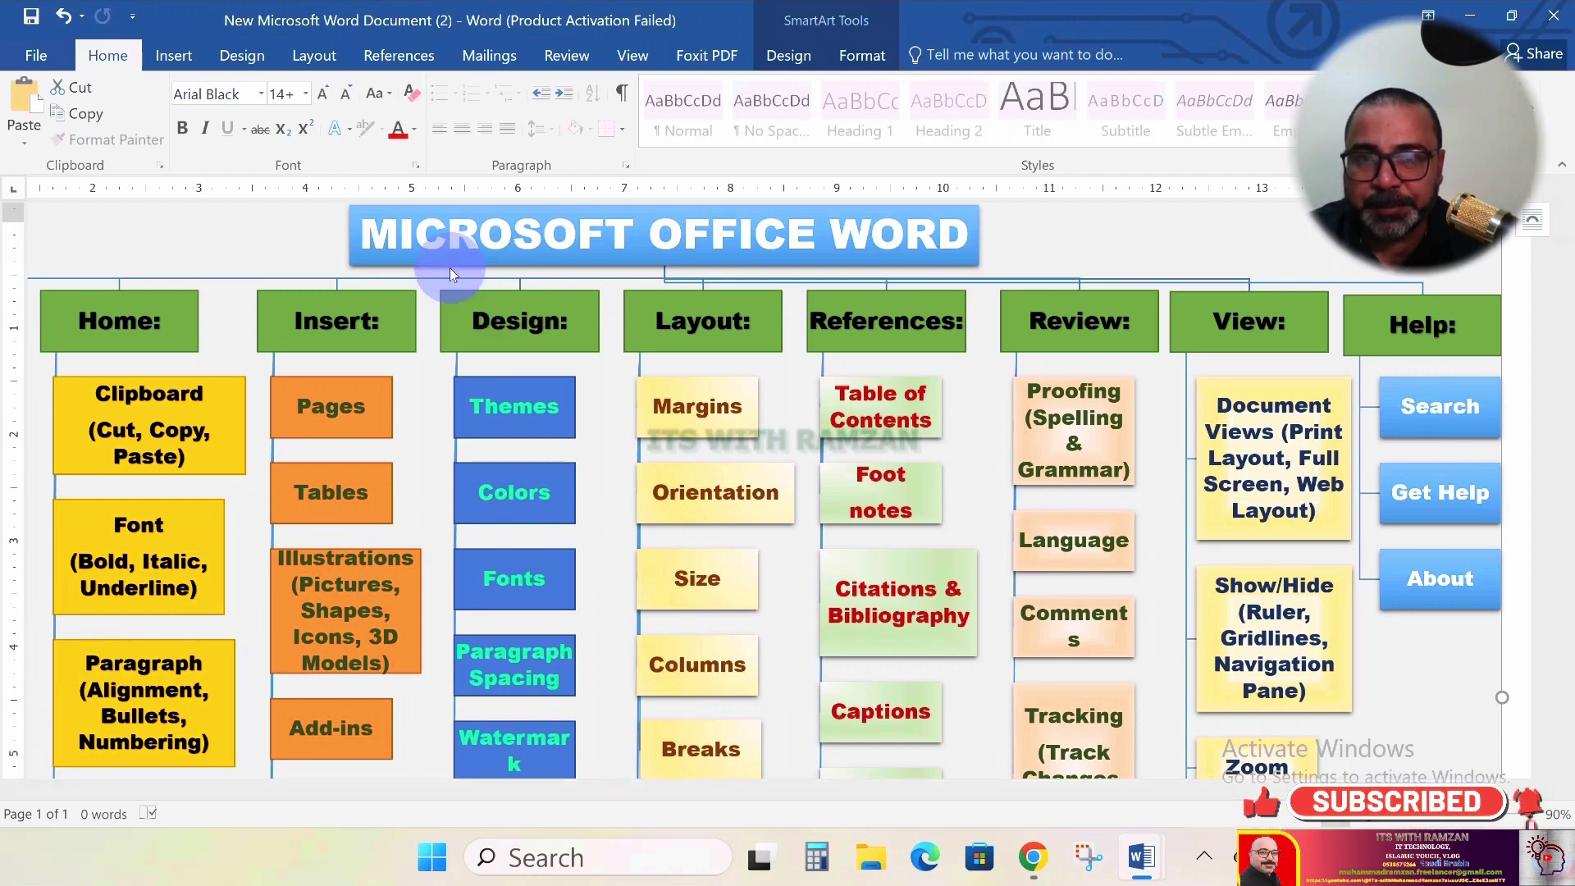
# Compare the Insert and Design commands with the matching columns of the Microsoft Office Word chart
pyautogui.click(177, 63)
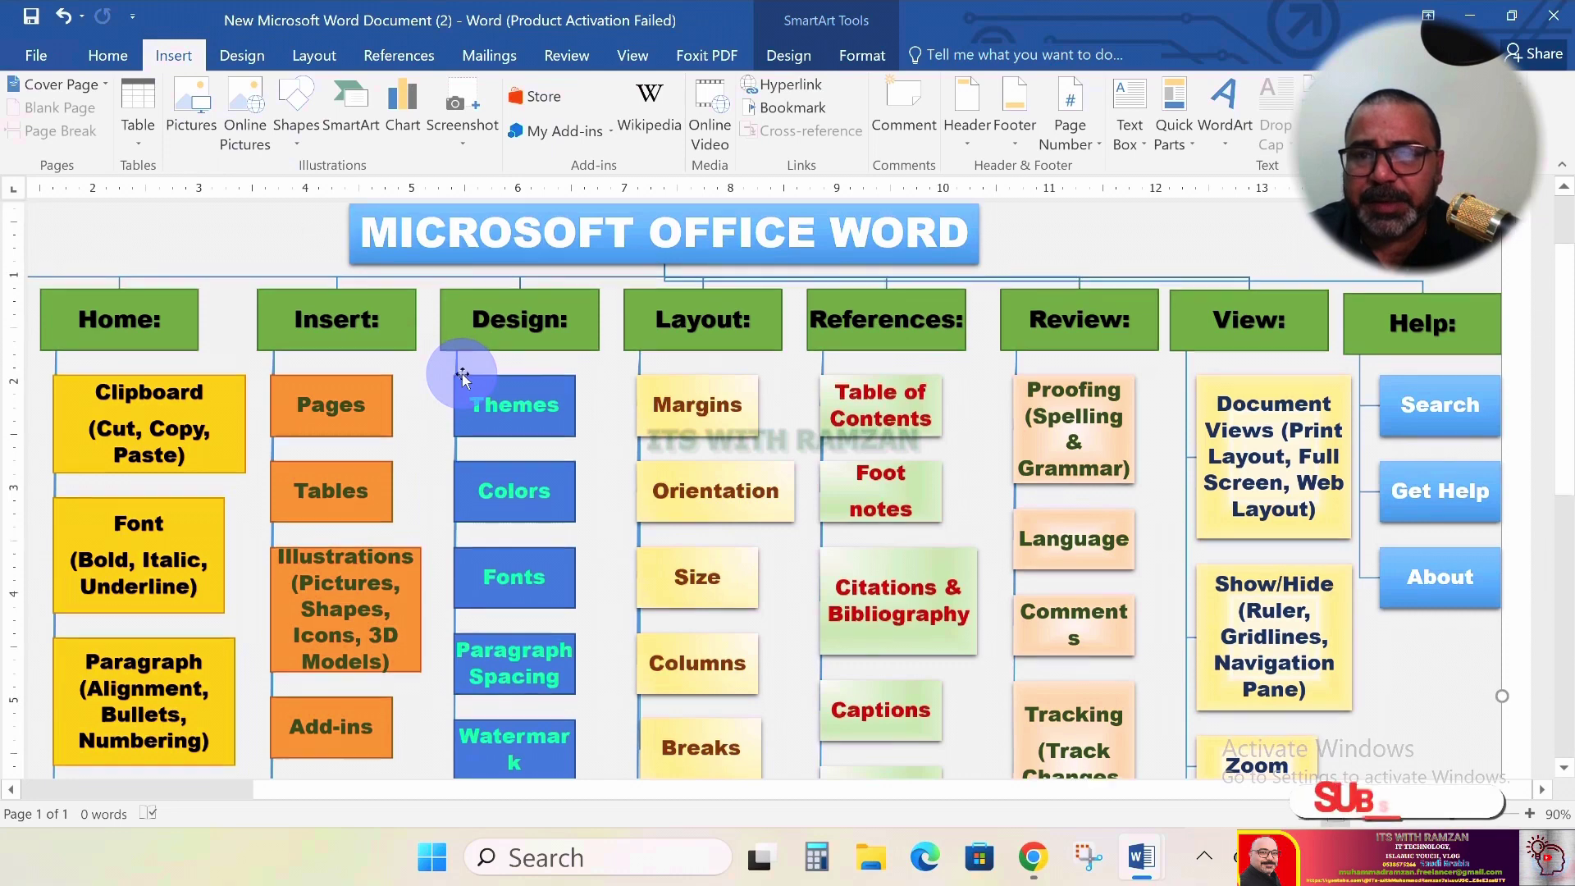
pyautogui.scroll(-1, 459, 377)
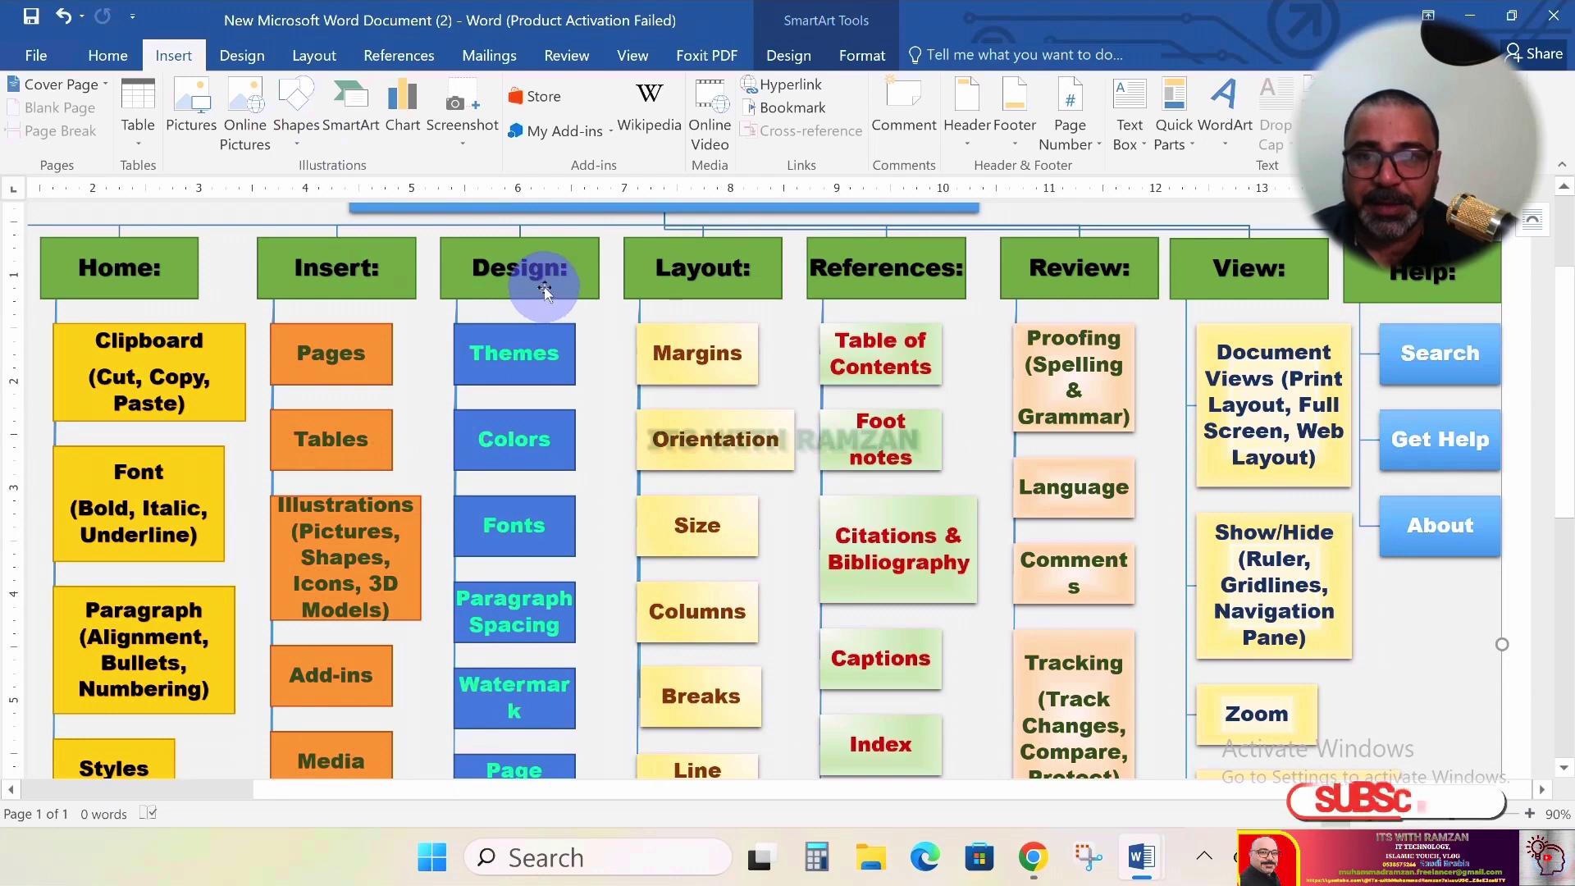
pyautogui.click(240, 55)
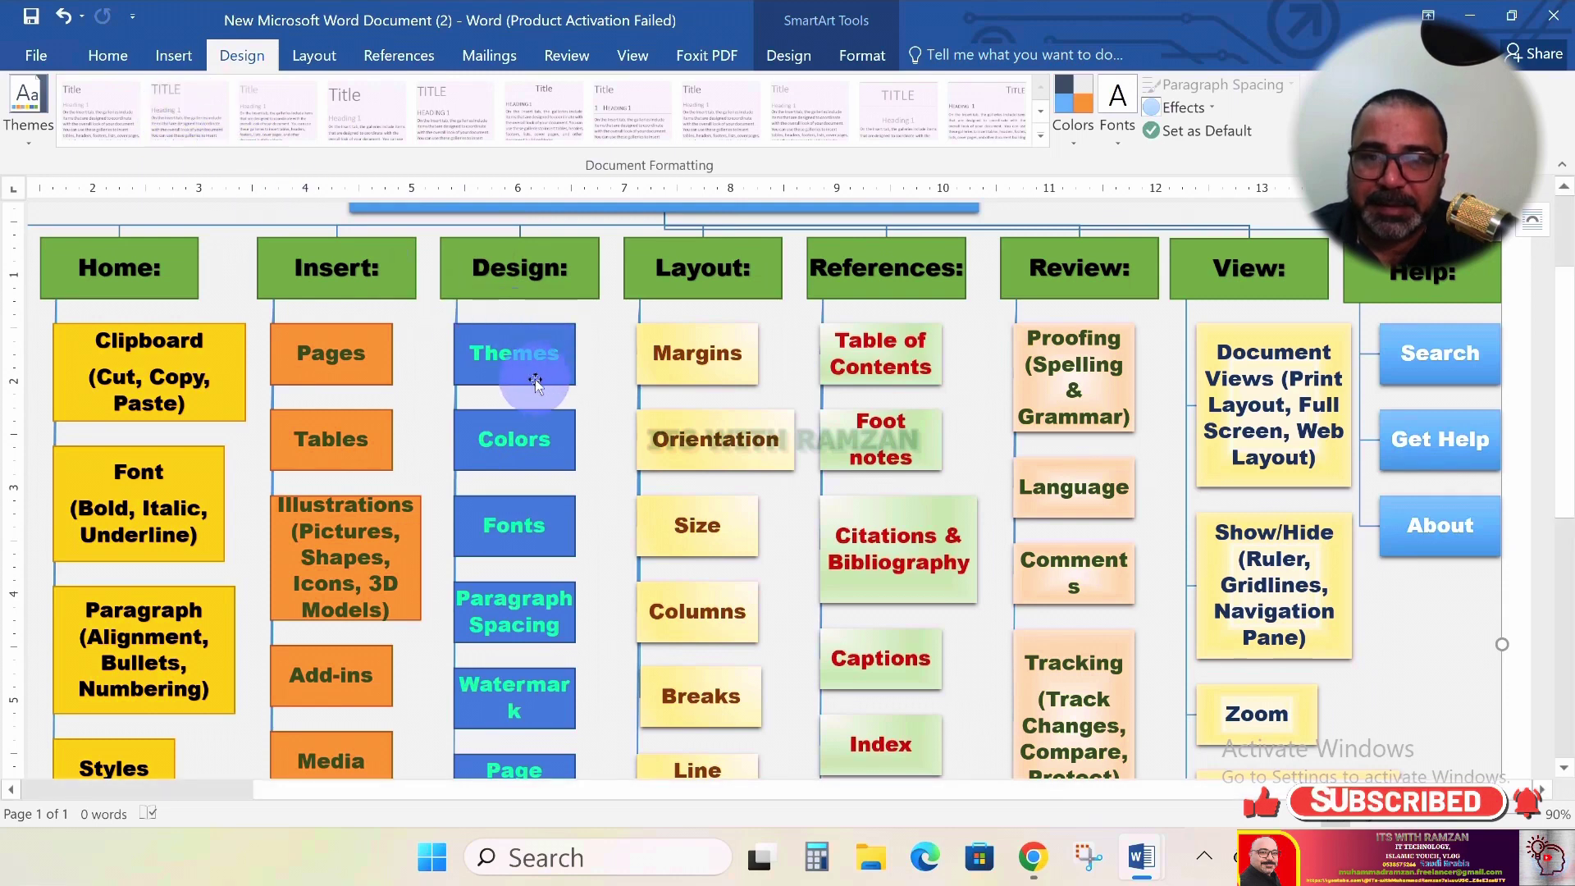
pyautogui.scroll(-1, 509, 395)
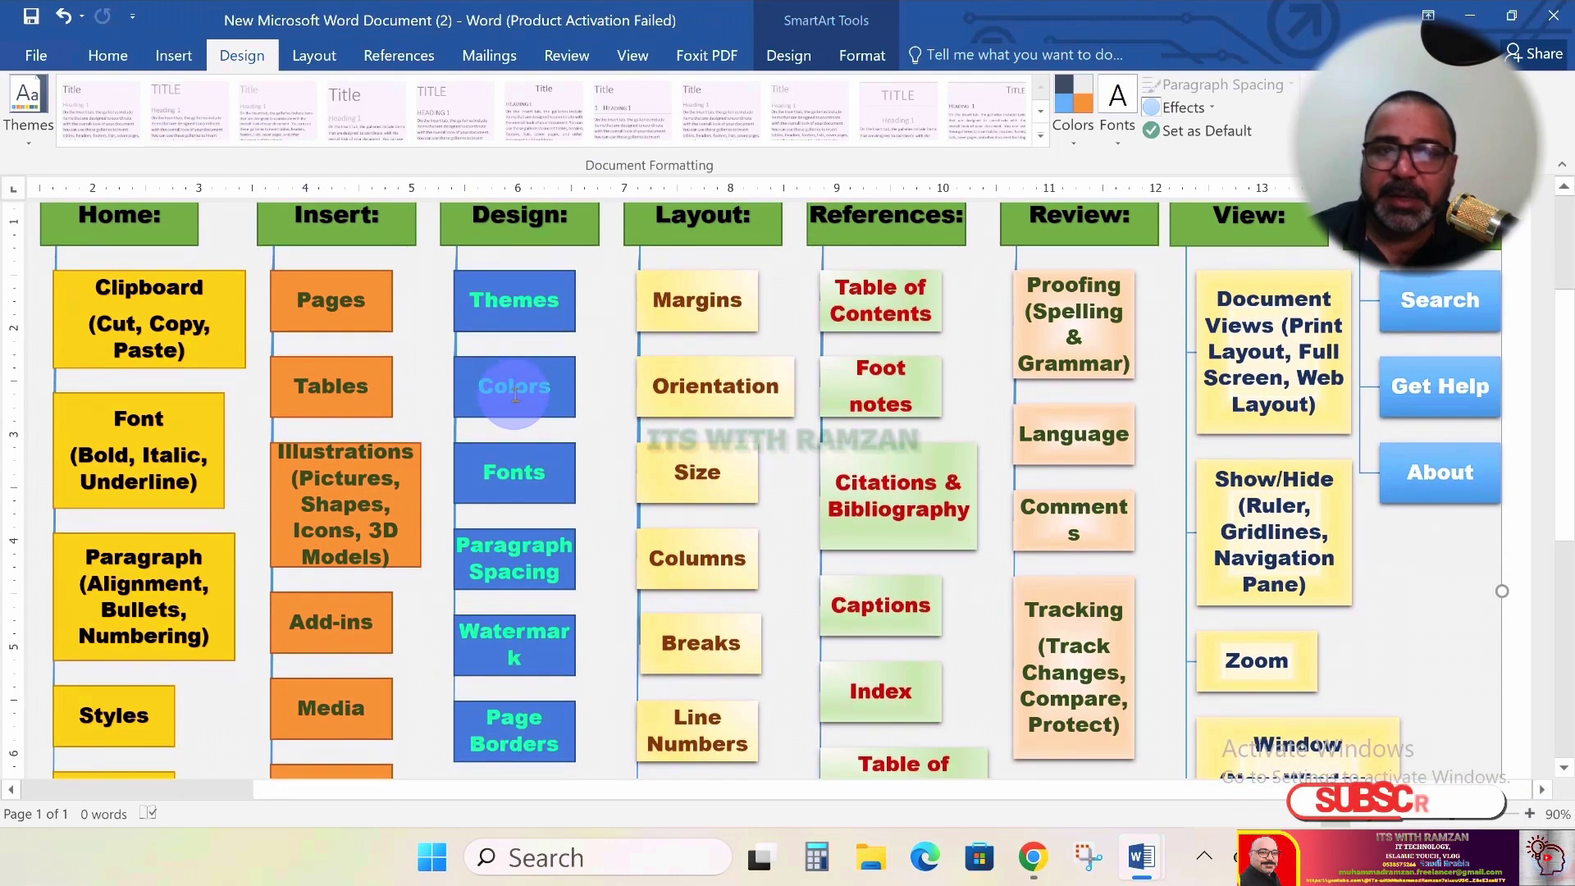
pyautogui.scroll(1, 512, 394)
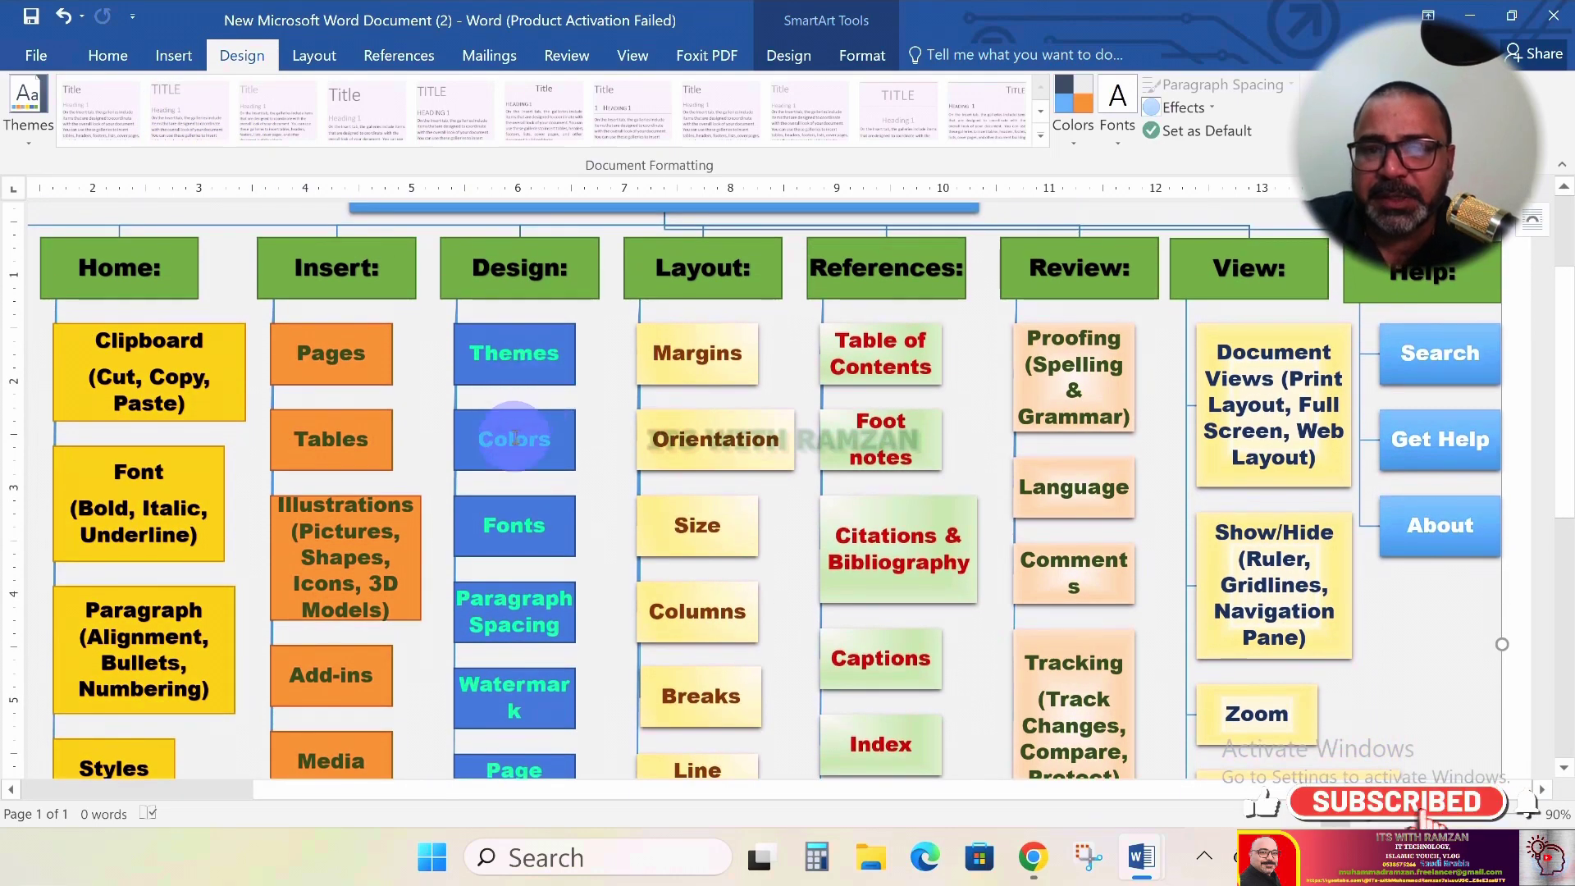
pyautogui.scroll(-3, 519, 433)
pyautogui.scroll(3, 515, 443)
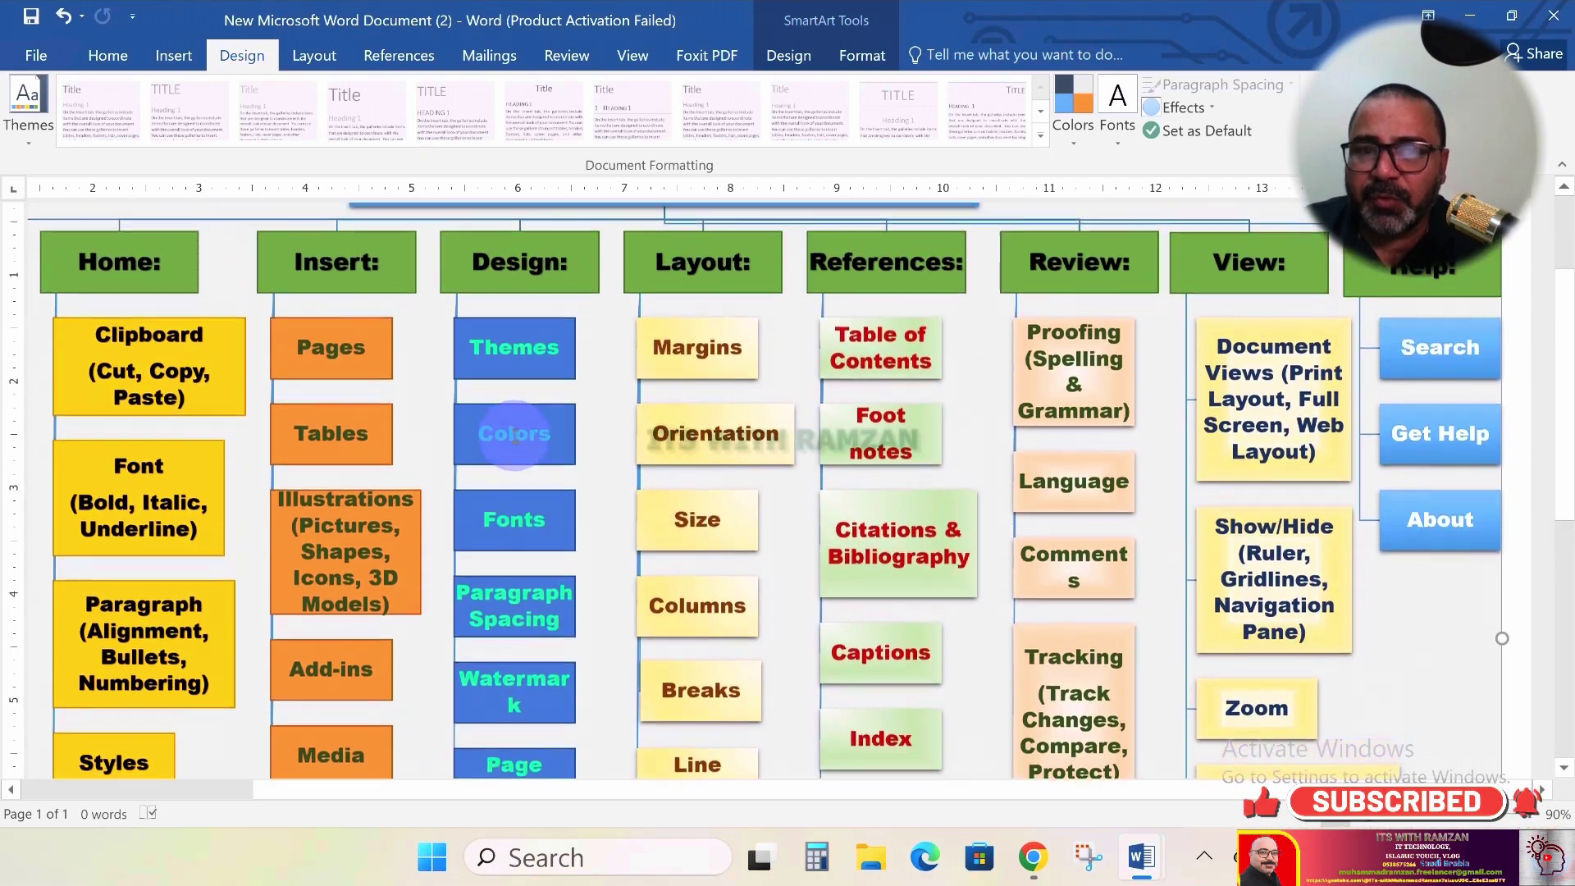
pyautogui.scroll(1, 514, 438)
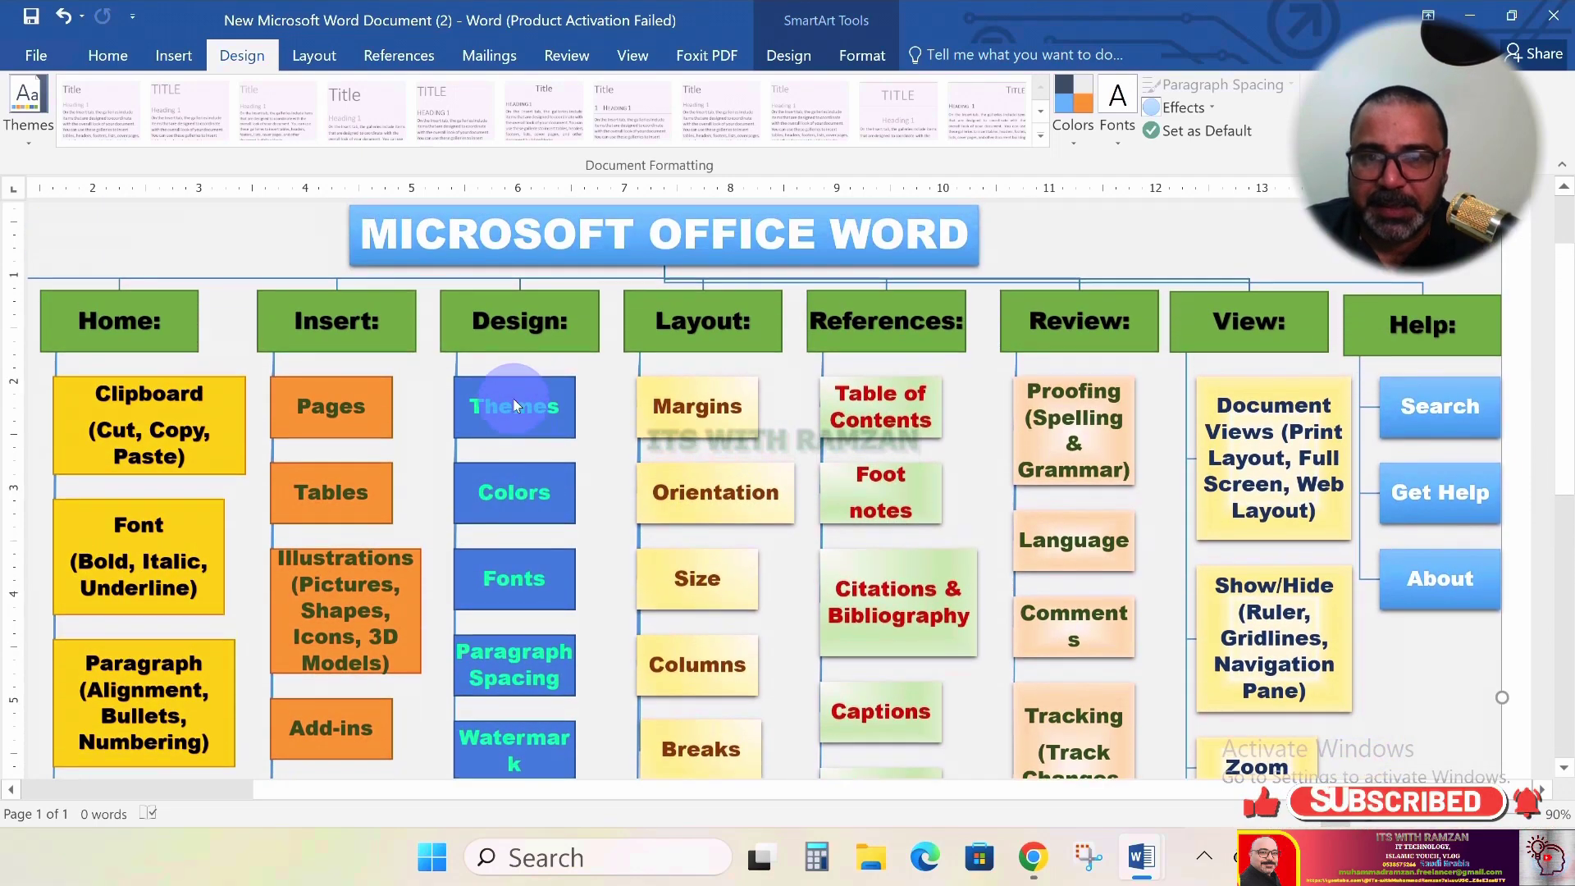
pyautogui.scroll(-1, 459, 361)
pyautogui.scroll(1, 432, 323)
# Review the Layout, References, Mailings, Review and View commands alongside the chart's columns
pyautogui.click(314, 54)
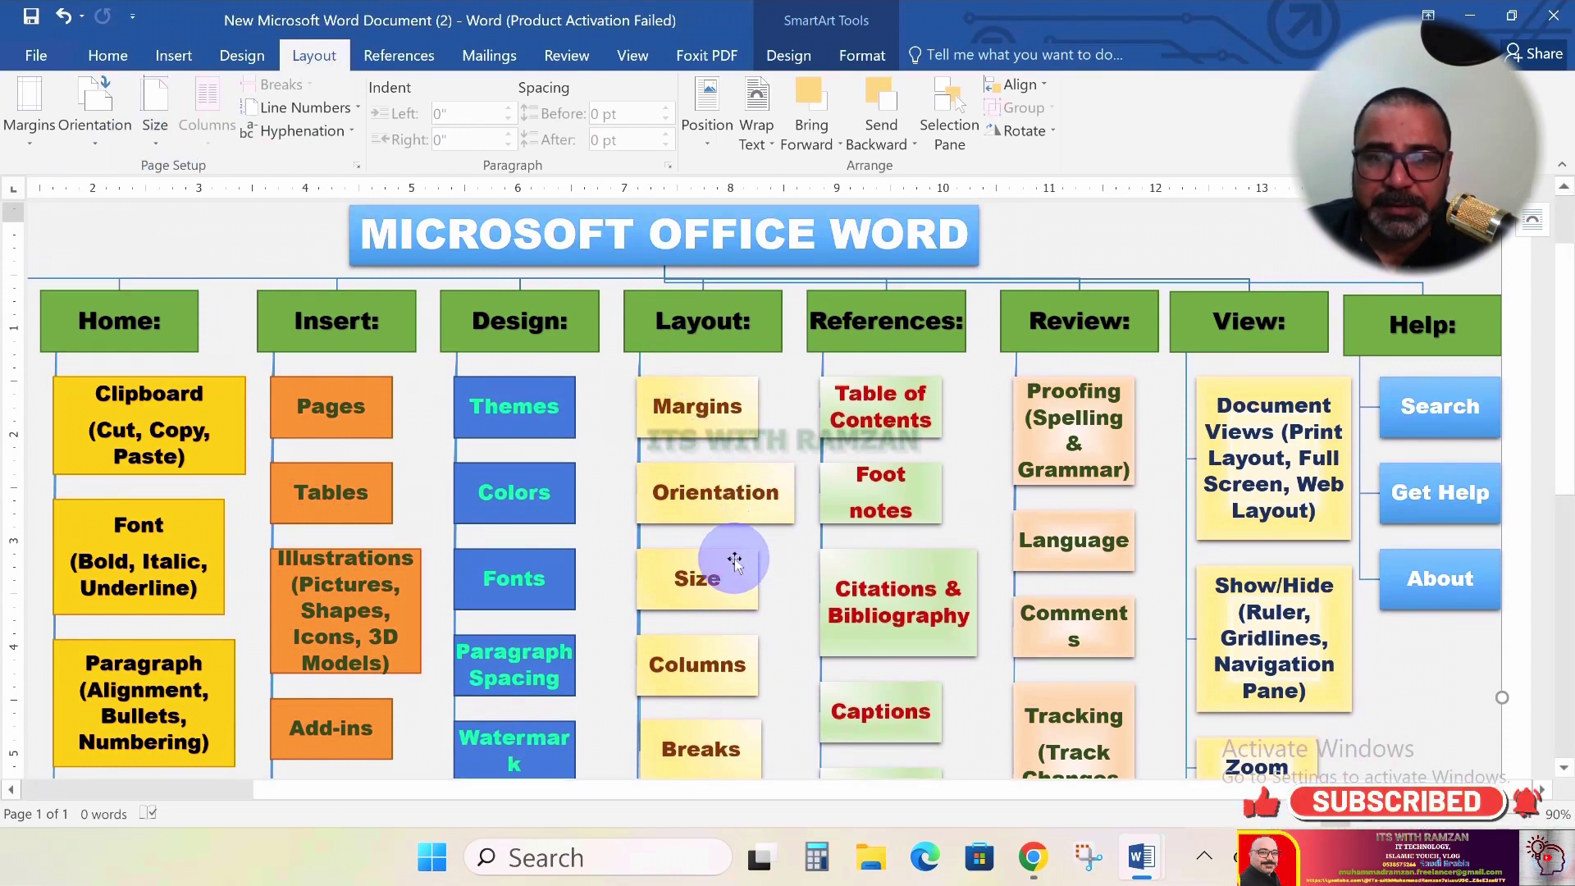
pyautogui.scroll(-5, 734, 560)
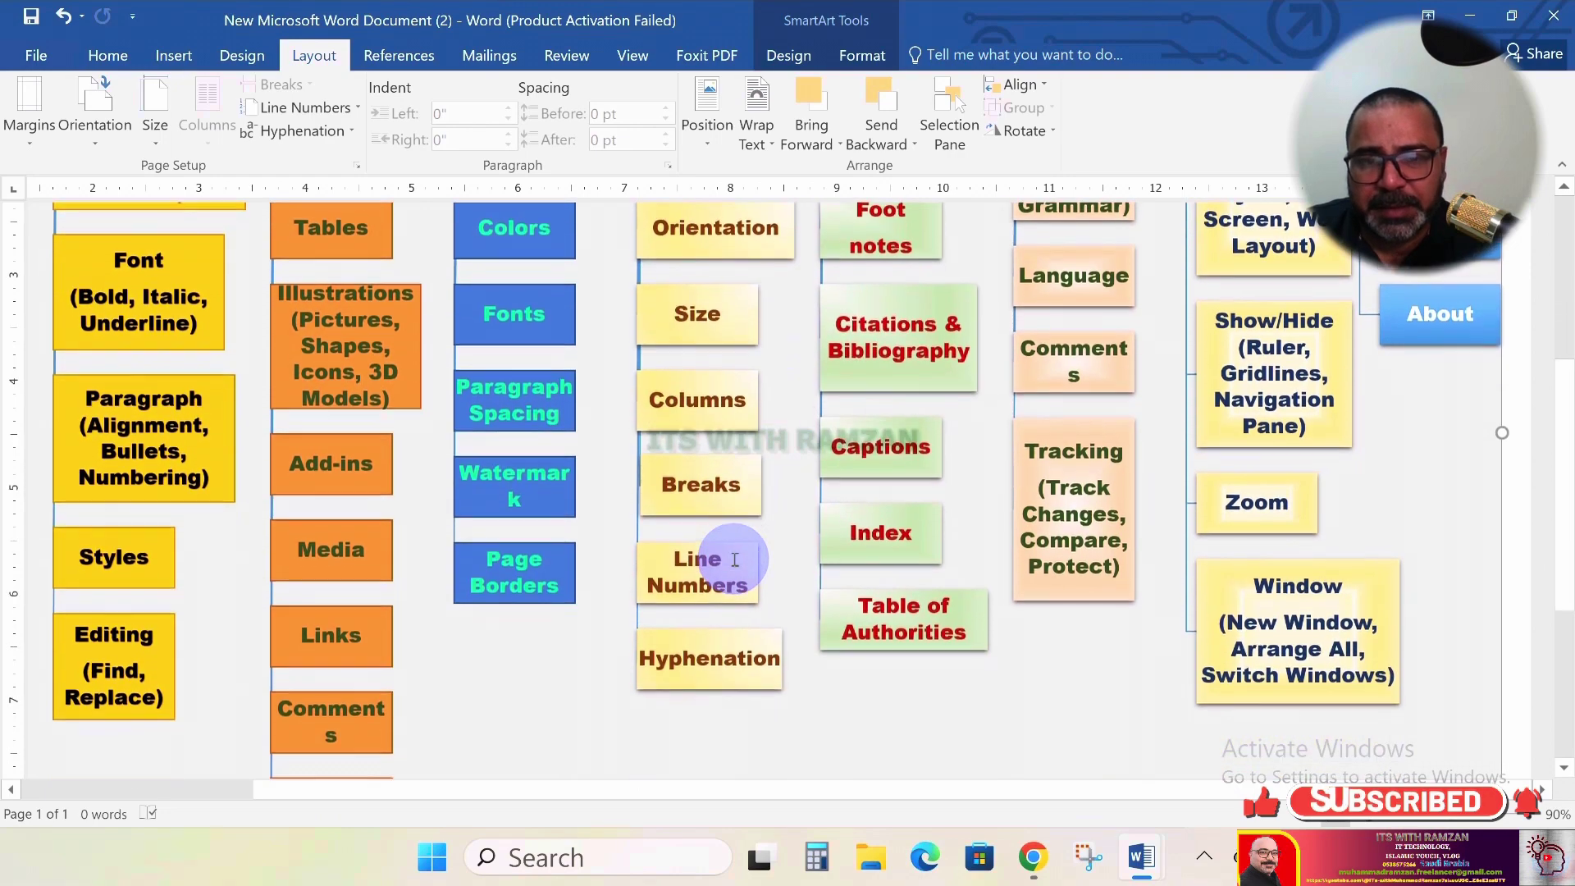
pyautogui.scroll(-1, 734, 560)
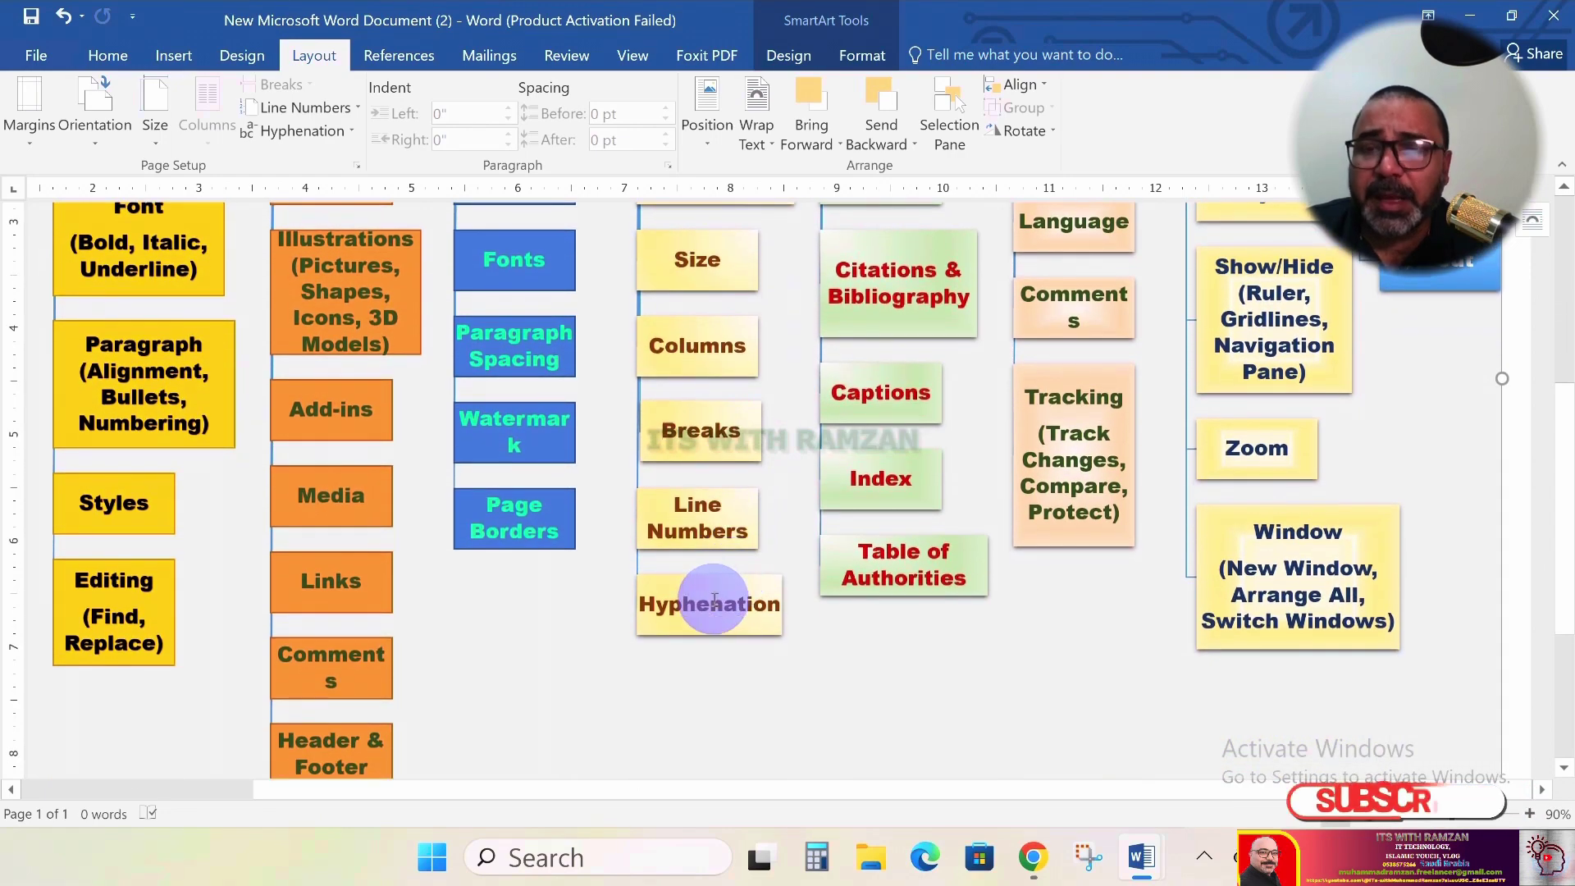
pyautogui.scroll(5, 714, 599)
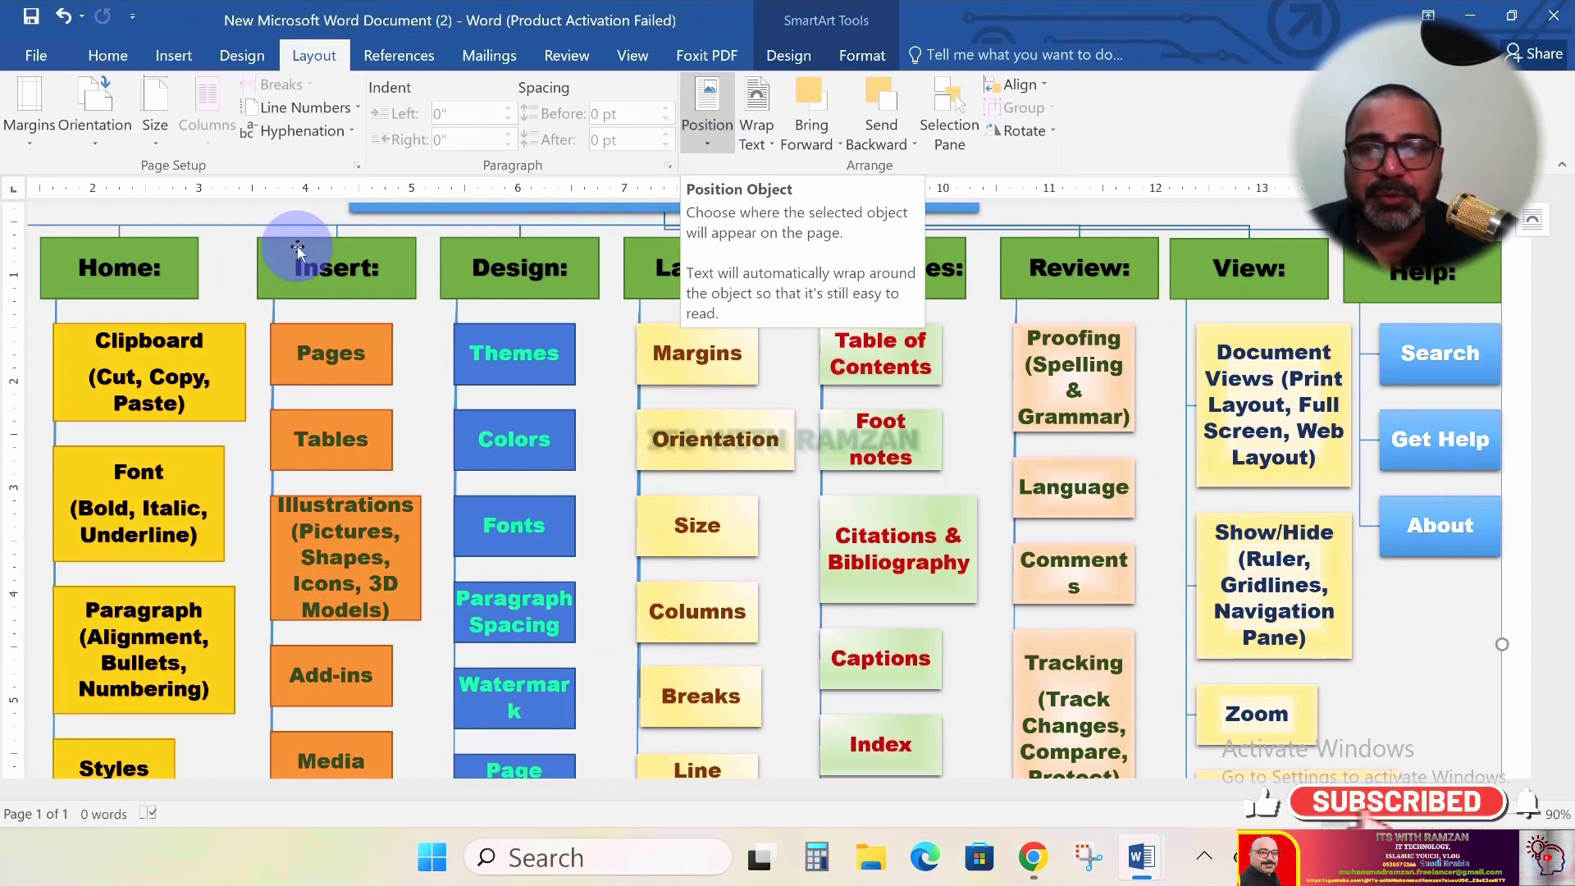
pyautogui.click(397, 57)
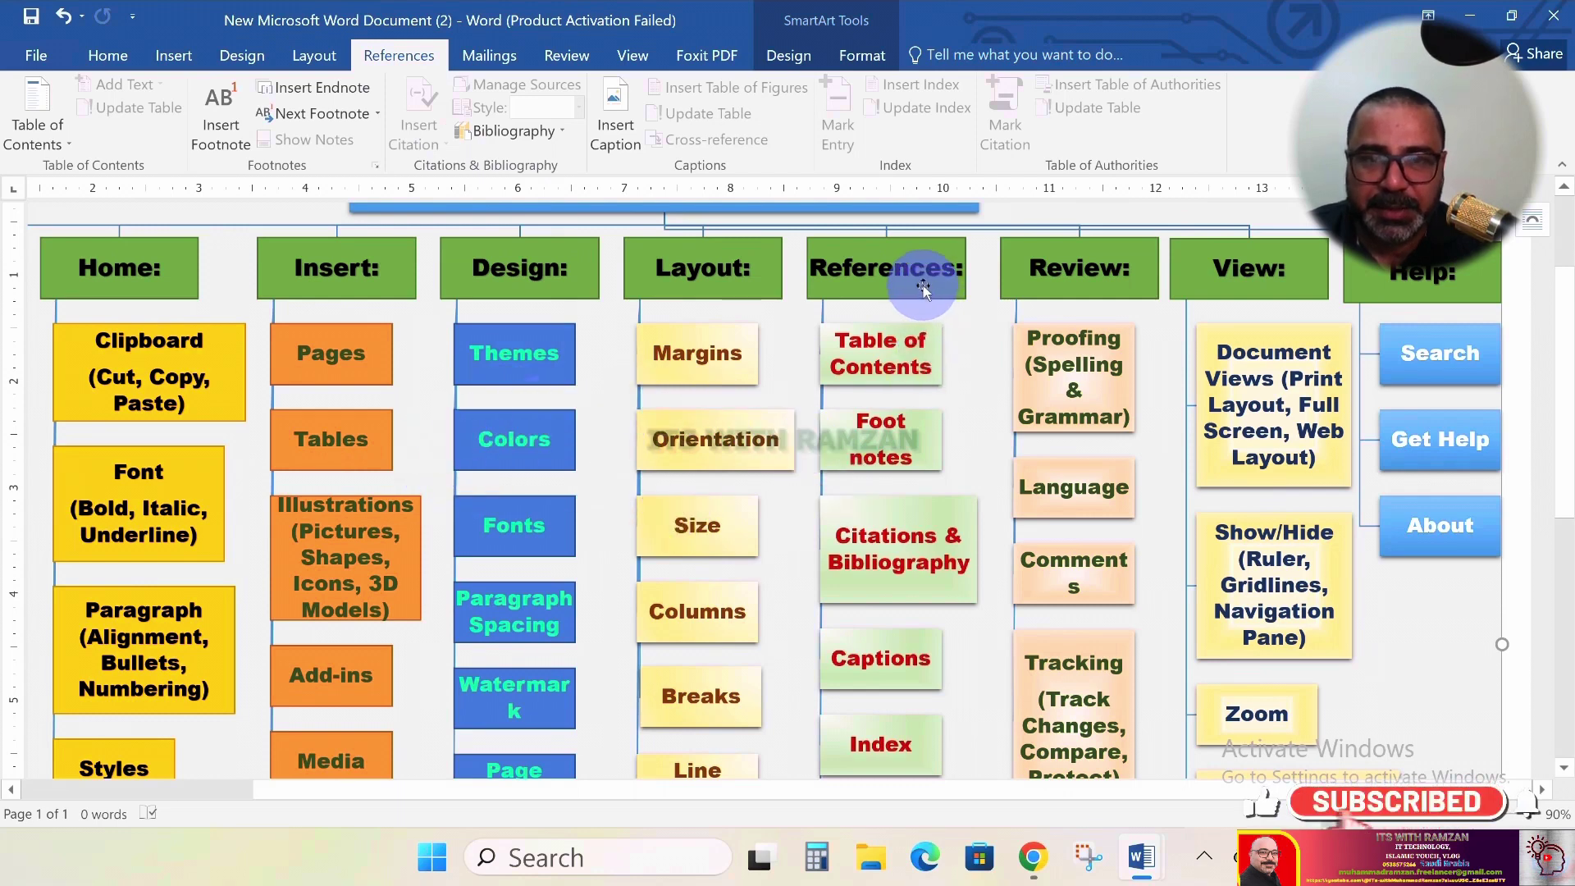
pyautogui.click(517, 64)
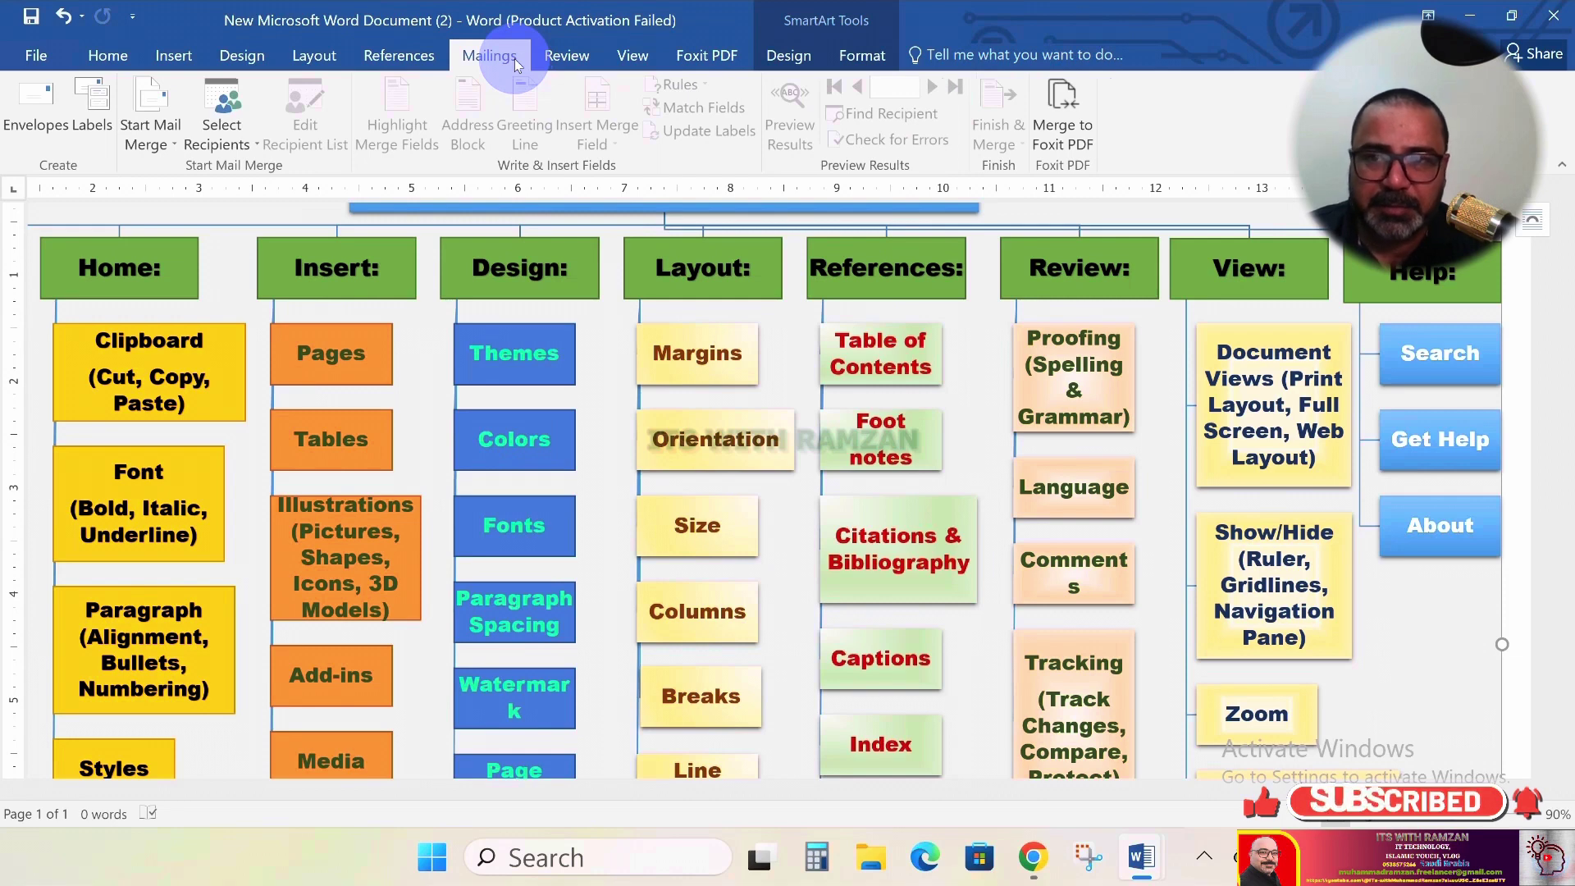
pyautogui.click(588, 63)
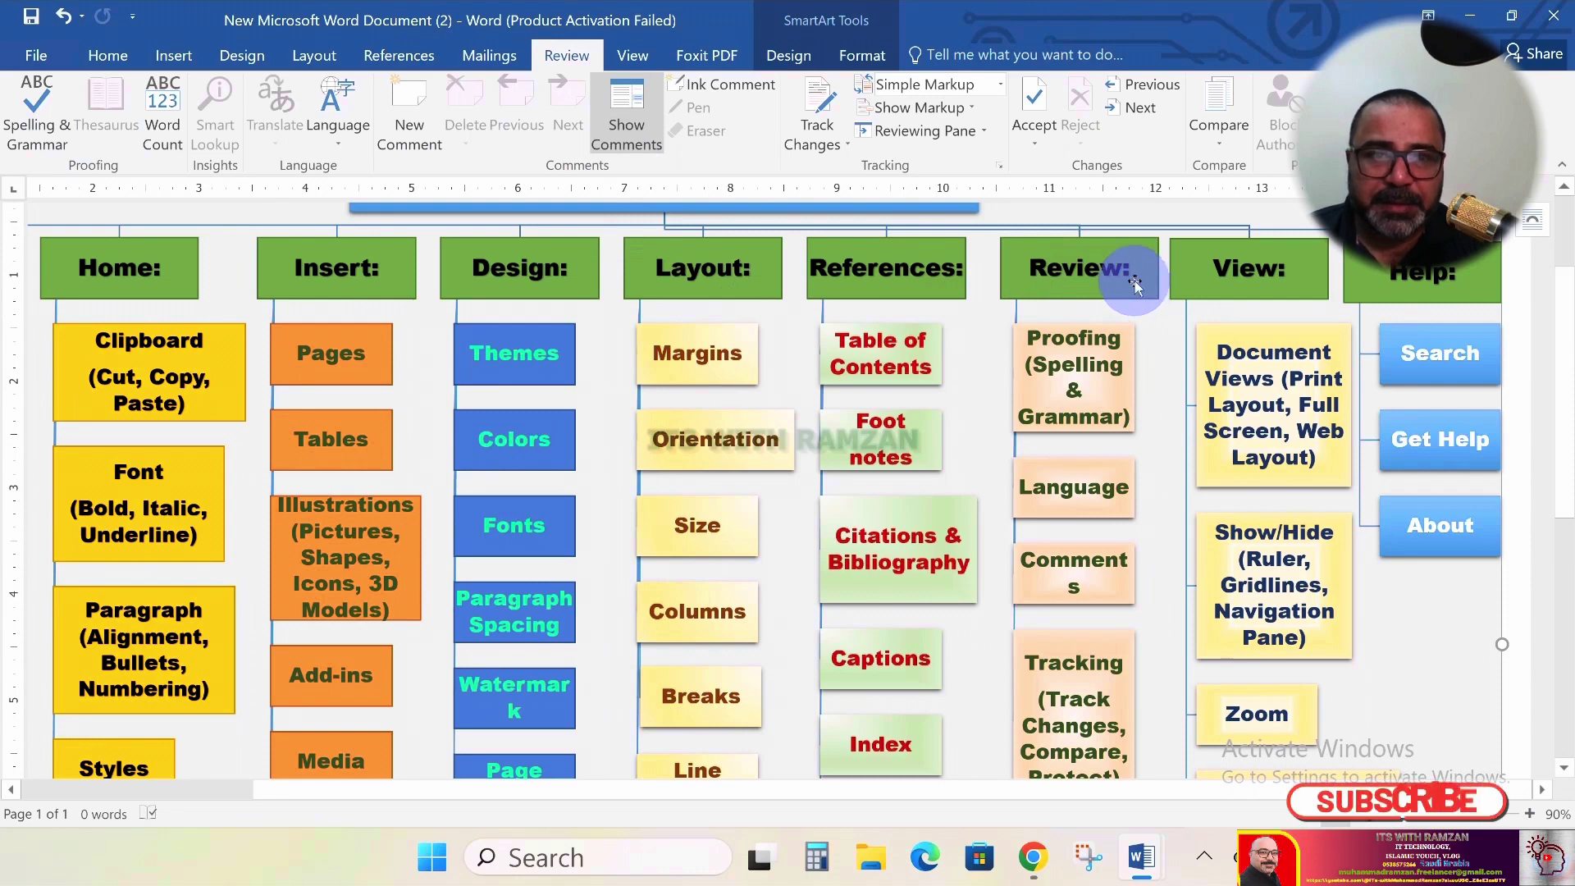
pyautogui.click(652, 57)
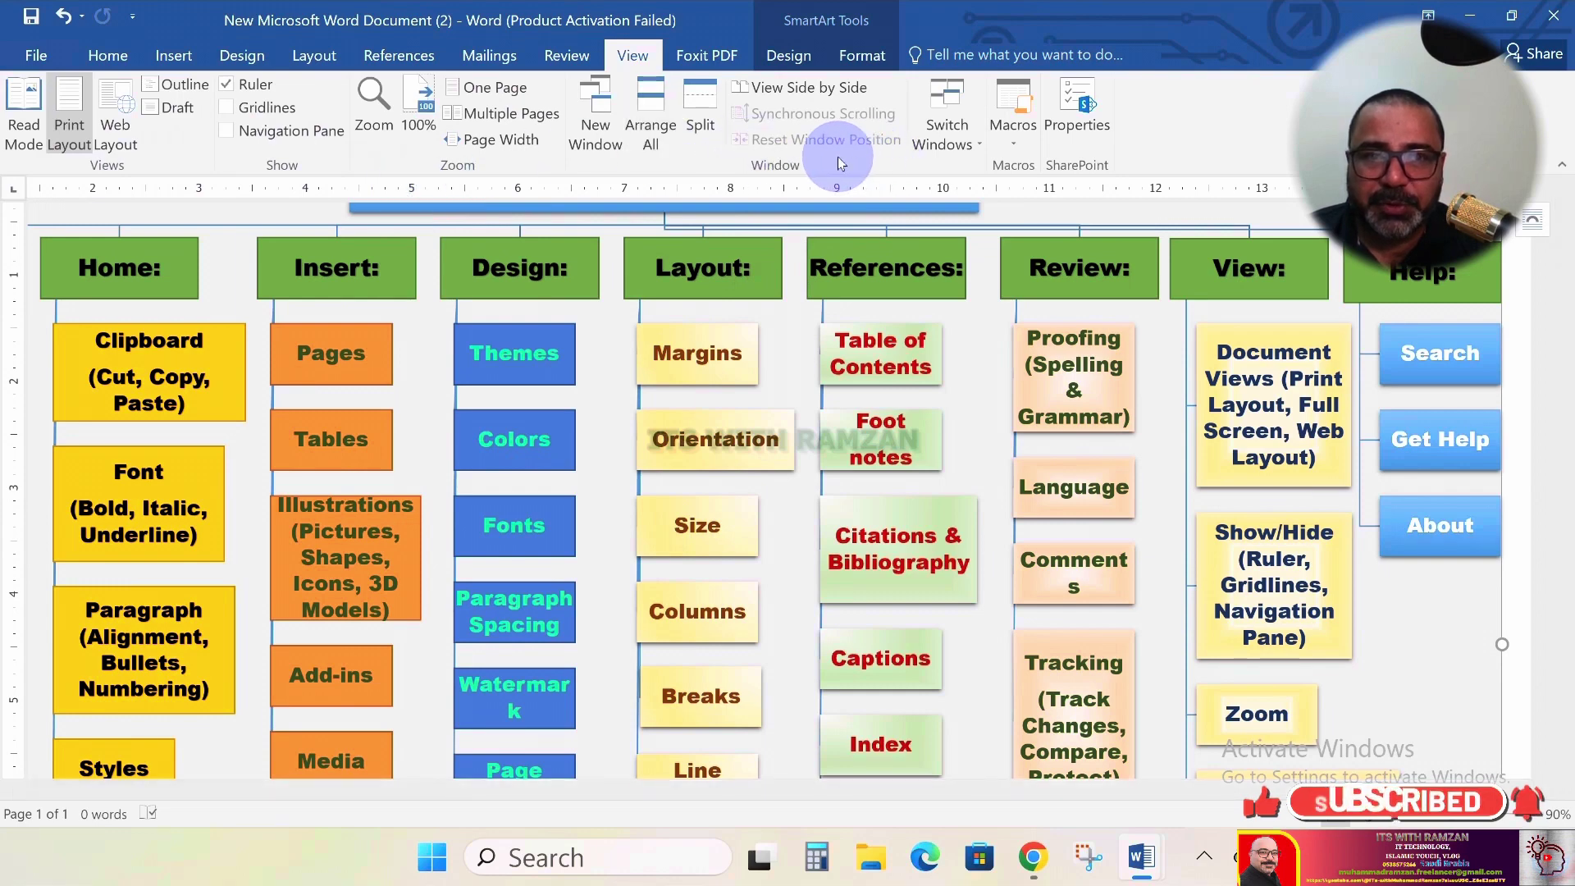
# Hide the document ruler and show it again
pyautogui.click(236, 88)
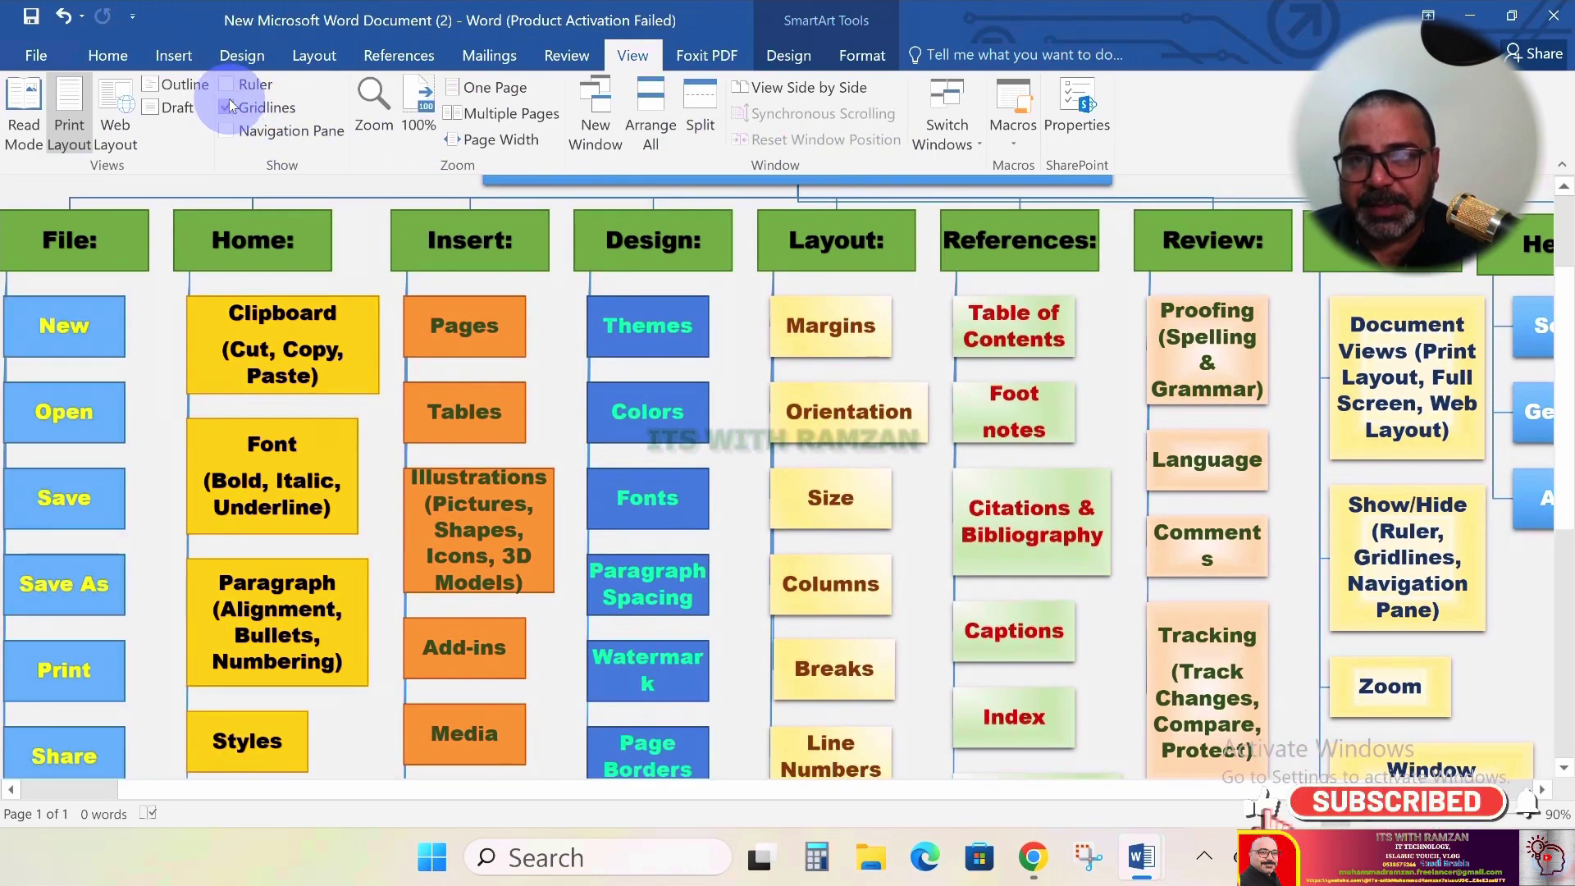
pyautogui.click(228, 87)
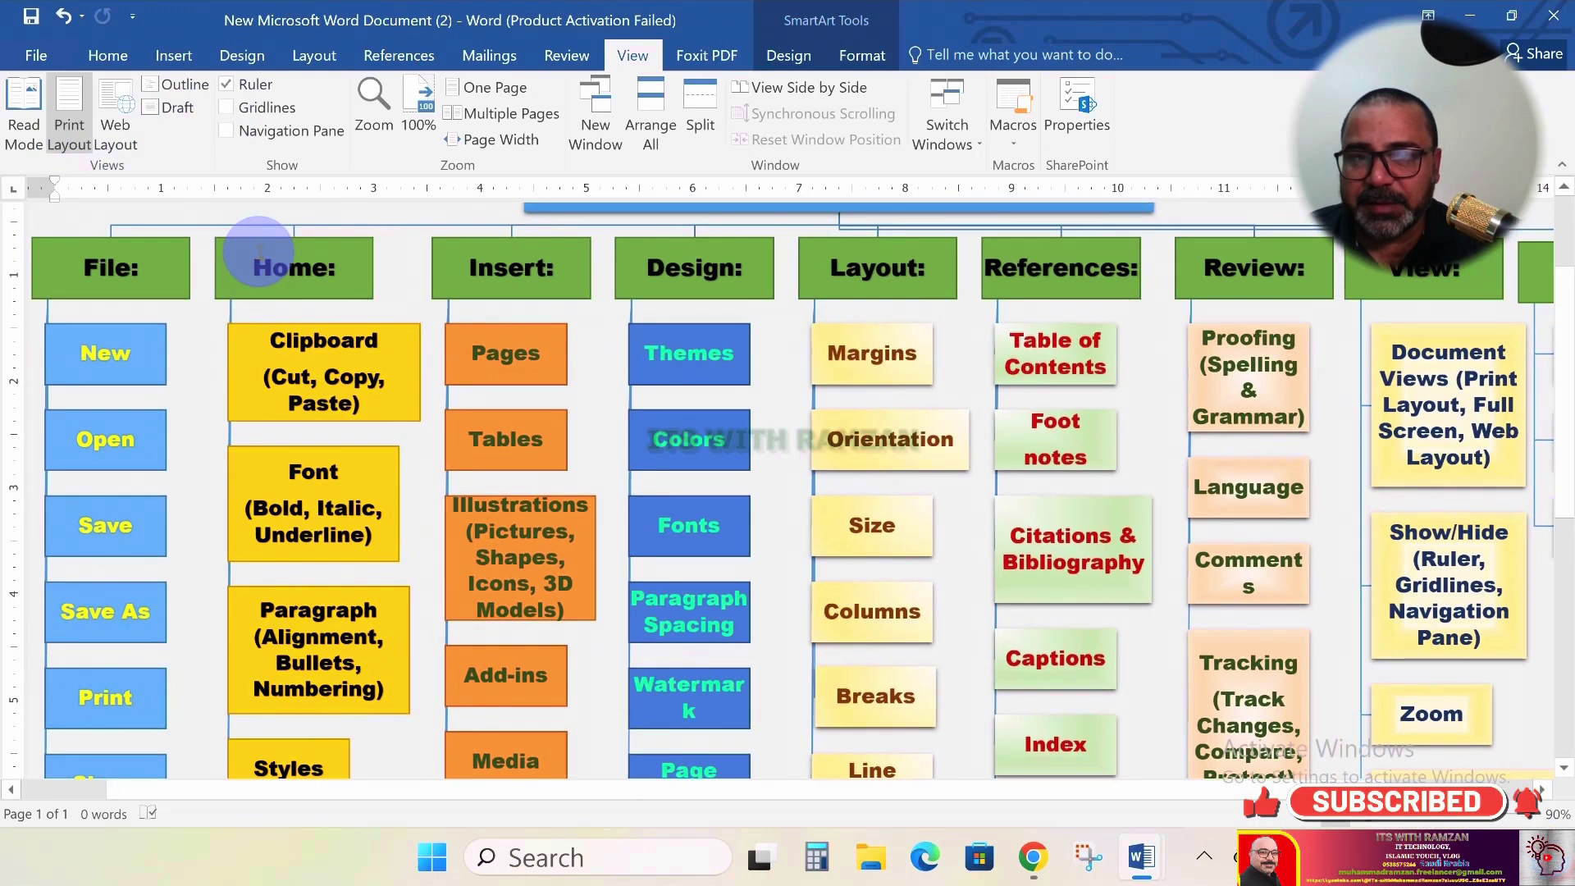
pyautogui.scroll(3, 261, 248)
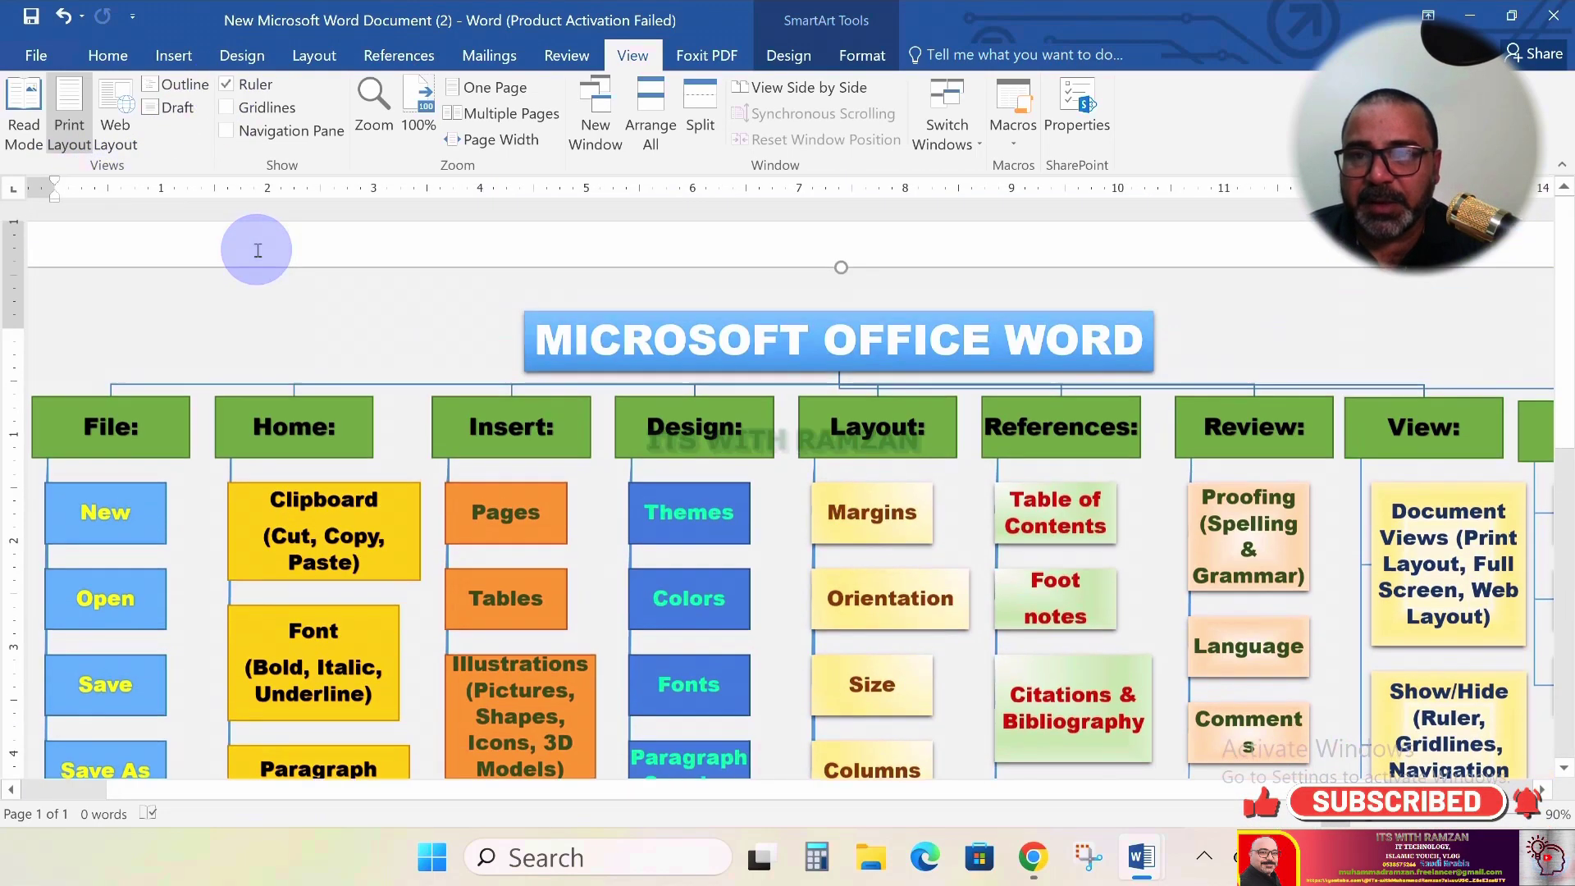
pyautogui.click(221, 86)
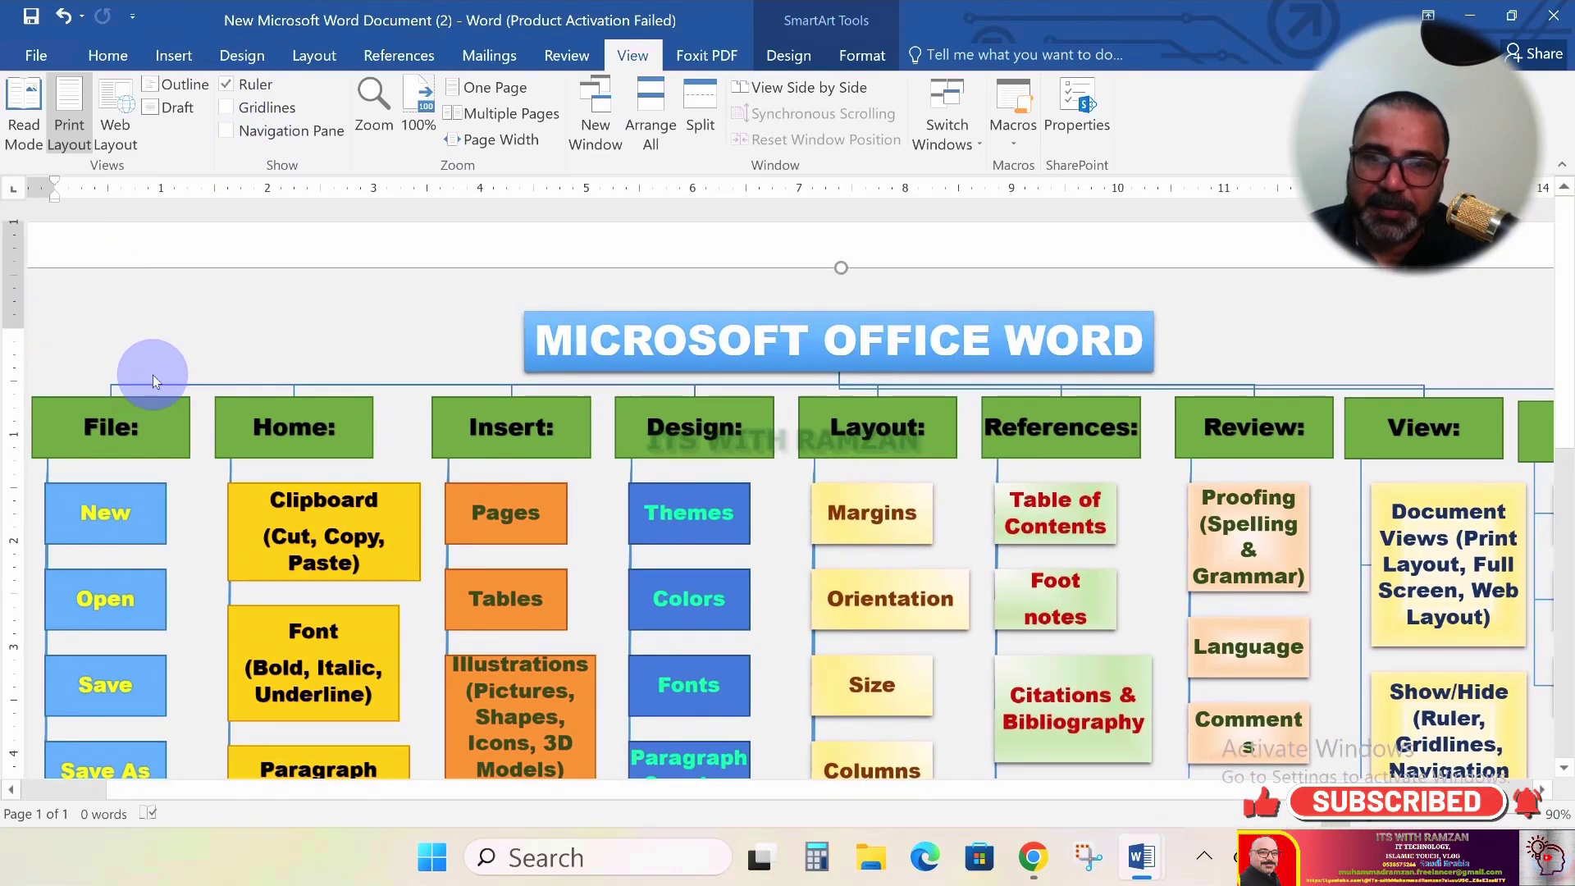
# Look over the chart's columns from top to bottom once more and return to the Home commands
pyautogui.scroll(-3, 527, 380)
pyautogui.scroll(-5, 555, 408)
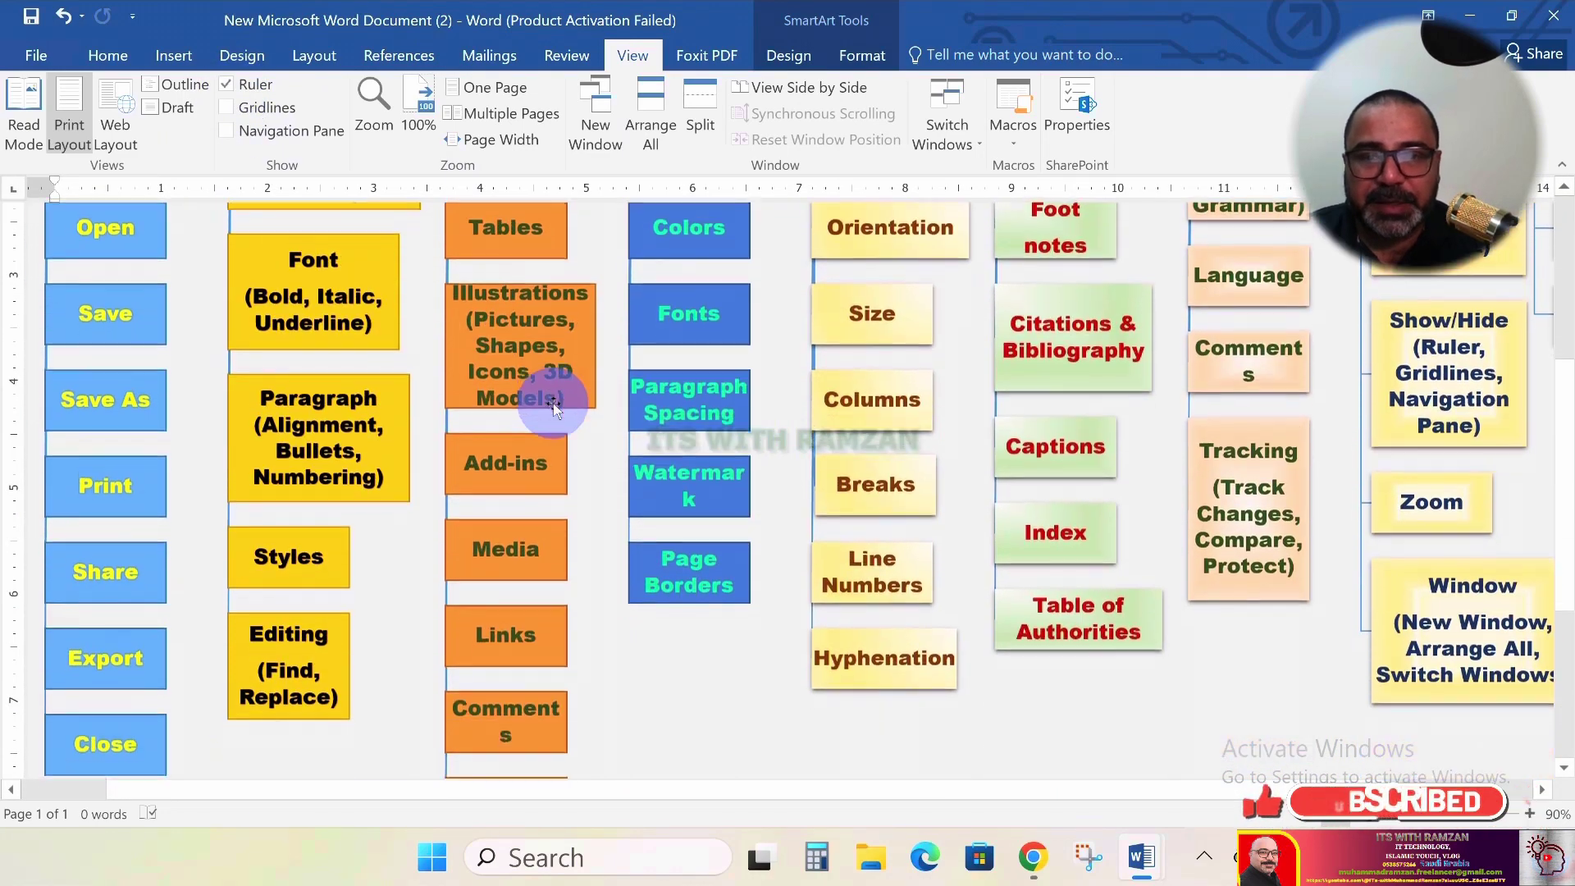
pyautogui.scroll(8, 554, 408)
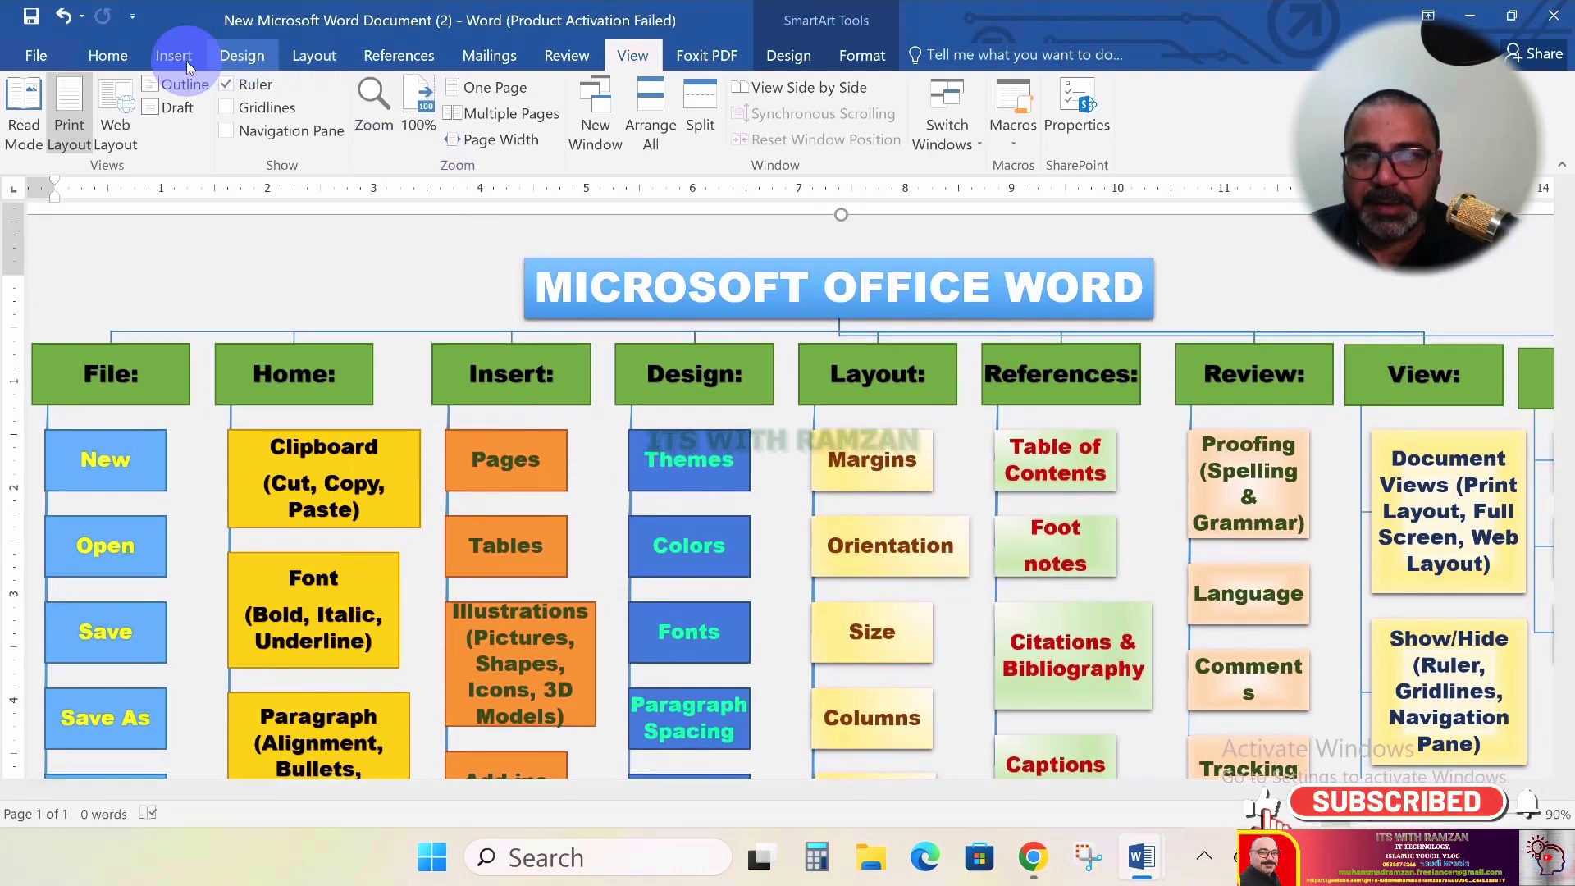
pyautogui.click(107, 56)
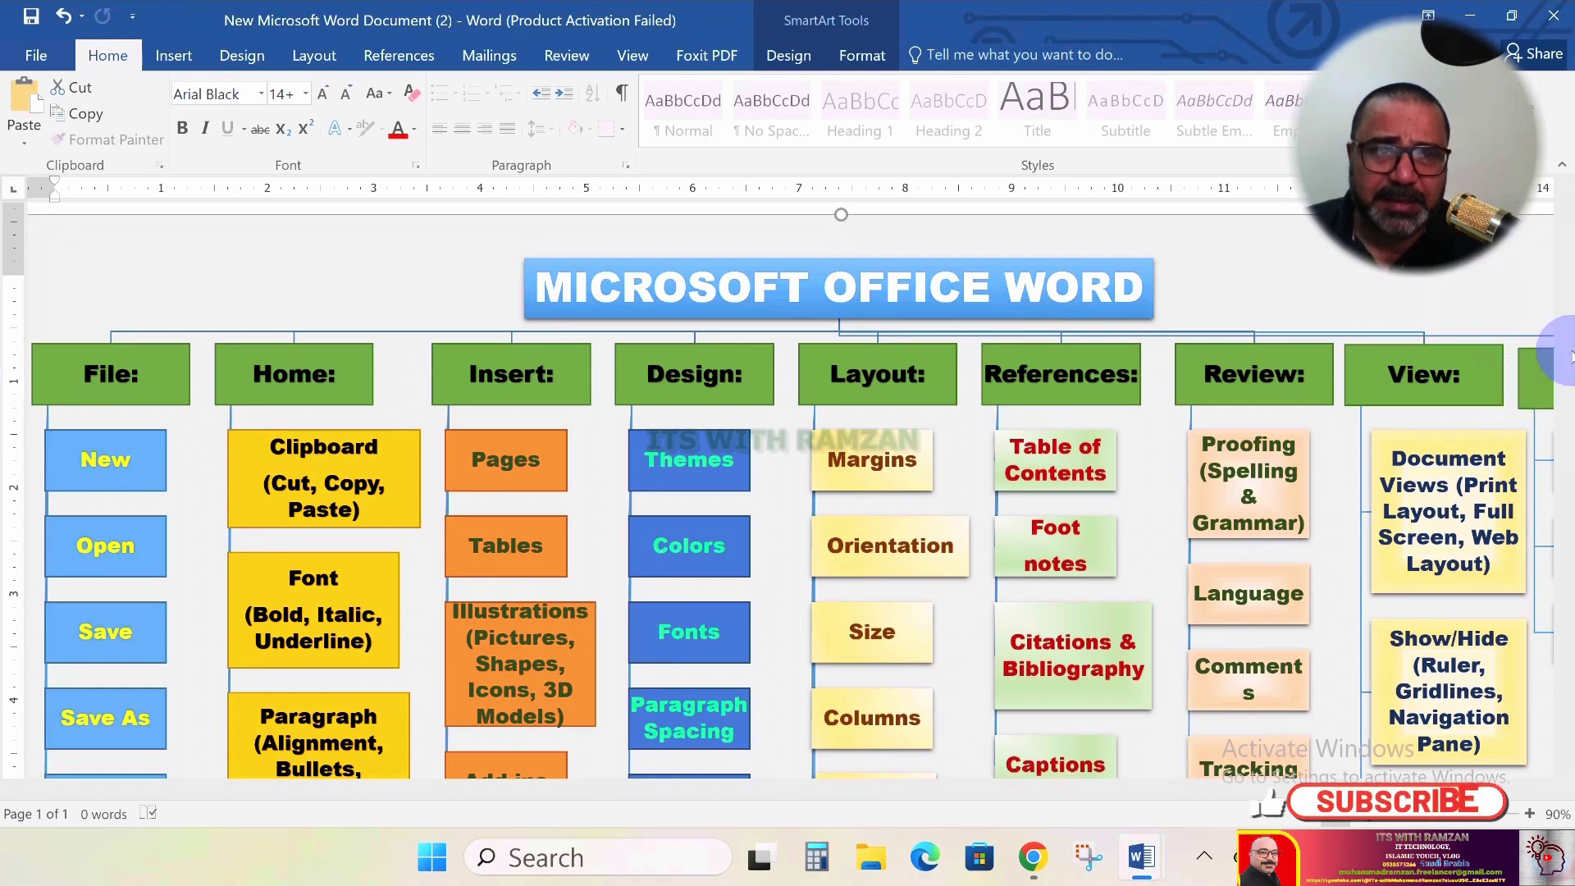
# Minimize the chart document and switch to the open File-1 document
pyautogui.click(1469, 14)
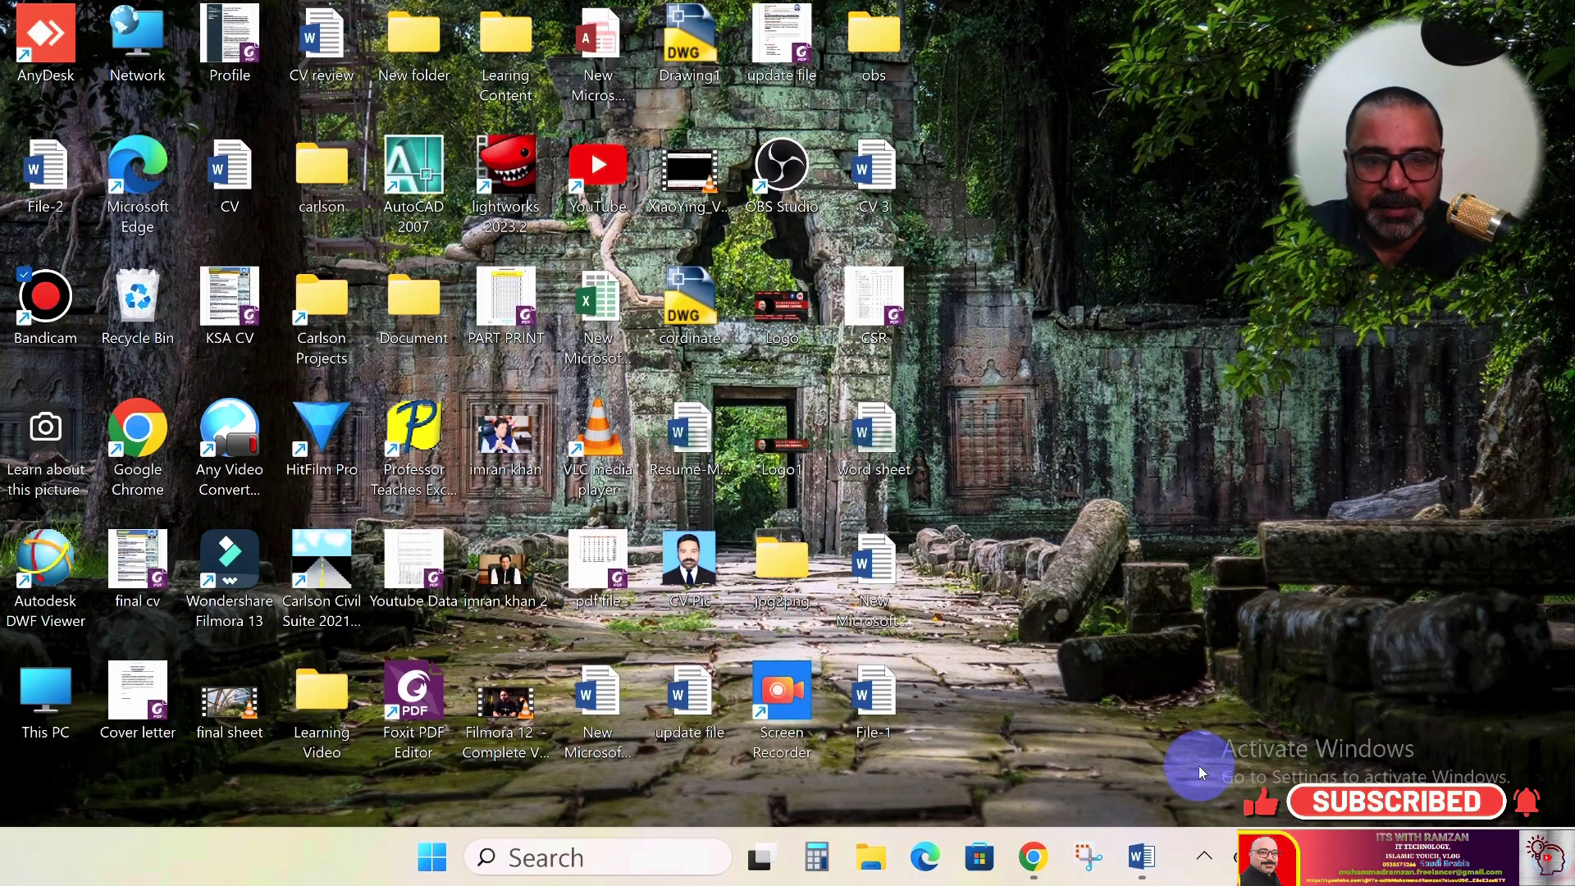
pyautogui.moveTo(1166, 871)
pyautogui.click(1269, 759)
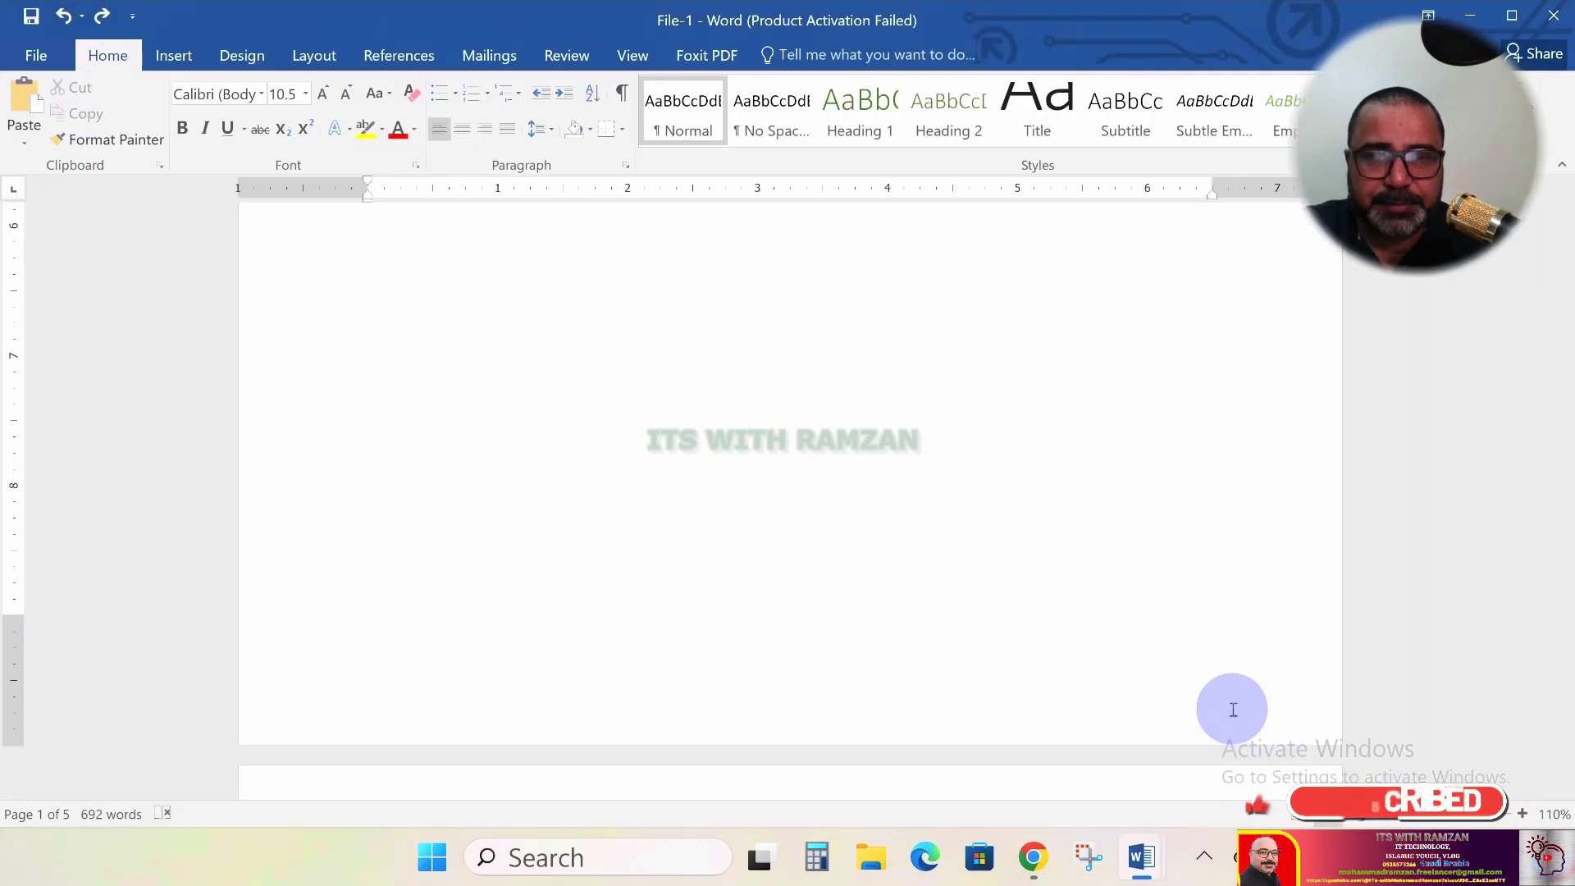
# Read through File-1 from the title to the Chapter 4 section and return to the start of the document
pyautogui.scroll(4, 1025, 549)
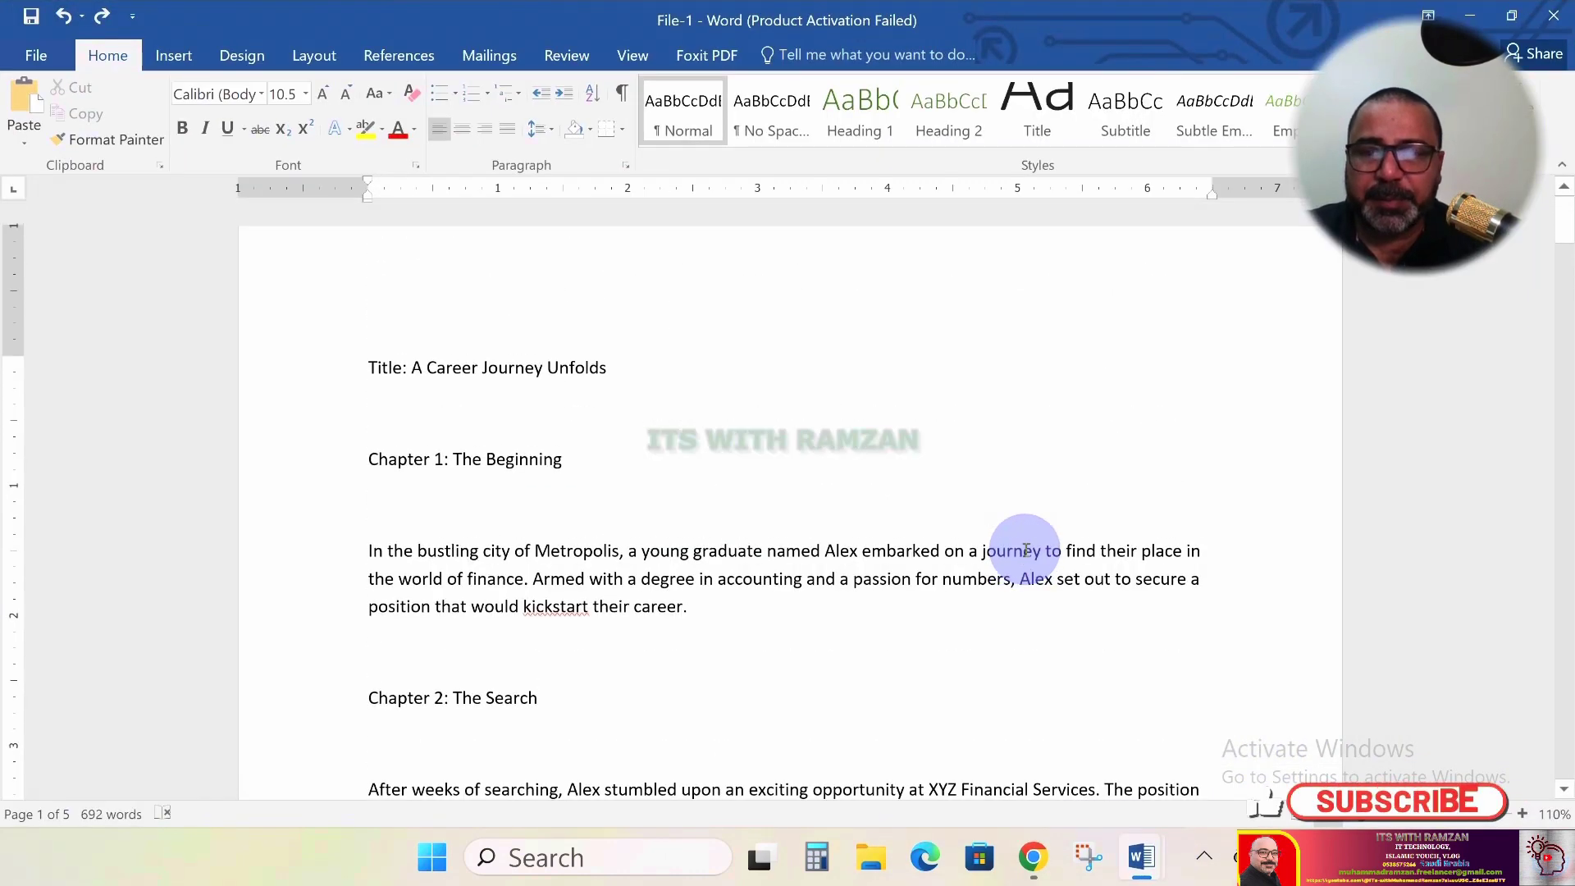
pyautogui.scroll(-4, 1024, 549)
pyautogui.scroll(-8, 1023, 549)
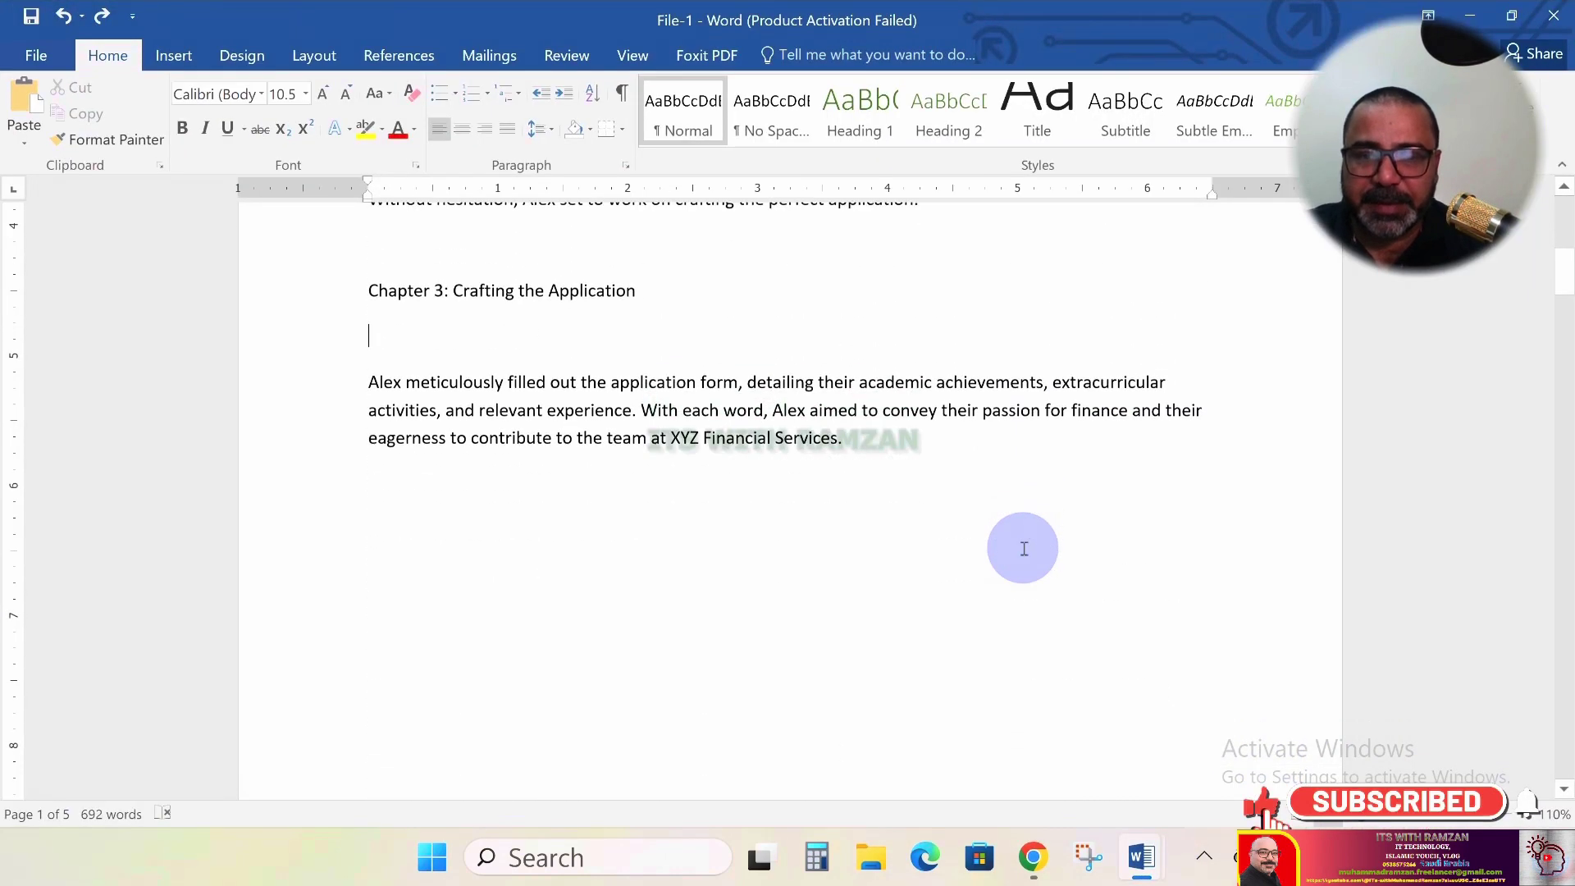
pyautogui.scroll(-7, 1024, 549)
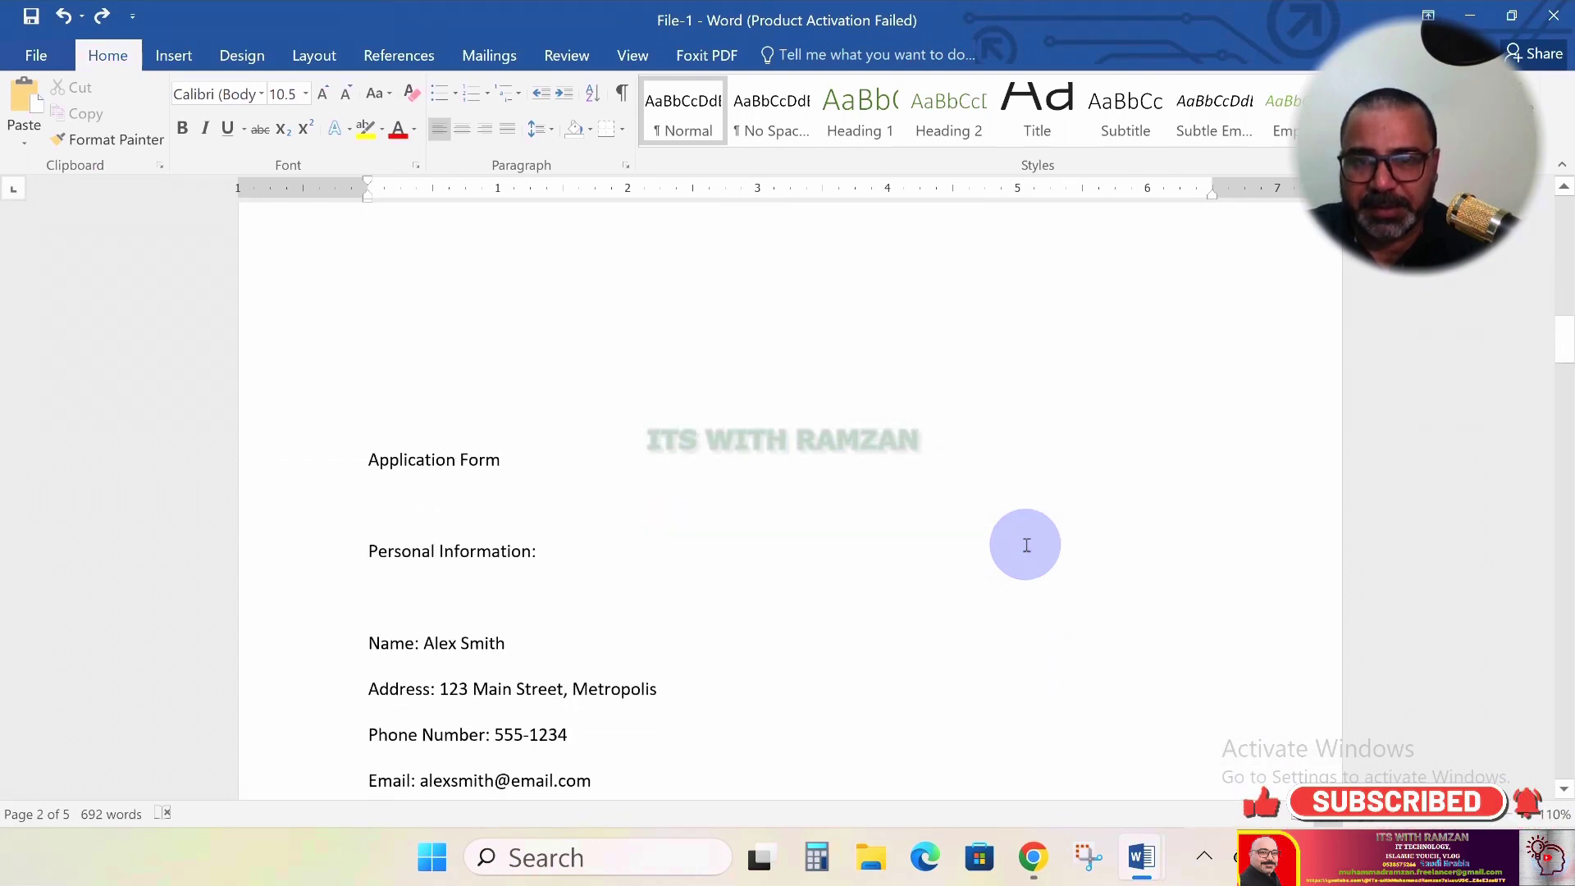
pyautogui.scroll(-10, 1026, 546)
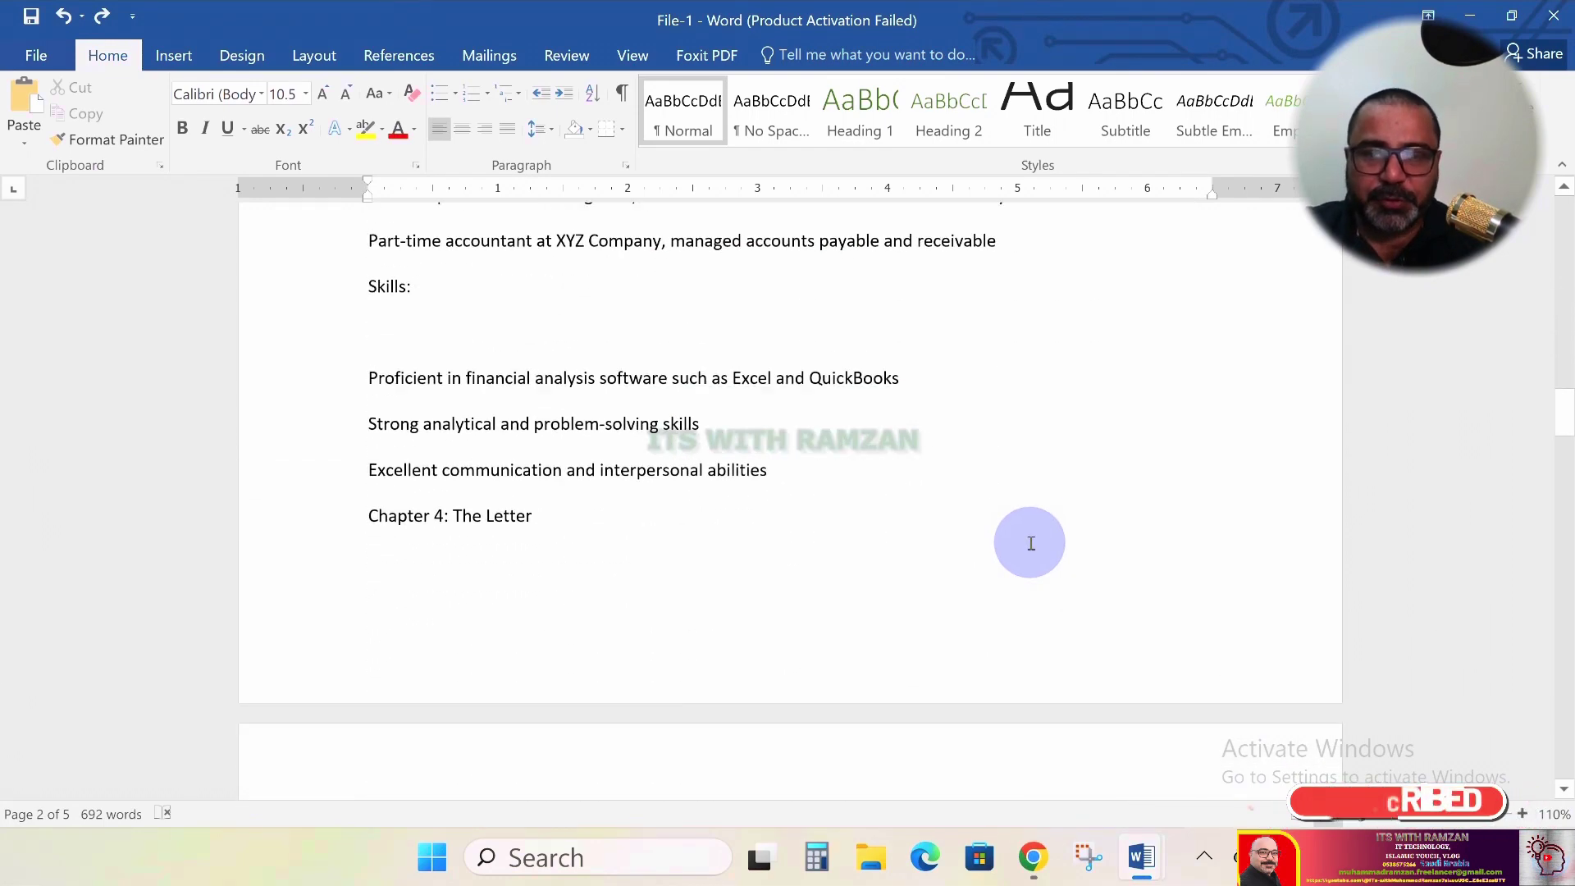
pyautogui.scroll(-5, 1031, 543)
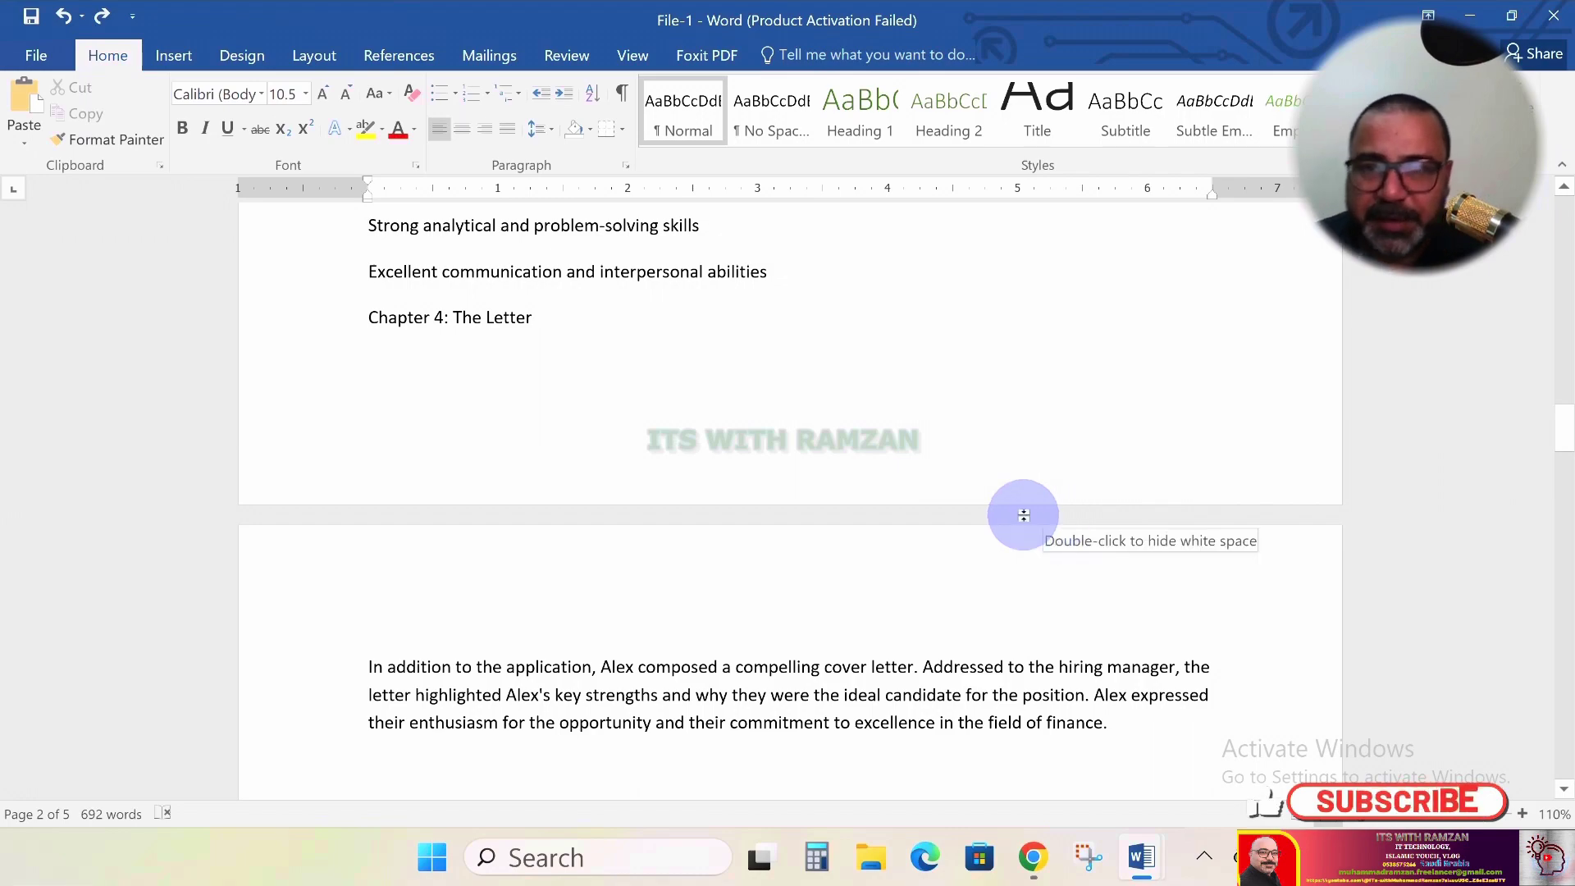
pyautogui.scroll(15, 841, 498)
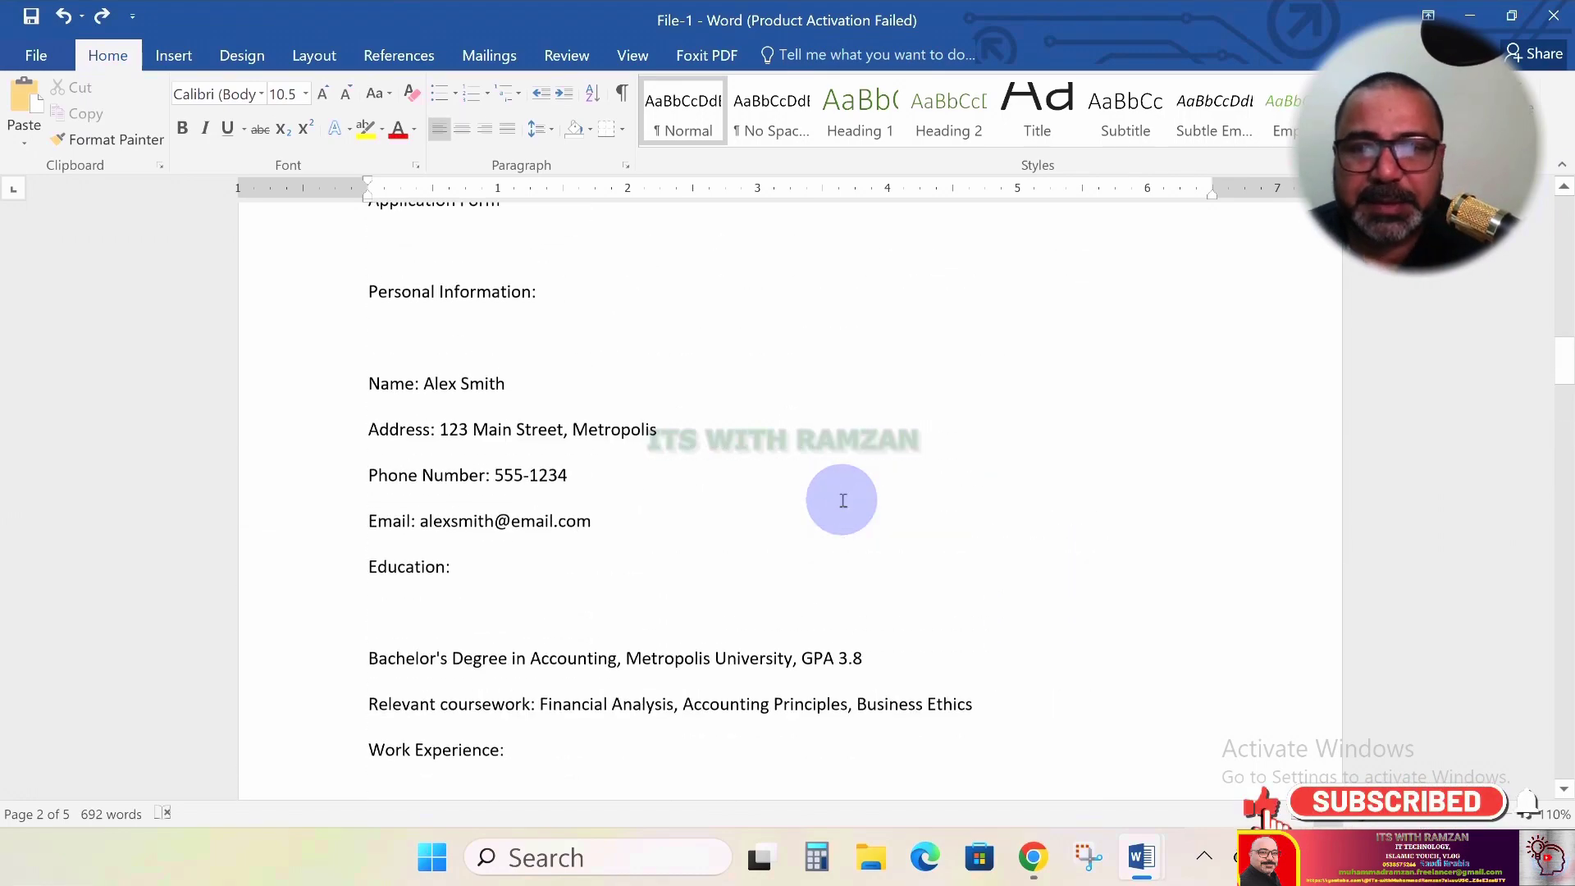
pyautogui.scroll(15, 842, 500)
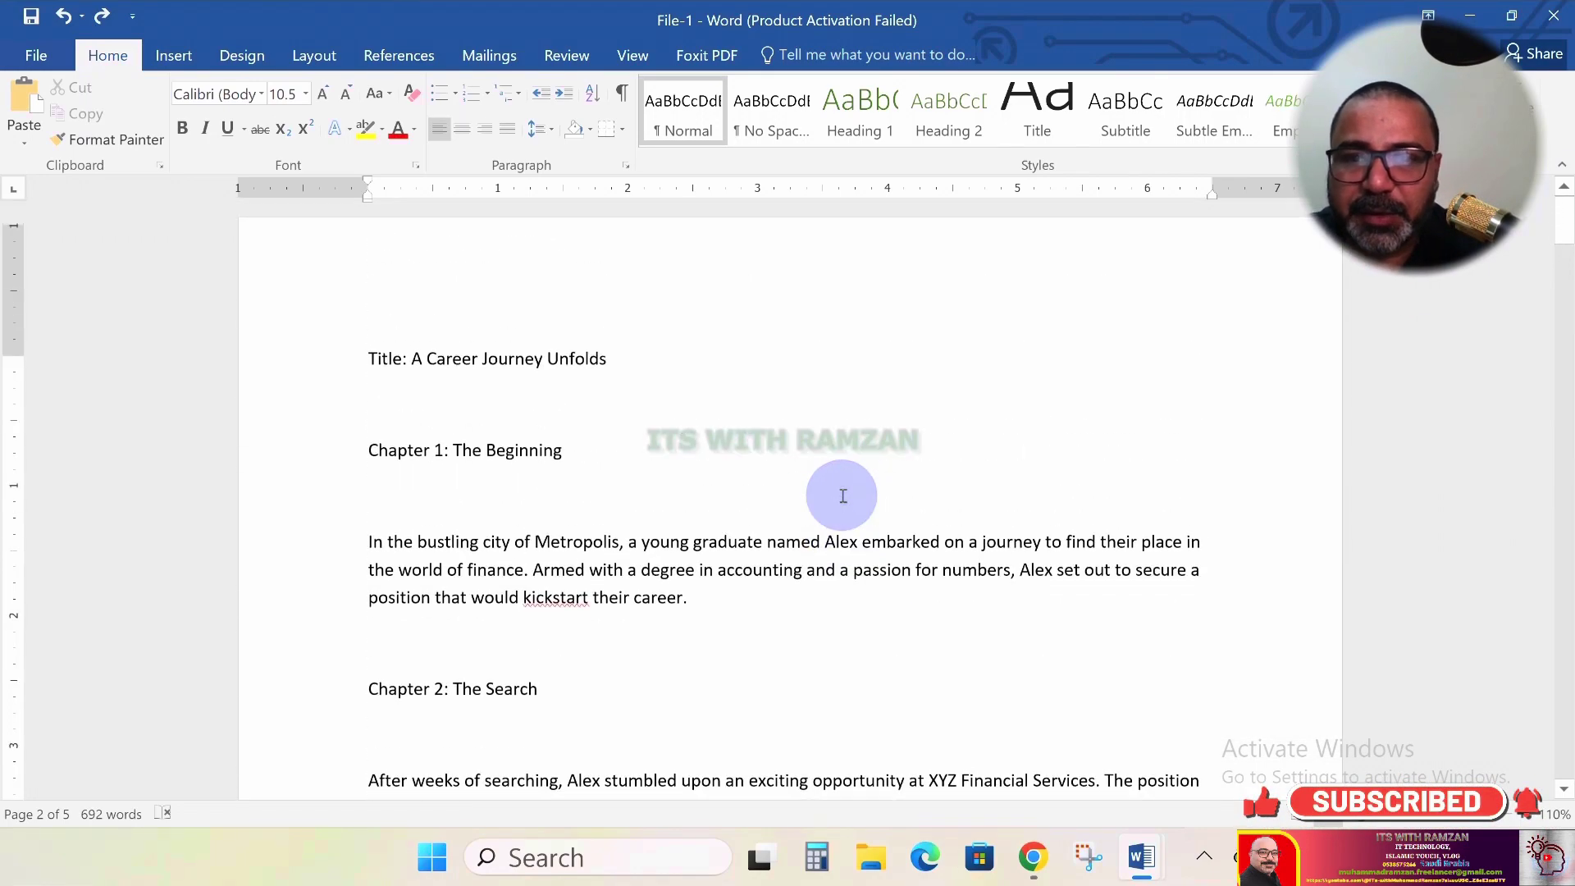
pyautogui.scroll(1, 842, 496)
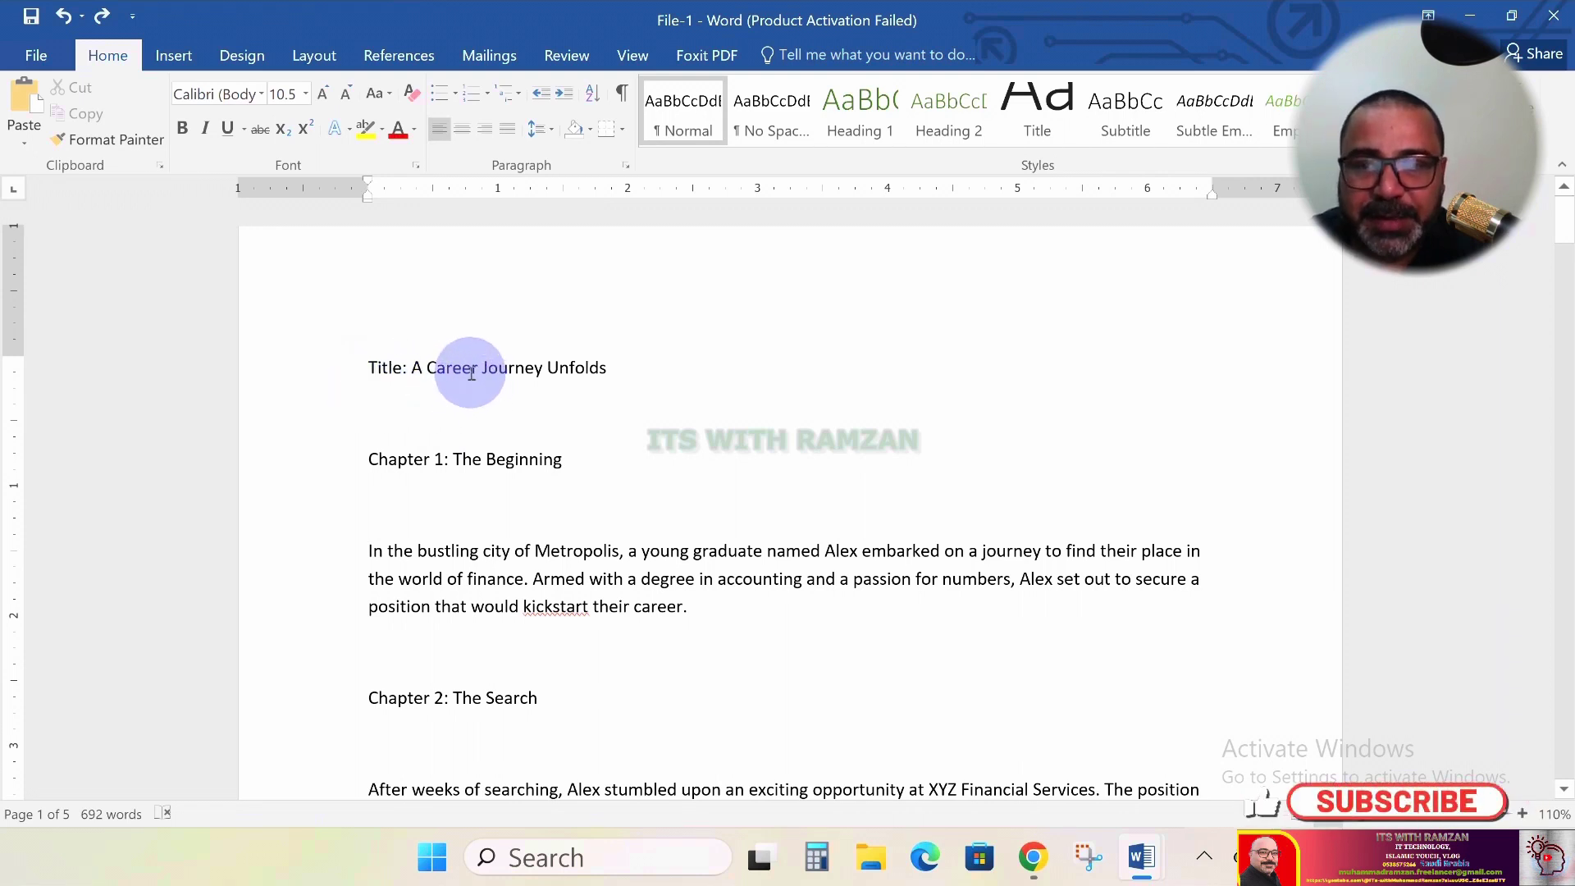
# Select the entire title line and format it bold, underlined, 14 pt and in uppercase
pyautogui.doubleClick(371, 367)
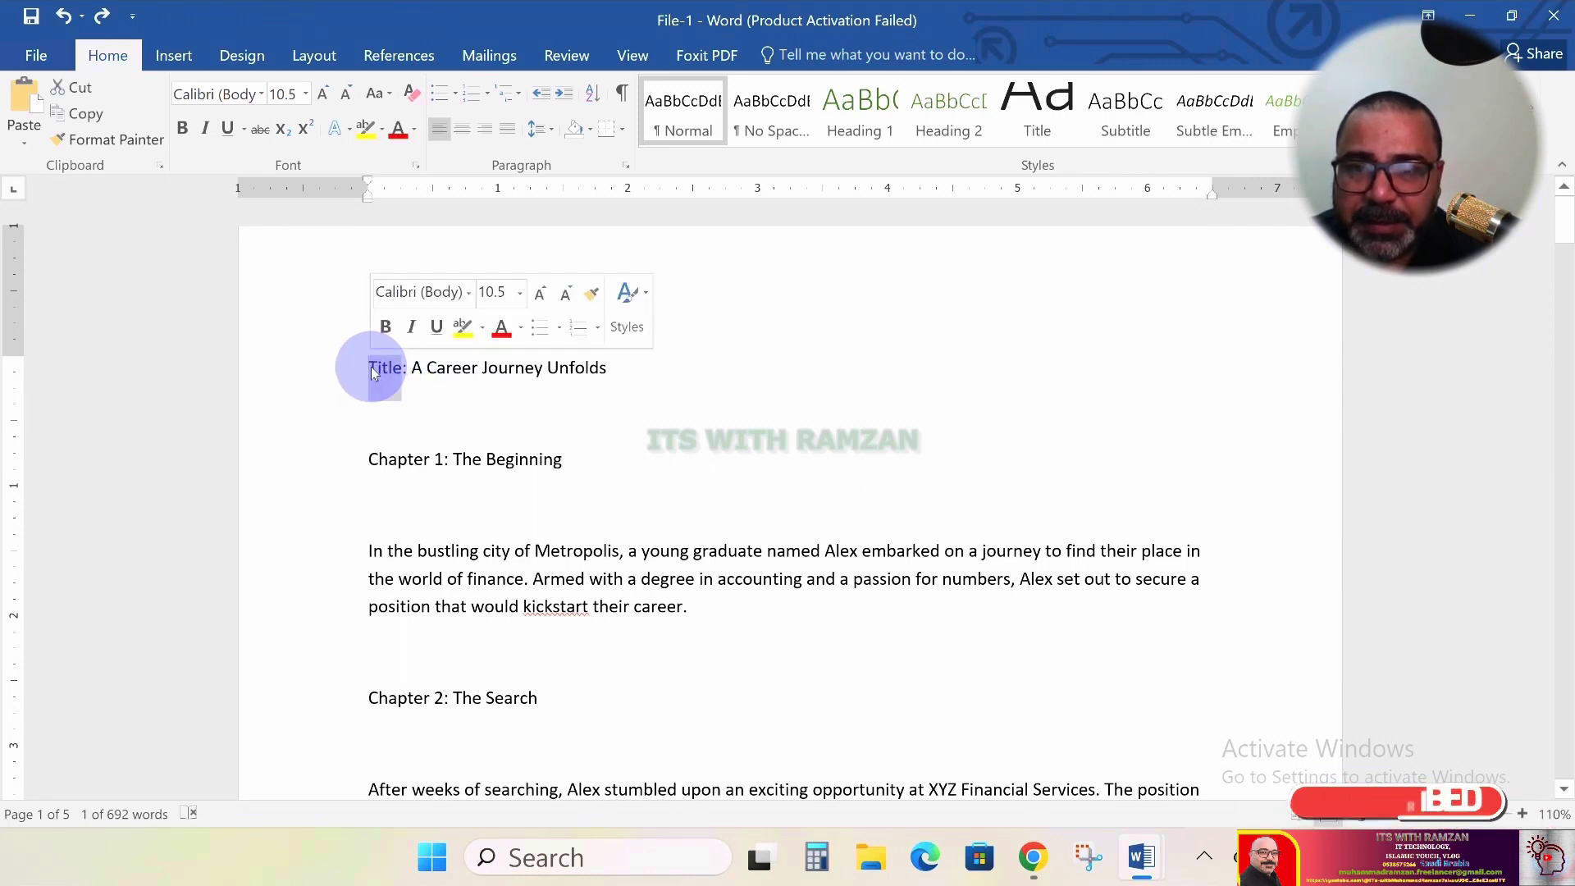
pyautogui.click(377, 368)
pyautogui.hotkey('shift', 'Right')
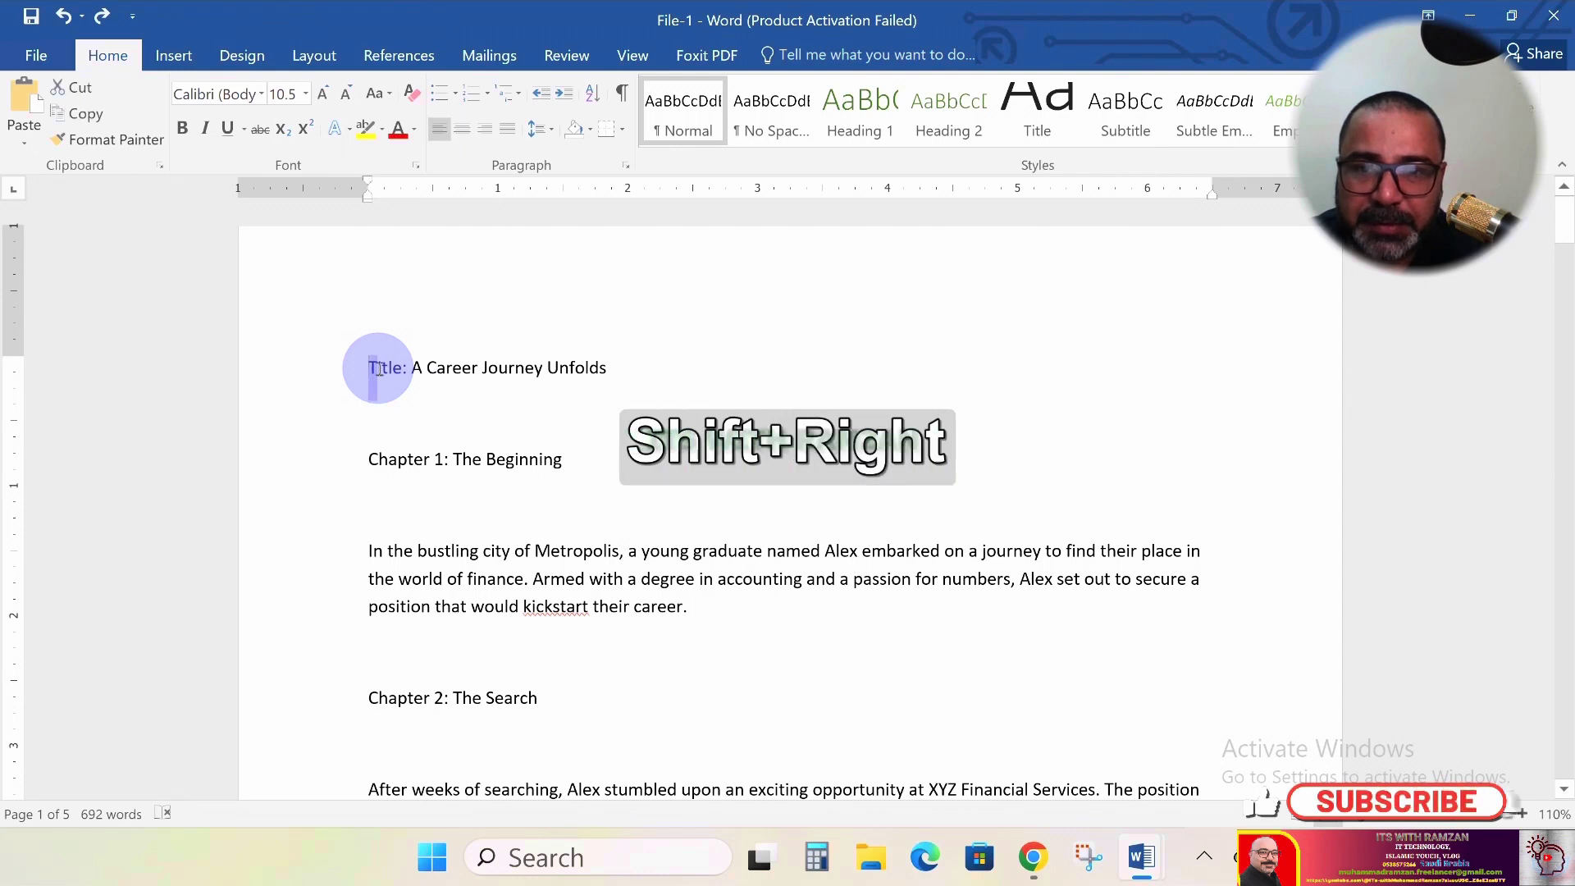
pyautogui.hotkey('shift', 'Right')
pyautogui.hotkey('shift', 'Right')
pyautogui.hotkey('shift', 'Right')
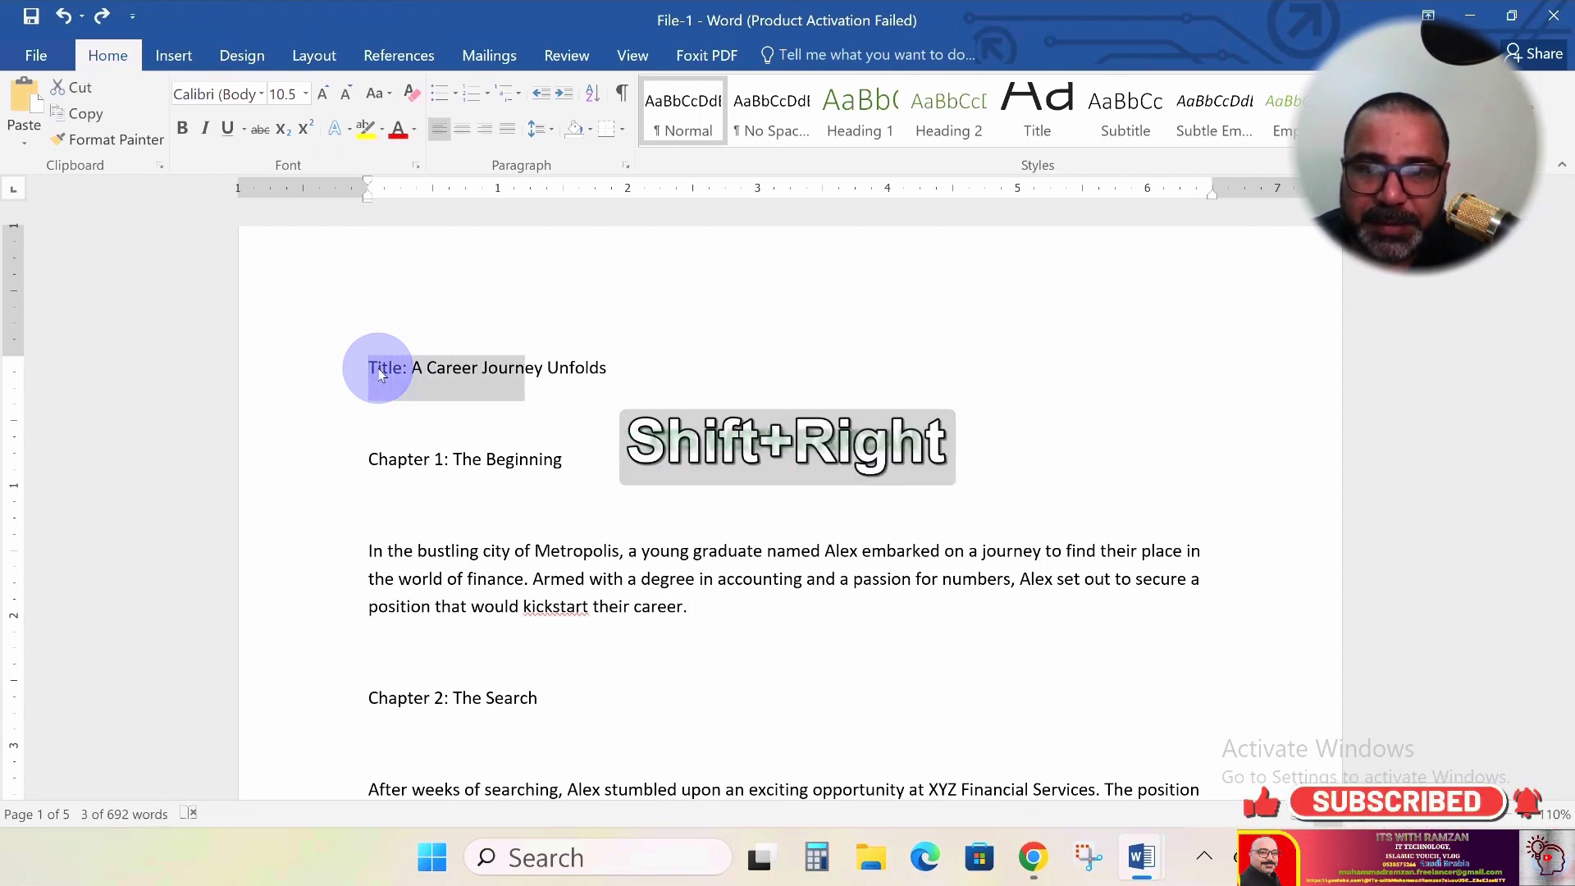
pyautogui.hotkey('shift', 'Right')
pyautogui.hotkey('shift', 'Right')
pyautogui.hotkey('shift', 'Right')
pyautogui.hotkey('shift', 'Right')
pyautogui.hotkey('shift', 'Right')
pyautogui.hotkey('shift', 'Right')
pyautogui.hotkey('shift', 'Right')
pyautogui.hotkey('shift', 'Right')
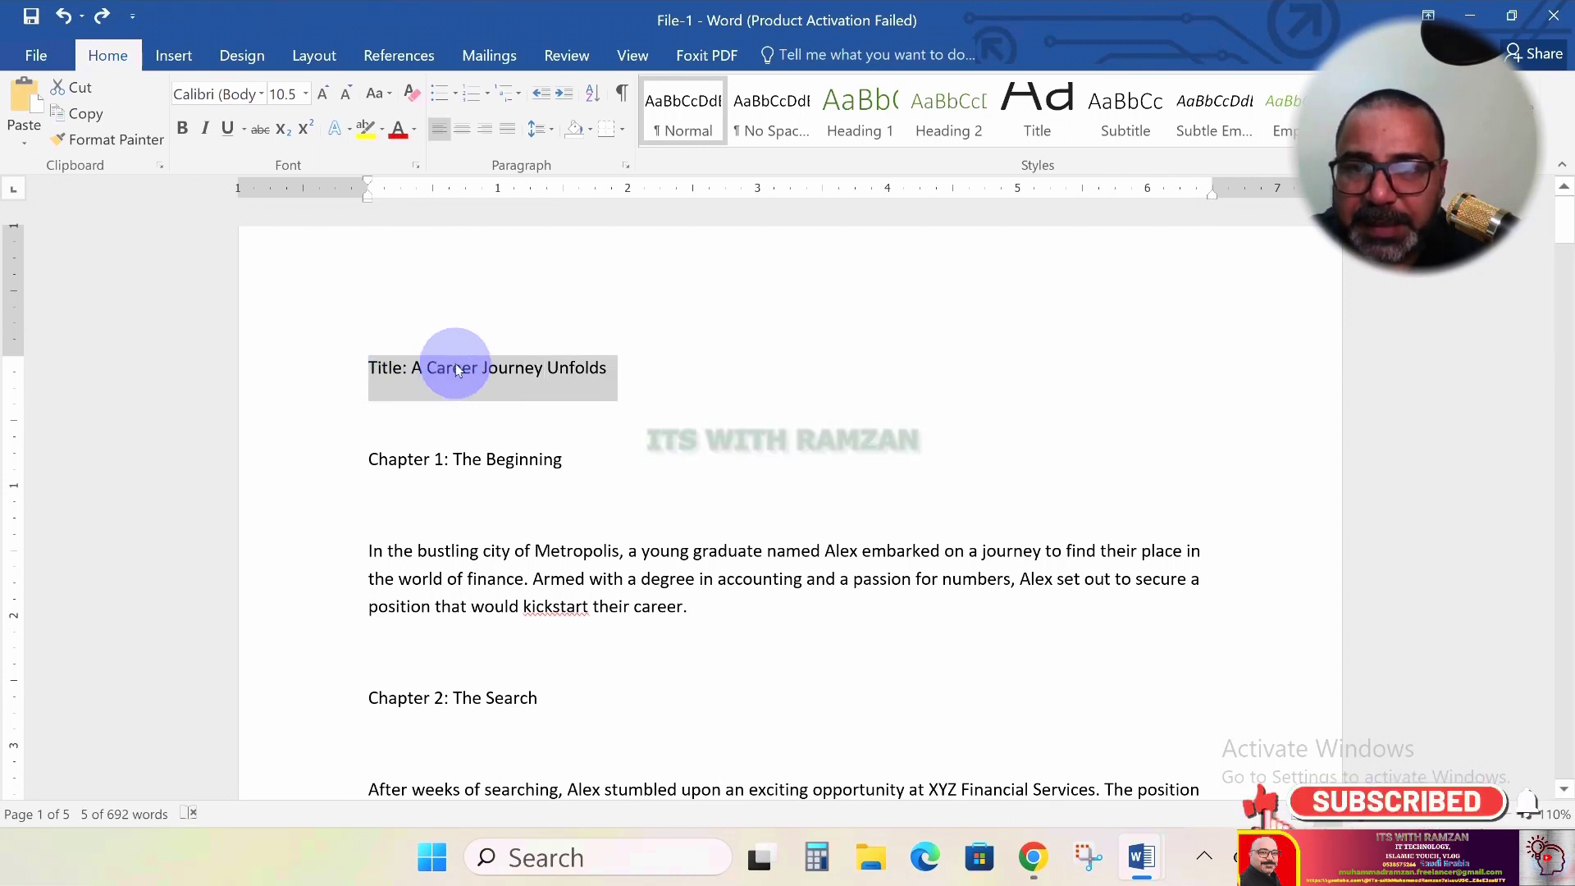
pyautogui.click(182, 130)
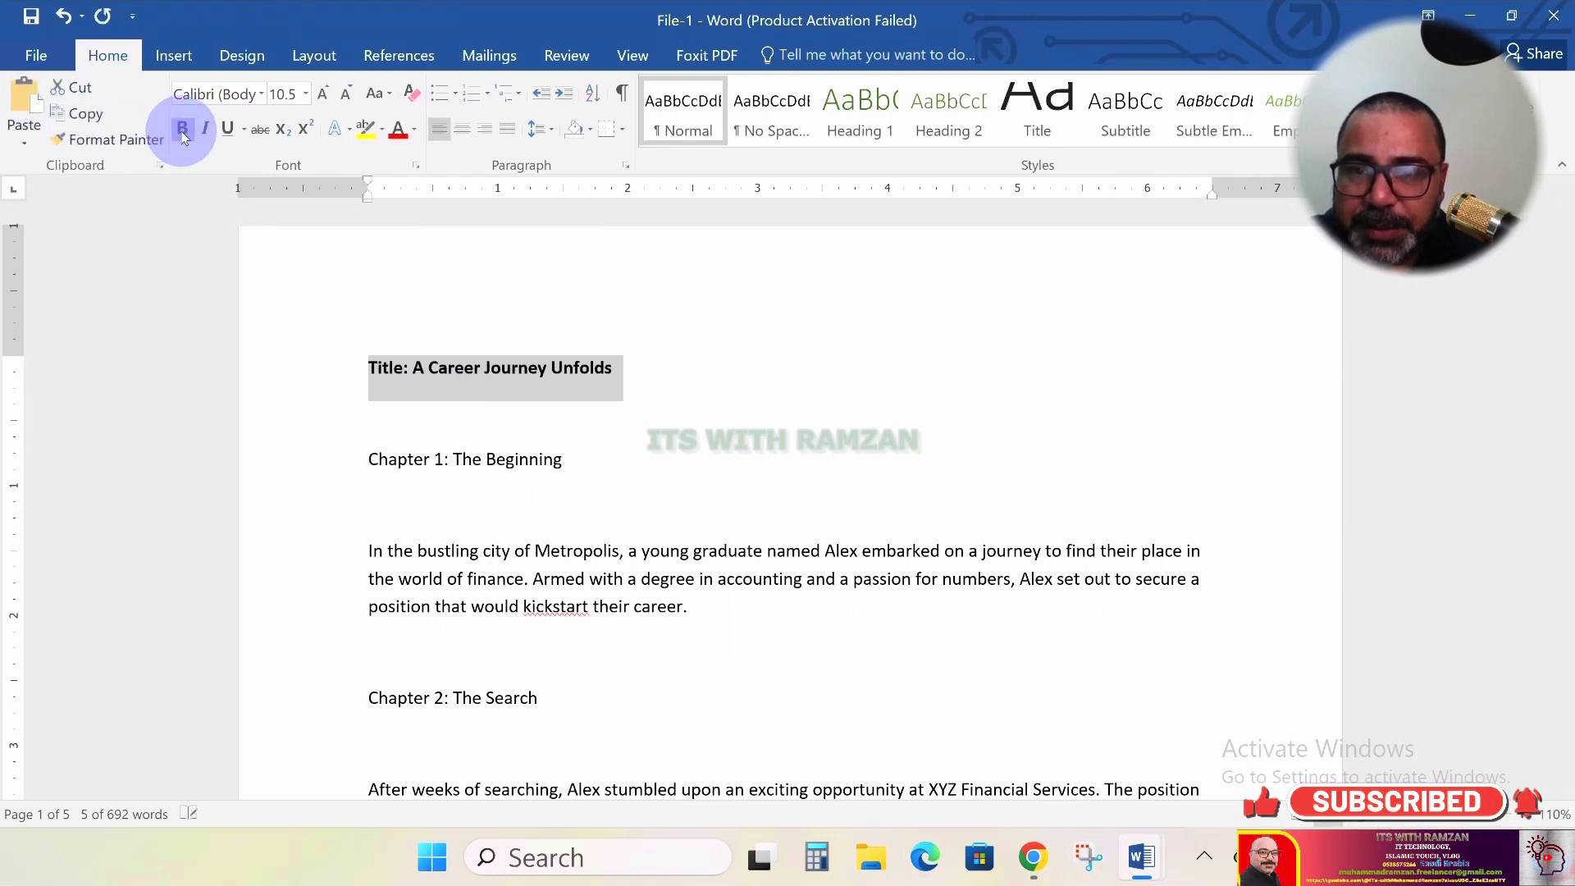
pyautogui.click(323, 95)
pyautogui.click(324, 96)
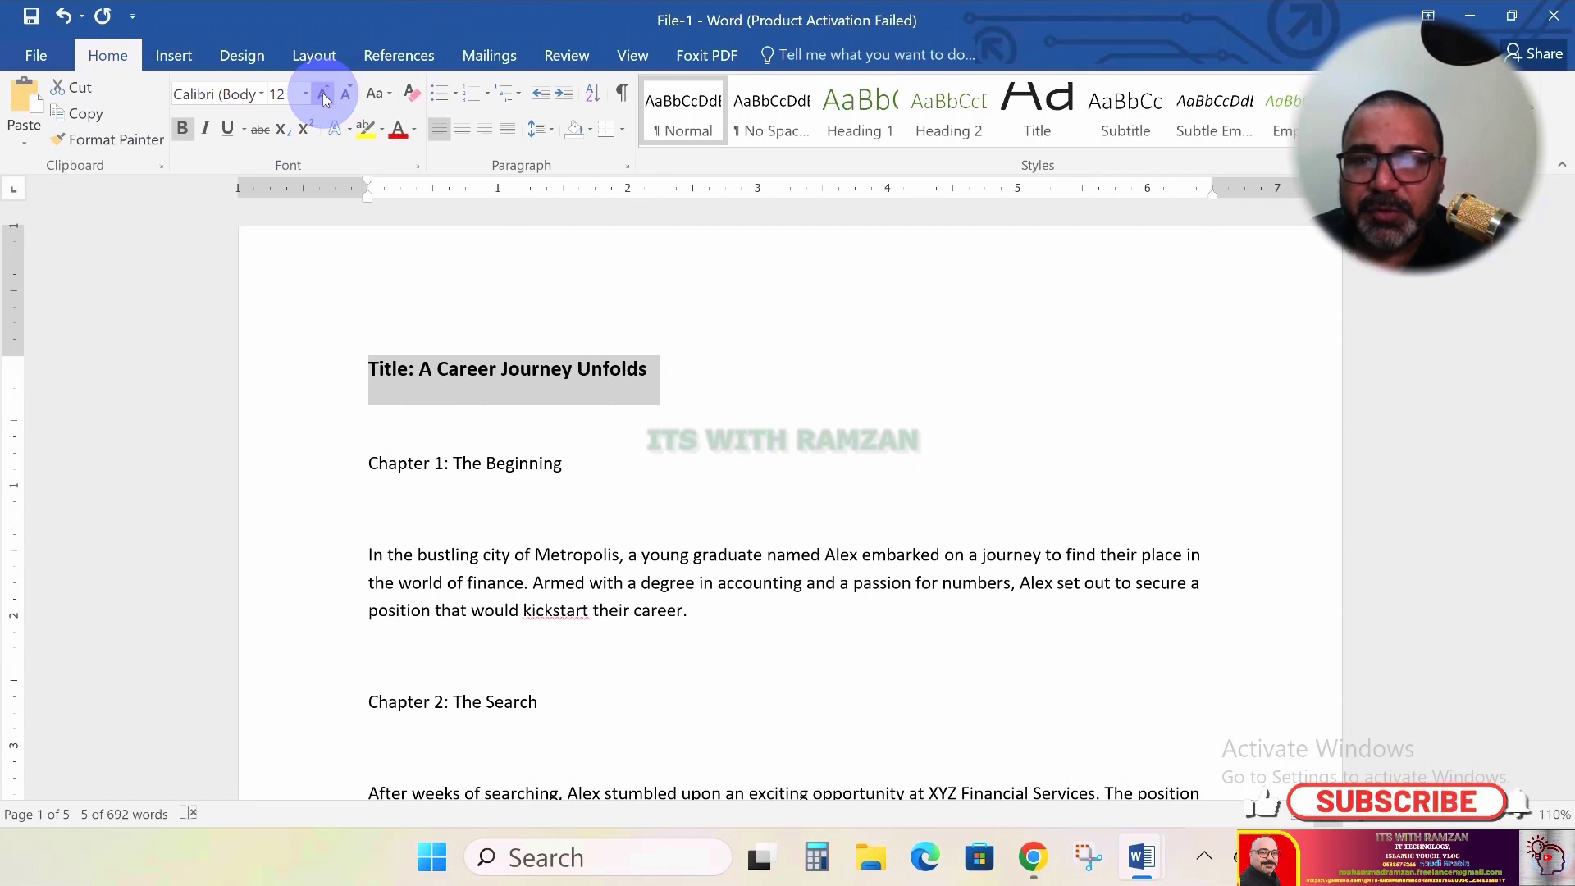
pyautogui.click(323, 95)
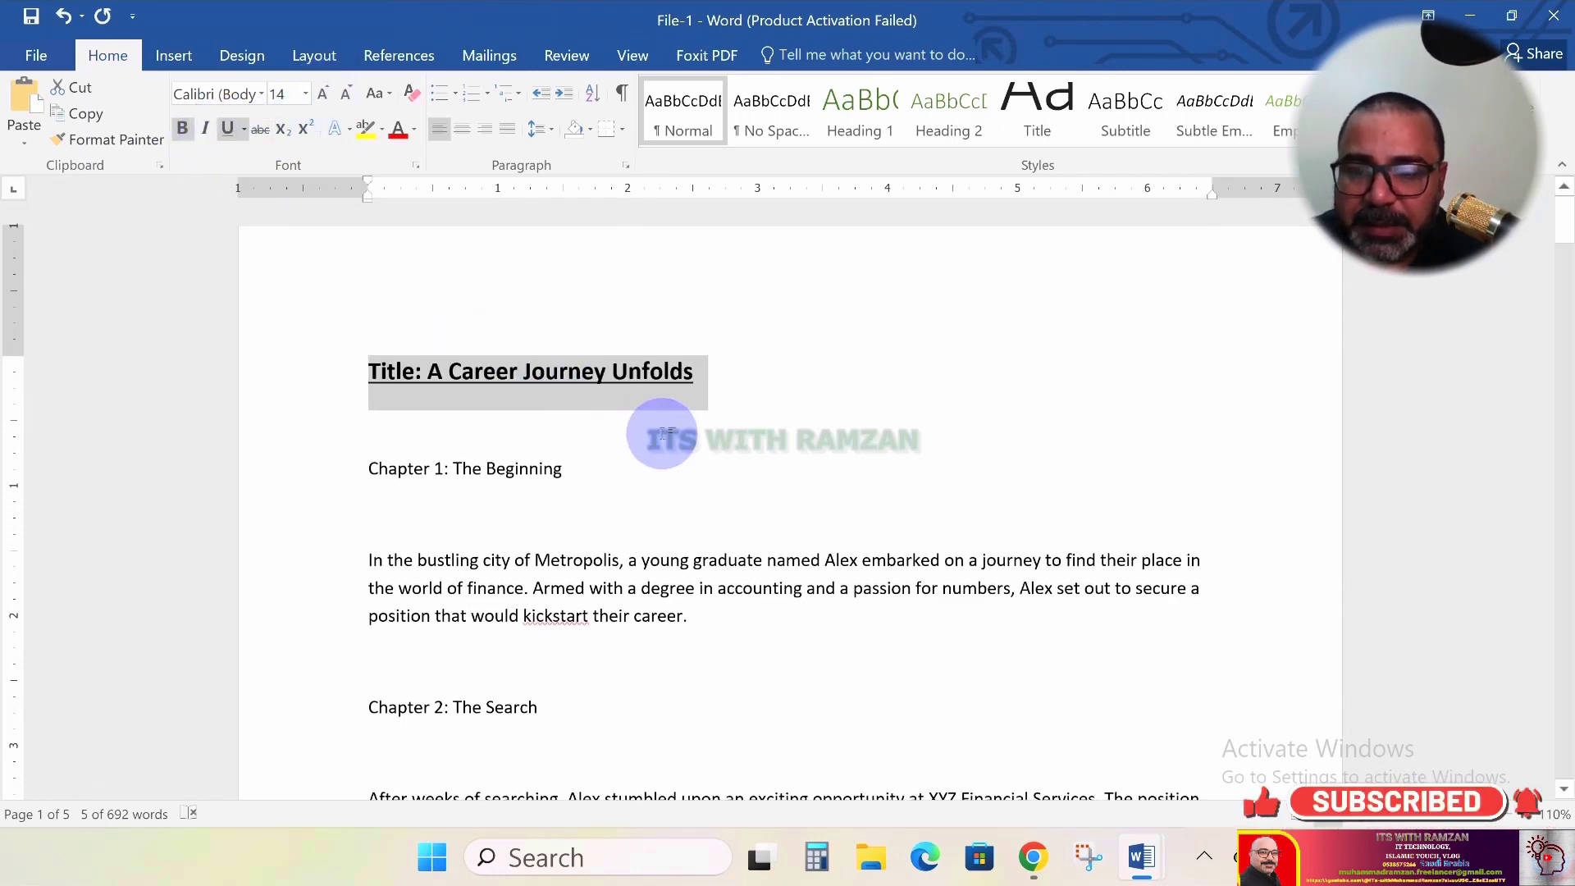
pyautogui.press('shift')
pyautogui.hotkey('shift', 'F3')
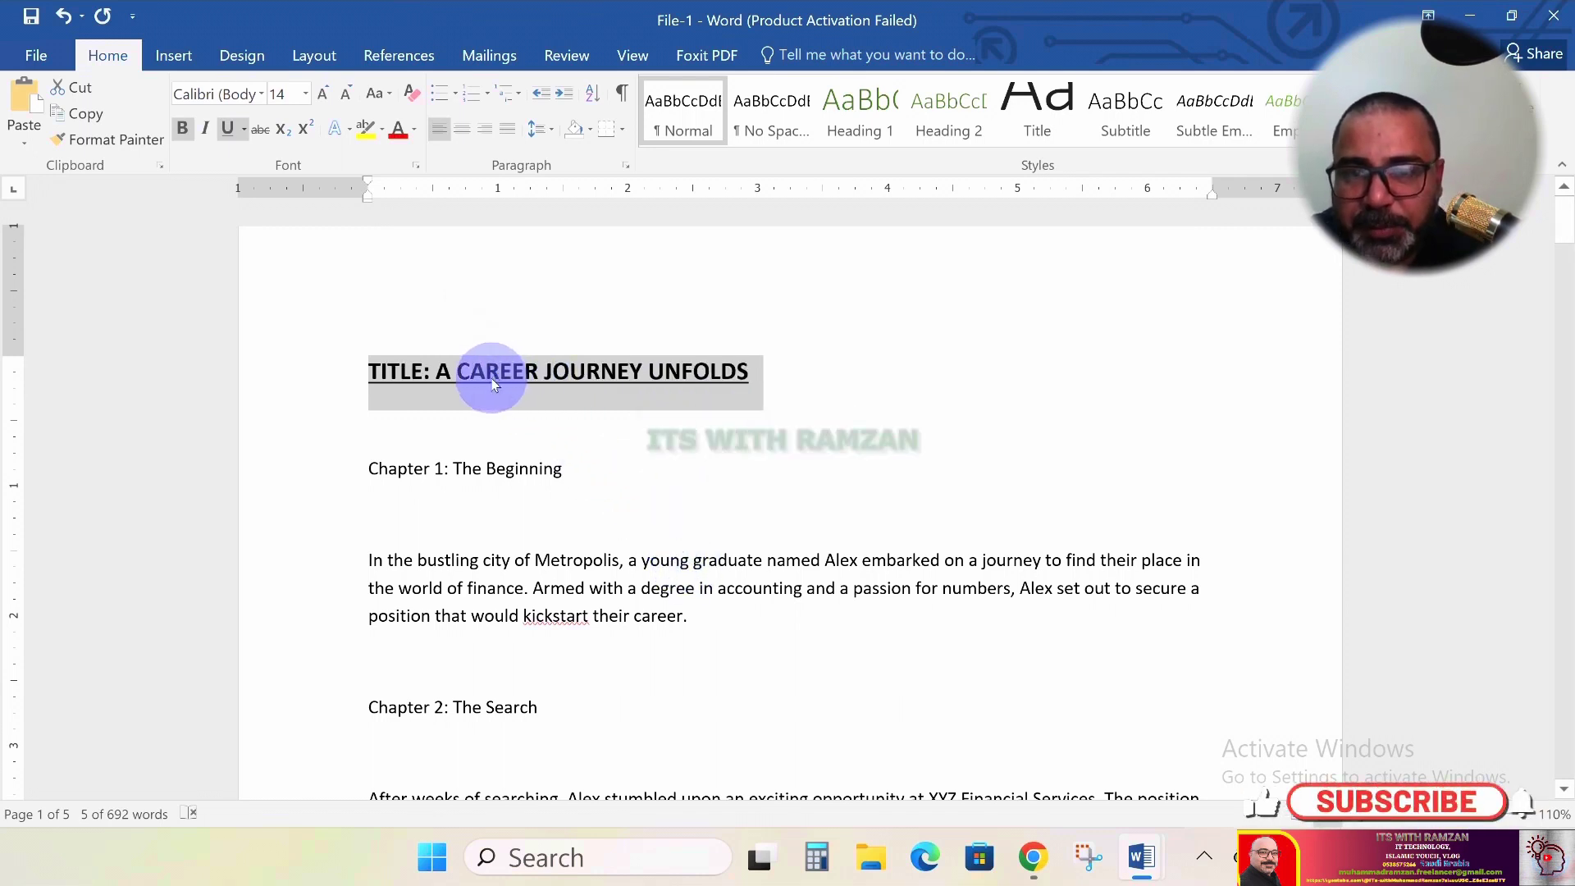
# Insert a tab gap between "TITLE:" and "A CAREER JOURNEY UNFOLDS" in the title line
pyautogui.click(435, 376)
pyautogui.press('Tab')
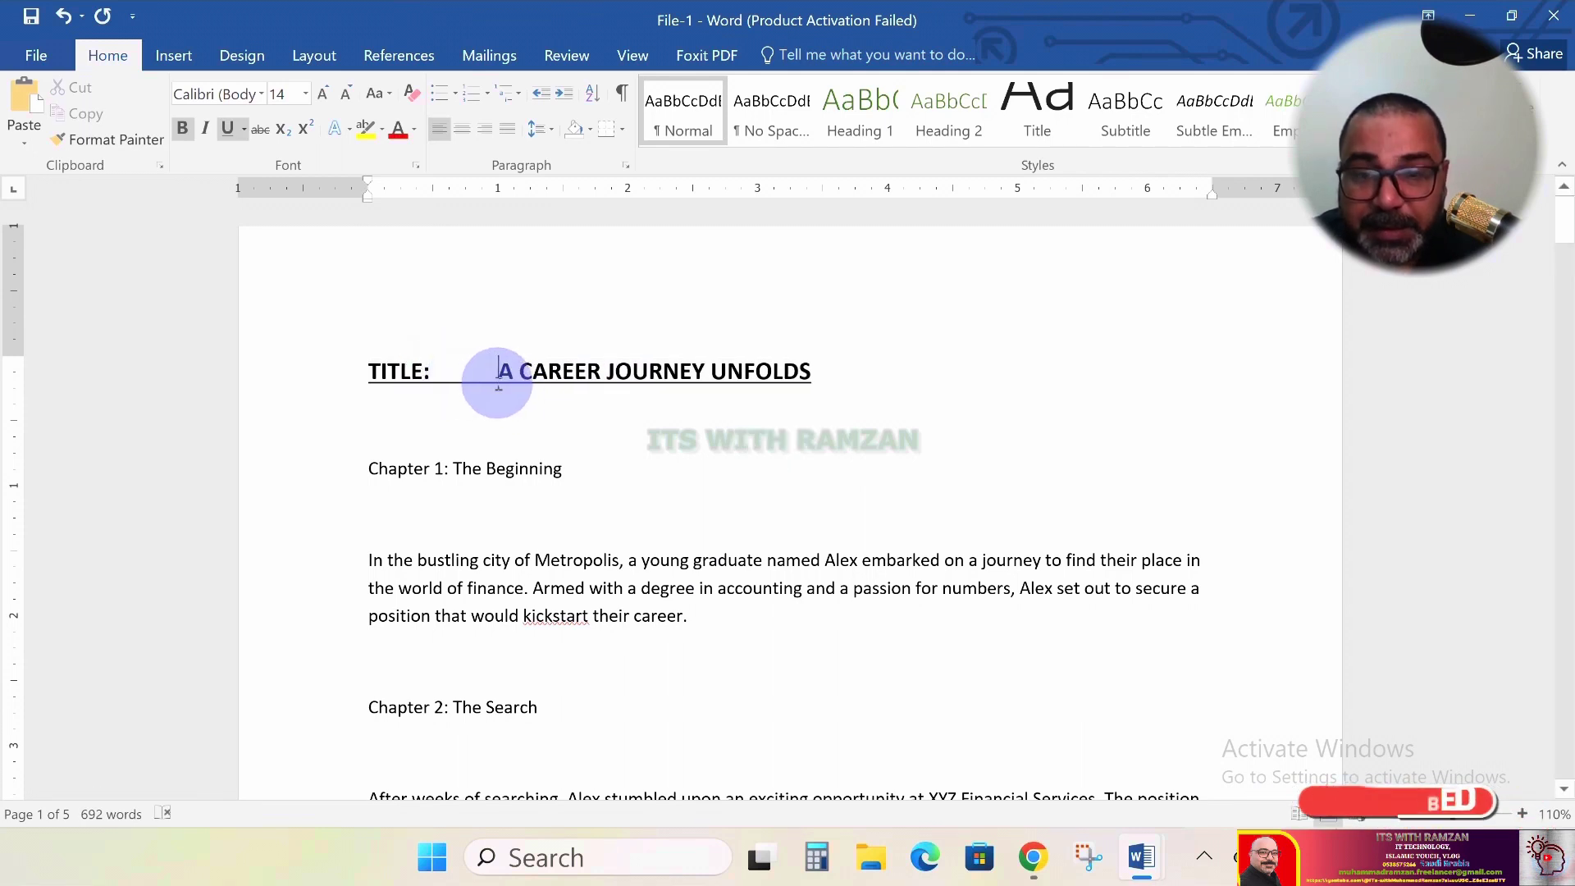
pyautogui.press('BackSpace')
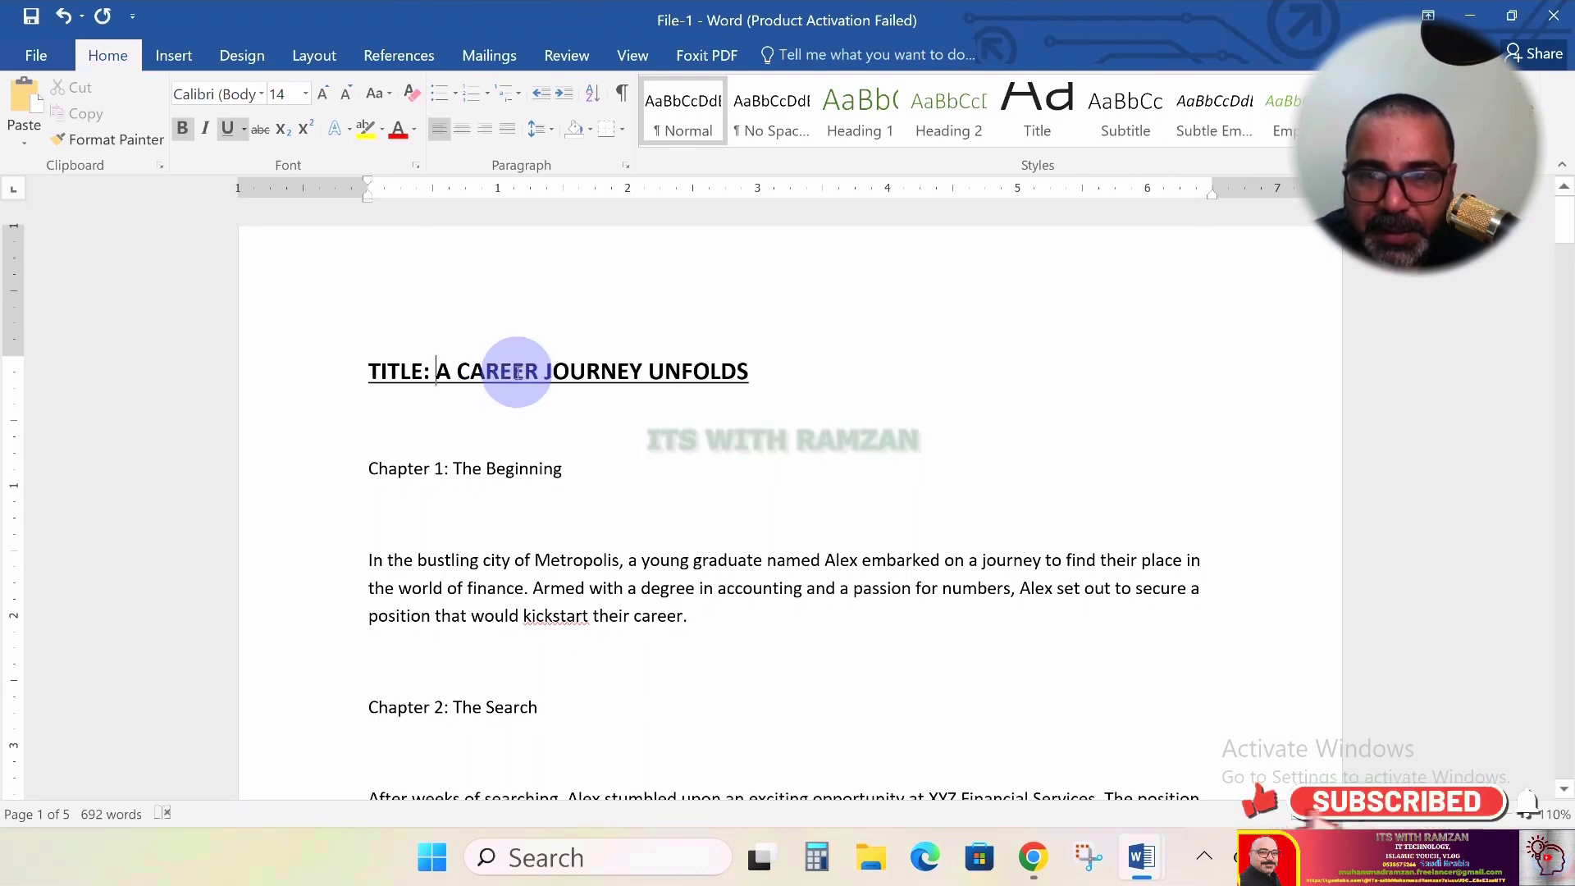
pyautogui.press('Tab')
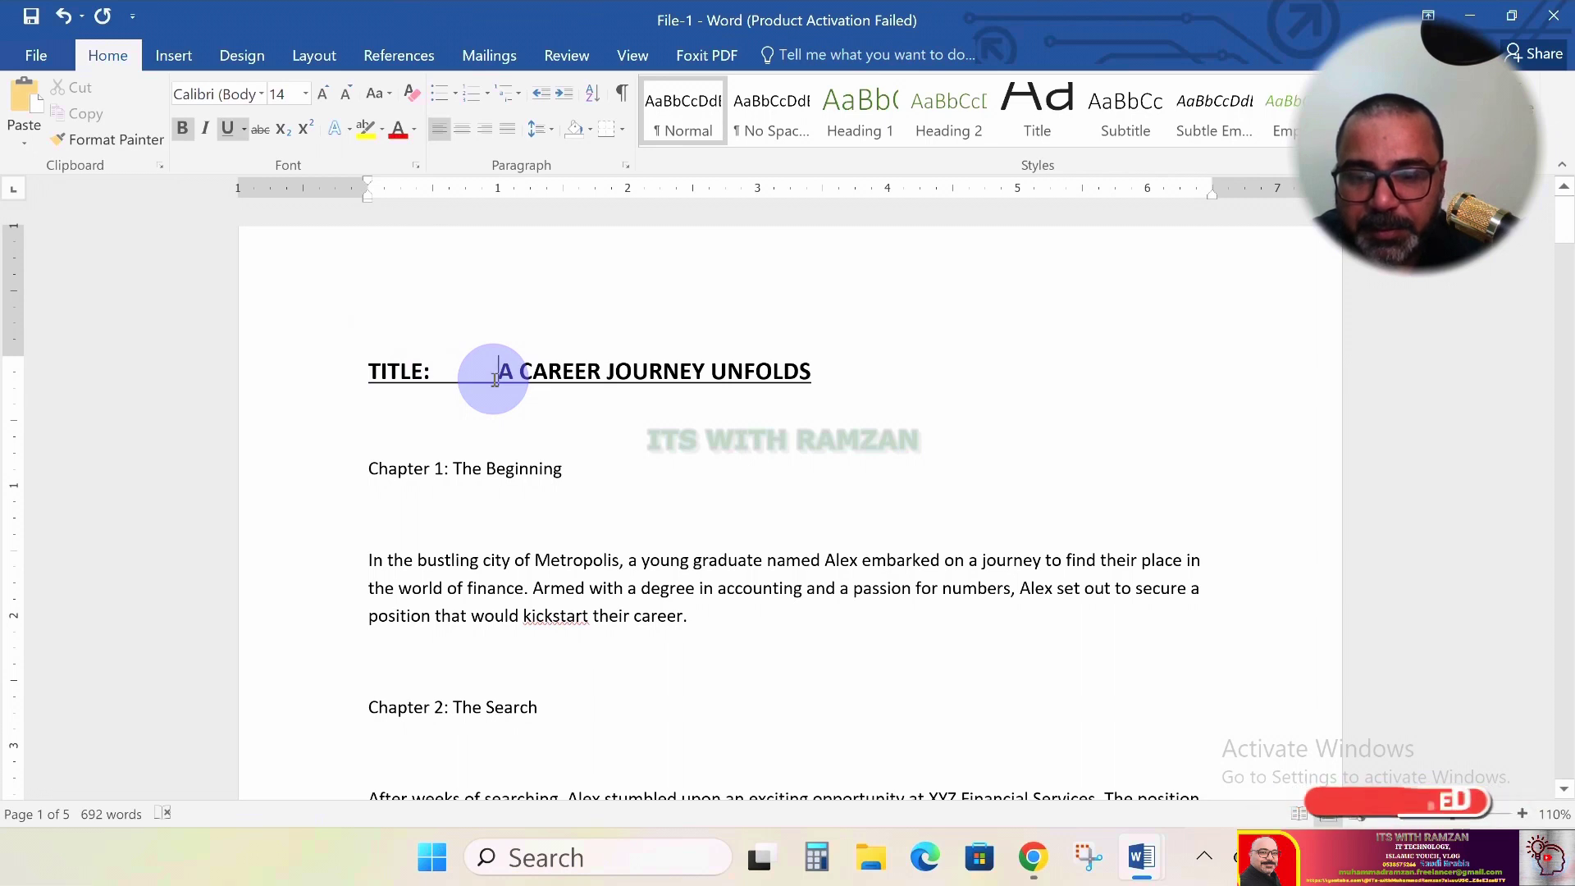
# Try removing the underline from the tab gap after "TITLE:" and undo that change
pyautogui.hotkey('shift', 'Left')
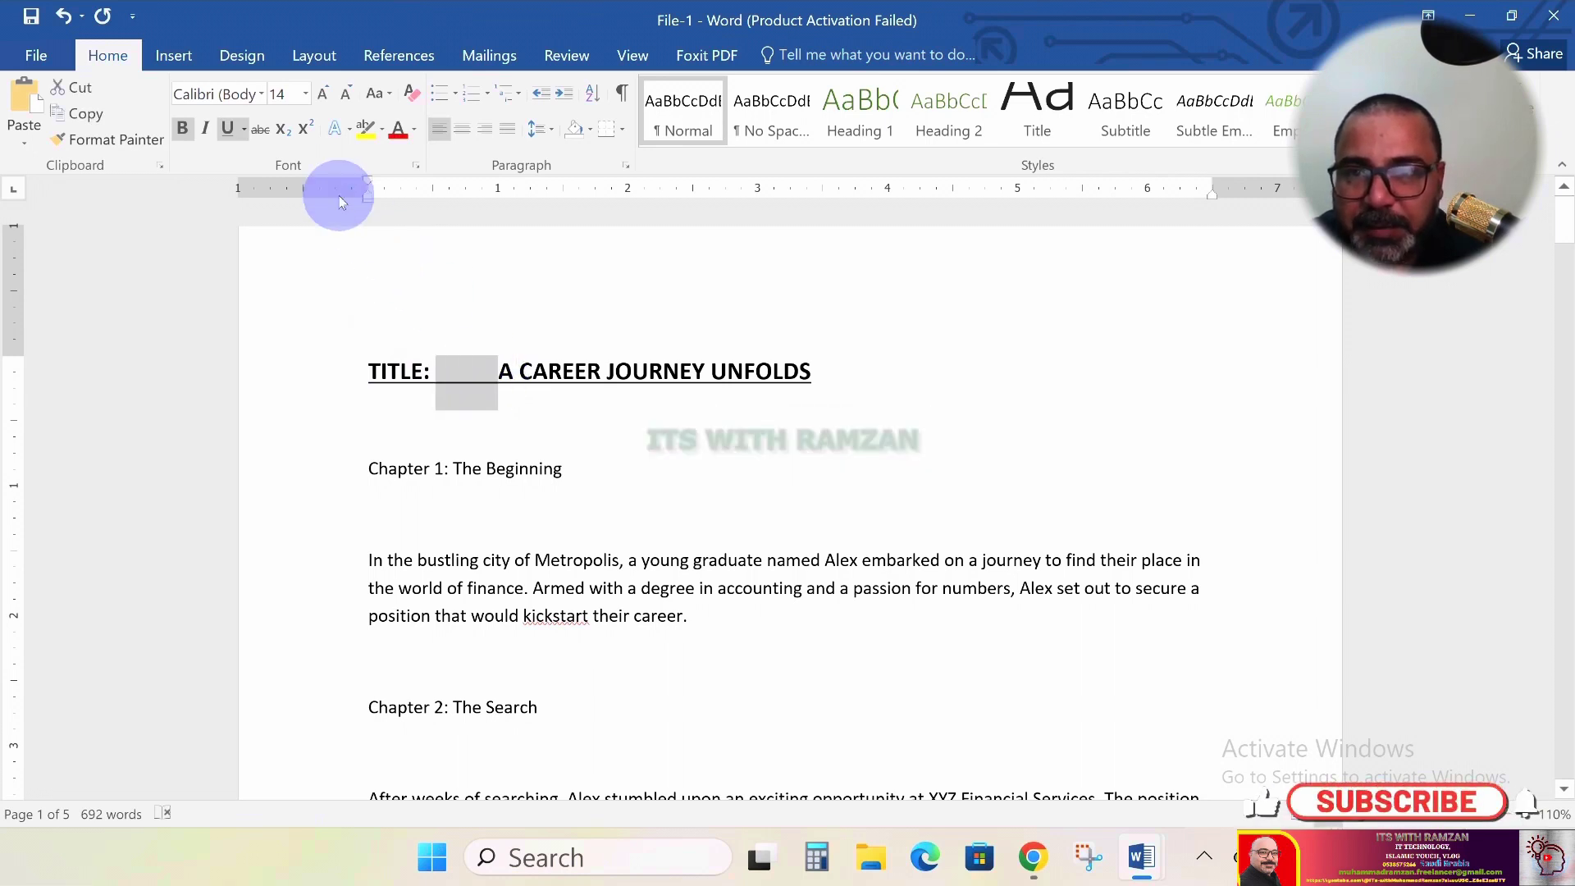
pyautogui.click(233, 131)
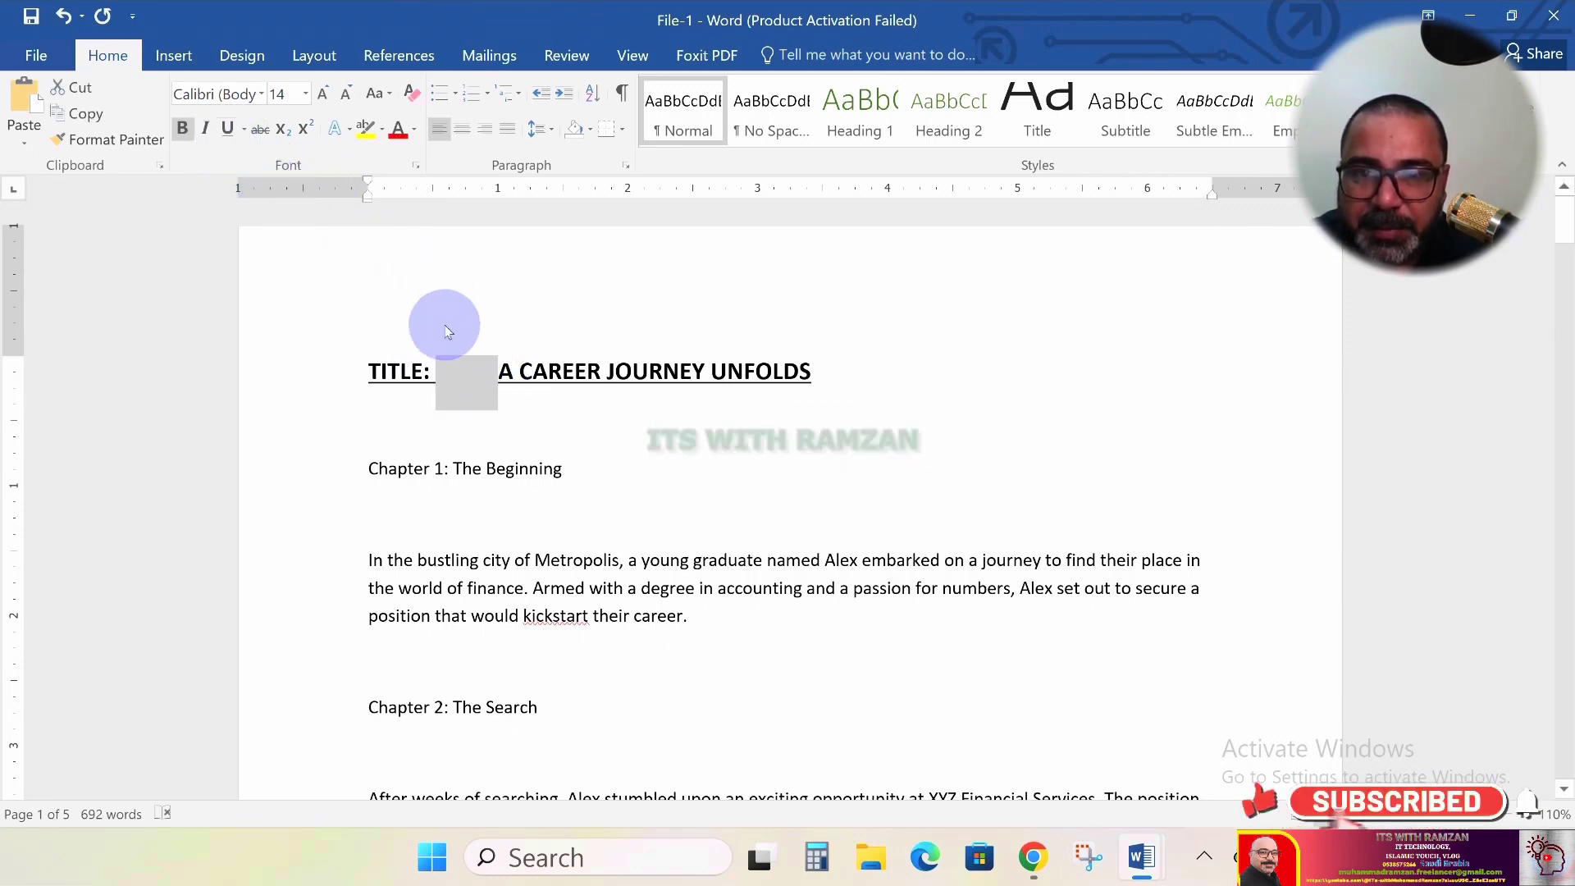
pyautogui.click(662, 329)
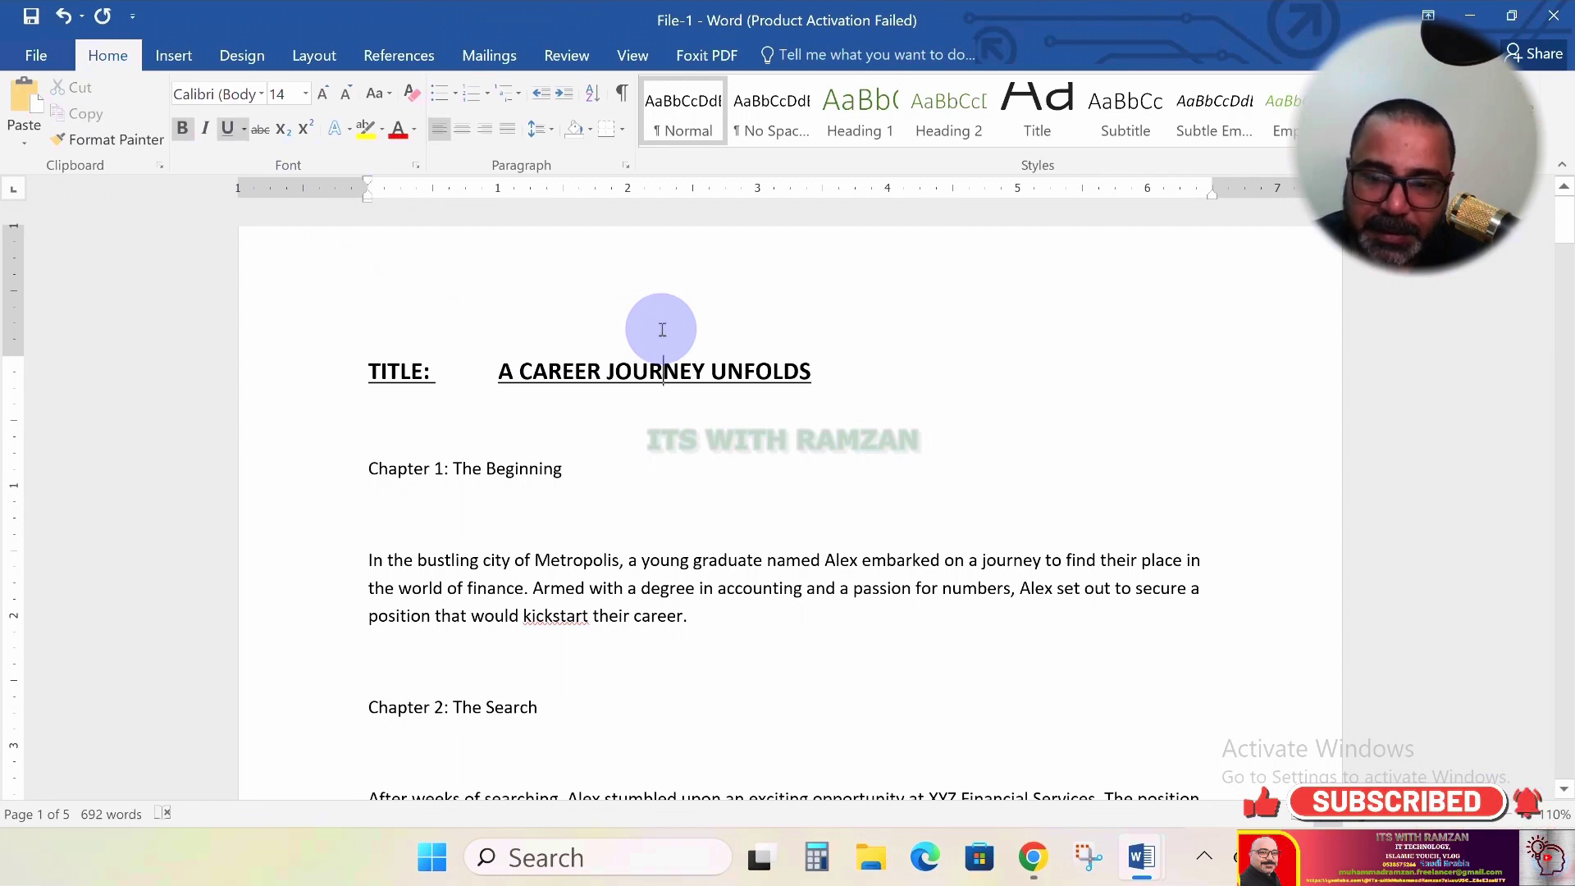
pyautogui.hotkey('ctrl', 'z')
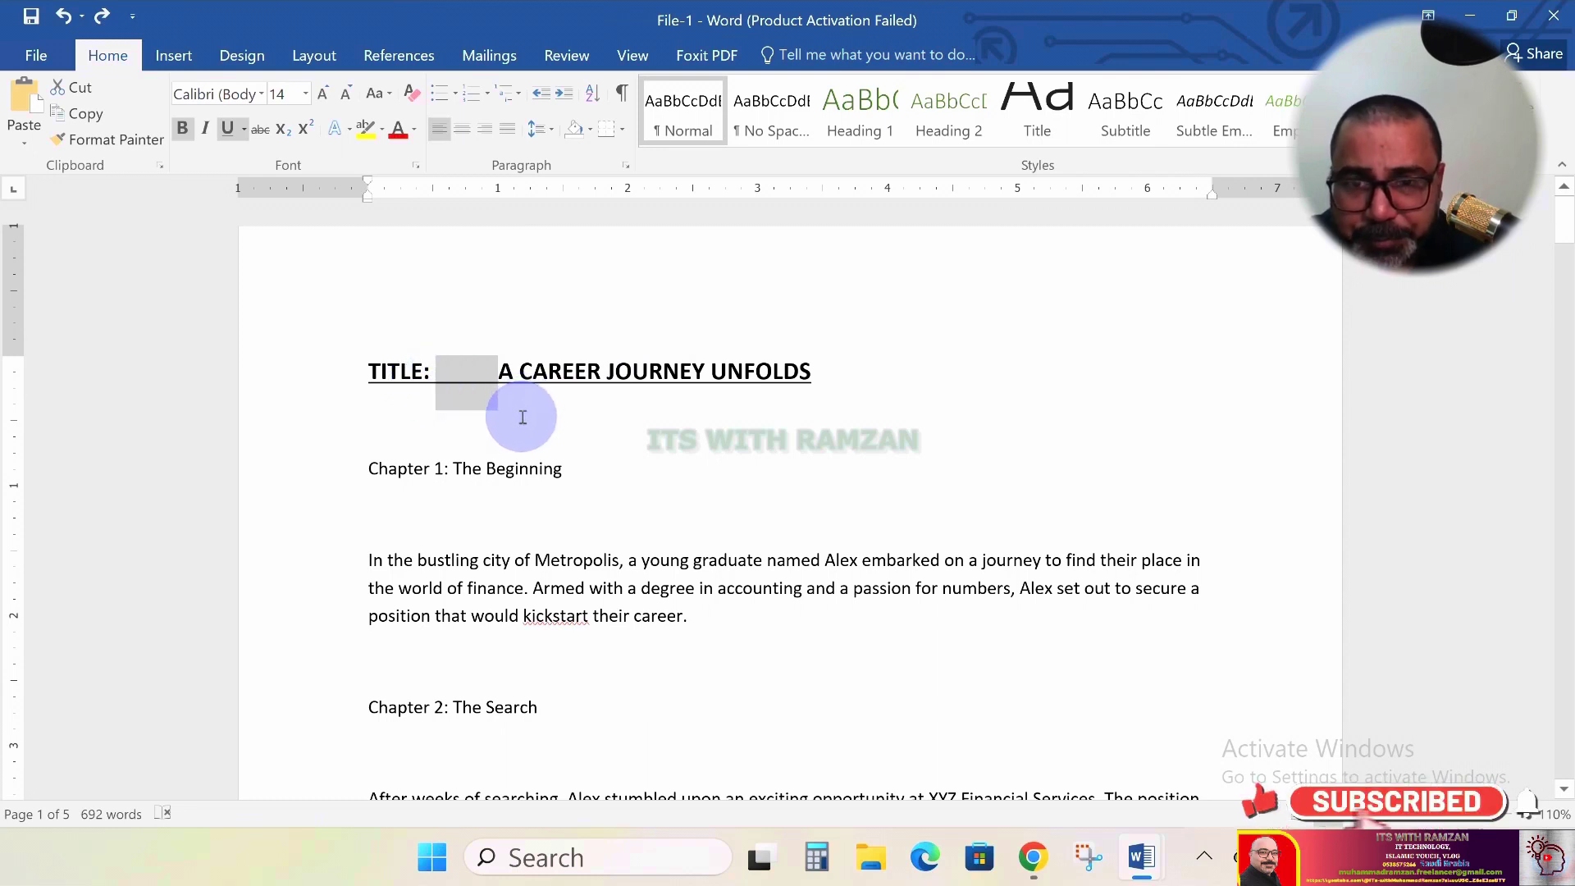
pyautogui.scroll(-2, 664, 337)
pyautogui.scroll(2, 608, 336)
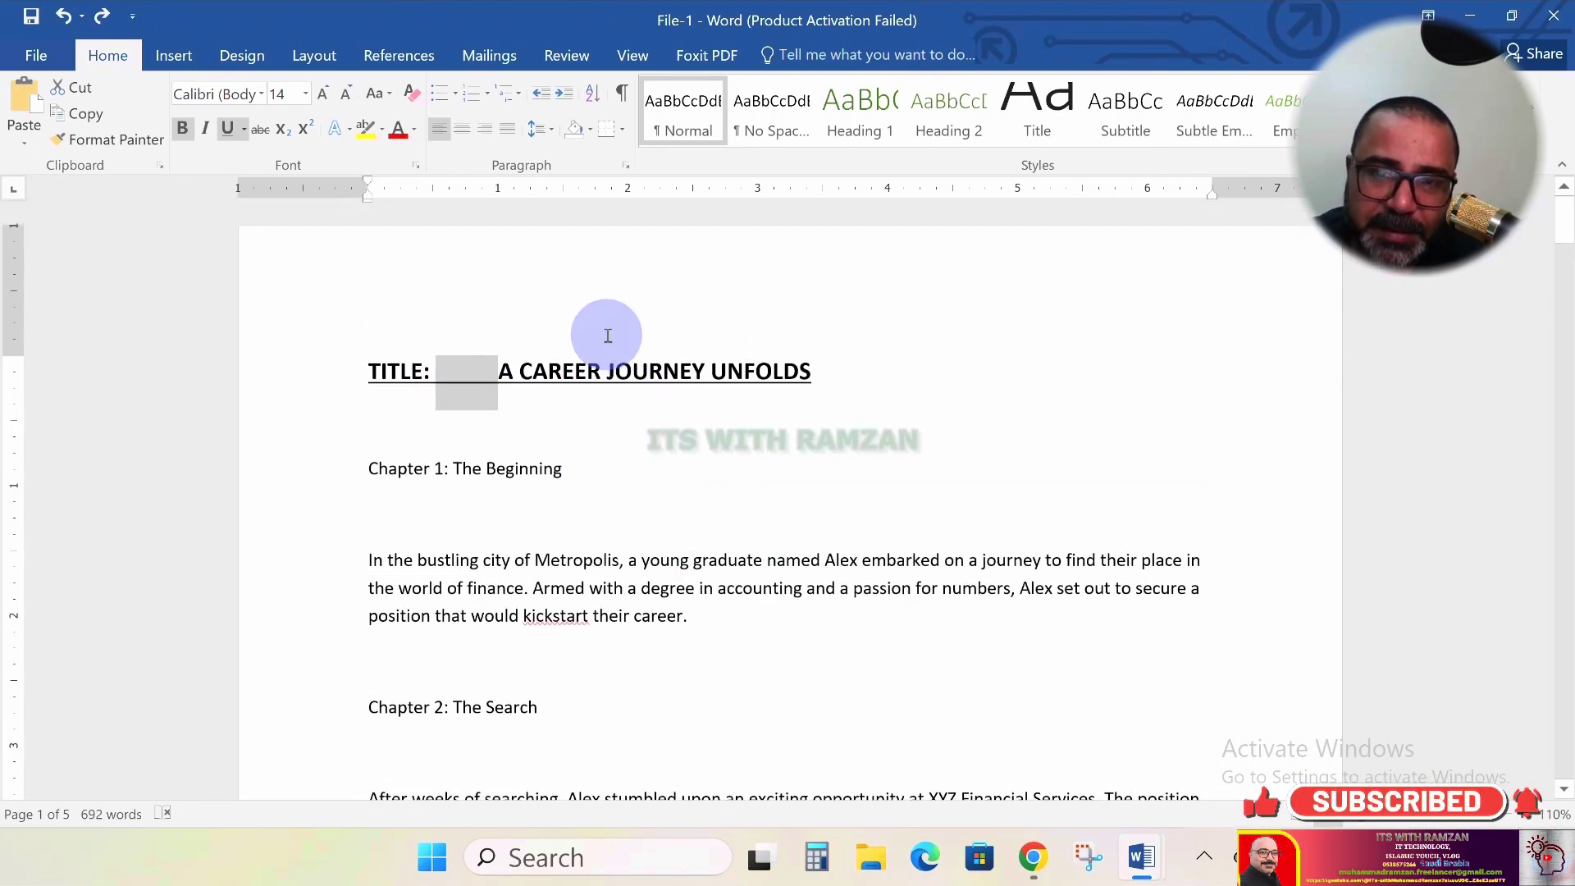
# Delete the empty line between the Chapter 1 heading and its body paragraph
pyautogui.click(380, 402)
pyautogui.scroll(-1, 443, 414)
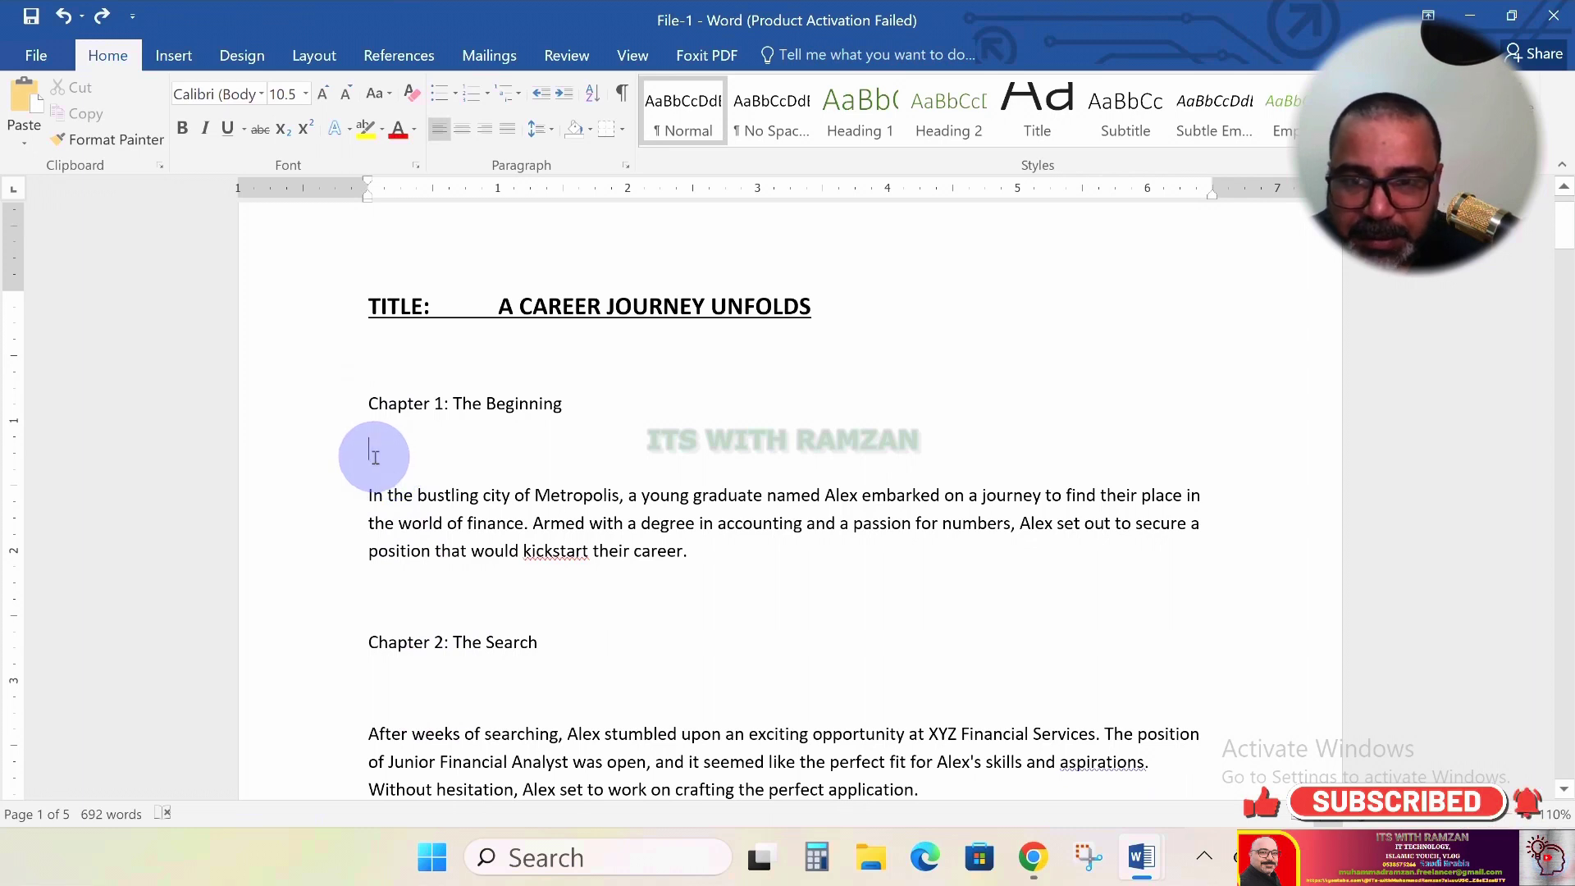
pyautogui.press('Delete')
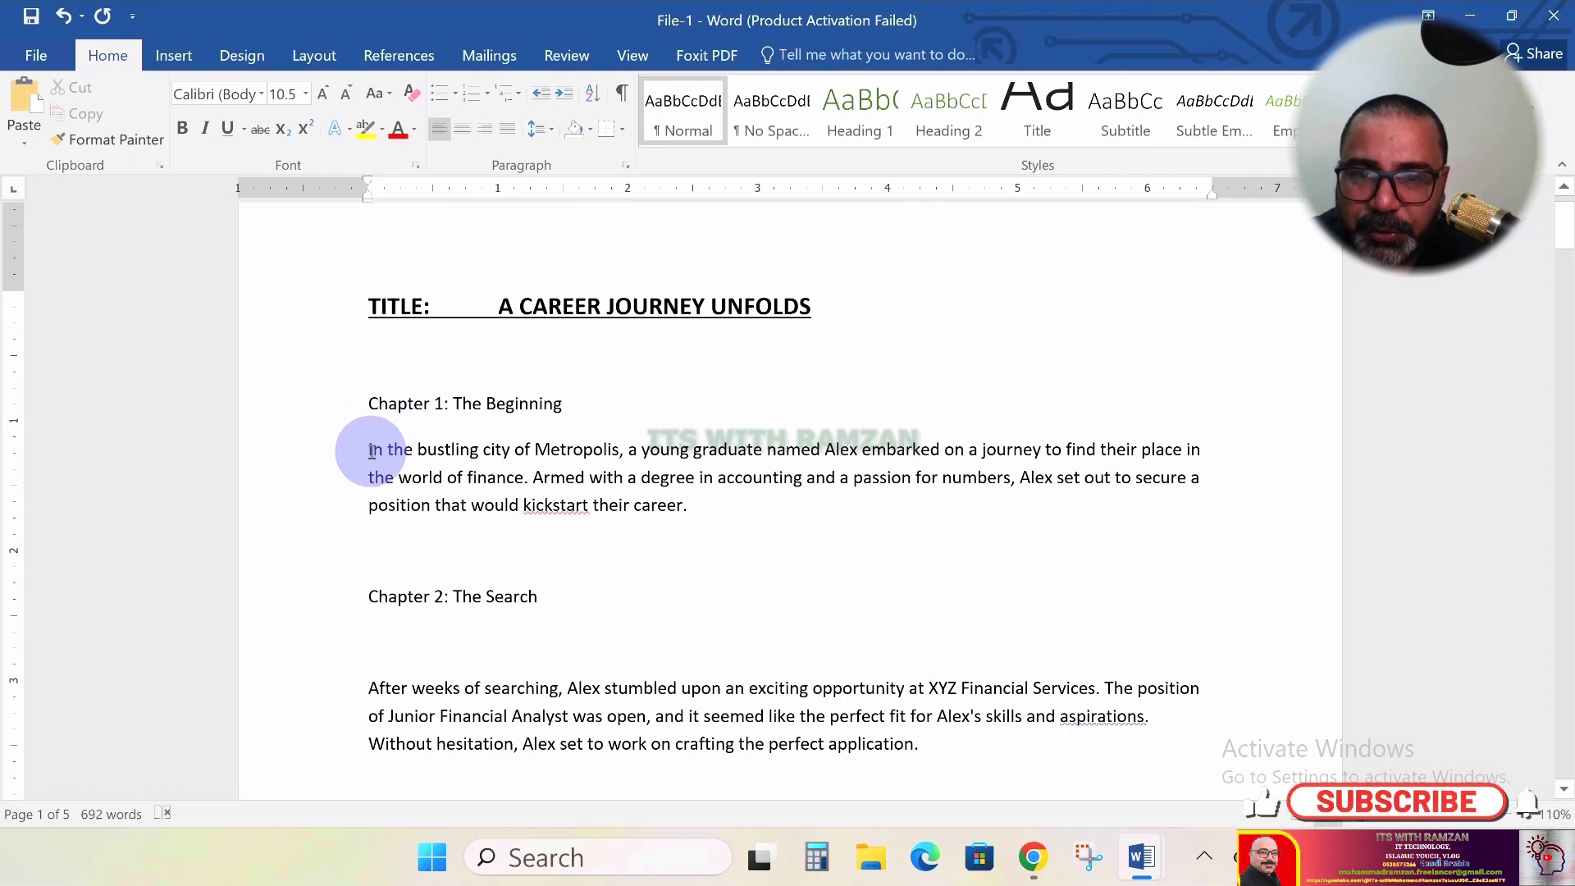
# Select the whole Chapter 1 body paragraph, try centered and left alignment, and set it to justified
pyautogui.hotkey('shift', 'Right')
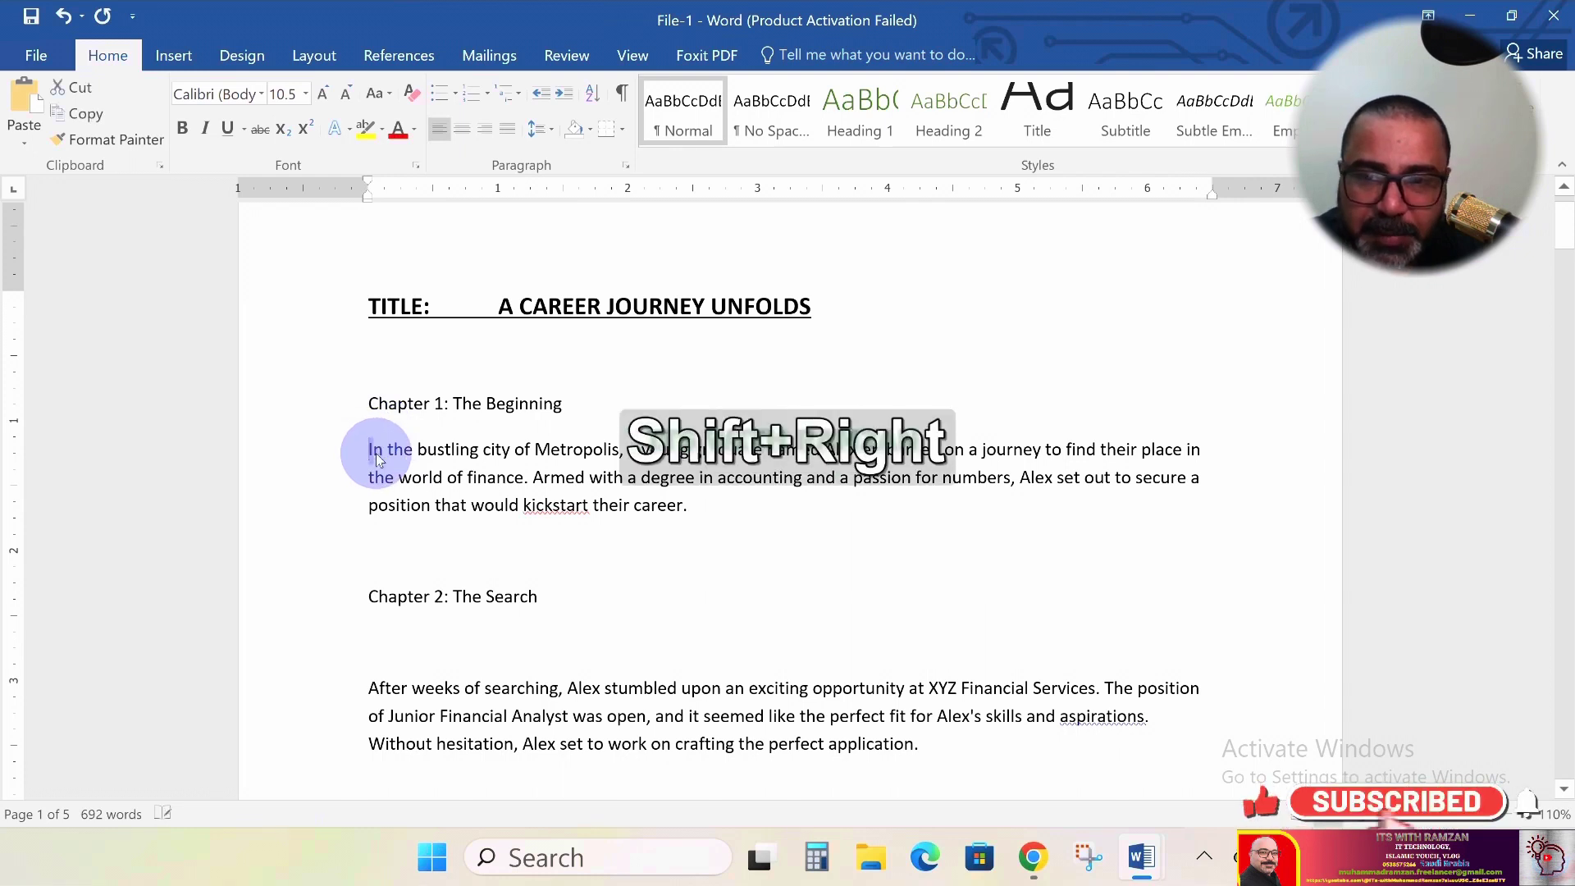
pyautogui.hotkey('shift', 'Down')
pyautogui.hotkey('shift', 'Down')
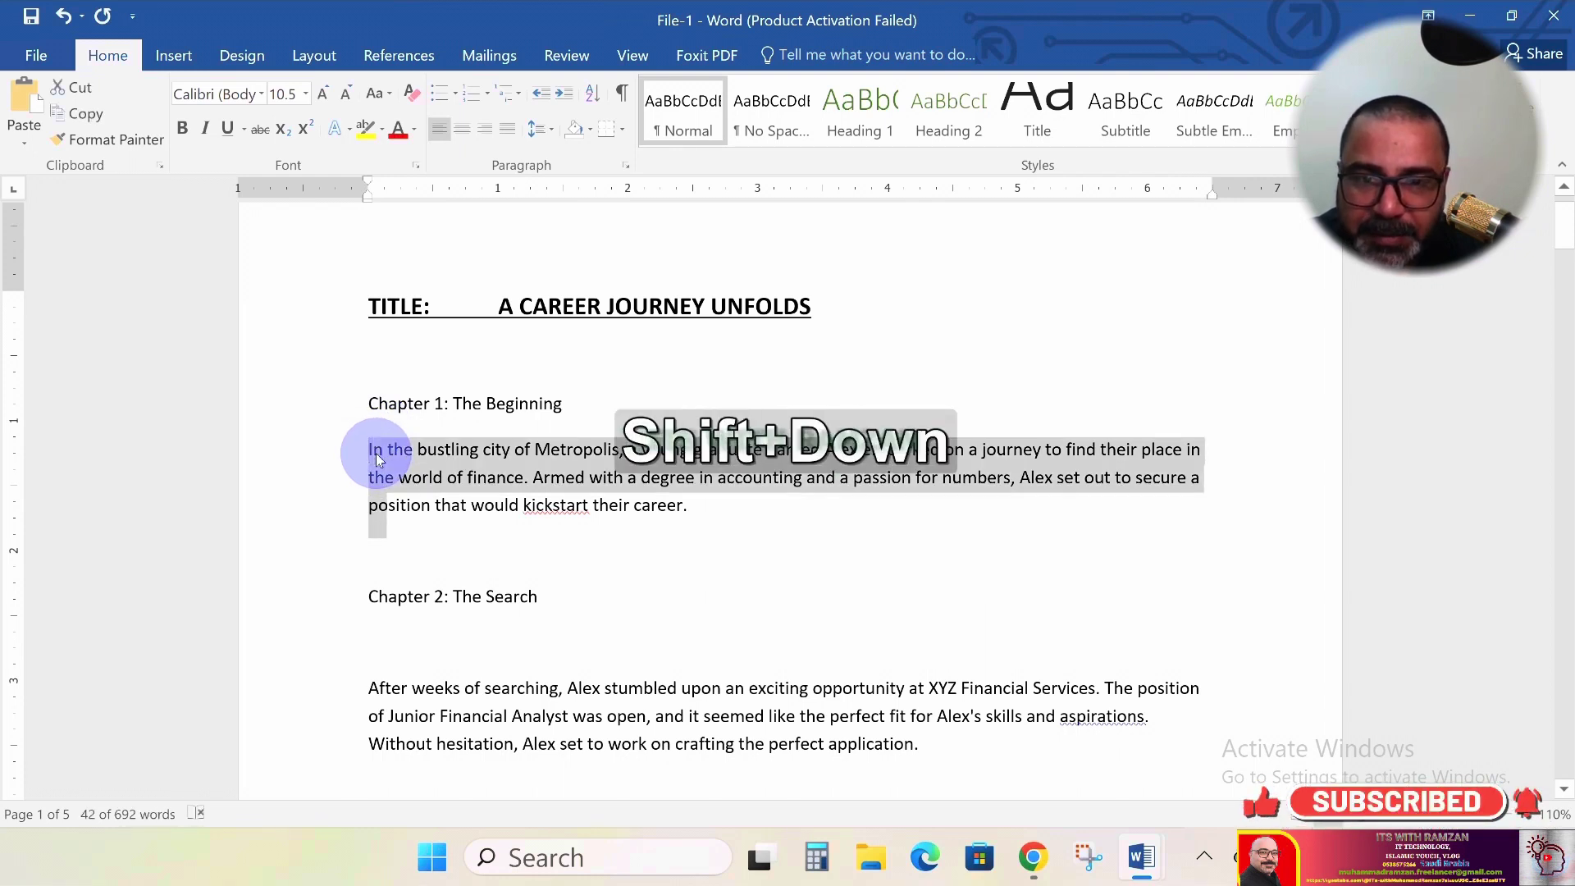
pyautogui.hotkey('shift', 'Right')
pyautogui.hotkey('shift', 'Right')
pyautogui.hotkey('shift', 'Right')
pyautogui.hotkey('shift', 'Right')
pyautogui.hotkey('shift', 'Right')
pyautogui.hotkey('shift', 'Right')
pyautogui.hotkey('shift', 'Right')
pyautogui.hotkey('shift', 'Right')
pyautogui.hotkey('shift', 'Right')
pyautogui.hotkey('shift', 'Right')
pyautogui.hotkey('shift', 'Right')
pyautogui.hotkey('shift', 'Right')
pyautogui.hotkey('shift', 'Right')
pyautogui.hotkey('shift', 'Right')
pyautogui.hotkey('shift', 'Right')
pyautogui.hotkey('shift', 'Right')
pyautogui.hotkey('shift', 'Right')
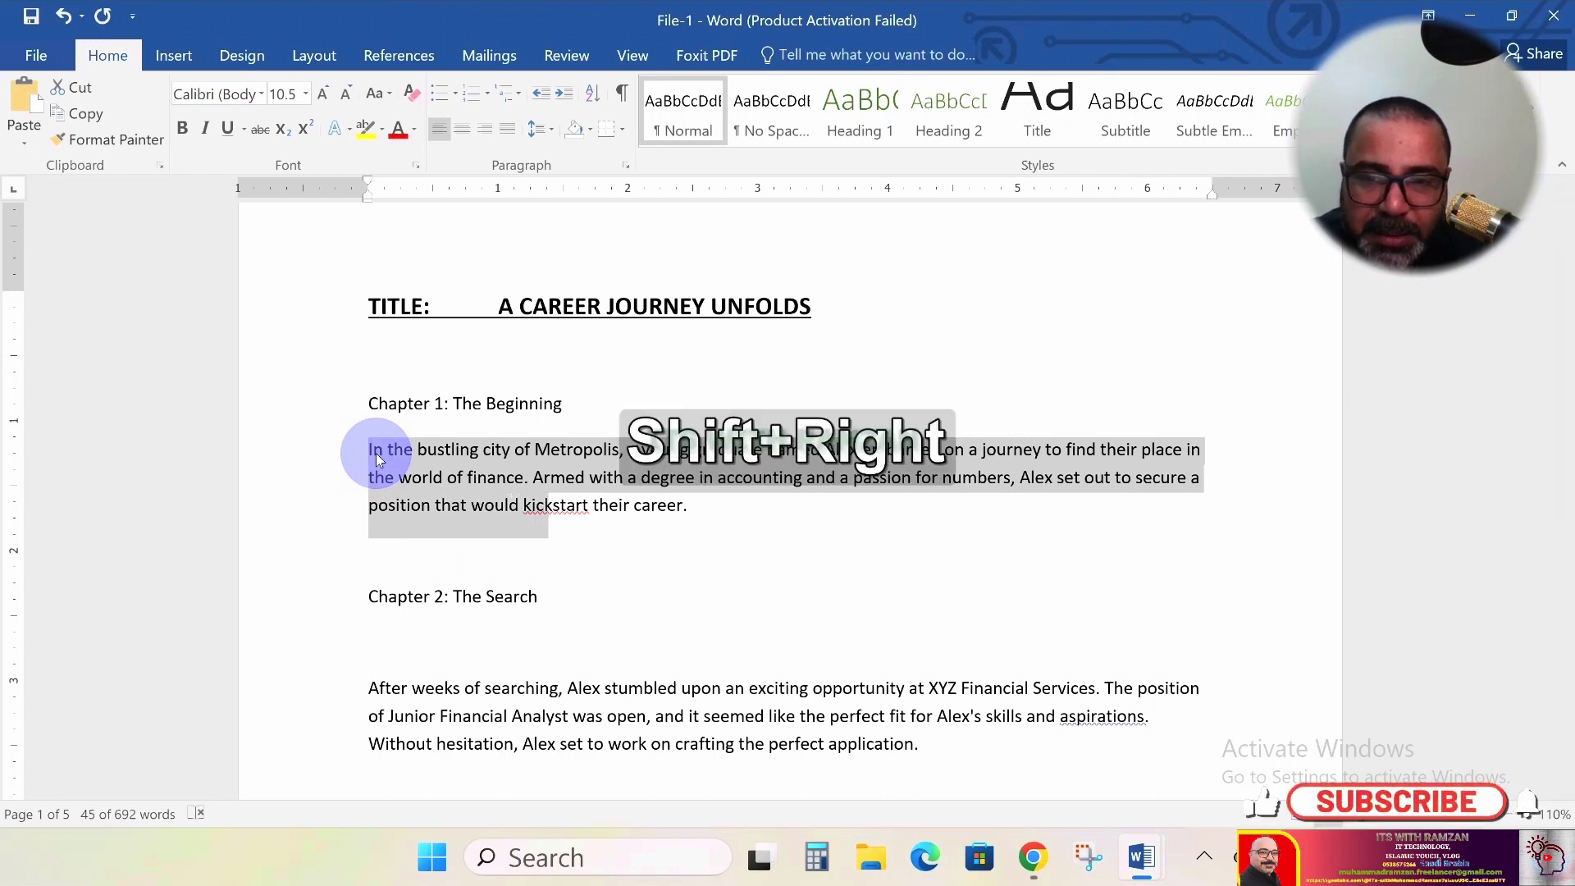
pyautogui.hotkey('shift', 'Right')
pyautogui.hotkey('shift', 'Right')
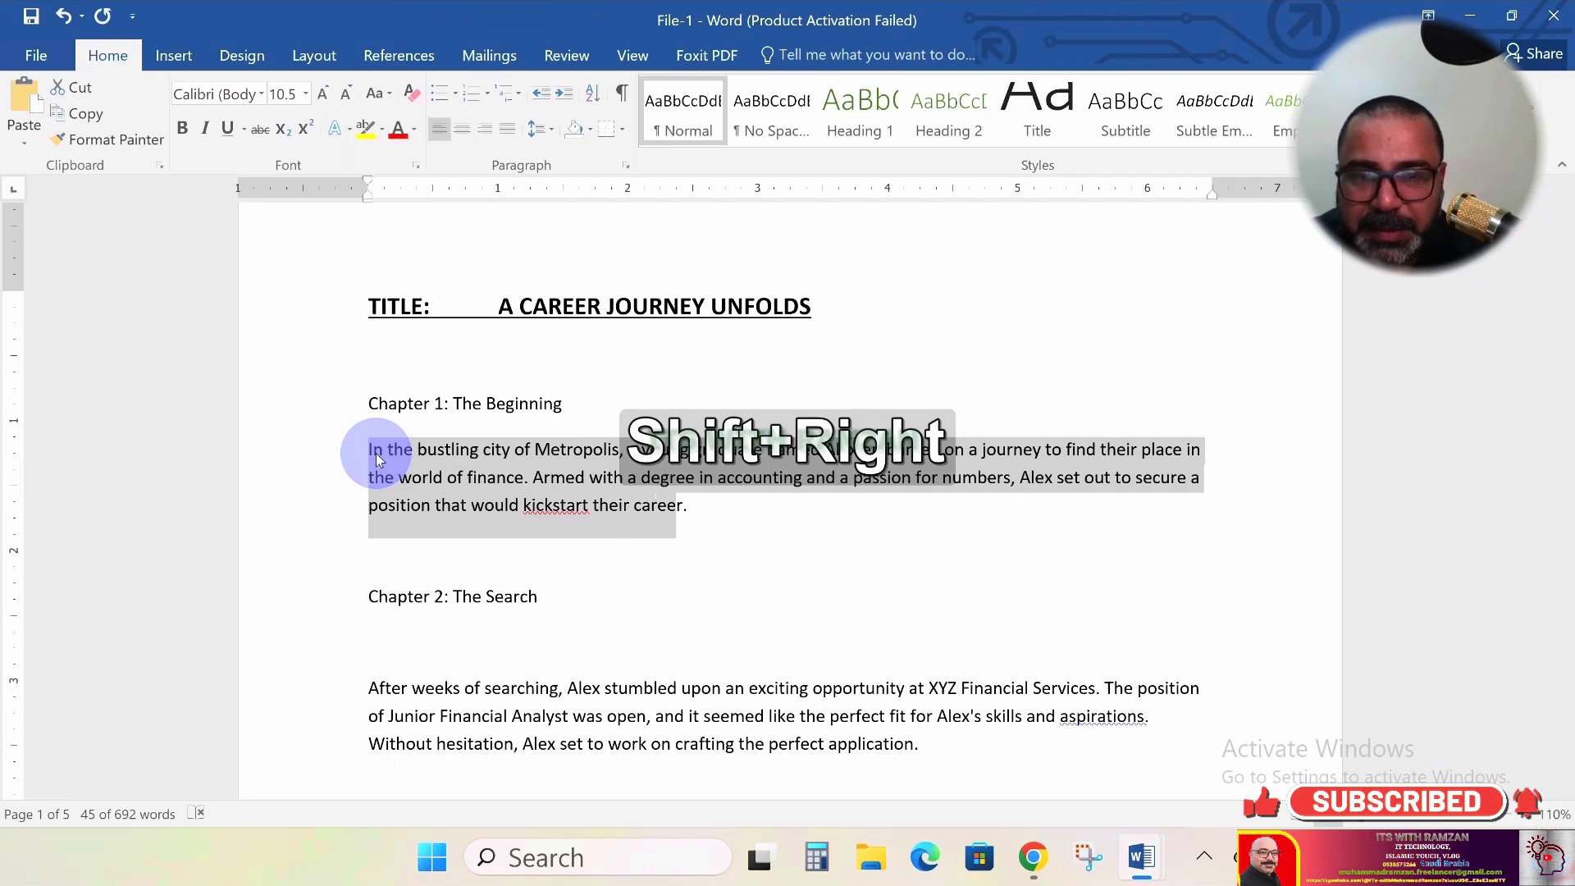
pyautogui.hotkey('shift', 'Right')
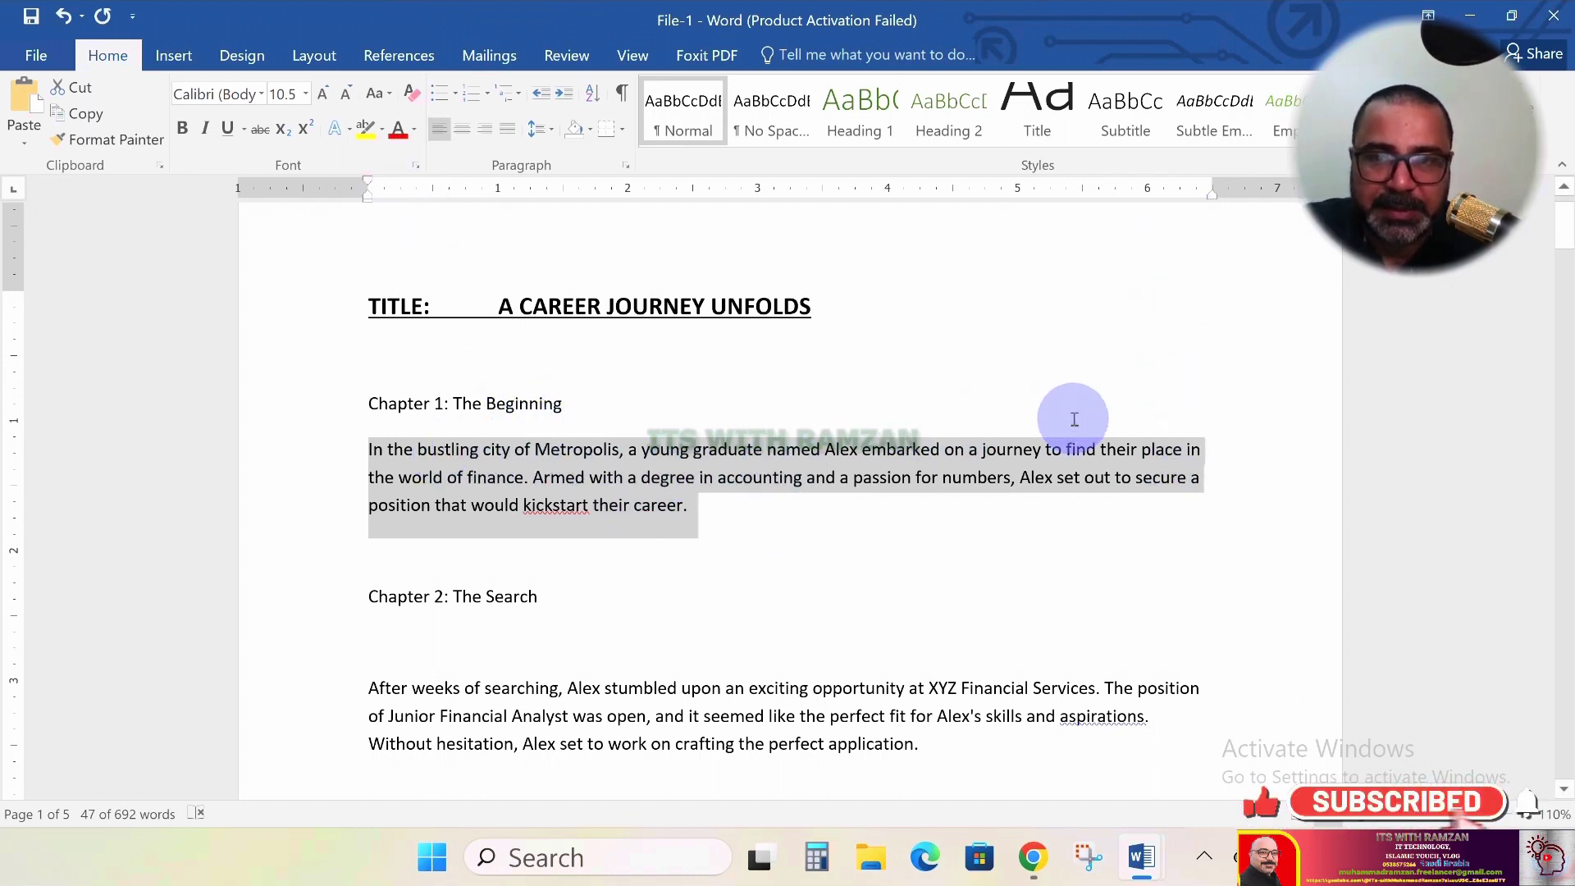
pyautogui.click(462, 129)
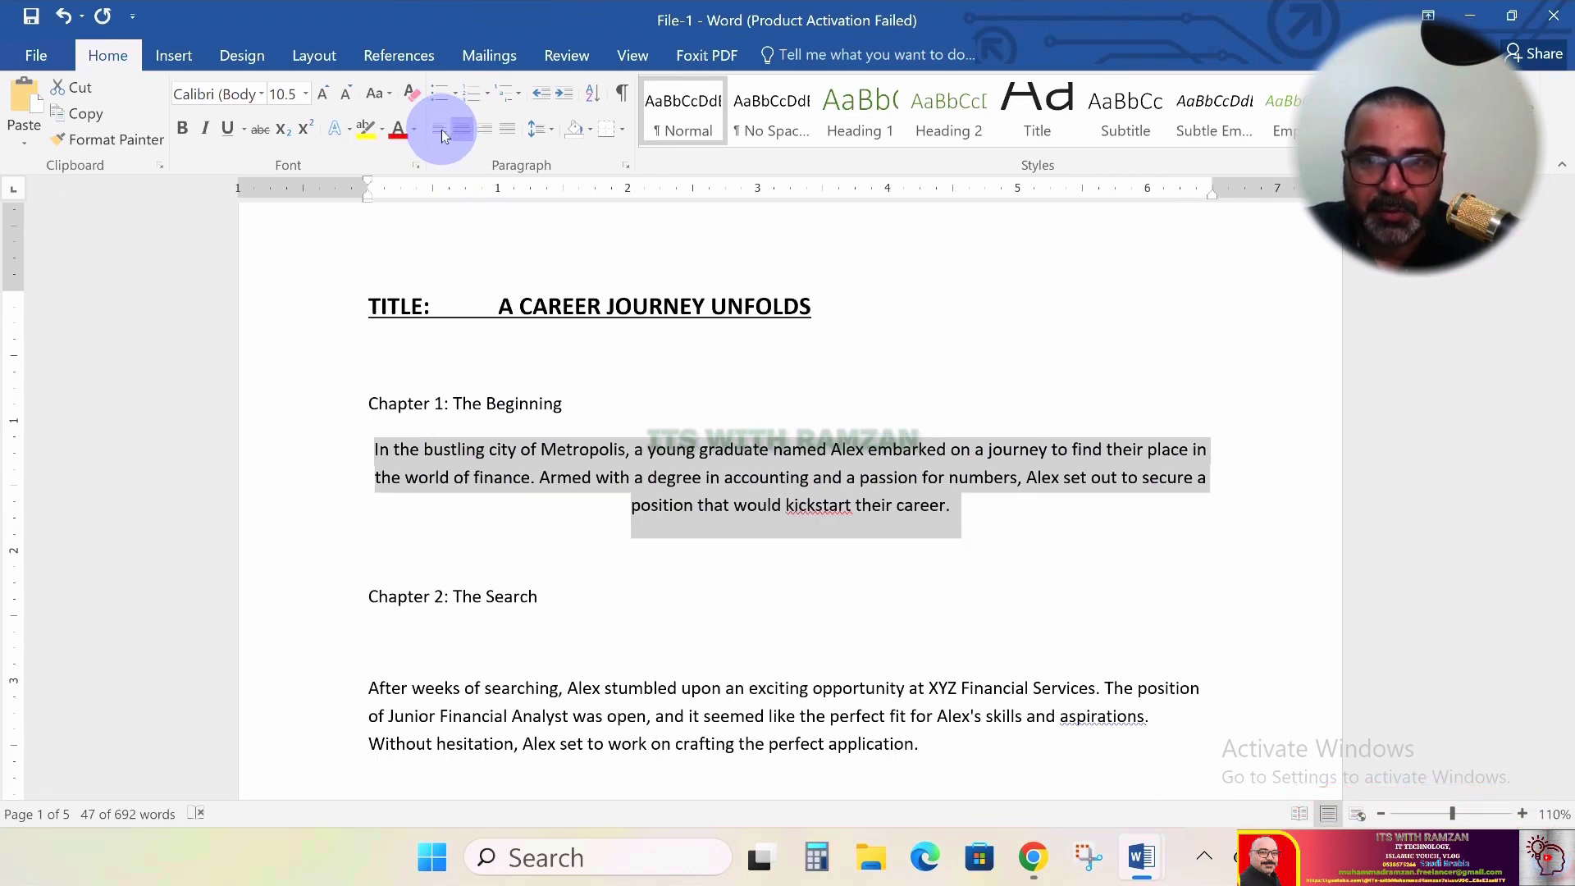
pyautogui.click(437, 130)
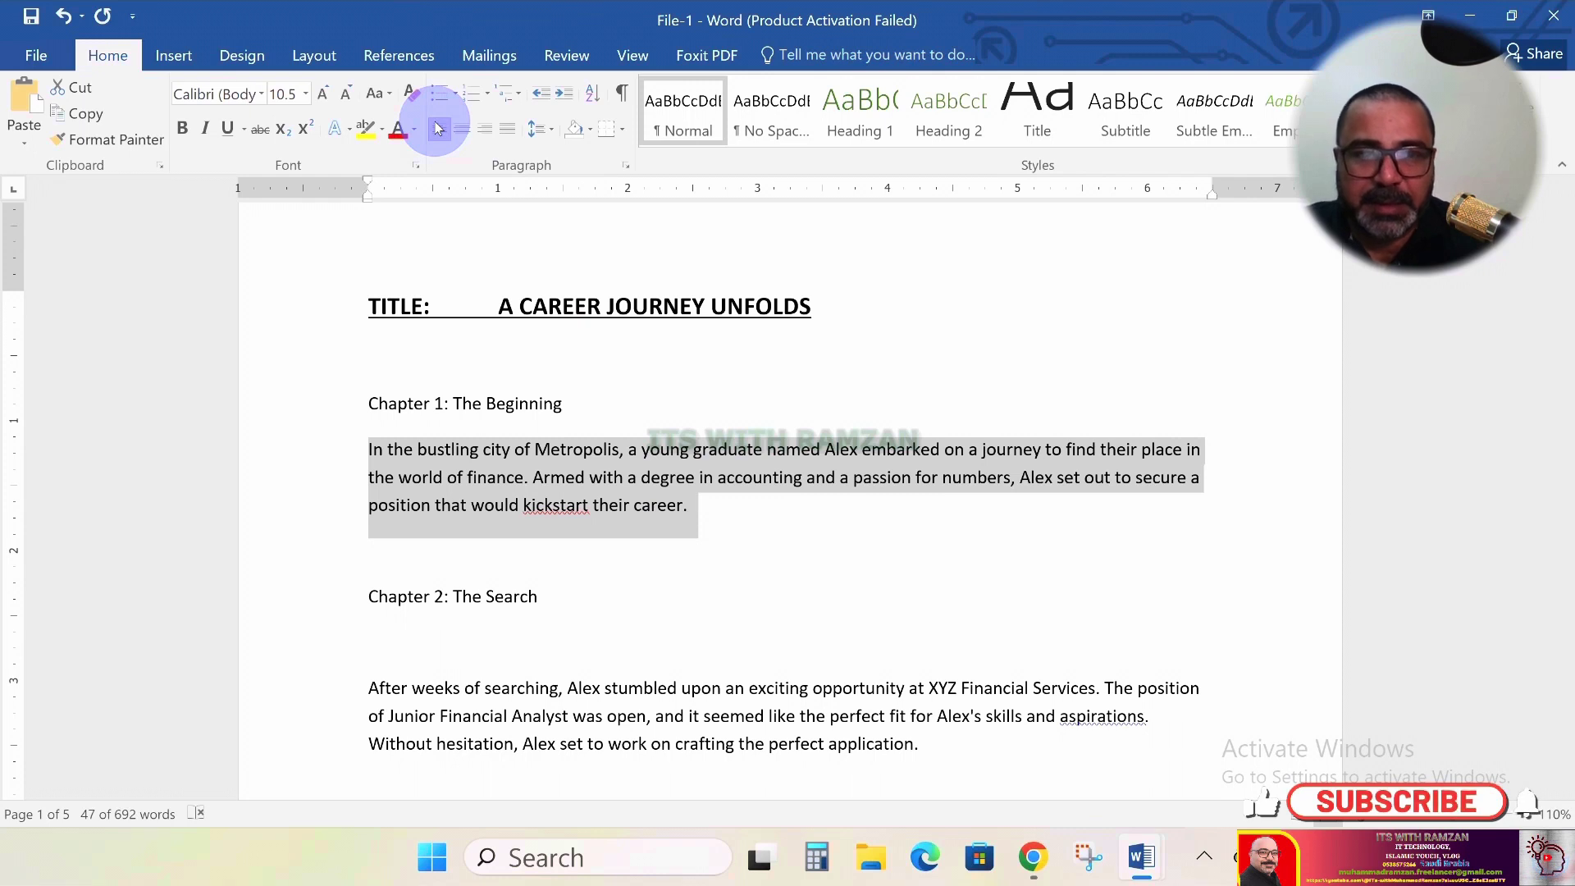
pyautogui.click(502, 131)
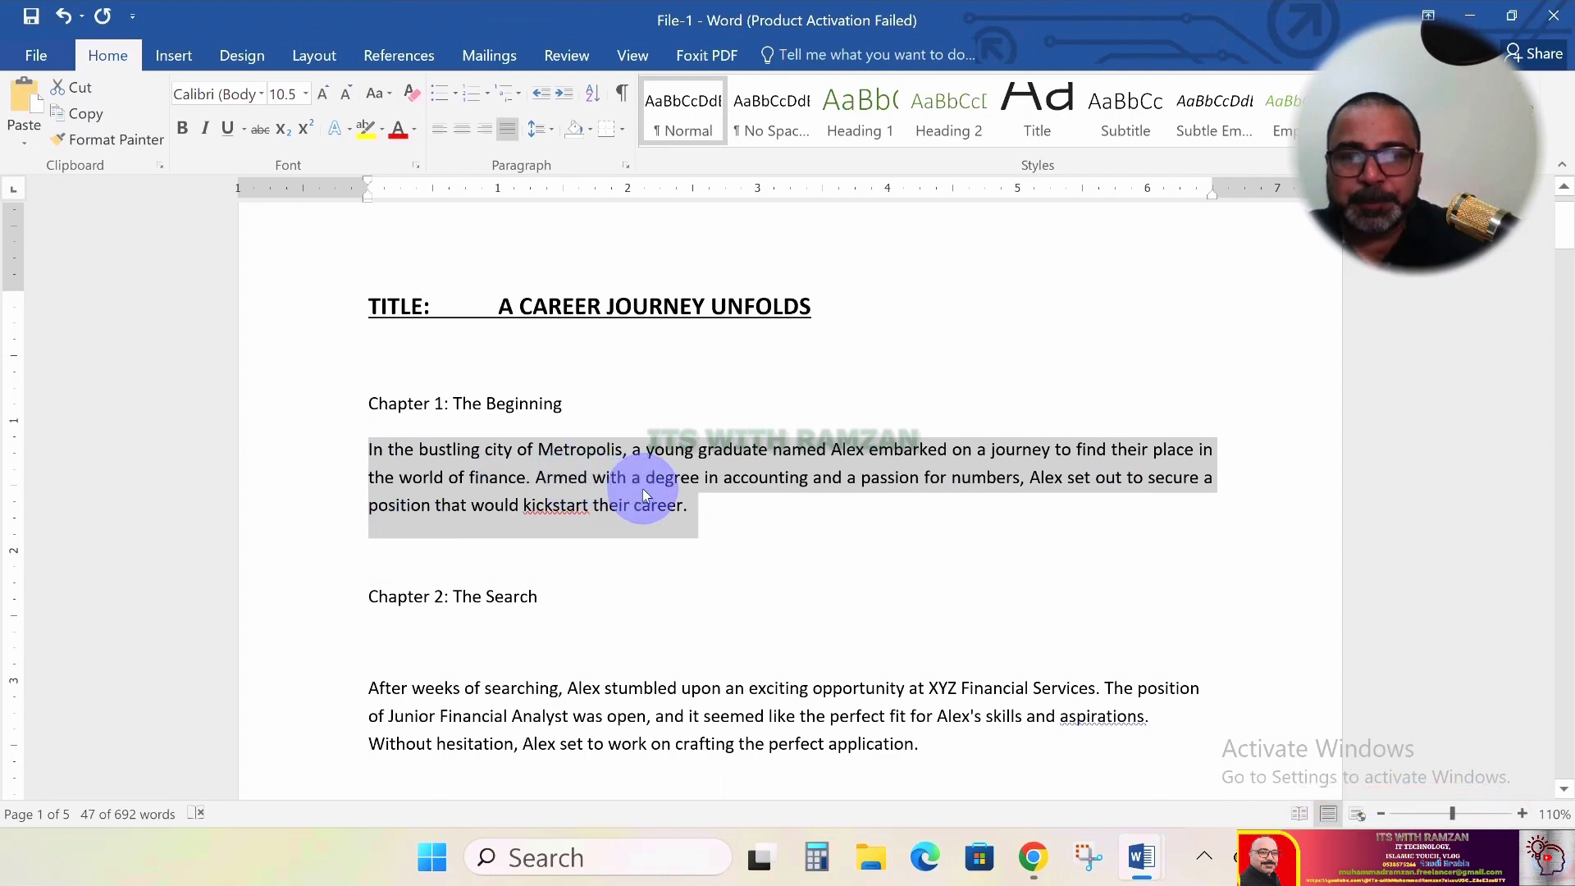
pyautogui.click(689, 508)
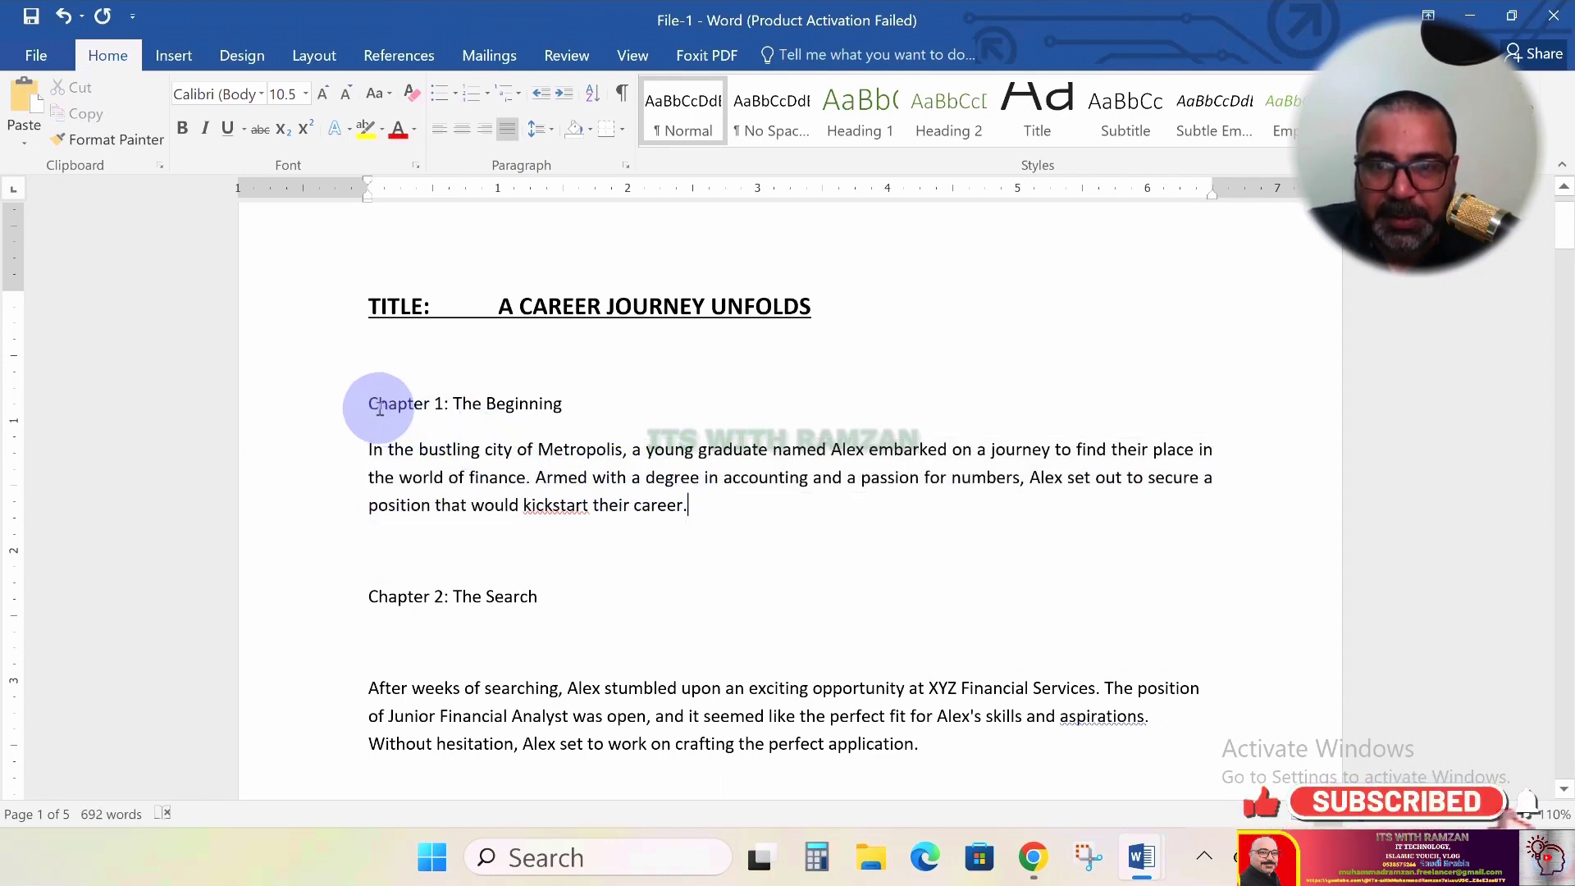
# Reselect the whole Chapter 1 body paragraph line by line and set its font size to 12
pyautogui.click(383, 449)
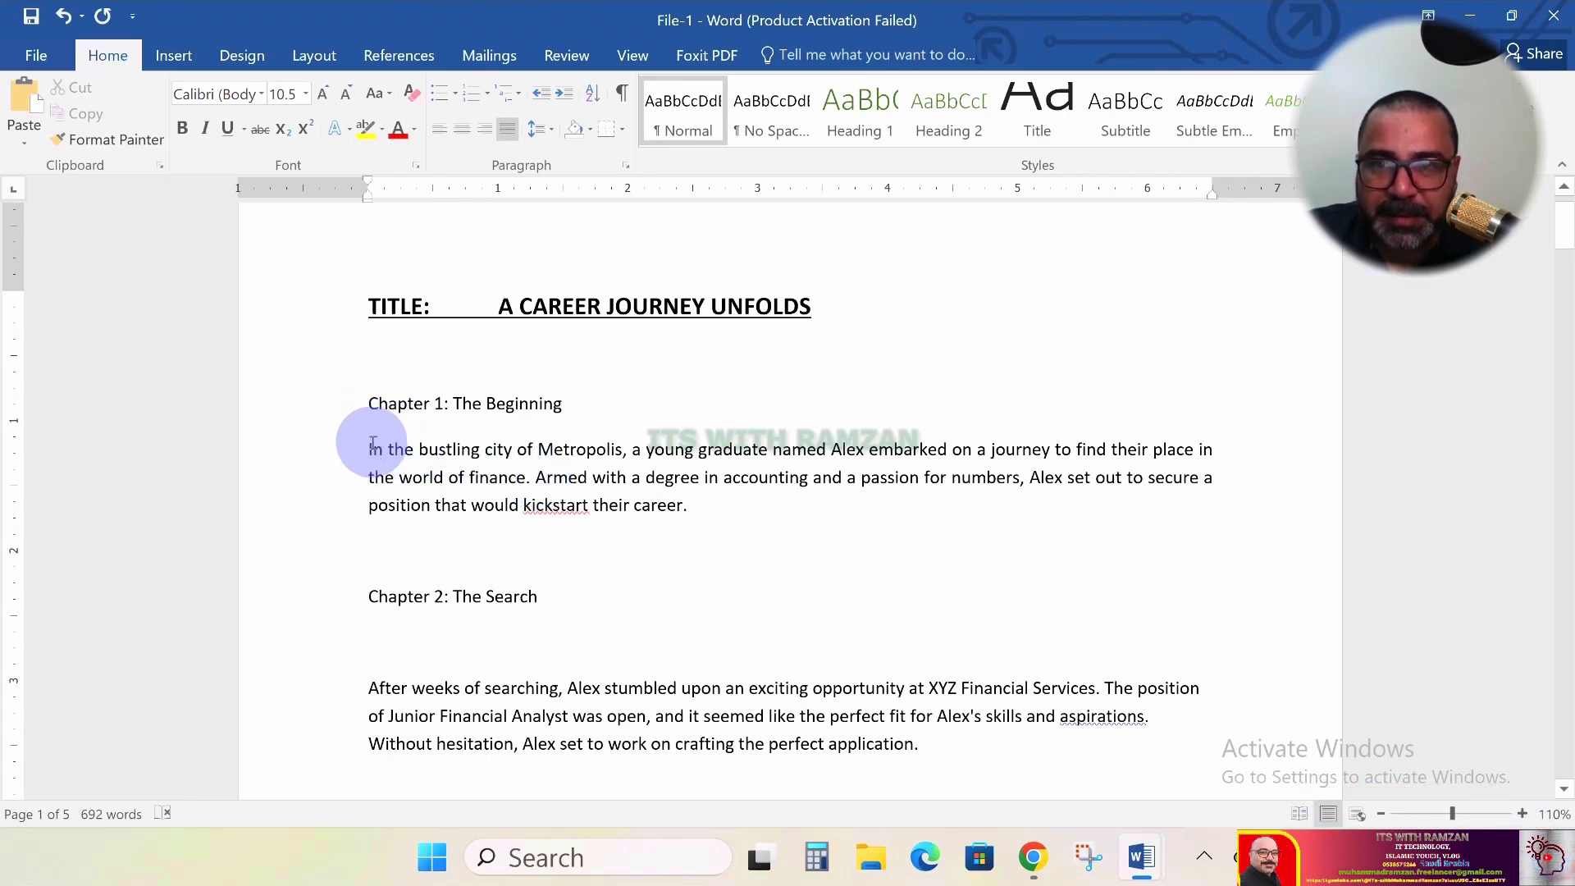
pyautogui.click(369, 449)
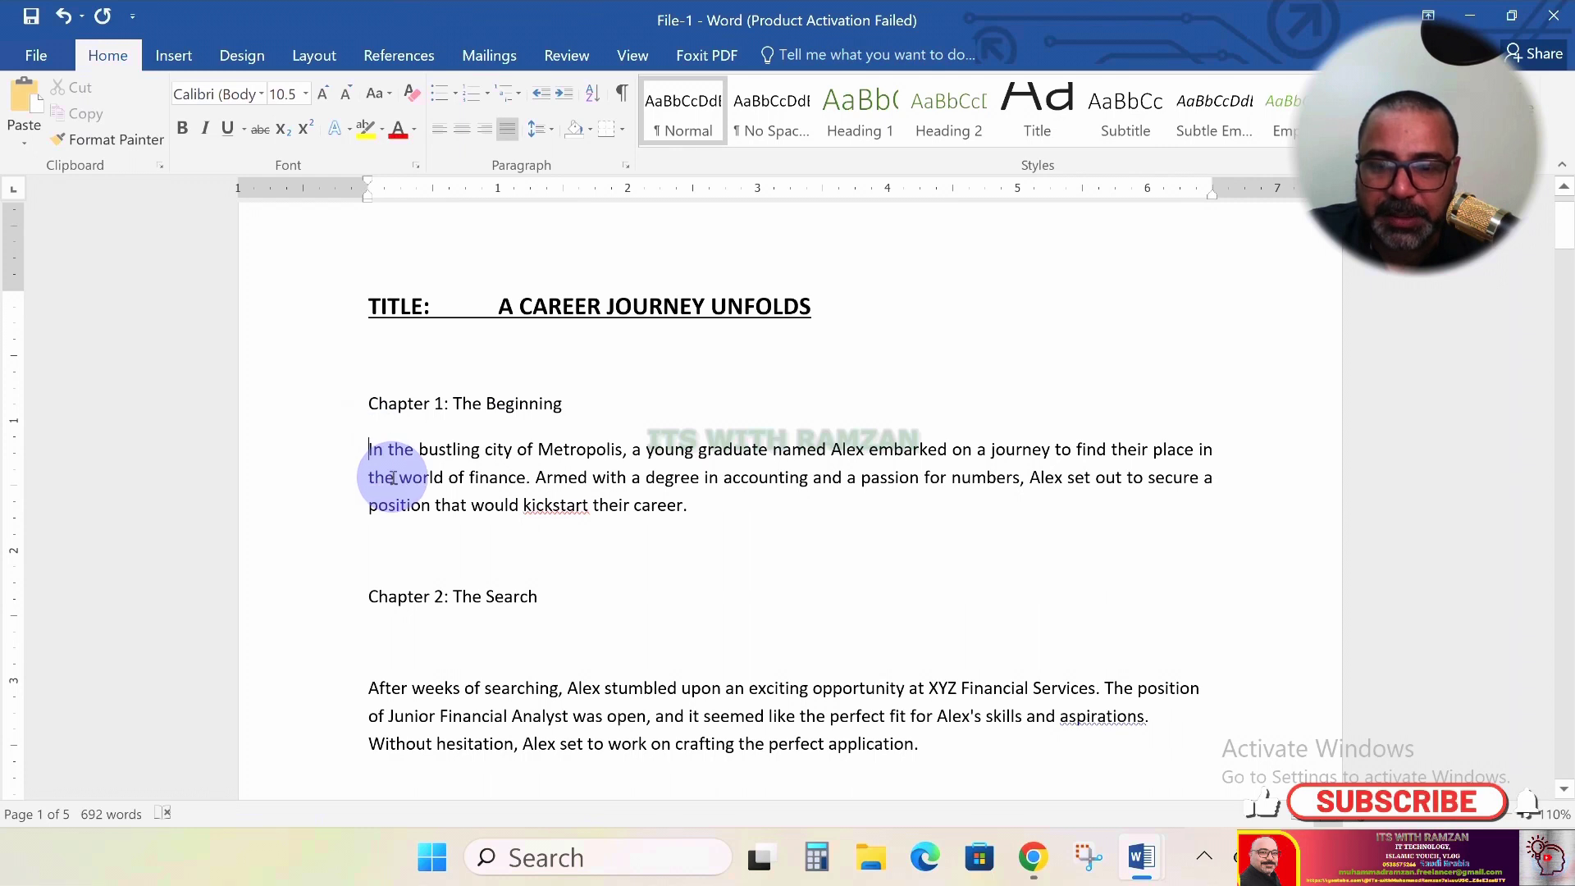
pyautogui.hotkey('shift', 'Down')
pyautogui.hotkey('shift', 'Down')
pyautogui.hotkey('shift', 'Down')
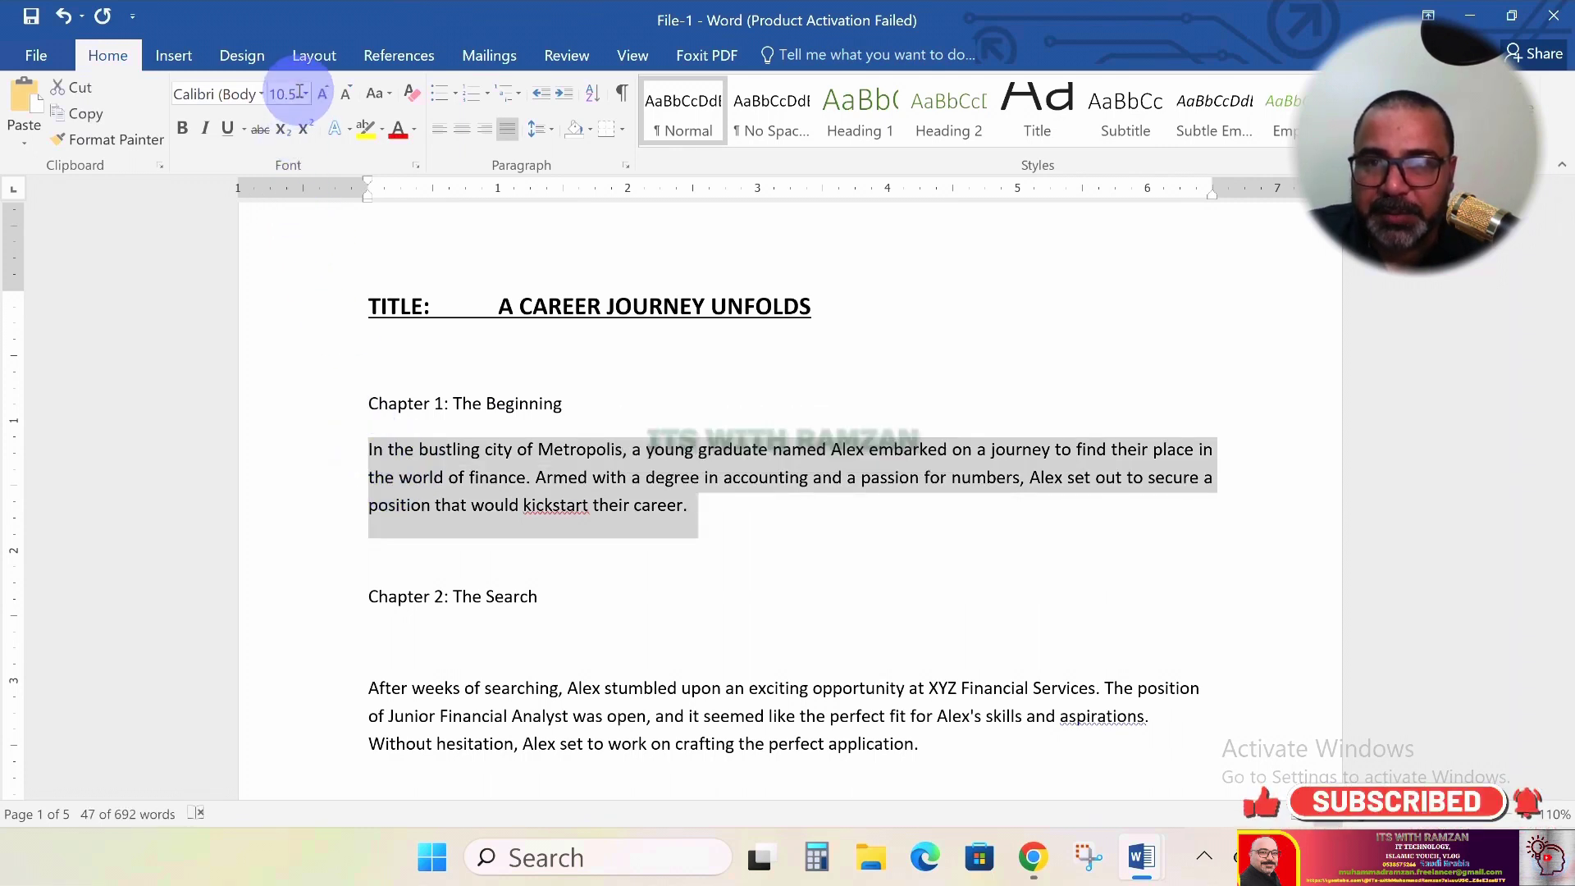
pyautogui.press('BackSpace')
pyautogui.press('BackSpace')
pyautogui.press('BackSpace')
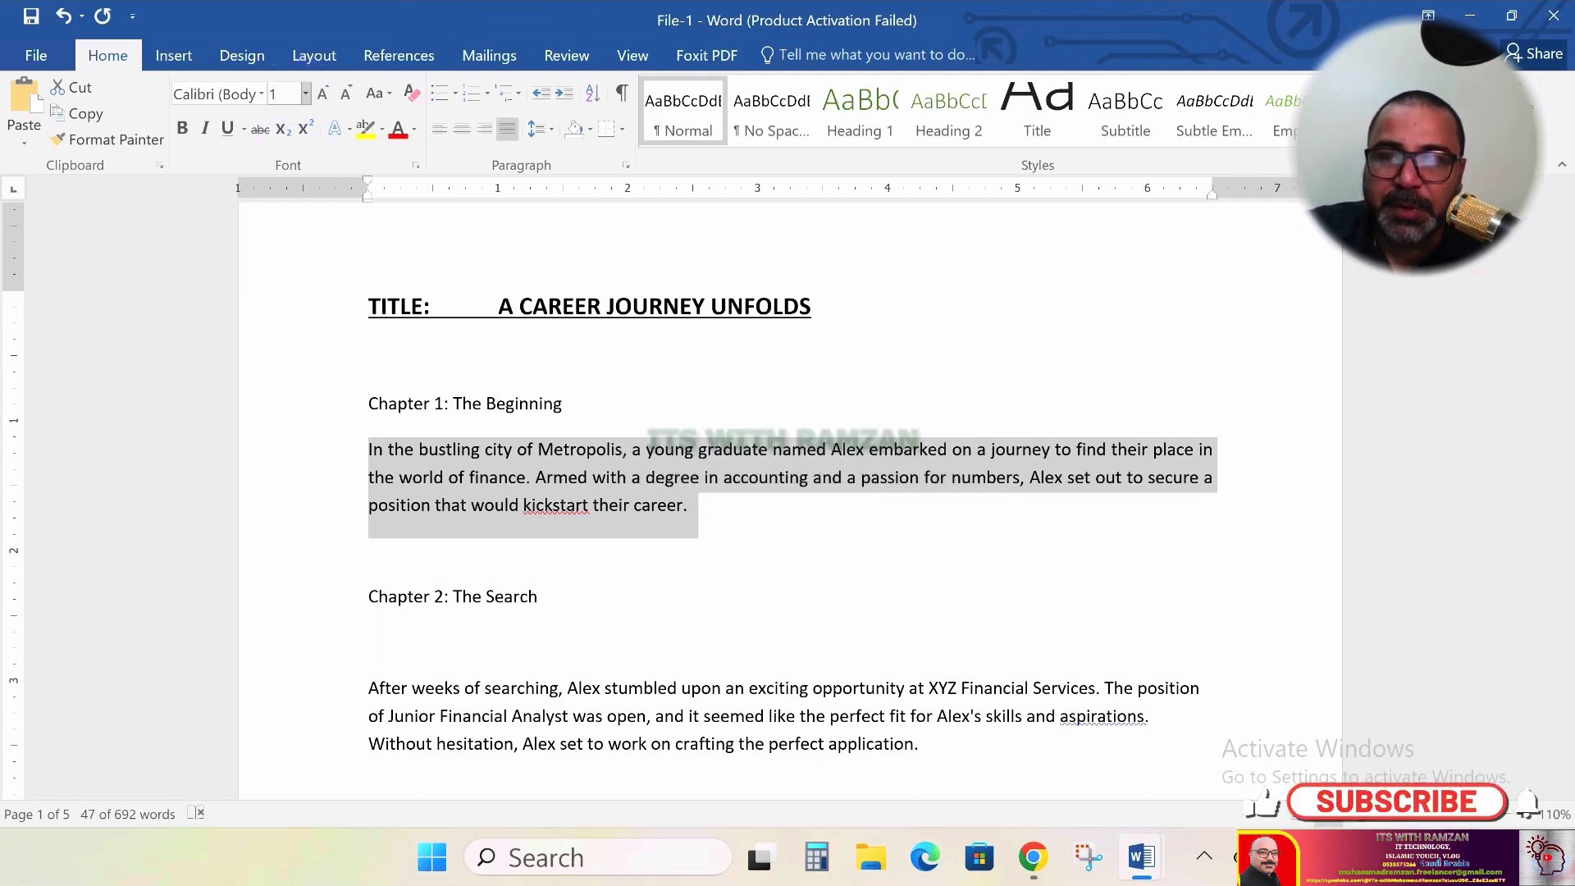
pyautogui.write('2')
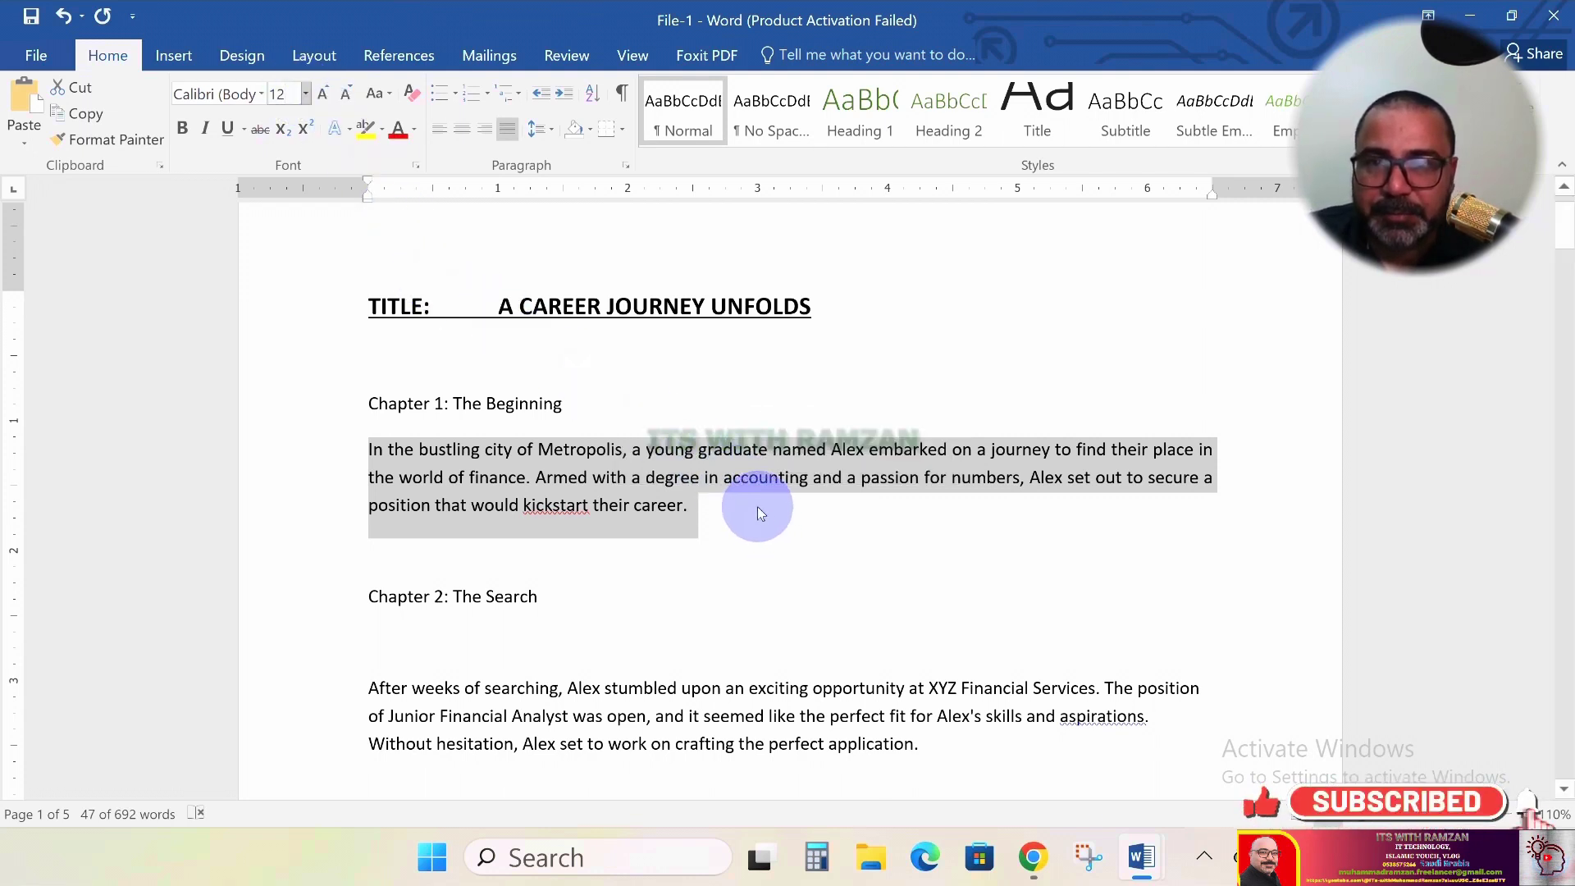
pyautogui.click(755, 509)
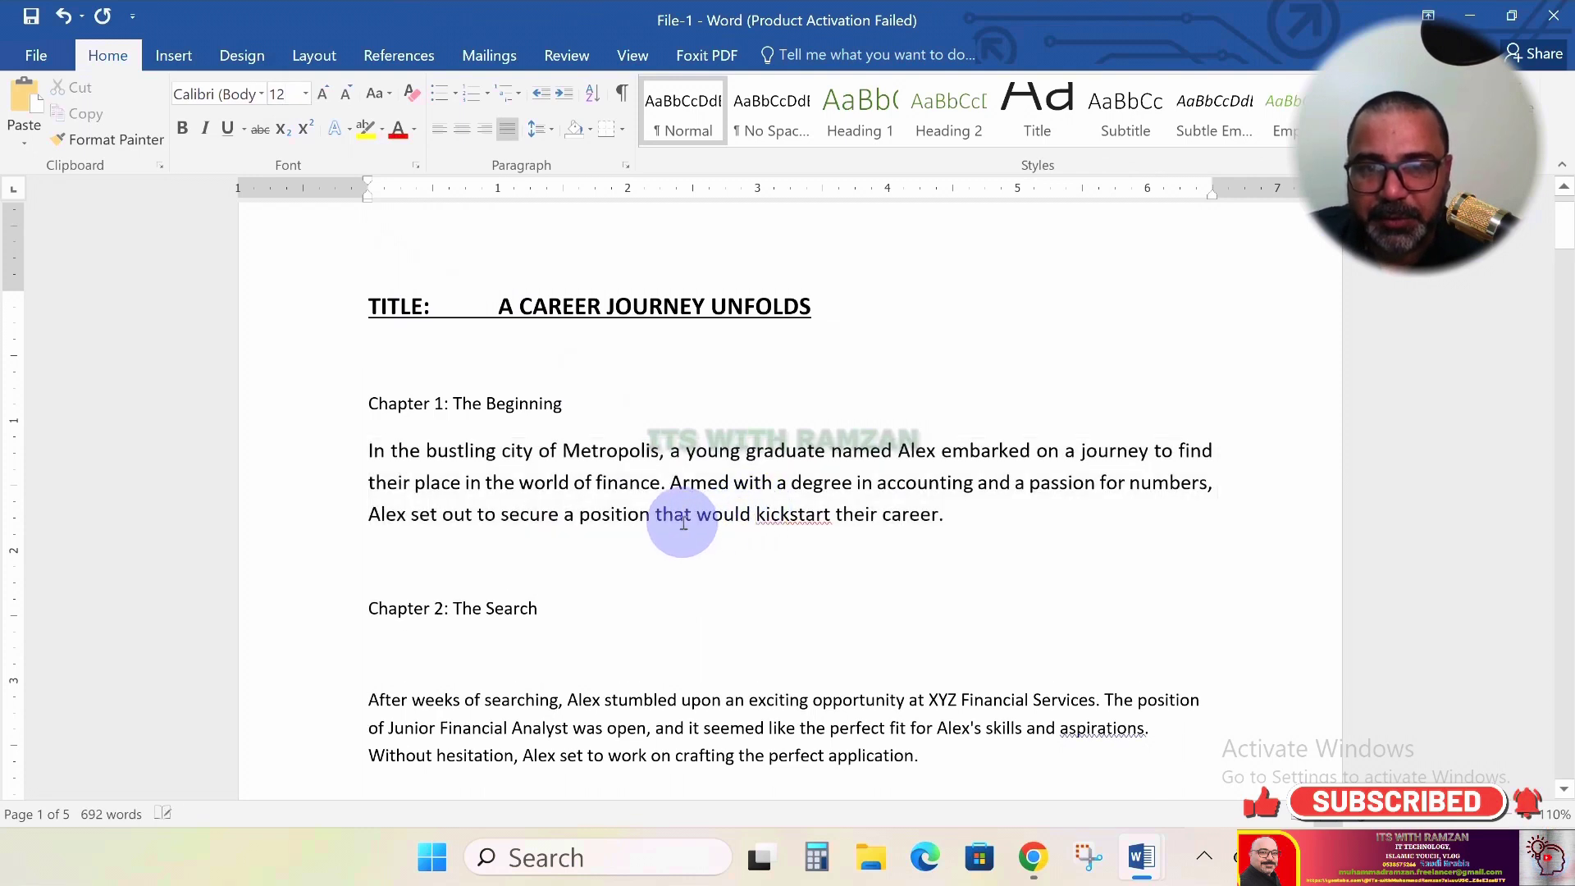
pyautogui.click(804, 517)
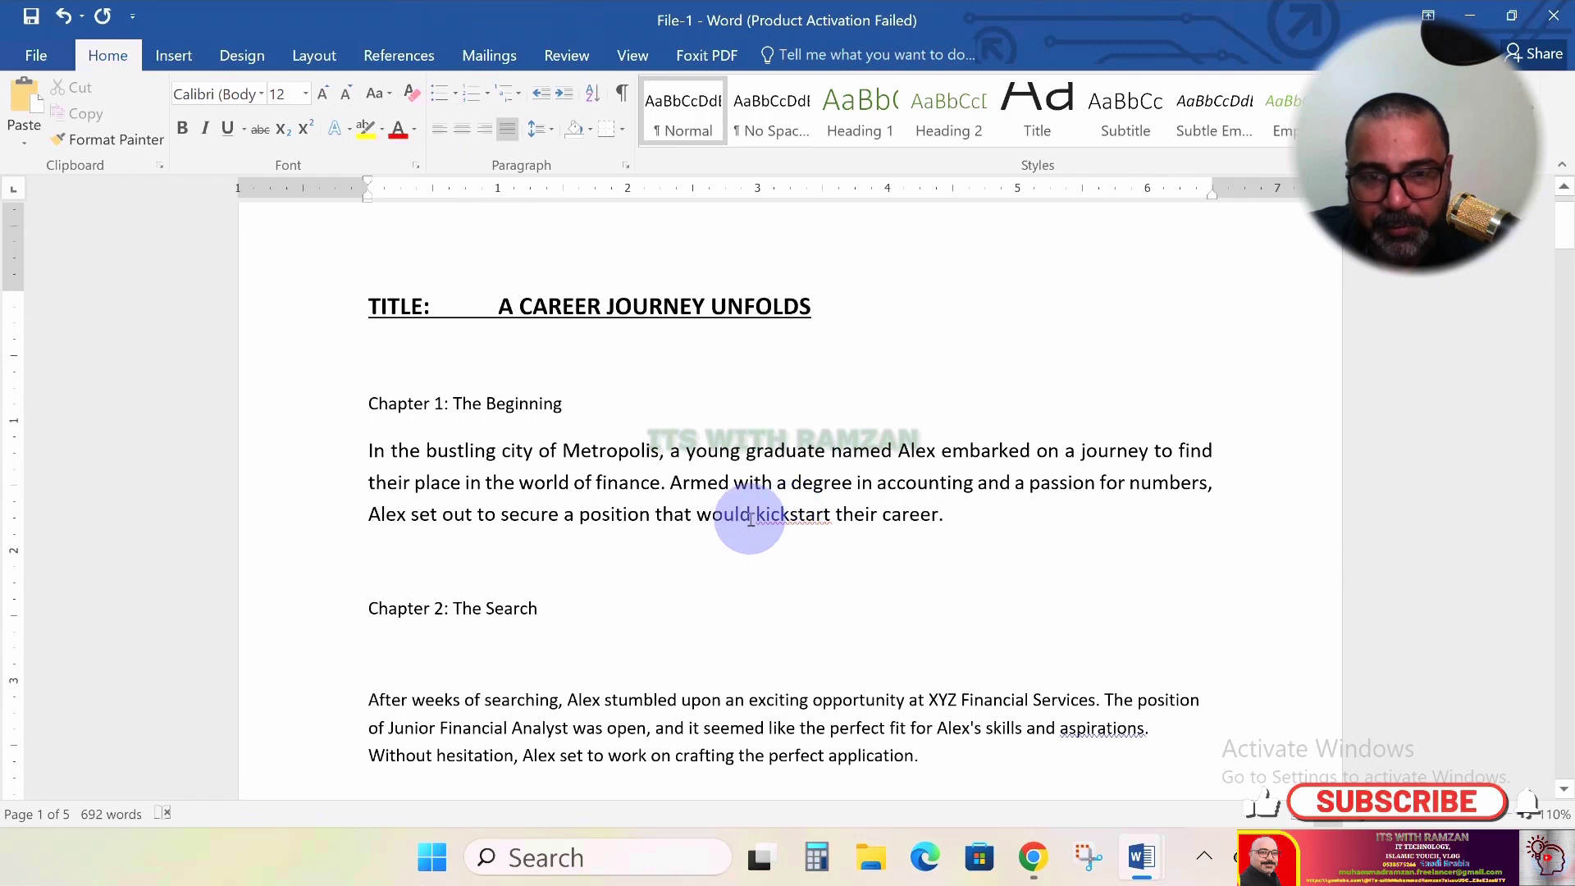
pyautogui.rightClick(799, 515)
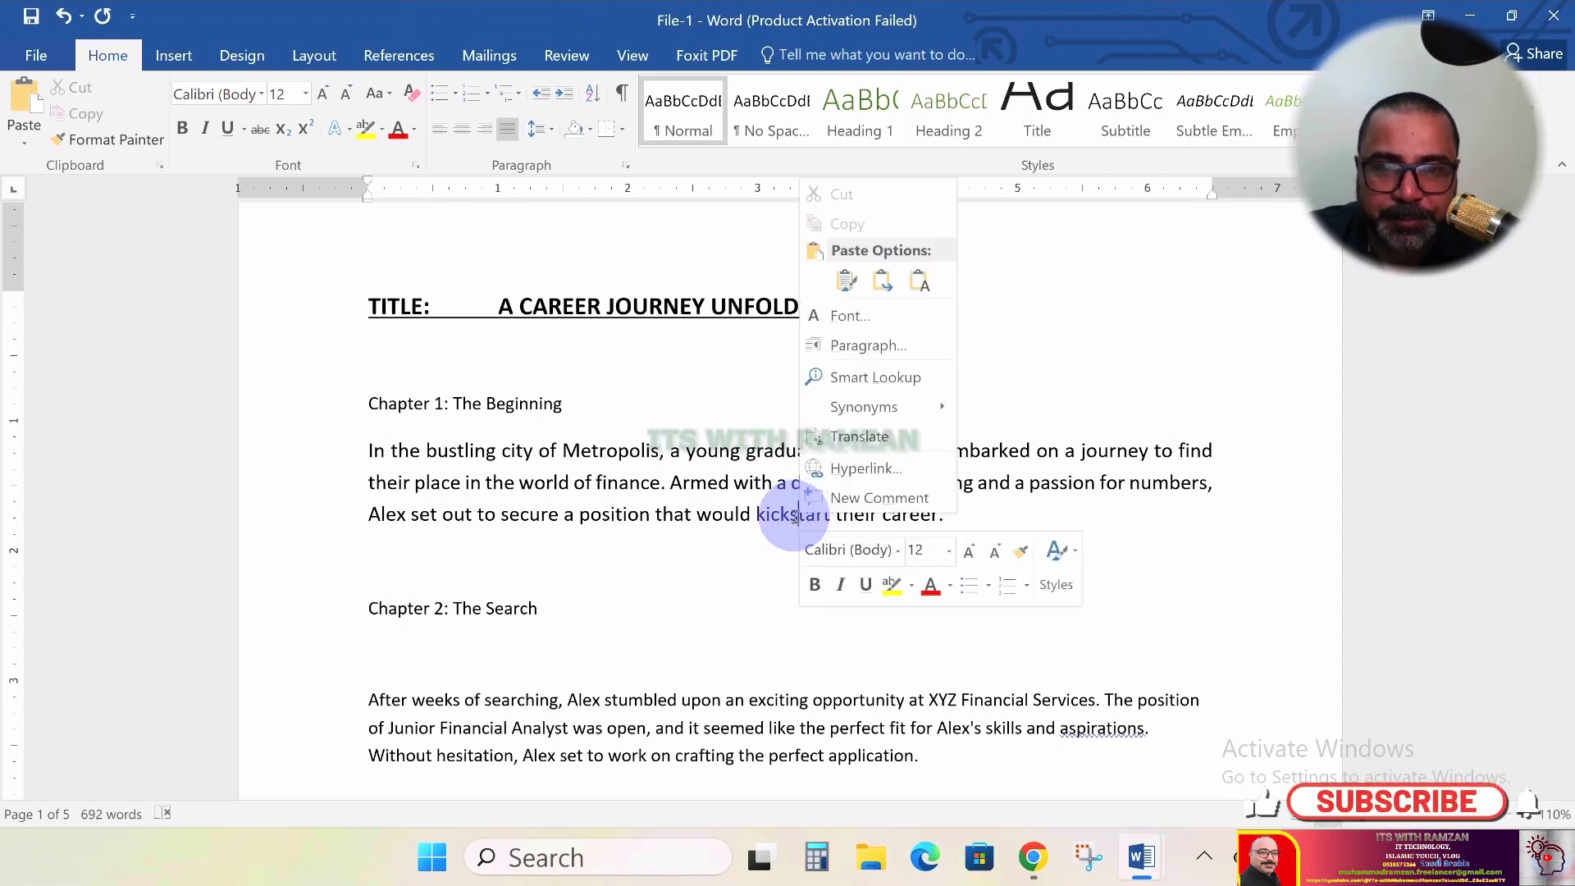
pyautogui.click(795, 516)
pyautogui.click(971, 538)
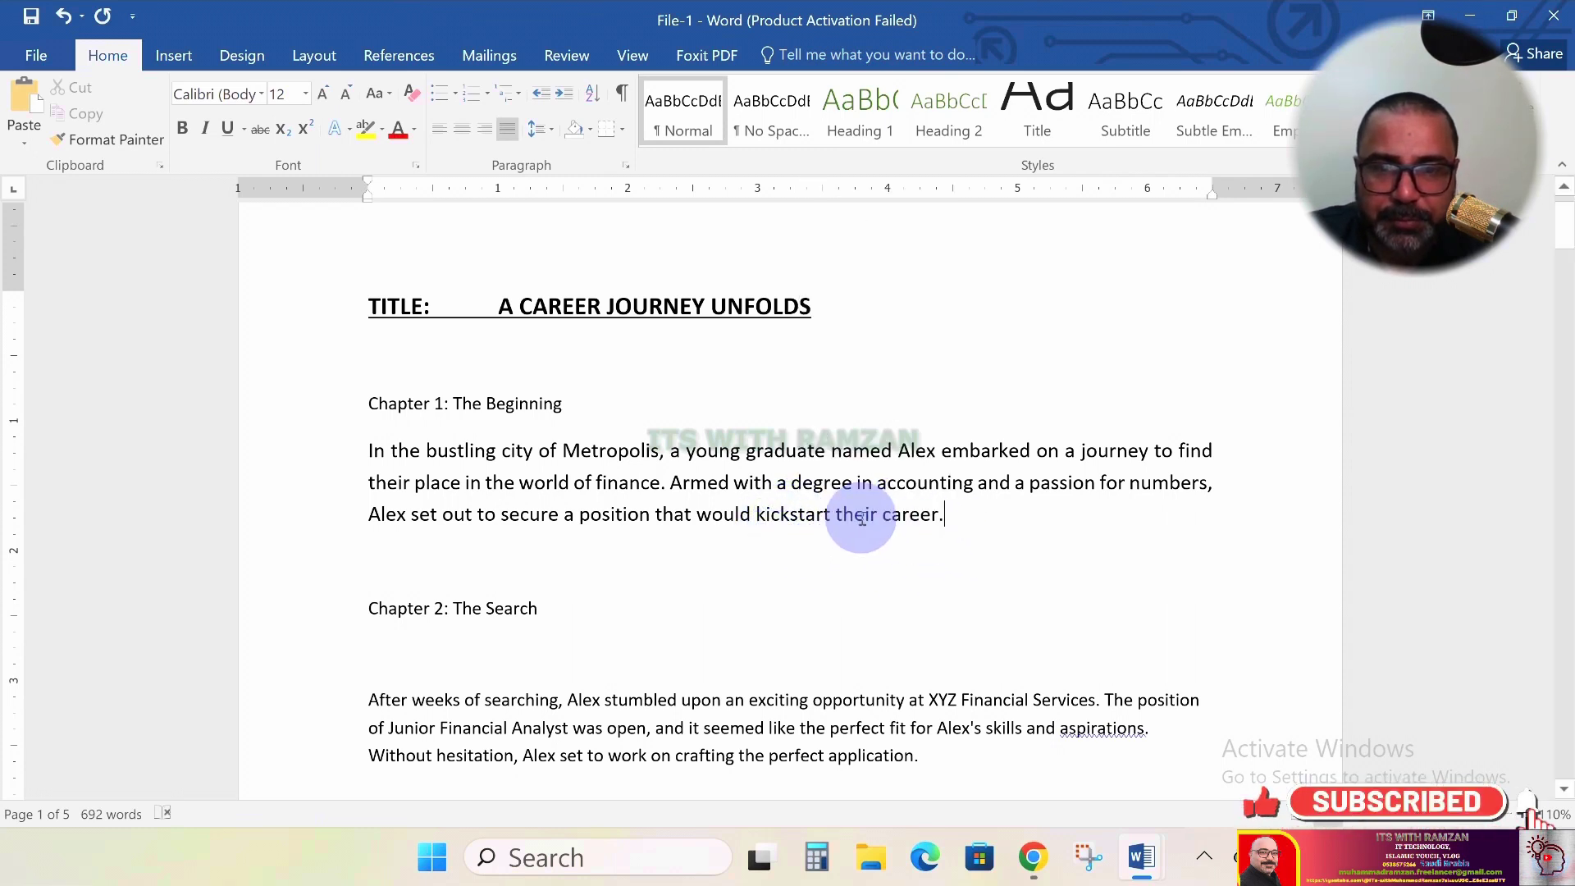
# Split "kickstart" into "kick start" in the last sentence of the Chapter 1 paragraph by inserting a space
pyautogui.click(800, 514)
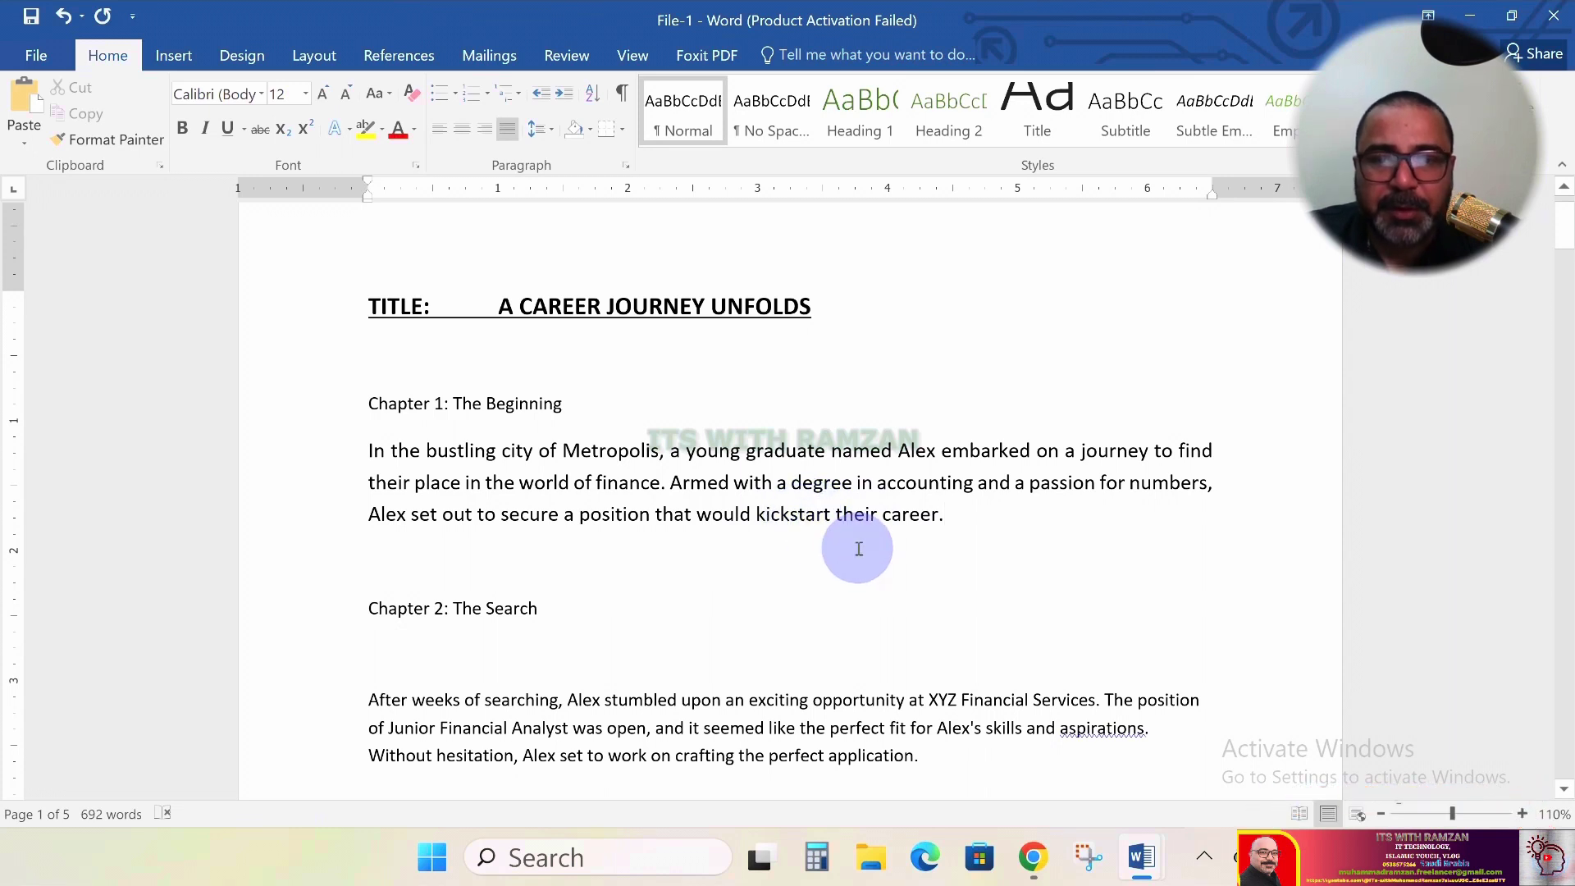
pyautogui.doubleClick(792, 525)
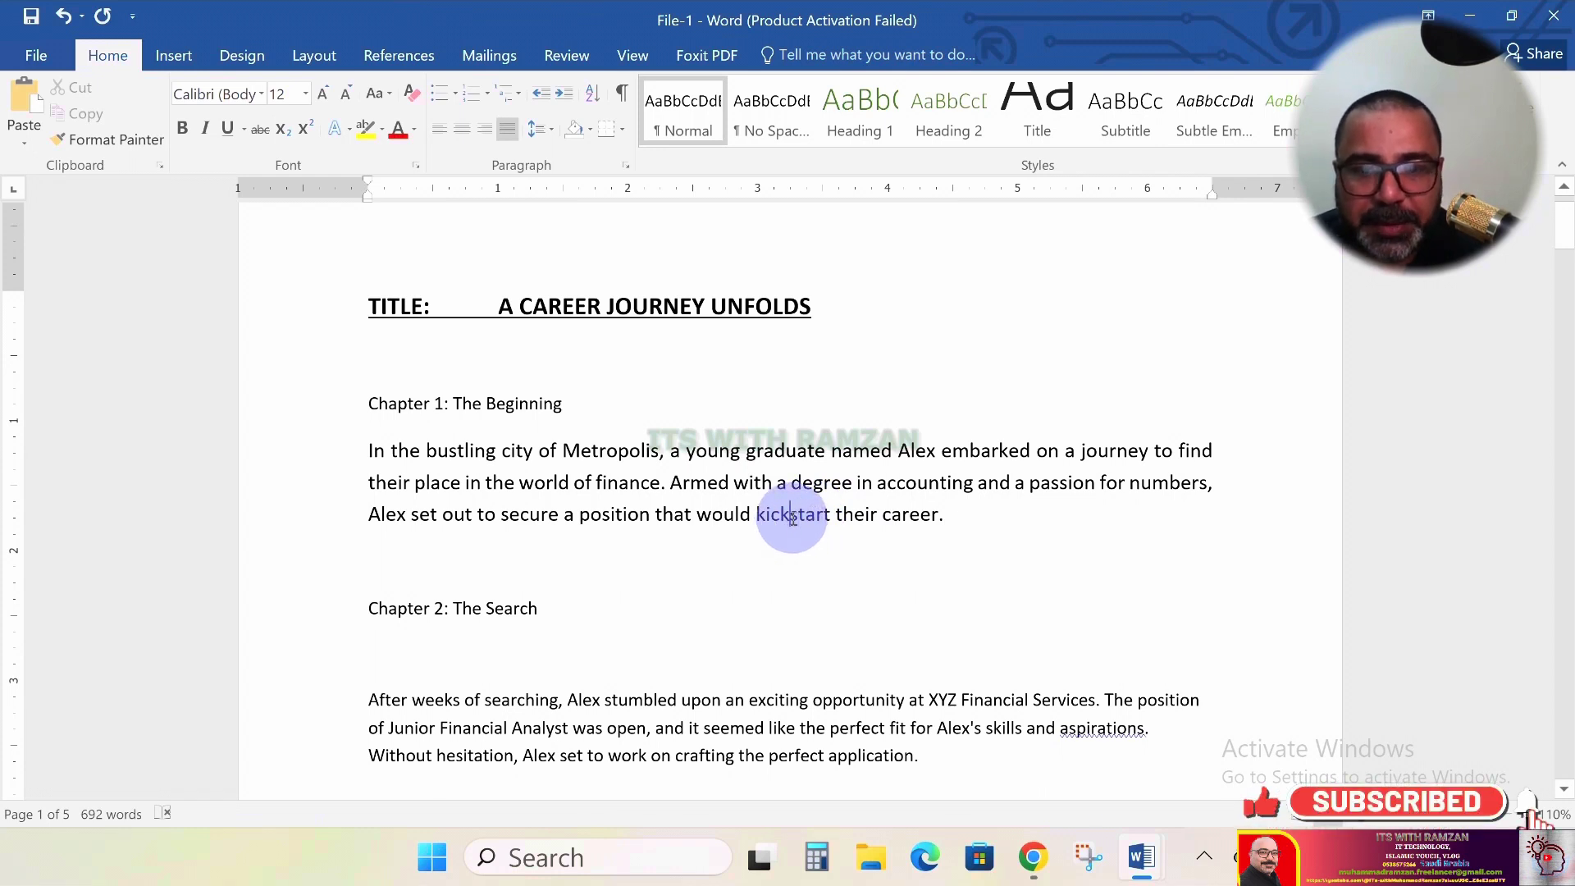
pyautogui.click(791, 519)
pyautogui.press('space')
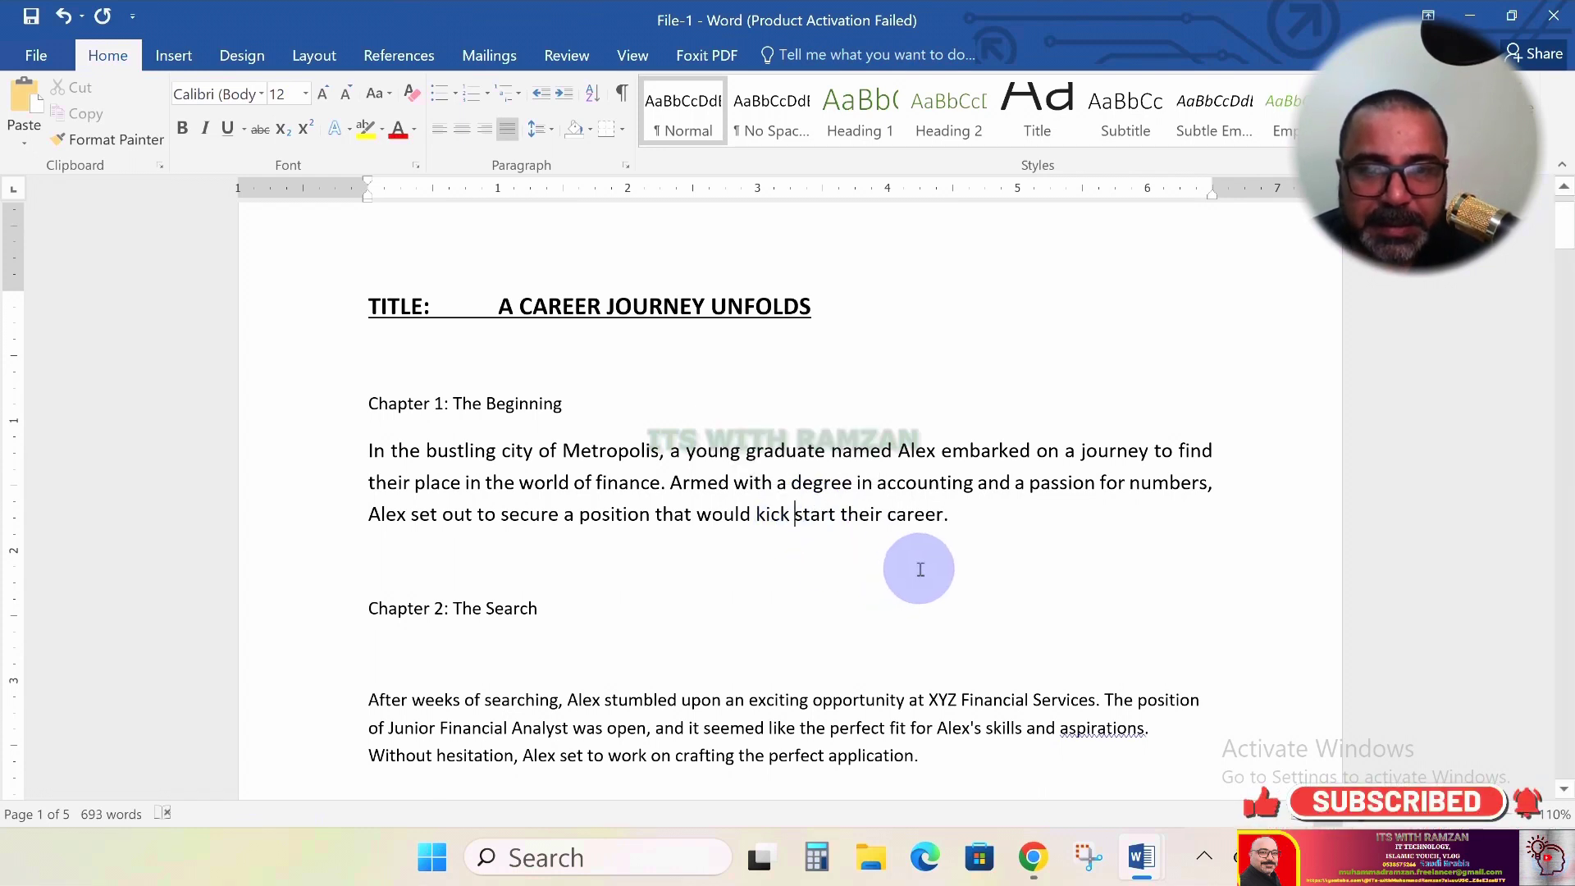
pyautogui.click(872, 552)
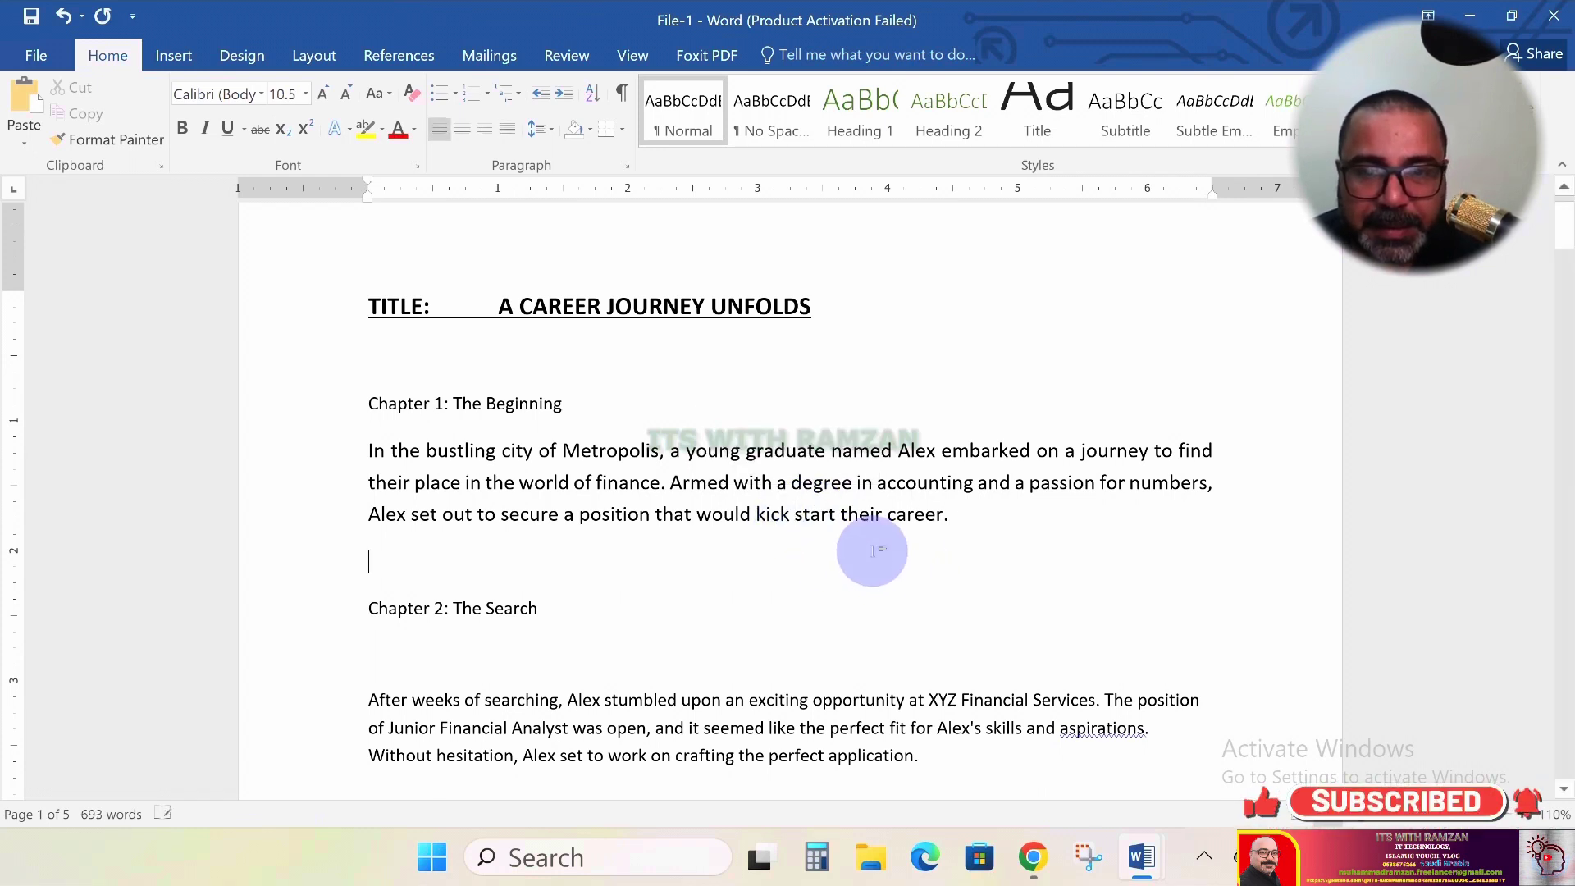
# Delete the space between "that" and "would" in the Chapter 1 paragraph, and correct the joined word with the spelling suggestion "that would"
pyautogui.click(698, 515)
pyautogui.press('BackSpace')
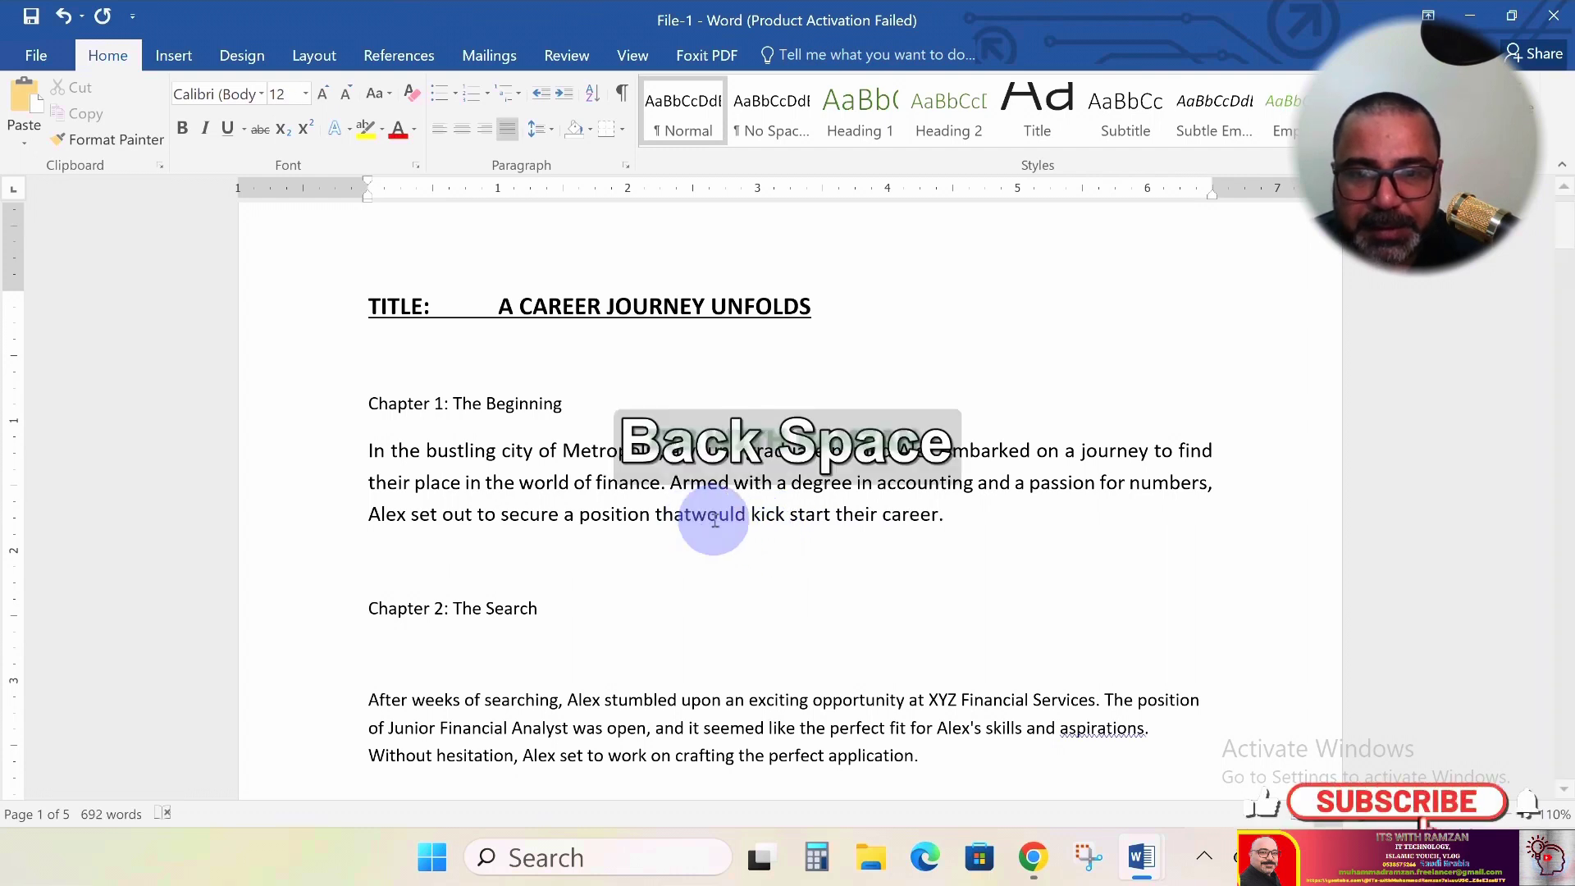
pyautogui.click(786, 518)
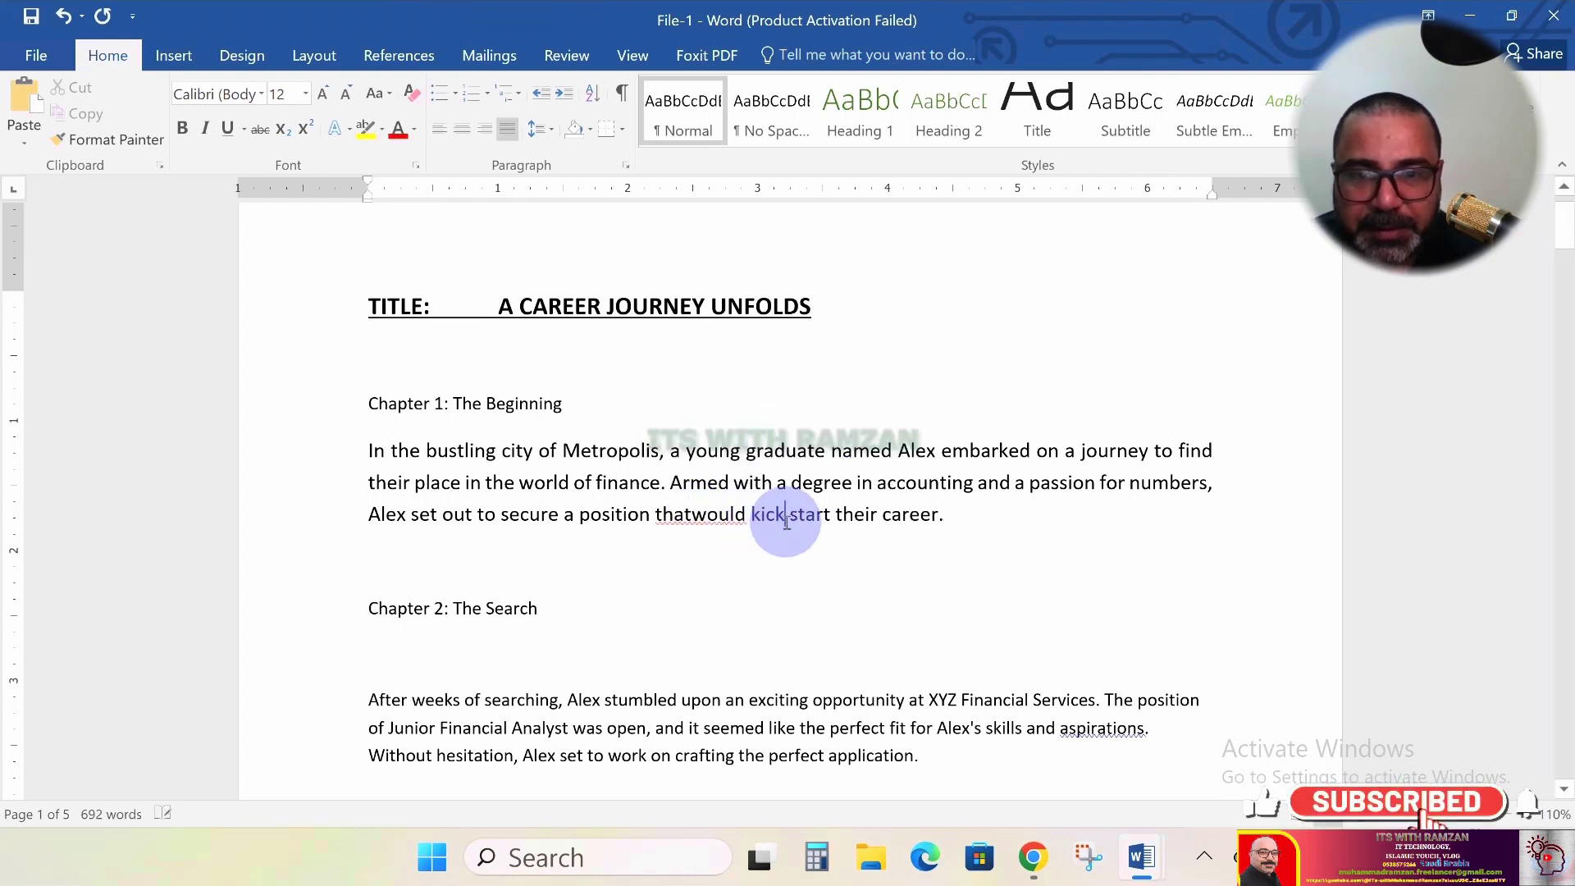
pyautogui.rightClick(707, 515)
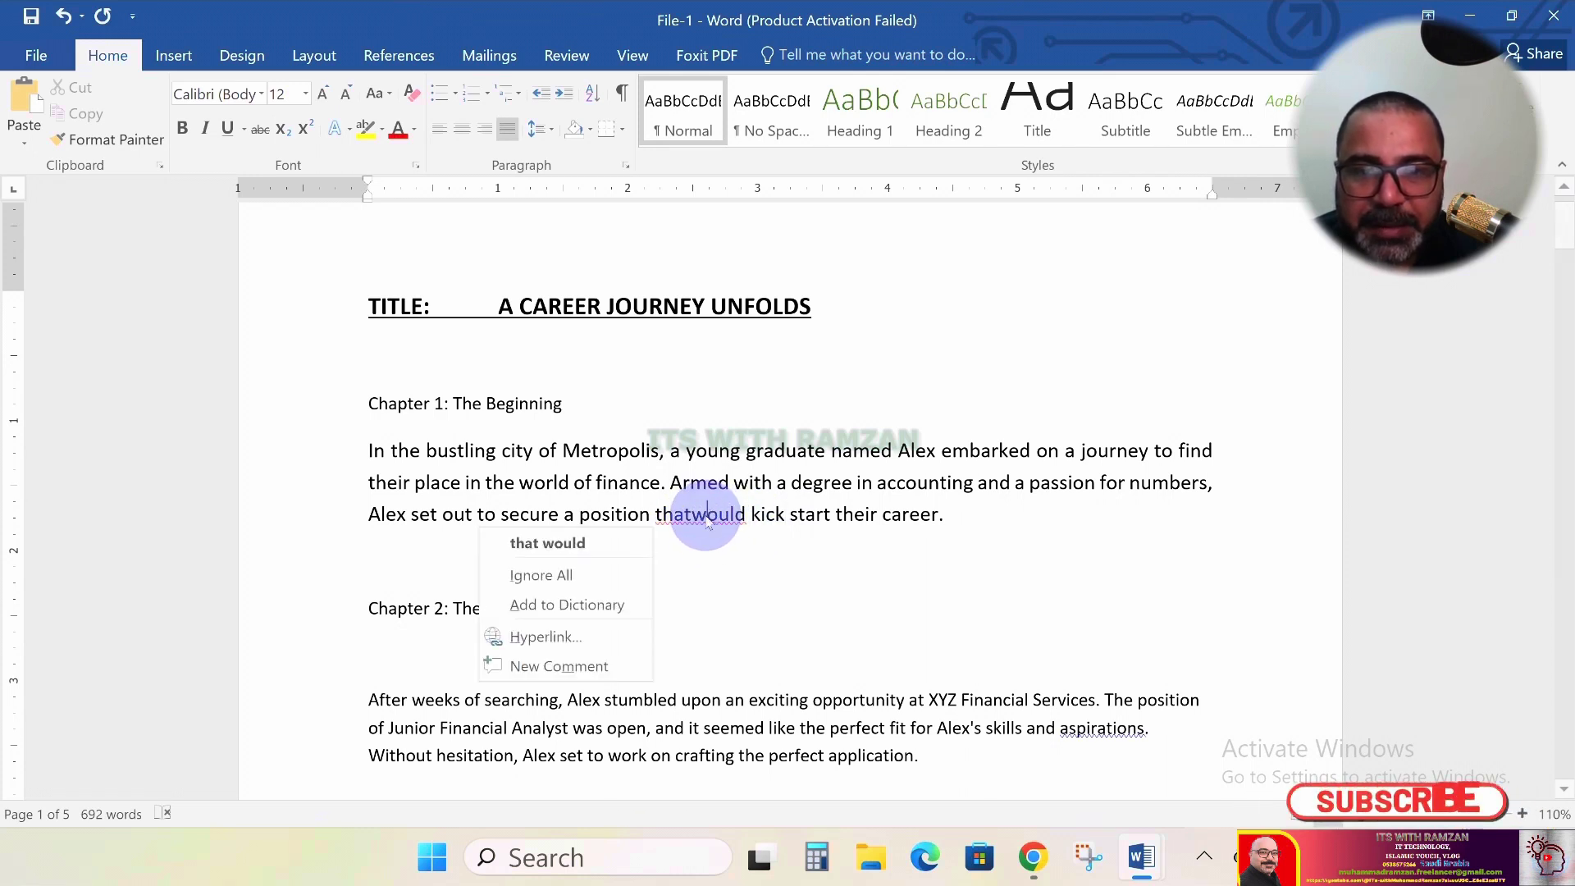
pyautogui.click(592, 543)
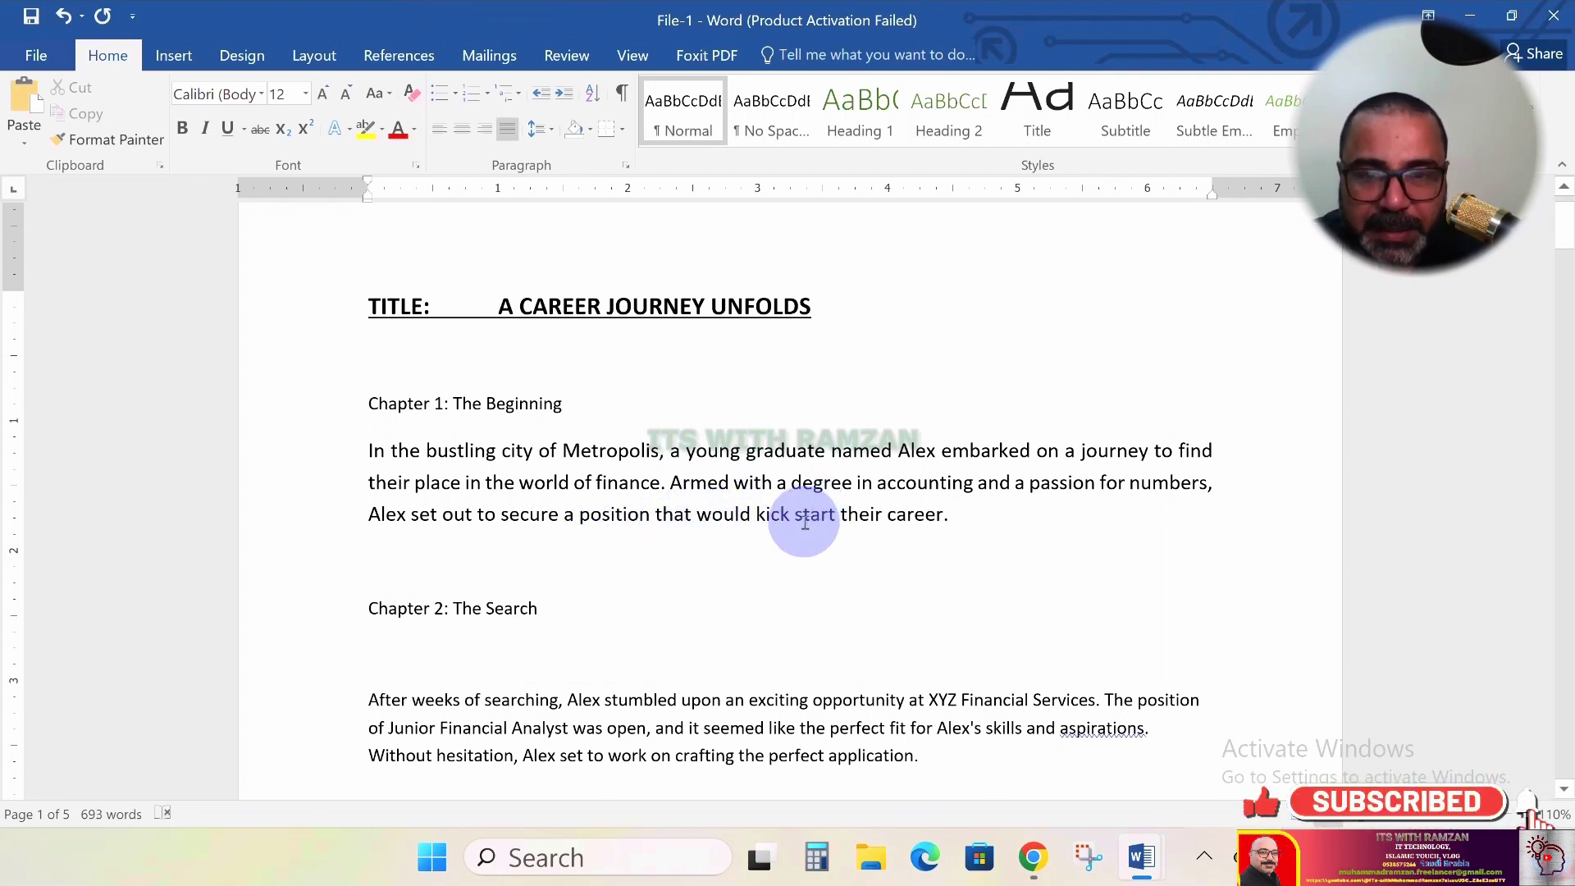
# Rejoin "kick start" into one word in the Chapter 1 paragraph and correct it with the spelling suggestion "kick start"
pyautogui.press('BackSpace')
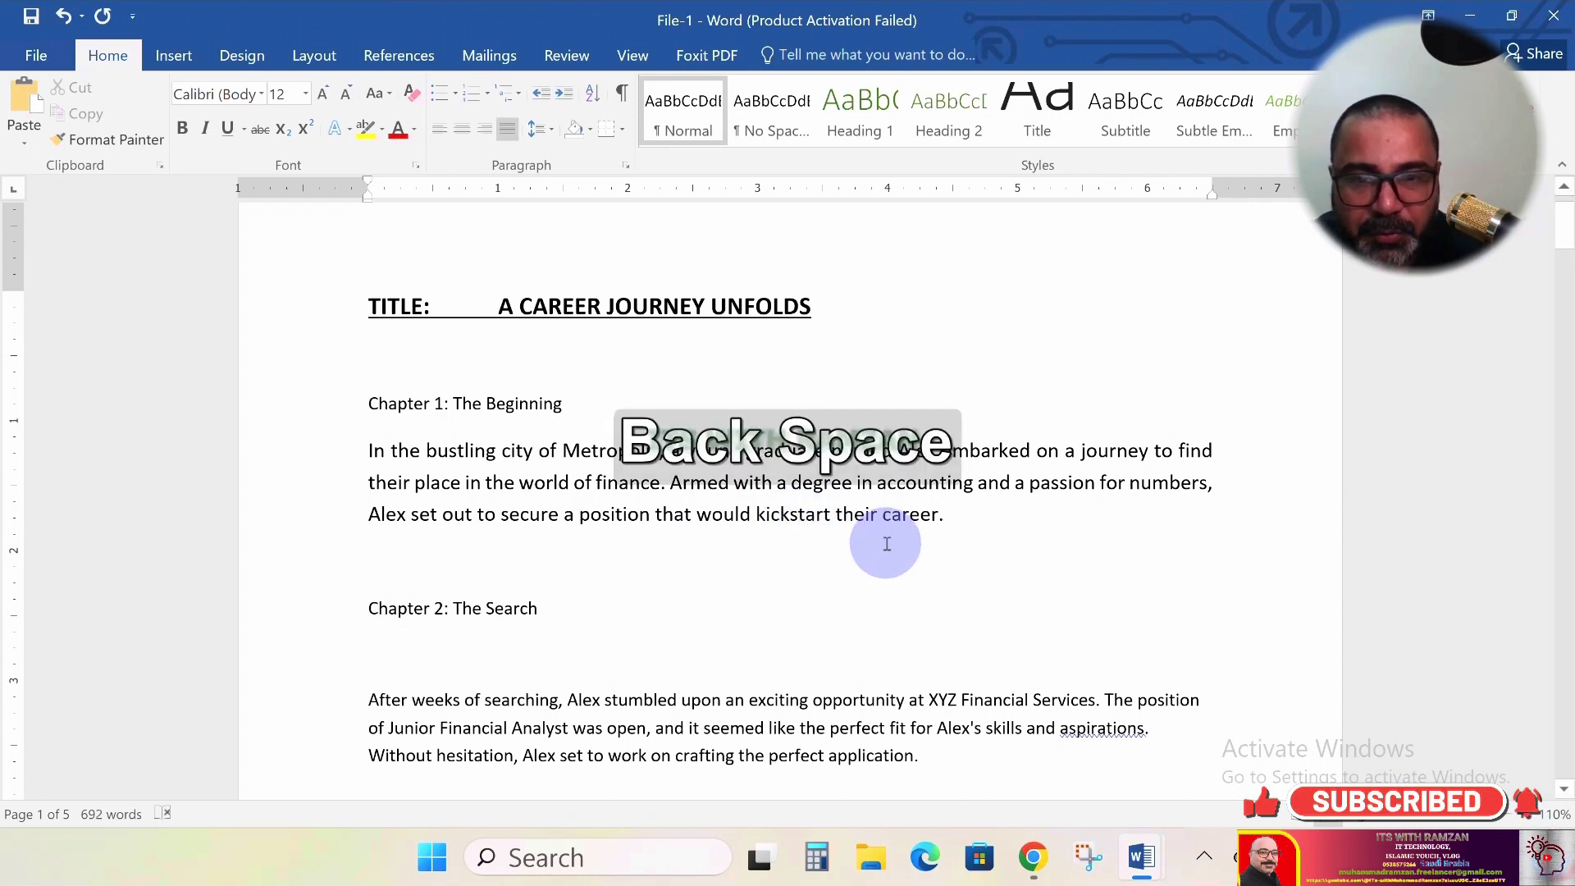
pyautogui.click(892, 515)
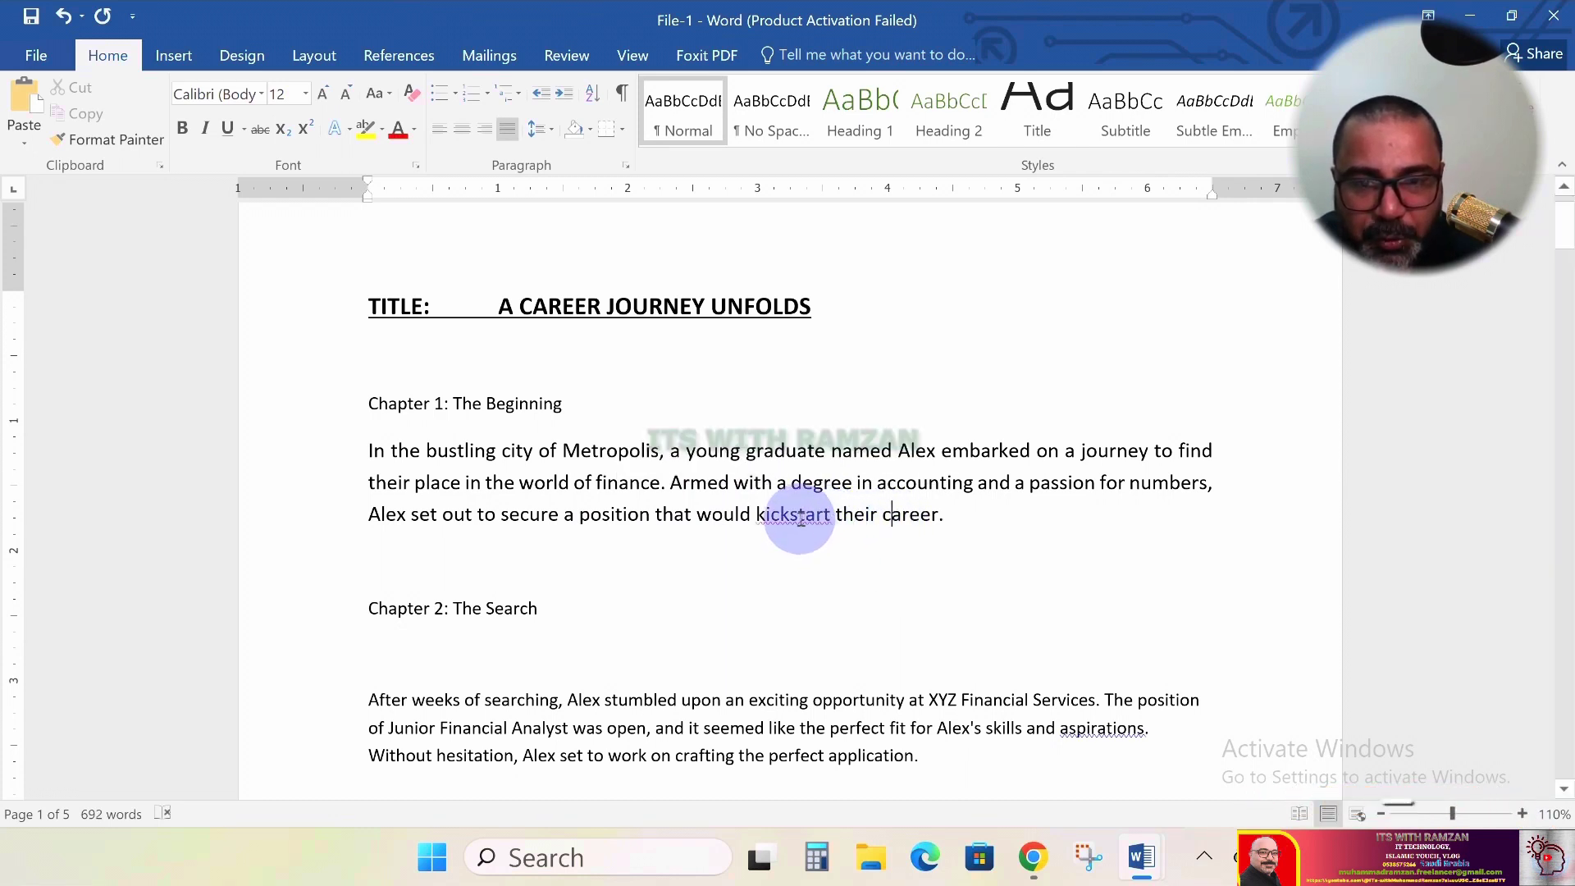
pyautogui.rightClick(799, 518)
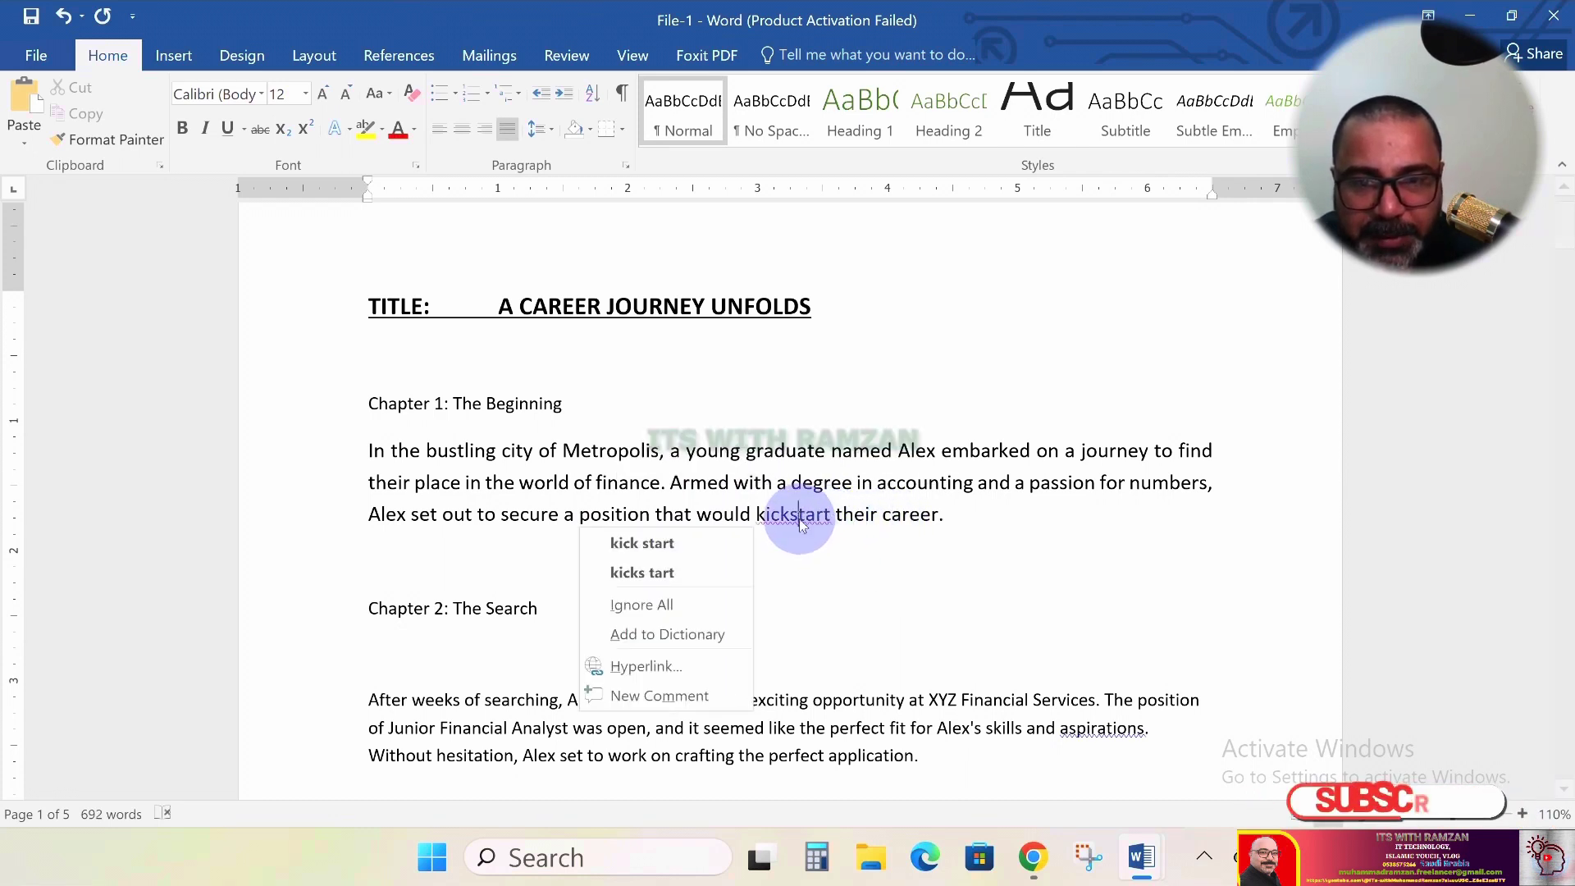
pyautogui.click(681, 543)
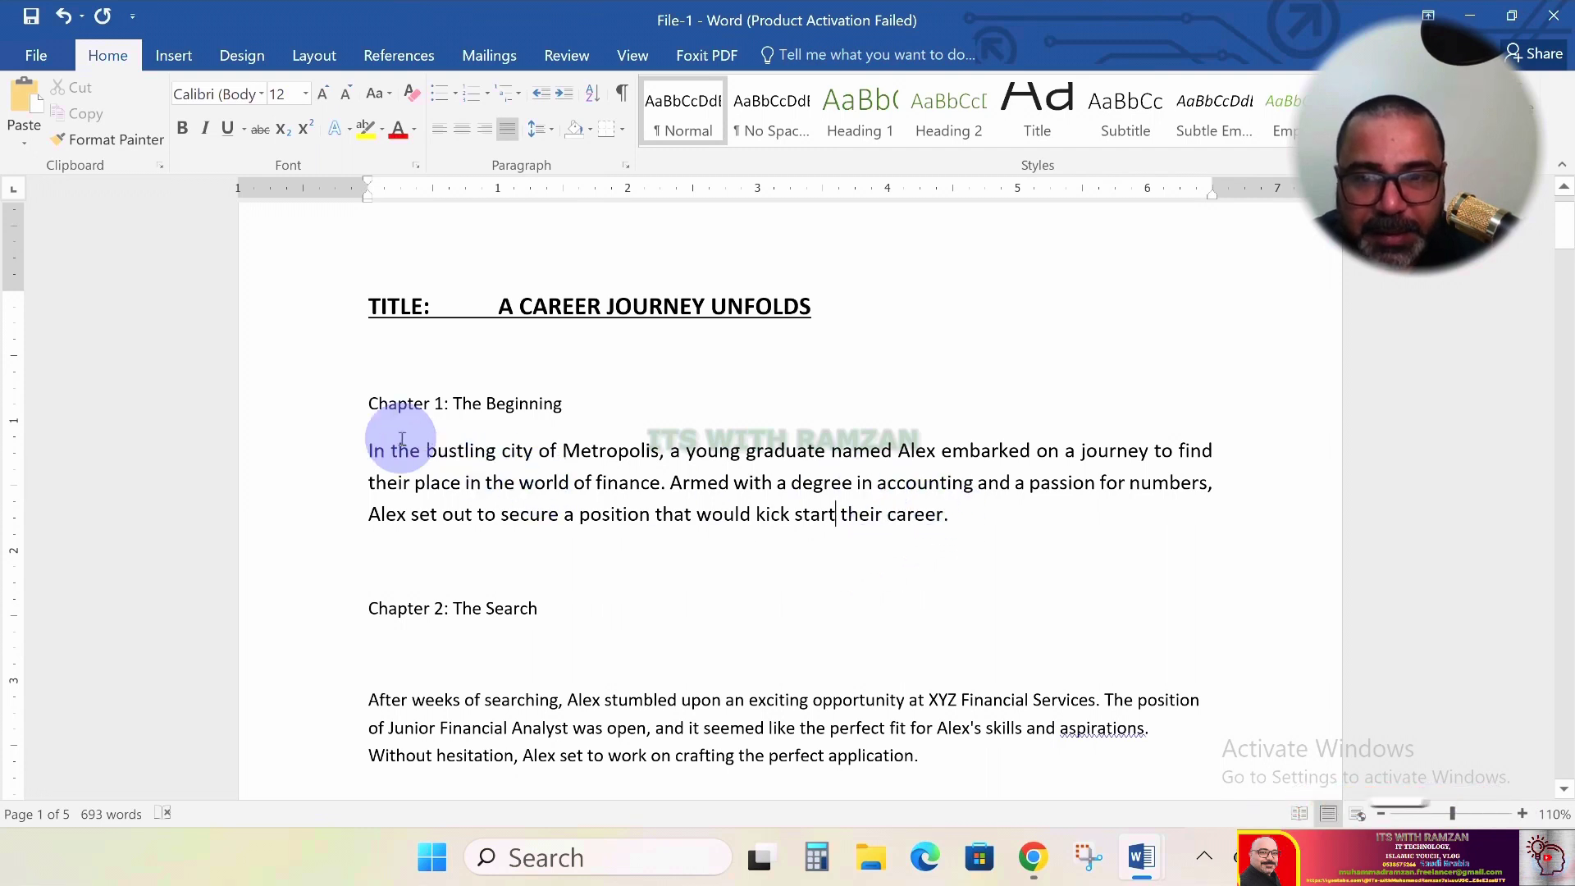
# Select the whole heading "Chapter 1: The Beginning", make it bold and increase its font size to 12
pyautogui.click(371, 402)
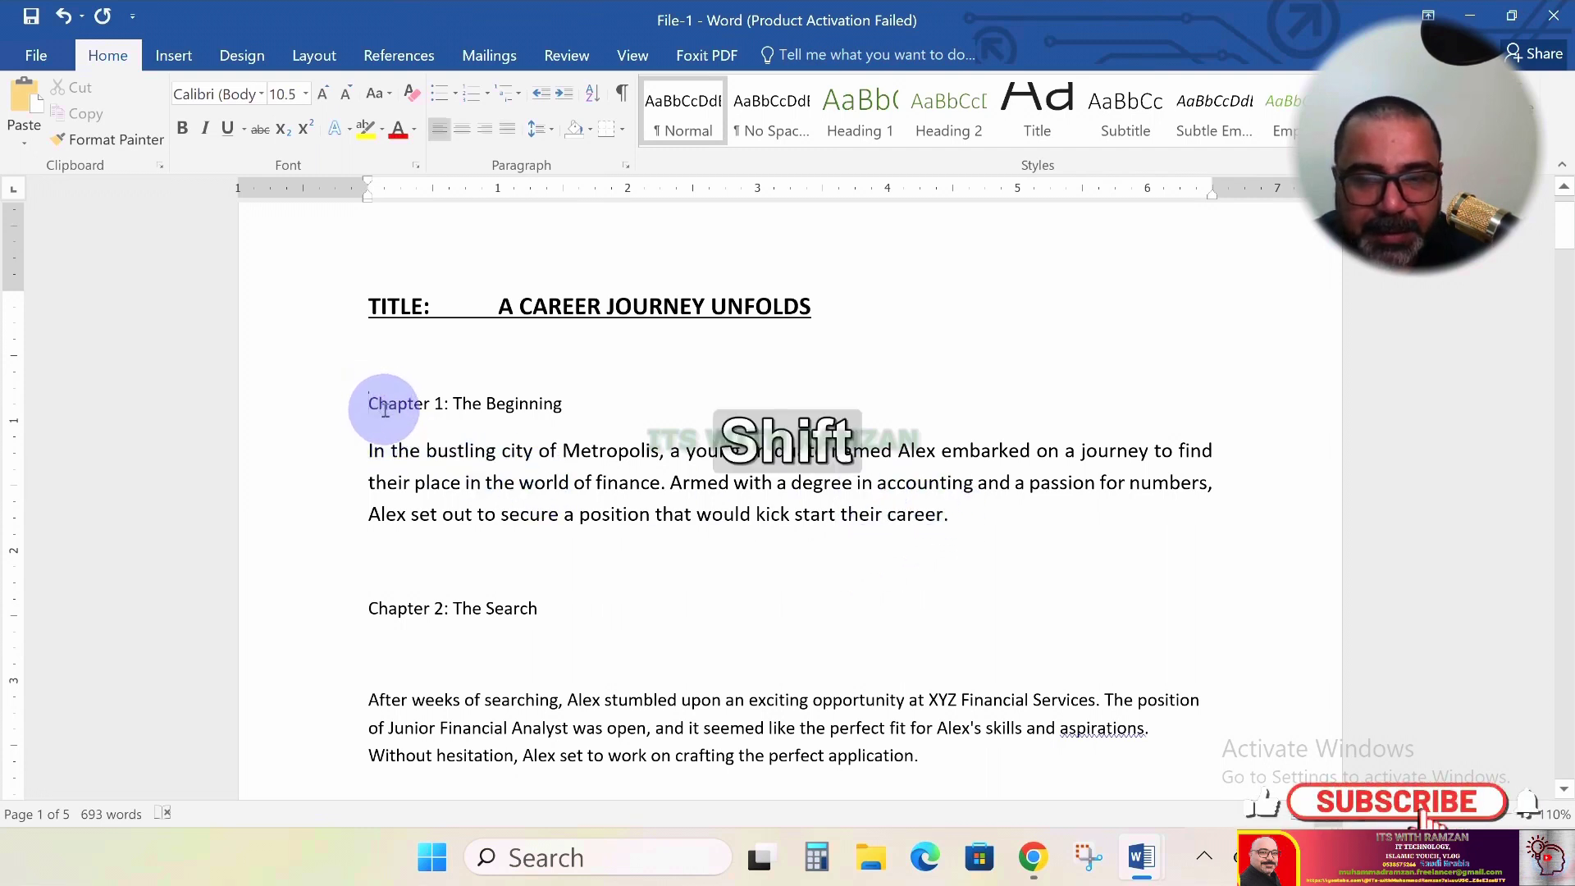
pyautogui.hotkey('shift', 'Right')
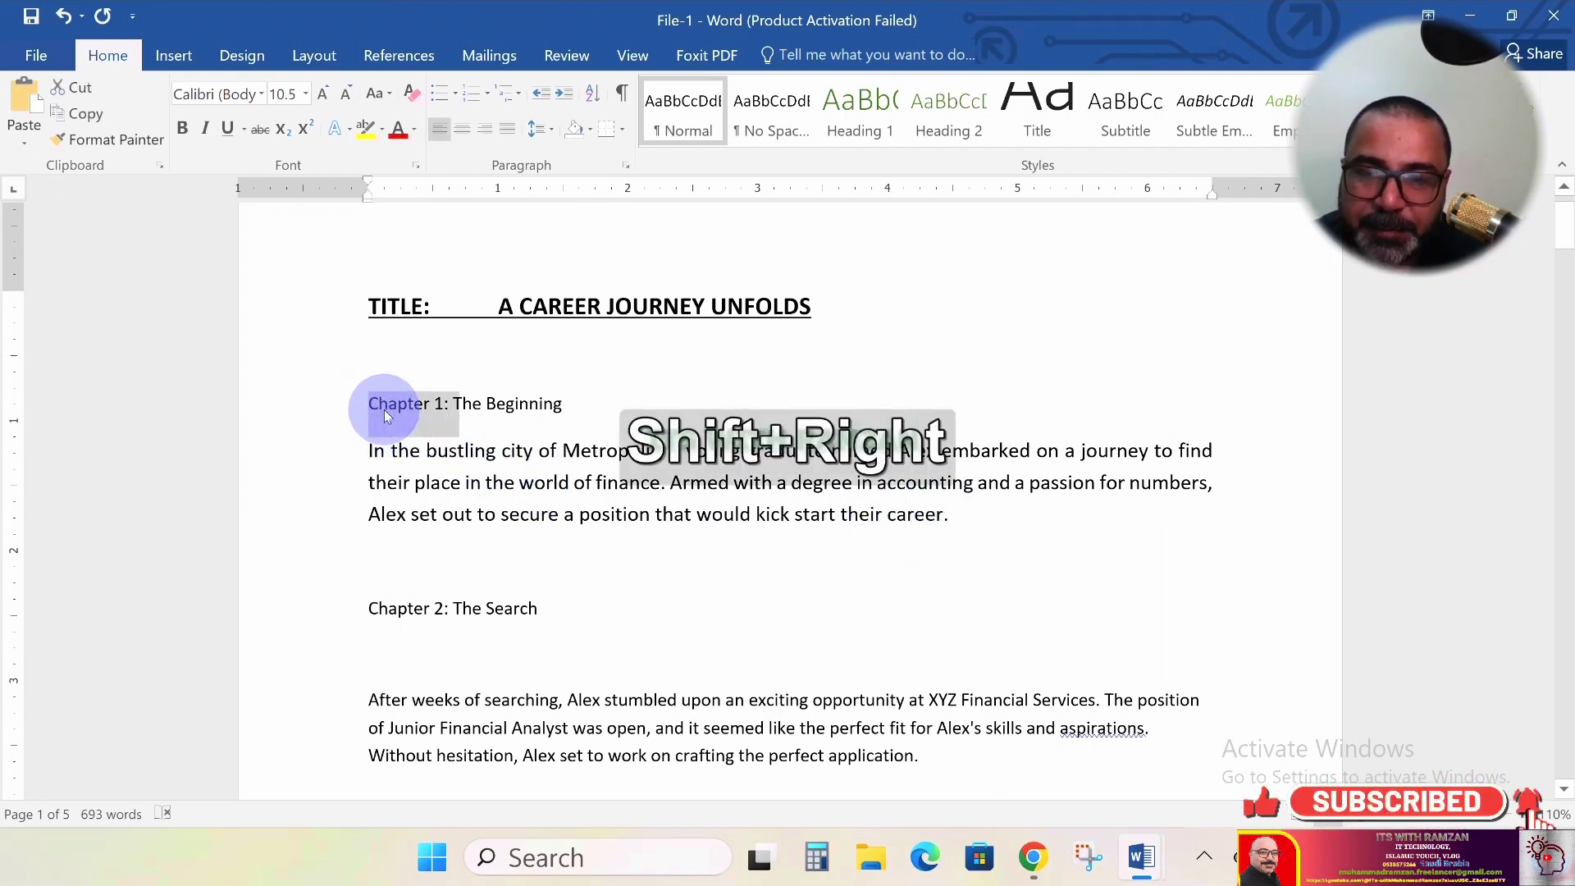
pyautogui.hotkey('shift', 'Right')
pyautogui.hotkey('shift', 'Right')
pyautogui.hotkey('shift', 'Right')
pyautogui.hotkey('shift', 'Right')
pyautogui.hotkey('shift', 'Right')
pyautogui.hotkey('shift', 'Right')
pyautogui.hotkey('shift', 'Right')
pyautogui.hotkey('shift', 'Right')
pyautogui.hotkey('shift', 'Right')
pyautogui.hotkey('shift', 'Right')
pyautogui.hotkey('shift', 'Right')
pyautogui.hotkey('shift', 'Right')
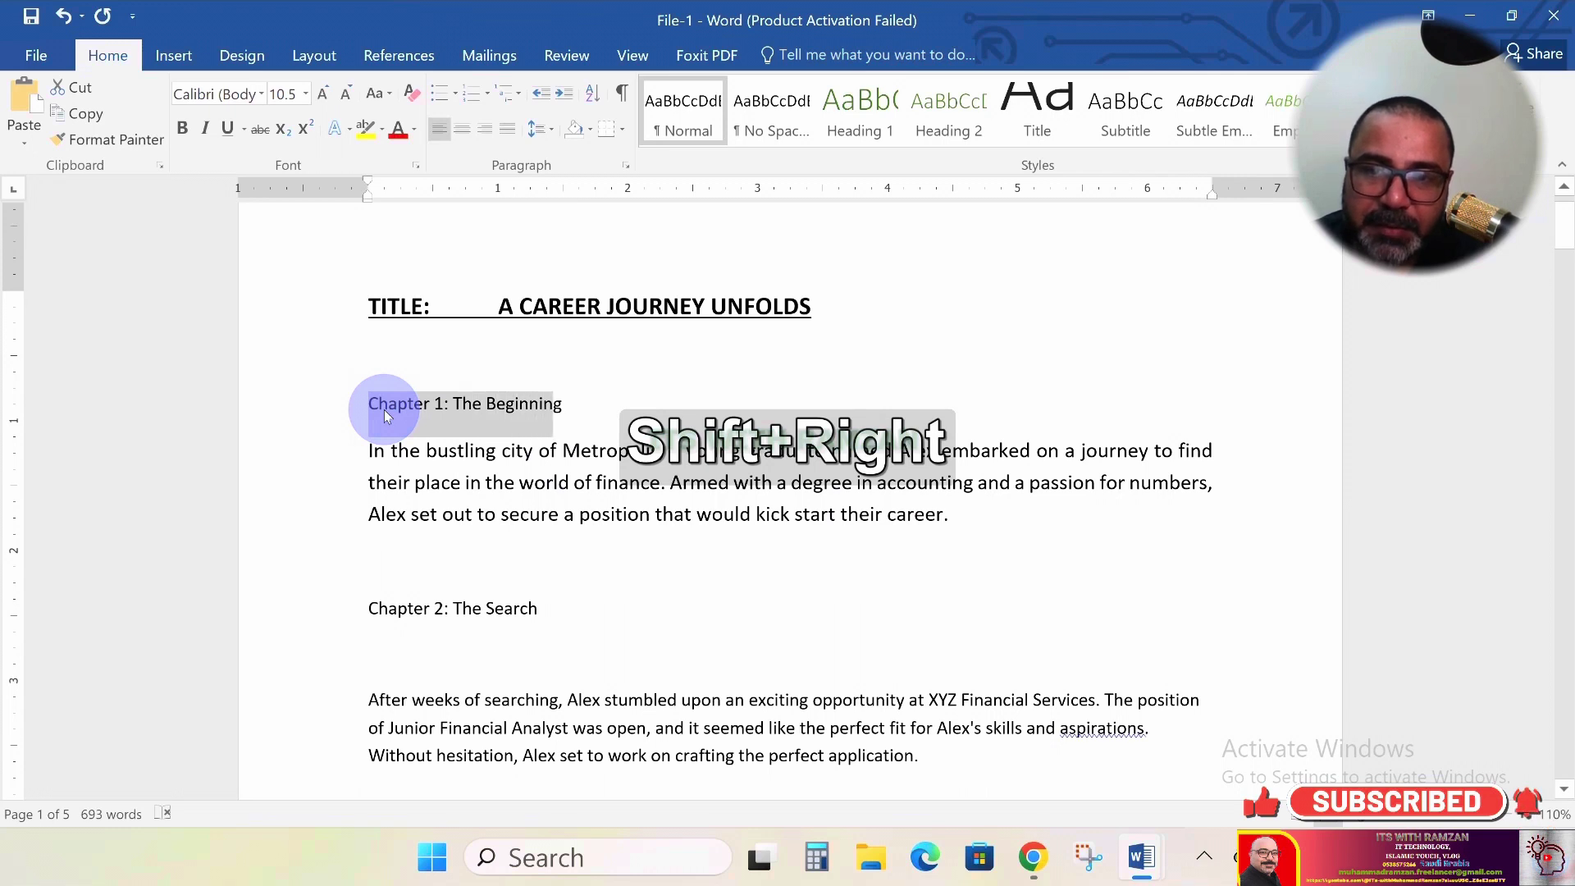
pyautogui.hotkey('shift', 'Right')
pyautogui.hotkey('shift', 'Right')
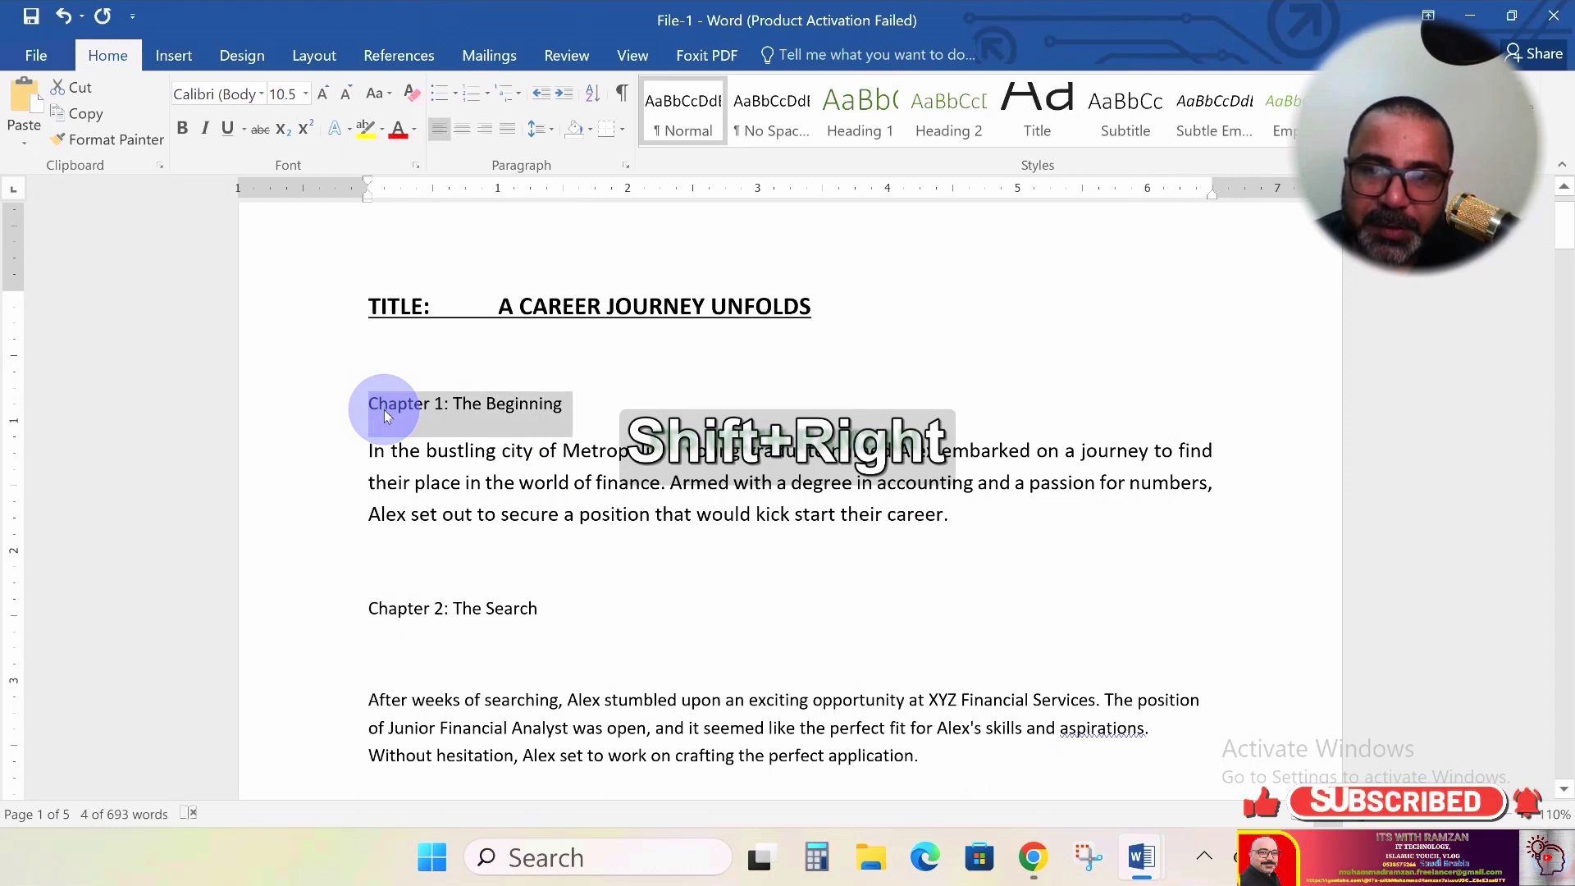
pyautogui.click(182, 138)
pyautogui.click(322, 98)
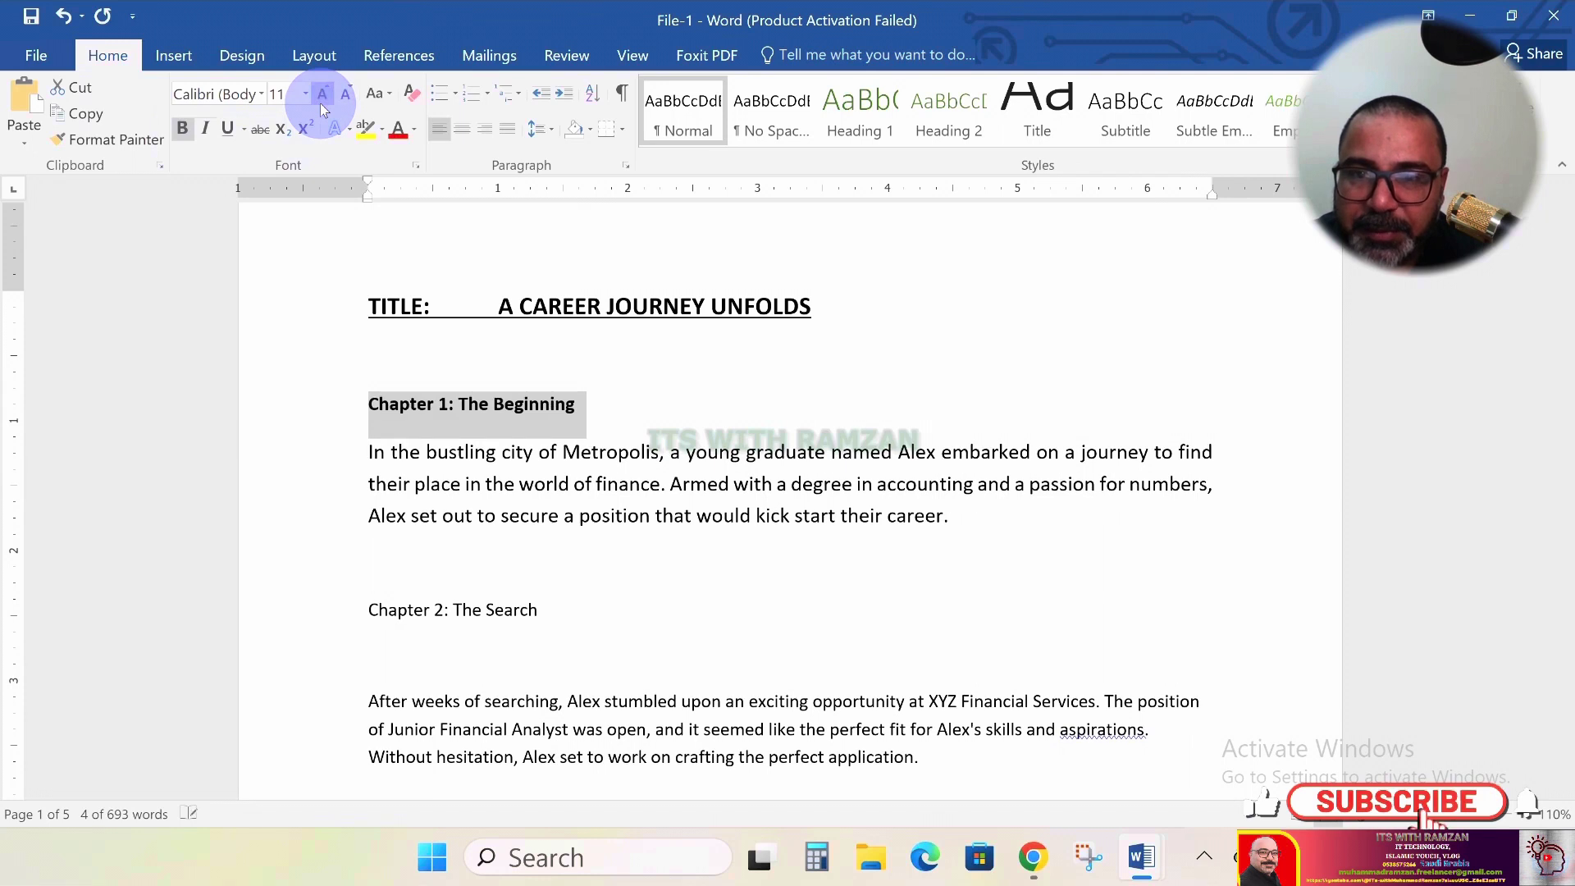
pyautogui.click(323, 98)
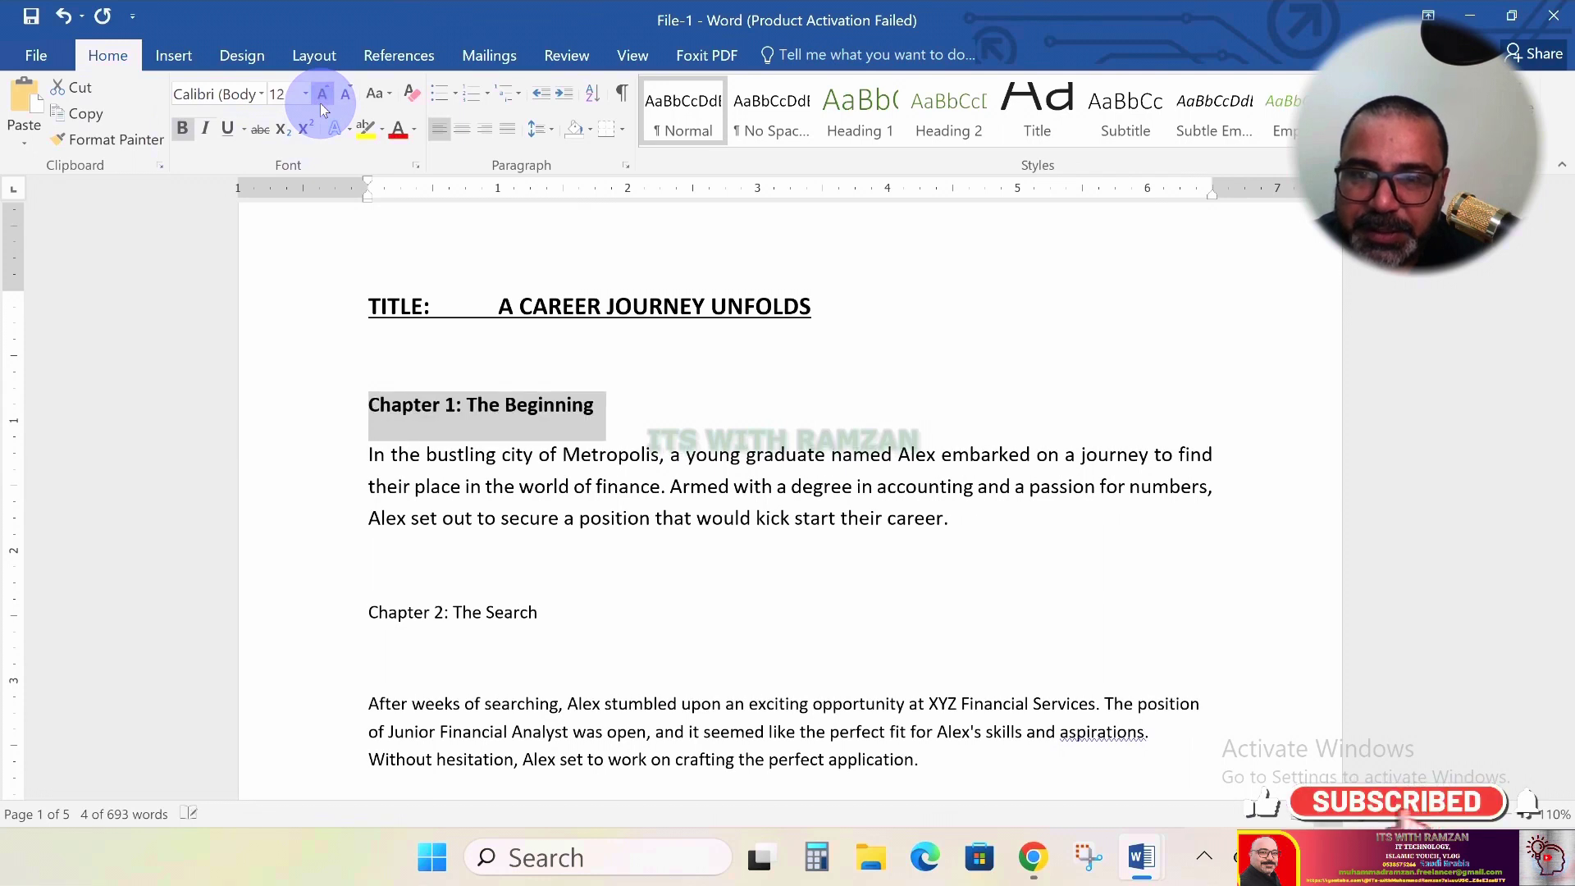
# Select only "Chapter 1" in the first chapter heading, change it to uppercase and underline it
pyautogui.click(453, 407)
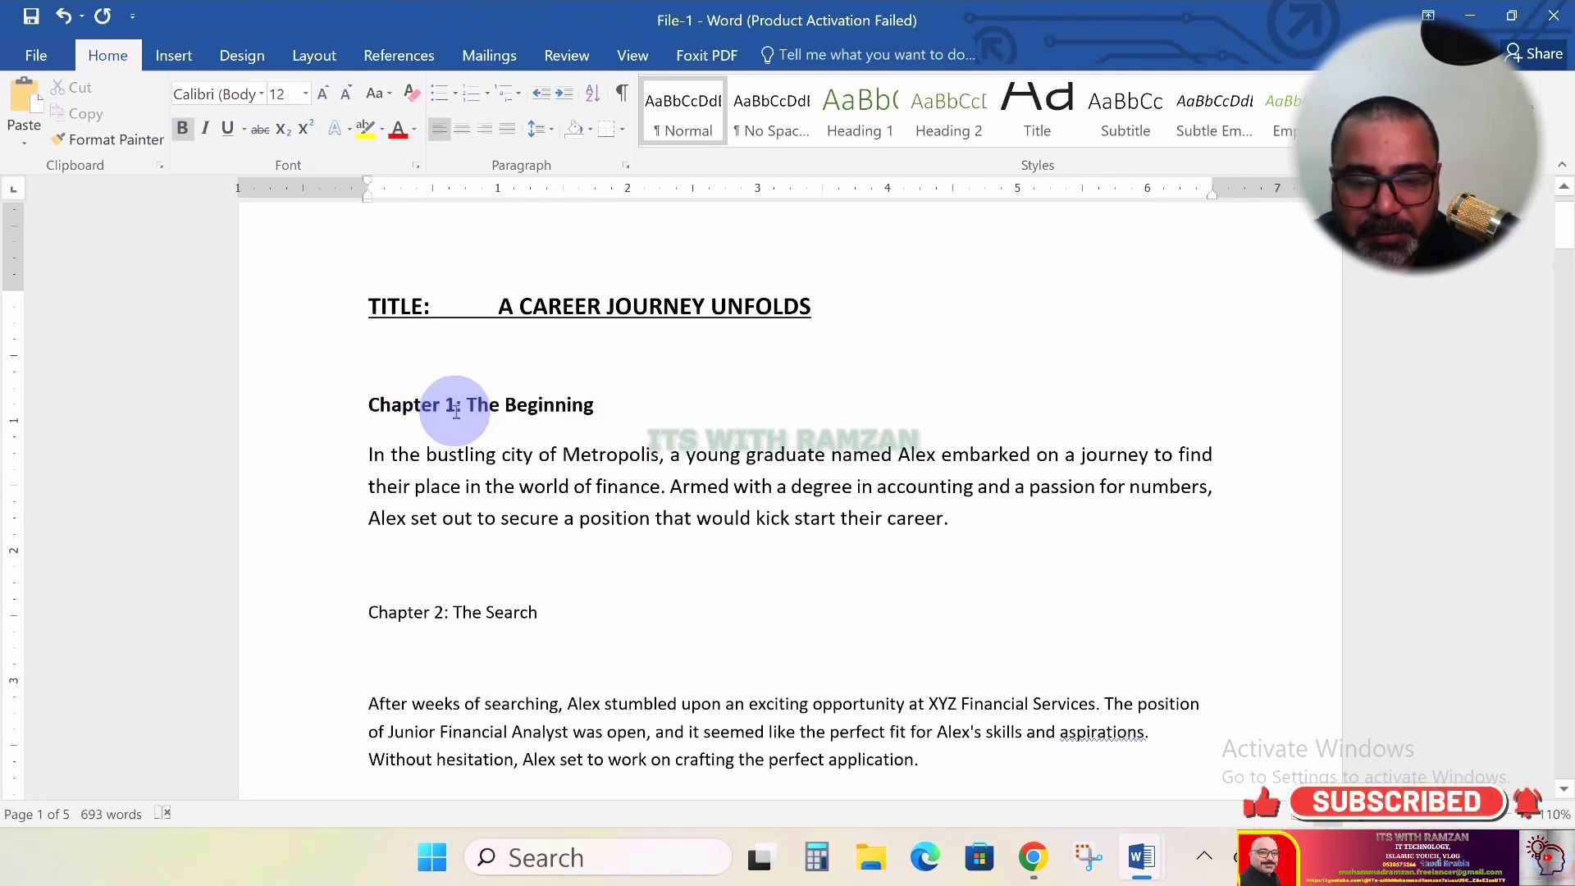
pyautogui.hotkey('shift', 'Left')
pyautogui.hotkey('shift', 'Left')
pyautogui.hotkey('shift', 'Left')
pyautogui.hotkey('shift', 'Left')
pyautogui.hotkey('shift', 'Left')
pyautogui.hotkey('shift', 'Left')
pyautogui.hotkey('shift', 'Left')
pyautogui.hotkey('shift', 'Left')
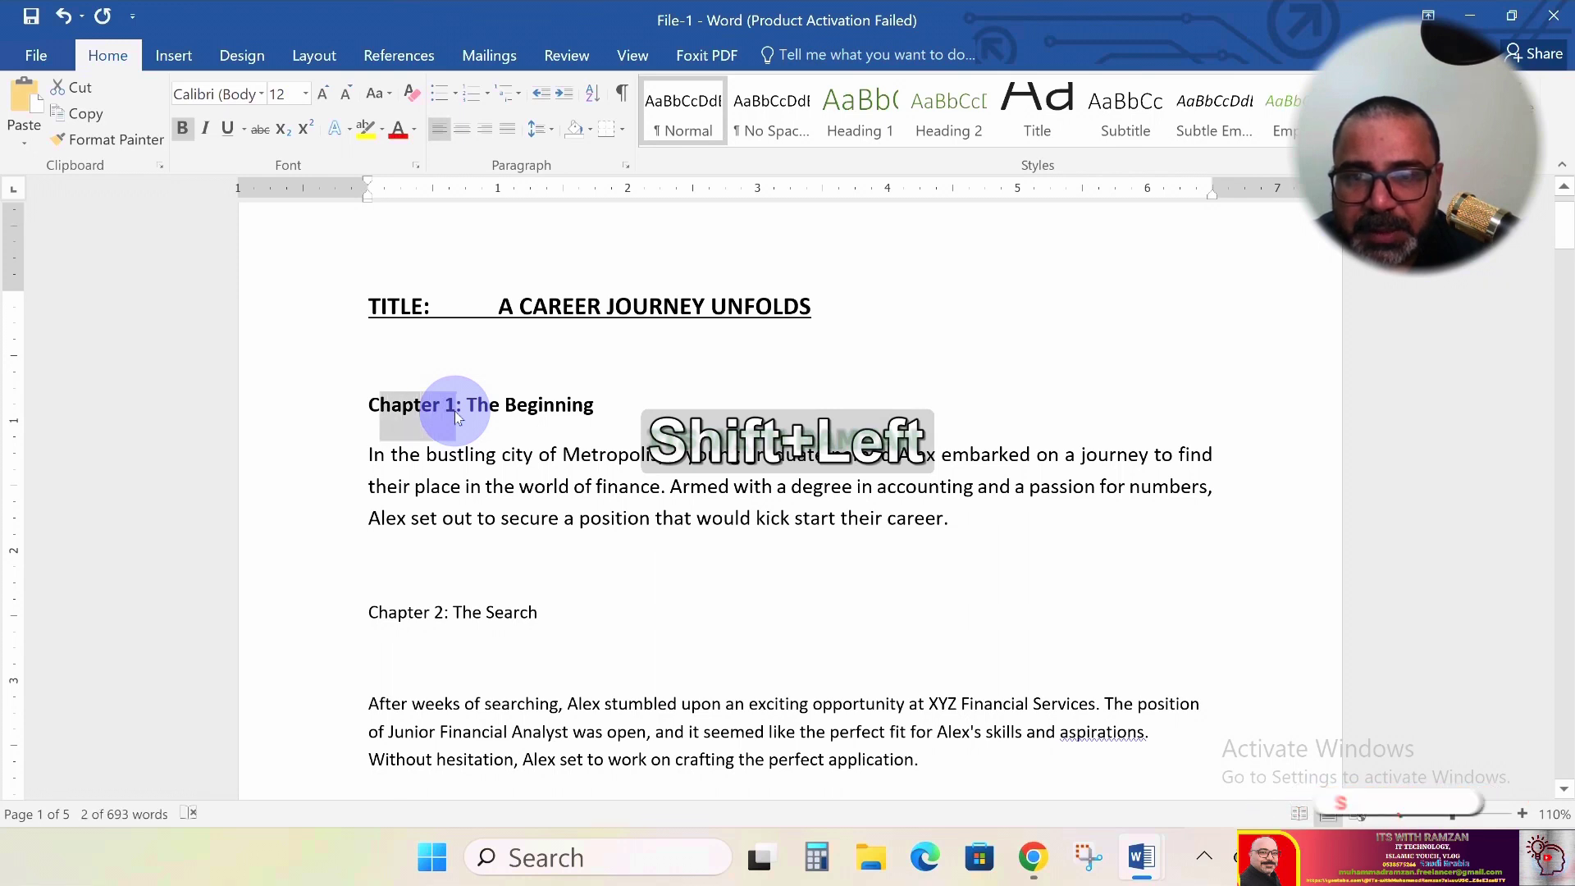
pyautogui.hotkey('shift', 'Left')
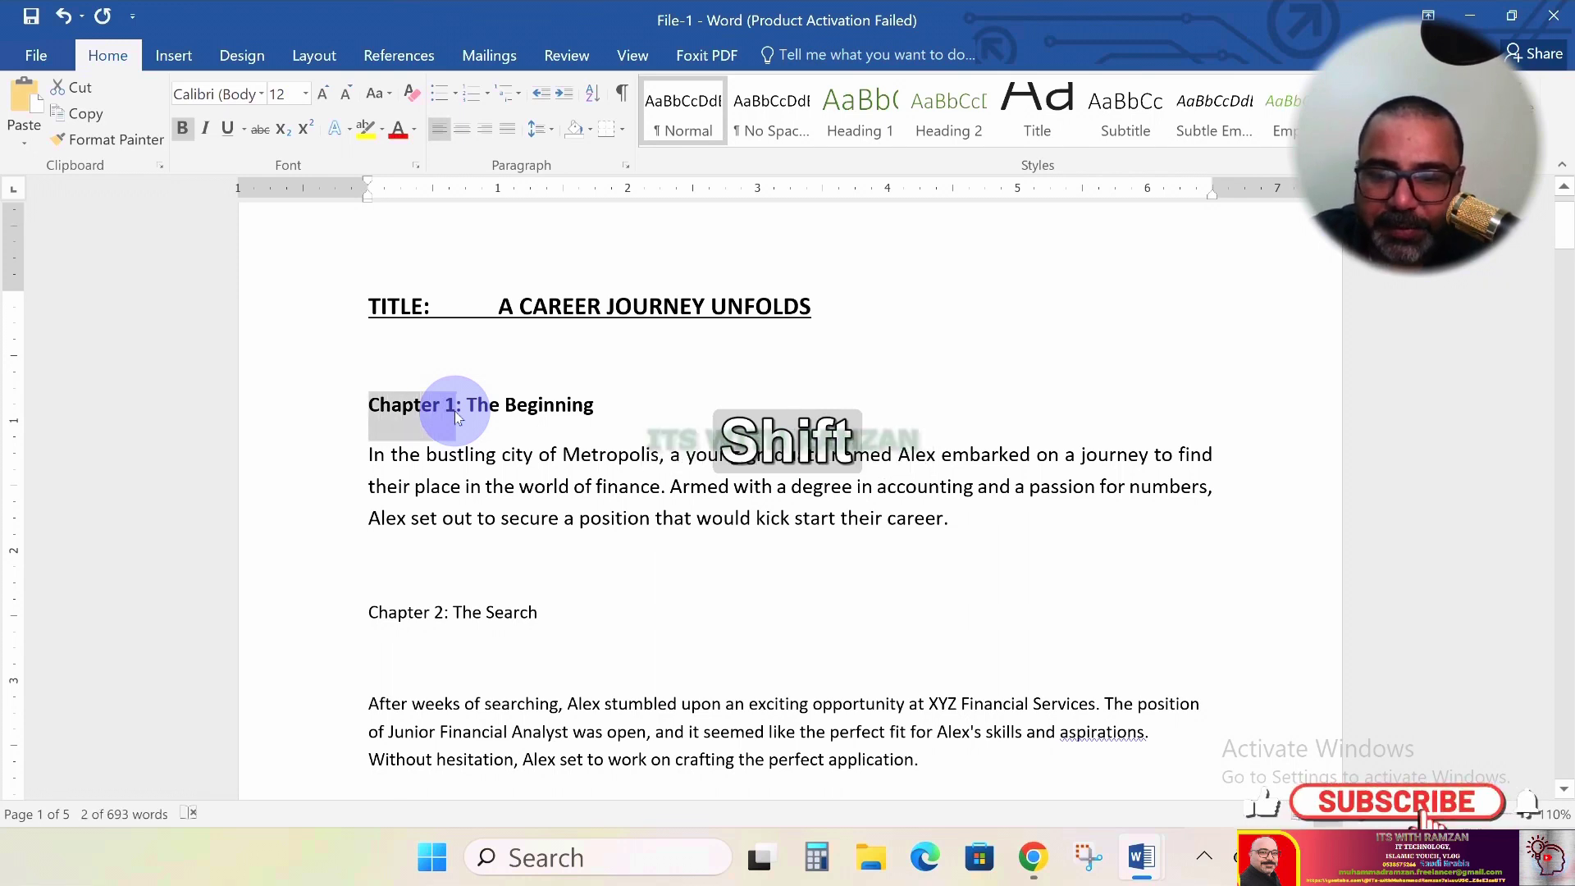
pyautogui.hotkey('shift', 'F3')
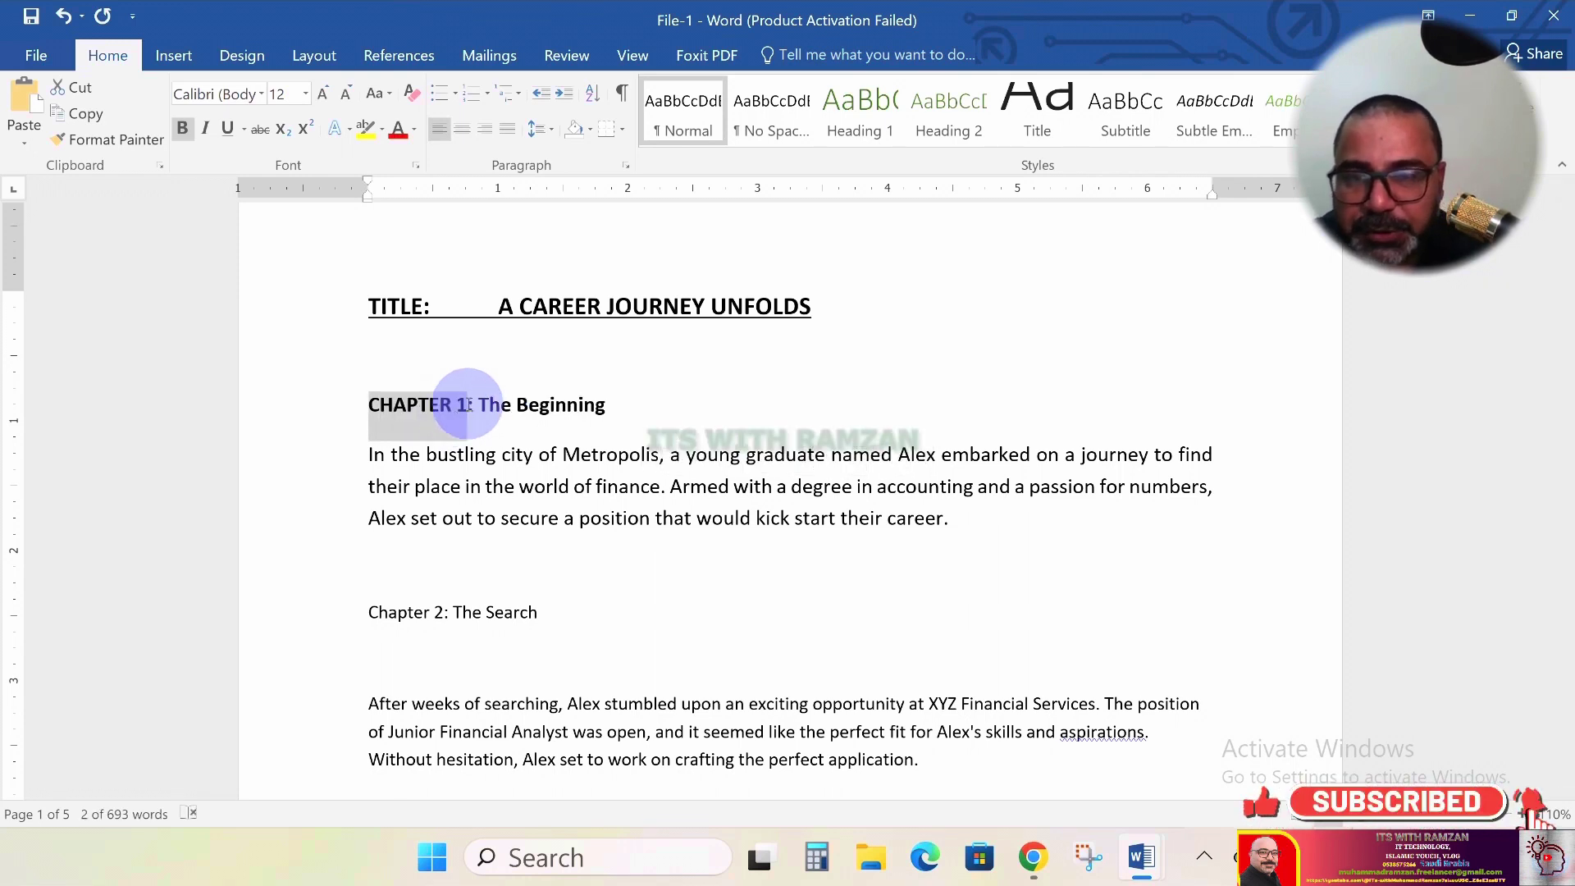
pyautogui.click(229, 133)
pyautogui.doubleClick(568, 518)
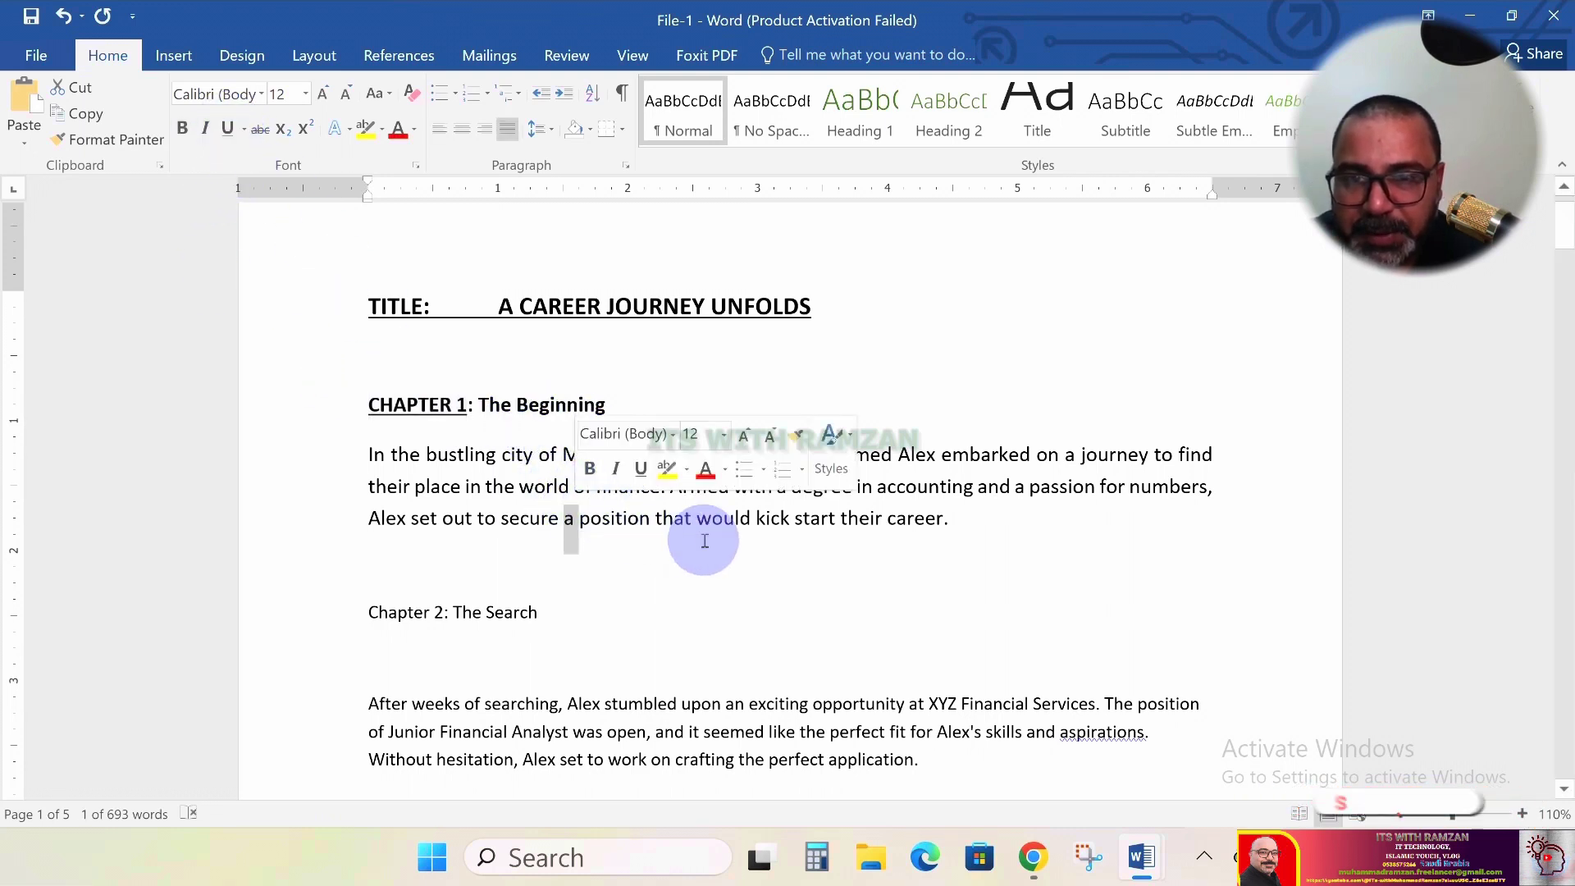
# Delete the empty lines directly below and above the Chapter 2 heading
pyautogui.click(375, 455)
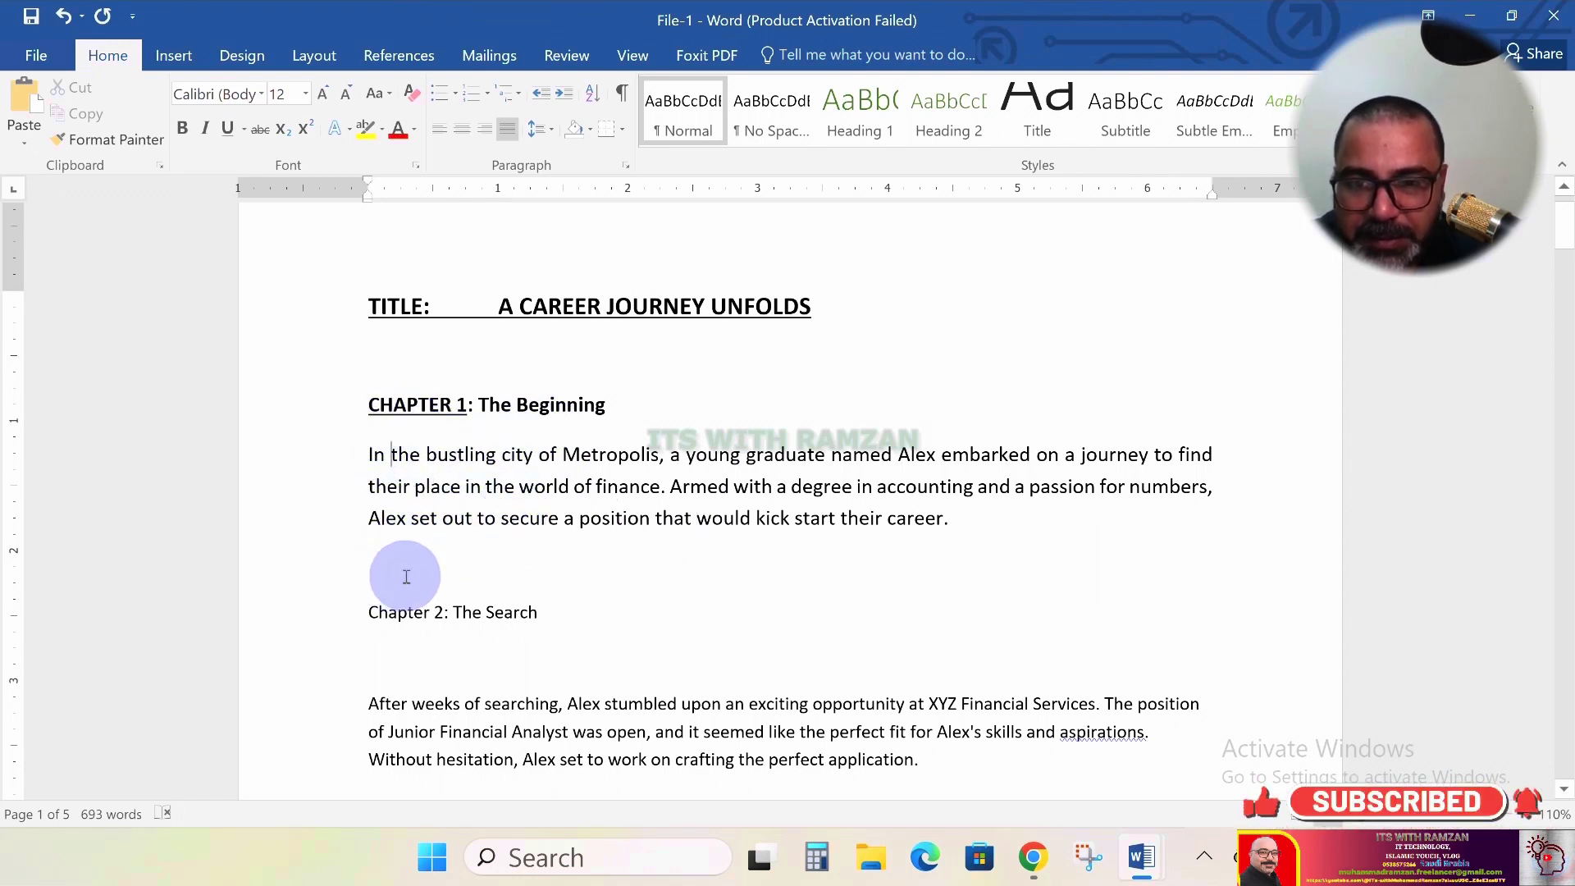
pyautogui.scroll(-1, 401, 562)
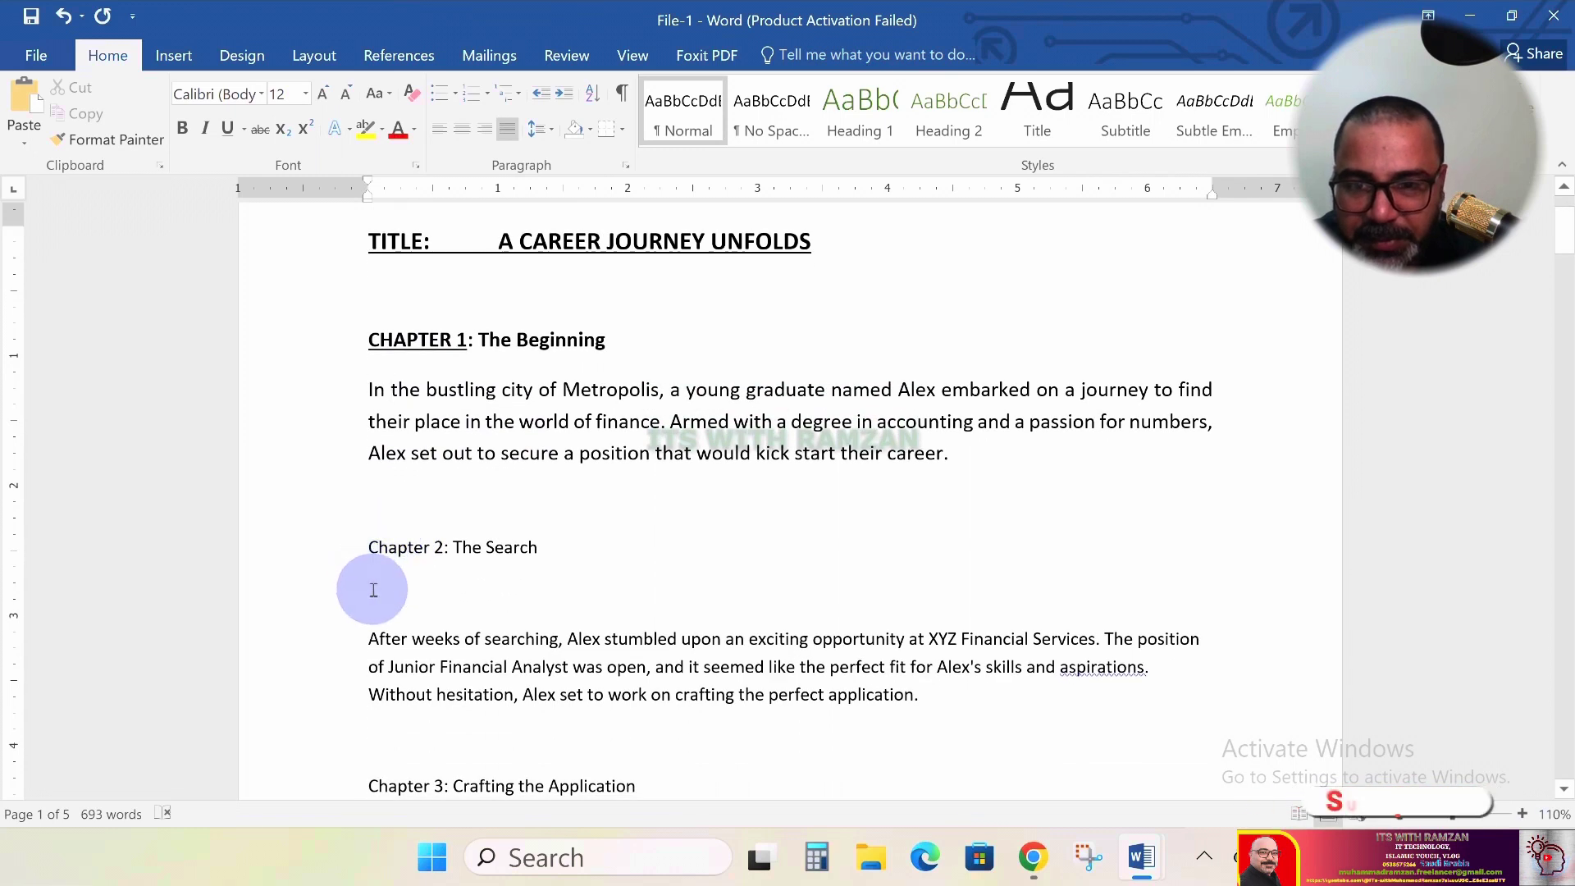
pyautogui.click(379, 588)
pyautogui.press('Delete')
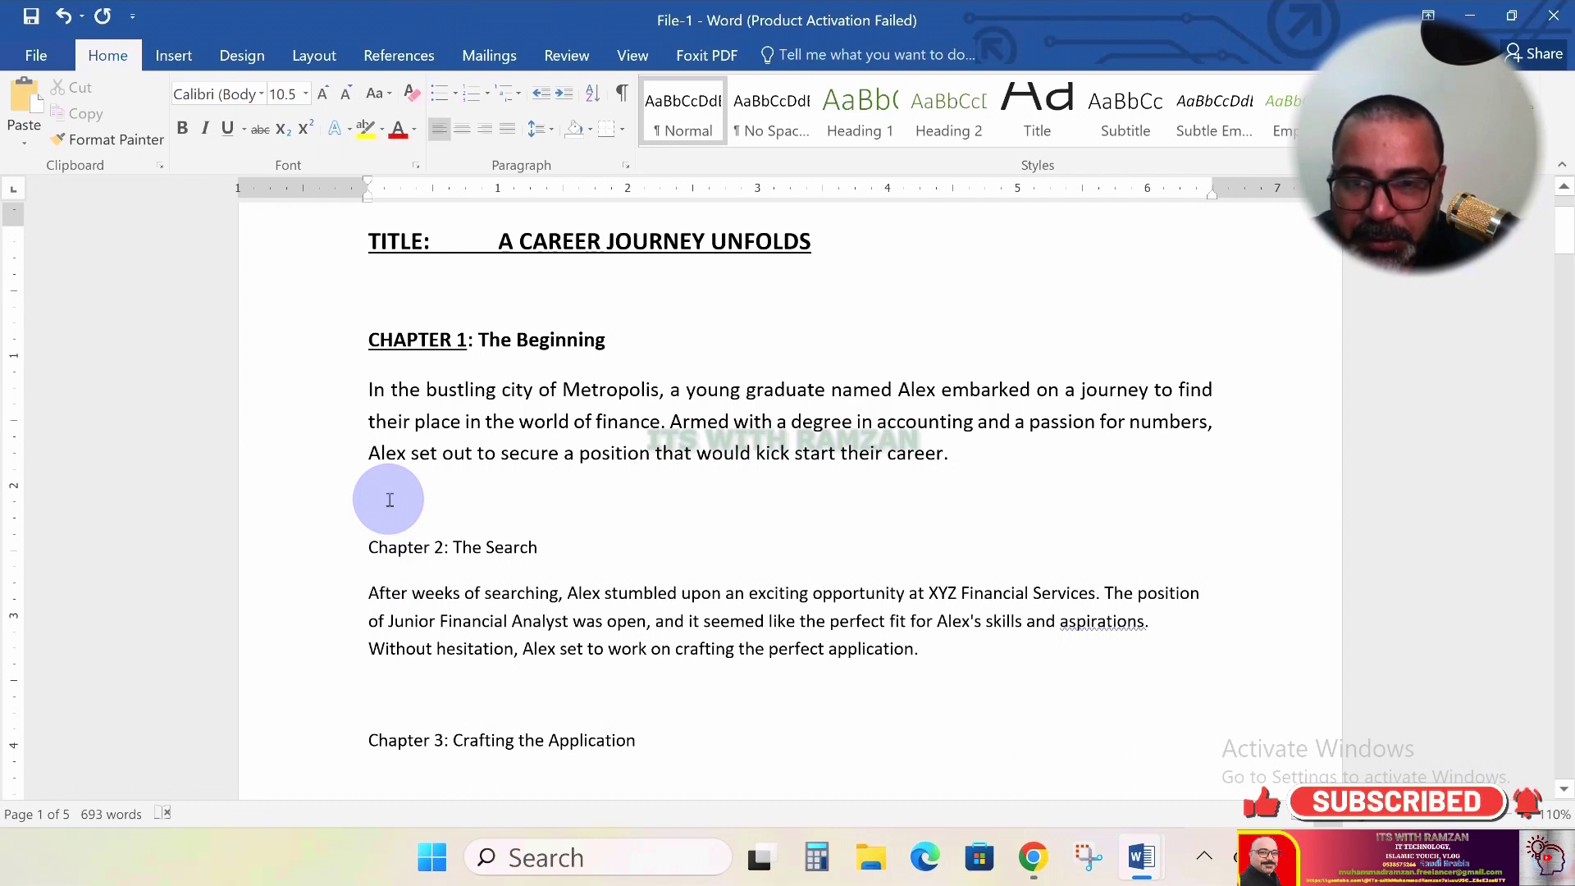
pyautogui.press('Delete')
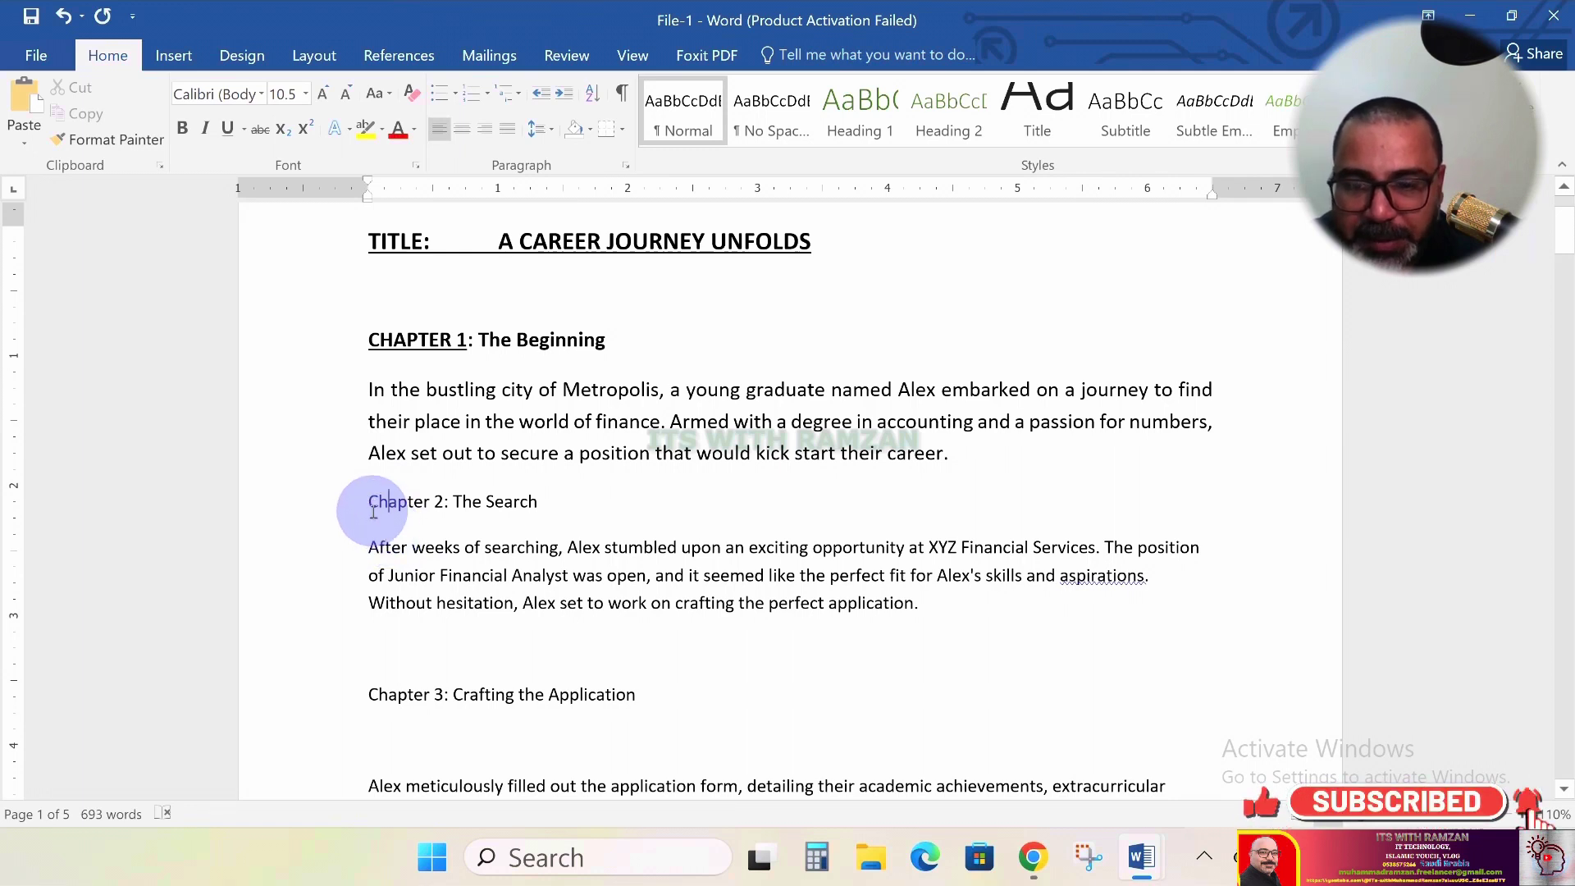
# Select the whole heading "CHAPTER 1: The Beginning" and copy its formatting
pyautogui.doubleClick(371, 339)
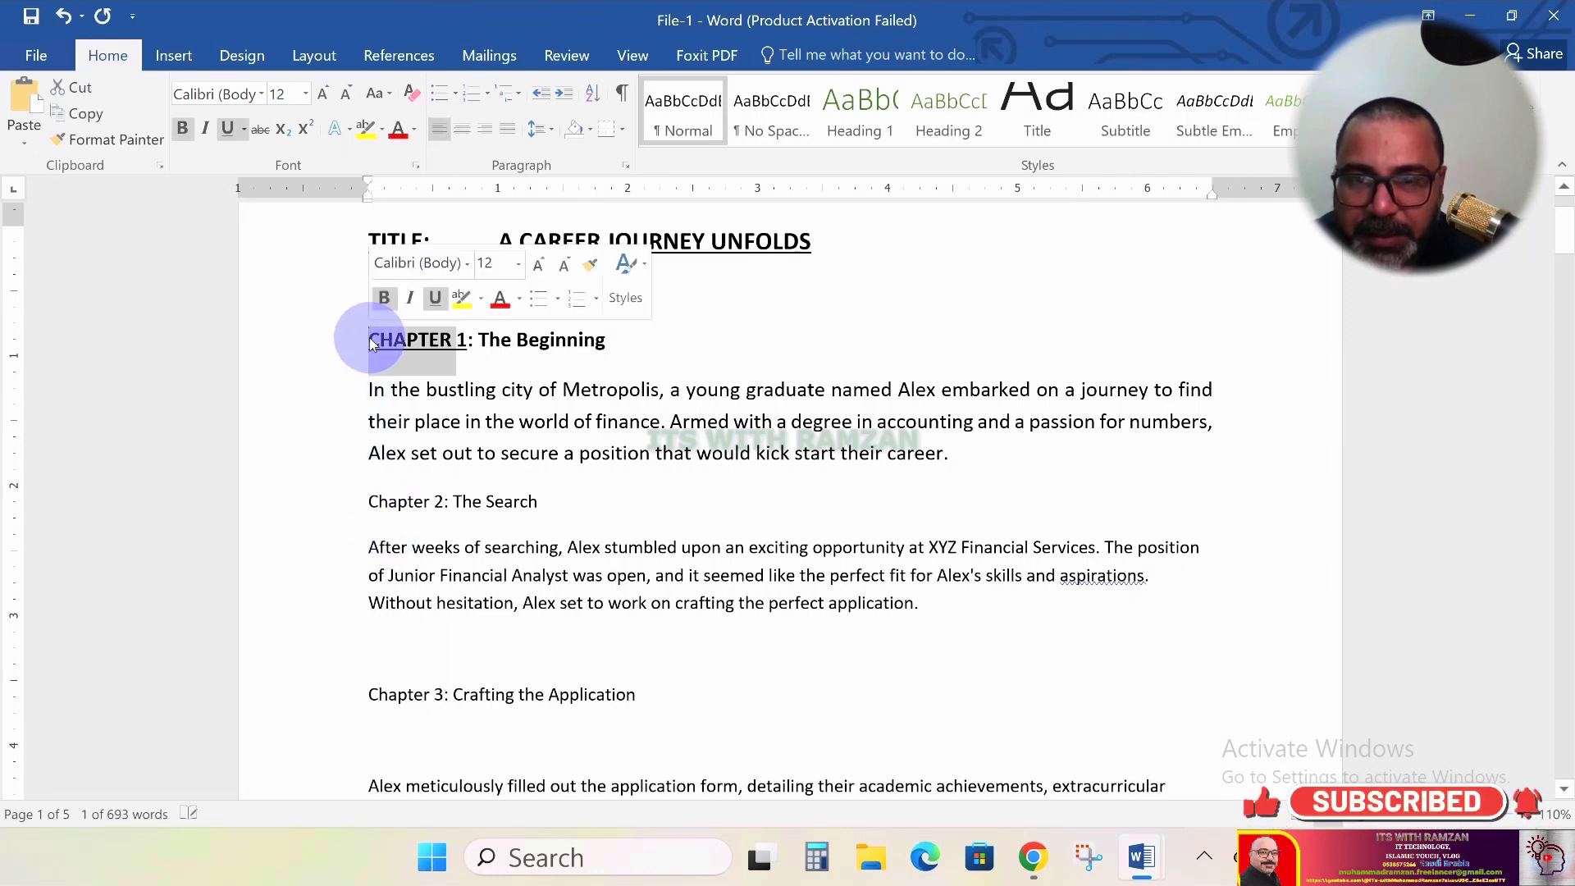
pyautogui.click(370, 341)
pyautogui.hotkey('shift', 'Right')
pyautogui.hotkey('shift', 'Right')
pyautogui.hotkey('shift', 'Right')
pyautogui.hotkey('shift', 'Right')
pyautogui.hotkey('shift', 'Right')
pyautogui.hotkey('shift', 'Right')
pyautogui.hotkey('shift', 'Right')
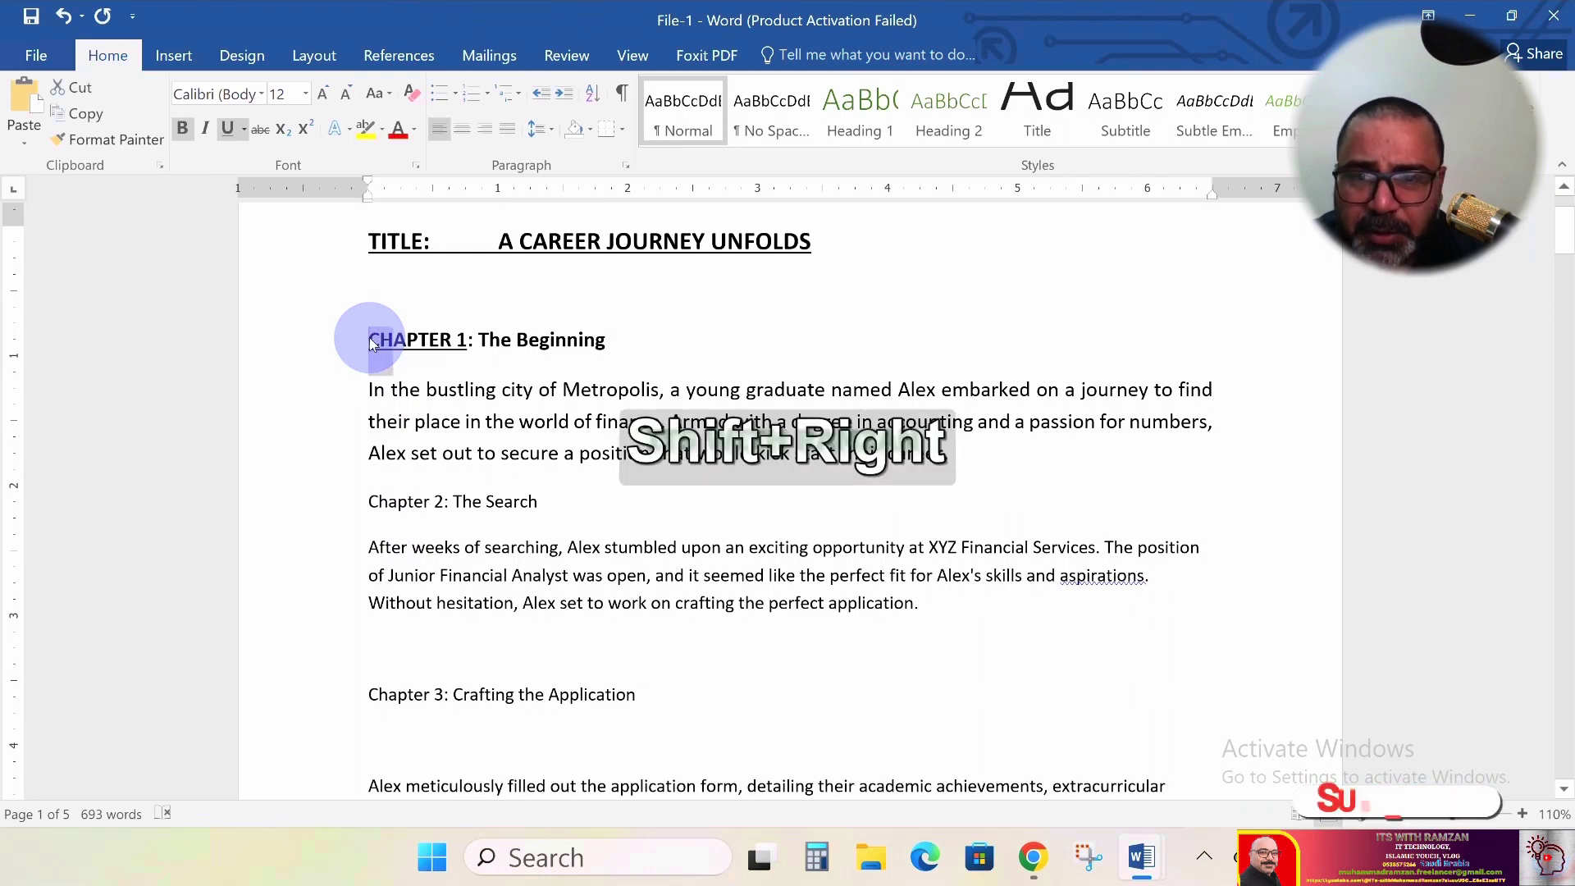
pyautogui.hotkey('shift', 'Right')
pyautogui.hotkey('shift', 'Right')
pyautogui.hotkey('shift', 'Right')
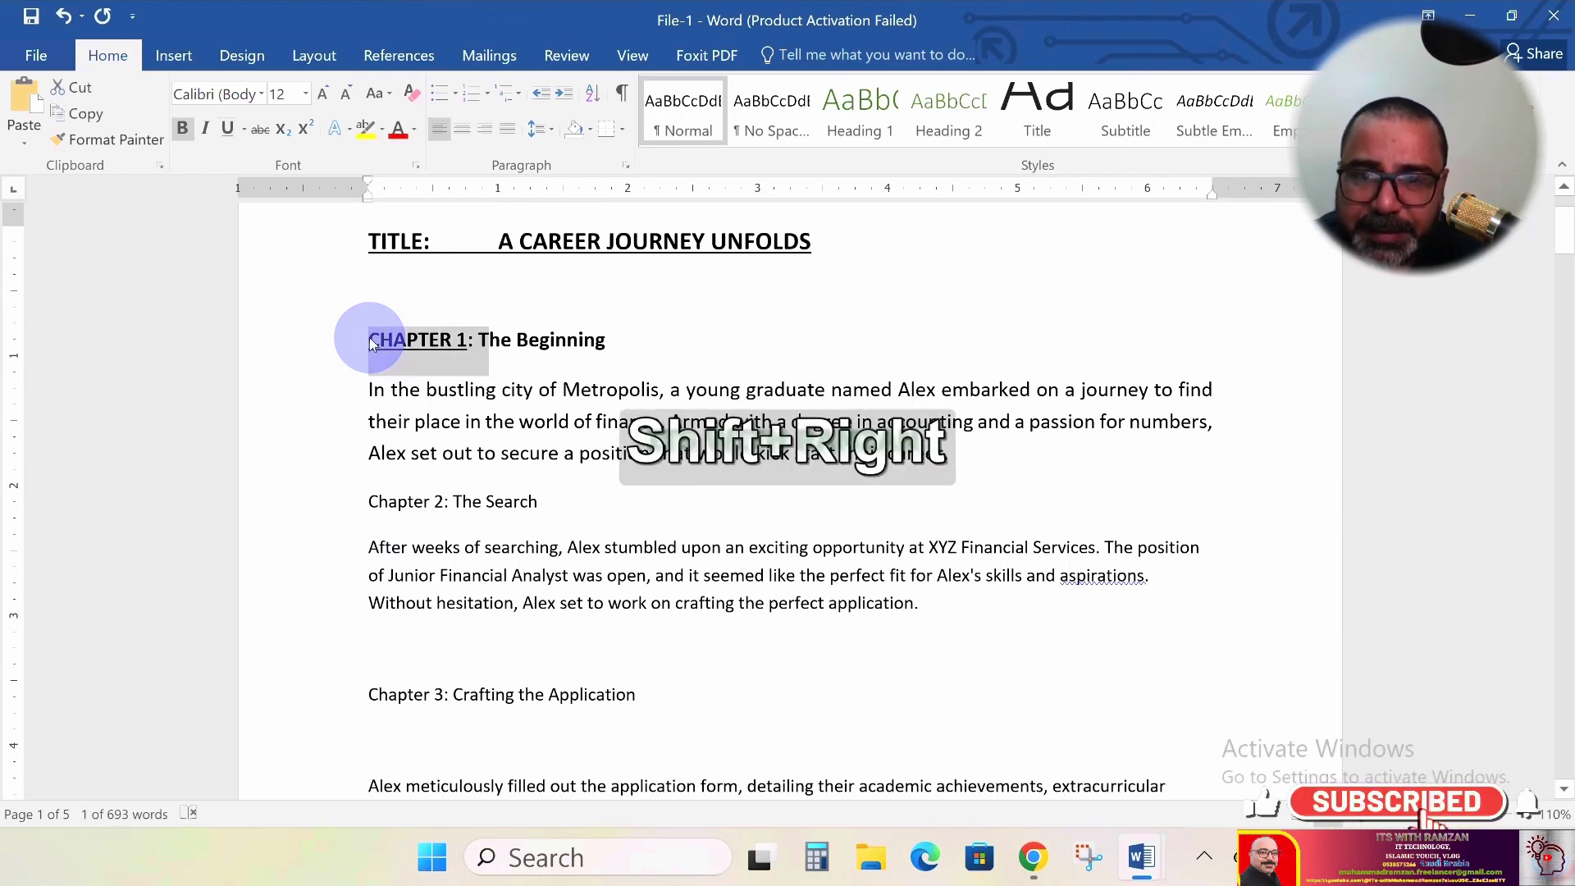
pyautogui.hotkey('shift', 'Right')
pyautogui.hotkey('shift', 'Right')
pyautogui.hotkey('shift', 'Right')
pyautogui.hotkey('shift', 'Right')
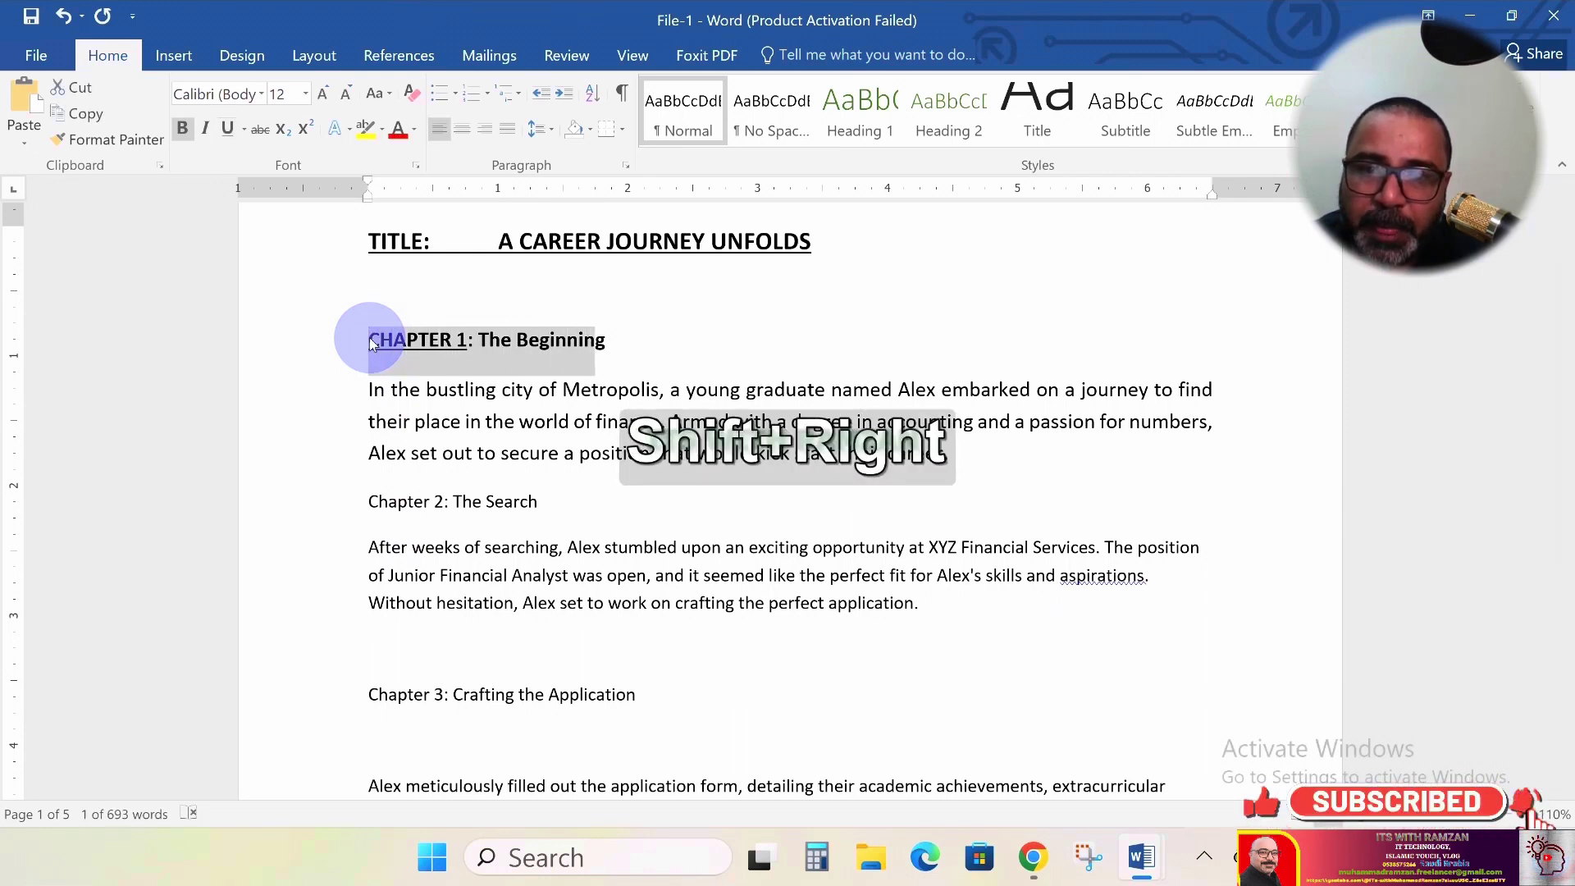
pyautogui.hotkey('shift', 'Right')
pyautogui.hotkey('shift', 'Right')
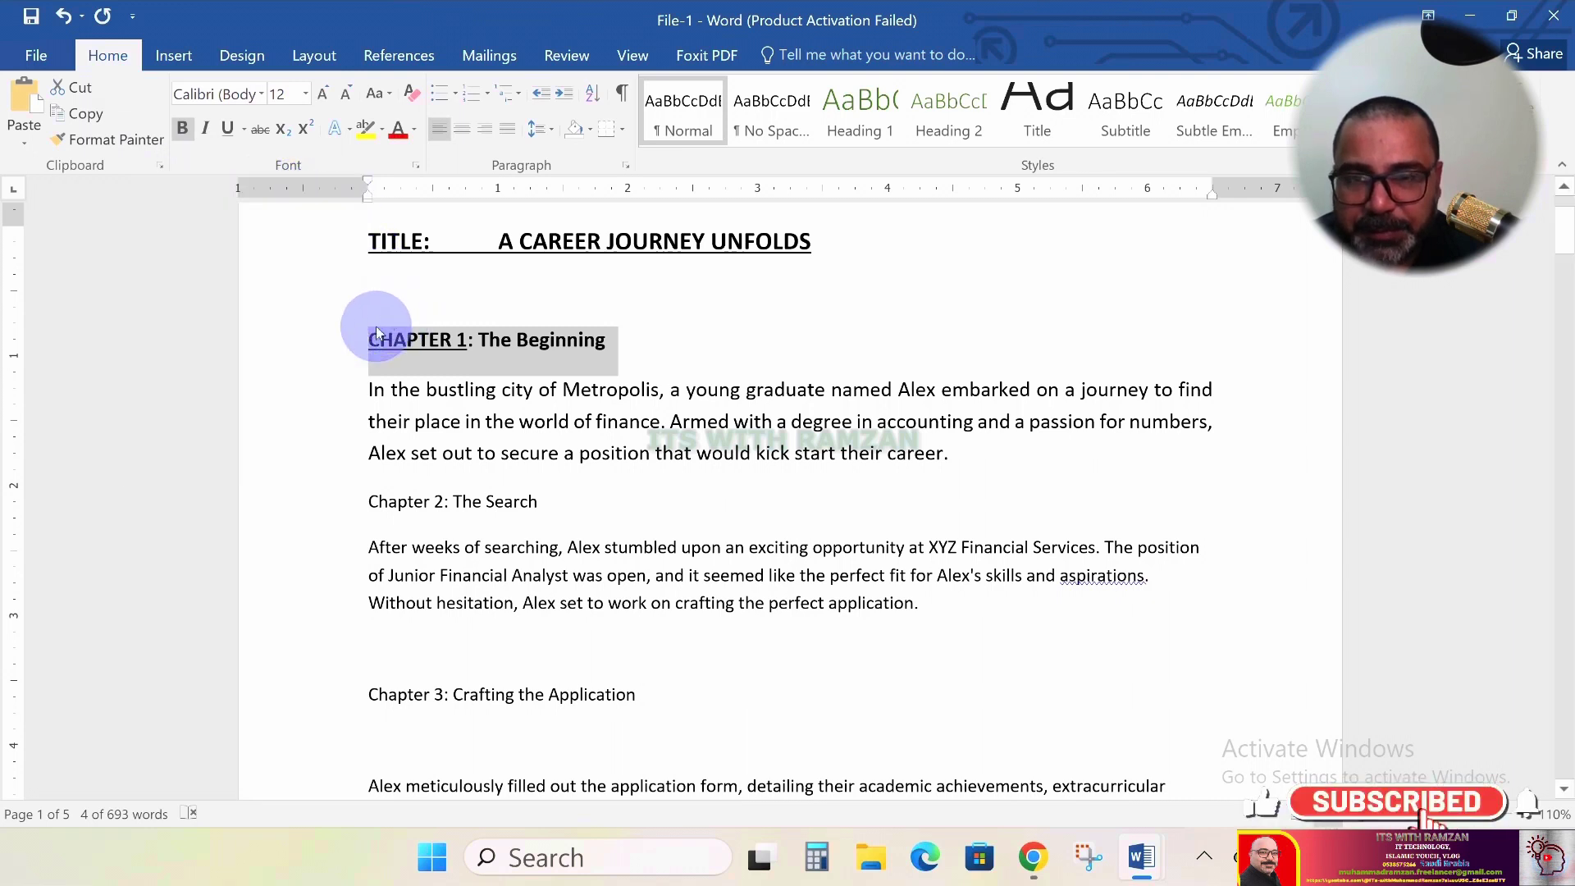
pyautogui.press('ctrl')
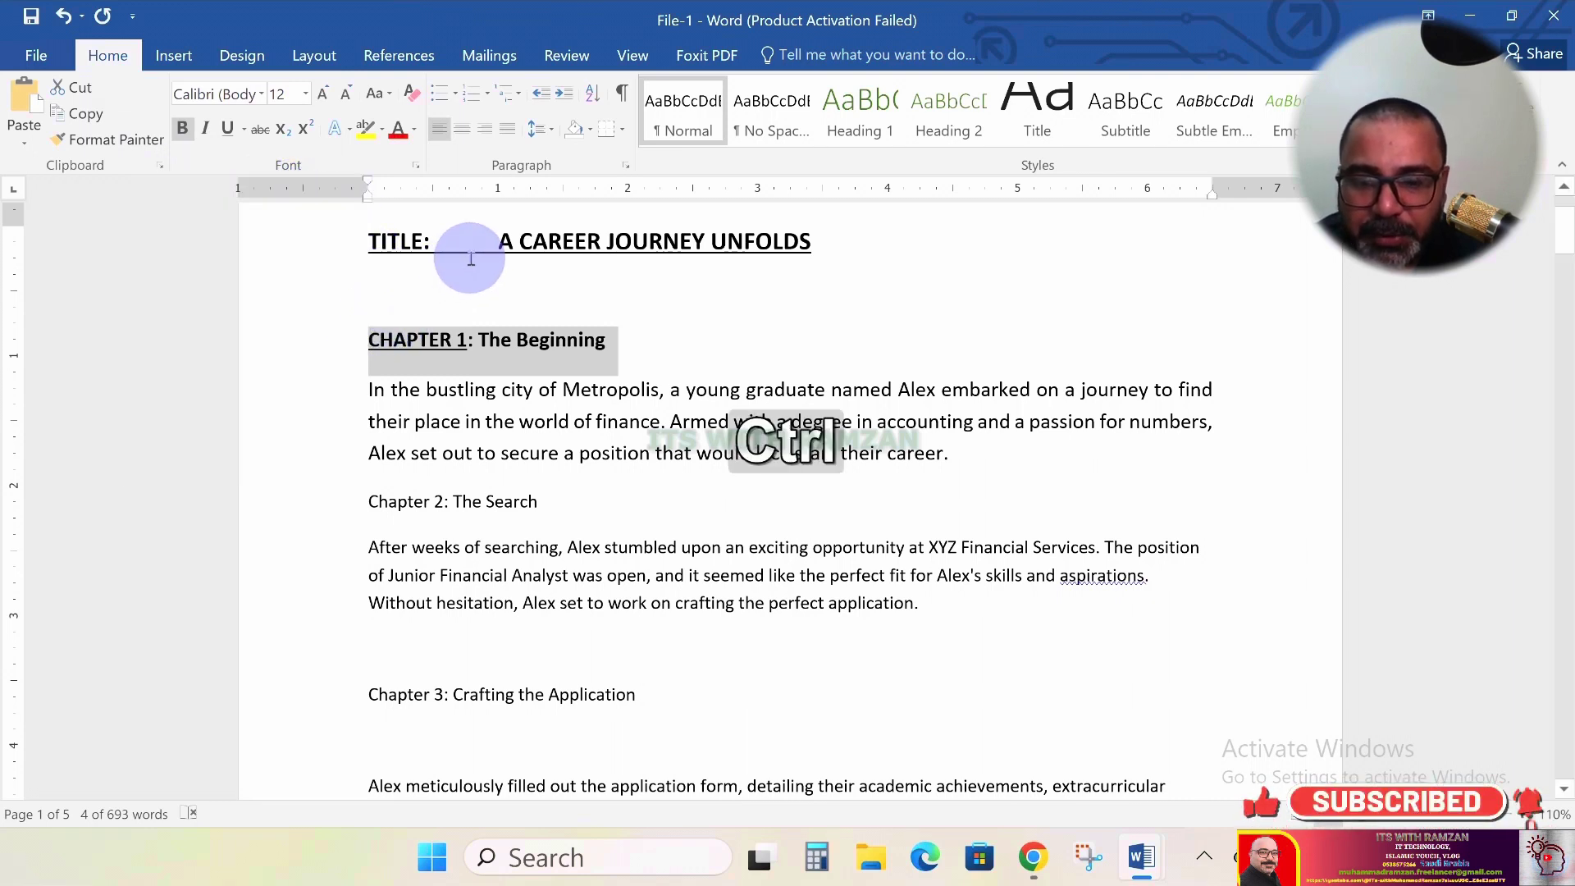
pyautogui.hotkey('ctrl', 'shift', 'c')
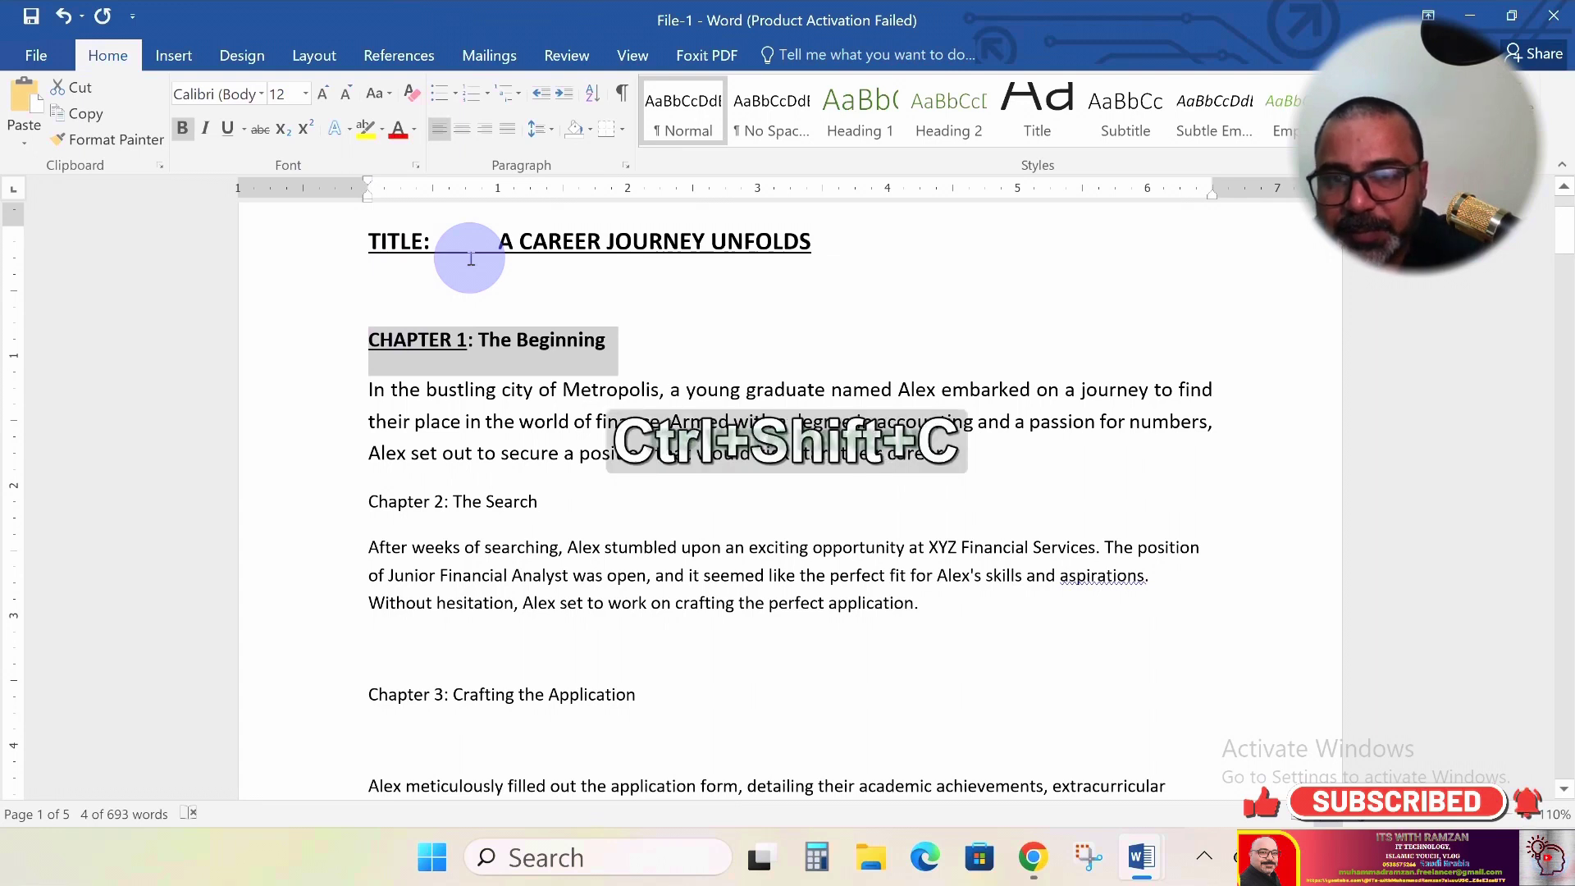
# Select the whole heading "Chapter 2: The Search" and apply the formatting copied from the Chapter 1 heading
pyautogui.click(371, 502)
pyautogui.hotkey('shift', 'Right')
pyautogui.hotkey('shift', 'Right')
pyautogui.hotkey('shift', 'Right')
pyautogui.hotkey('shift', 'Right')
pyautogui.hotkey('shift', 'Right')
pyautogui.hotkey('shift', 'Right')
pyautogui.hotkey('shift', 'Right')
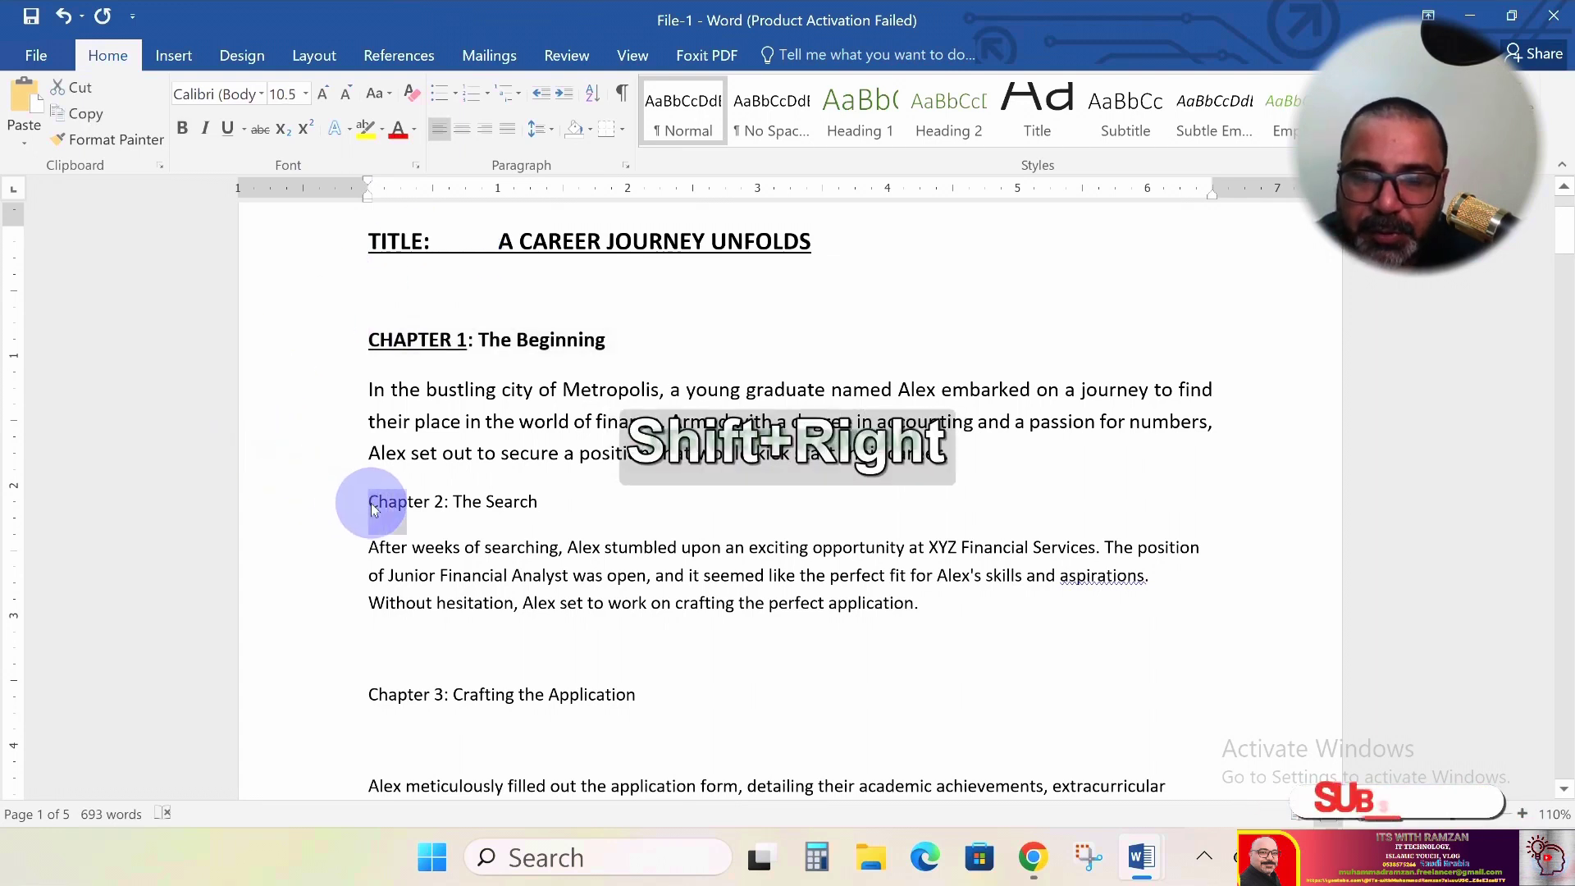
pyautogui.hotkey('shift', 'Right')
pyautogui.hotkey('shift', 'Right')
pyautogui.hotkey('shift', 'Right')
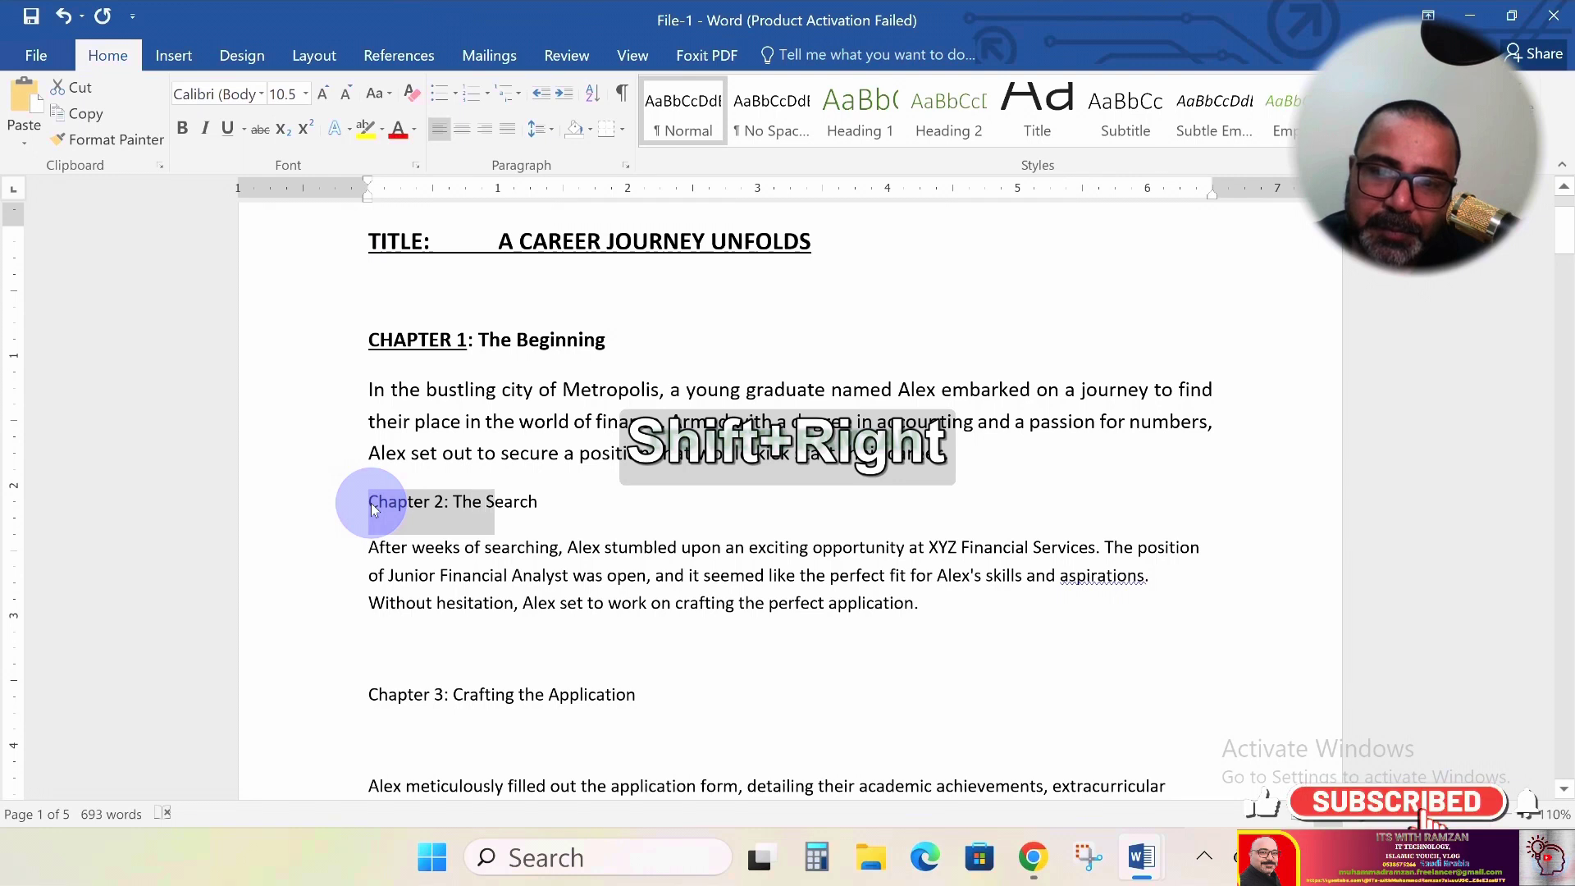
pyautogui.hotkey('shift', 'Right')
pyautogui.hotkey('shift', 'Right')
pyautogui.hotkey('shift', 'Right')
pyautogui.hotkey('shift', 'Right')
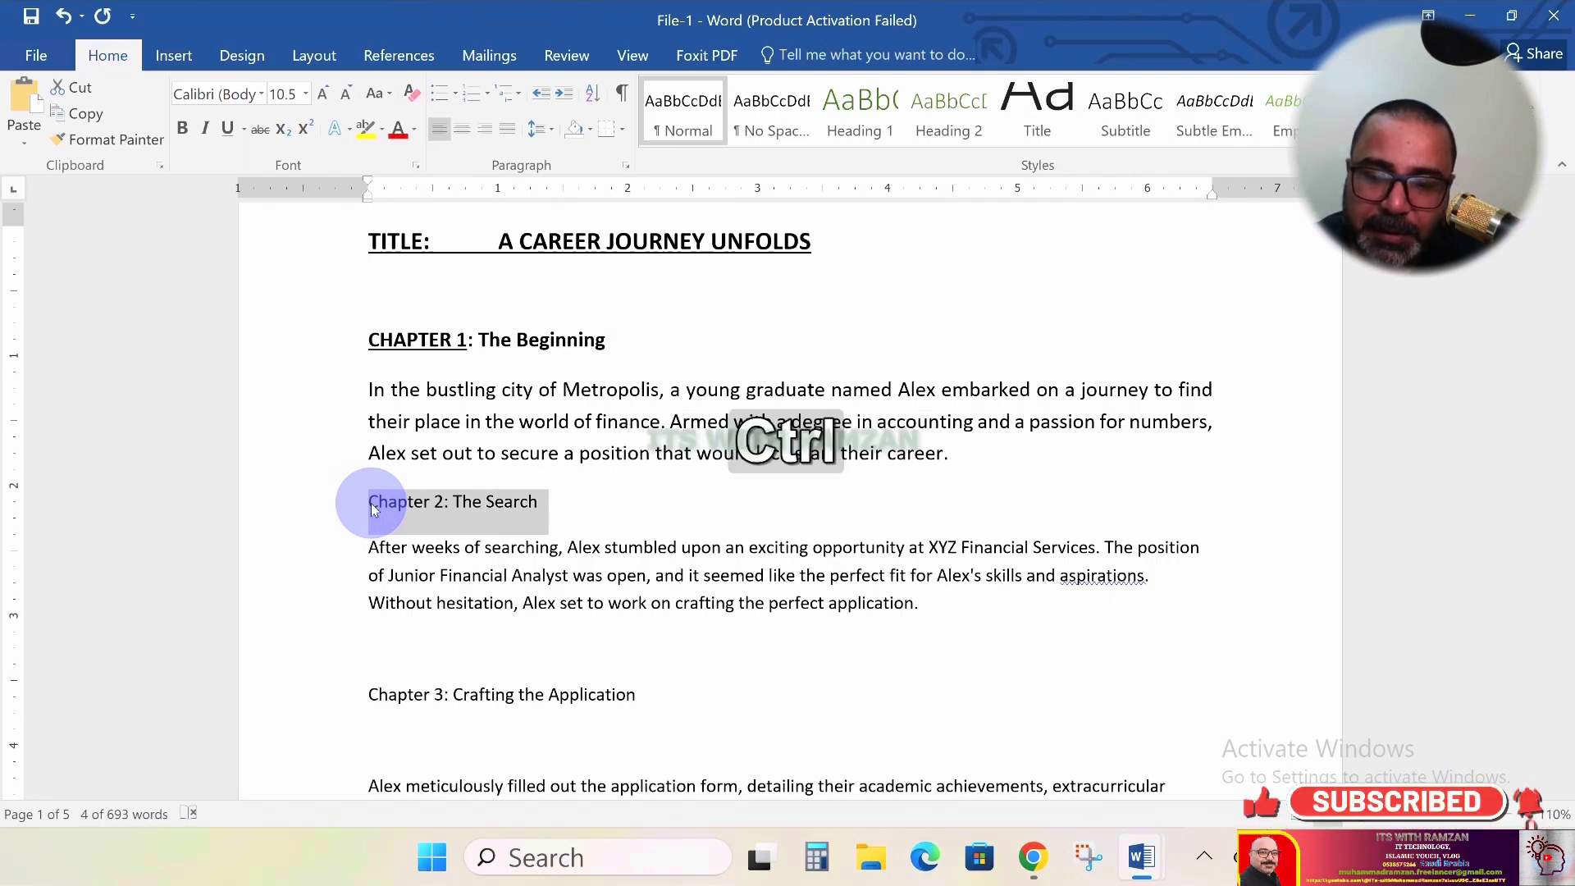
pyautogui.hotkey('ctrl', 'shift', 'v')
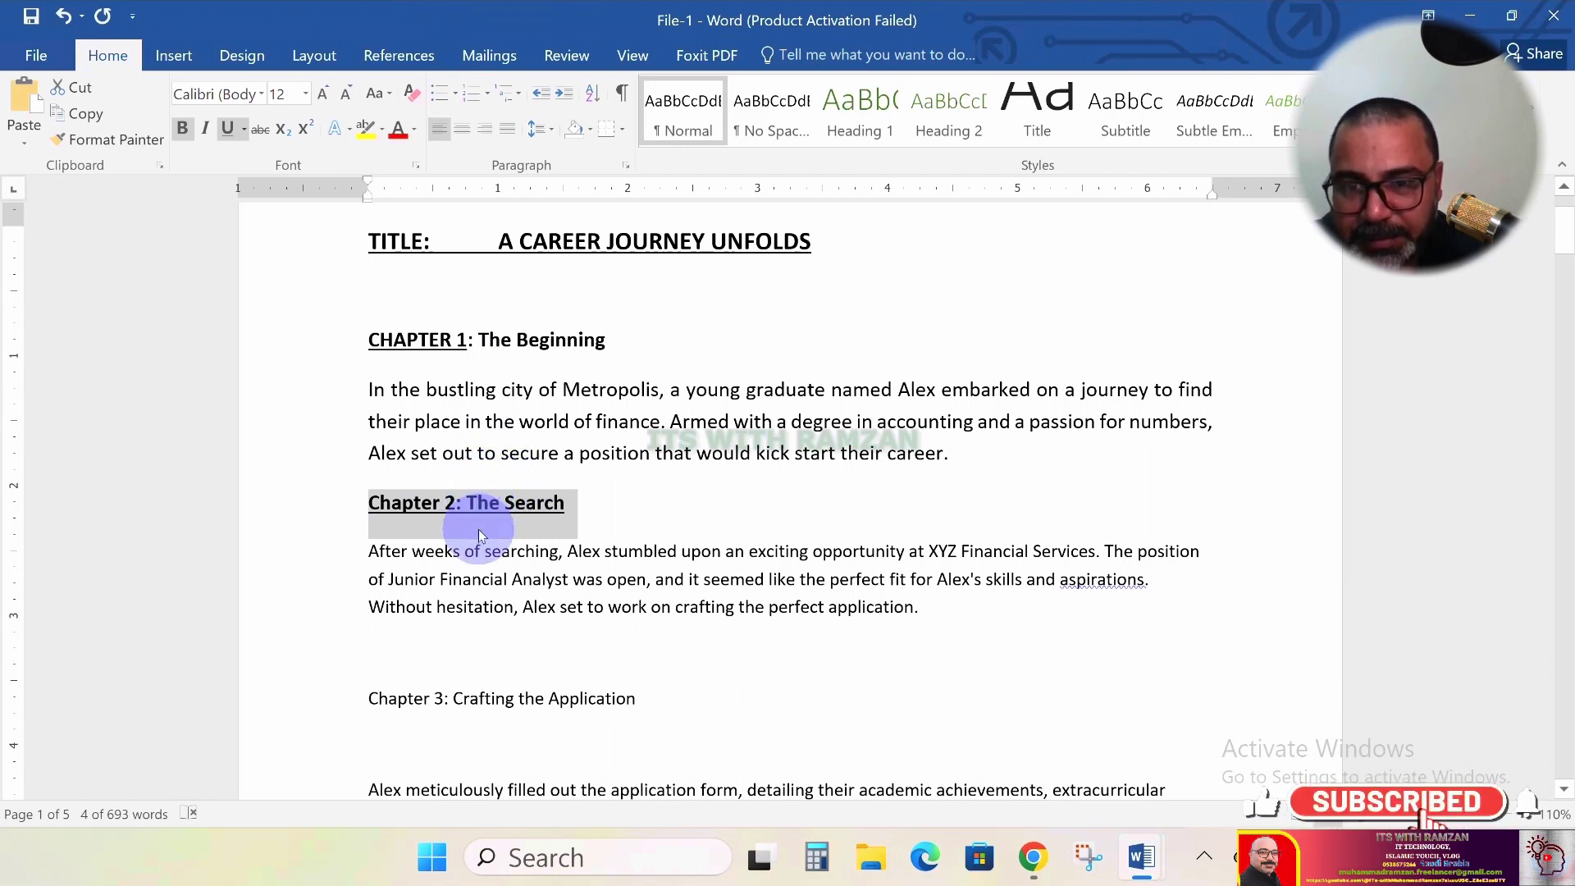
pyautogui.click(478, 503)
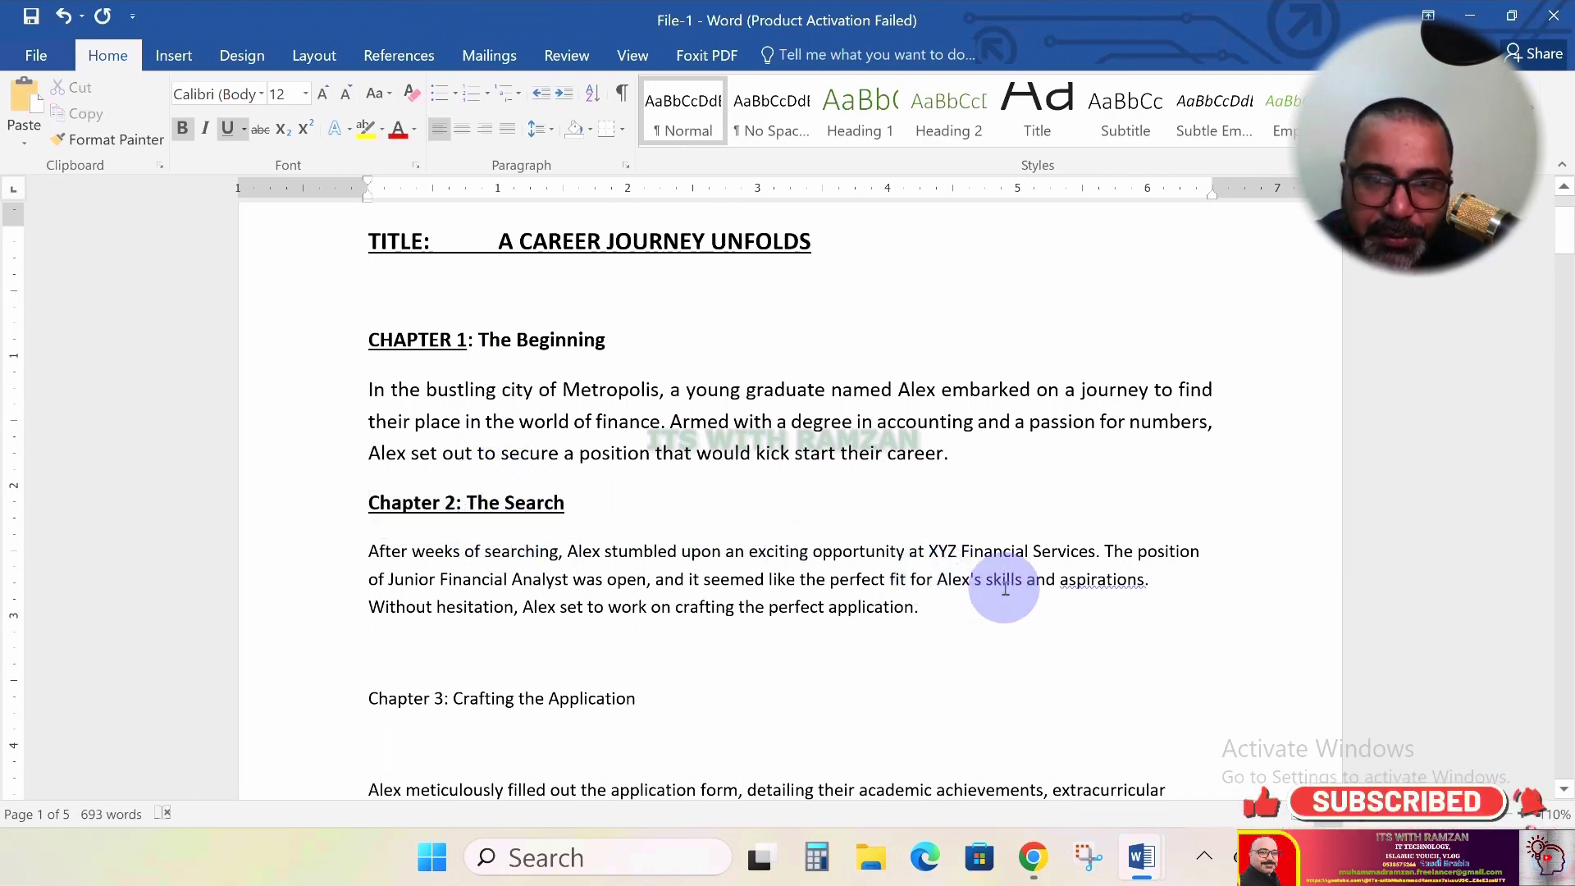
# Select the paragraph under the Chapter 2 heading, set its font size to 12 and justify it
pyautogui.click(369, 552)
pyautogui.hotkey('shift', 'Down')
pyautogui.hotkey('shift', 'Down')
pyautogui.hotkey('shift', 'Down')
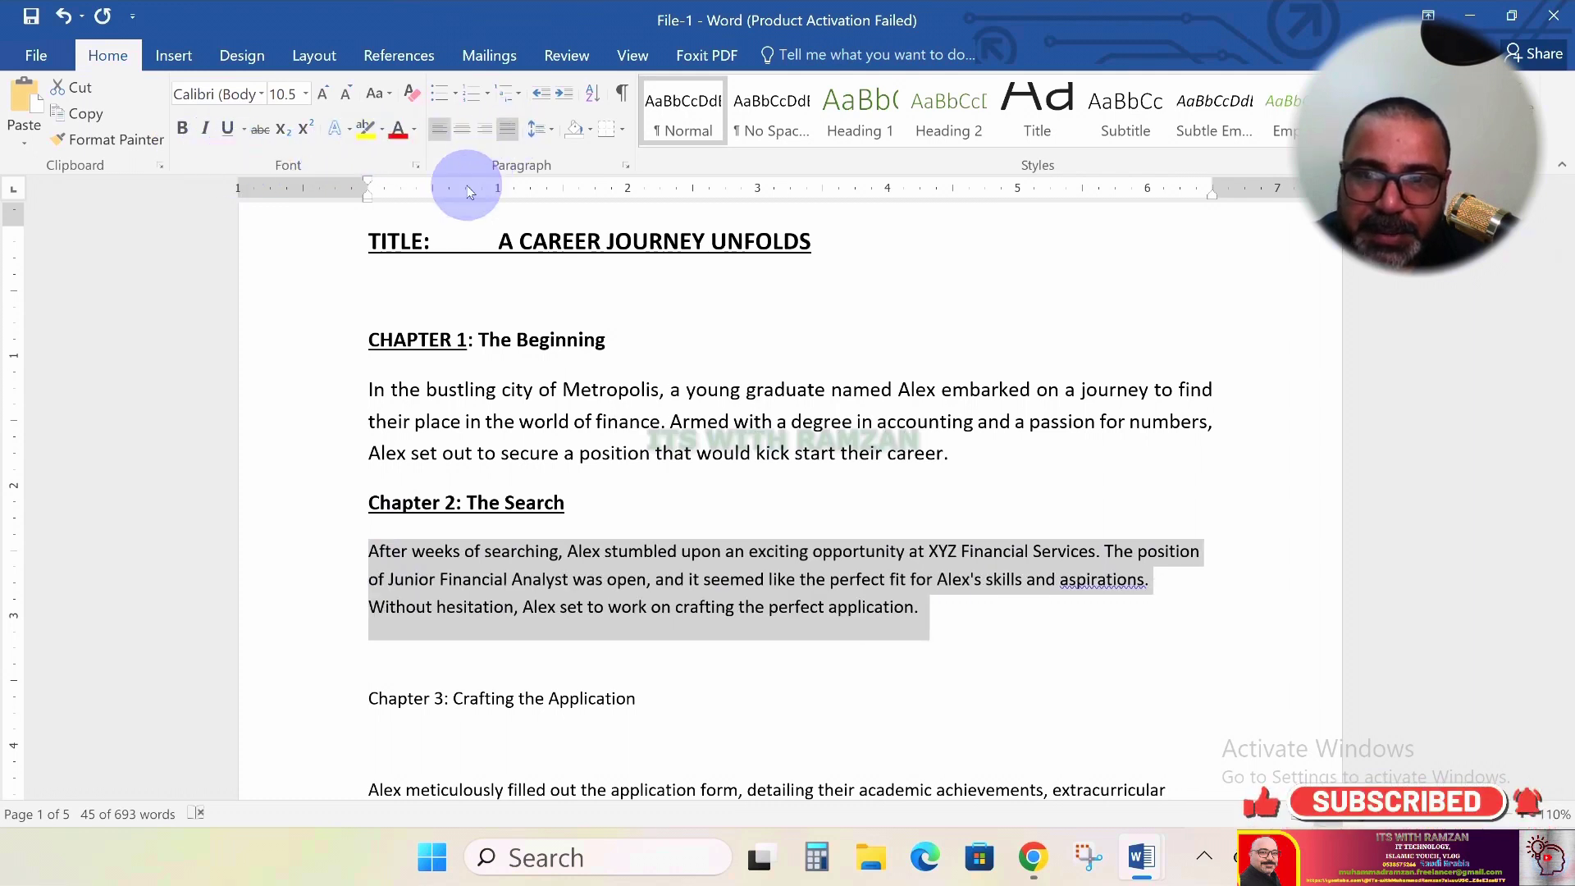
pyautogui.click(297, 96)
pyautogui.write('12')
pyautogui.press('Return')
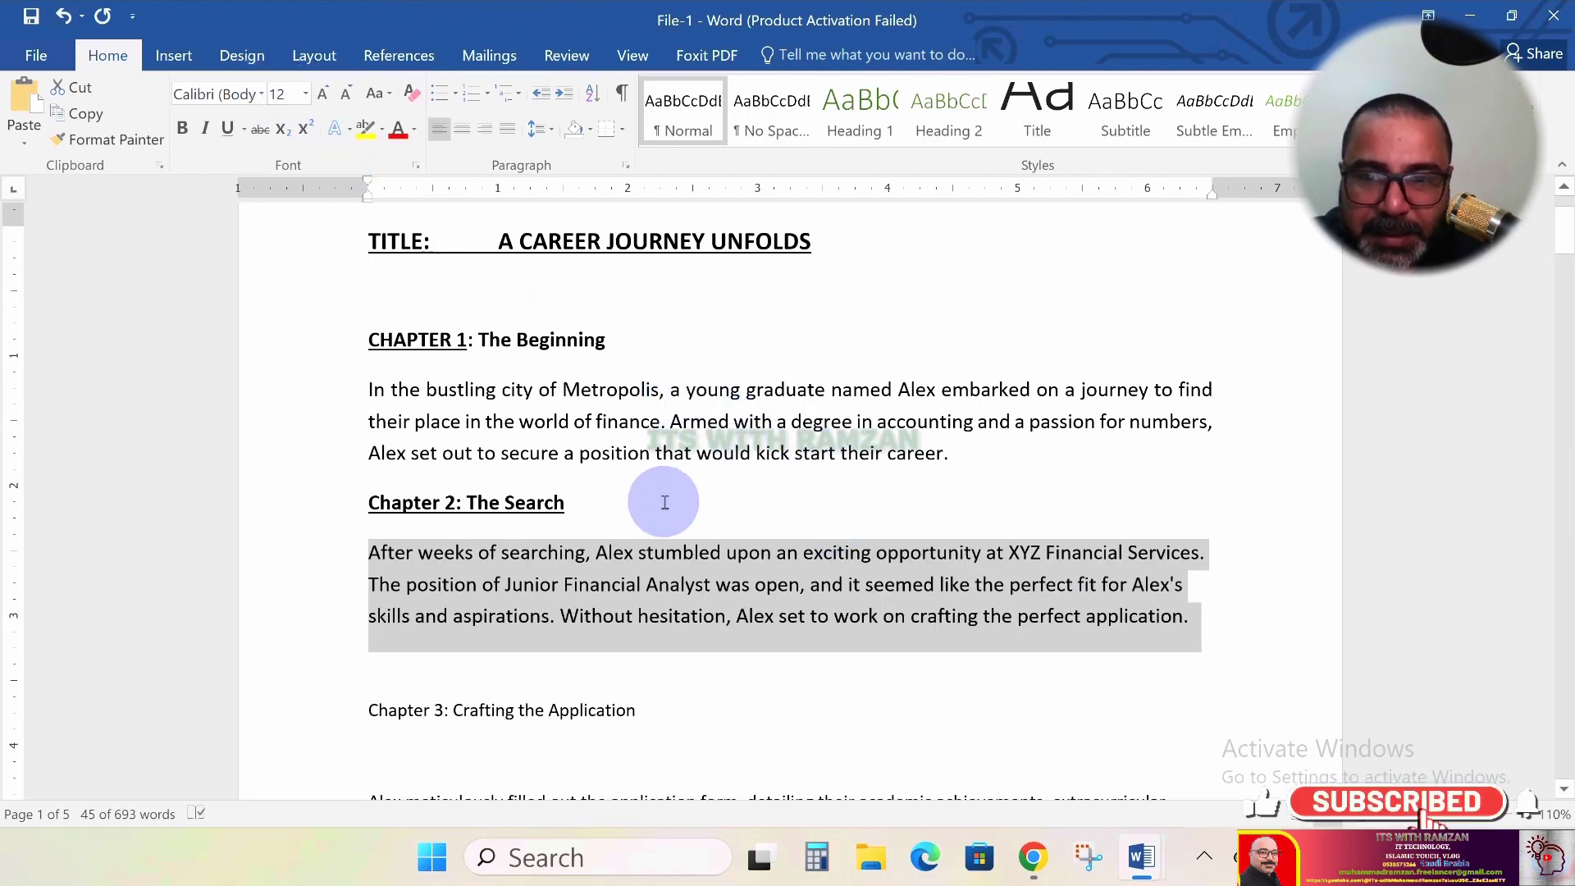
pyautogui.click(506, 131)
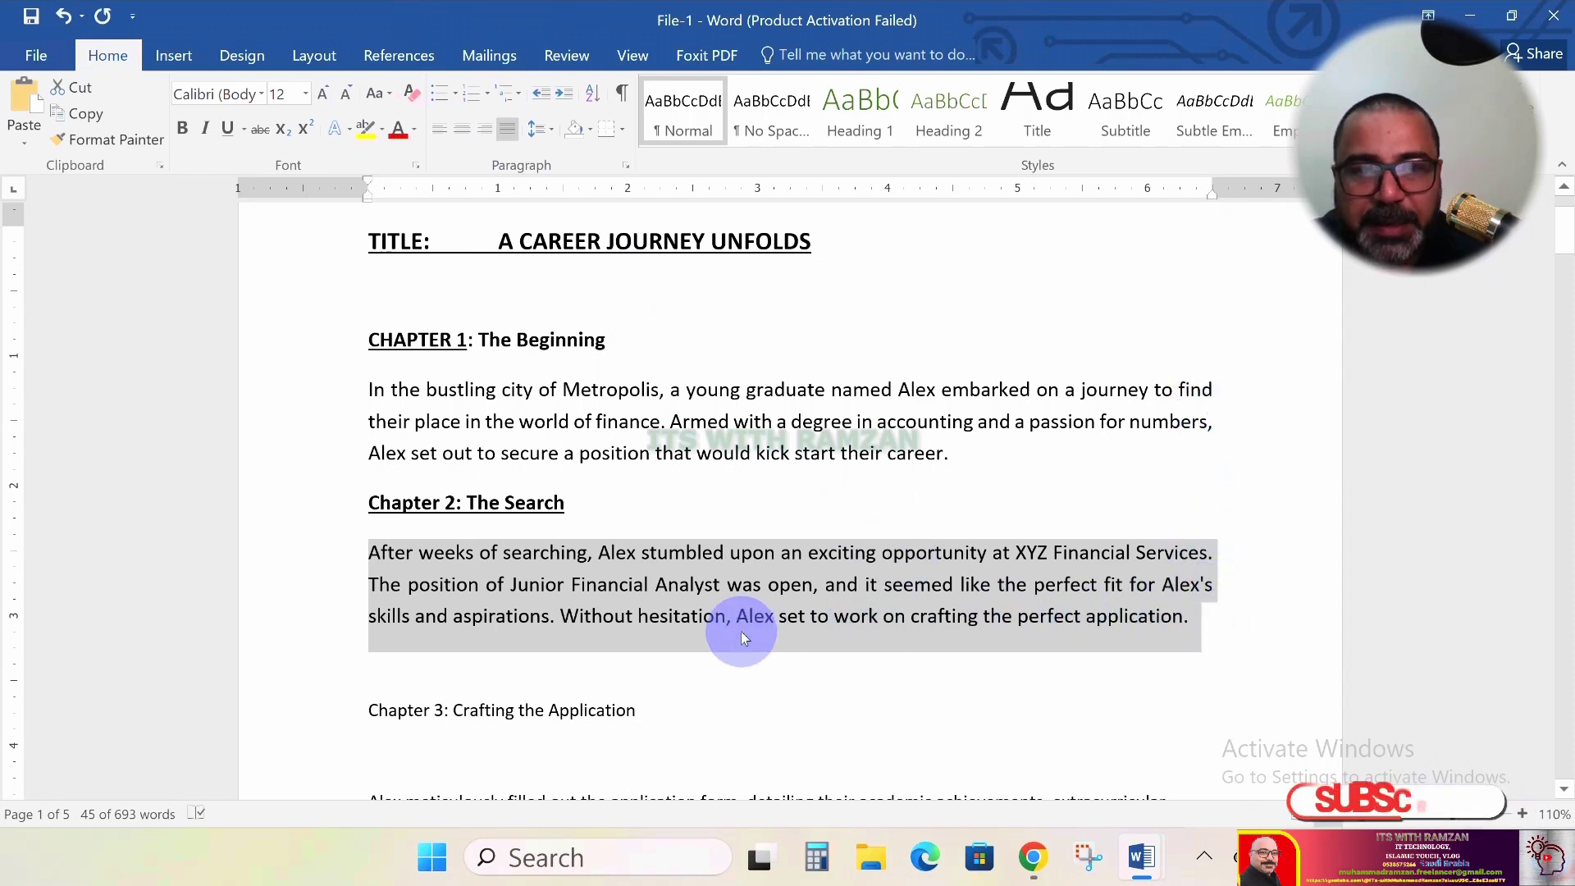
# Delete the empty lines directly above and below the Chapter 3 heading
pyautogui.scroll(-3, 741, 633)
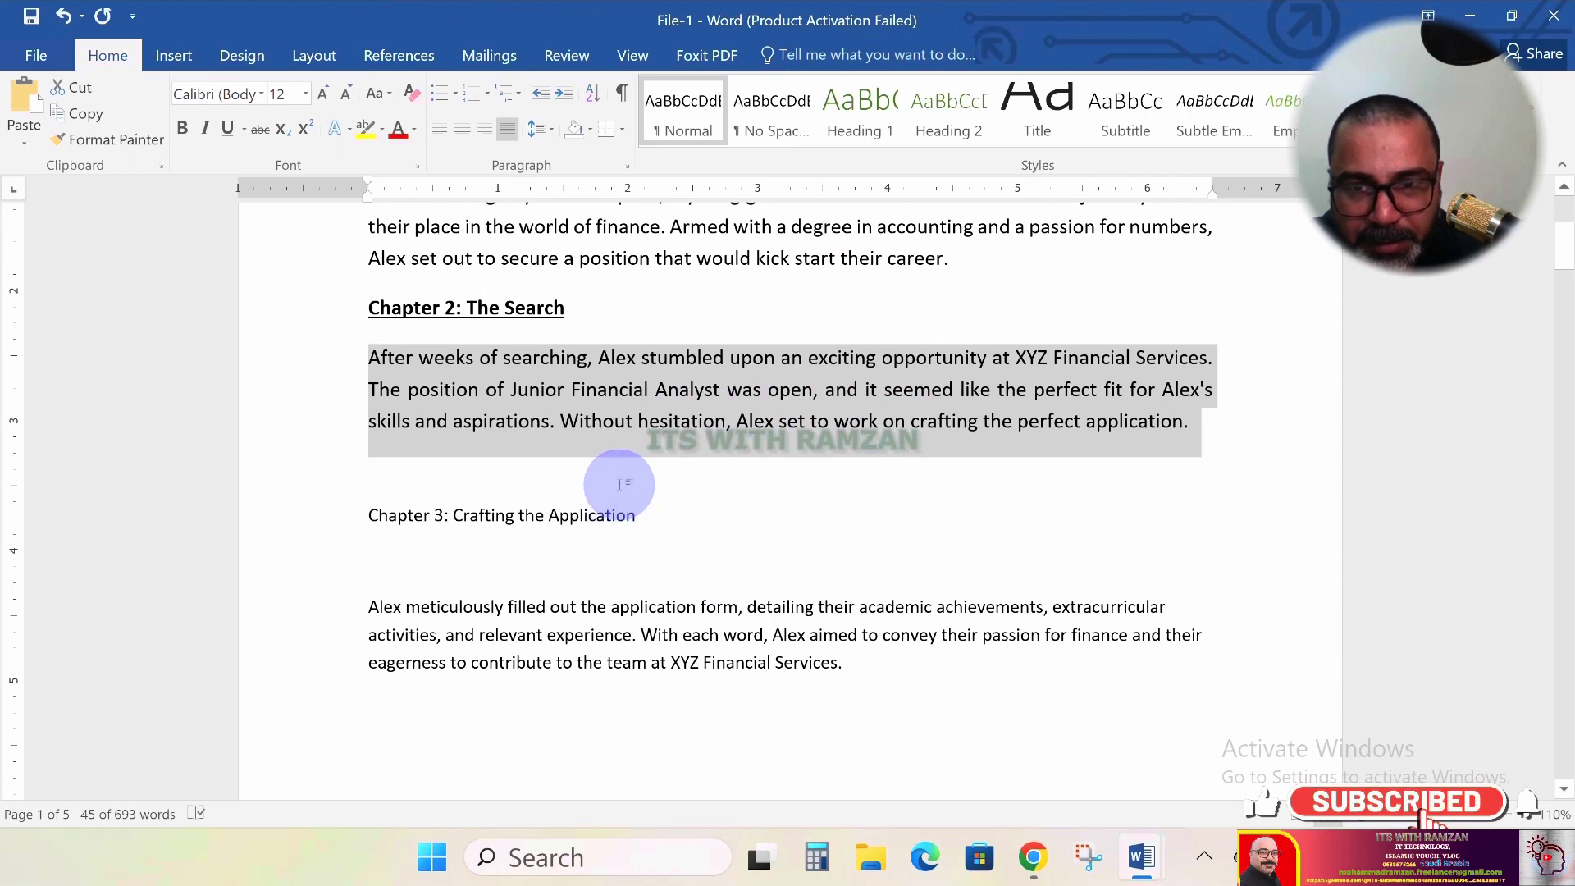
pyautogui.click(620, 484)
pyautogui.scroll(1, 854, 469)
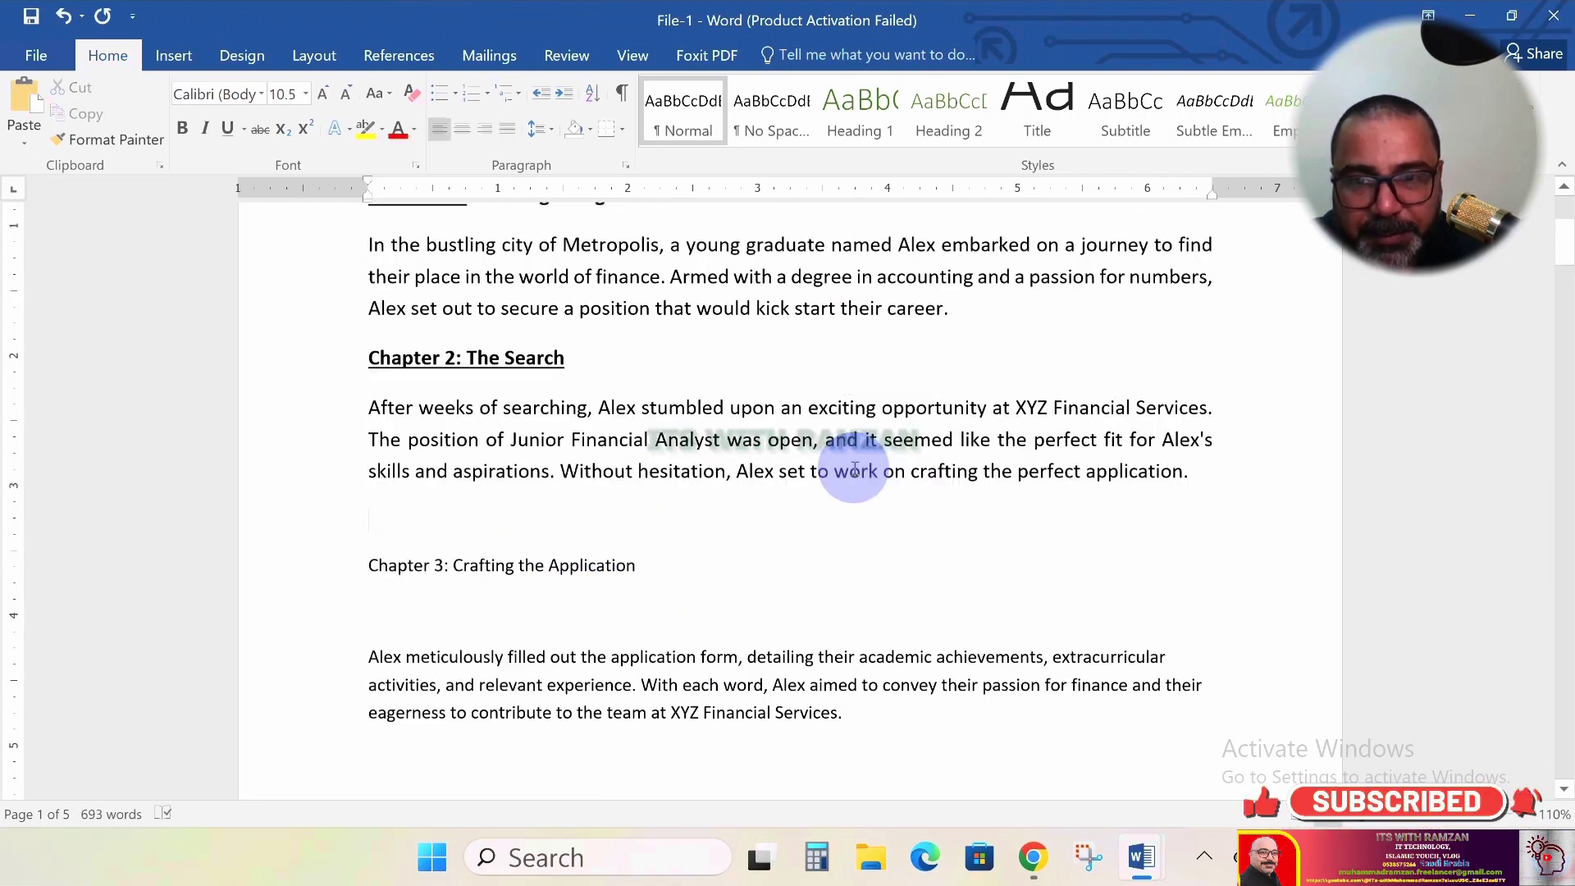
pyautogui.press('Delete')
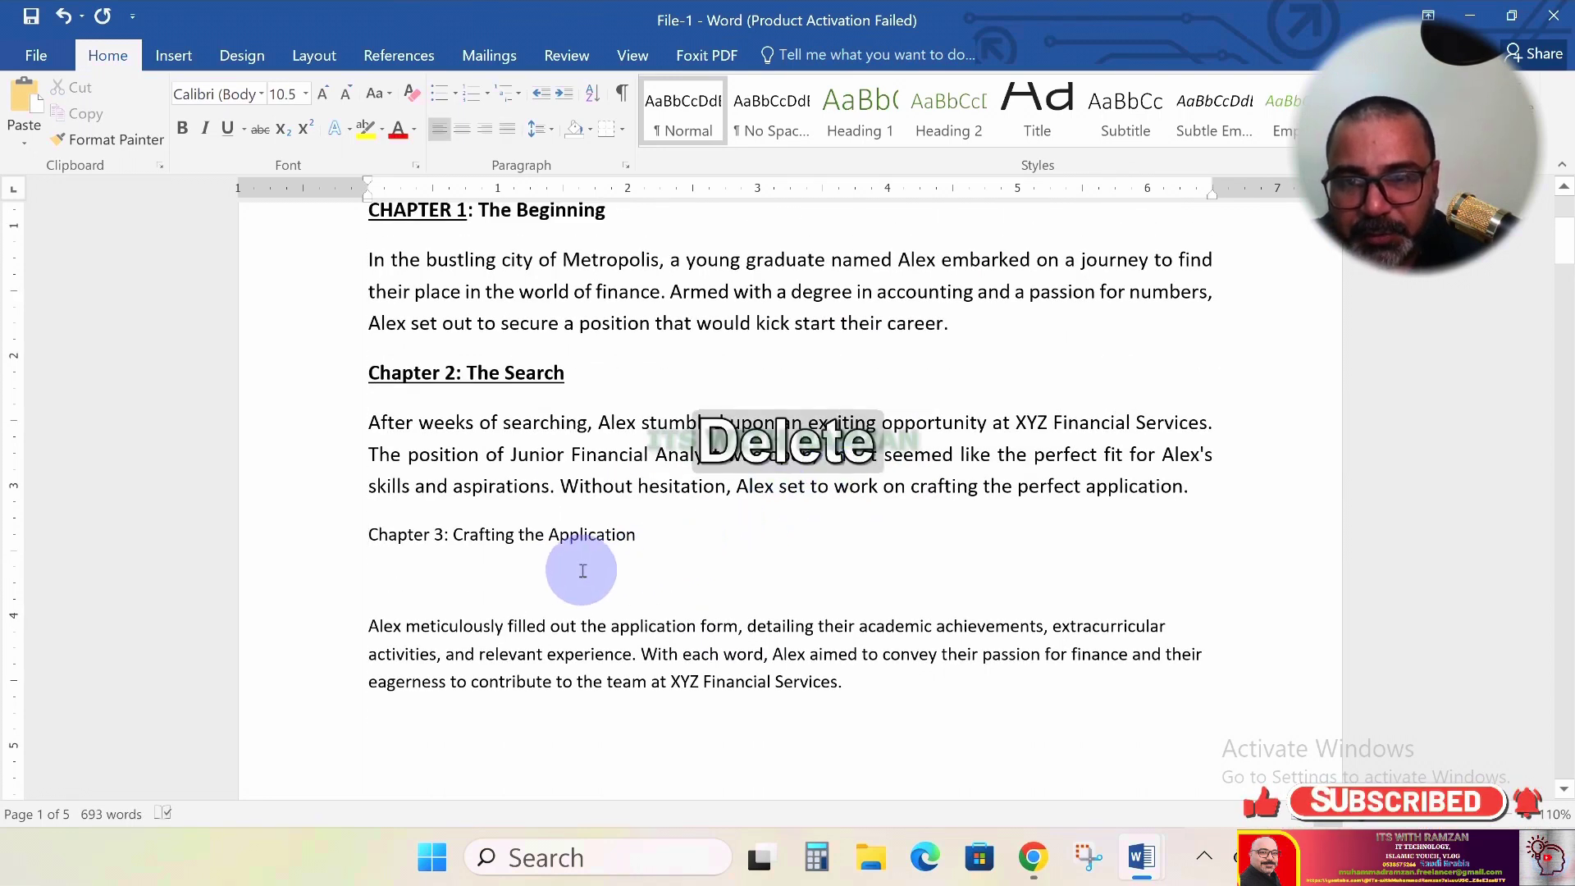
pyautogui.click(414, 569)
pyautogui.press('Delete')
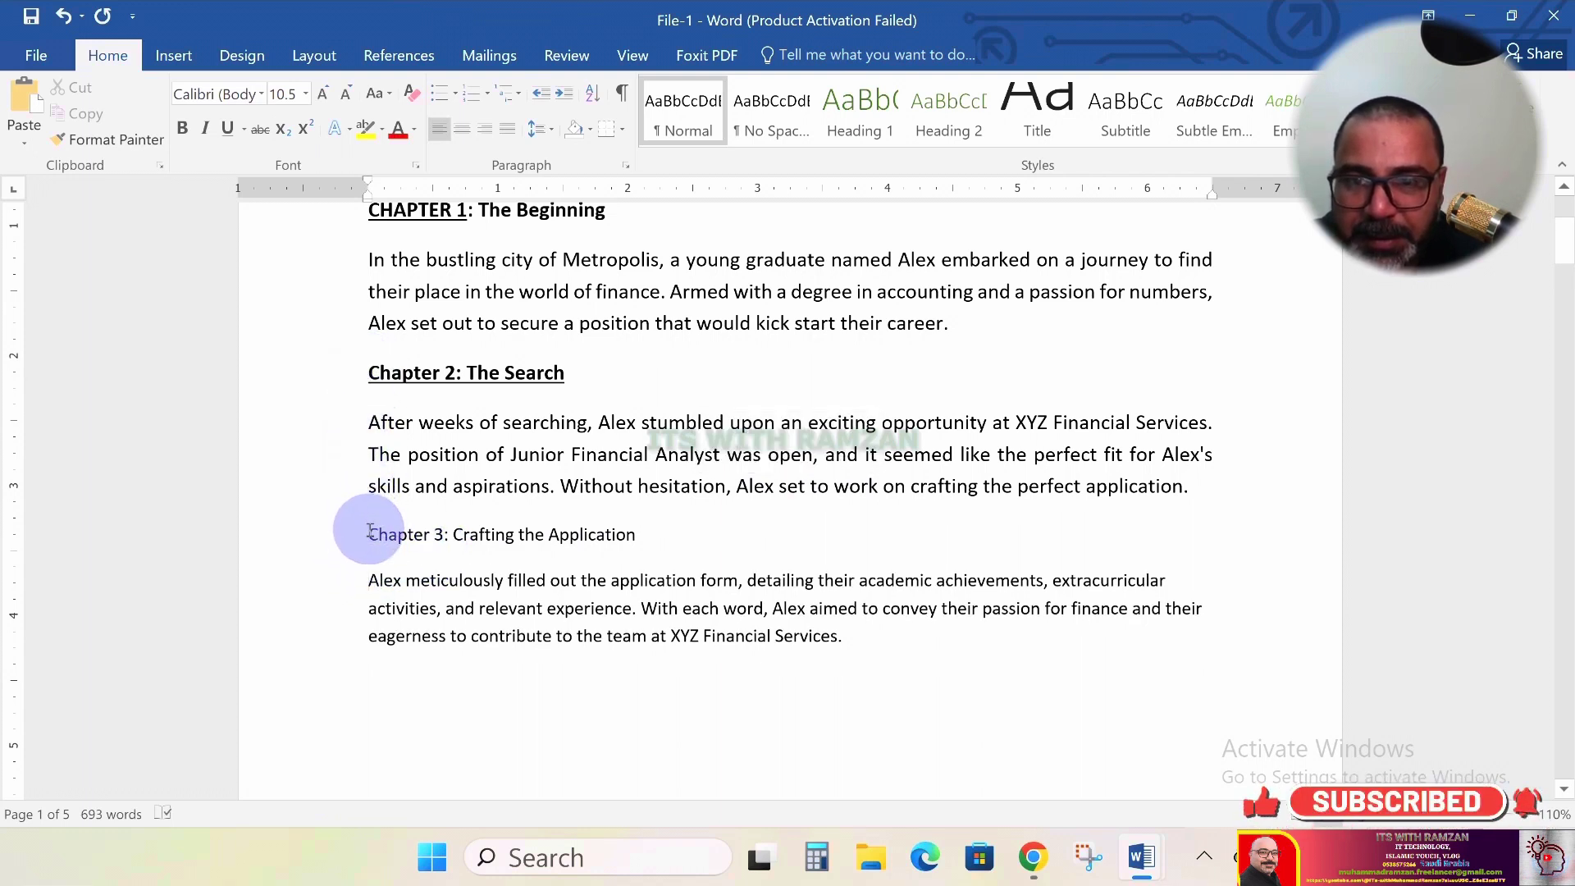
# Apply the copied heading formatting to the whole heading "Chapter 3: Crafting the Application"
pyautogui.hotkey('shift', 'Right')
pyautogui.hotkey('shift', 'Right')
pyautogui.hotkey('shift', 'Right')
pyautogui.hotkey('shift', 'Right')
pyautogui.hotkey('shift', 'Right')
pyautogui.hotkey('shift', 'Right')
pyautogui.hotkey('shift', 'Right')
pyautogui.hotkey('shift', 'Right')
pyautogui.hotkey('shift', 'Right')
pyautogui.hotkey('shift', 'Right')
pyautogui.hotkey('shift', 'Right')
pyautogui.hotkey('shift', 'Right')
pyautogui.hotkey('shift', 'Right')
pyautogui.hotkey('shift', 'Right')
pyautogui.hotkey('shift', 'Right')
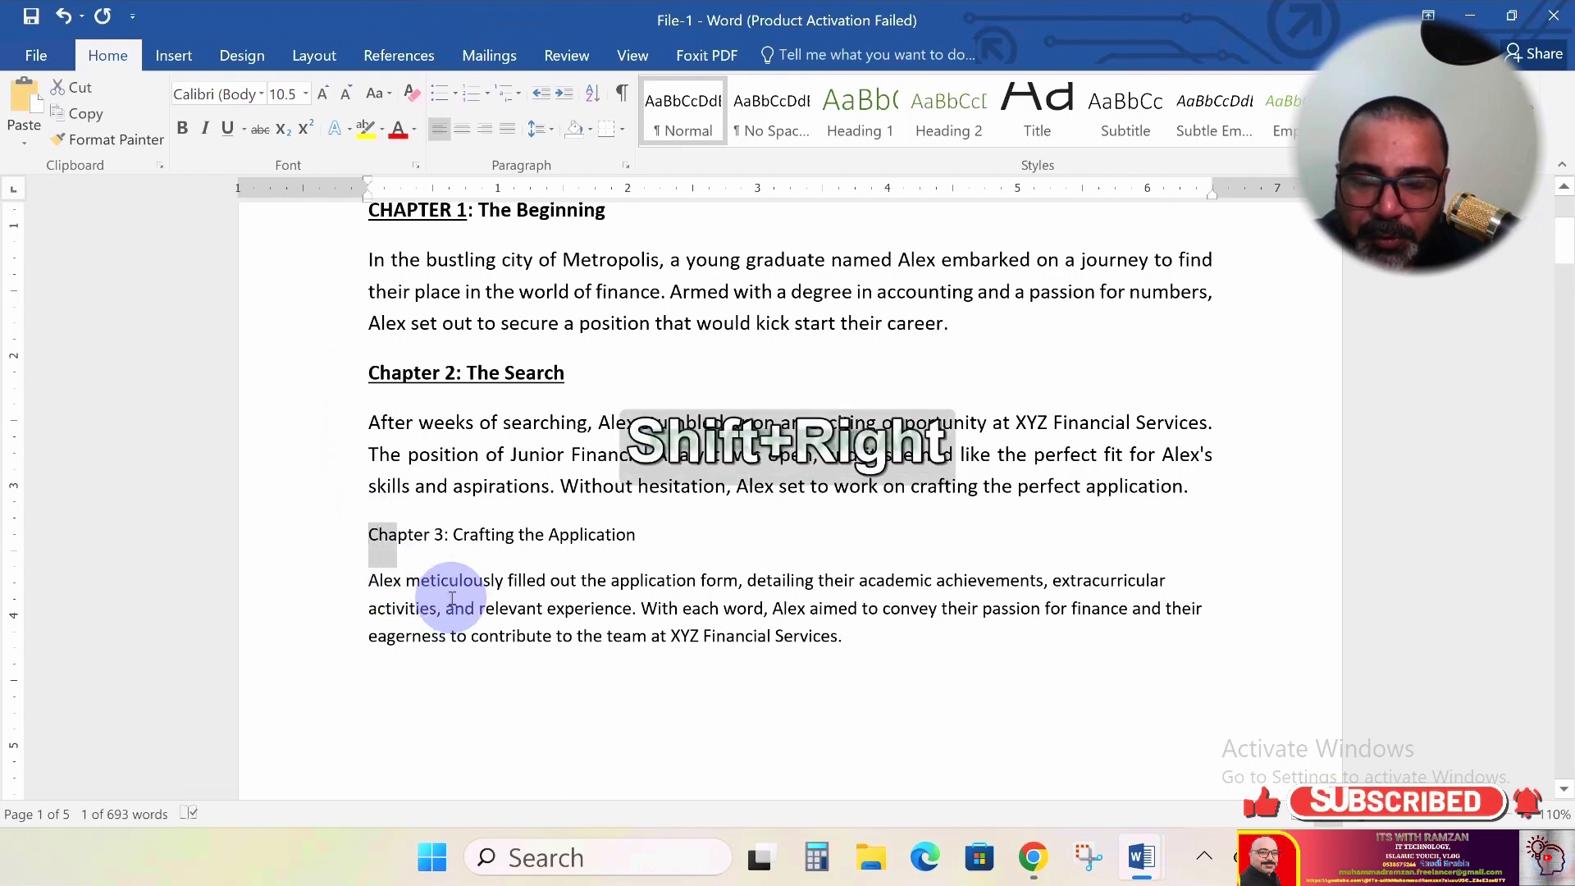
pyautogui.hotkey('shift', 'Right')
pyautogui.hotkey('shift', 'Right')
pyautogui.hotkey('shift', 'Right')
pyautogui.hotkey('shift', 'Right')
pyautogui.hotkey('shift', 'Right')
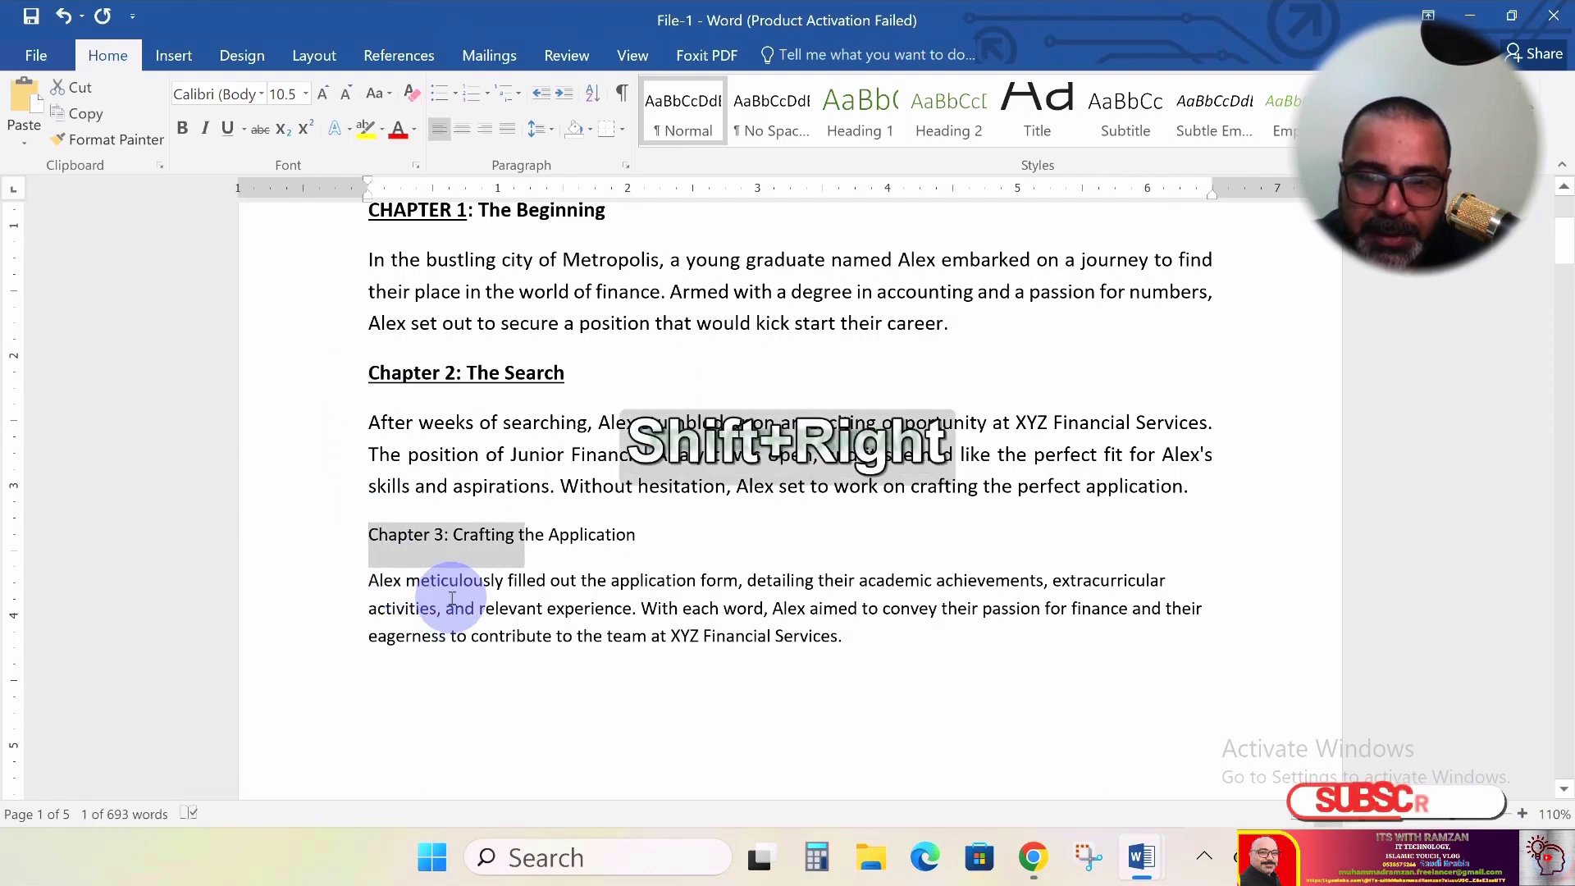
pyautogui.hotkey('shift', 'Right')
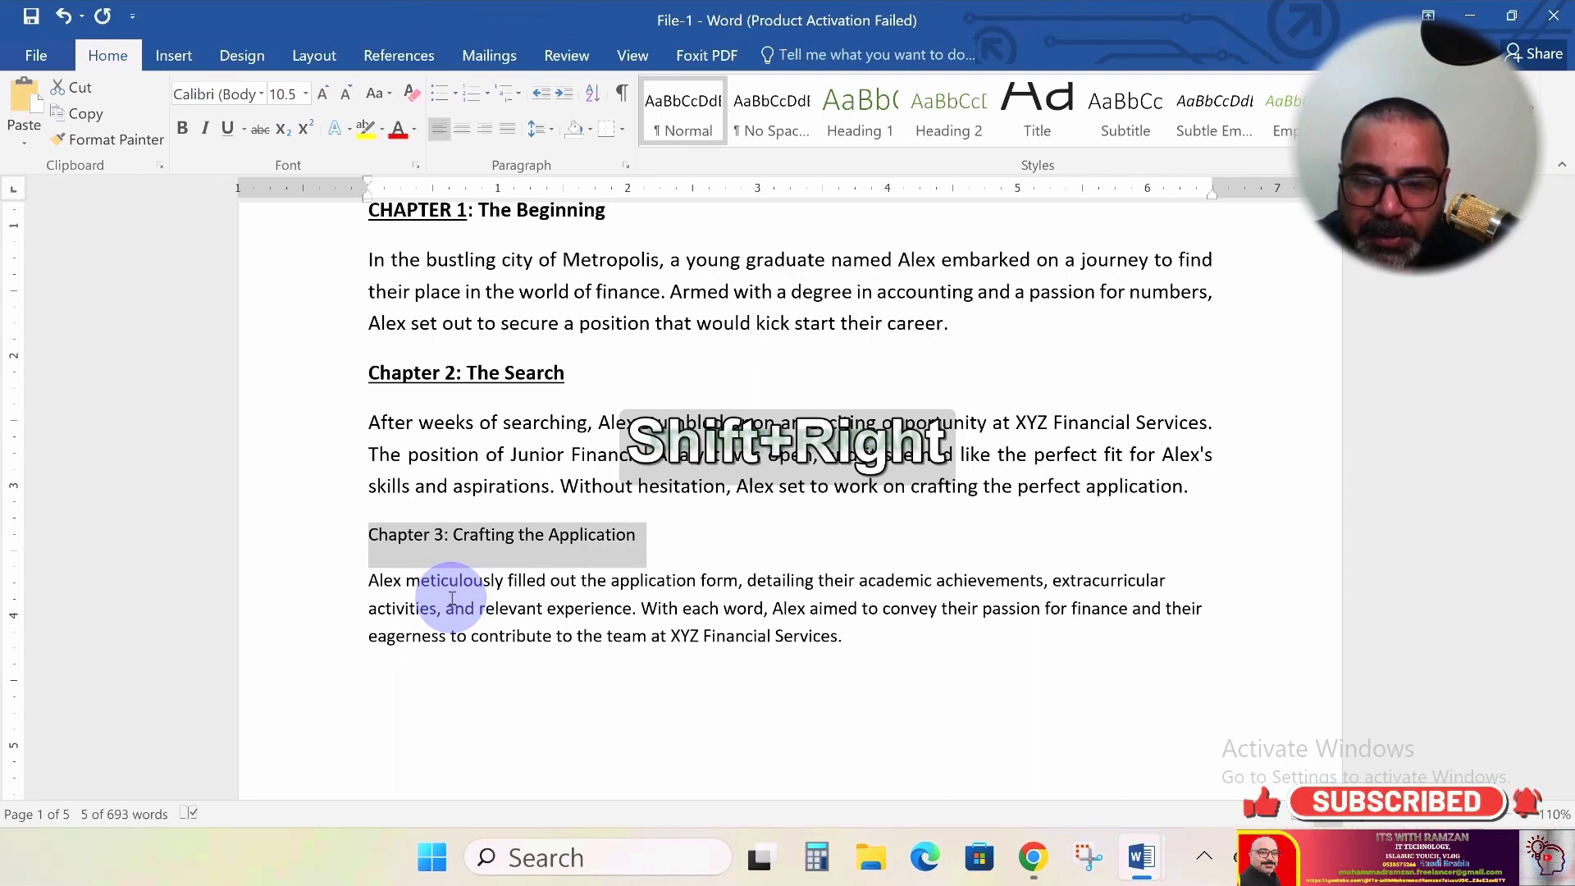
pyautogui.hotkey('ctrl', 'shift', 'v')
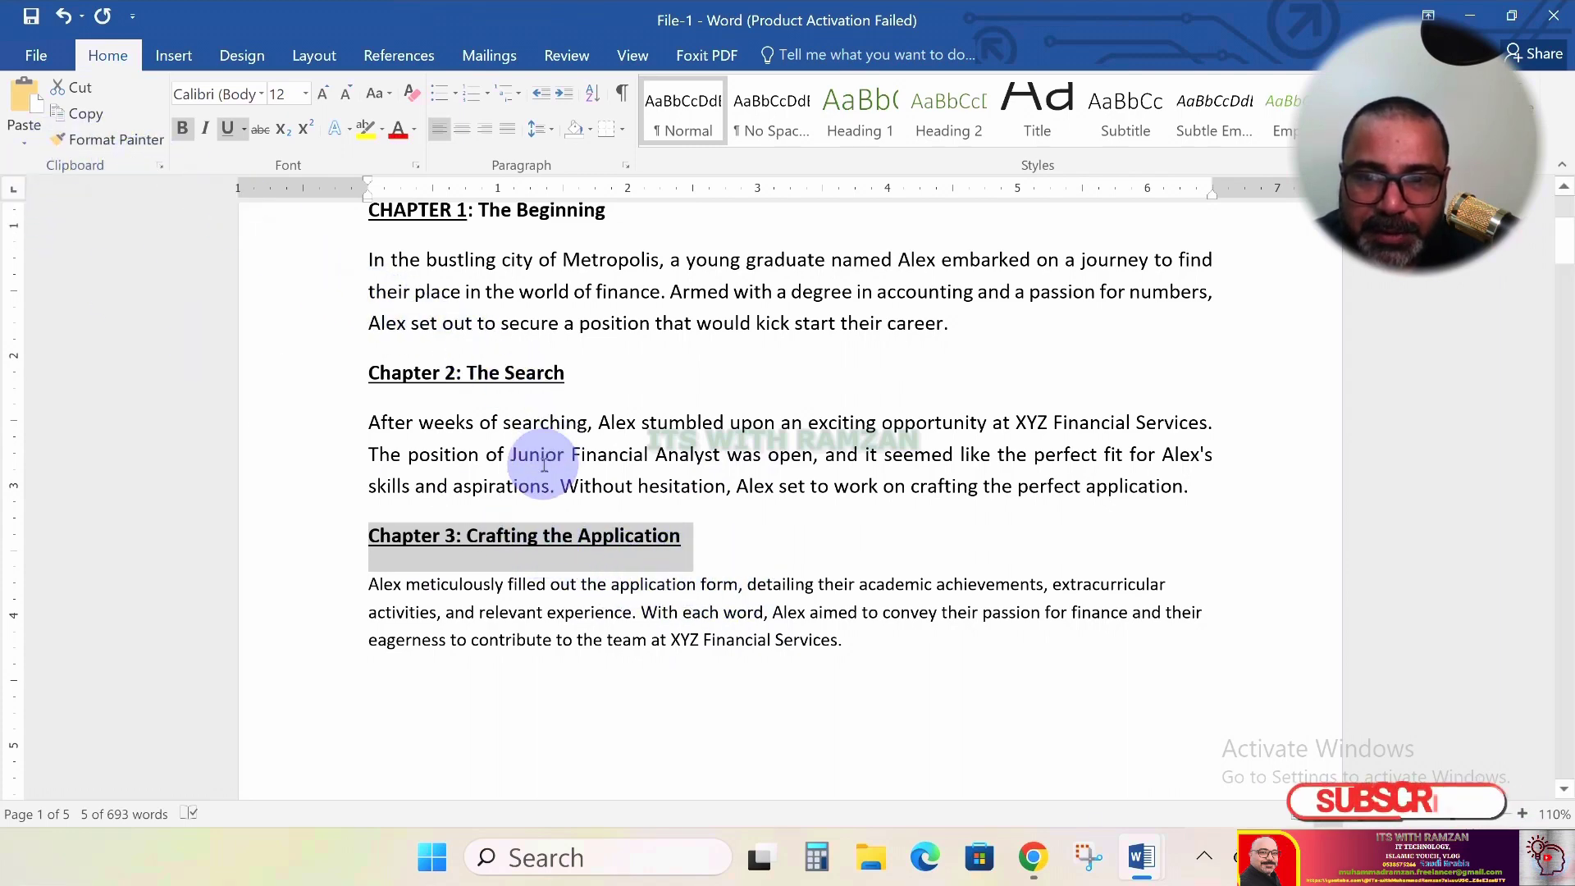
# Review the formatted chapter headings and paragraphs and the blank space before the Application Form section
pyautogui.scroll(-5, 541, 459)
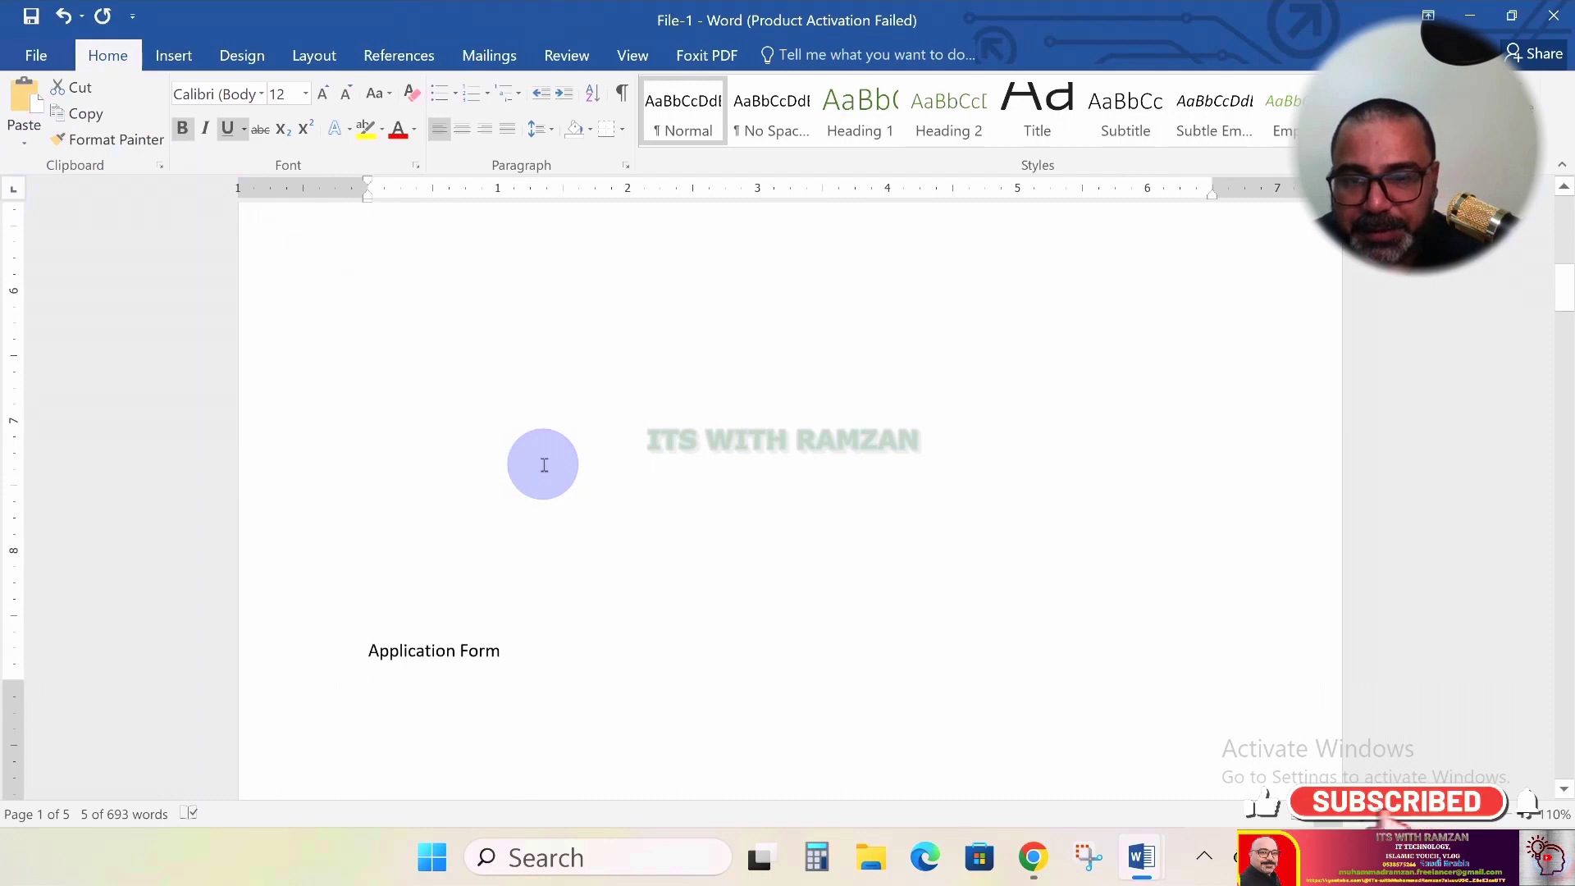
pyautogui.scroll(5, 544, 465)
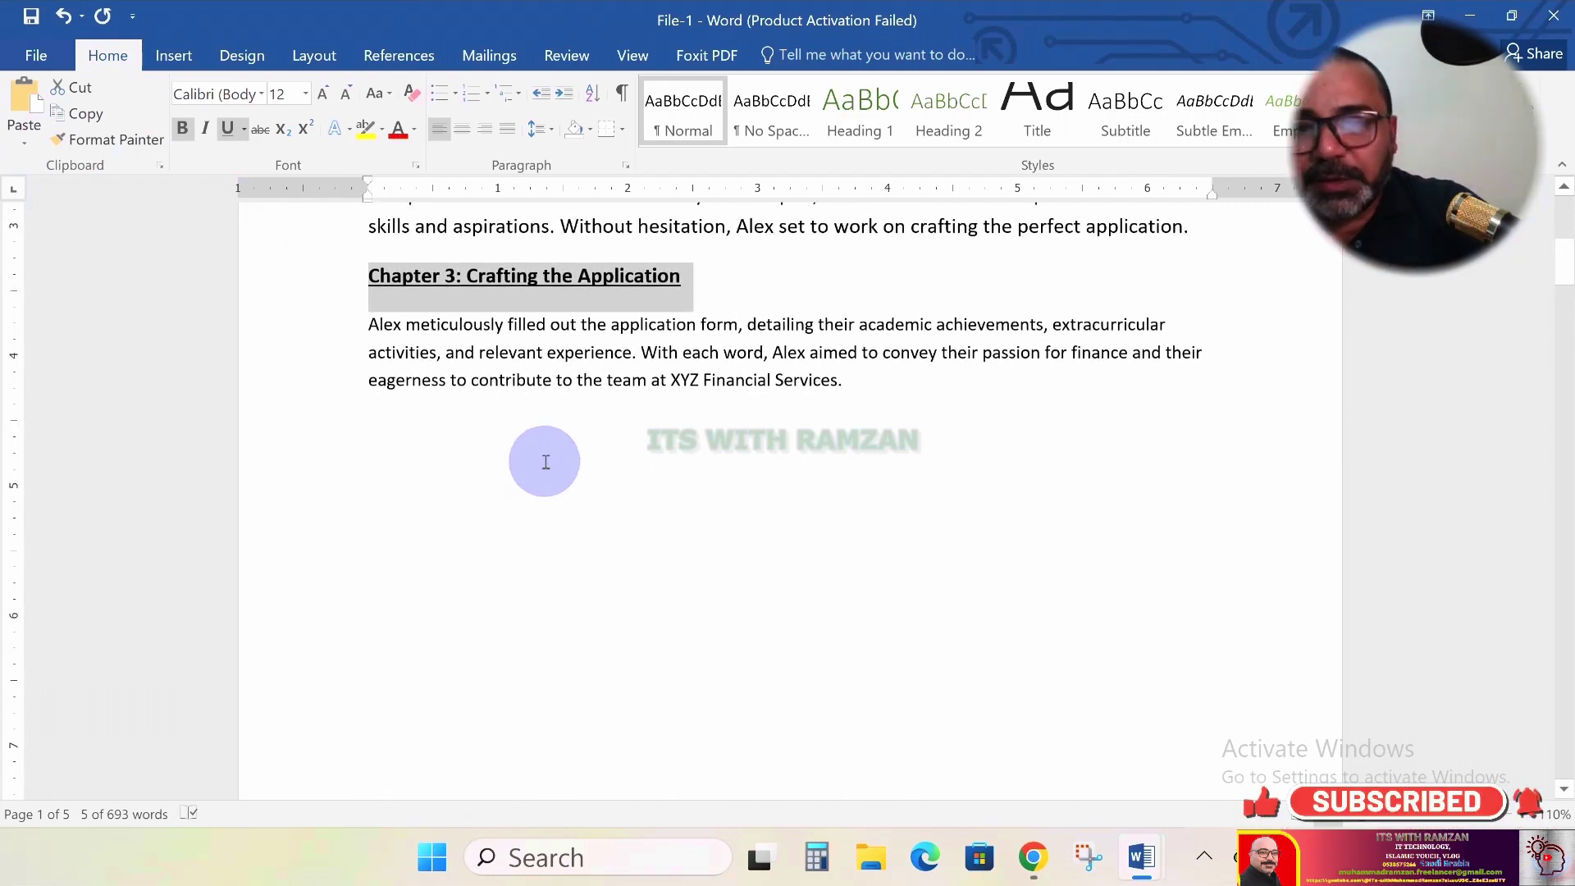
pyautogui.scroll(-5, 546, 462)
pyautogui.scroll(7, 518, 401)
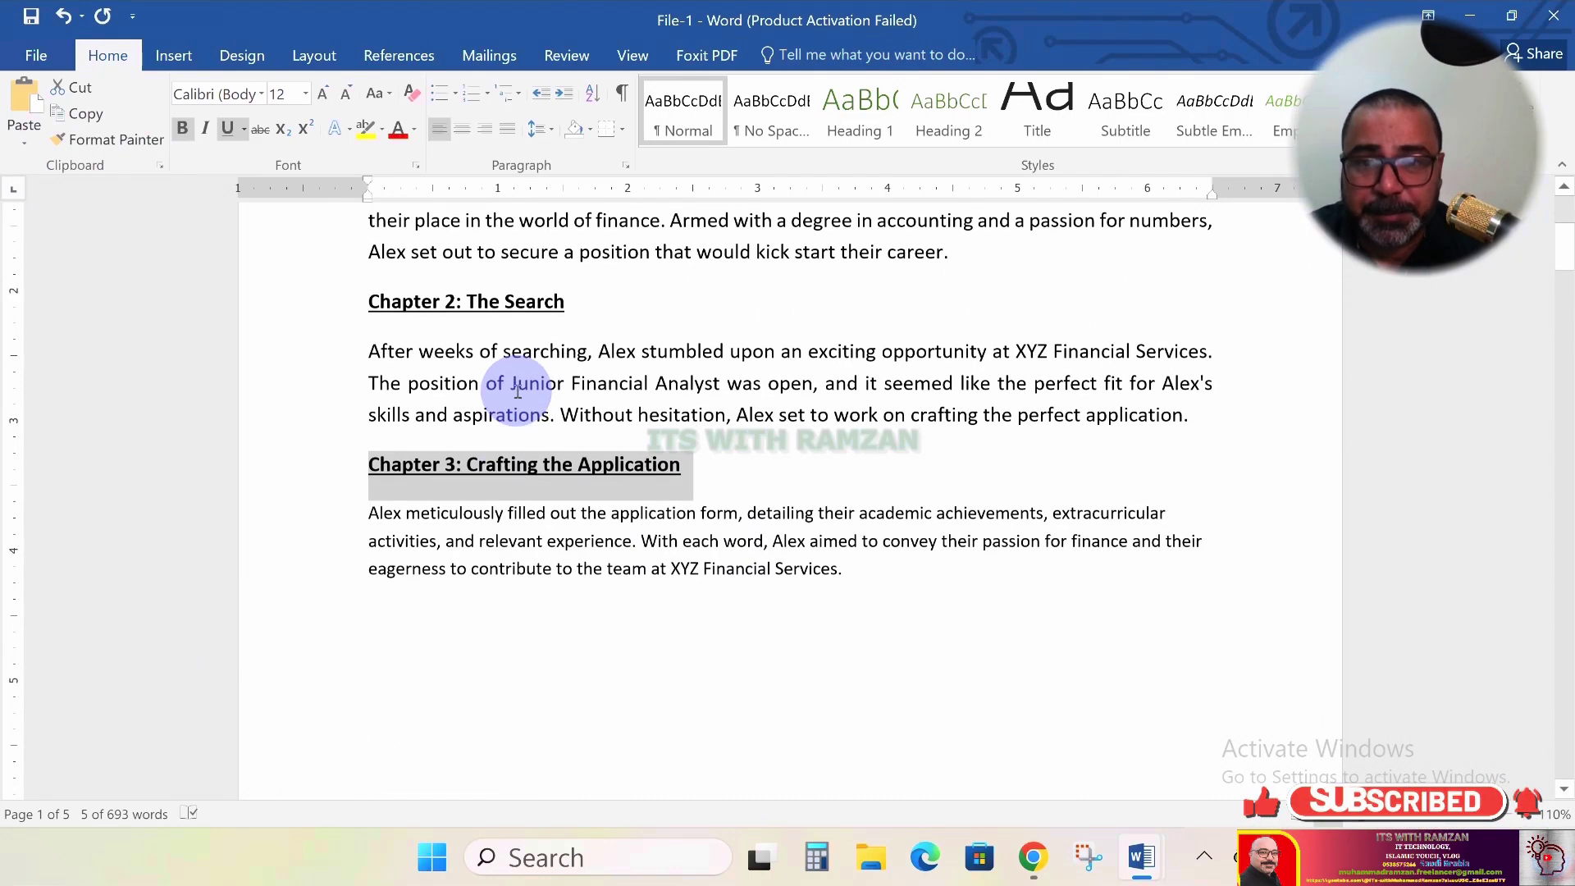
pyautogui.scroll(4, 518, 391)
pyautogui.scroll(-5, 515, 389)
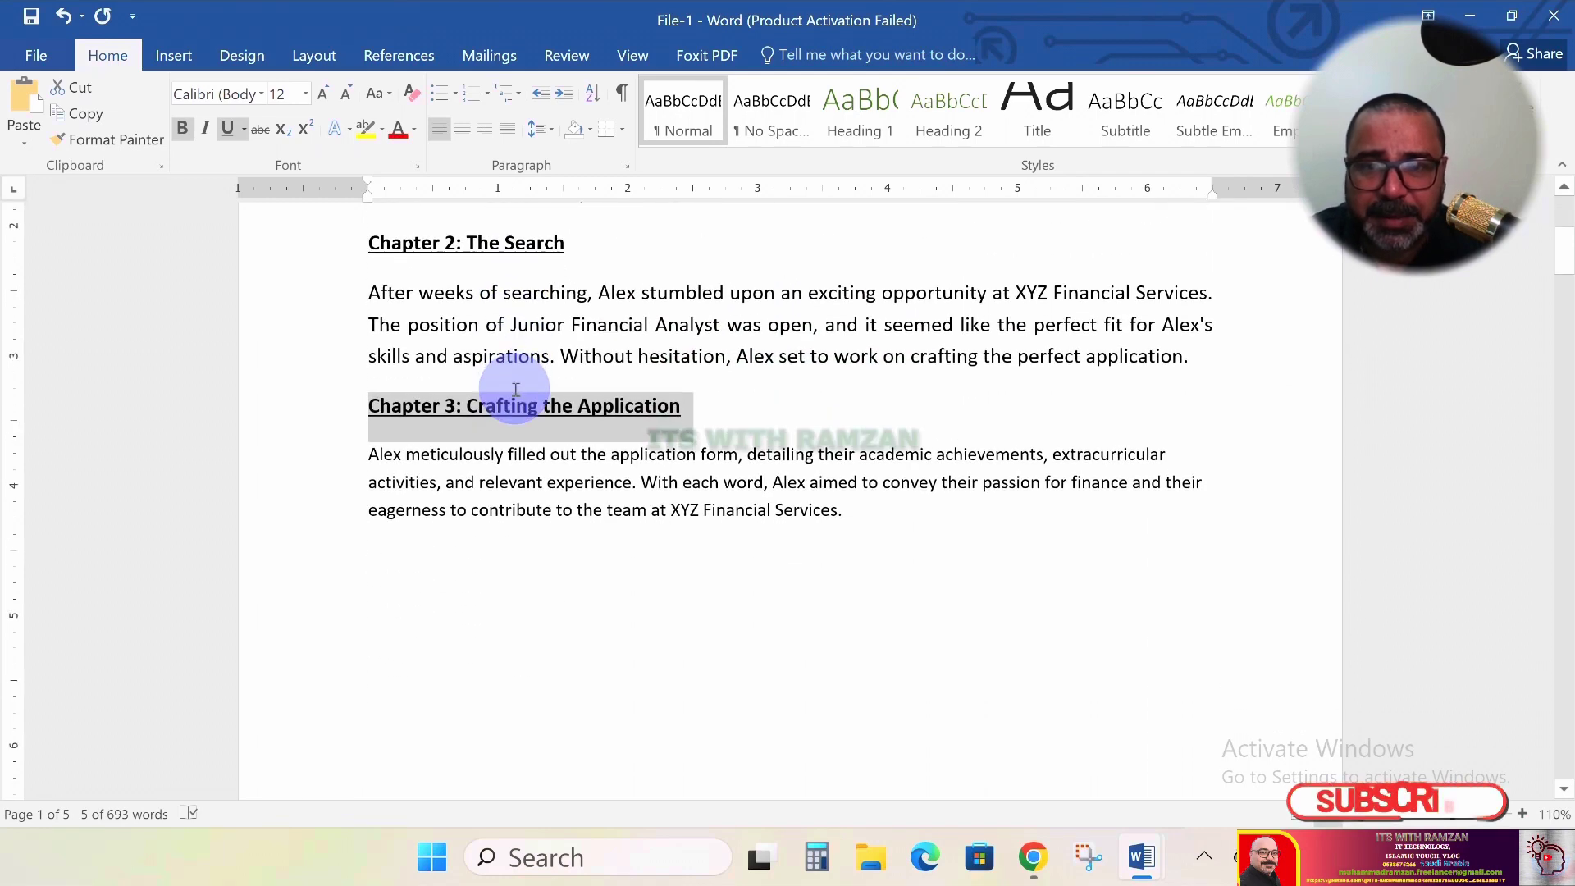
pyautogui.scroll(-5, 517, 387)
pyautogui.scroll(4, 443, 361)
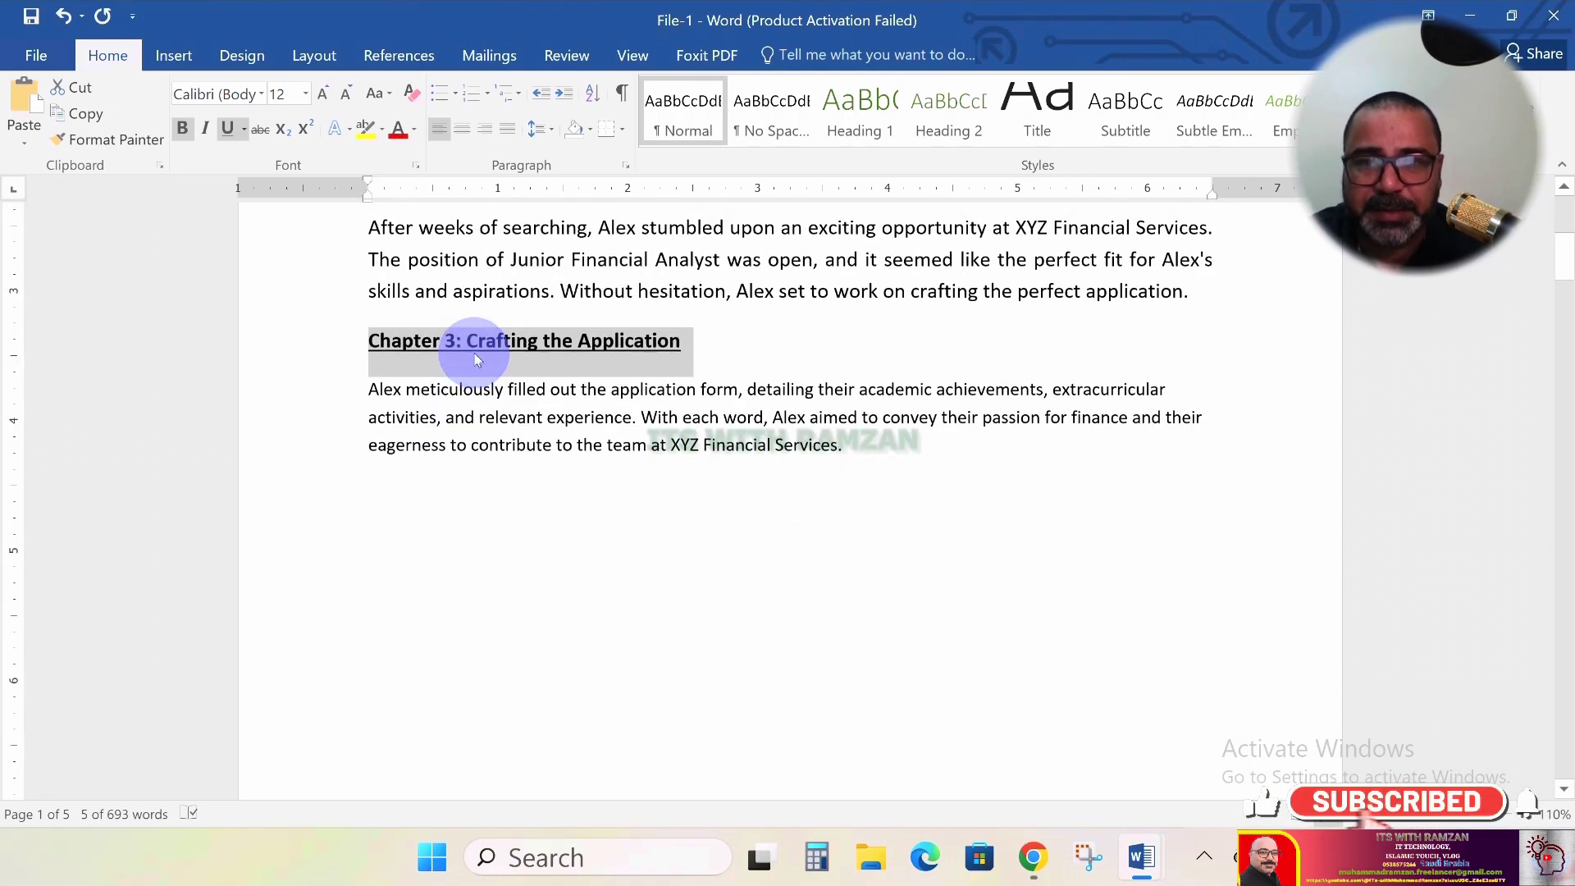
pyautogui.scroll(1, 476, 359)
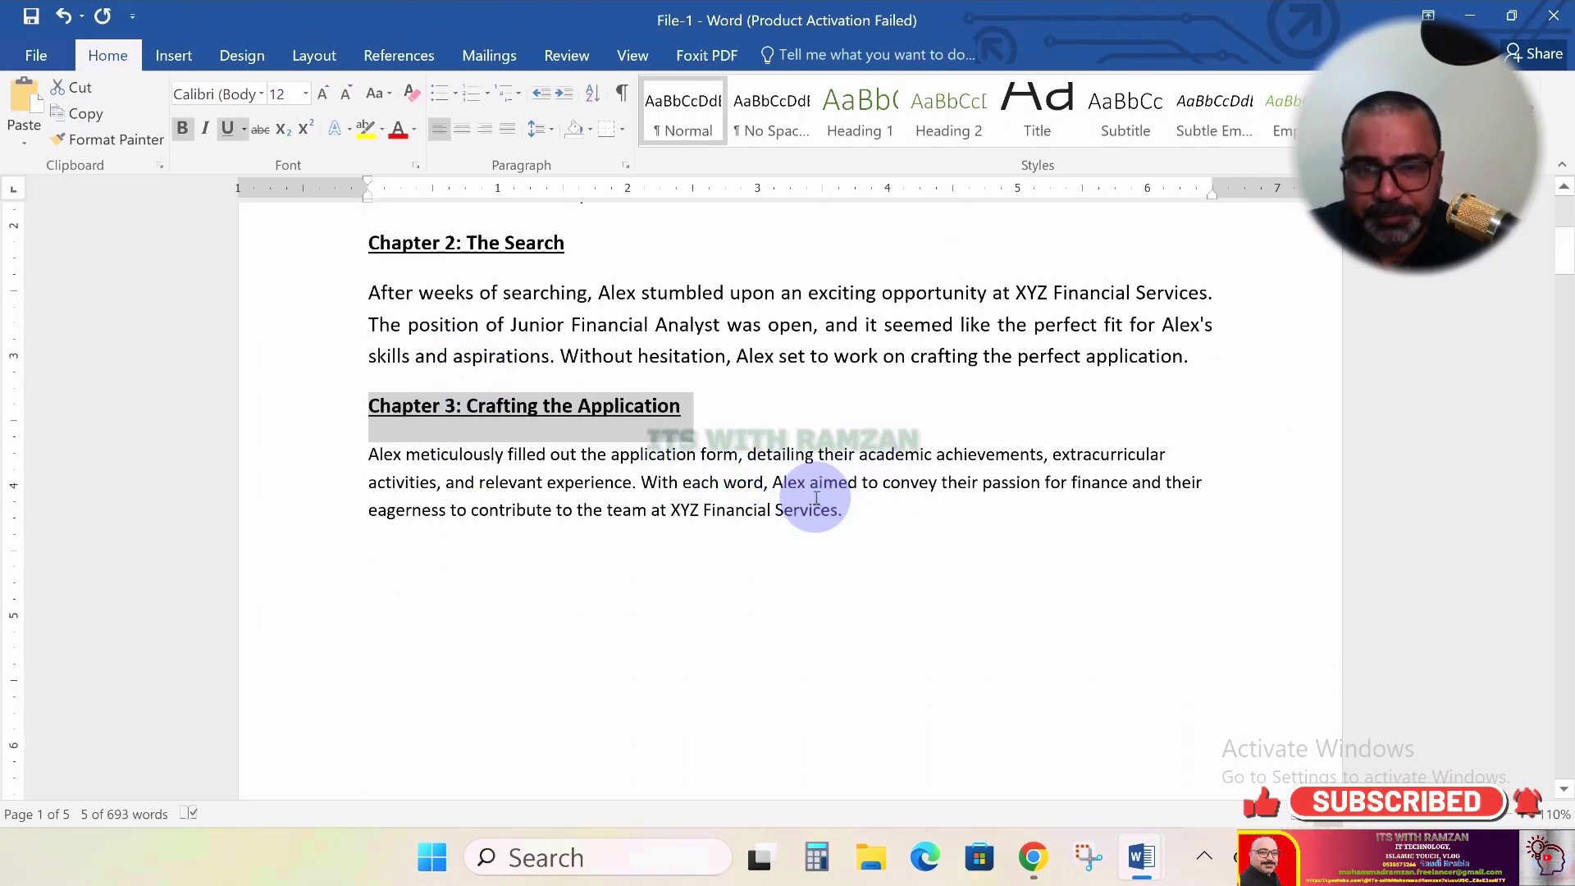
pyautogui.scroll(-2, 814, 496)
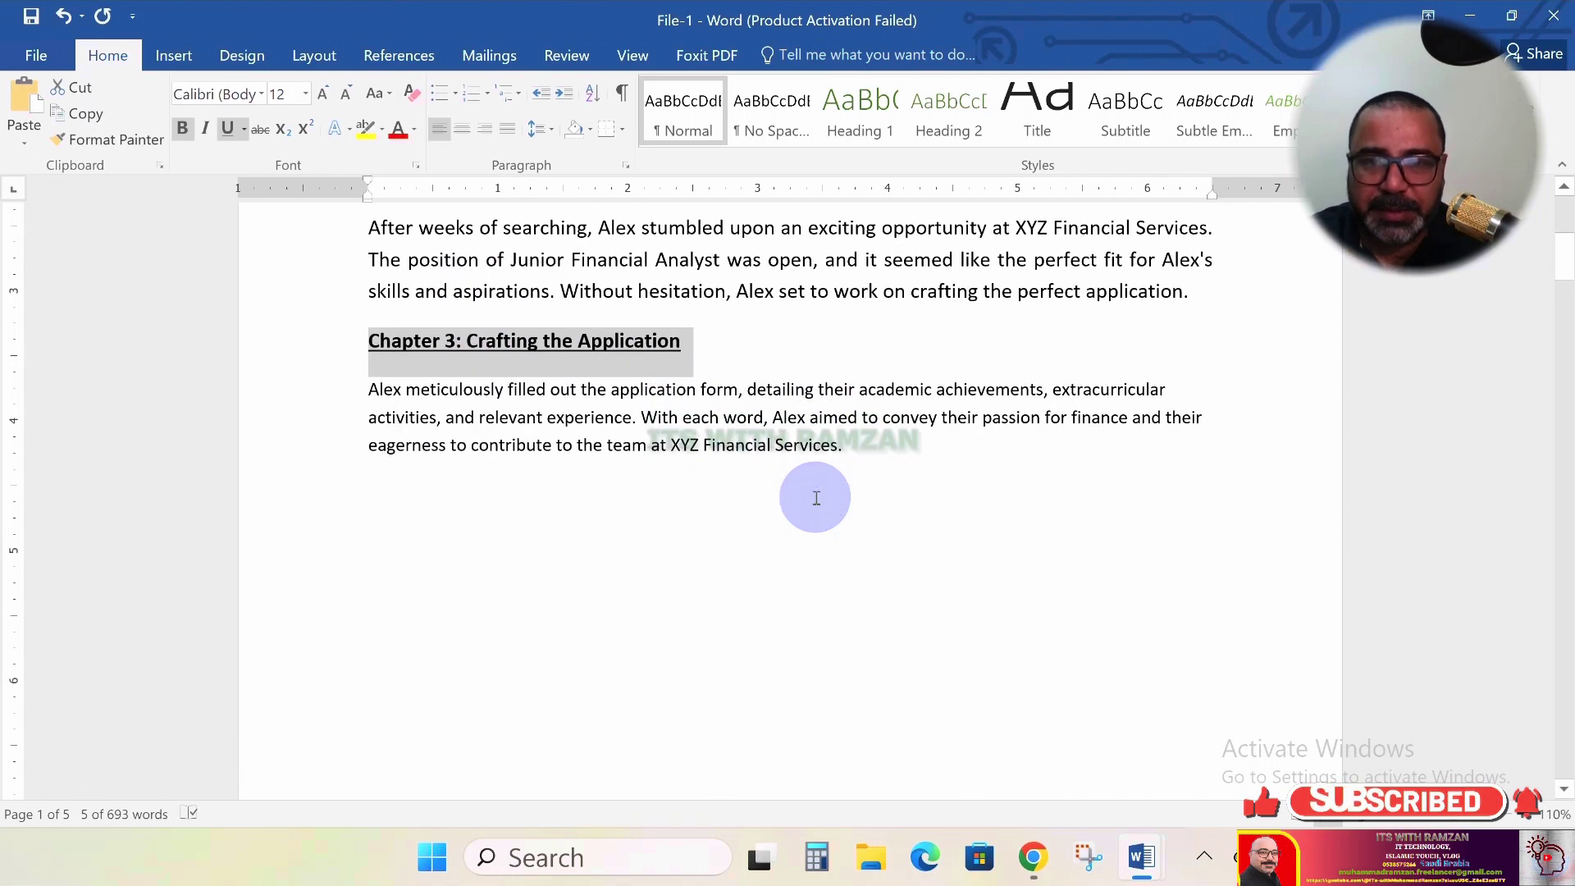
# Insert an empty line above "Application Form" to push that heading onto the second page
pyautogui.scroll(-1, 604, 489)
pyautogui.scroll(-2, 603, 490)
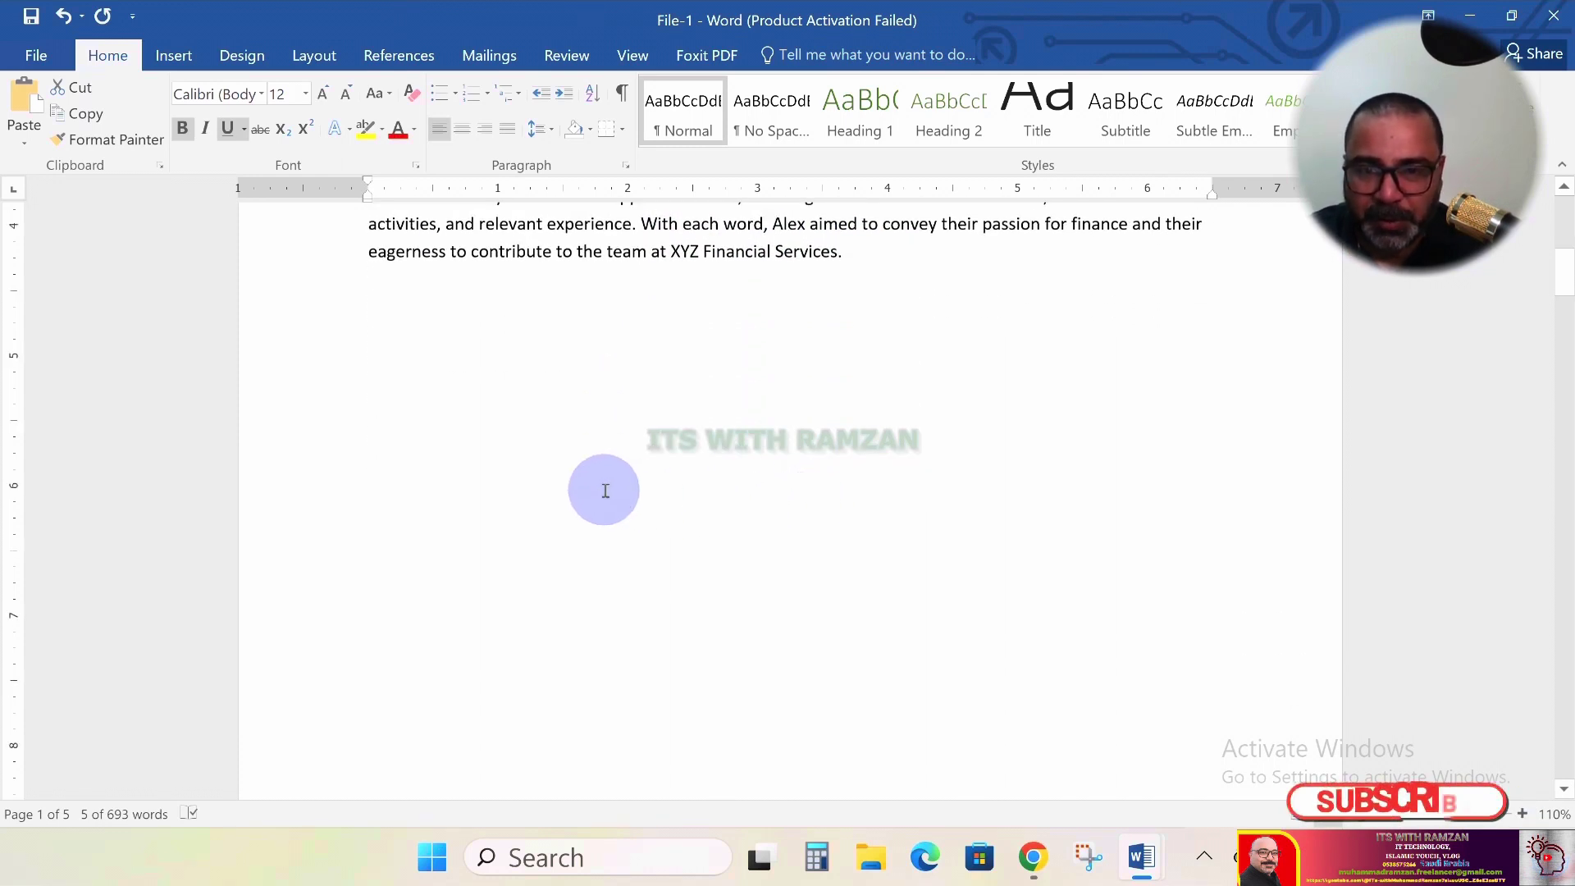
pyautogui.scroll(-6, 545, 434)
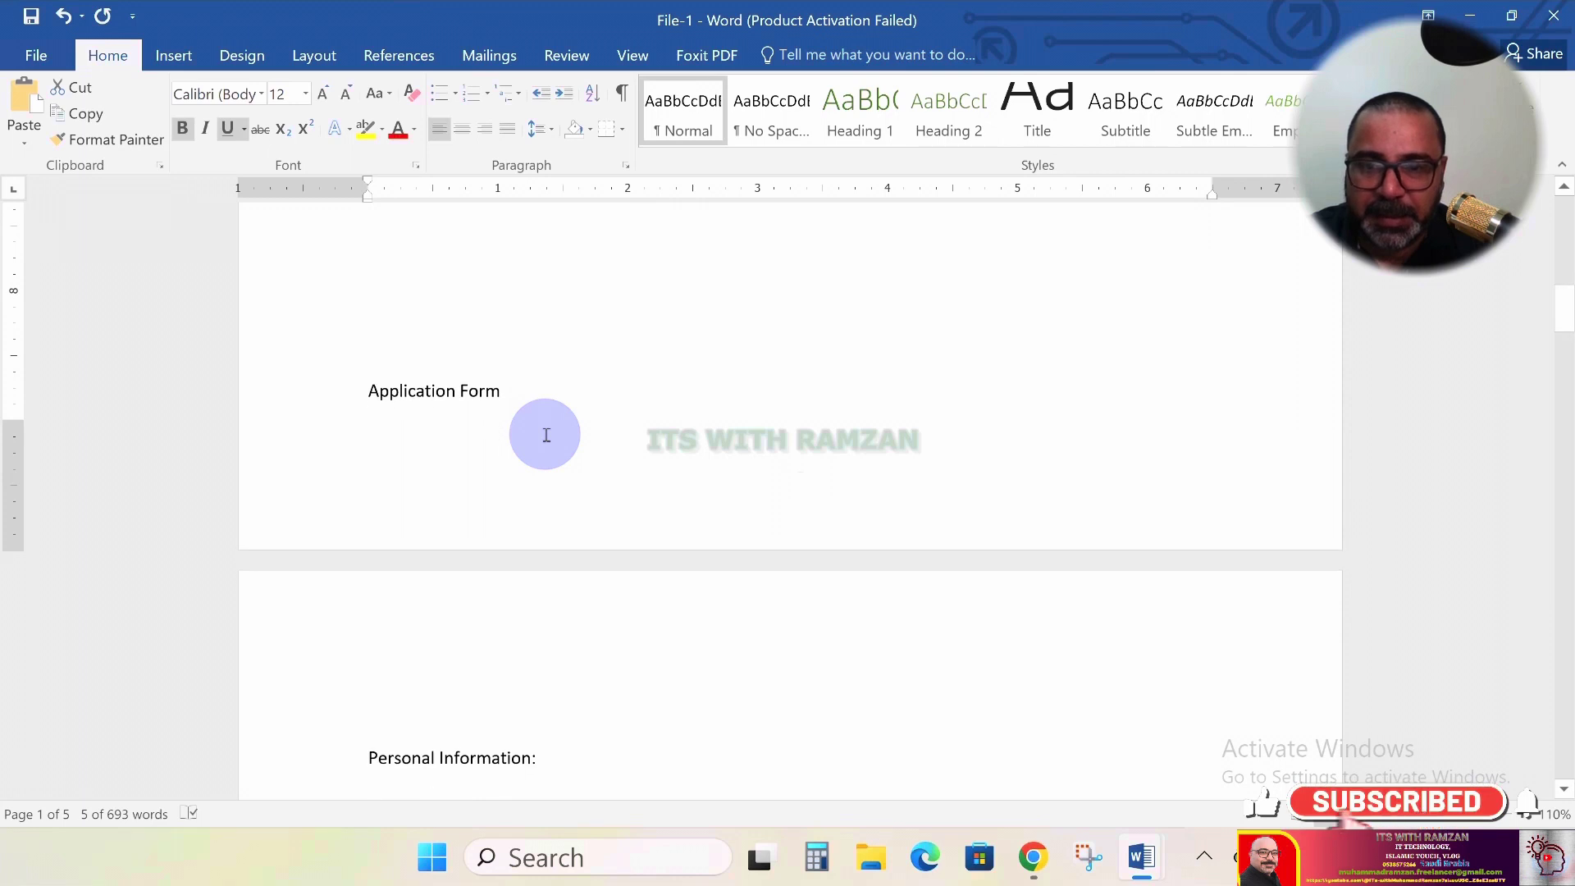
pyautogui.click(401, 325)
pyautogui.press('Return')
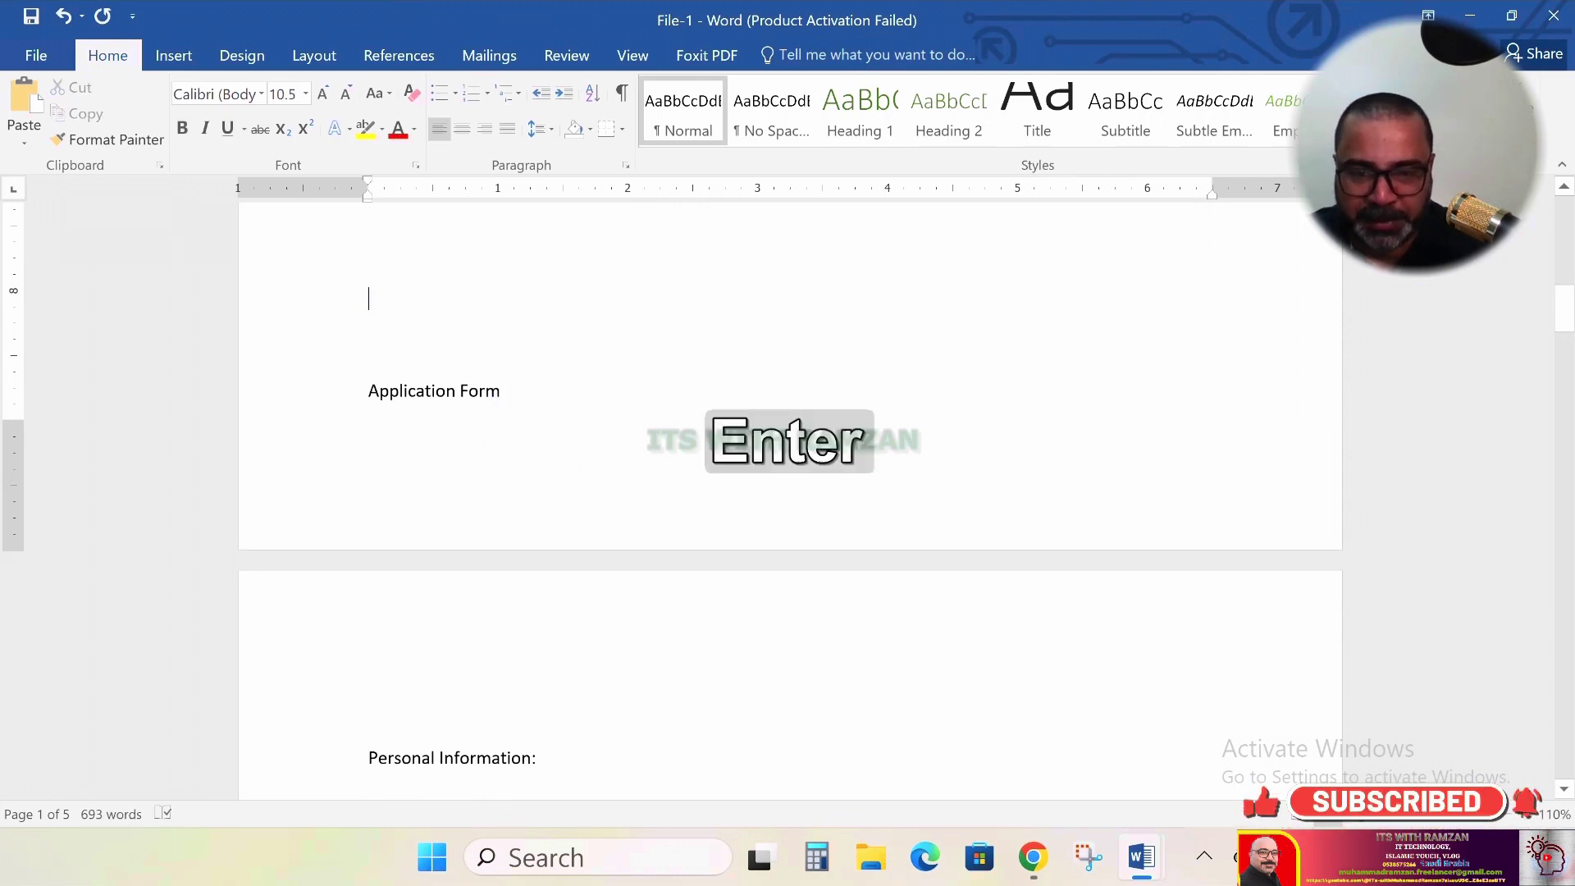
pyautogui.scroll(-5, 558, 451)
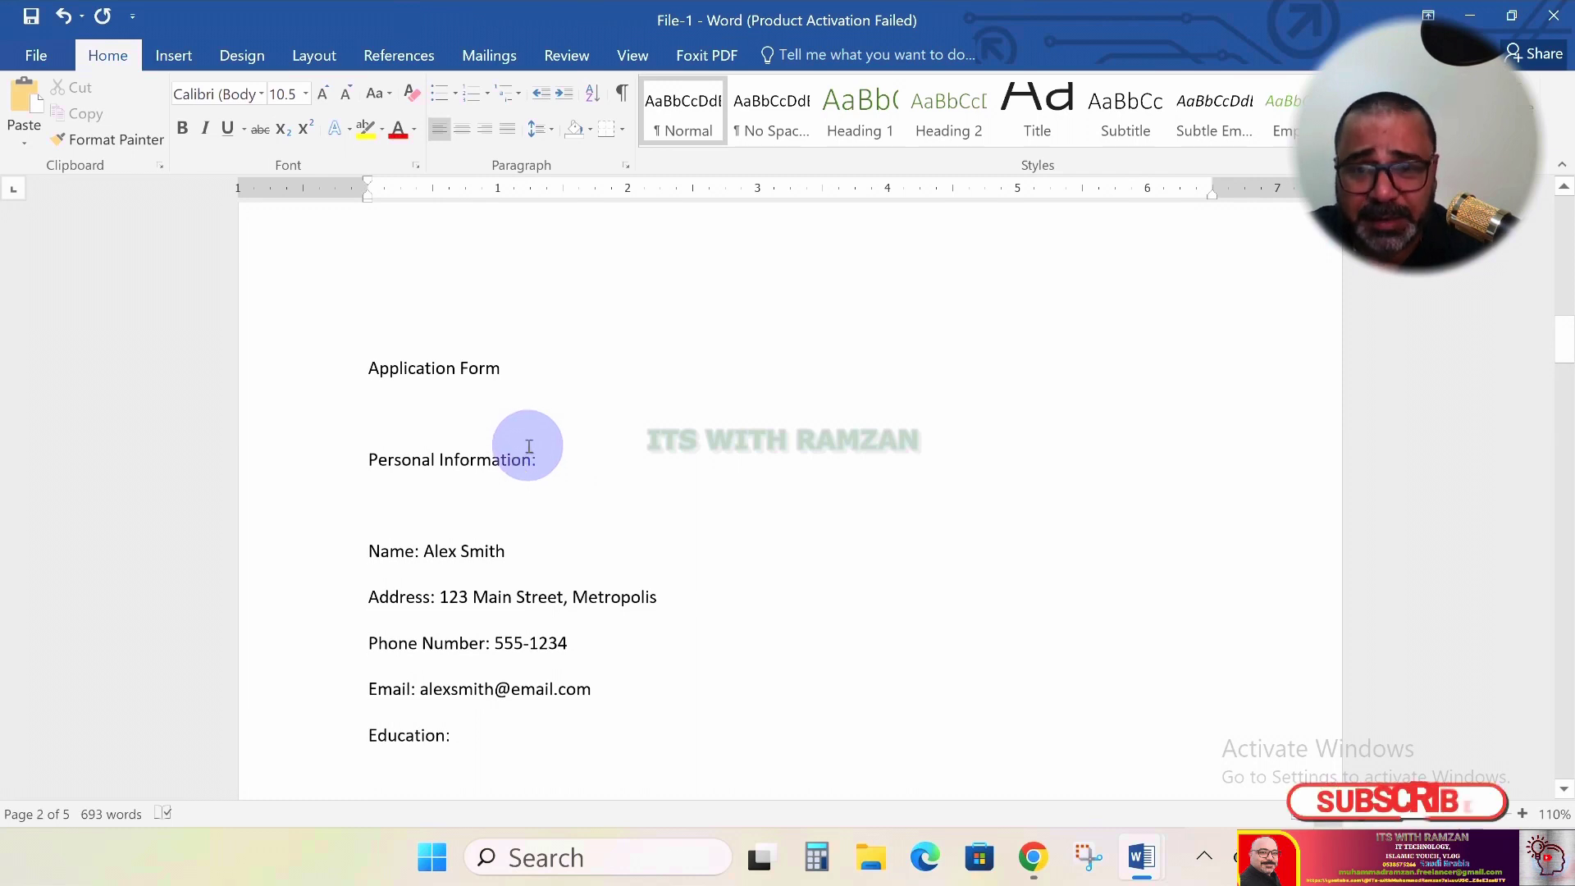
pyautogui.scroll(-2, 529, 446)
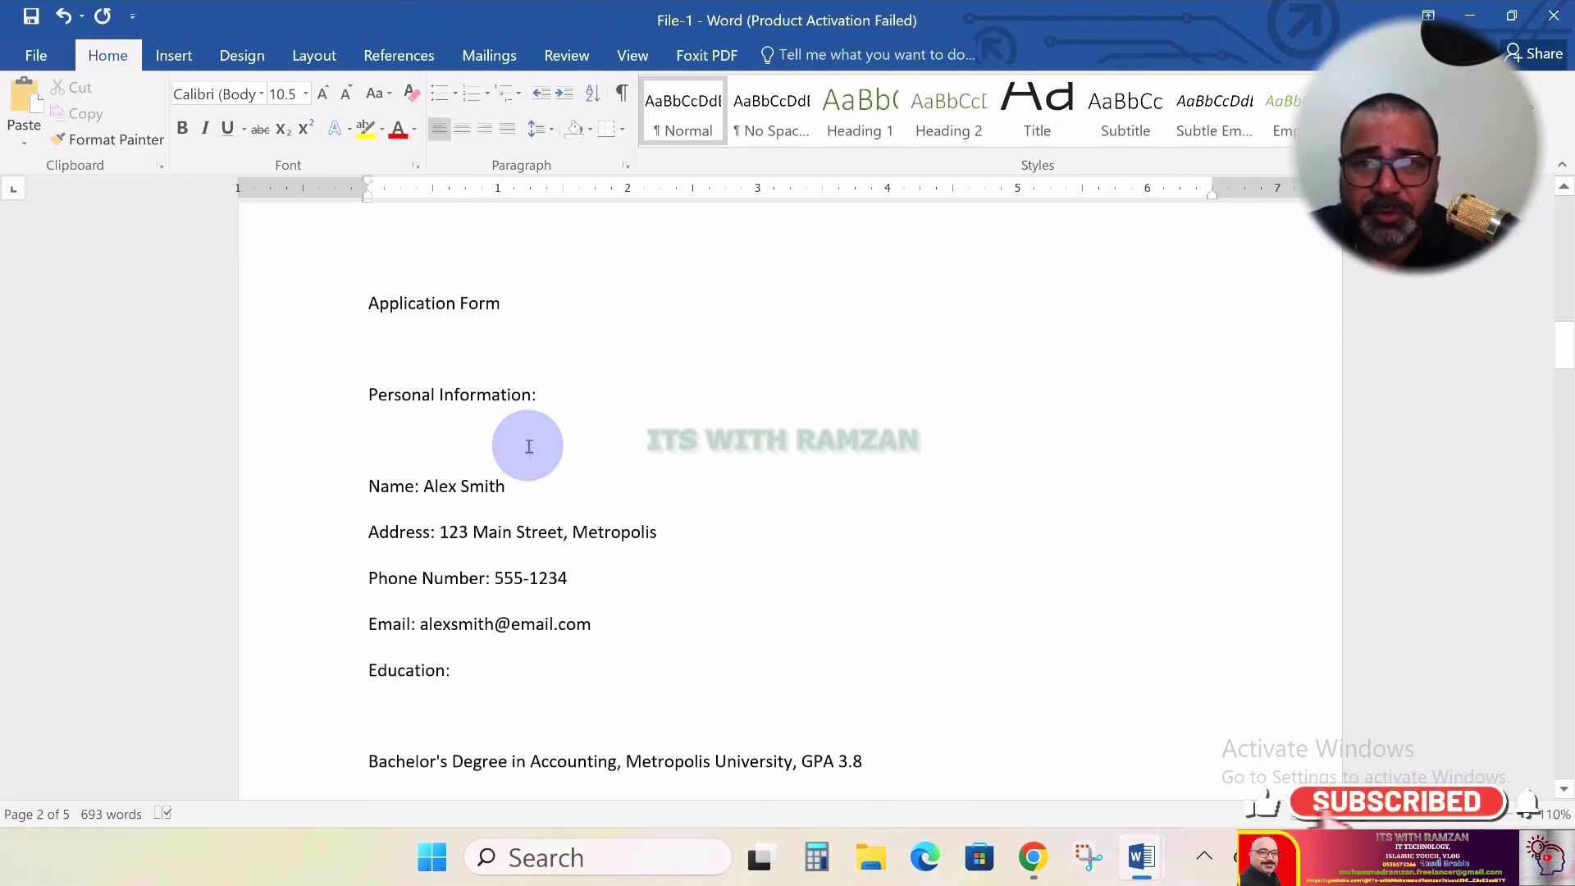
# Select the whole "Application Form" heading on the second page, centre it and make it bold
pyautogui.scroll(2, 524, 443)
pyautogui.click(364, 369)
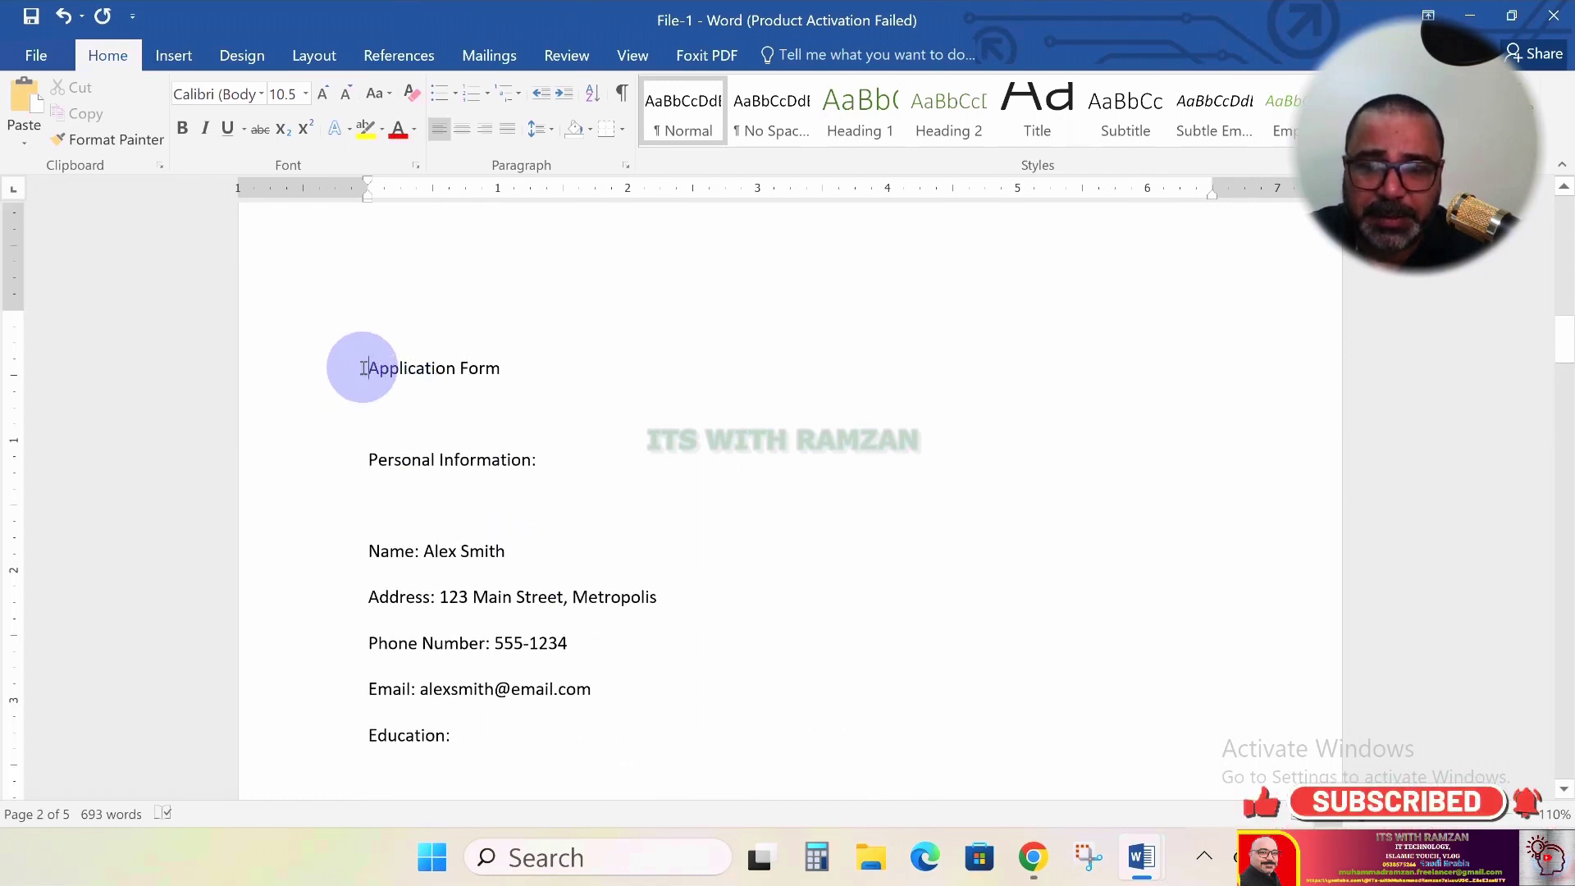
pyautogui.press('capslock')
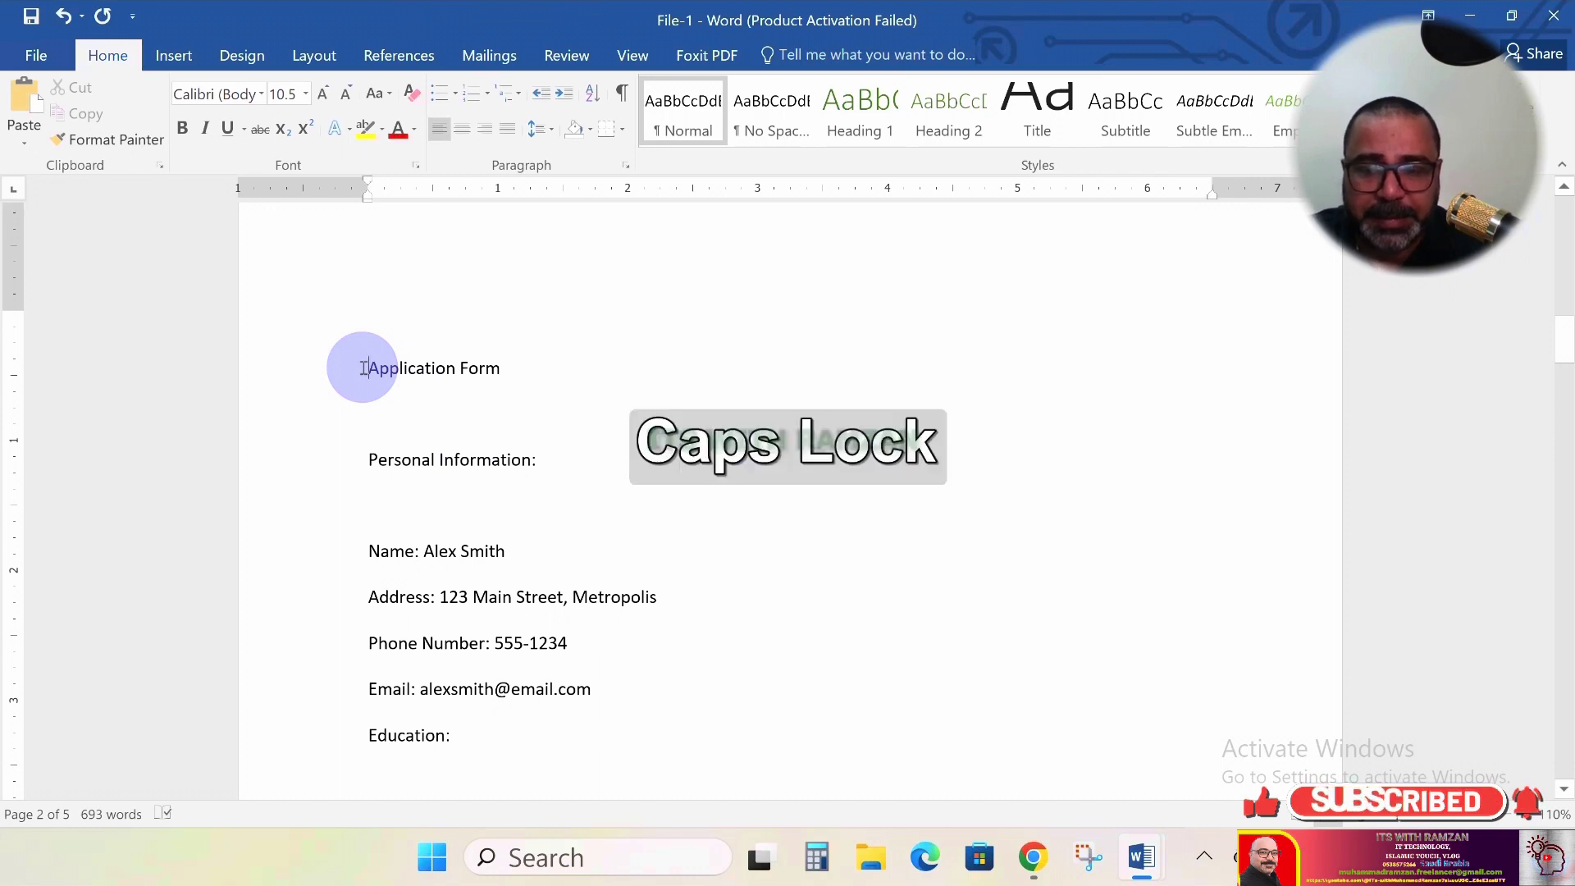
pyautogui.hotkey('shift', 'Right')
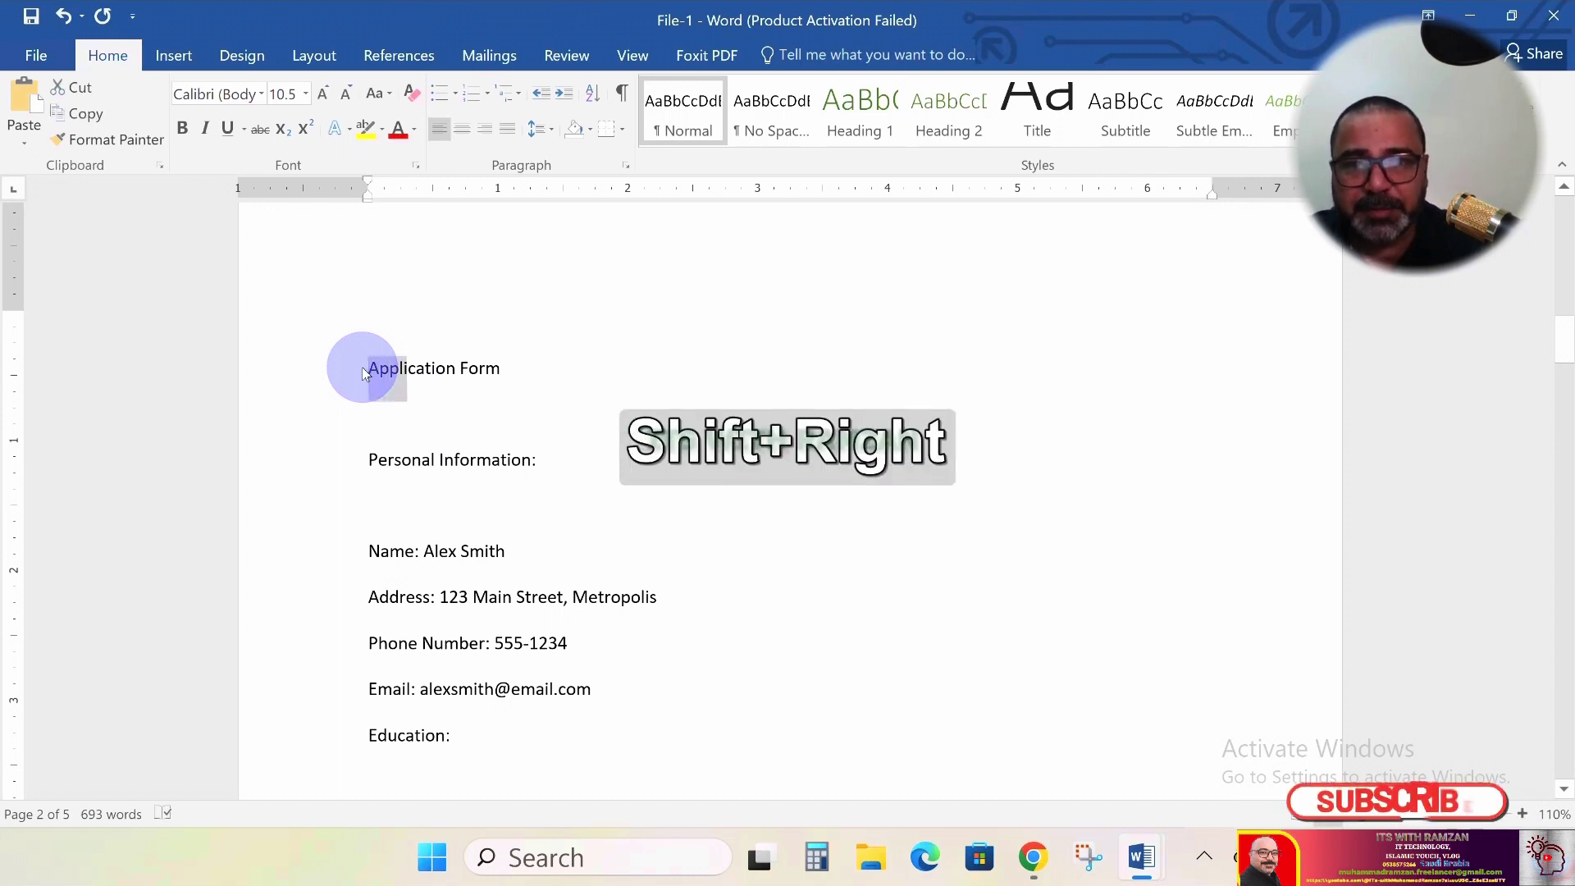
pyautogui.hotkey('shift', 'Right')
pyautogui.hotkey('shift', 'Right')
pyautogui.hotkey('shift', 'Right')
pyautogui.hotkey('shift', 'Right')
pyautogui.hotkey('shift', 'Right')
pyautogui.hotkey('shift', 'Right')
pyautogui.hotkey('shift', 'Right')
pyautogui.hotkey('shift', 'Right')
pyautogui.hotkey('shift', 'Right')
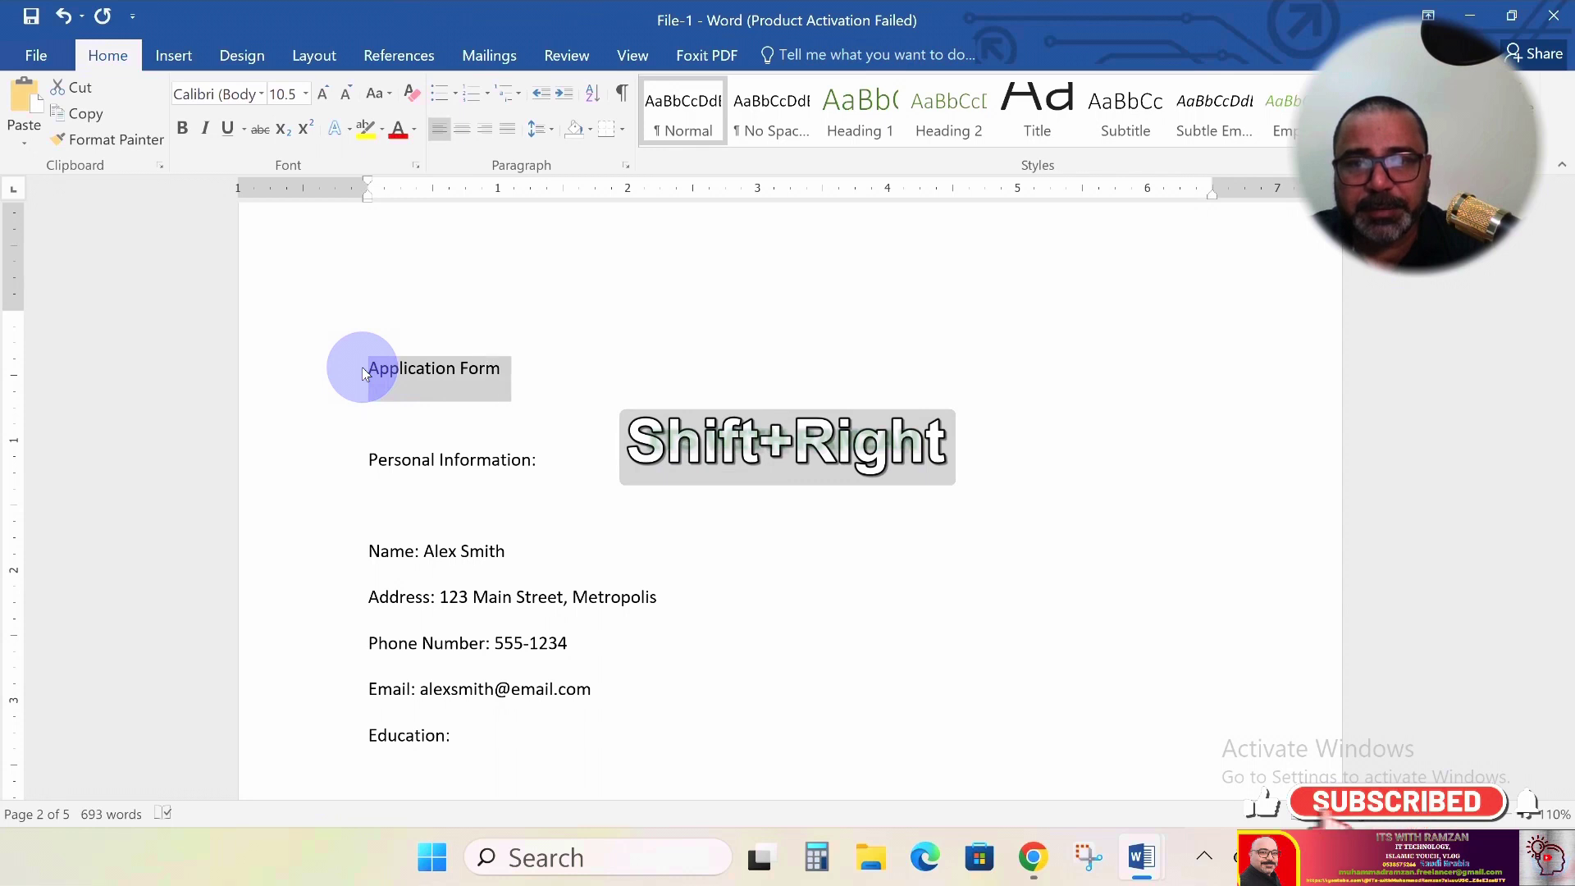
pyautogui.click(462, 129)
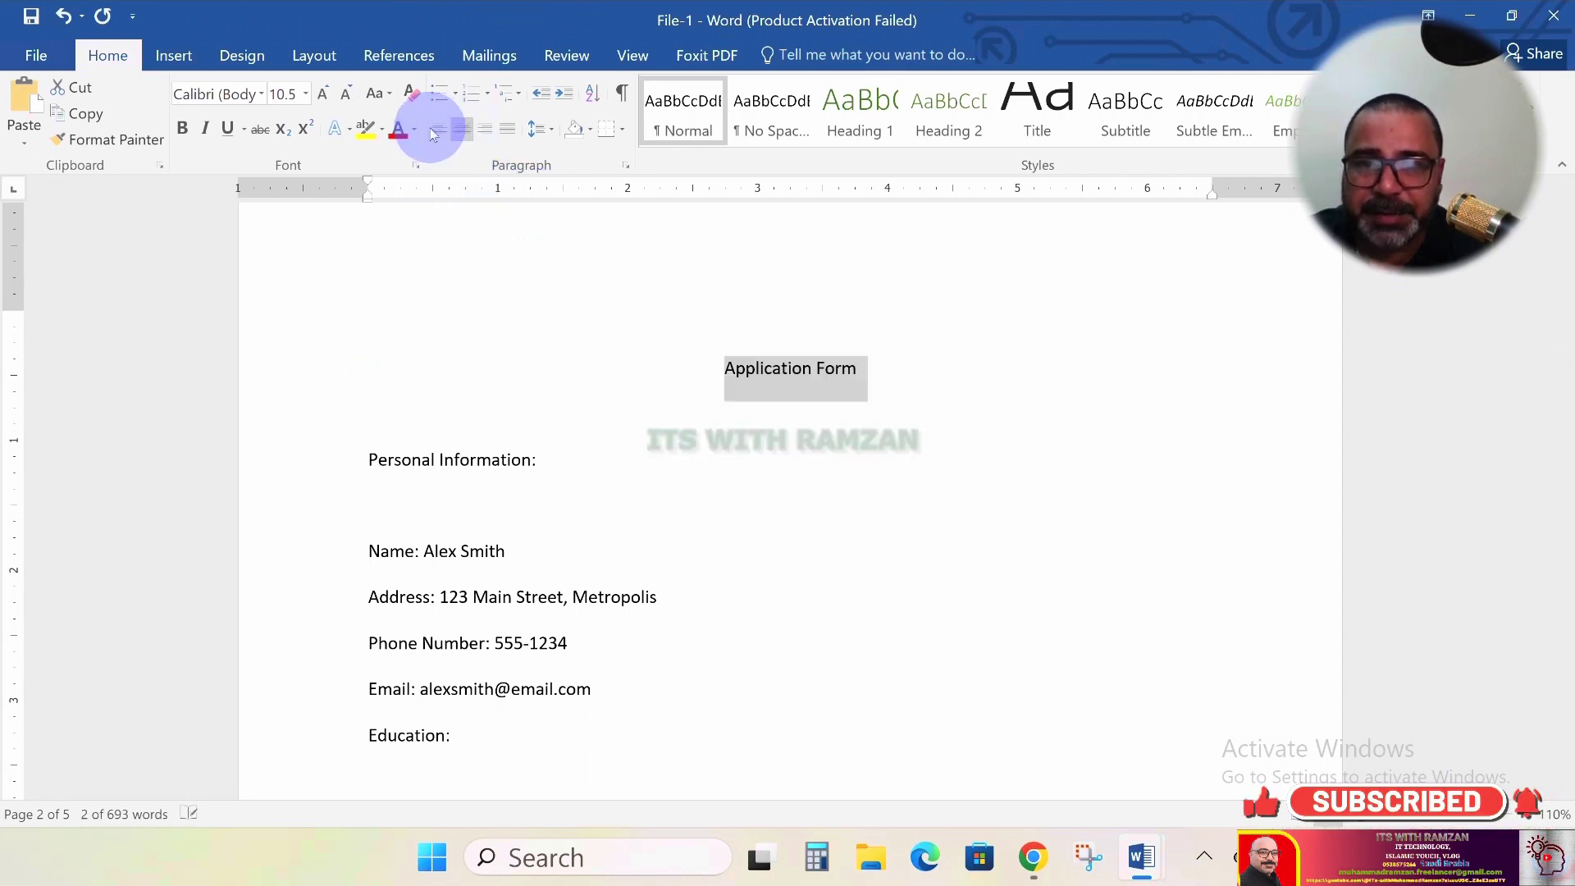
pyautogui.click(185, 130)
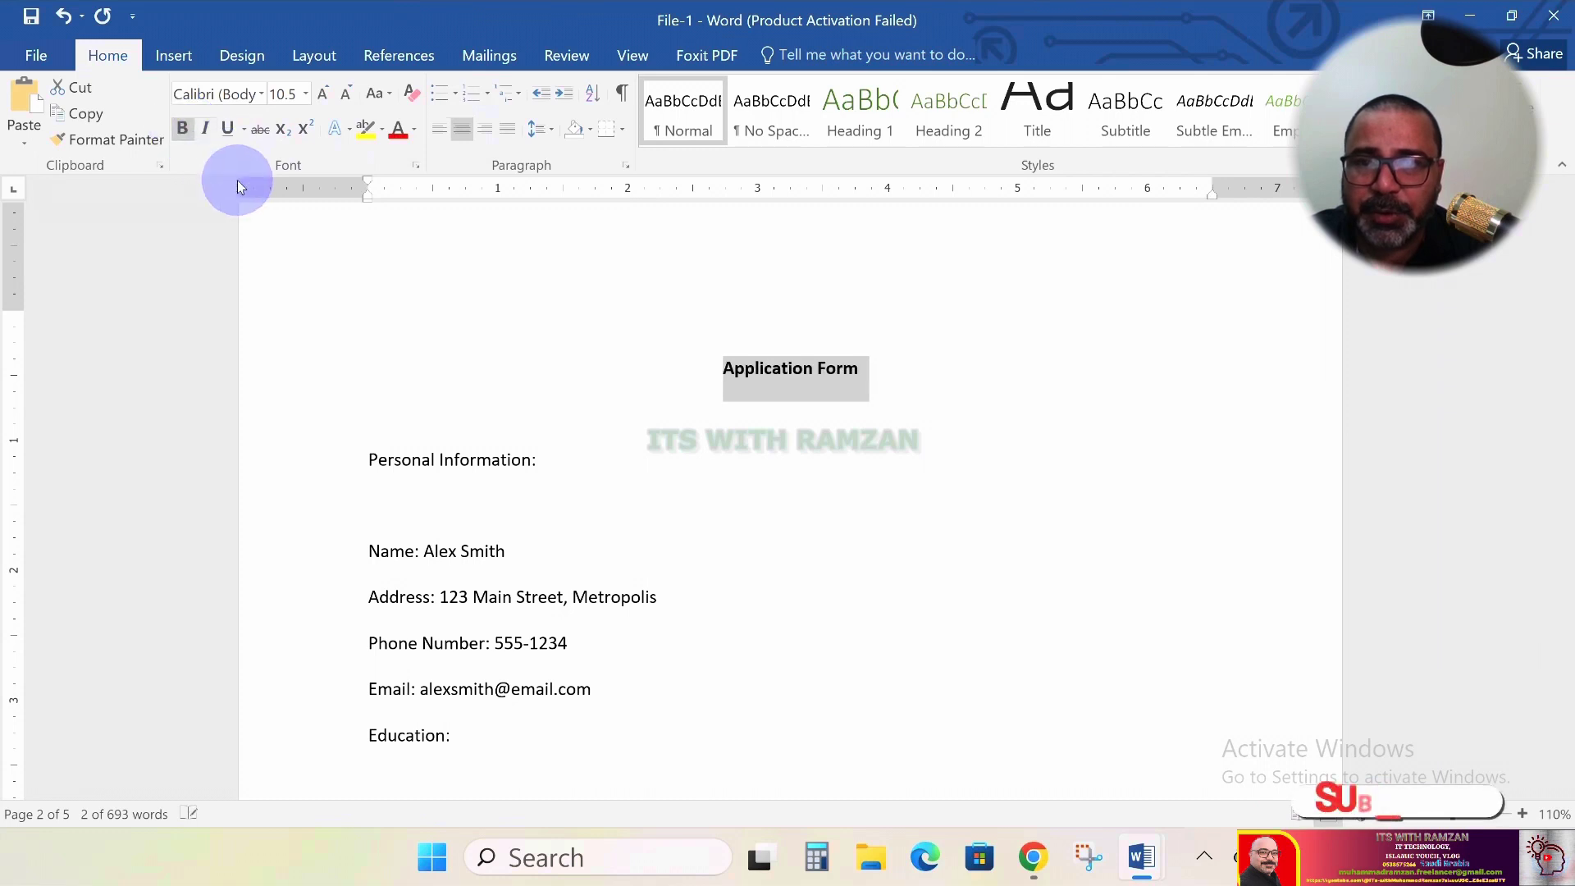
# Enlarge the "Application Form" heading to font size 18 and underline it
pyautogui.click(320, 95)
pyautogui.click(320, 96)
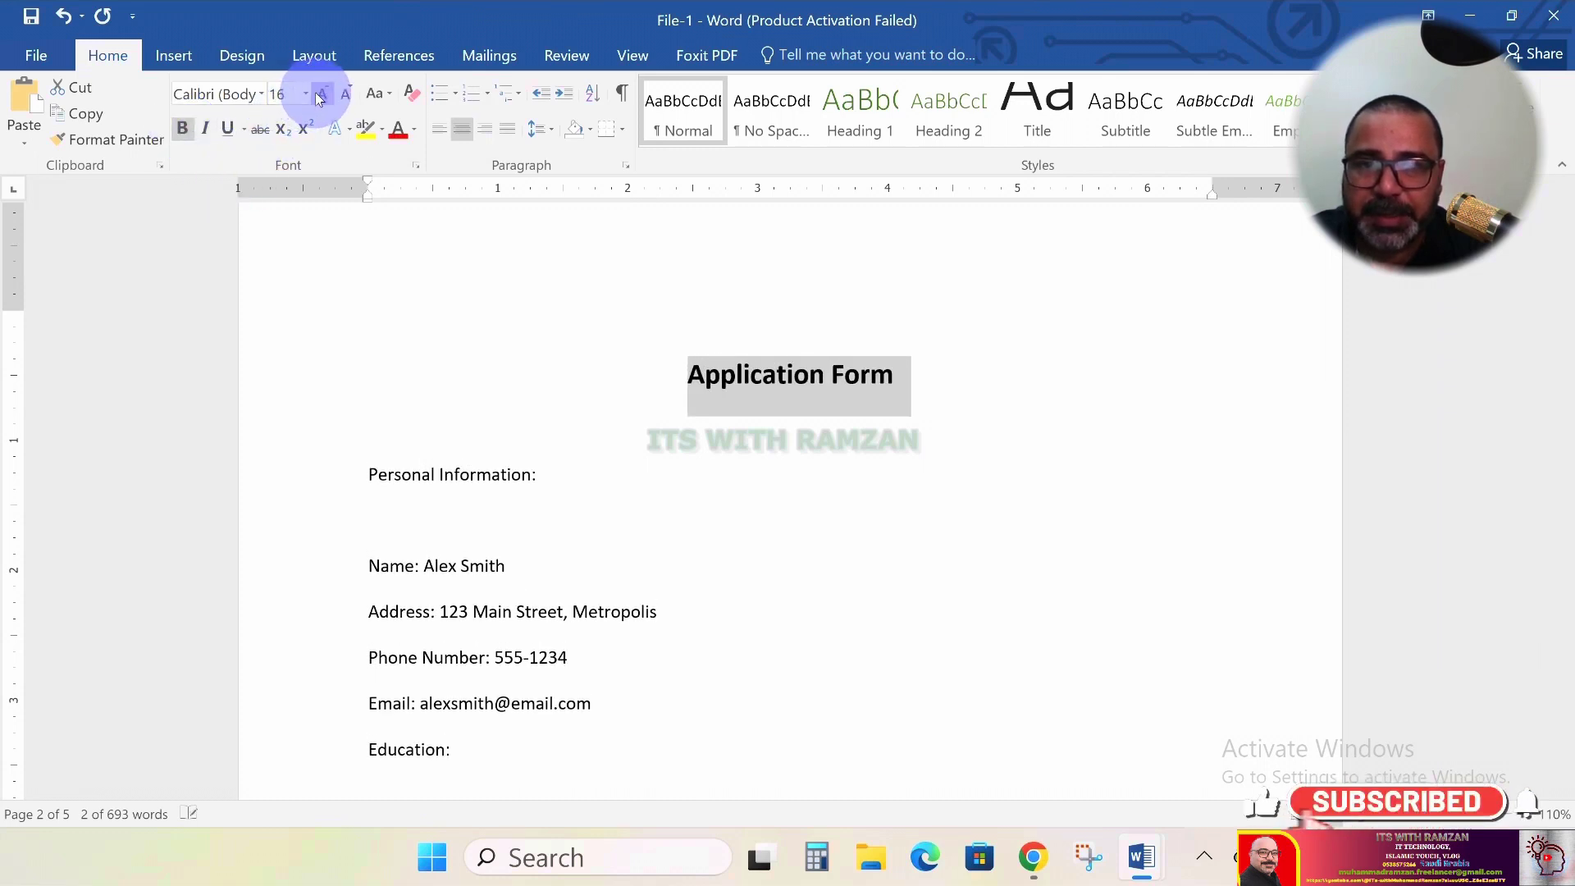
pyautogui.click(320, 95)
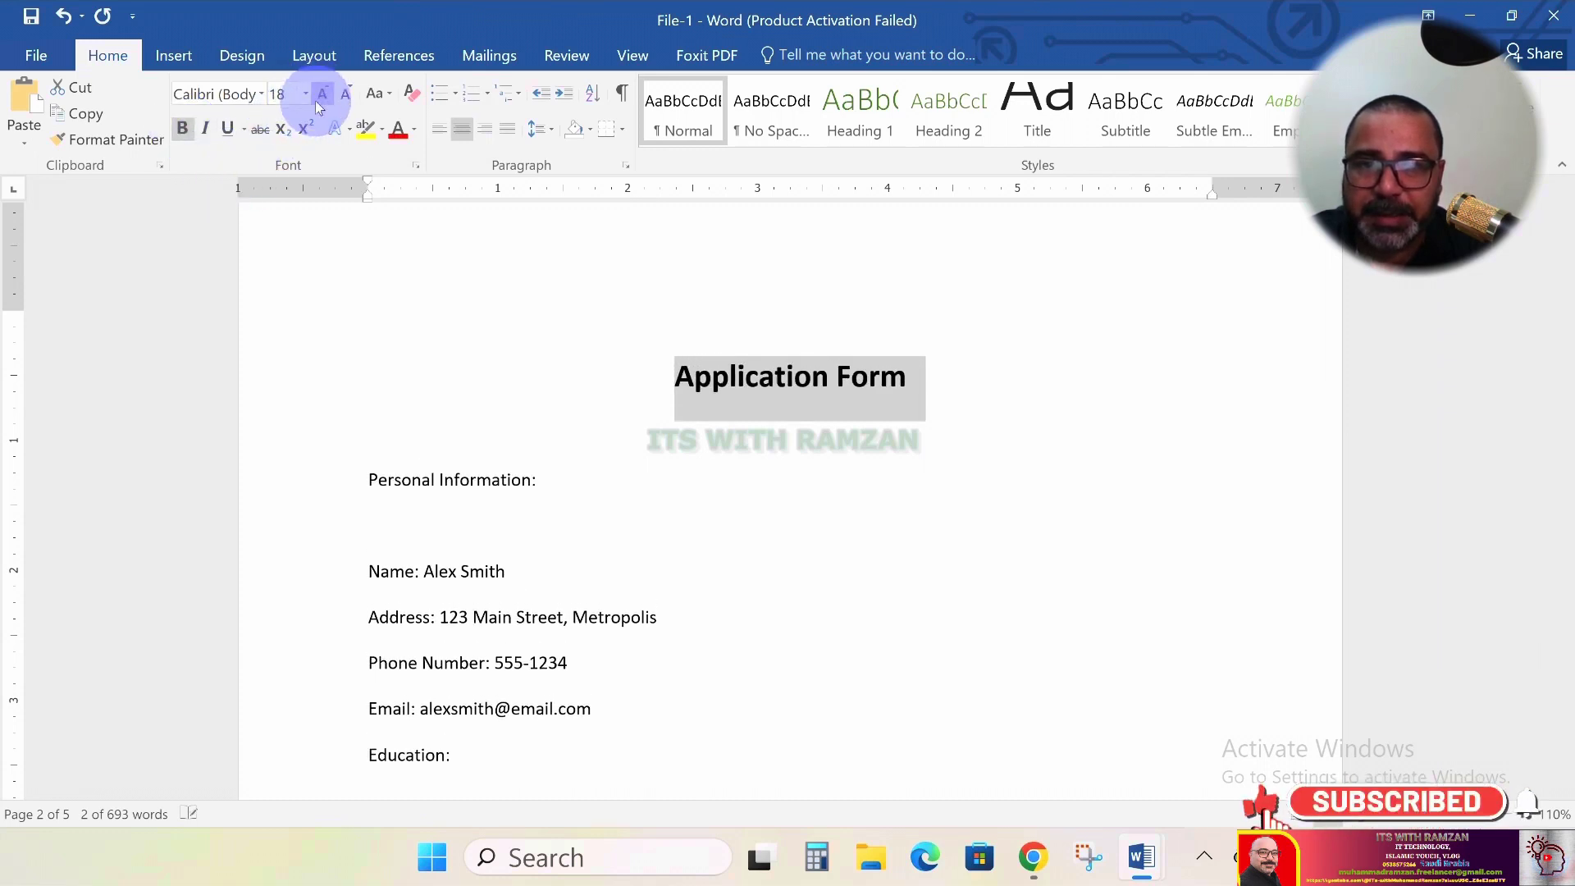
pyautogui.click(227, 129)
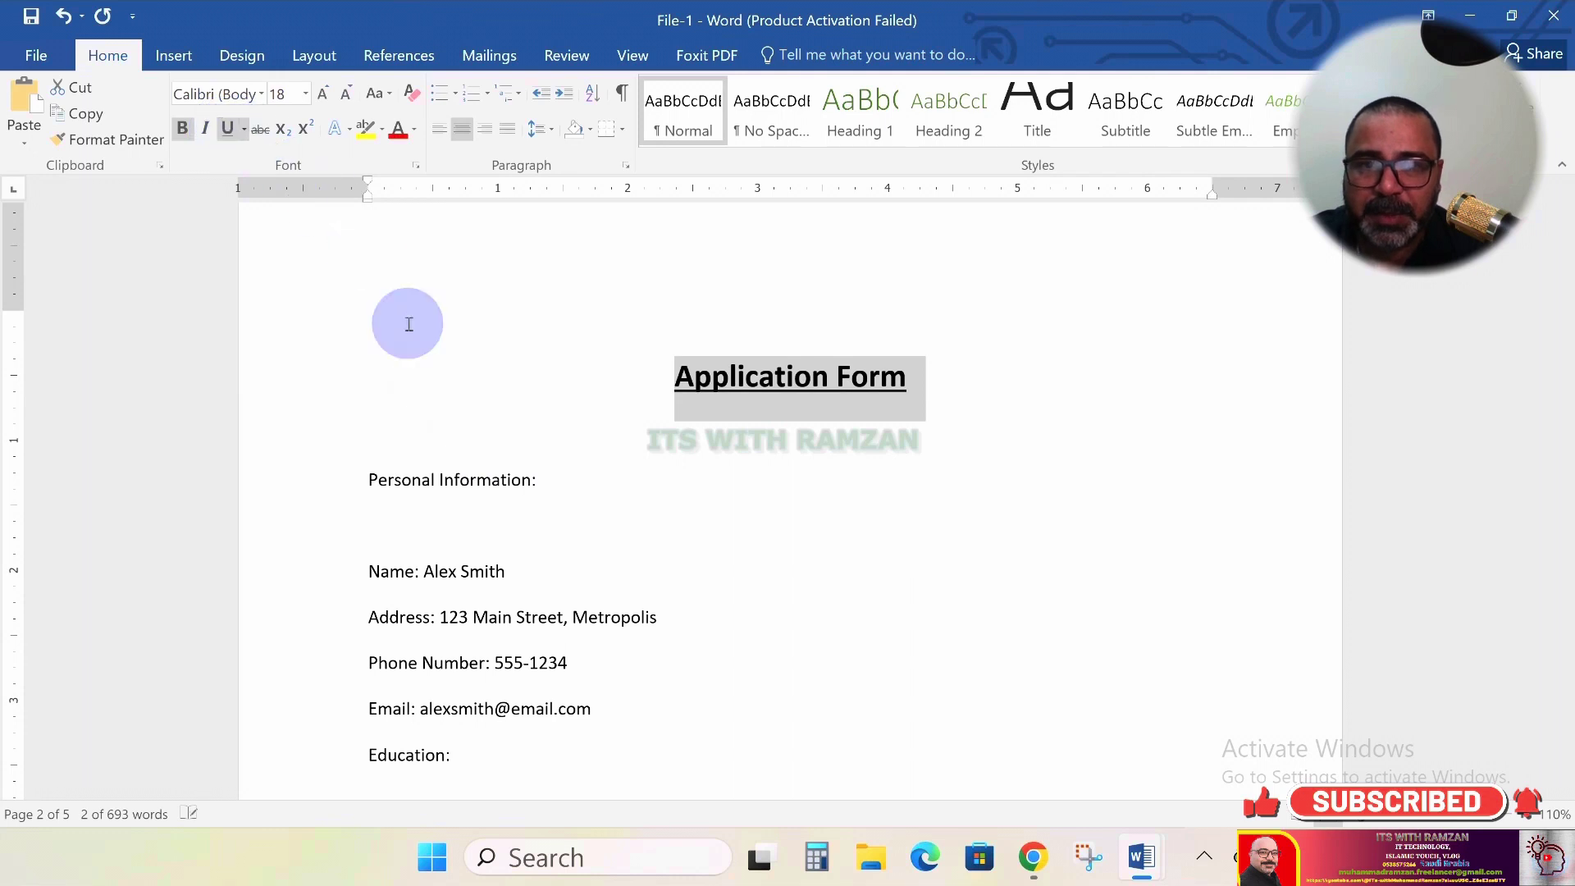
# Delete the empty line between "Personal Information:" and the Name line
pyautogui.click(414, 513)
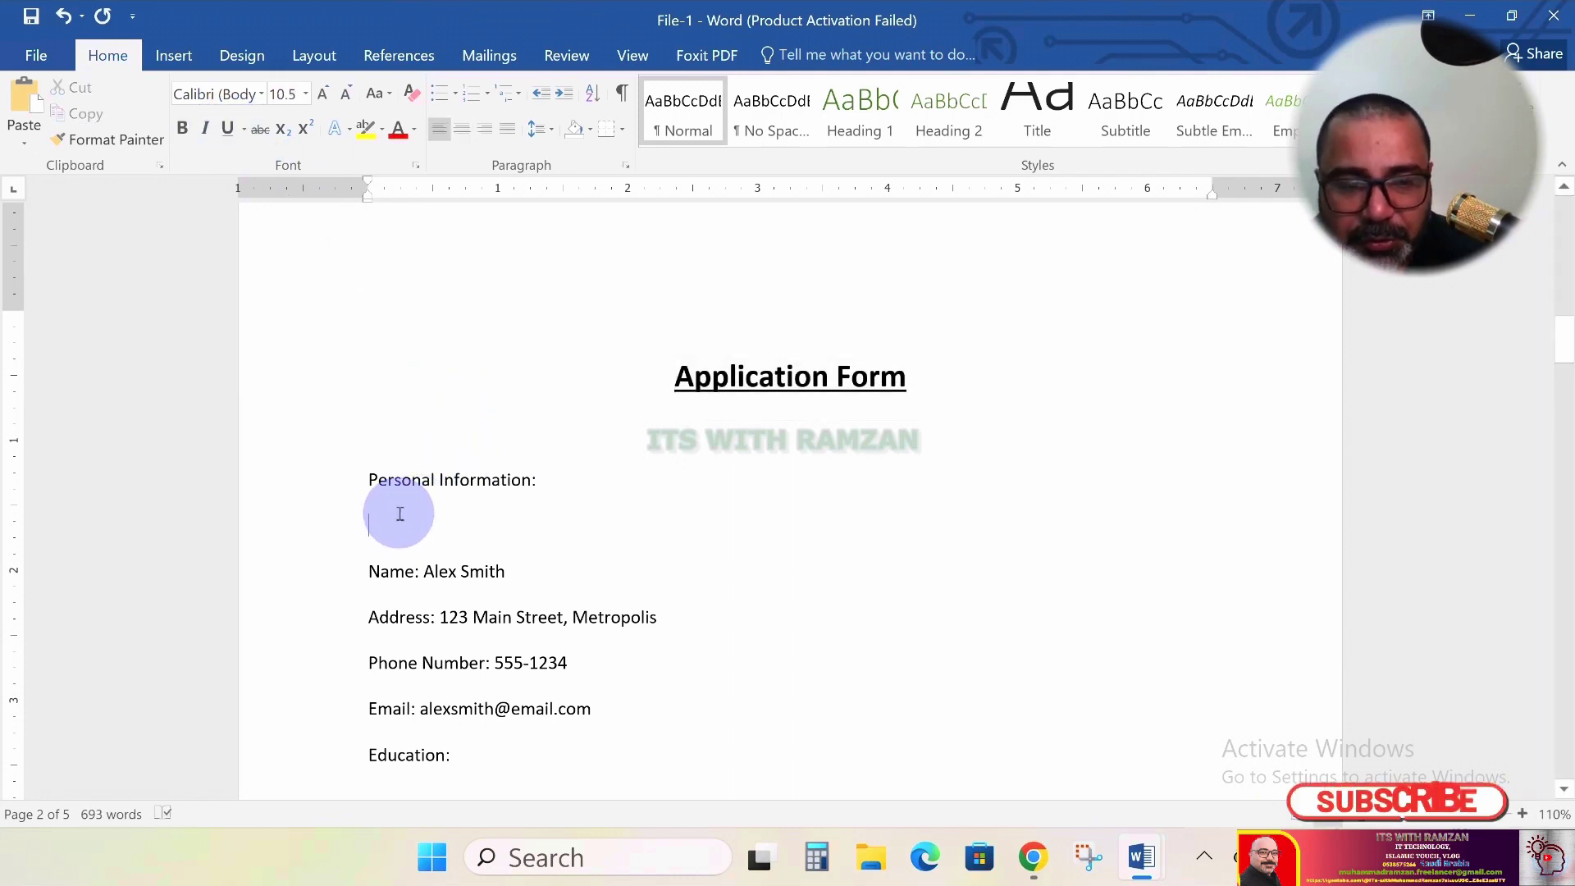
pyautogui.press('Delete')
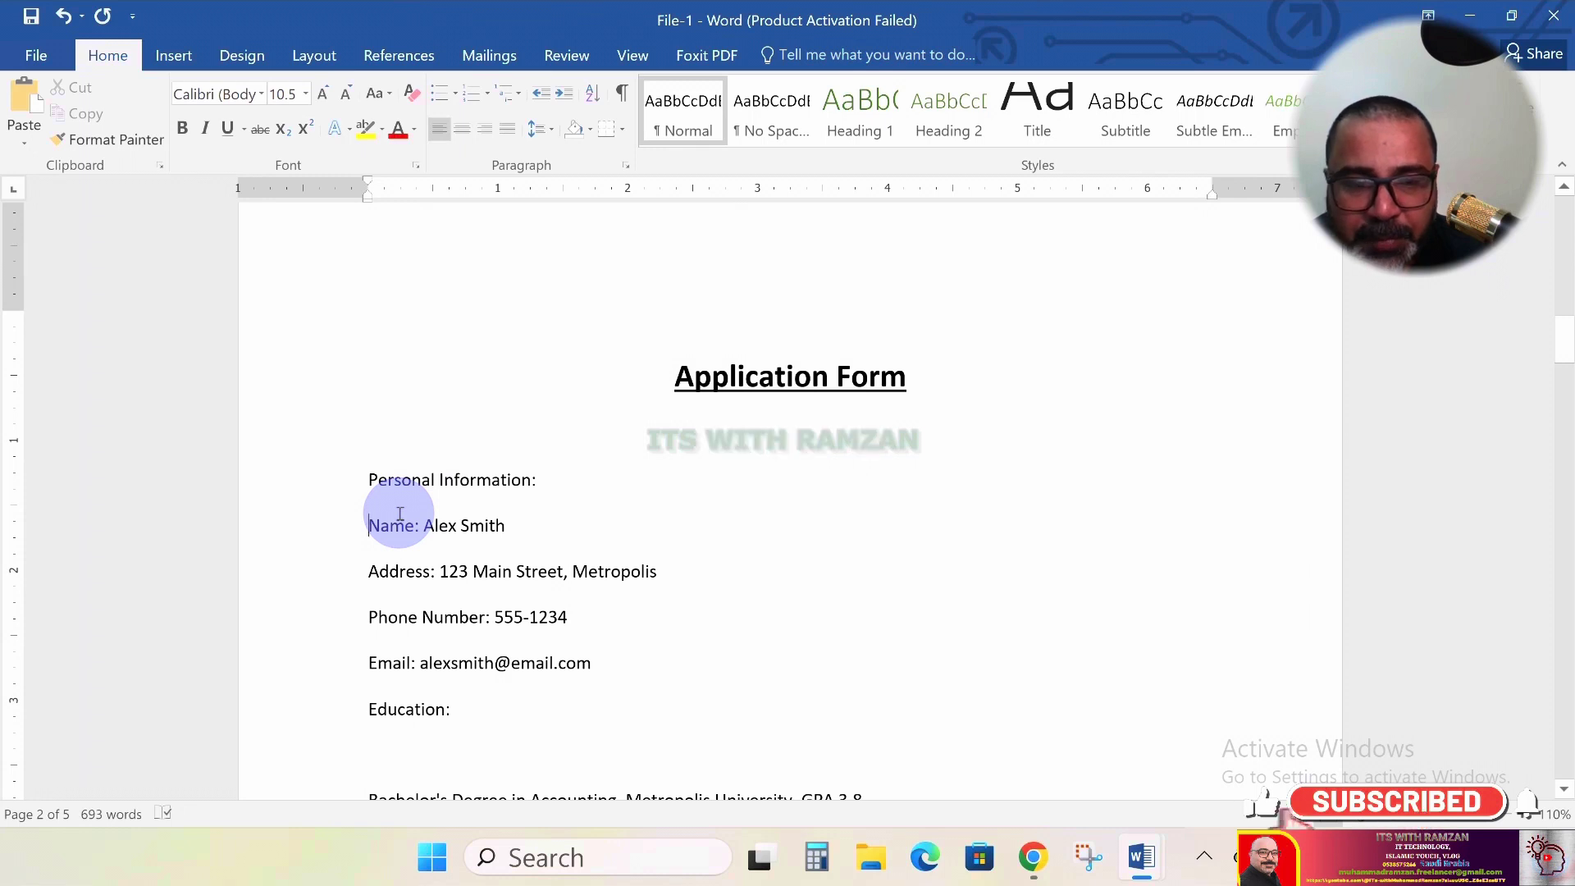
pyautogui.press('BackSpace')
pyautogui.press('Return')
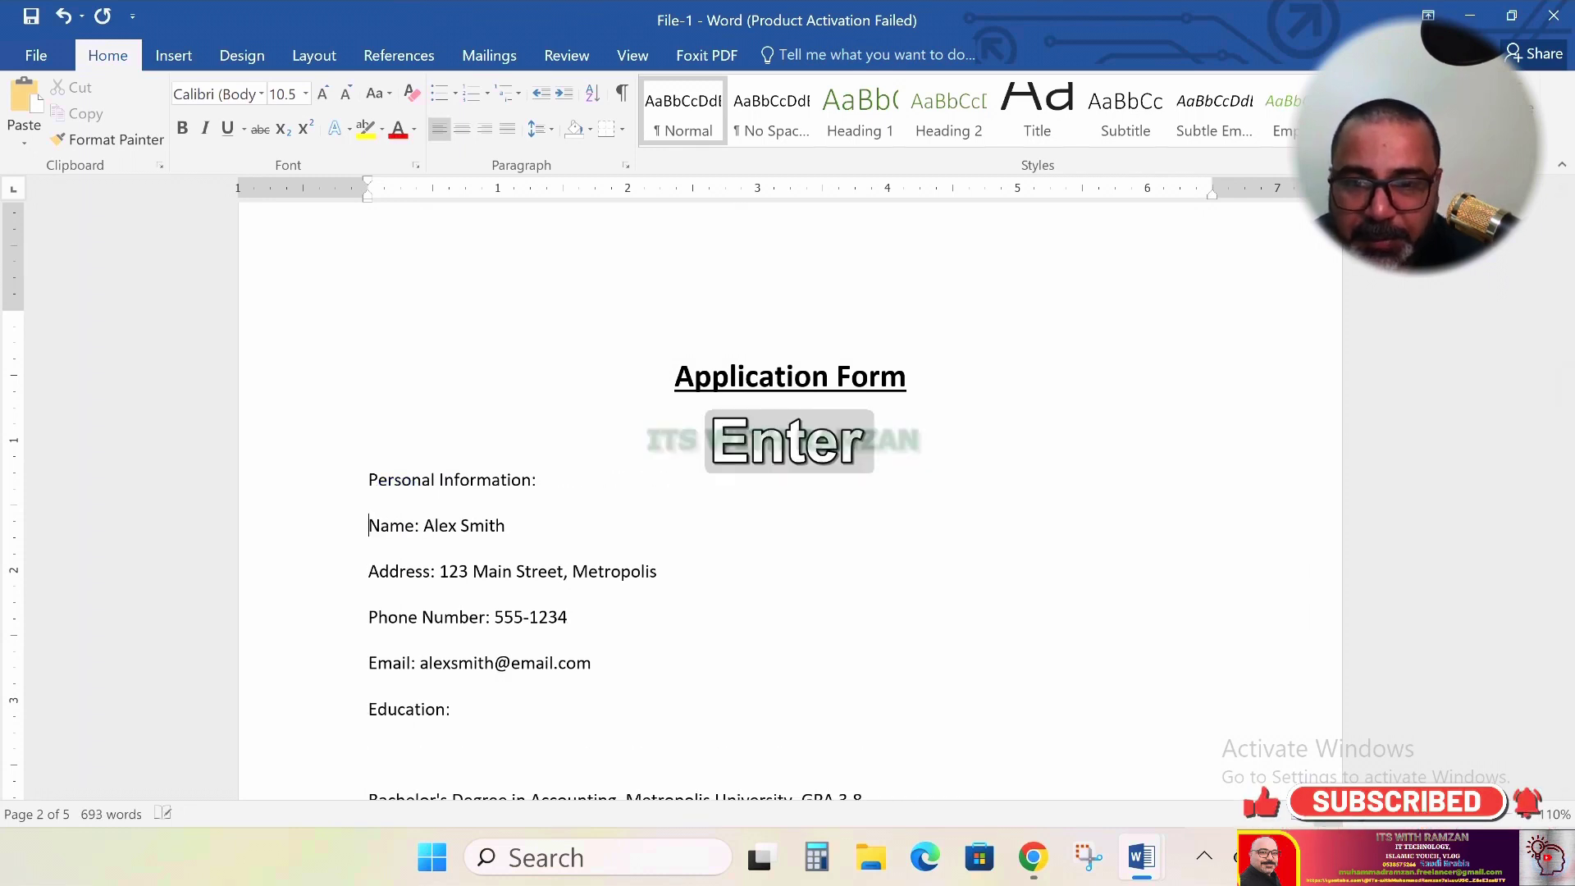
# Select the lines from "Personal Information:" through the Email line and remove the space after those paragraphs
pyautogui.scroll(-3, 397, 503)
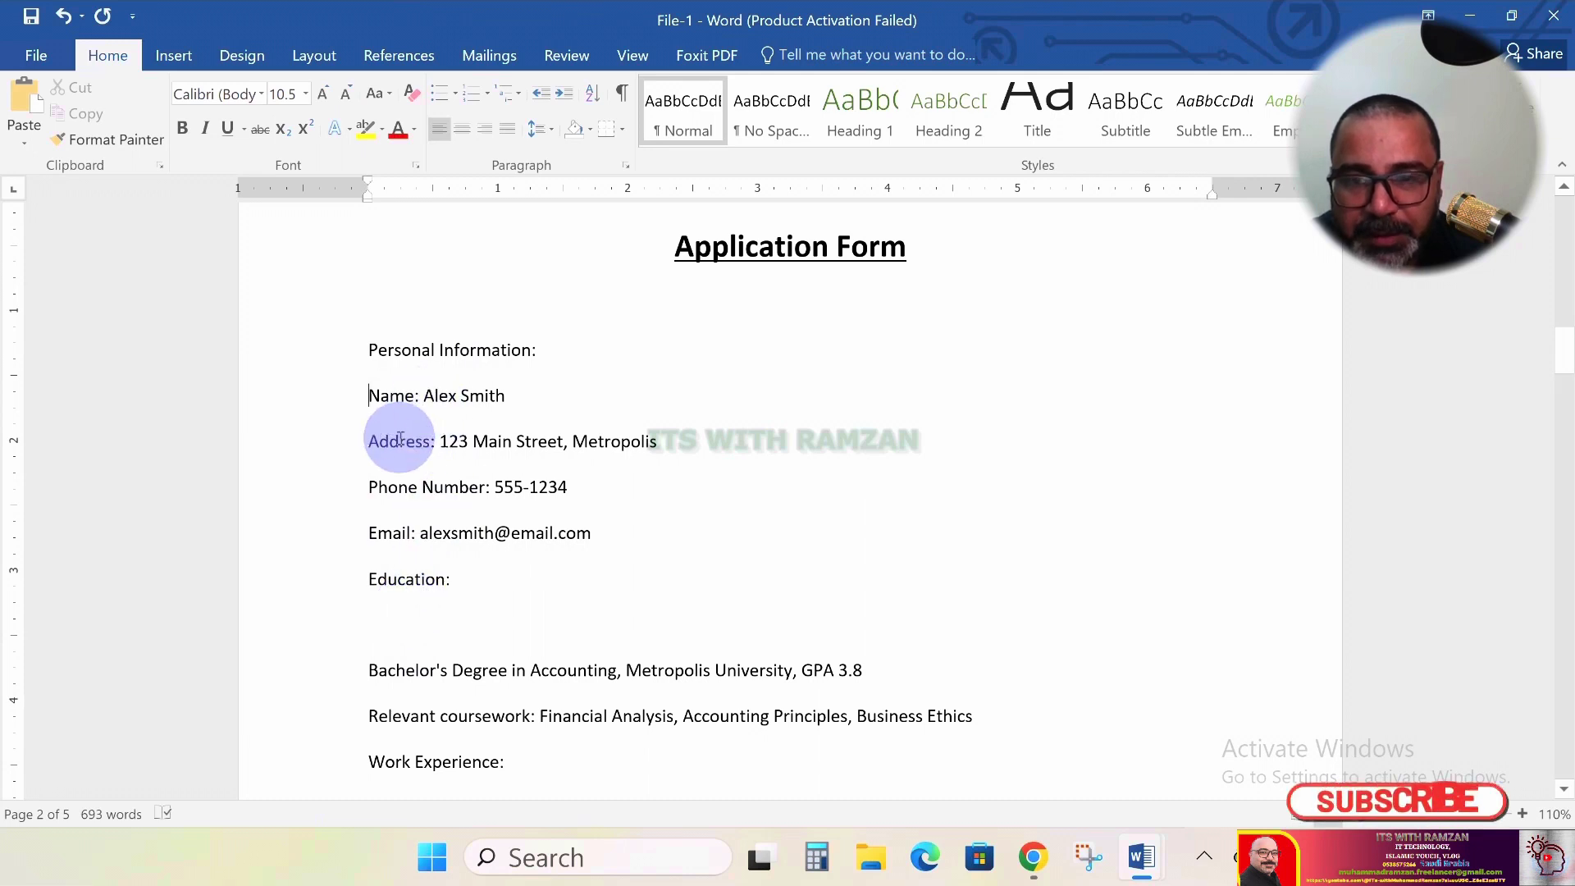
pyautogui.click(599, 543)
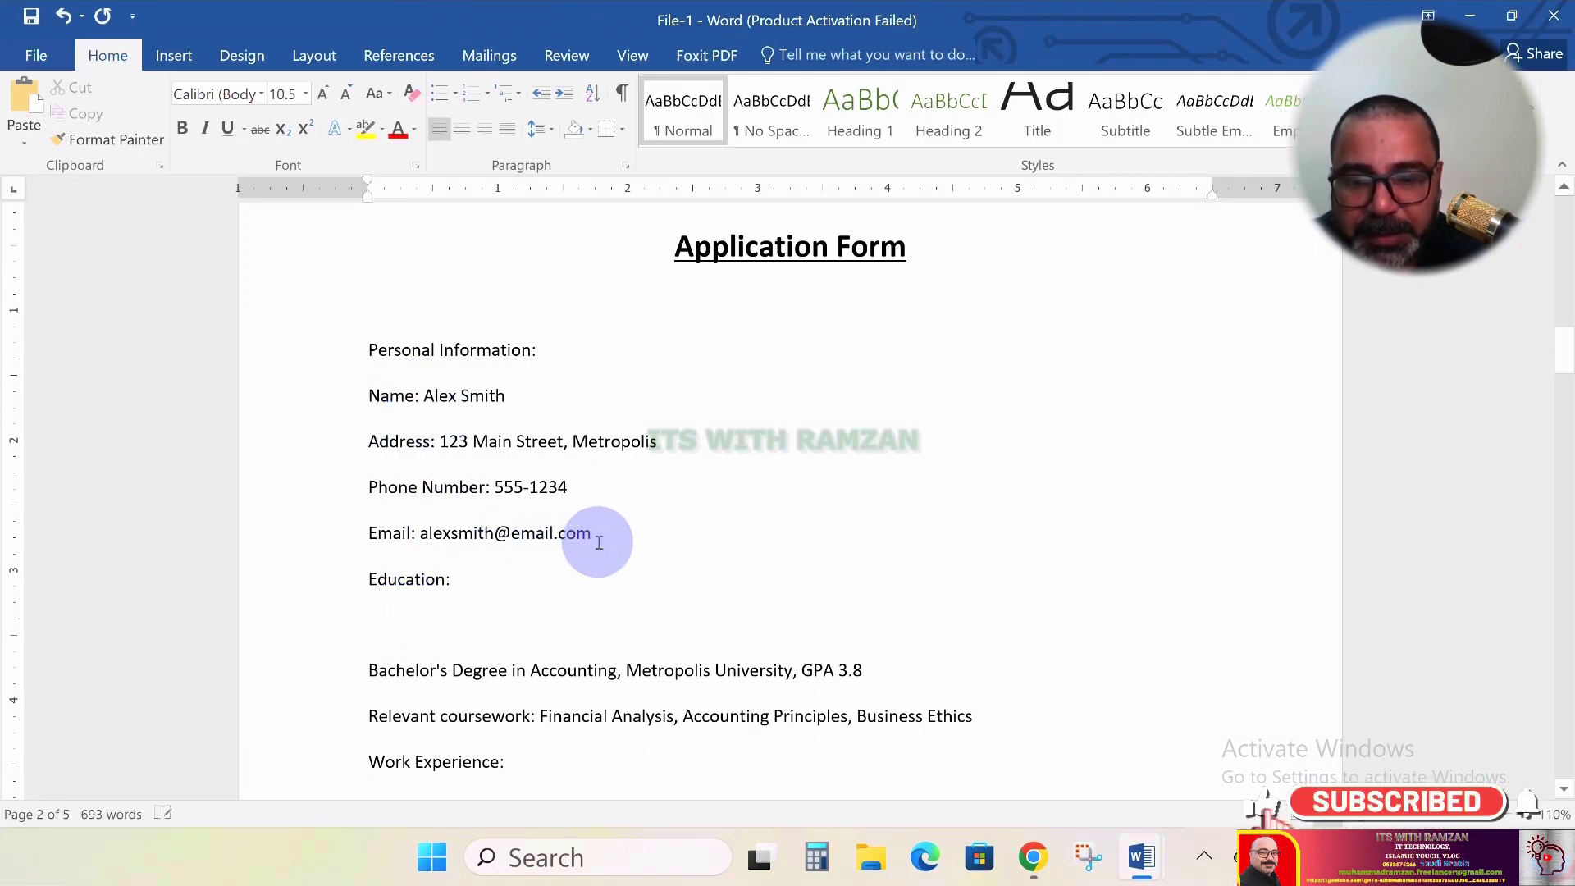
pyautogui.hotkey('shift', 'Left')
pyautogui.hotkey('shift', 'Left')
pyautogui.hotkey('shift', 'Up')
pyautogui.hotkey('shift', 'Up')
pyautogui.hotkey('shift', 'Up')
pyautogui.hotkey('shift', 'Up')
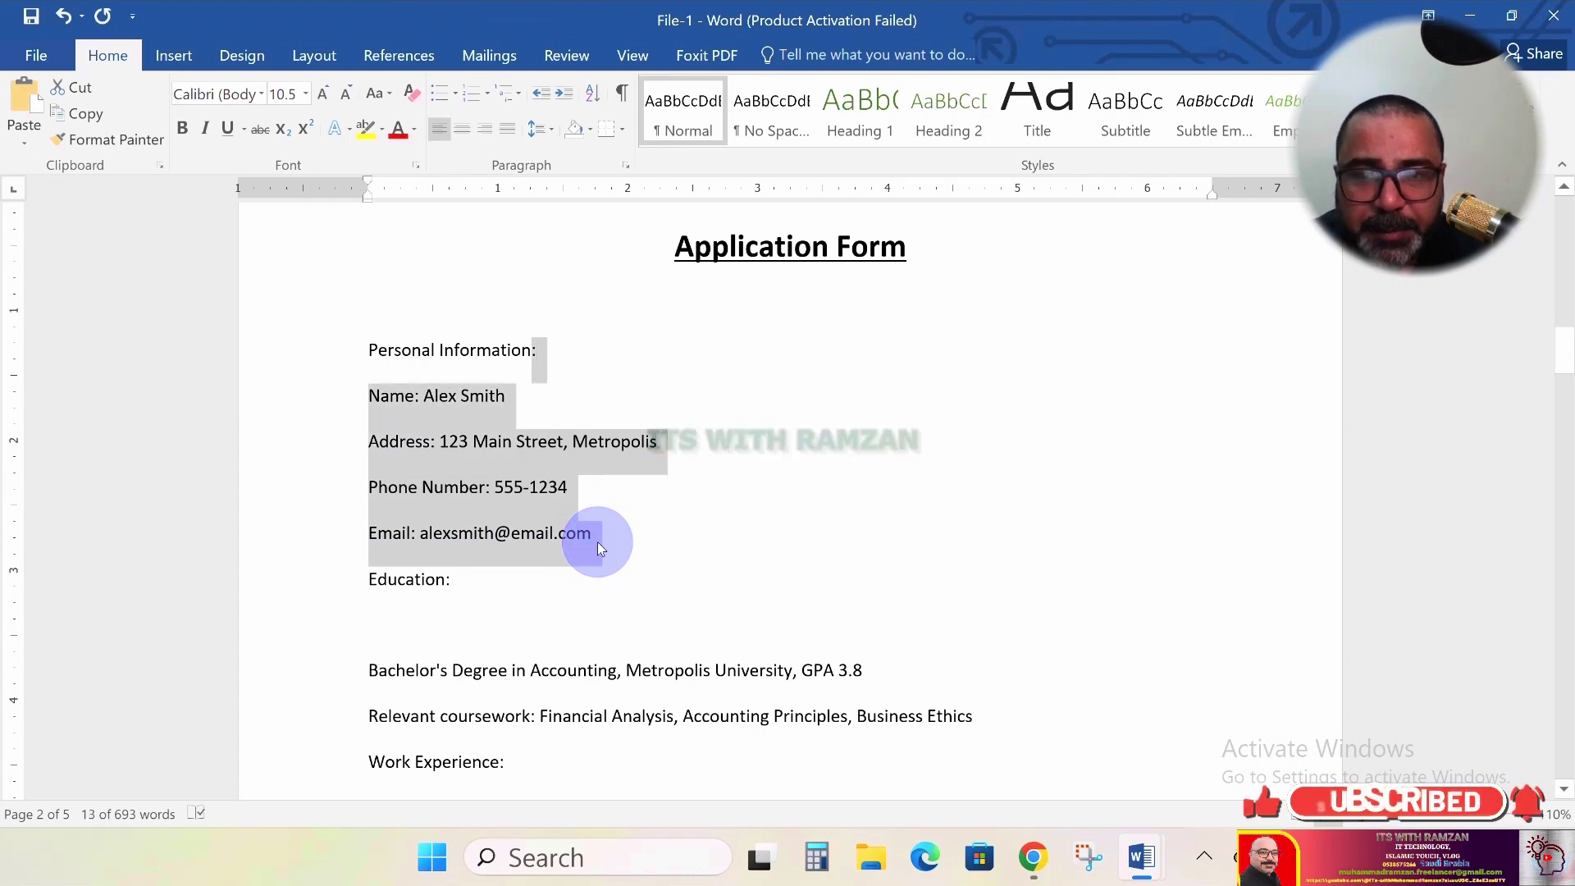
pyautogui.hotkey('shift', 'Left')
pyautogui.hotkey('shift', 'Left')
pyautogui.hotkey('shift', 'Left')
pyautogui.hotkey('shift', 'Left')
pyautogui.hotkey('shift', 'Left')
pyautogui.hotkey('shift', 'Left')
pyautogui.hotkey('shift', 'Left')
pyautogui.hotkey('shift', 'Left')
pyautogui.hotkey('shift', 'Left')
pyautogui.hotkey('shift', 'Left')
pyautogui.hotkey('shift', 'Left')
pyautogui.hotkey('shift', 'Left')
pyautogui.hotkey('shift', 'Left')
pyautogui.hotkey('shift', 'Left')
pyautogui.hotkey('shift', 'Left')
pyautogui.hotkey('shift', 'Left')
pyautogui.hotkey('shift', 'Left')
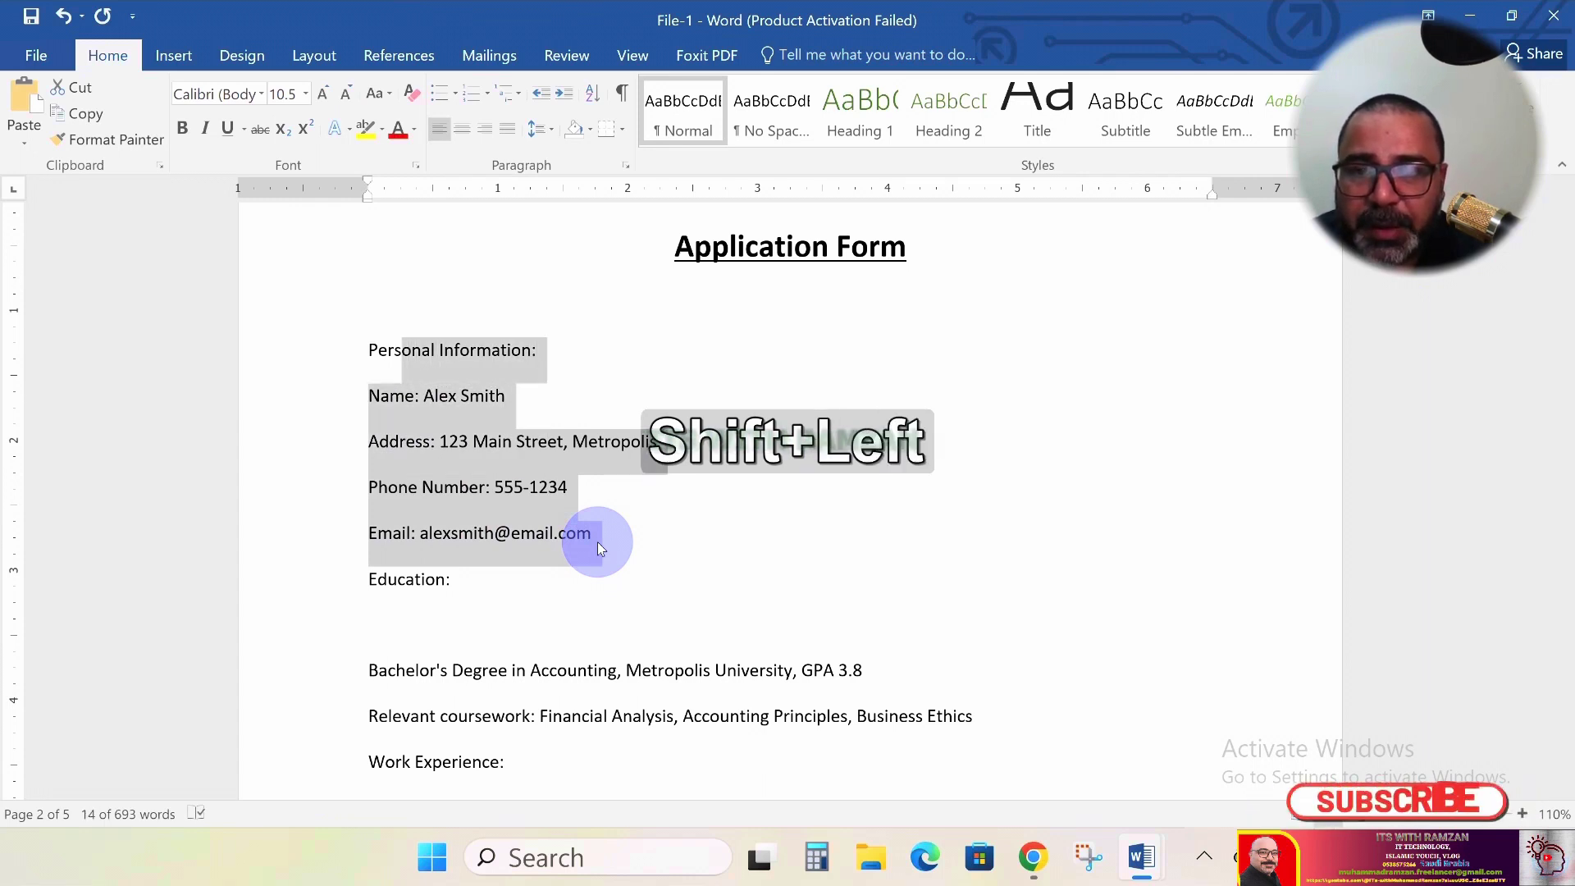
pyautogui.hotkey('shift', 'Left')
pyautogui.hotkey('shift', 'Left')
pyautogui.hotkey('shift', 'Left')
pyautogui.hotkey('shift', 'Left')
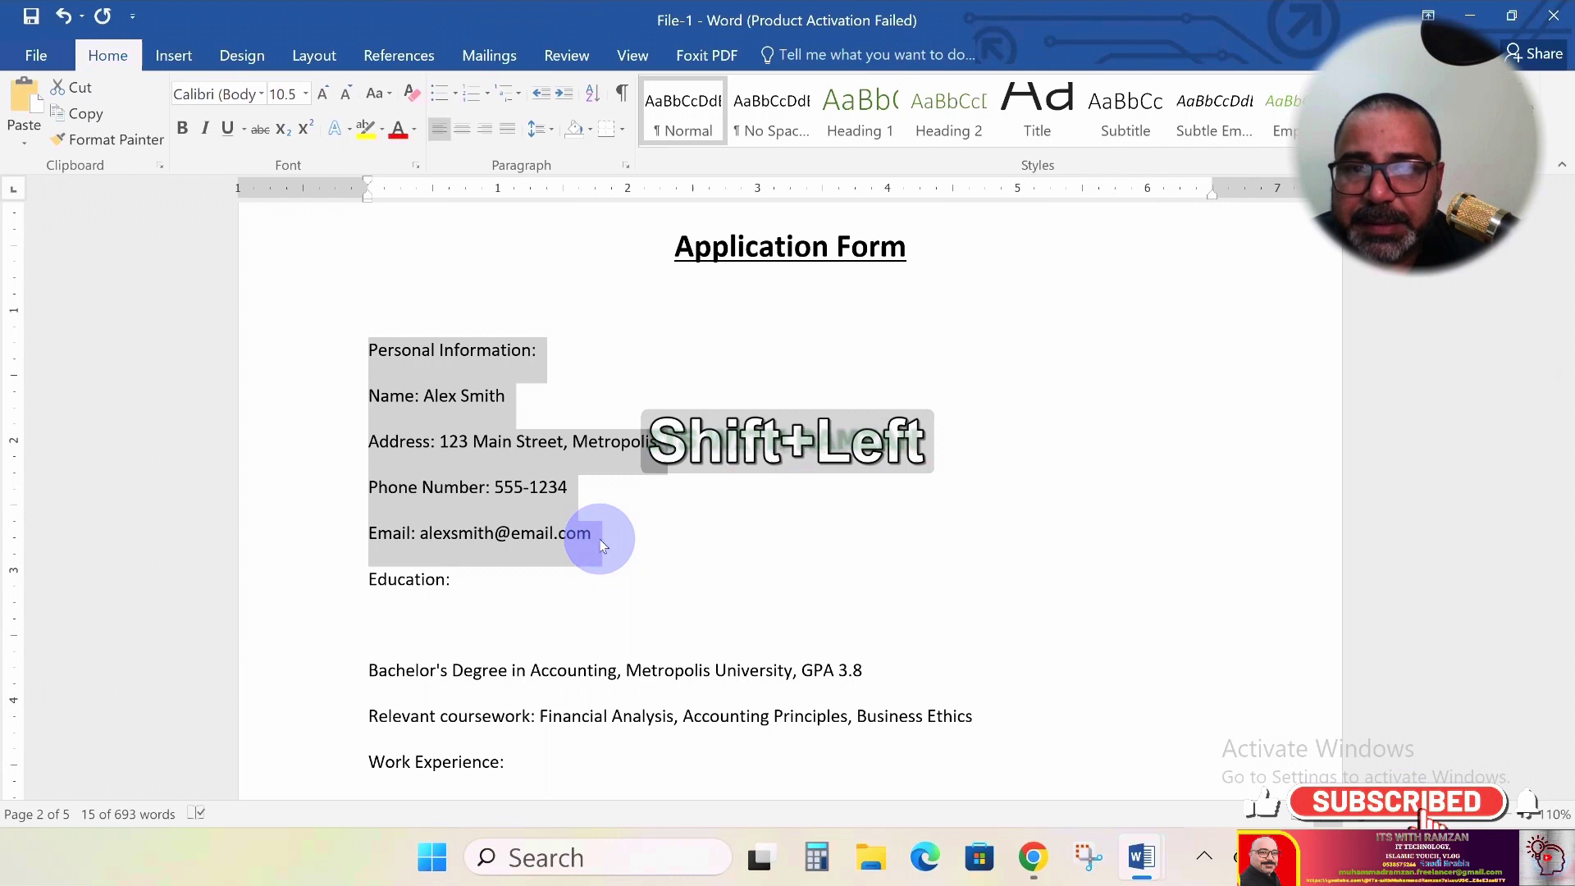
pyautogui.click(553, 130)
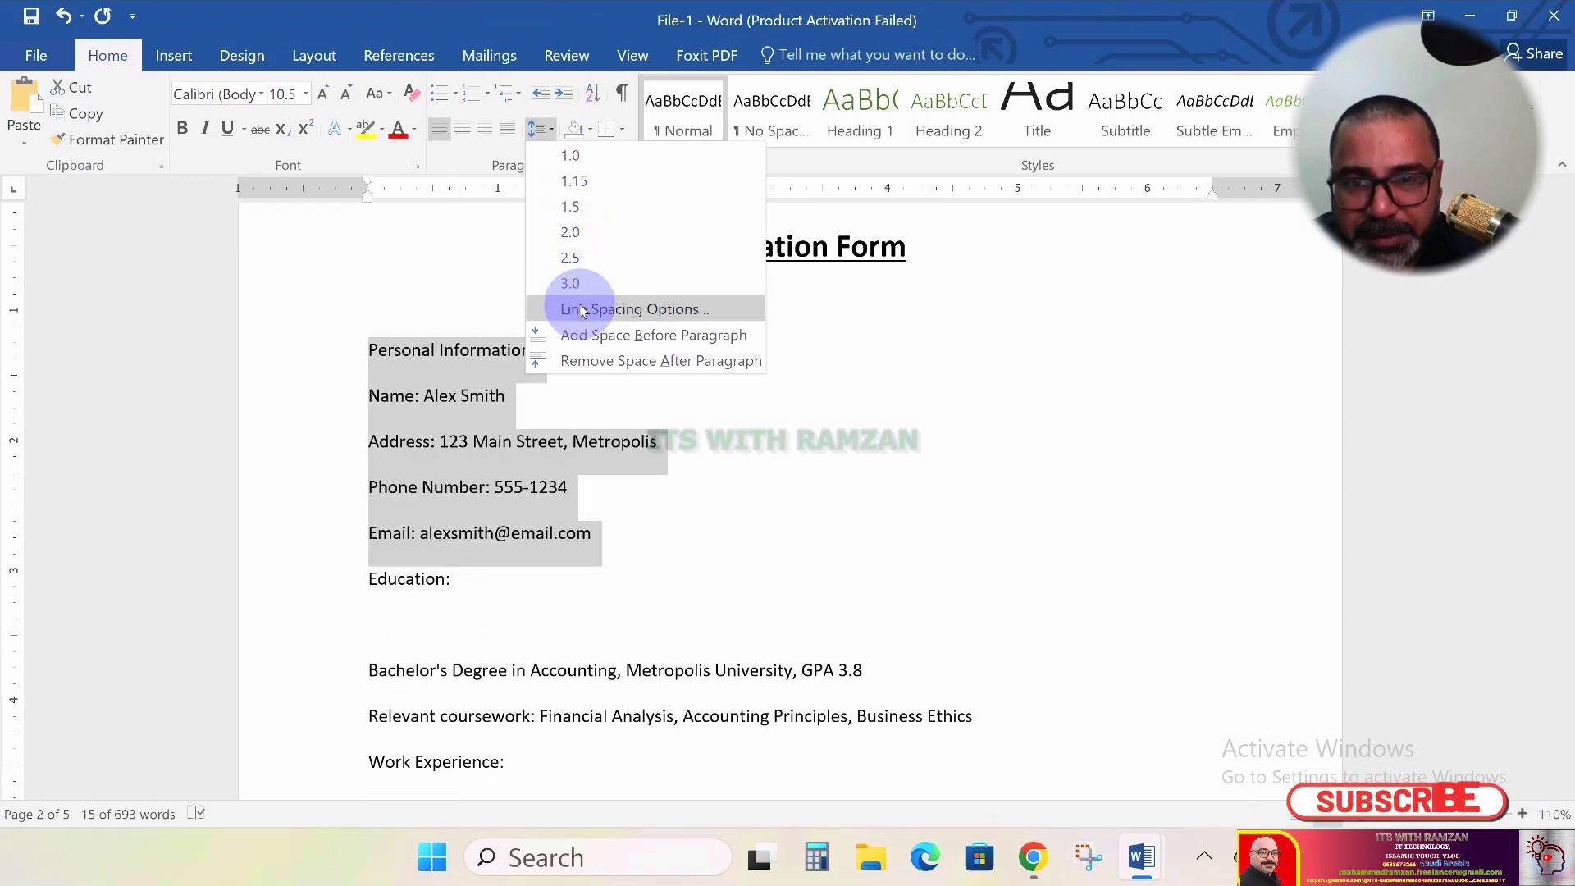
pyautogui.click(585, 362)
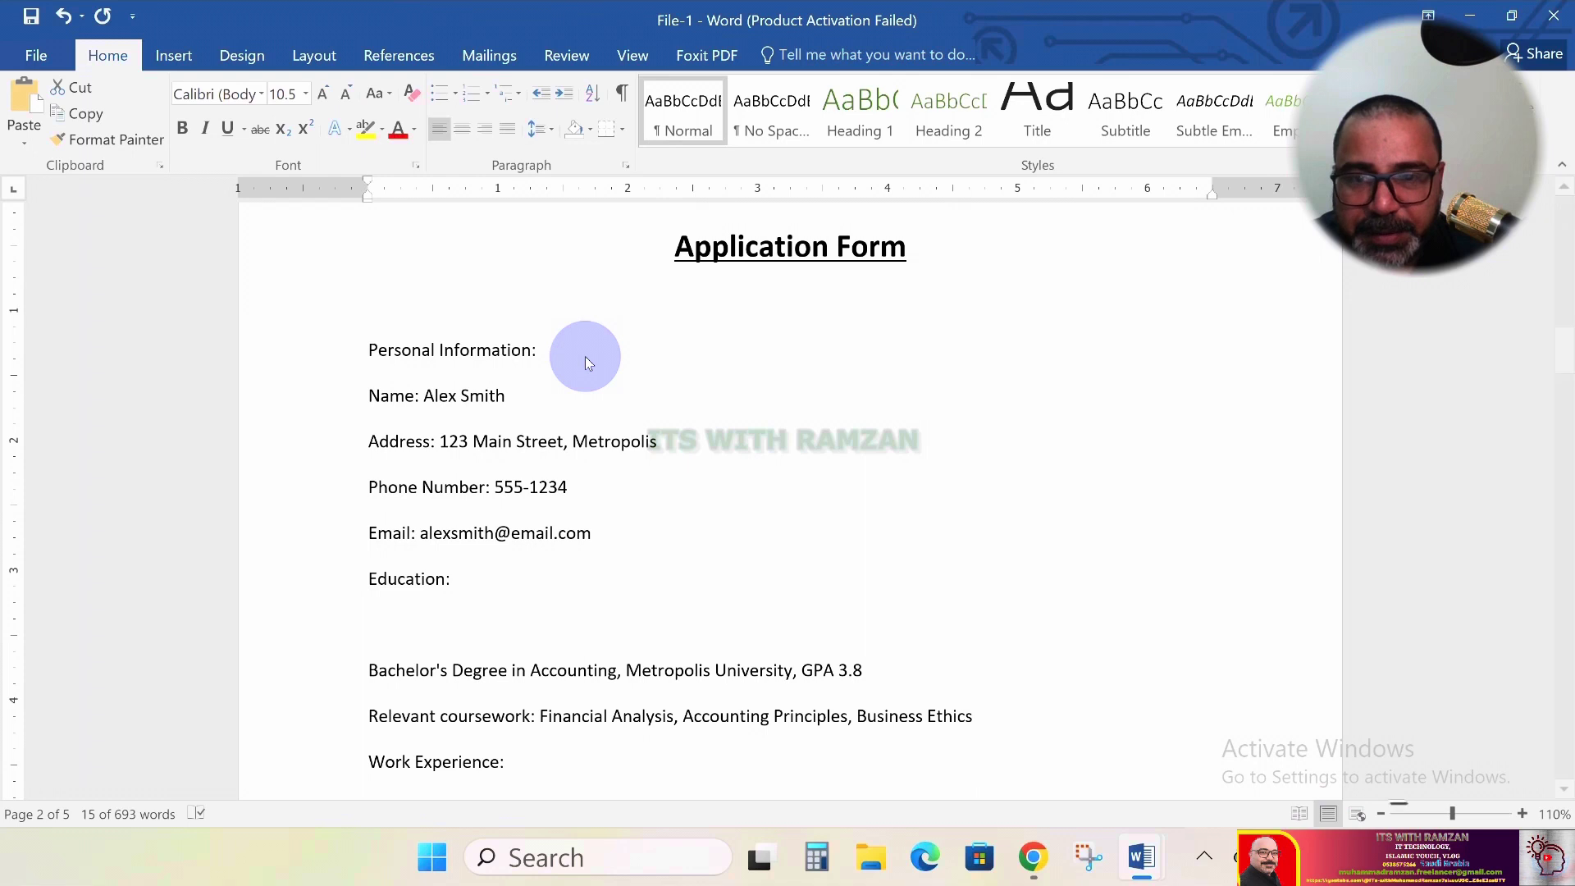
# Insert two empty lines between the Email line and the "Education:" heading
pyautogui.click(611, 476)
pyautogui.press('Return')
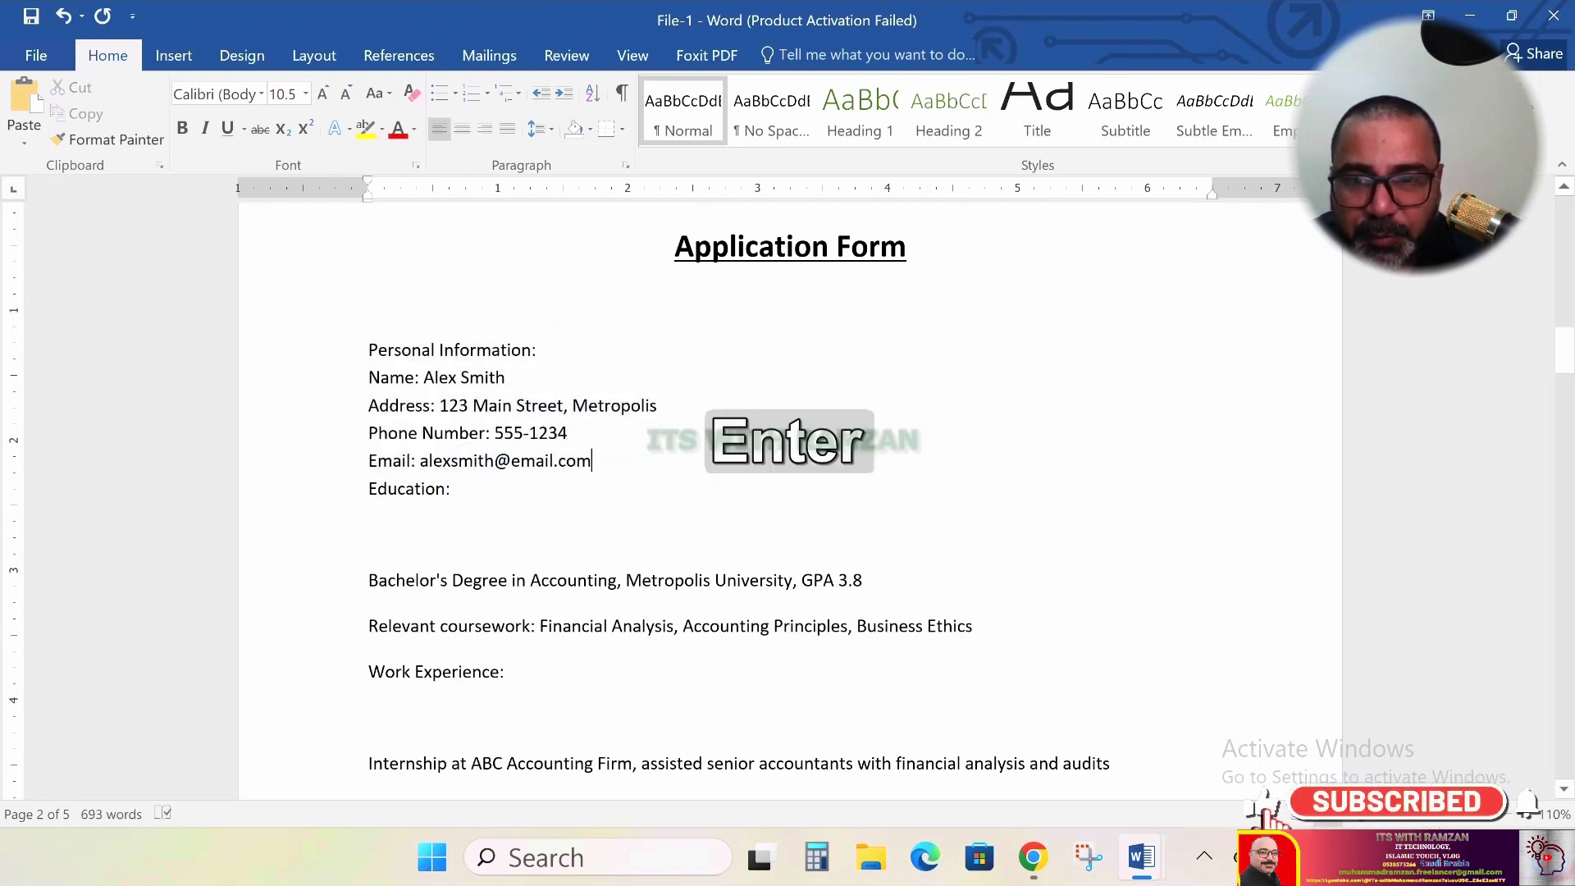
pyautogui.press('Return')
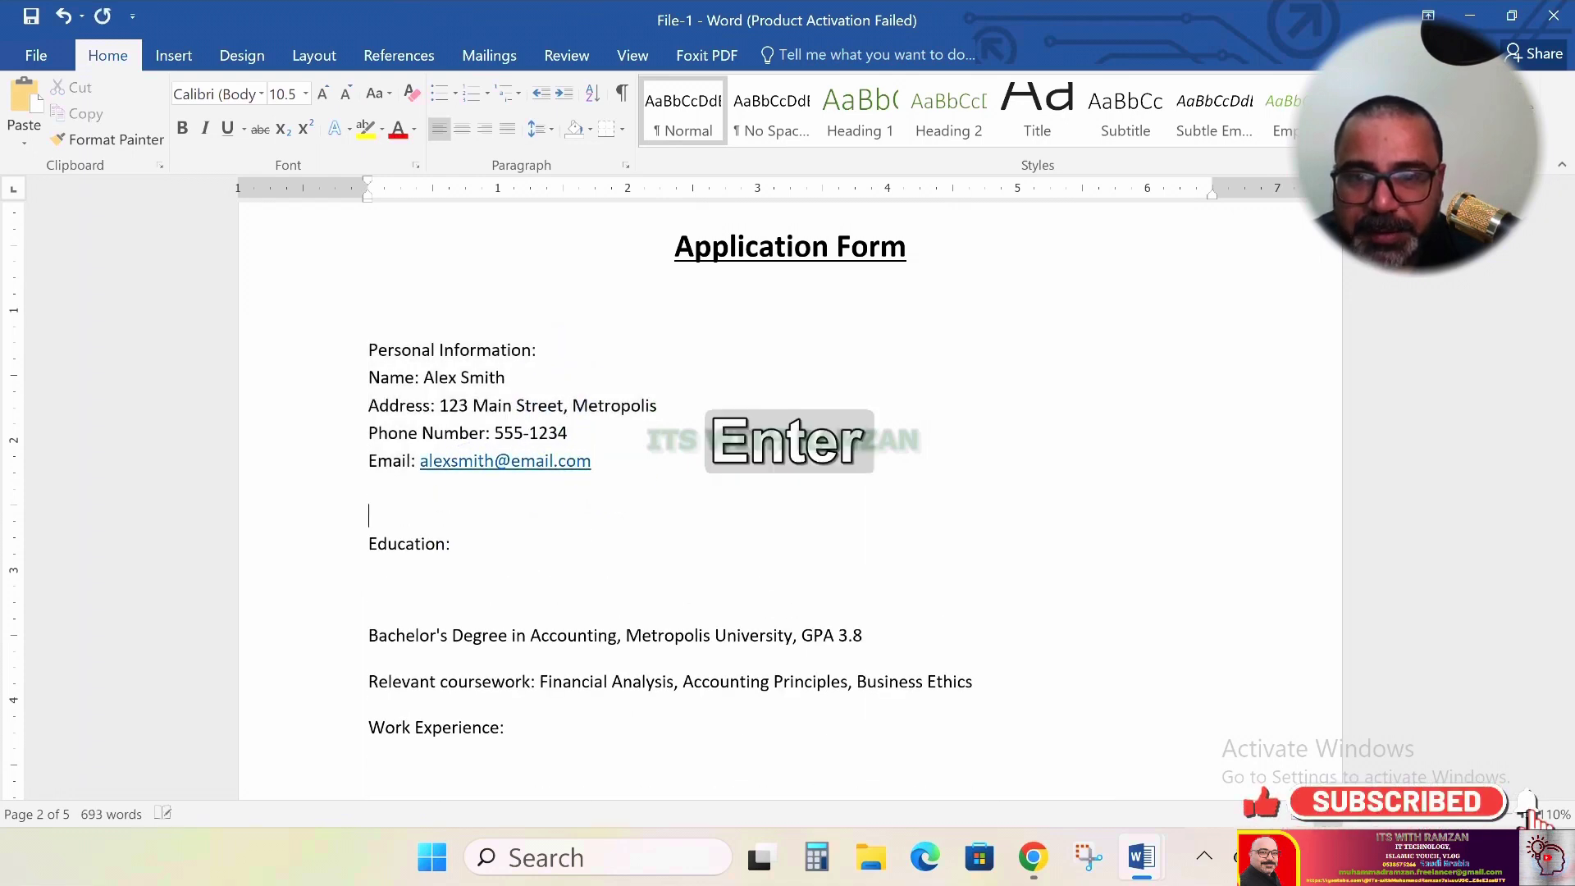
# Select the whole subheading "Personal Information:" and make it bold
pyautogui.click(371, 378)
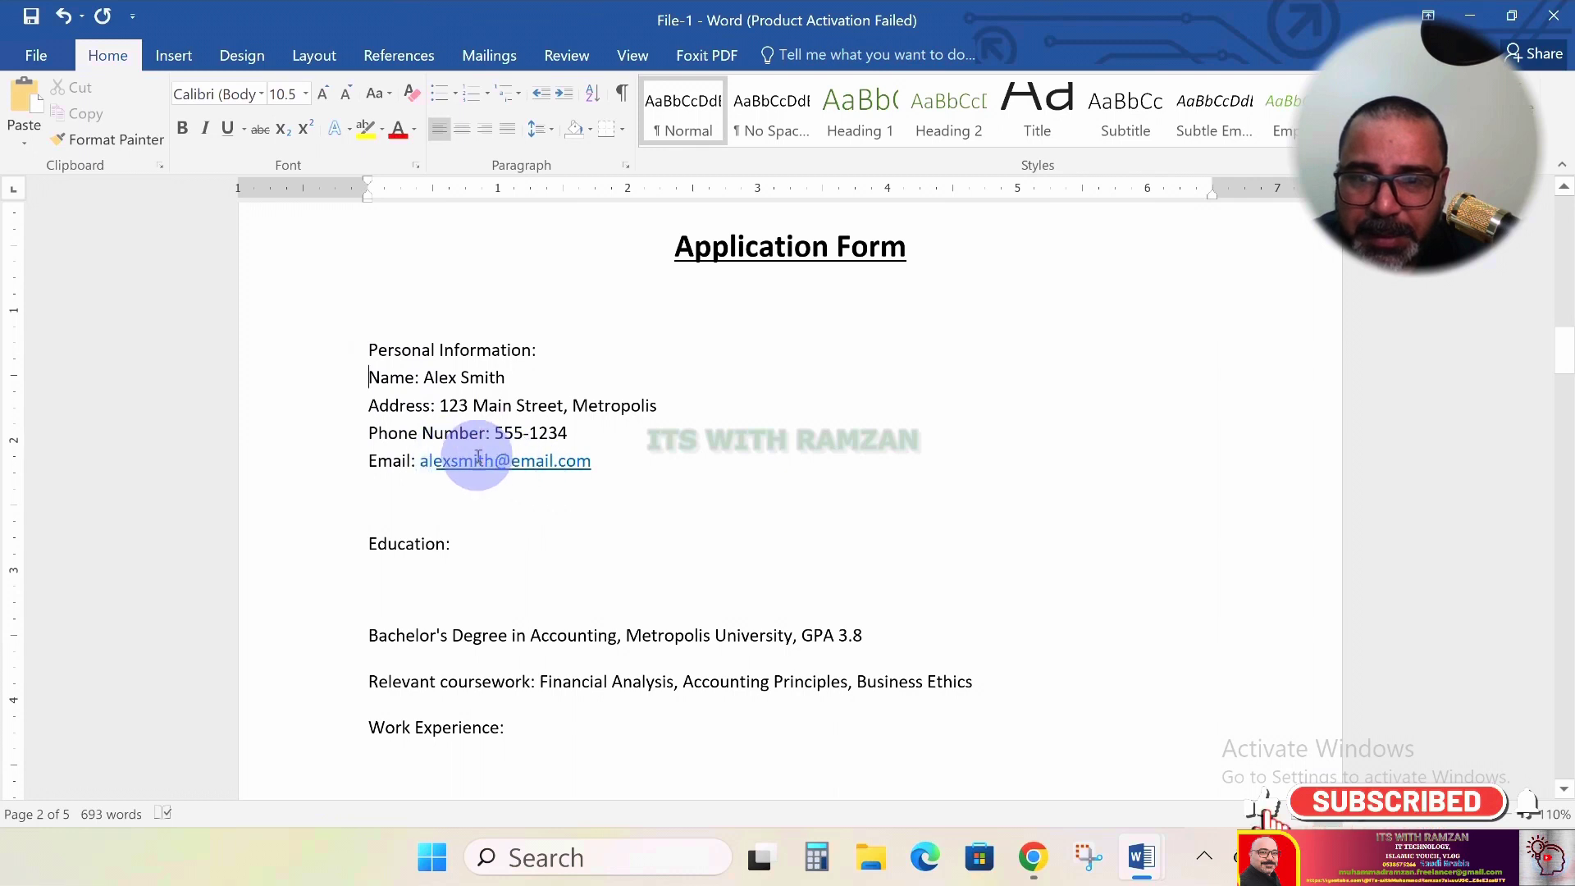
pyautogui.doubleClick(371, 350)
pyautogui.click(387, 352)
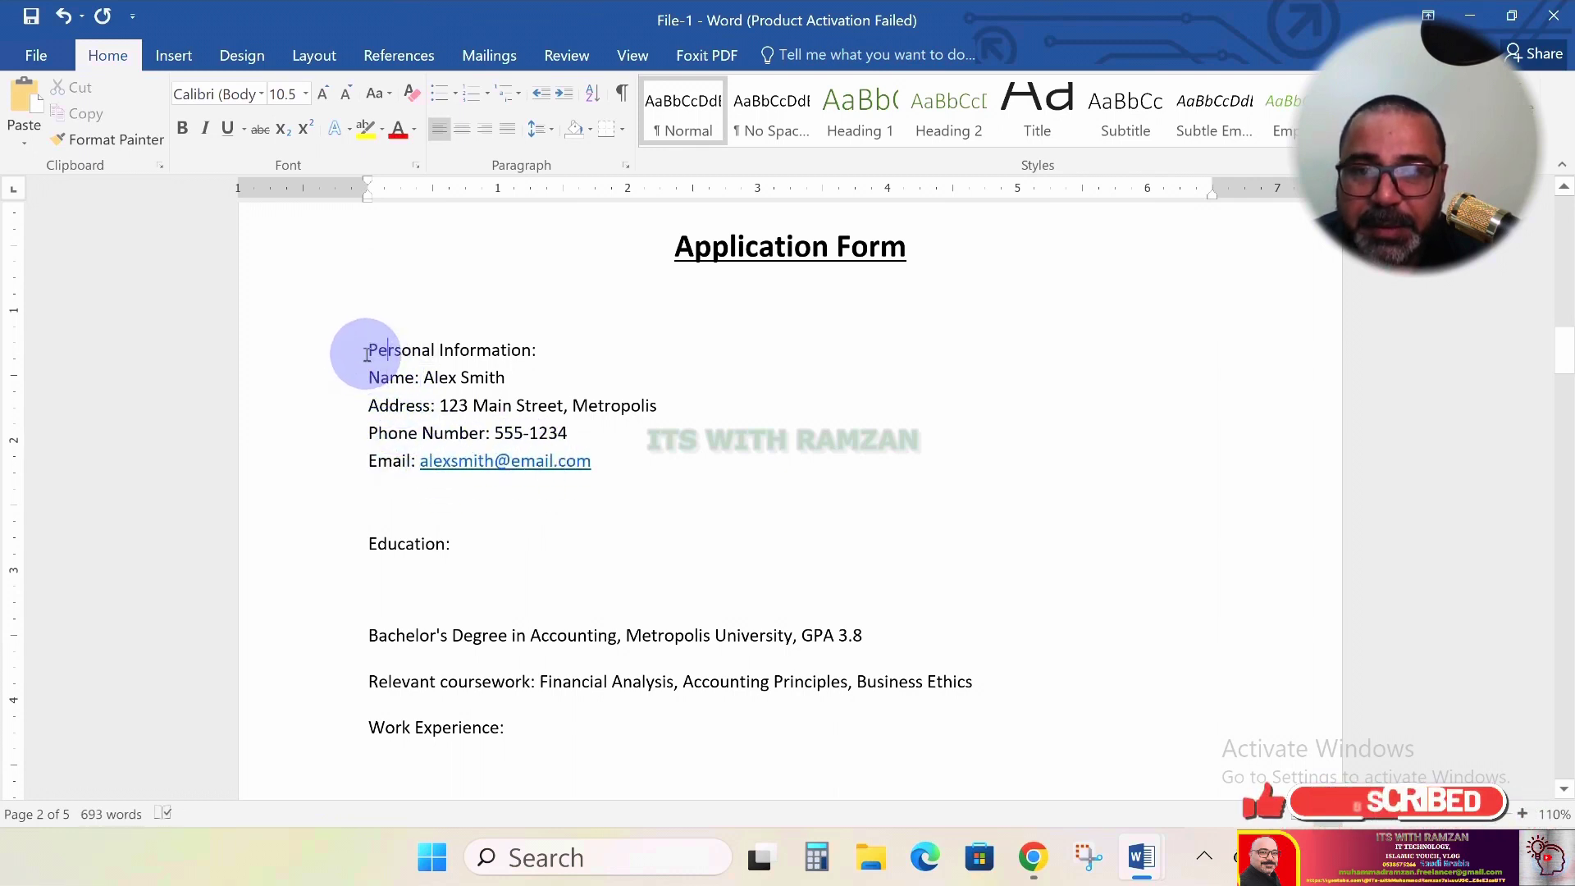
pyautogui.click(367, 355)
pyautogui.hotkey('shift', 'Right')
pyautogui.hotkey('shift', 'Right')
pyautogui.hotkey('shift', 'Right')
pyautogui.hotkey('shift', 'Right')
pyautogui.hotkey('shift', 'Right')
pyautogui.hotkey('shift', 'Right')
pyautogui.hotkey('shift', 'Right')
pyautogui.hotkey('shift', 'Right')
pyautogui.hotkey('shift', 'Right')
pyautogui.hotkey('shift', 'Right')
pyautogui.hotkey('shift', 'Right')
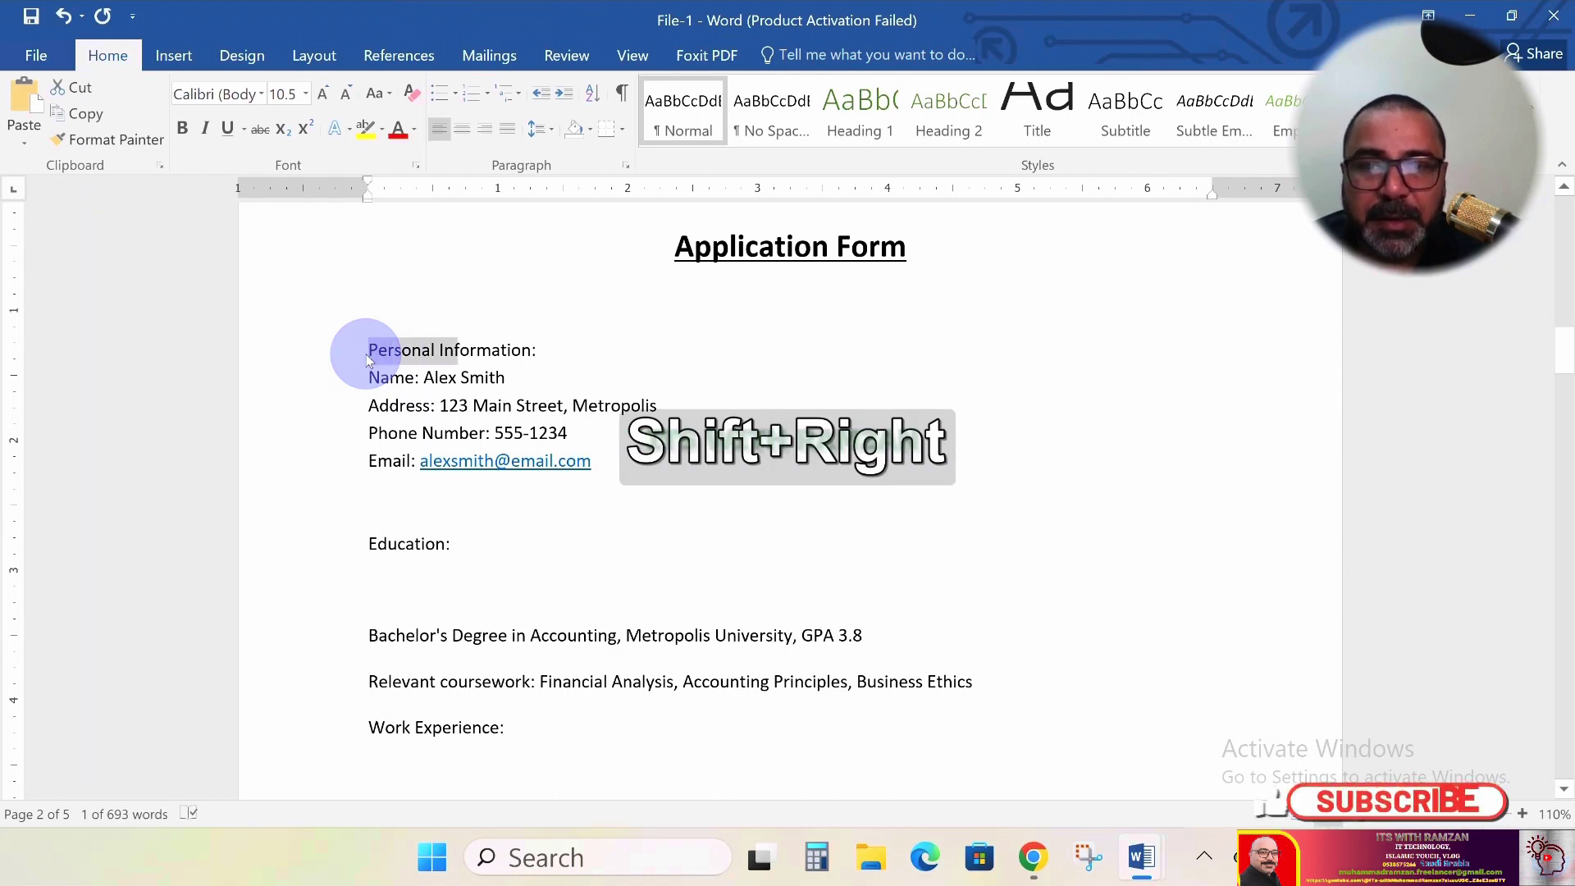
pyautogui.hotkey('shift', 'Right')
pyautogui.hotkey('shift', 'Right')
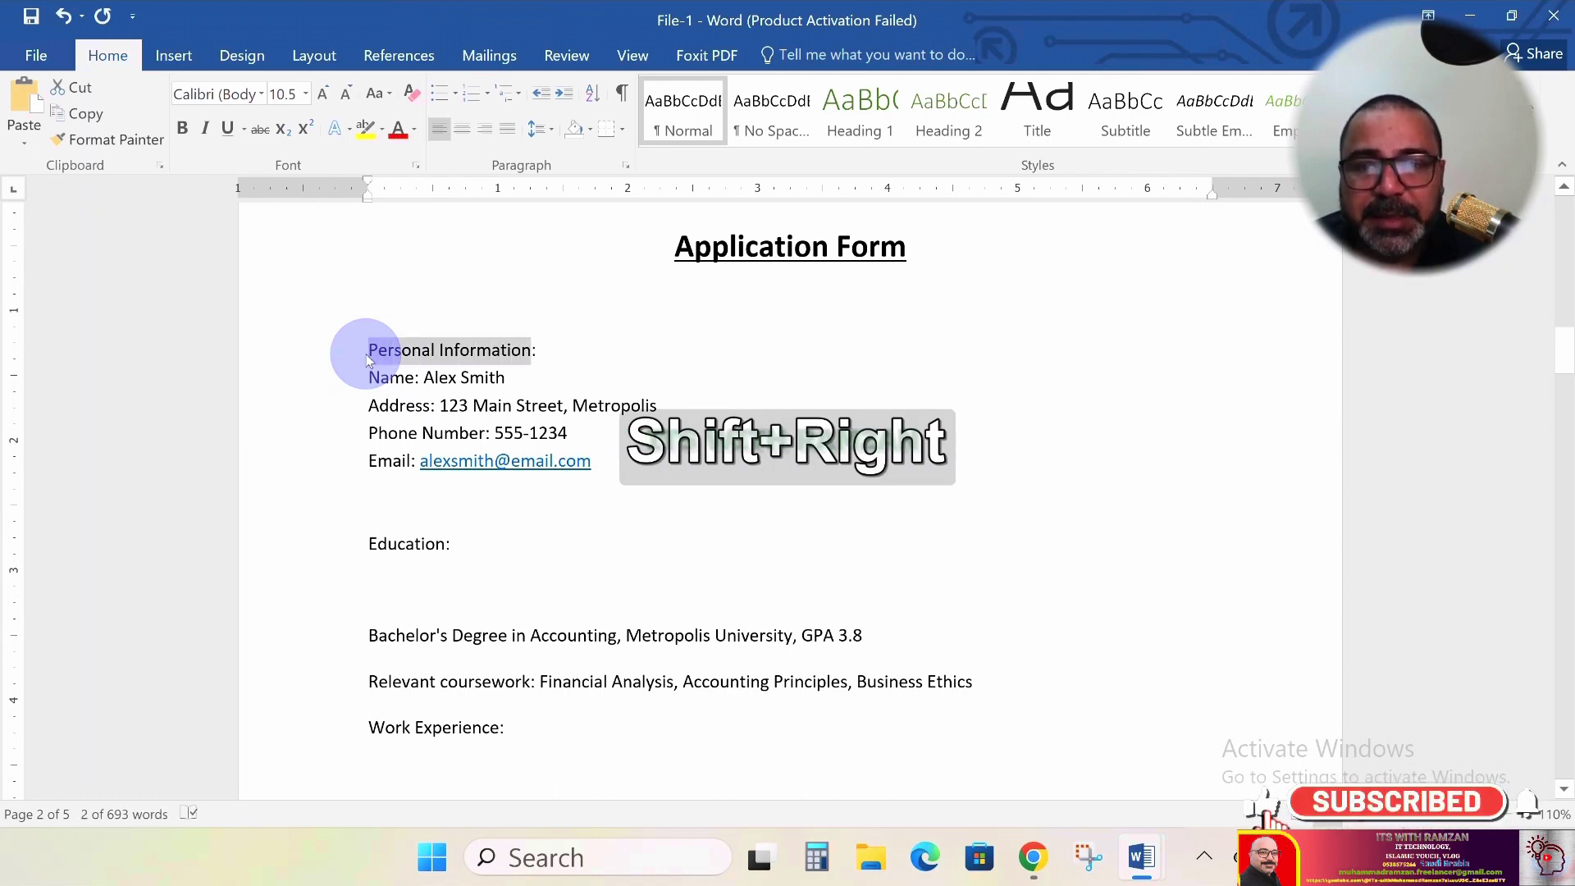
pyautogui.click(181, 131)
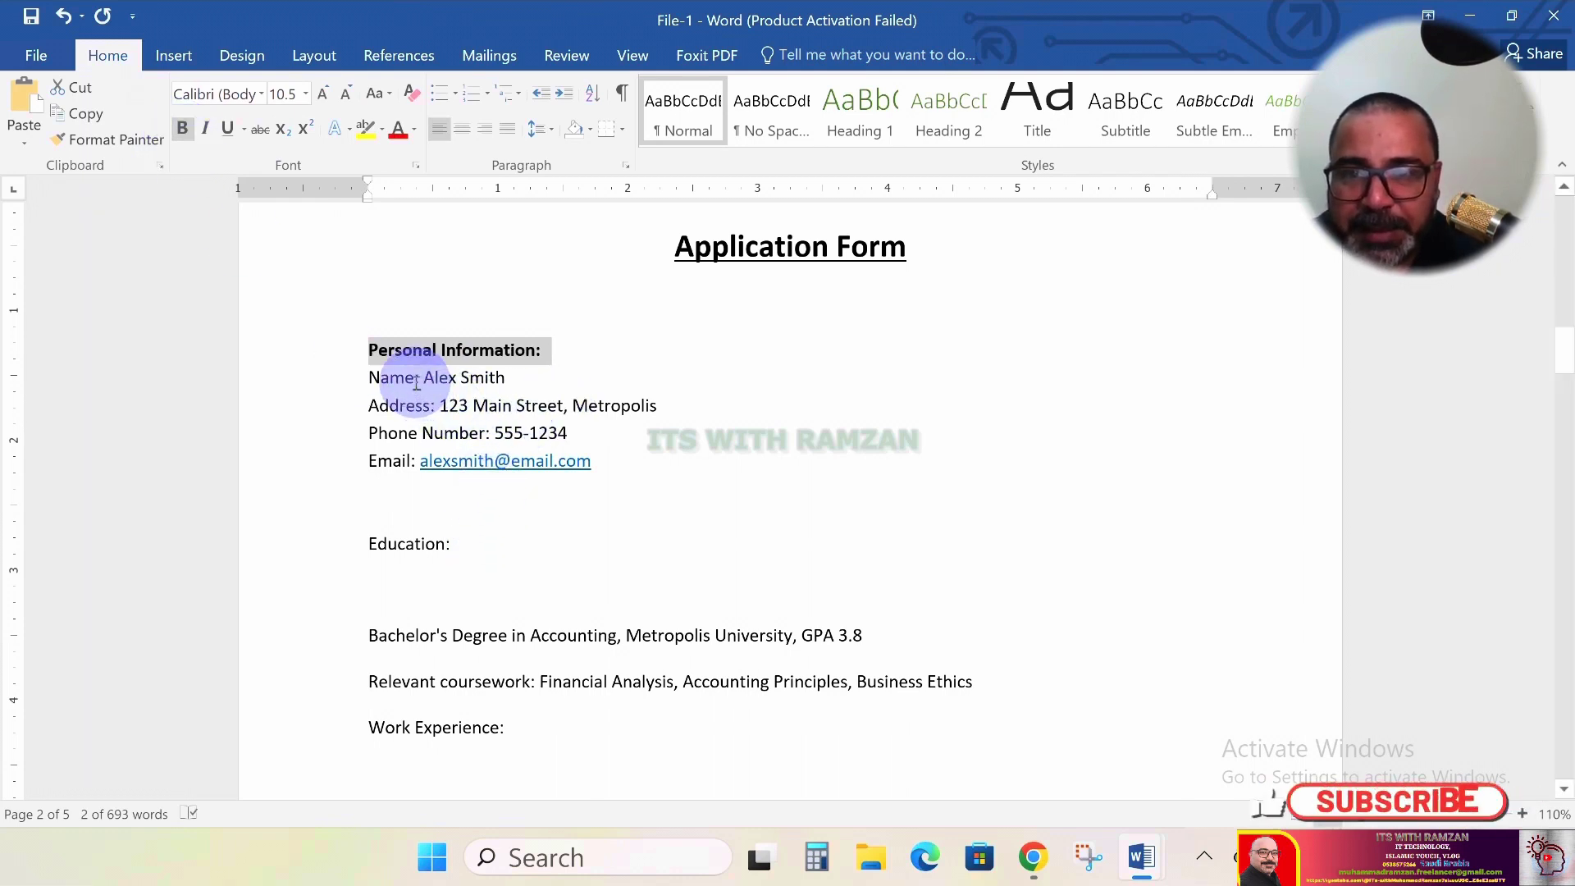
# Select only the label "Name" in the personal details and make it bold
pyautogui.click(416, 422)
pyautogui.hotkey('shift', 'Left')
pyautogui.hotkey('shift', 'Left')
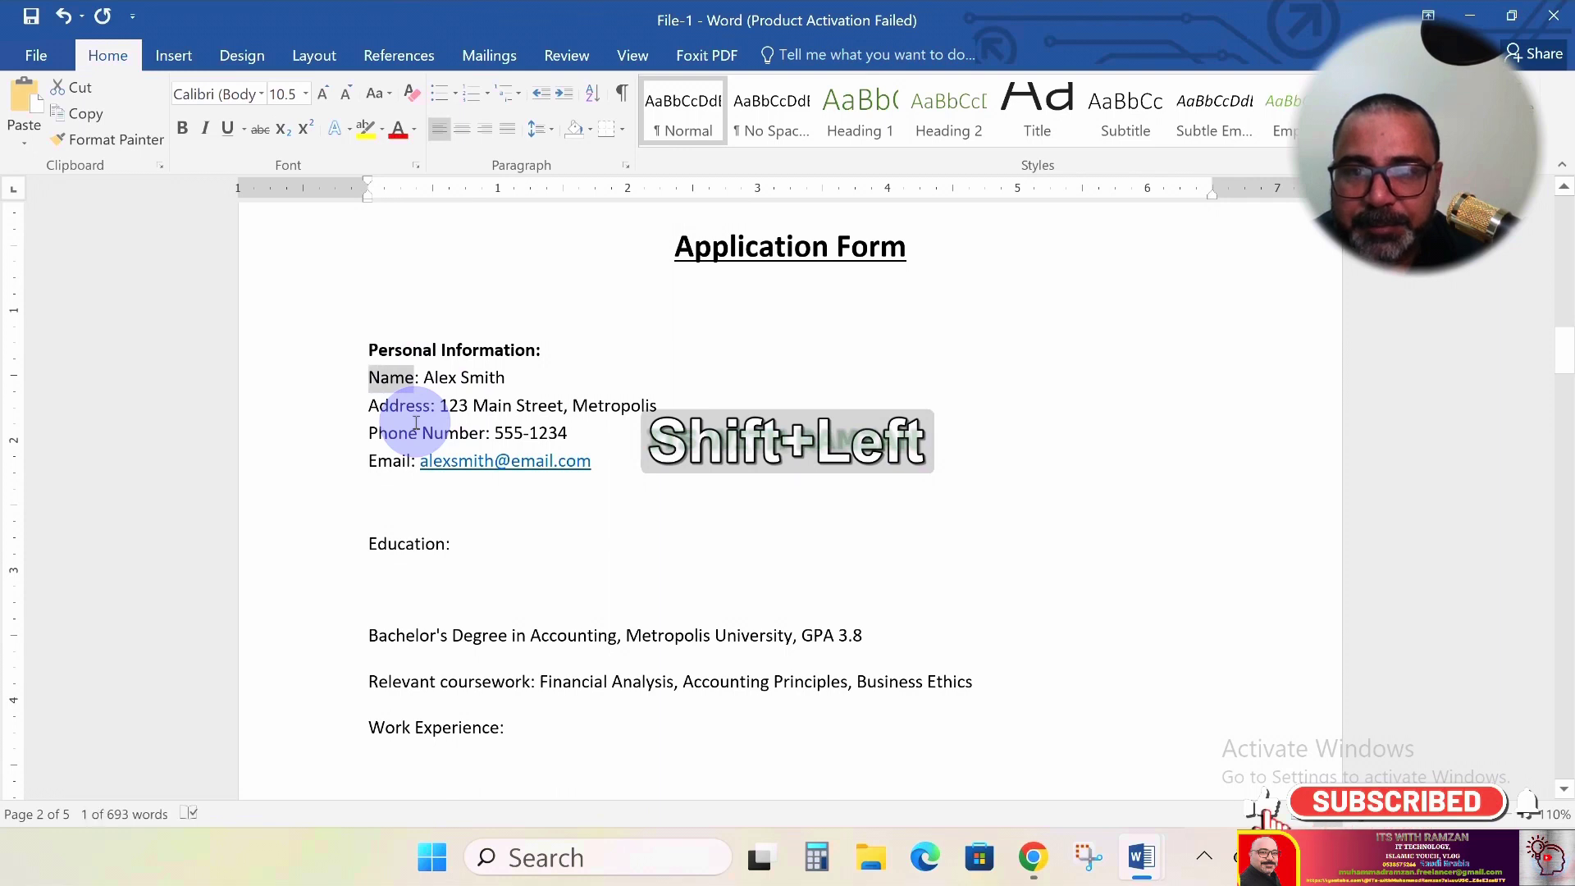
pyautogui.click(182, 128)
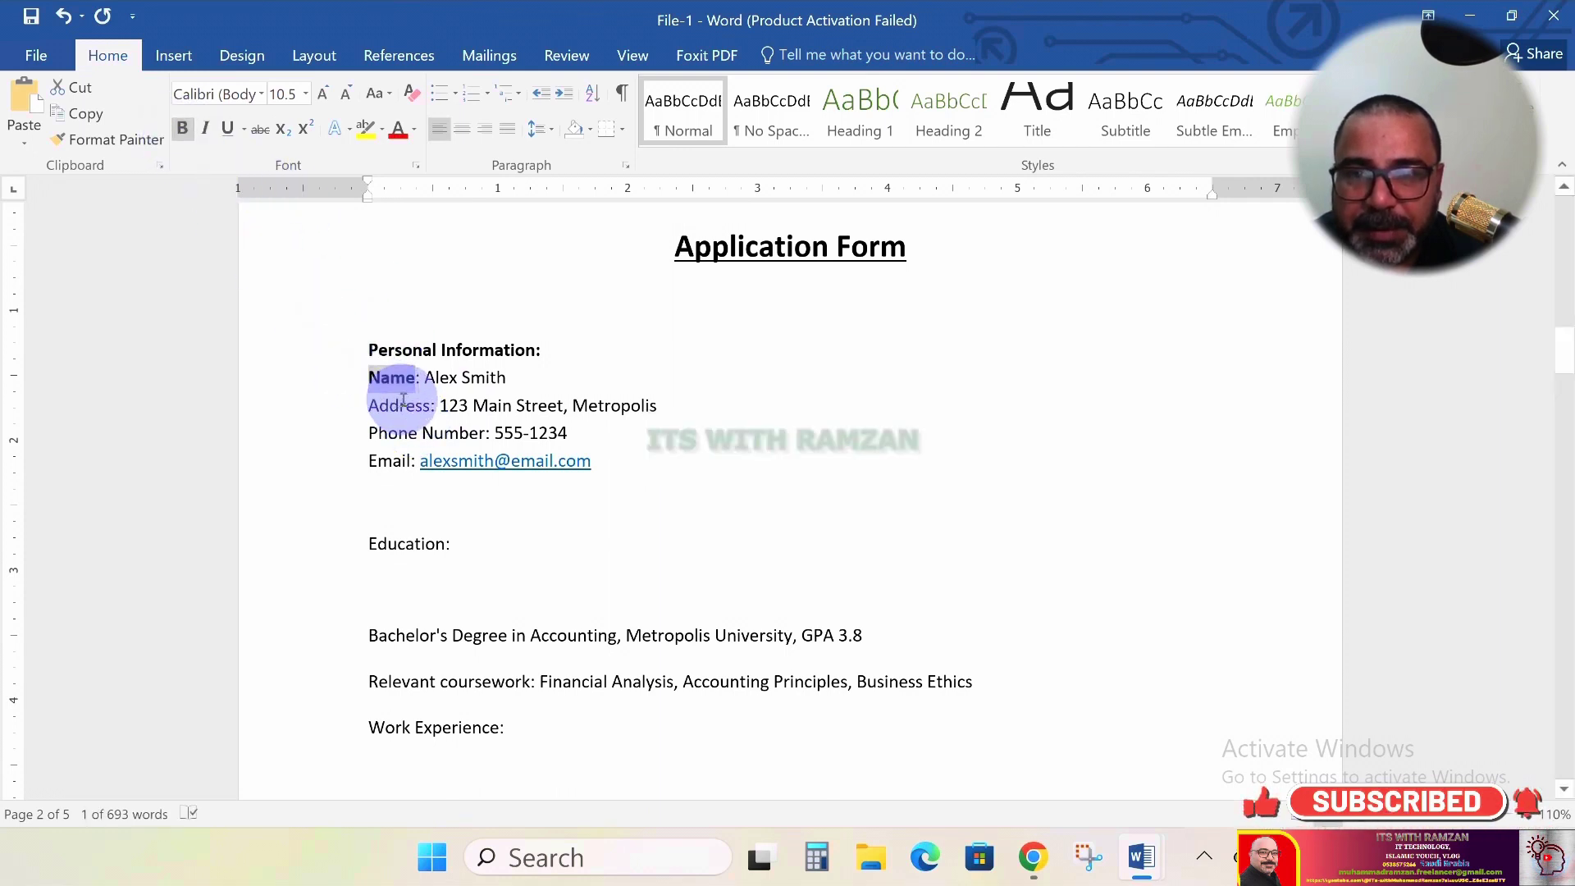
pyautogui.hotkey('shift', 'BackSpace')
pyautogui.hotkey('shift', 'BackSpace')
pyautogui.hotkey('shift', 'BackSpace')
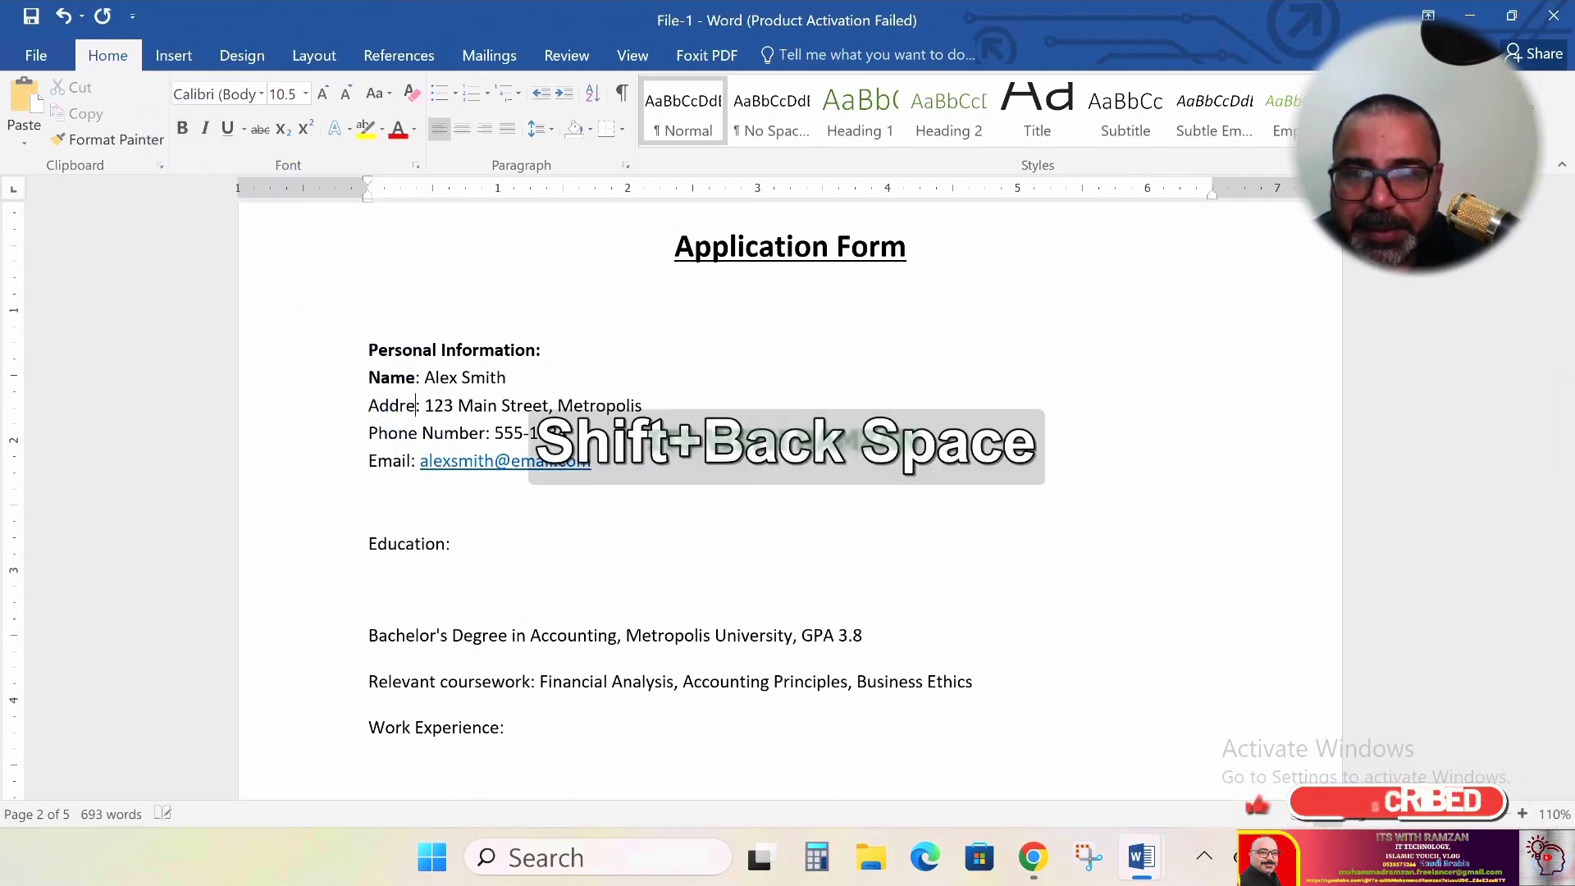
pyautogui.hotkey('ctrl', 'z')
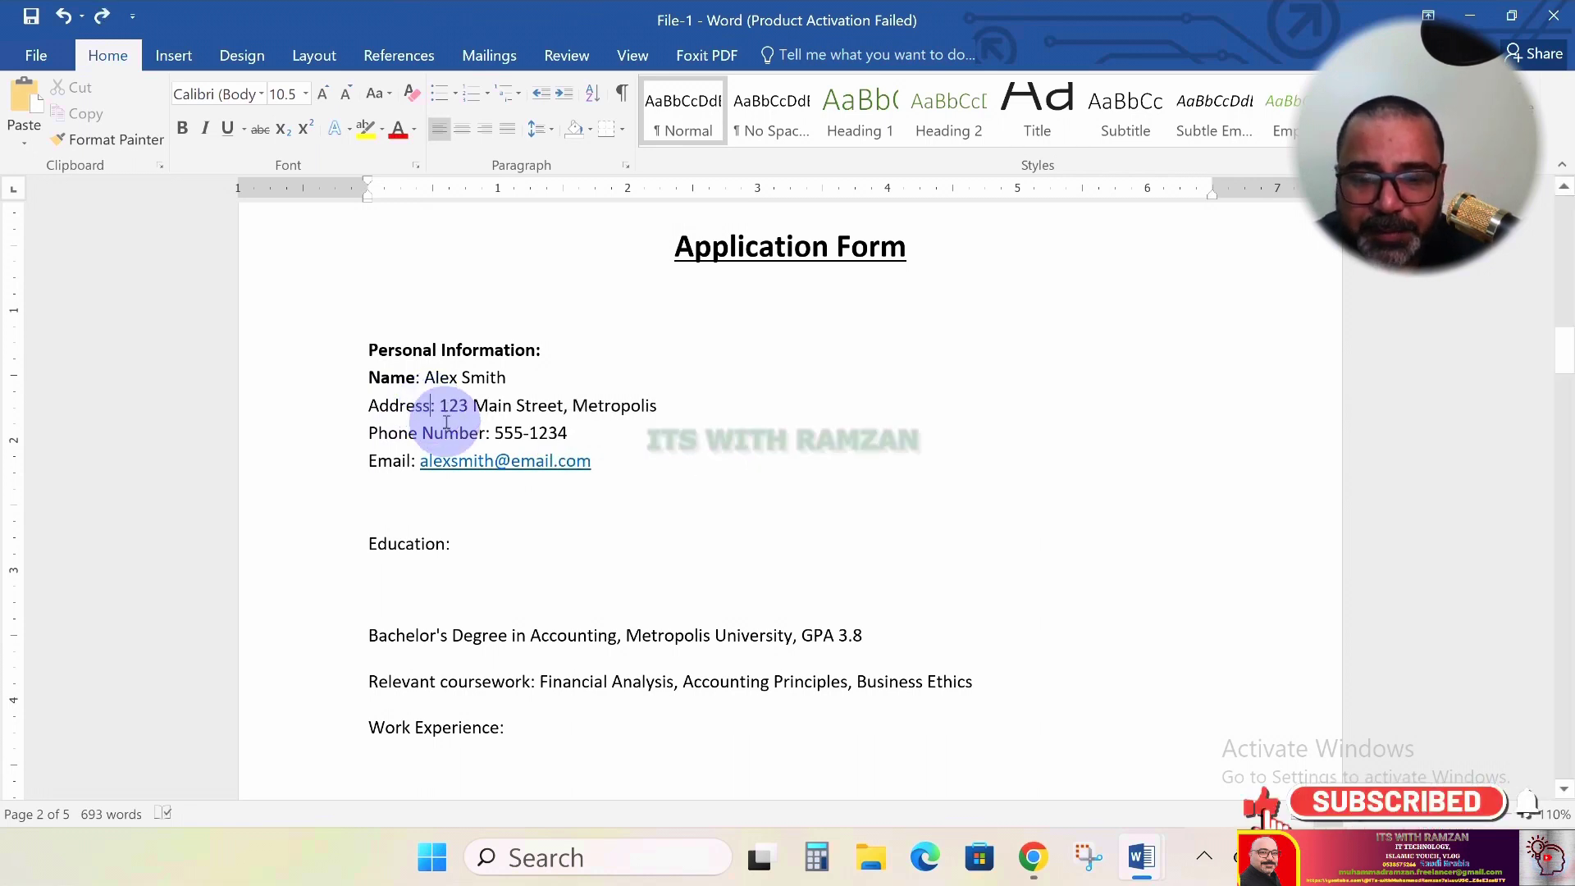
# Select only the label "Address" in the personal details and make it bold
pyautogui.press('shift')
pyautogui.hotkey('shift', 'Left')
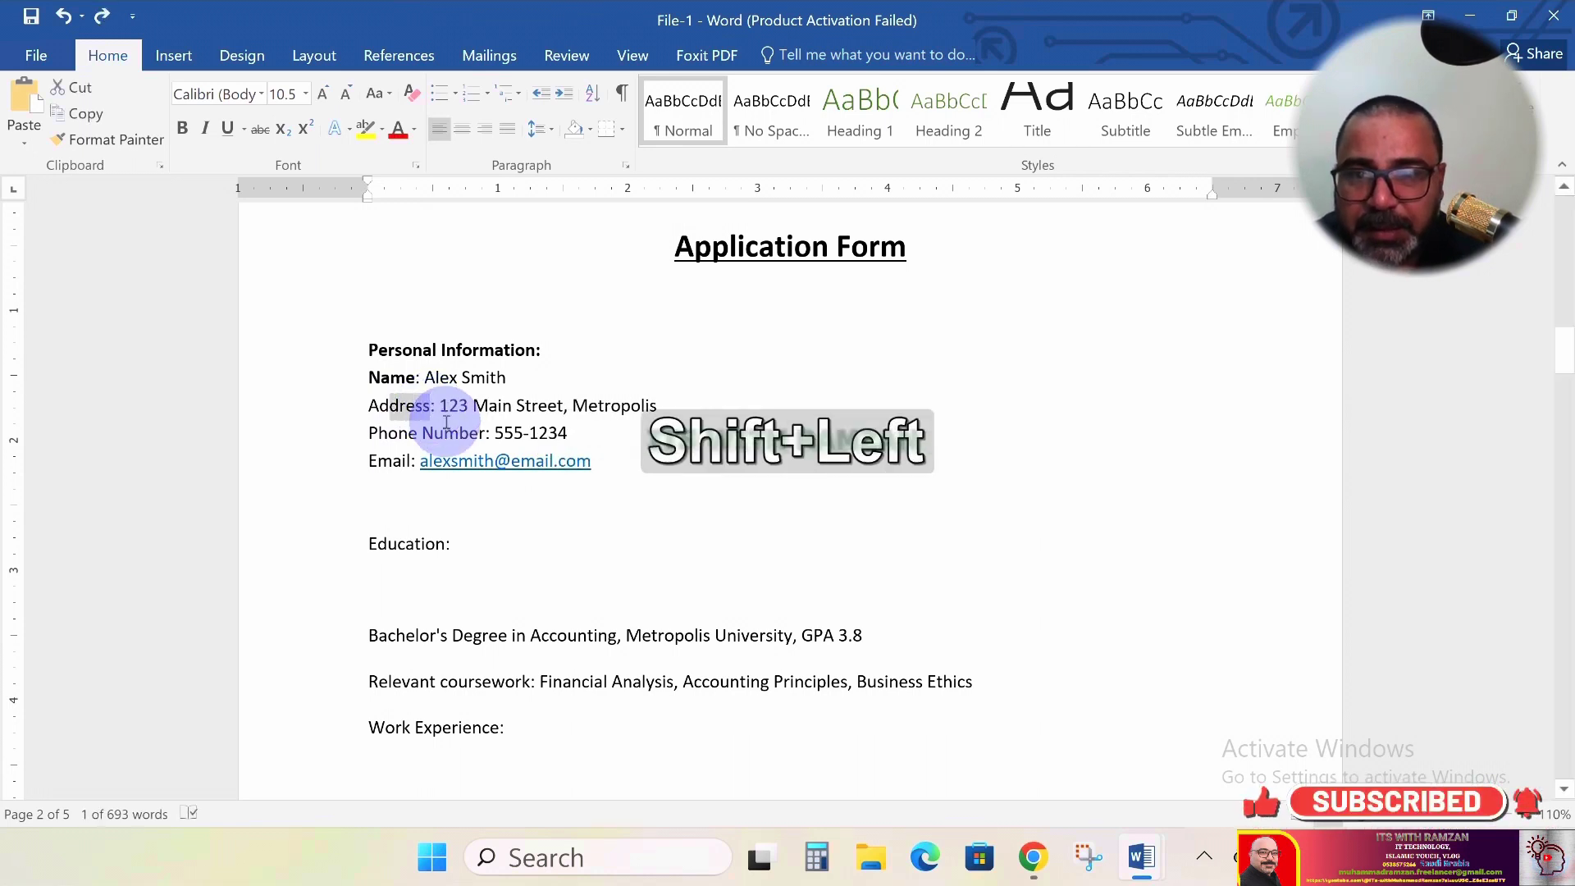
pyautogui.click(183, 128)
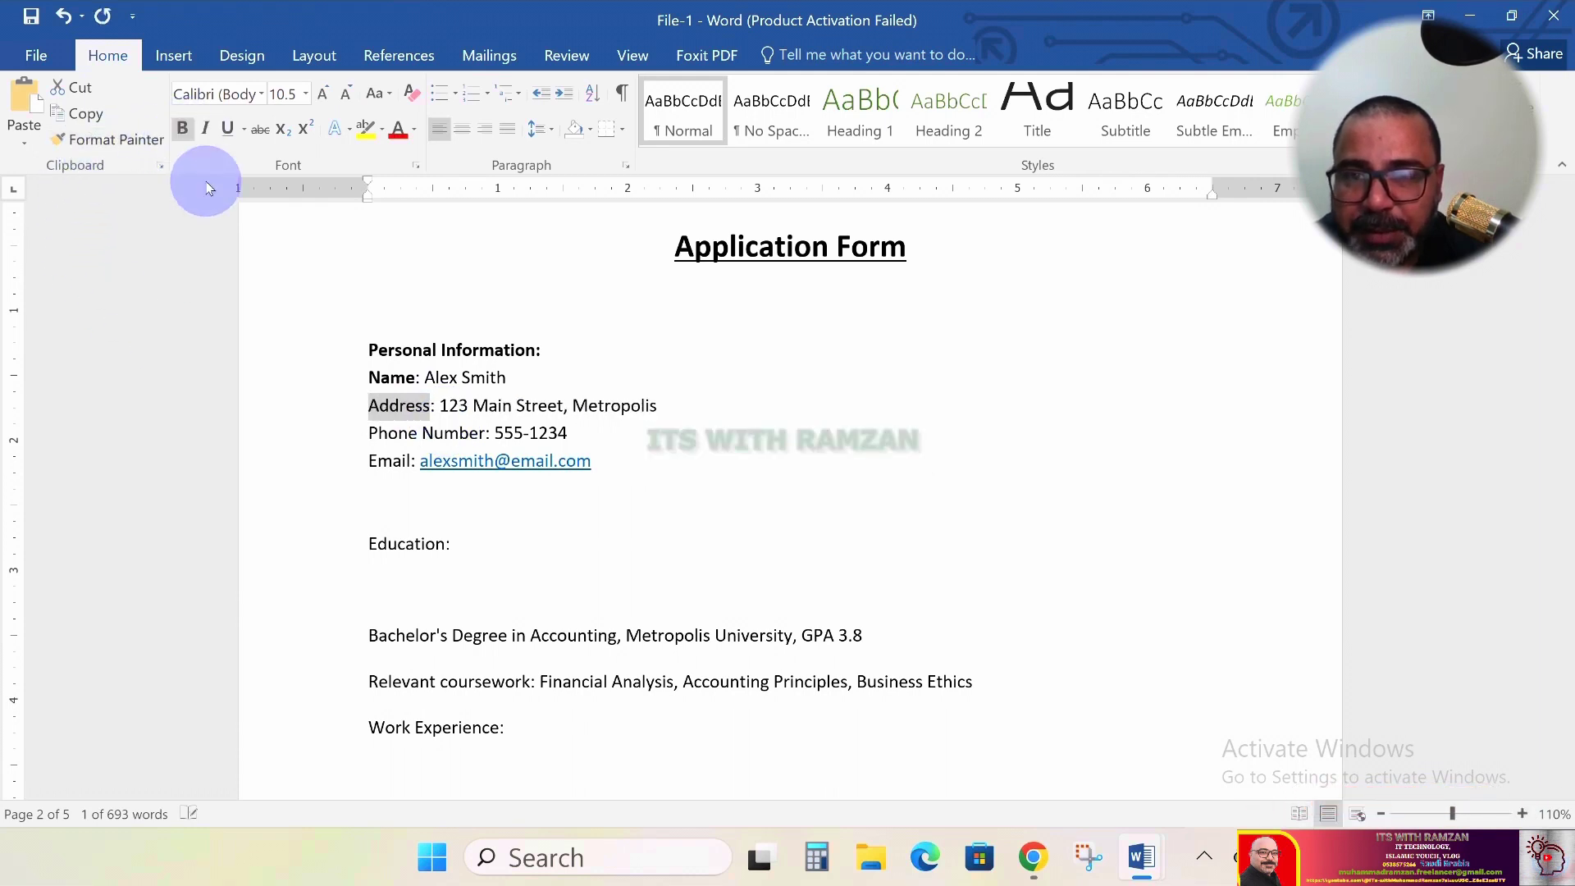
pyautogui.click(182, 128)
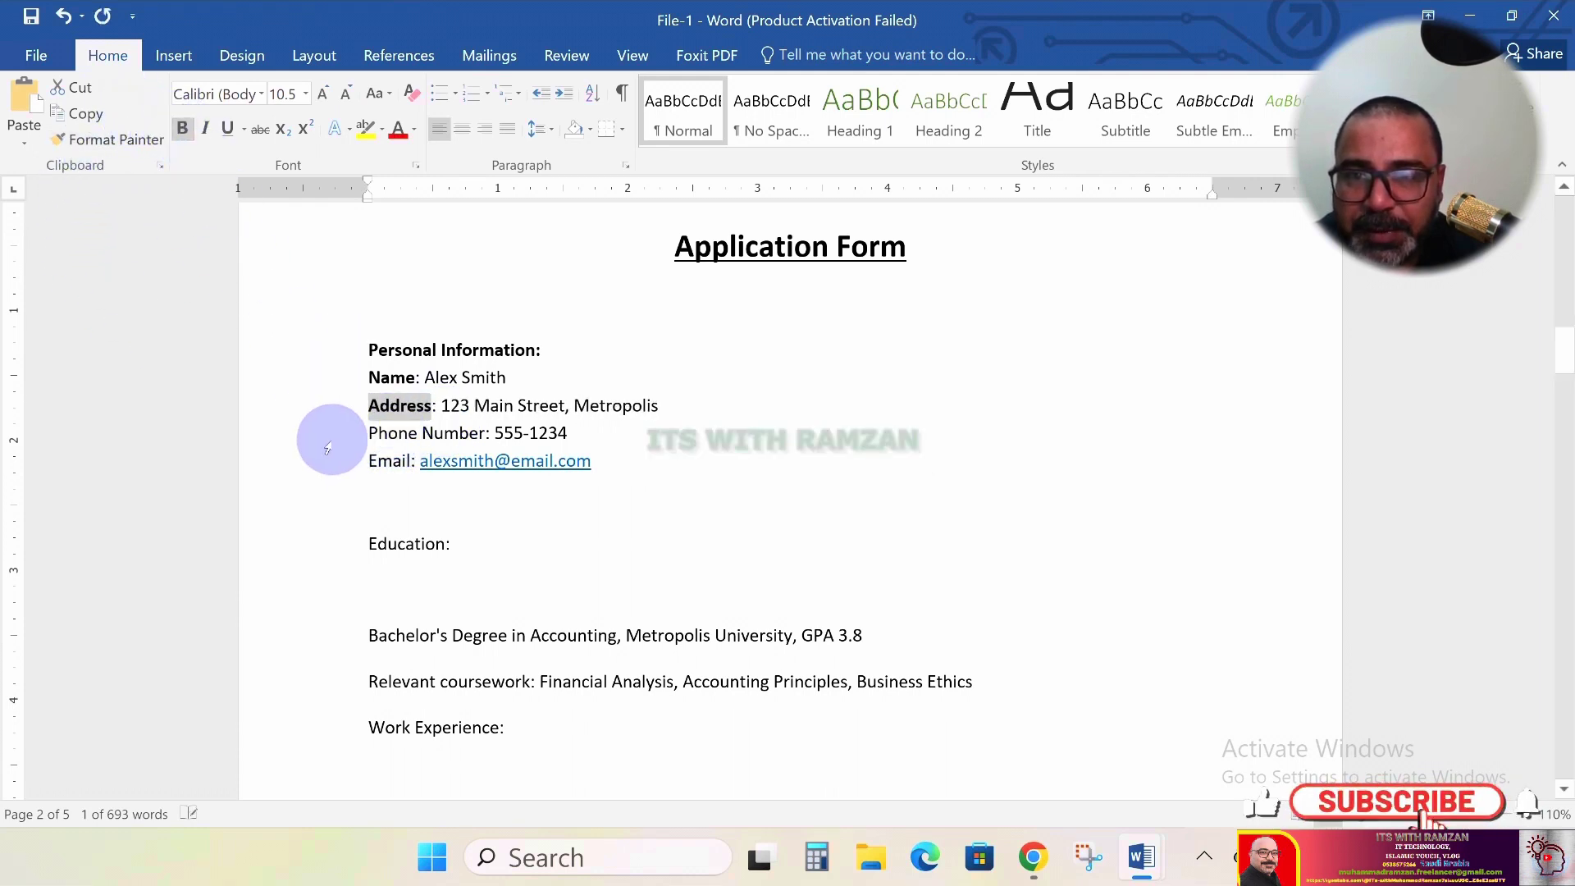
# Select only the label "Phone Number" in the personal details and make it bold
pyautogui.click(419, 433)
pyautogui.click(487, 434)
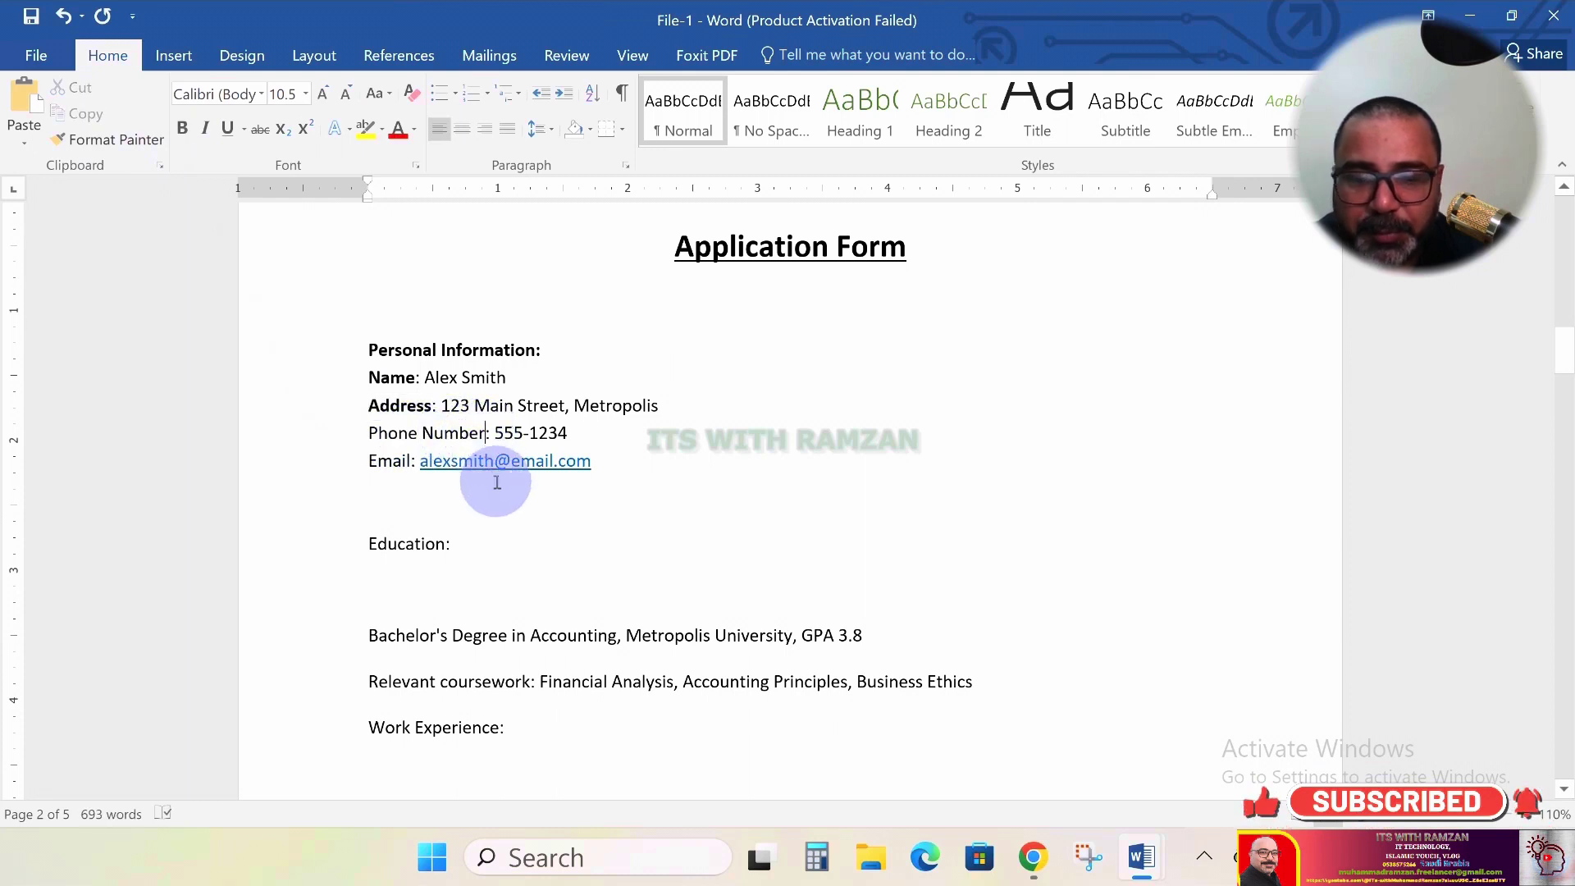
pyautogui.hotkey('shift', 'Left')
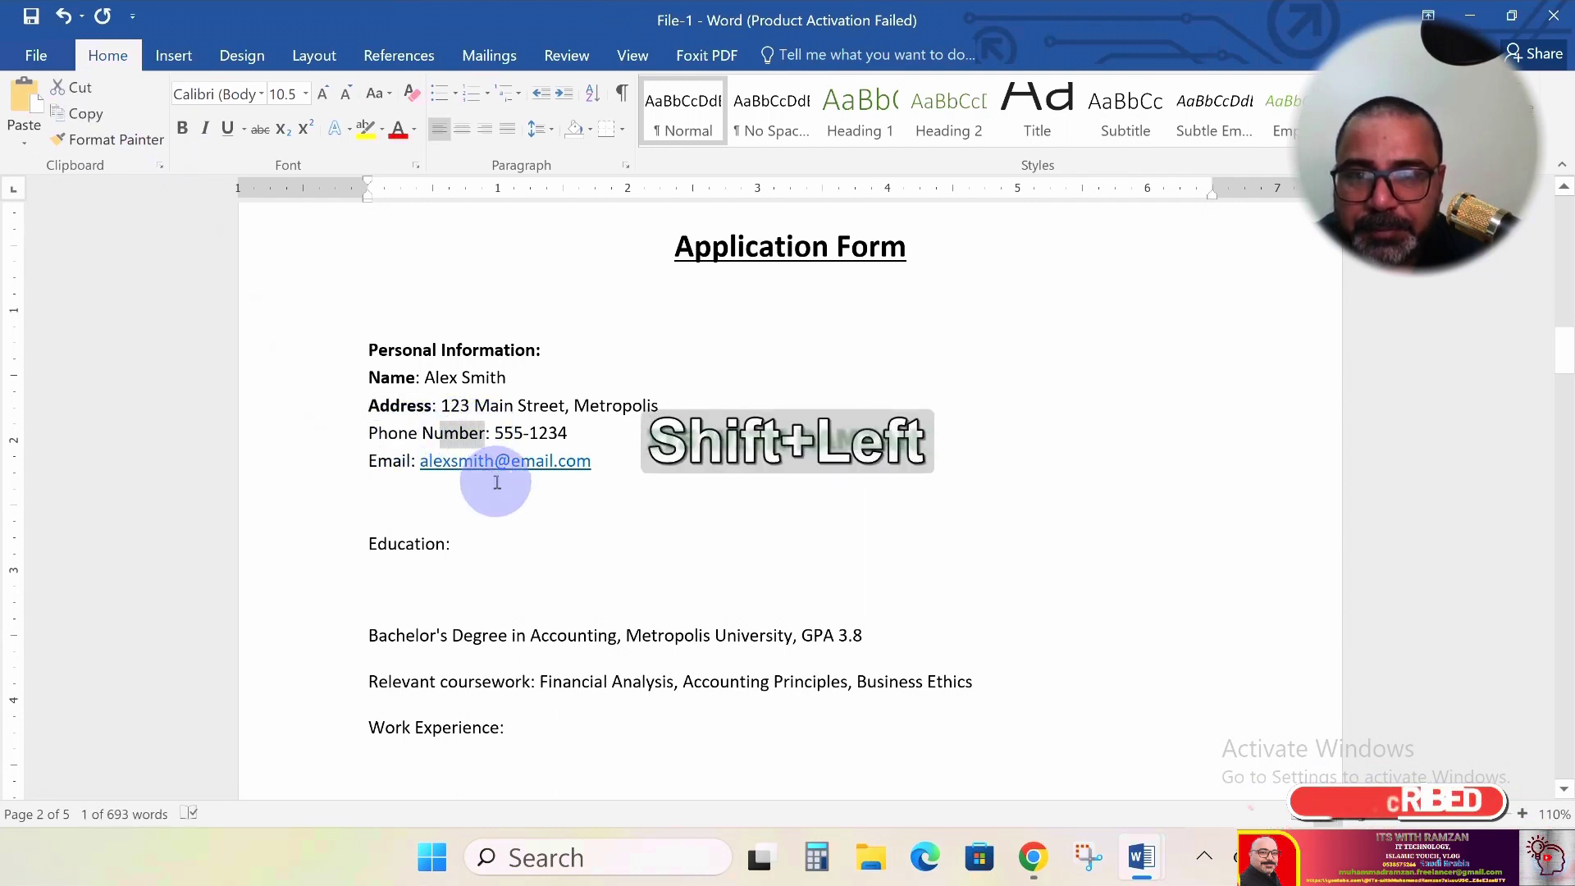
pyautogui.hotkey('shift', 'Left')
pyautogui.hotkey('shift', 'Left')
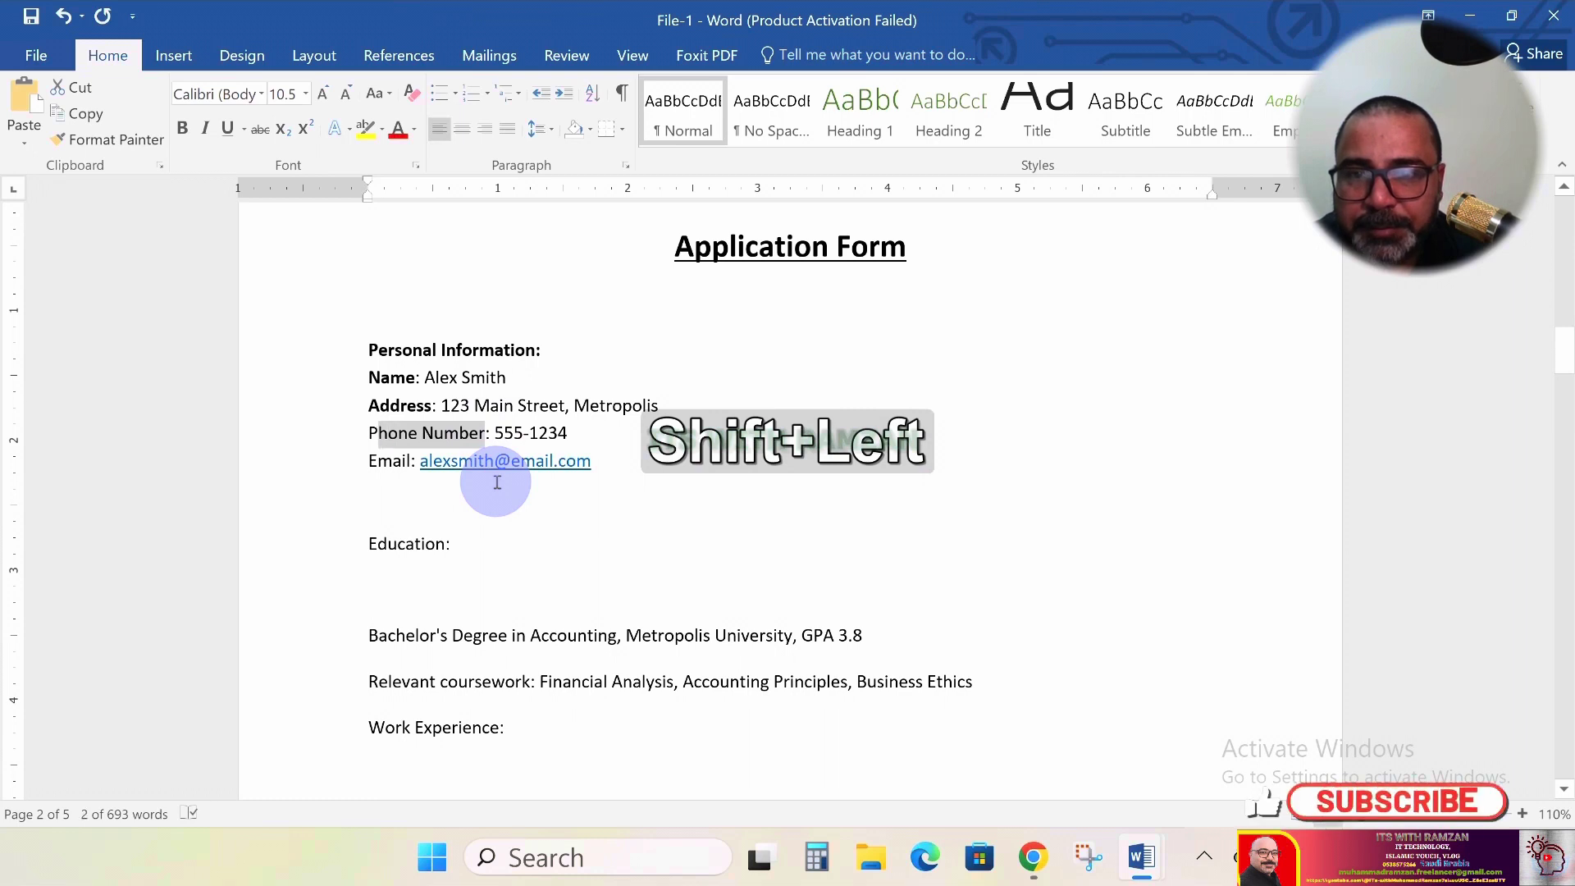
pyautogui.hotkey('shift', 'Left')
pyautogui.click(191, 132)
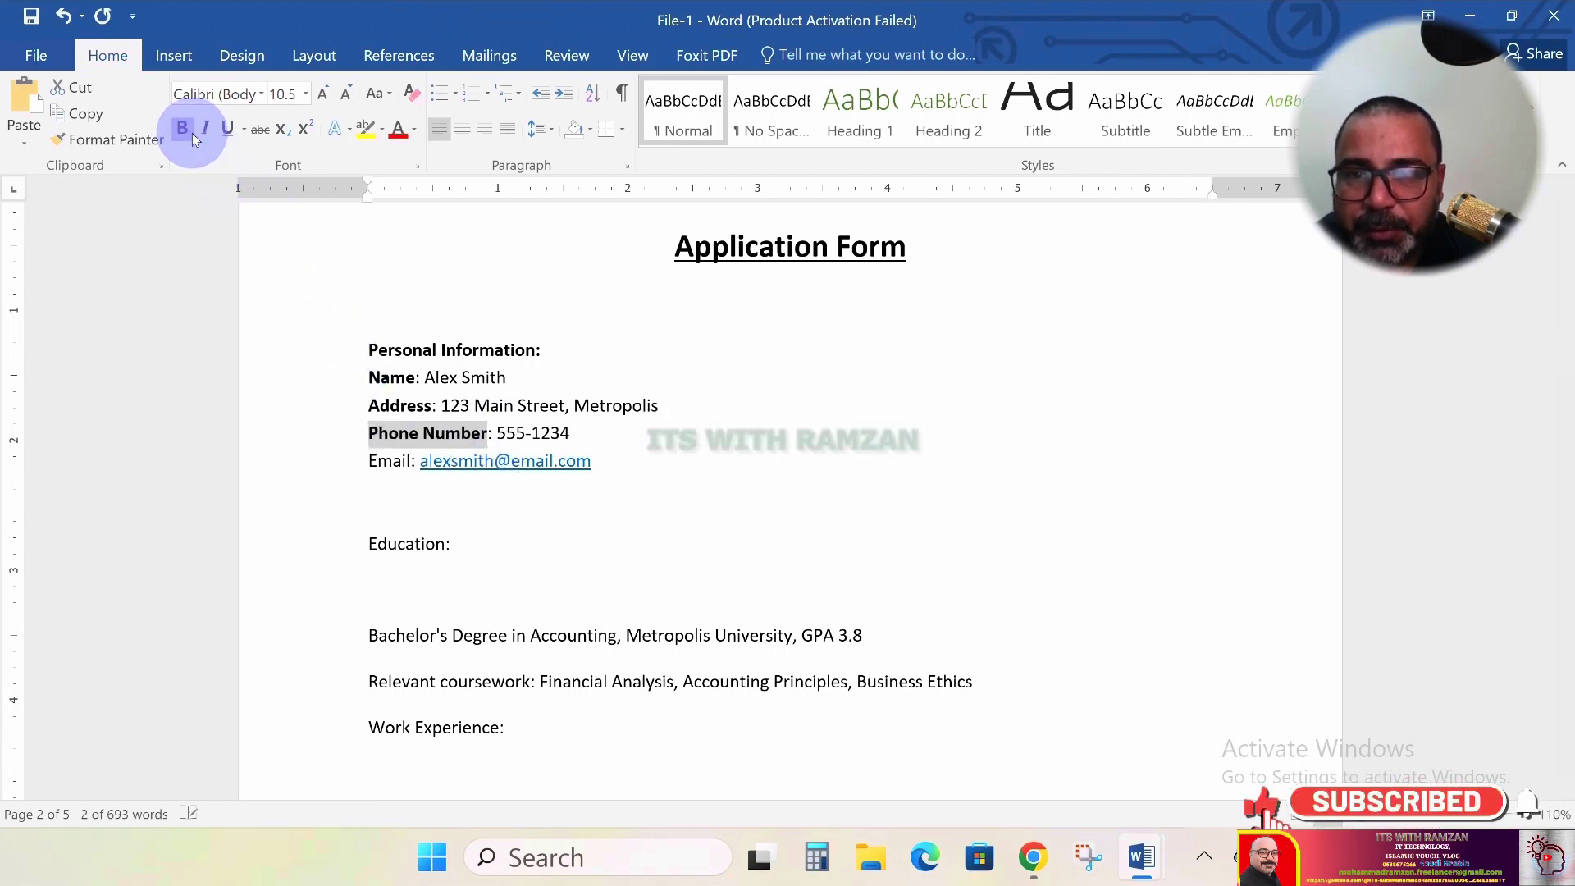
# Select only the label "Email" in the personal details and make it bold
pyautogui.click(413, 504)
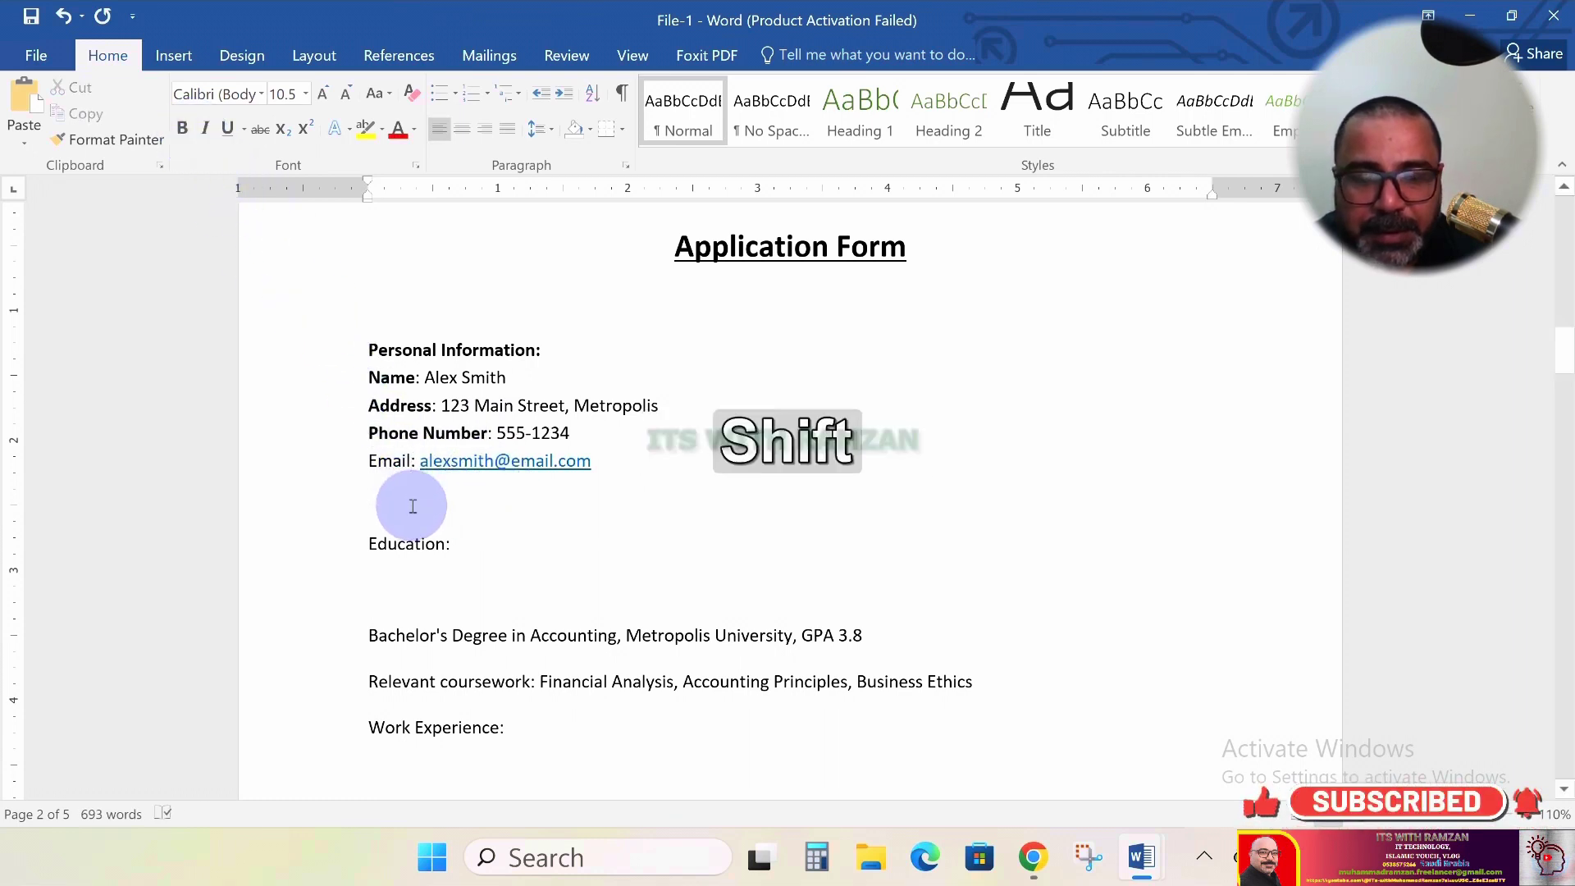
pyautogui.hotkey('shift', 'Left')
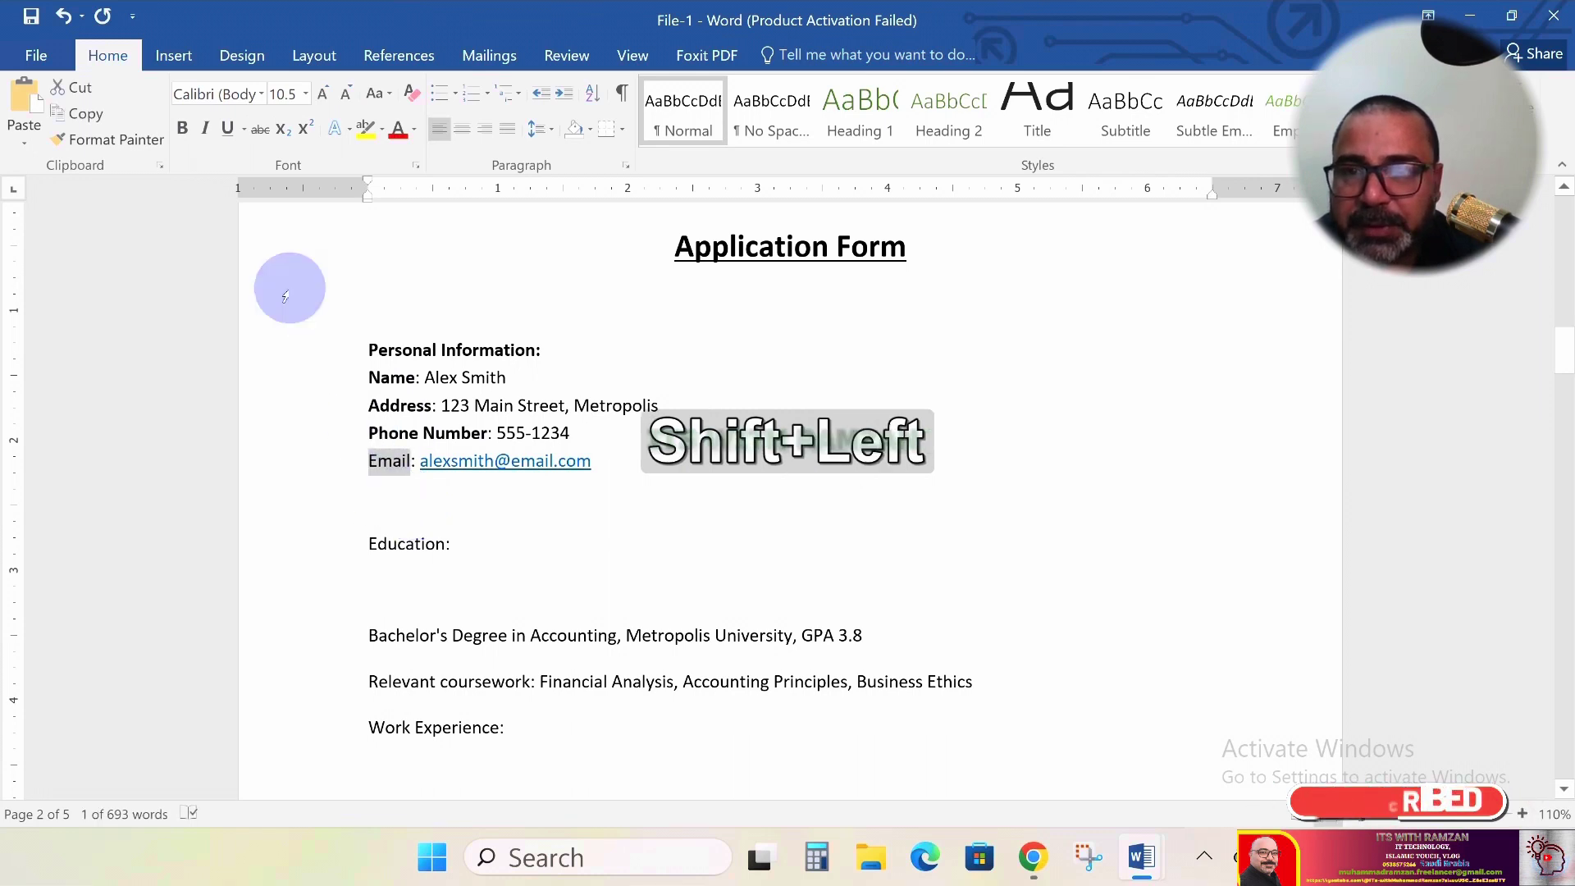
pyautogui.click(183, 128)
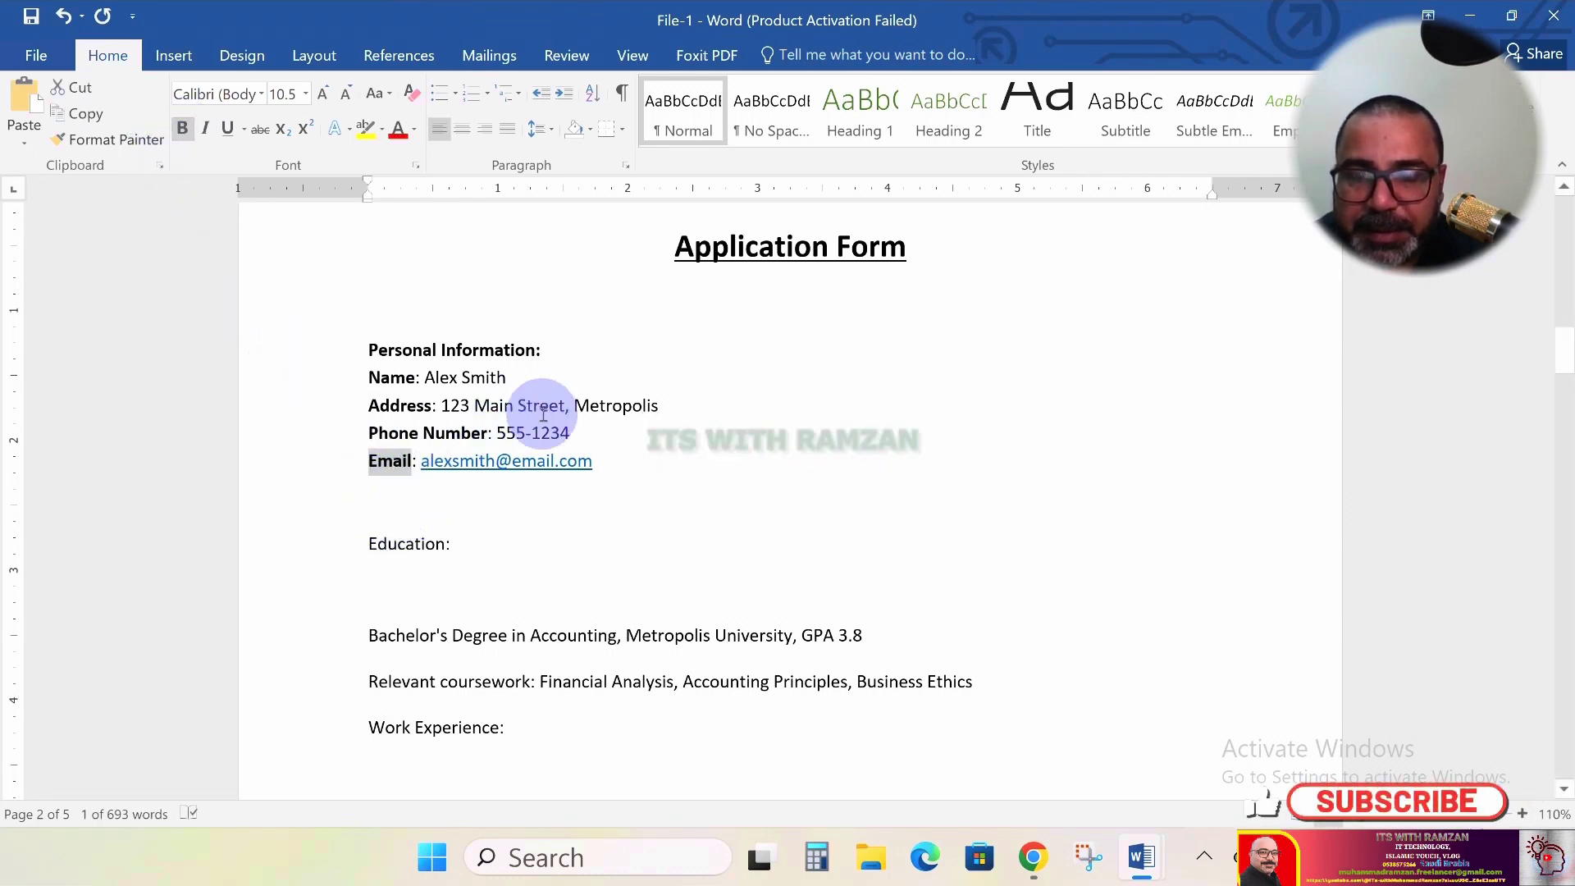
# Remove one empty line above the "Education:" heading and the empty line between that heading and the Bachelor's Degree line
pyautogui.scroll(-1, 503, 482)
pyautogui.scroll(2, 457, 481)
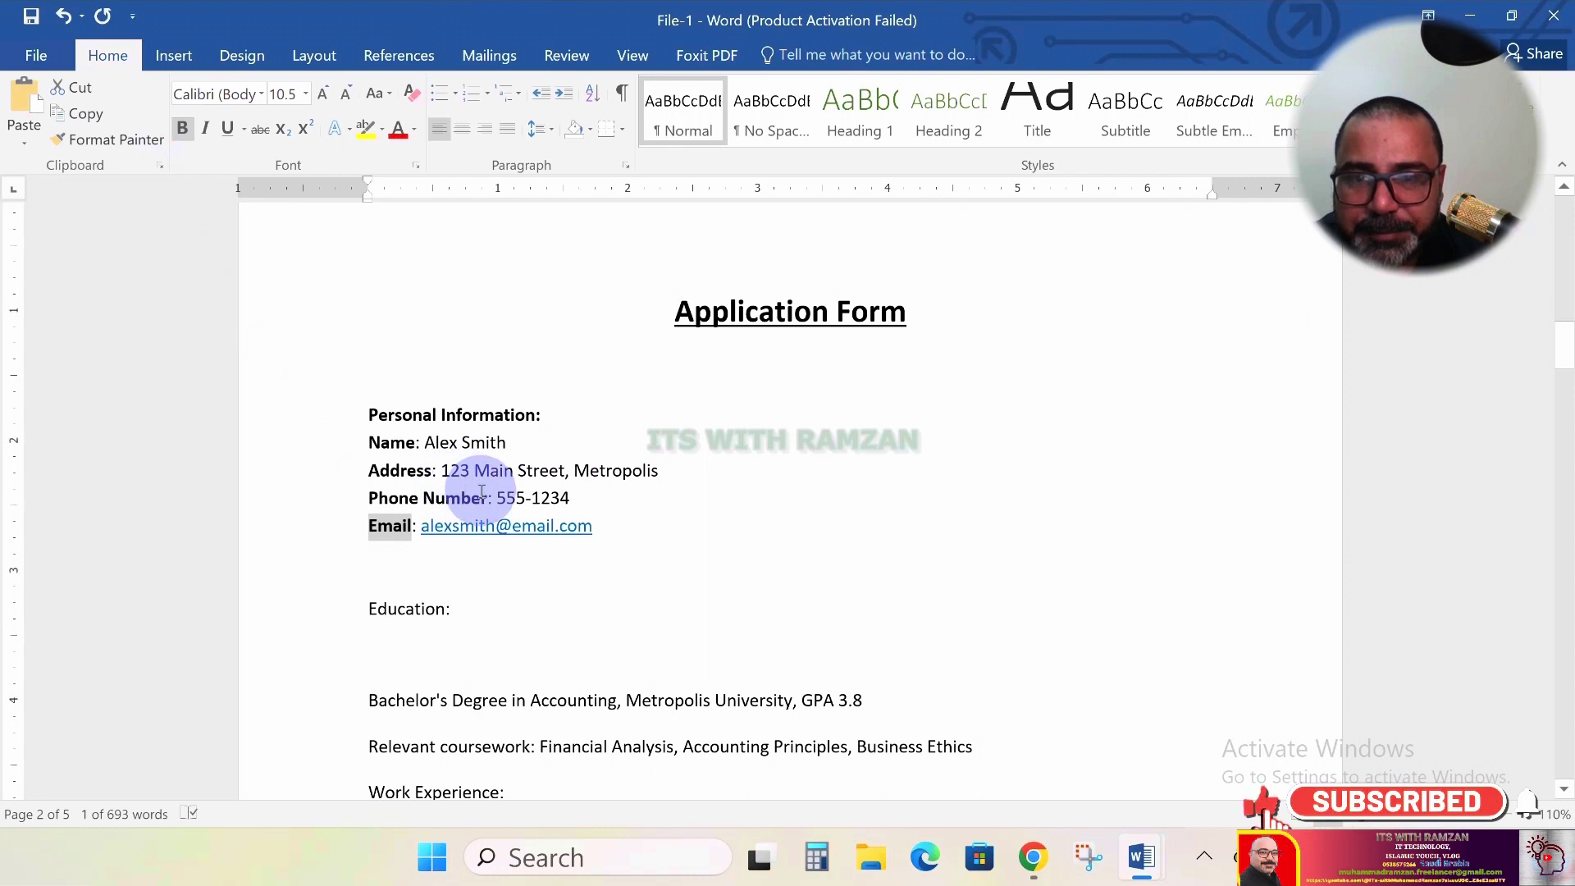
pyautogui.scroll(-2, 480, 488)
pyautogui.scroll(1, 417, 467)
pyautogui.click(406, 448)
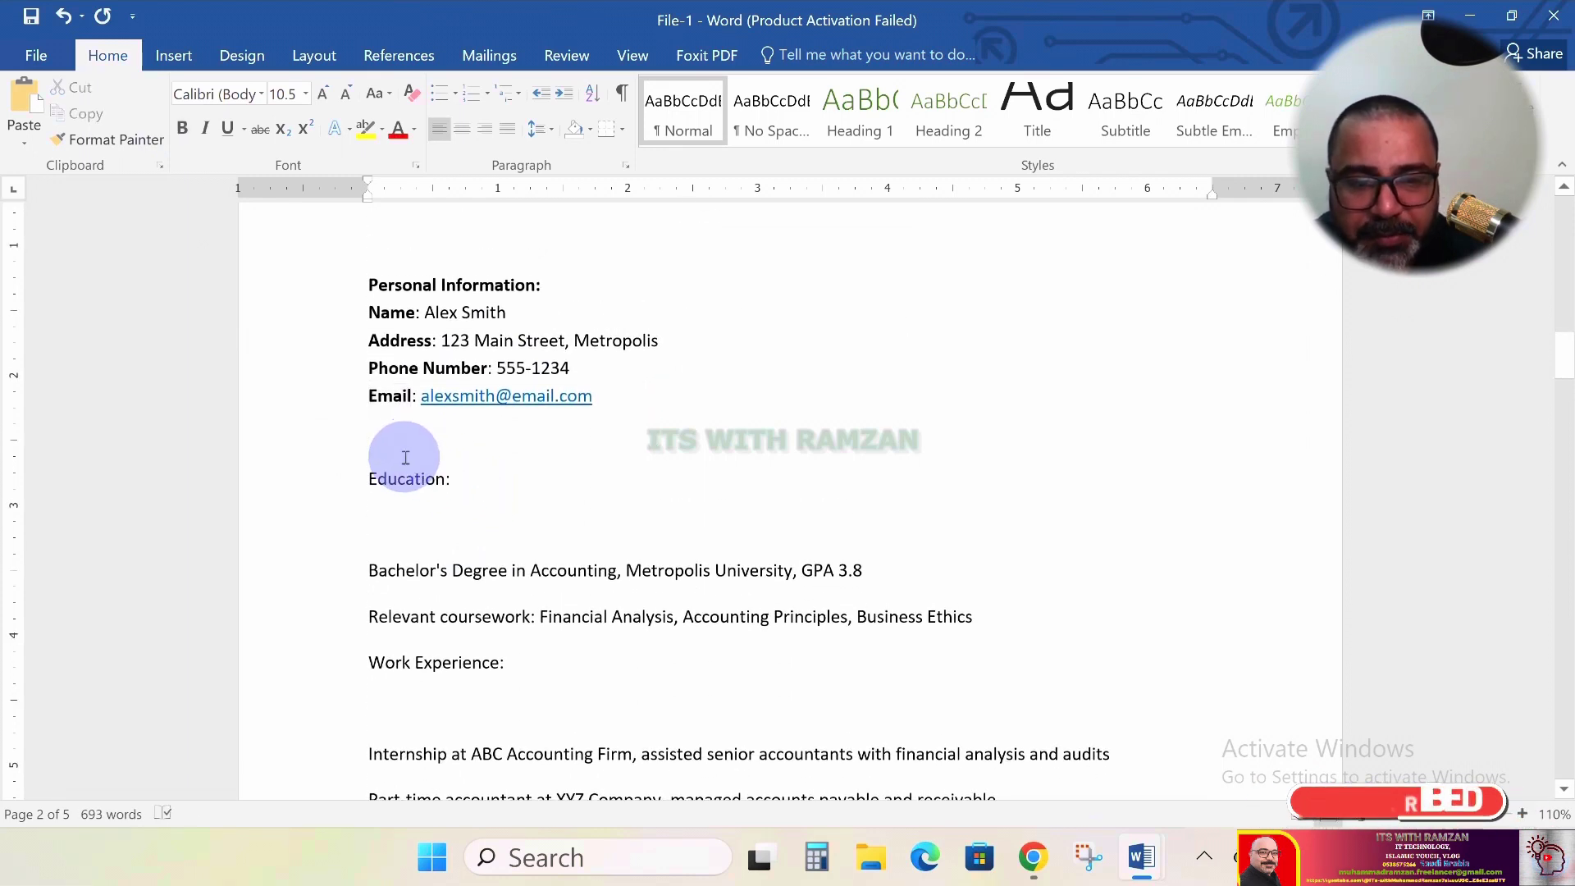
pyautogui.press('BackSpace')
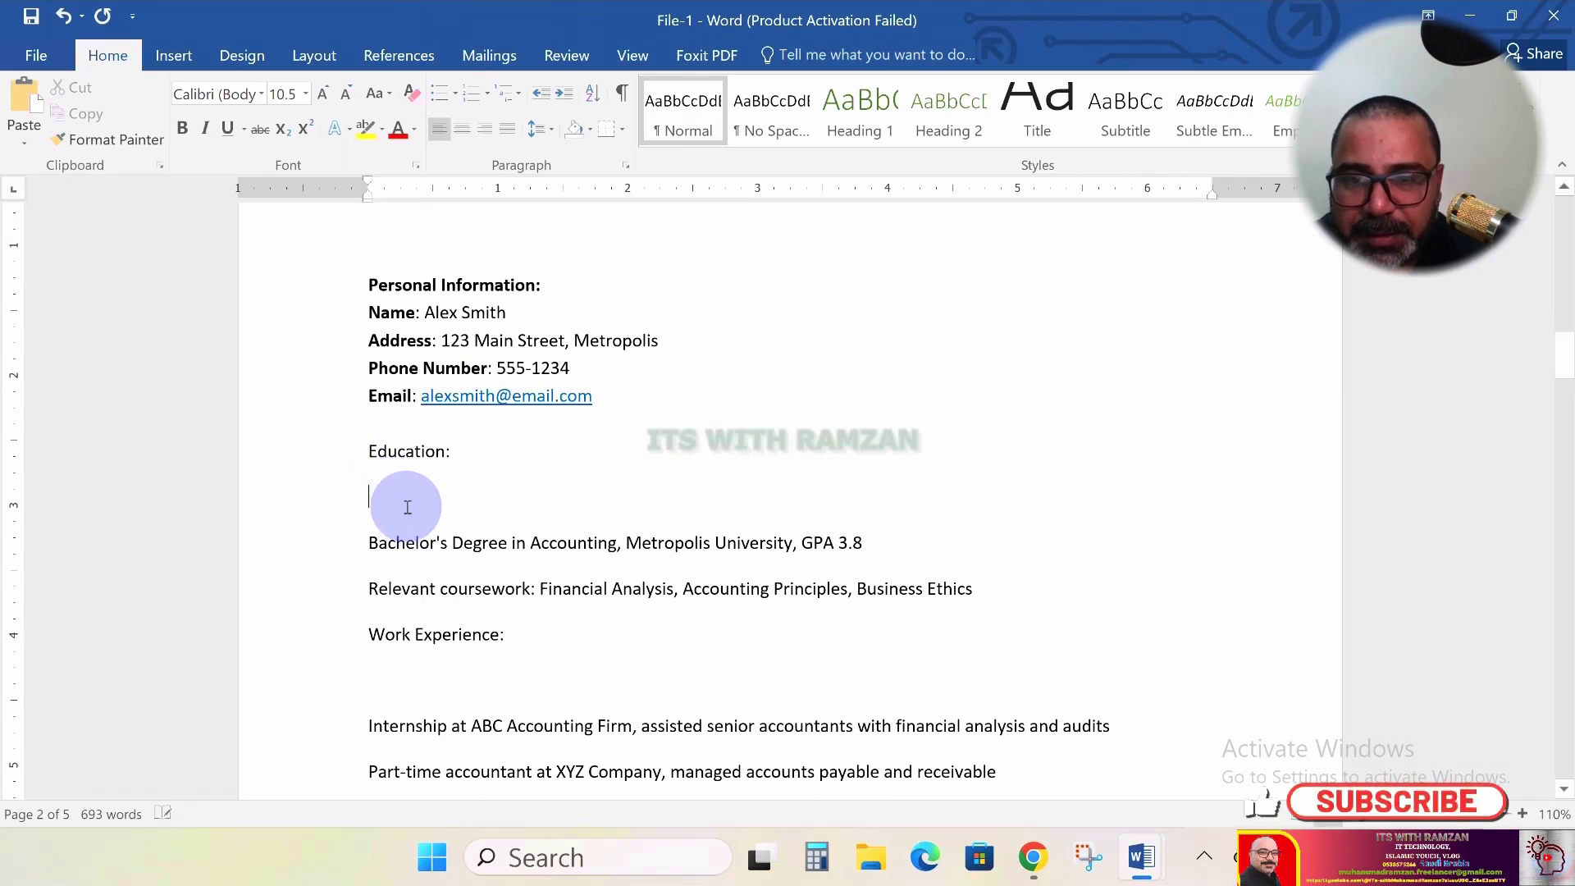
pyautogui.press('Delete')
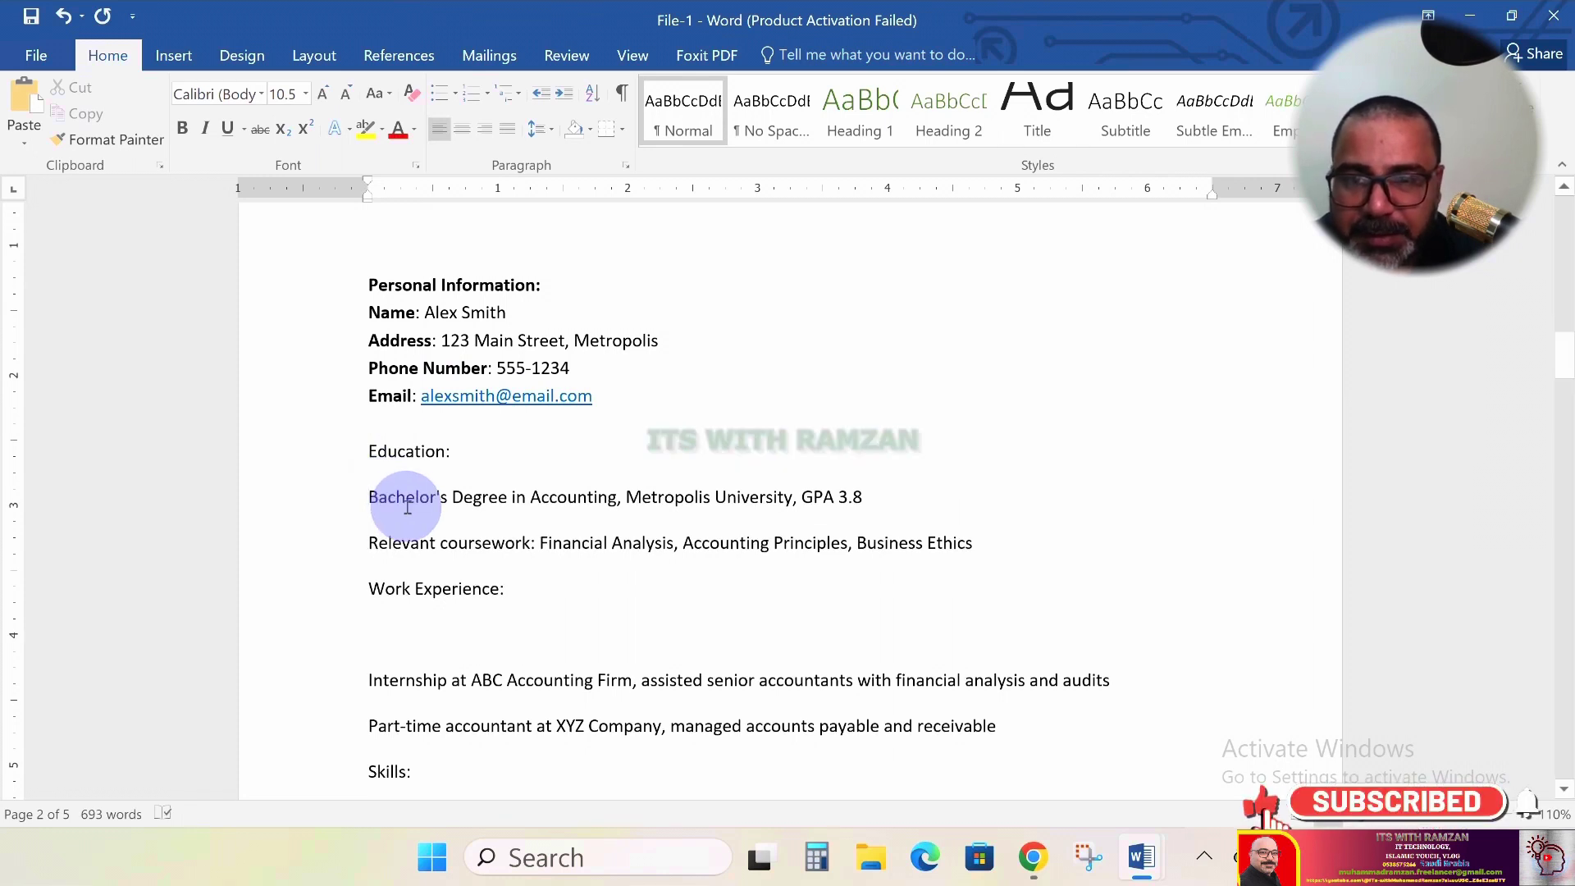
# Select the Bachelor's Degree and Relevant coursework lines and remove the space after their paragraphs
pyautogui.scroll(-2, 422, 499)
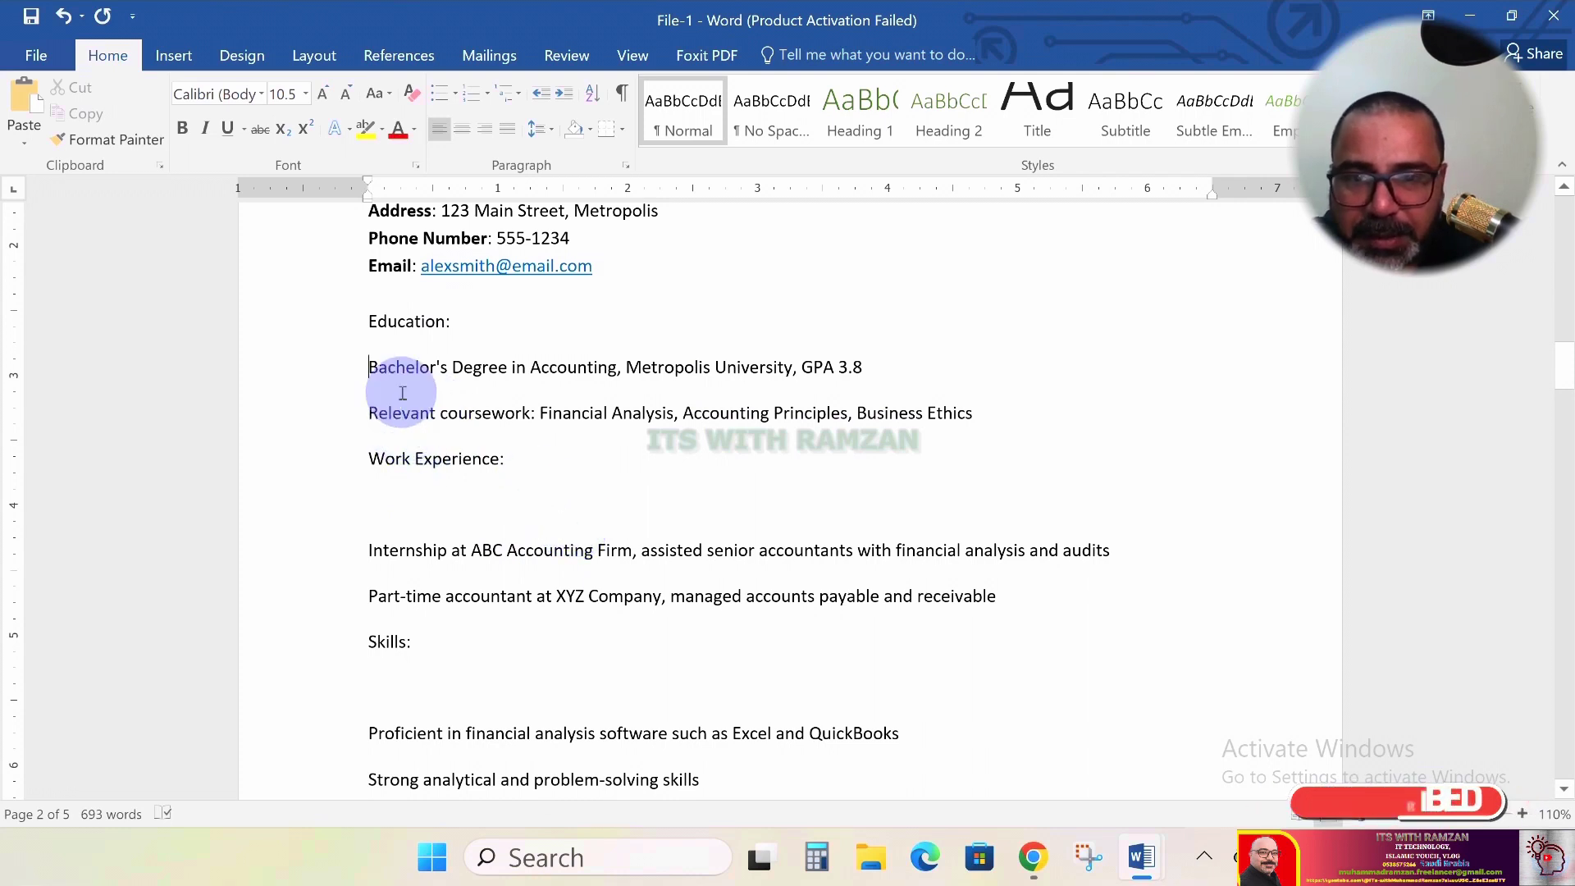
pyautogui.hotkey('shift', 'Down')
pyautogui.hotkey('shift', 'Down')
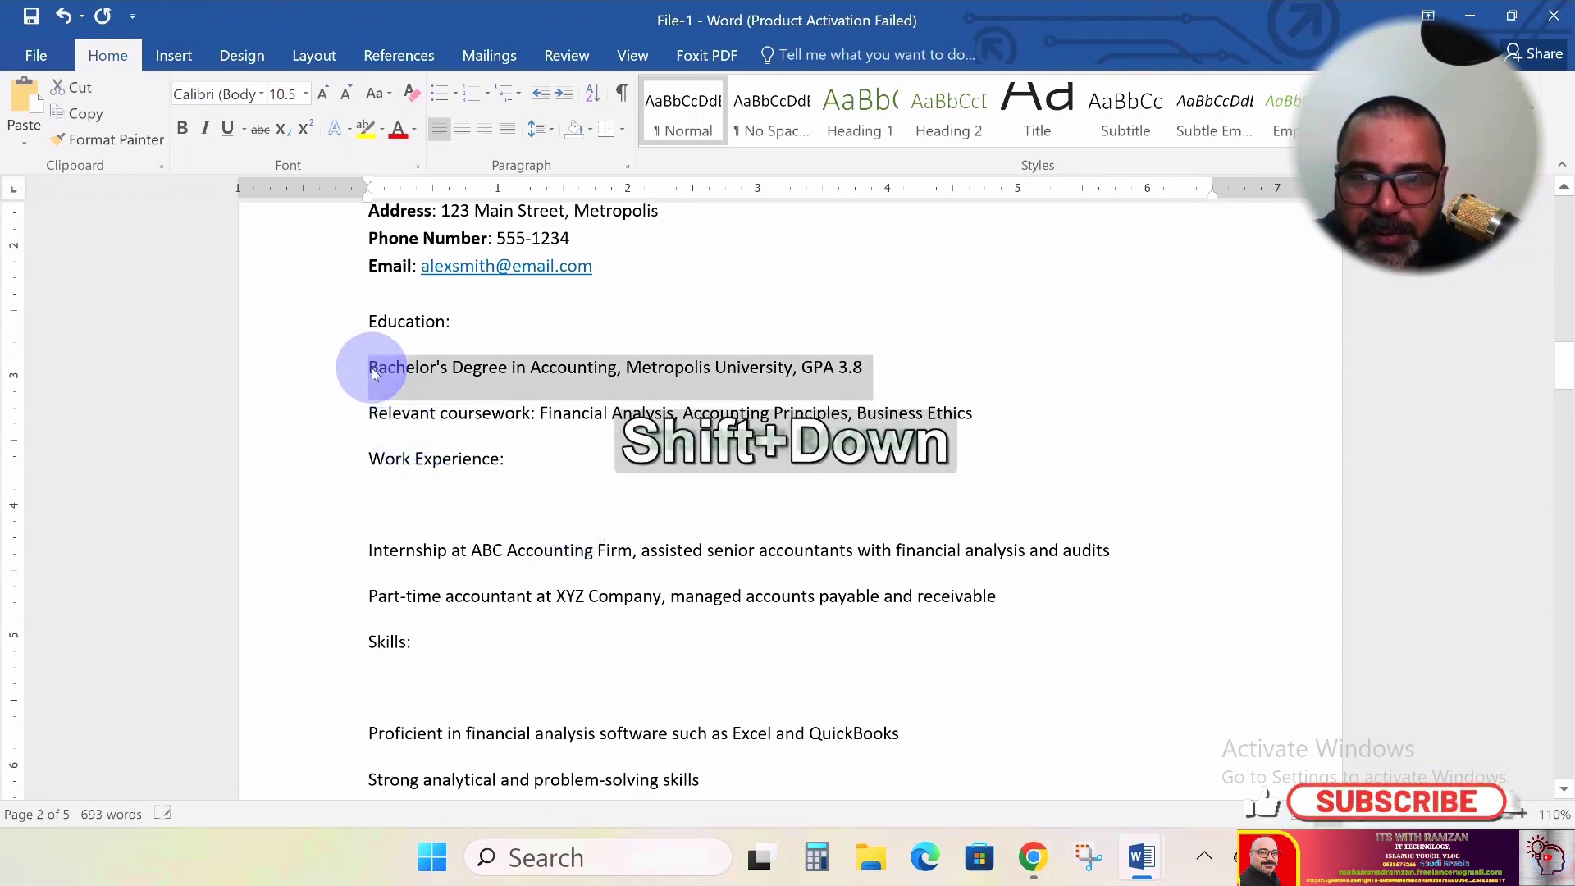
pyautogui.click(554, 128)
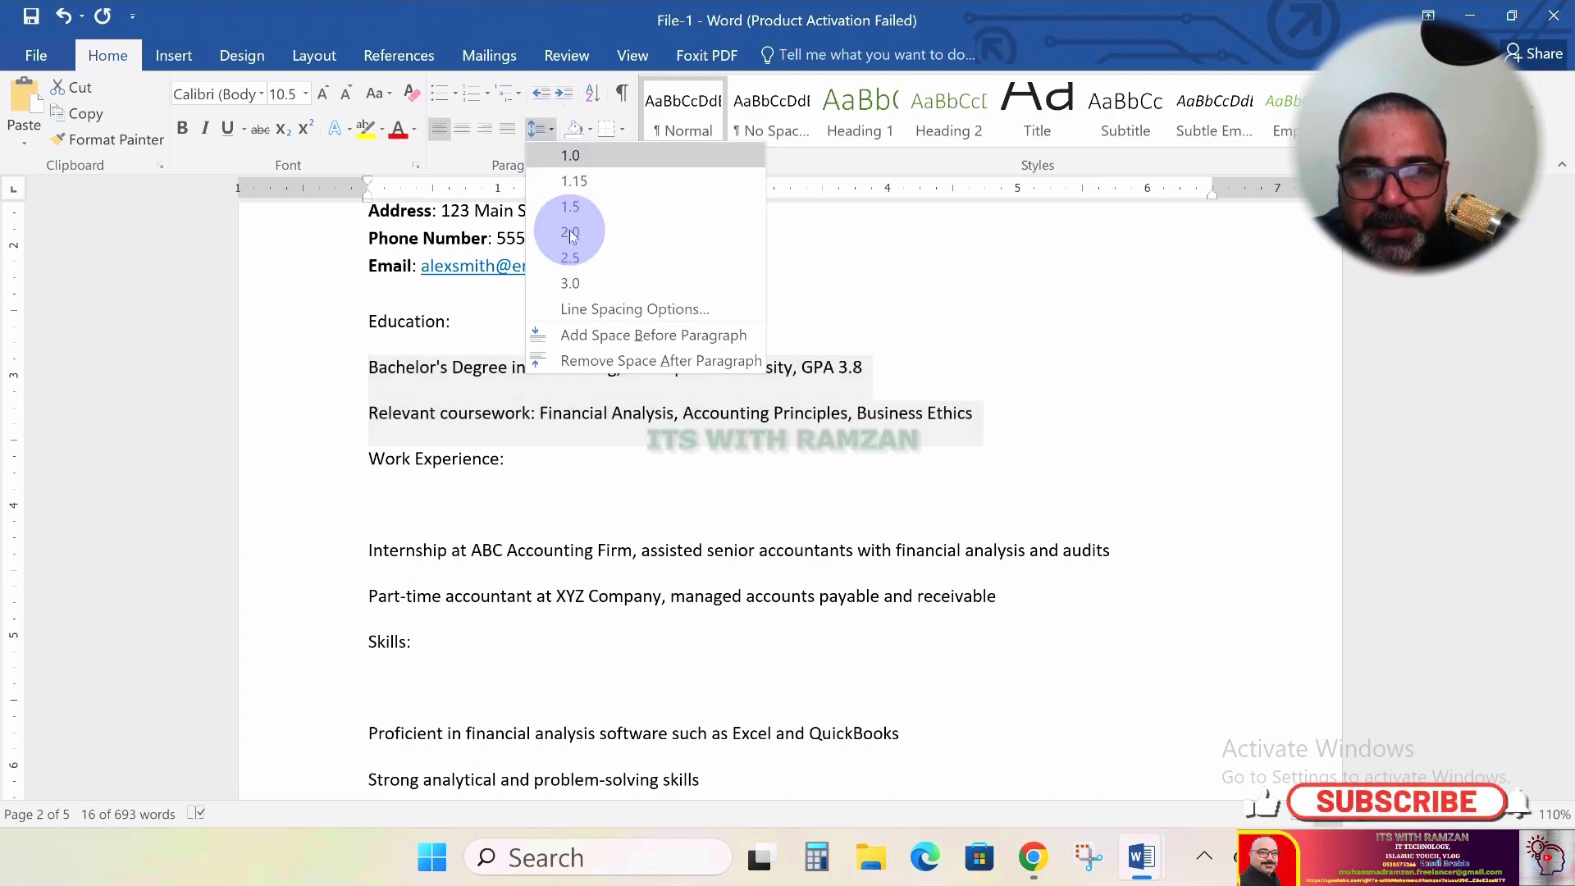
pyautogui.click(603, 367)
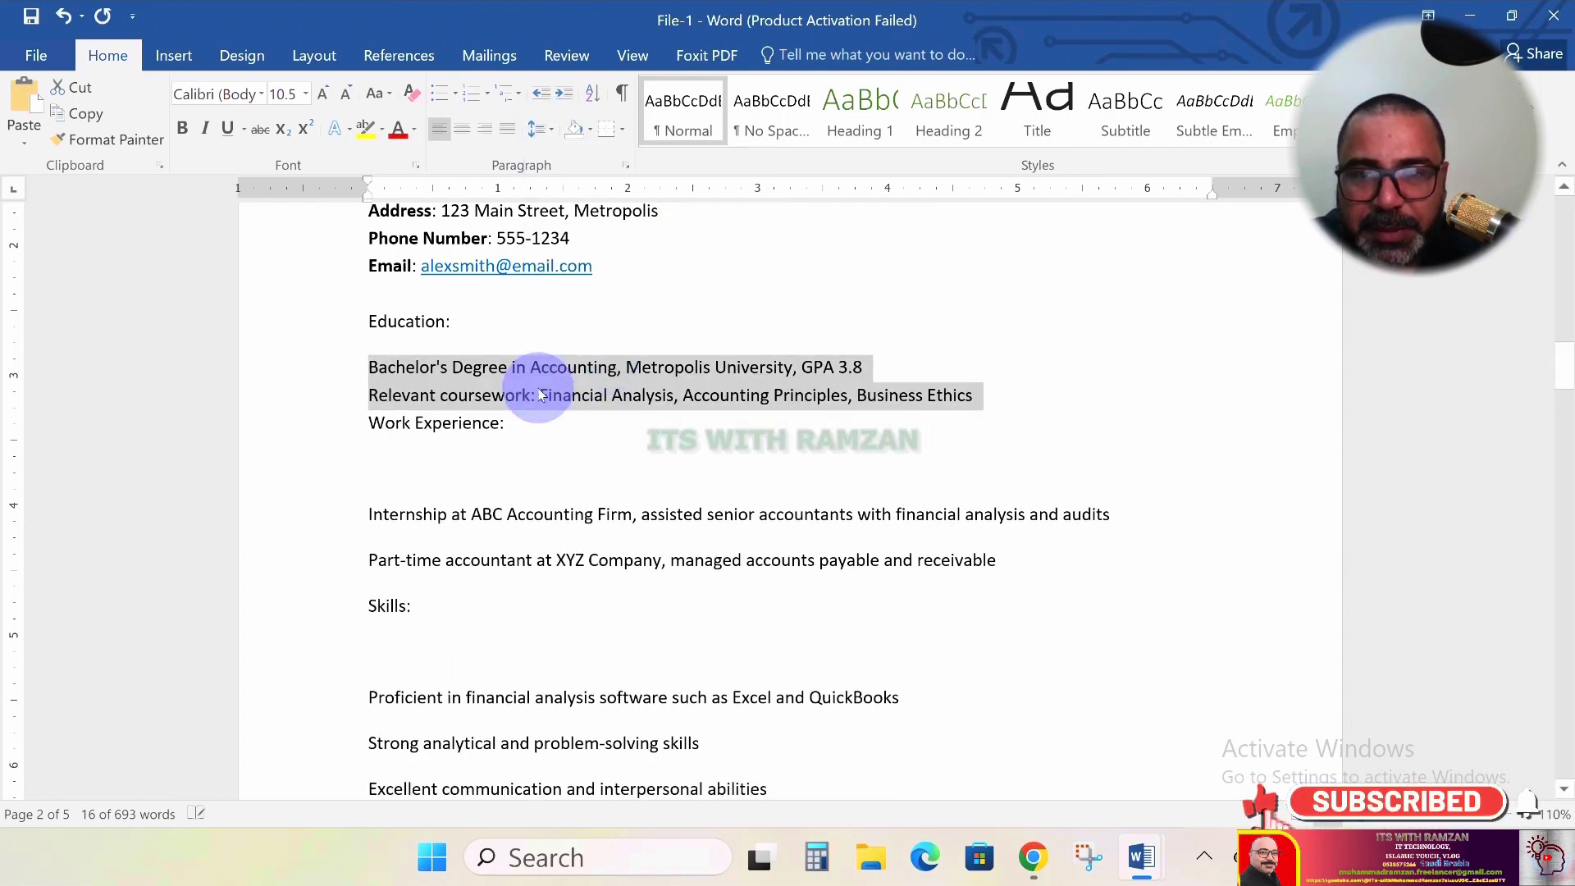
# Insert an empty line above "Work Experience:" and delete the empty line between that heading and the Internship line
pyautogui.click(371, 423)
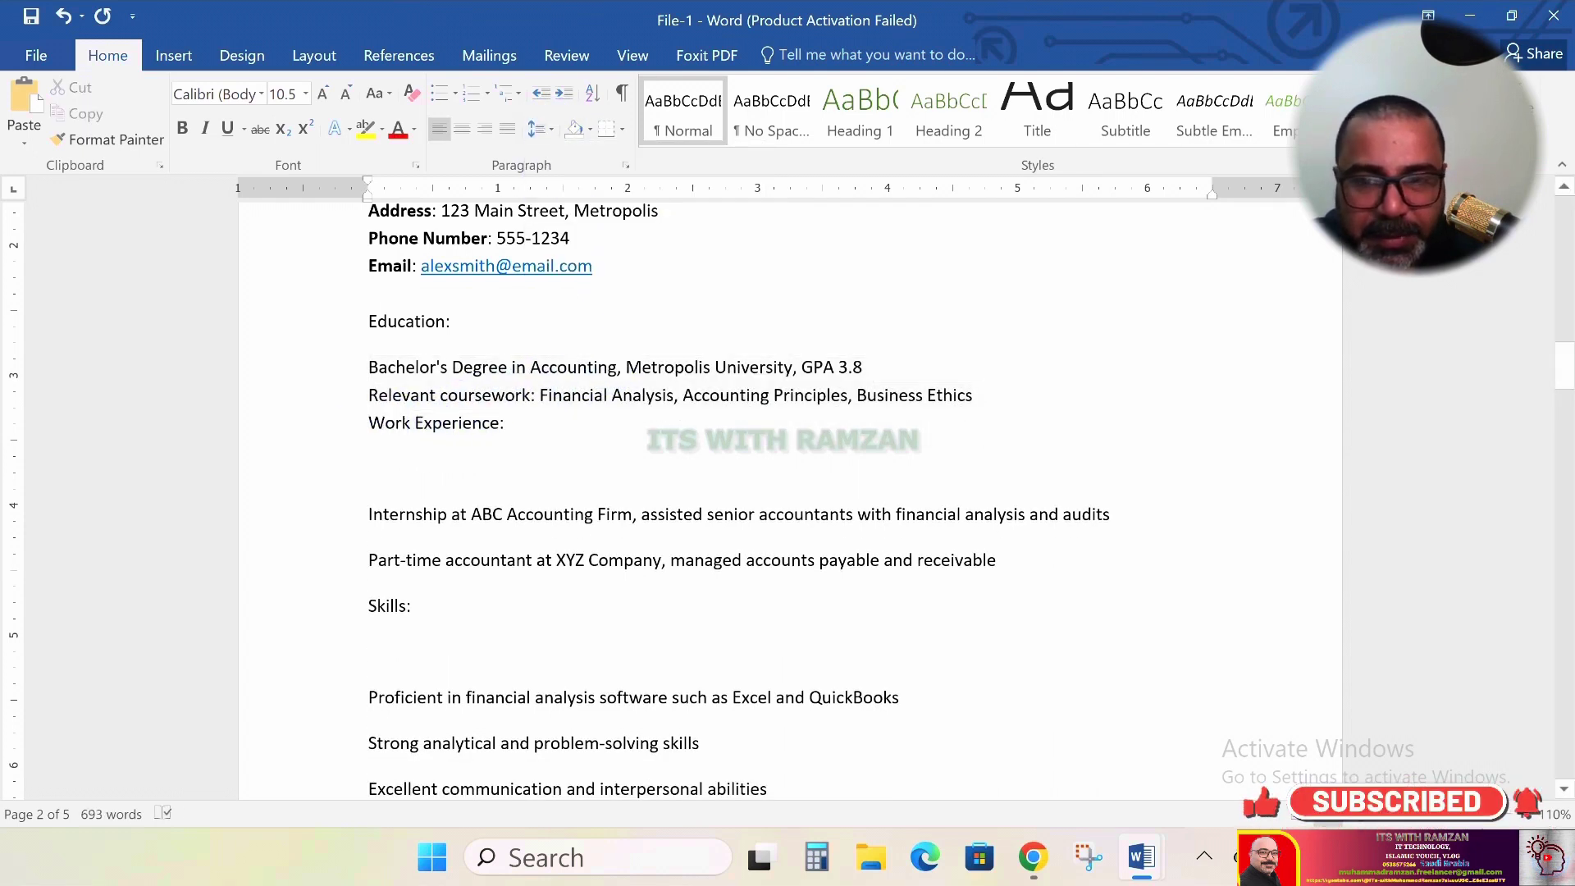
pyautogui.press('Return')
pyautogui.click(373, 513)
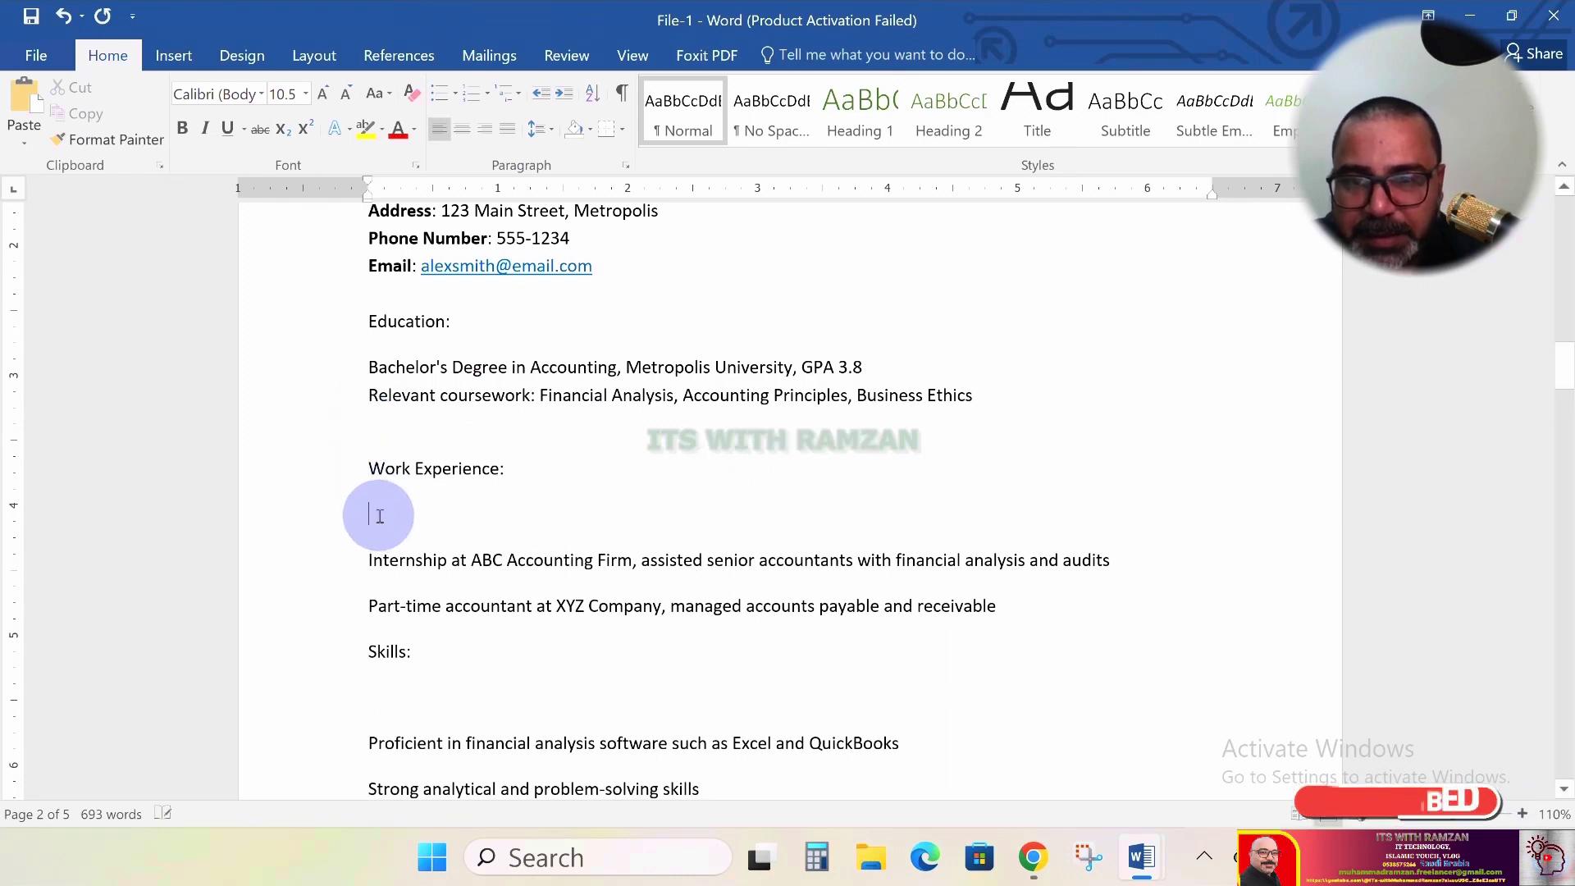
pyautogui.press('Delete')
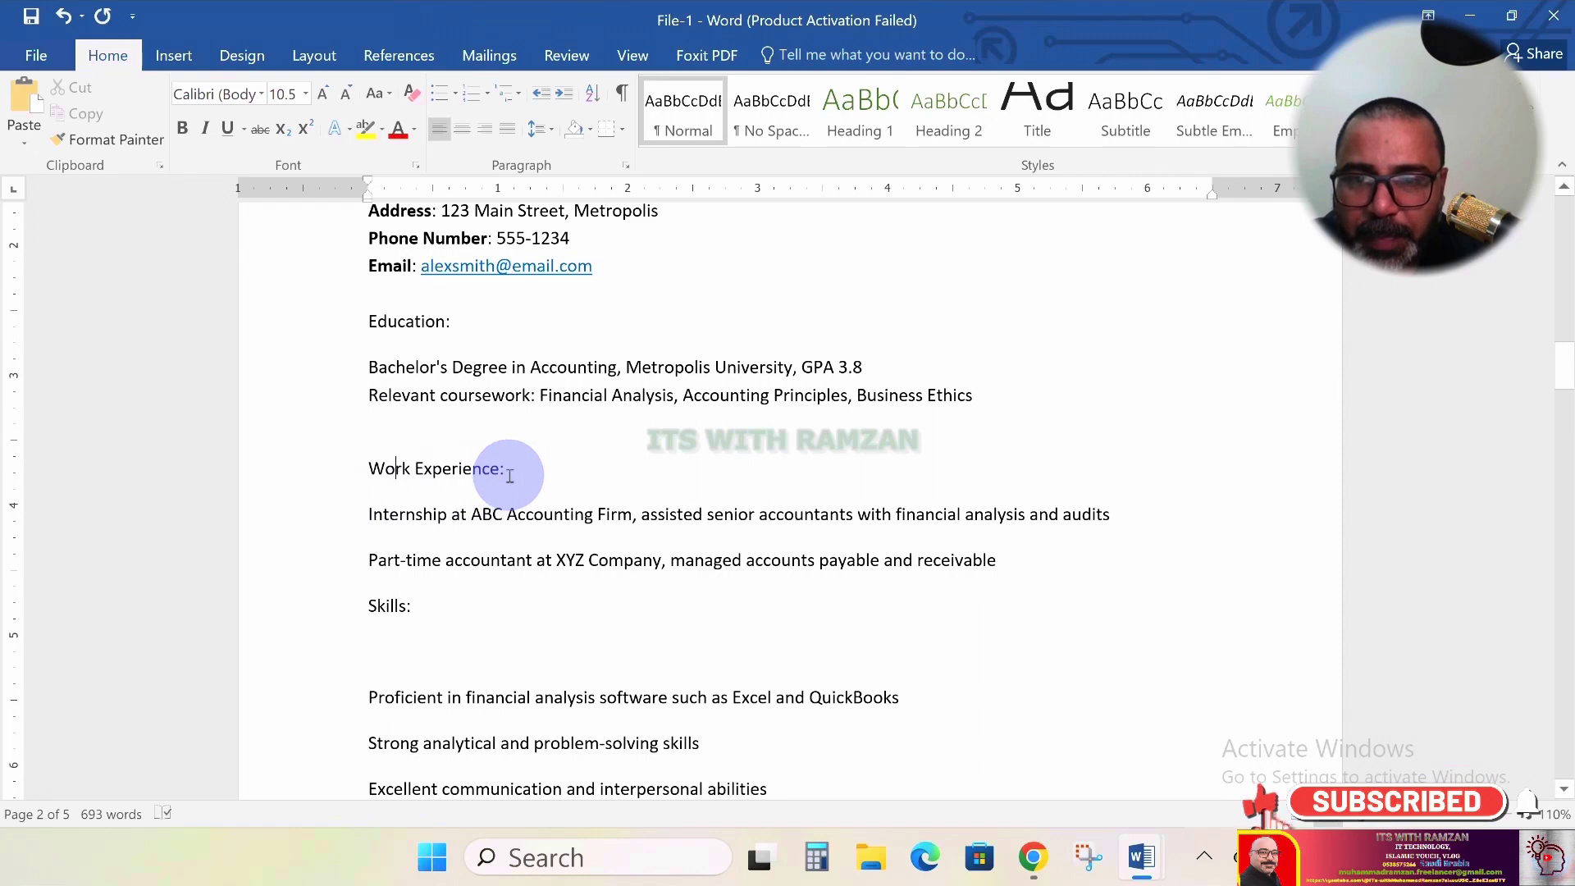
# Select the whole "Work Experience:" heading and paste the copied 12 pt bold underlined formatting onto it
pyautogui.scroll(9, 516, 473)
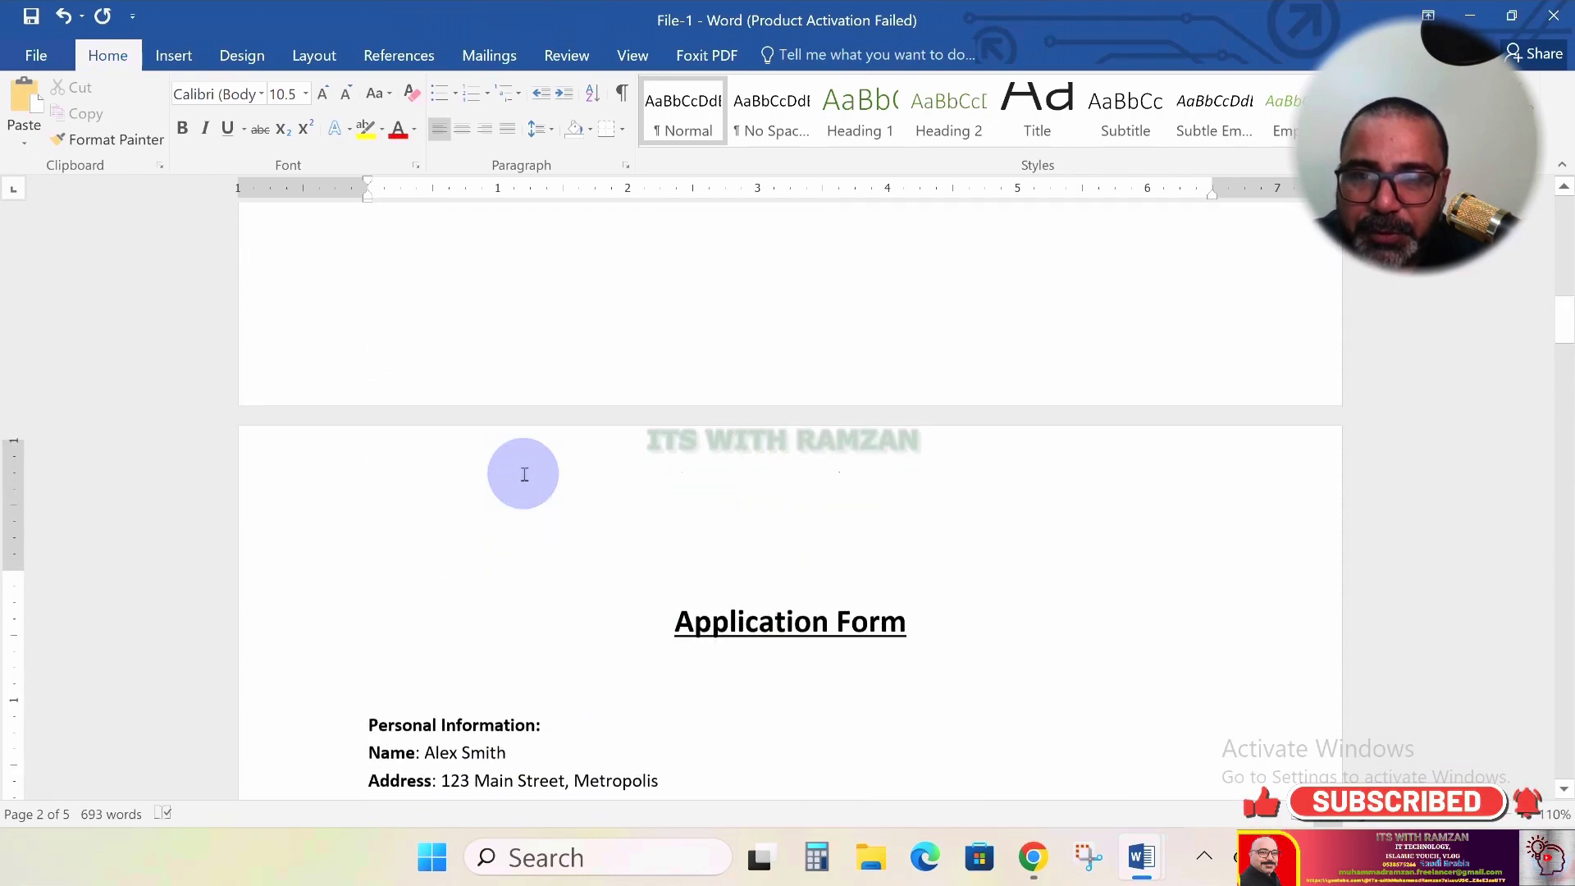
pyautogui.scroll(-9, 529, 471)
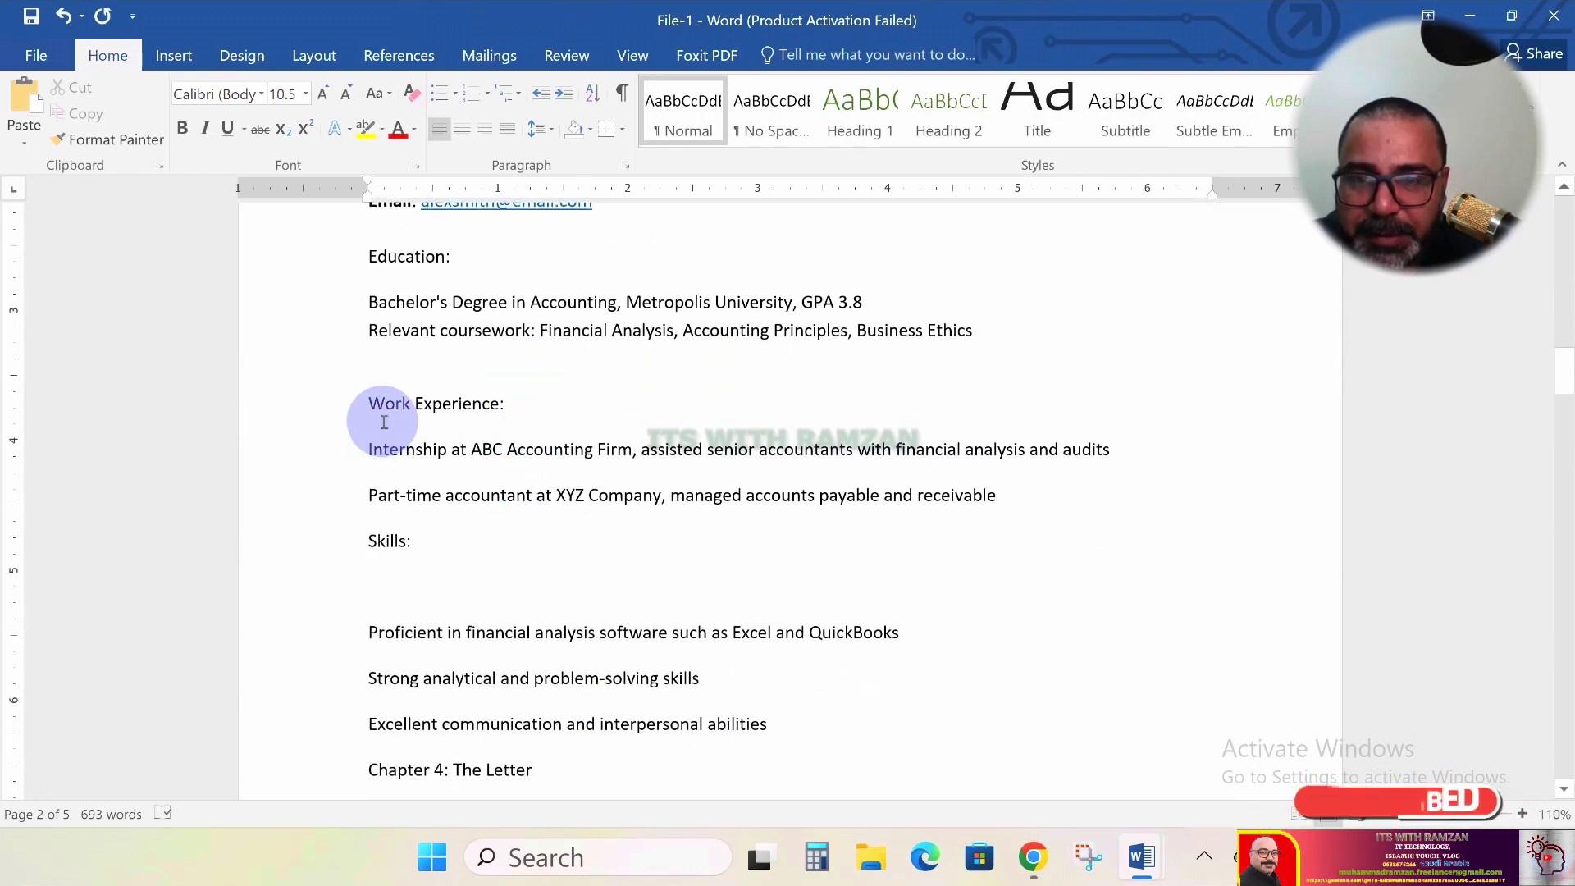
pyautogui.click(374, 408)
pyautogui.hotkey('shift', 'Right')
pyautogui.hotkey('shift', 'Right')
pyautogui.hotkey('shift', 'Right')
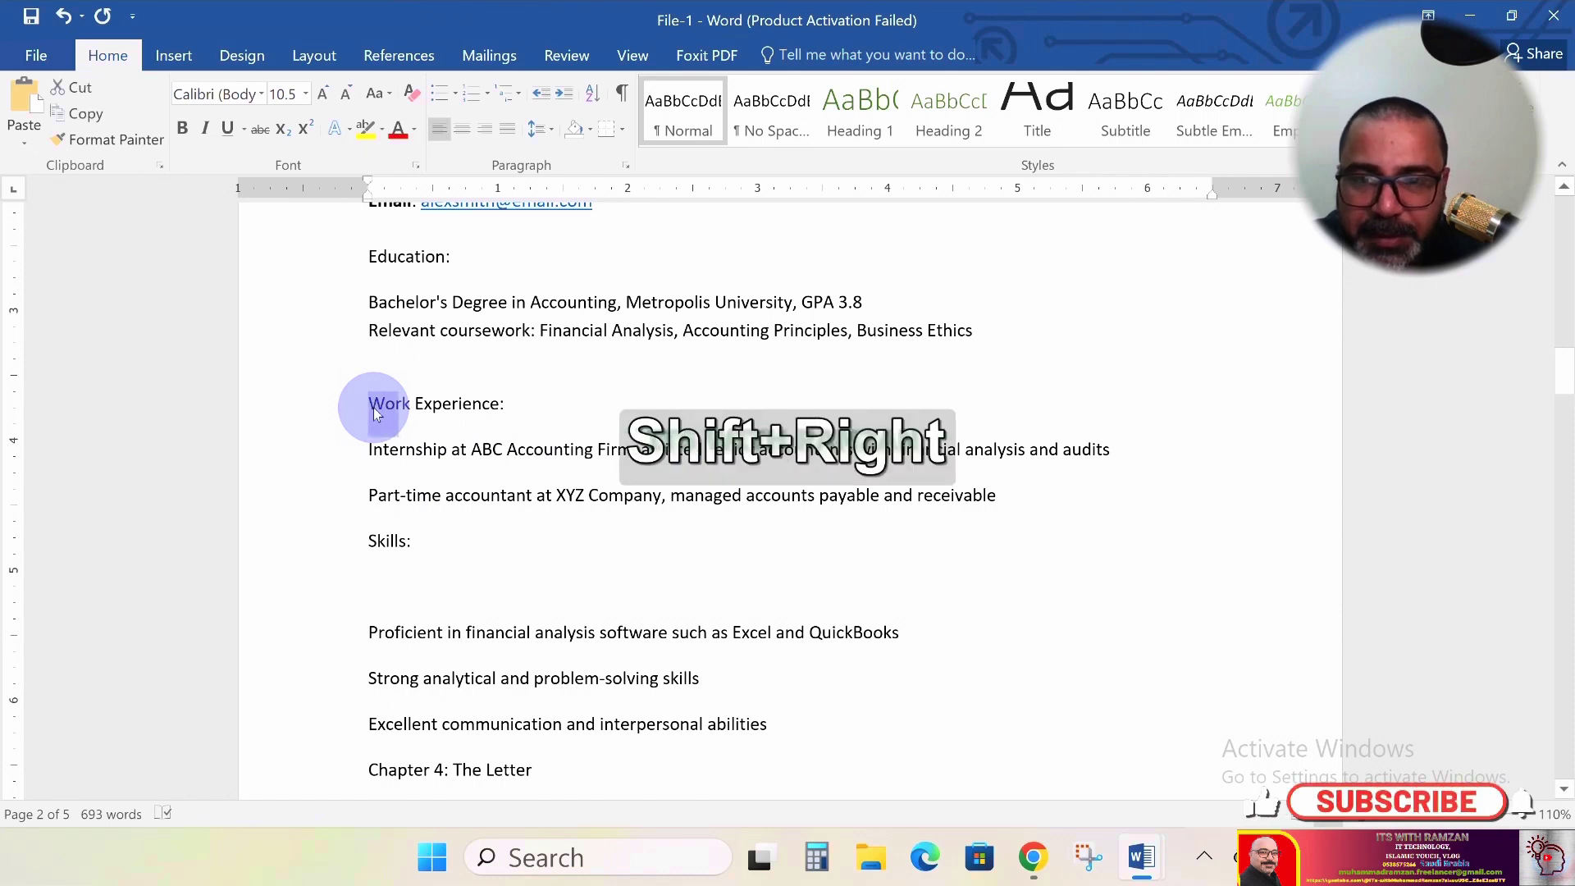
pyautogui.hotkey('shift', 'Right')
pyautogui.hotkey('shift', 'Right')
pyautogui.hotkey('shift', 'Right')
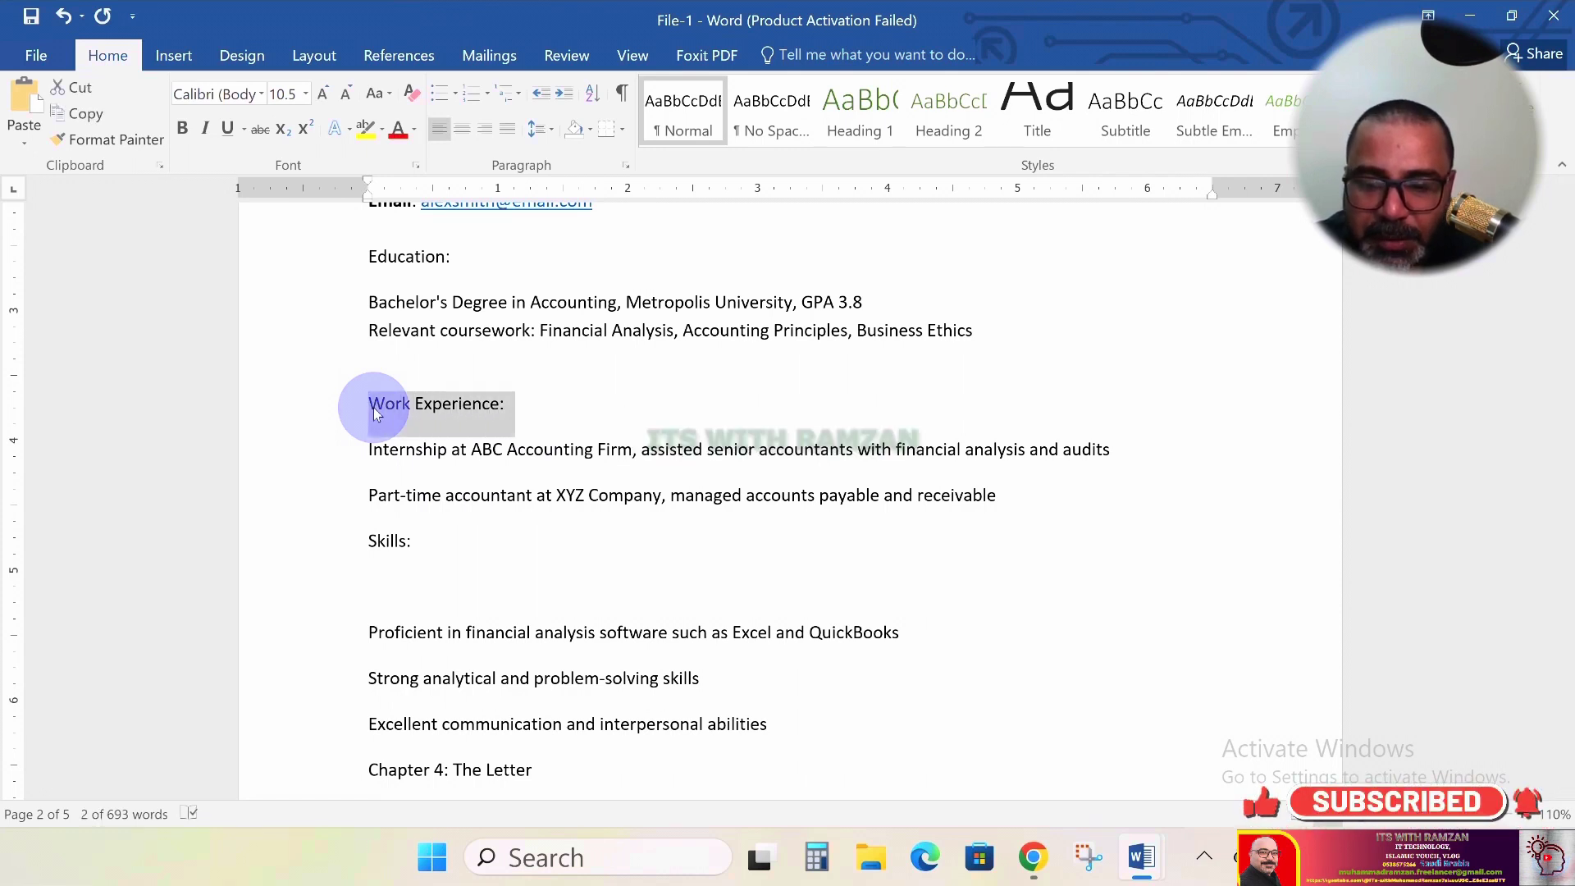
pyautogui.press('ctrl')
pyautogui.hotkey('ctrl', 'shift', 'v')
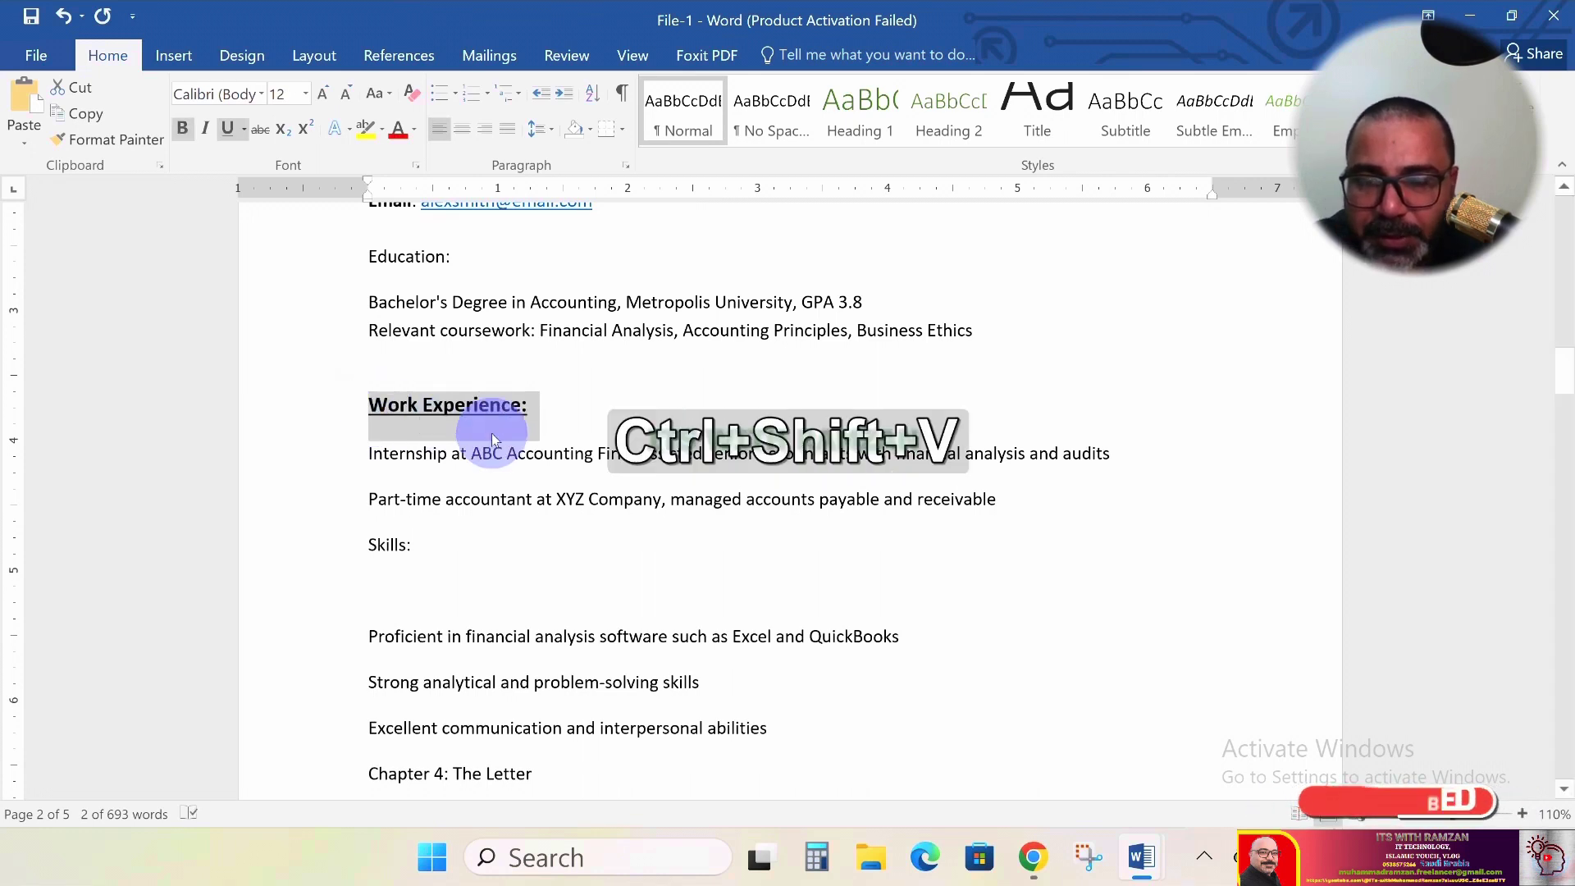
pyautogui.click(603, 427)
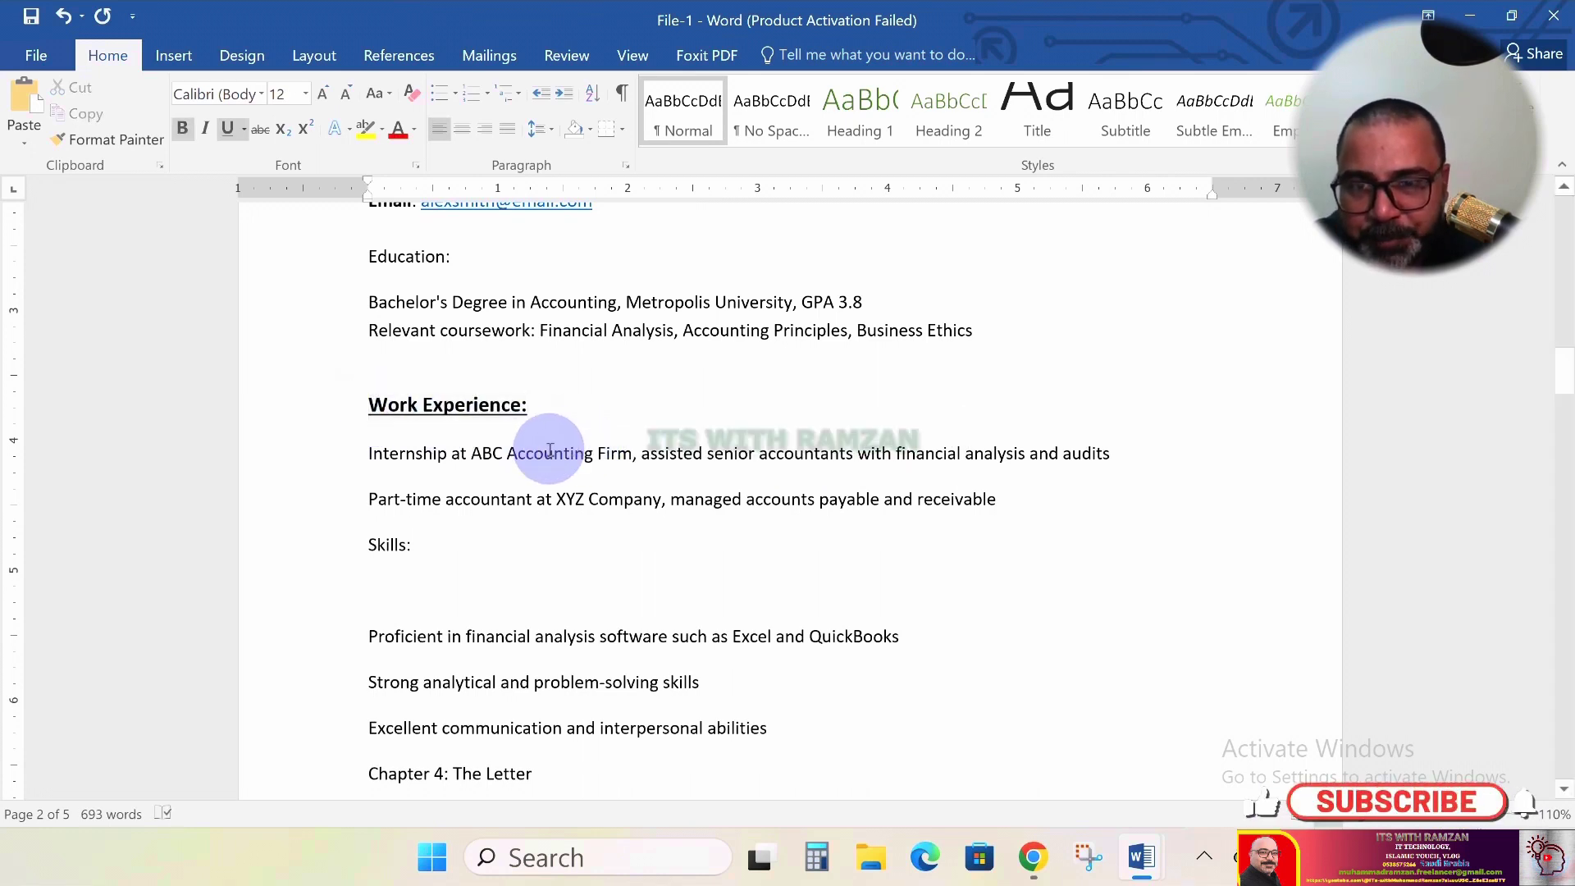
# Turn the Internship and Part-time accountant lines under "Work Experience:" into a bulleted list with the four-diamond bullet
pyautogui.click(405, 449)
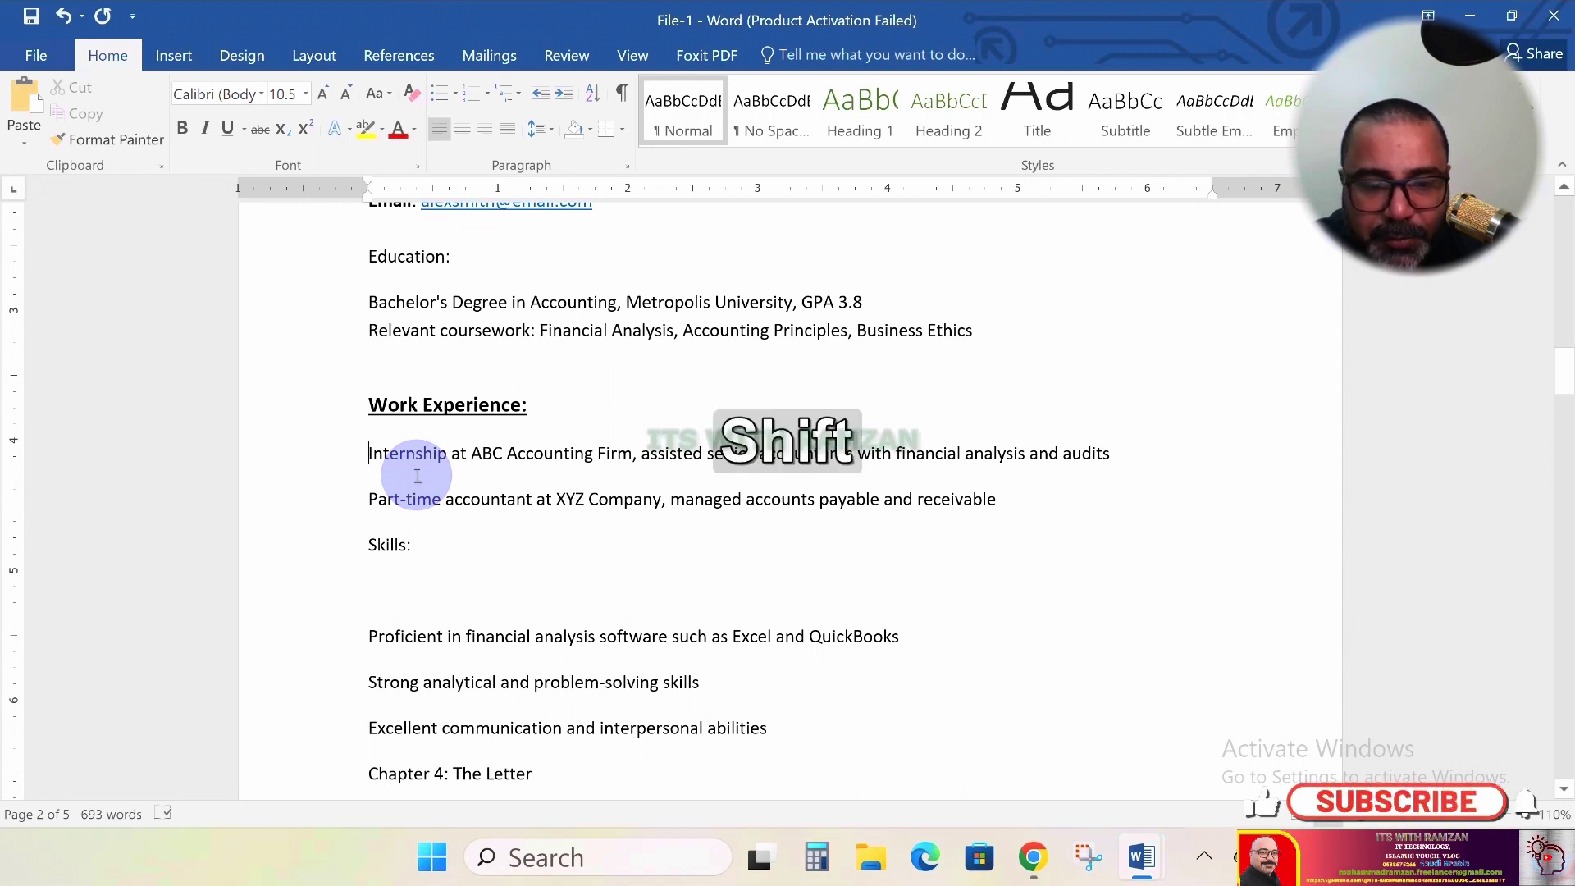
pyautogui.hotkey('shift', 'Down')
pyautogui.hotkey('shift', 'Down')
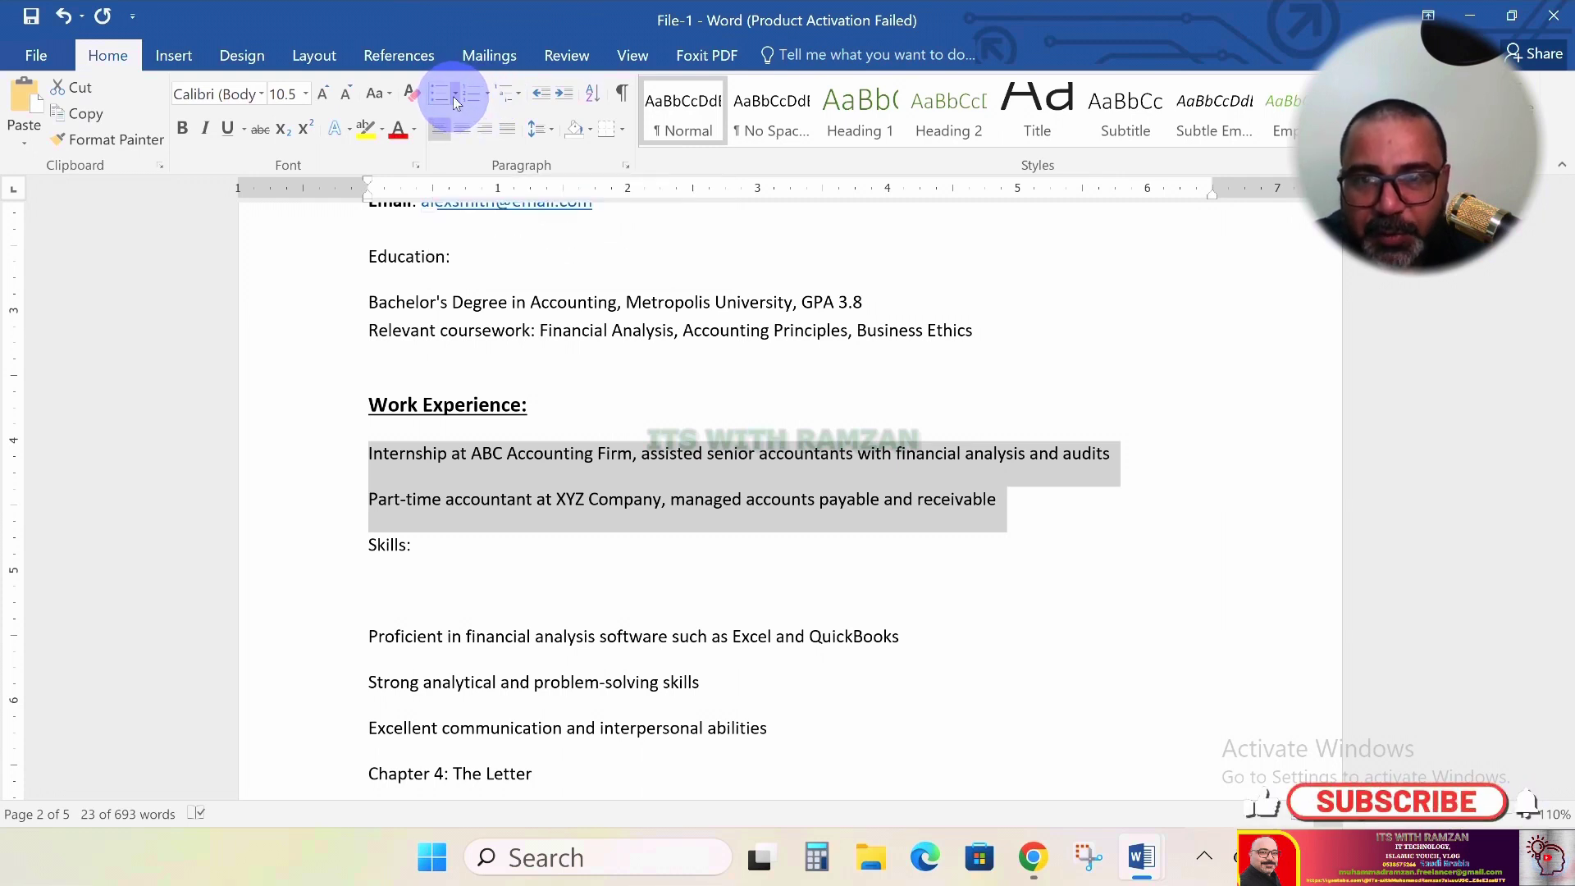
pyautogui.click(453, 96)
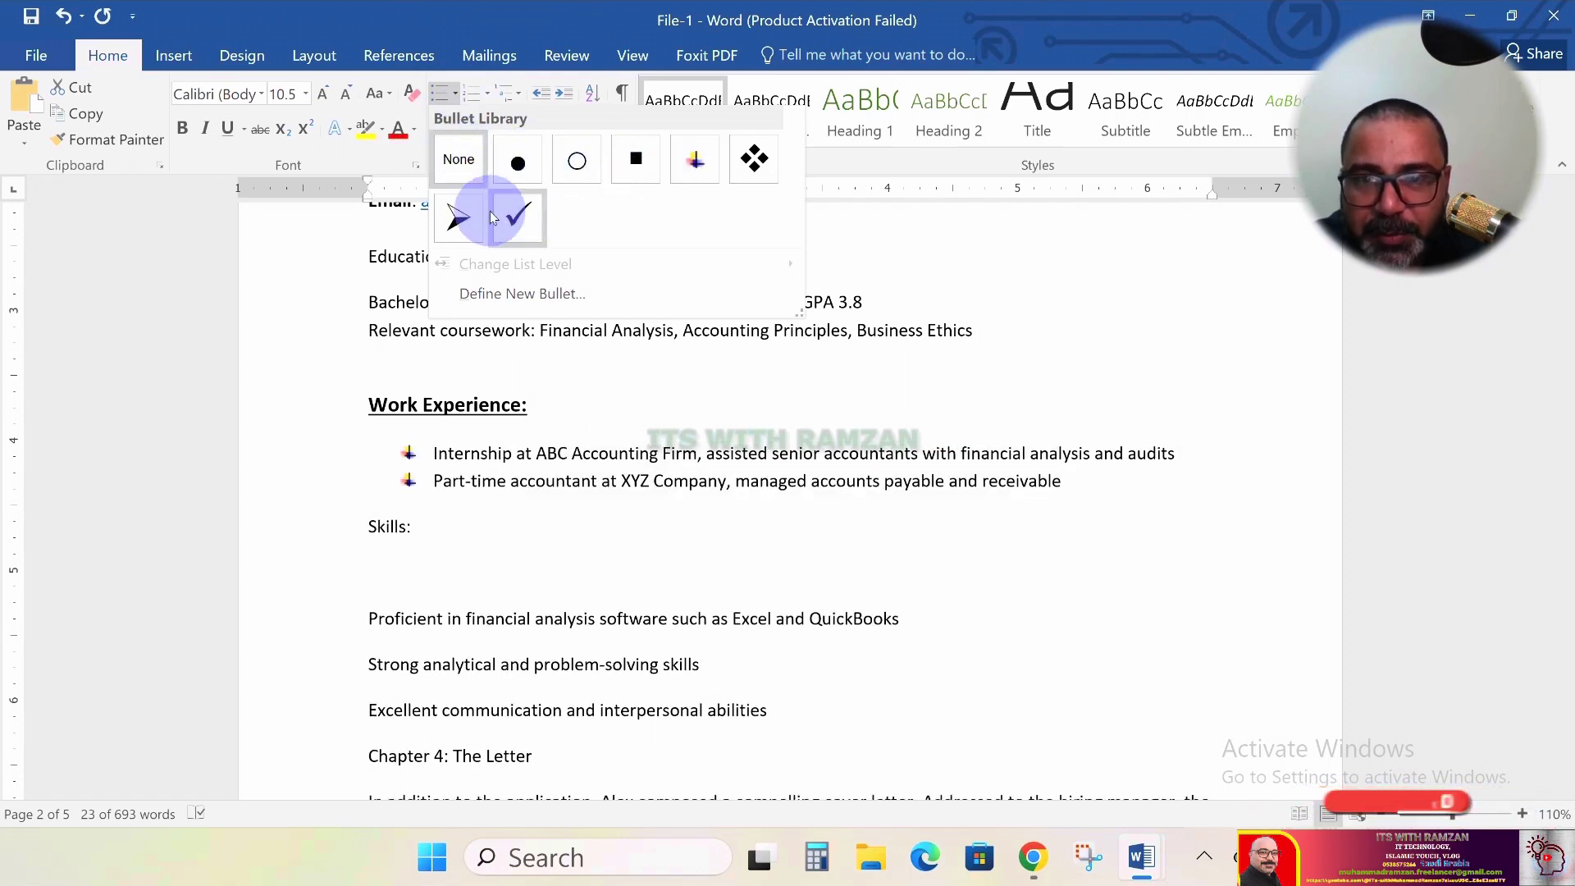
pyautogui.click(753, 162)
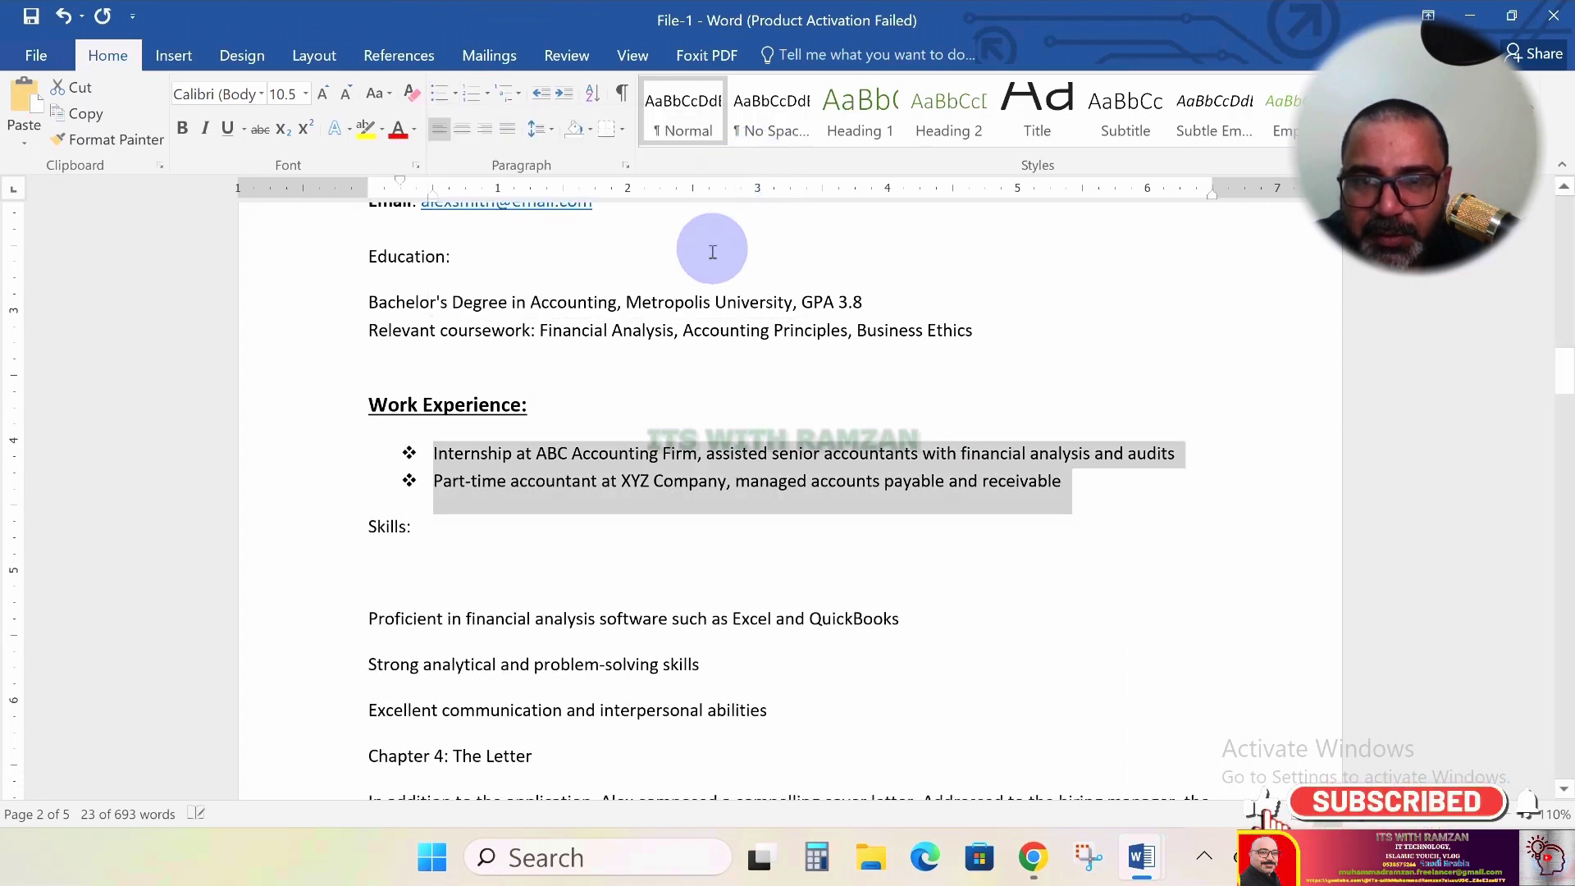
pyautogui.click(637, 548)
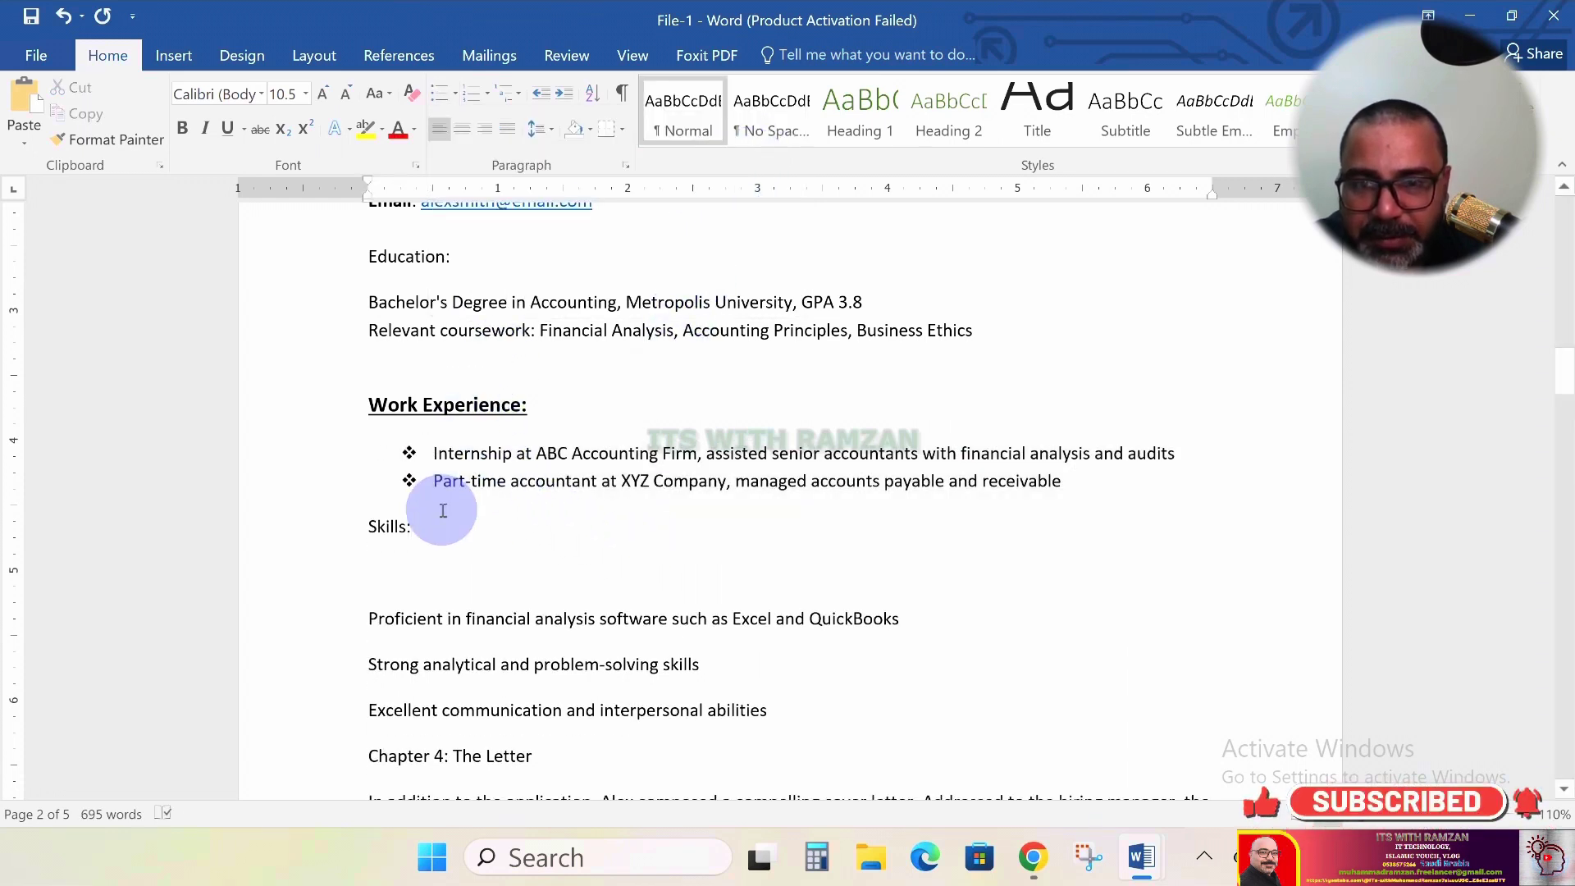
# Select the whole "Skills:" heading and paste the copied 12 pt bold underlined formatting onto it
pyautogui.scroll(-1, 443, 509)
pyautogui.scroll(-2, 446, 510)
pyautogui.scroll(2, 439, 459)
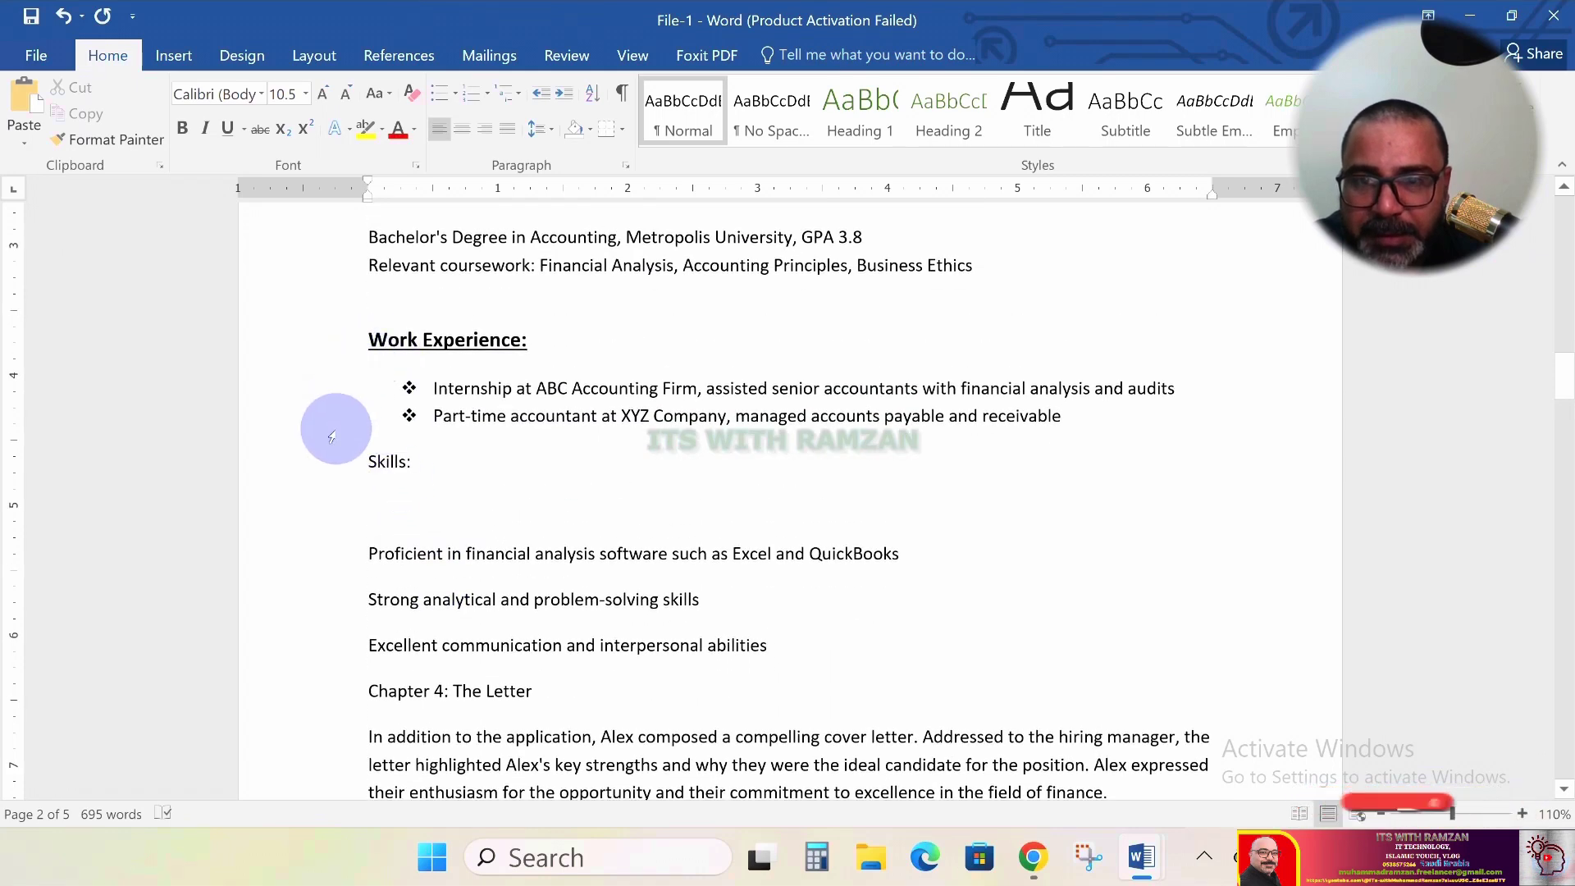
pyautogui.click(364, 466)
pyautogui.hotkey('shift', 'Right')
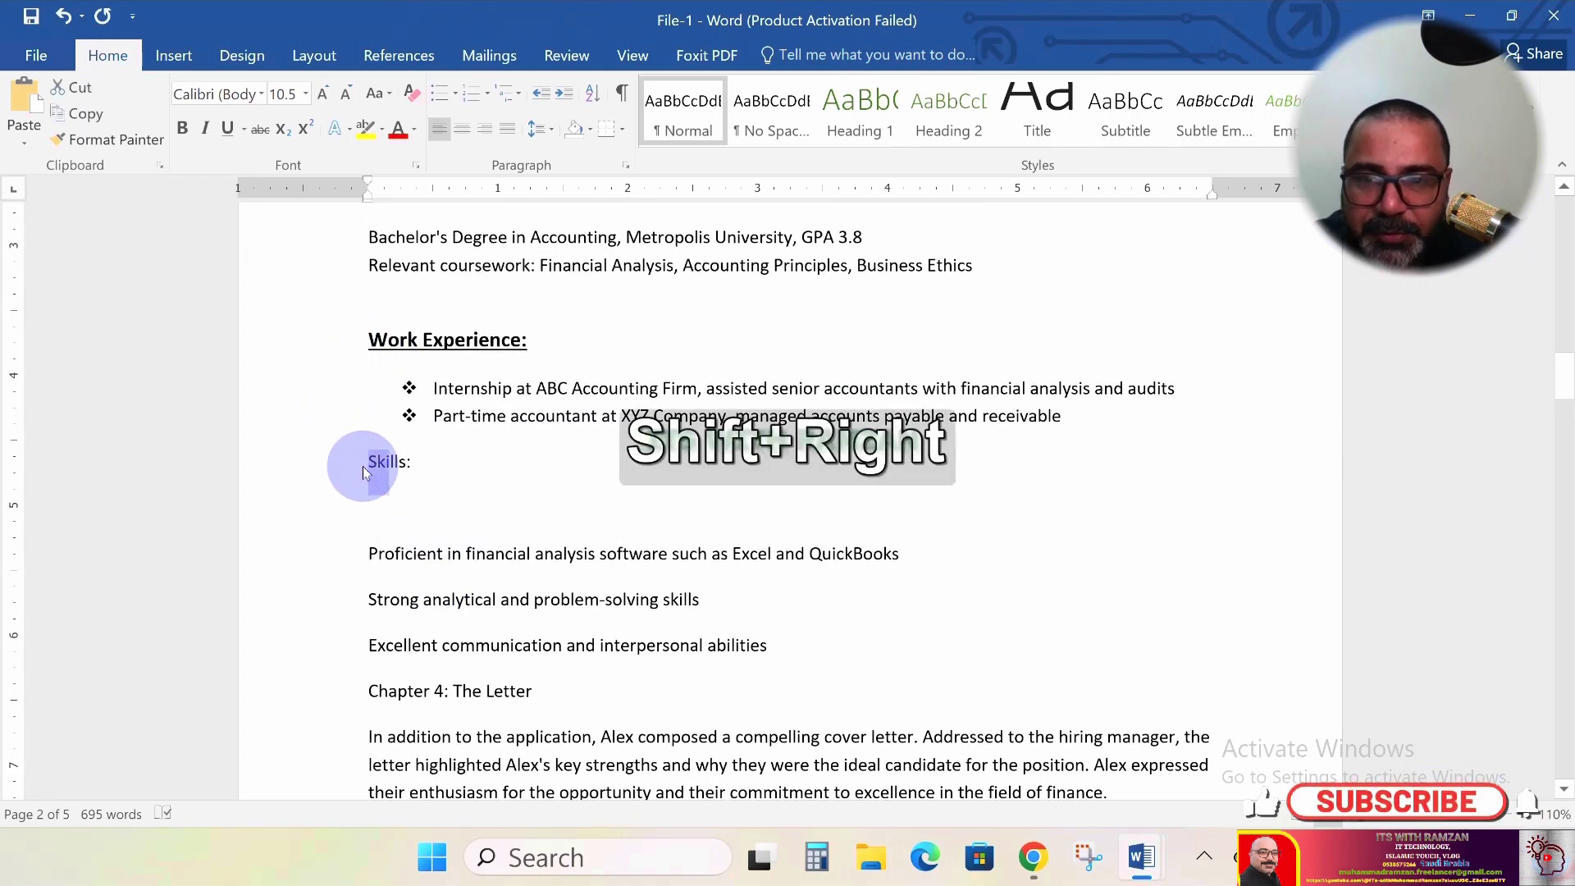
pyautogui.hotkey('shift', 'Right')
pyautogui.hotkey('shift', 'Right')
pyautogui.hotkey('shift', 'Right')
pyautogui.hotkey('shift', 'Right')
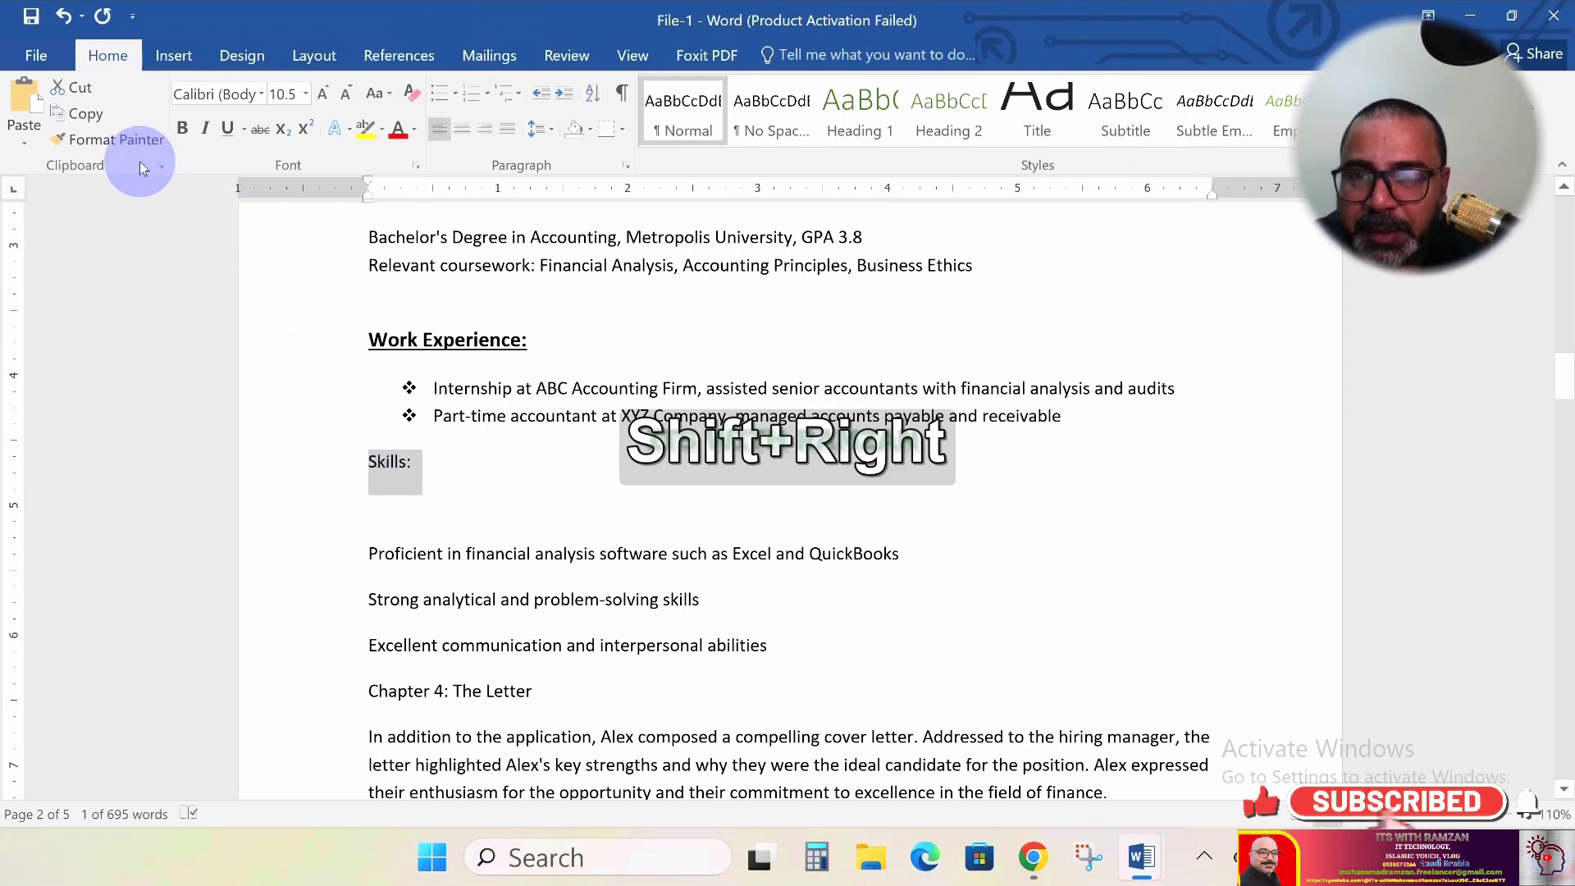
pyautogui.press('ctrl')
pyautogui.hotkey('ctrl', 'shift', 'v')
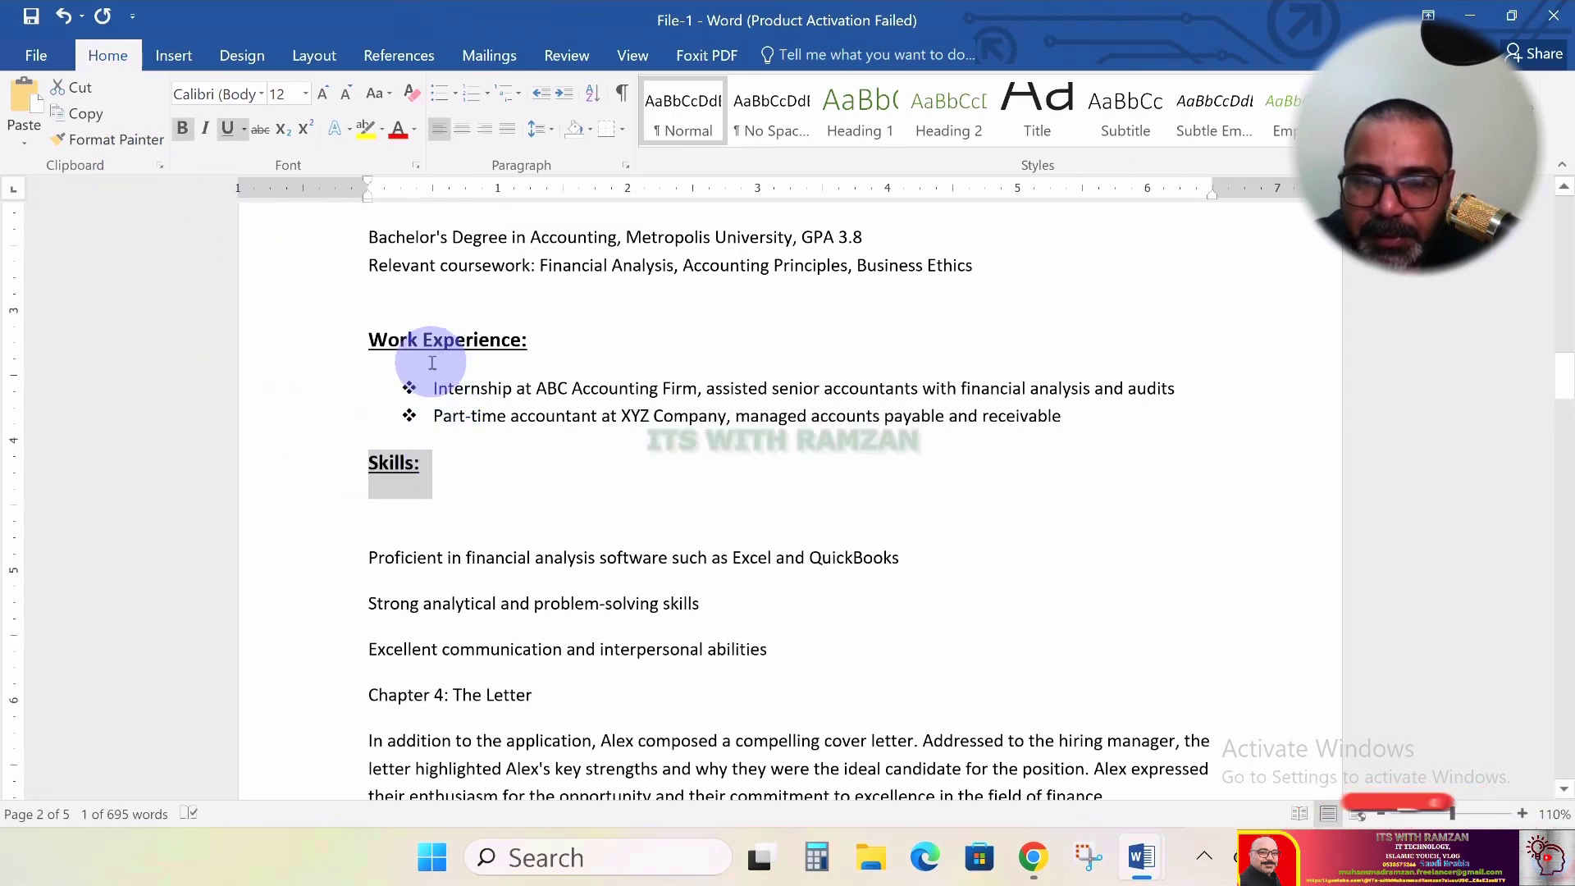
# Delete the empty line between the "Skills:" heading and the "Proficient in financial analysis software" line
pyautogui.scroll(3, 431, 363)
pyautogui.scroll(10, 432, 364)
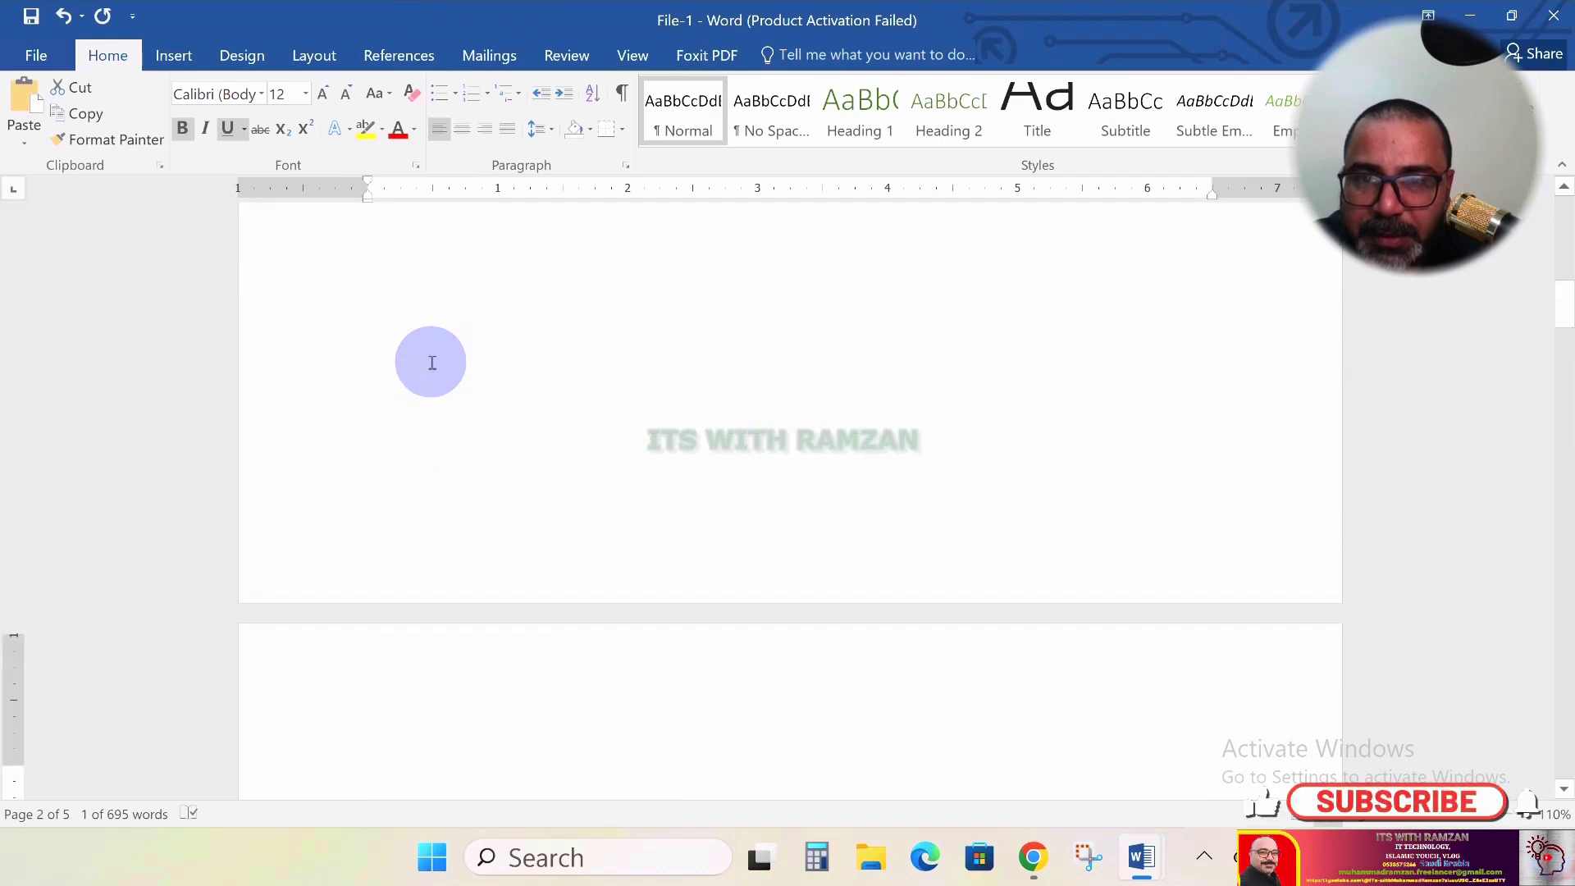
pyautogui.scroll(8, 432, 364)
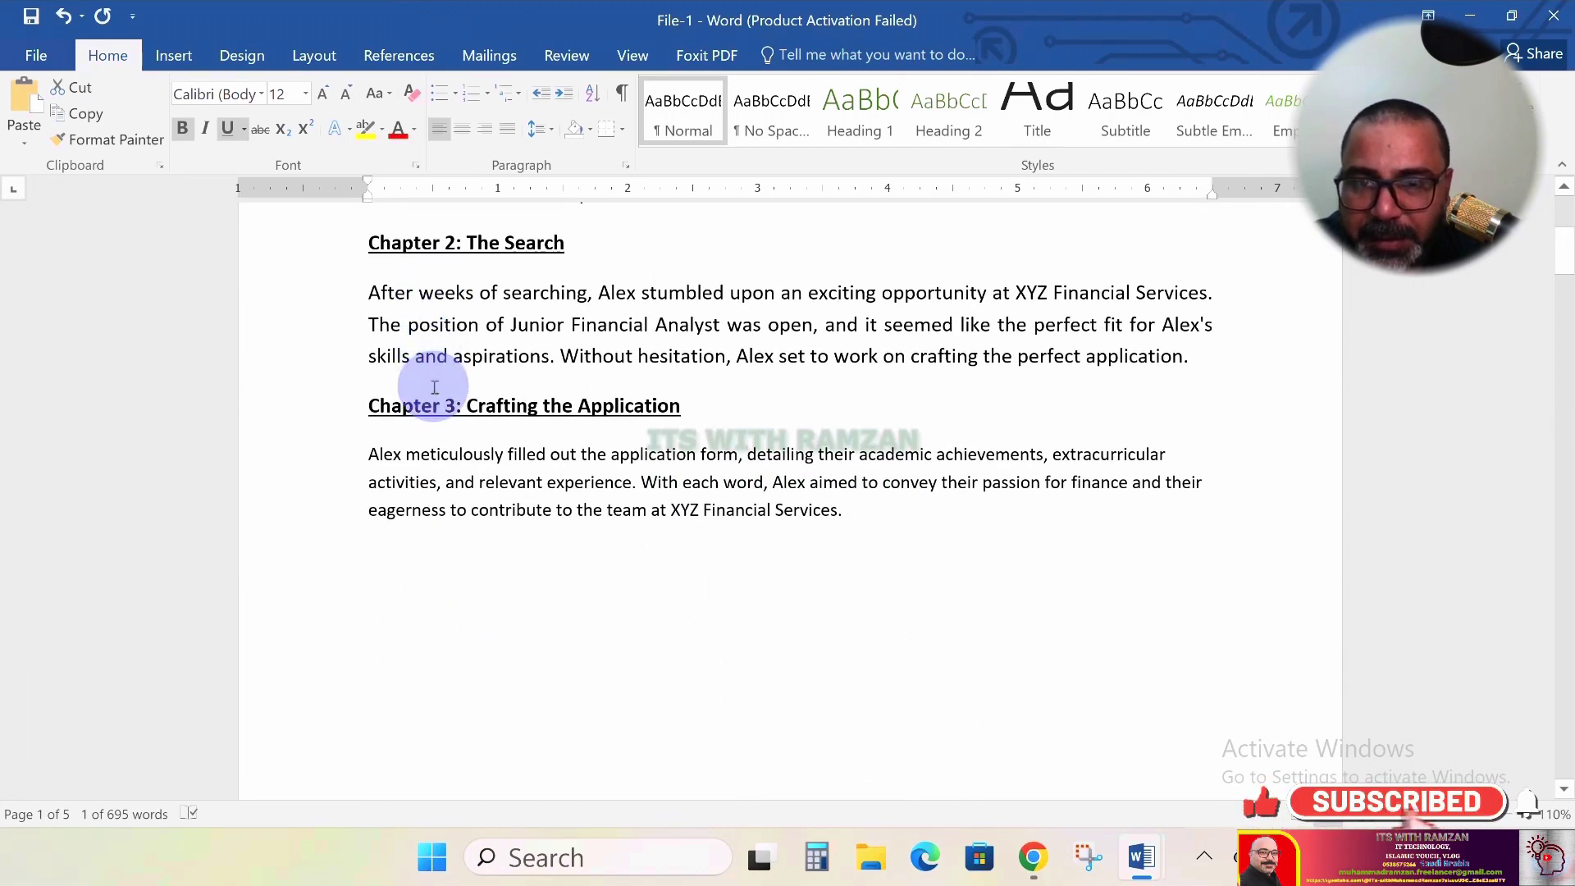
pyautogui.scroll(-10, 428, 420)
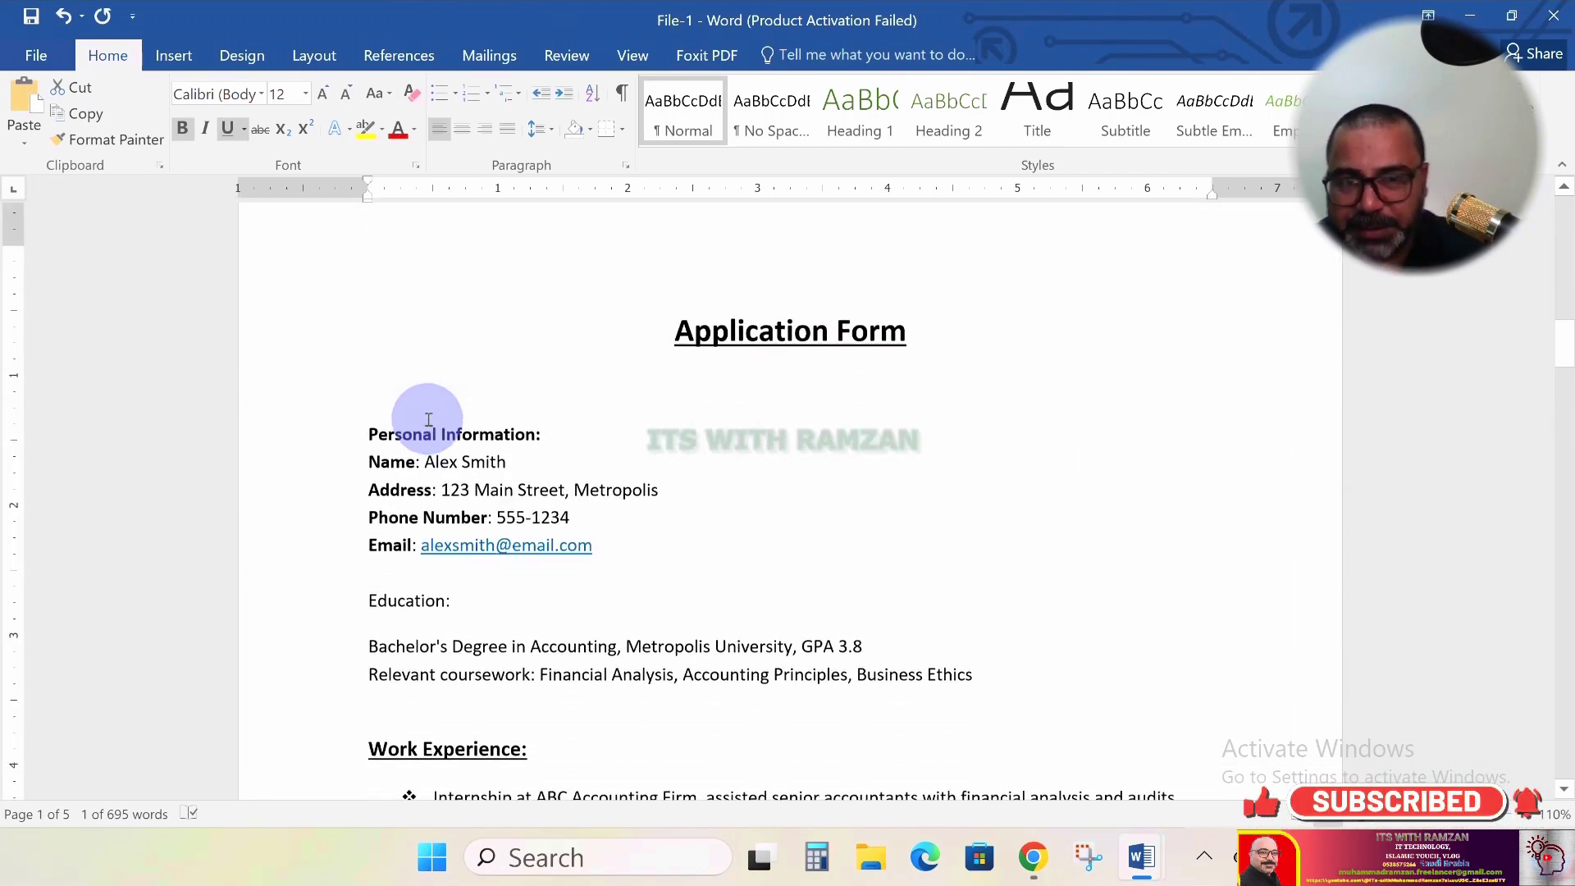
pyautogui.scroll(-5, 428, 420)
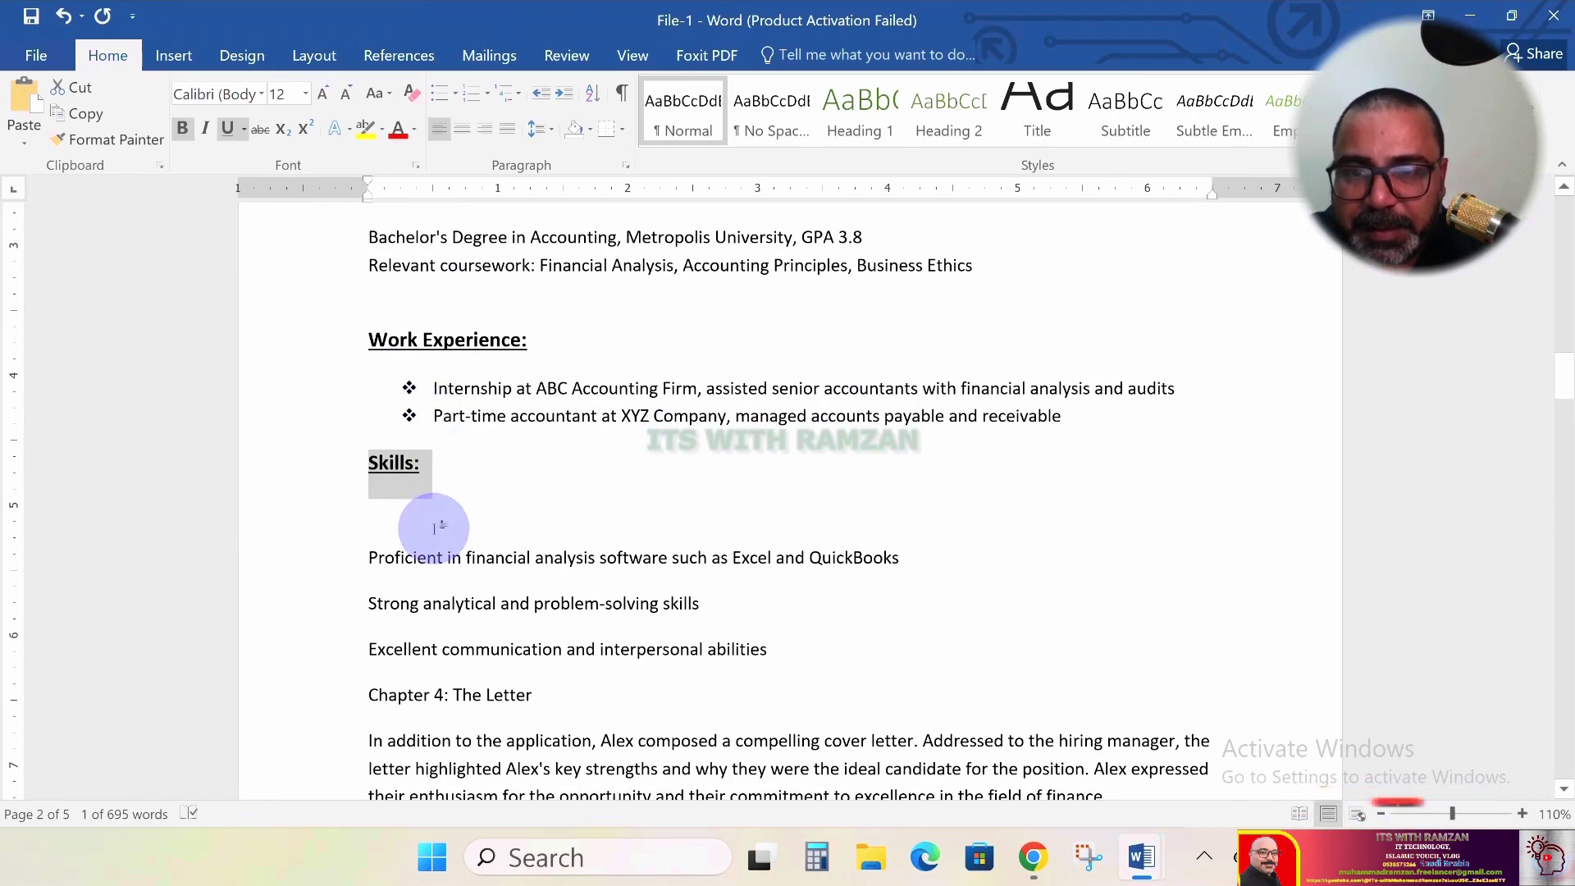
pyautogui.doubleClick(398, 521)
pyautogui.click(399, 523)
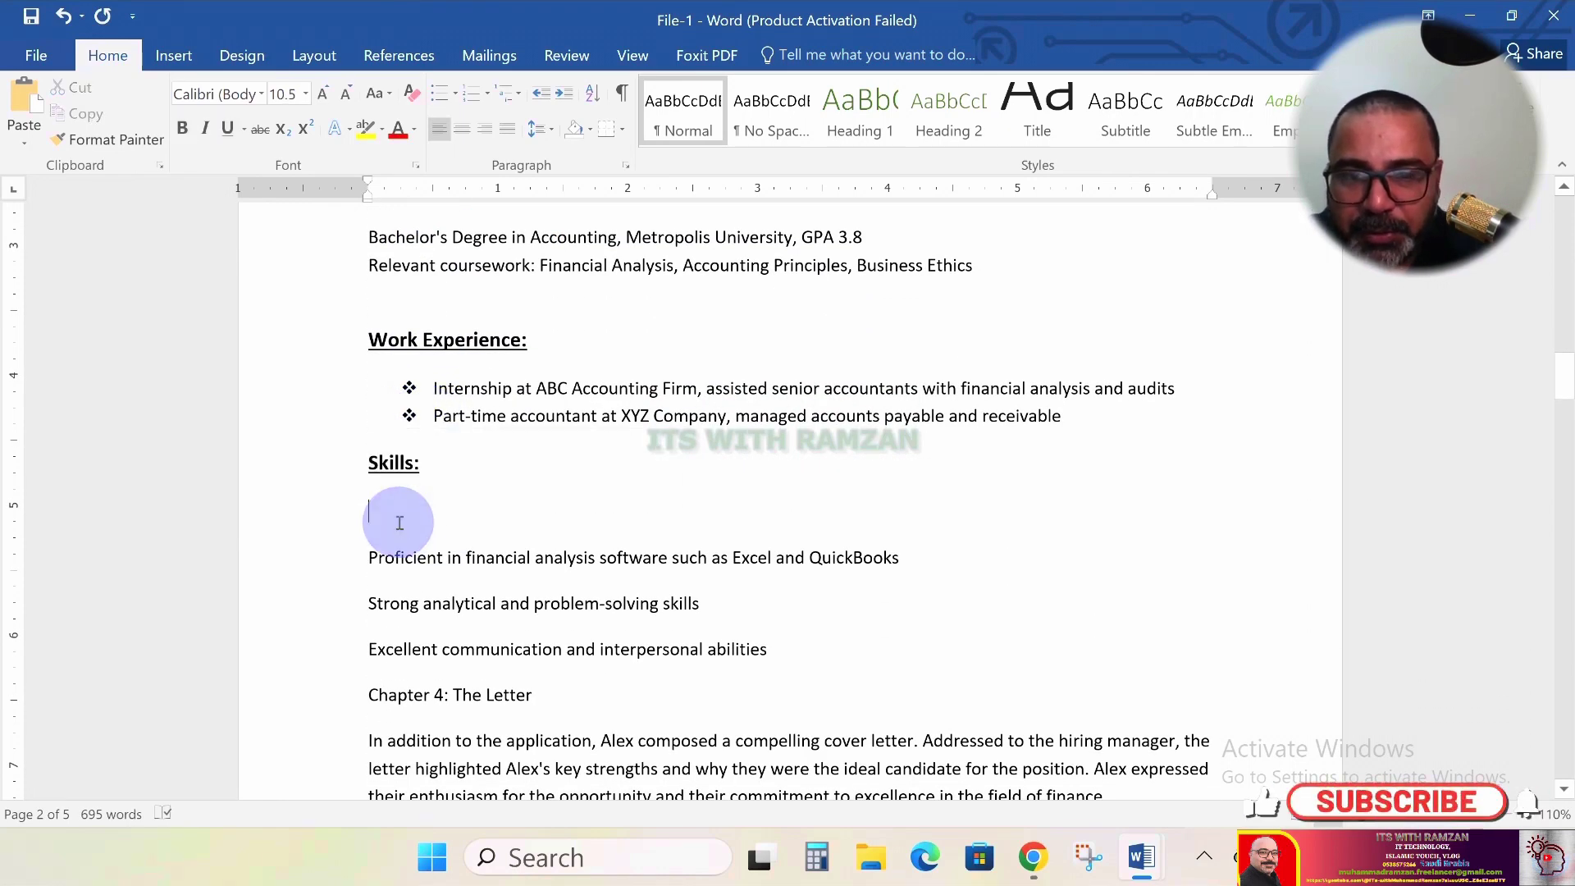
pyautogui.press('Delete')
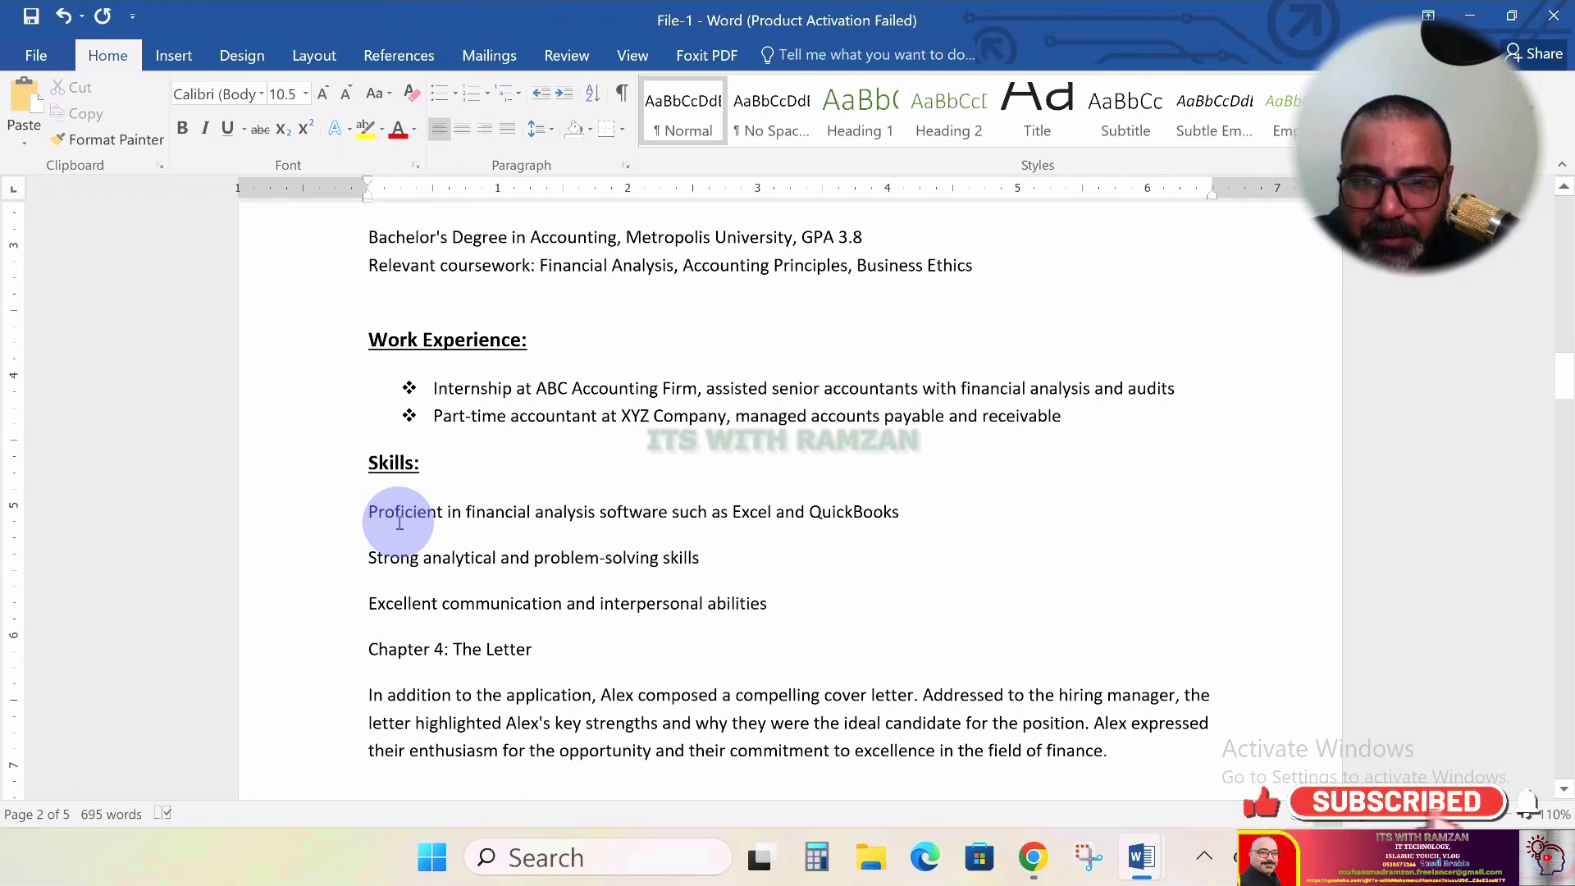
# Turn the three skill lines under "Skills:" into a bulleted list with the four-diamond bullet
pyautogui.hotkey('shift', 'Down')
pyautogui.hotkey('shift', 'Down')
pyautogui.hotkey('shift', 'Down')
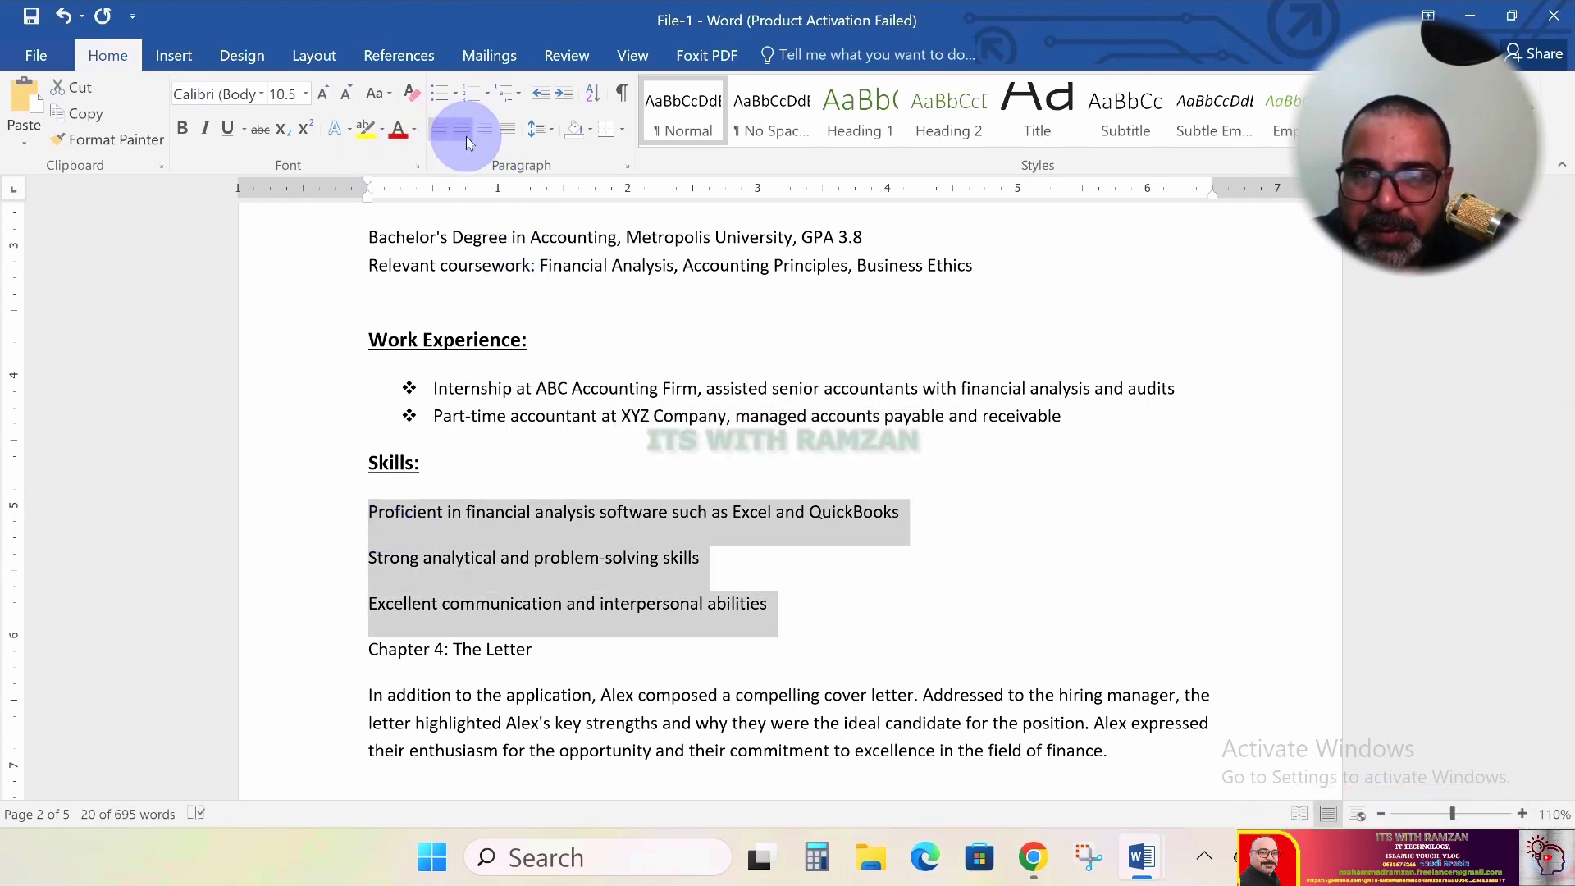
pyautogui.click(455, 93)
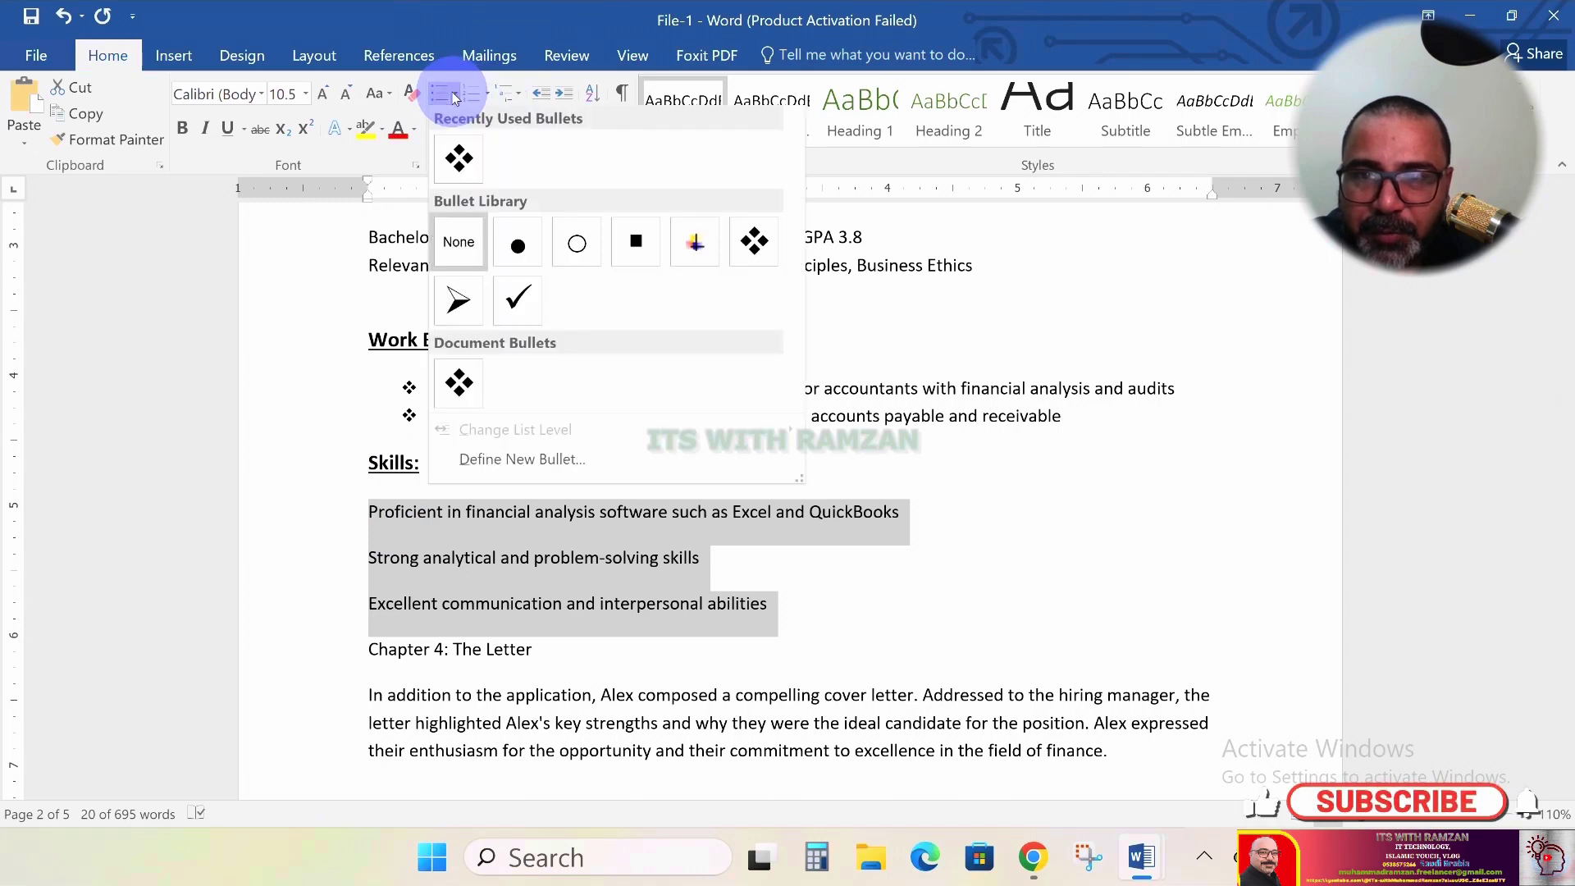
pyautogui.click(754, 242)
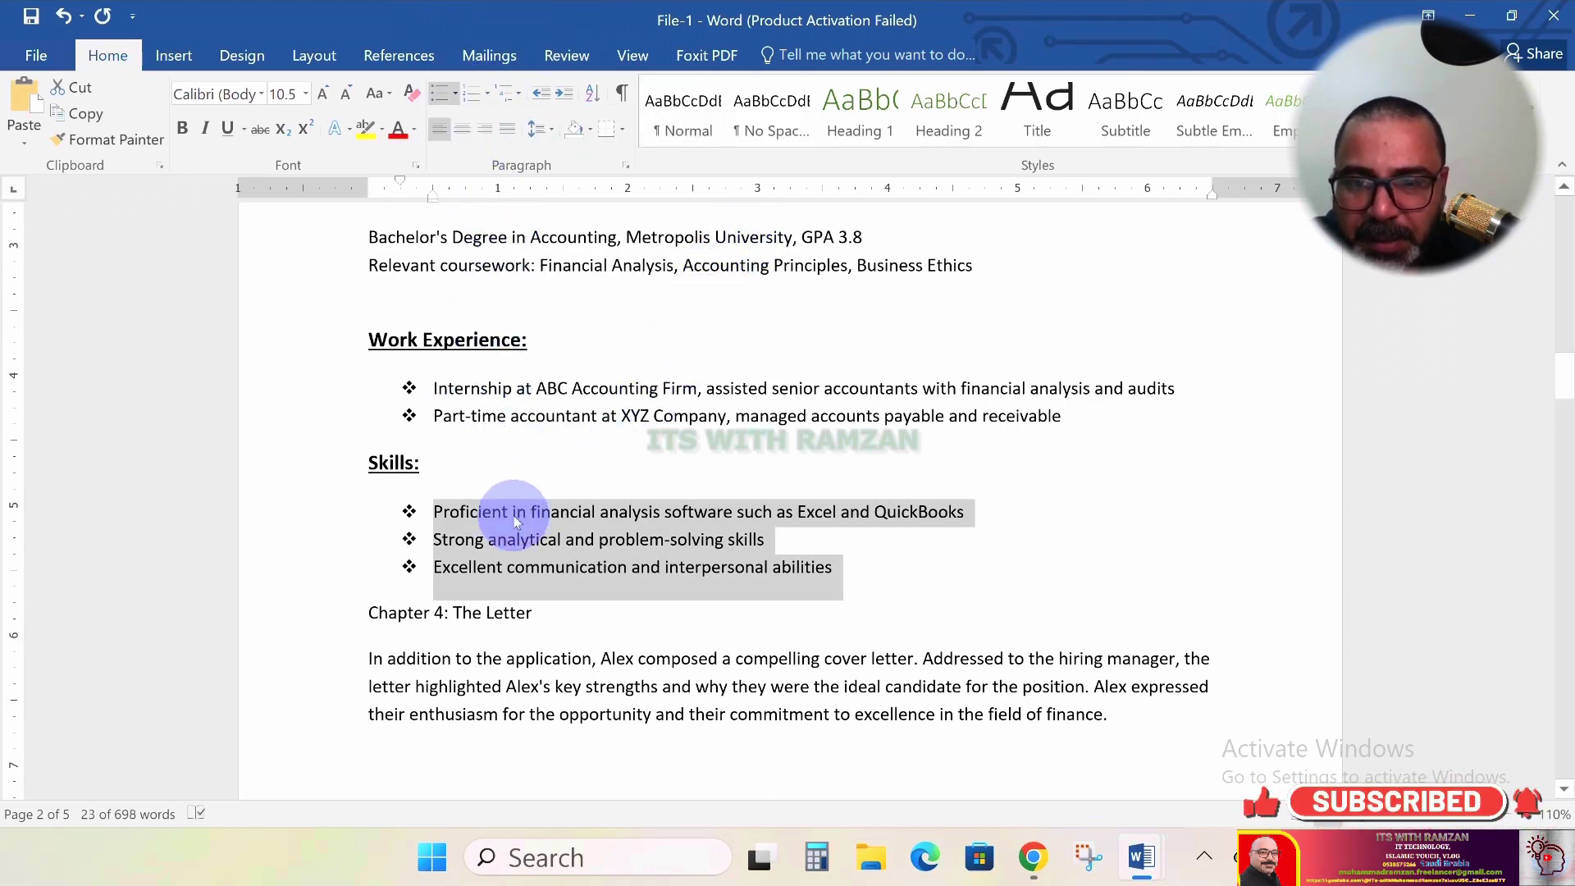
# Select the whole "Chapter 4: The Letter" heading and paste the copied 12 pt bold underlined formatting onto it
pyautogui.click(455, 599)
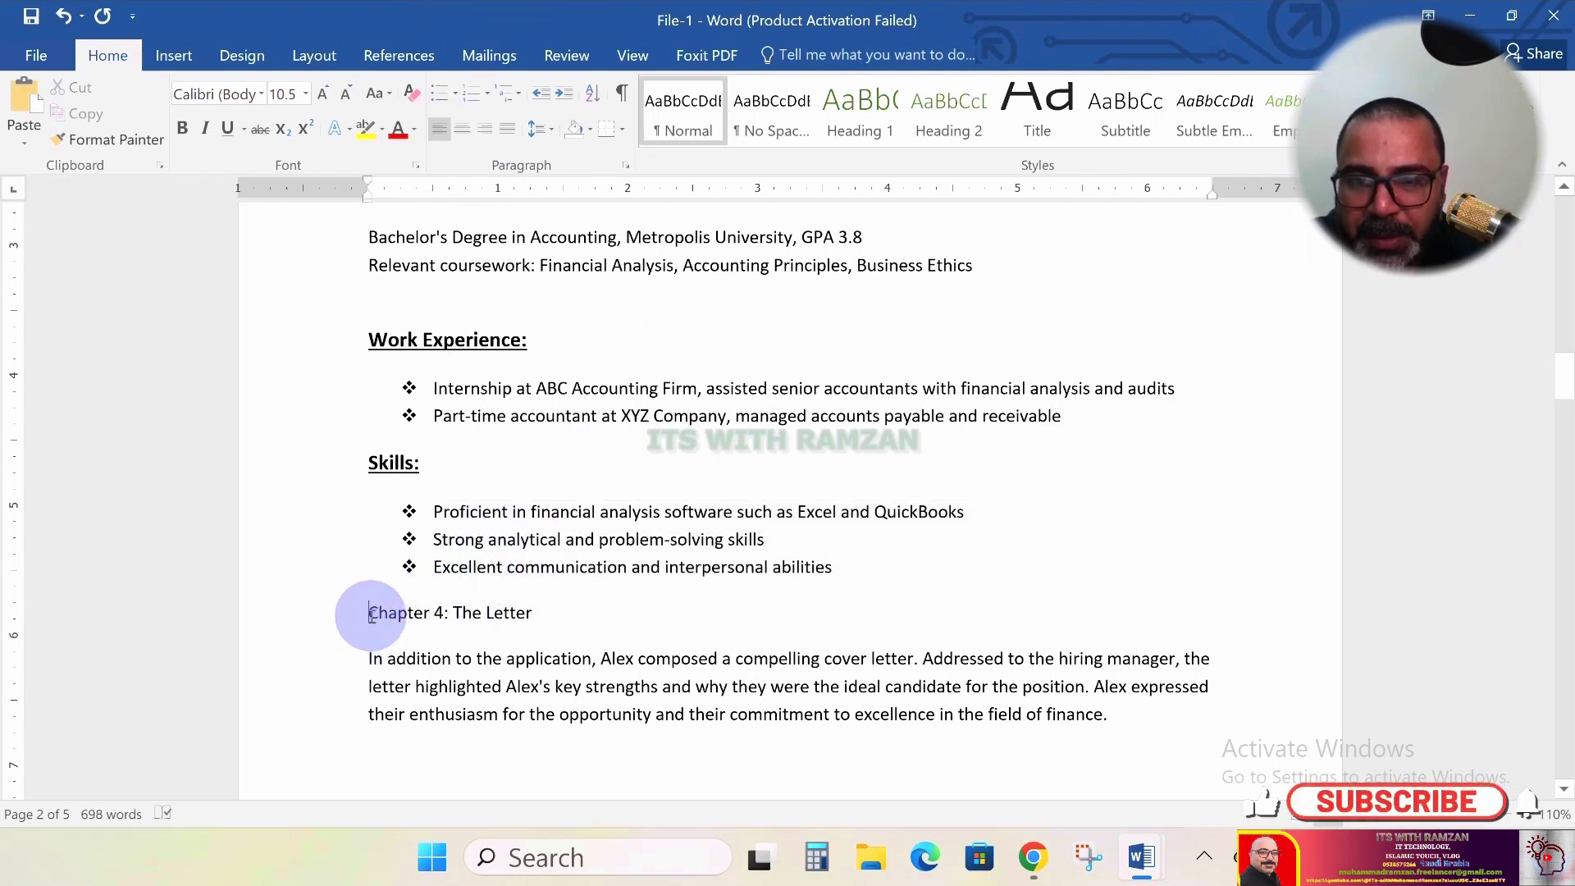
pyautogui.hotkey('shift', 'Right')
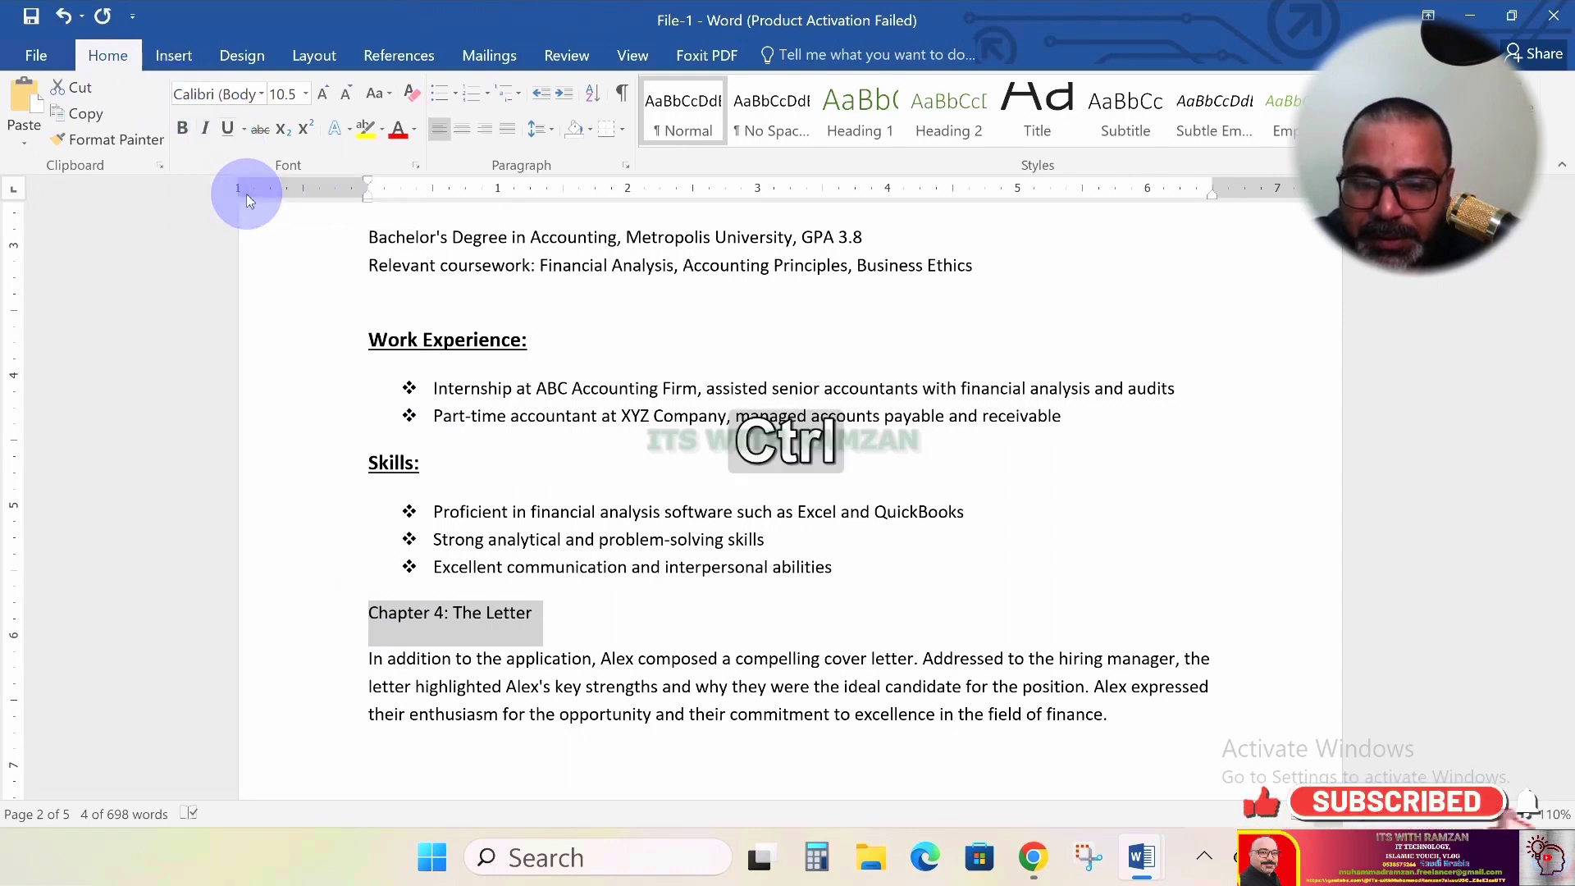
pyautogui.hotkey('ctrl', 'shift', 'v')
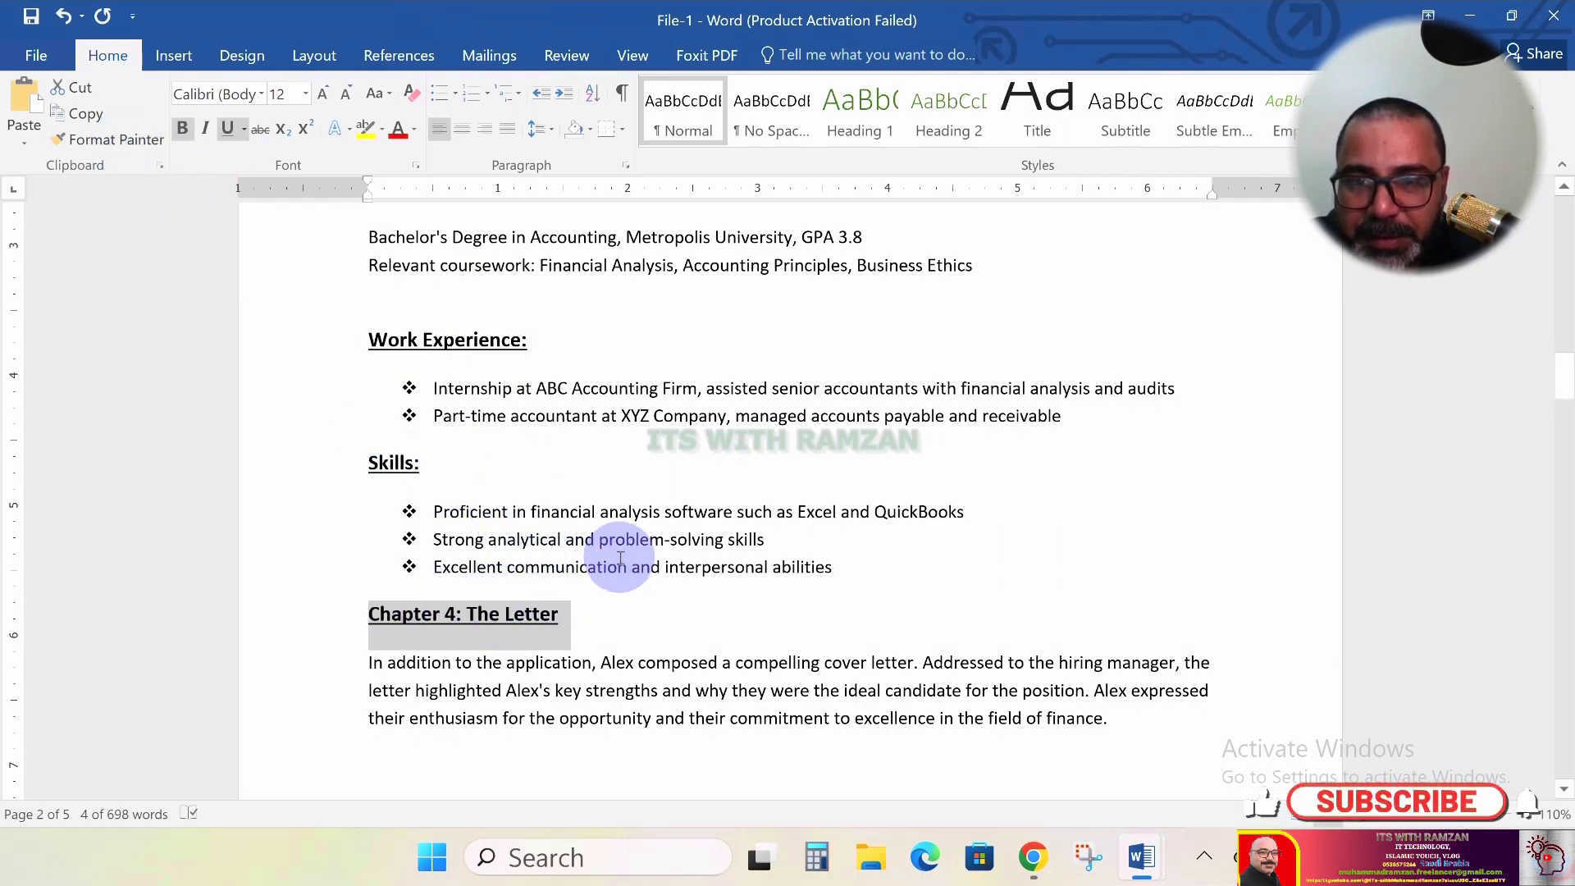
# Insert empty lines above "Chapter 4: The Letter" until the heading moves to the top of the next page
pyautogui.scroll(-2, 620, 558)
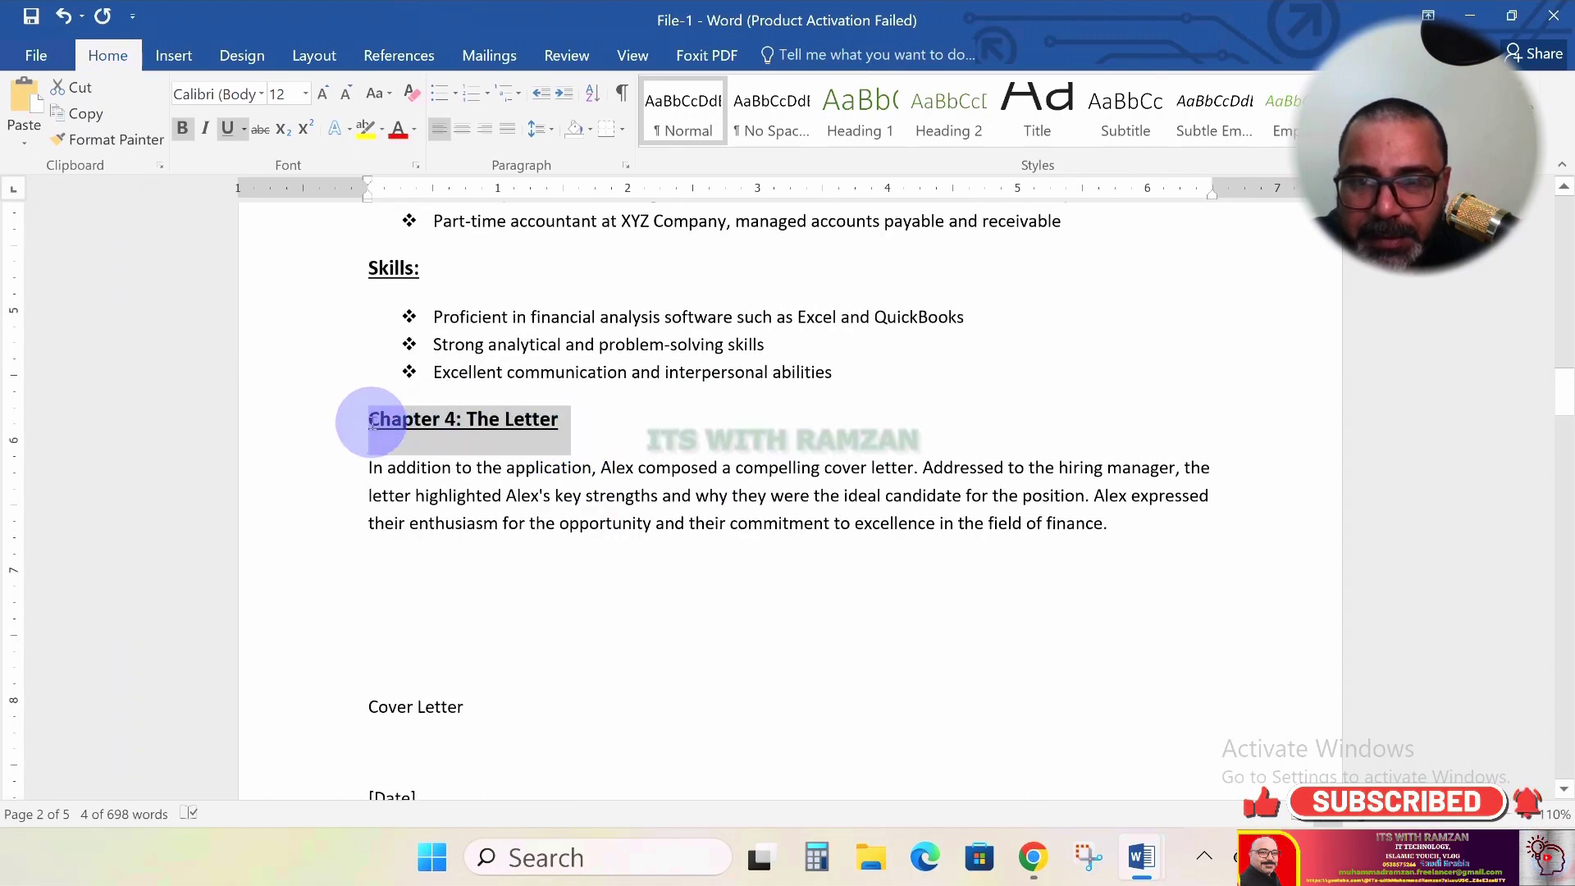
pyautogui.click(370, 422)
pyautogui.press('Return')
pyautogui.press('Return')
pyautogui.press('Return')
pyautogui.press('Return')
pyautogui.press('Return')
pyautogui.press('Return')
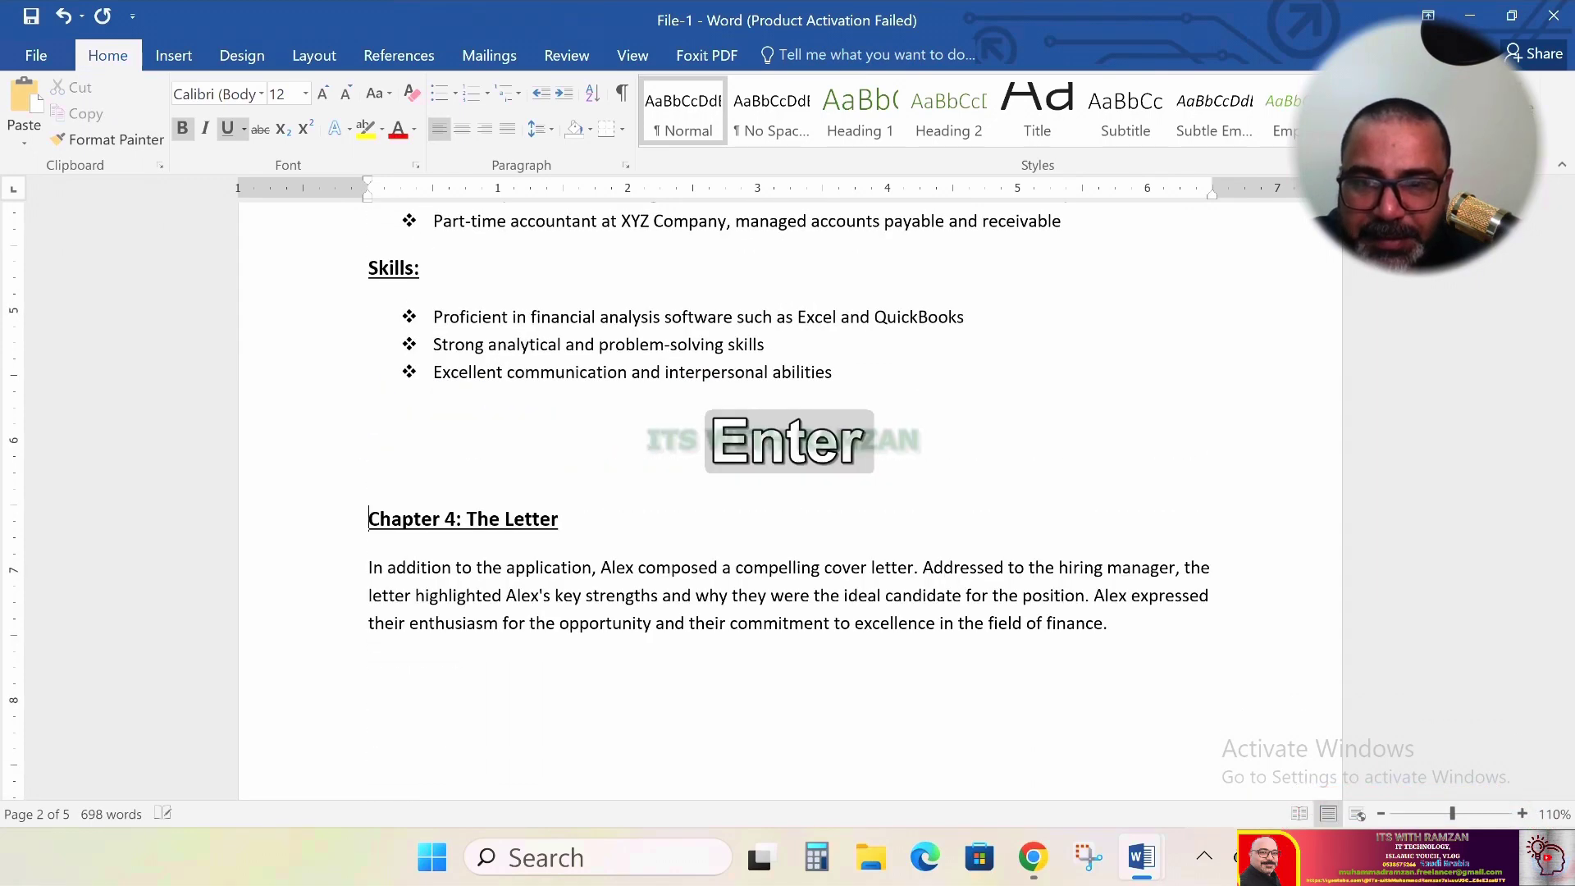
pyautogui.press('Return')
pyautogui.press('Return')
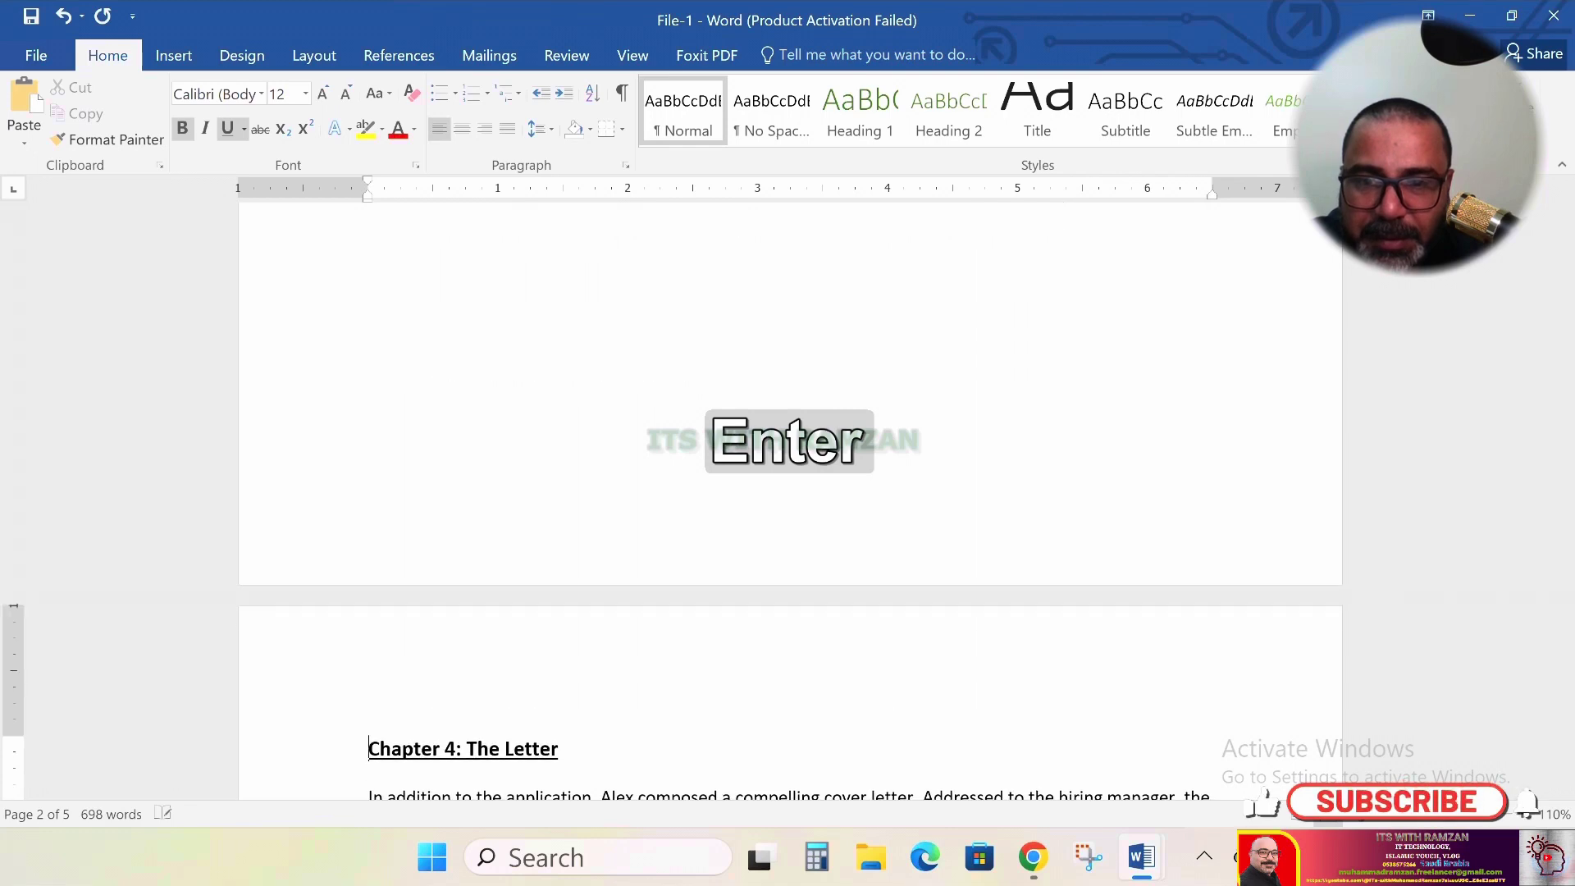
# Delete two empty lines above "Cover Letter" and the empty line between it and [Date]
pyautogui.scroll(-2, 405, 370)
pyautogui.scroll(-4, 404, 370)
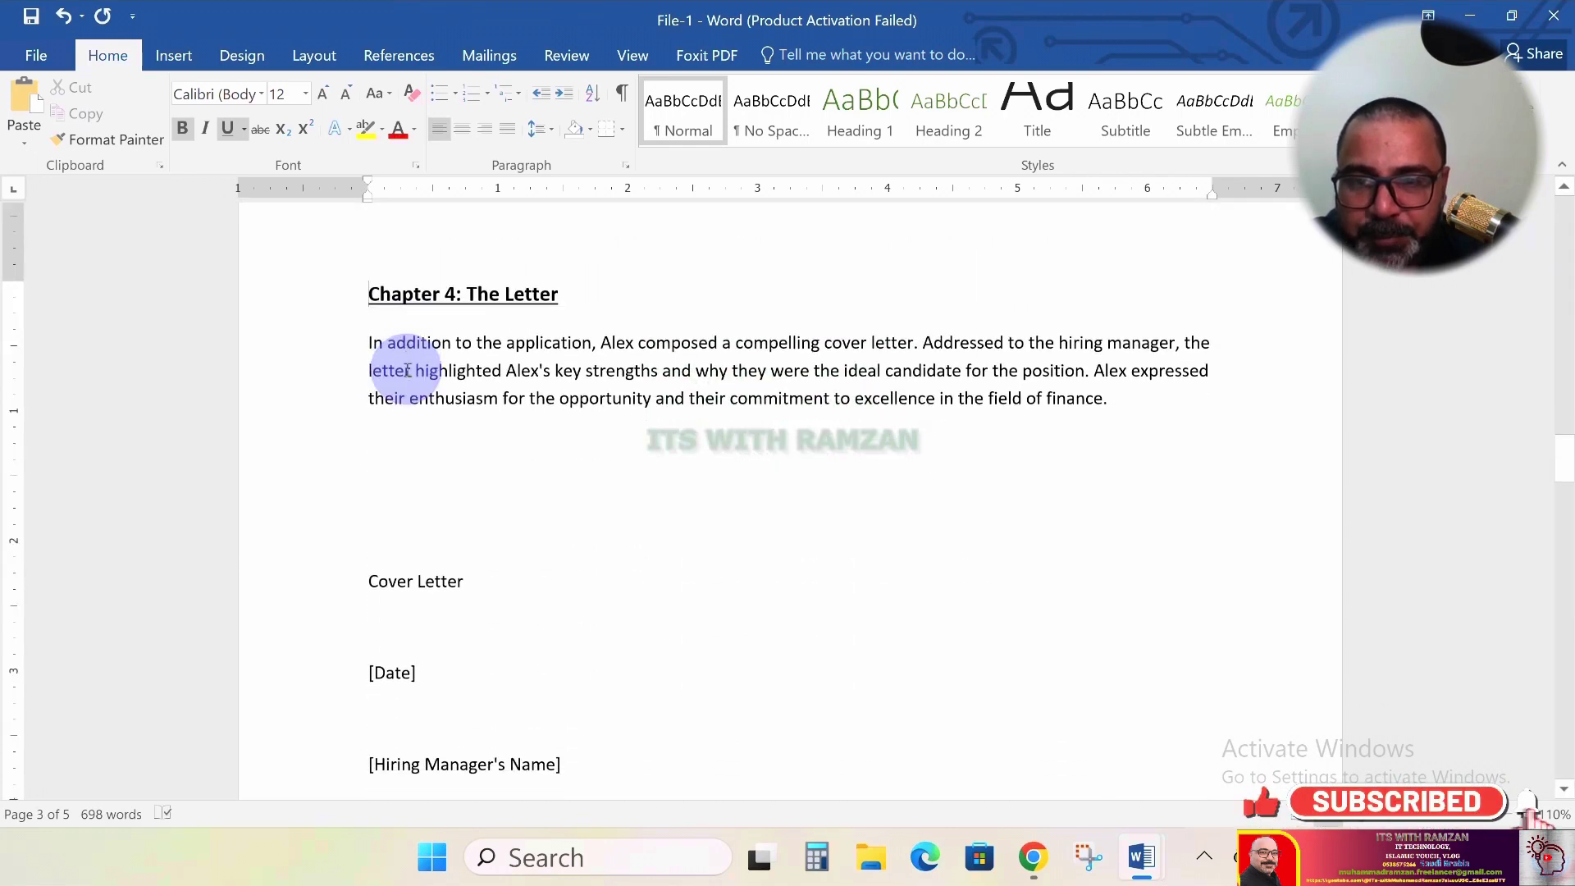
pyautogui.scroll(2, 405, 370)
pyautogui.scroll(-1, 406, 371)
pyautogui.scroll(-1, 406, 371)
pyautogui.scroll(3, 397, 362)
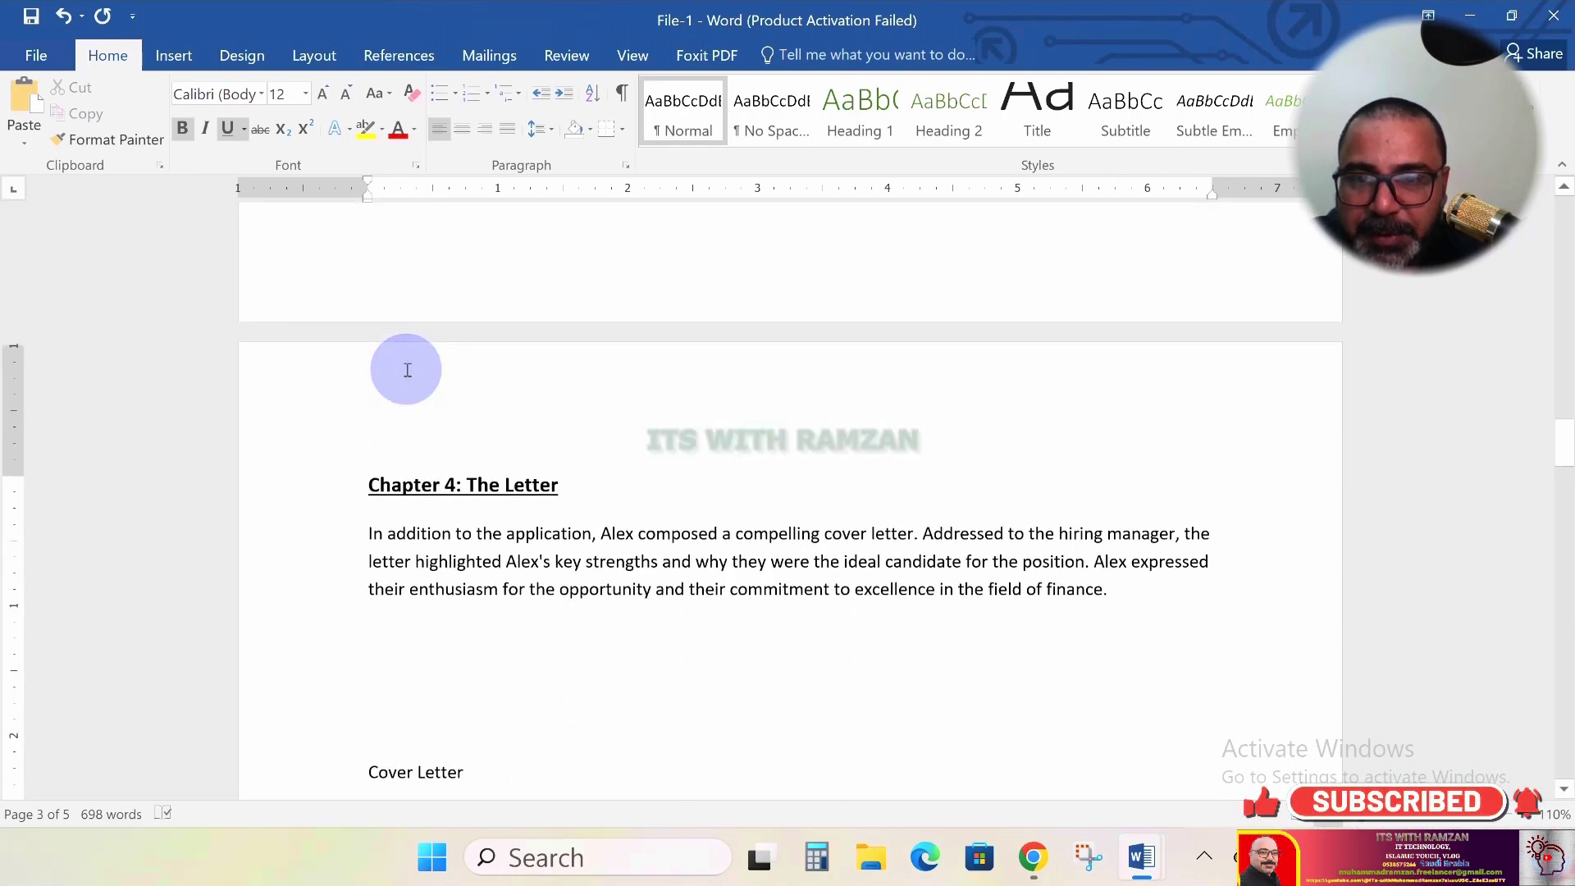
pyautogui.scroll(-3, 407, 366)
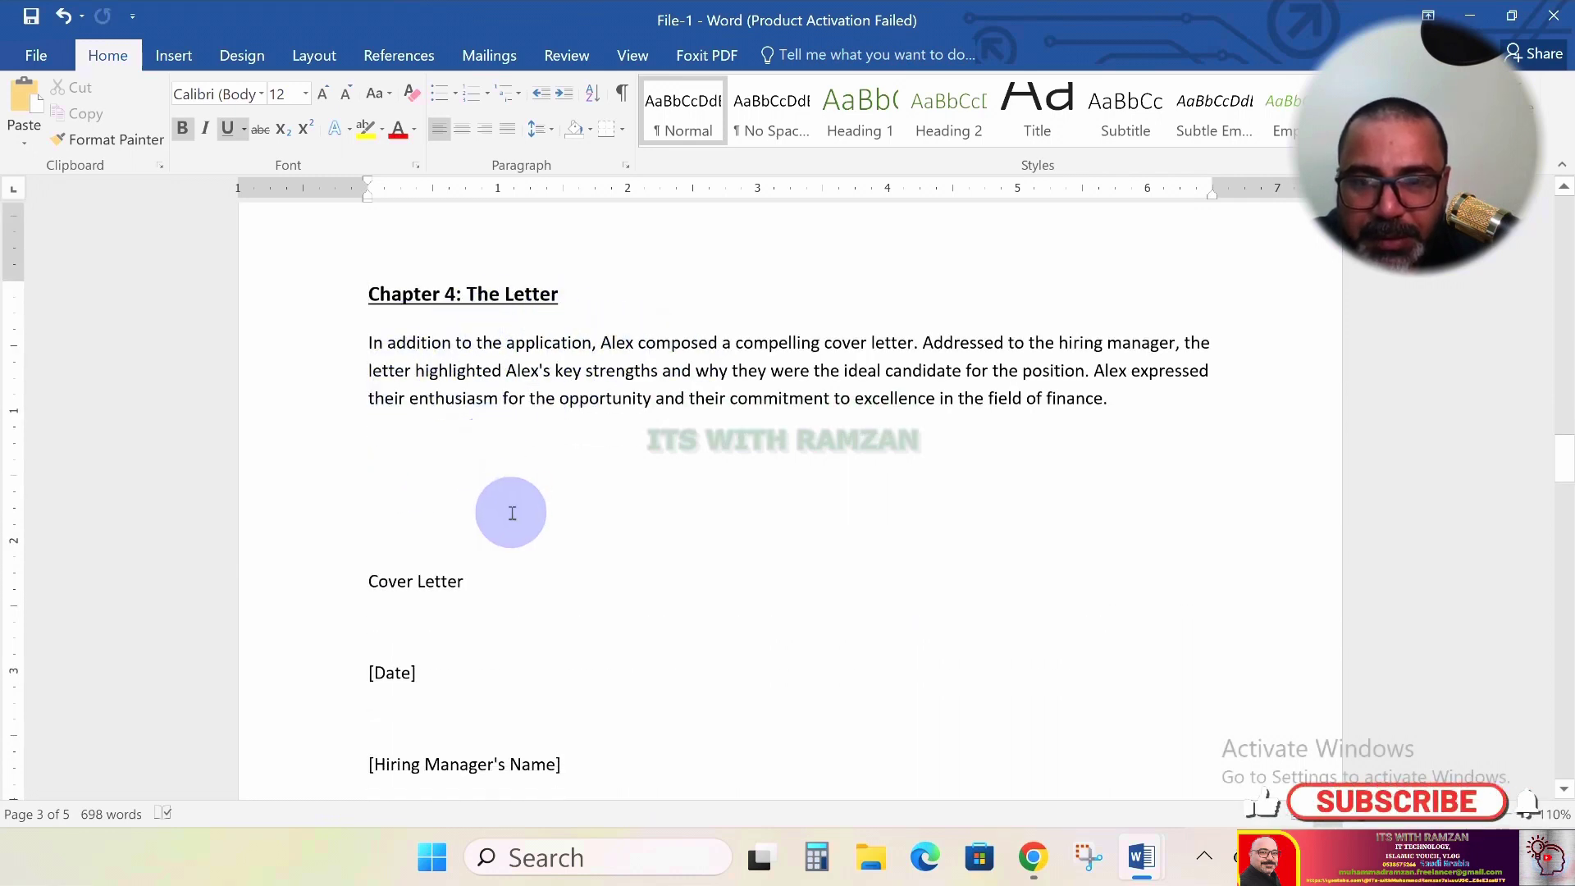
pyautogui.scroll(-1, 509, 509)
pyautogui.press('Delete')
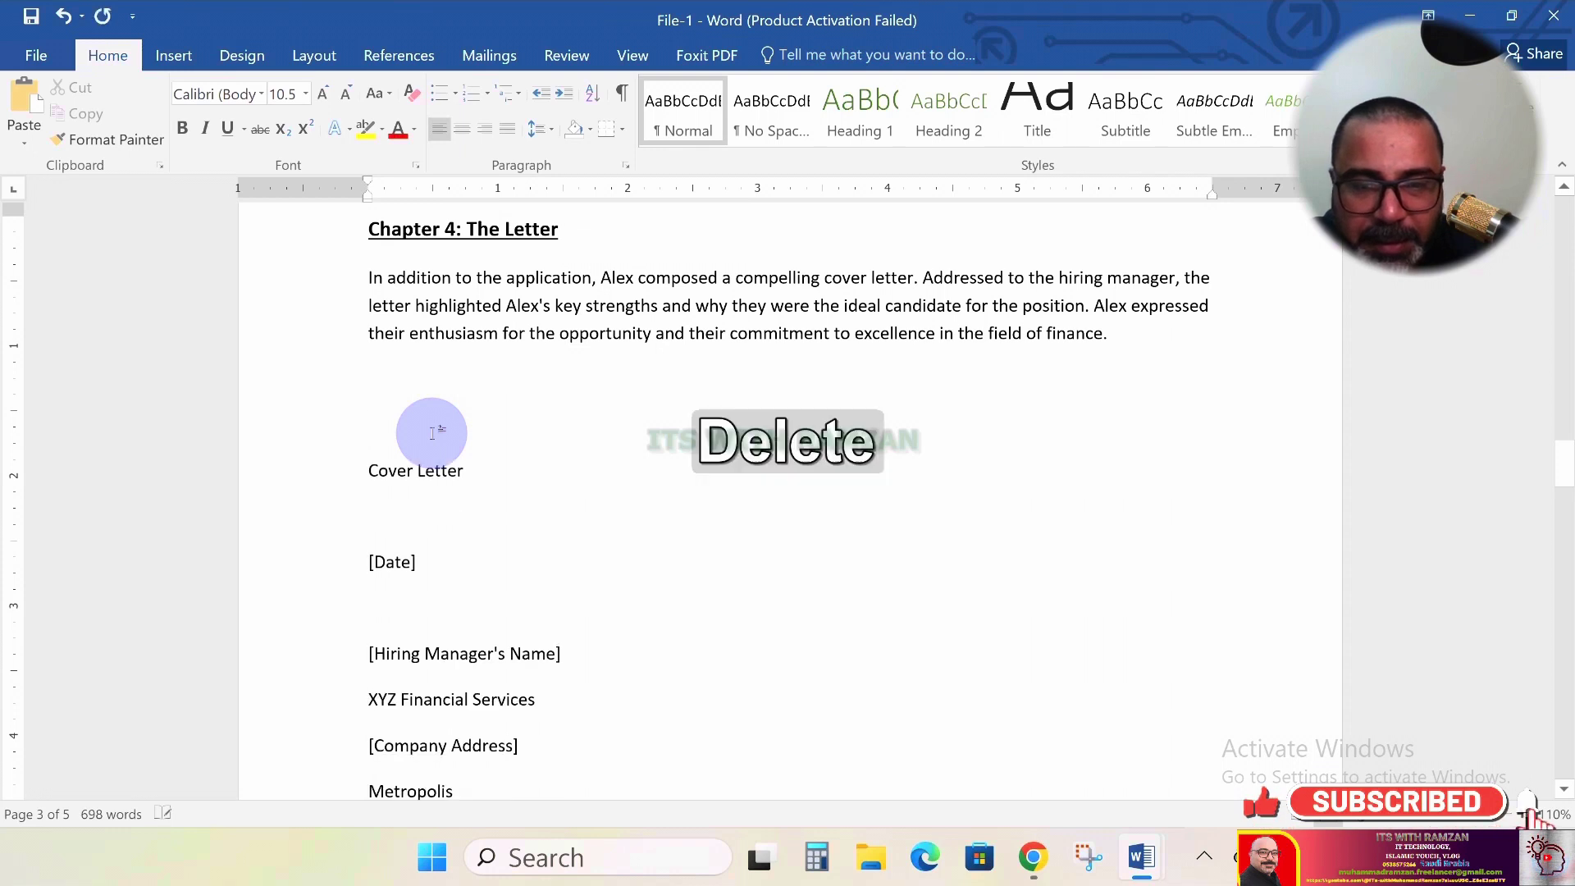
pyautogui.press('Delete')
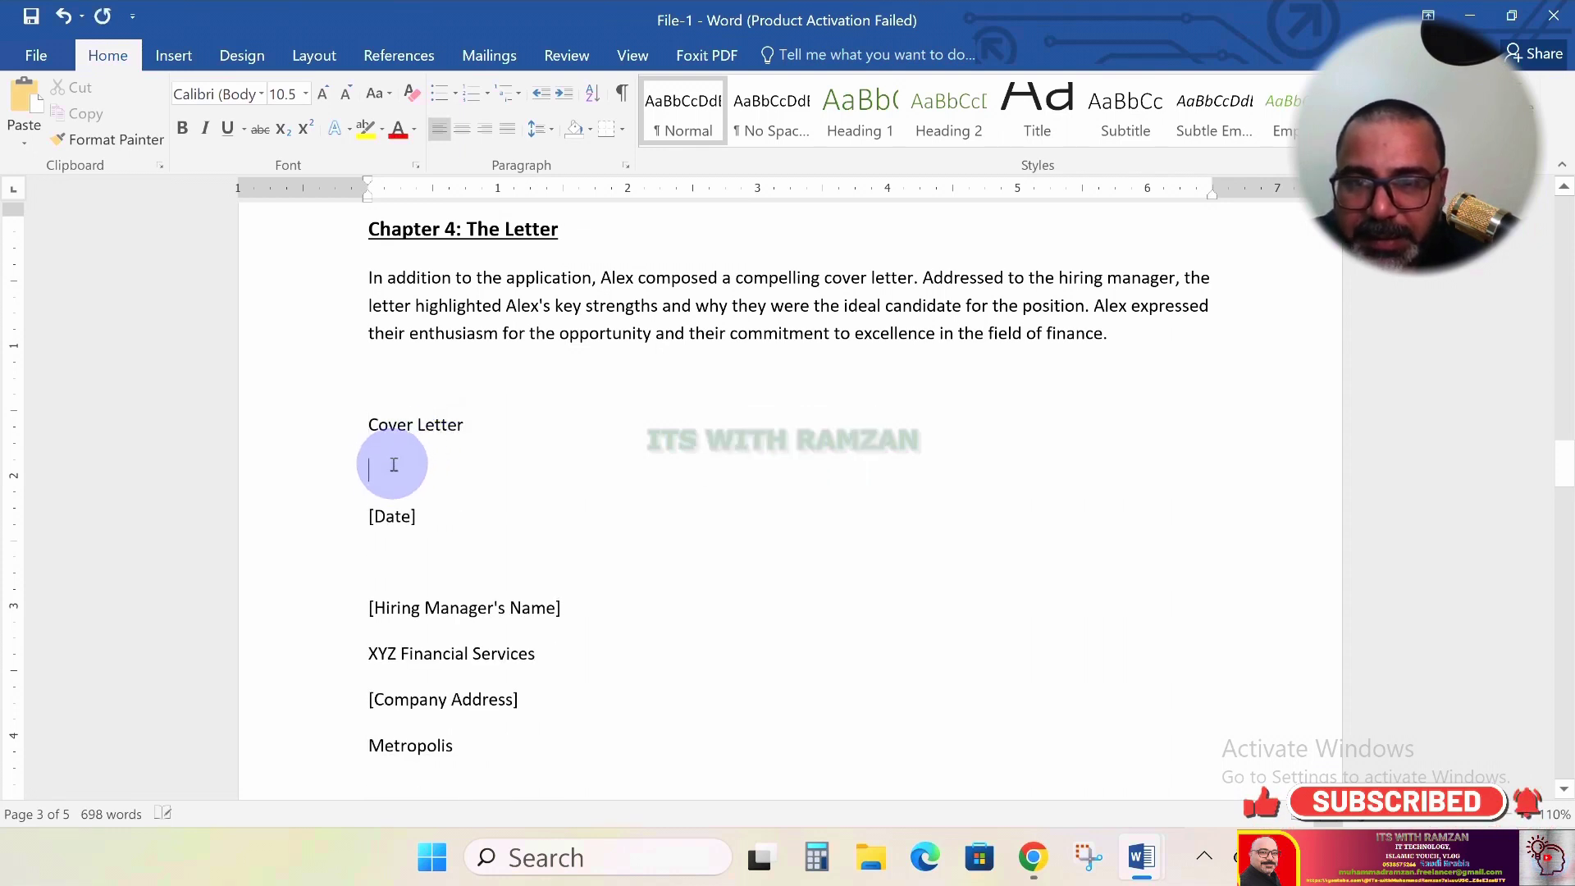
pyautogui.press('Delete')
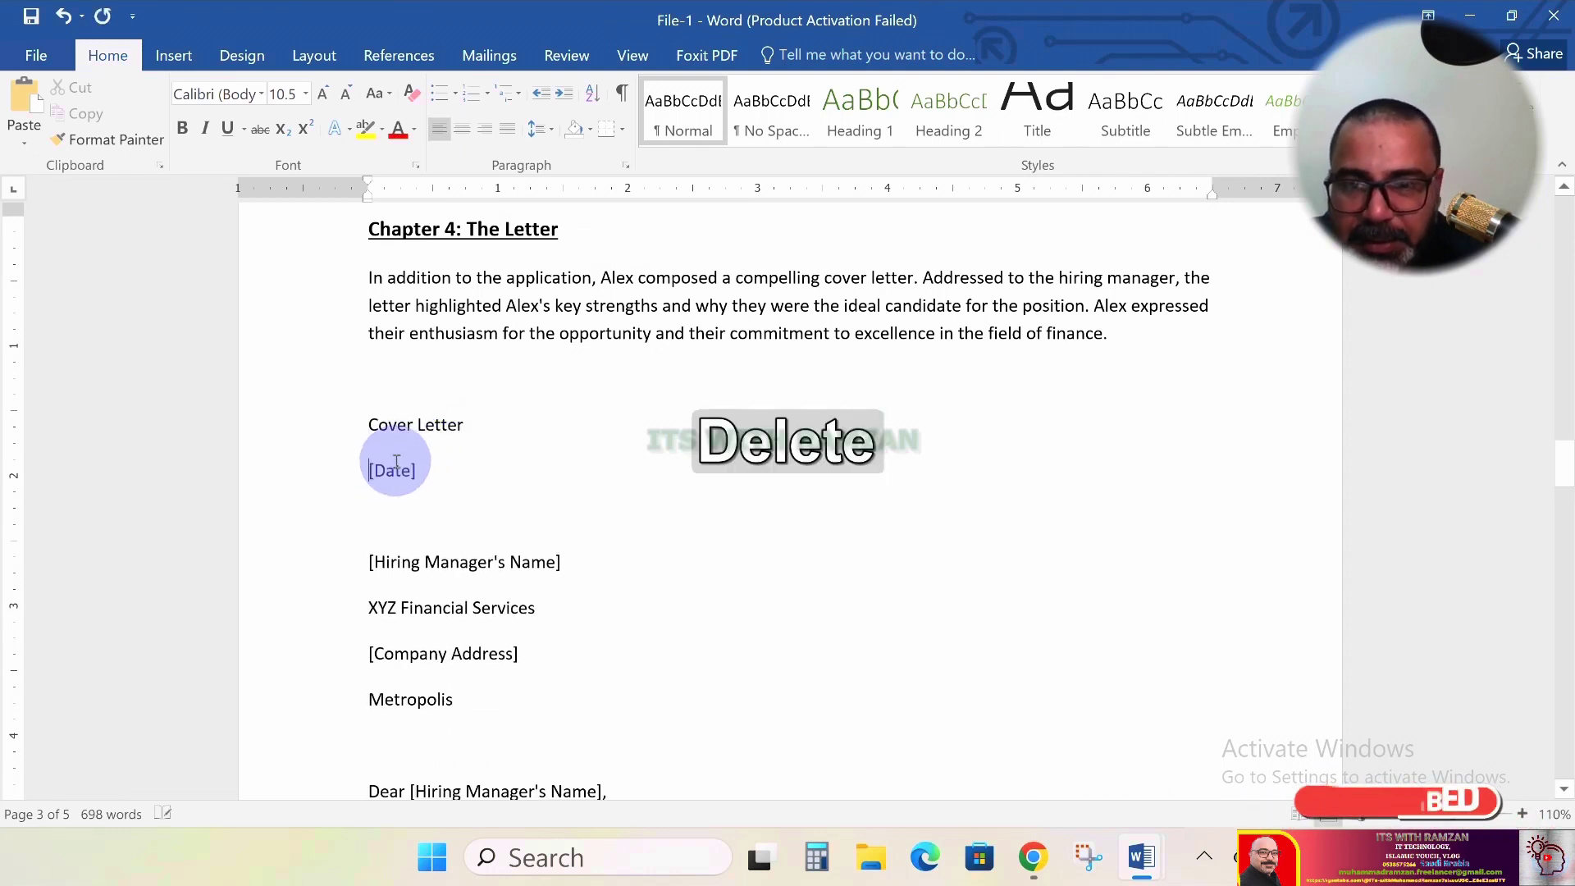
# Select the "Cover Letter" title, centre it and format it as bold, underlined, 16 pt text
pyautogui.click(368, 424)
pyautogui.hotkey('shift', 'Right')
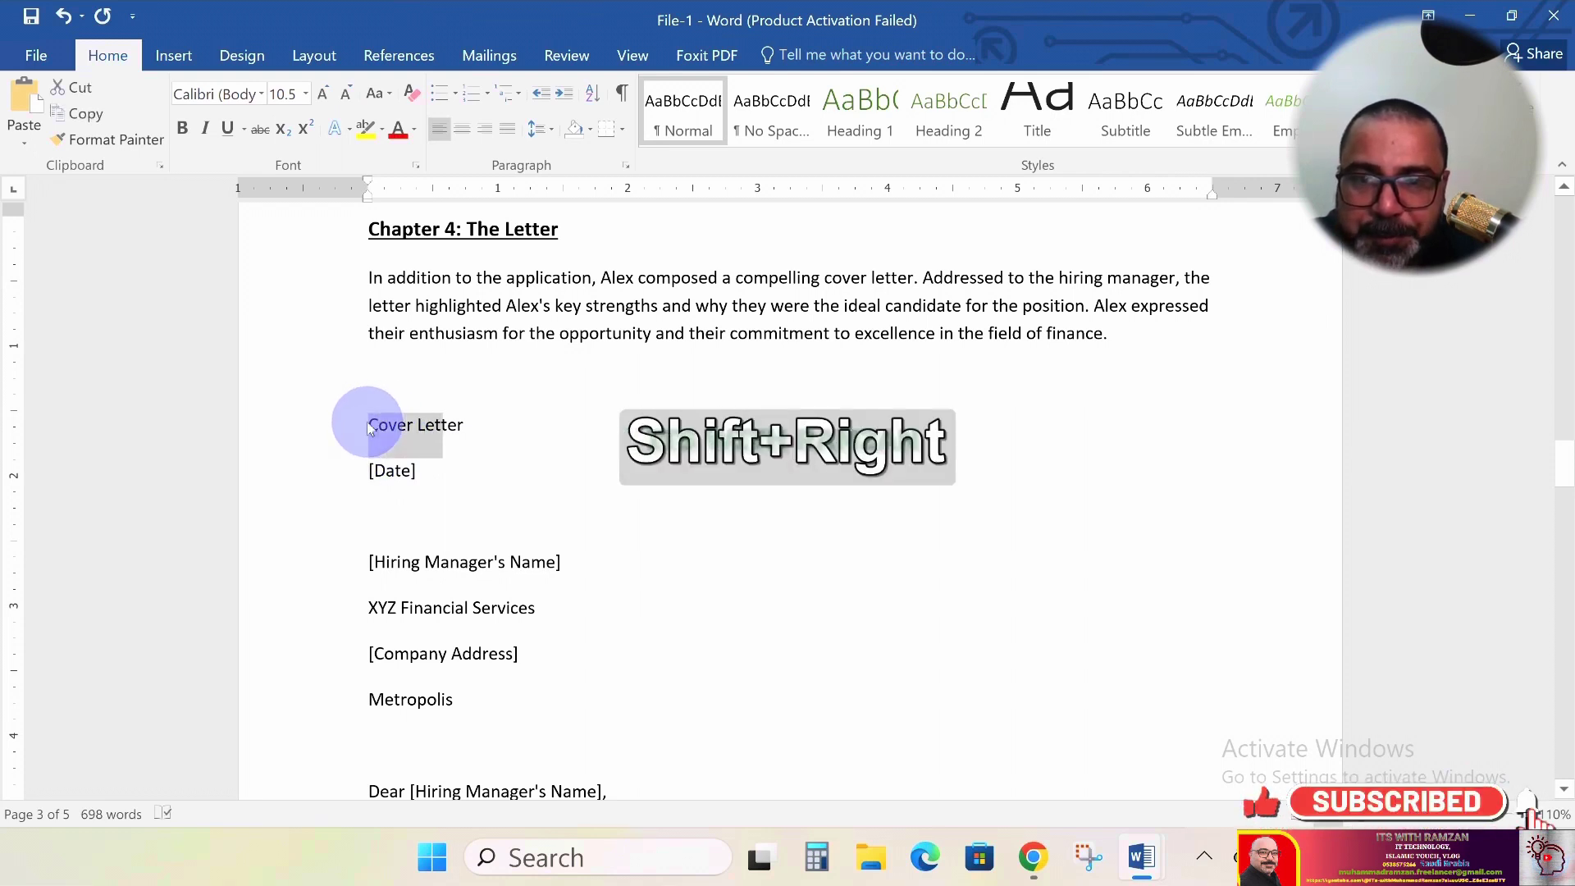
pyautogui.click(466, 135)
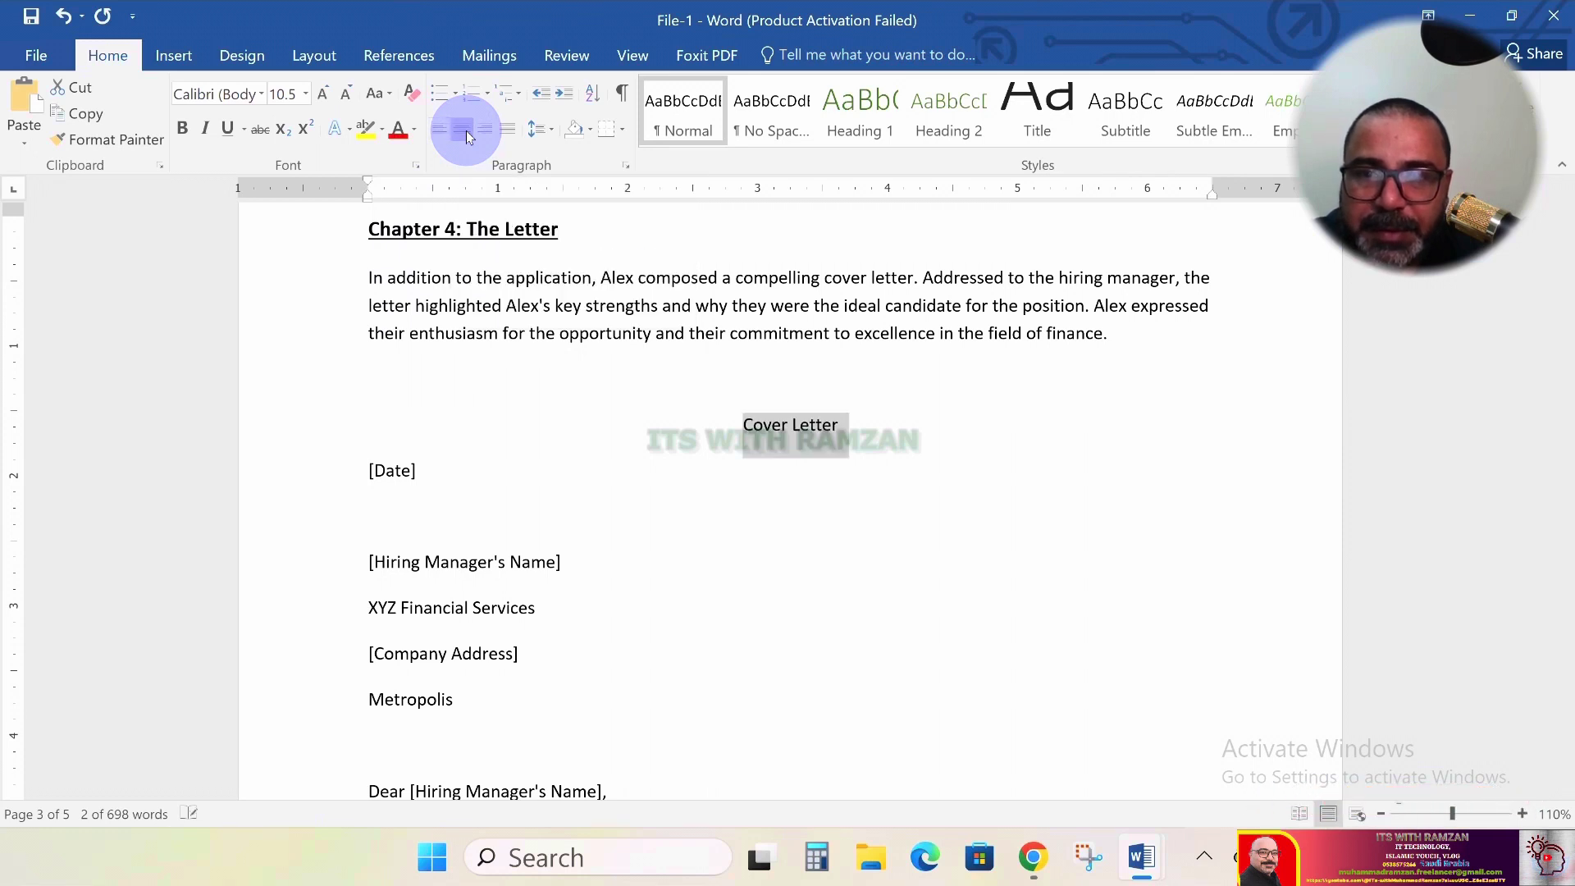
pyautogui.click(182, 131)
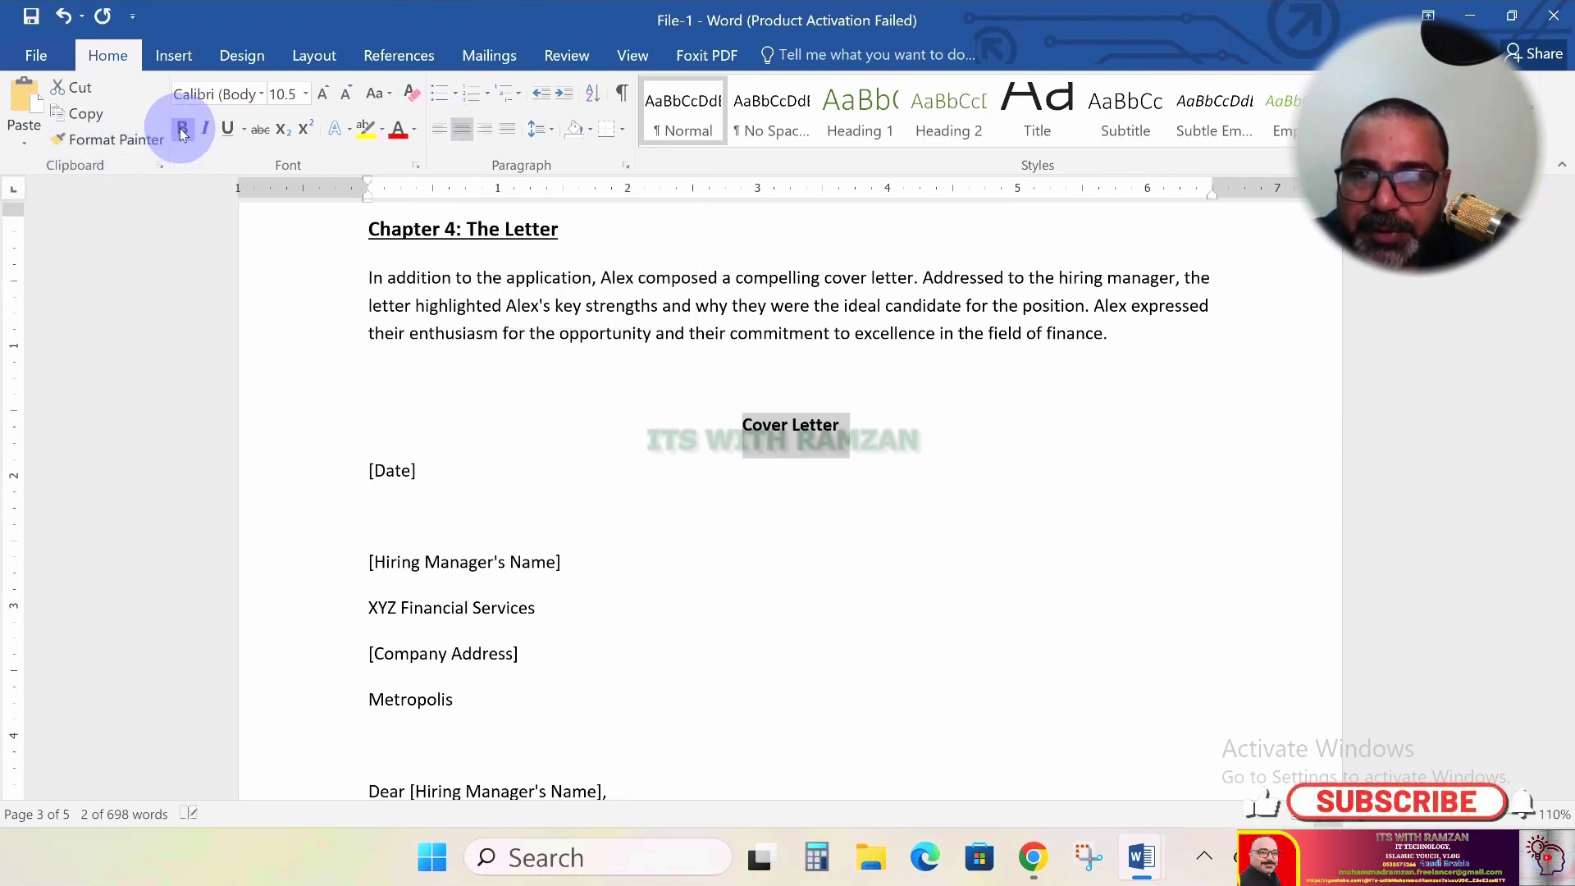
pyautogui.click(323, 95)
pyautogui.click(323, 95)
pyautogui.click(324, 96)
pyautogui.click(324, 96)
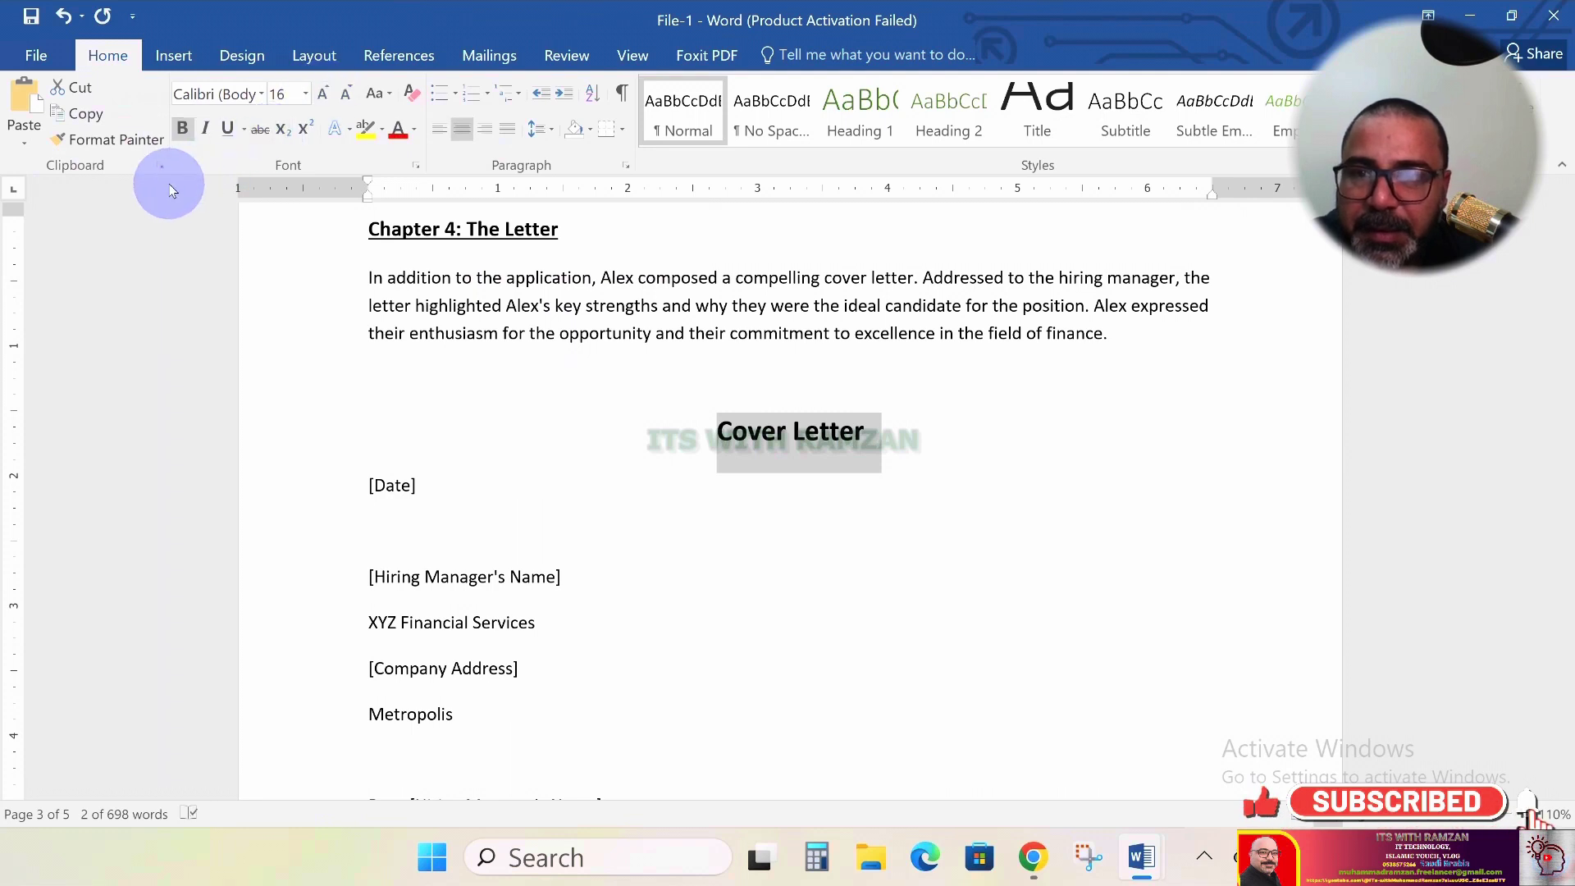
pyautogui.click(227, 128)
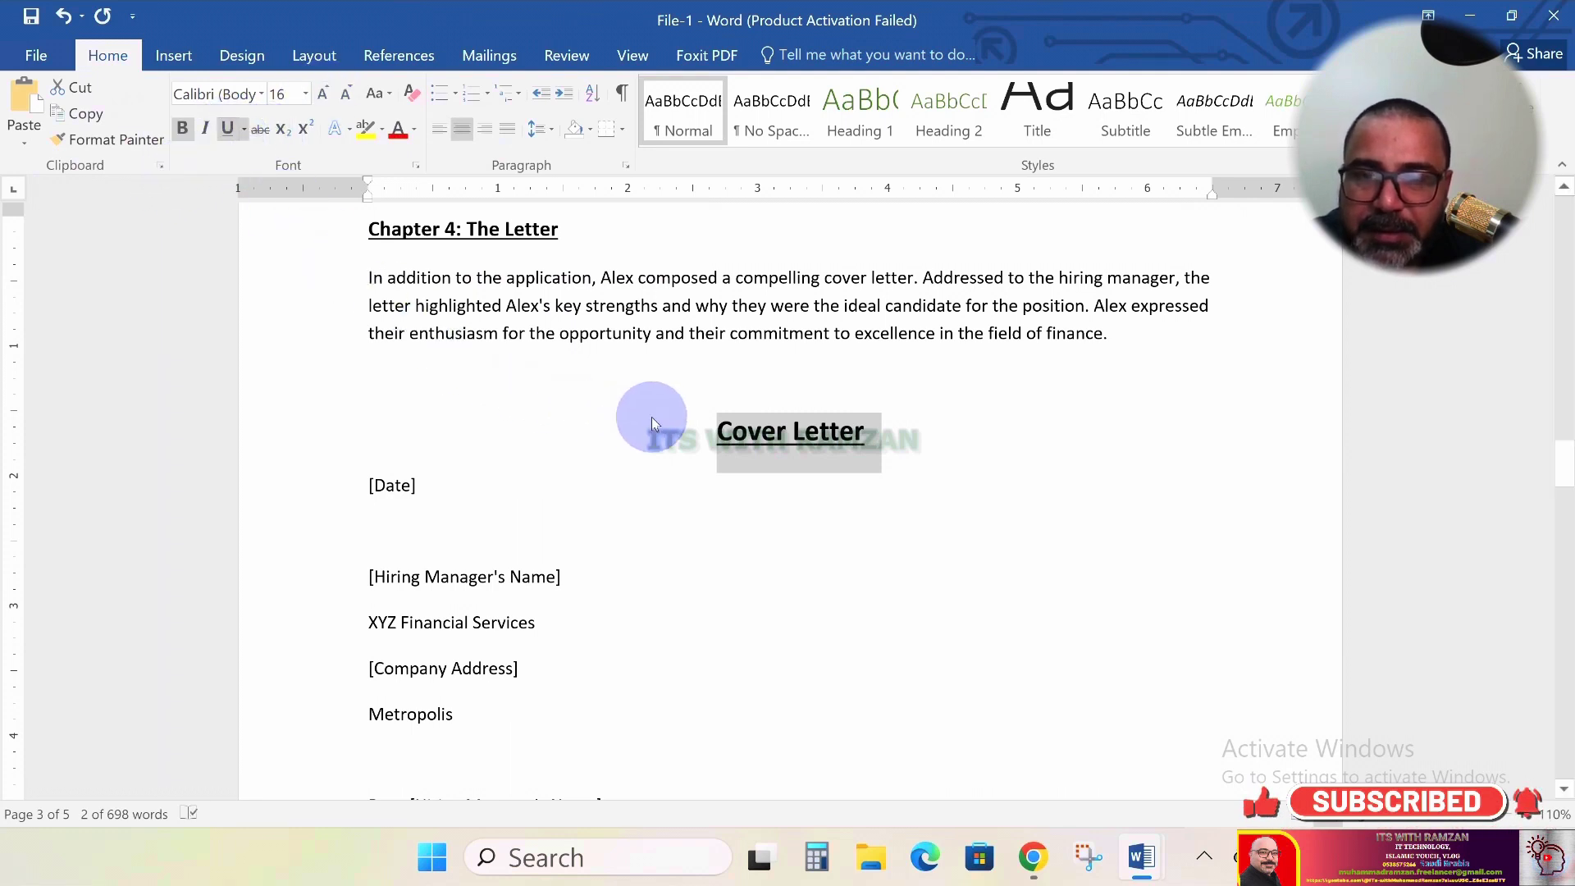
# Remove empty lines above "Chapter 4: The Letter" until its heading and paragraph fit on page 2 and "Cover Letter" starts page 3
pyautogui.scroll(2, 651, 417)
pyautogui.scroll(2, 584, 407)
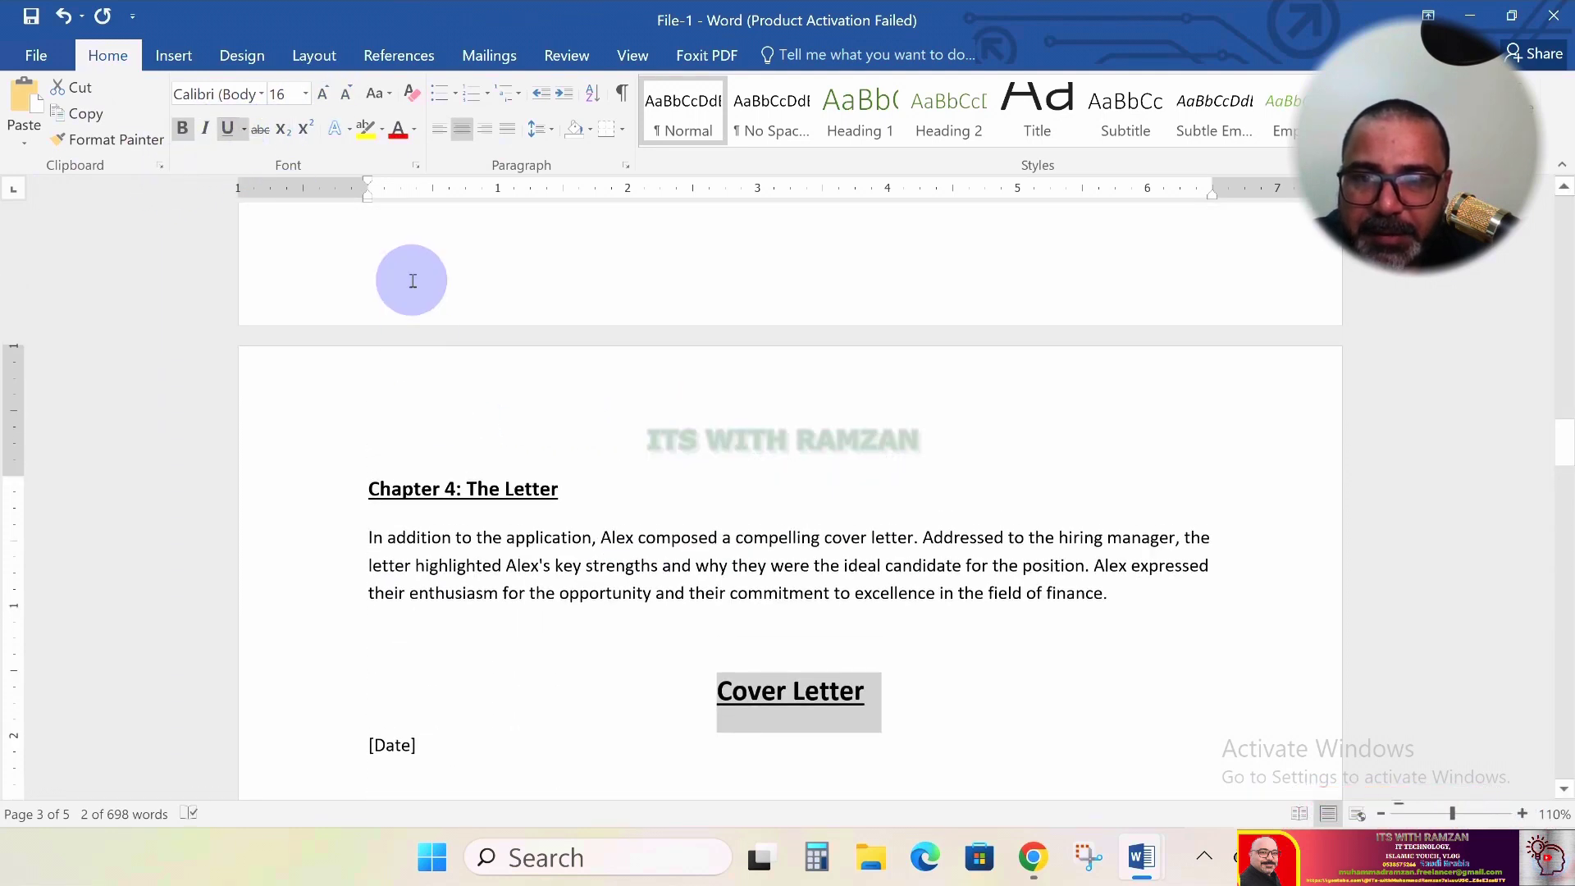
pyautogui.click(386, 330)
pyautogui.click(374, 446)
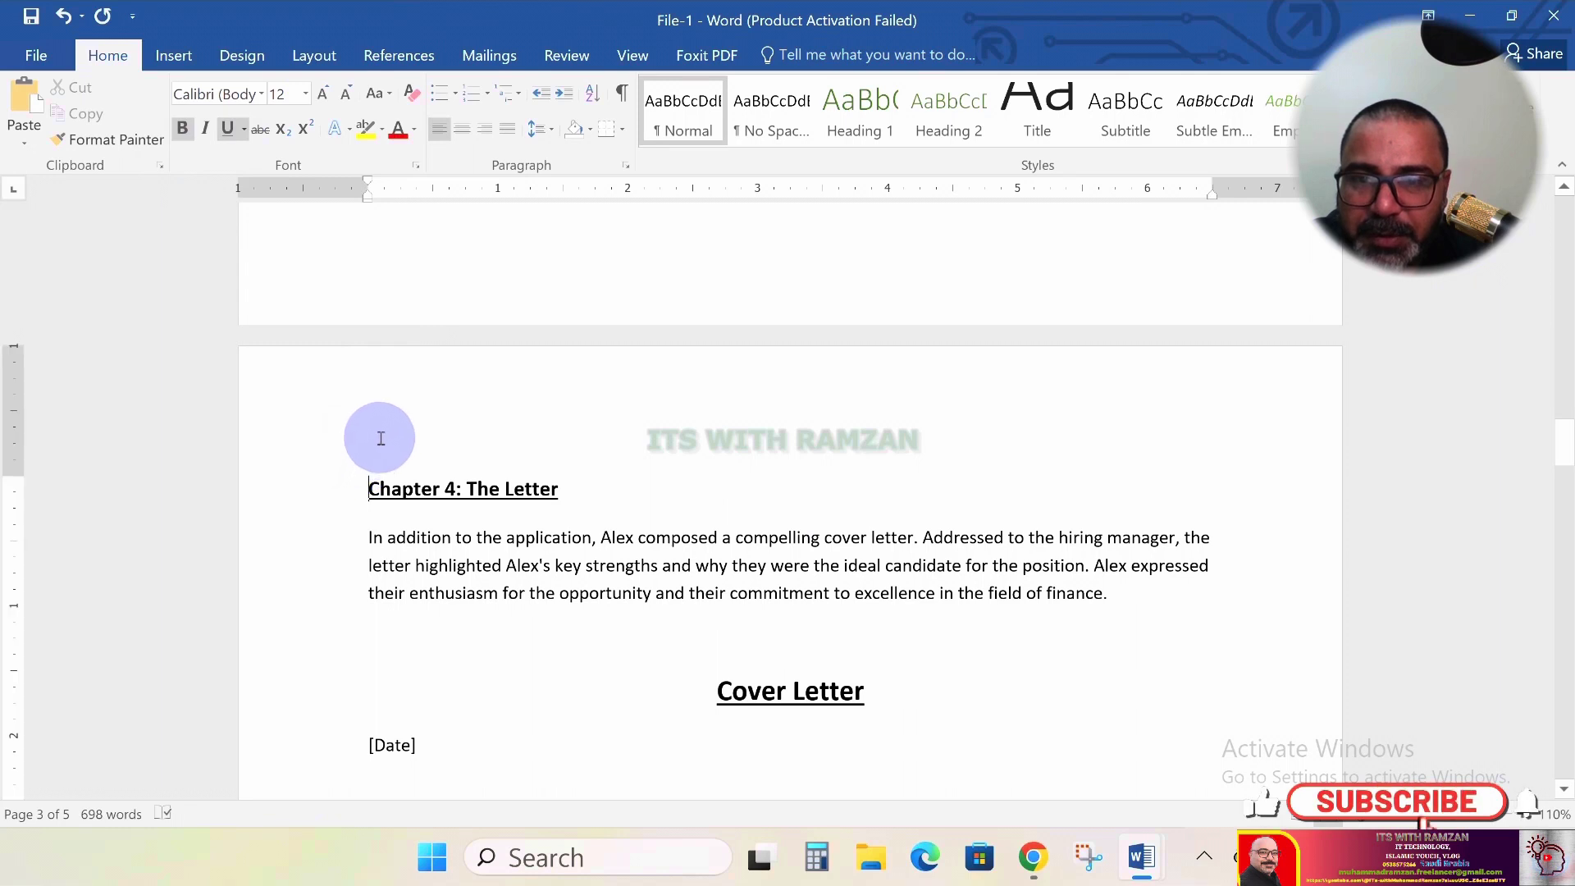
pyautogui.scroll(3, 381, 439)
pyautogui.click(388, 410)
pyautogui.press('Delete')
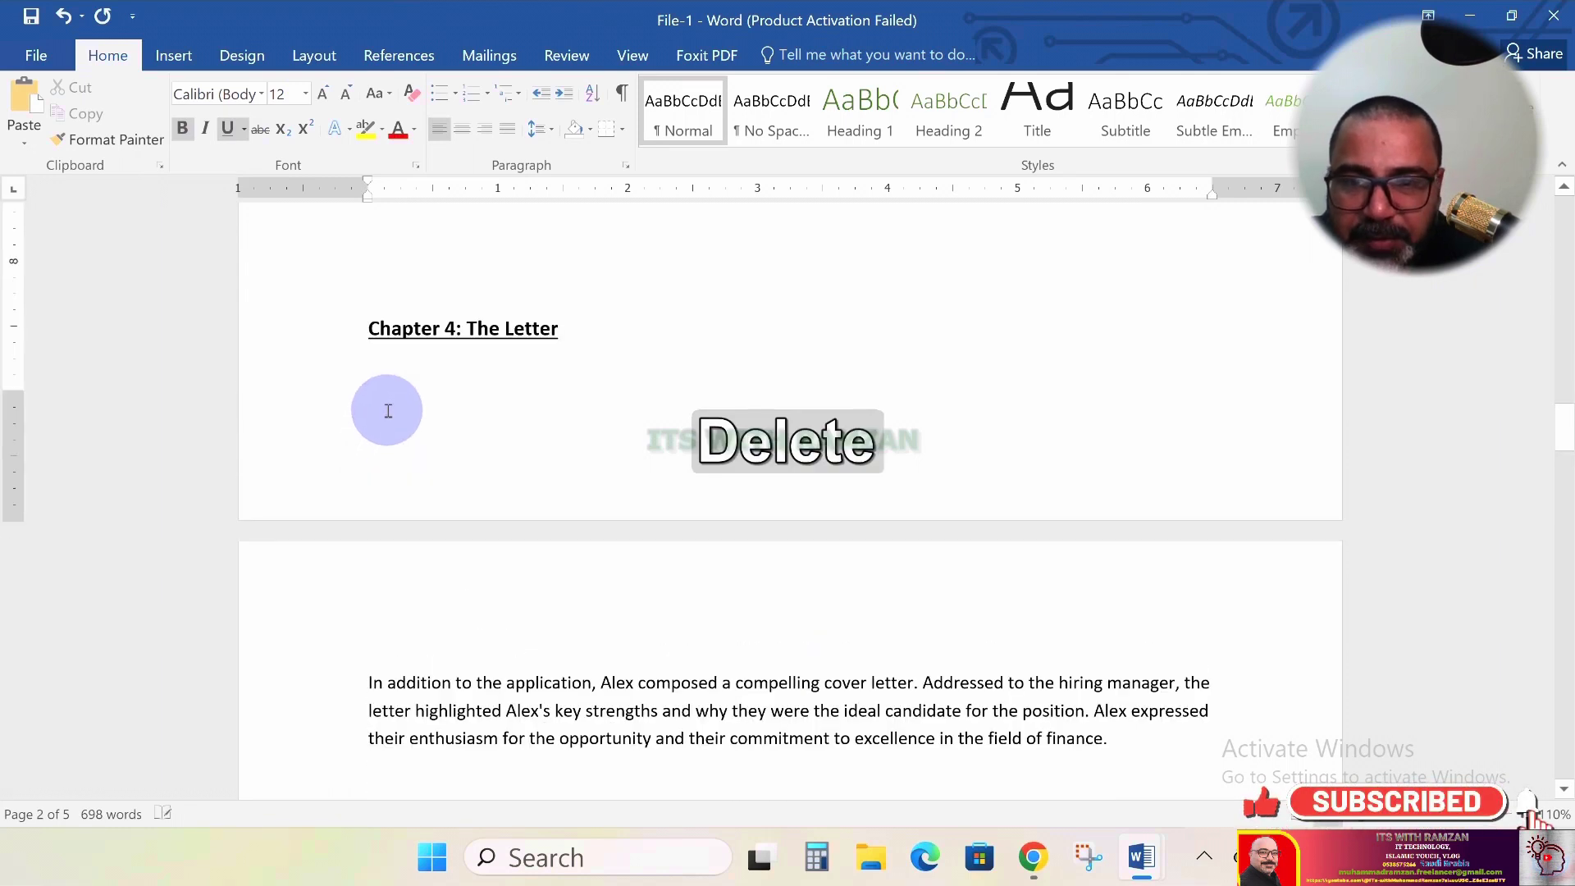
pyautogui.press('BackSpace')
pyautogui.press('BackSpace')
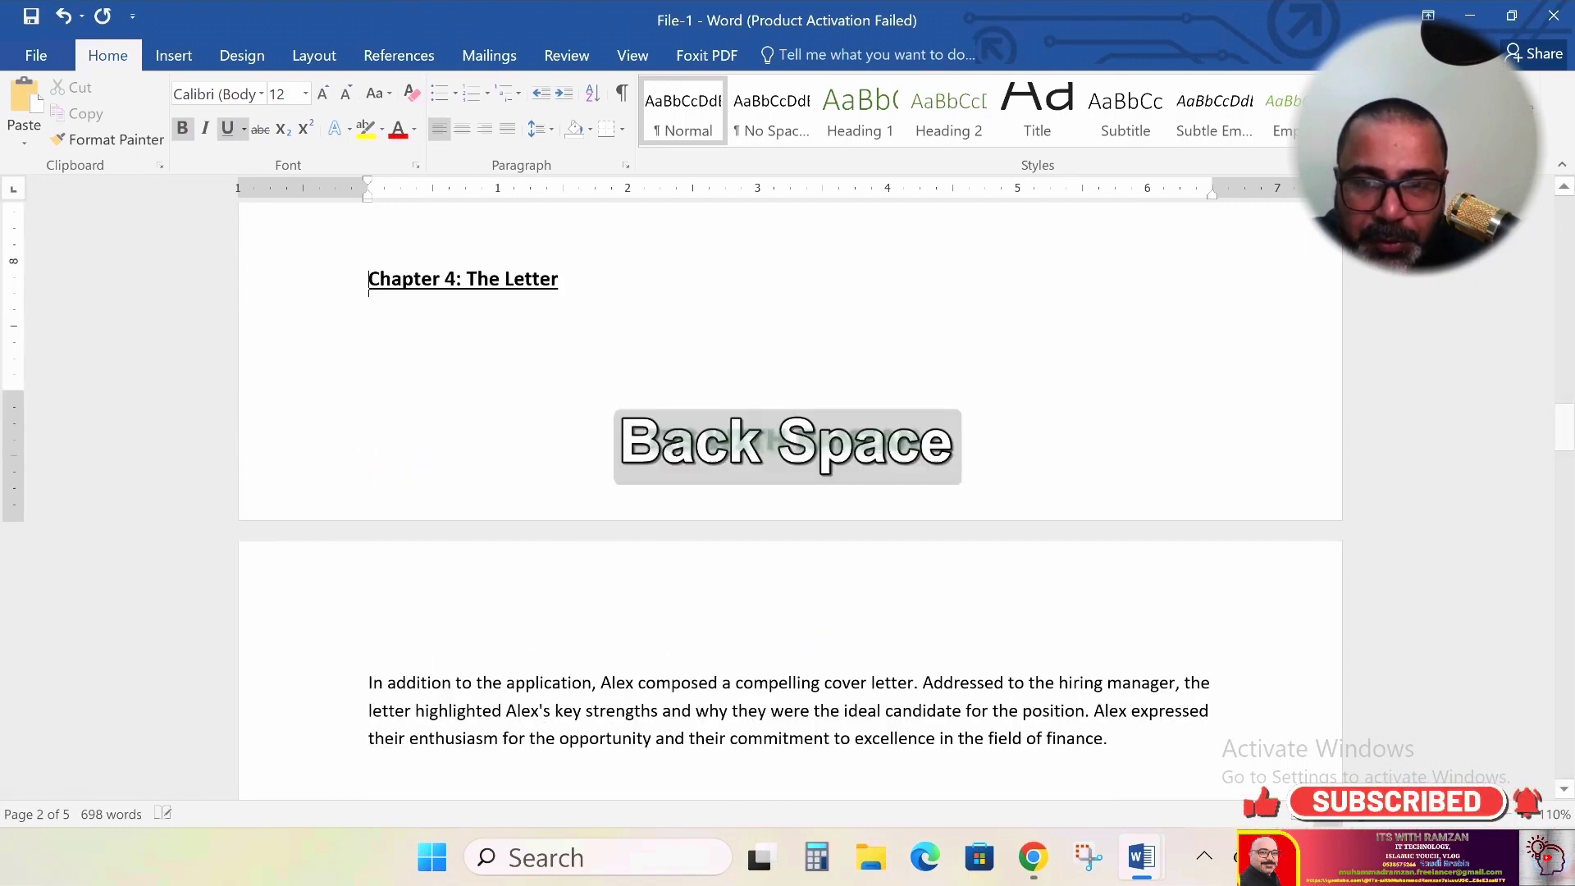
# Add a row of dashes after [Date] and delete the empty line between it and [Hiring Manager's Name]
pyautogui.scroll(-4, 397, 464)
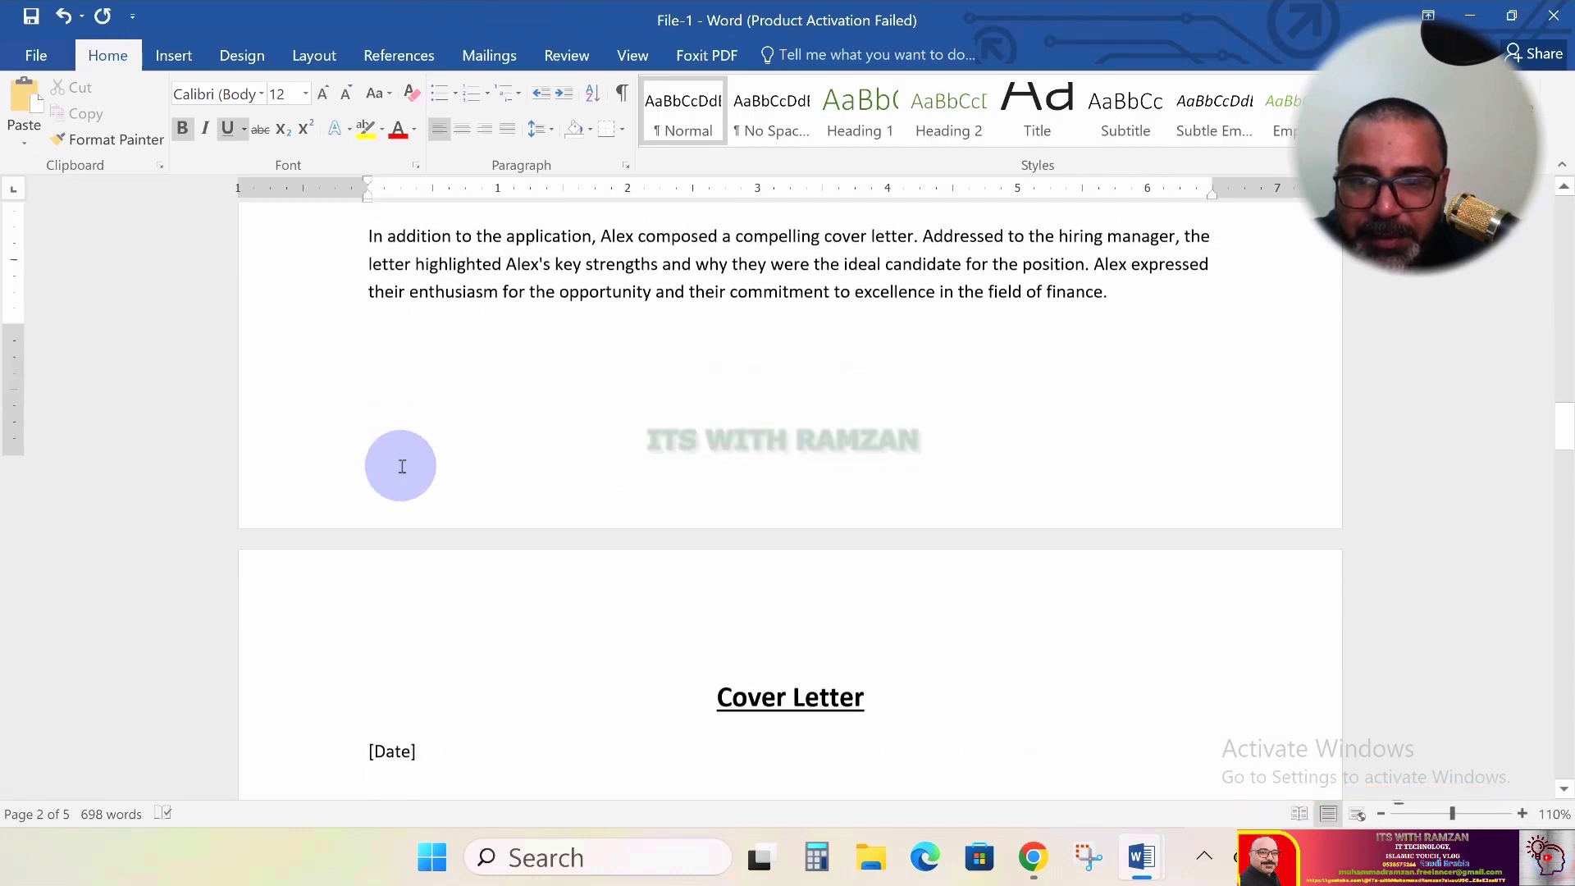
pyautogui.scroll(-1, 780, 467)
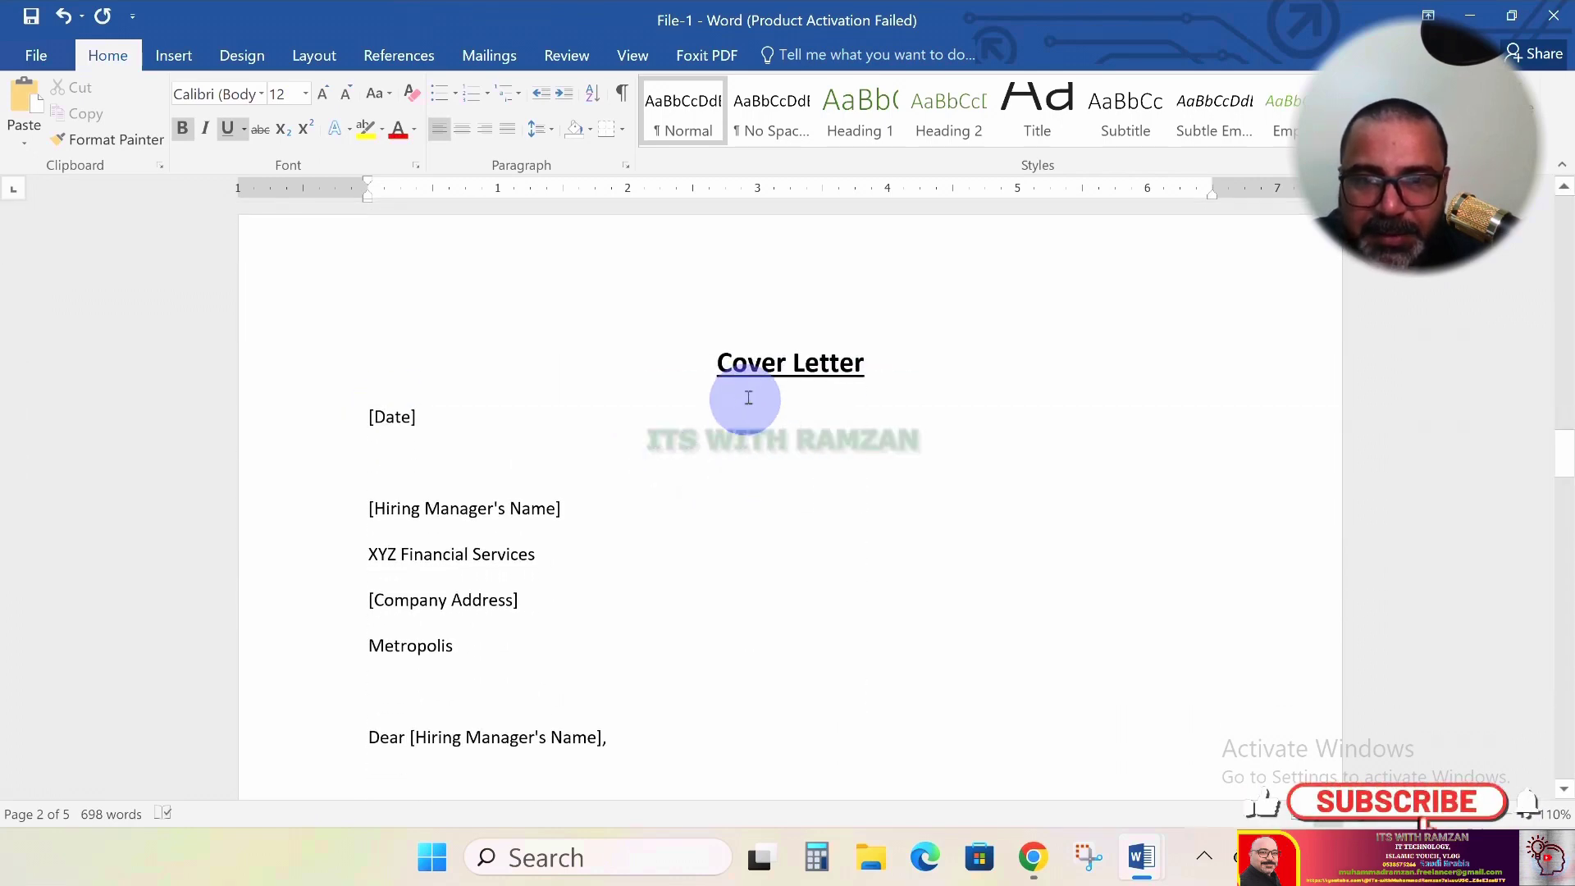
pyautogui.click(428, 421)
pyautogui.write('-')
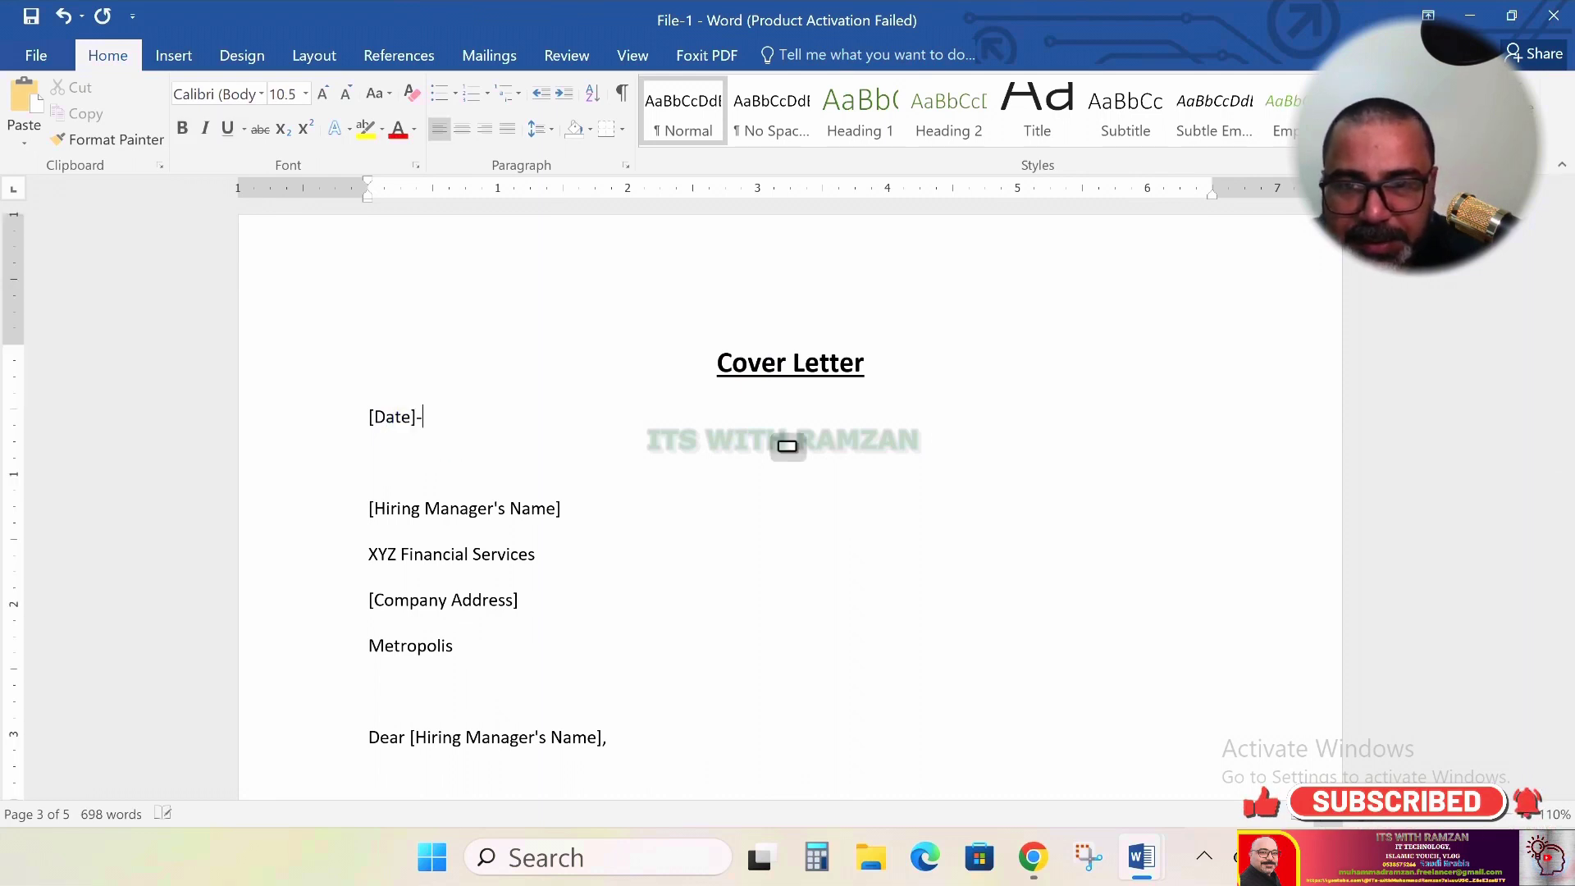
pyautogui.write('------------------')
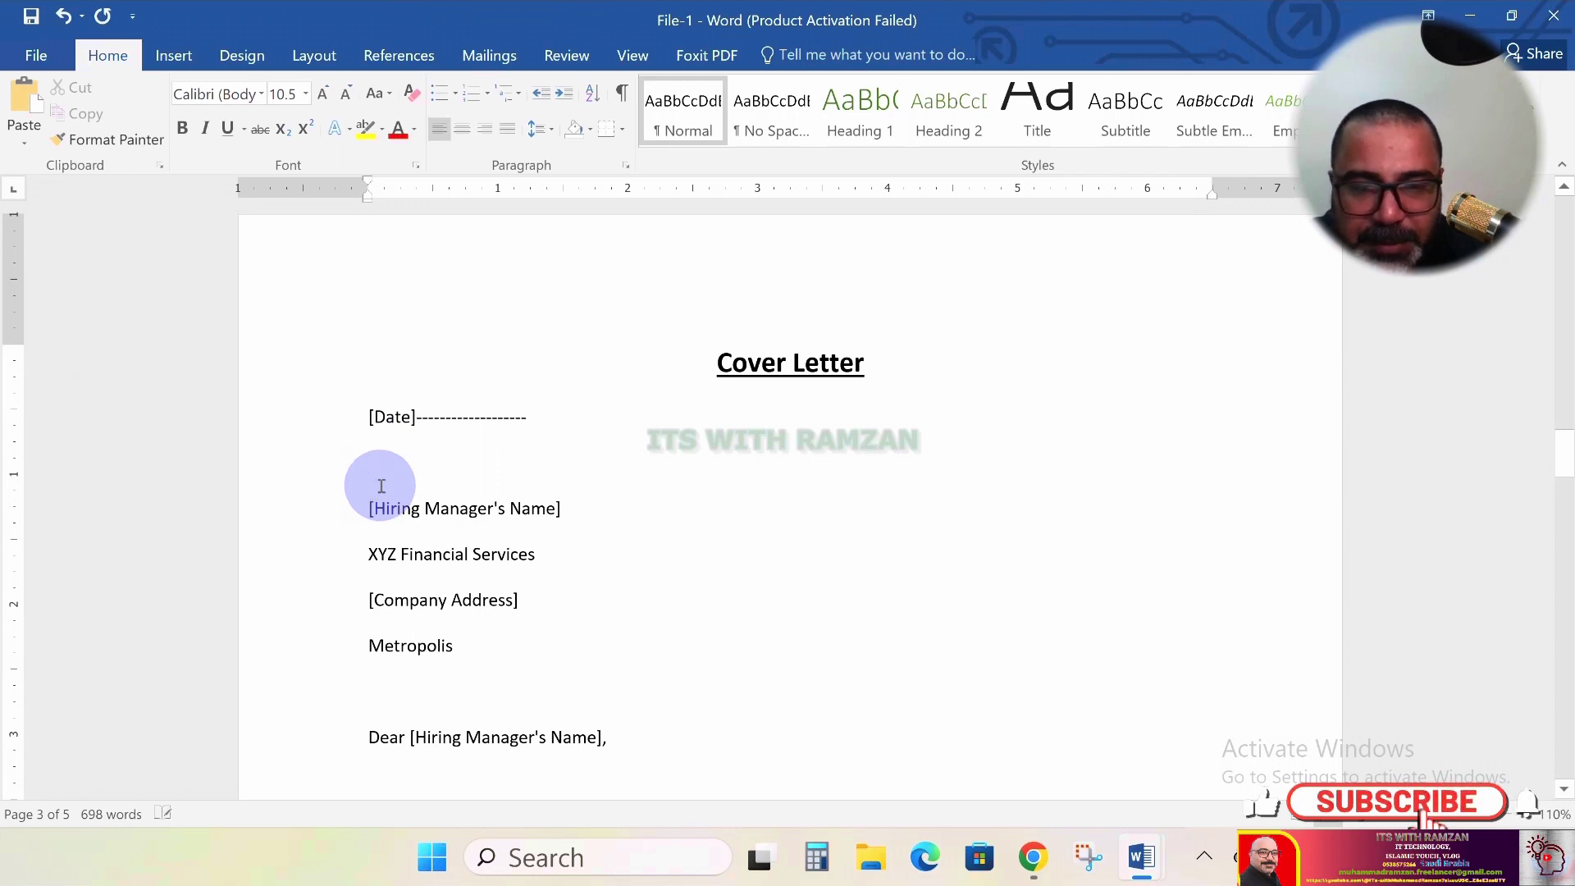
pyautogui.press('Delete')
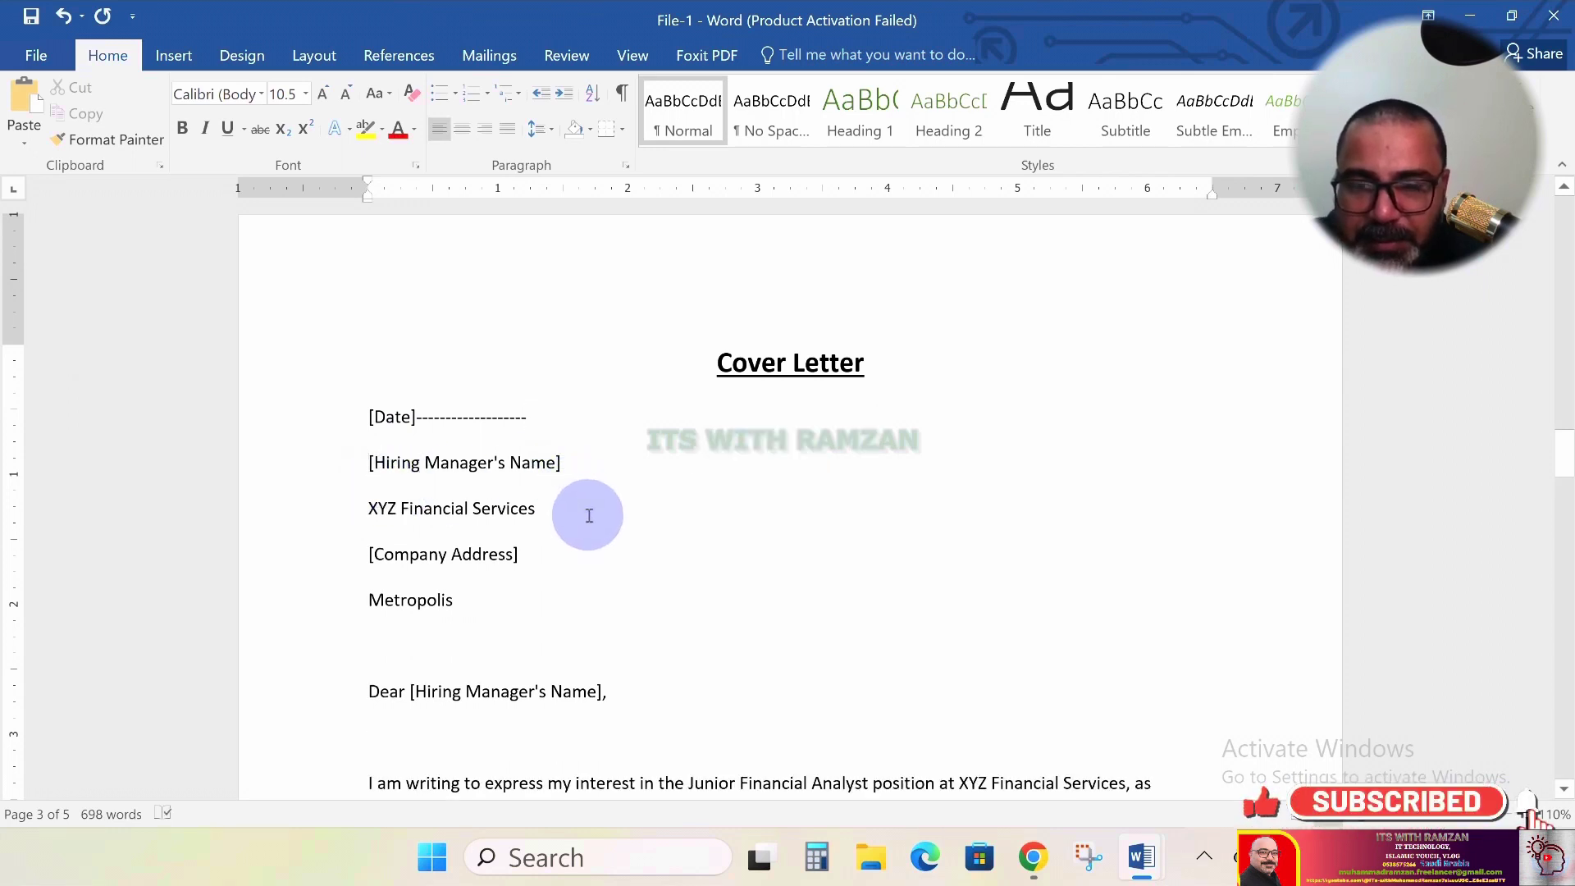
# Select the four lines from [Hiring Manager's Name] through Metropolis and add space before these paragraphs
pyautogui.click(472, 603)
pyautogui.hotkey('shift', 'Up')
pyautogui.hotkey('shift', 'Up')
pyautogui.hotkey('shift', 'Up')
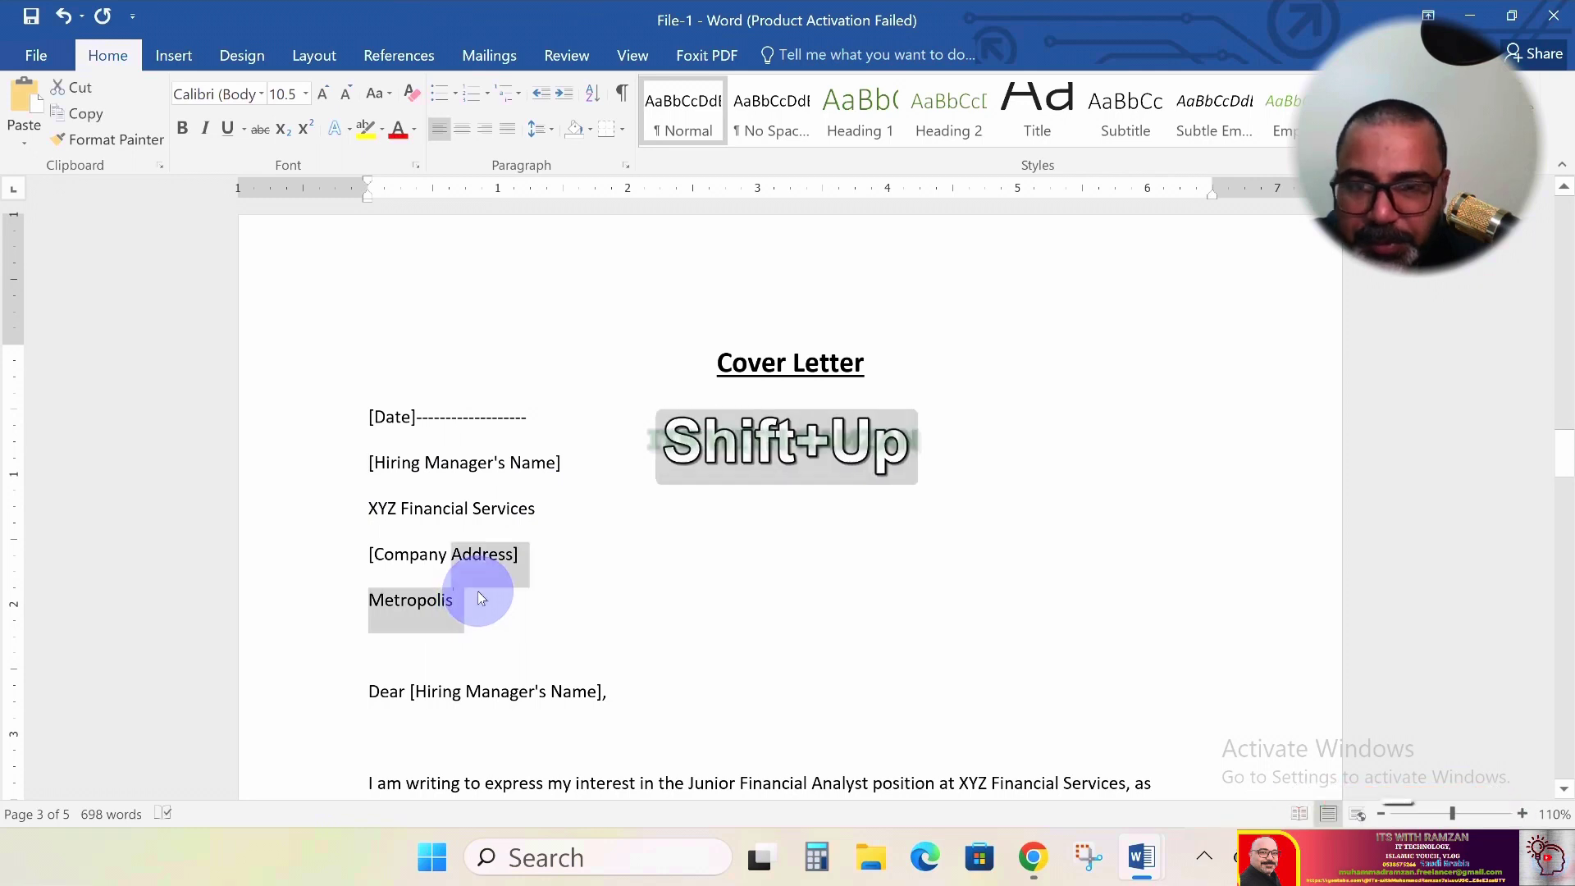
pyautogui.hotkey('shift', 'Right')
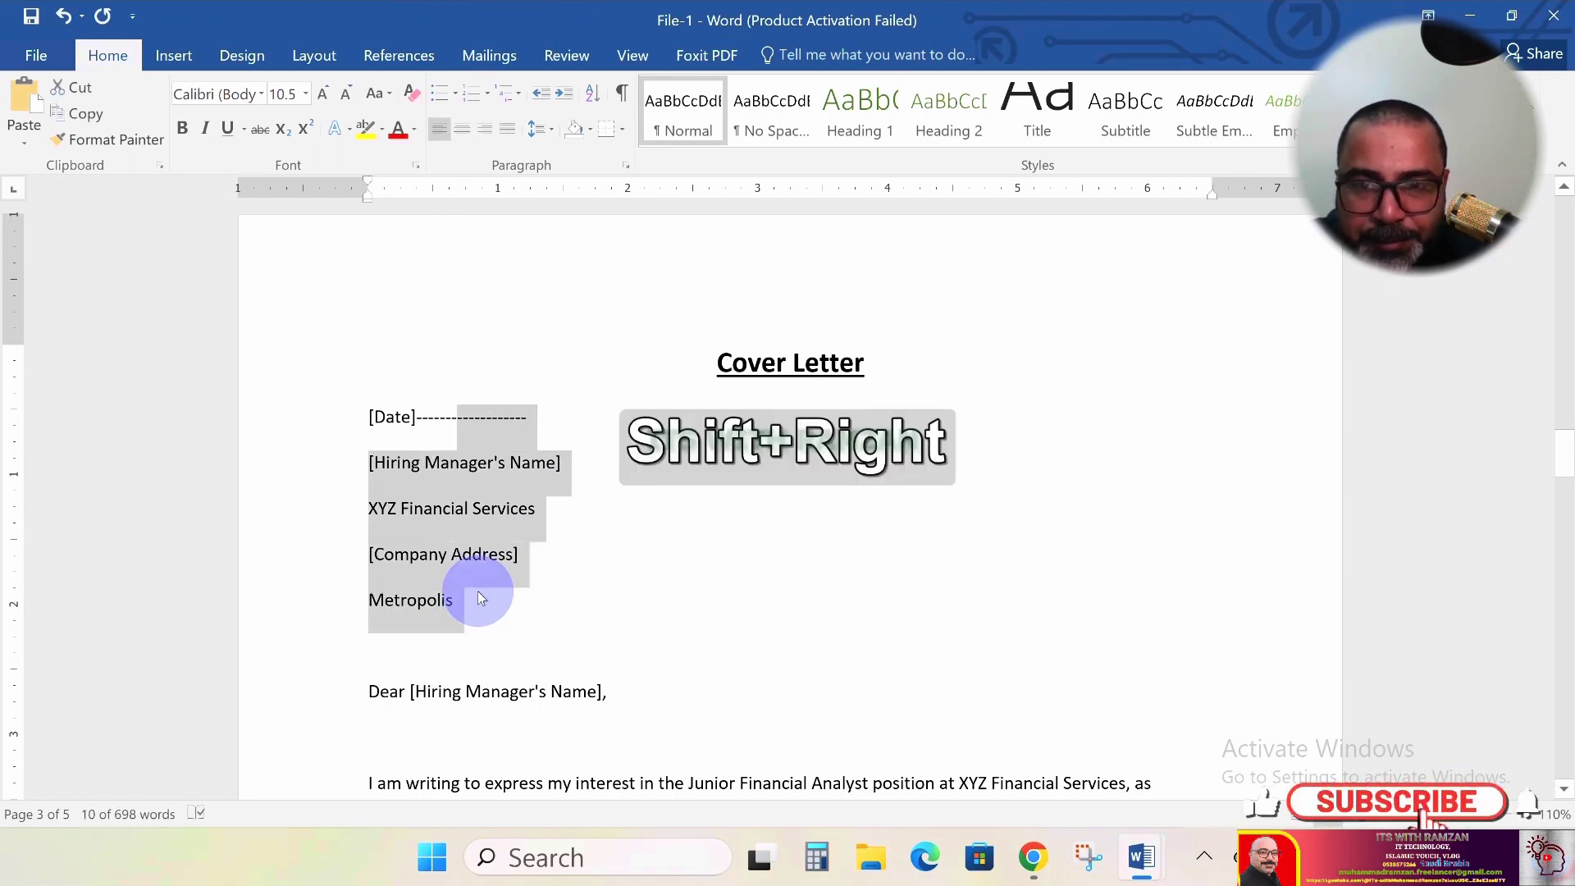
pyautogui.hotkey('shift', 'Down')
pyautogui.hotkey('shift', 'Left')
pyautogui.hotkey('shift', 'Left')
pyautogui.hotkey('shift', 'Left')
pyautogui.hotkey('shift', 'Left')
pyautogui.hotkey('shift', 'Left')
pyautogui.hotkey('shift', 'Left')
pyautogui.hotkey('shift', 'Left')
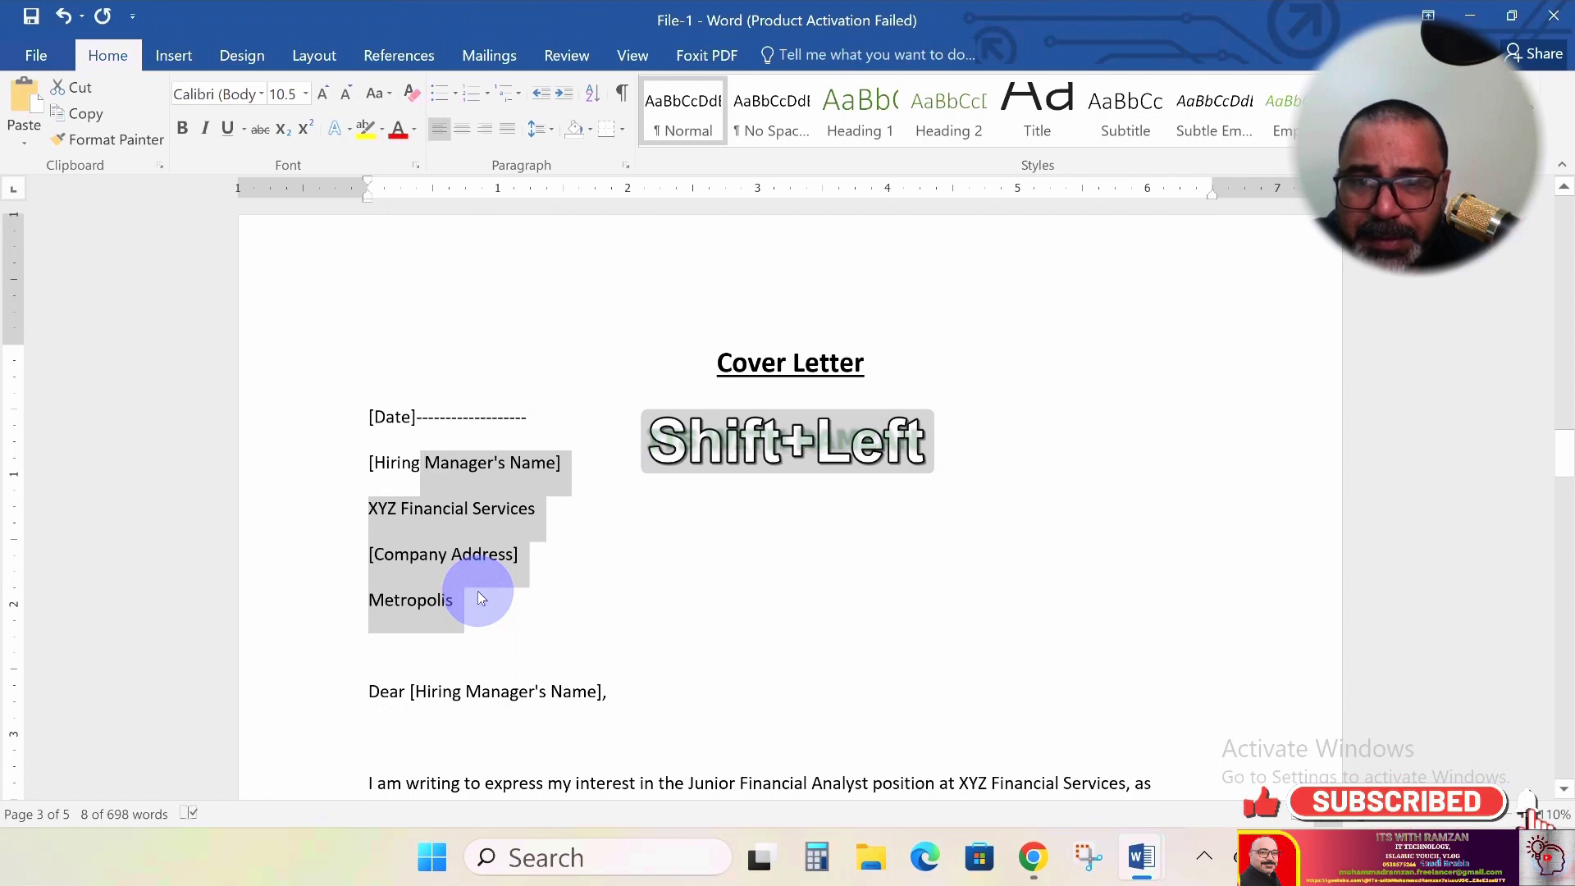
pyautogui.hotkey('shift', 'Left')
pyautogui.hotkey('shift', 'Left')
pyautogui.hotkey('shift', 'Left')
pyautogui.hotkey('shift', 'Left')
pyautogui.hotkey('shift', 'Left')
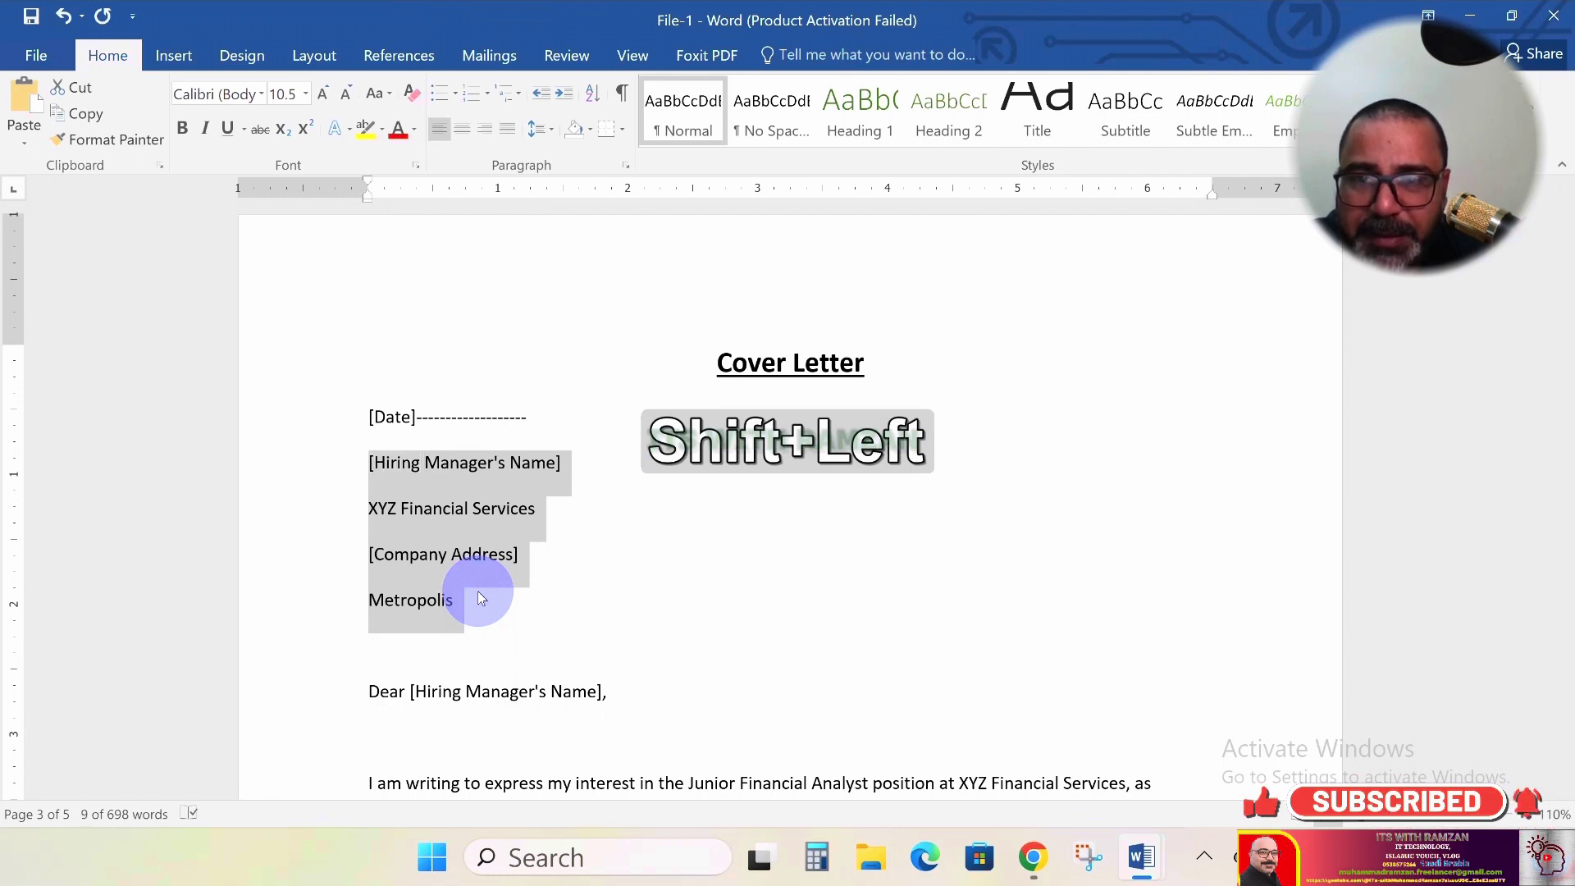
pyautogui.click(554, 129)
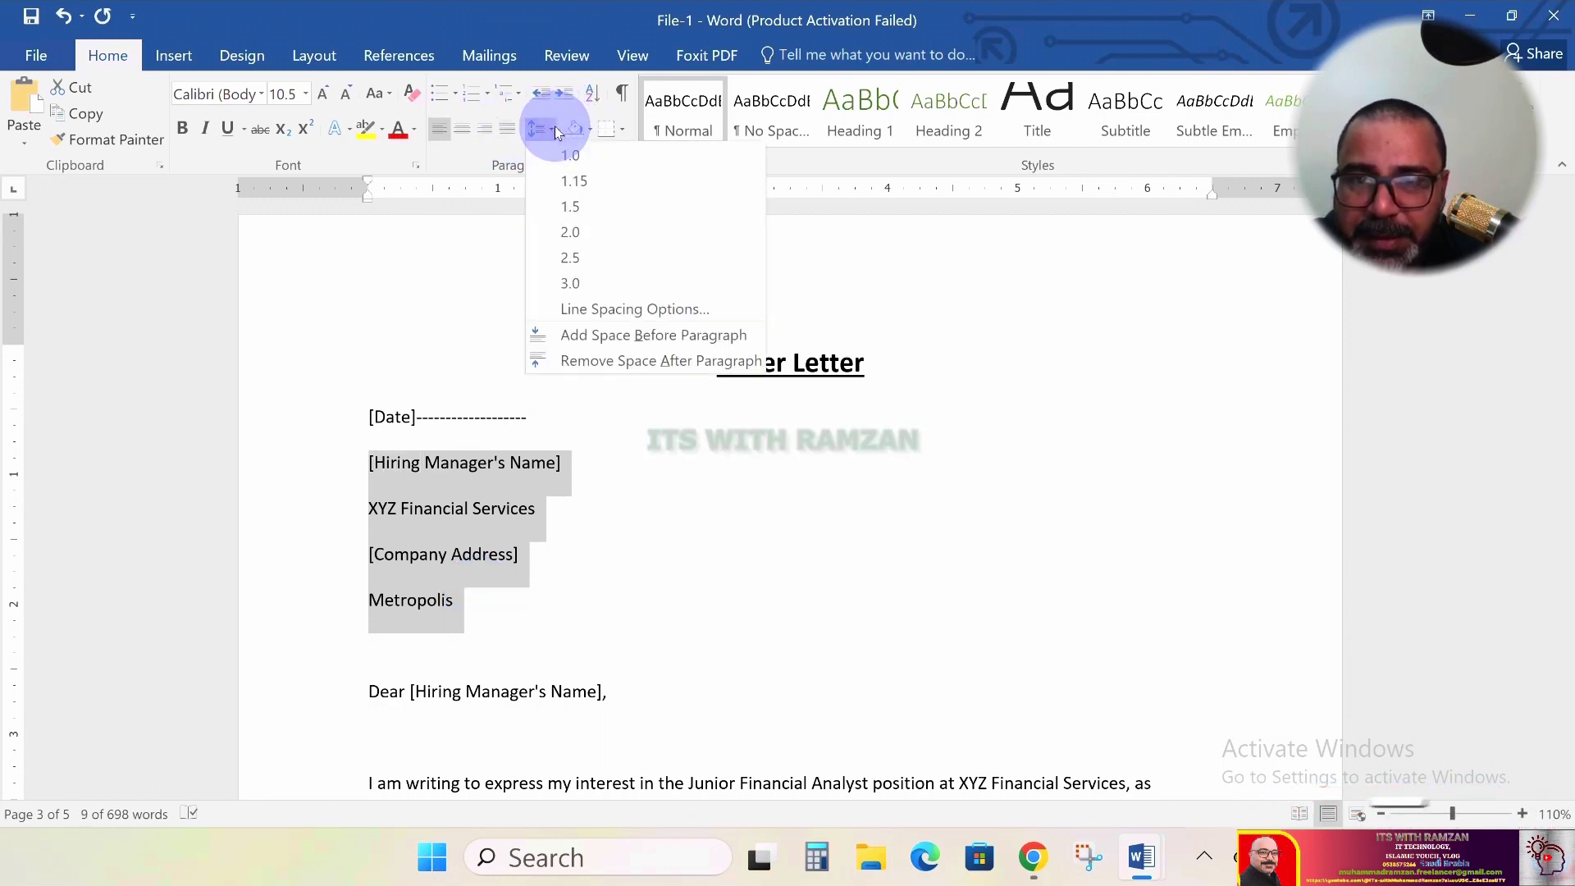
pyautogui.click(602, 338)
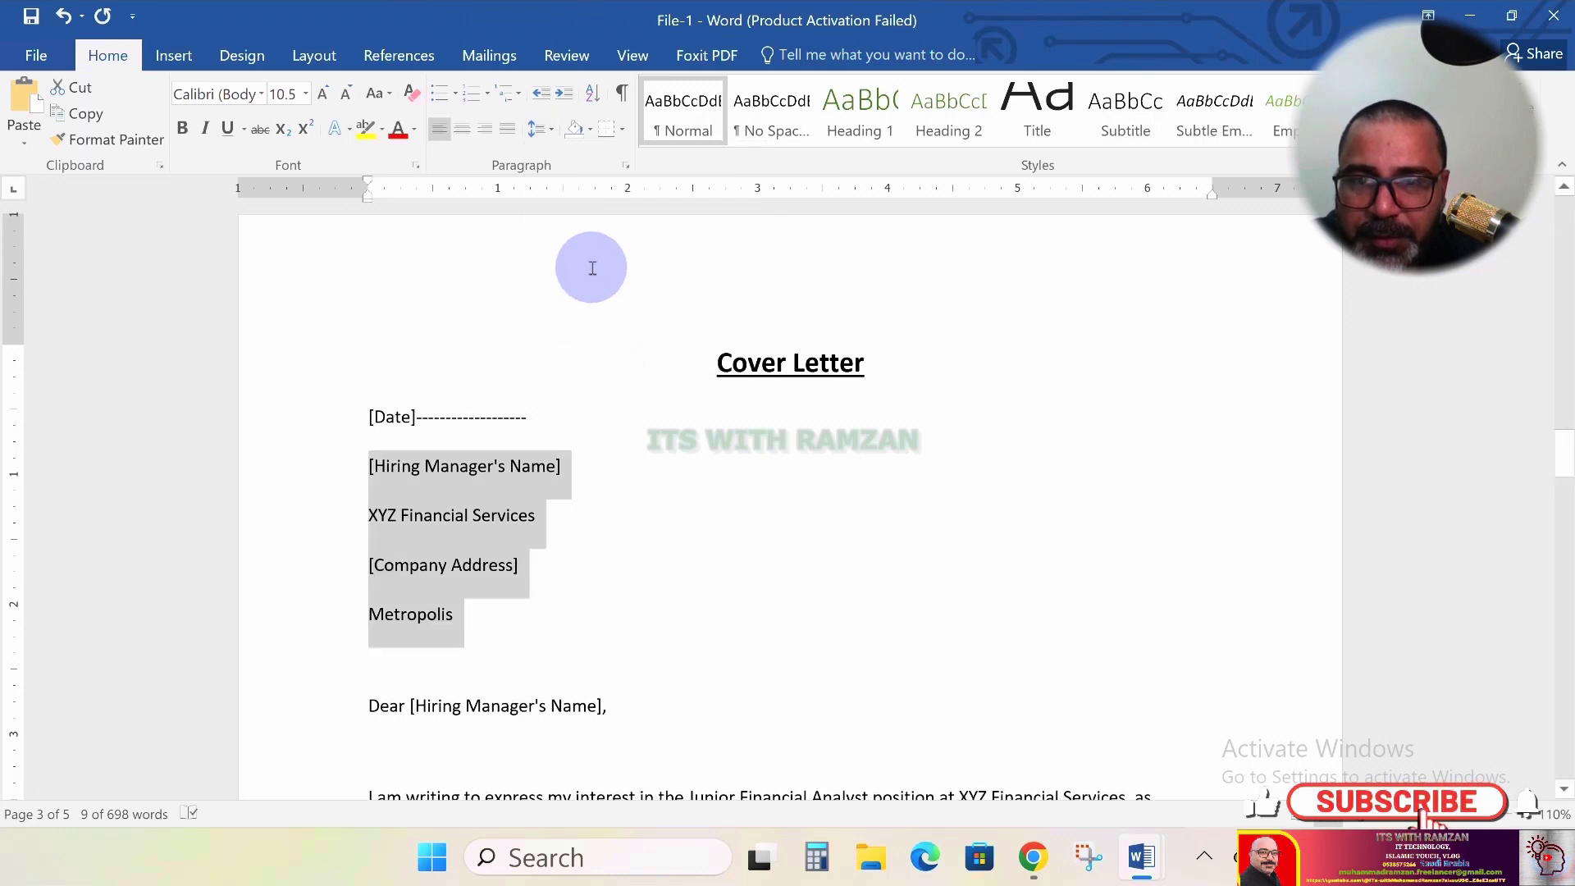
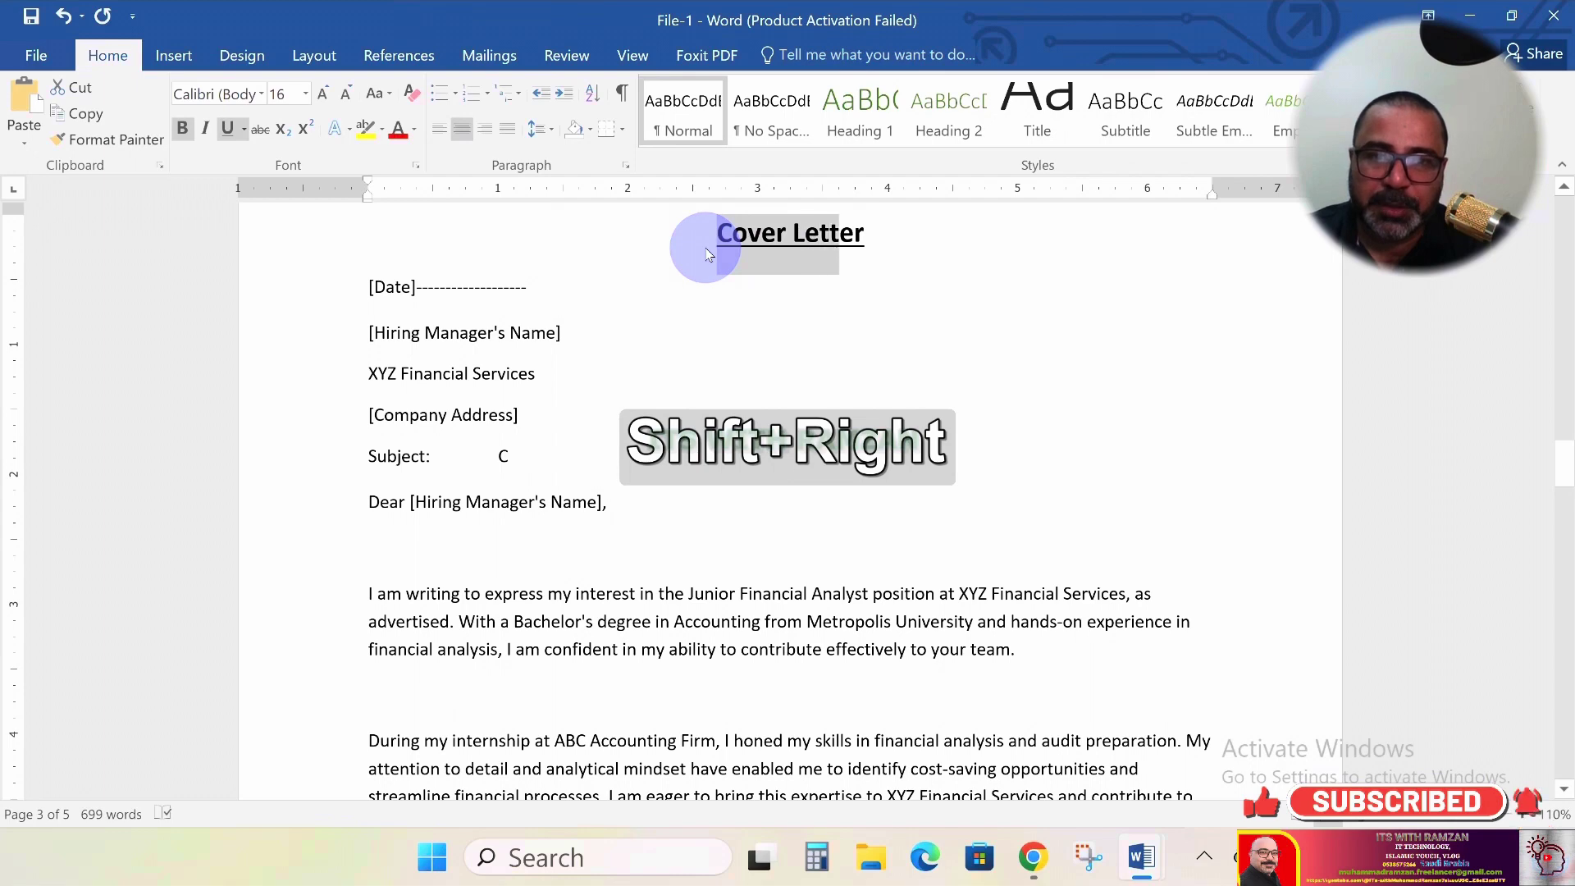
# Cut the centred "Cover Letter" title and delete the empty line left above [Date]
pyautogui.moveTo(707, 255); pyautogui.dragTo(850, 220)
pyautogui.rightClick(853, 221)
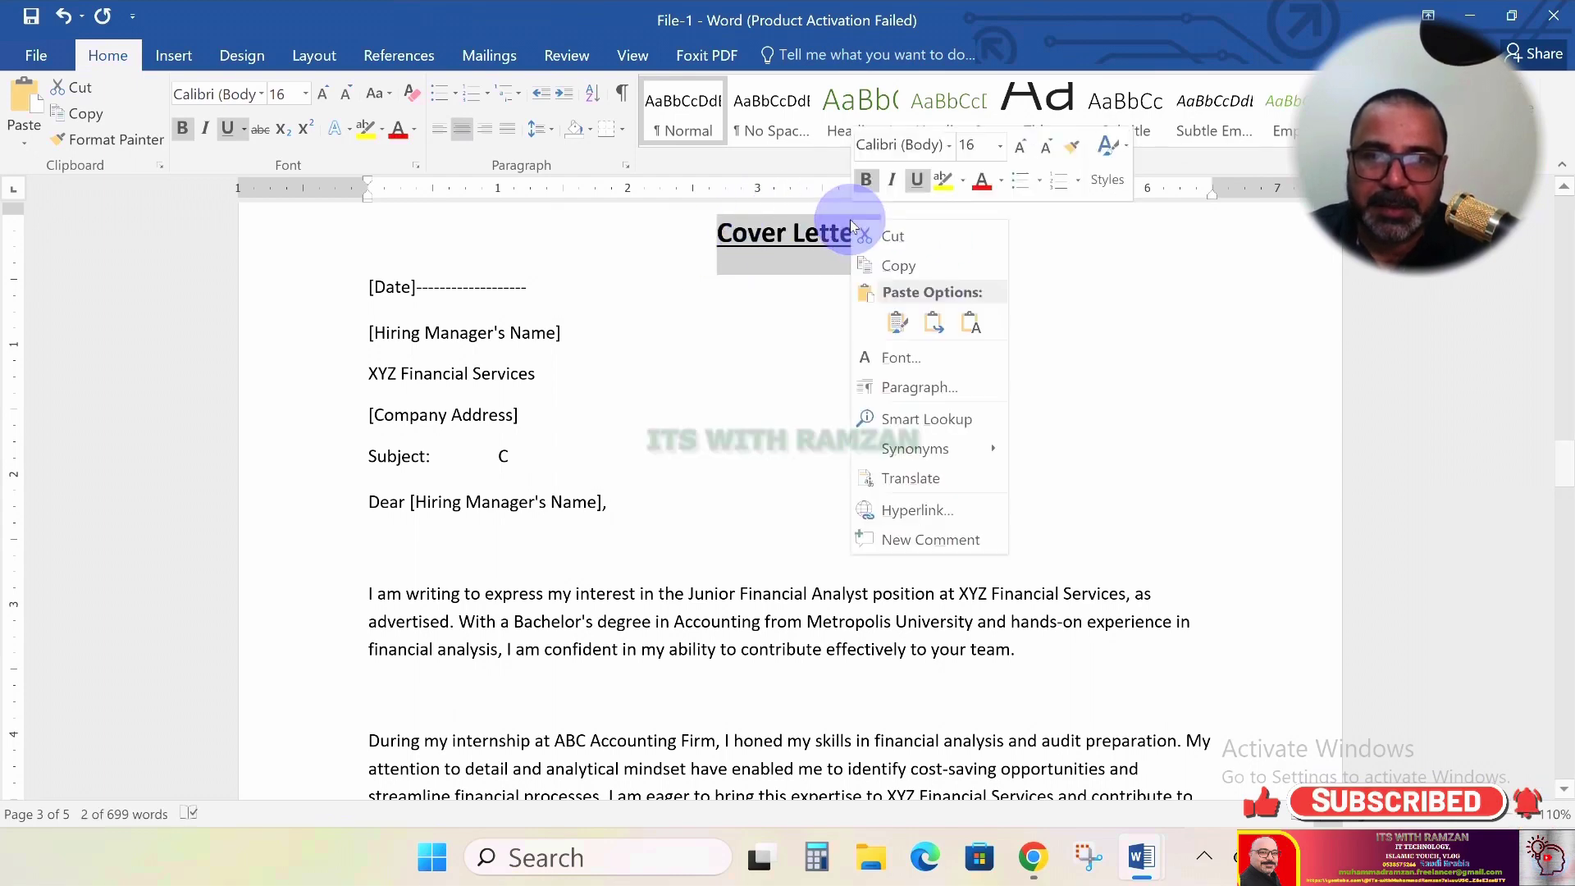
pyautogui.click(863, 244)
pyautogui.press('Delete')
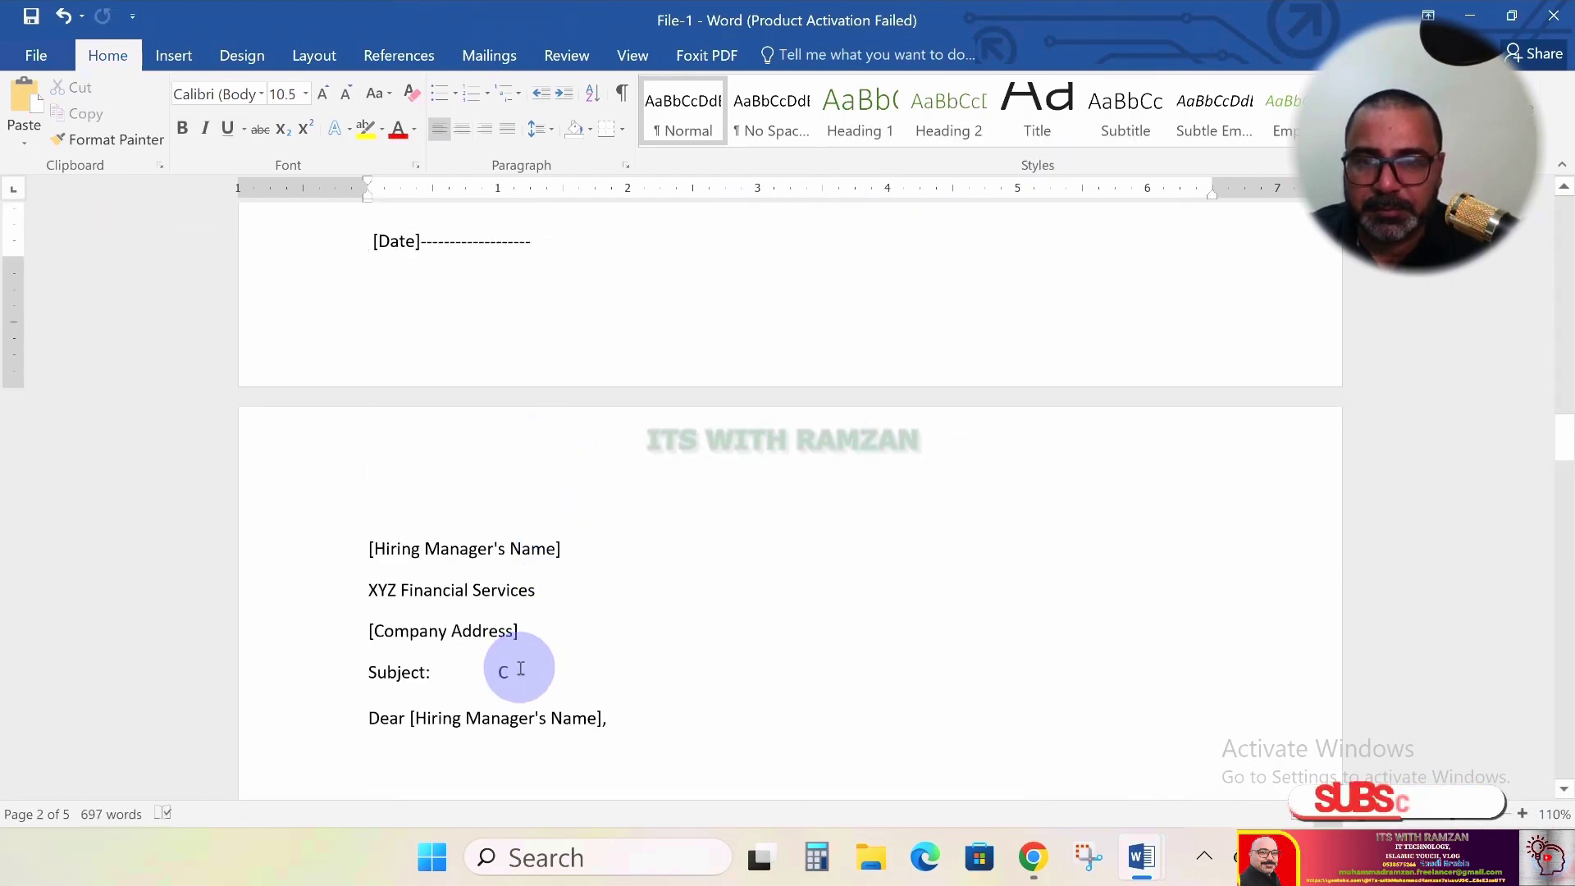
# Replace the "C" after "Subject:" with the cut "Cover Letter" text and bring the line back to the left margin
pyautogui.click(516, 670)
pyautogui.press('BackSpace')
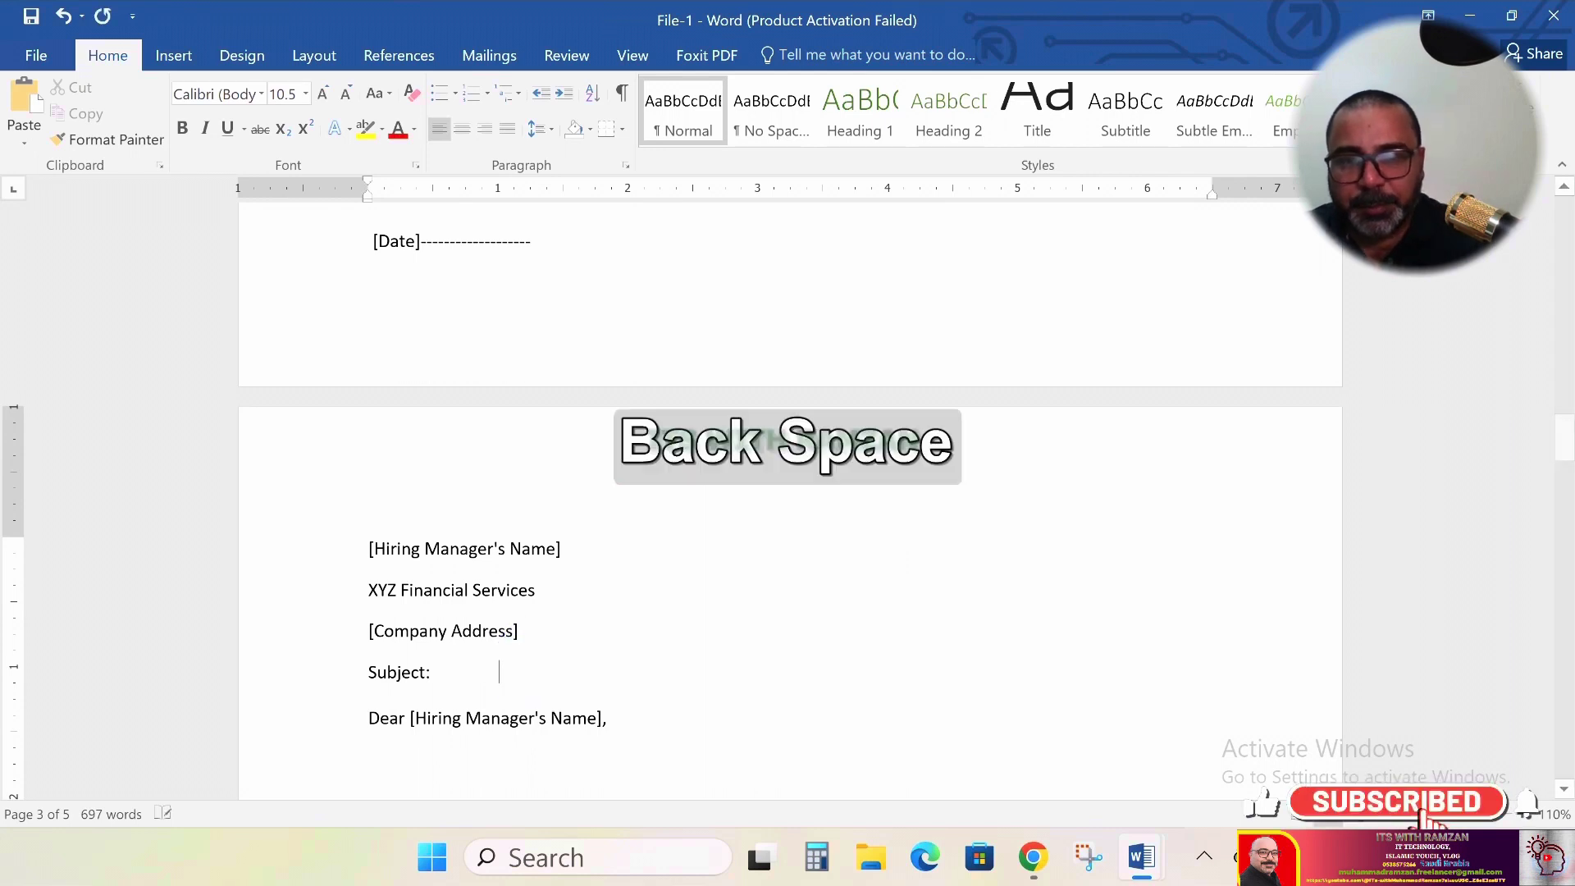
pyautogui.hotkey('ctrl', 'v')
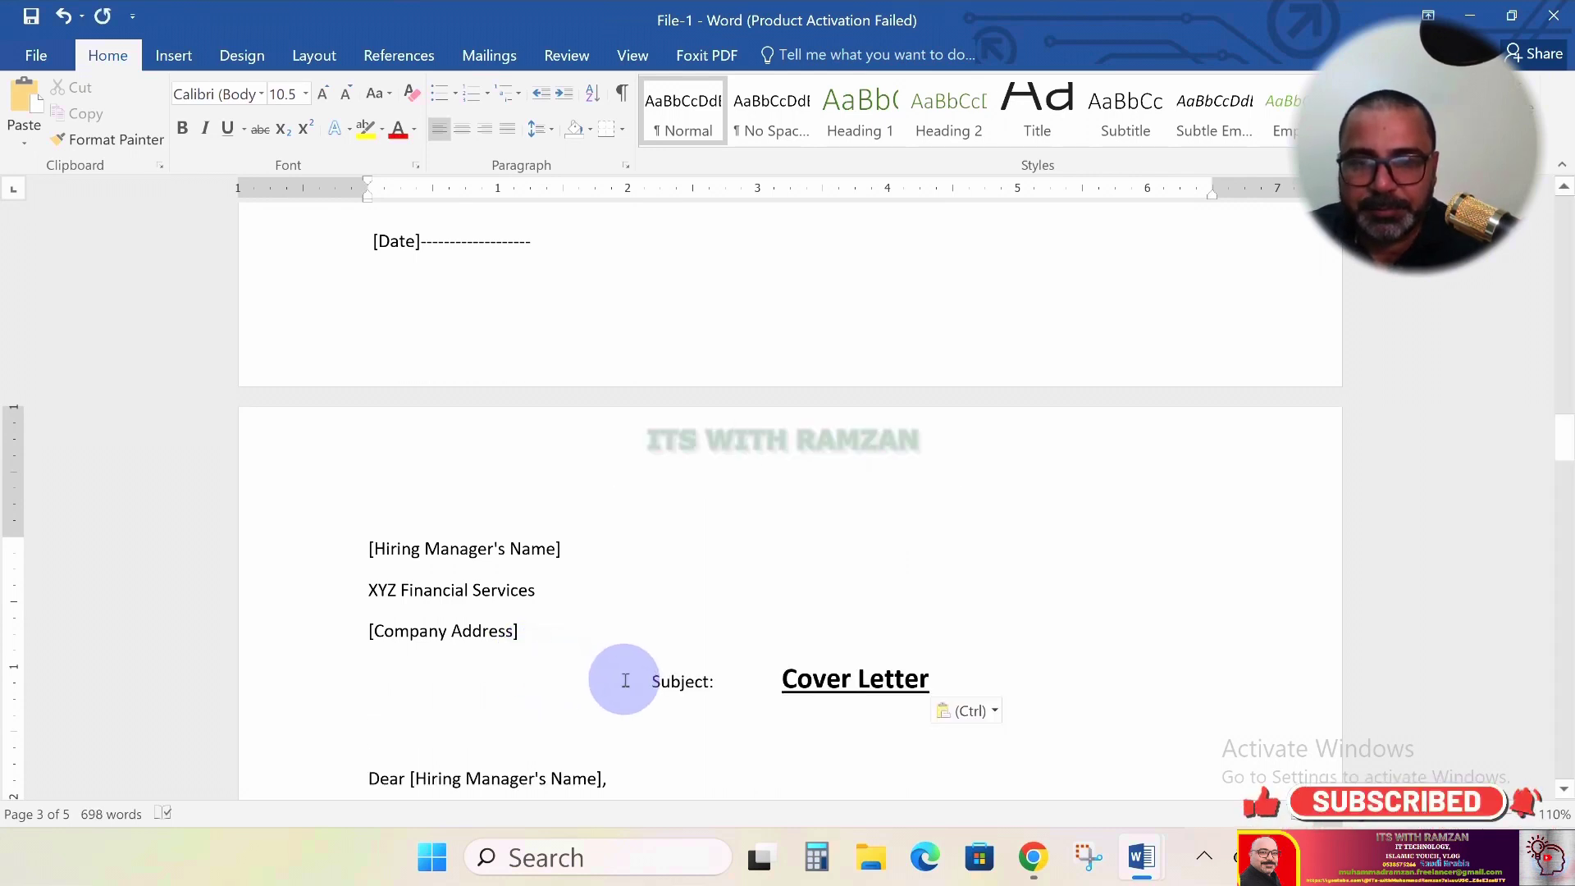
pyautogui.click(629, 679)
pyautogui.press('BackSpace')
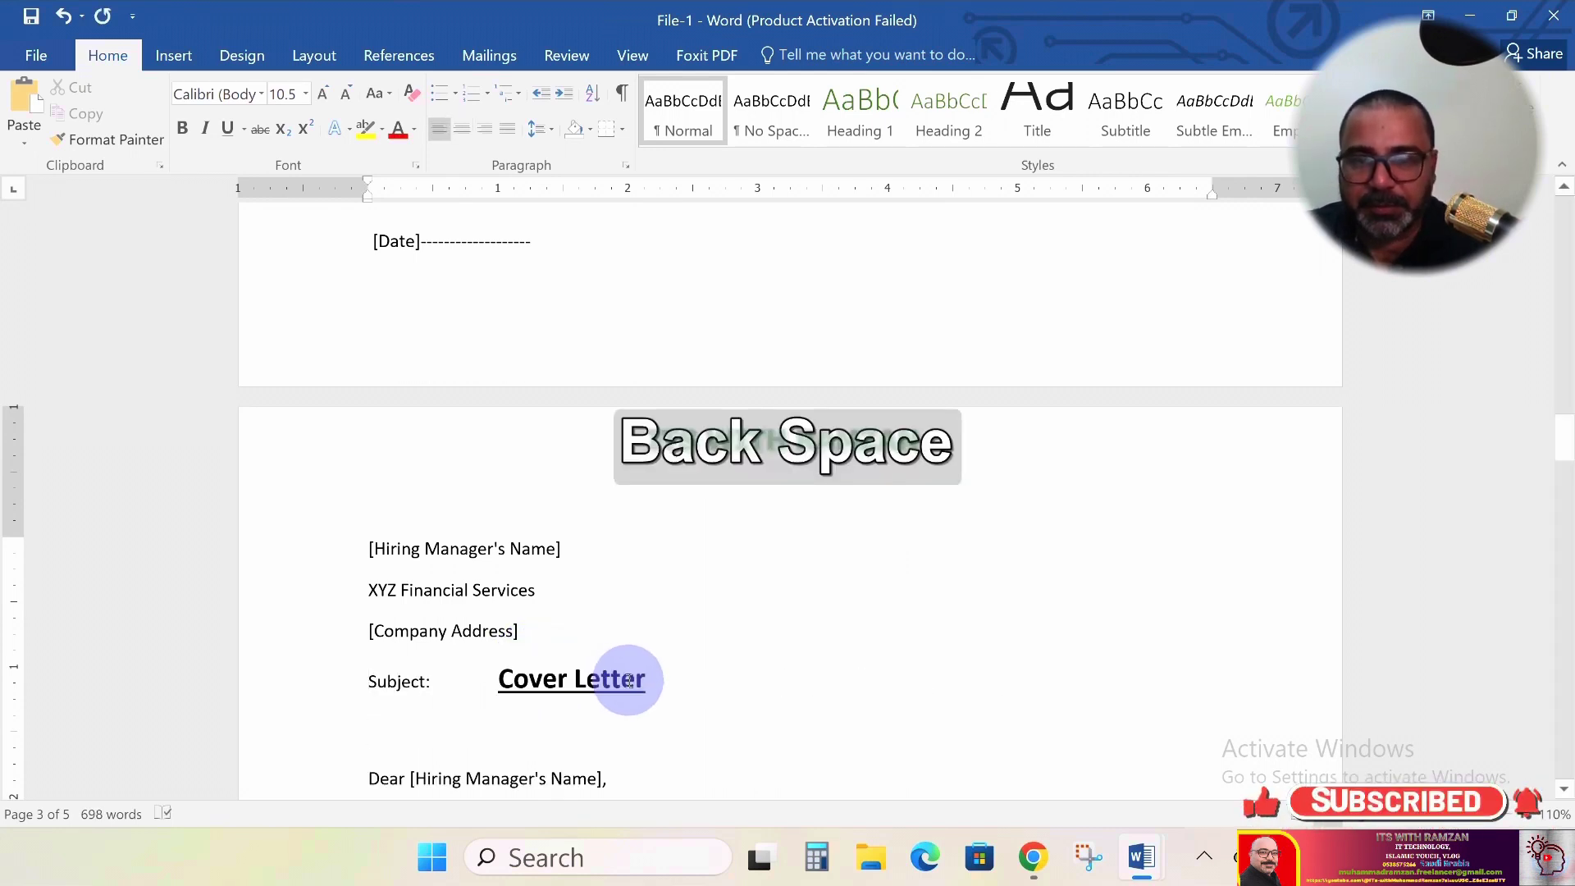
# Insert two empty lines above [Date] so that the letter starts on page 3
pyautogui.scroll(3, 647, 657)
pyautogui.click(416, 320)
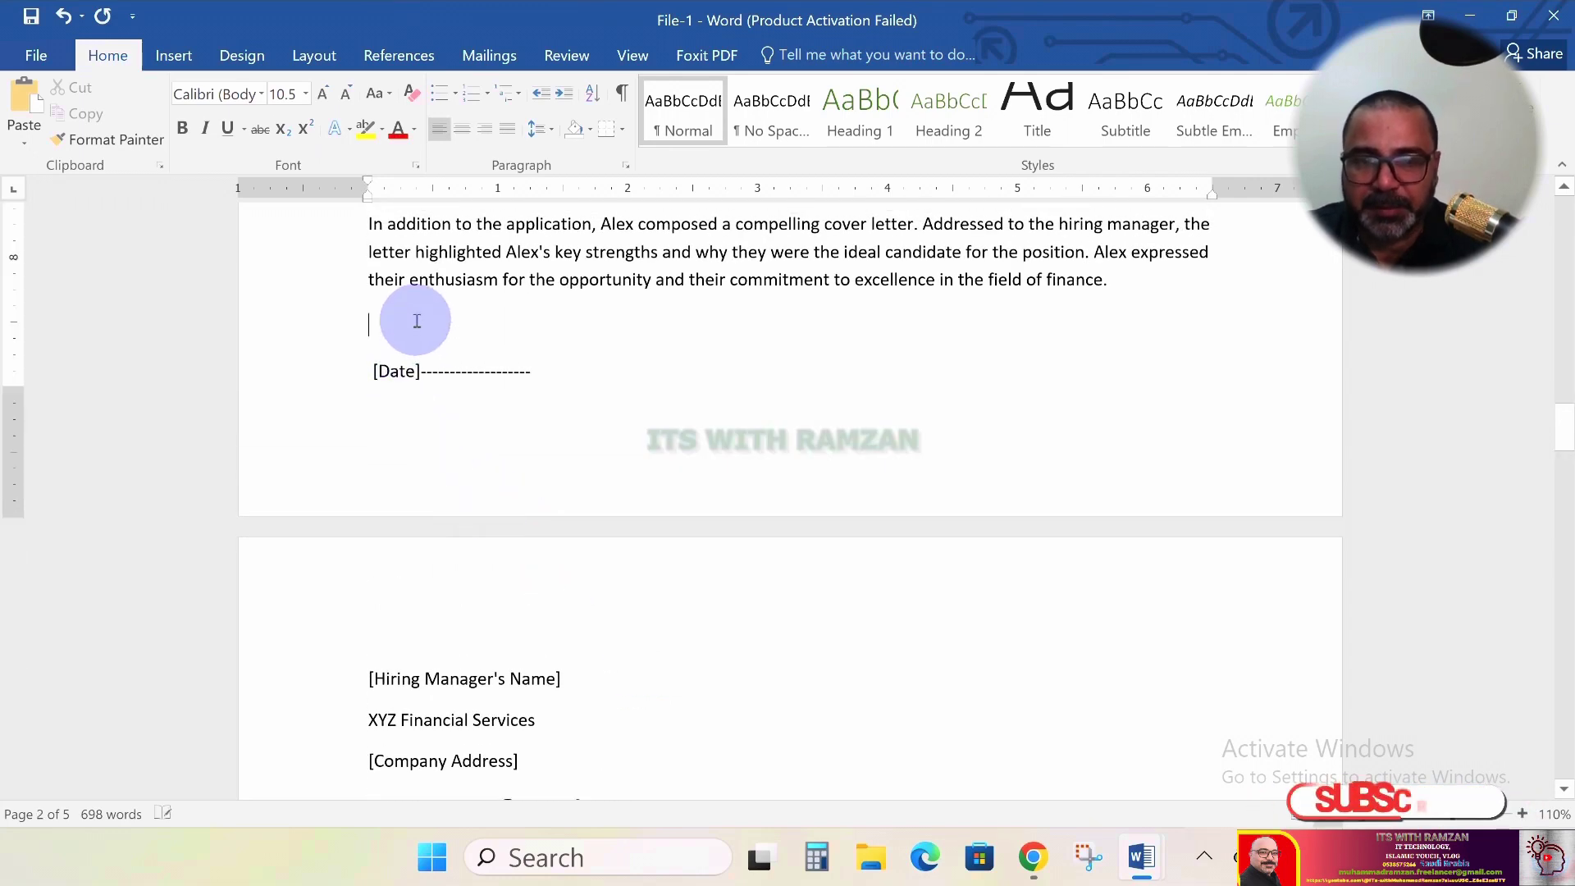
pyautogui.press('Return')
pyautogui.press('Return')
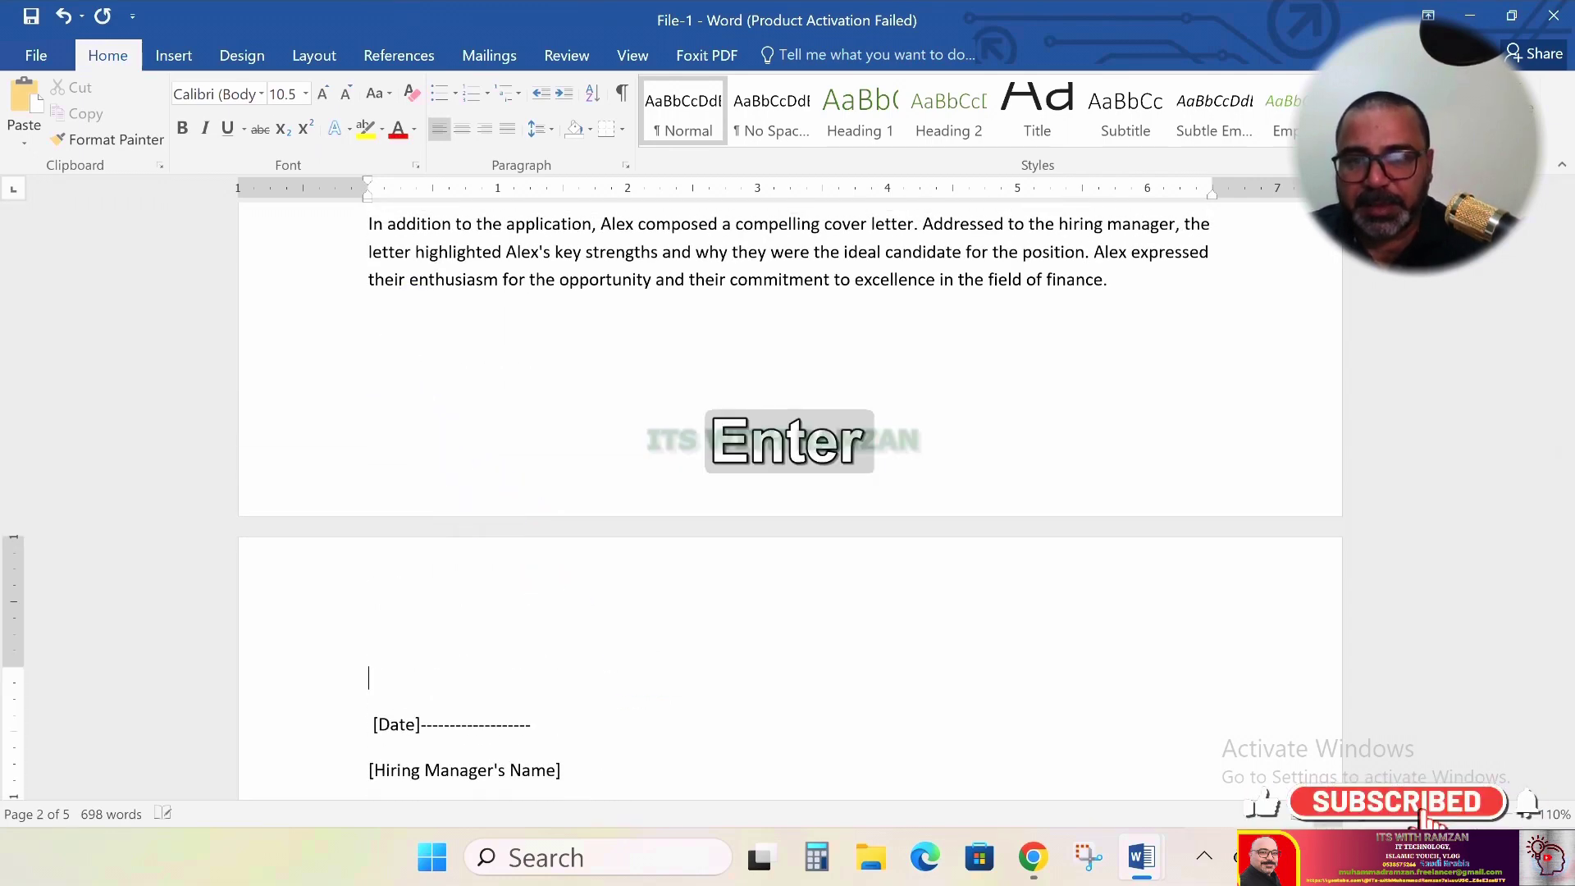
# Apply the copied bold, underlined 12 pt formatting to "Subject:" and remove the extra gap before "Cover Letter"
pyautogui.scroll(-9, 416, 330)
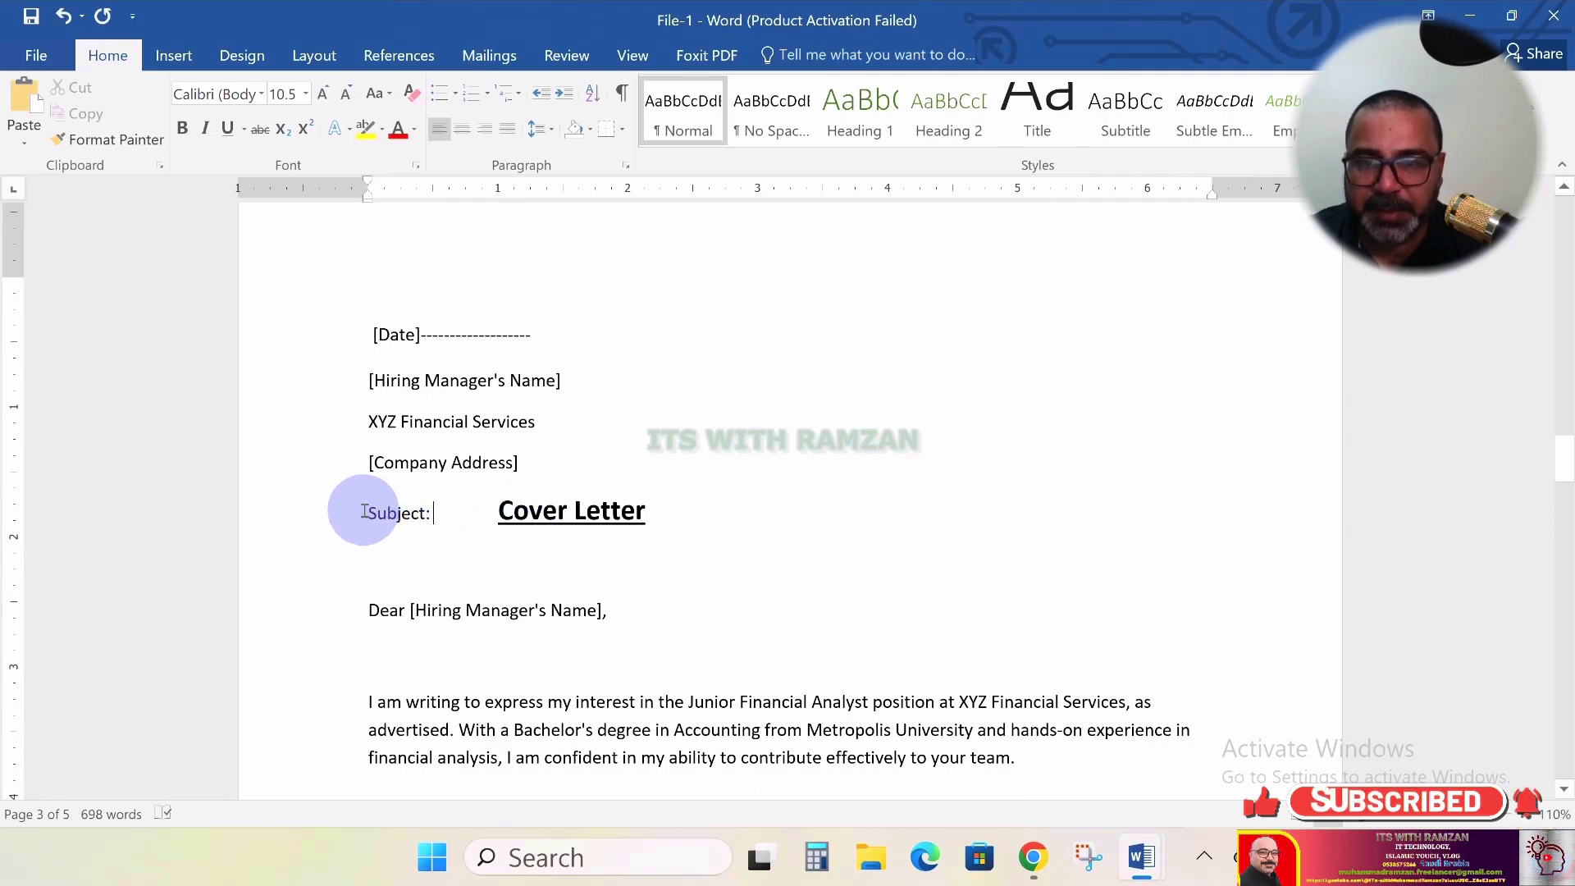
pyautogui.hotkey('shift', 'Right')
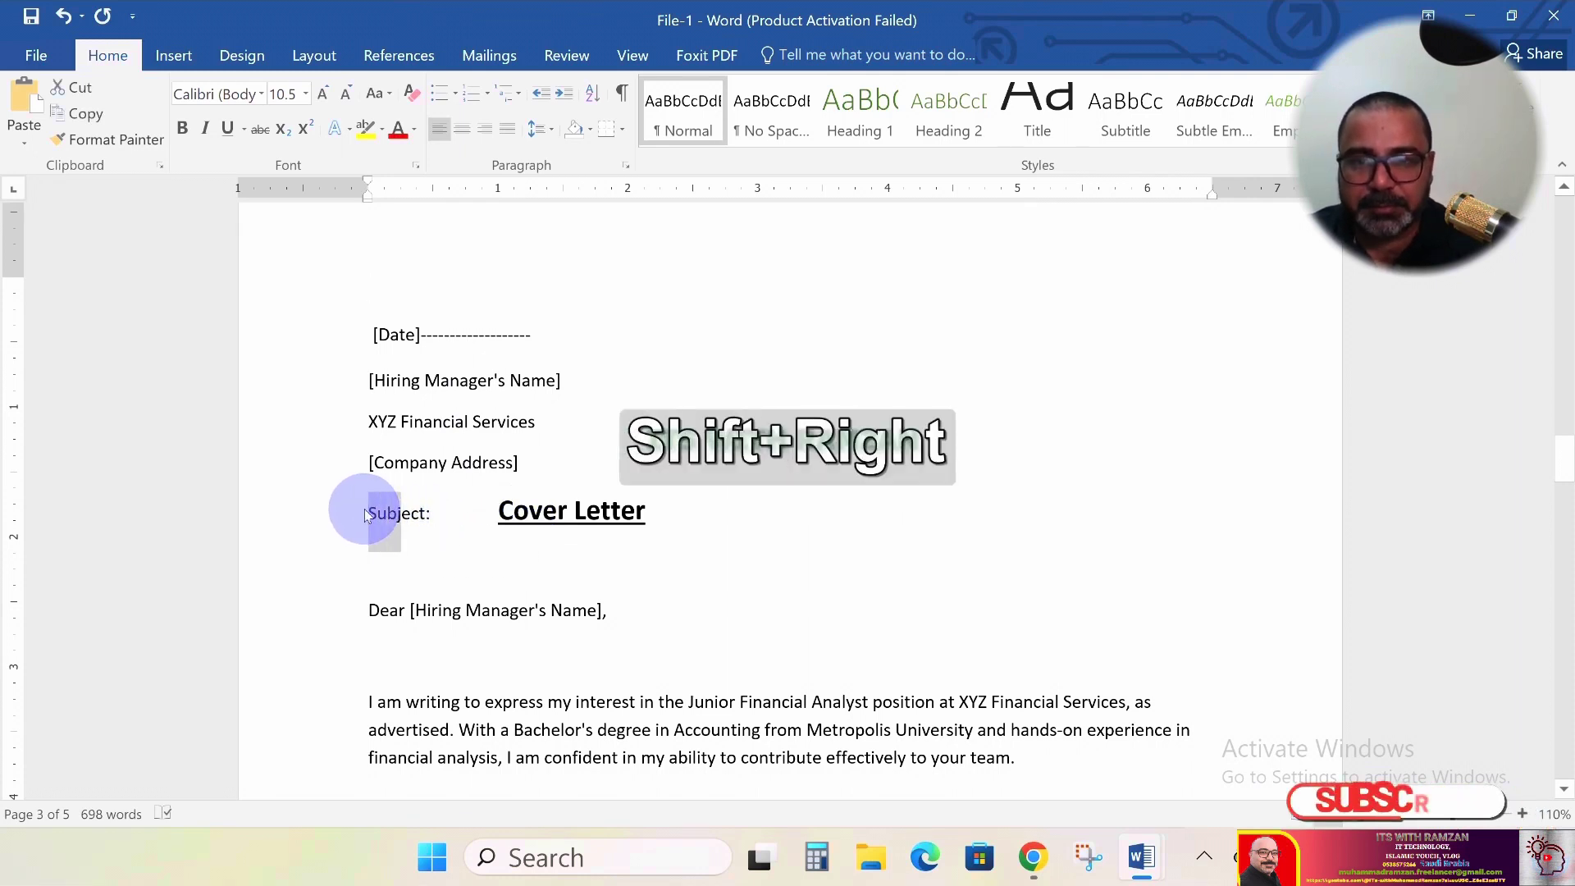
pyautogui.hotkey('shift', 'Right')
pyautogui.hotkey('shift', 'Right')
pyautogui.hotkey('shift', 'Right')
pyautogui.hotkey('shift', 'Right')
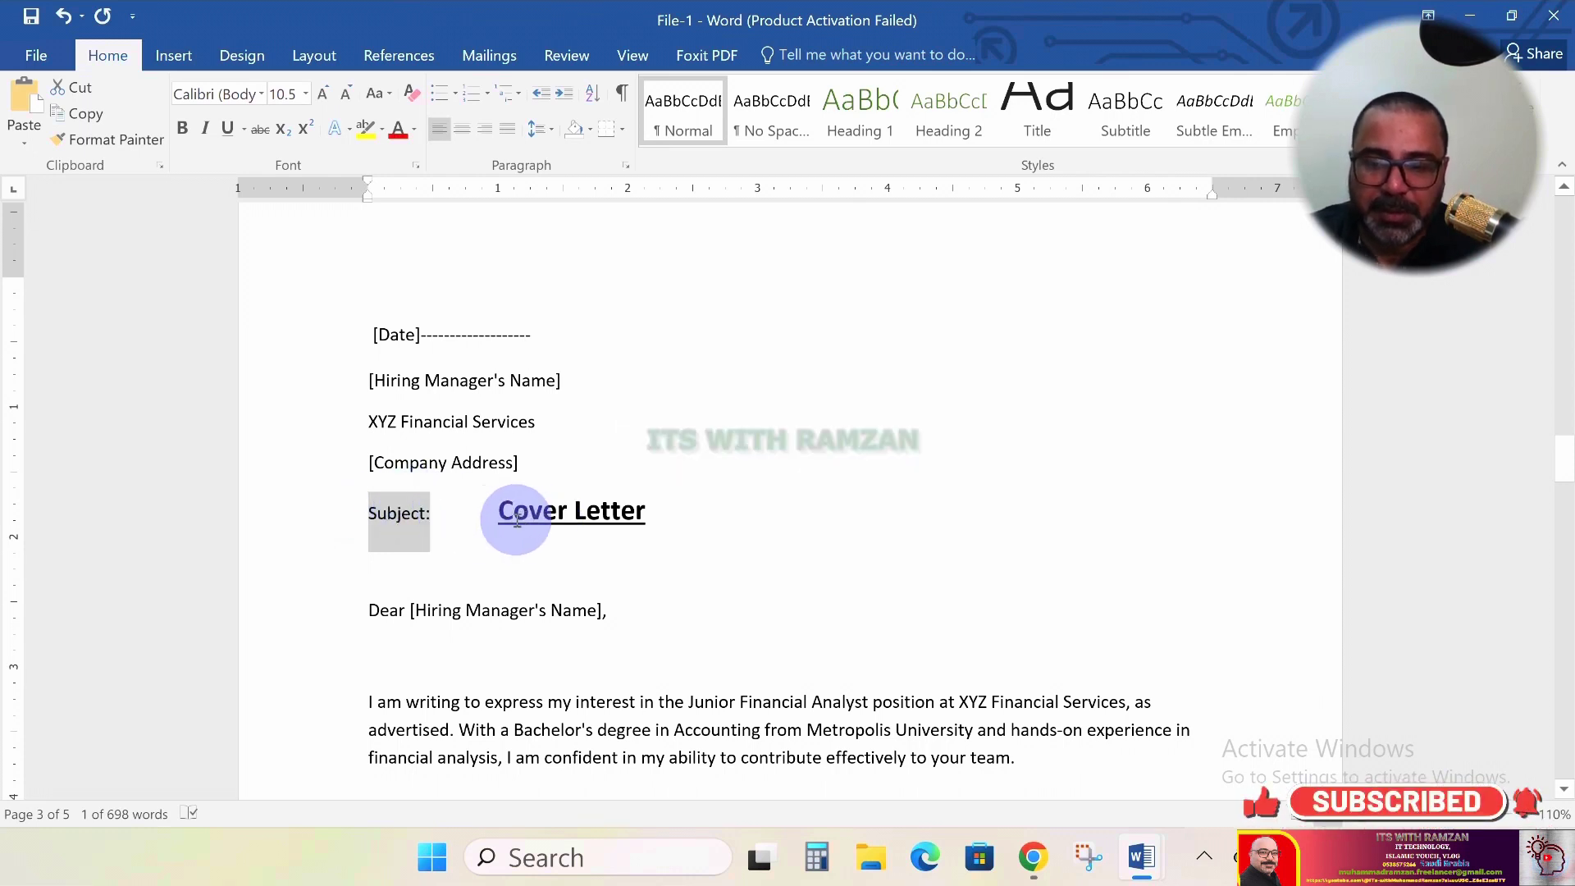
pyautogui.hotkey('ctrl', 'shift', 'v')
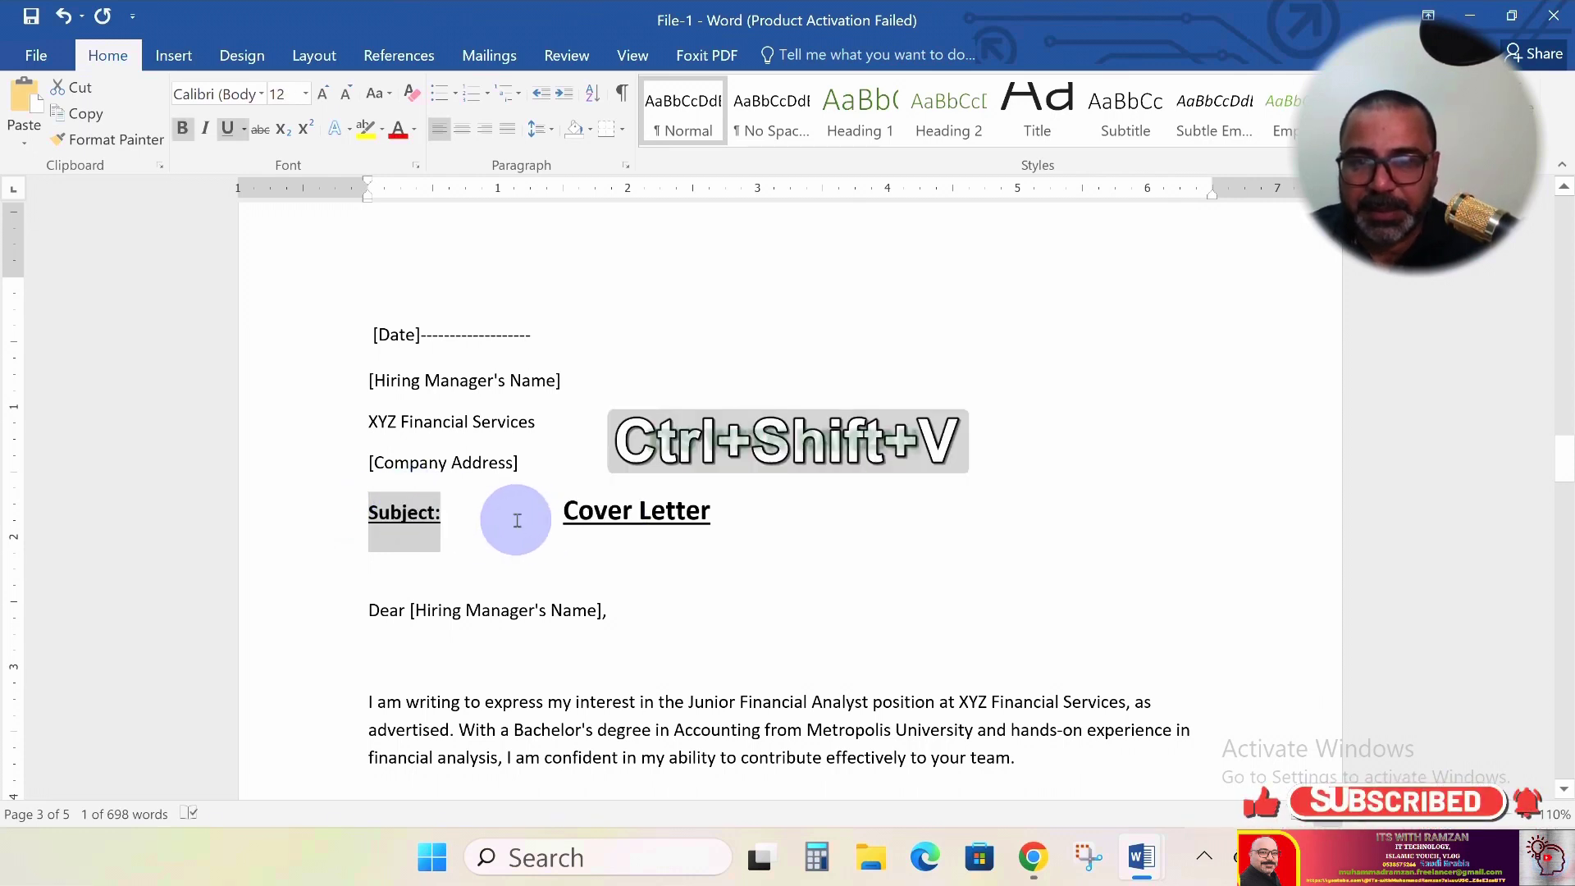
pyautogui.click(563, 515)
pyautogui.press('BackSpace')
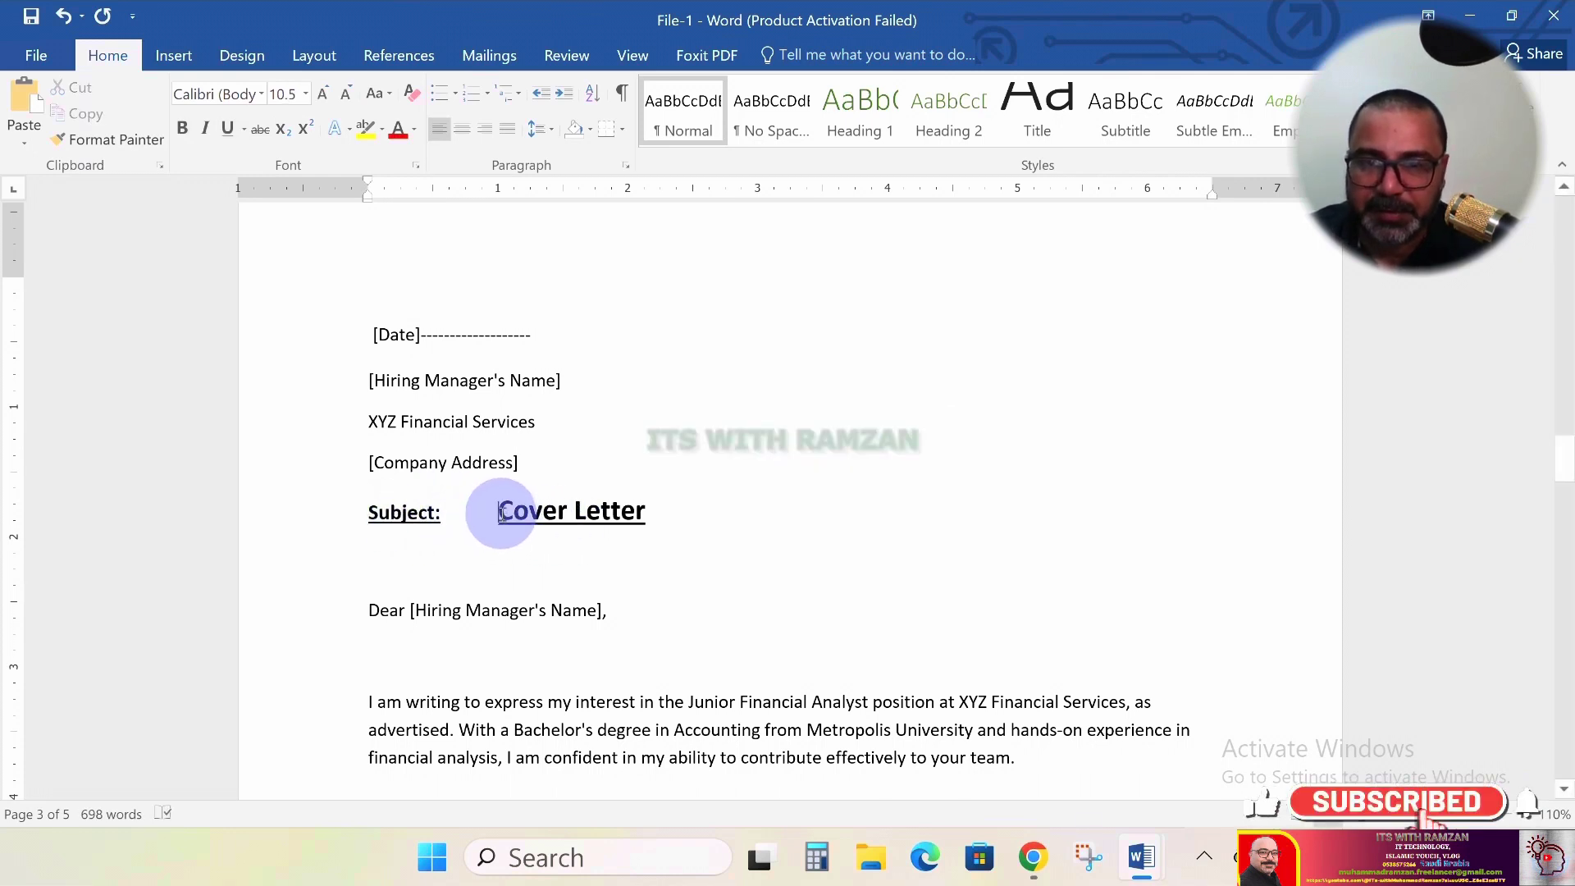
# Set "Cover Letter" and "Subject:" to 14 pt and remove the underlined blank after "Cover Letter"
pyautogui.hotkey('shift', 'Right')
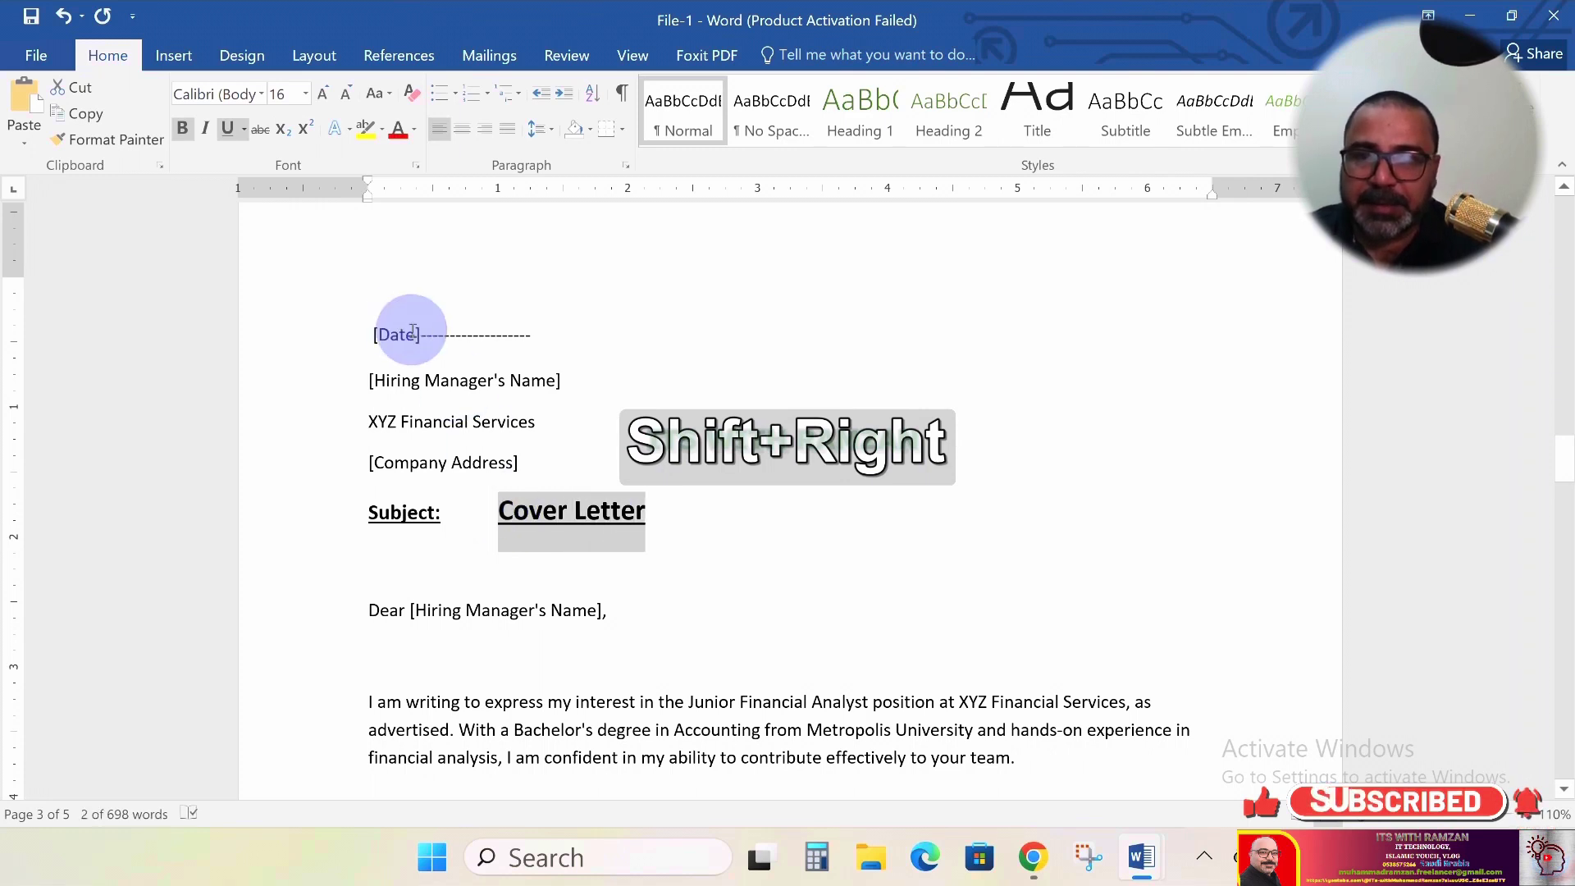
pyautogui.click(348, 94)
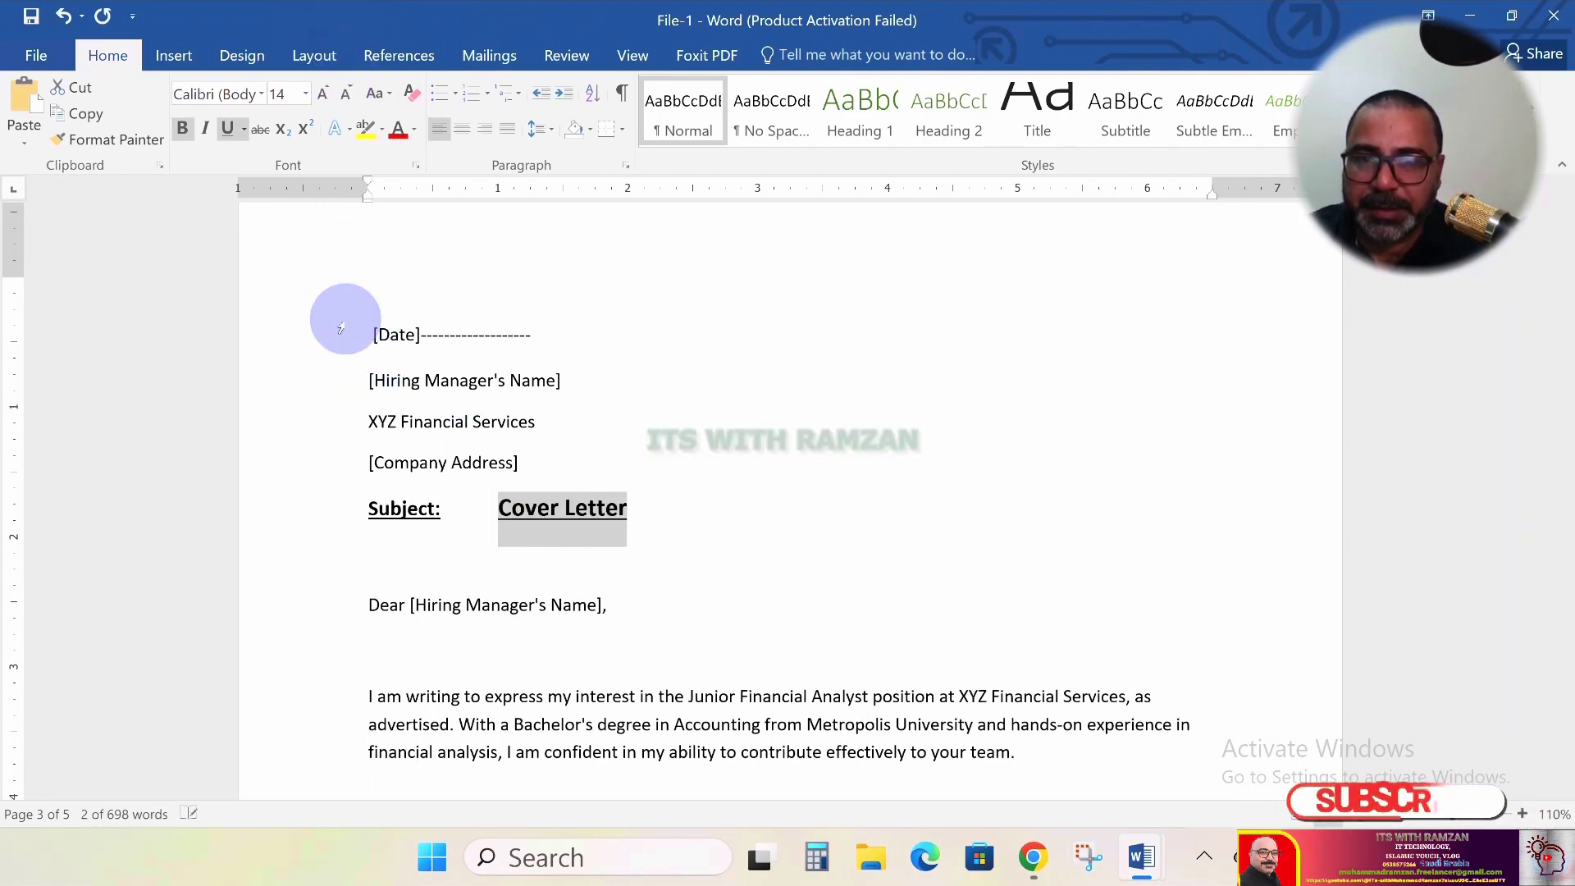
pyautogui.click(440, 512)
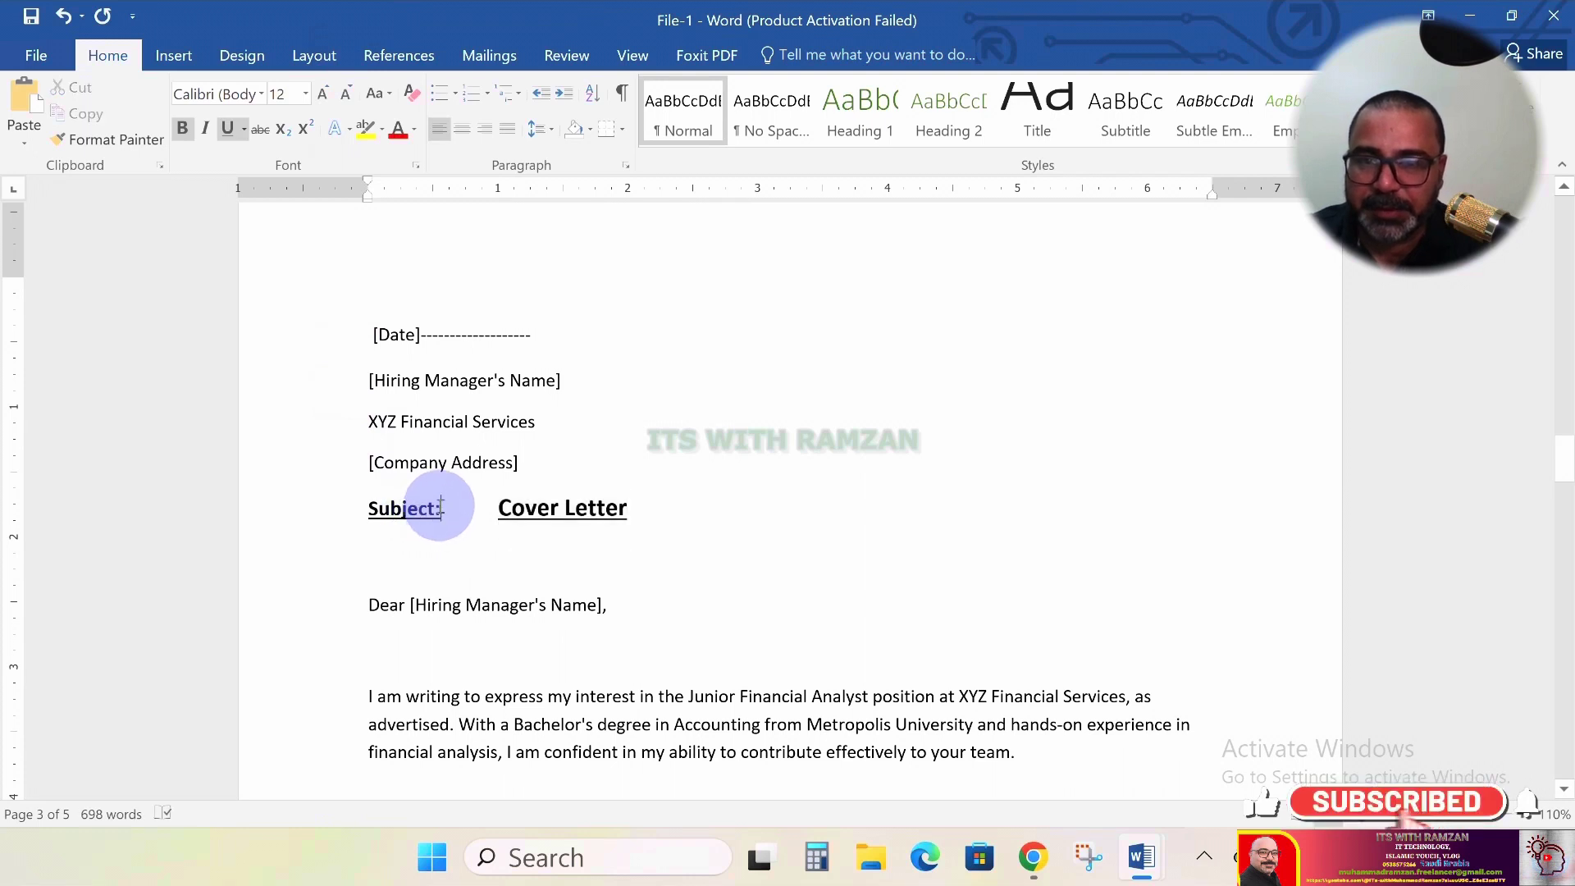
pyautogui.hotkey('shift', 'Left')
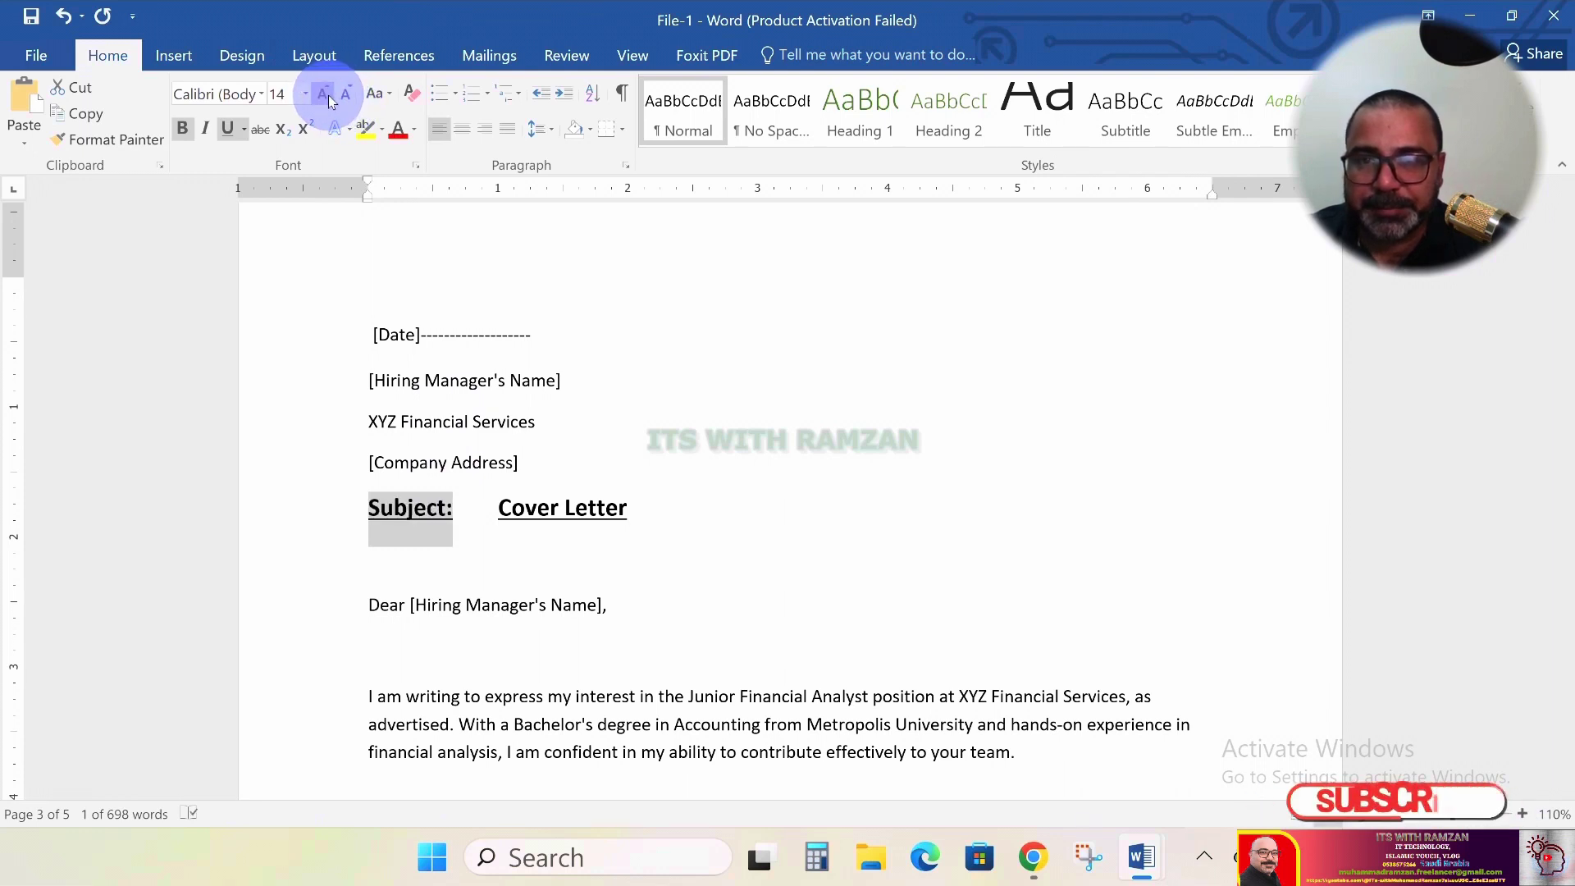
pyautogui.click(693, 510)
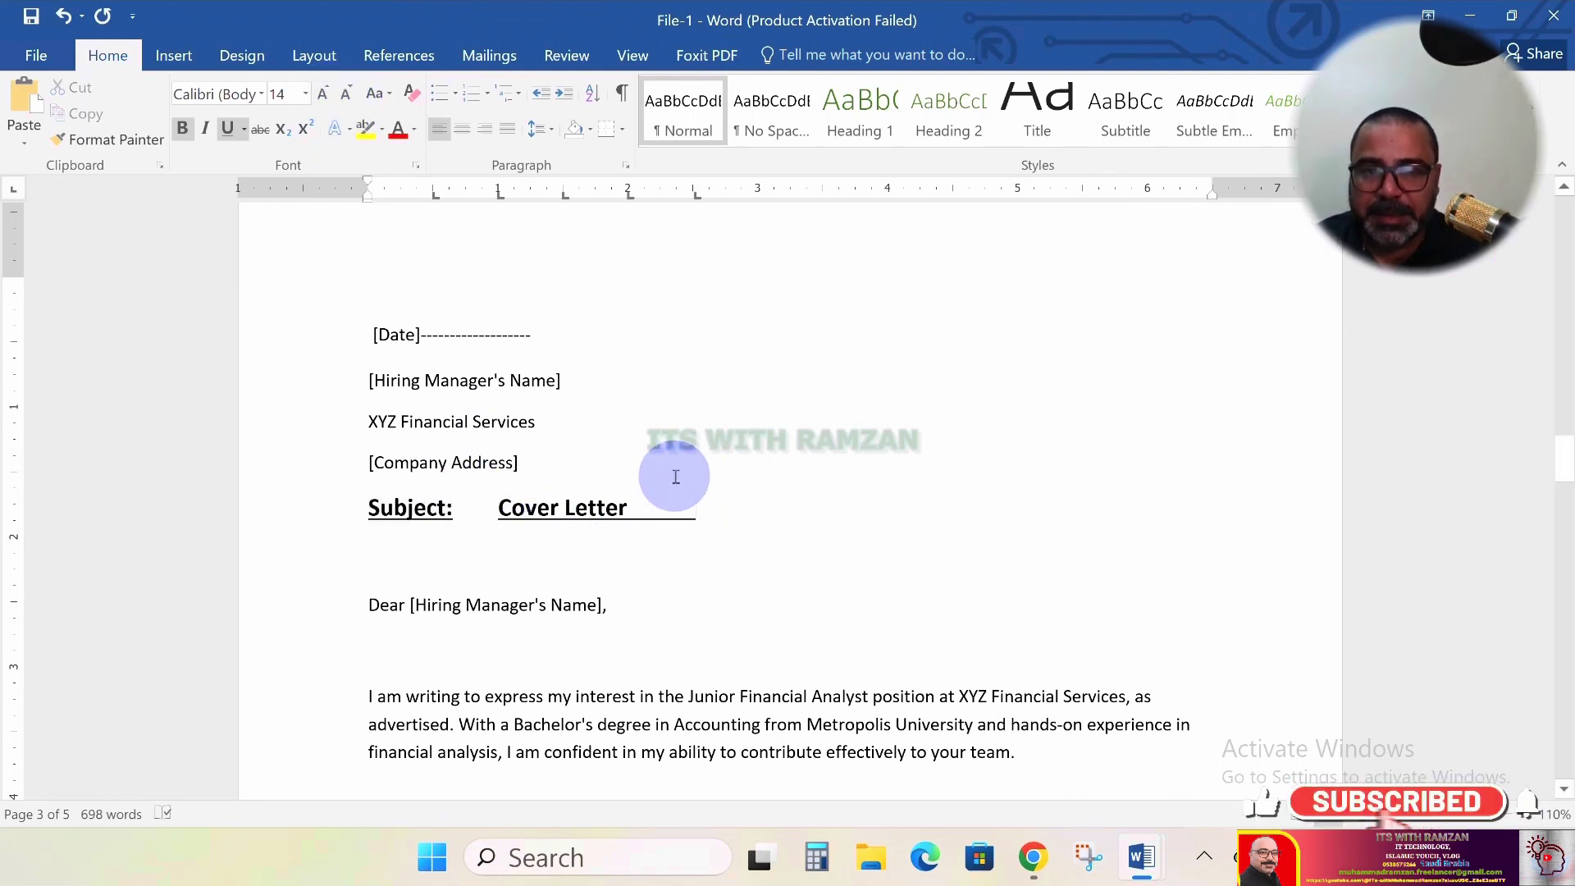
pyautogui.press('BackSpace')
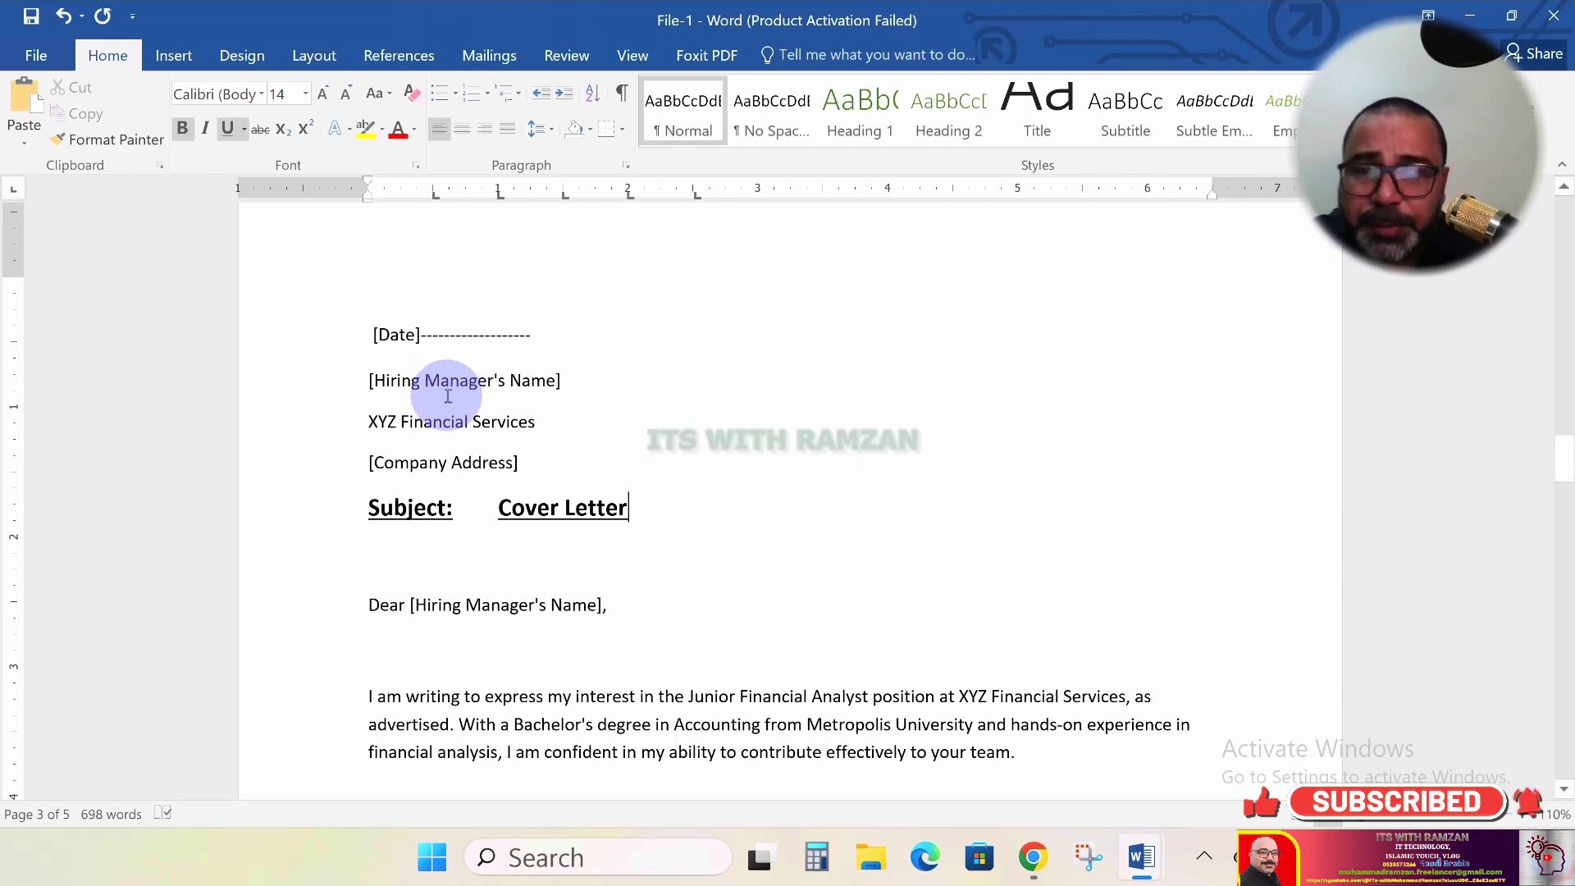
# Replace [Hiring Manager's Name] in the greeting with "HR manager", keeping the comma after it
pyautogui.click(524, 461)
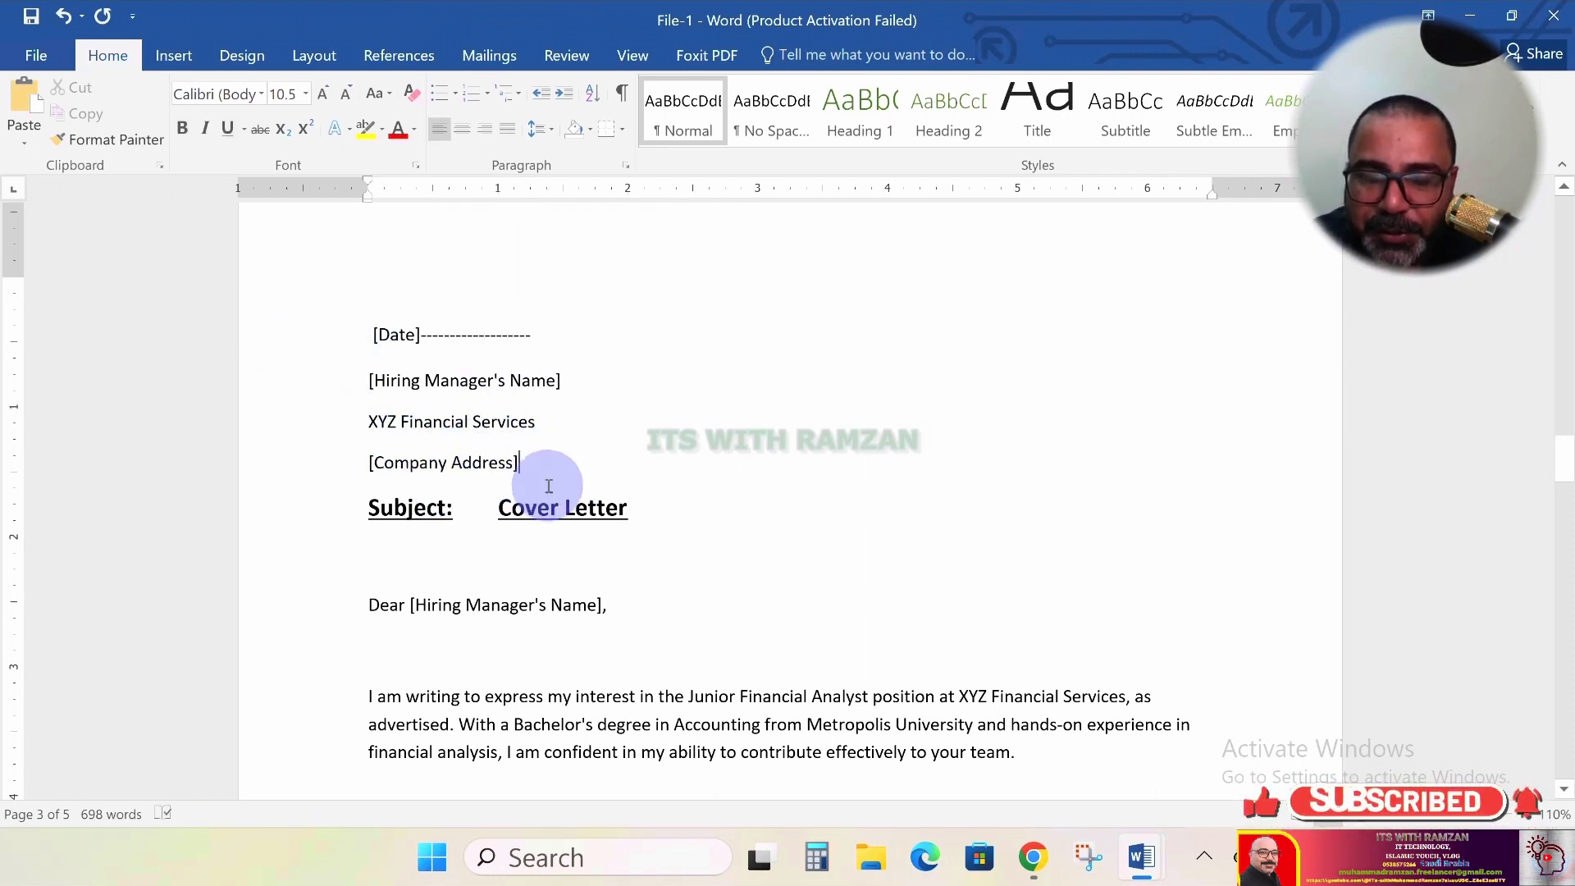
pyautogui.click(603, 607)
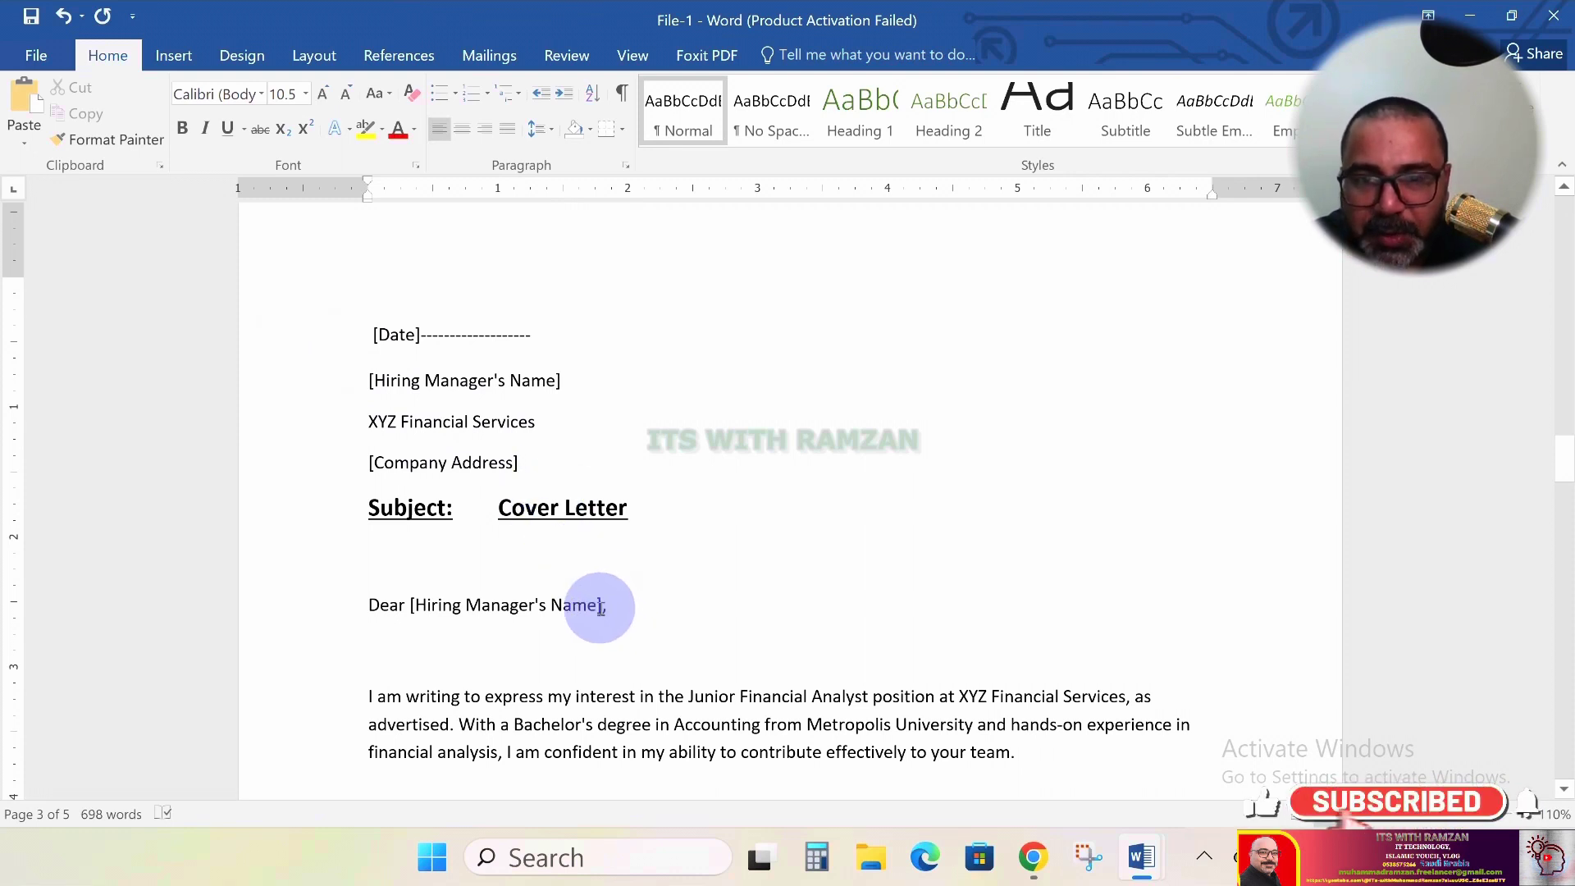
pyautogui.press('BackSpace')
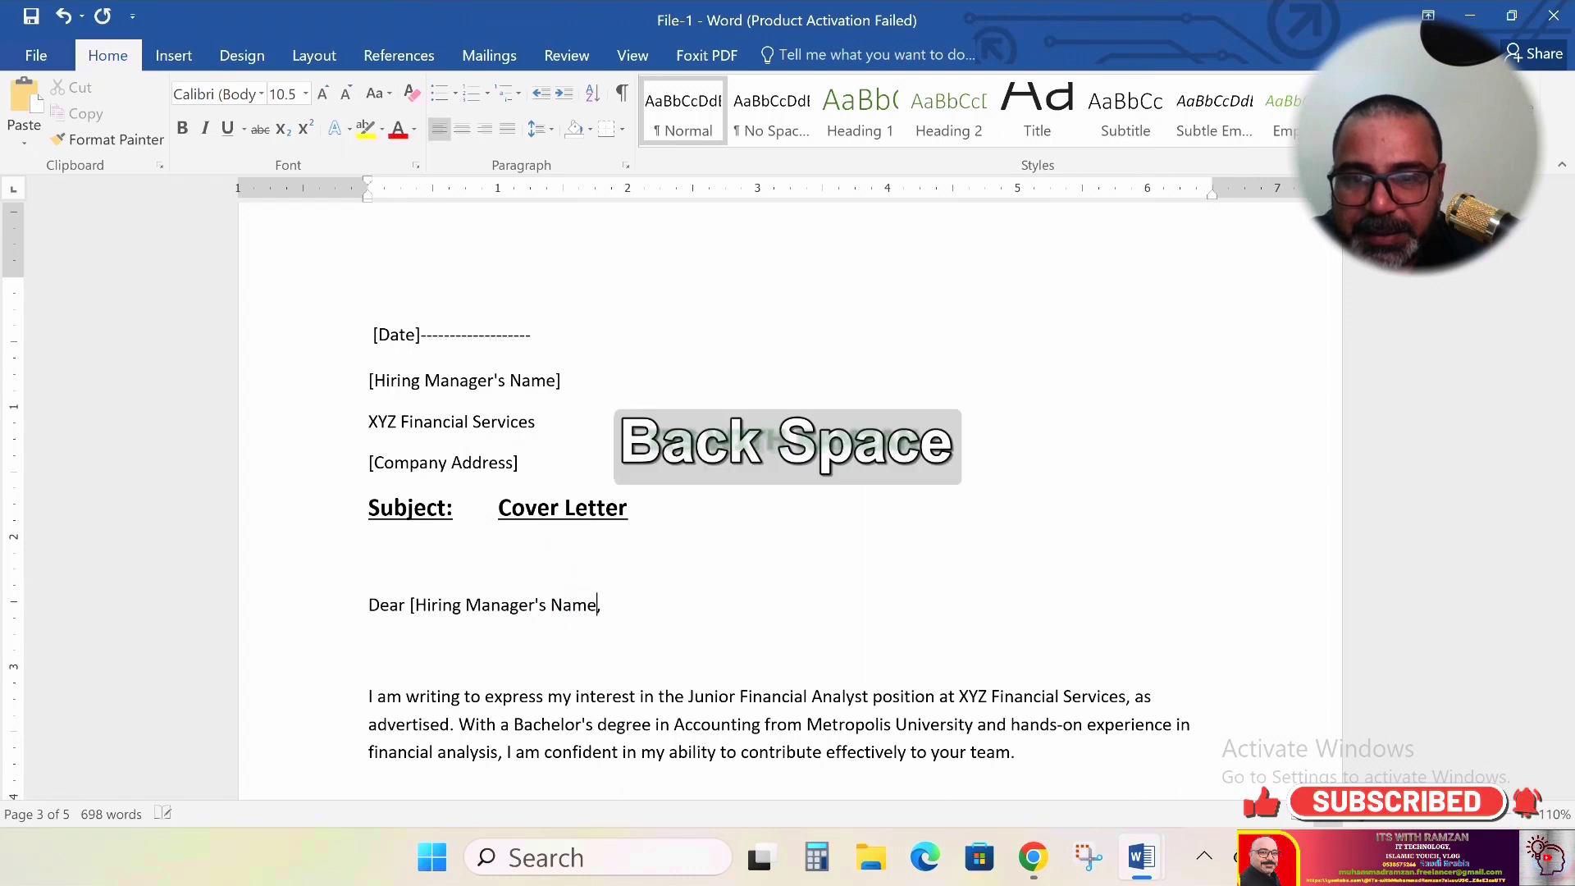
pyautogui.press('BackSpace')
pyautogui.press('BackSpace')
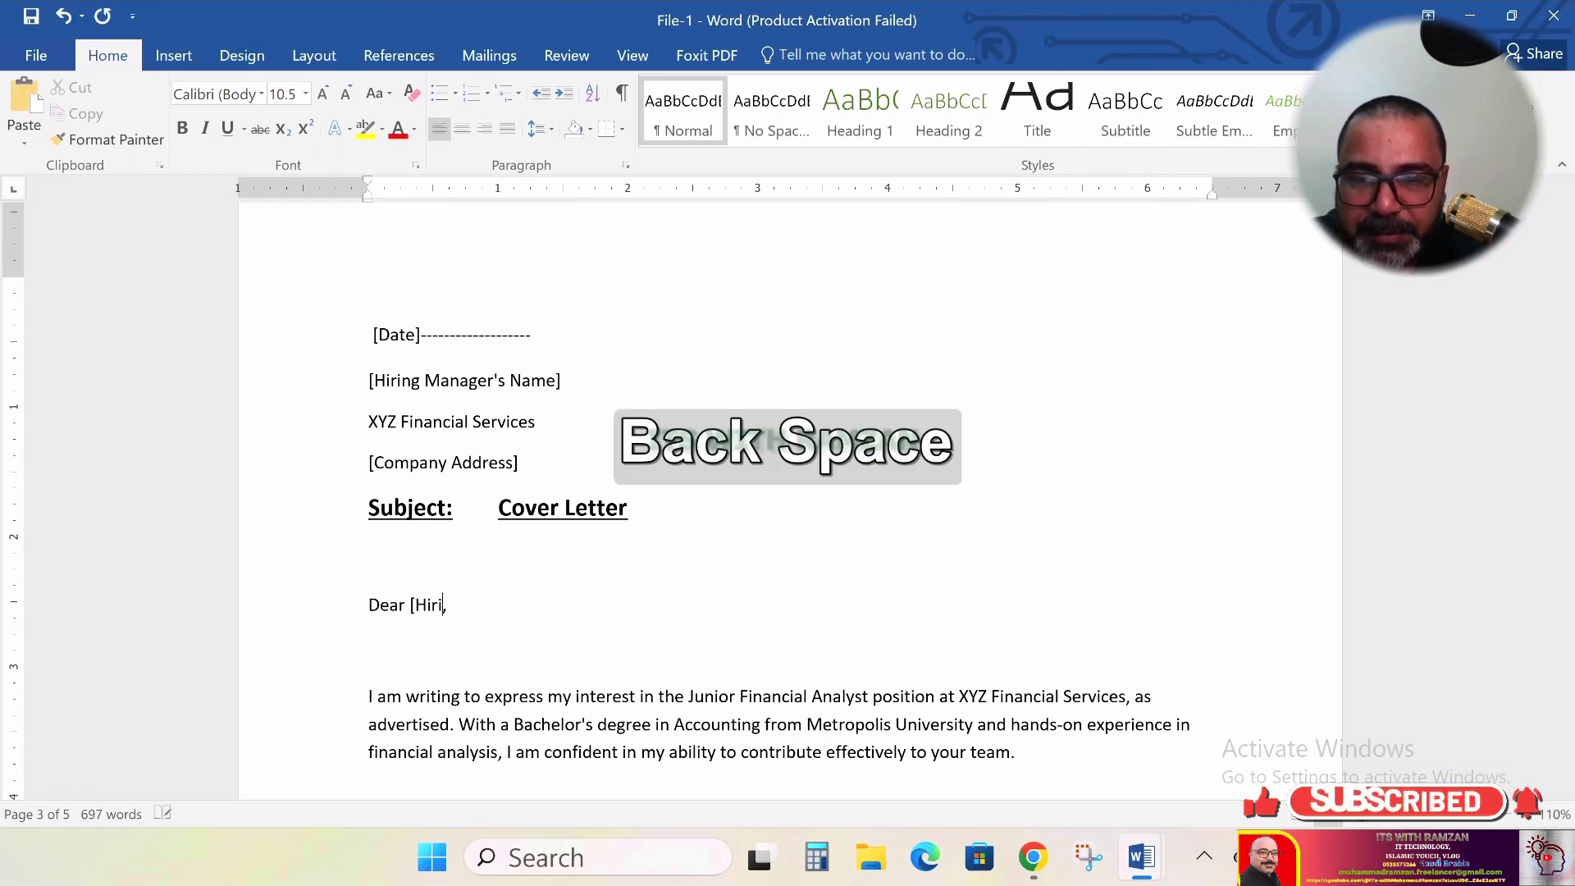
pyautogui.write('NR')
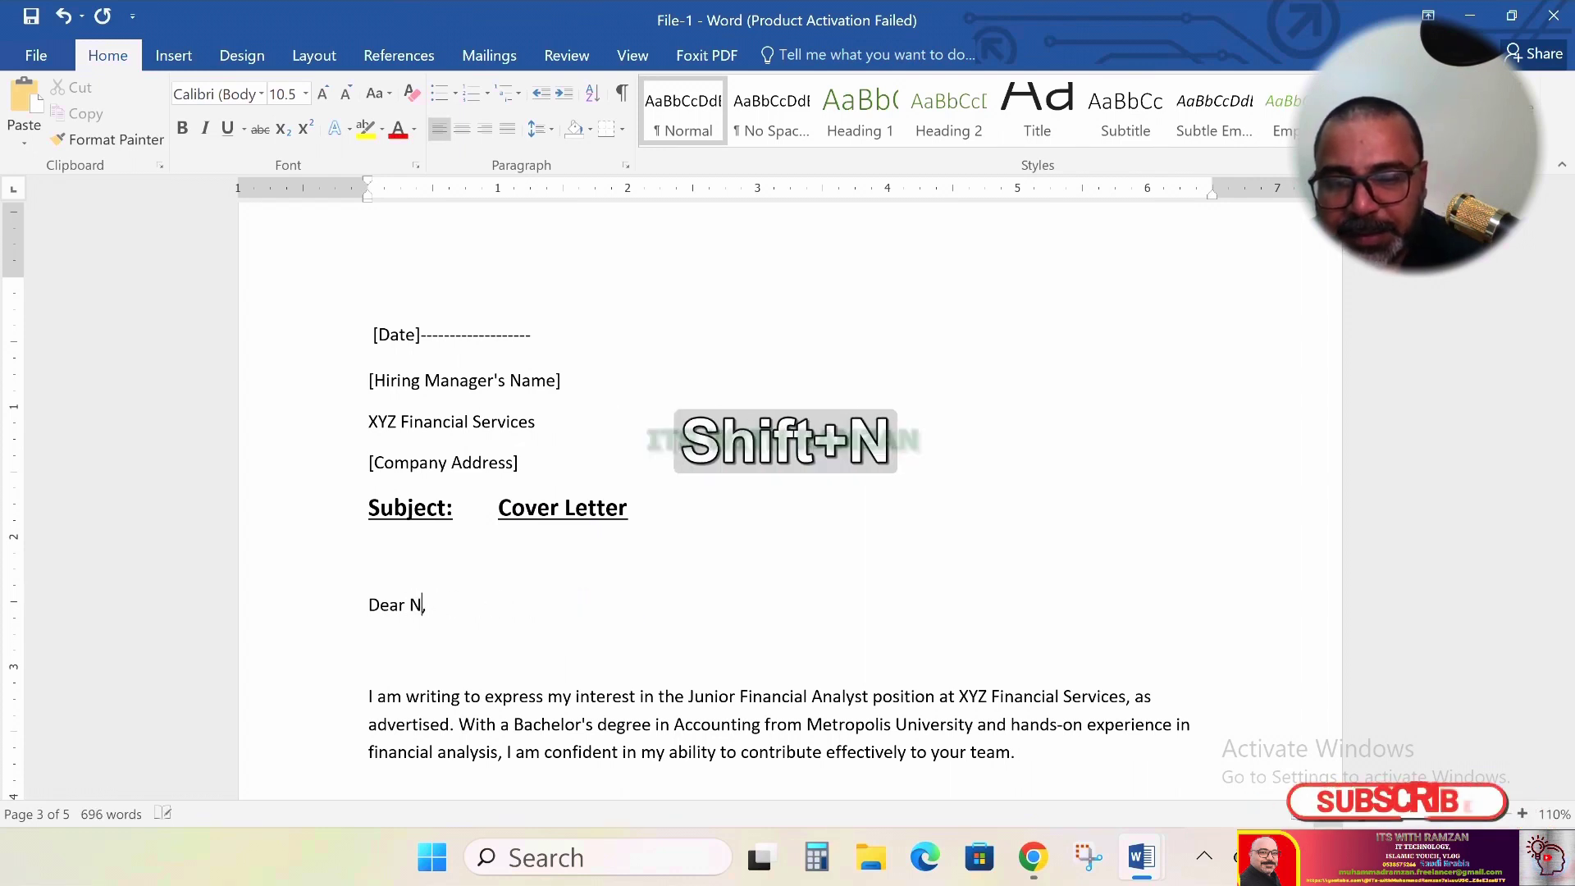
pyautogui.press('BackSpace')
pyautogui.press('BackSpace')
pyautogui.press('BackSpace')
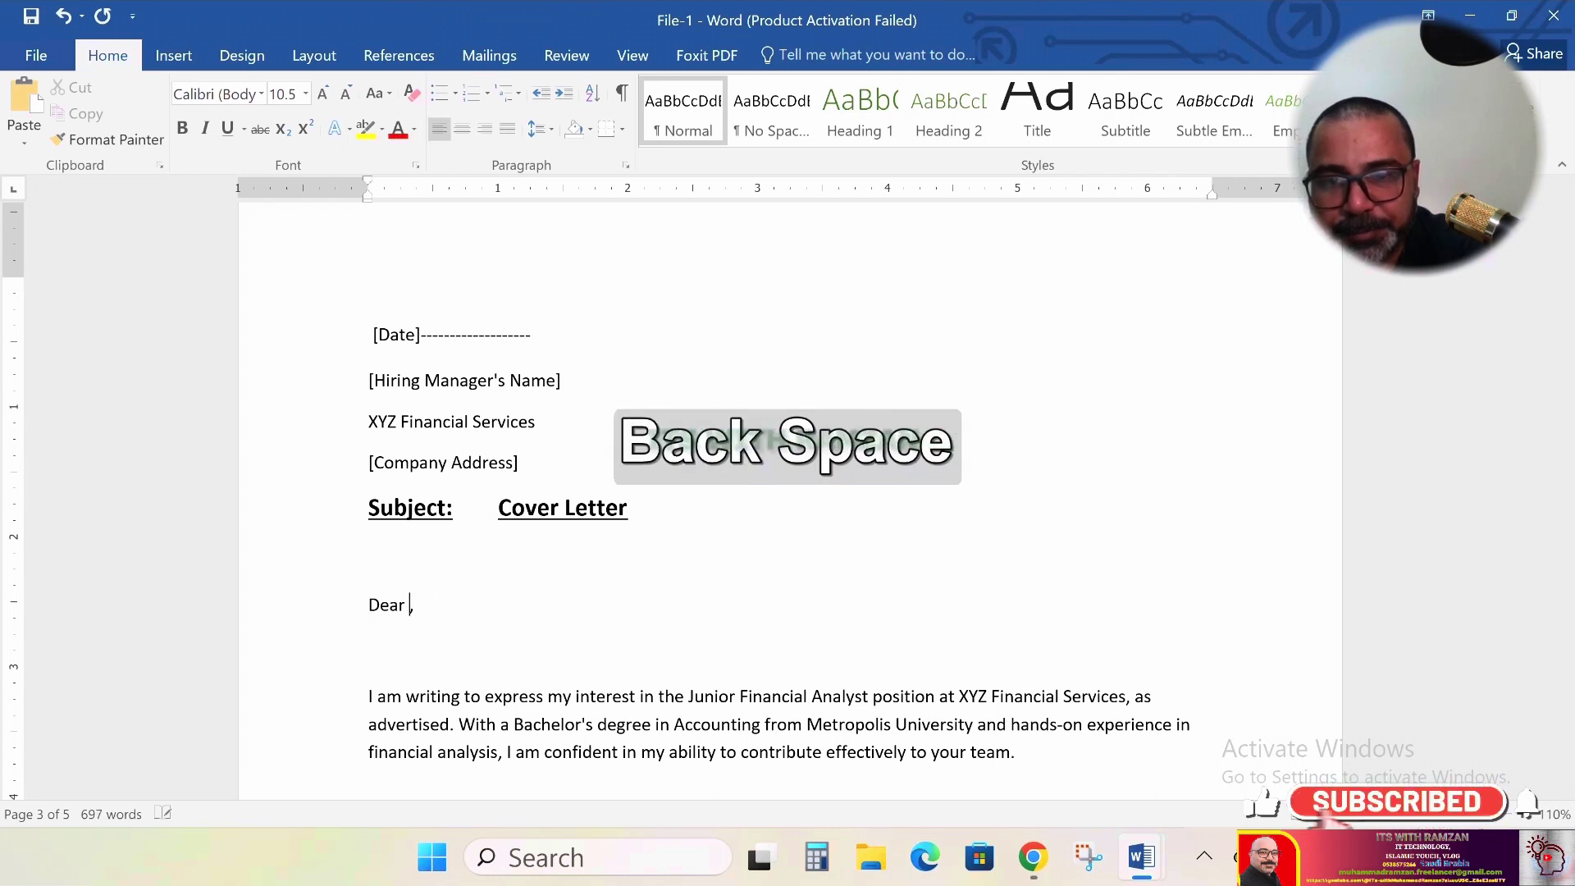
pyautogui.write('HR ma')
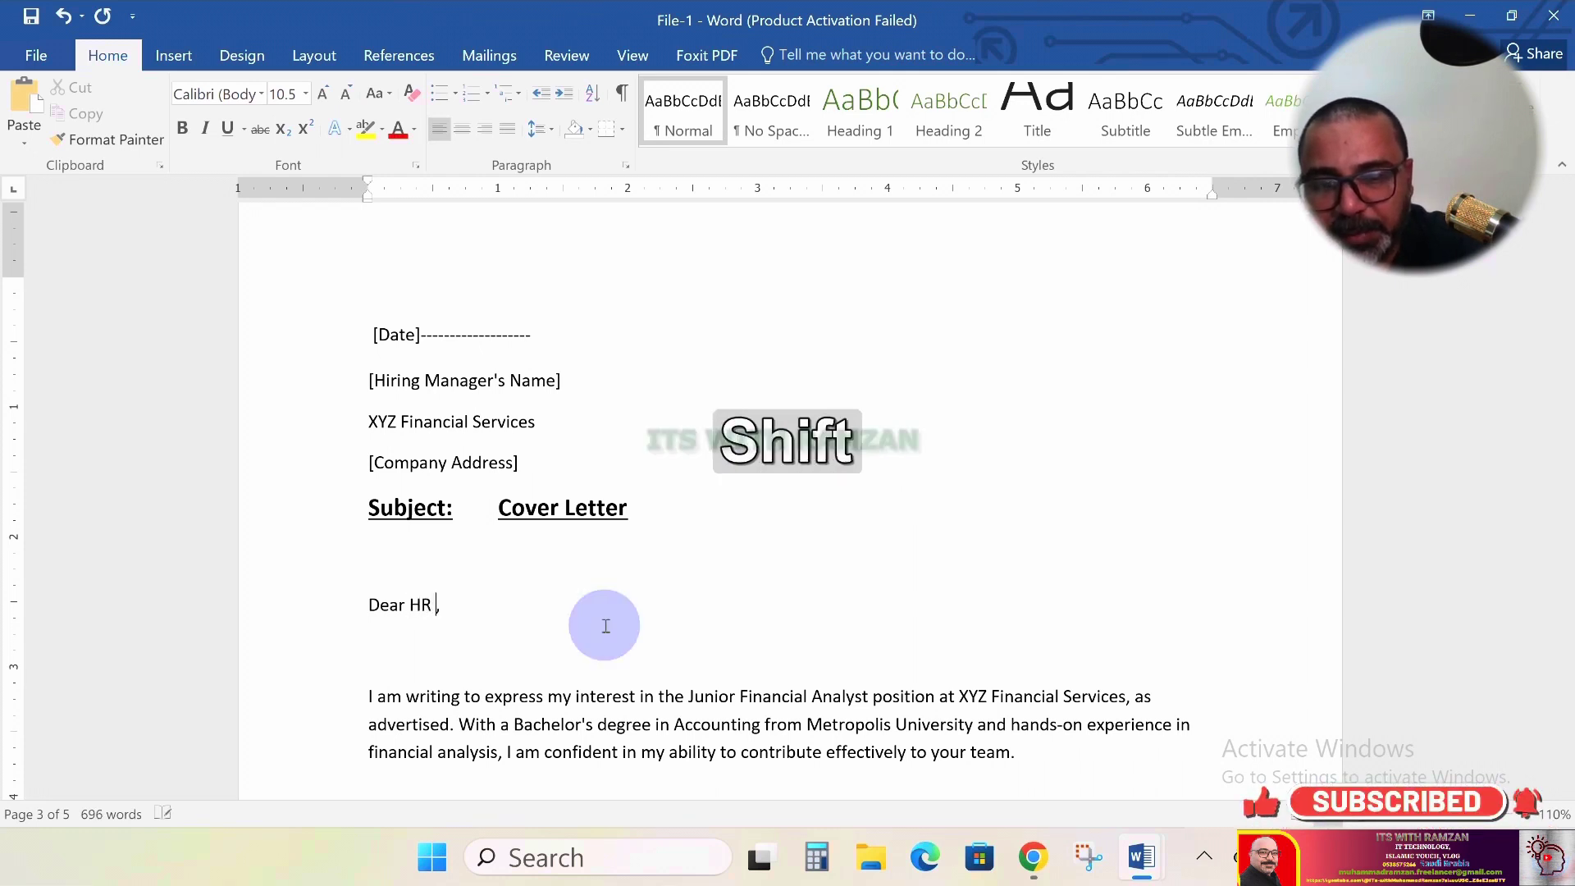
pyautogui.write('na')
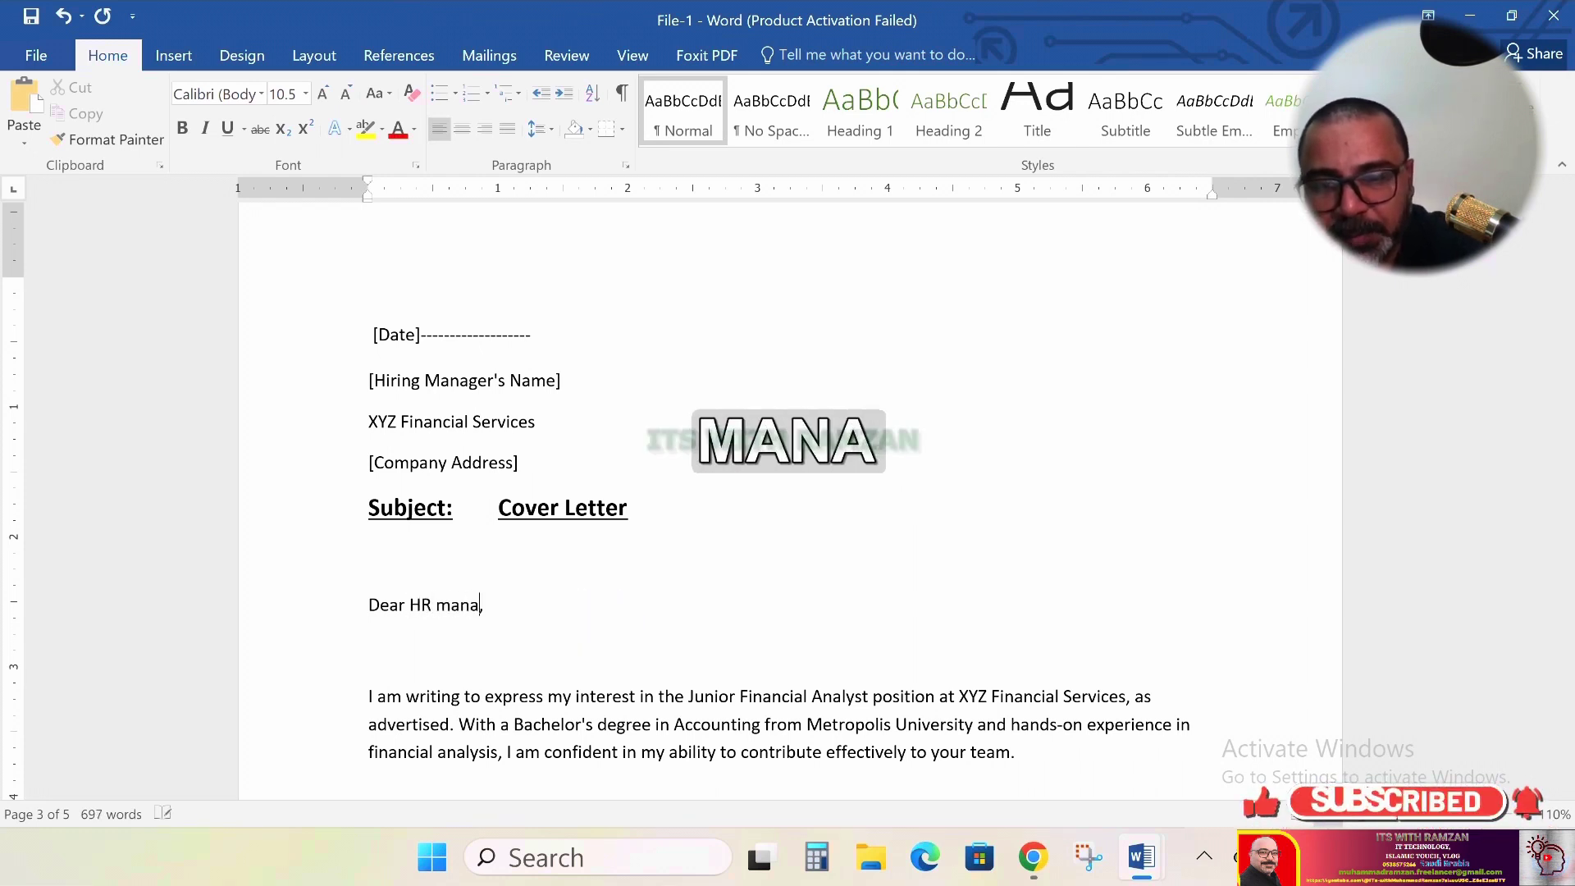
pyautogui.write('ger')
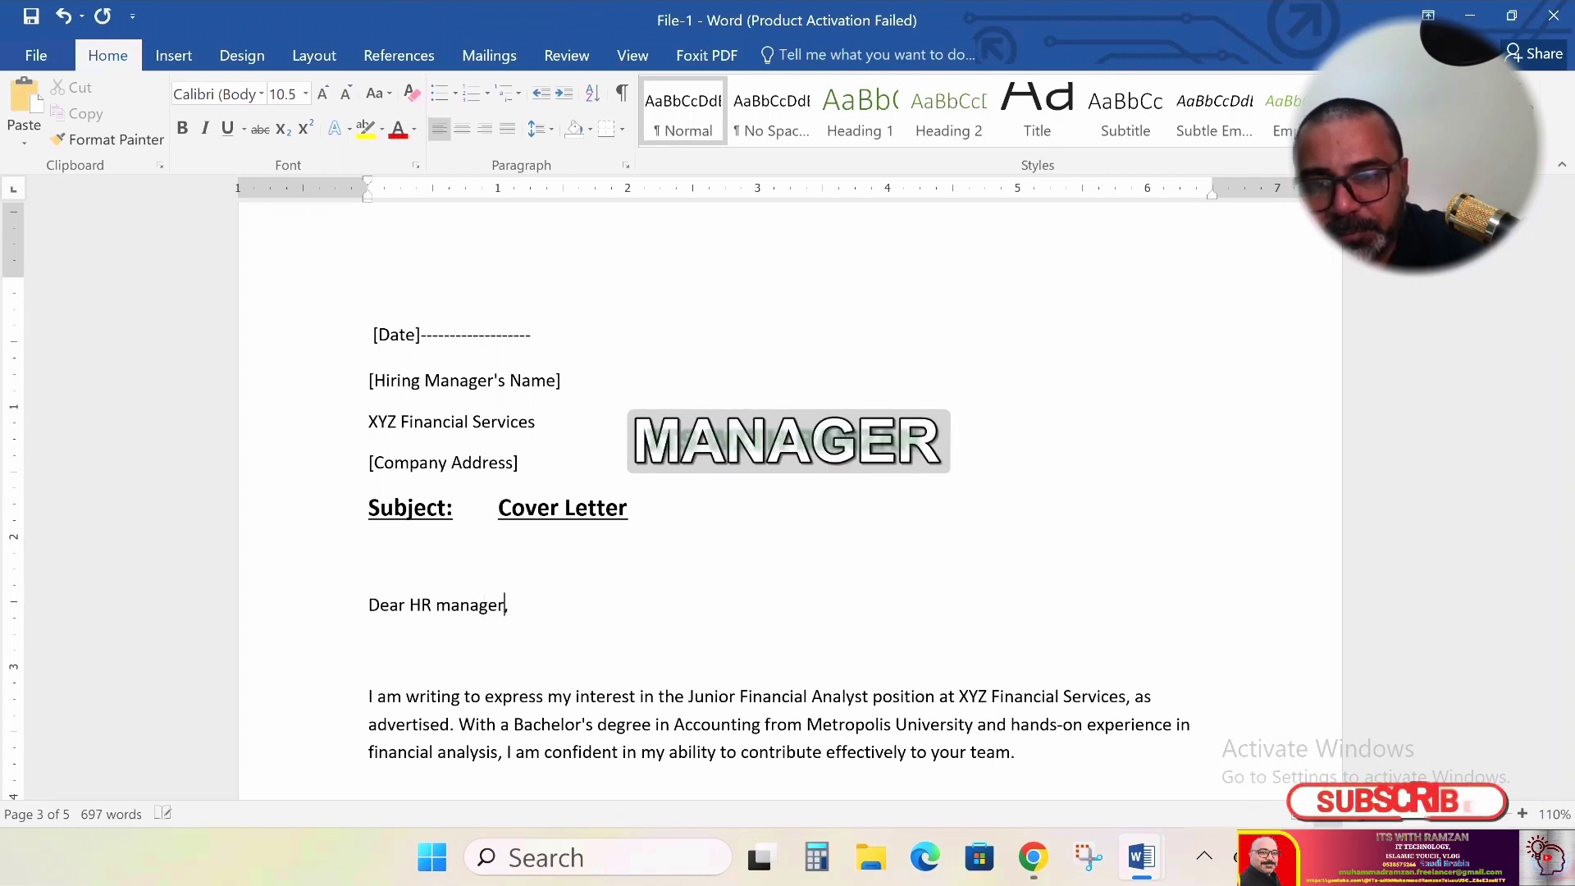
pyautogui.click(652, 725)
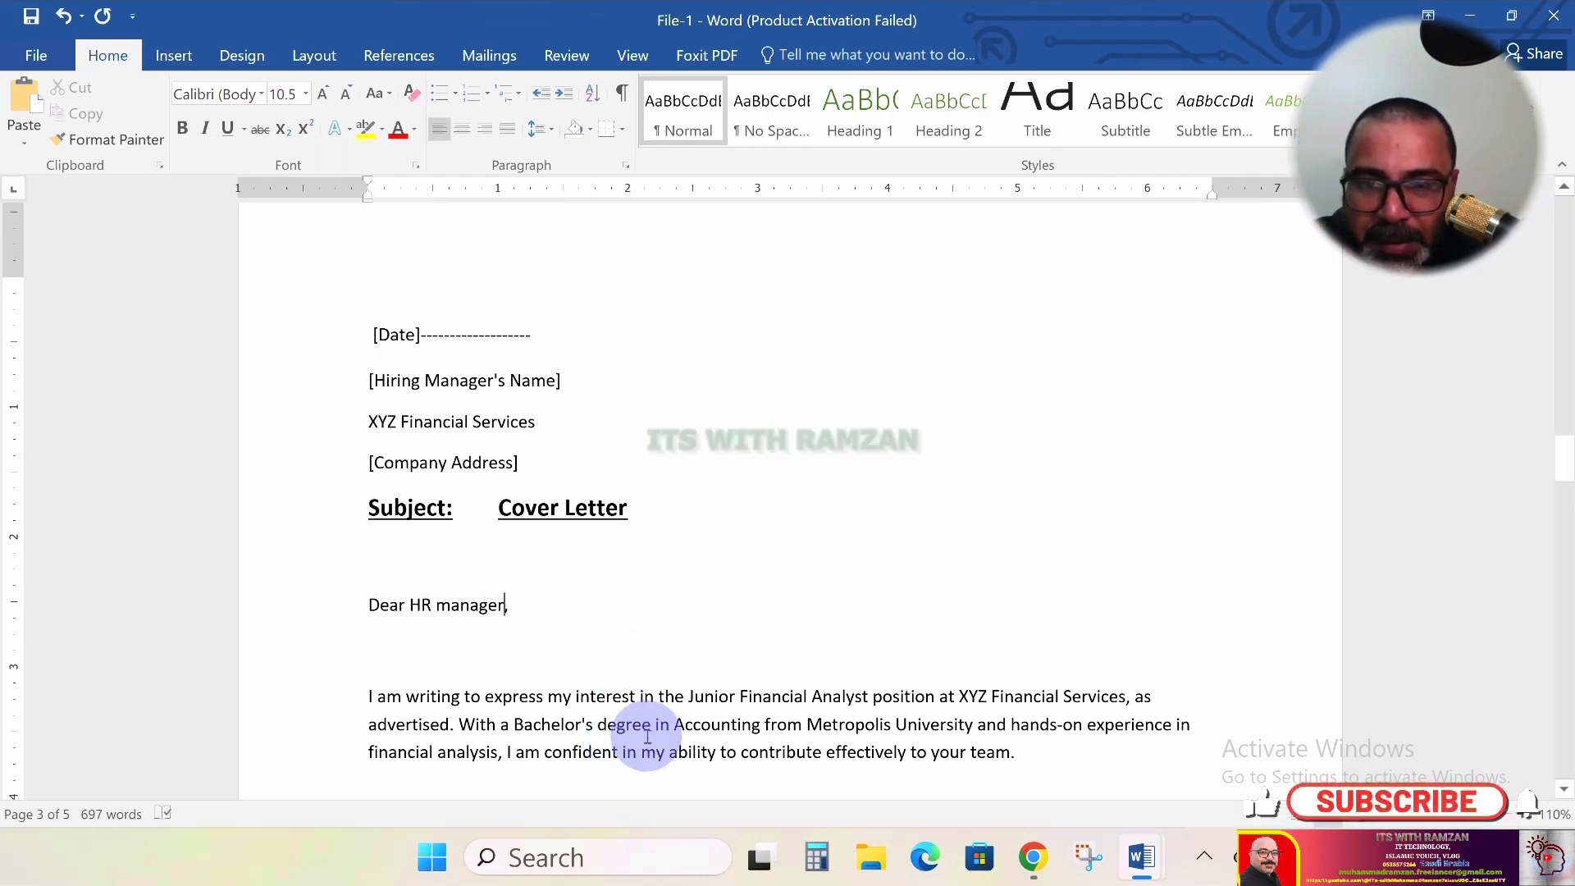
# Change the case of the greeting "Dear HR manager" so that each word is capitalized, leaving out its comma
pyautogui.click(502, 607)
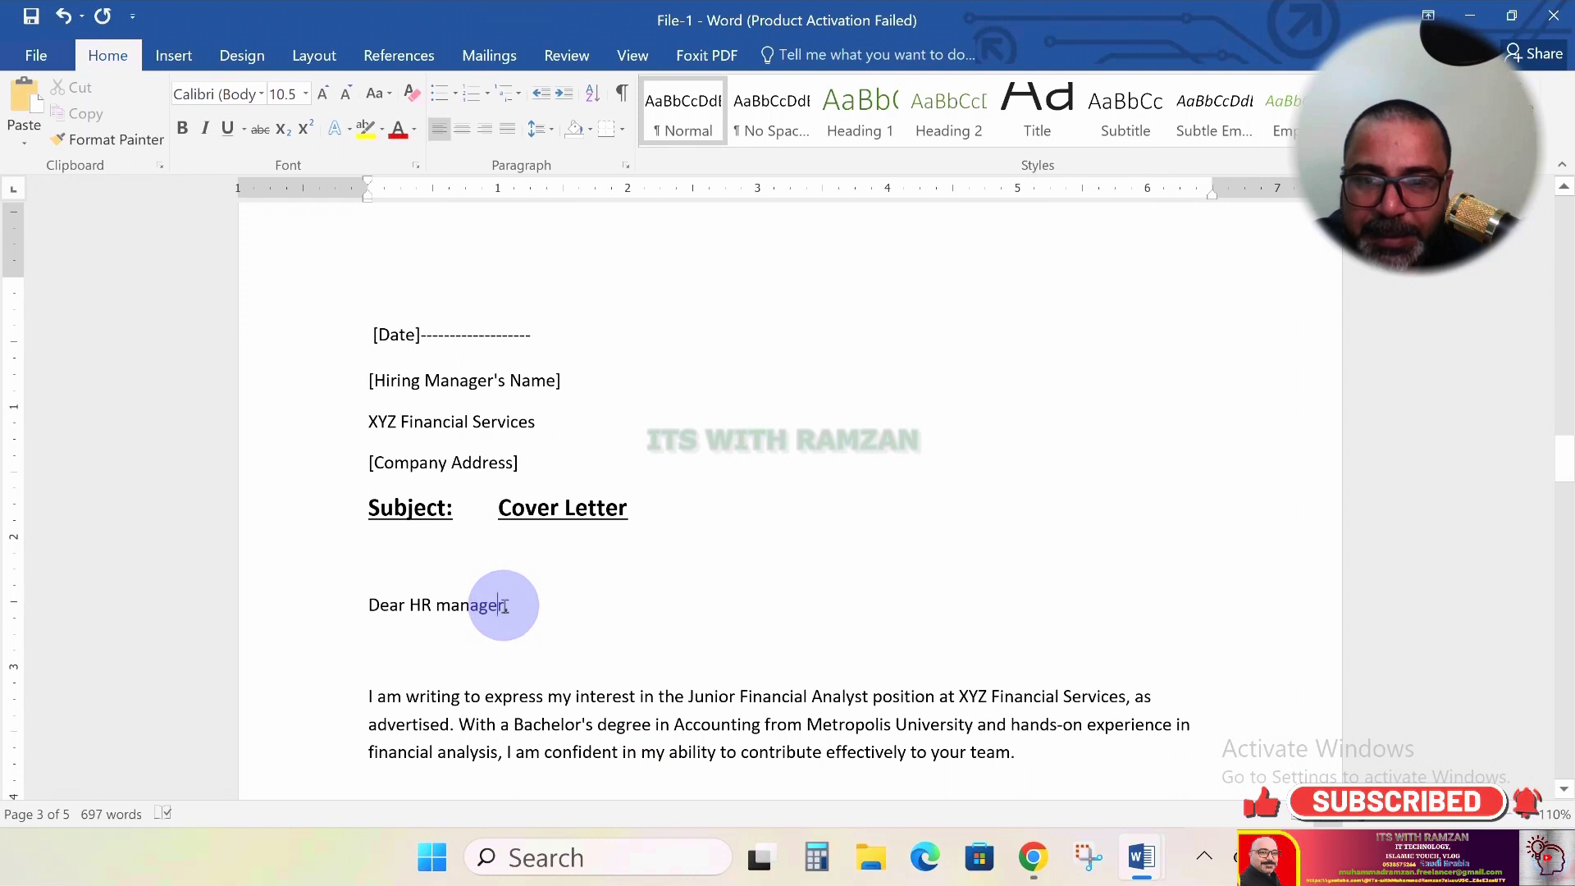
pyautogui.hotkey('shift', 'Left')
pyautogui.hotkey('shift', 'Left')
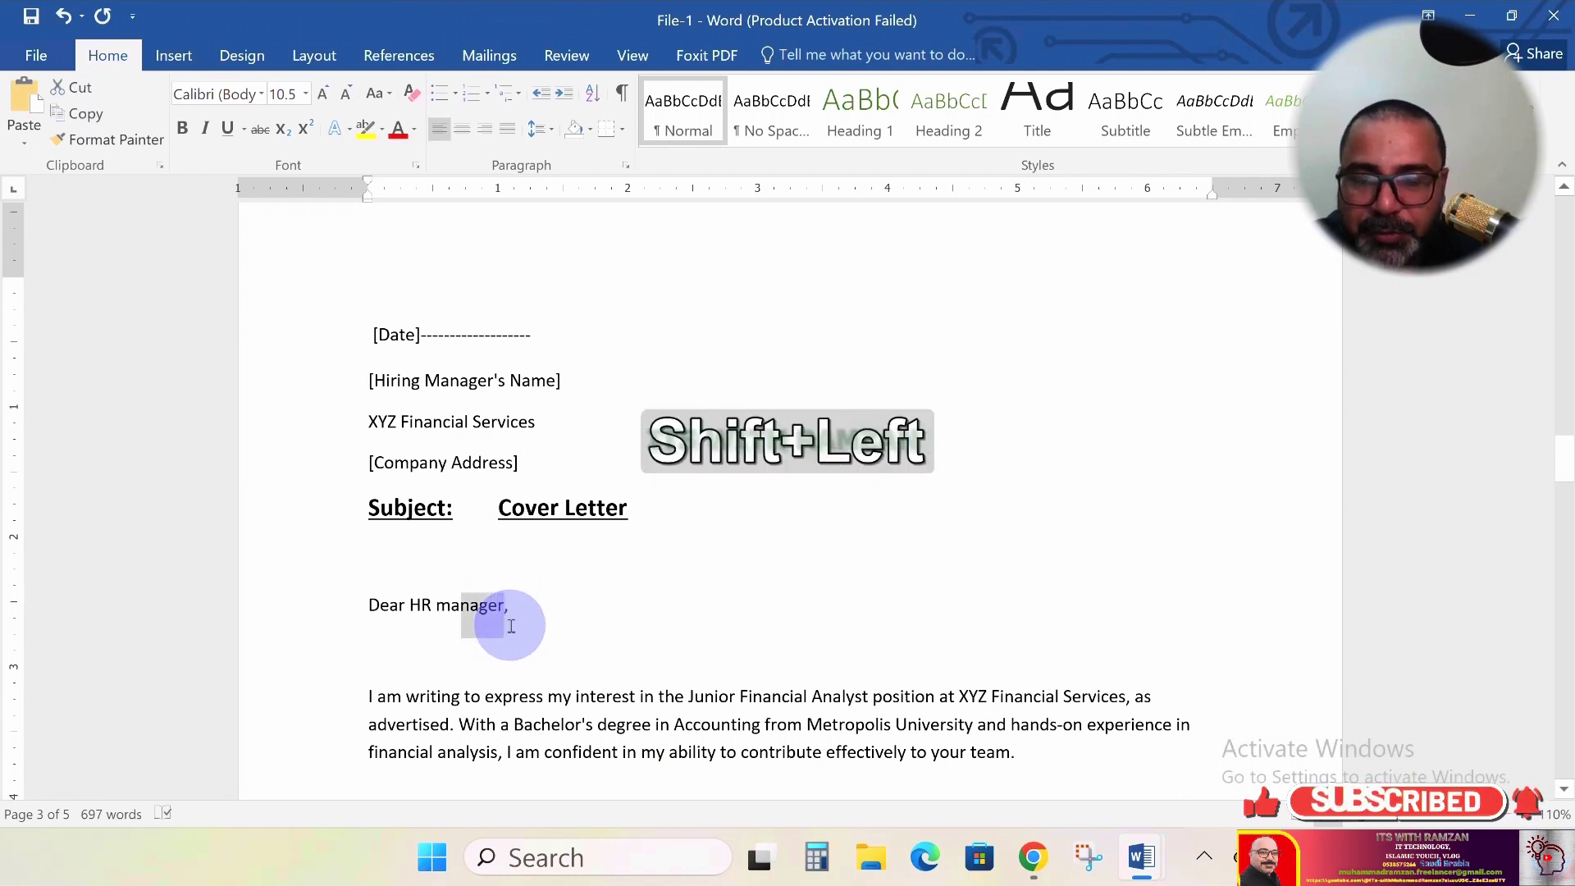
pyautogui.hotkey('shift', 'Left')
pyautogui.hotkey('shift', 'Left')
pyautogui.hotkey('shift', 'Left')
pyautogui.hotkey('shift', 'Left')
pyautogui.hotkey('shift', 'Left')
pyautogui.hotkey('shift', 'Left')
pyautogui.hotkey('shift', 'Left')
pyautogui.hotkey('shift', 'Left')
pyautogui.hotkey('shift', 'Left')
pyautogui.hotkey('shift', 'Left')
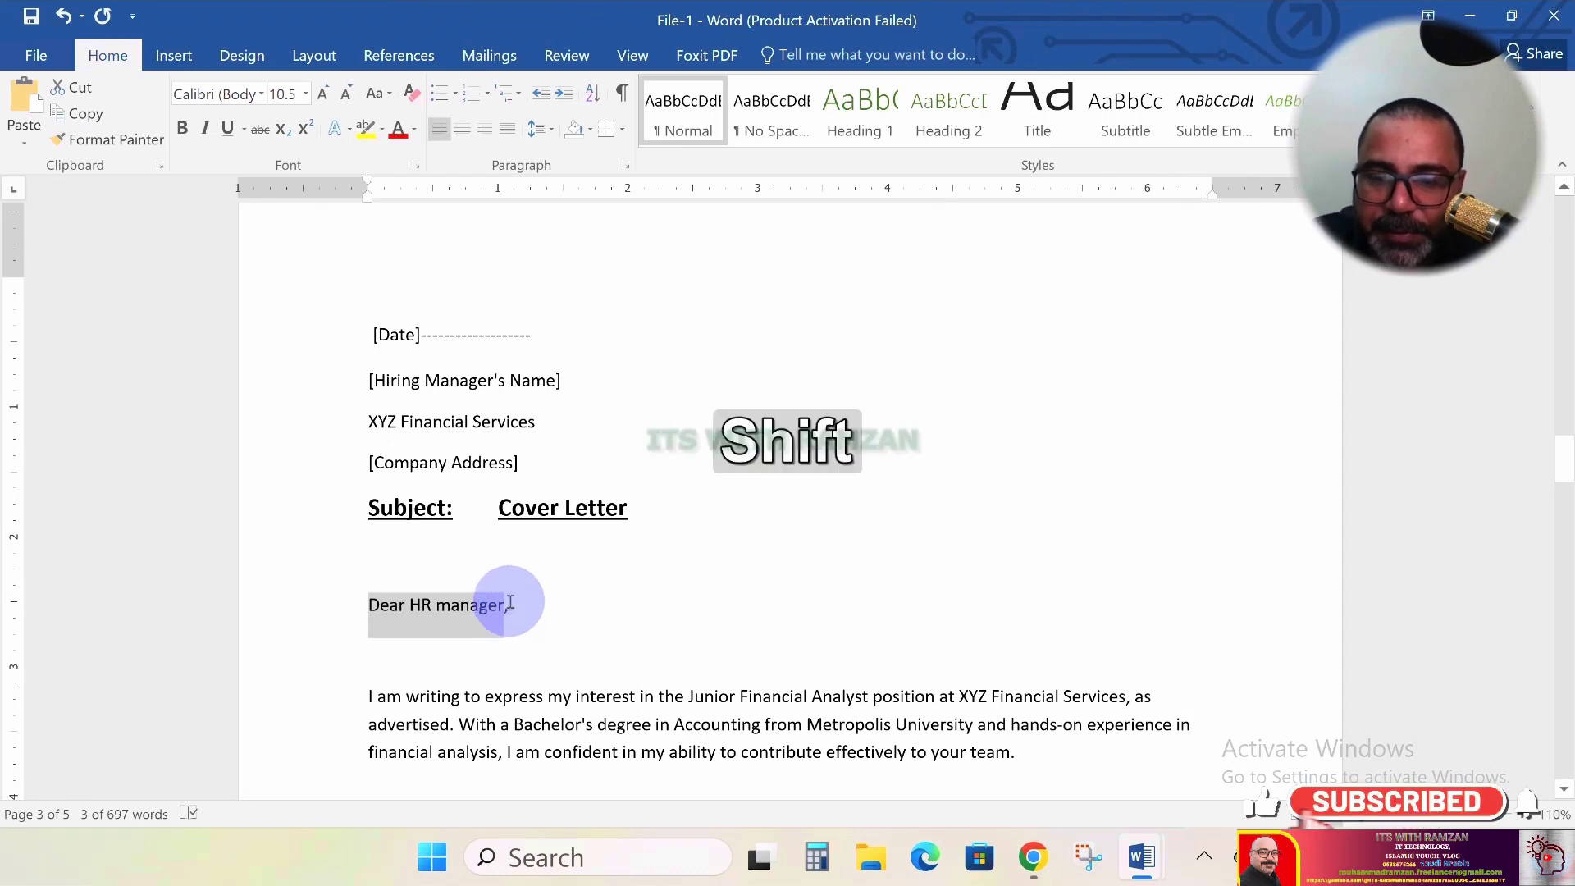
pyautogui.hotkey('shift', 'F3')
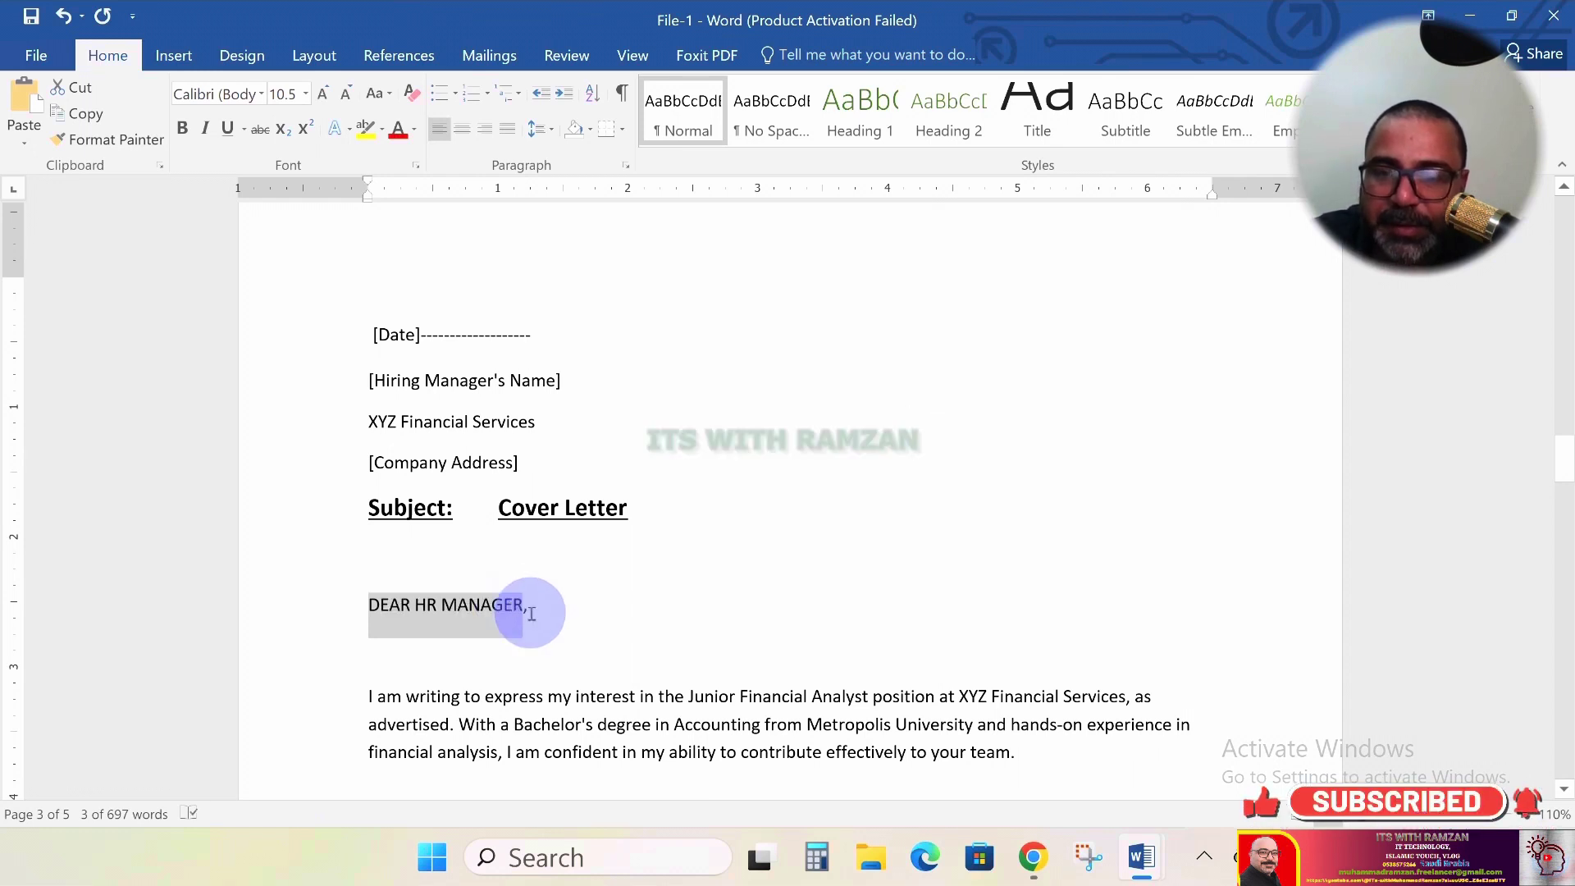
pyautogui.hotkey('shift', 'F3')
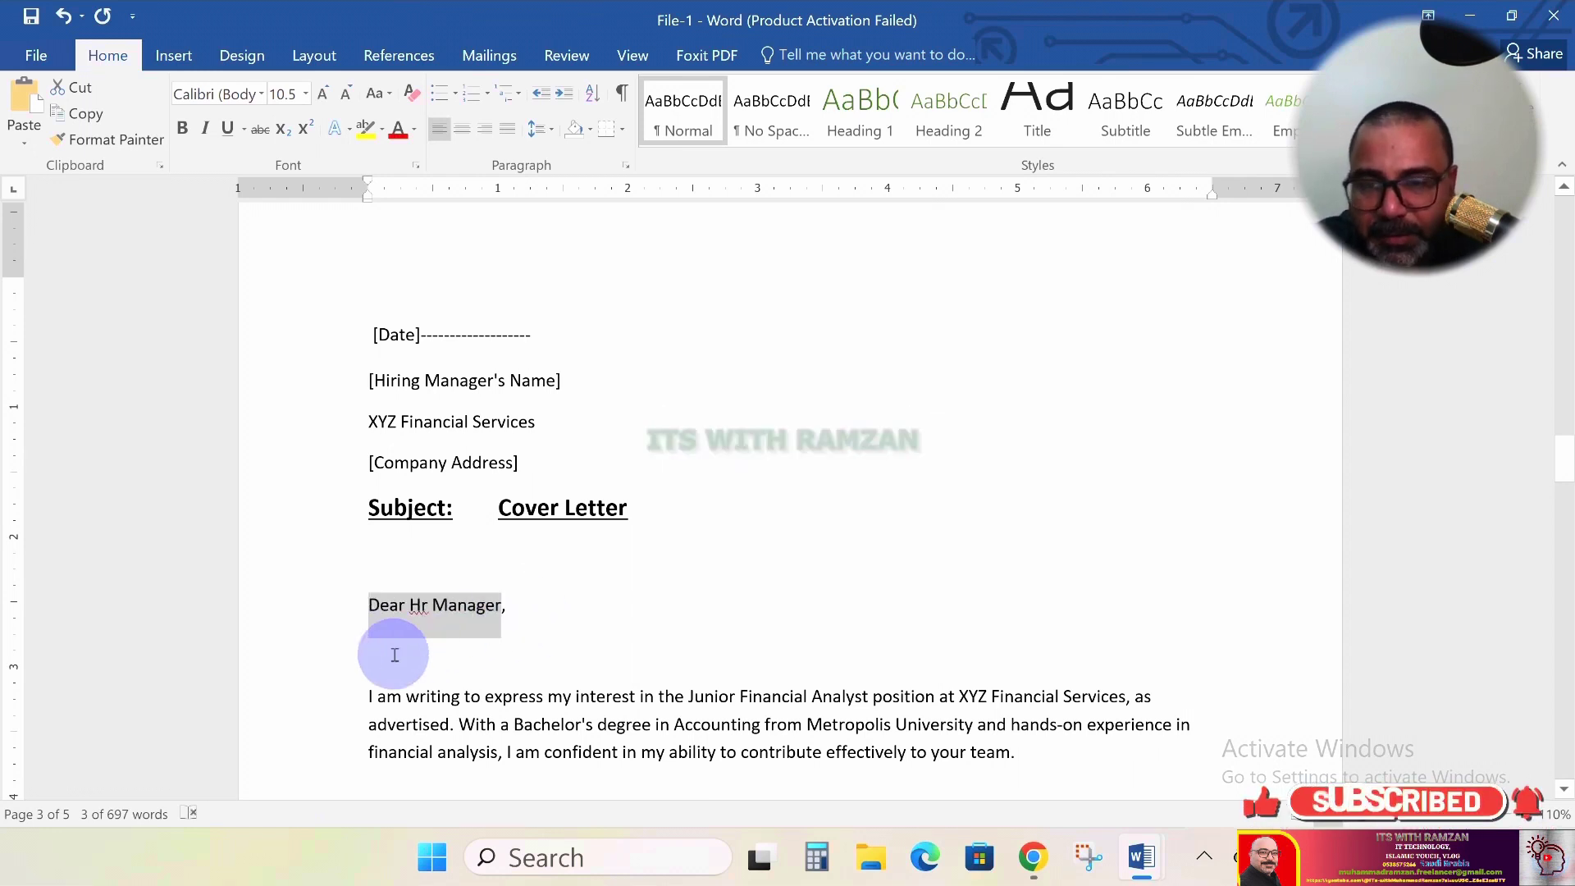
pyautogui.click(427, 608)
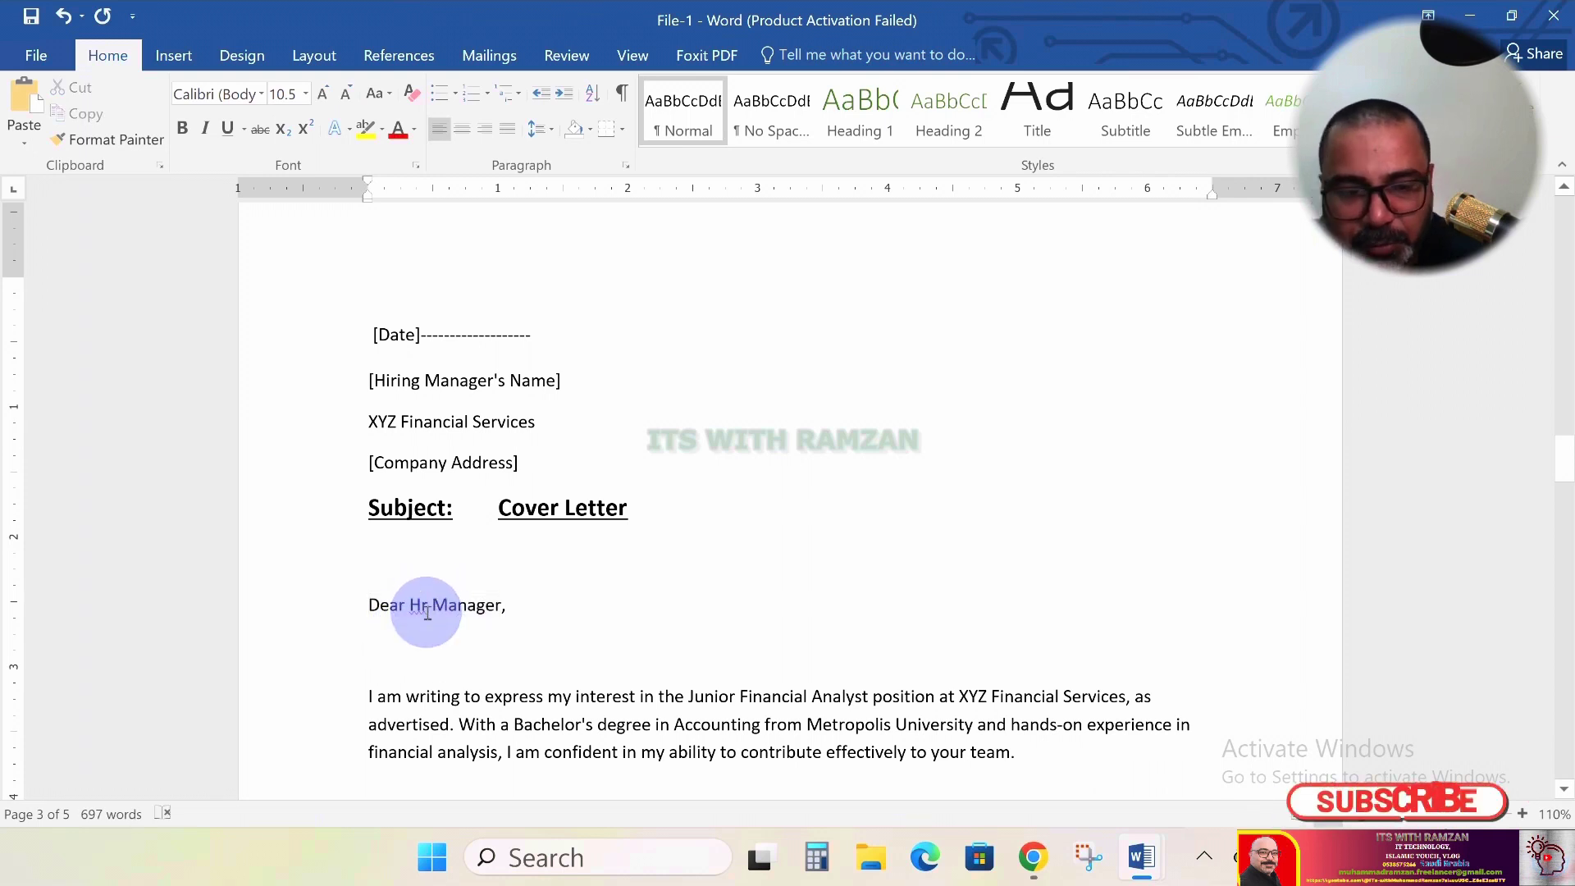
# Correct the cover letter's salutation to "Dear HR Manager," and remove the blank line beneath it
pyautogui.press('BackSpace')
pyautogui.write('R')
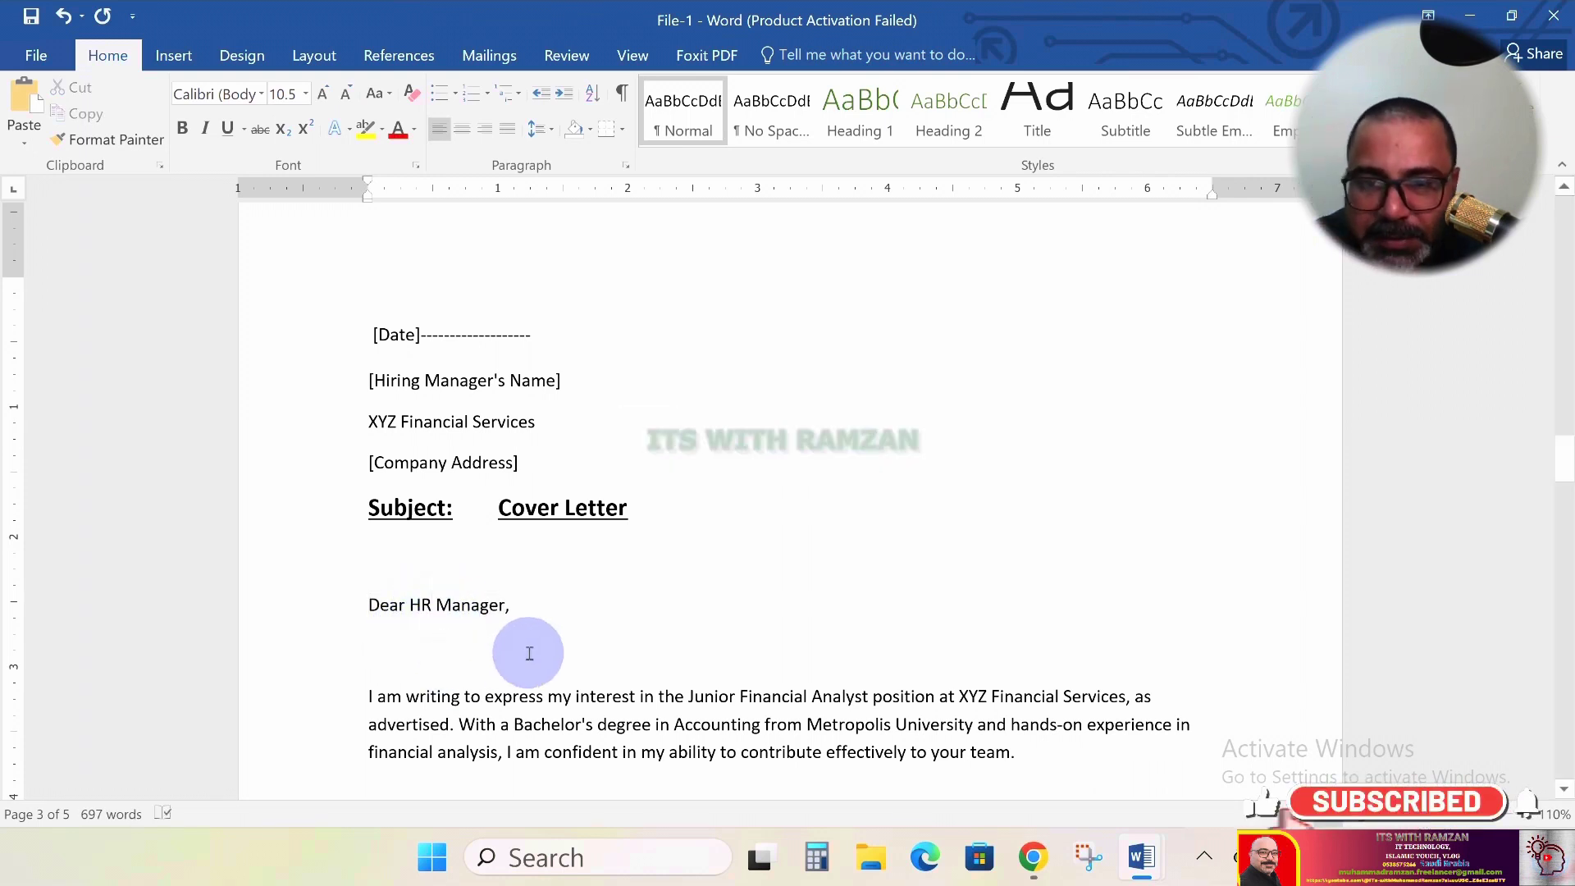
pyautogui.scroll(-3, 492, 590)
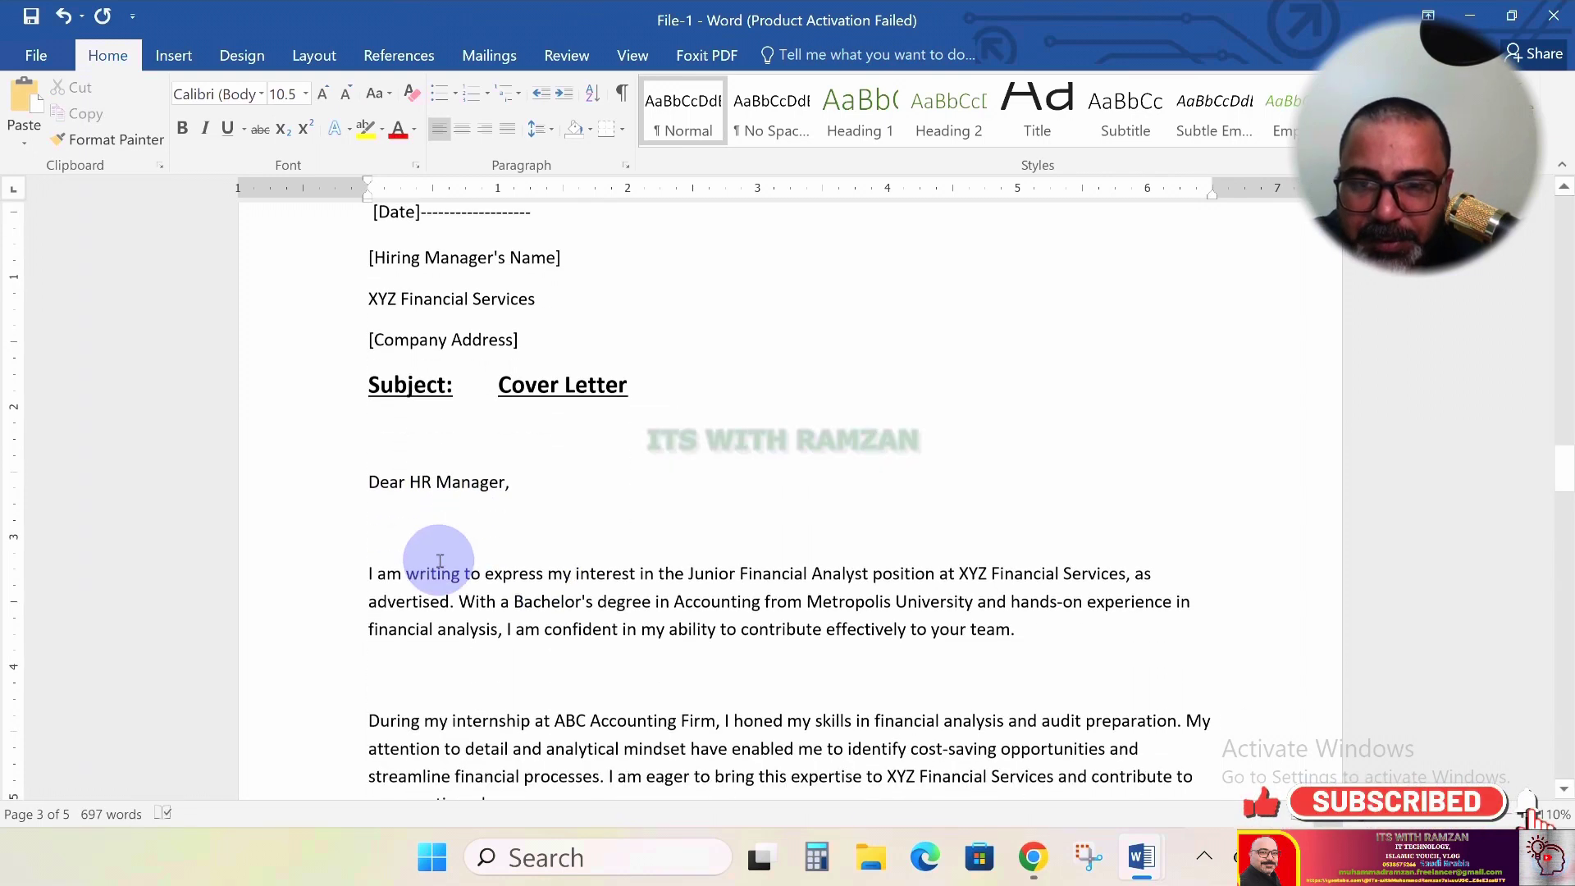
pyautogui.click(391, 530)
pyautogui.press('Delete')
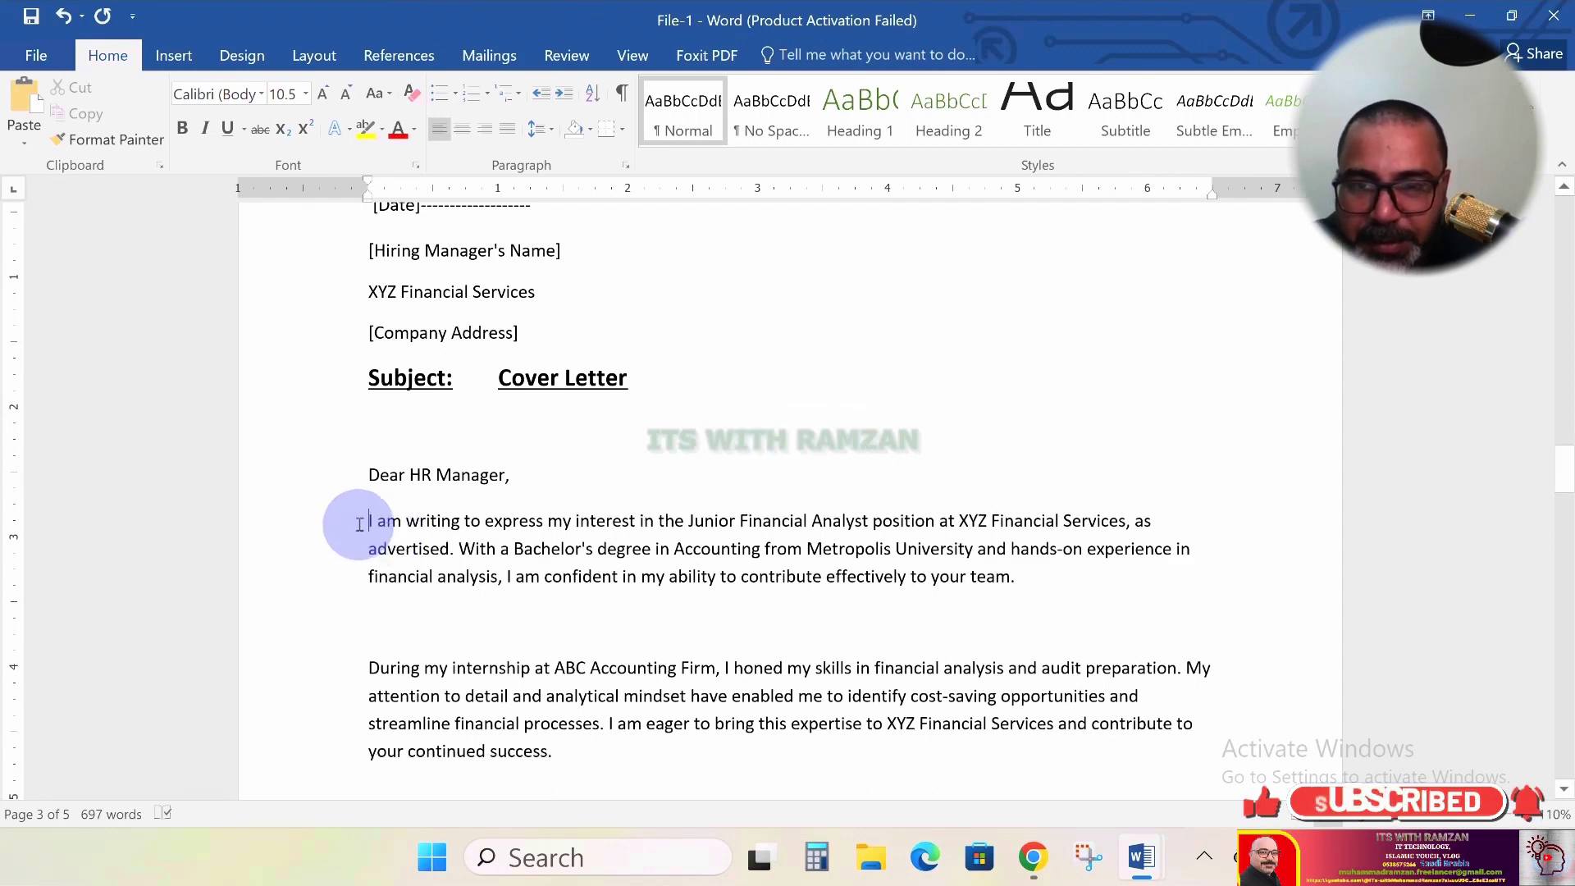
pyautogui.hotkey('shift', 'Down')
pyautogui.hotkey('shift', 'Down')
pyautogui.hotkey('shift', 'Down')
pyautogui.hotkey('shift', 'Down')
pyautogui.hotkey('shift', 'Down')
pyautogui.hotkey('shift', 'Down')
pyautogui.hotkey('shift', 'Down')
pyautogui.hotkey('shift', 'Down')
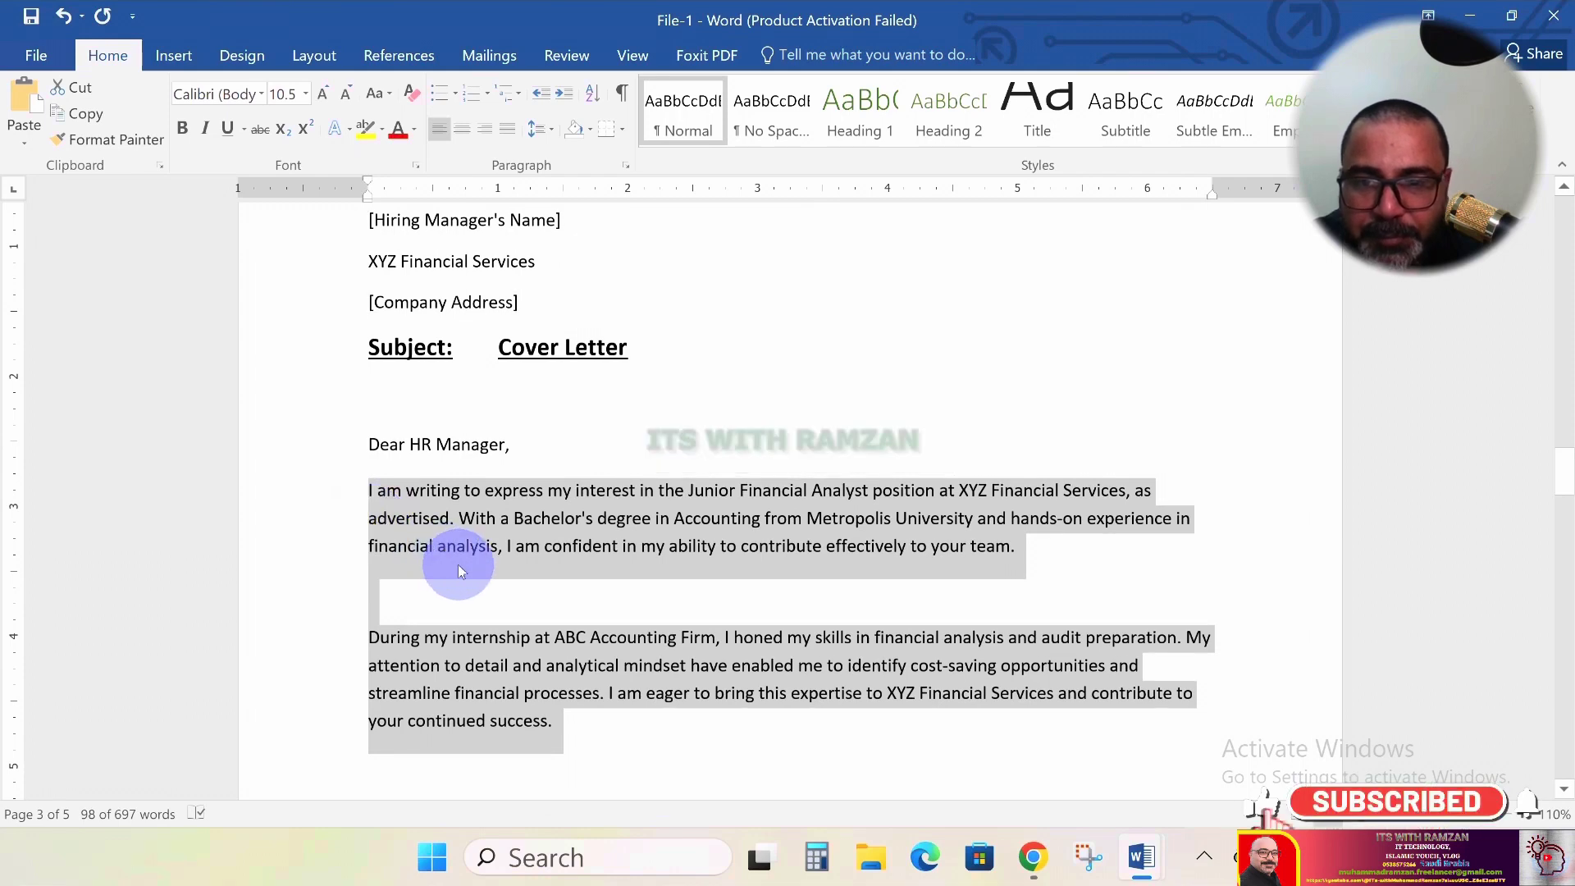
pyautogui.scroll(-3, 458, 564)
pyautogui.scroll(1, 384, 365)
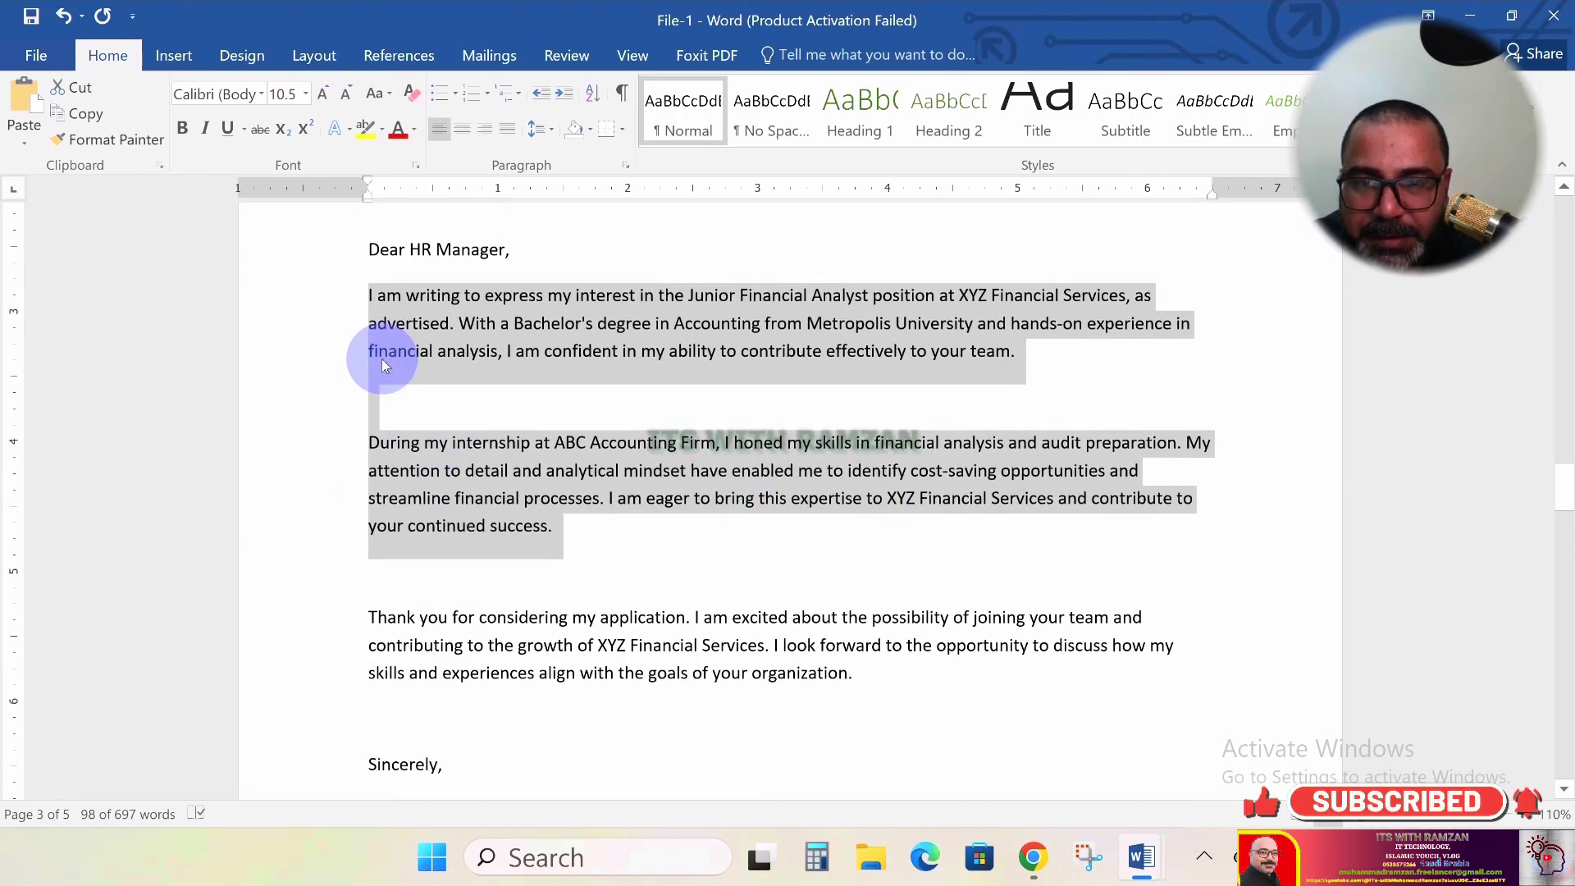
# Justify the three body paragraphs of the cover letter, from "I am writing" to "goals of your organization."
pyautogui.click(367, 303)
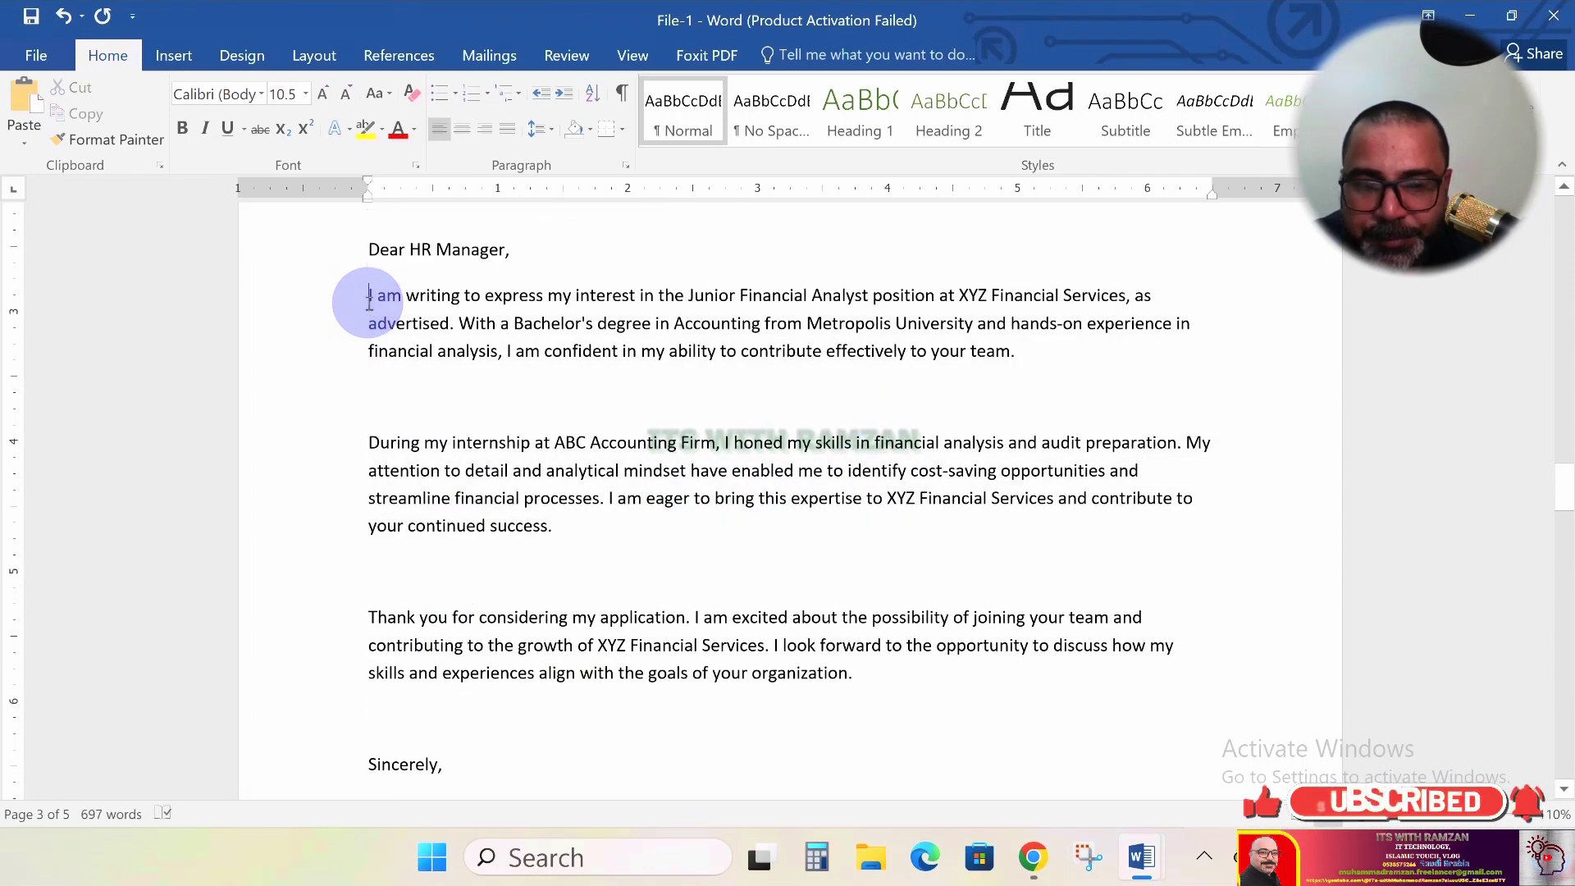
pyautogui.hotkey('shift', 'Down')
pyautogui.hotkey('shift', 'Down')
pyautogui.hotkey('shift', 'Down')
pyautogui.hotkey('shift', 'Down')
pyautogui.hotkey('shift', 'Down')
pyautogui.hotkey('shift', 'Down')
pyautogui.hotkey('shift', 'Down')
pyautogui.hotkey('shift', 'Down')
pyautogui.hotkey('shift', 'Down')
pyautogui.hotkey('shift', 'Down')
pyautogui.hotkey('shift', 'Down')
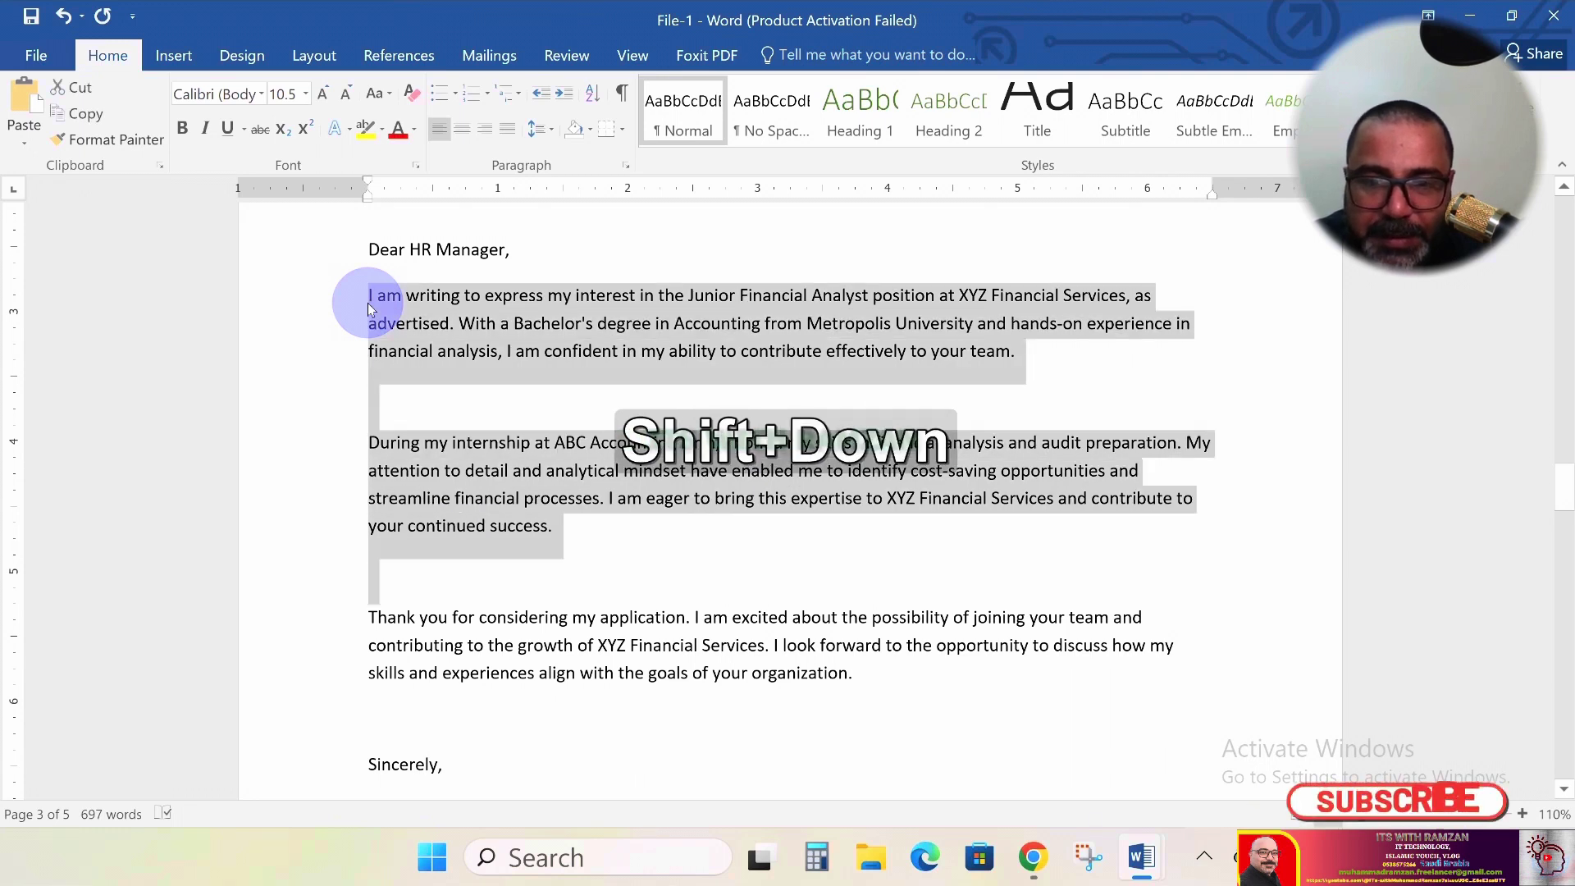
pyautogui.hotkey('shift', 'Down')
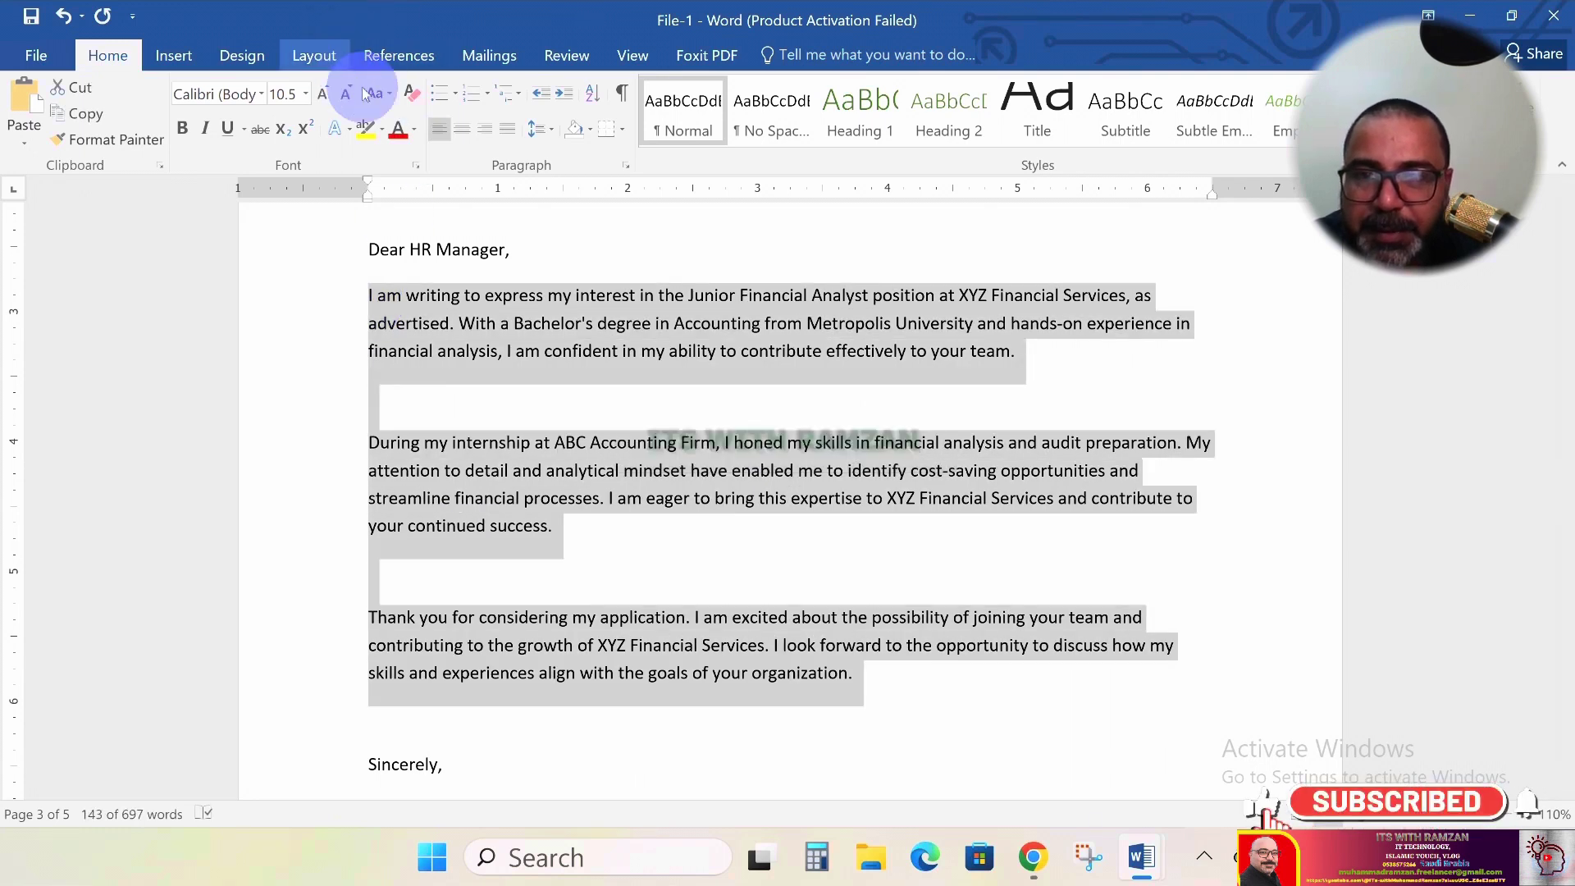
pyautogui.click(507, 131)
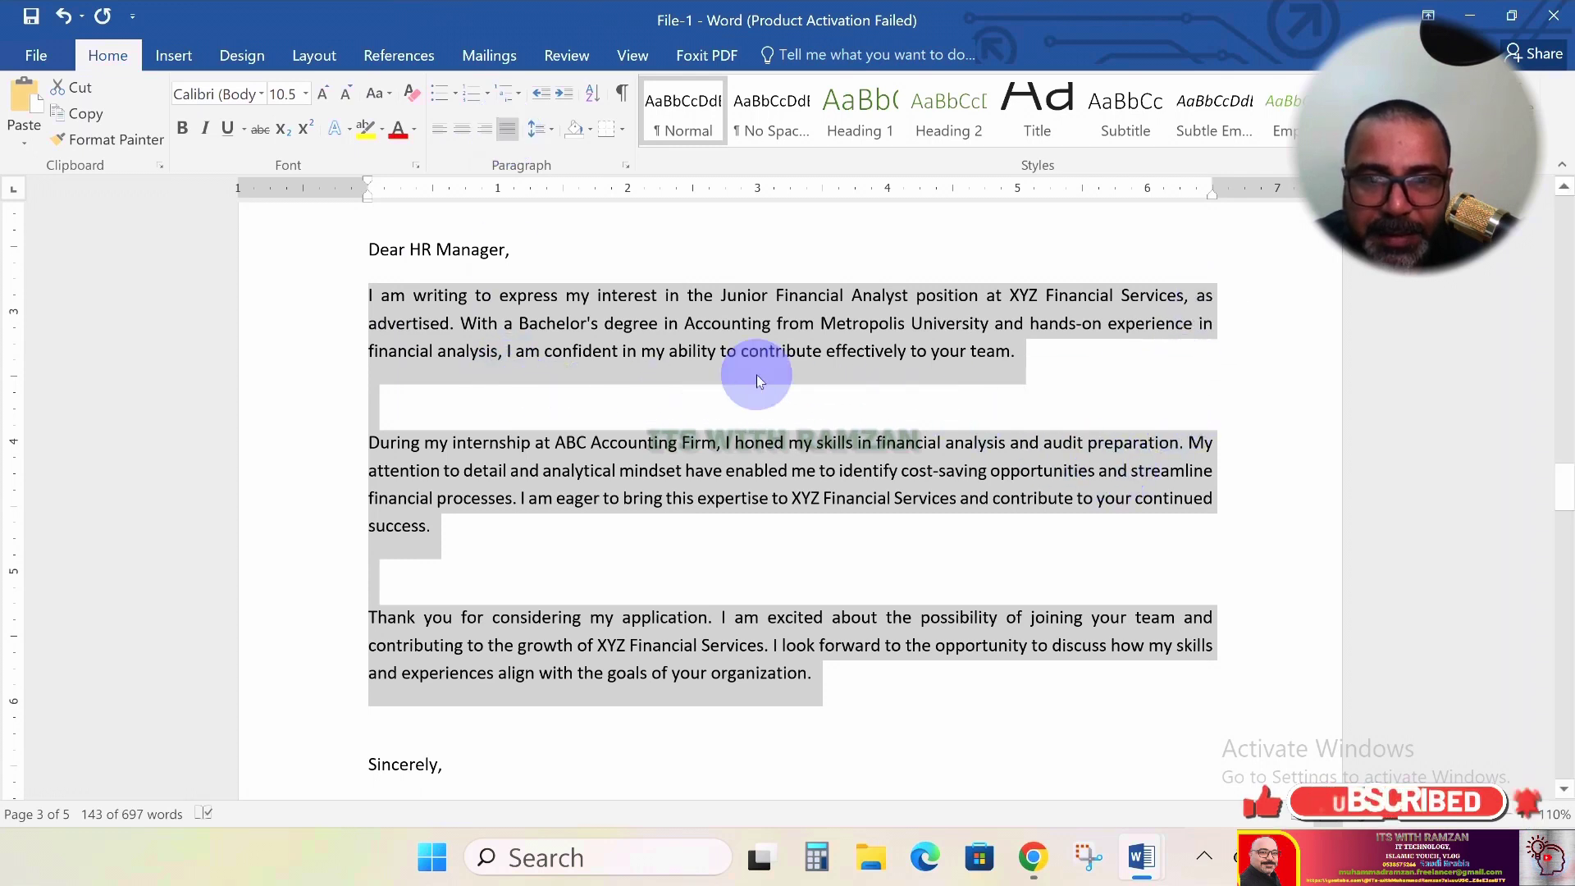
# Set the font size of the selected cover letter paragraphs to 12
pyautogui.click(289, 93)
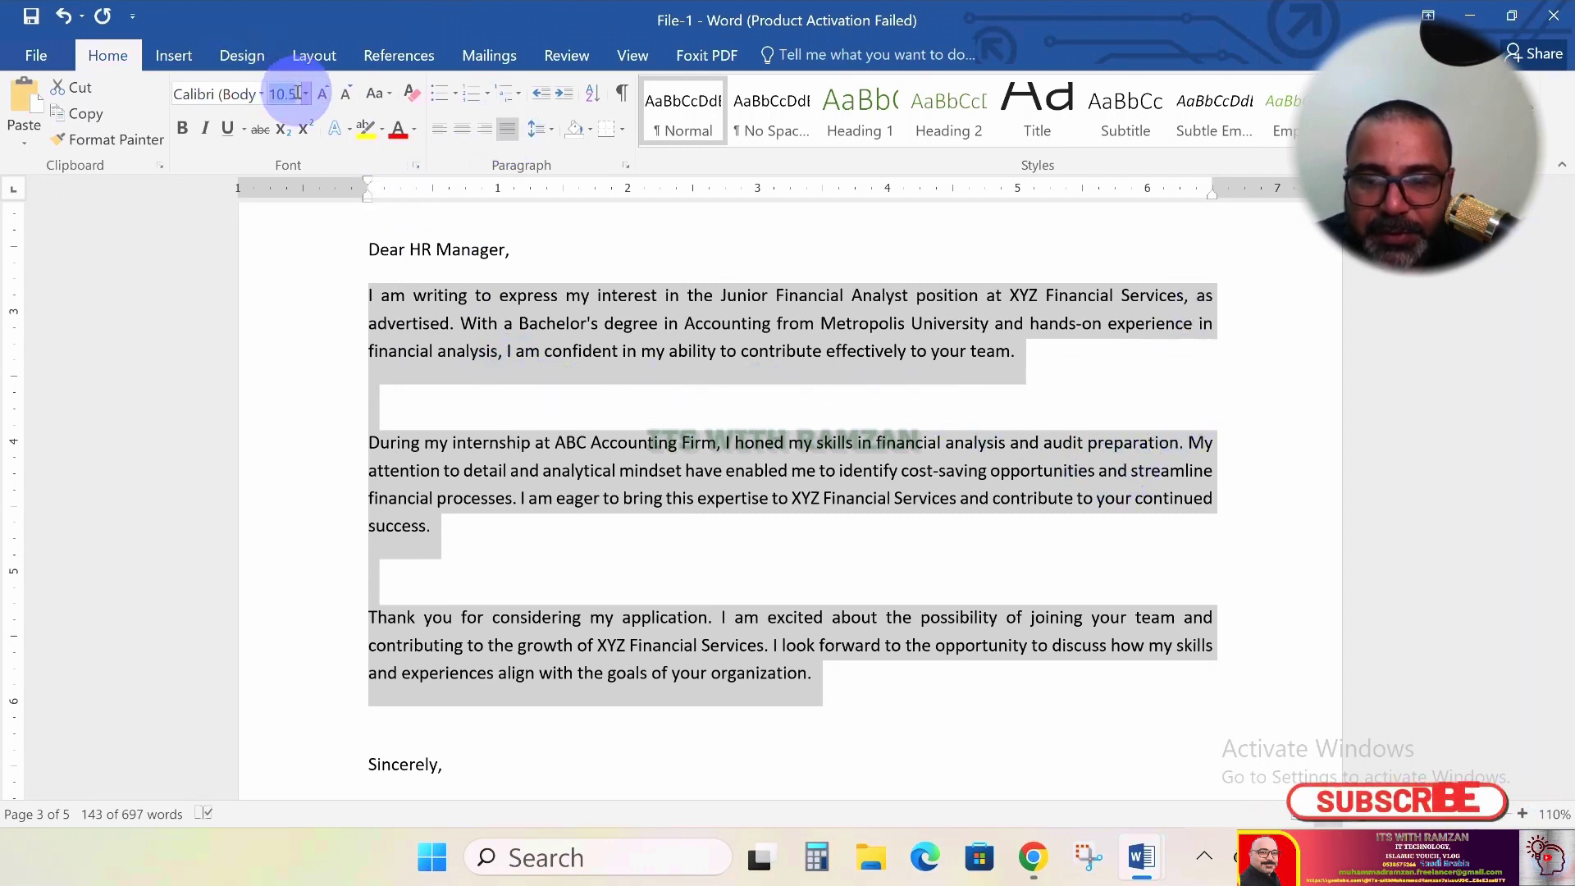
pyautogui.write('12')
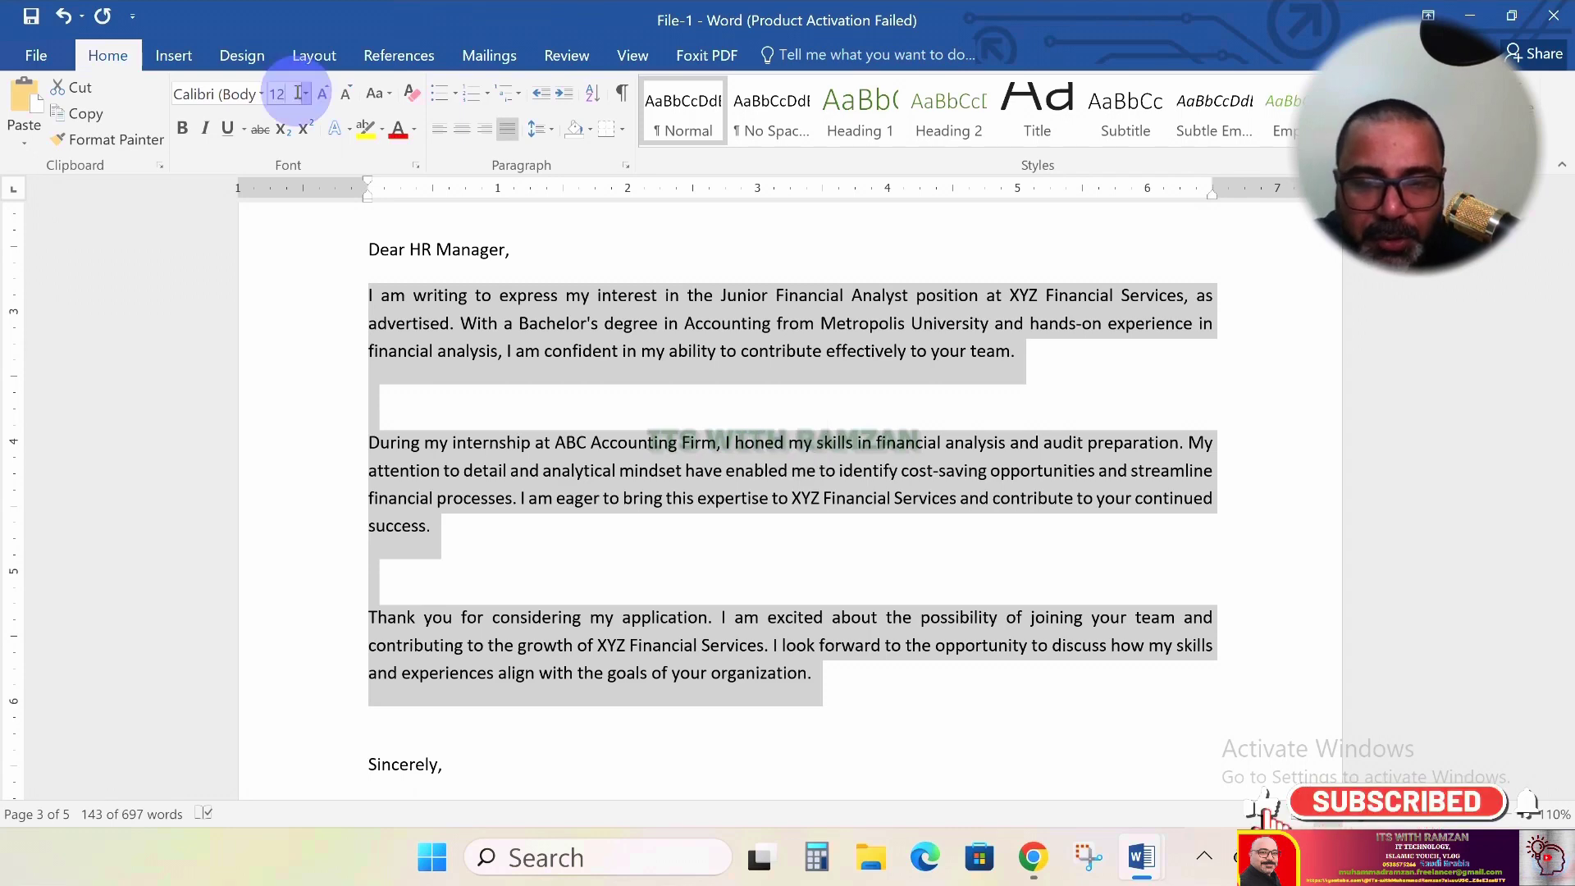
pyautogui.press('Return')
# Remove the blank lines between the three body paragraphs of the cover letter
pyautogui.scroll(-2, 494, 389)
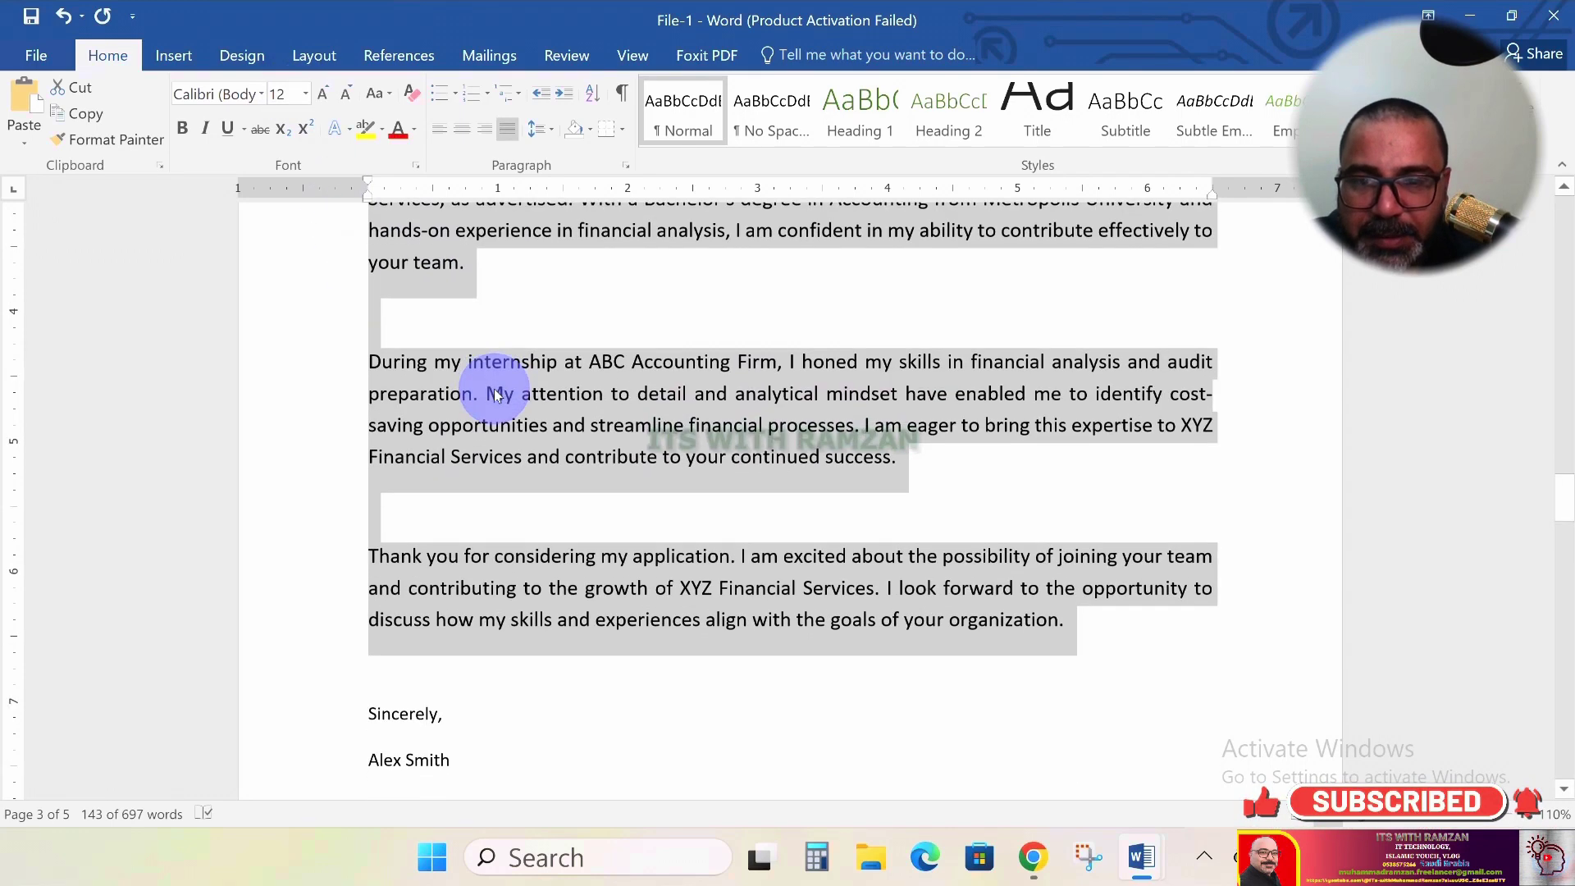
pyautogui.scroll(1, 496, 395)
pyautogui.click(402, 374)
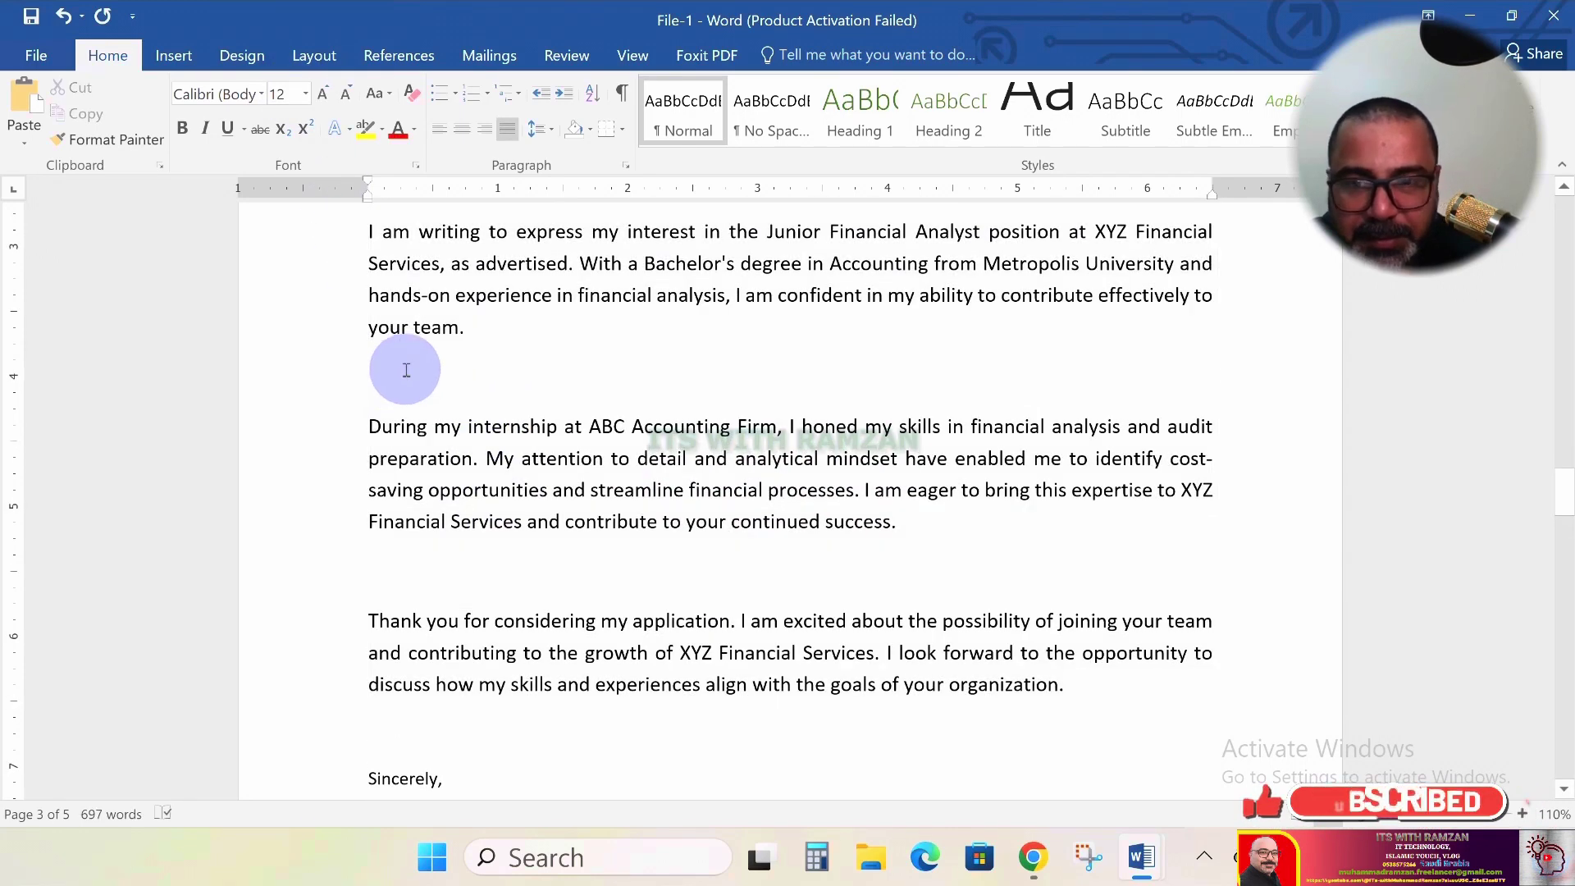
pyautogui.press('Delete')
pyautogui.doubleClick(392, 523)
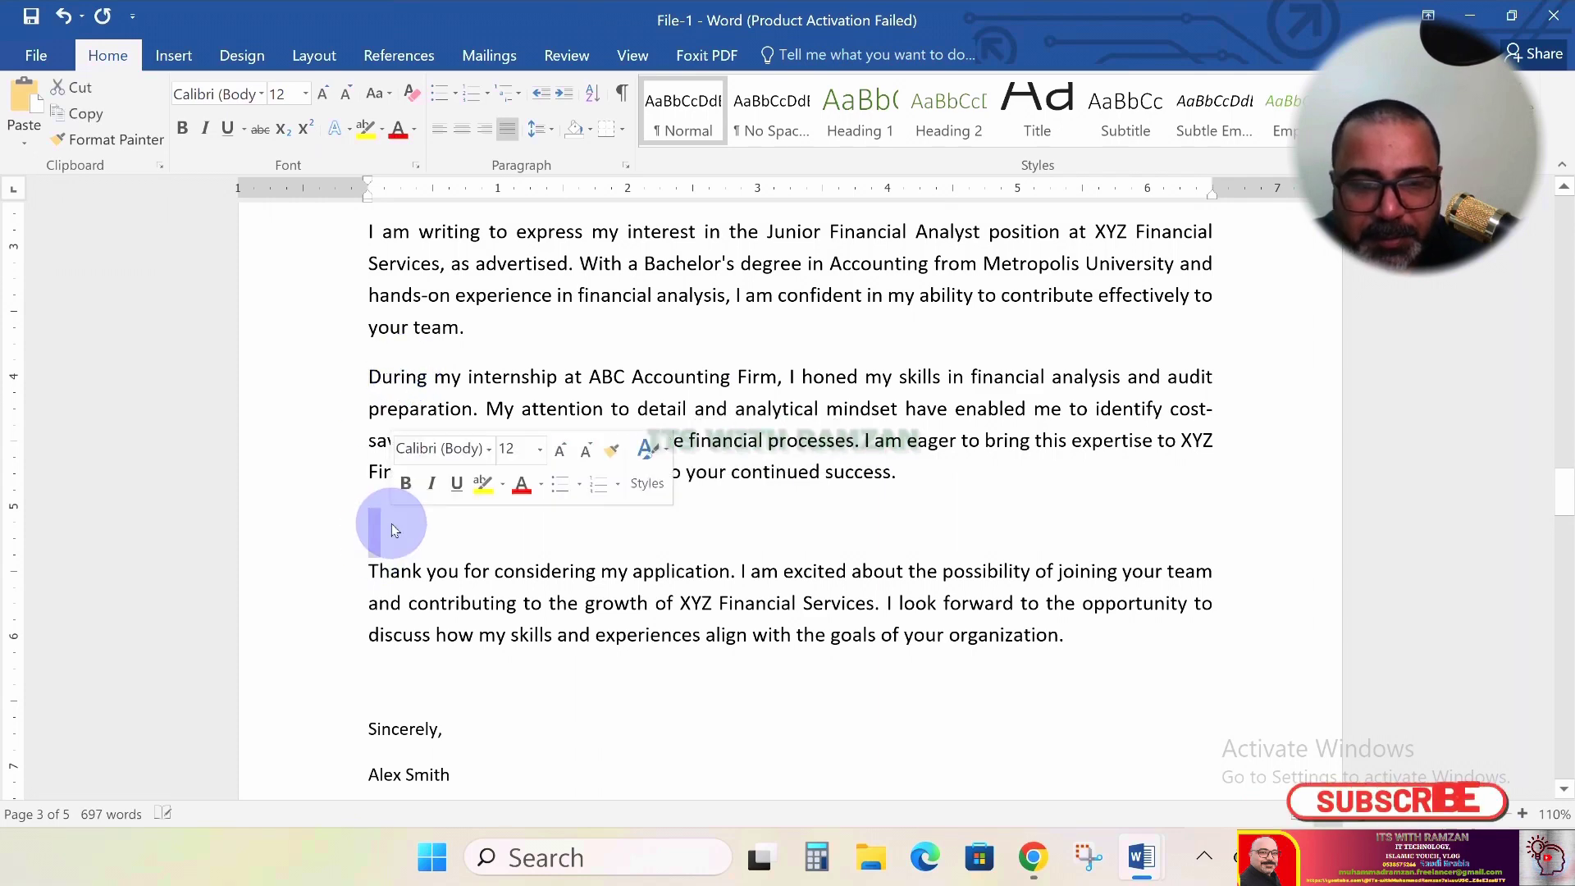
pyautogui.press('Delete')
# Set the font size of the "Dear HR Manager" salutation to 12
pyautogui.scroll(3, 422, 528)
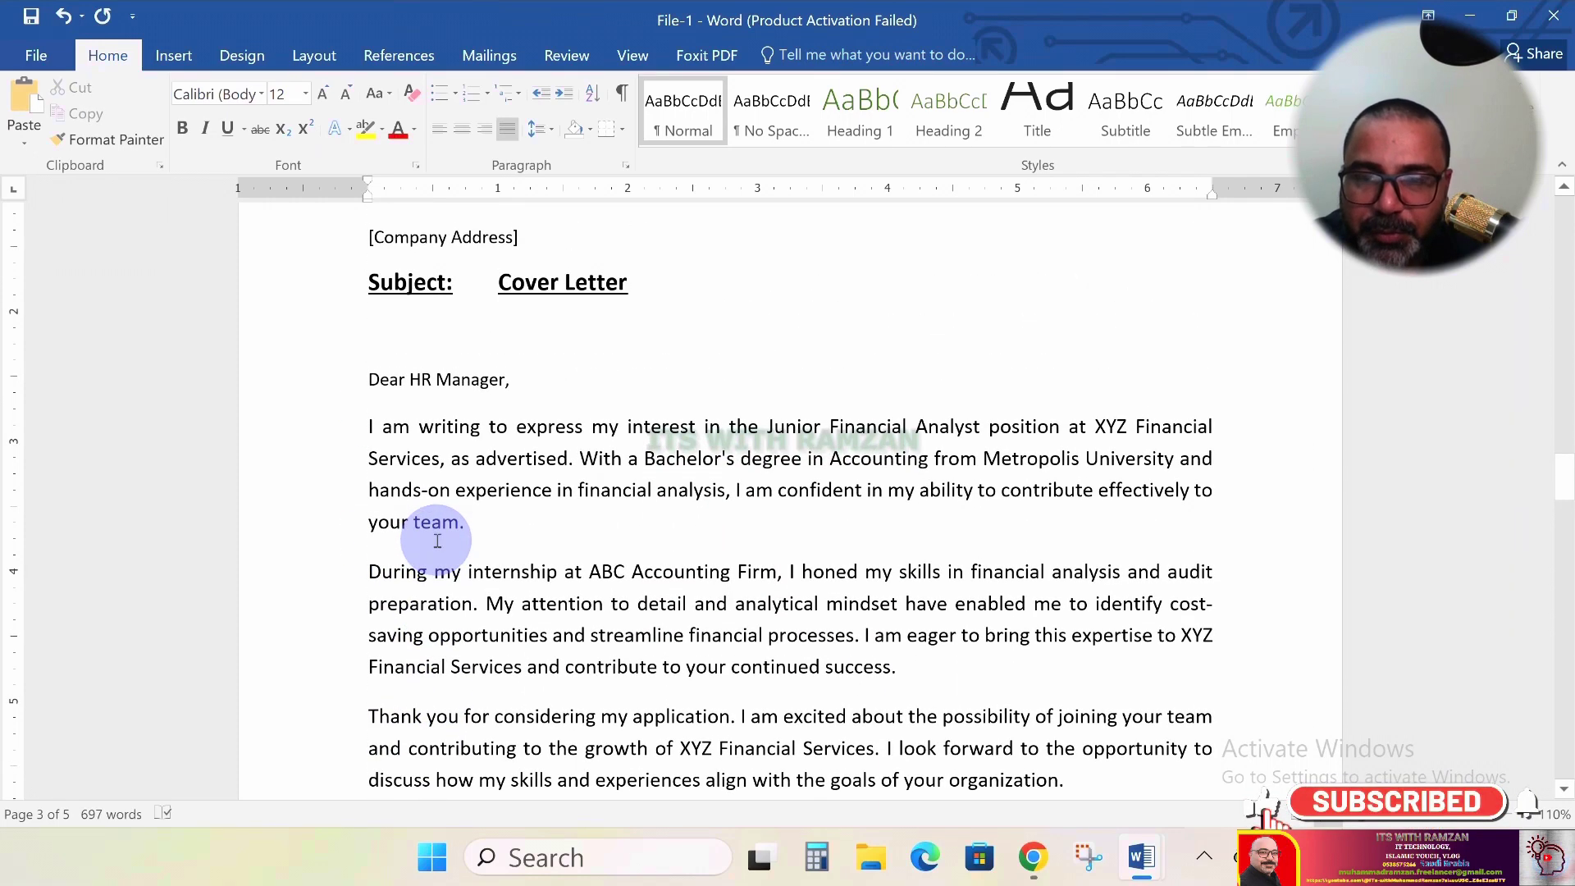
pyautogui.press('ctrl')
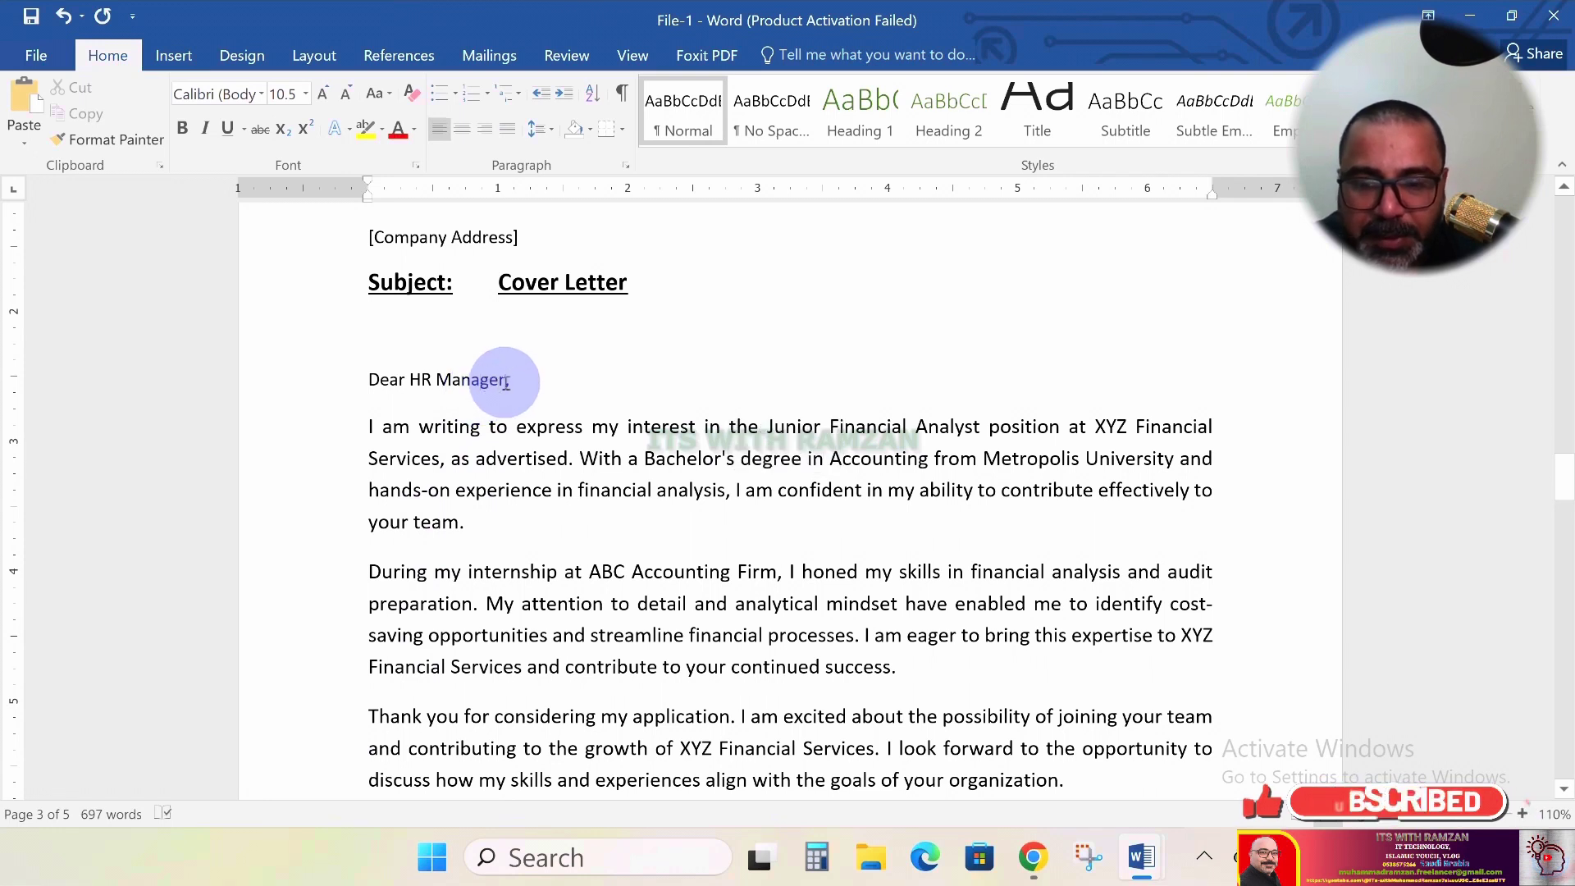
pyautogui.hotkey('shift', 'Left')
pyautogui.hotkey('shift', 'Left')
pyautogui.hotkey('shift', 'Left')
pyautogui.hotkey('shift', 'Left')
pyautogui.hotkey('shift', 'Left')
pyautogui.hotkey('shift', 'Left')
pyautogui.hotkey('shift', 'Left')
pyautogui.hotkey('shift', 'Left')
pyautogui.hotkey('shift', 'Left')
pyautogui.hotkey('shift', 'Left')
pyautogui.hotkey('shift', 'Left')
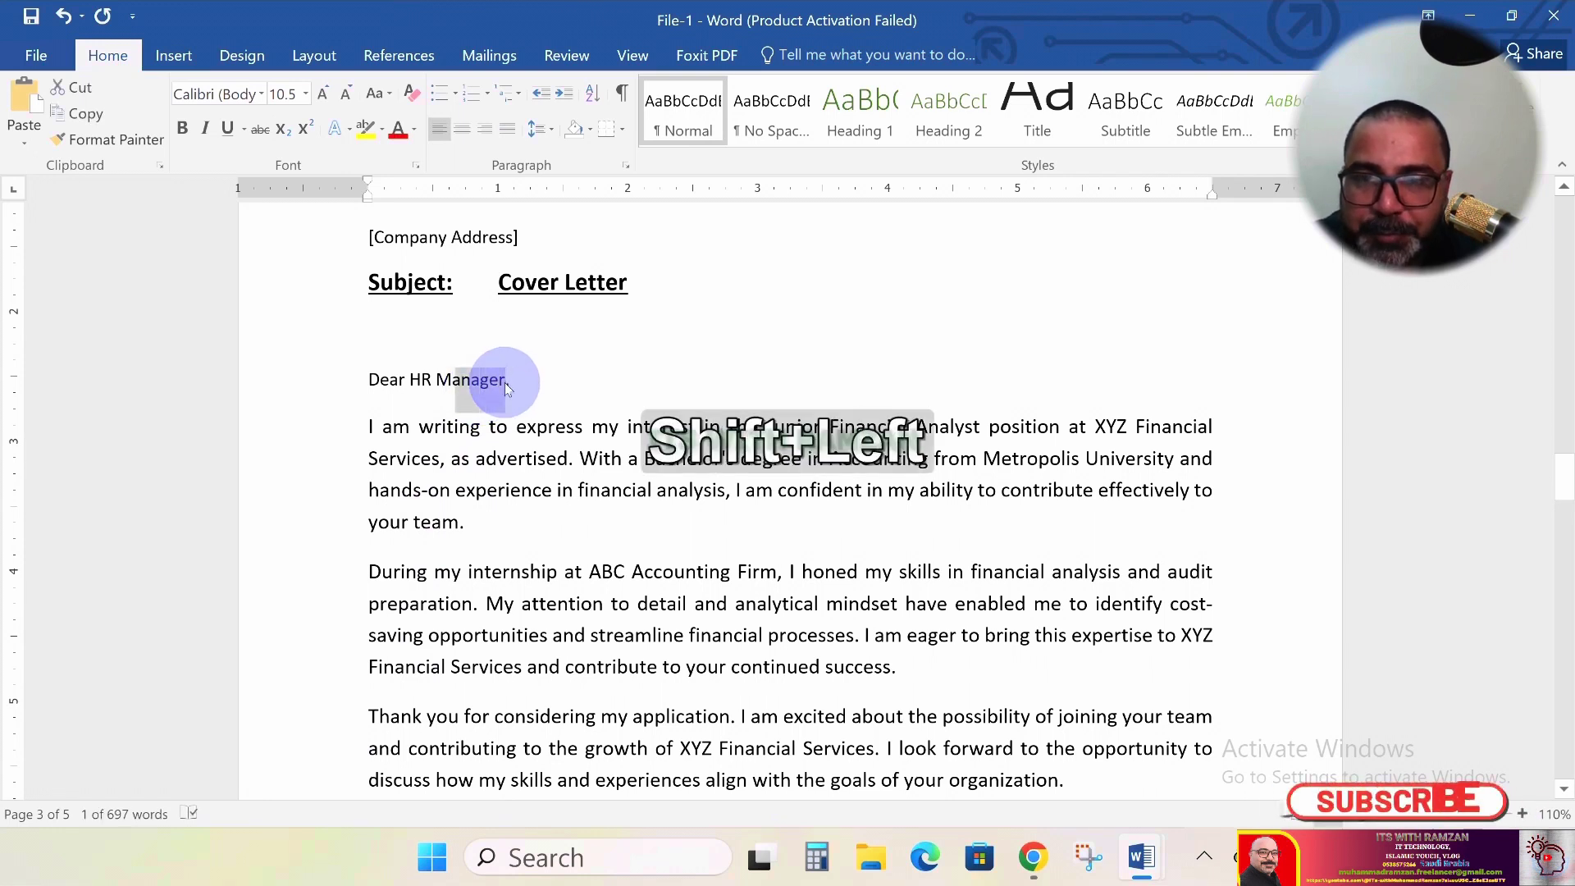
pyautogui.hotkey('shift', 'Left')
pyautogui.hotkey('shift', 'Left')
pyautogui.hotkey('shift', 'Left')
pyautogui.hotkey('shift', 'Left')
pyautogui.hotkey('shift', 'Left')
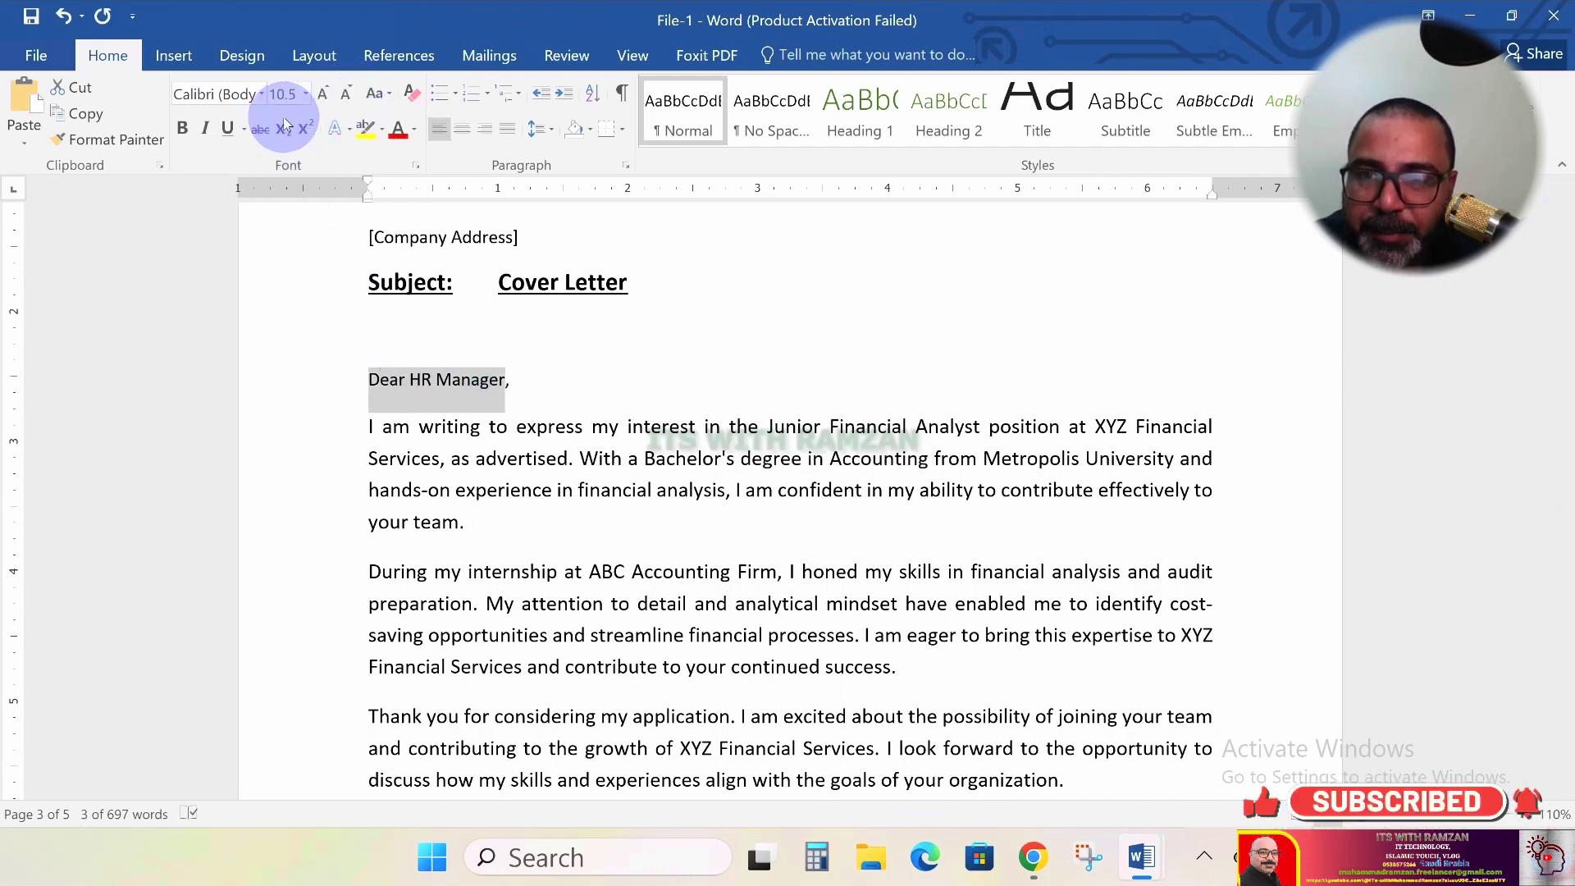
pyautogui.click(294, 95)
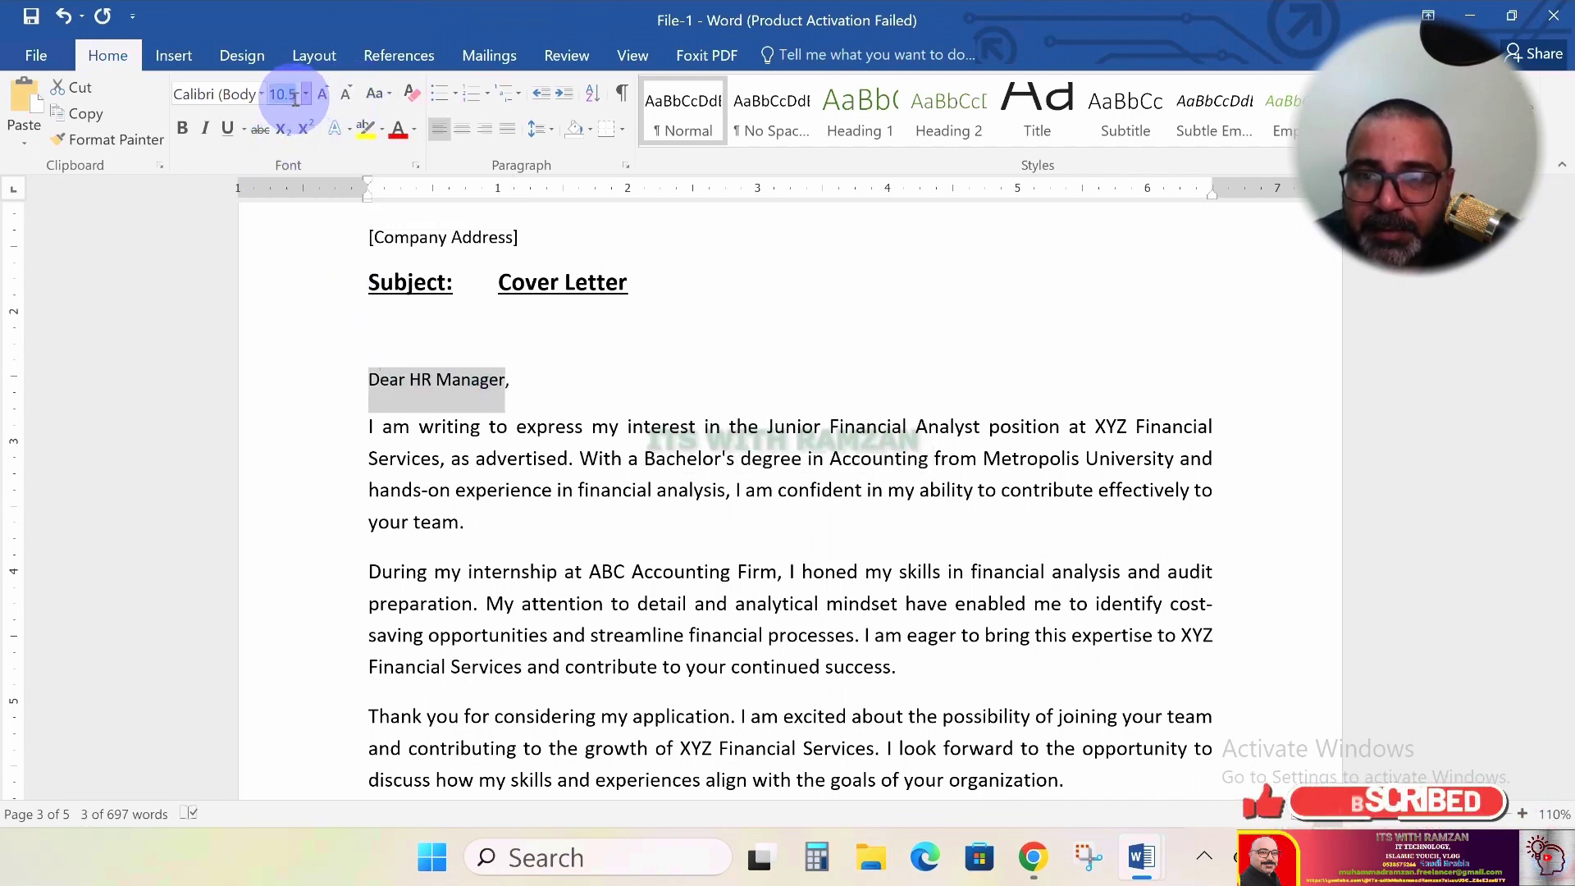
pyautogui.write('12')
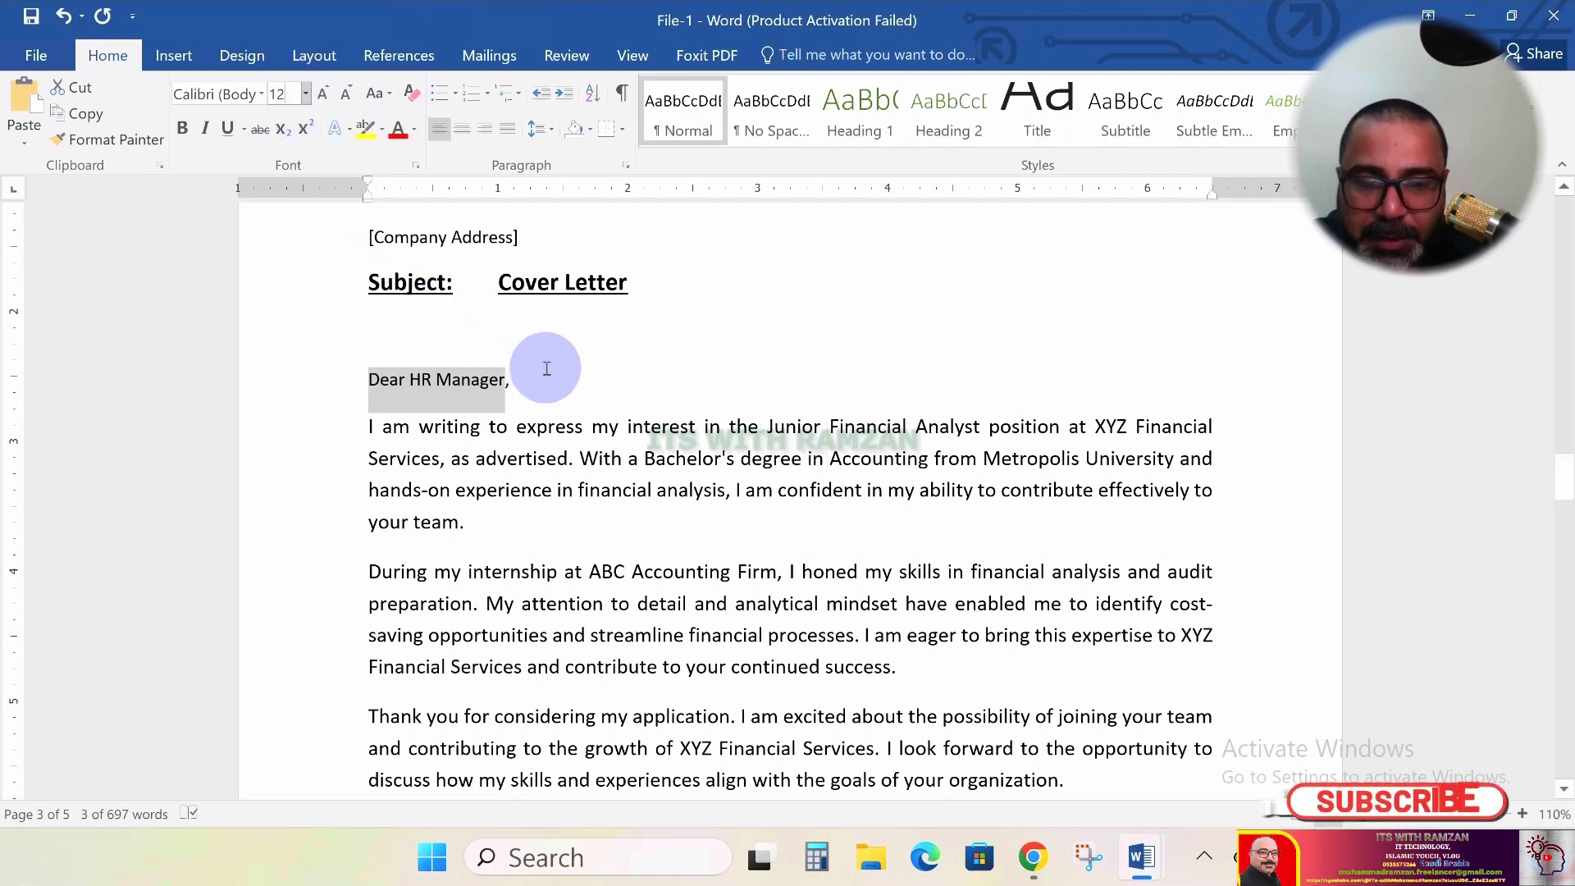
pyautogui.press('Return')
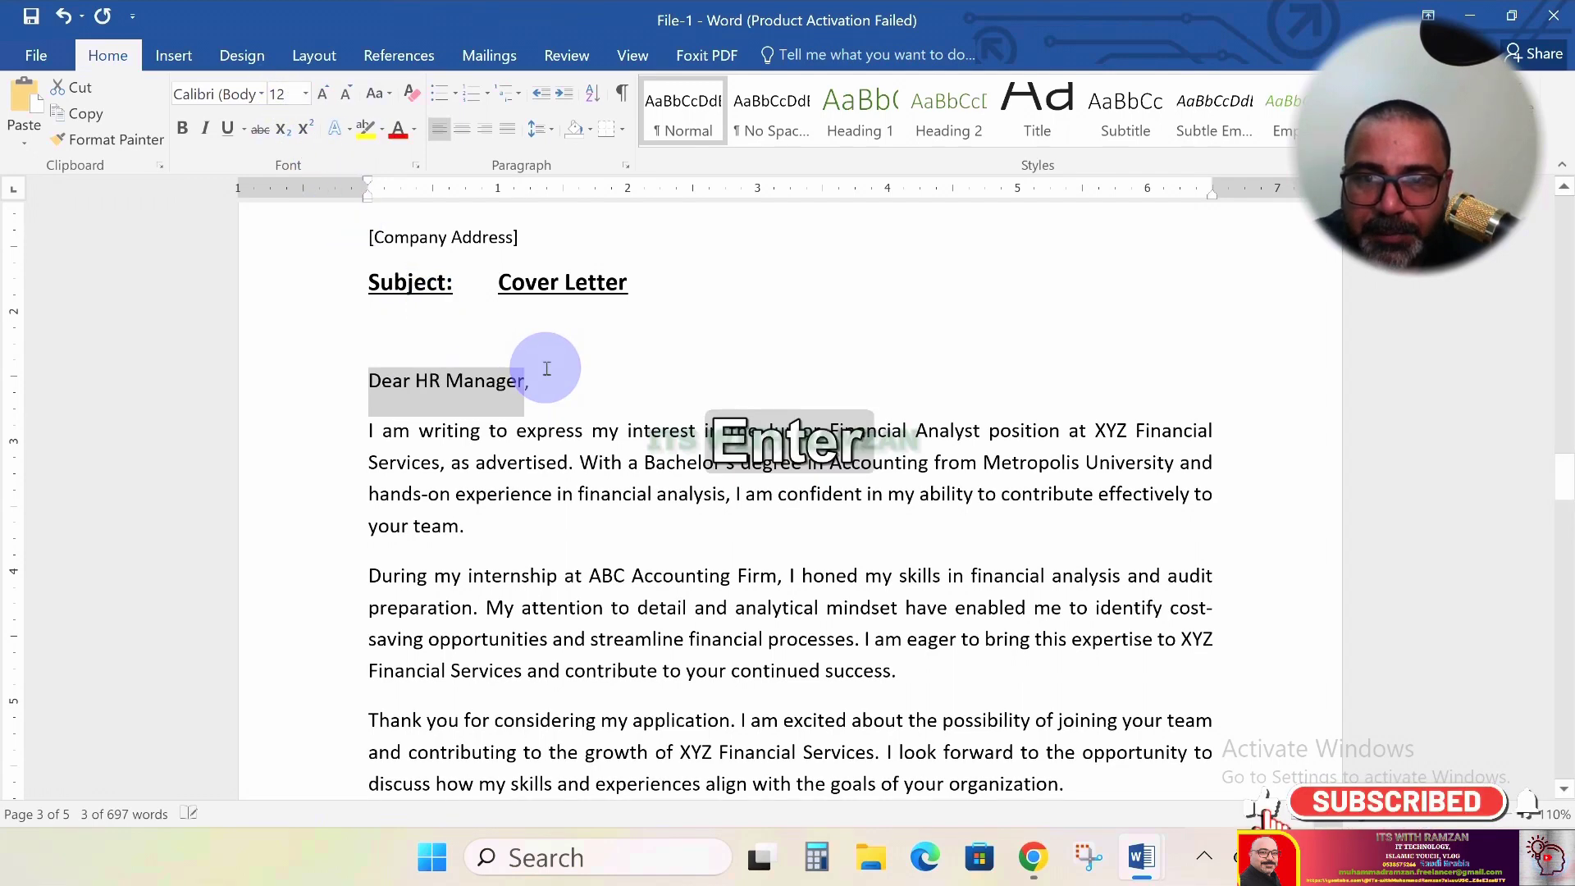
# Push the "Chapter 5: The CV" heading to the top of the next page with line breaks, removing the surplus blank line
pyautogui.scroll(-5, 633, 480)
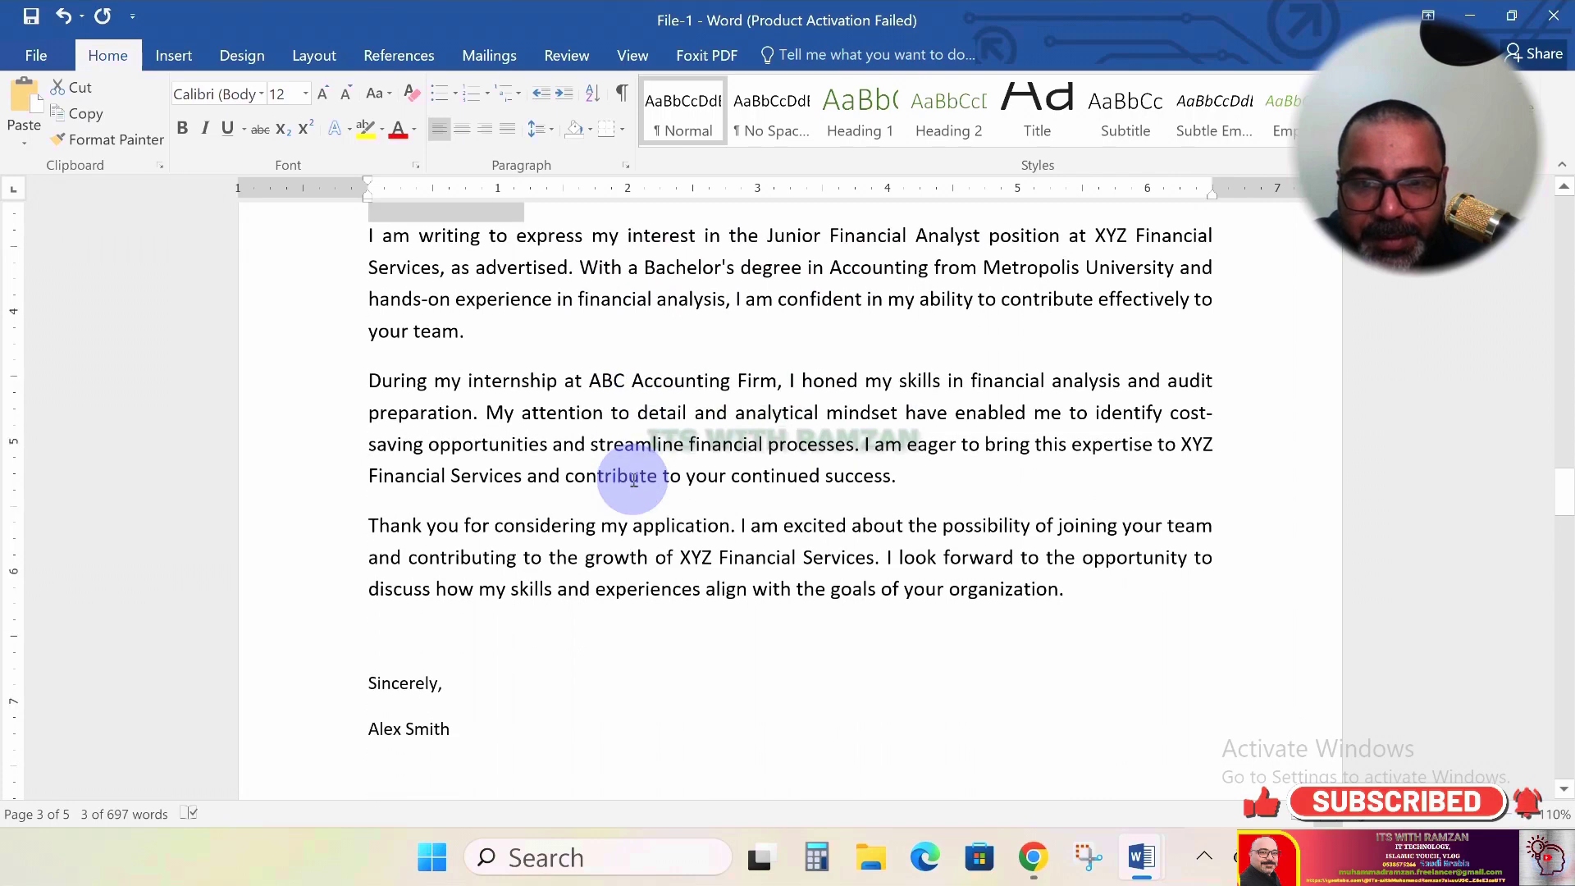
pyautogui.scroll(-3, 633, 480)
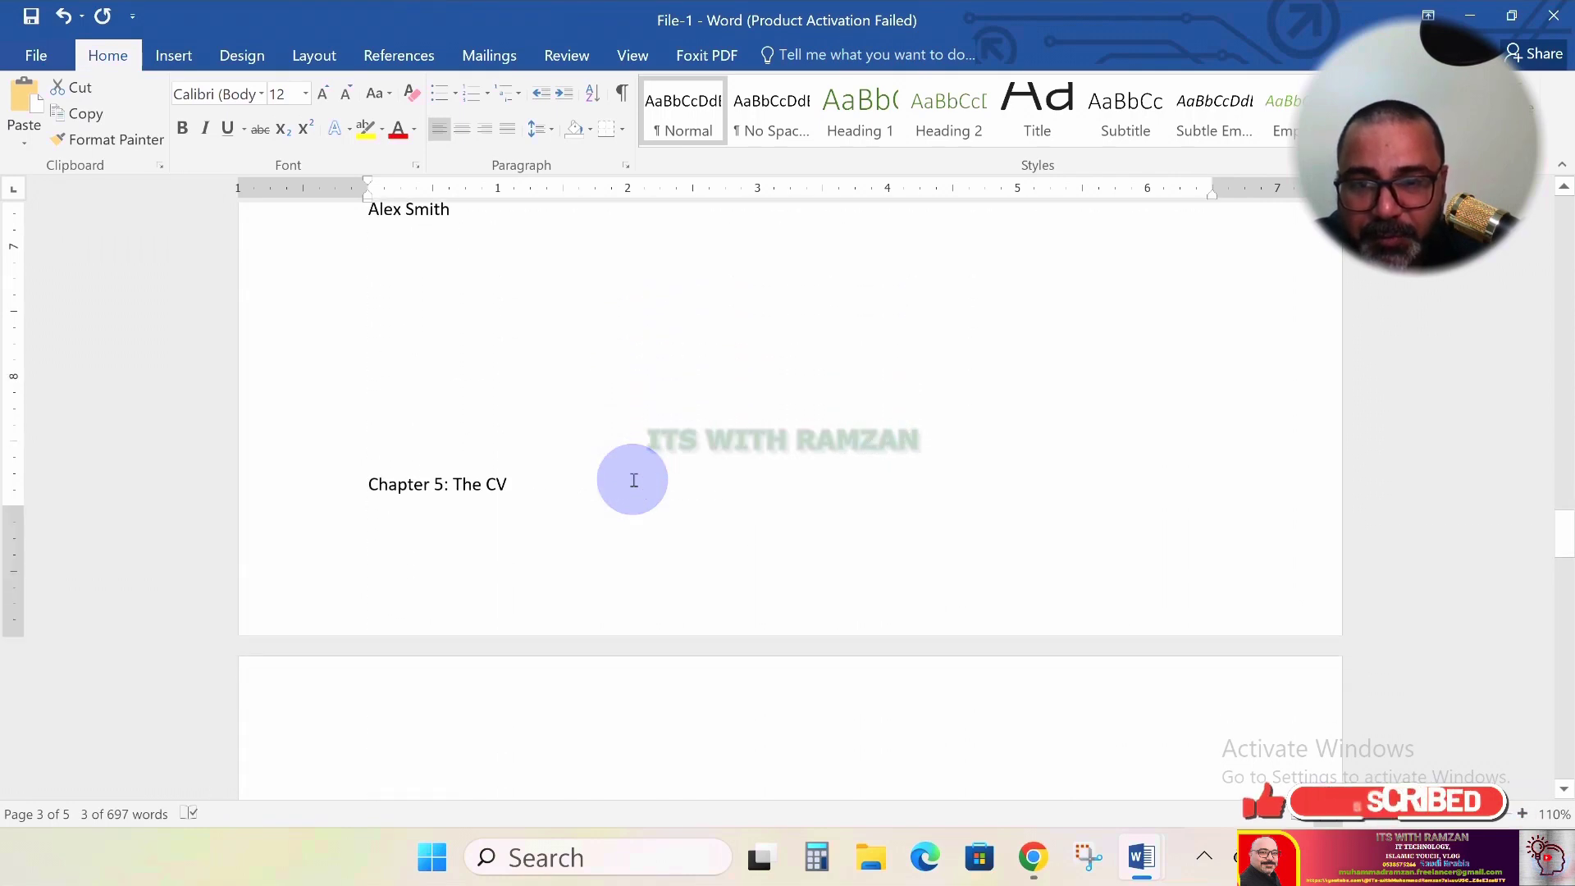
pyautogui.scroll(3, 633, 480)
pyautogui.scroll(-1, 633, 479)
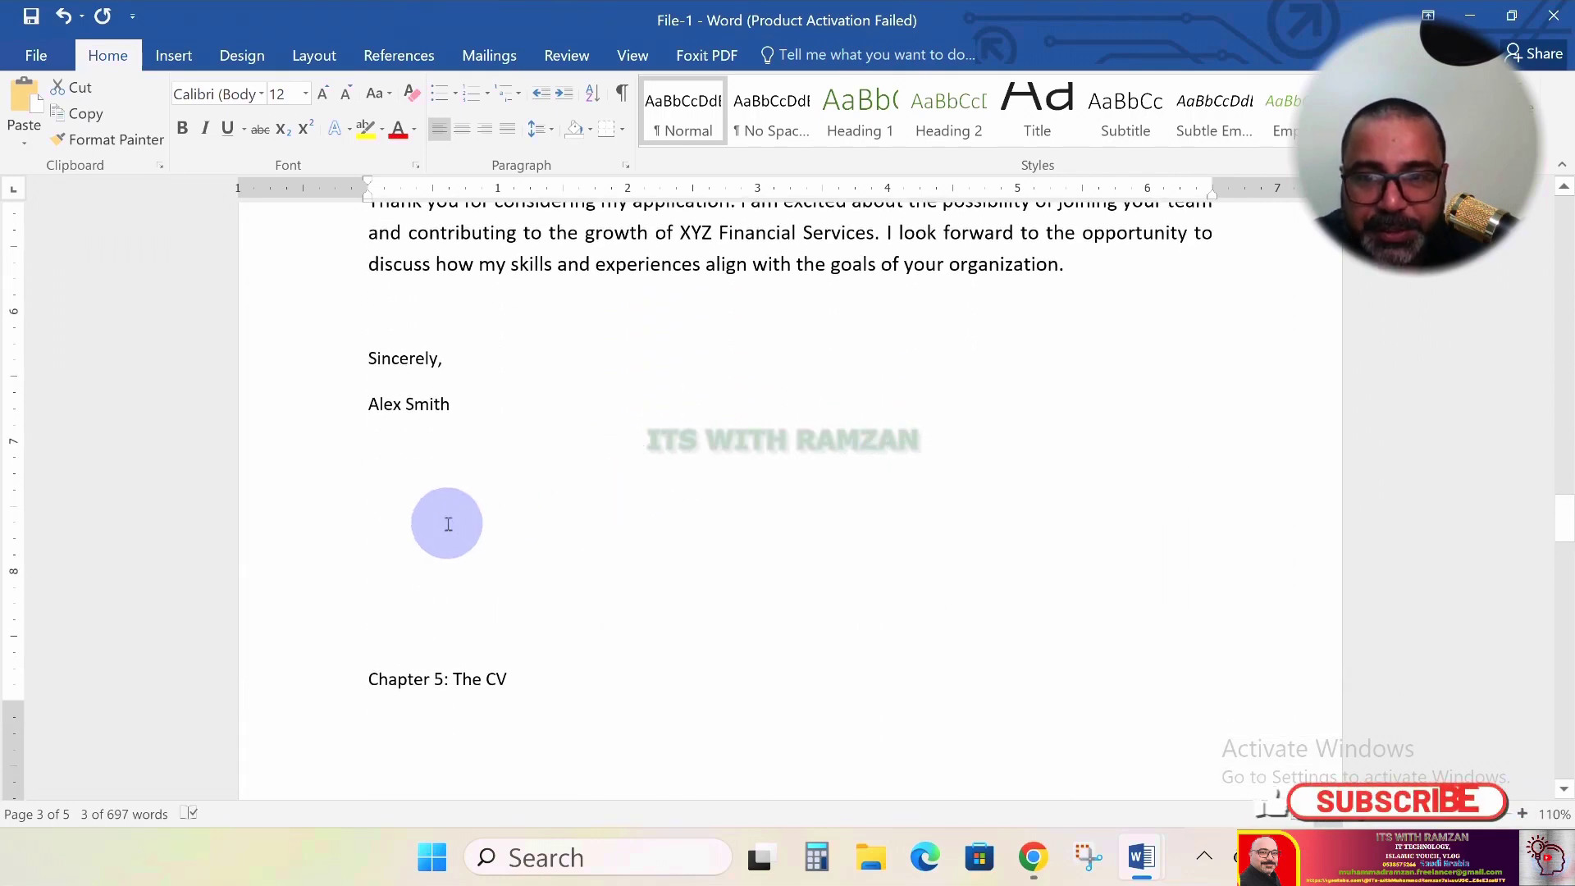
pyautogui.press('Return')
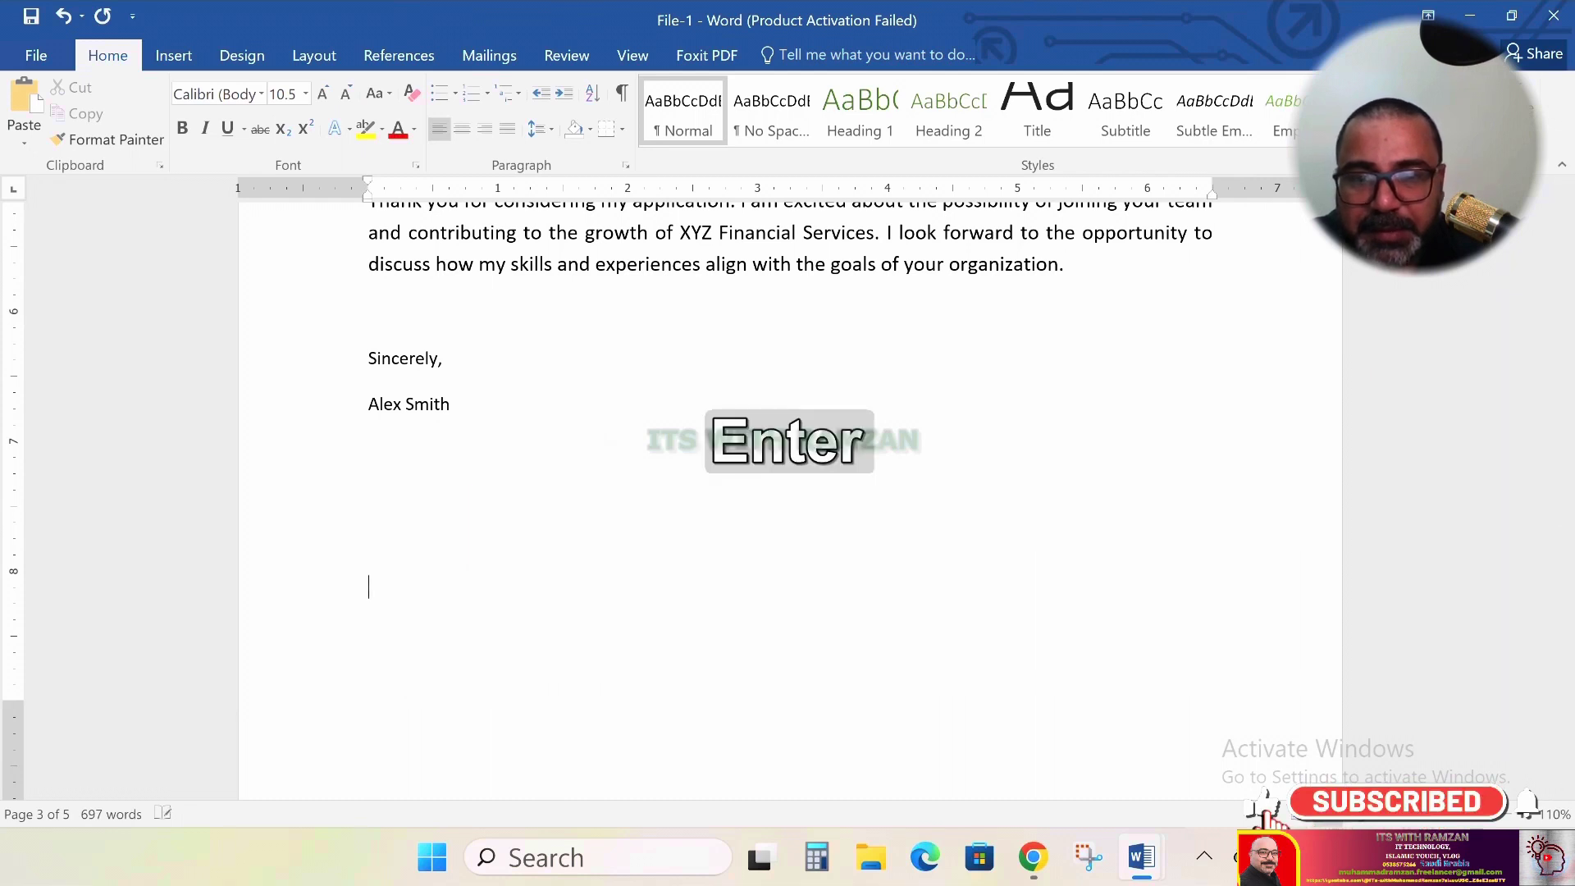
pyautogui.scroll(-8, 451, 517)
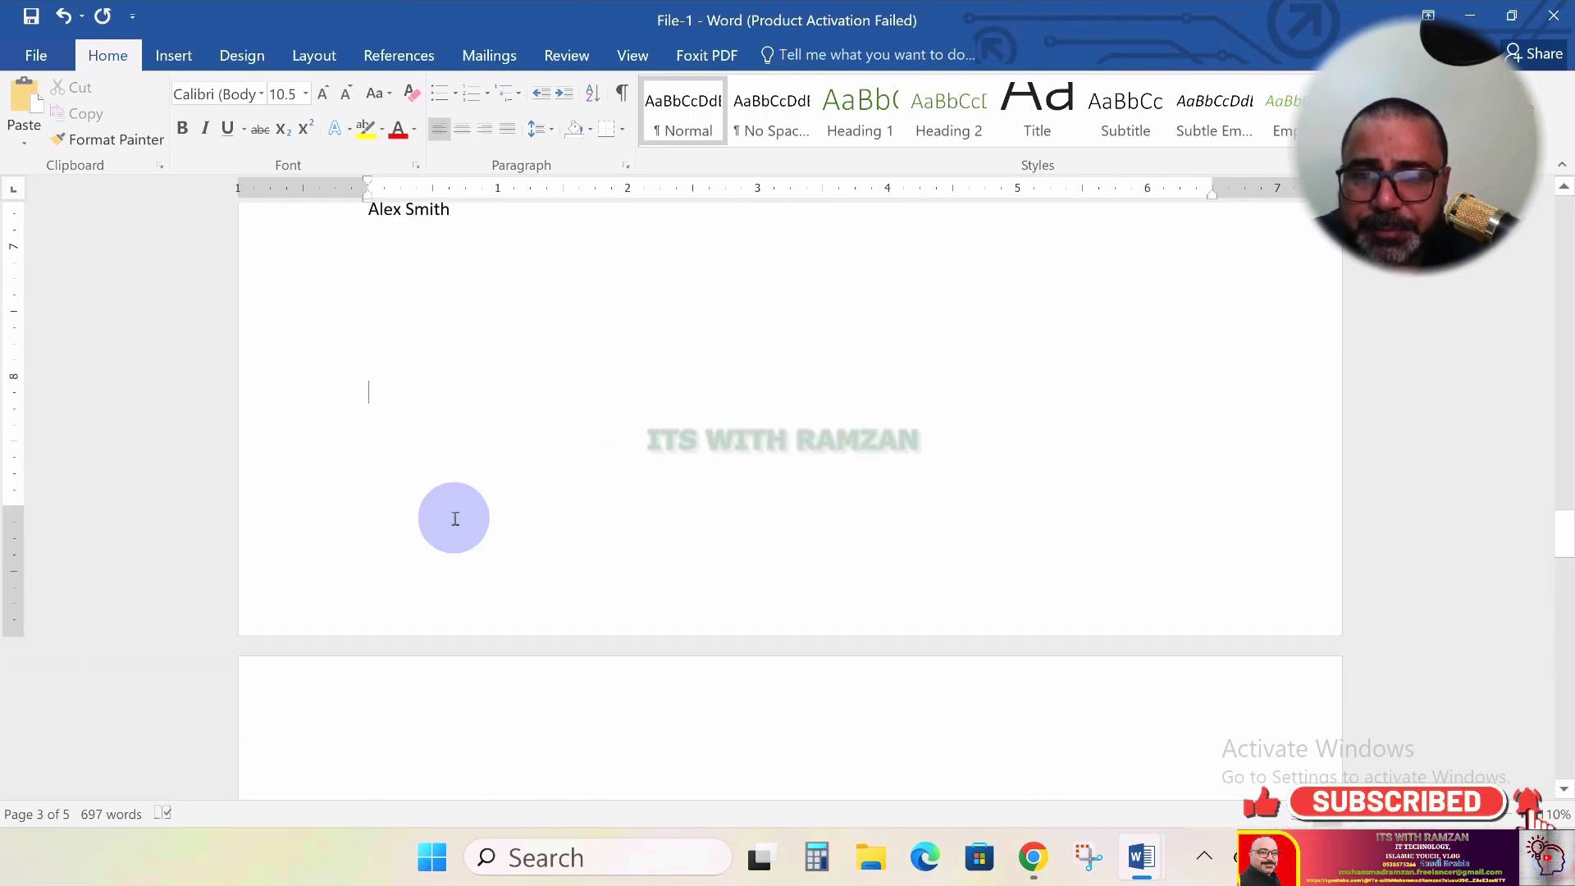
pyautogui.click(426, 462)
pyautogui.press('Delete')
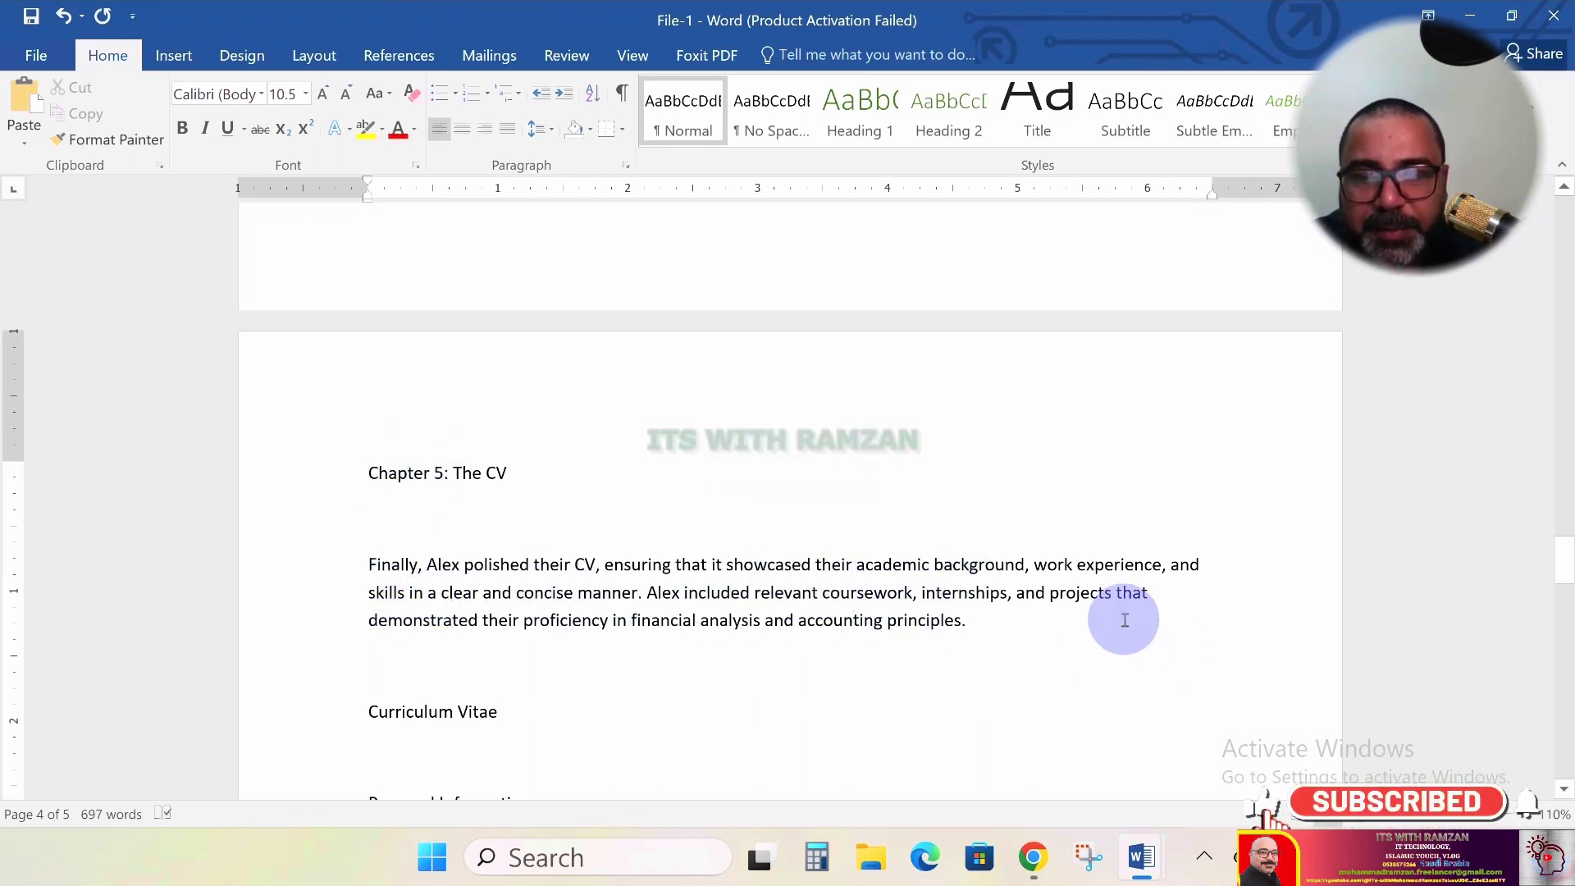
# Remove the blank line under the "Chapter 5: The CV" heading and justify the introductory paragraph below it
pyautogui.scroll(-2, 1122, 625)
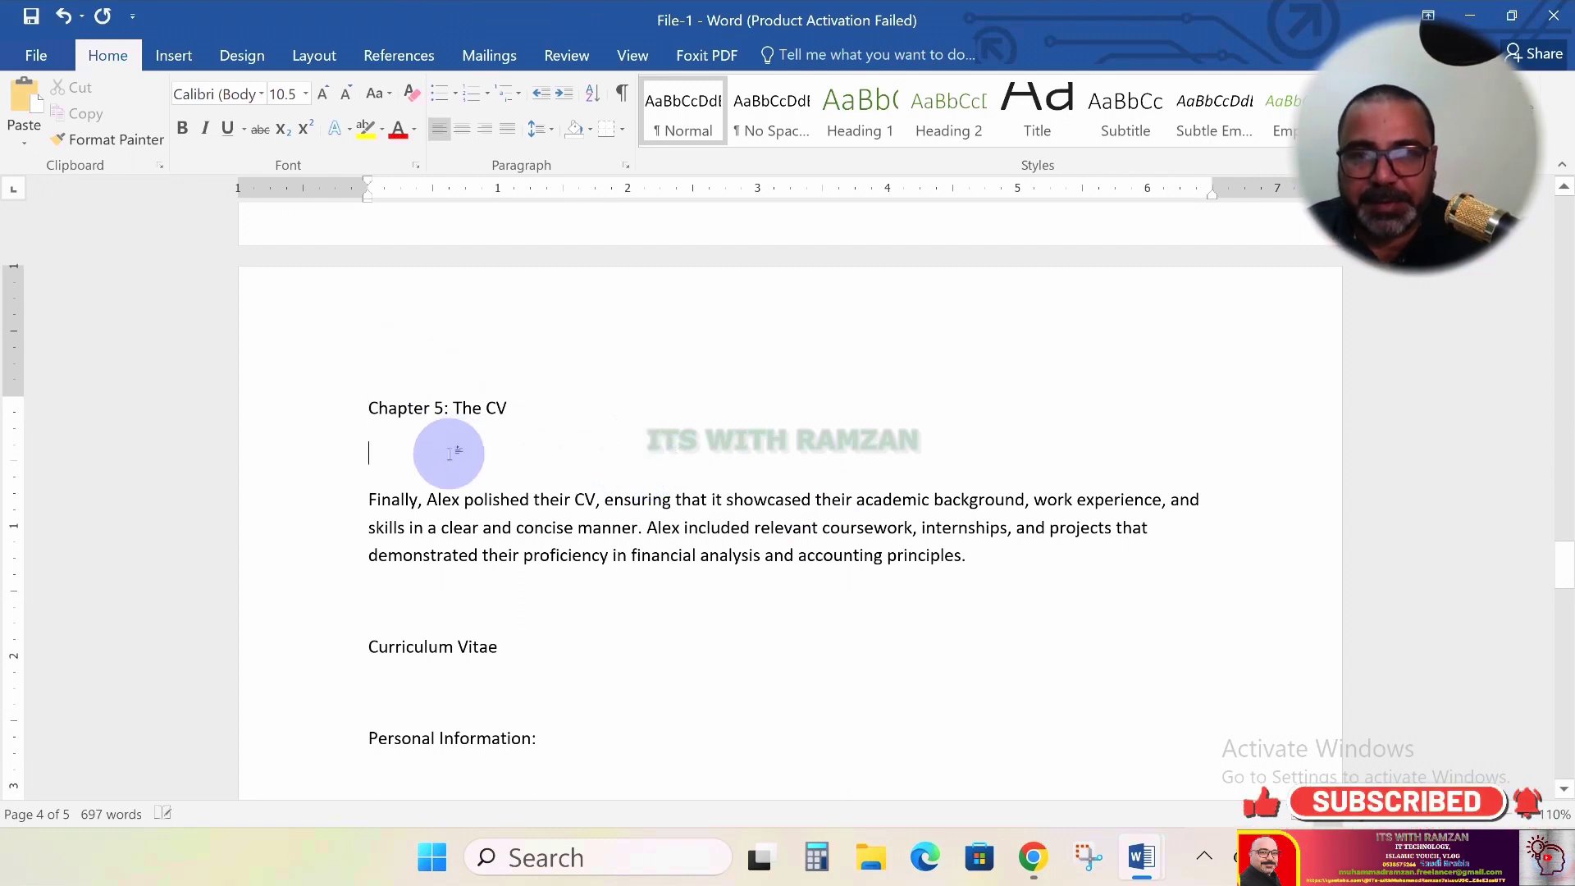
pyautogui.press('Delete')
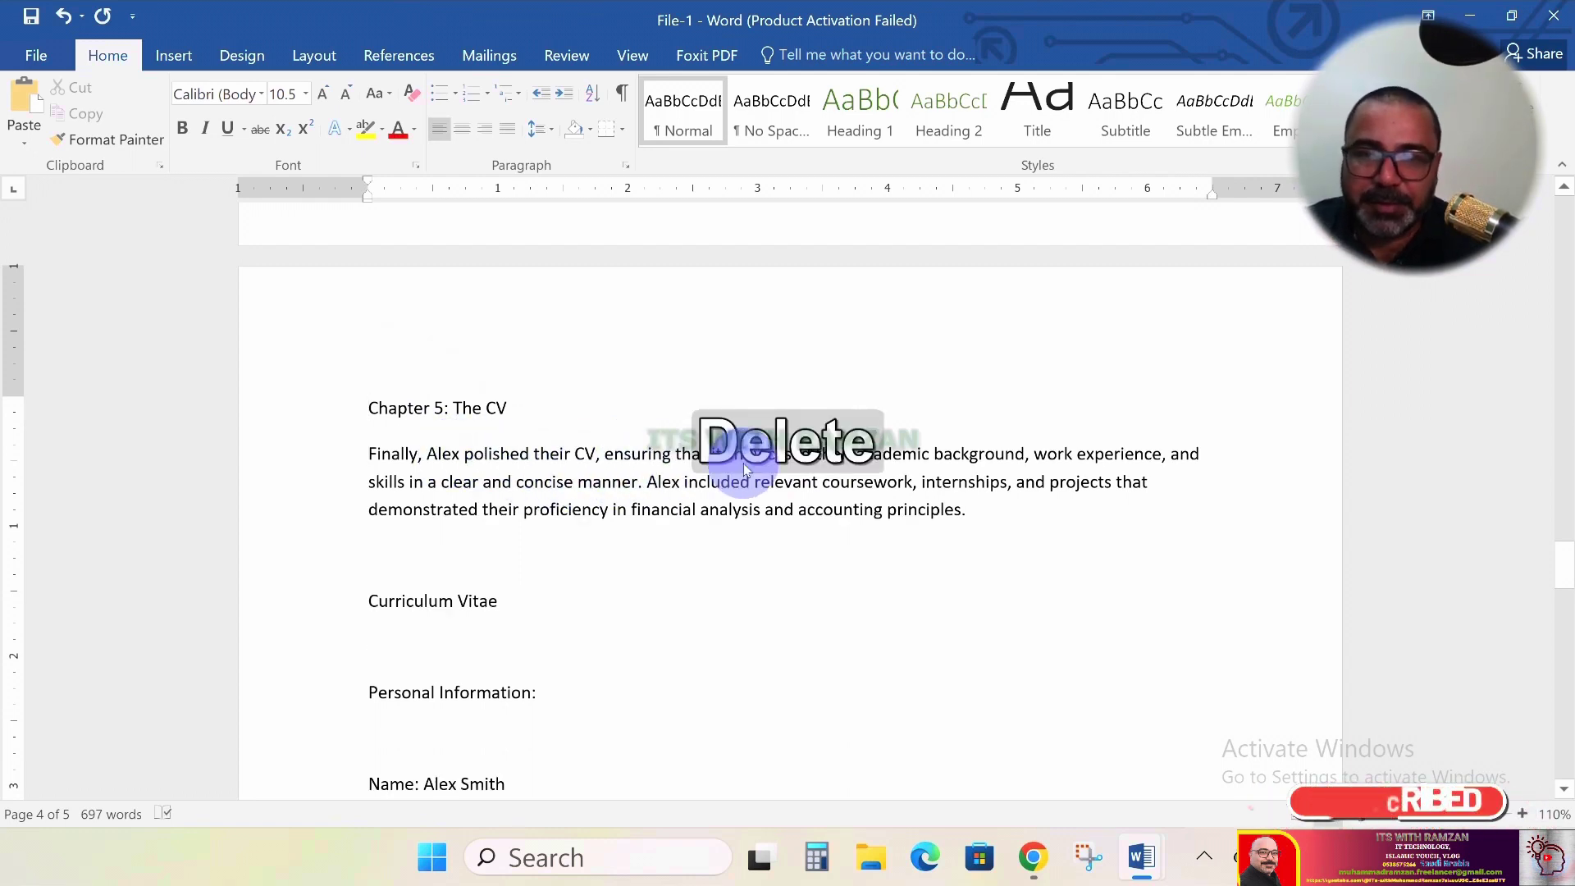
pyautogui.click(969, 511)
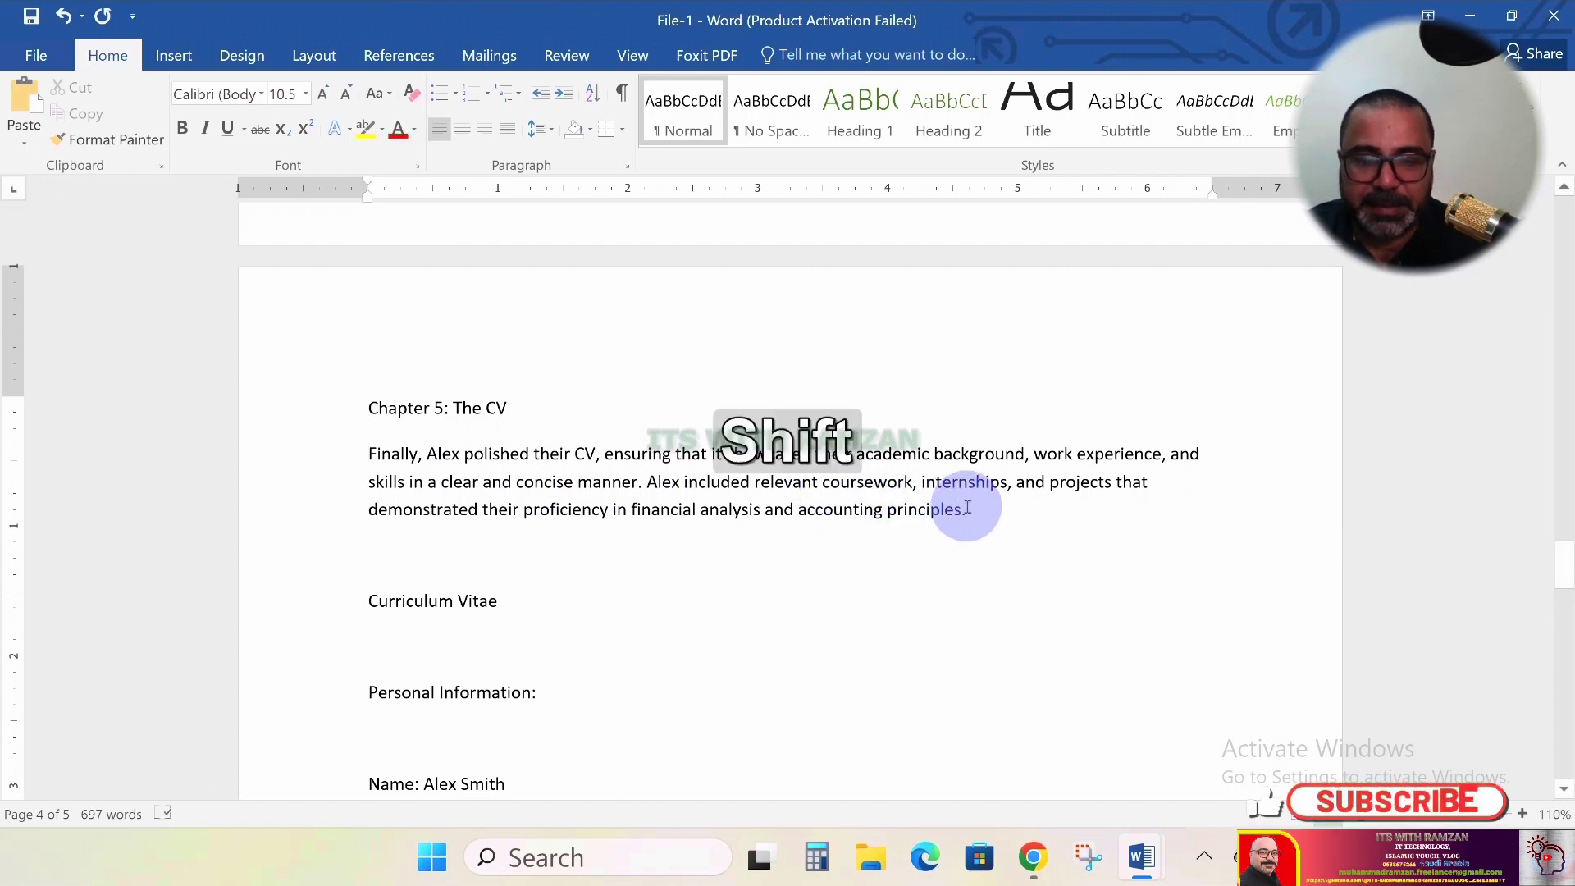
pyautogui.hotkey('shift', 'Up')
pyautogui.hotkey('shift', 'Up')
pyautogui.hotkey('shift', 'Up')
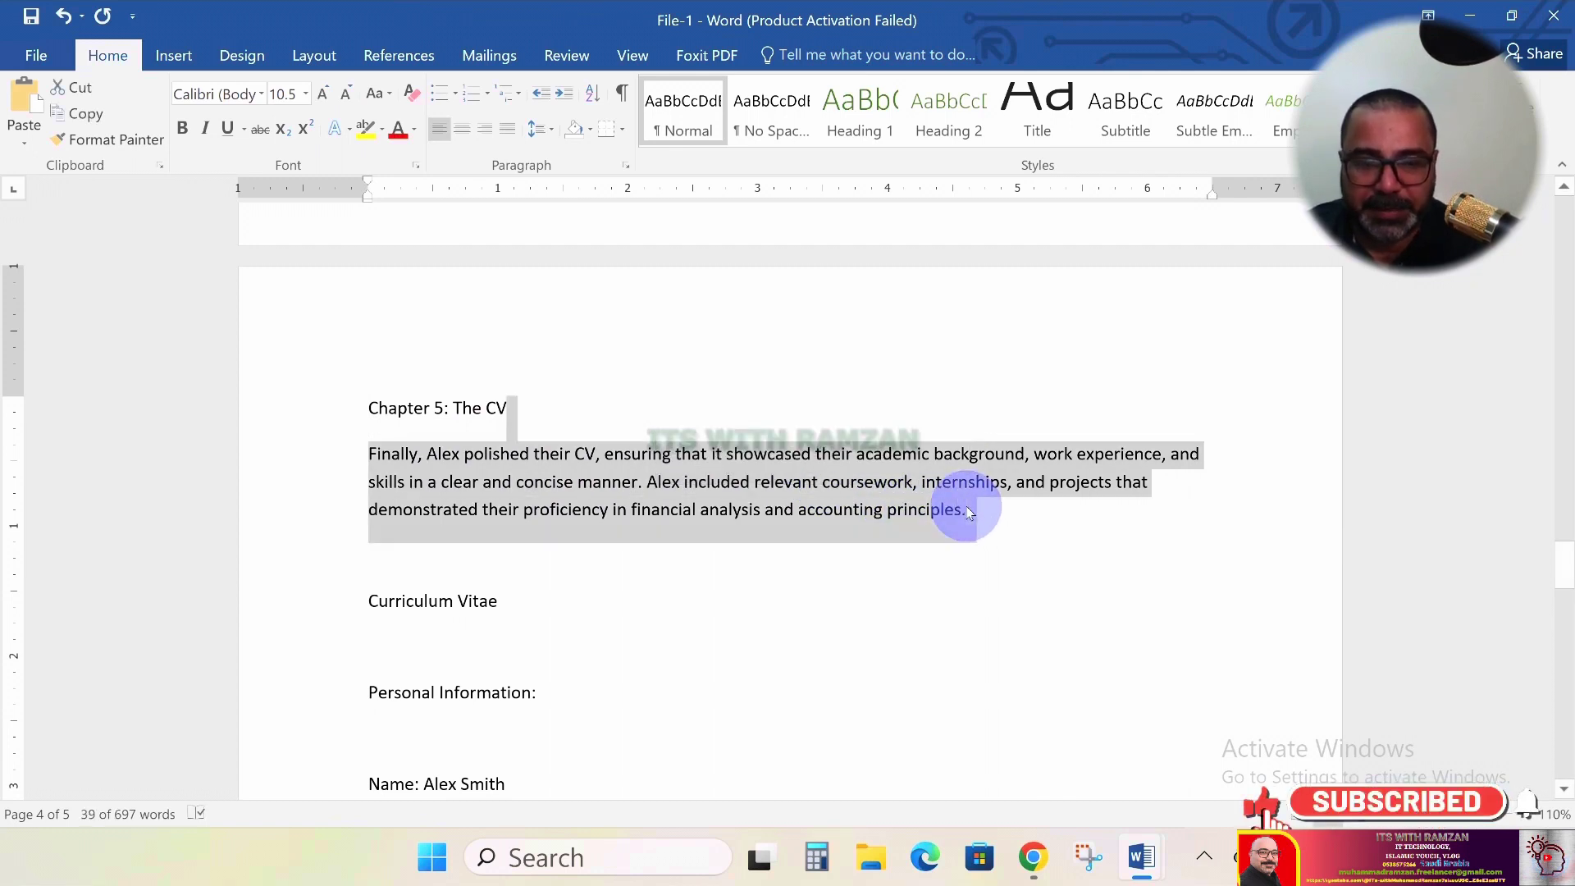
pyautogui.hotkey('shift', 'Left')
pyautogui.hotkey('shift', 'Down')
pyautogui.hotkey('shift', 'Left')
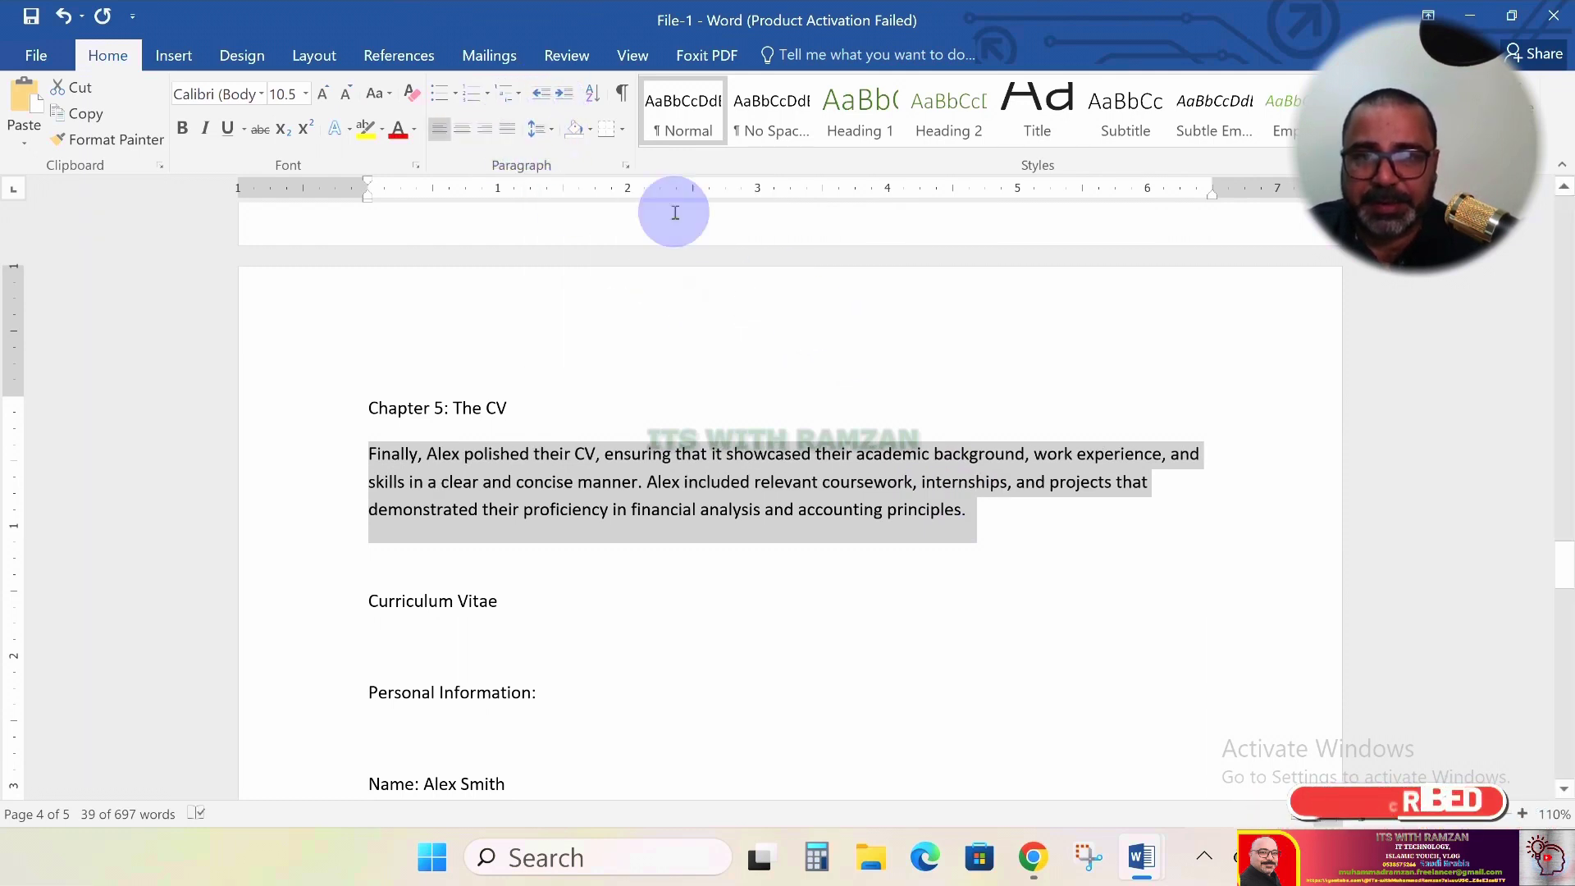
pyautogui.click(506, 132)
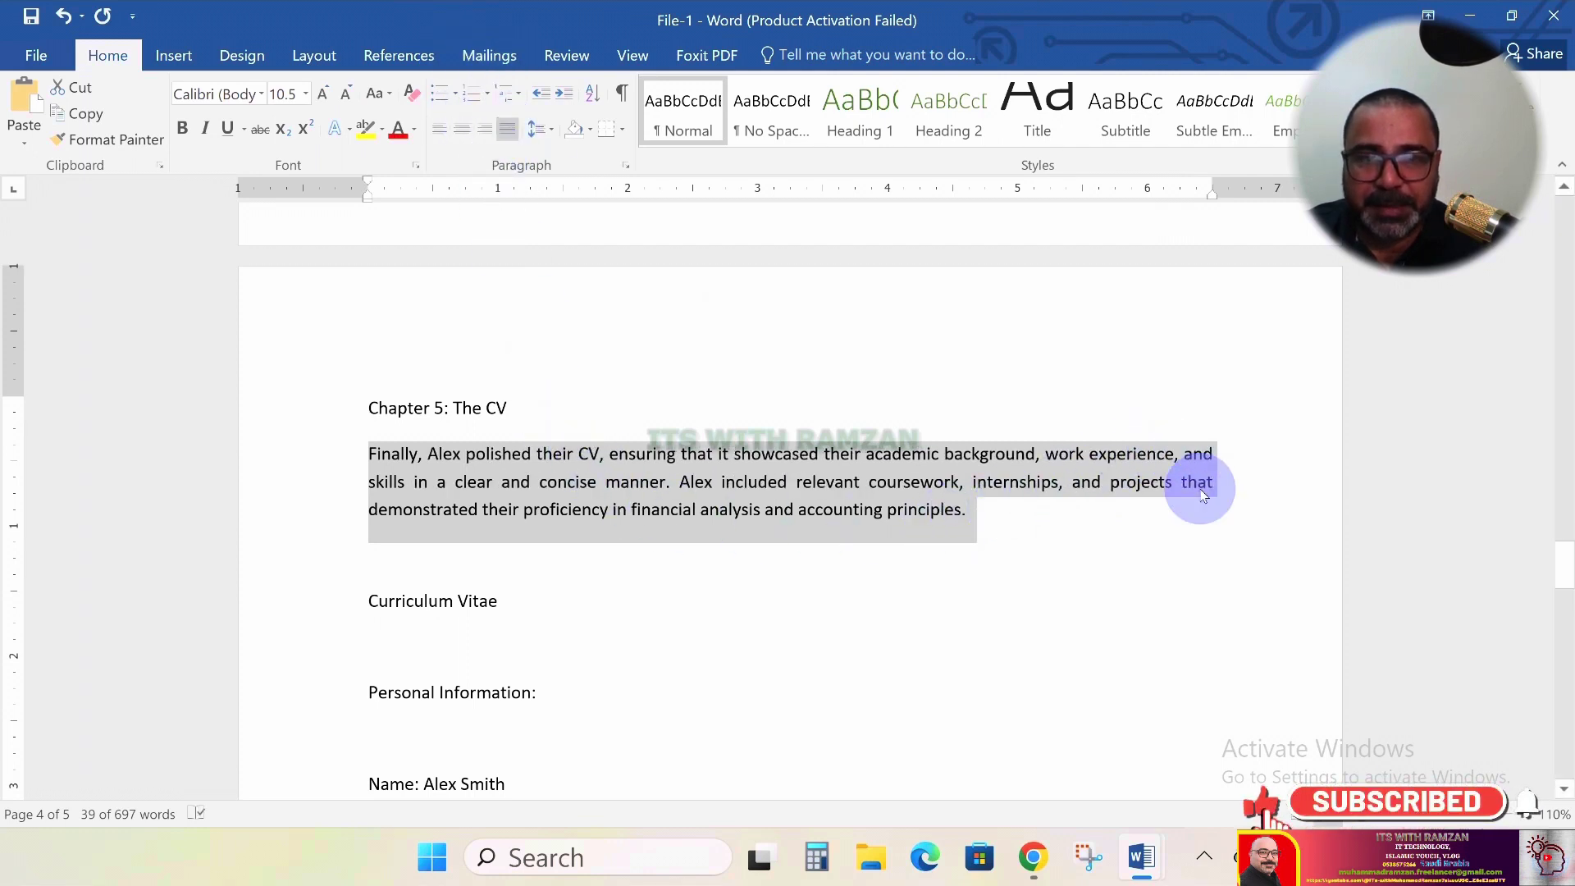
# Paste the copied heading formatting (bold, underlined, size 12) onto the "Chapter 5: The CV" heading
pyautogui.doubleClick(373, 410)
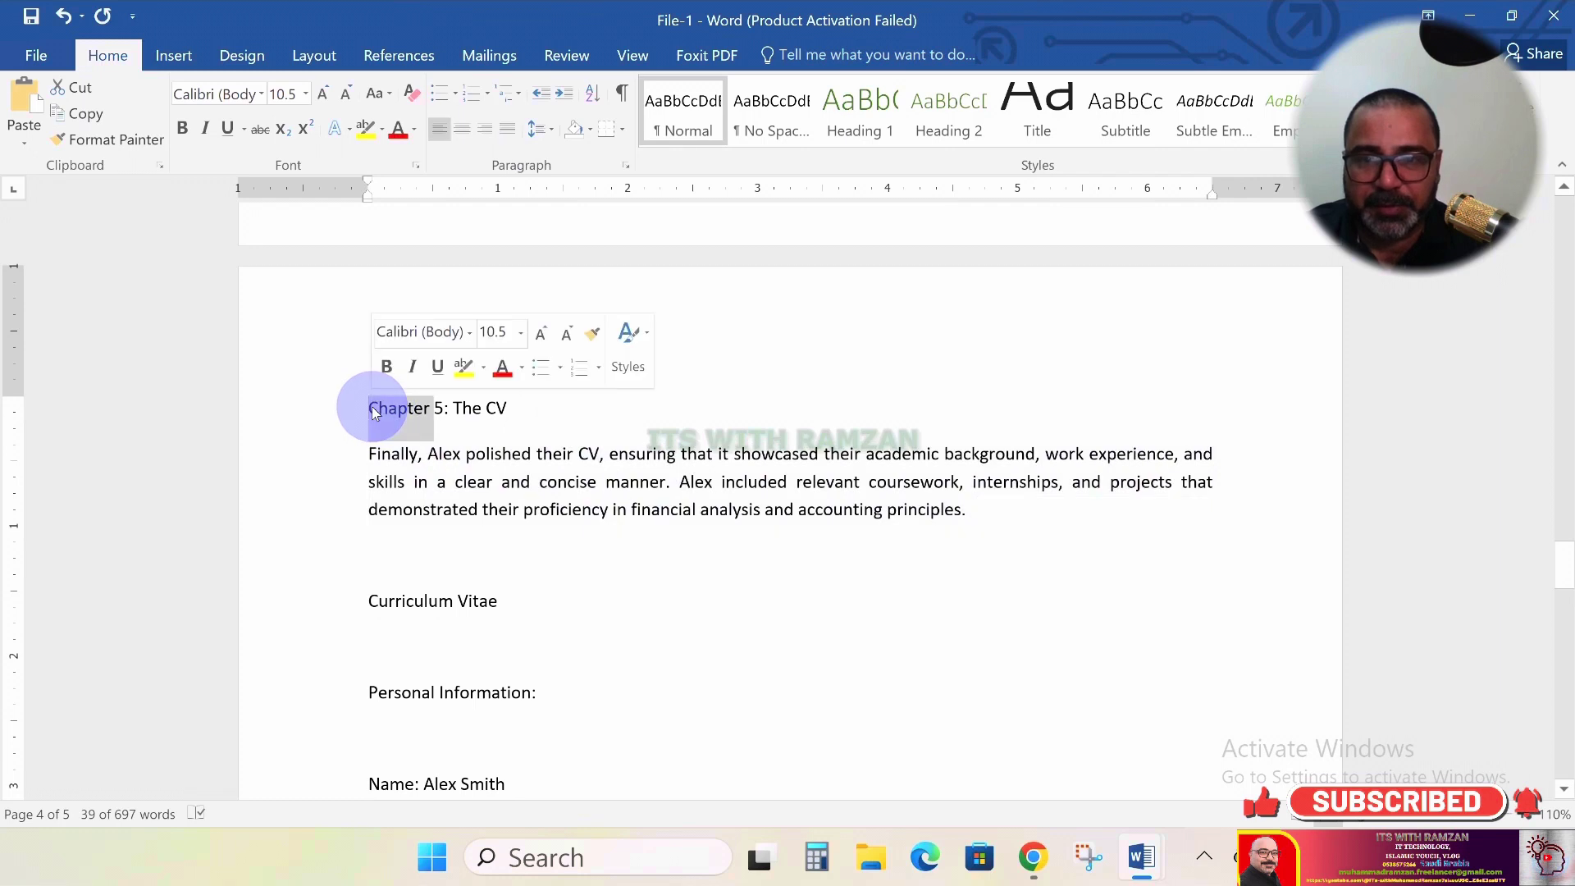
pyautogui.click(373, 410)
pyautogui.hotkey('shift', 'Right')
pyautogui.hotkey('shift', 'Right')
pyautogui.hotkey('shift', 'Right')
pyautogui.hotkey('shift', 'Right')
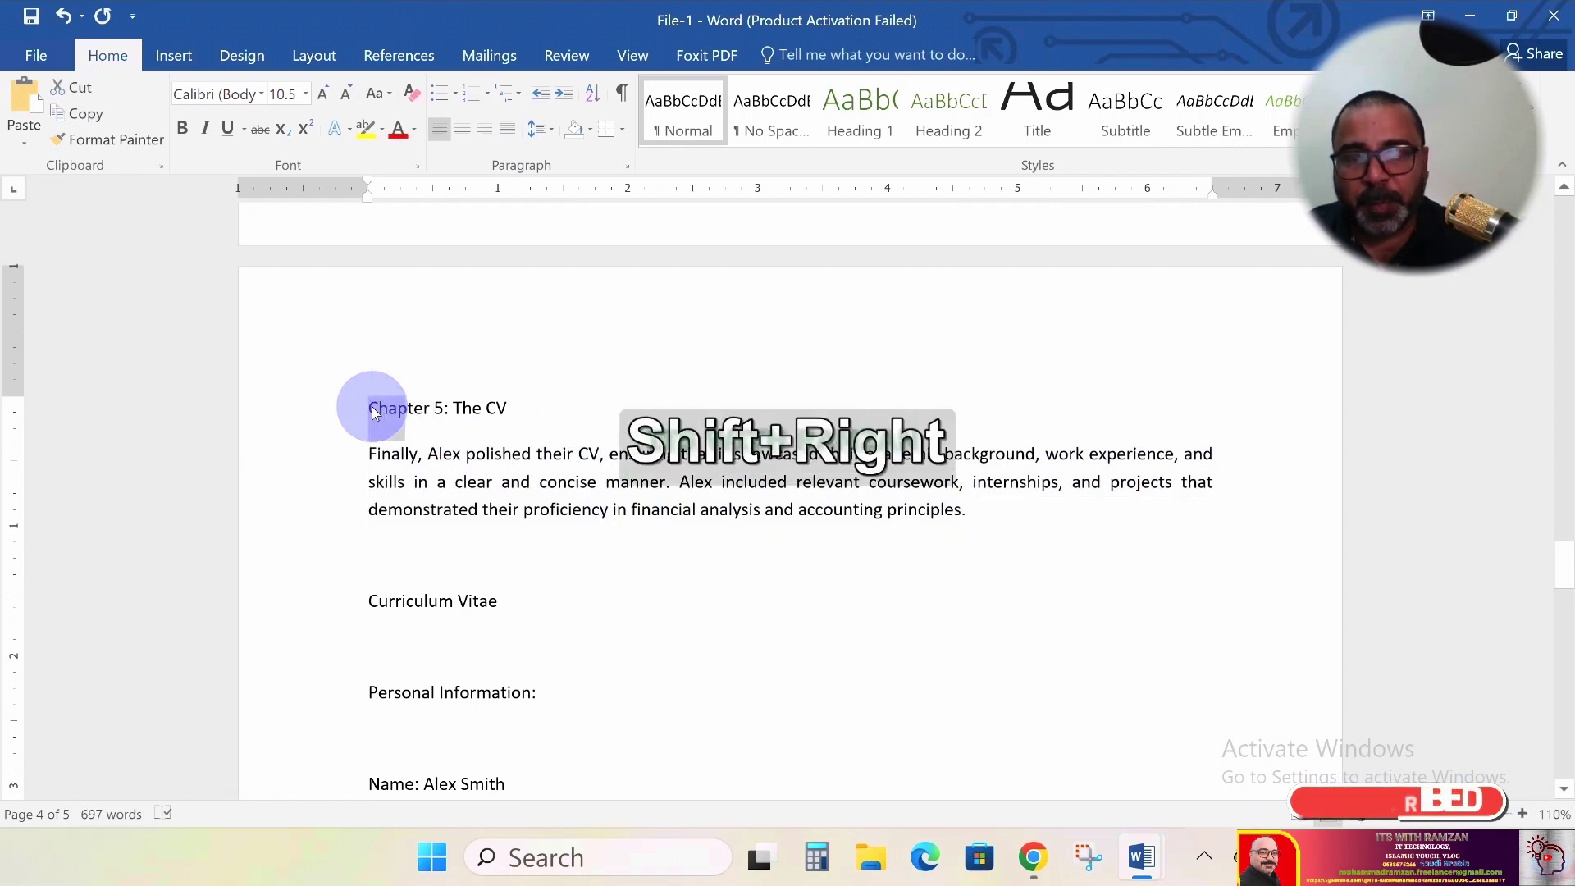
pyautogui.hotkey('shift', 'Right')
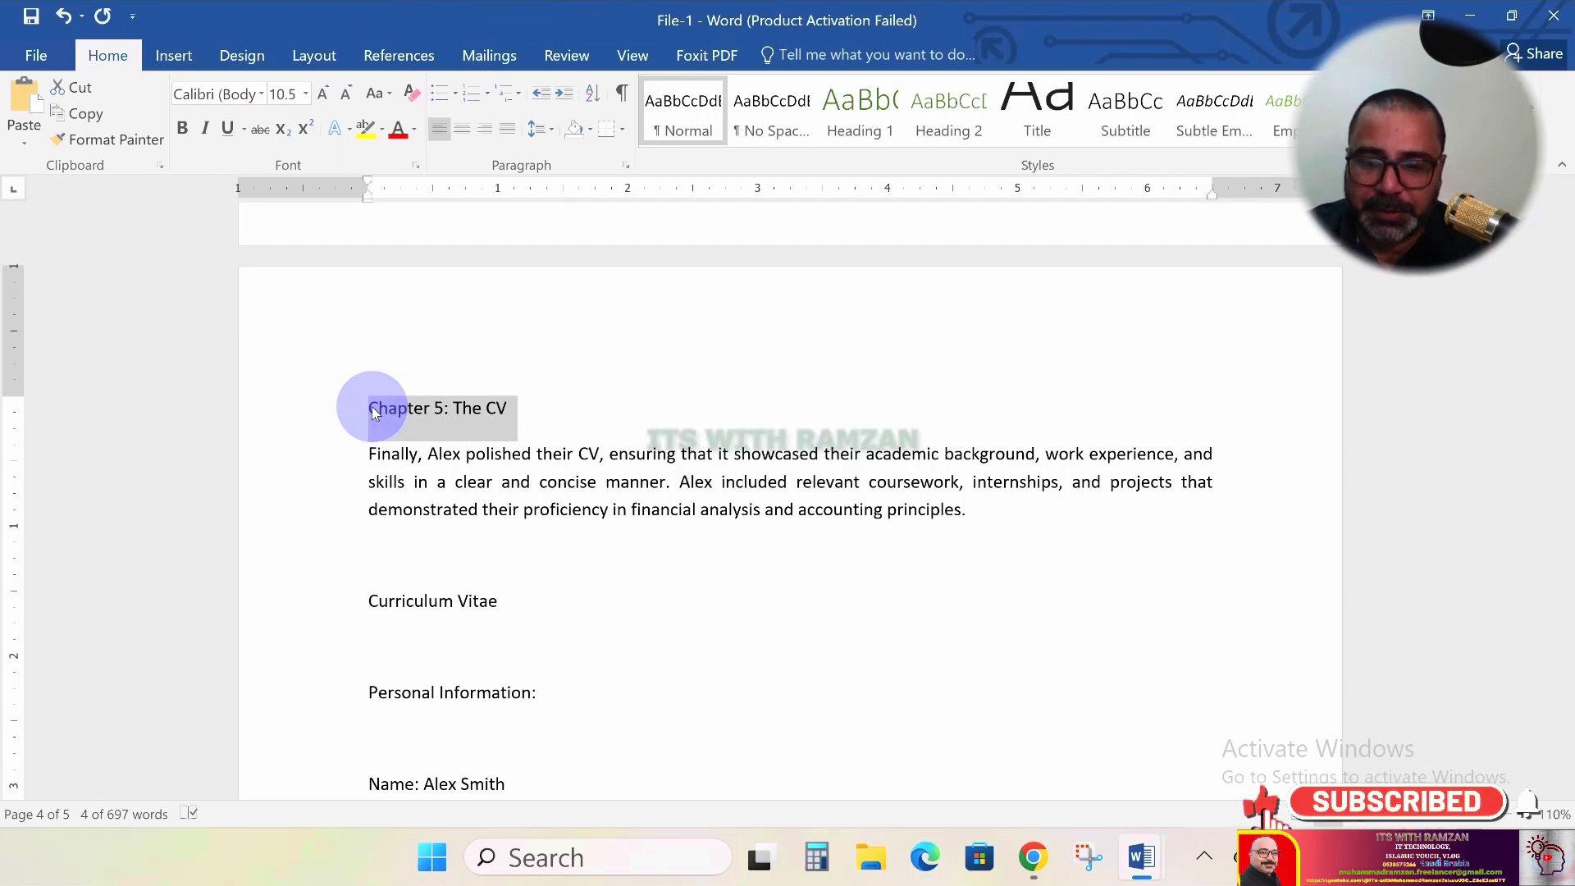
pyautogui.press('ctrl')
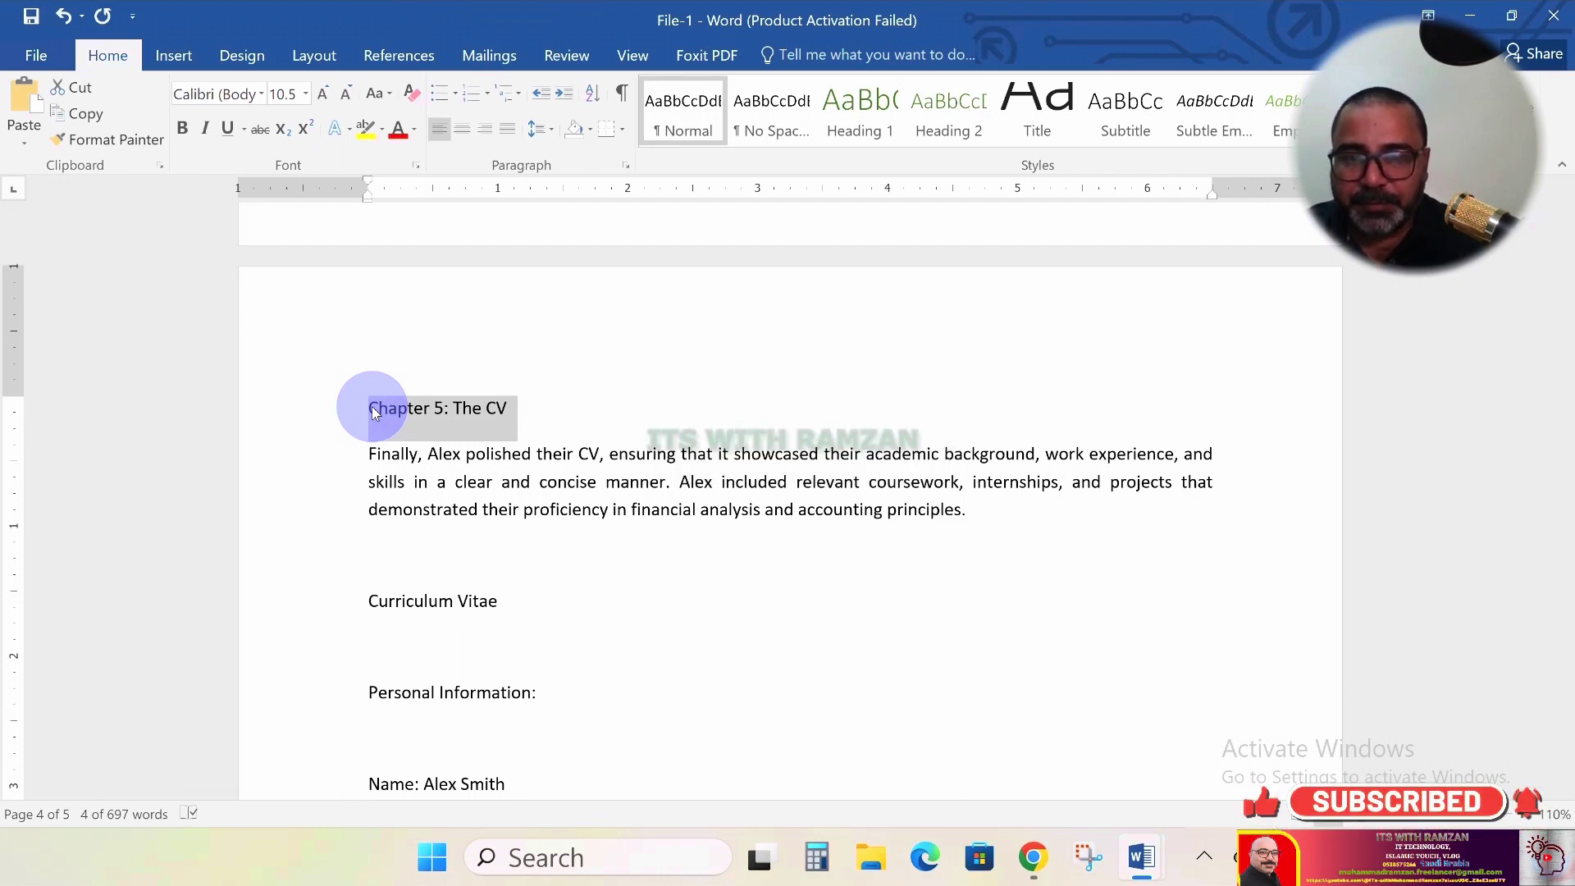
pyautogui.hotkey('ctrl', 'shift', 'v')
pyautogui.click(595, 384)
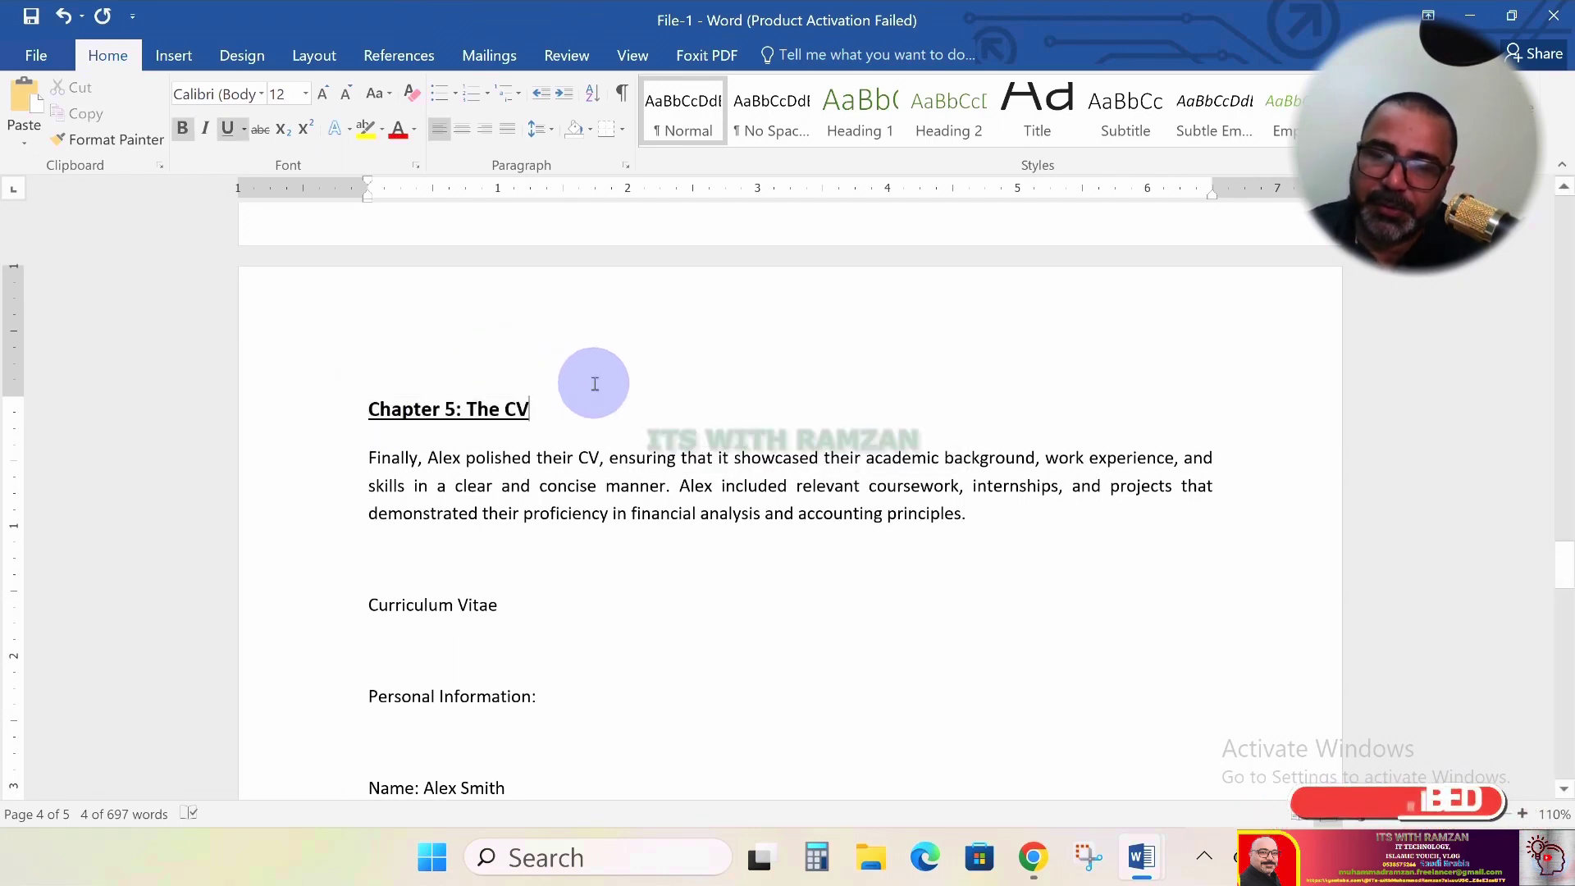
# Delete the line breaks above the "Chapter 5: The CV" heading to bring it back onto the page with the cover letter's sign-off
pyautogui.scroll(-3, 594, 384)
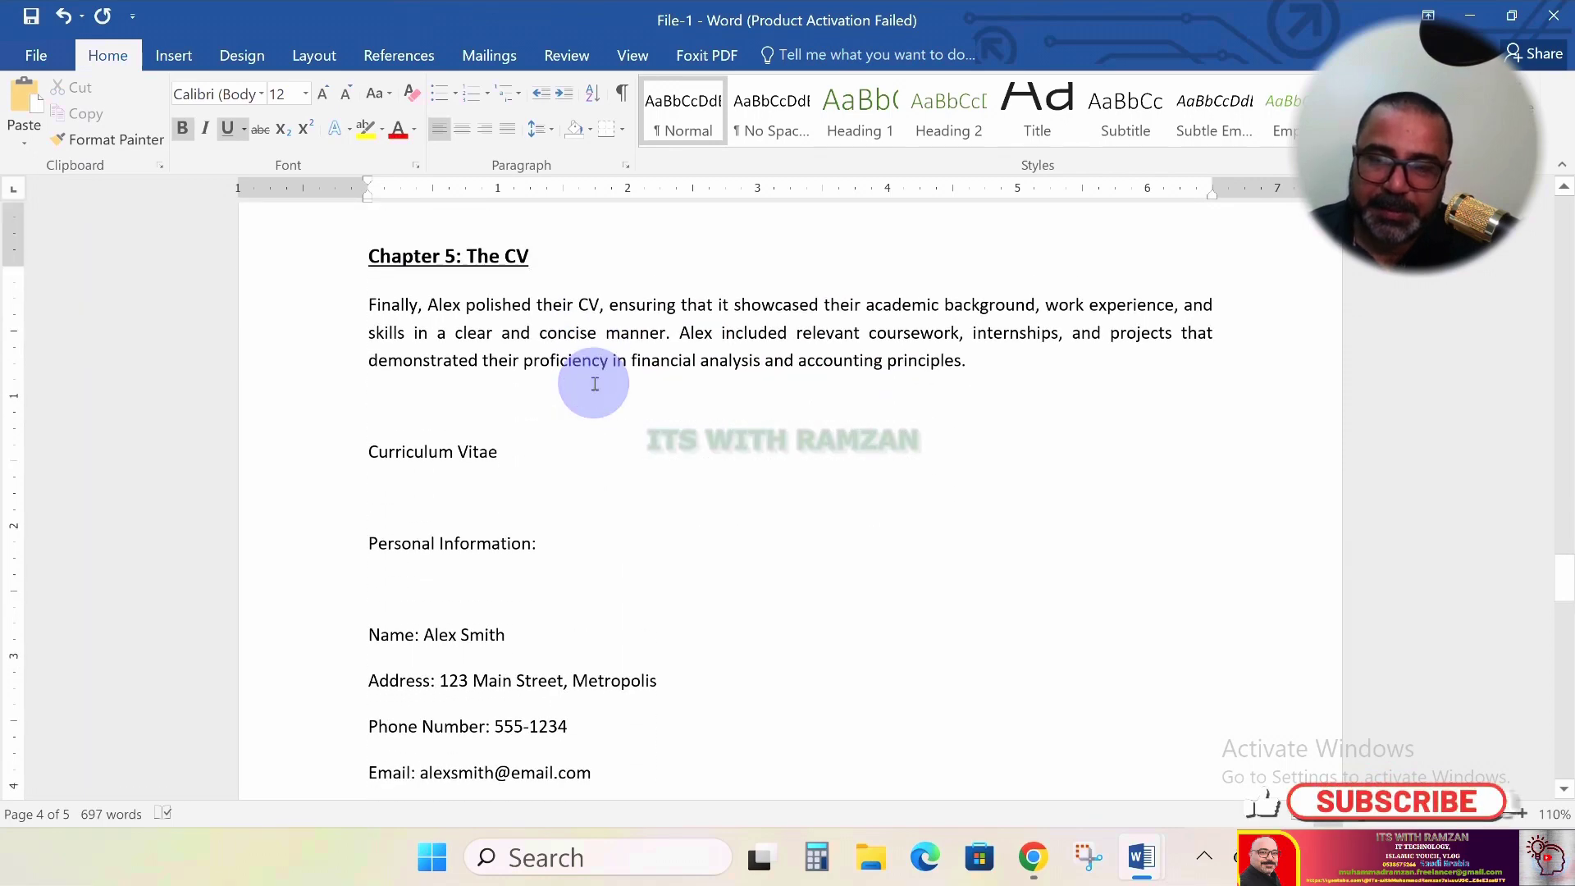
pyautogui.scroll(7, 595, 384)
pyautogui.scroll(-4, 594, 384)
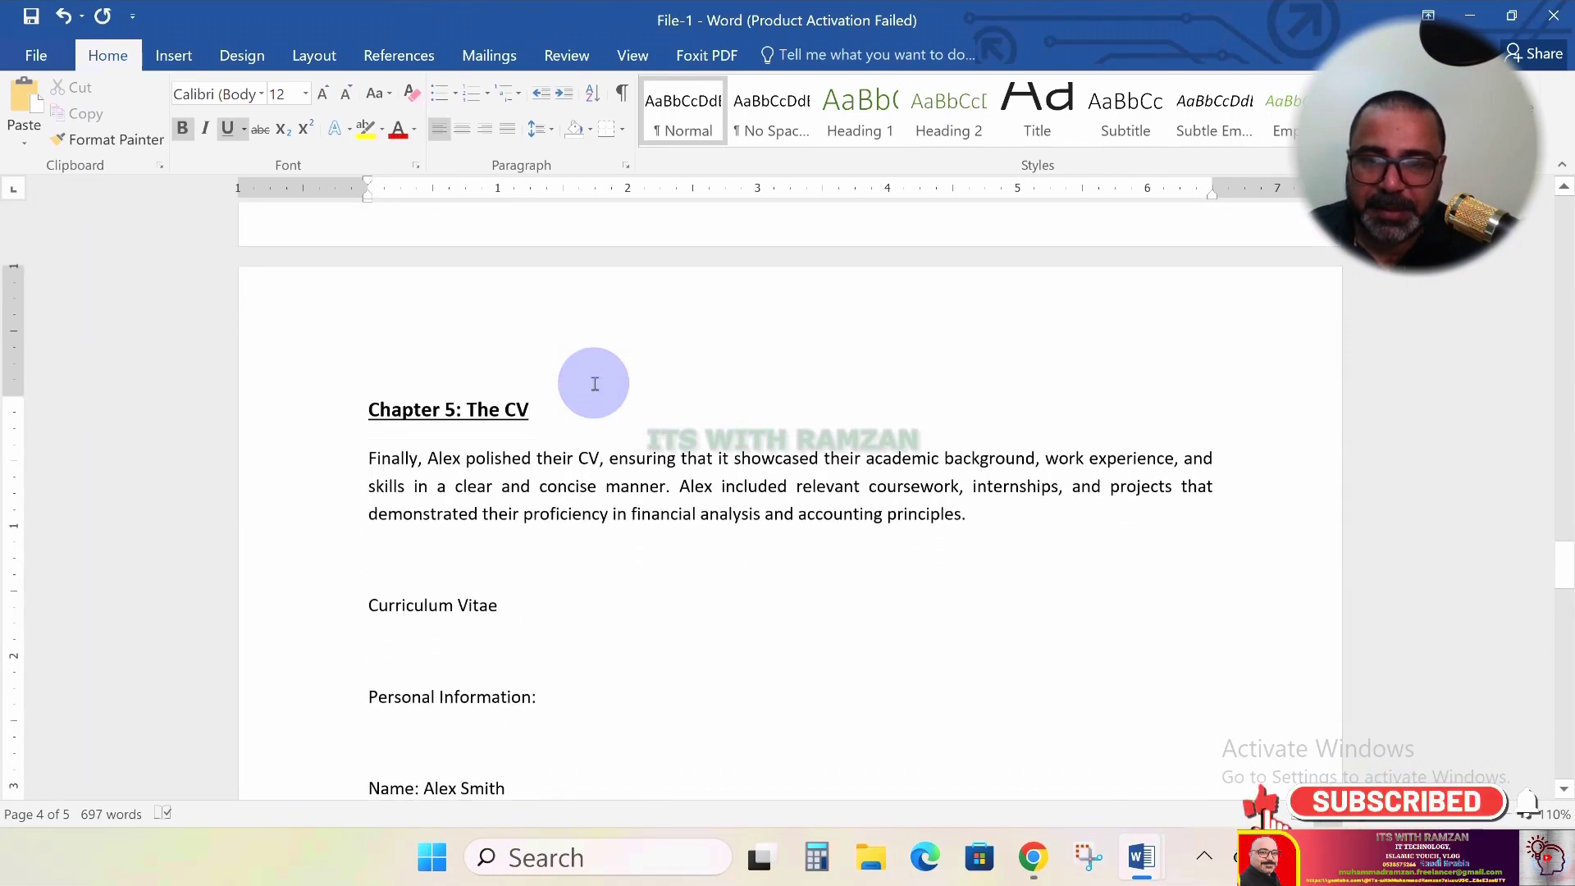
pyautogui.scroll(10, 810, 517)
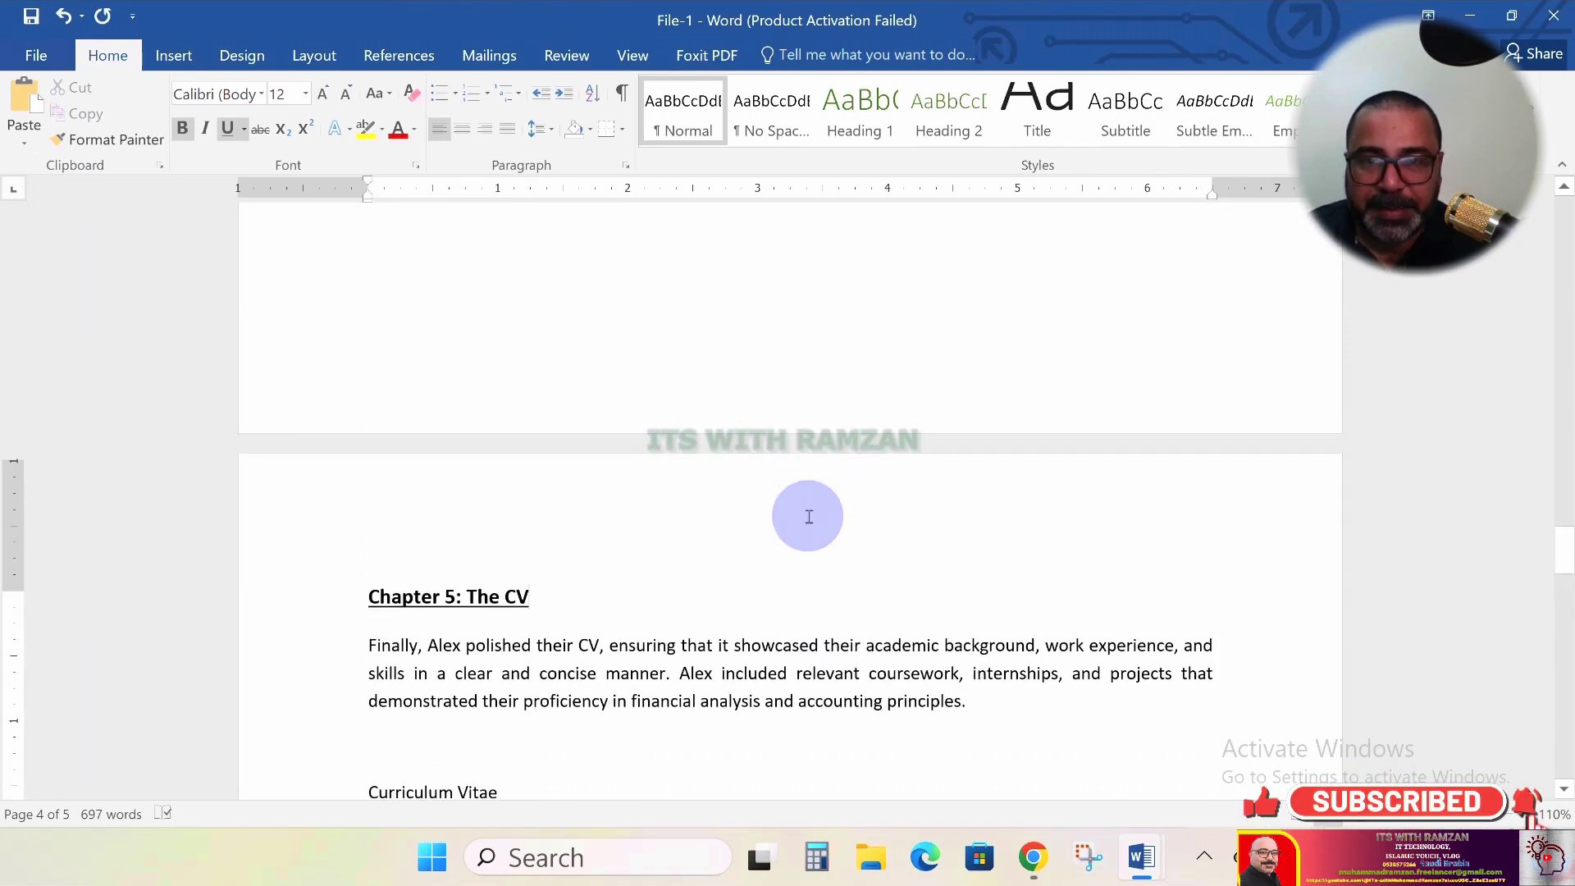
pyautogui.click(480, 502)
pyautogui.press('Delete')
pyautogui.press('Delete')
pyautogui.press('Delete')
pyautogui.press('Delete')
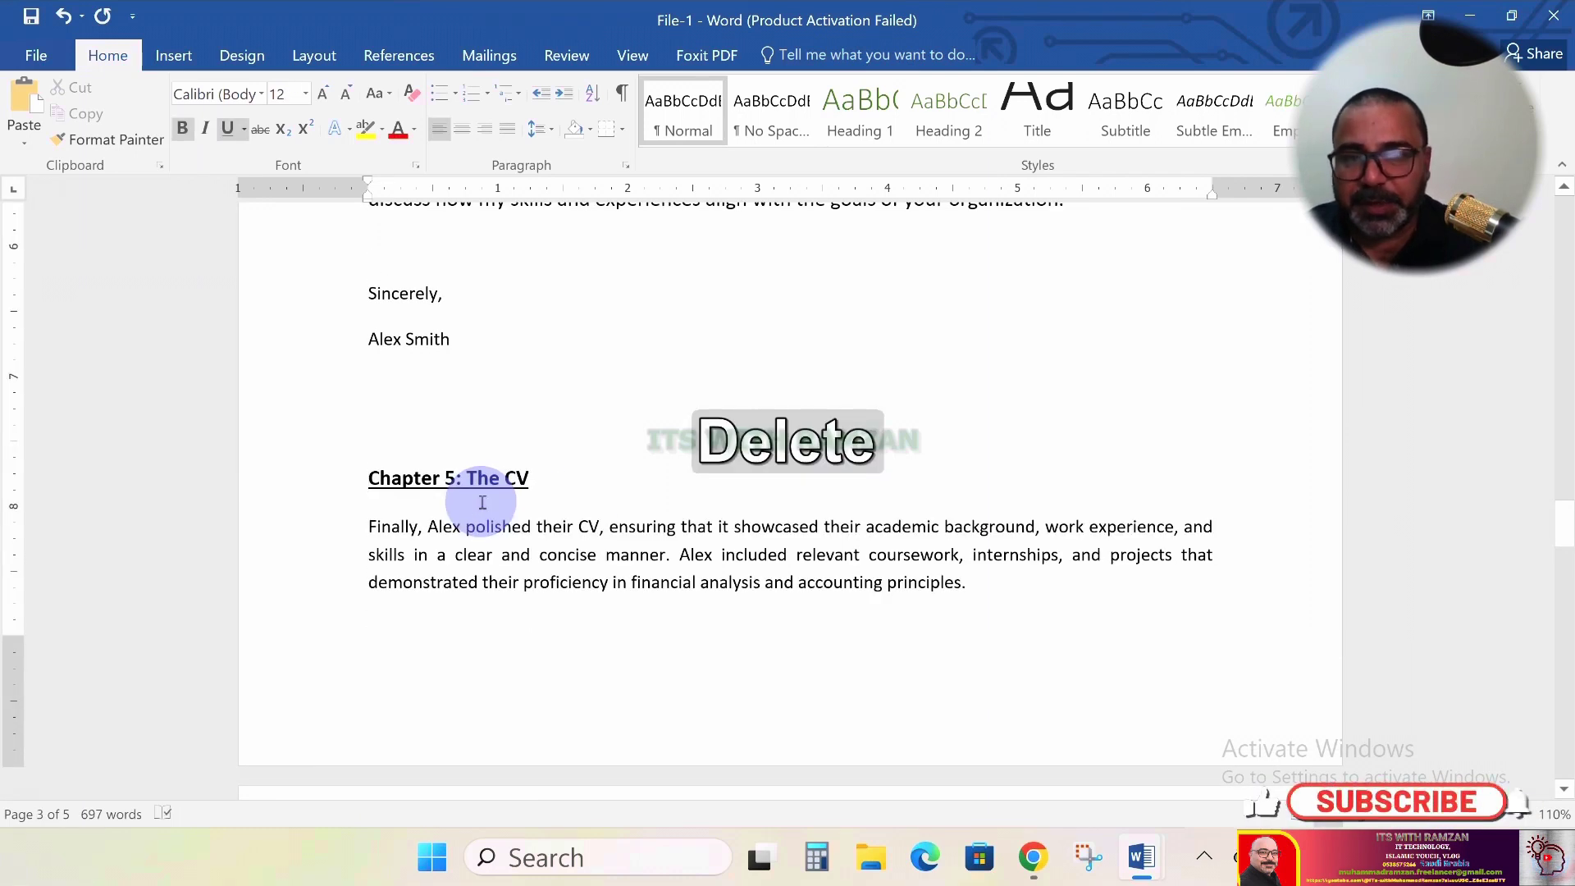
# Replace the "Curriculum Vitae" title at the top of the CV page with "CV"
pyautogui.scroll(-8, 454, 517)
pyautogui.doubleClick(402, 492)
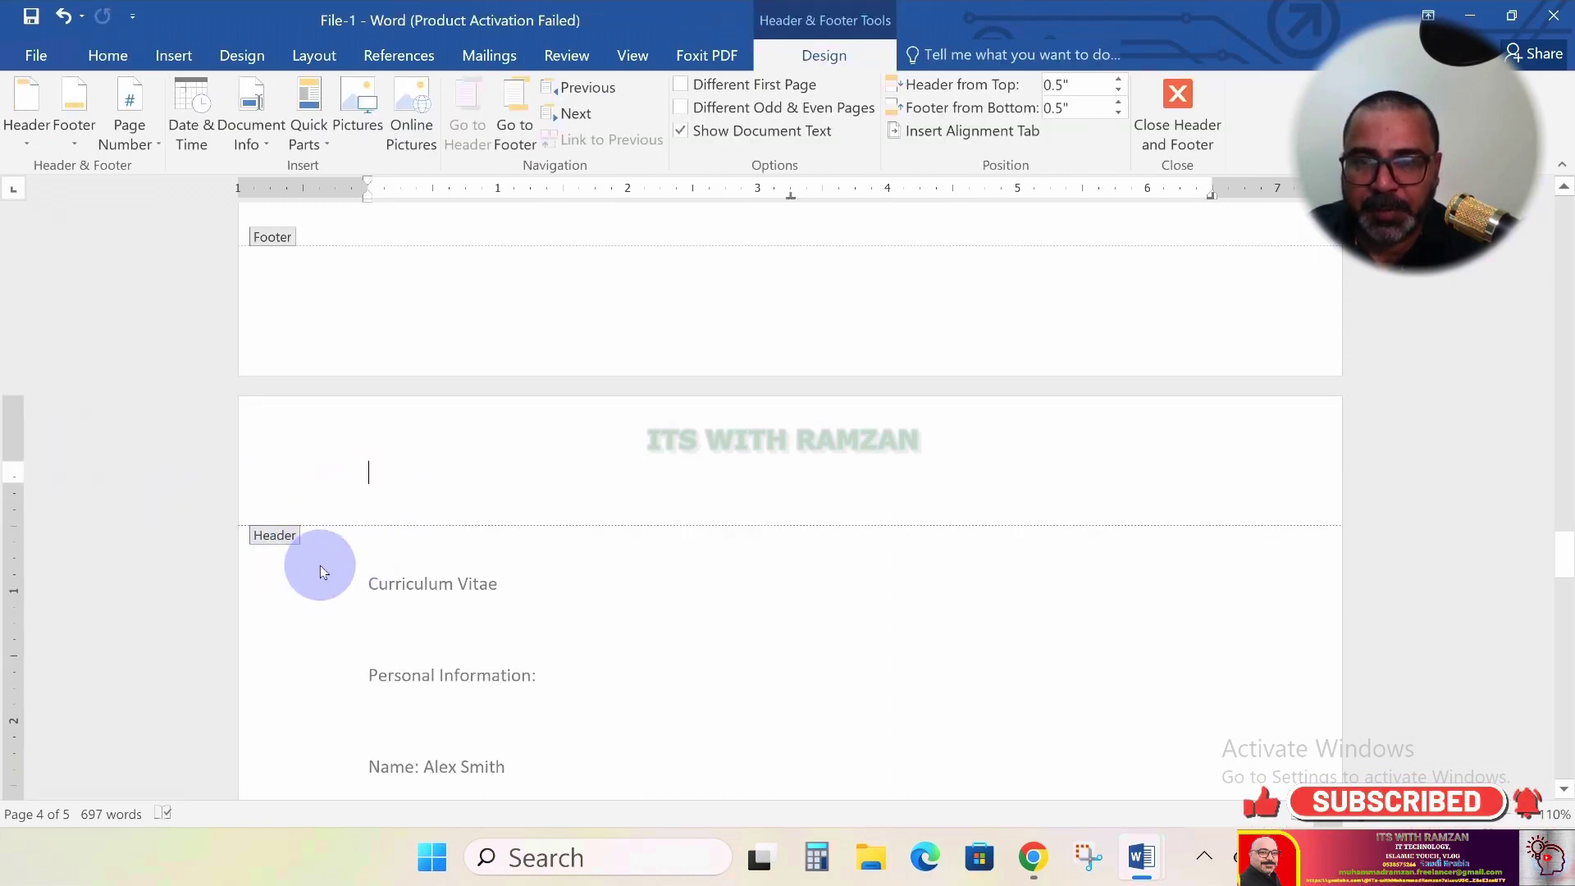
pyautogui.doubleClick(393, 583)
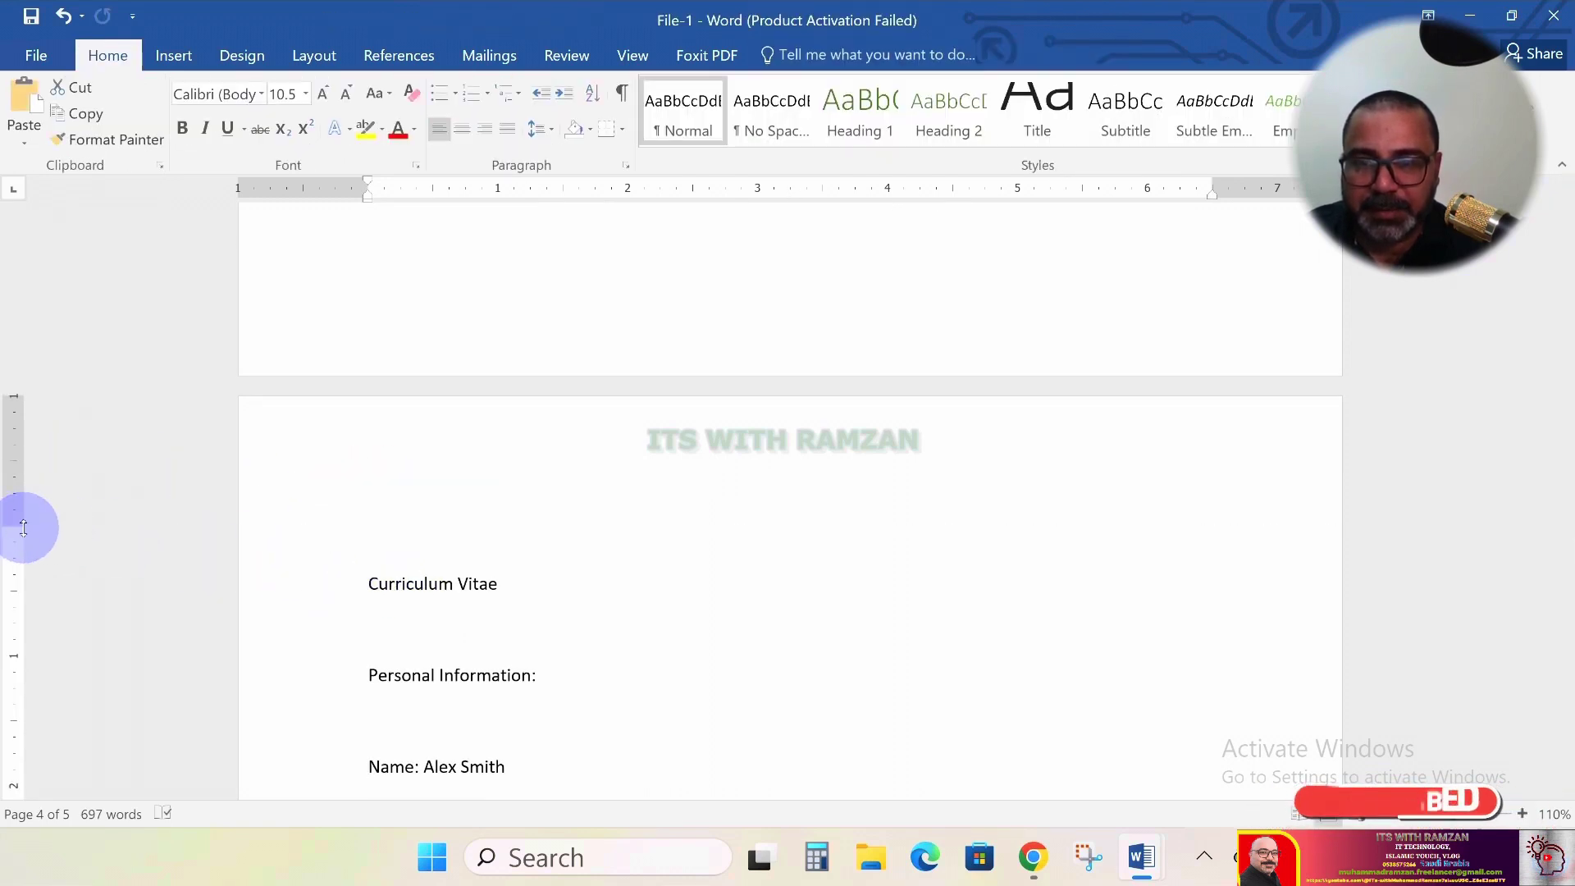
pyautogui.scroll(-2, 373, 520)
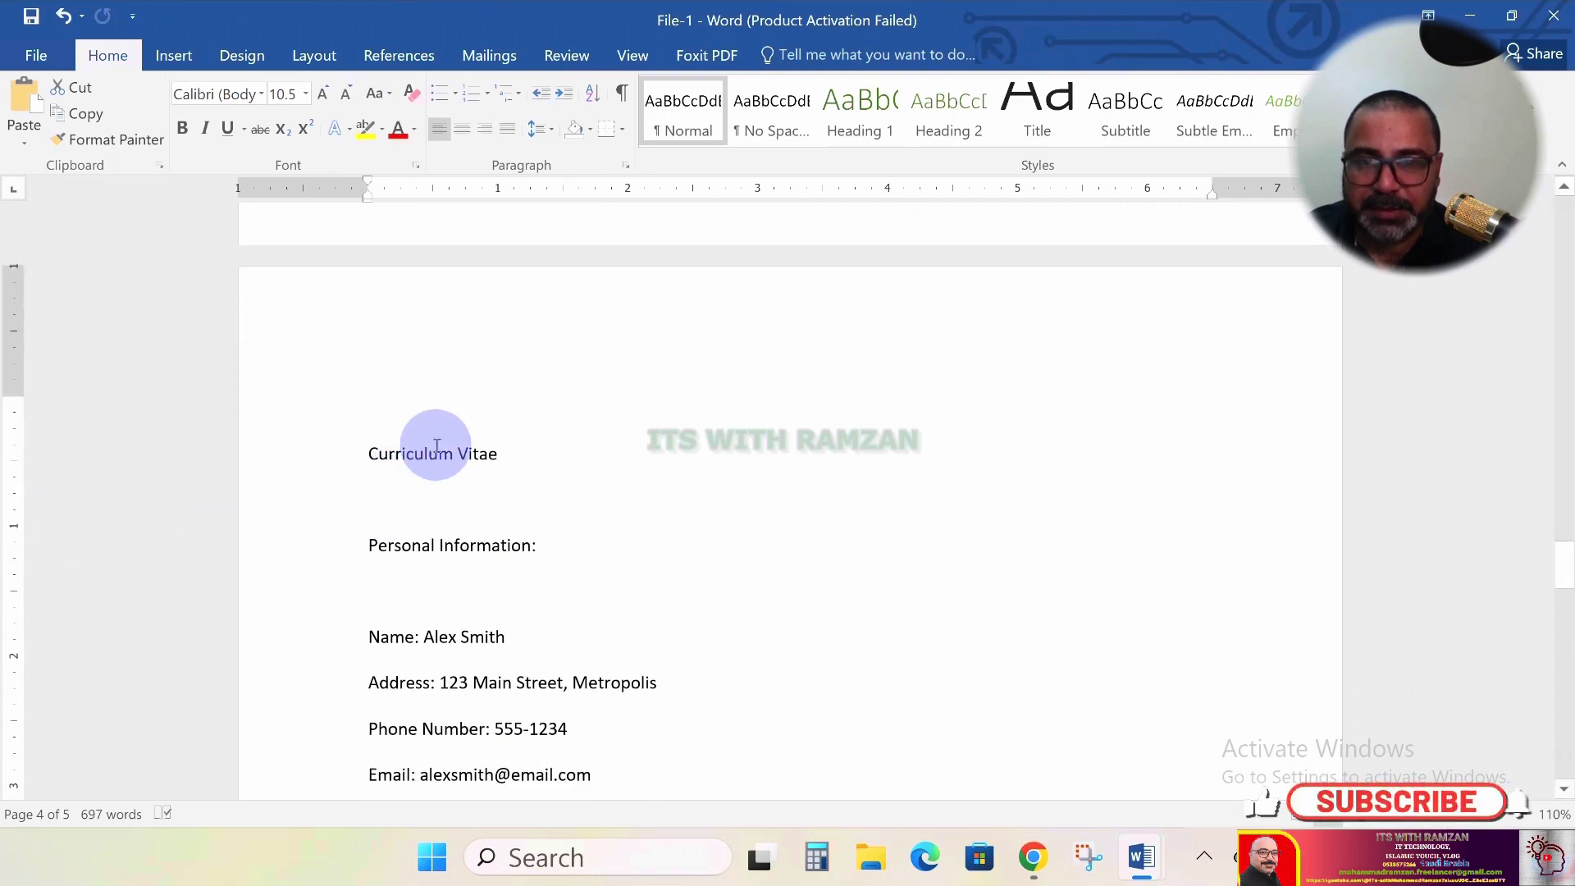
pyautogui.moveTo(503, 449); pyautogui.dragTo(447, 490)
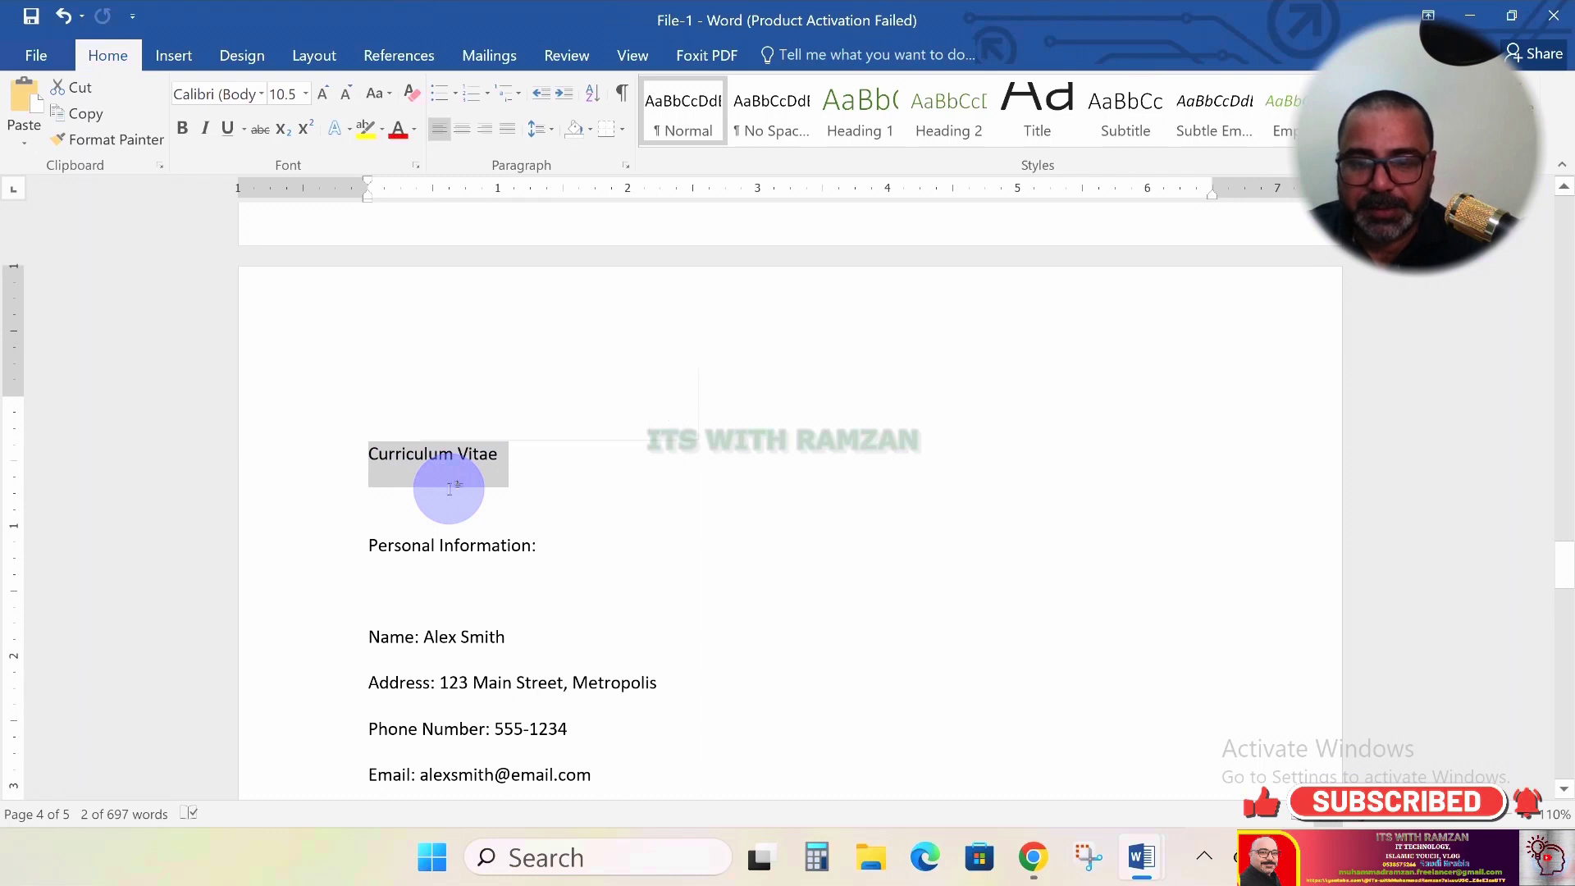
pyautogui.write('V')
pyautogui.press('BackSpace')
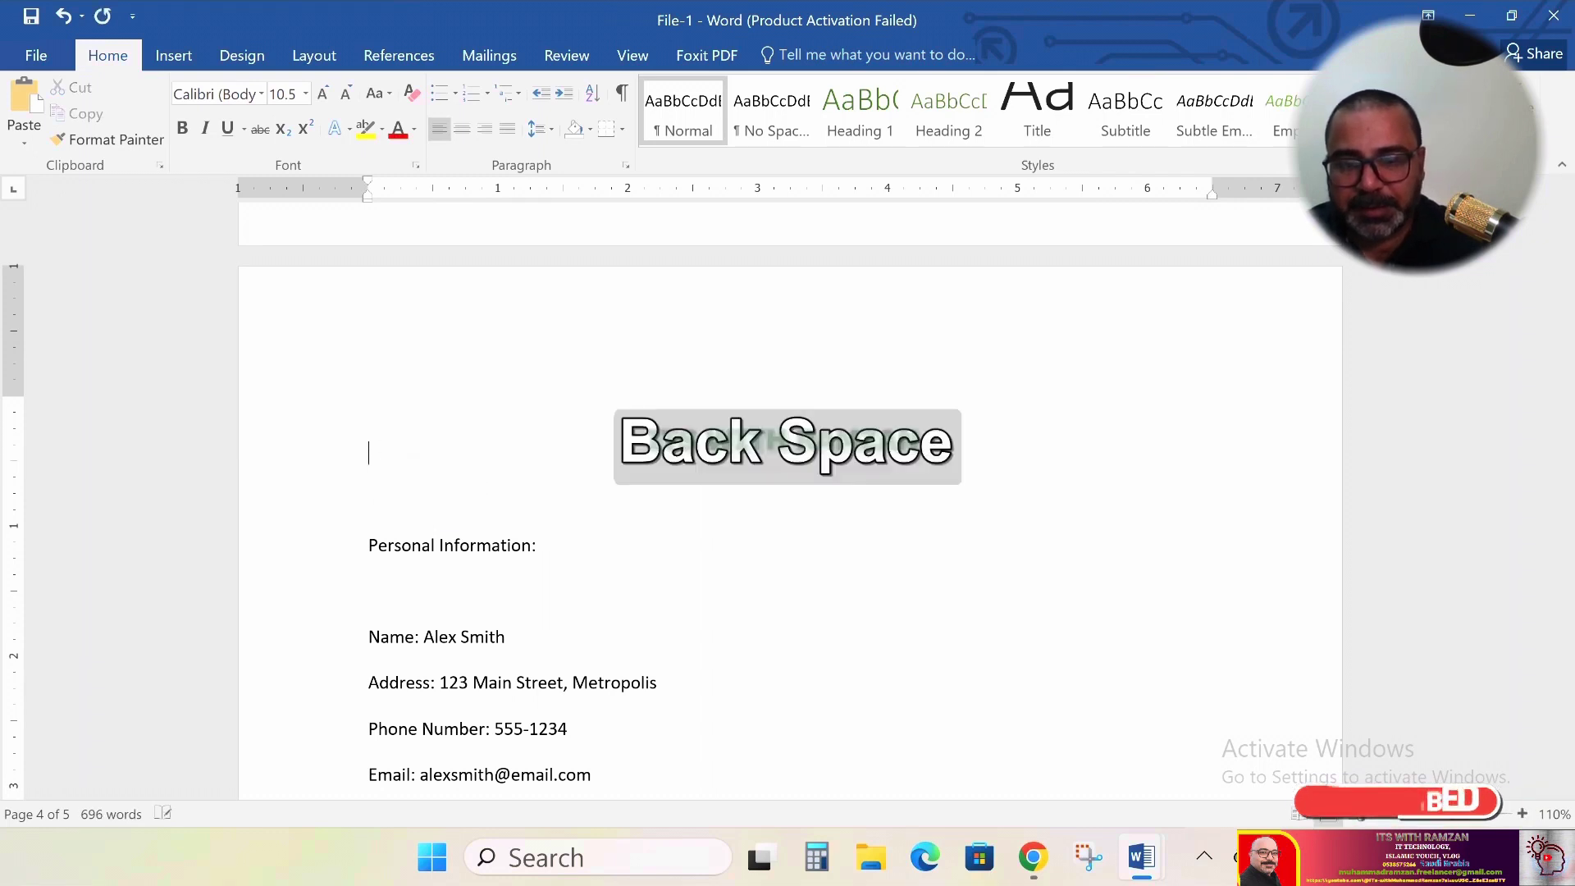
pyautogui.write('CV')
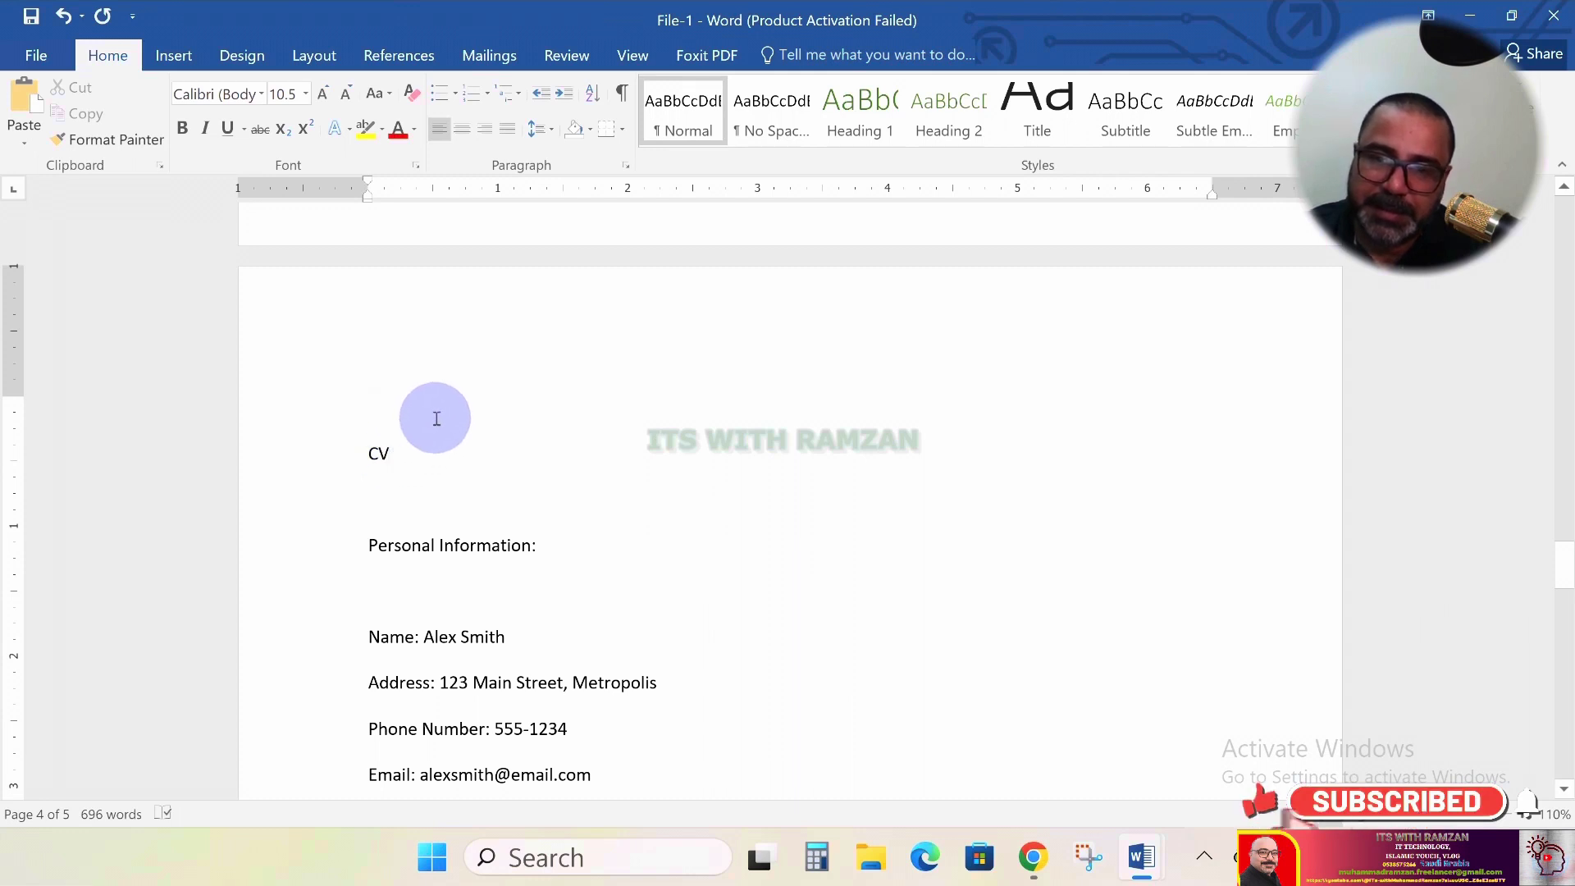
# Remove the blank line between the "Personal Information:" heading and the Name line
pyautogui.scroll(-2, 436, 418)
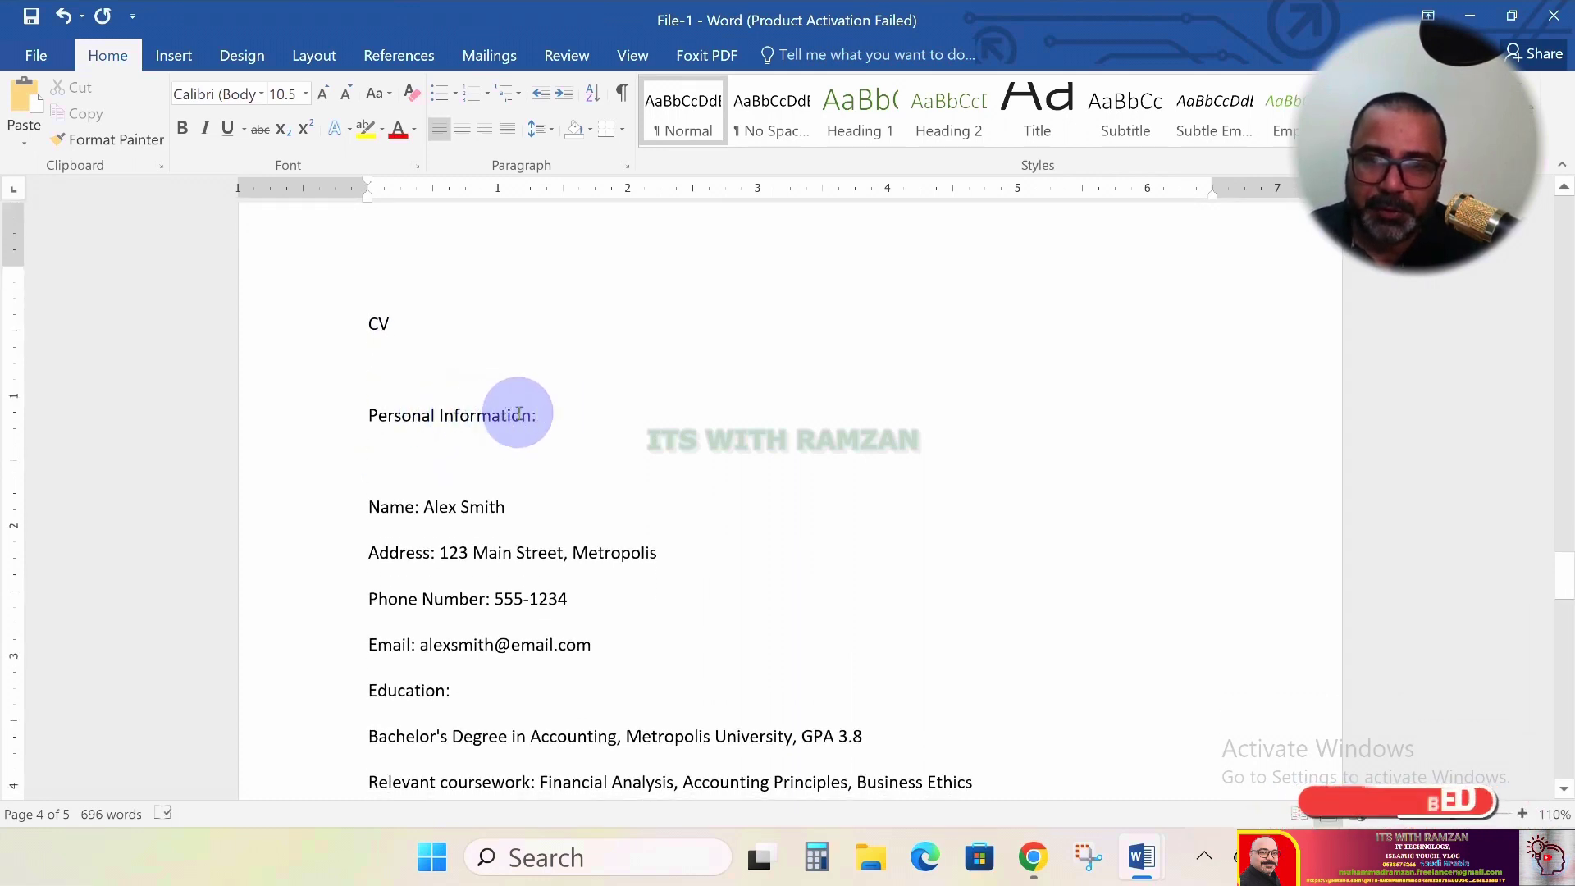
pyautogui.scroll(-2, 537, 407)
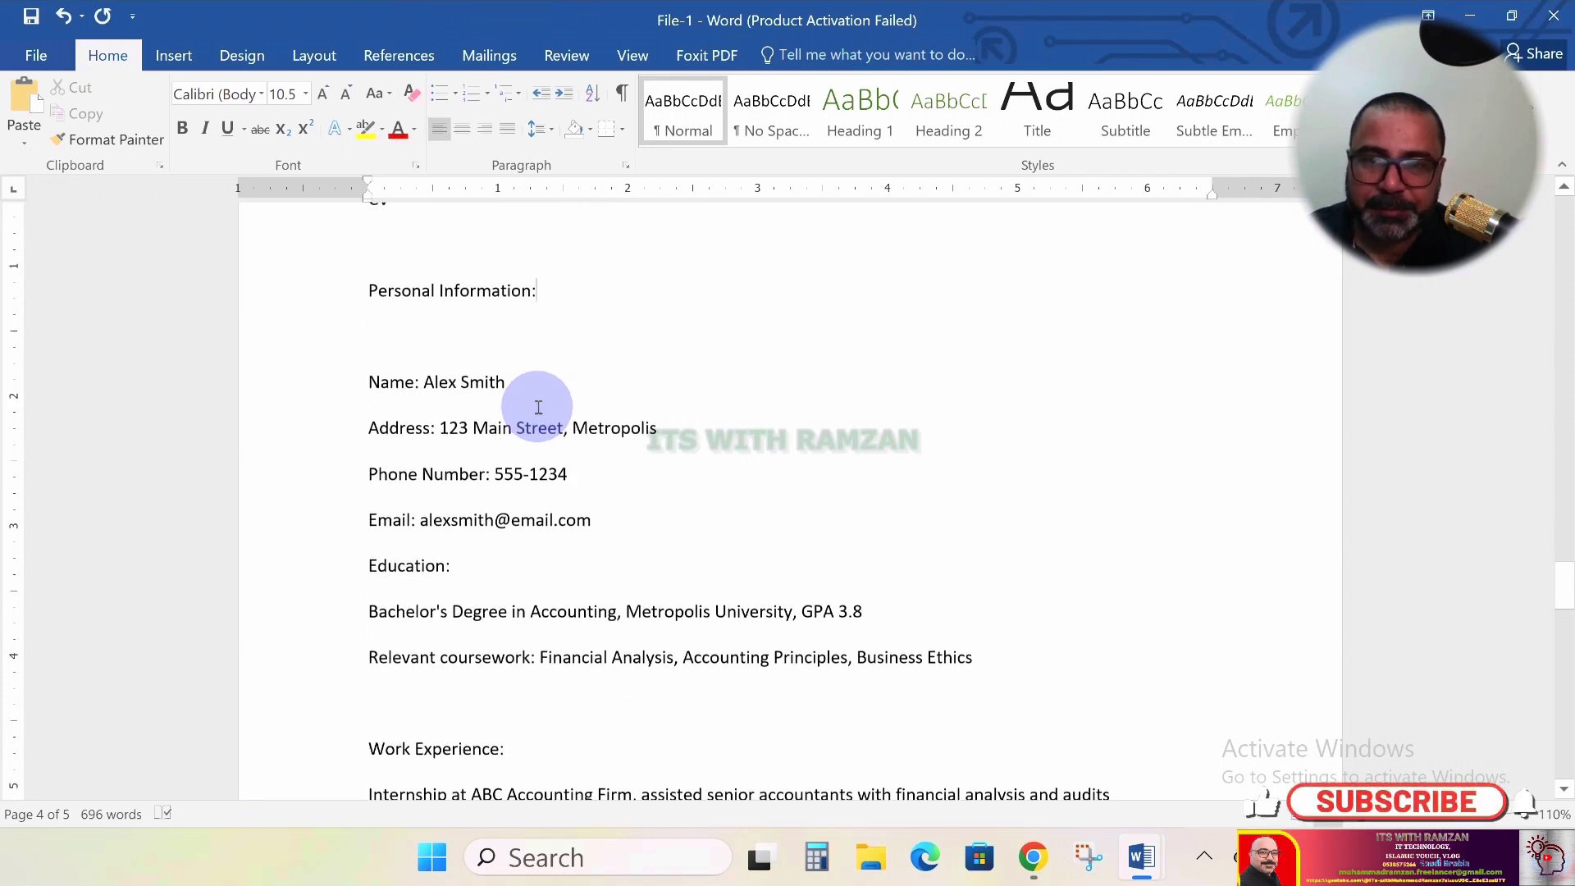
pyautogui.click(405, 375)
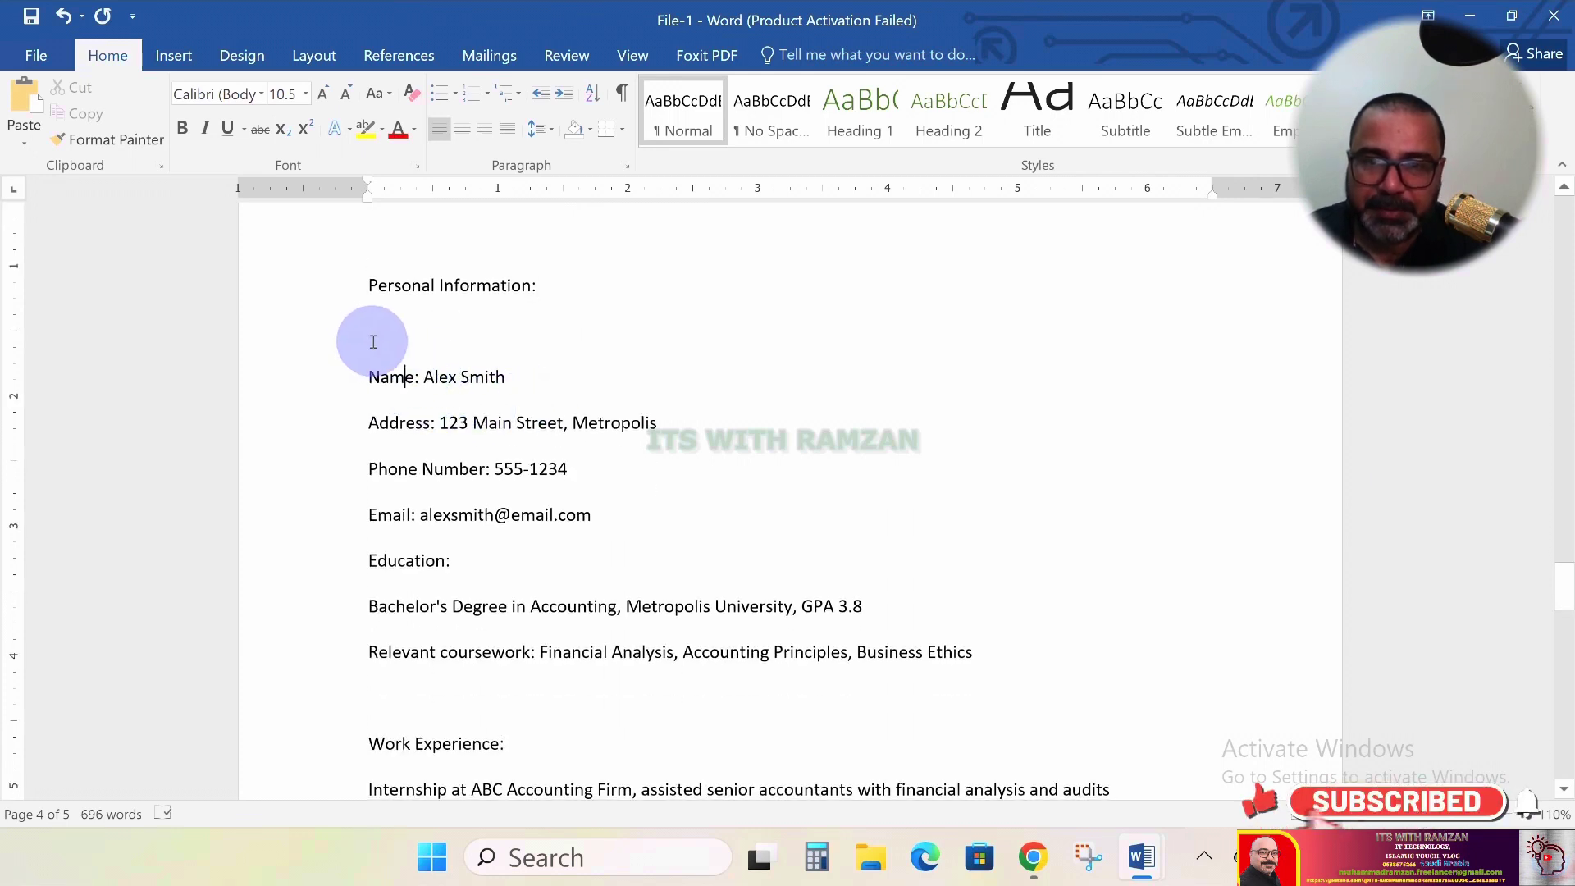
pyautogui.press('Delete')
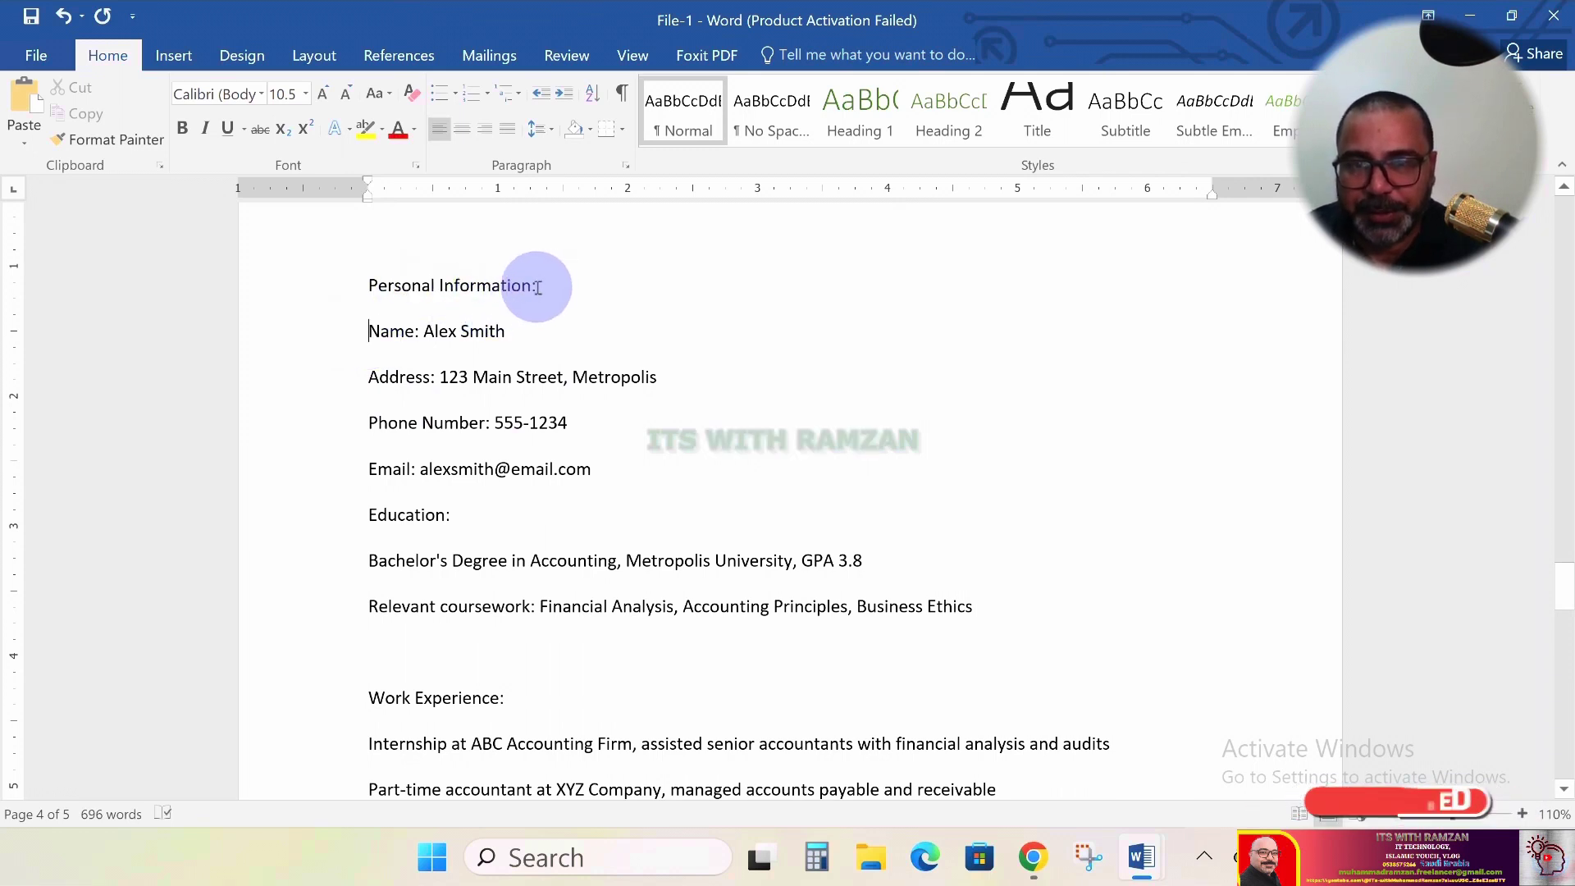
# Make the "Personal Information:" heading in the CV bold
pyautogui.hotkey('shift', 'Left')
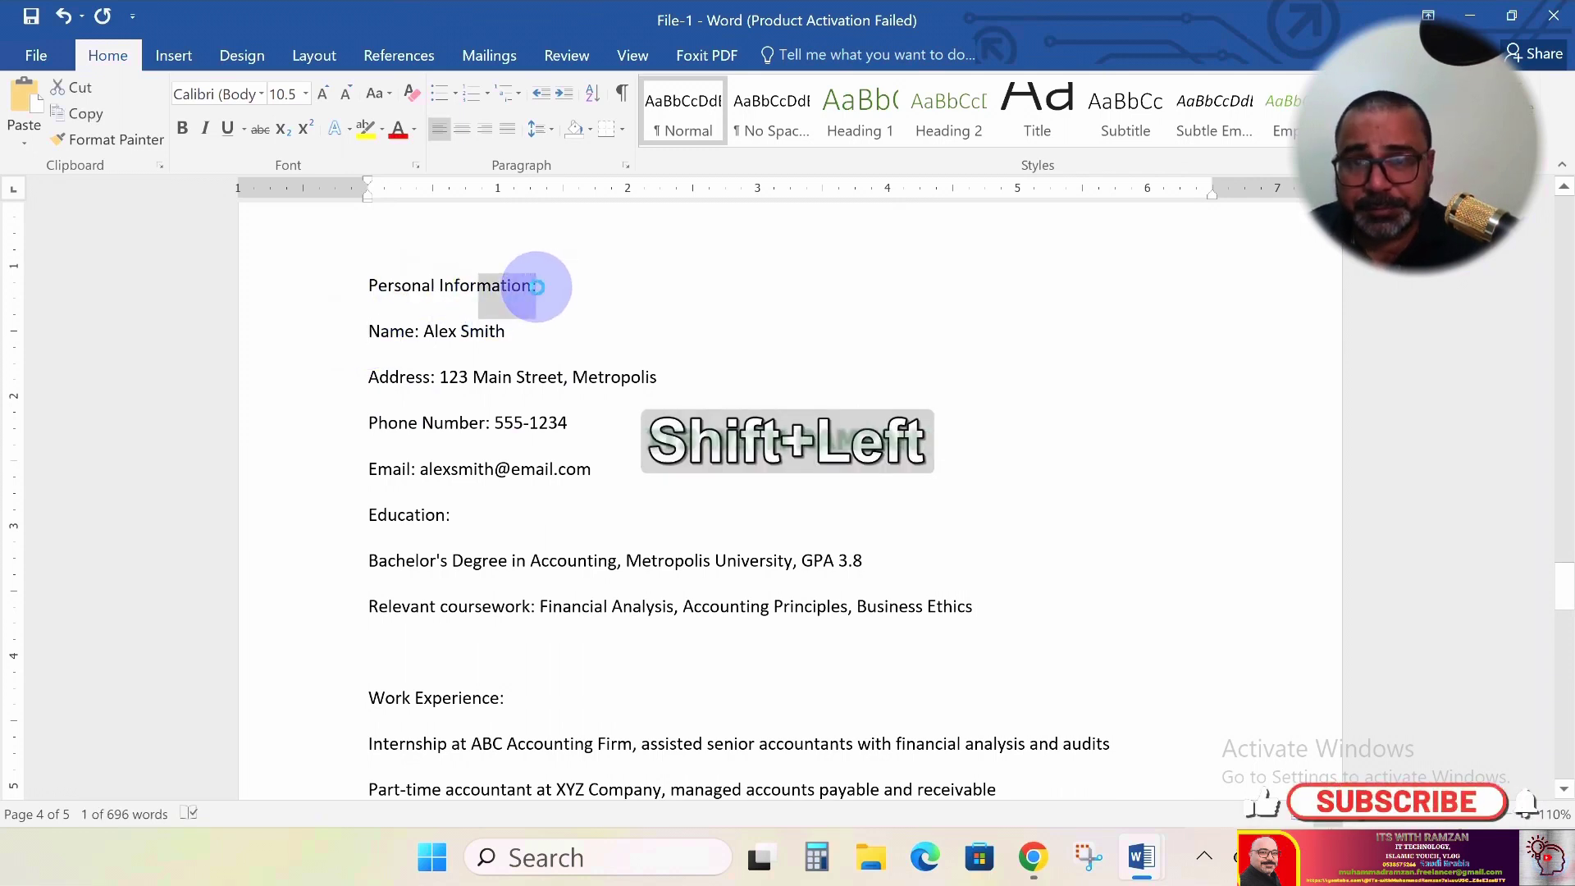
pyautogui.hotkey('shift', 'Left')
pyautogui.hotkey('shift', 'Left')
pyautogui.hotkey('shift', 'Left')
pyautogui.hotkey('shift', 'Left')
pyautogui.hotkey('shift', 'Left')
pyautogui.hotkey('shift', 'Left')
pyautogui.hotkey('shift', 'Left')
pyautogui.hotkey('shift', 'Left')
pyautogui.hotkey('shift', 'Left')
pyautogui.hotkey('shift', 'Left')
pyautogui.hotkey('shift', 'Left')
pyautogui.hotkey('shift', 'Left')
pyautogui.hotkey('shift', 'Left')
pyautogui.hotkey('shift', 'Left')
pyautogui.hotkey('shift', 'Left')
pyautogui.hotkey('shift', 'Left')
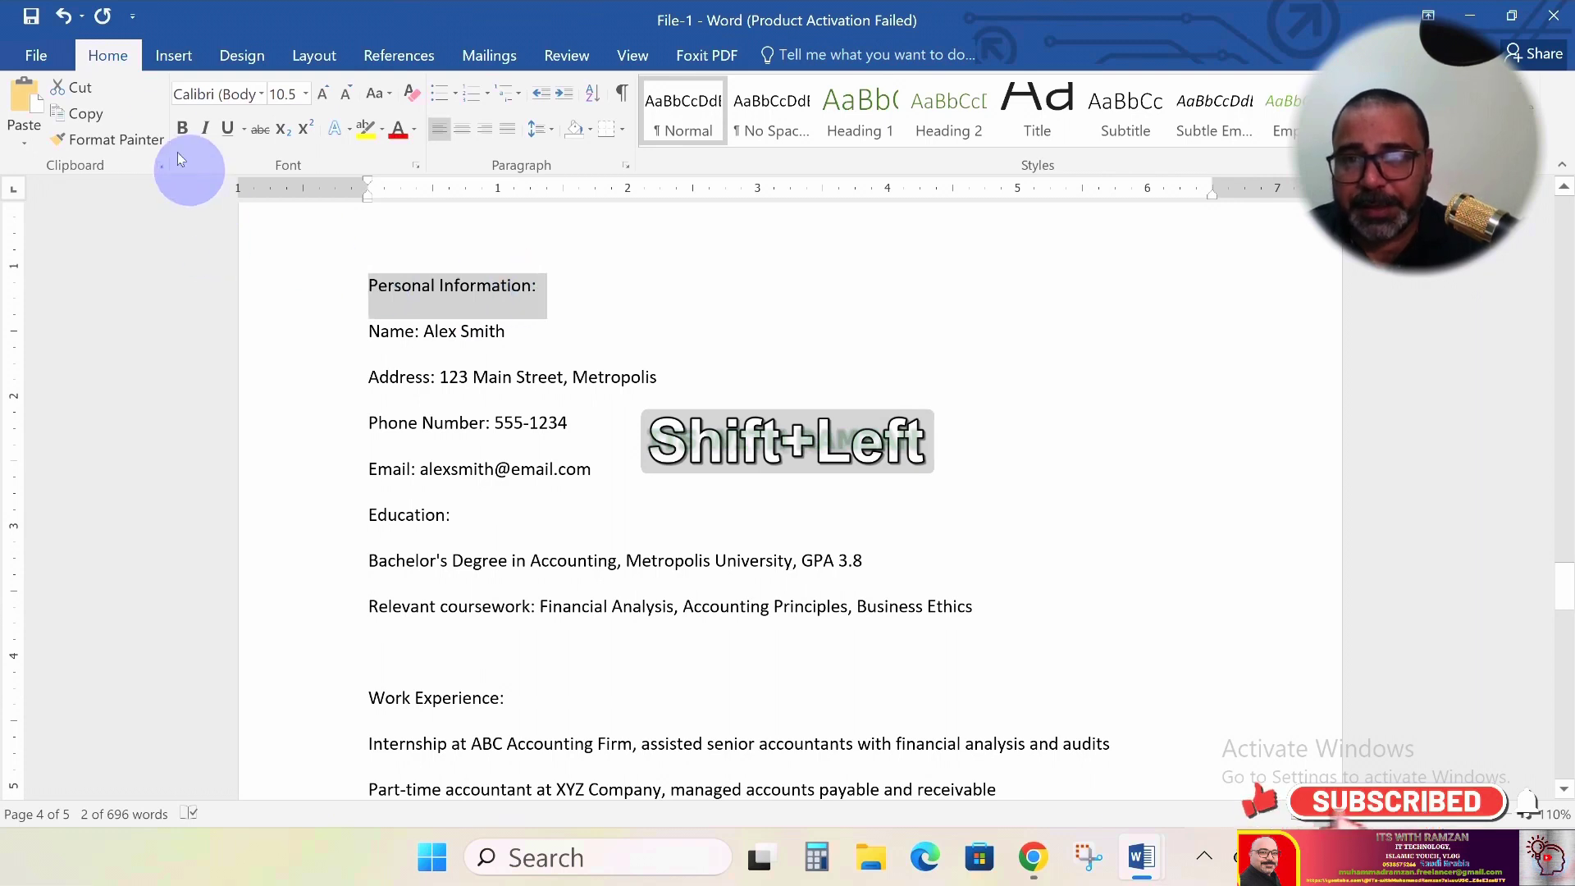
# Make only the "Name" label in the personal information section bold
pyautogui.click(410, 332)
pyautogui.hotkey('shift', 'Left')
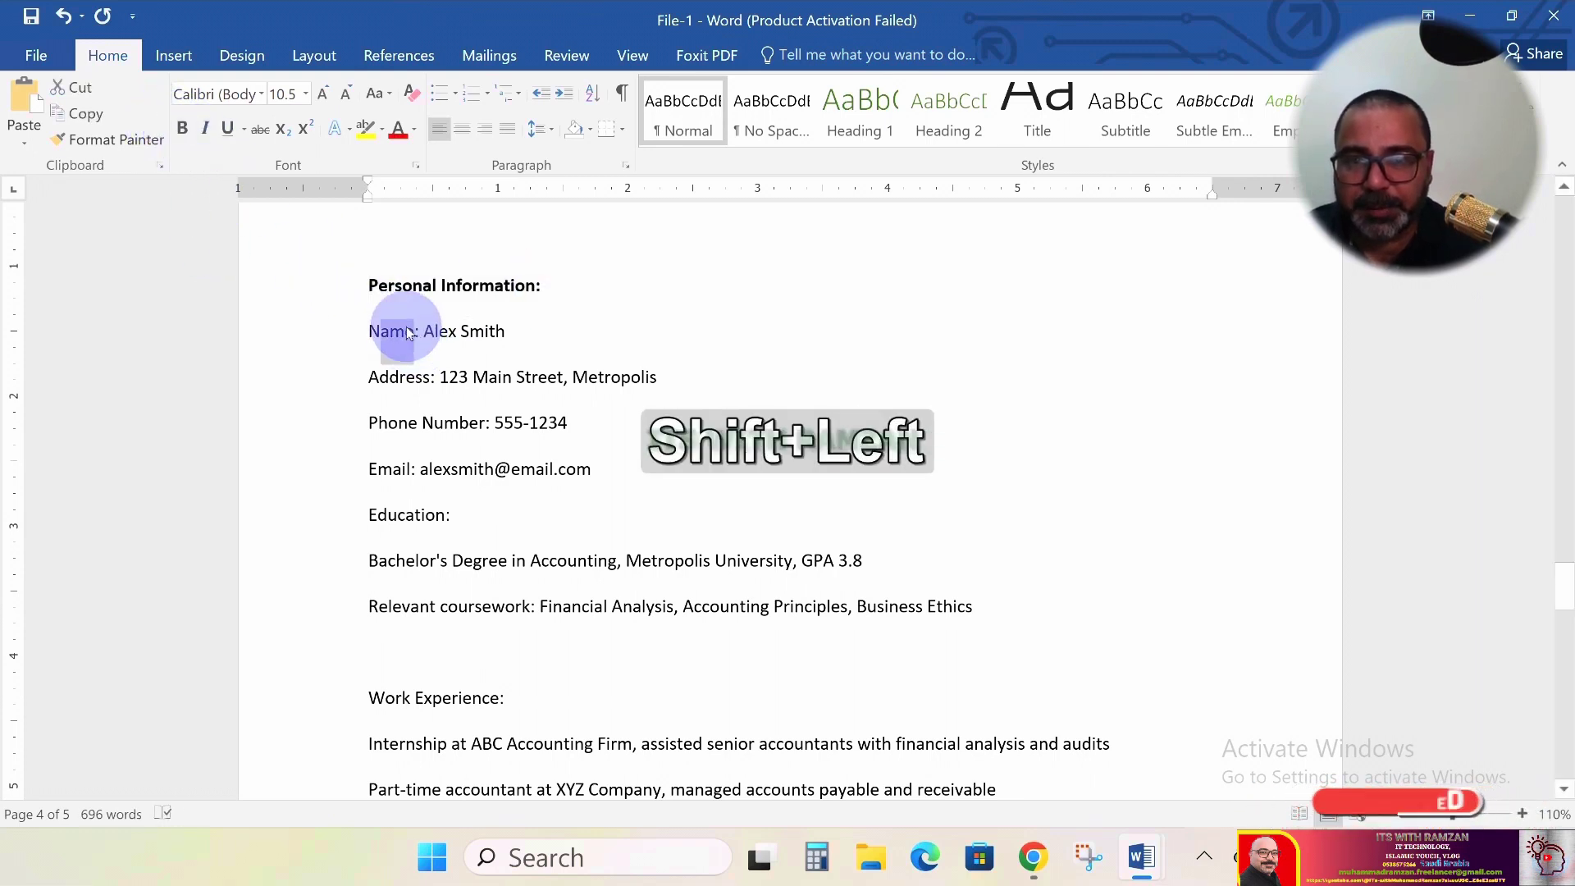
pyautogui.click(181, 129)
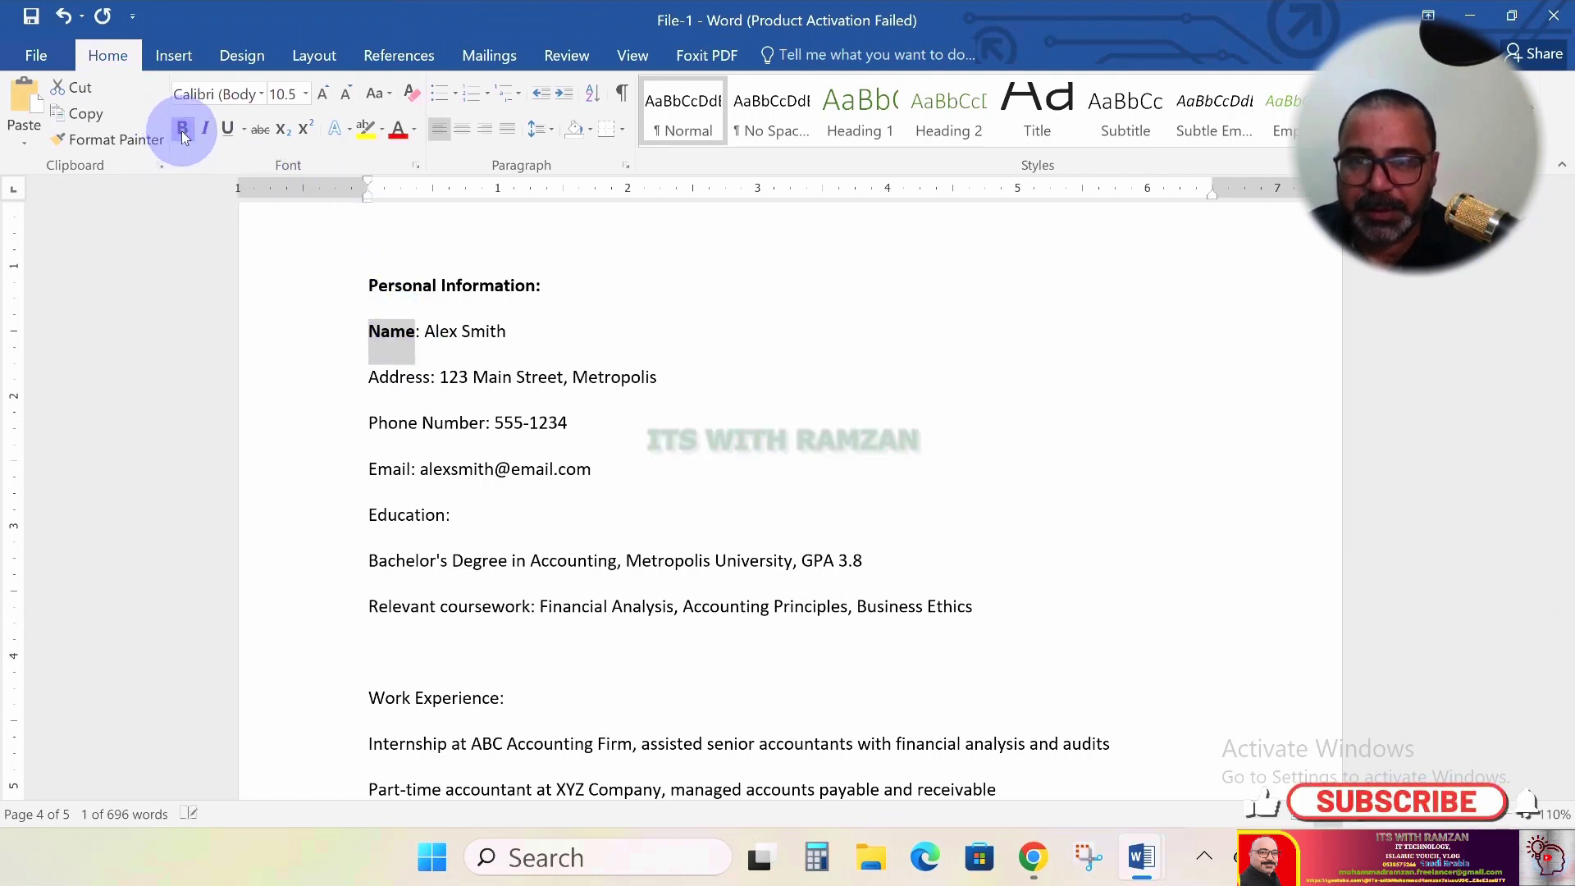
# Make the "Address:" label bold, leaving the address itself in regular weight
pyautogui.click(433, 378)
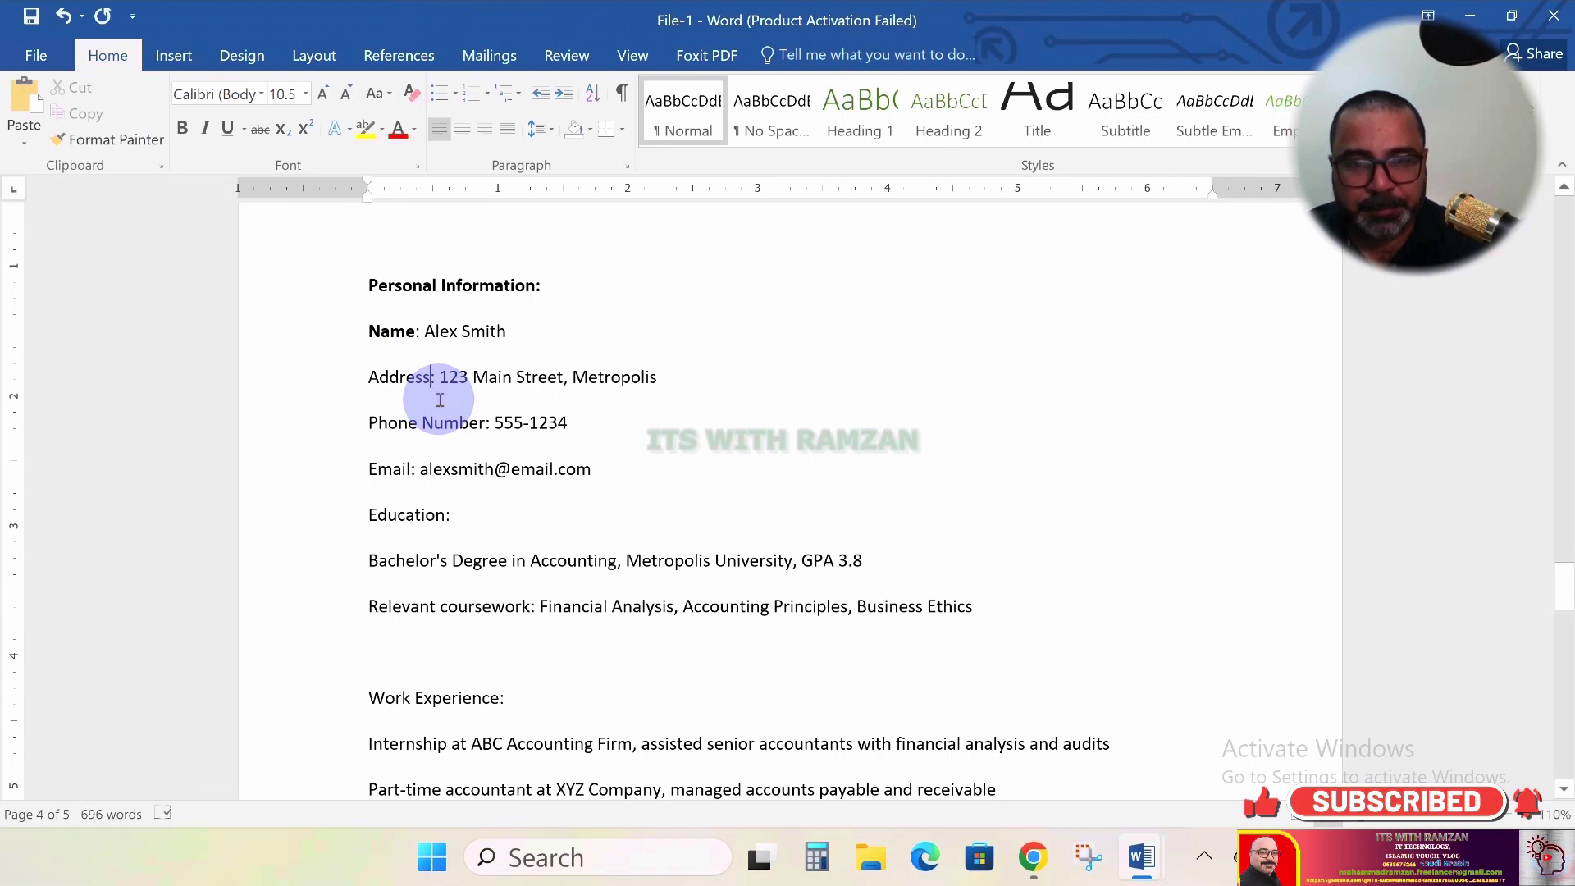
pyautogui.press('shift')
pyautogui.hotkey('shift', 'Left')
pyautogui.hotkey('shift', 'Left')
pyautogui.hotkey('shift', 'Left')
pyautogui.hotkey('shift', 'Left')
pyautogui.hotkey('shift', 'Left')
pyautogui.hotkey('shift', 'Left')
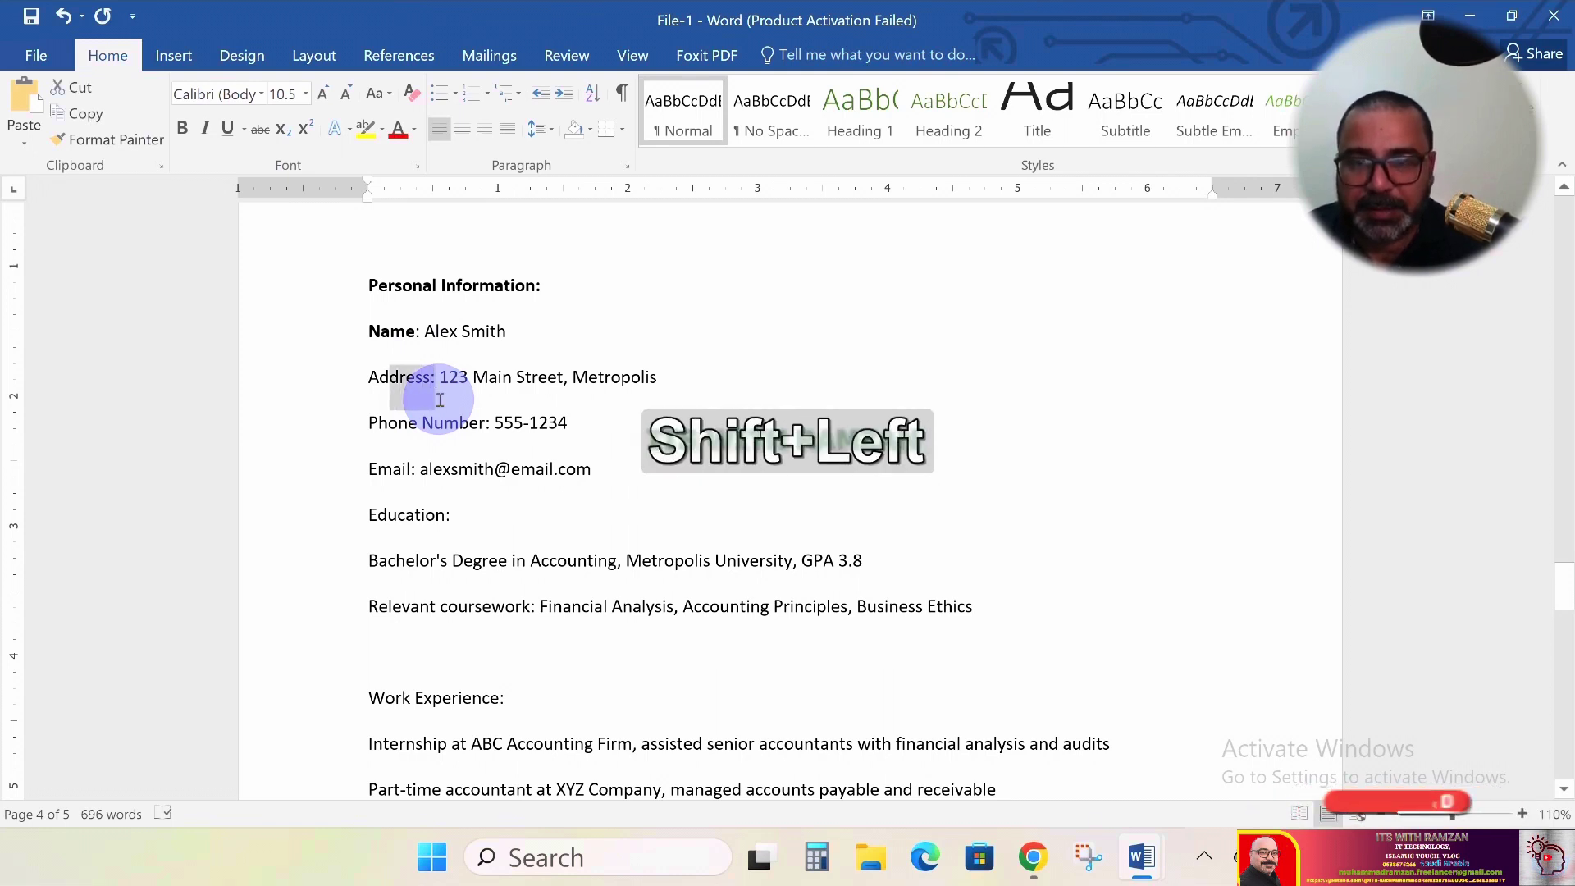
pyautogui.click(185, 133)
# Make the "Phone Number" label bold without including the number after it
pyautogui.click(469, 458)
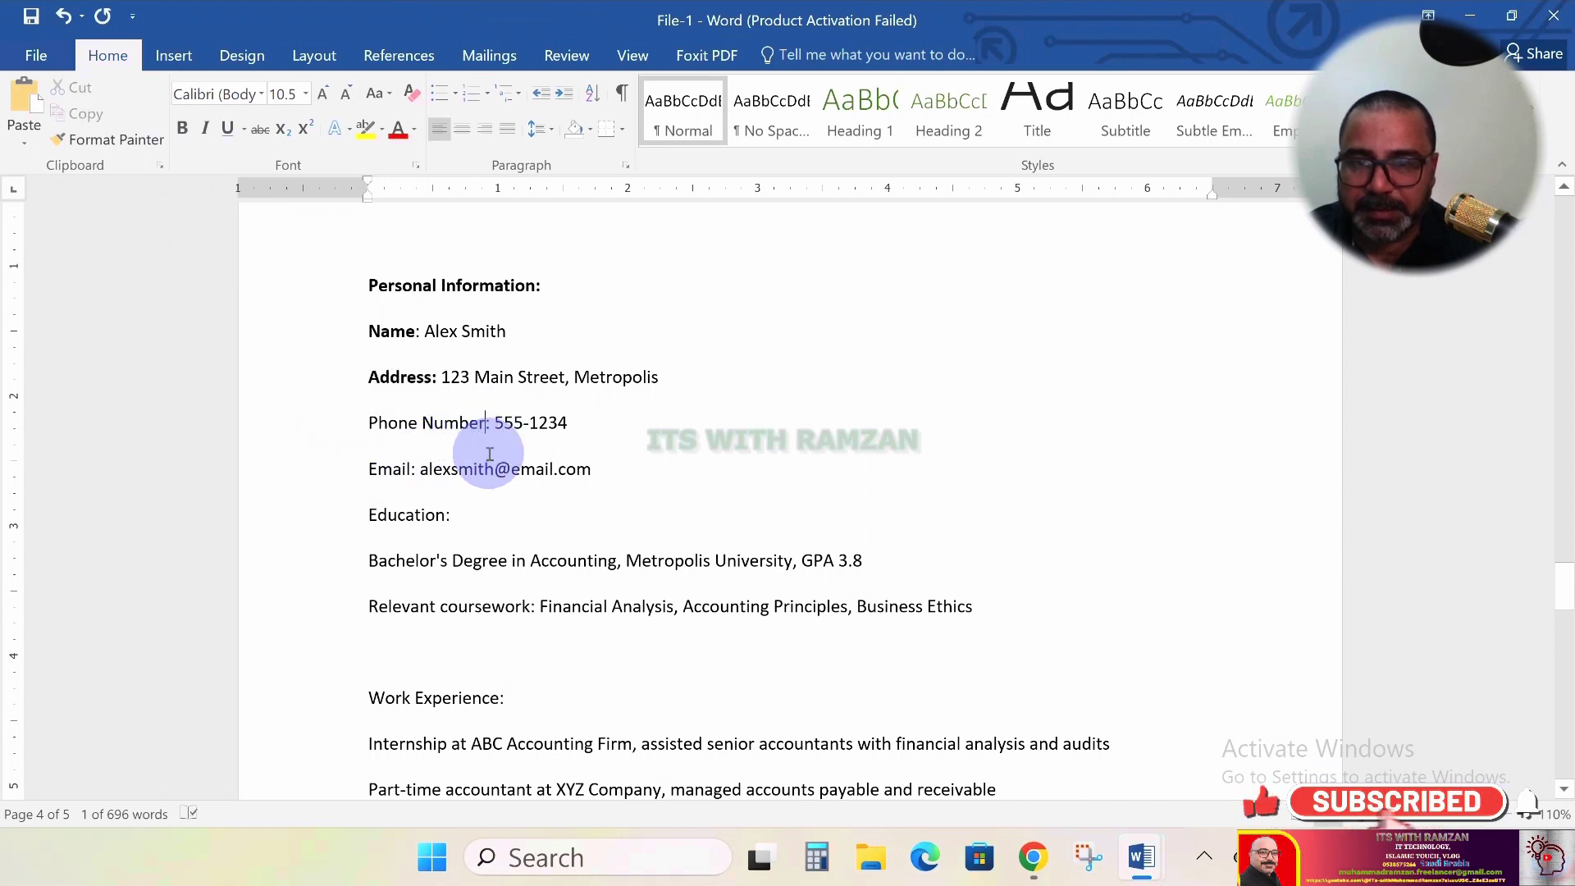
pyautogui.press('shift')
pyautogui.hotkey('shift', 'Left')
pyautogui.hotkey('shift', 'Left')
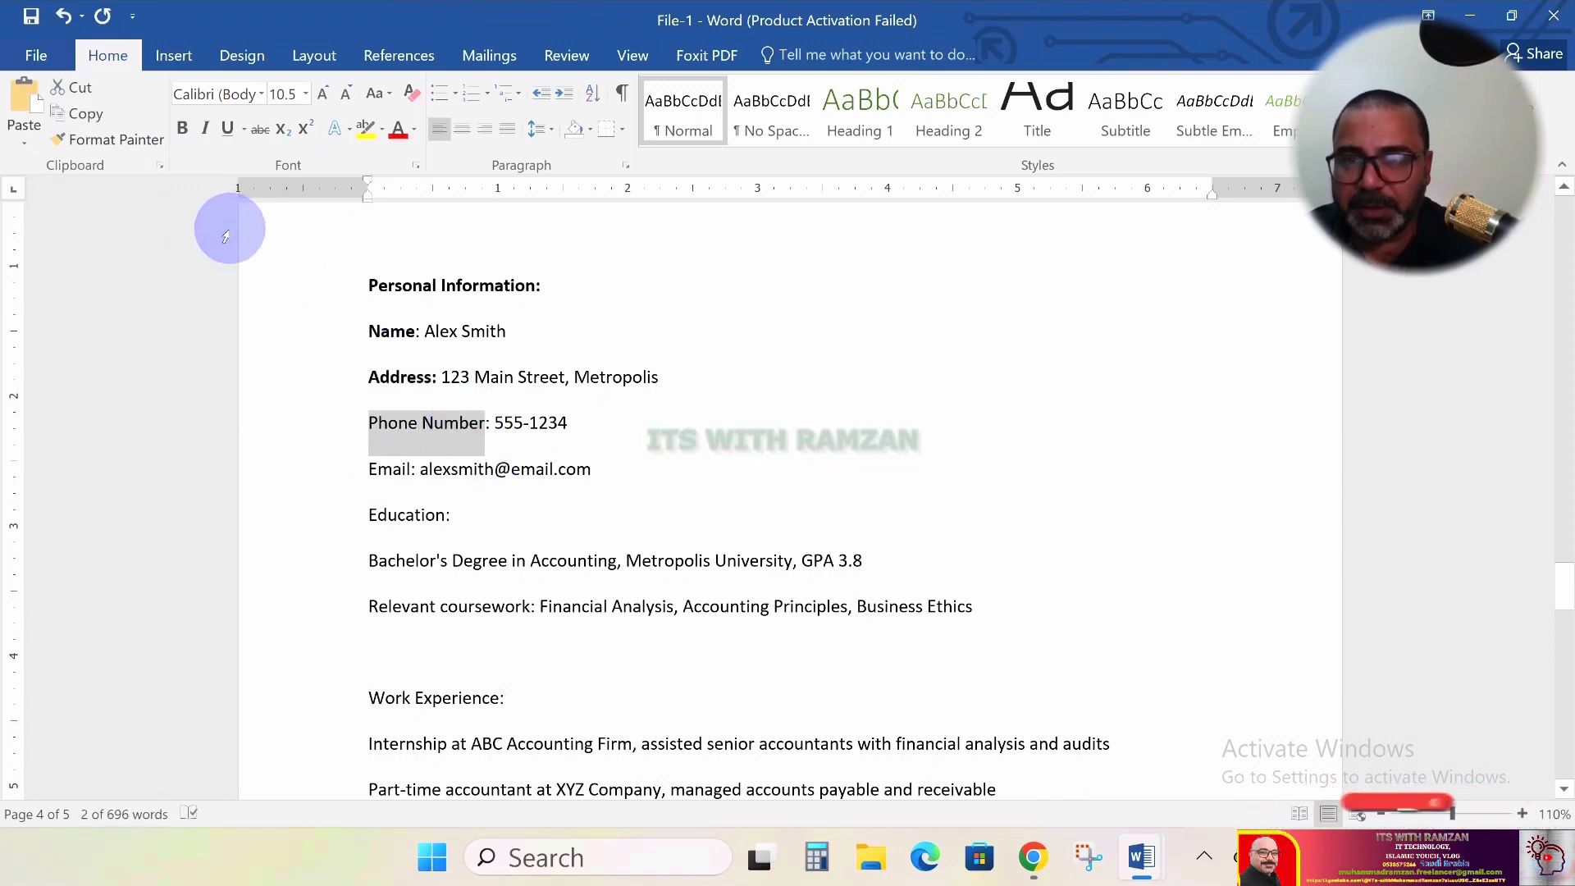
pyautogui.click(182, 129)
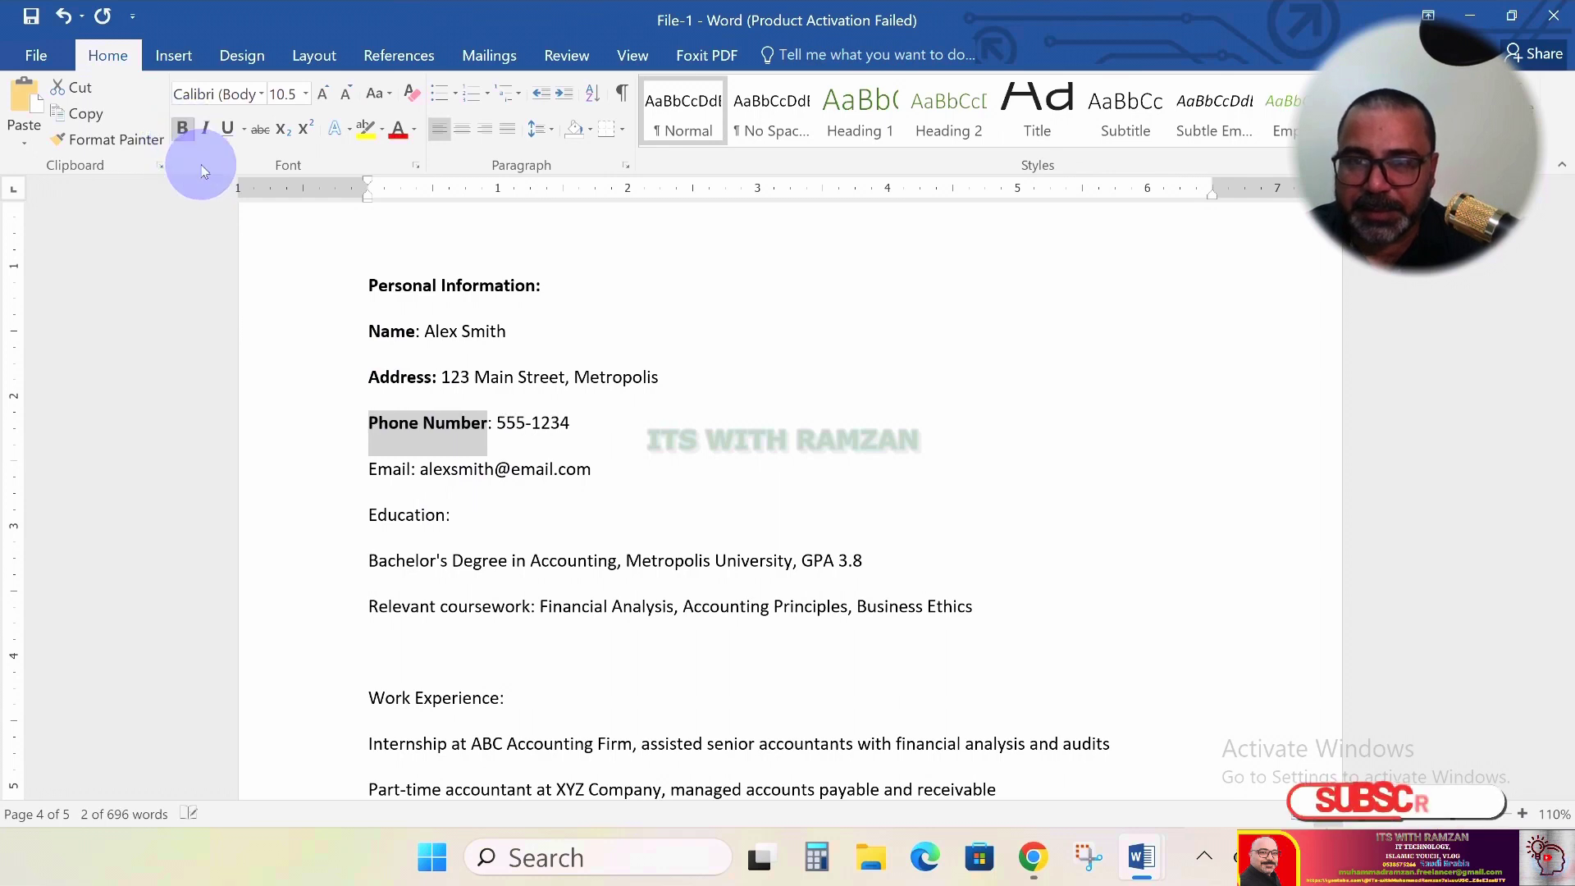
# Make the "Email:" label bold, excluding the e-mail address, and place the cursor before the "Personal Information:" heading
pyautogui.click(416, 474)
pyautogui.hotkey('shift', 'Left')
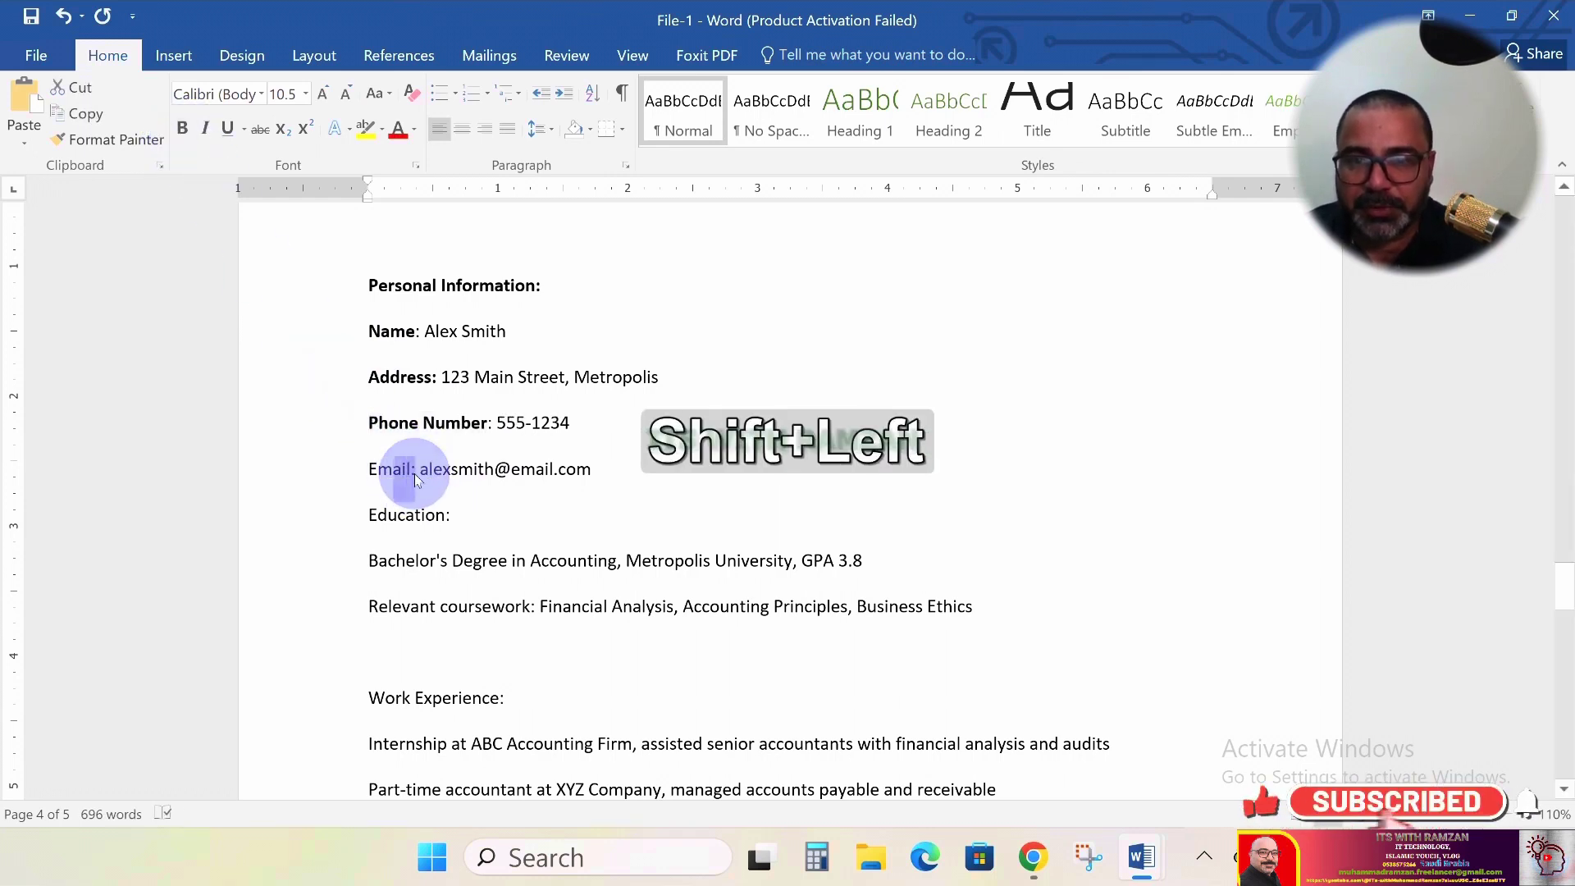
pyautogui.hotkey('shift', 'Down')
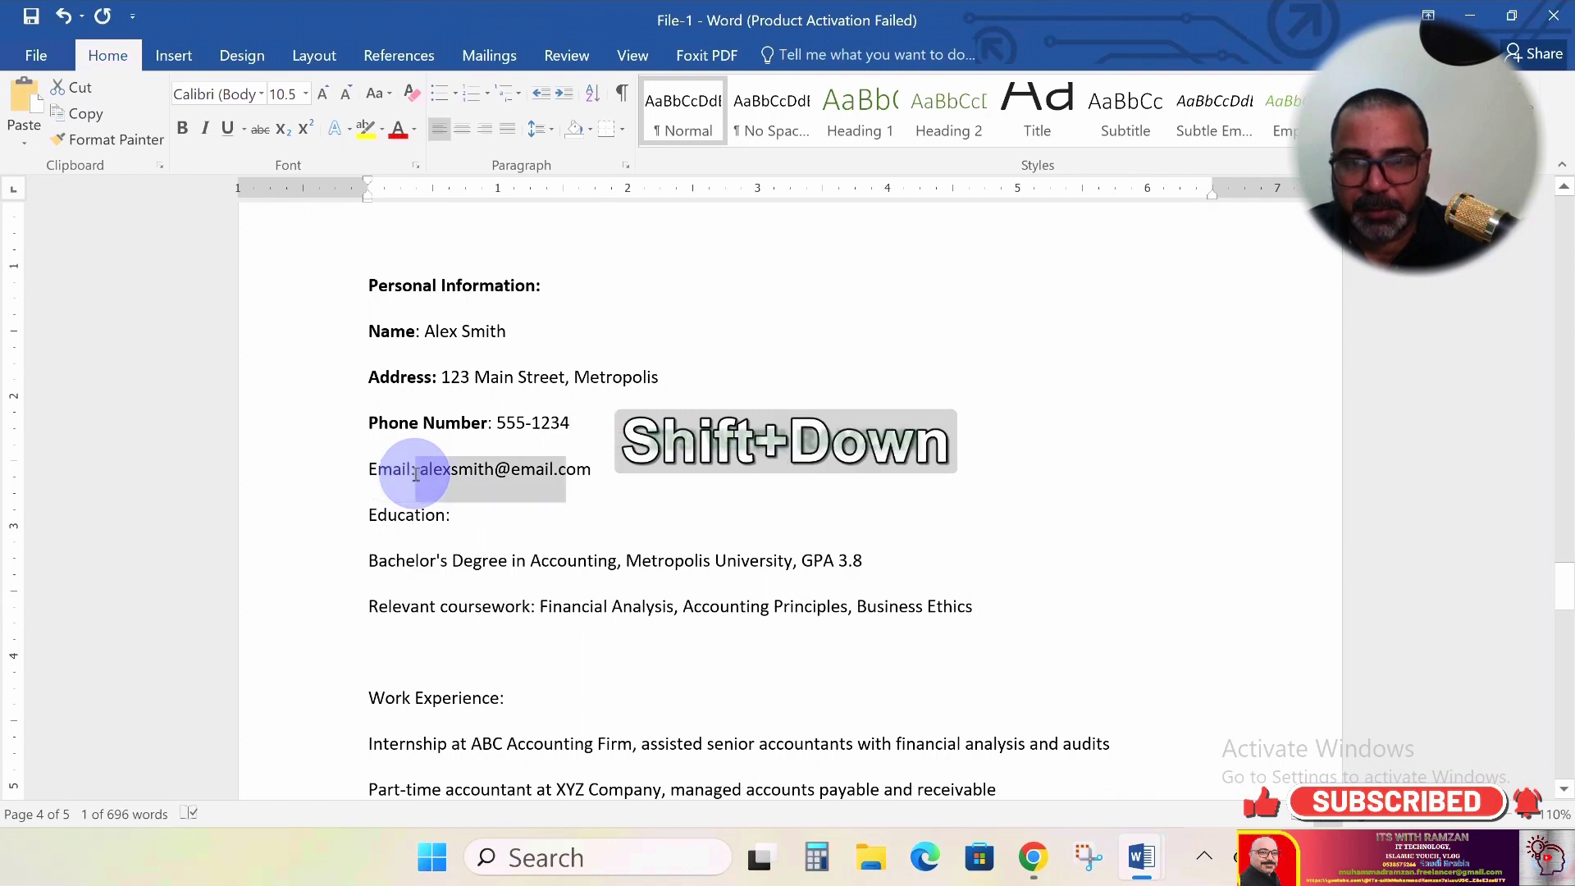
pyautogui.hotkey('shift', 'Left')
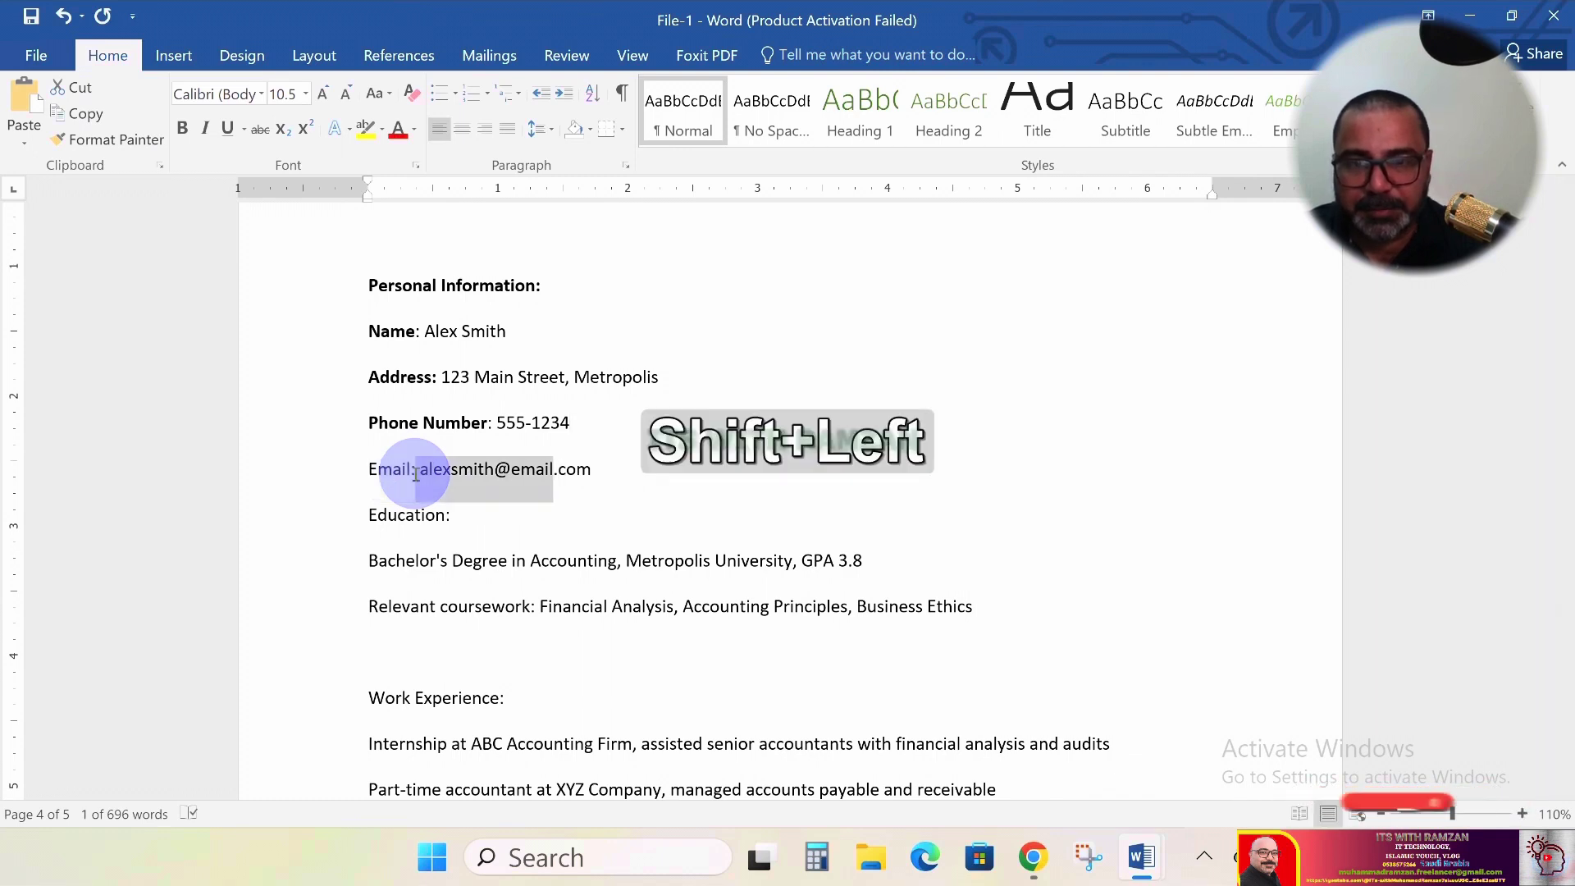
pyautogui.hotkey('shift', 'Left')
pyautogui.hotkey('shift', 'Left')
pyautogui.hotkey('shift', 'Left')
pyautogui.hotkey('shift', 'Left')
pyautogui.hotkey('shift', 'Left')
pyautogui.hotkey('shift', 'Left')
pyautogui.hotkey('shift', 'Left')
pyautogui.hotkey('shift', 'Left')
pyautogui.hotkey('shift', 'Left')
pyautogui.hotkey('shift', 'Left')
pyautogui.hotkey('shift', 'Left')
pyautogui.hotkey('shift', 'Left')
pyautogui.hotkey('shift', 'Left')
pyautogui.hotkey('shift', 'Left')
pyautogui.hotkey('shift', 'Left')
pyautogui.hotkey('shift', 'Left')
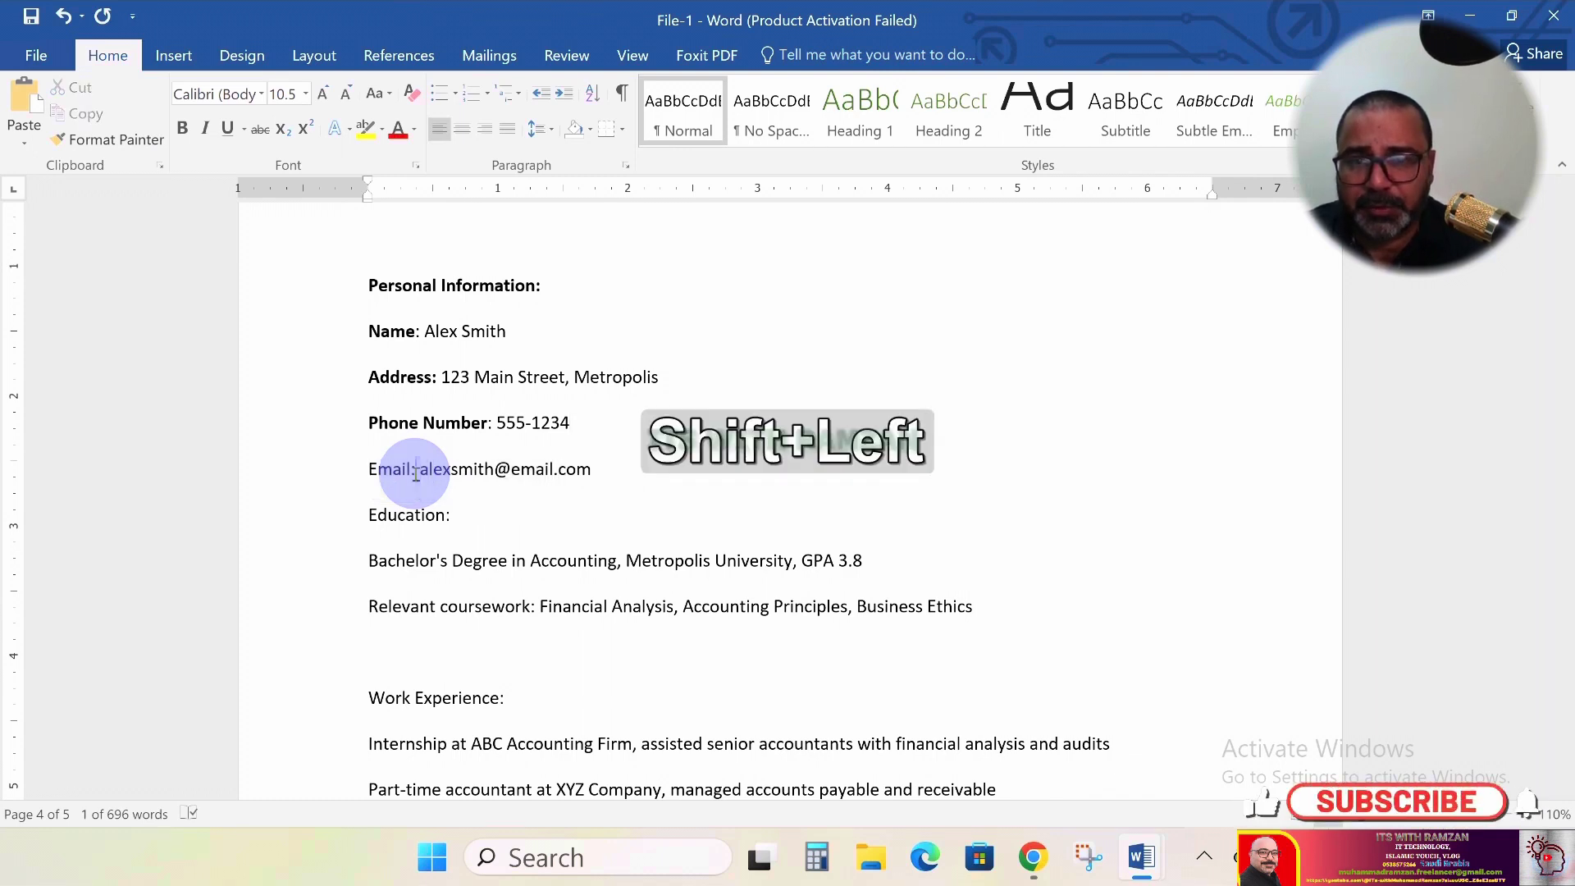
pyautogui.hotkey('shift', 'Left')
pyautogui.hotkey('shift', 'Left')
pyautogui.hotkey('shift', 'Left')
pyautogui.hotkey('shift', 'Left')
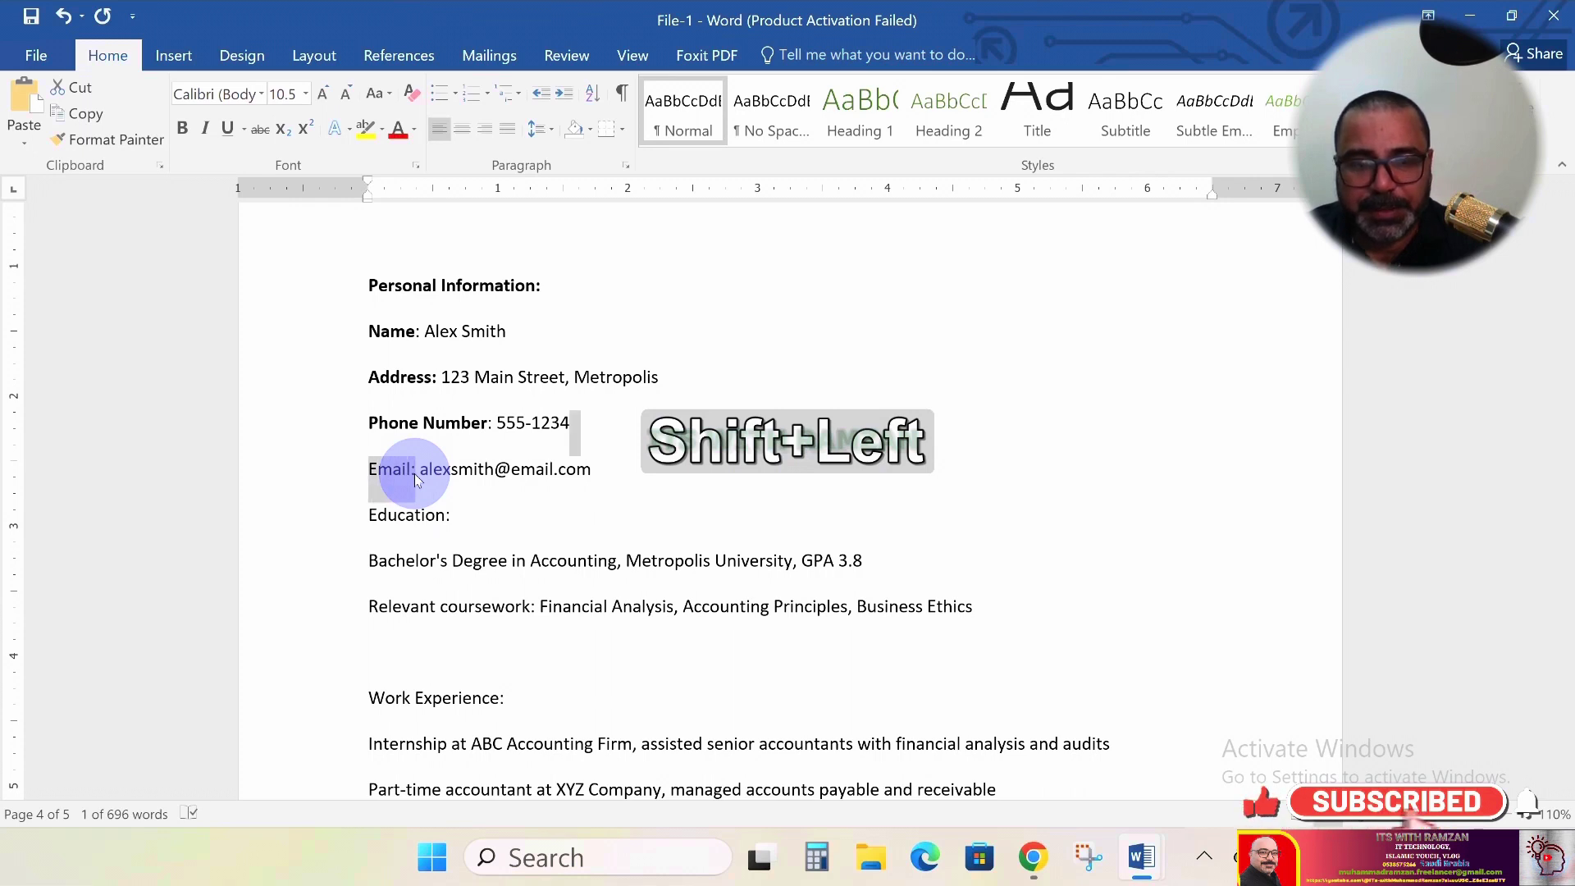
pyautogui.hotkey('shift', 'Right')
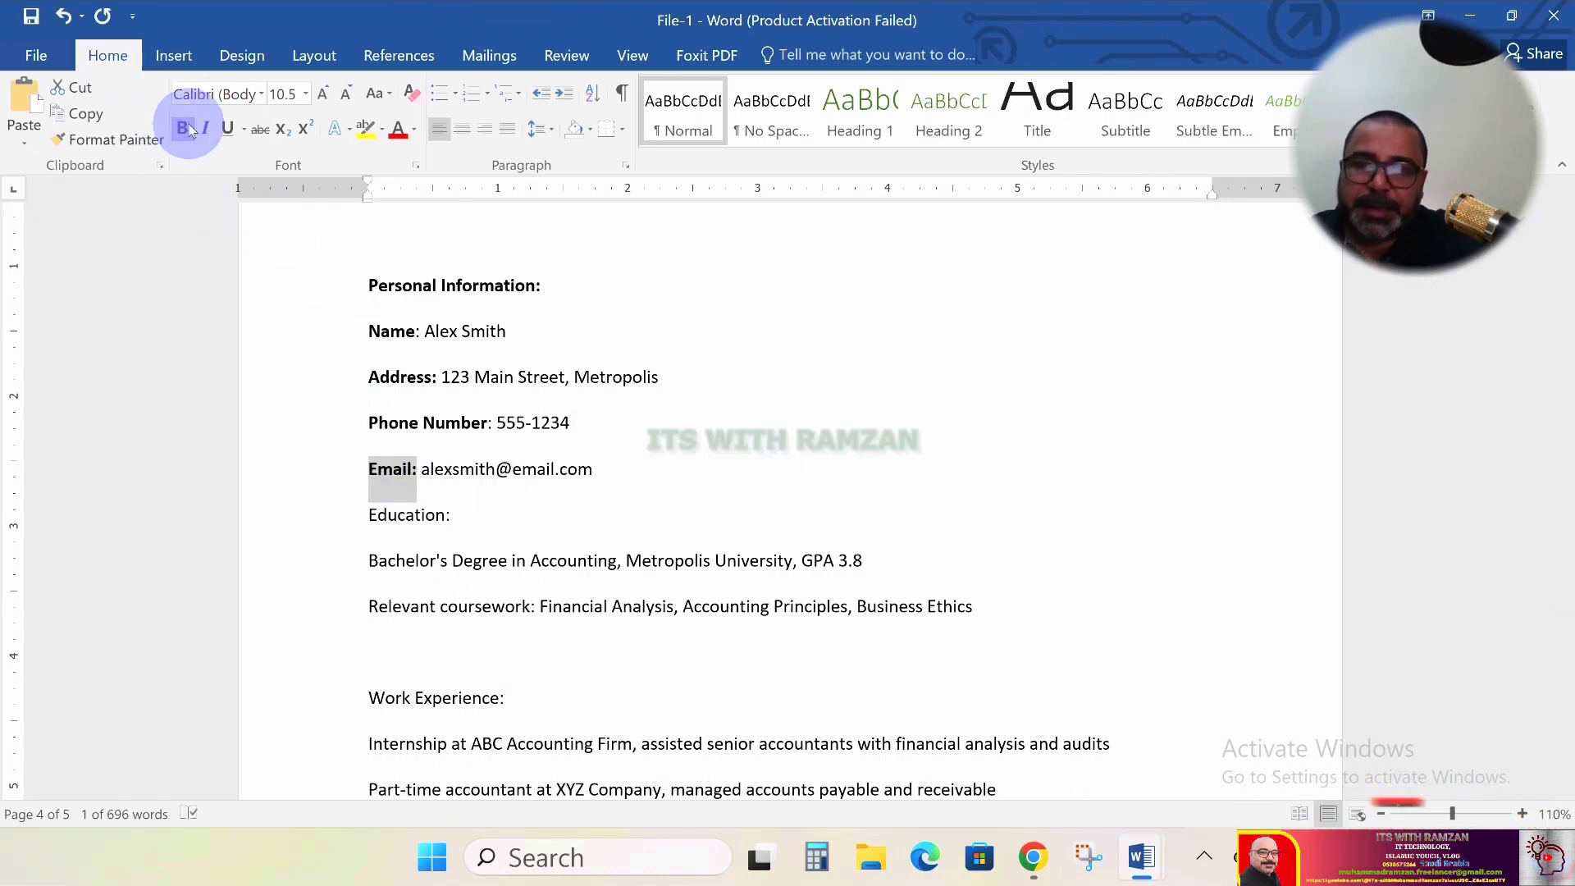
pyautogui.click(366, 289)
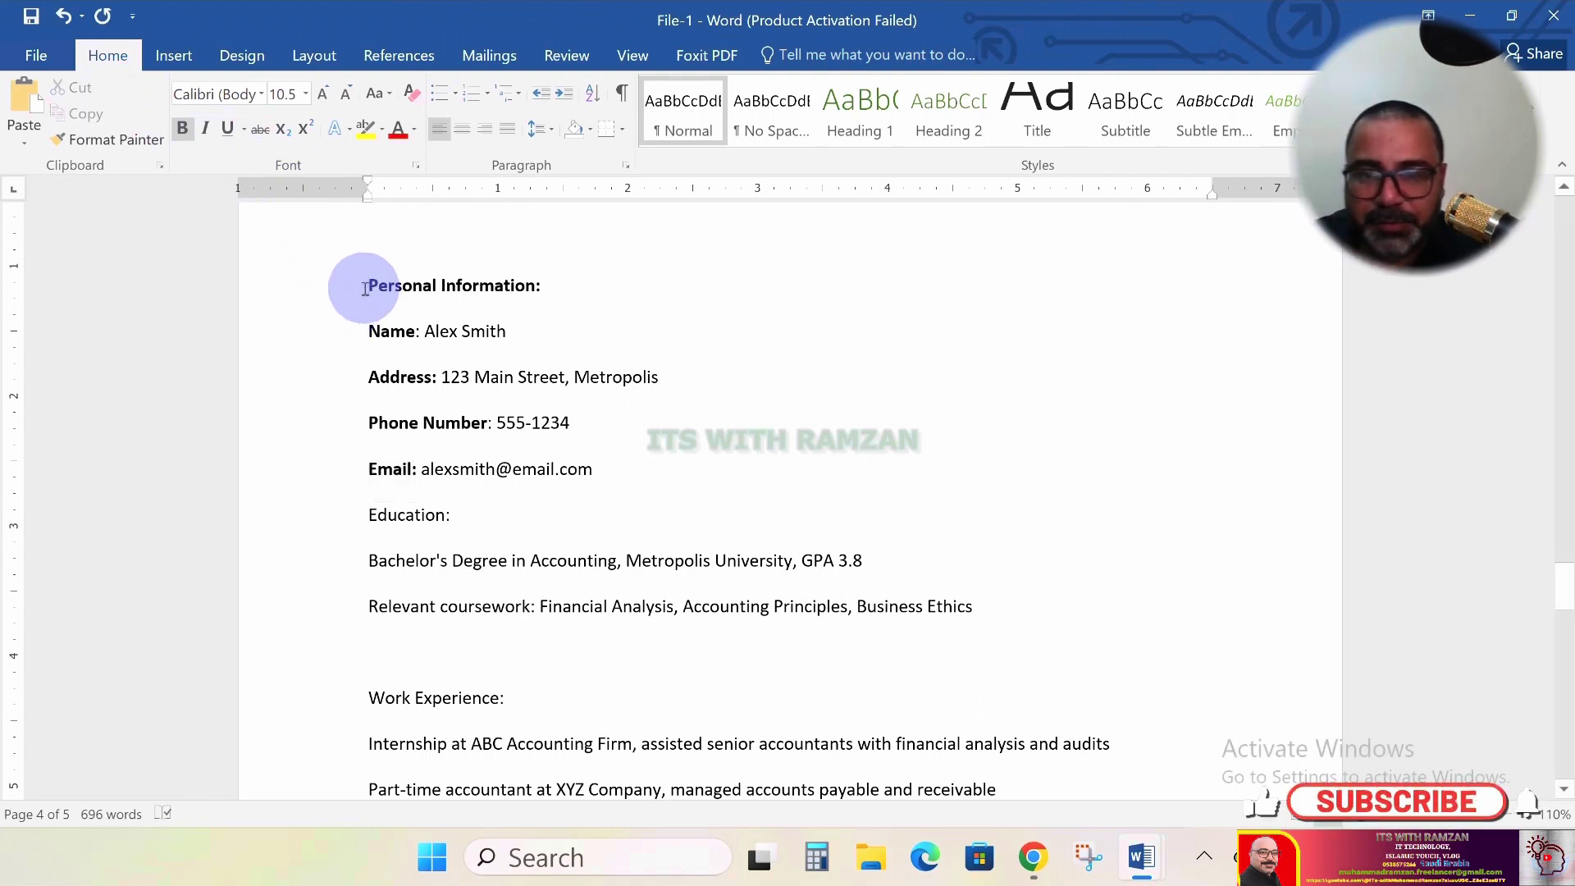
# Set the CV text from "Personal Information:" through the last line under "Skills:" to font size 12
pyautogui.press('shift')
pyautogui.hotkey('shift', 'Down')
pyautogui.hotkey('shift', 'Down')
pyautogui.hotkey('shift', 'Down')
pyautogui.hotkey('shift', 'Down')
pyautogui.hotkey('shift', 'Down')
pyautogui.hotkey('shift', 'Down')
pyautogui.hotkey('shift', 'Down')
pyautogui.hotkey('shift', 'Down')
pyautogui.hotkey('shift', 'Down')
pyautogui.hotkey('shift', 'Down')
pyautogui.hotkey('shift', 'Down')
pyautogui.hotkey('shift', 'Down')
pyautogui.hotkey('shift', 'Down')
pyautogui.hotkey('shift', 'Down')
pyautogui.hotkey('shift', 'Down')
pyautogui.hotkey('shift', 'Down')
pyautogui.hotkey('shift', 'Down')
pyautogui.hotkey('shift', 'Down')
pyautogui.hotkey('shift', 'Down')
pyautogui.hotkey('shift', 'Down')
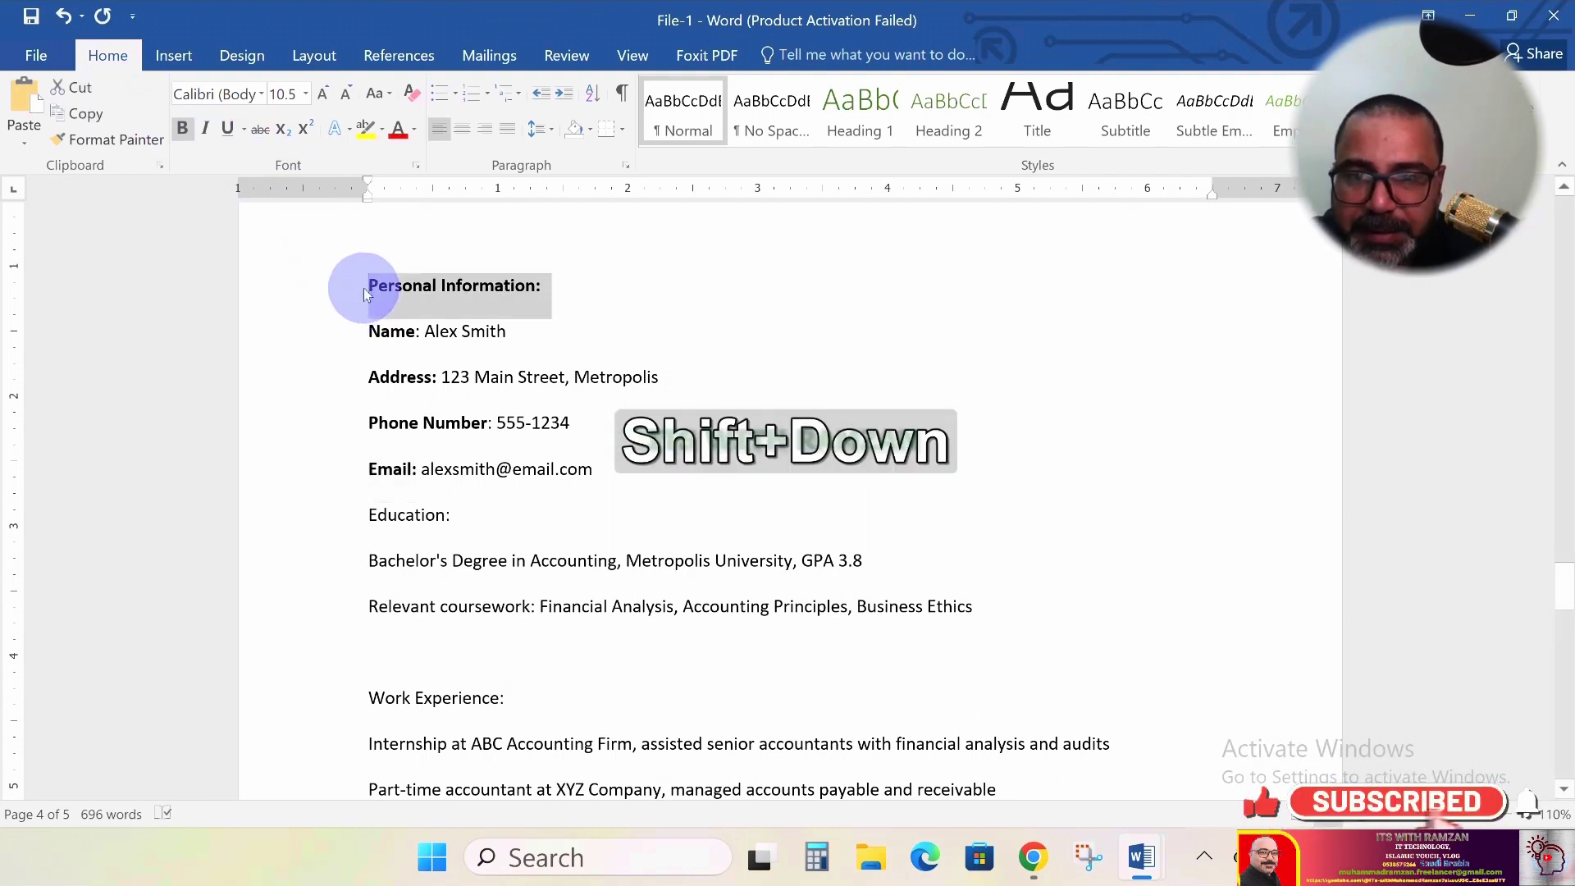
pyautogui.hotkey('shift', 'Down')
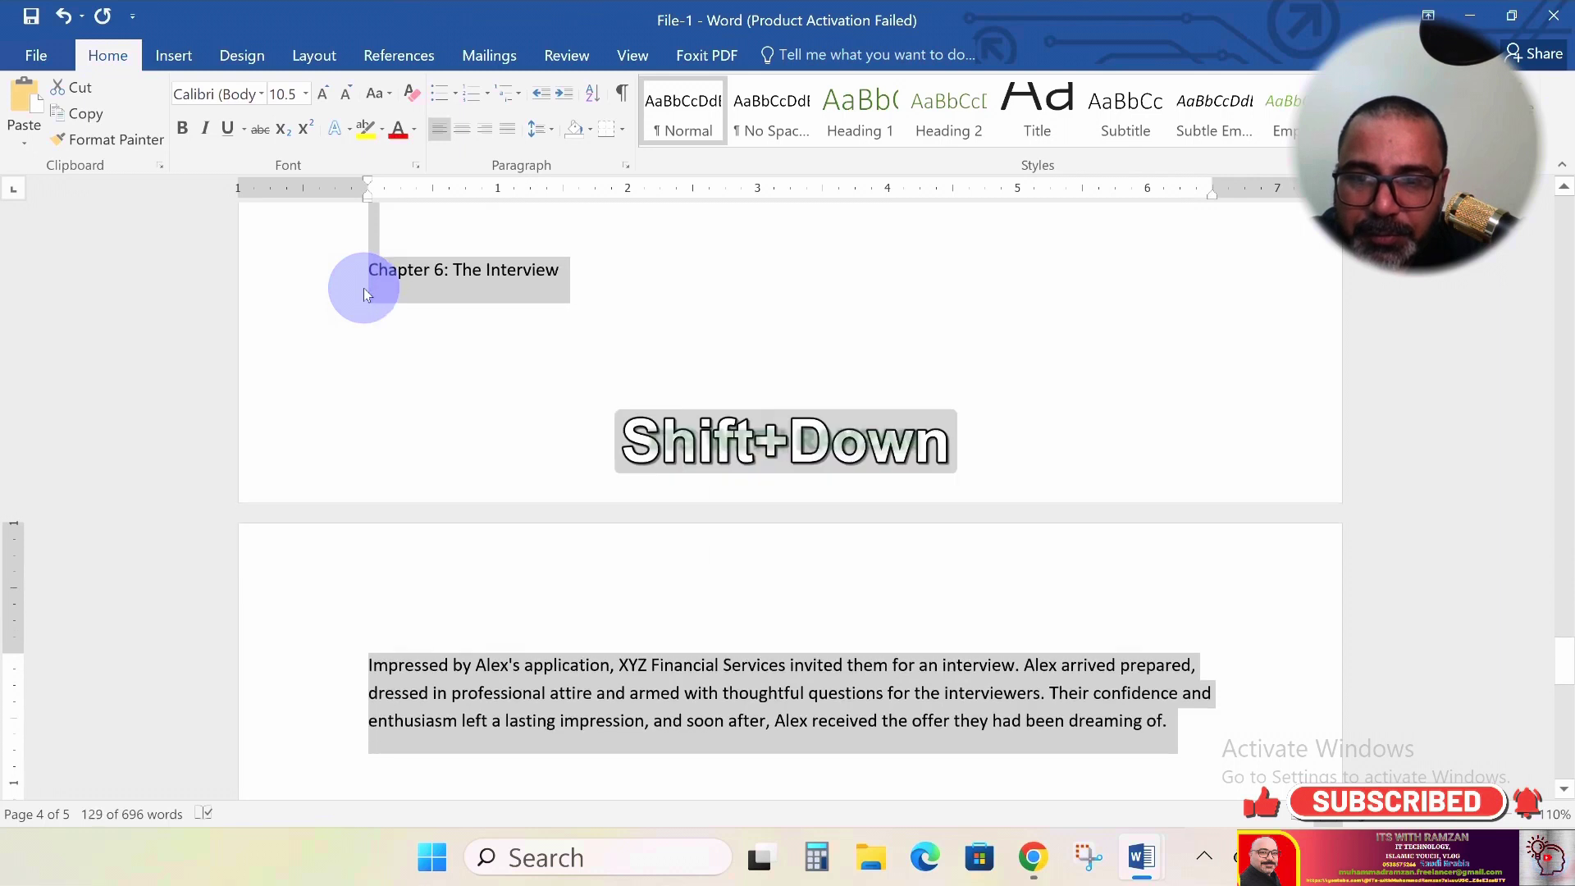
pyautogui.hotkey('shift', 'Up')
pyautogui.hotkey('shift', 'Up')
pyautogui.hotkey('shift', 'Up')
pyautogui.hotkey('shift', 'Up')
pyautogui.hotkey('shift', 'Up')
pyautogui.hotkey('shift', 'Up')
pyautogui.hotkey('shift', 'Up')
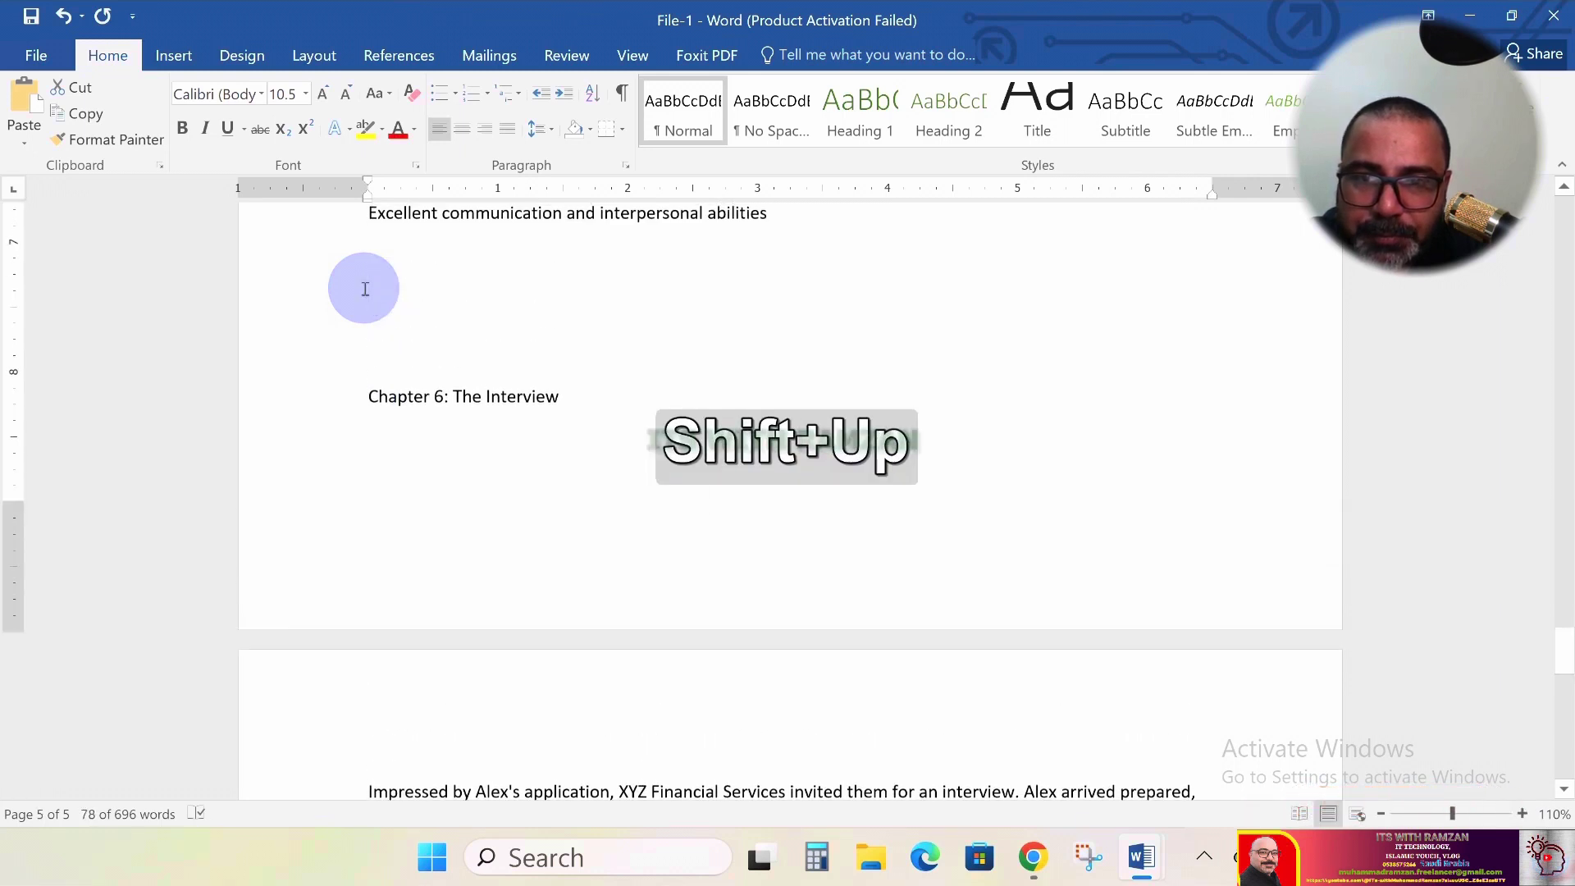
pyautogui.hotkey('shift', 'Down')
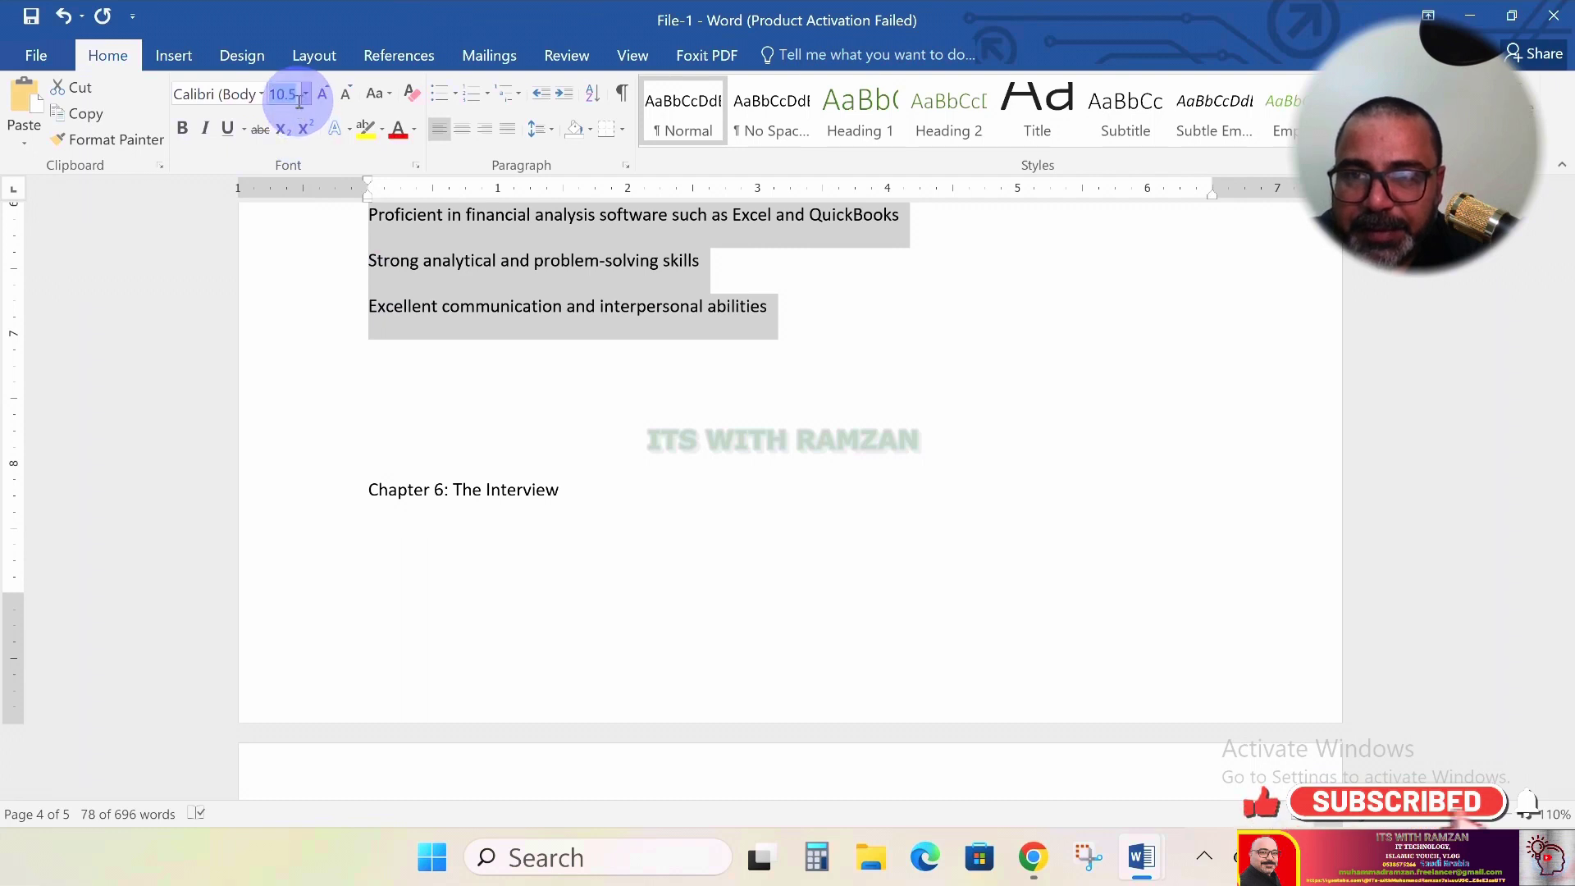
pyautogui.write('12')
pyautogui.press('Return')
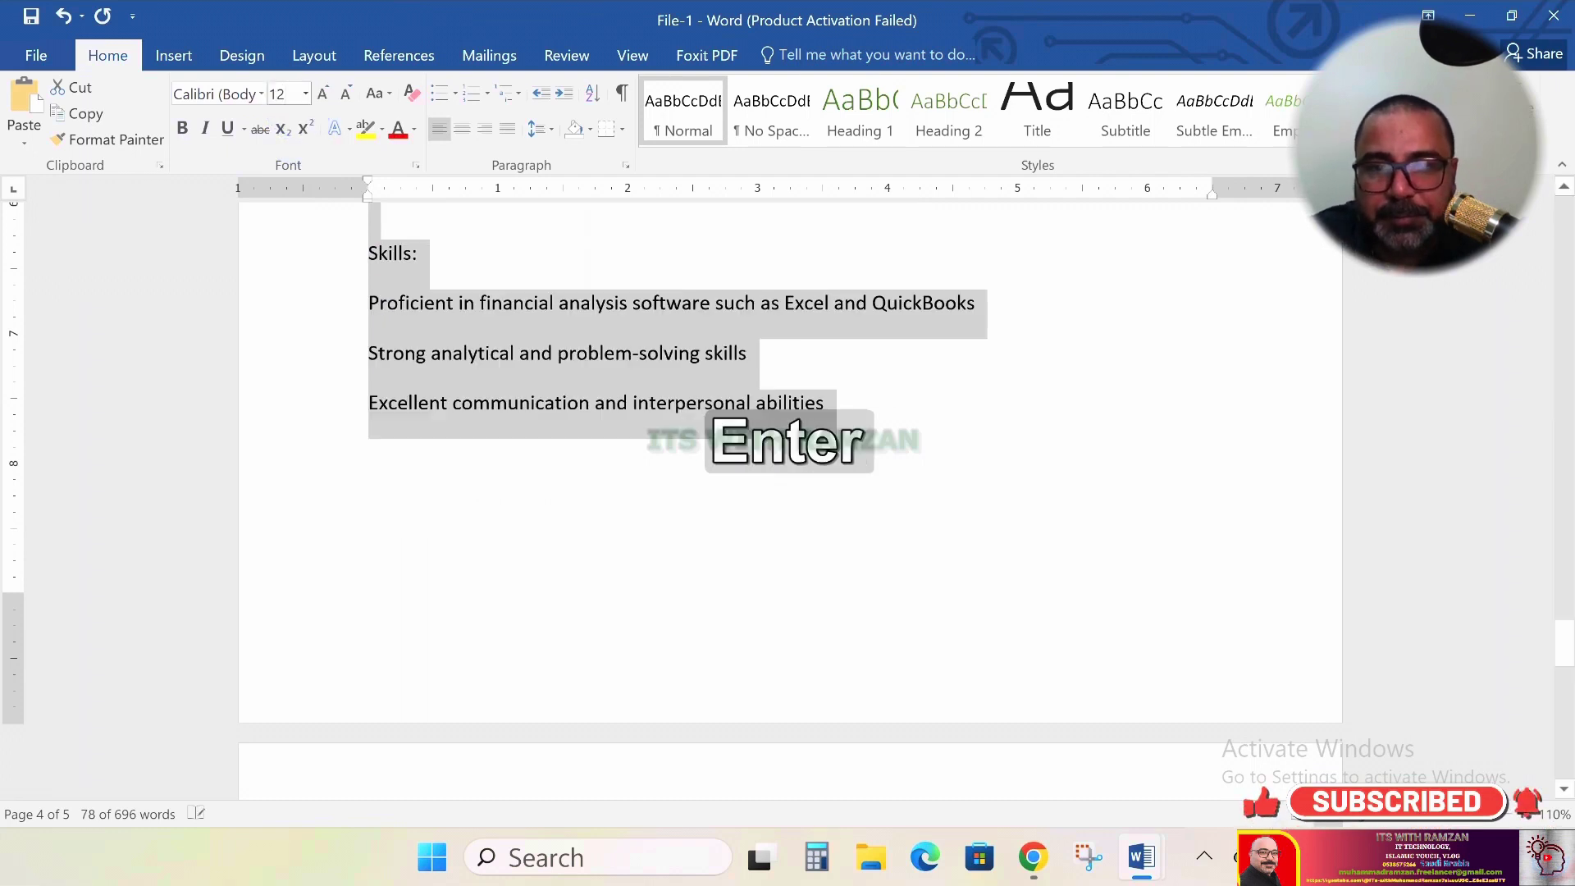
# Delete the "CV" title and the blank lines above the "Personal Information:" heading
pyautogui.scroll(6, 621, 283)
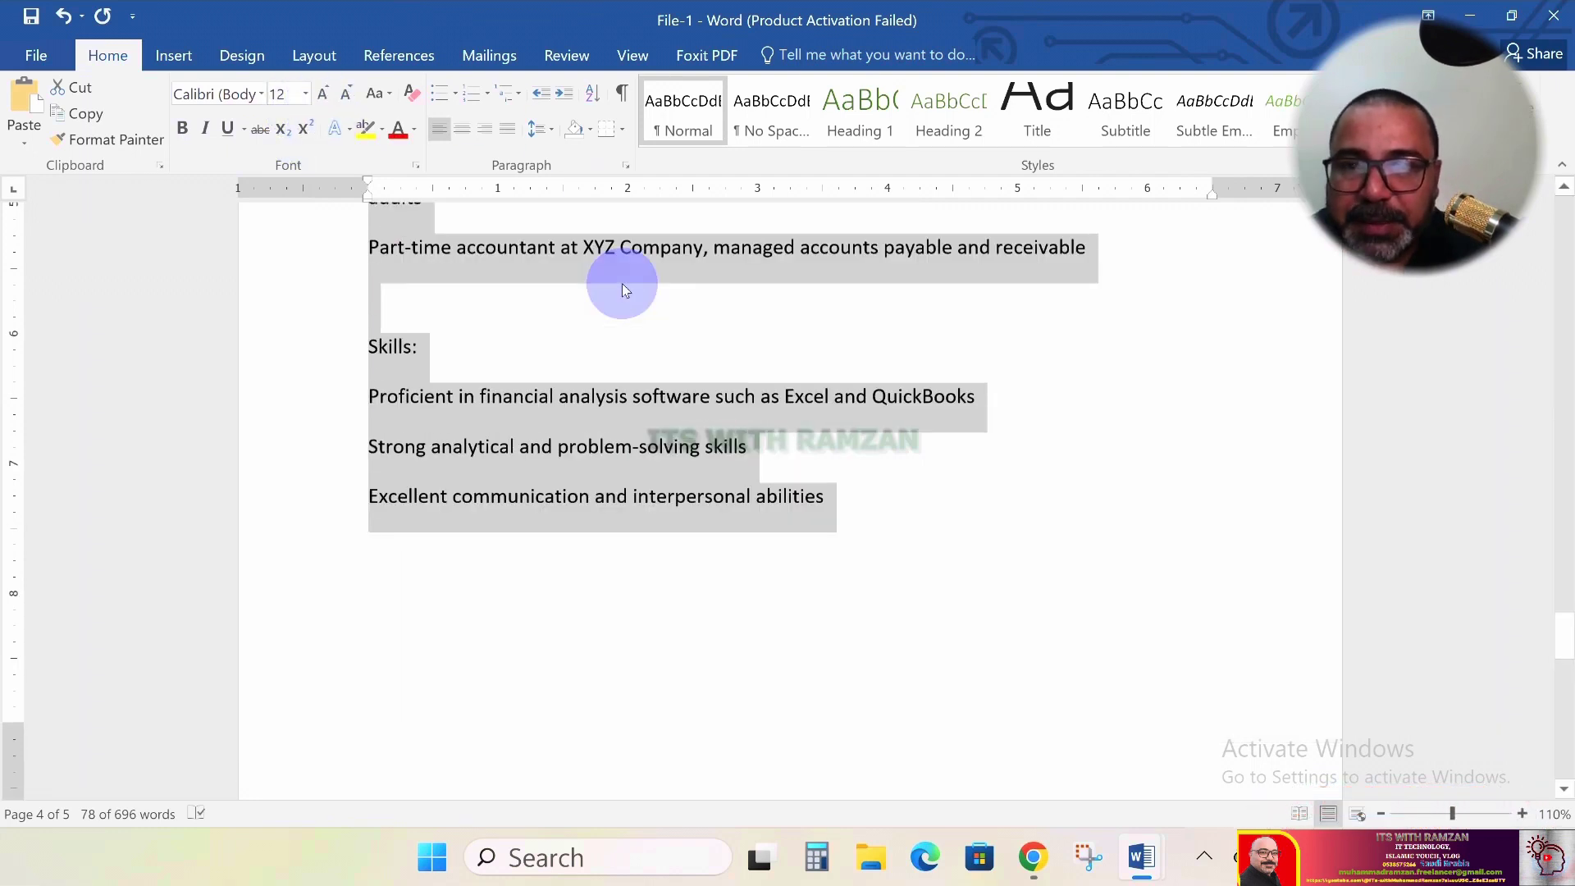
pyautogui.scroll(8, 622, 283)
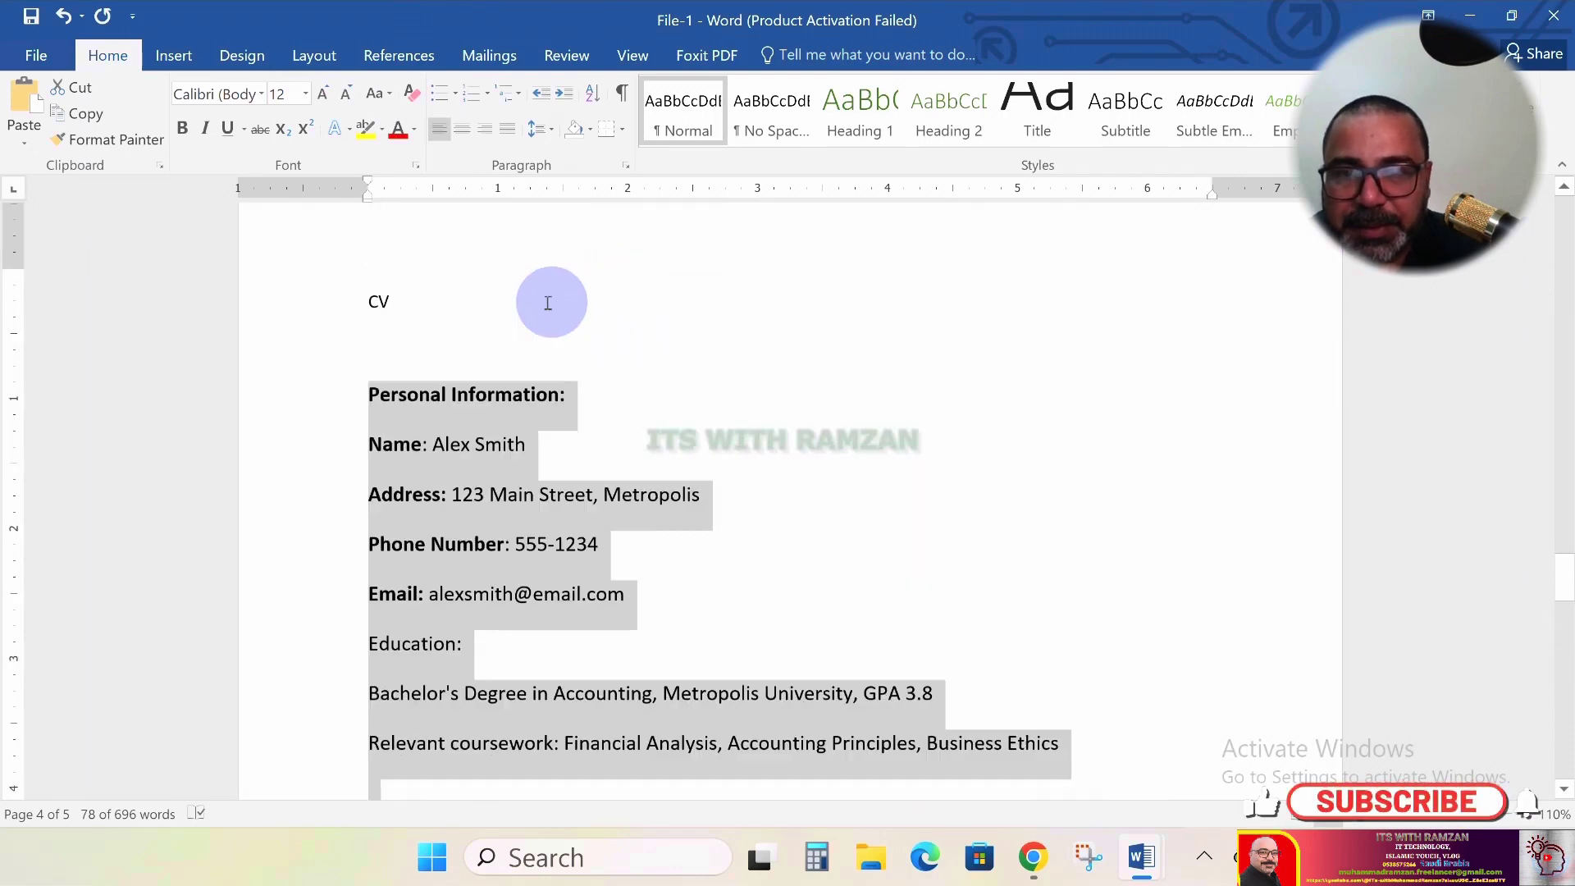
pyautogui.click(427, 350)
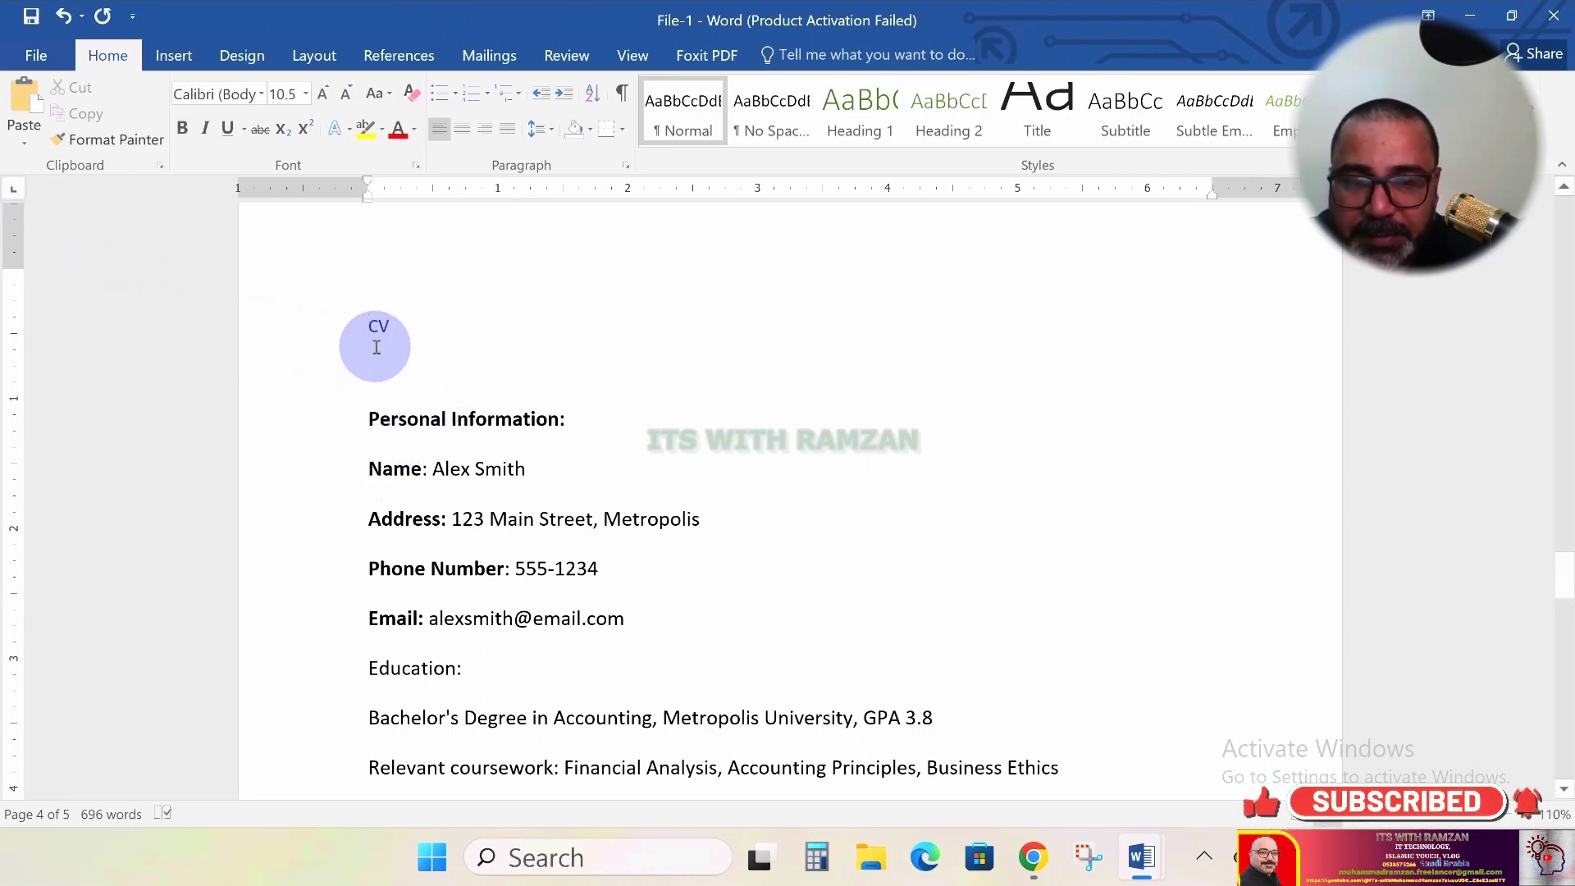
pyautogui.press('Delete')
pyautogui.press('Delete')
pyautogui.press('Delete')
pyautogui.press('Delete')
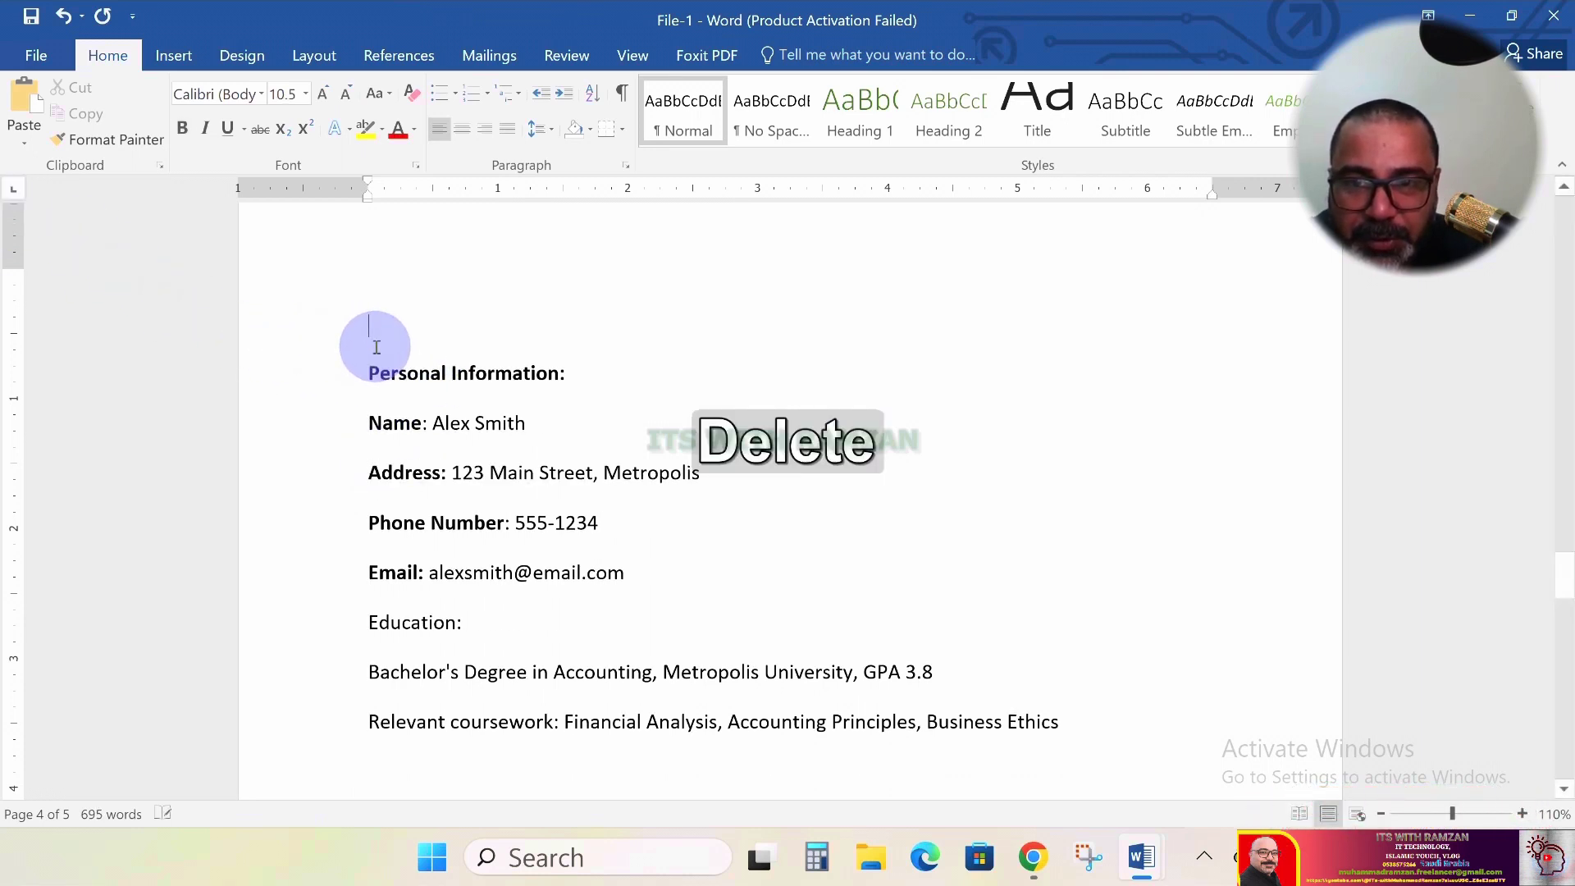
pyautogui.press('BackSpace')
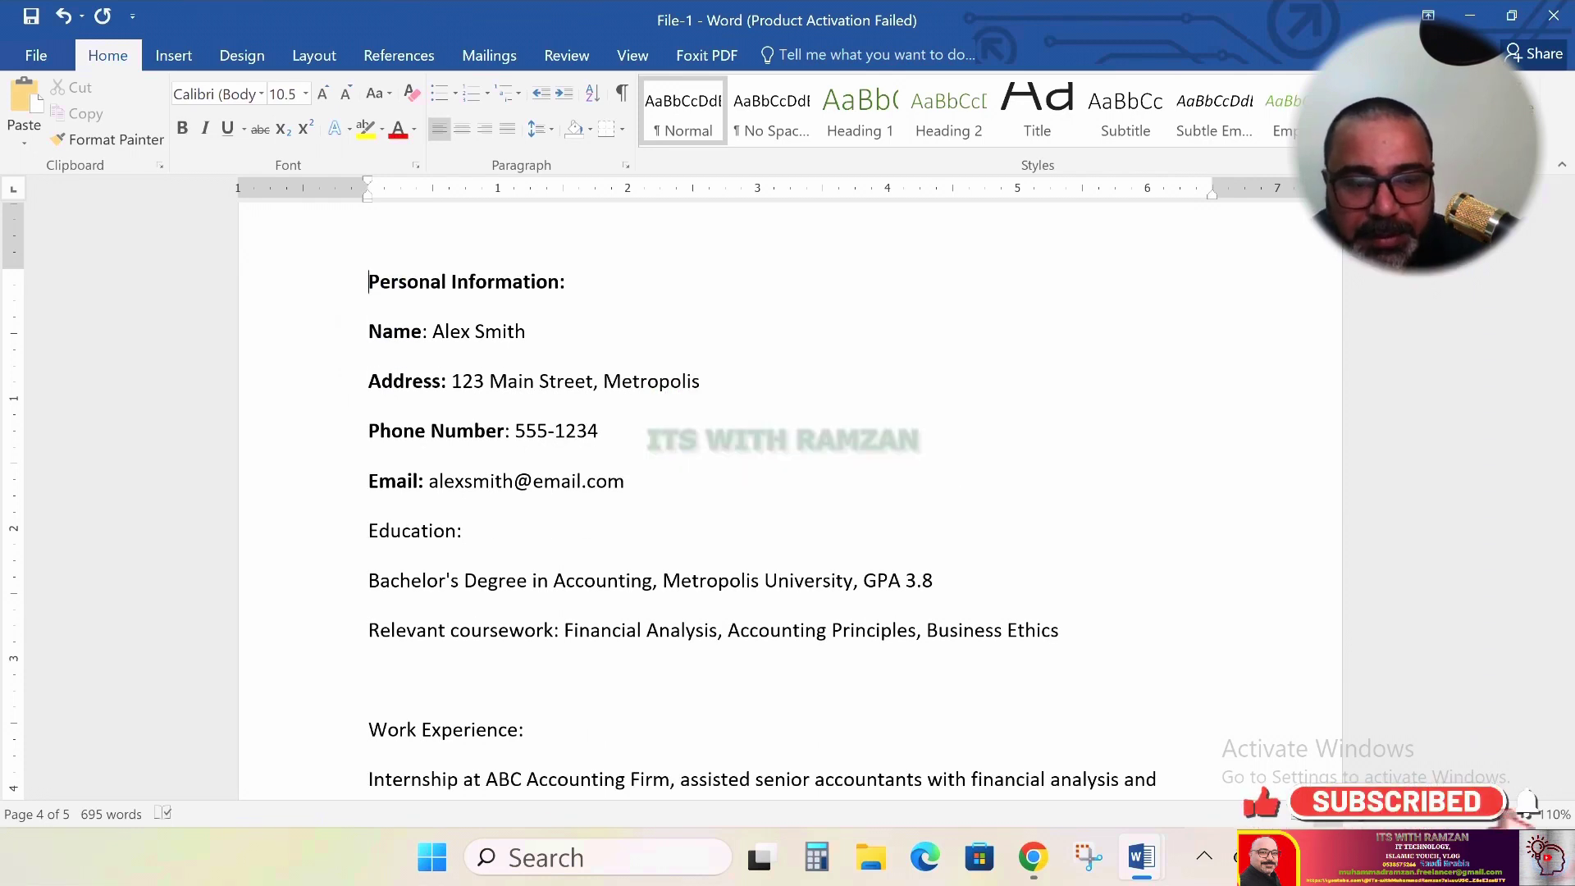
# Delete the "Personal Information:" heading so the CV starts with the name line
pyautogui.hotkey('shift', 'Right')
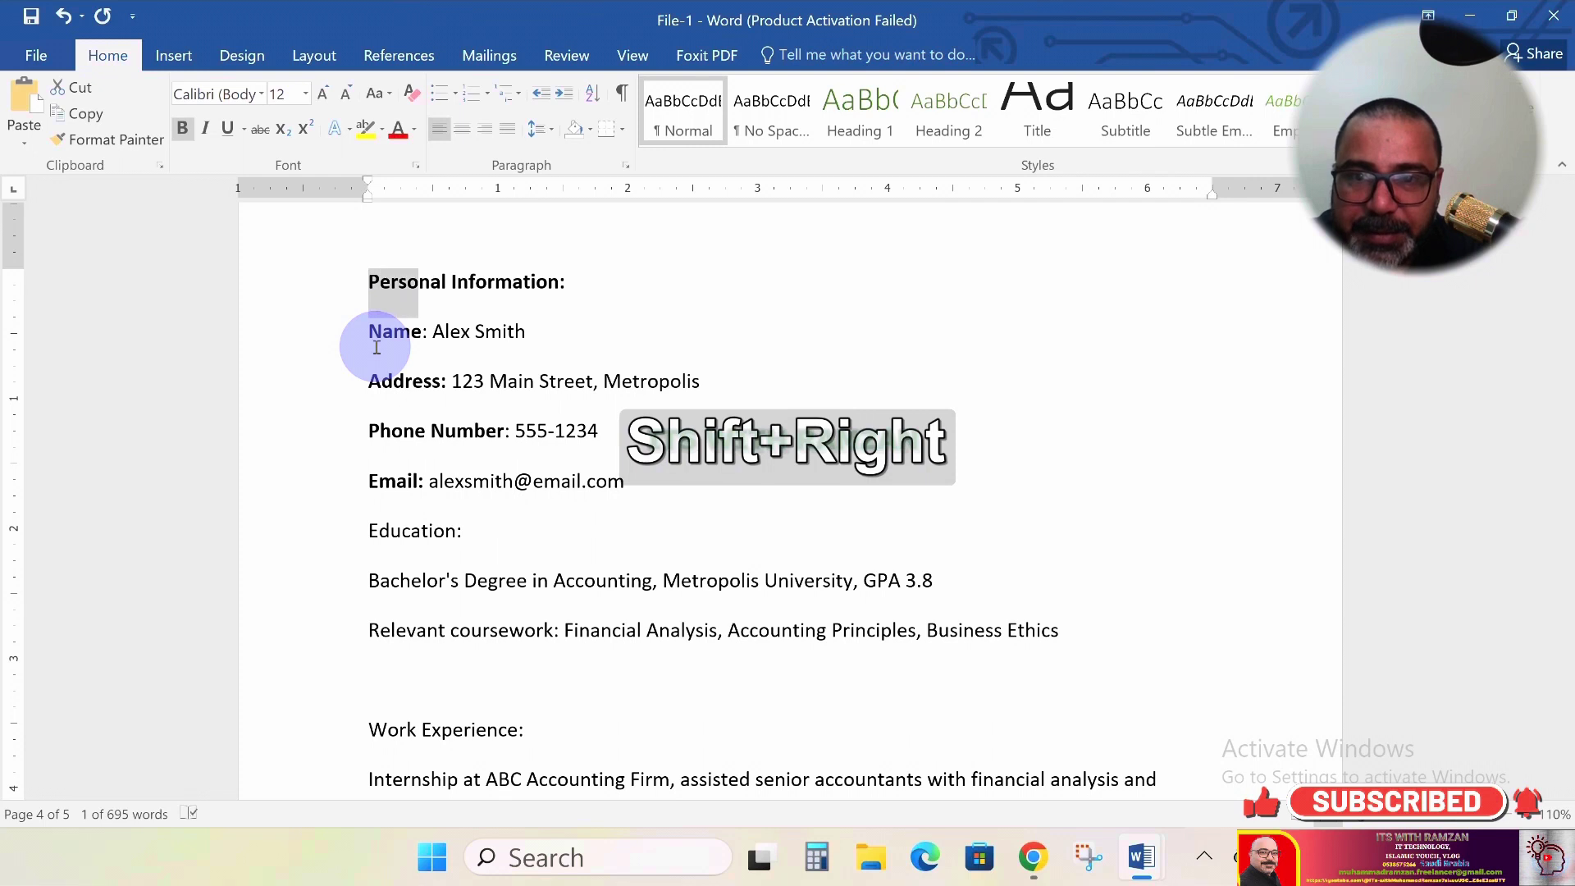
pyautogui.hotkey('shift', 'Right')
pyautogui.hotkey('shift', 'Right')
pyautogui.hotkey('shift', 'Right')
pyautogui.hotkey('shift', 'Right')
pyautogui.hotkey('shift', 'Right')
pyautogui.hotkey('shift', 'Right')
pyautogui.hotkey('shift', 'Right')
pyautogui.hotkey('shift', 'Right')
pyautogui.hotkey('shift', 'Right')
pyautogui.hotkey('shift', 'Right')
pyautogui.hotkey('shift', 'Right')
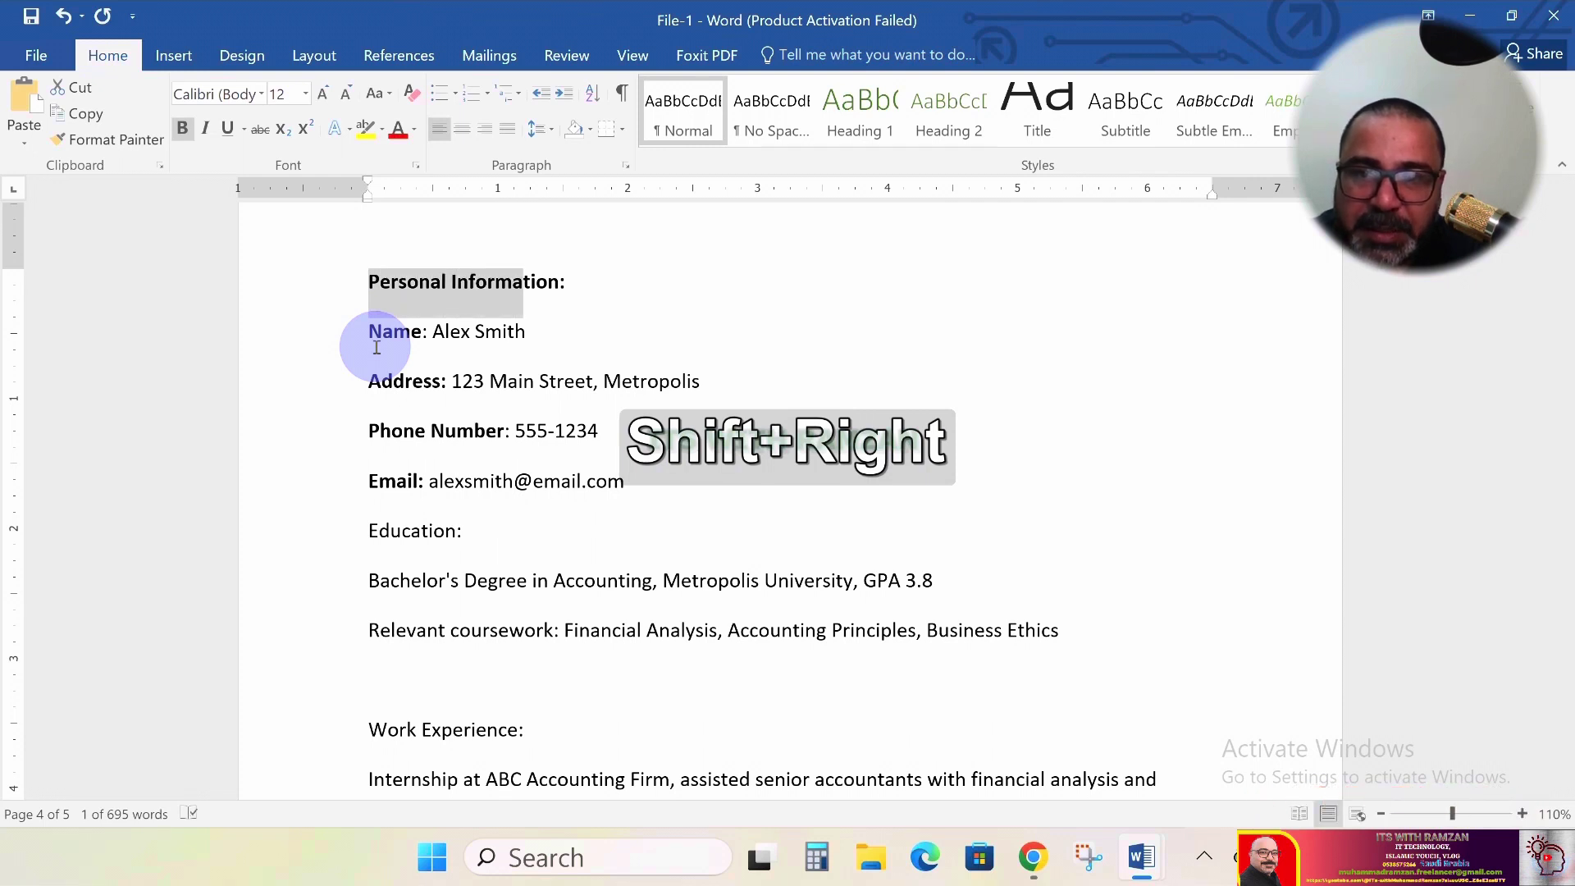
pyautogui.press('Delete')
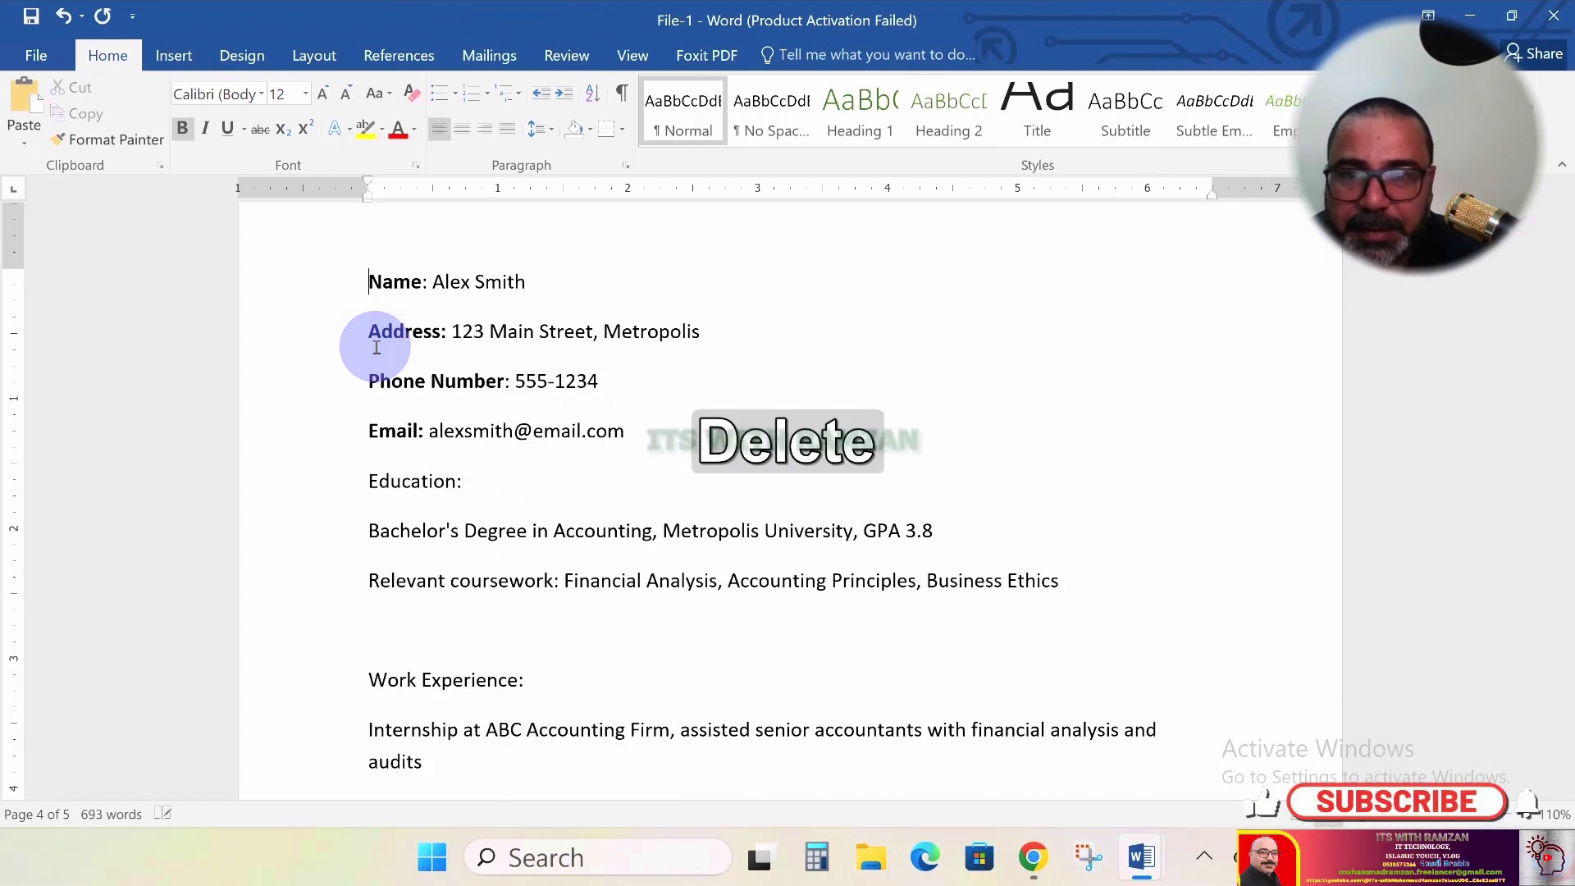
# Remove the "Name:" label from the CV's first line, keeping only the applicant's name
pyautogui.doubleClick(437, 287)
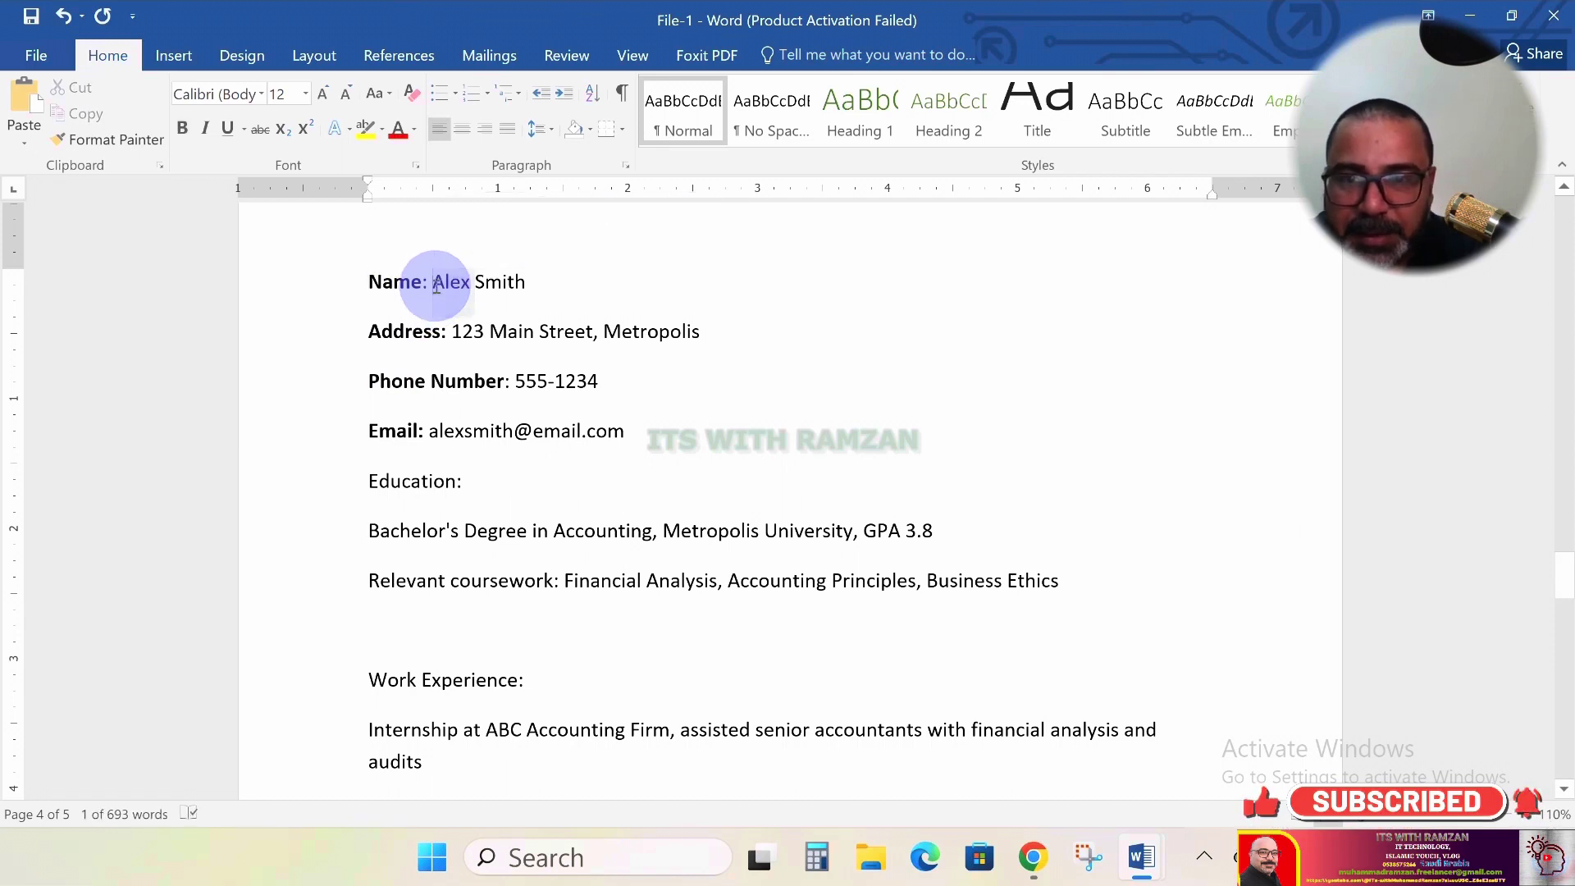
pyautogui.press('shift')
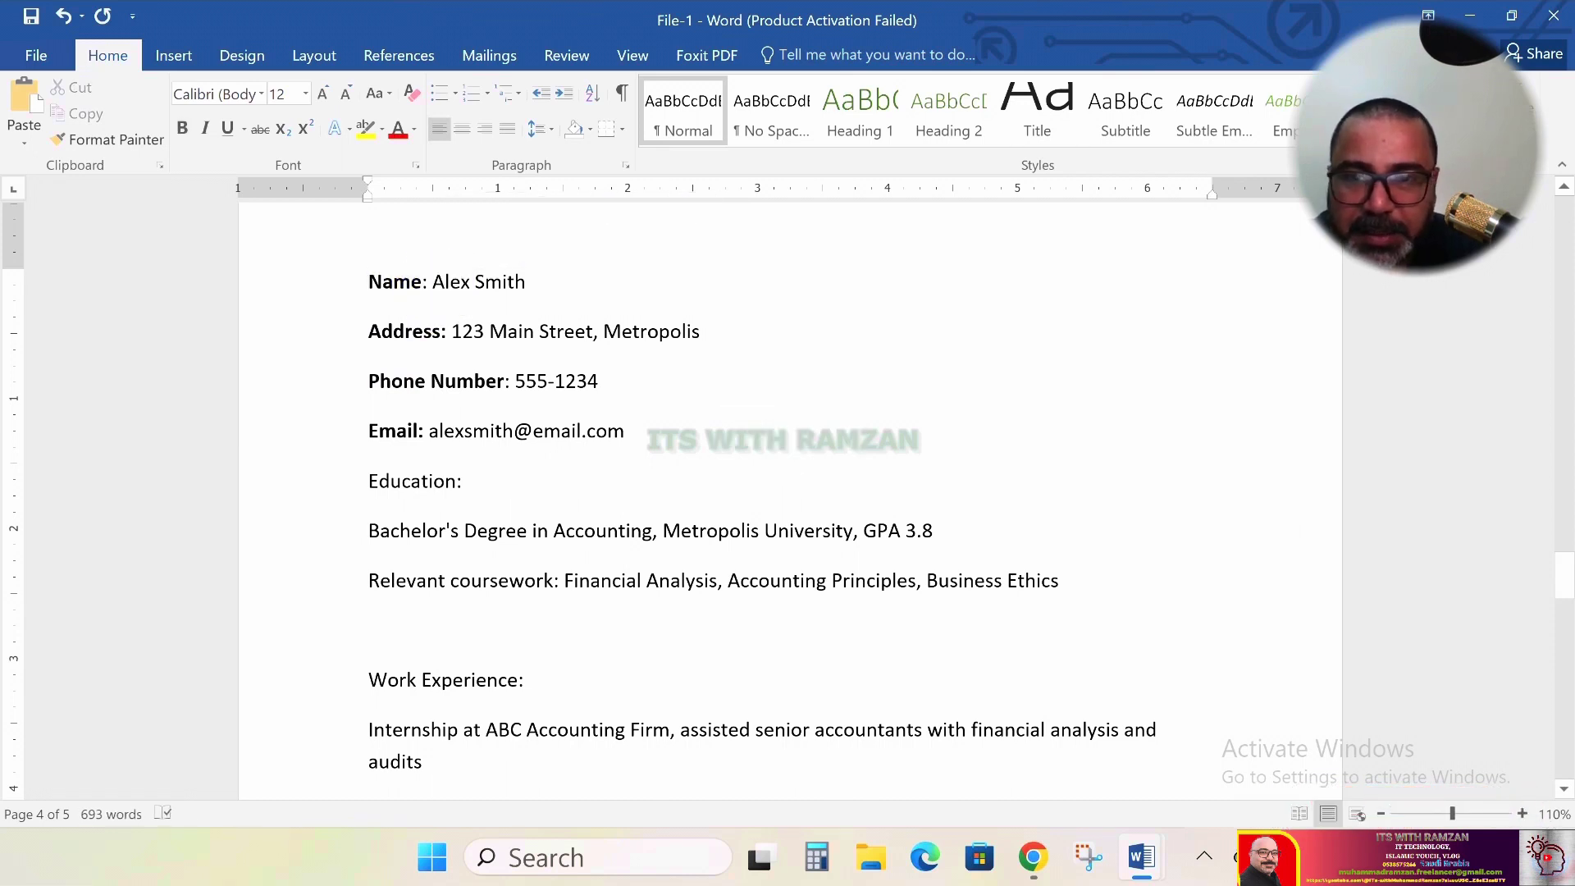
pyautogui.press('BackSpace')
pyautogui.press('BackSpace')
pyautogui.press('BackSpace')
pyautogui.press('BackSpace')
pyautogui.press('BackSpace')
pyautogui.press('BackSpace')
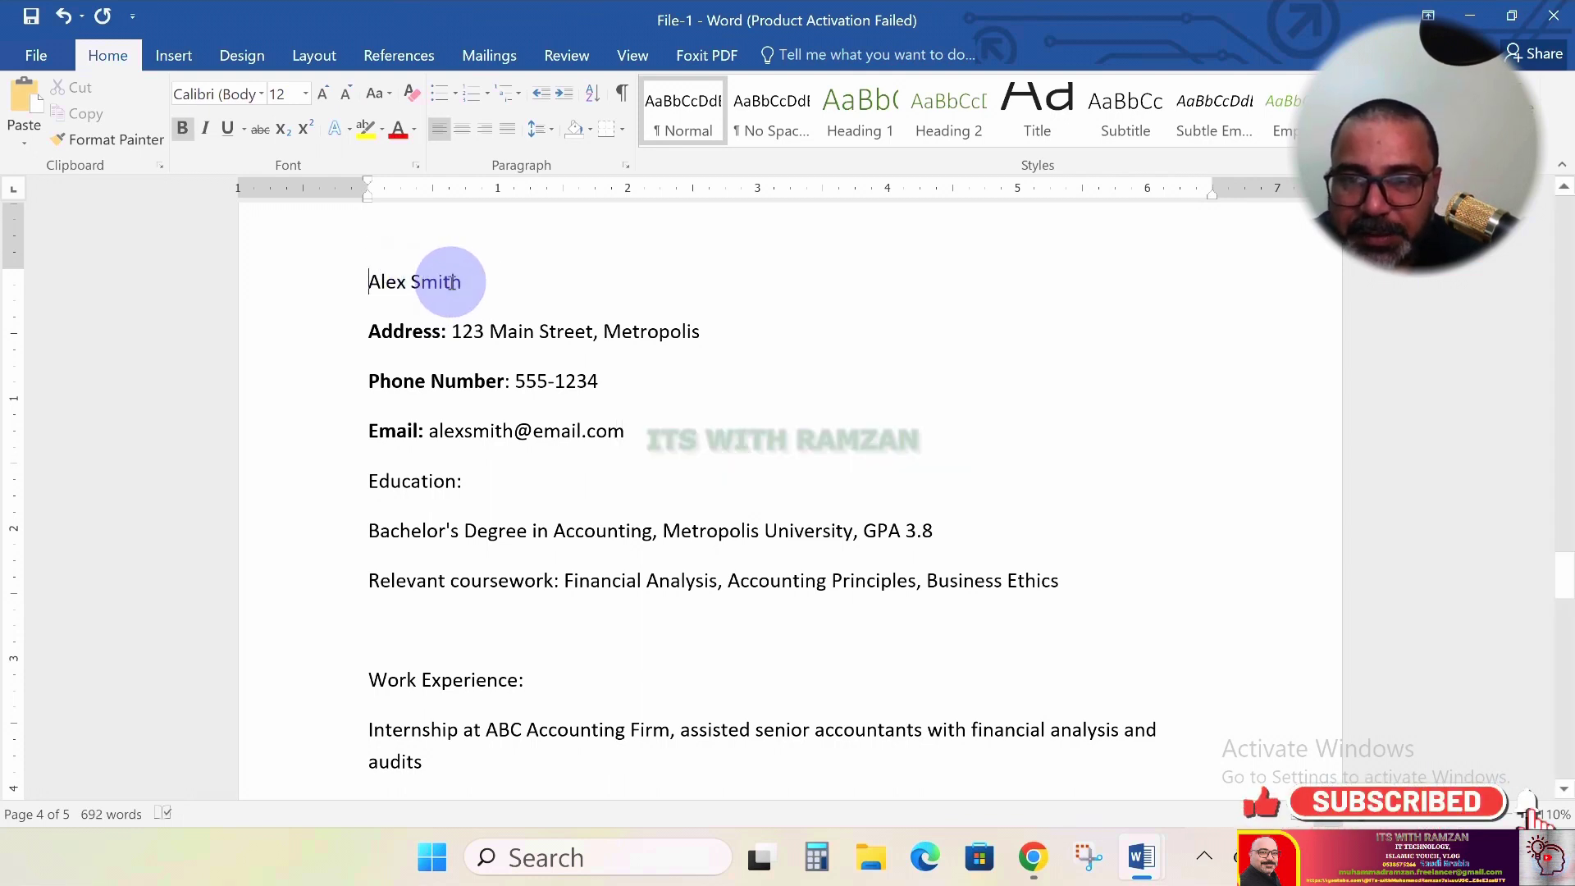
# Make the applicant's name at the start of the CV bold and enlarge it to 18 pt
pyautogui.press('shift')
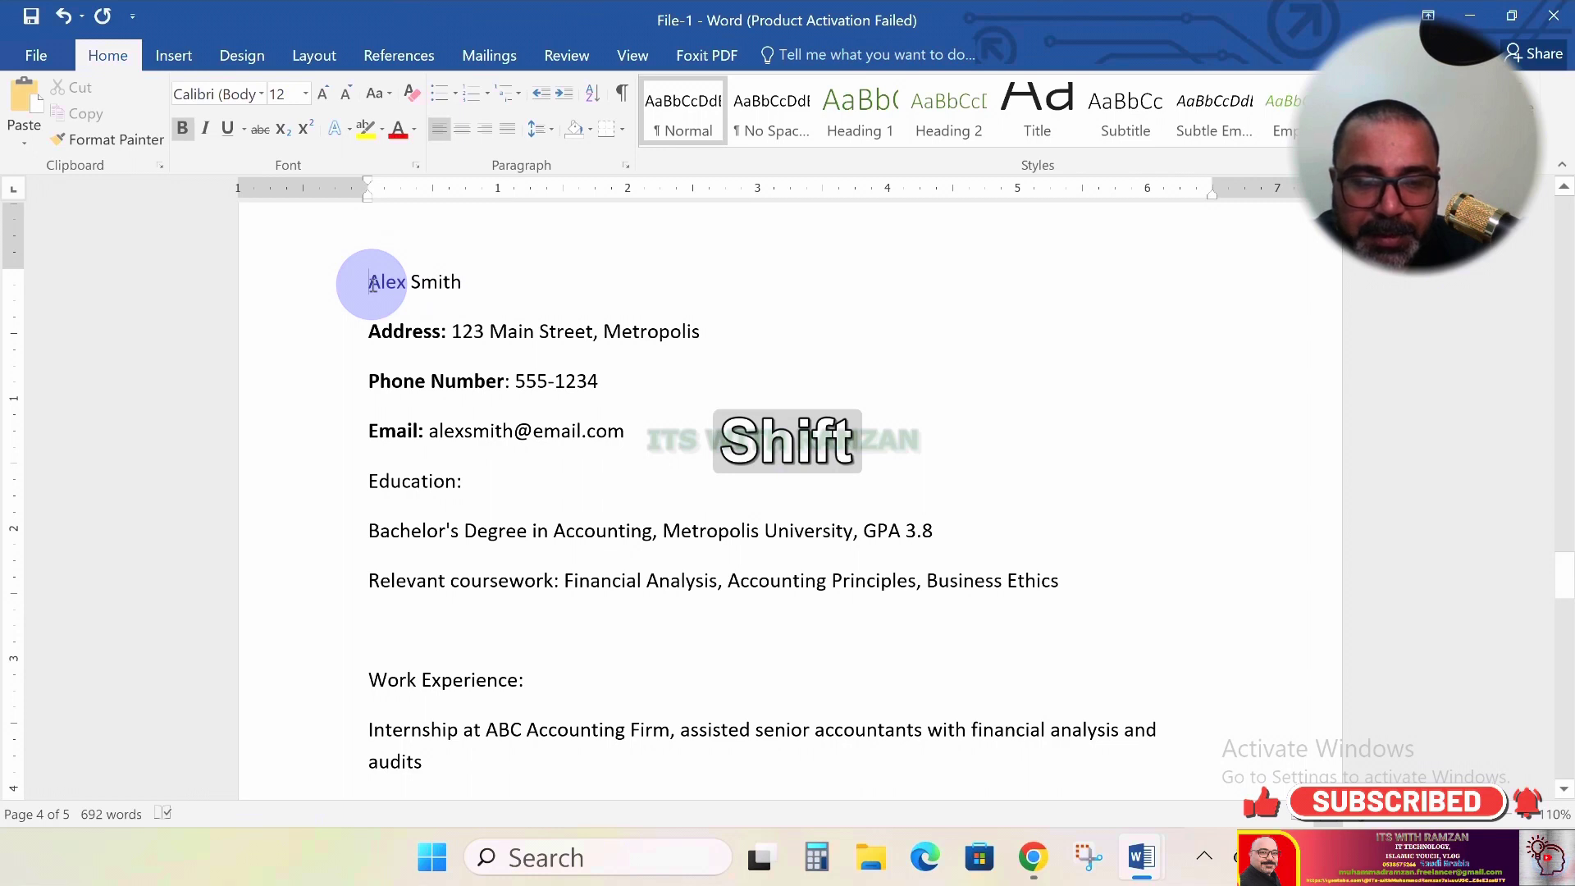
pyautogui.hotkey('shift', 'Right')
pyautogui.hotkey('shift', 'Right')
pyautogui.hotkey('shift', 'Right')
pyautogui.hotkey('shift', 'Right')
pyautogui.hotkey('shift', 'Right')
pyautogui.hotkey('shift', 'Right')
pyautogui.hotkey('shift', 'Right')
pyautogui.hotkey('shift', 'Right')
pyautogui.hotkey('shift', 'Right')
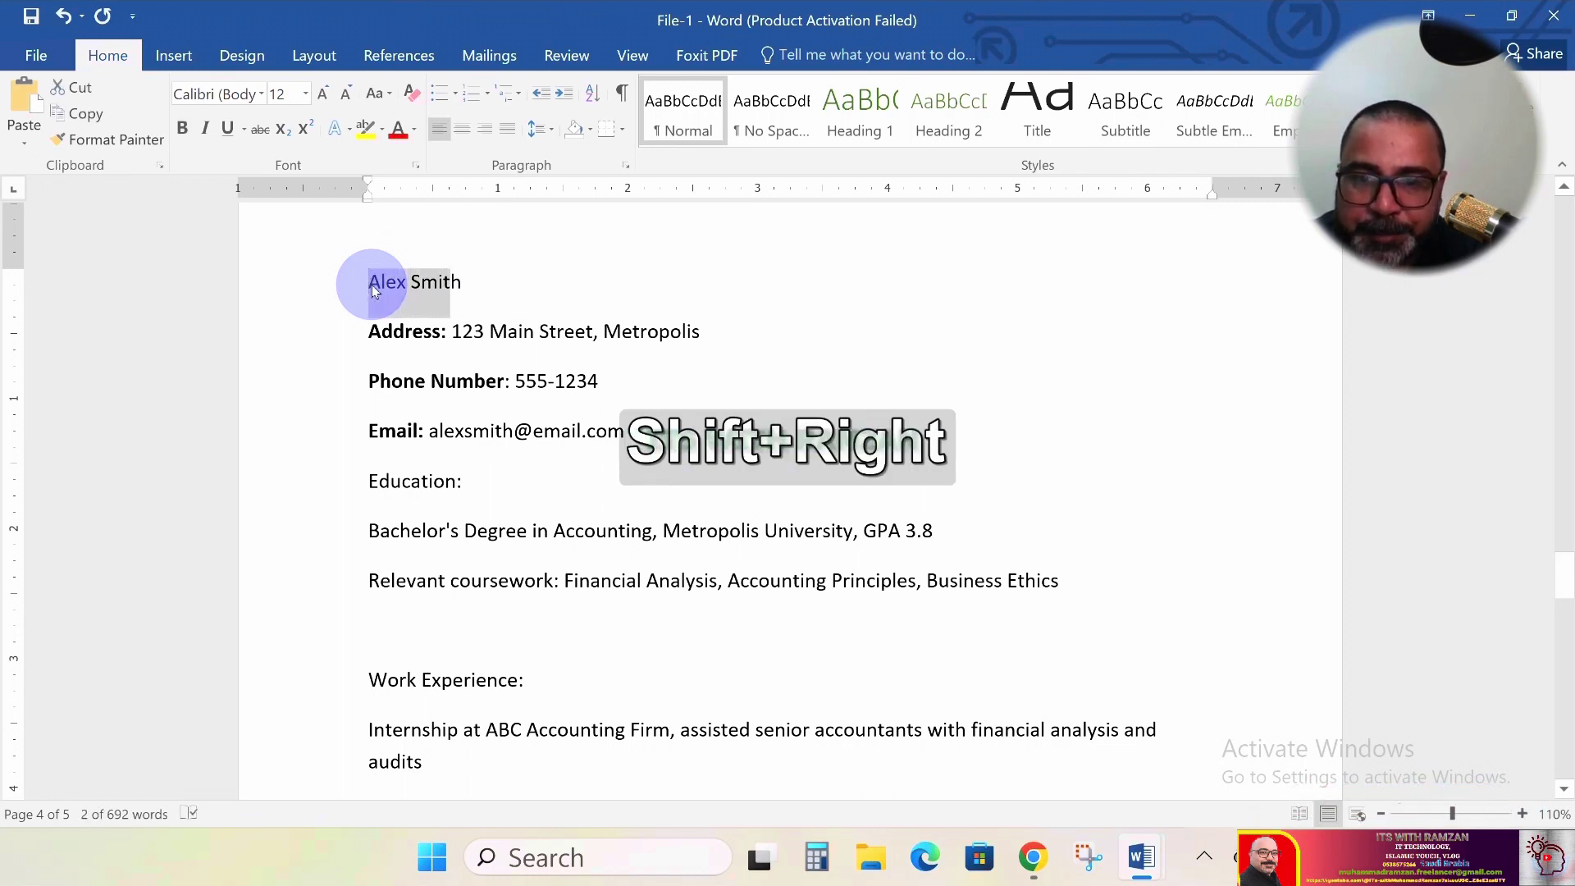
pyautogui.hotkey('shift', 'Right')
pyautogui.hotkey('shift', 'Right')
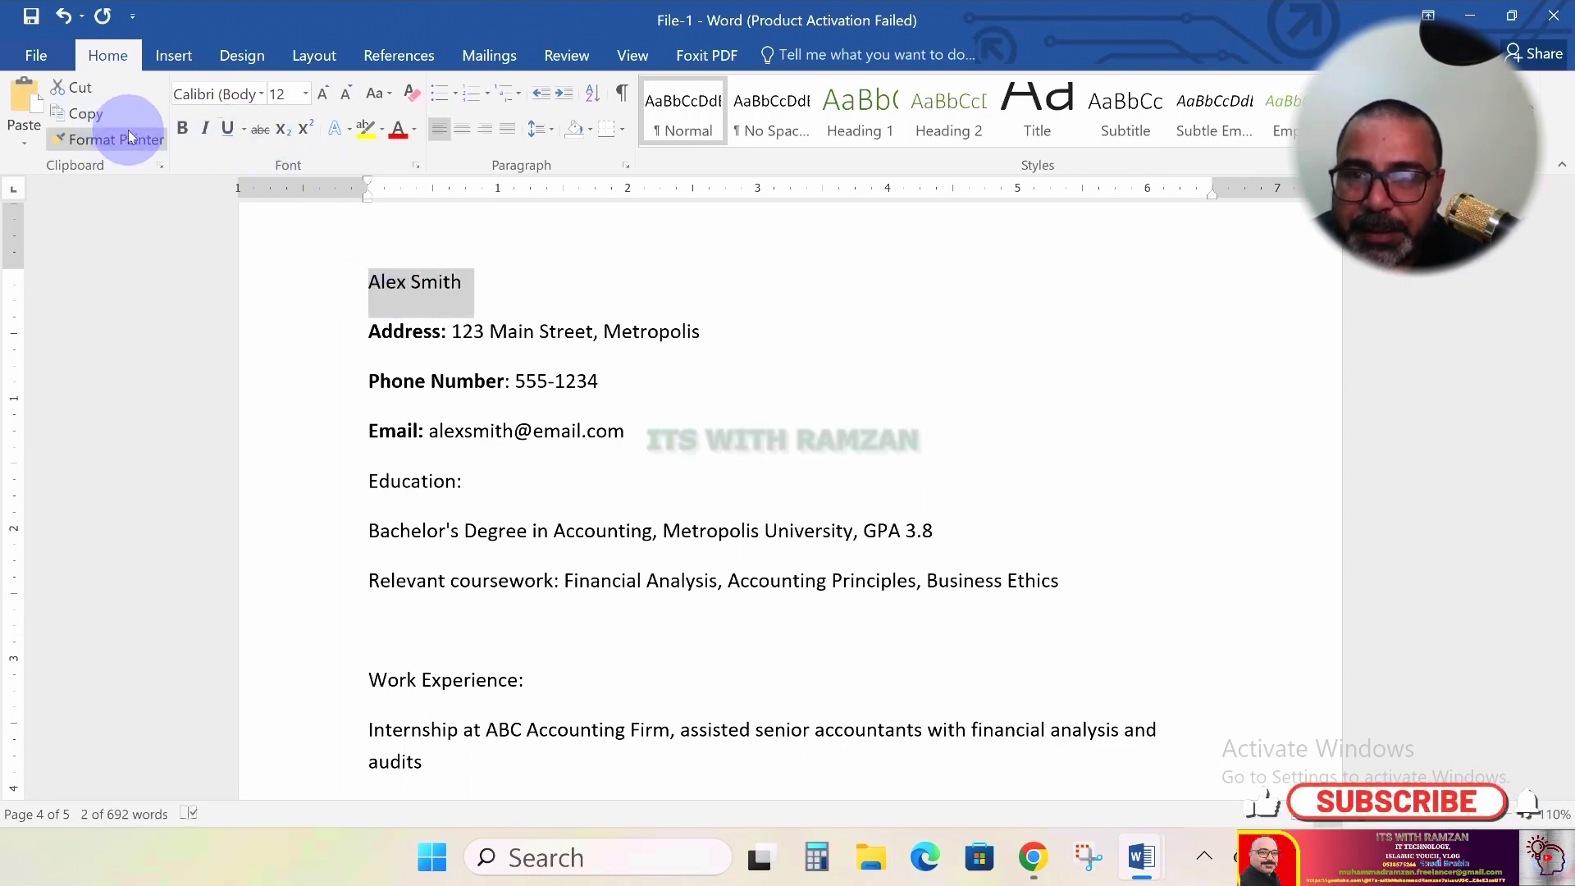
pyautogui.click(332, 93)
pyautogui.click(331, 93)
pyautogui.click(331, 94)
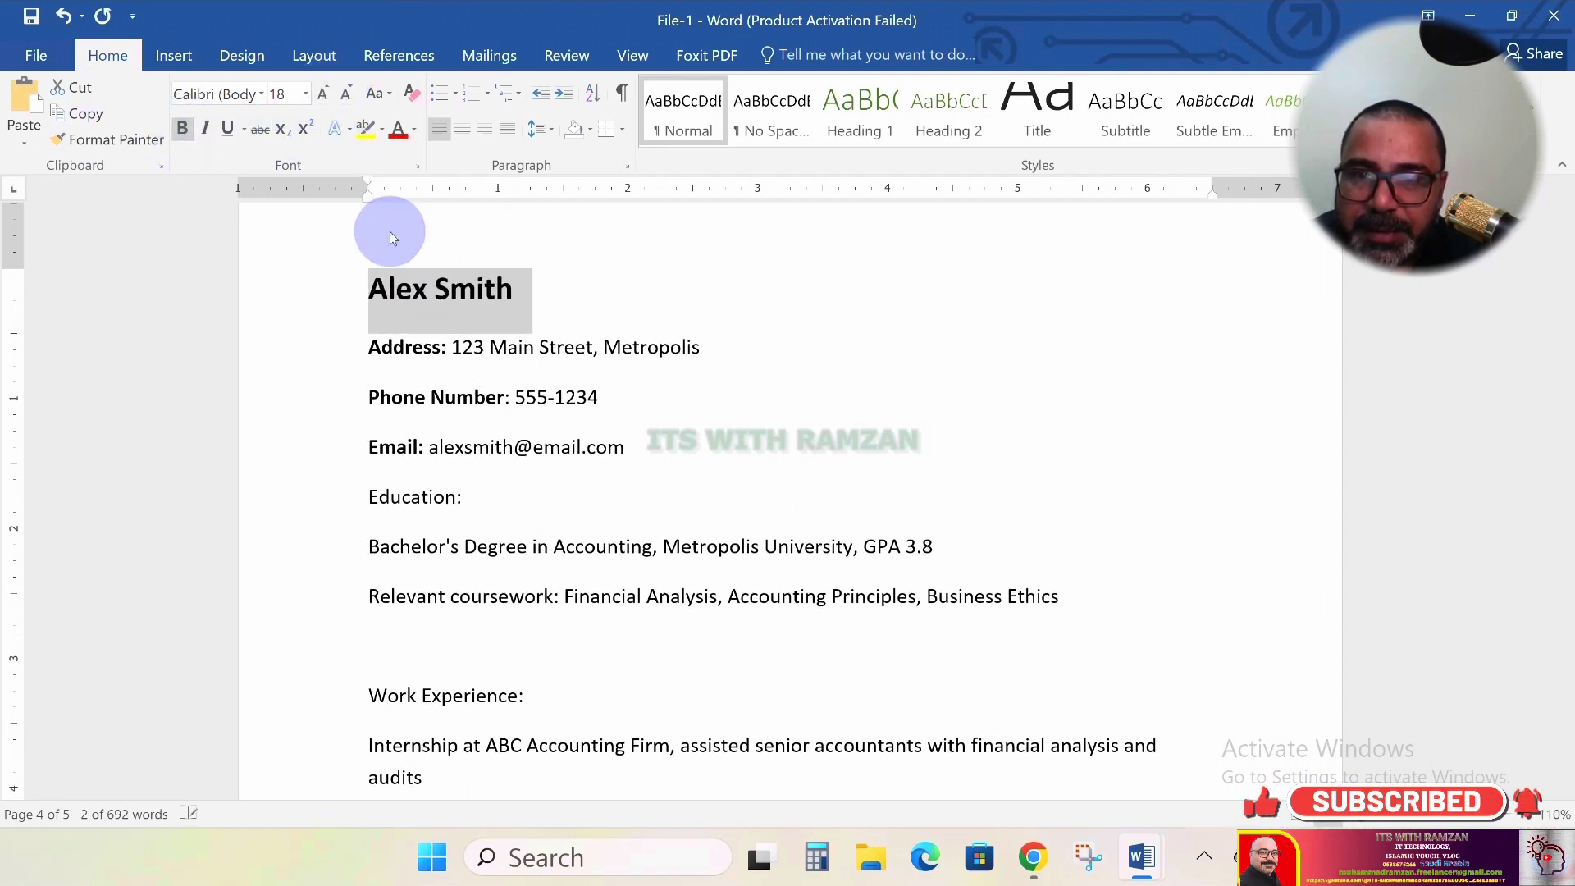
# Color the applicant's name dark orange and convert it to uppercase
pyautogui.click(416, 130)
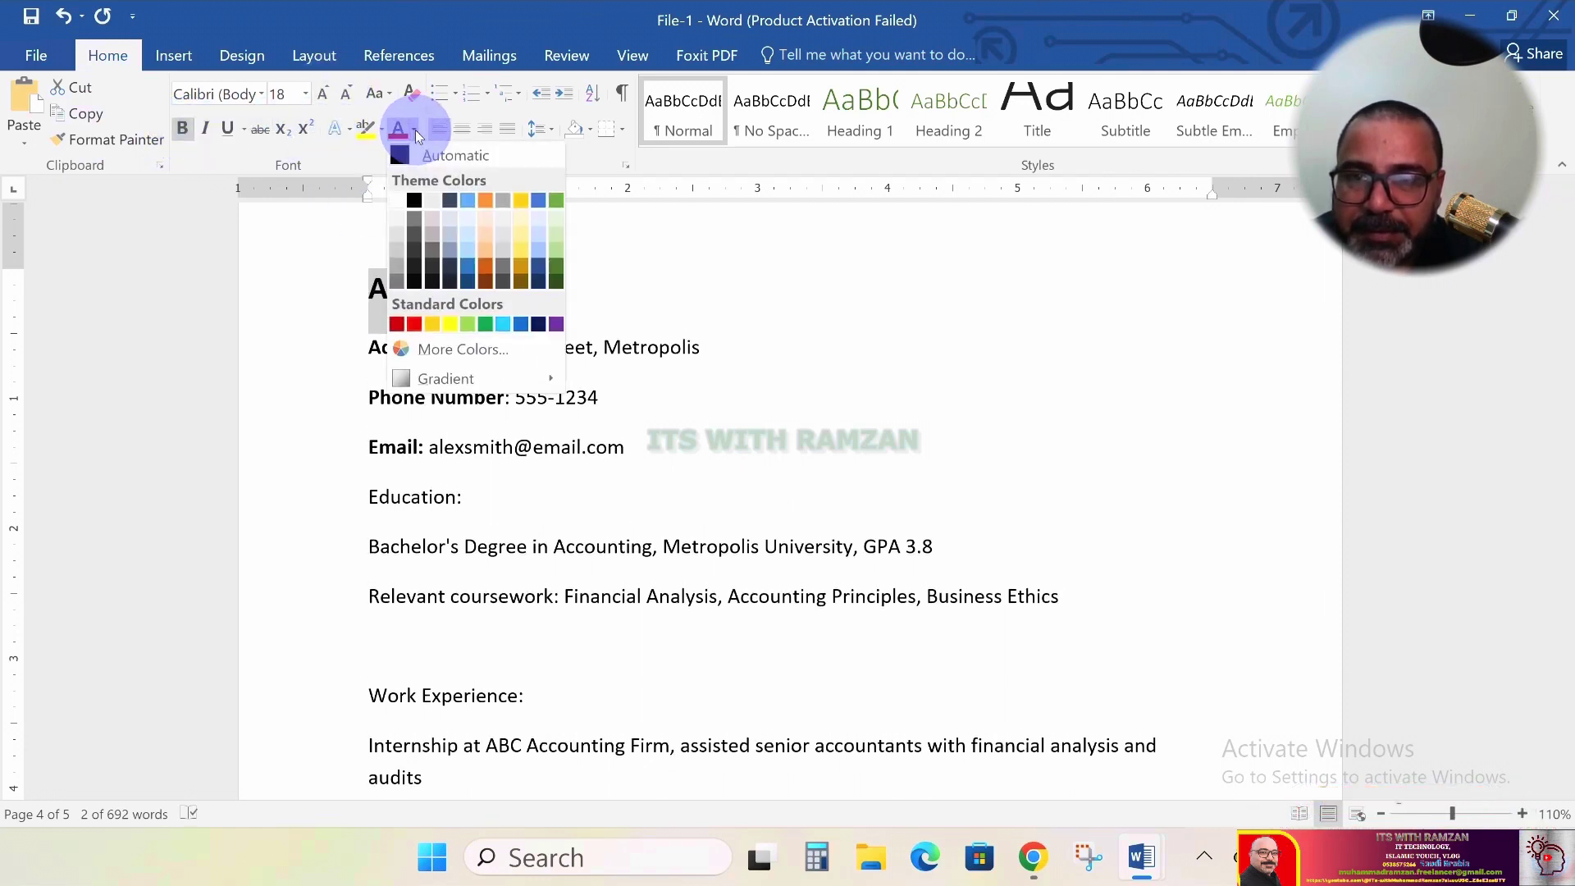
pyautogui.click(484, 277)
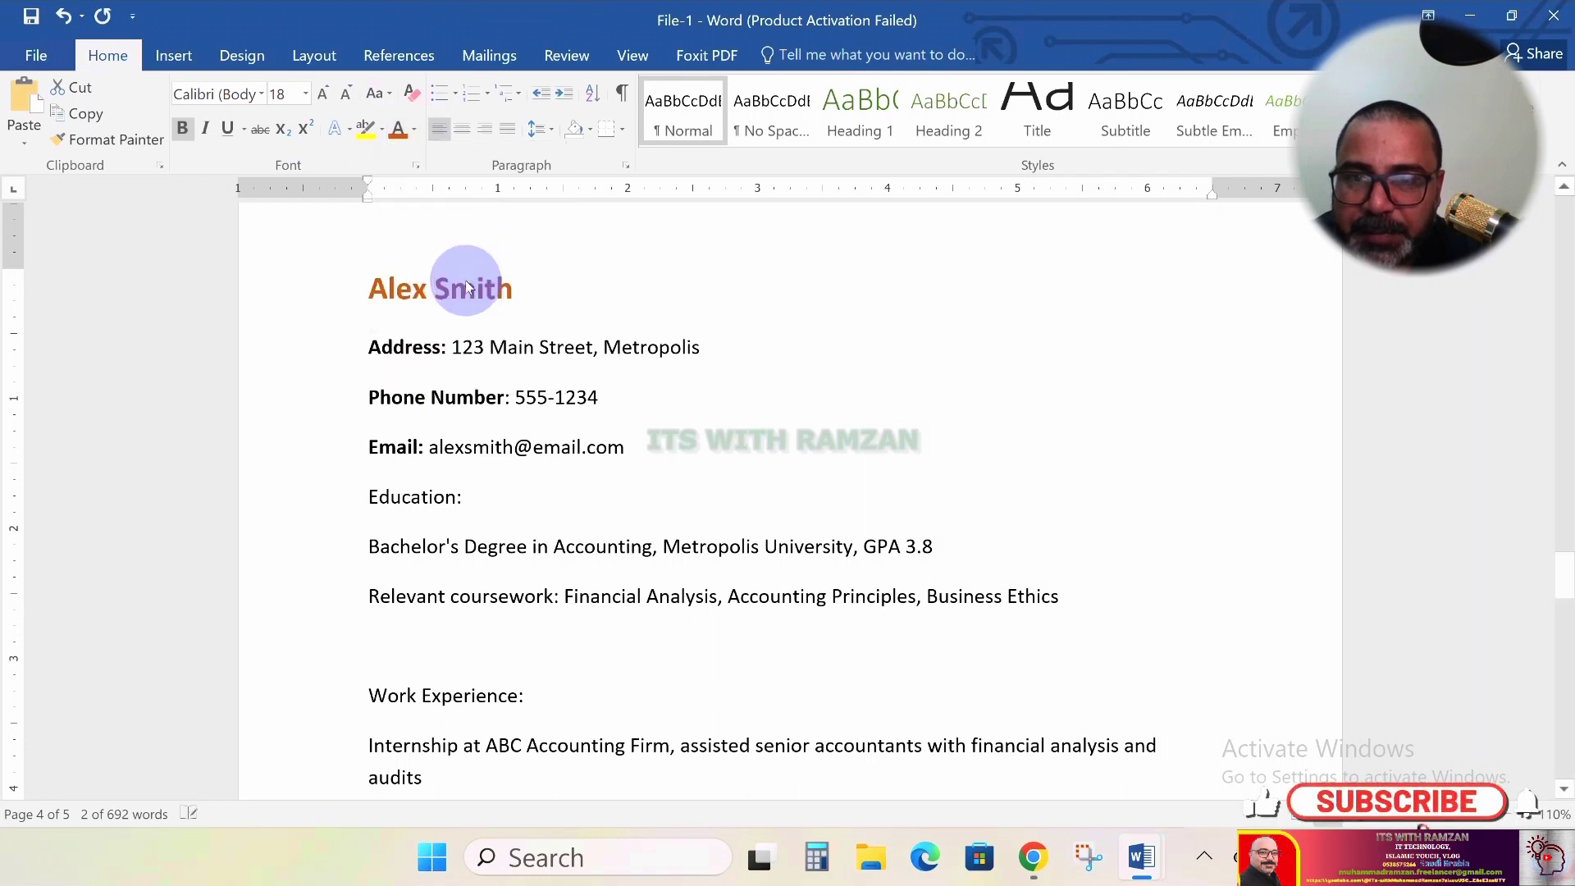
pyautogui.hotkey('shift', 'F3')
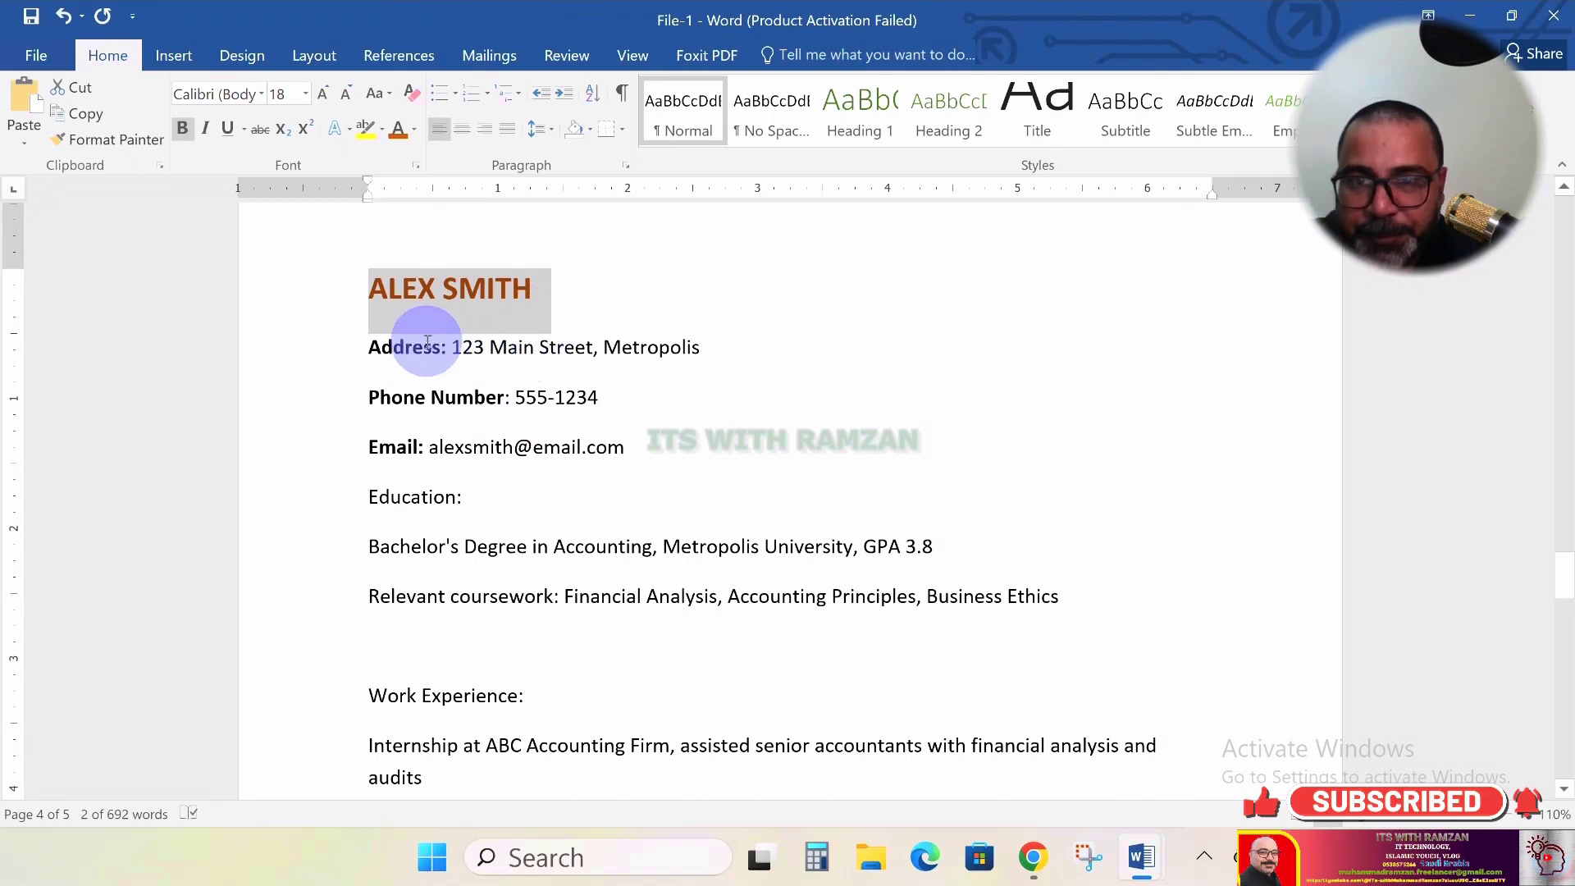
# Remove the space after paragraphs for the name, address, phone number and e-mail lines
pyautogui.click(387, 321)
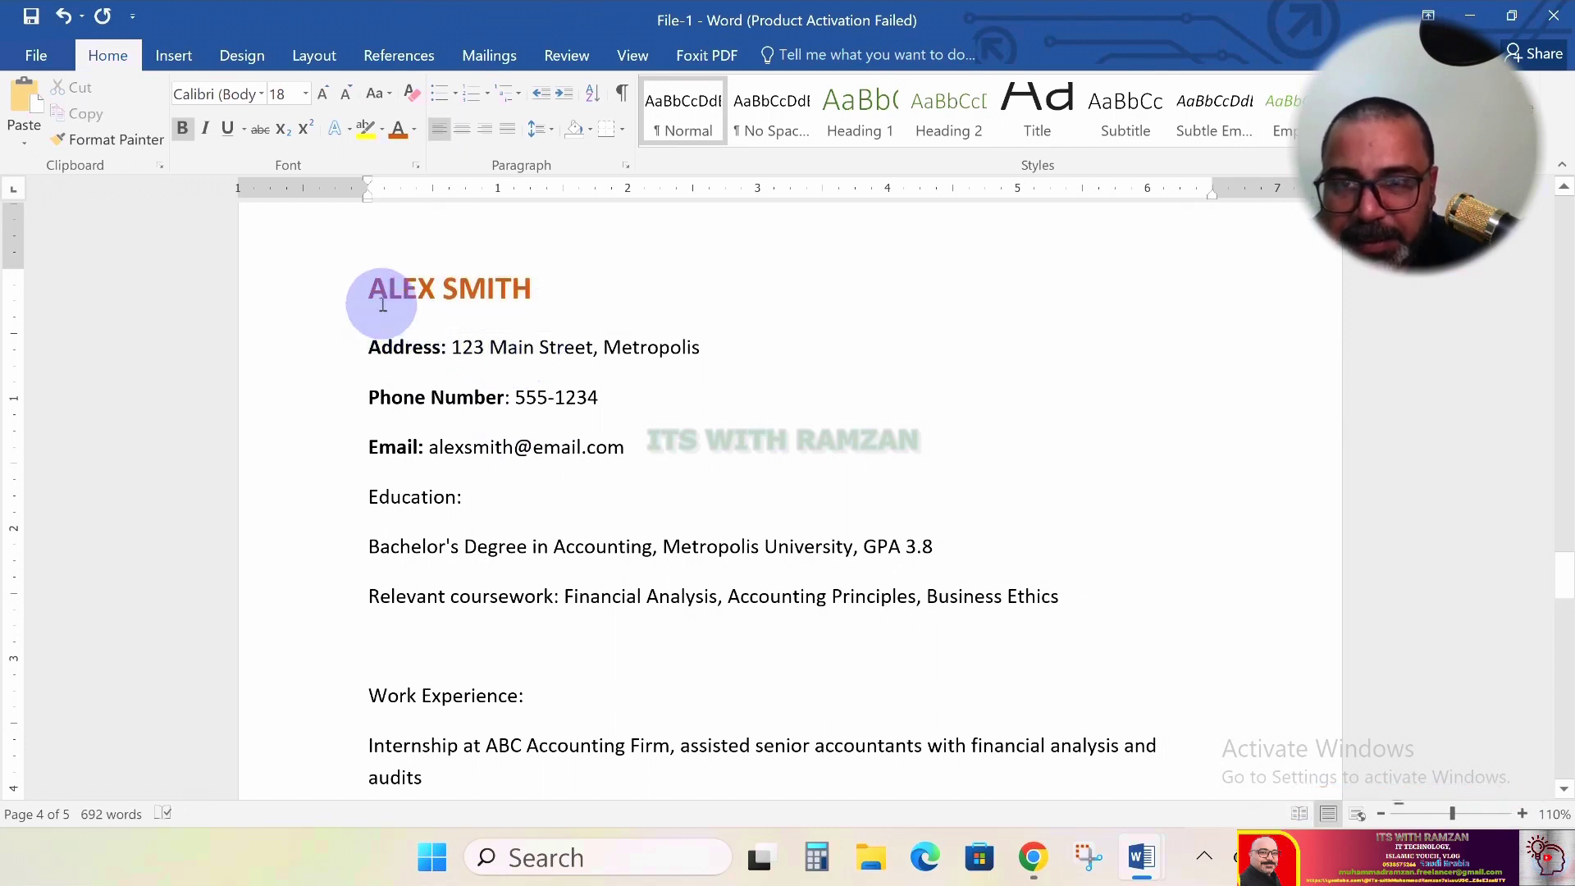
pyautogui.hotkey('shift', 'Down')
pyautogui.hotkey('shift', 'Down')
pyautogui.hotkey('shift', 'Down')
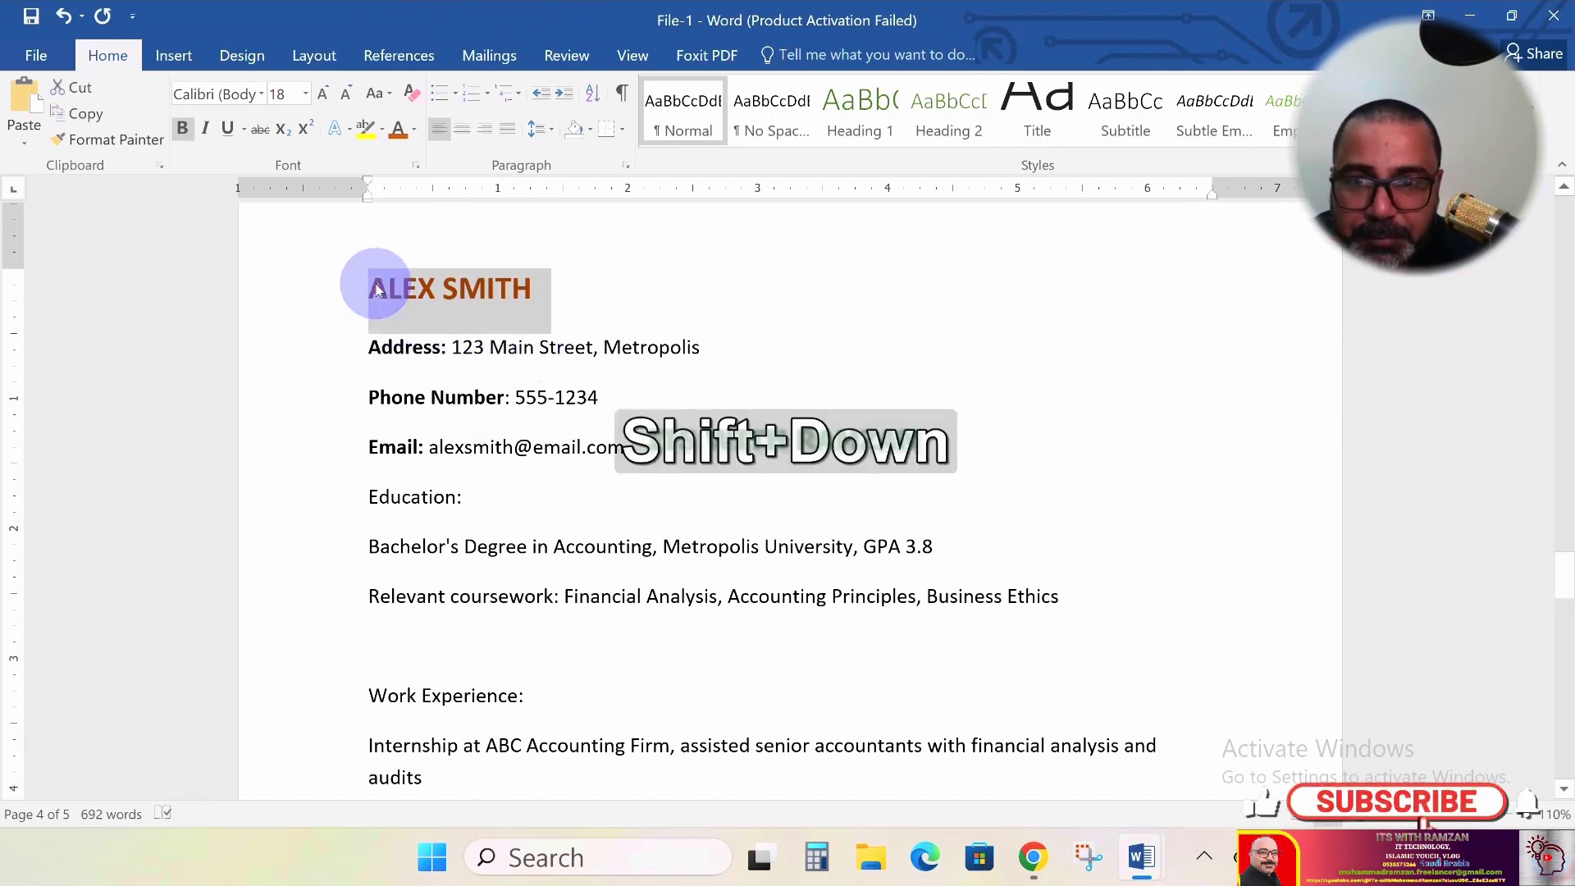
pyautogui.hotkey('shift', 'Down')
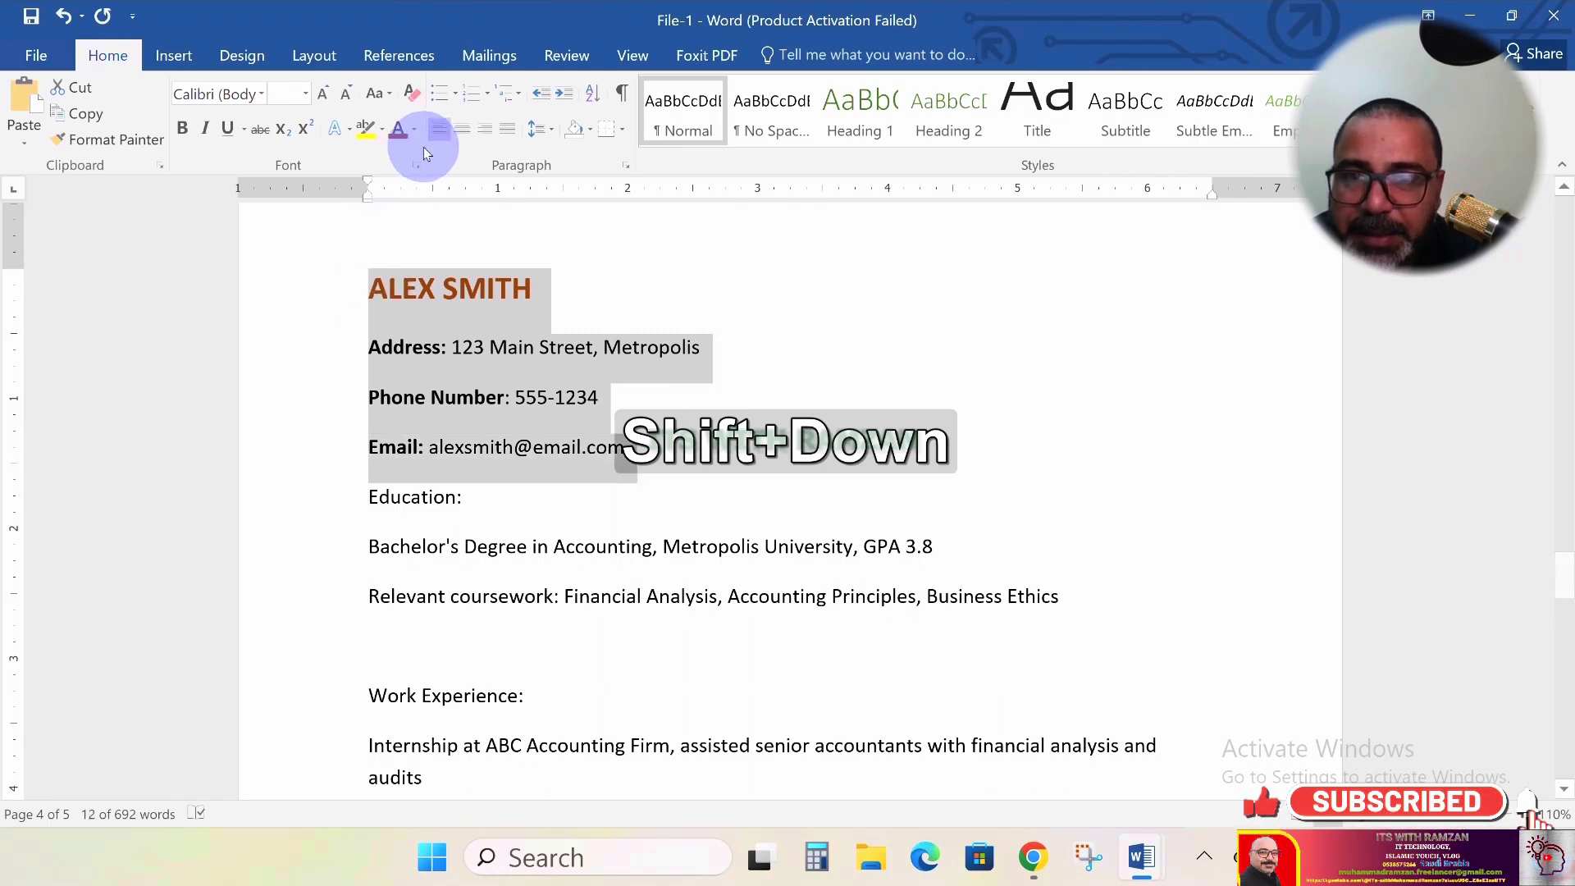
pyautogui.click(550, 130)
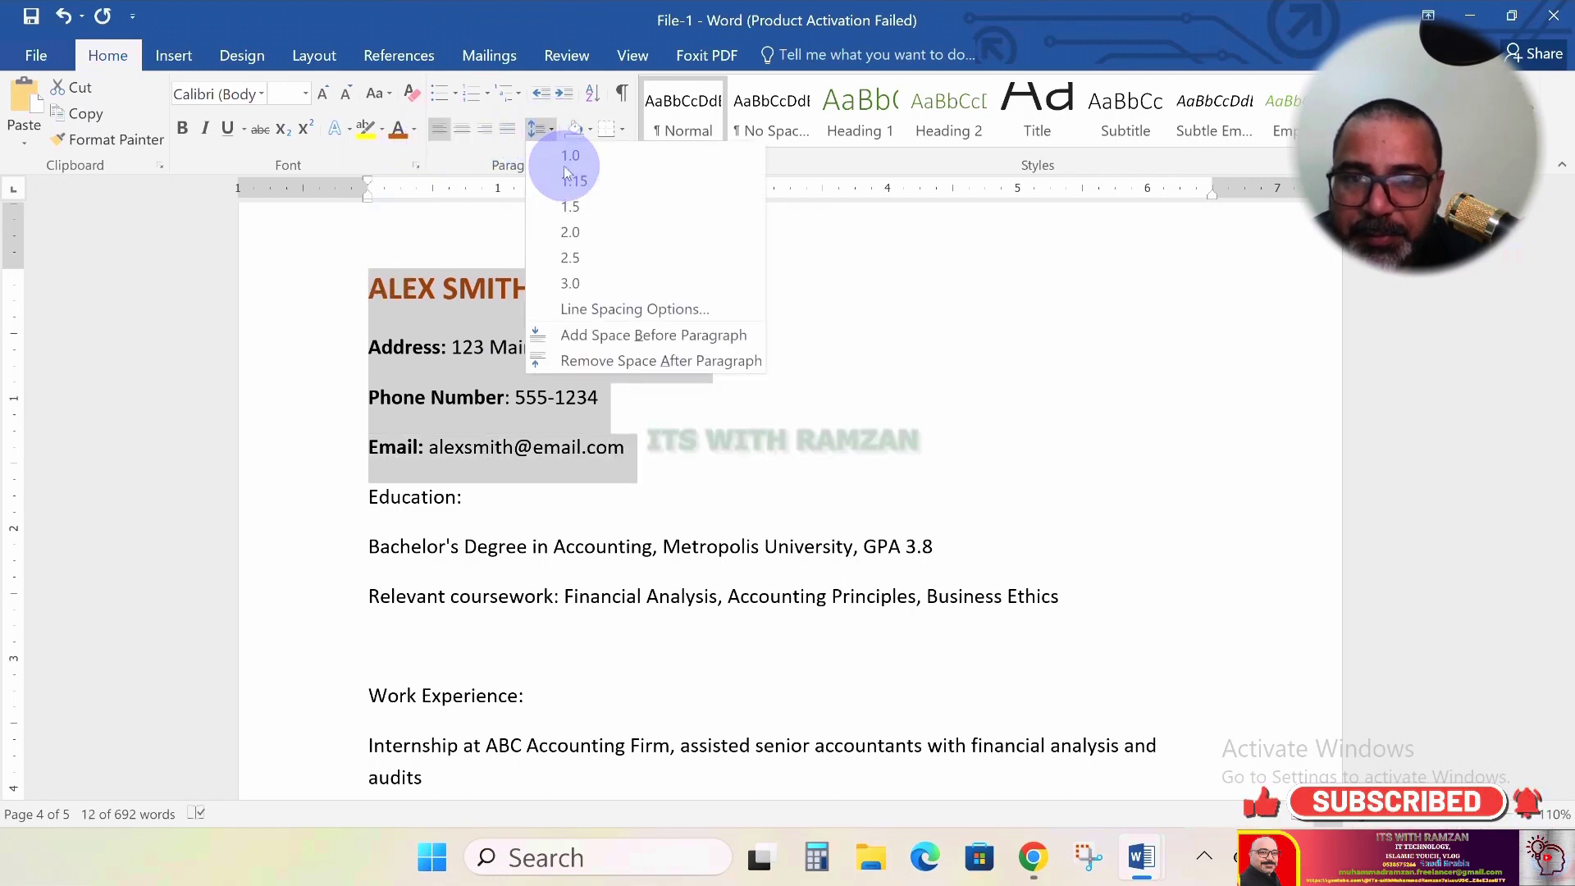
pyautogui.click(580, 355)
pyautogui.click(586, 359)
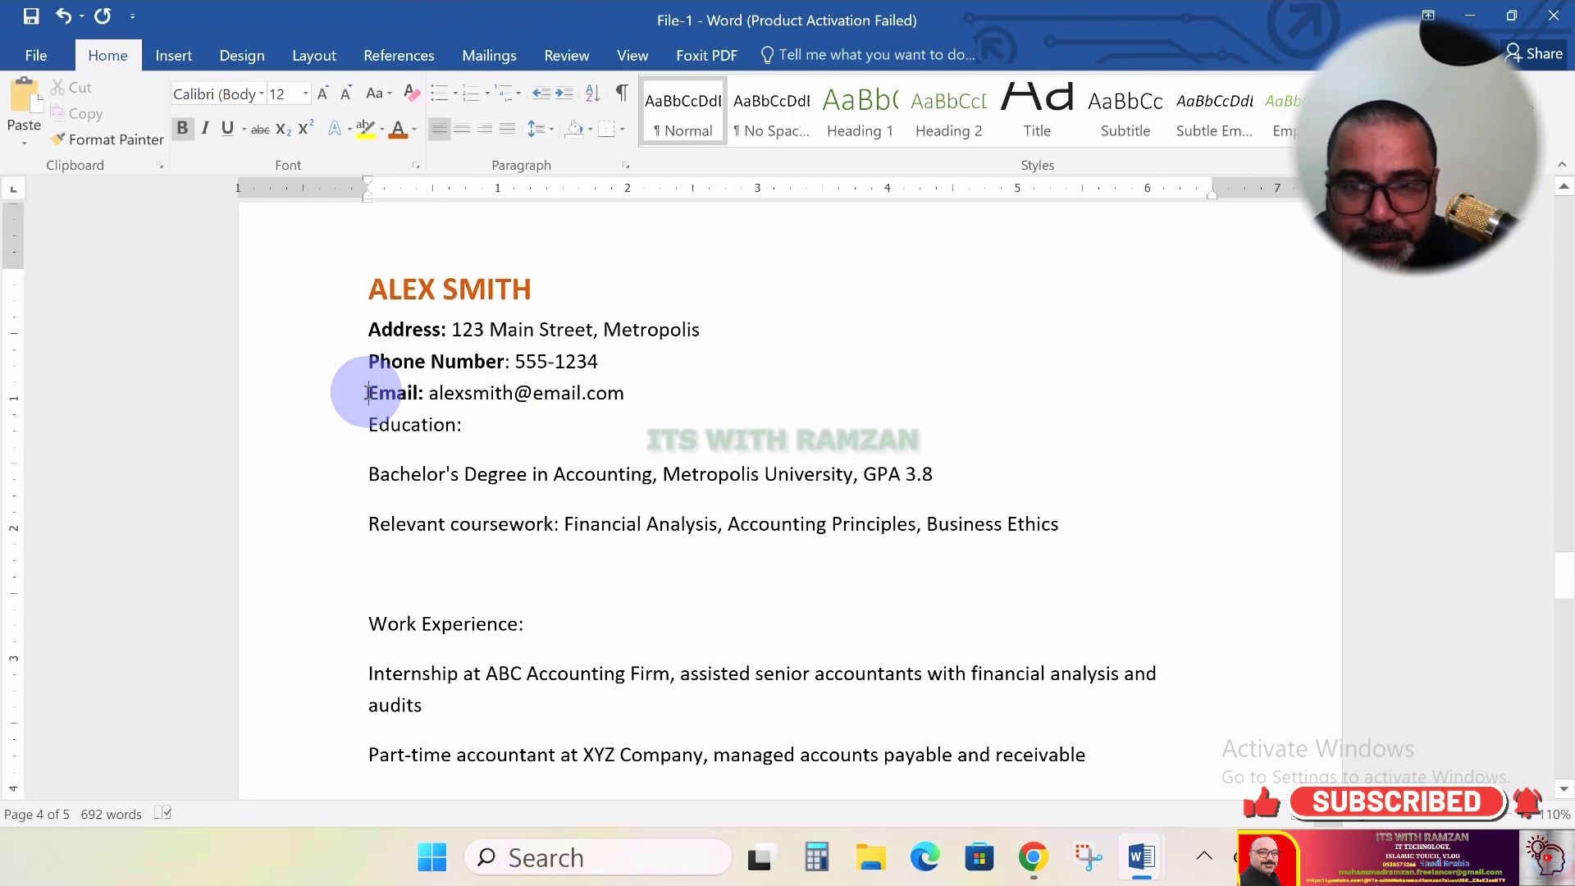
# Join the e-mail line to the phone number line with a comma, and insert two blank lines above "Education:"
pyautogui.press('BackSpace')
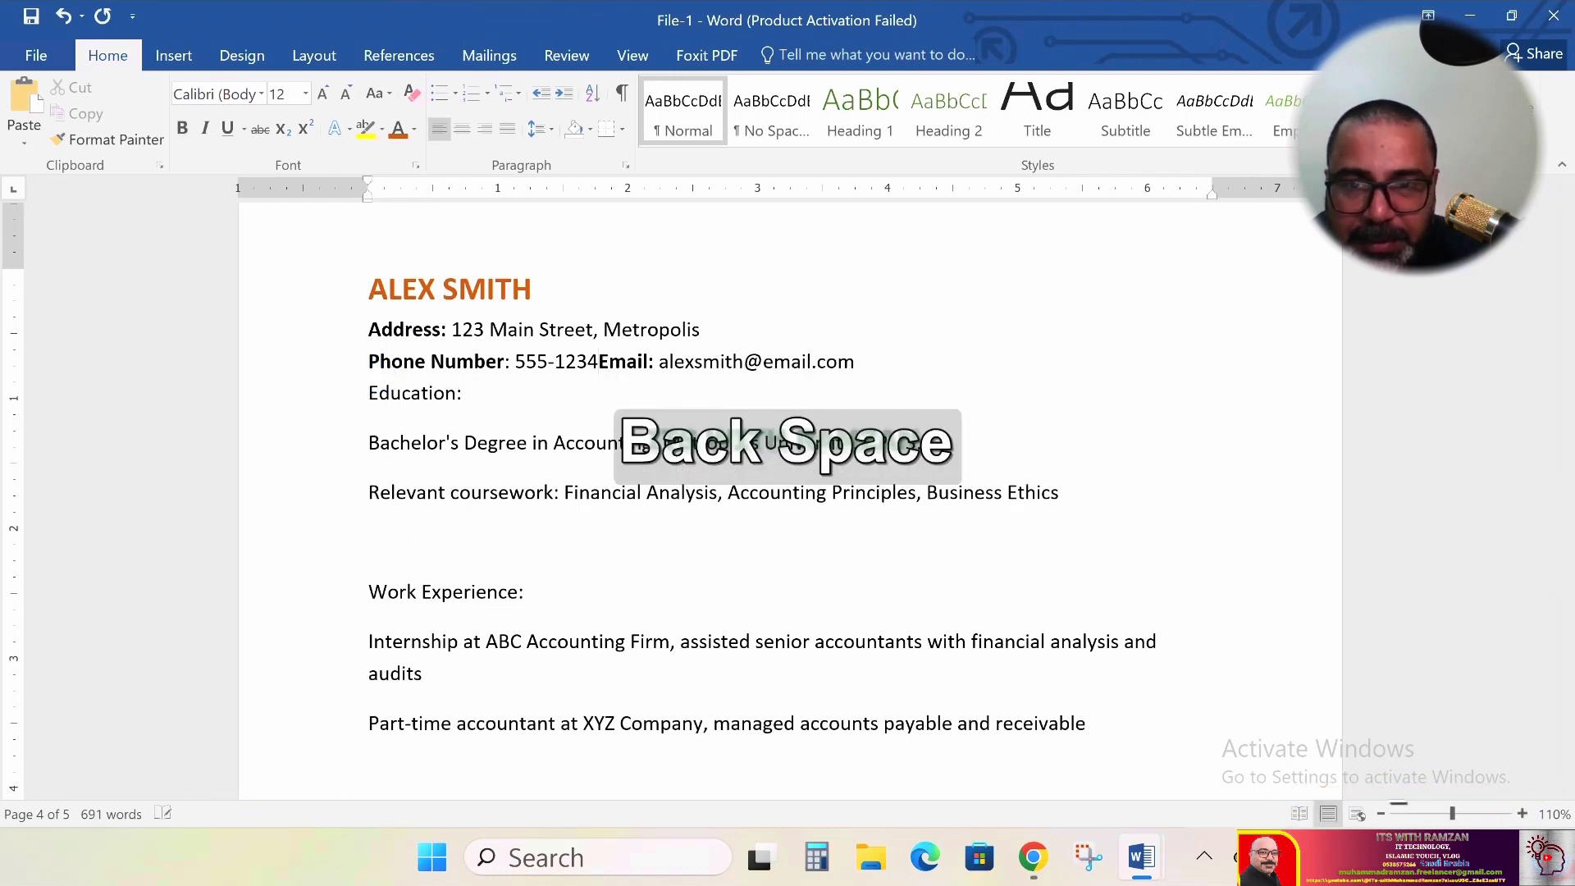
pyautogui.write(',')
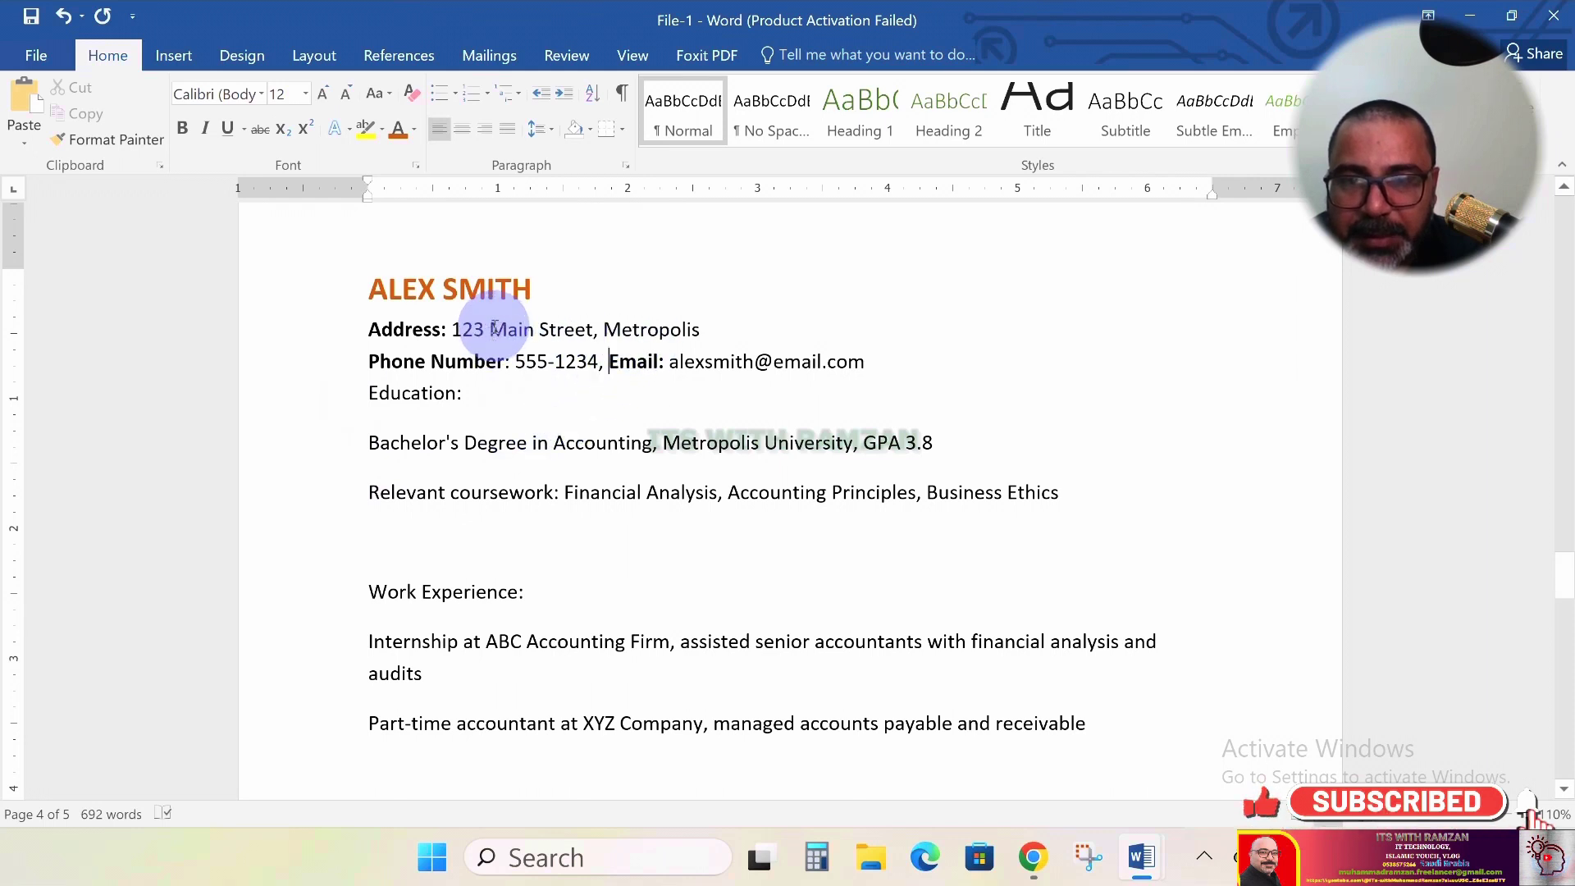
pyautogui.click(370, 400)
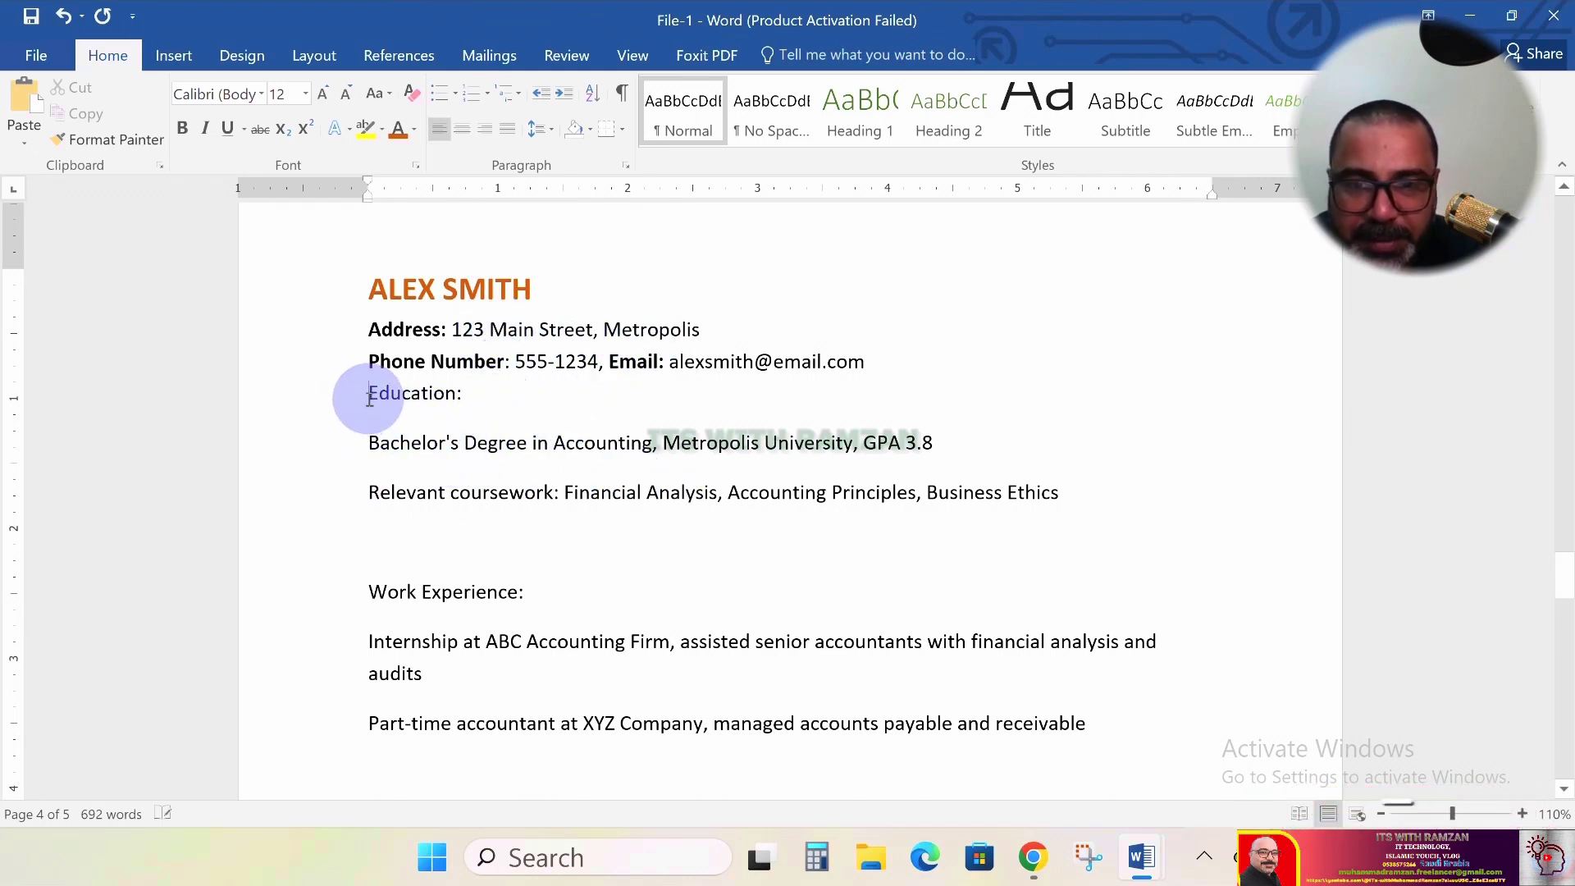
pyautogui.press('Return')
pyautogui.press('Return')
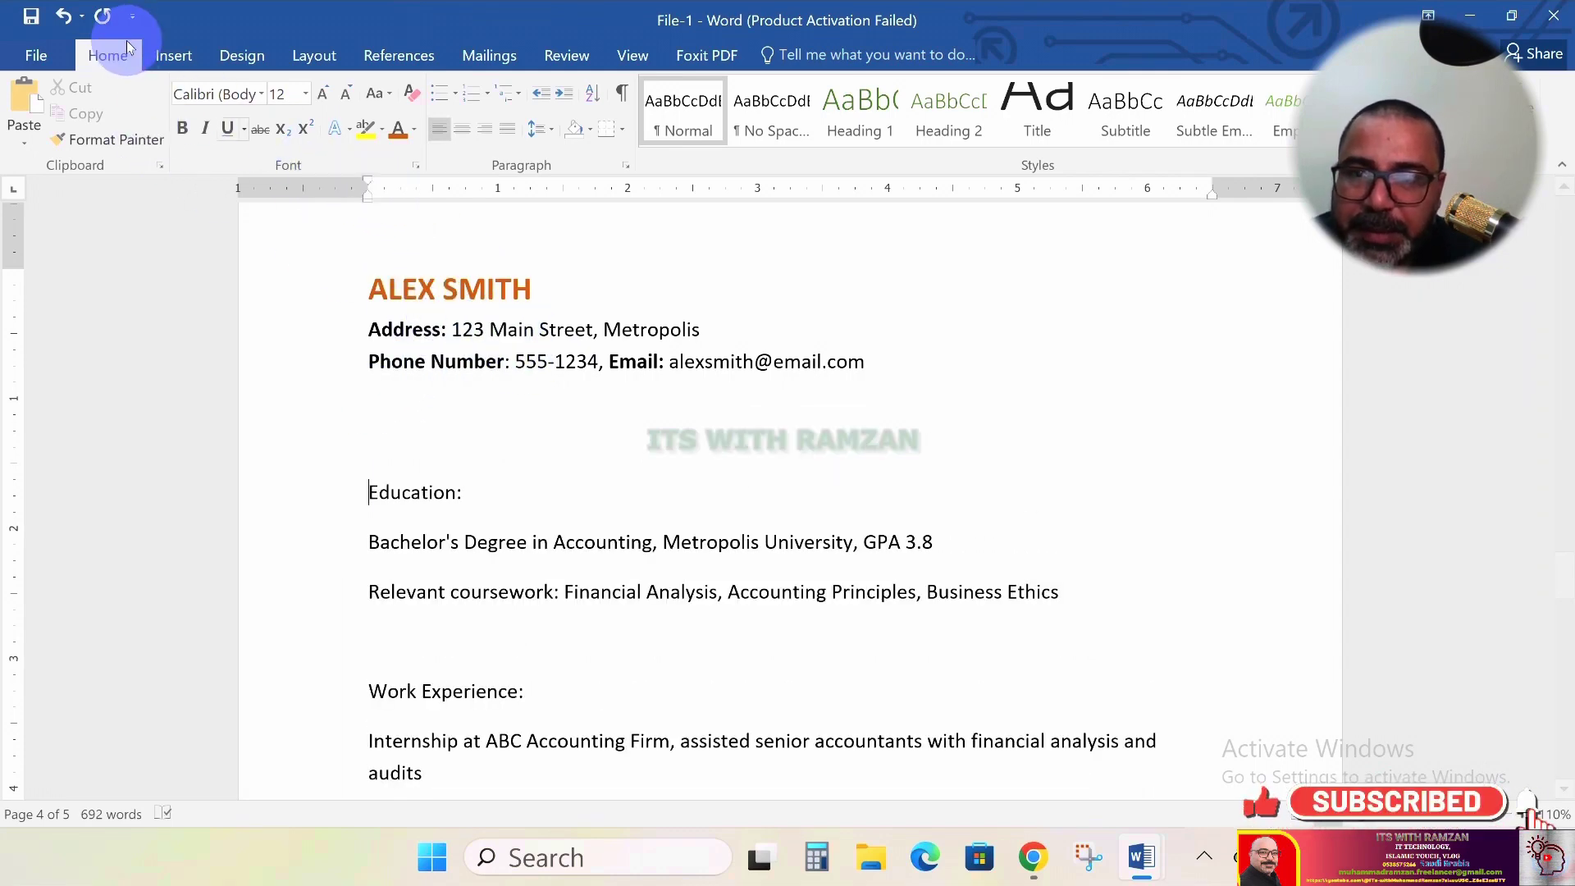
# Draw a straight line shape in the blank space between the contact details and "Education:"
pyautogui.click(194, 57)
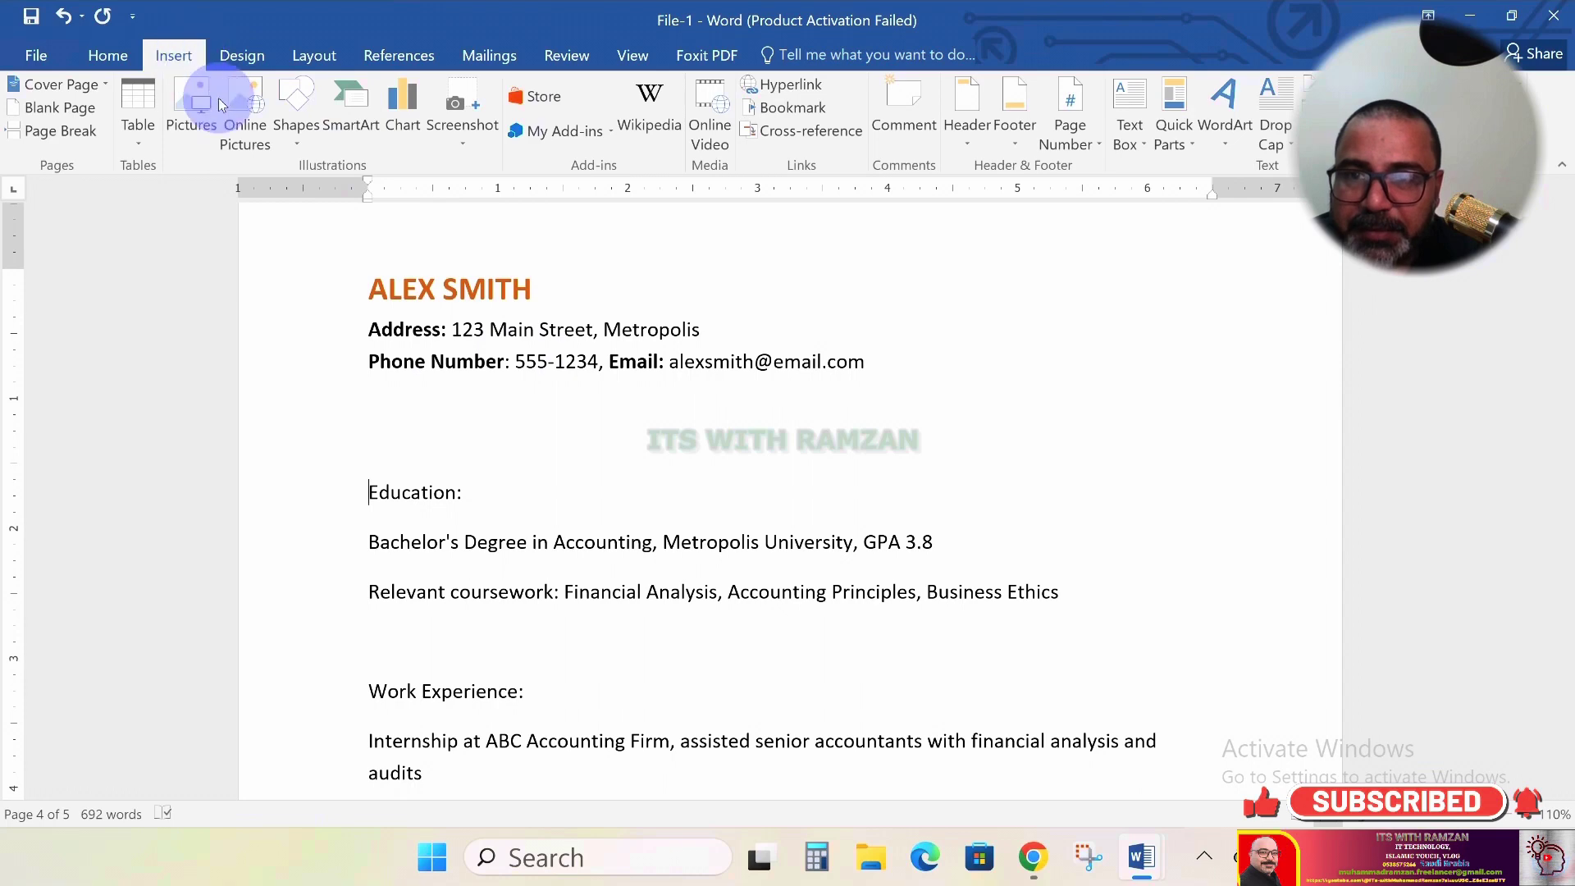
pyautogui.click(305, 146)
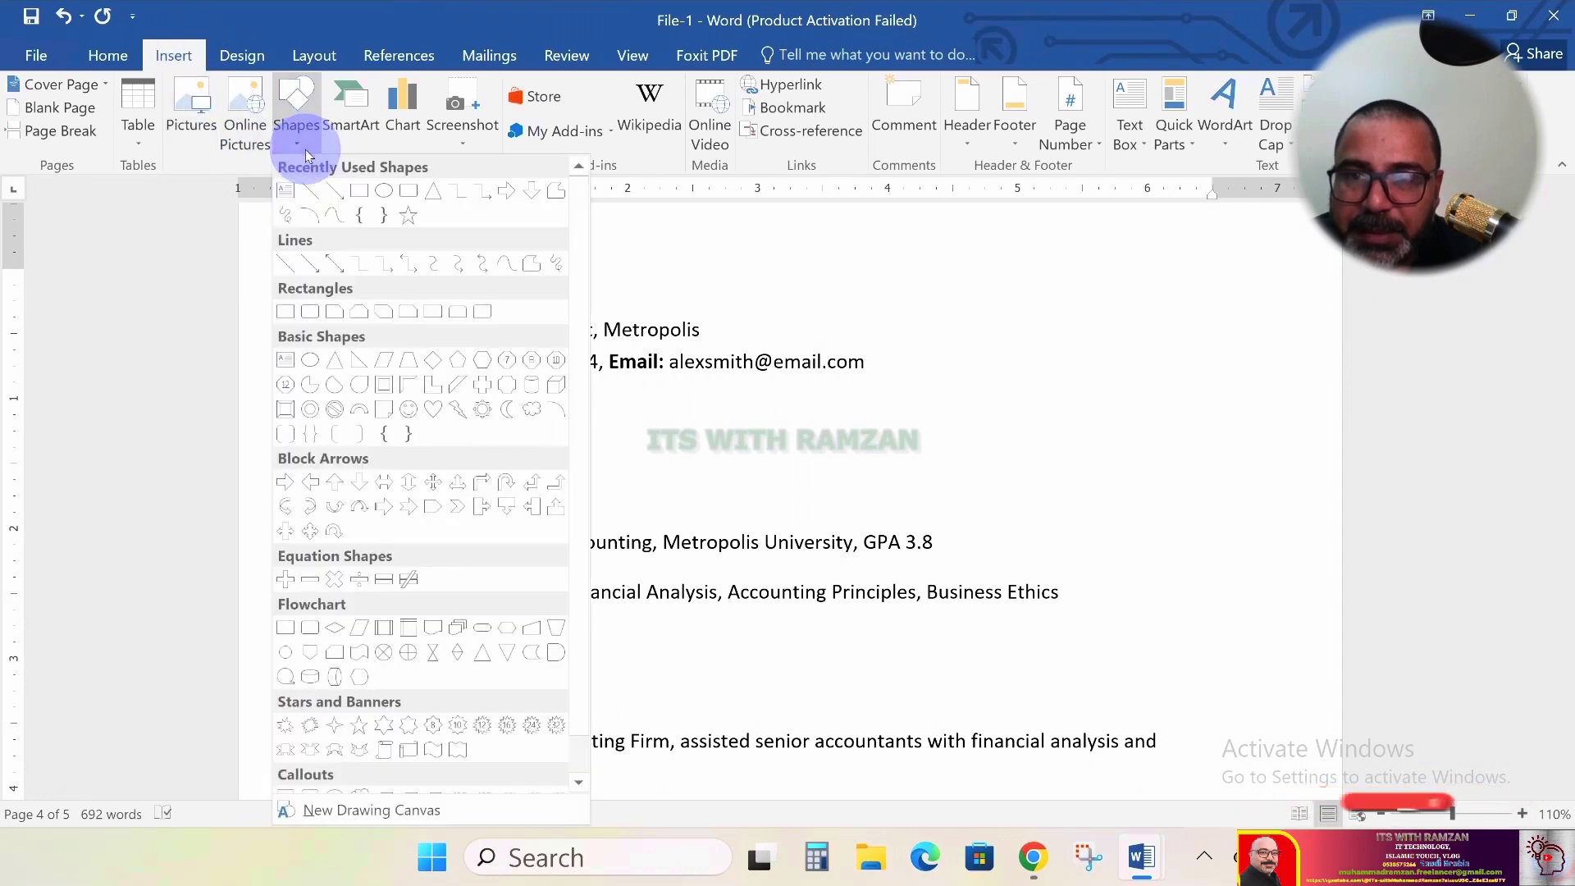
pyautogui.click(311, 201)
pyautogui.moveTo(271, 400); pyautogui.dragTo(761, 425)
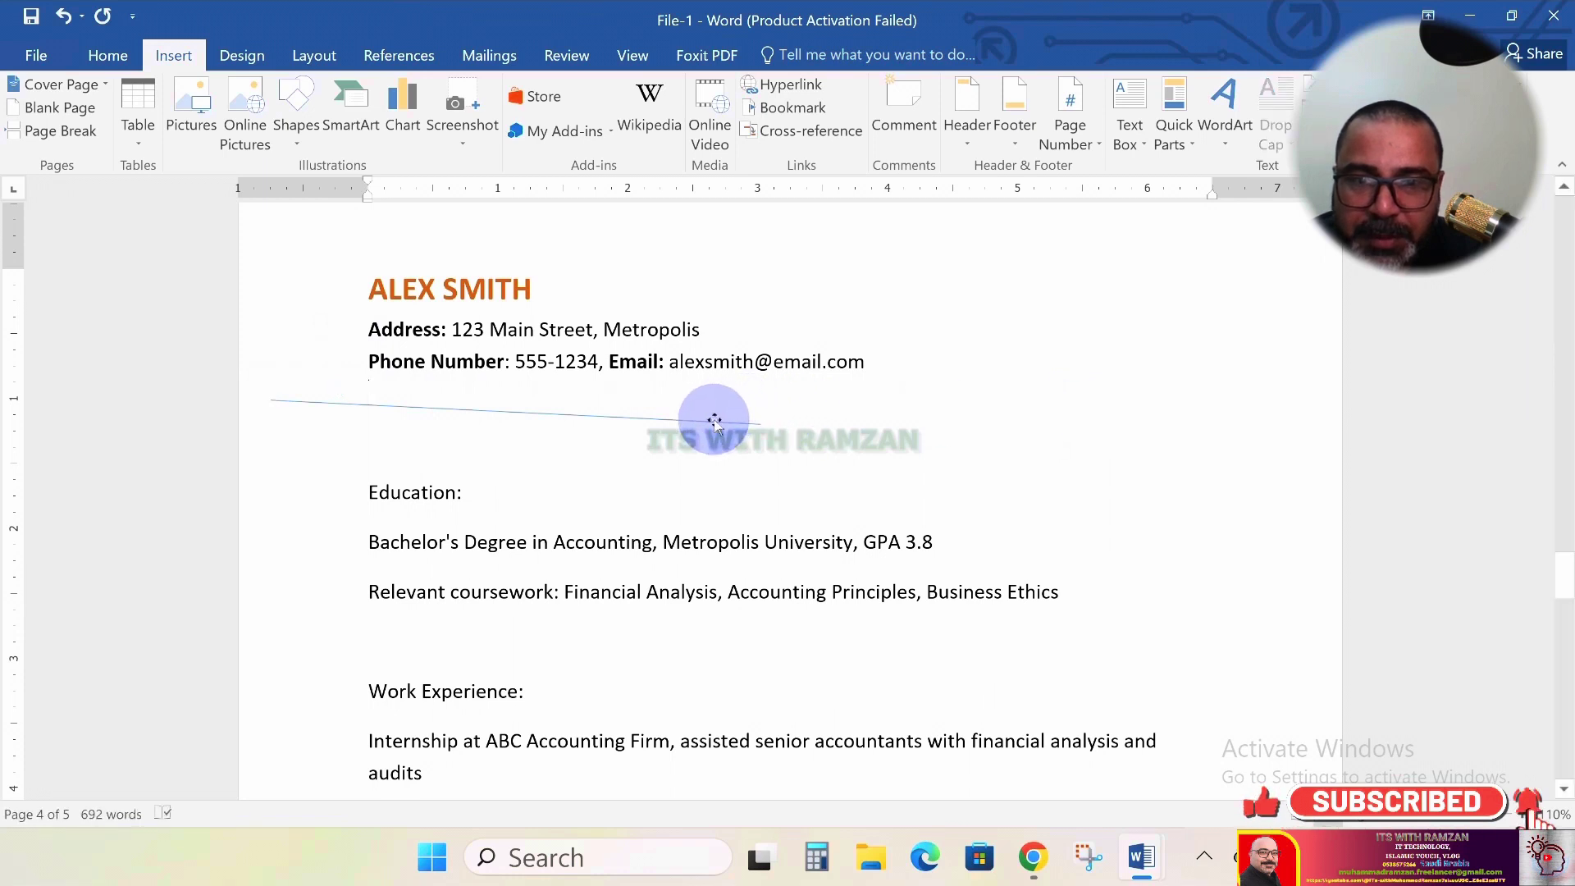
# Extend the divider line below the contact details across the page to about 7.5" wide
pyautogui.click(758, 424)
pyautogui.click(943, 408)
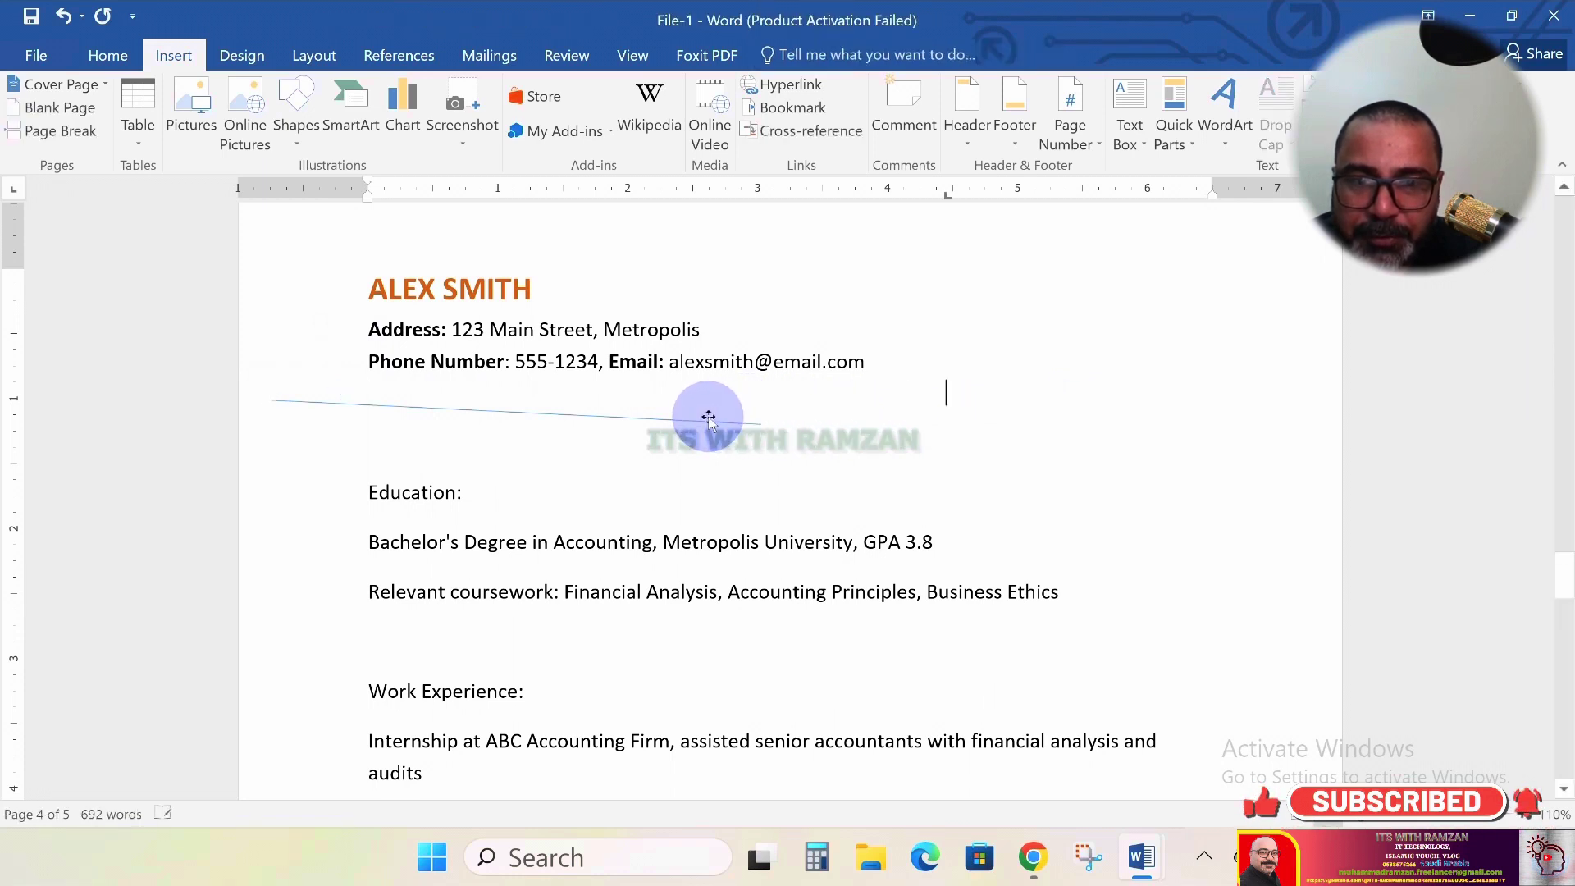
pyautogui.click(702, 421)
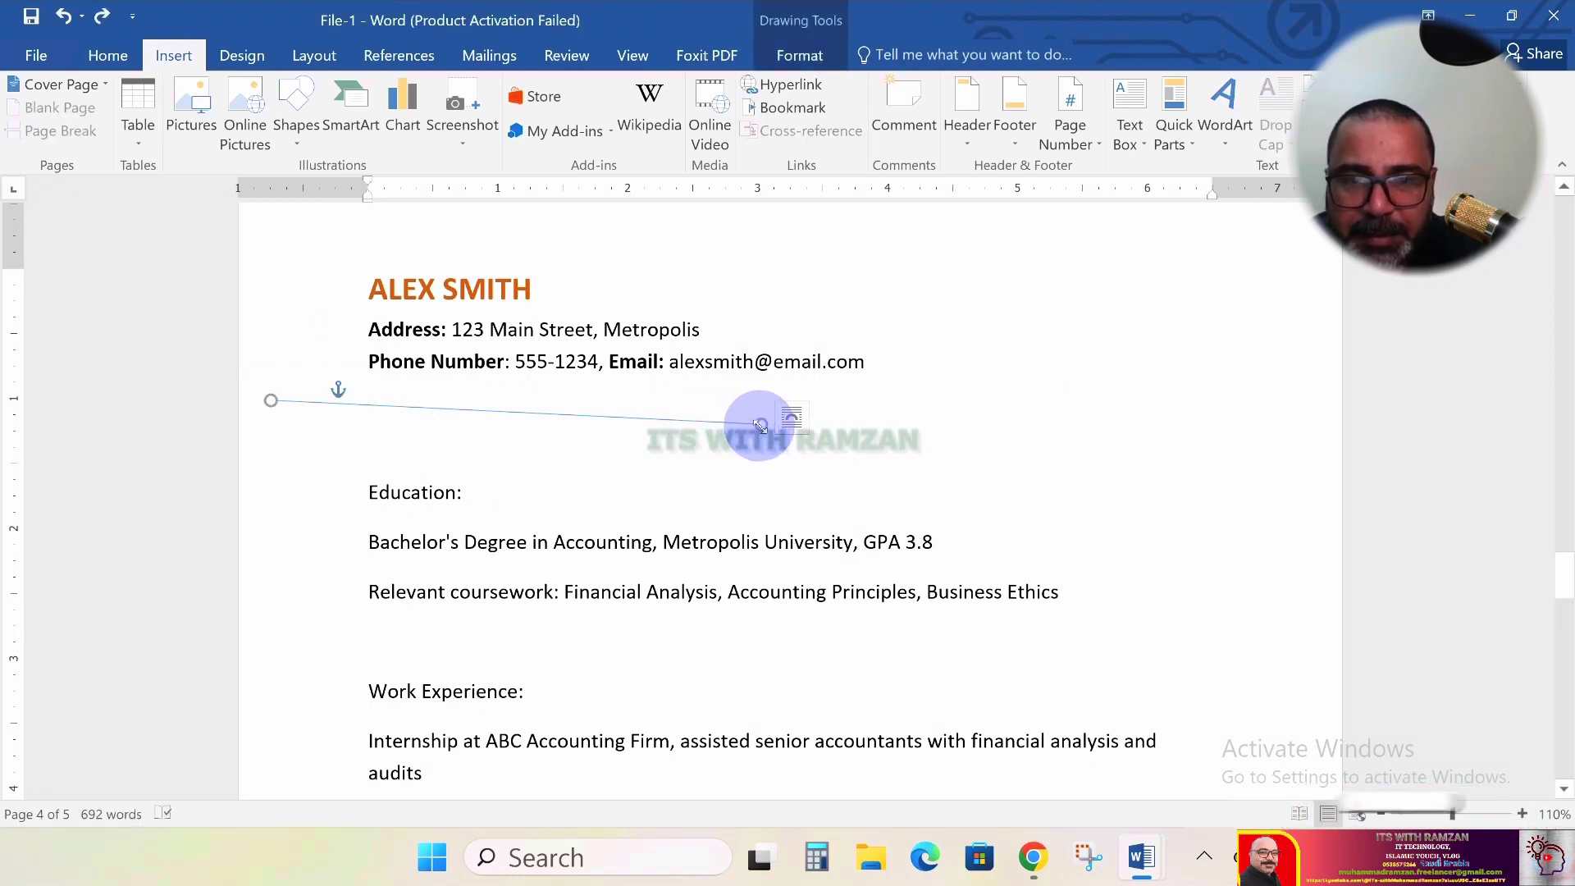
pyautogui.moveTo(760, 426); pyautogui.dragTo(1244, 387)
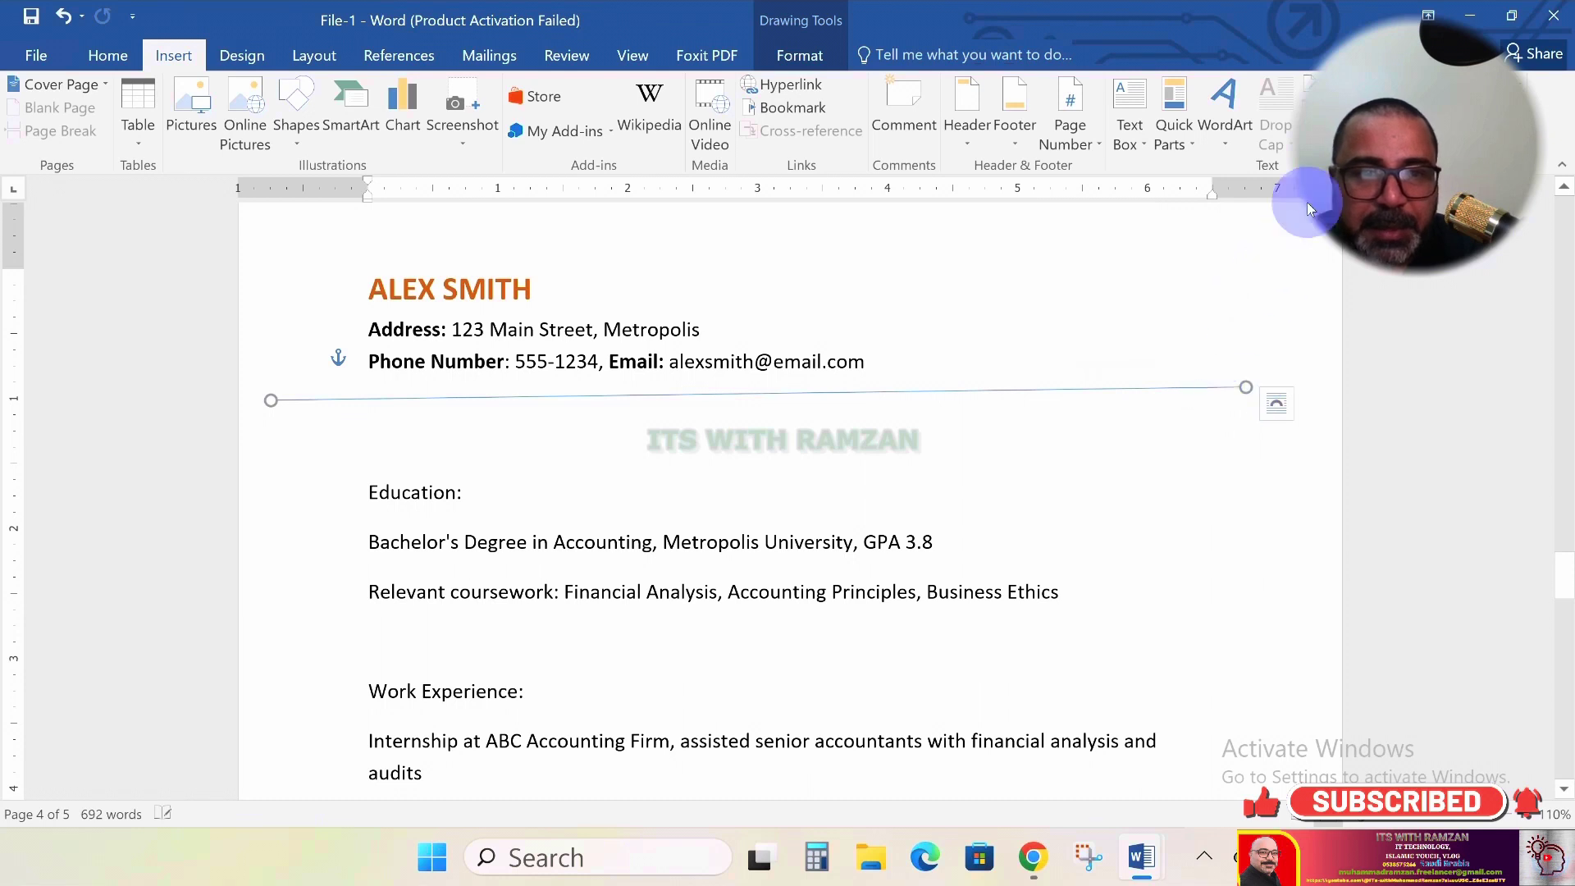
# Level the divider line by setting its shape height to 0"
pyautogui.moveTo(1391, 59)
pyautogui.moveTo(1493, 31); pyautogui.dragTo(1518, 155)
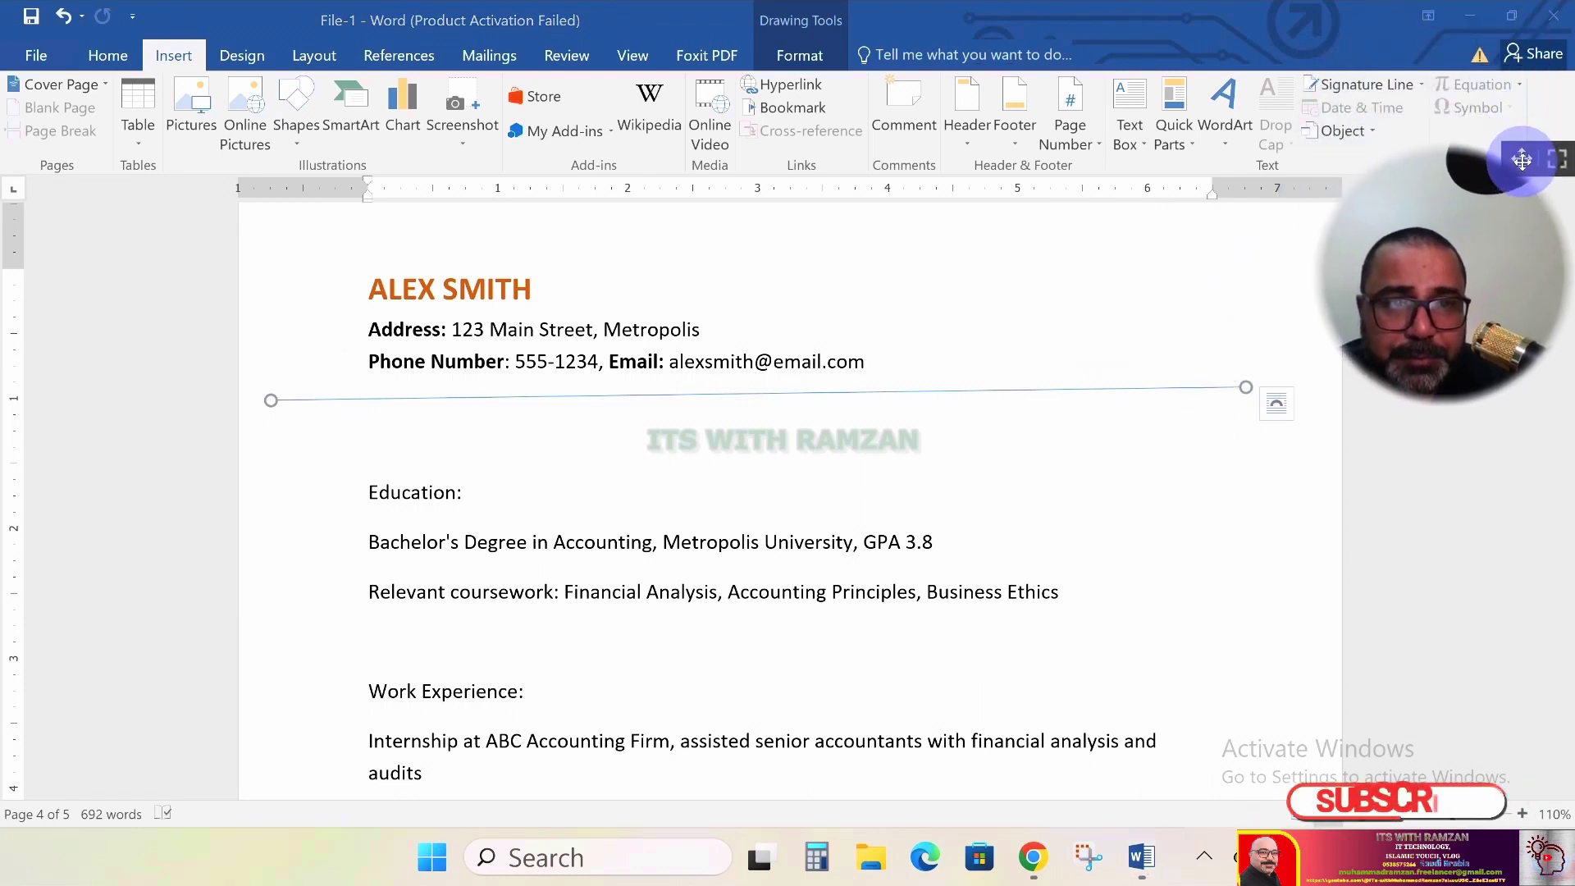
pyautogui.click(1021, 392)
pyautogui.doubleClick(1021, 392)
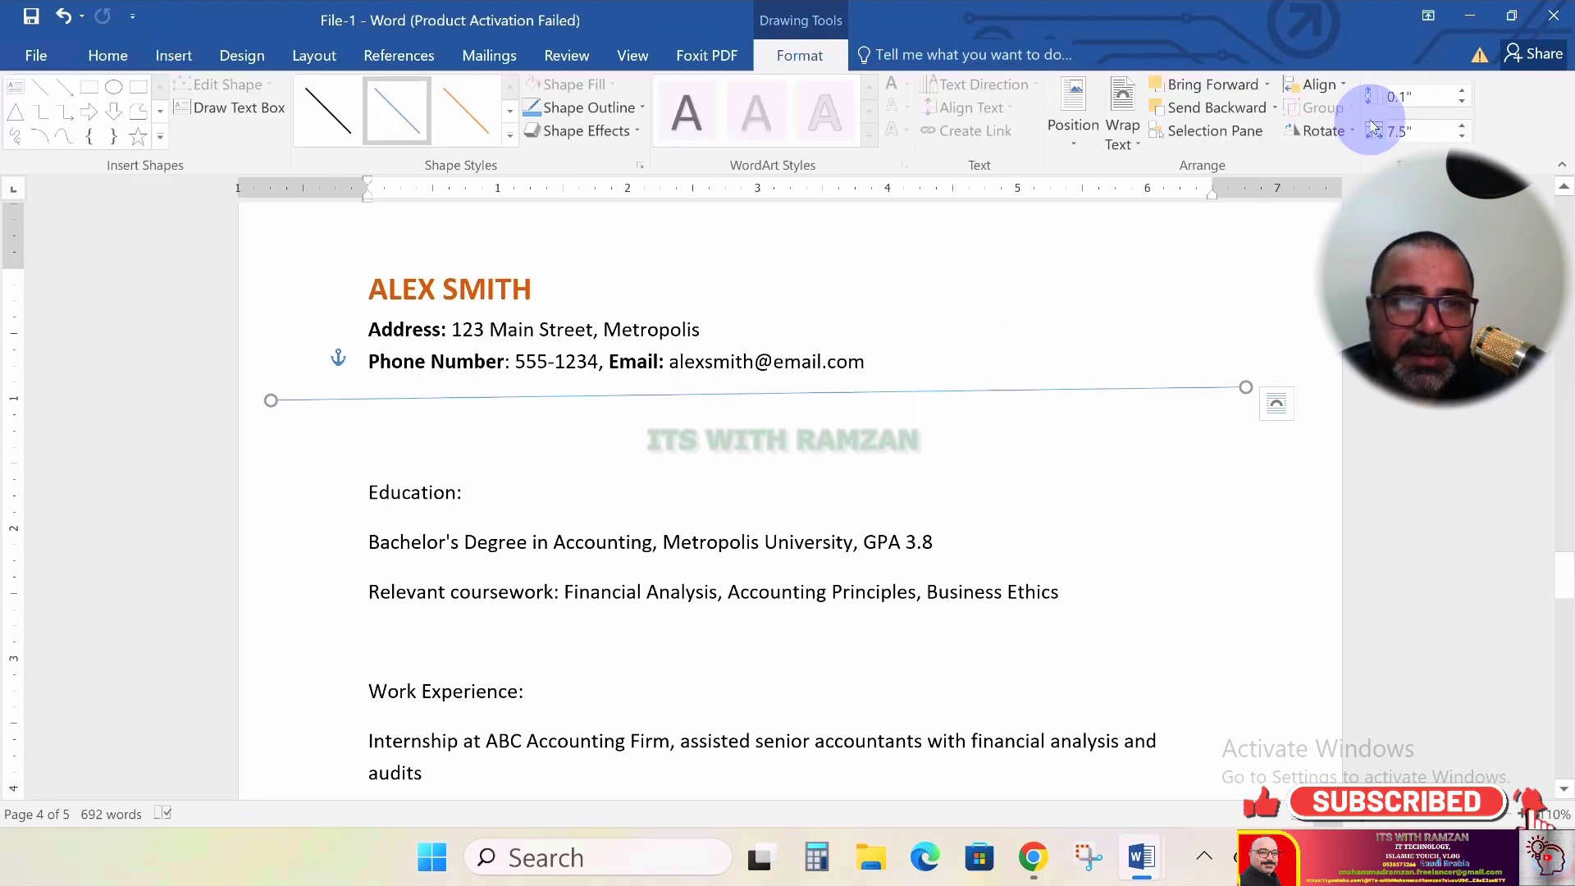
pyautogui.click(1414, 96)
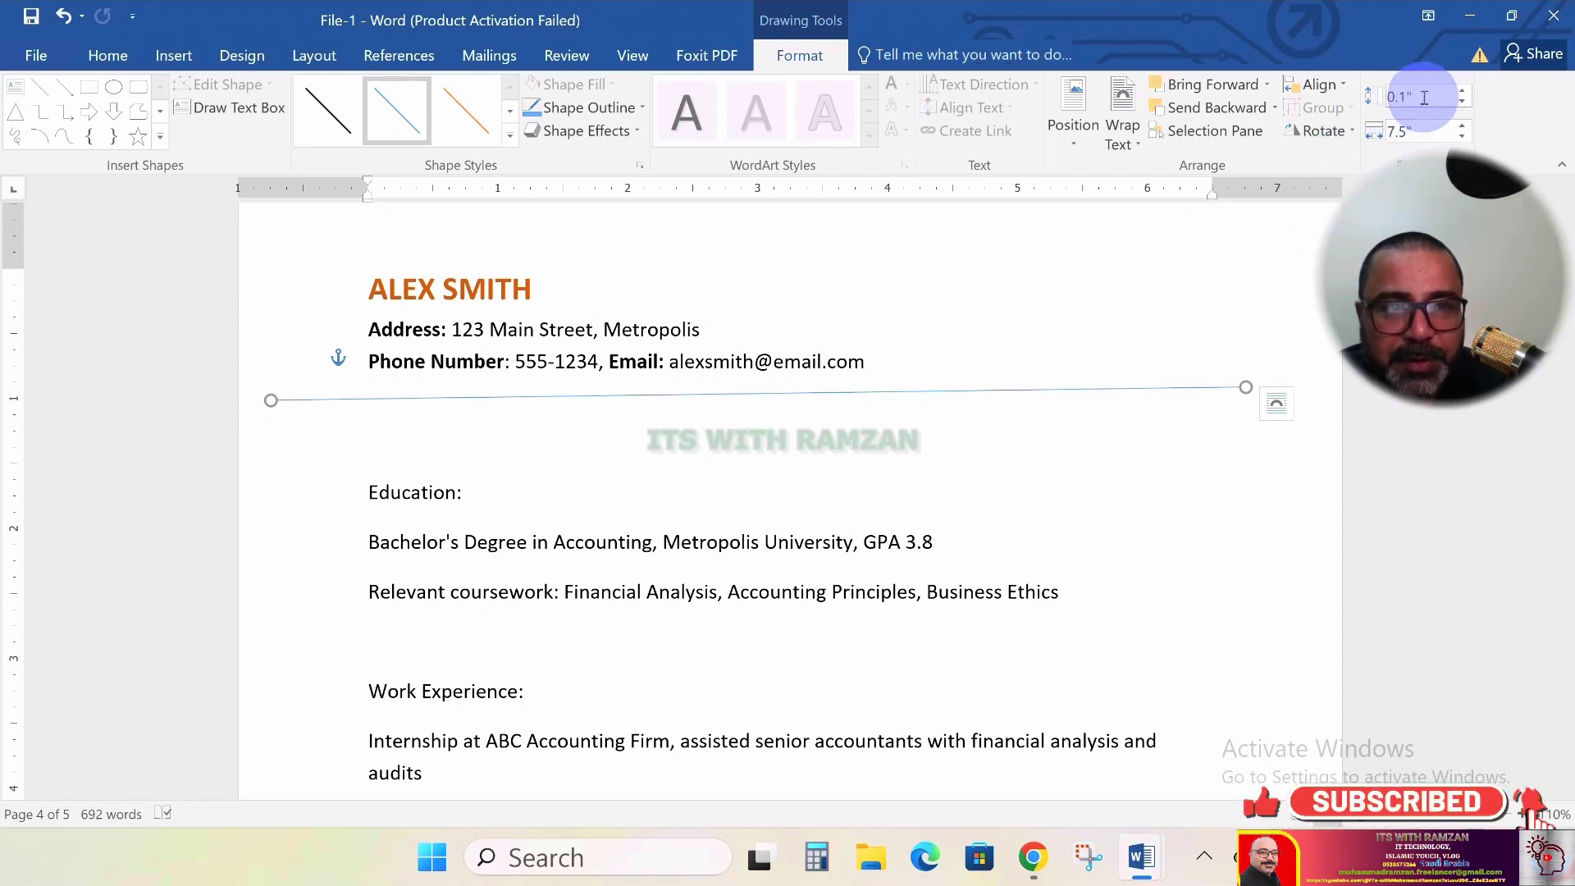
pyautogui.click(1464, 105)
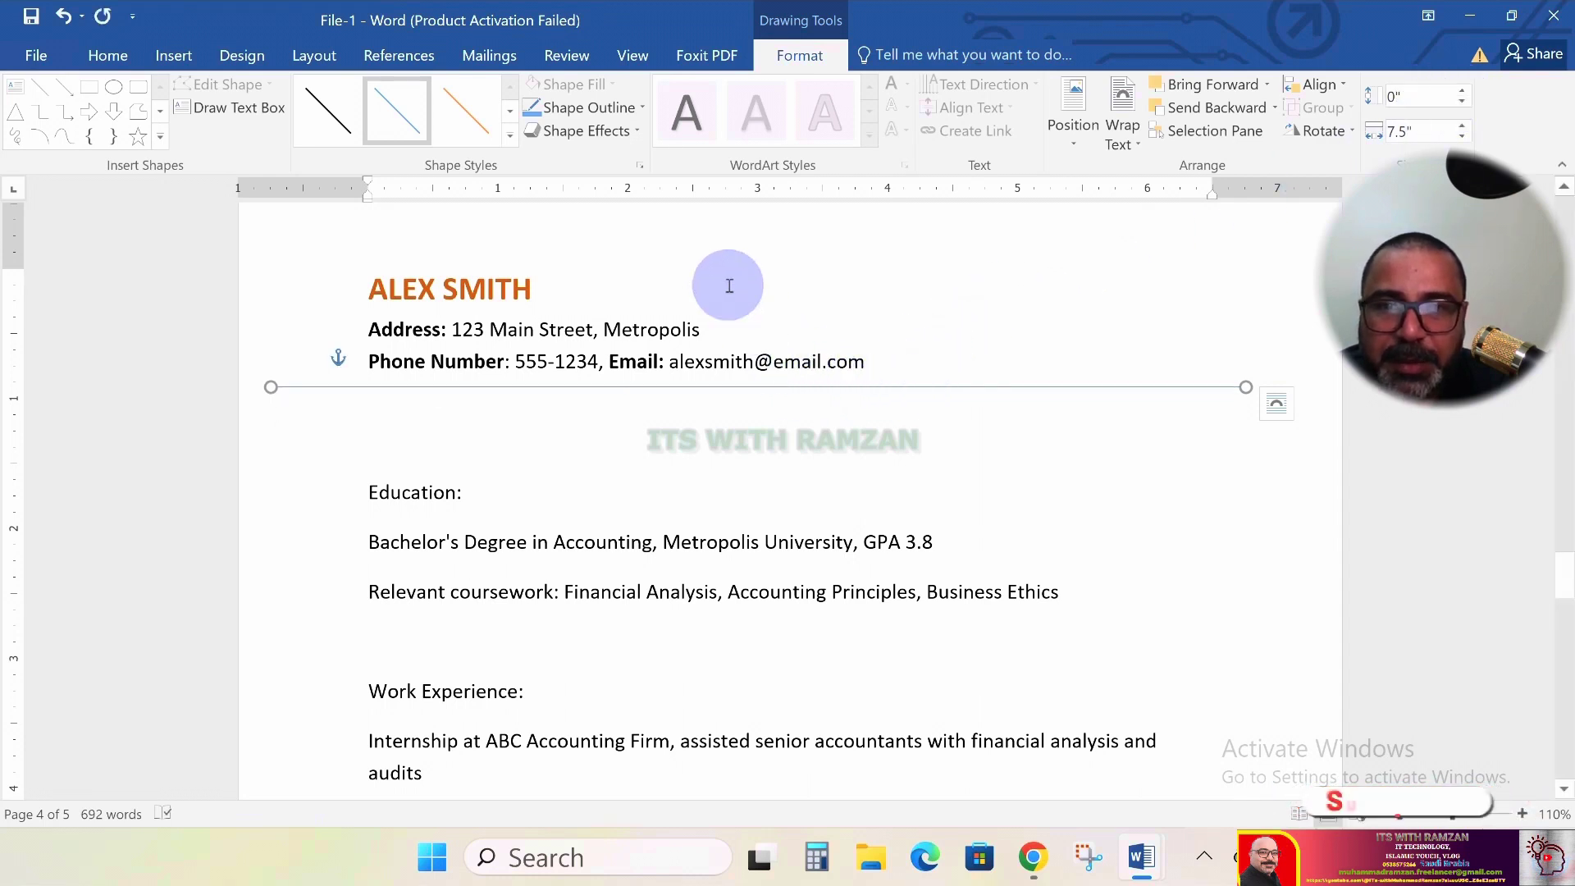
# Apply the thickest black theme line style to the divider line
pyautogui.click(322, 110)
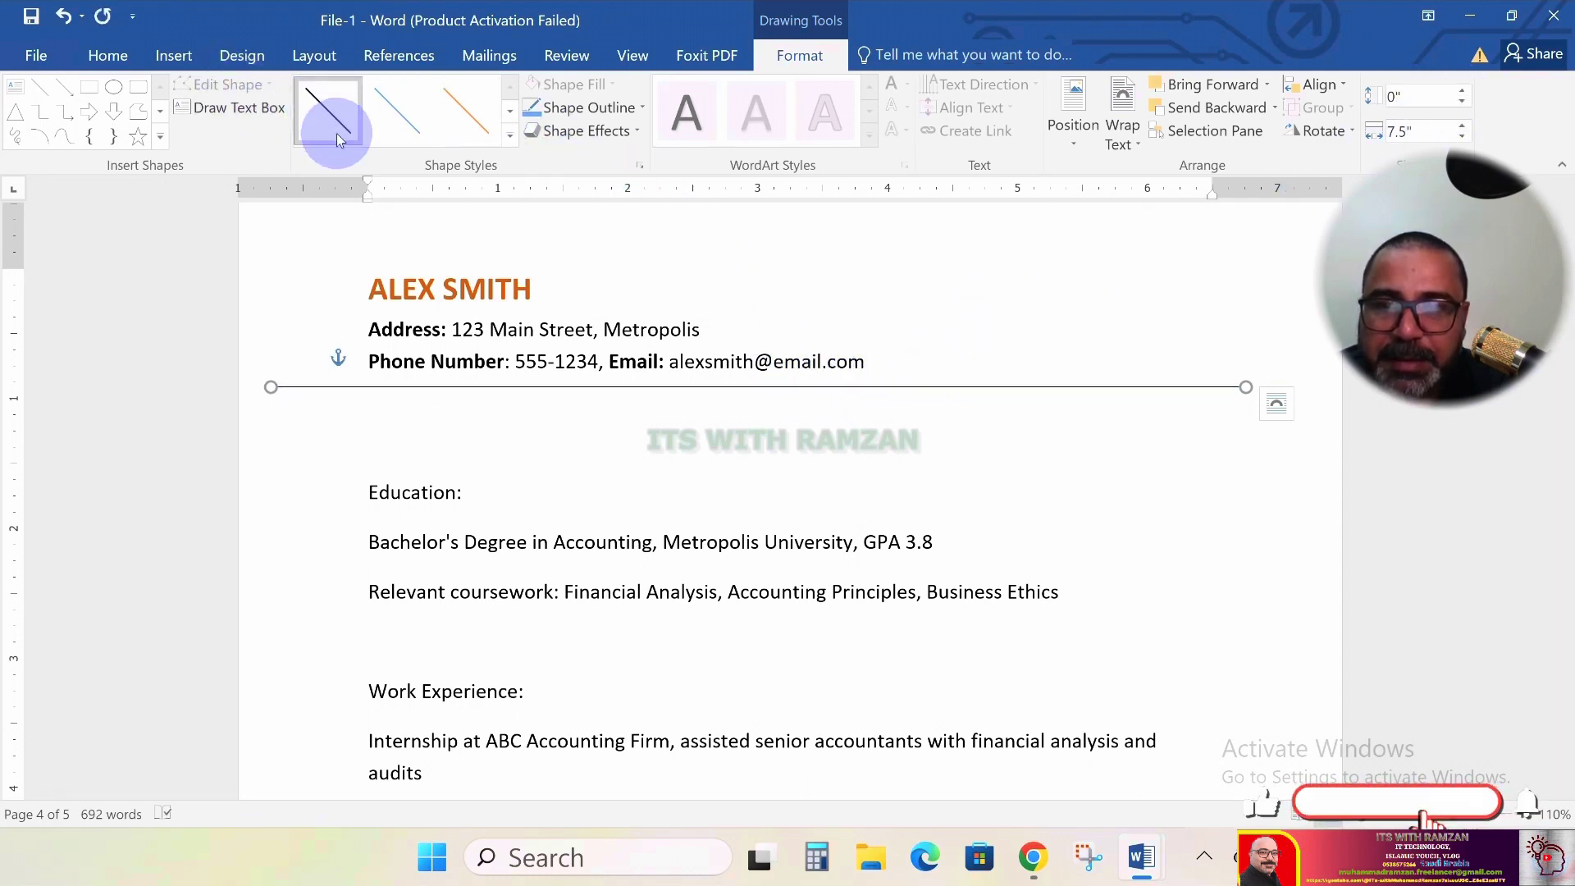
pyautogui.click(510, 134)
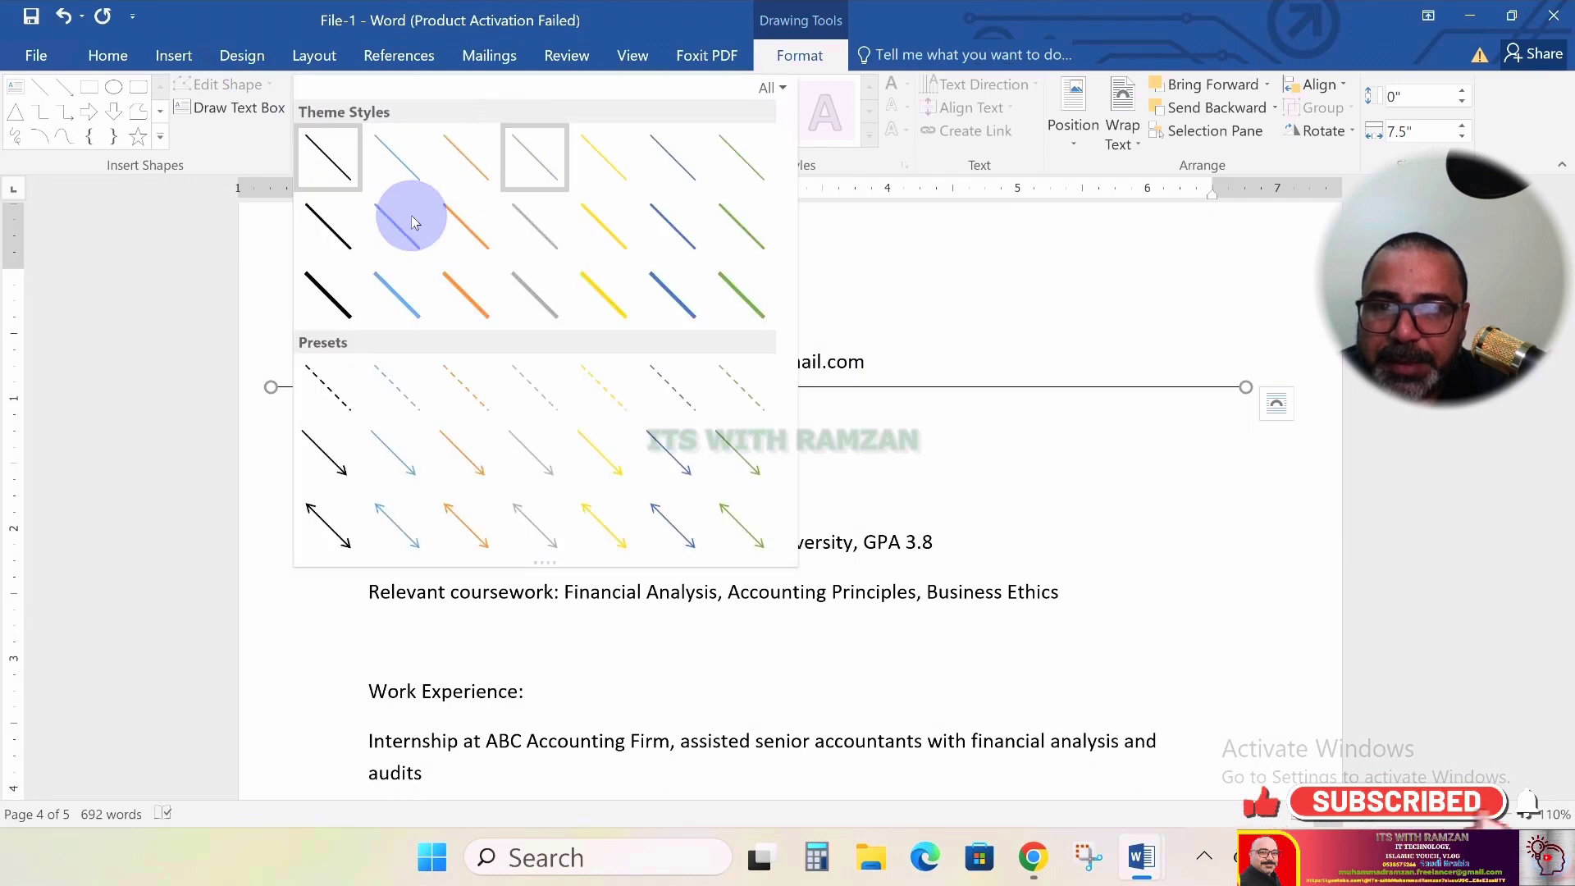
pyautogui.click(325, 295)
pyautogui.scroll(3, 580, 425)
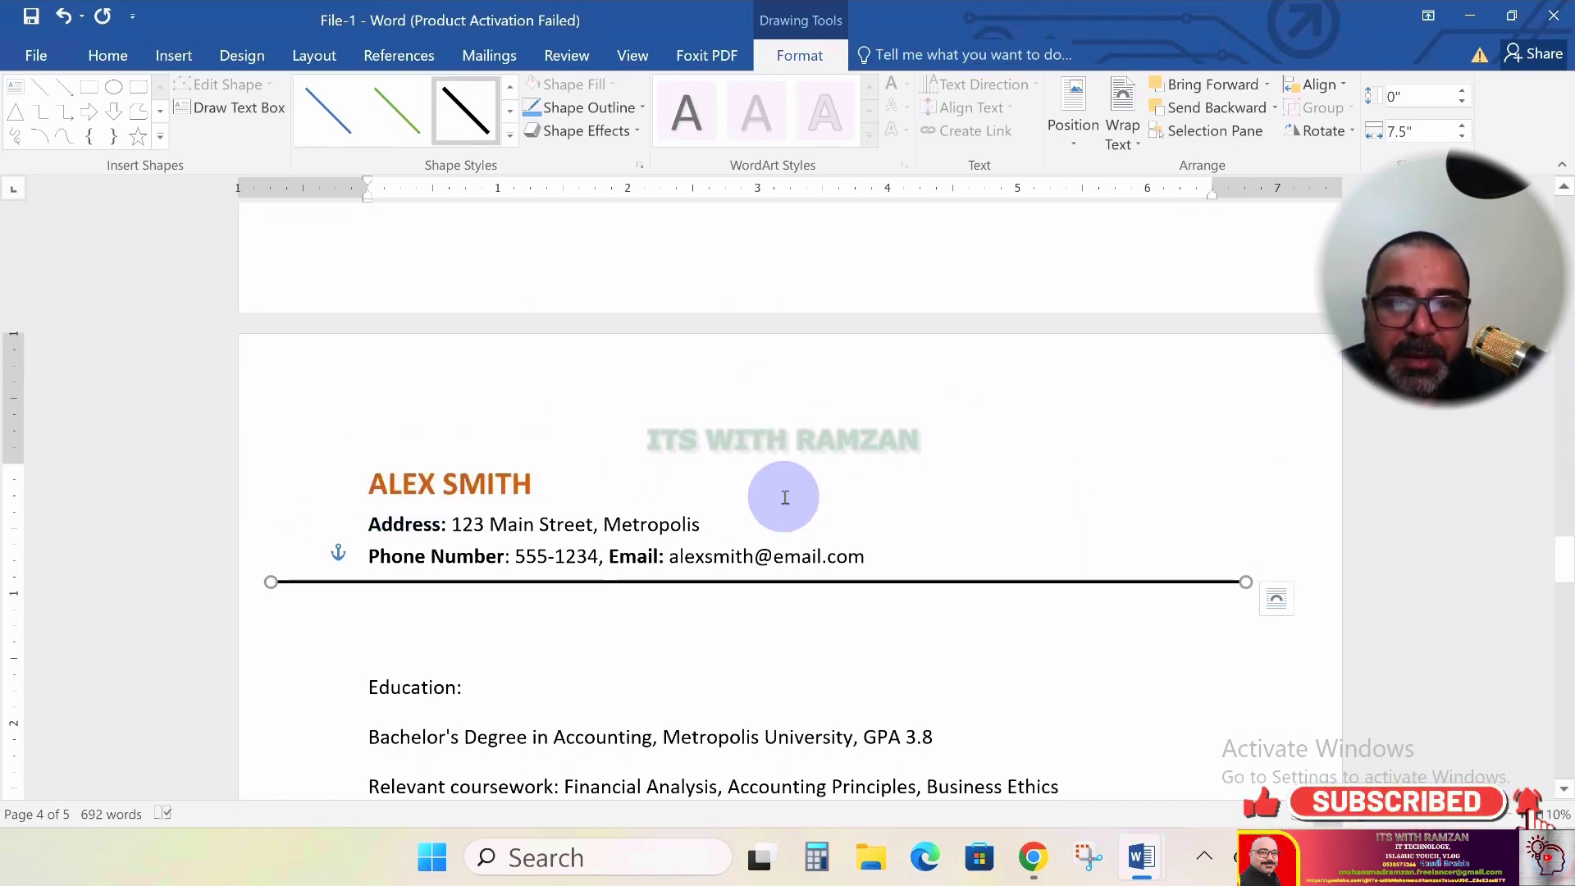
# Delete one blank line between the divider line and the "Education:" heading
pyautogui.scroll(-5, 780, 498)
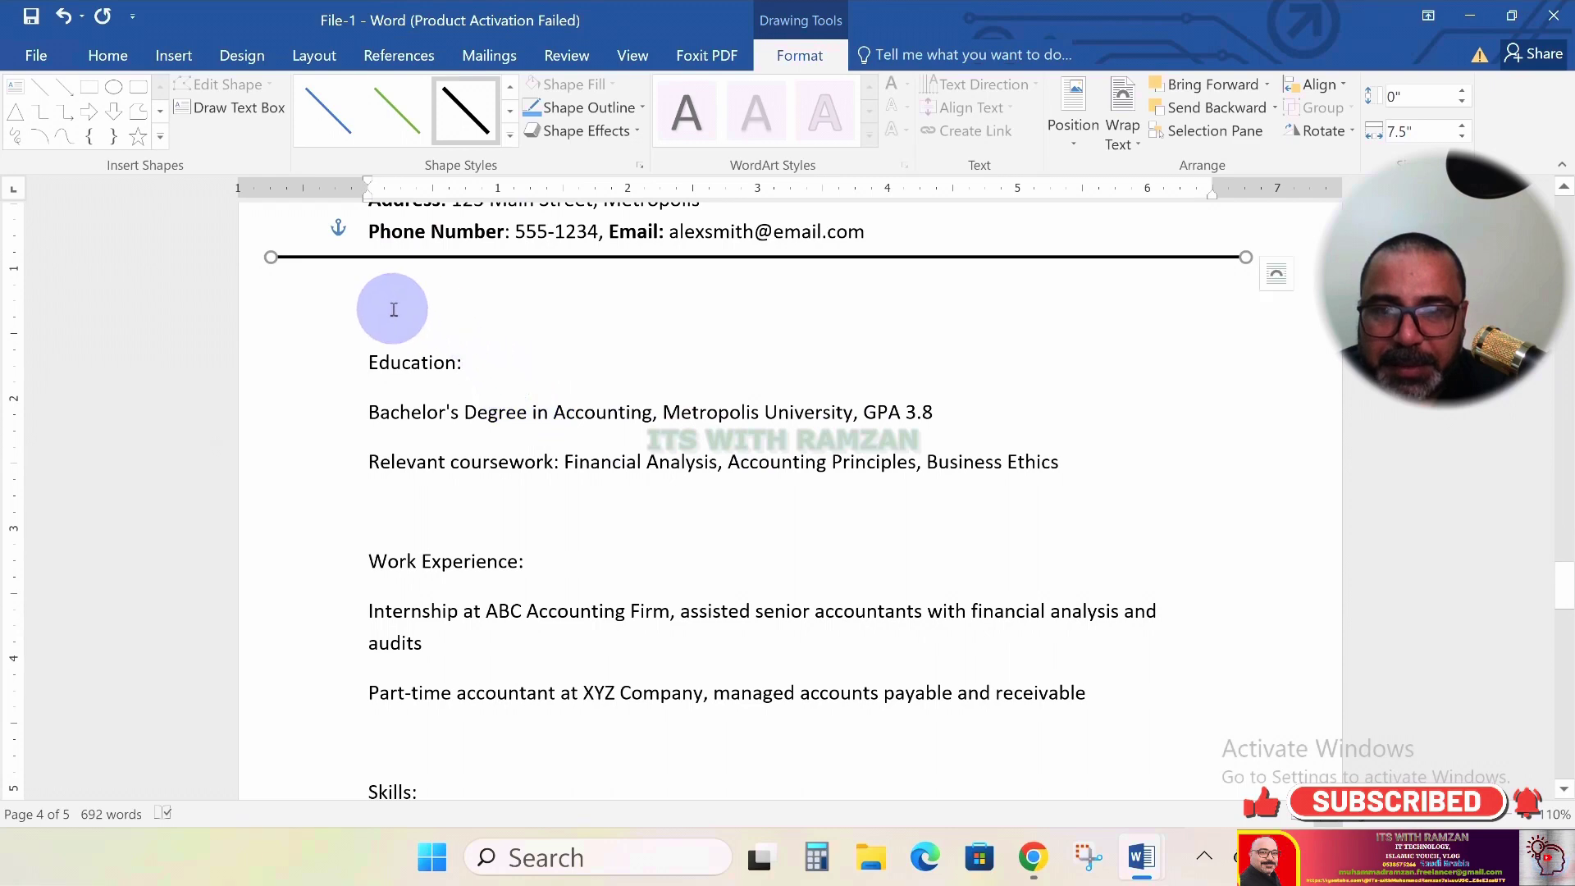
pyautogui.click(394, 309)
pyautogui.press('Delete')
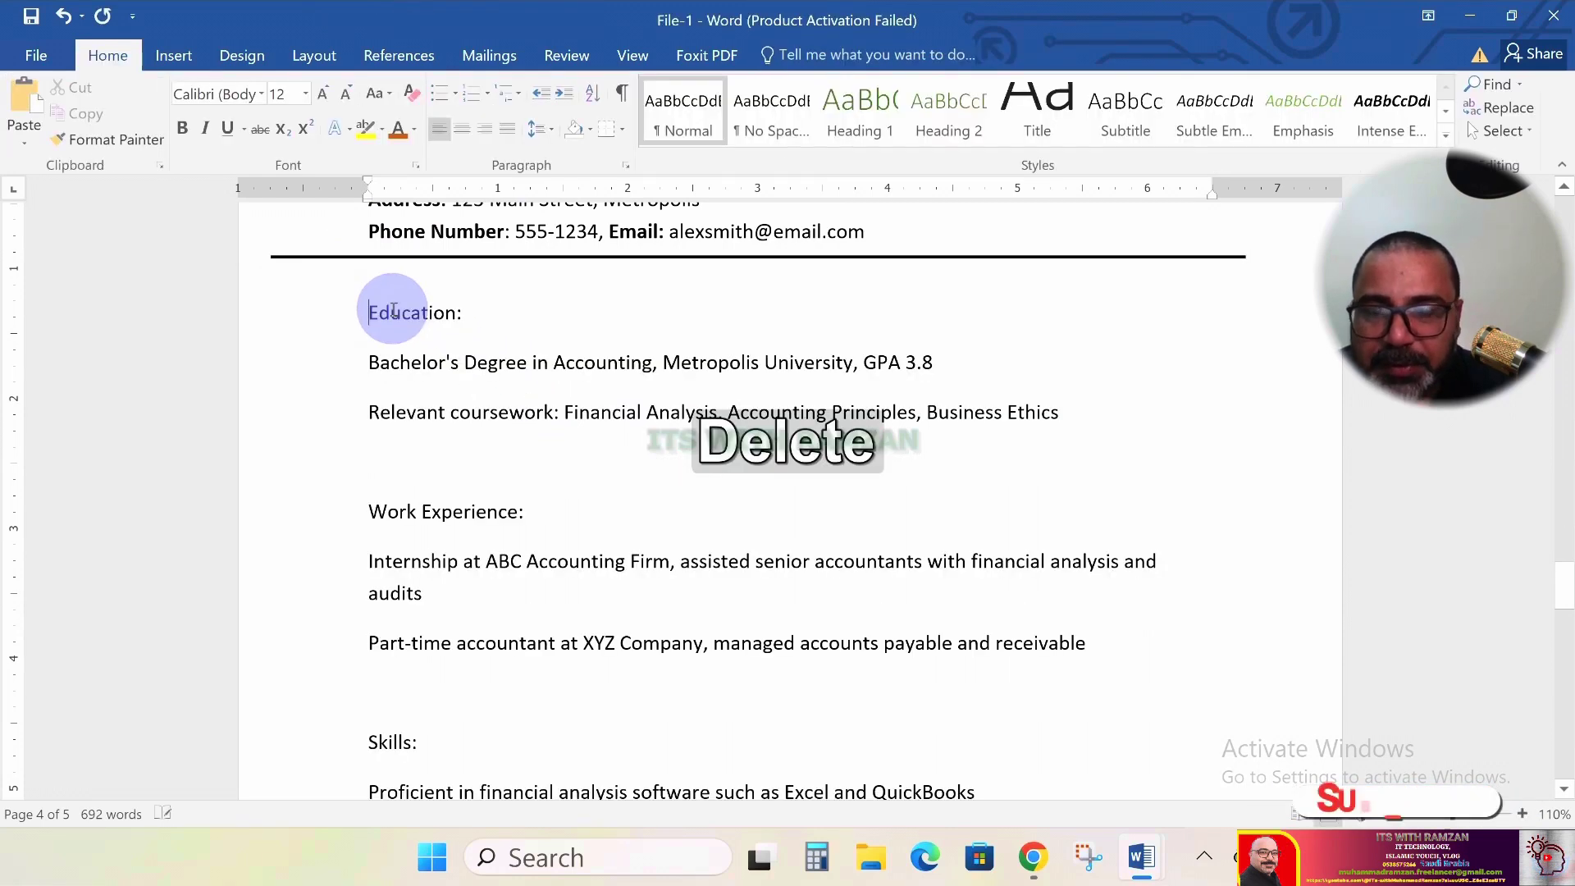
# Apply the copied bold, underlined formatting to the "Education:" heading
pyautogui.hotkey('shift', 'Right')
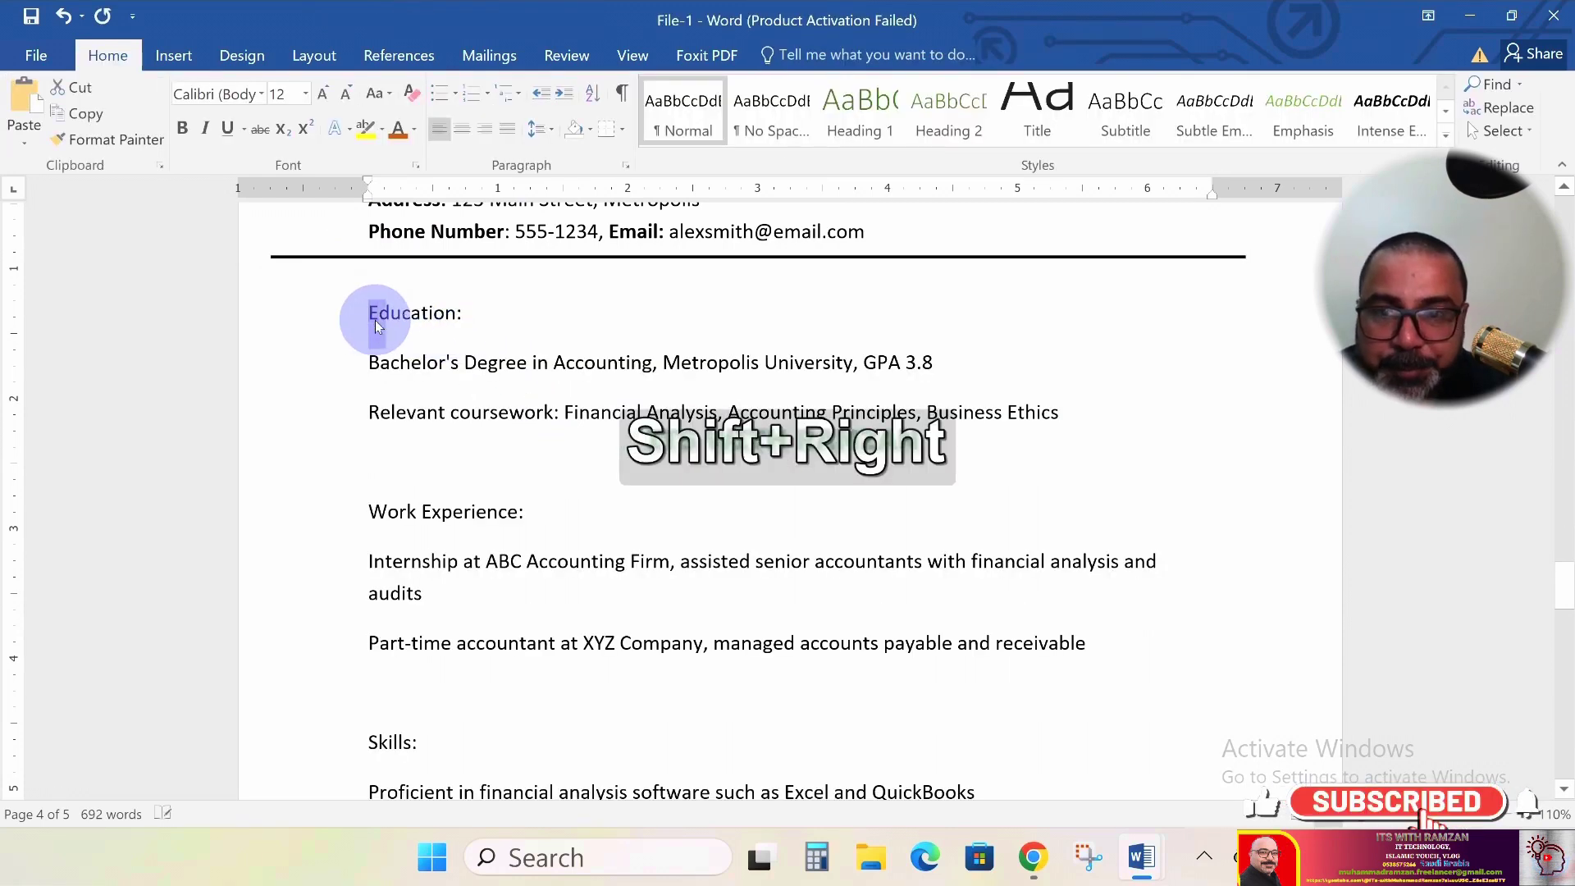
pyautogui.hotkey('shift', 'Right')
pyautogui.hotkey('shift', 'Right')
pyautogui.hotkey('shift', 'Right')
pyautogui.hotkey('shift', 'Right')
pyautogui.hotkey('shift', 'Right')
pyautogui.hotkey('shift', 'Right')
pyautogui.hotkey('shift', 'Right')
pyautogui.hotkey('shift', 'Right')
pyautogui.hotkey('shift', 'Right')
pyautogui.hotkey('shift', 'Right')
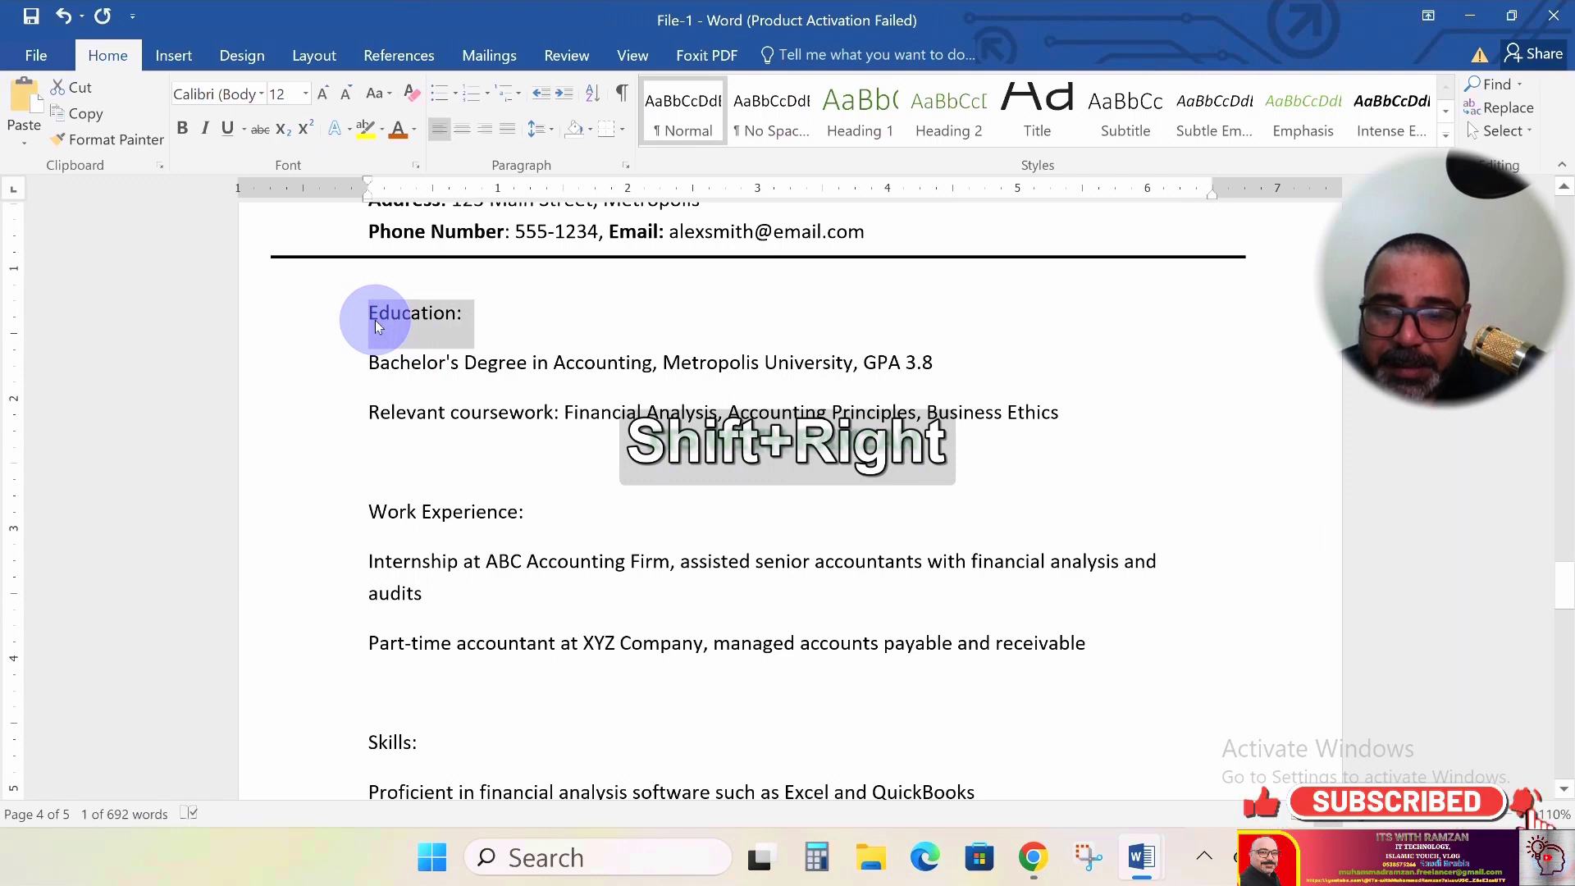
pyautogui.press('ctrl')
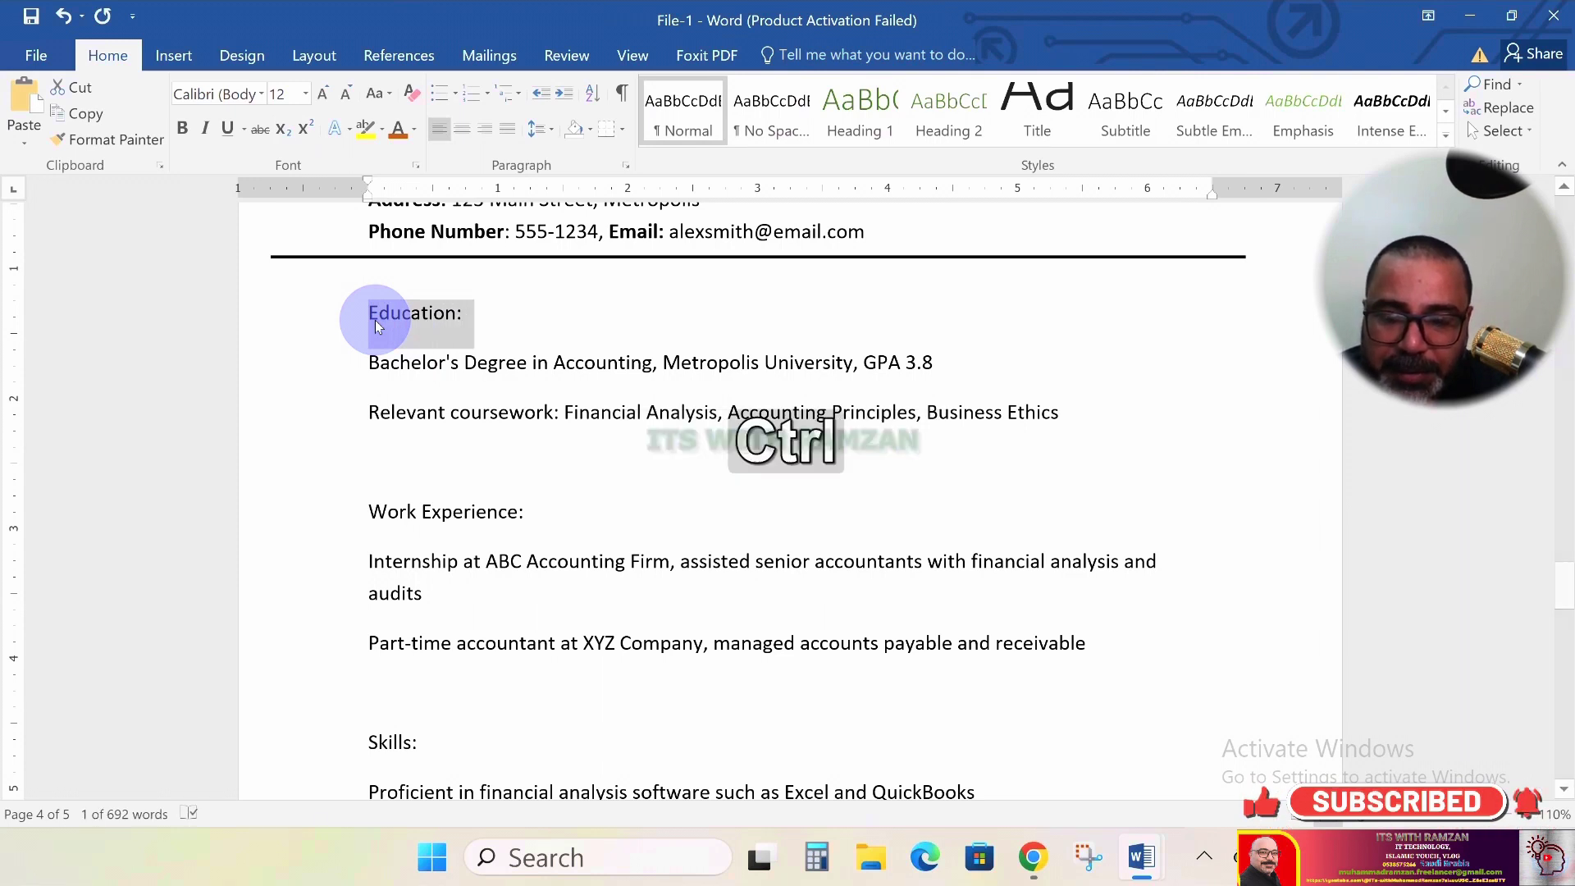
pyautogui.hotkey('ctrl', 'shift', 'v')
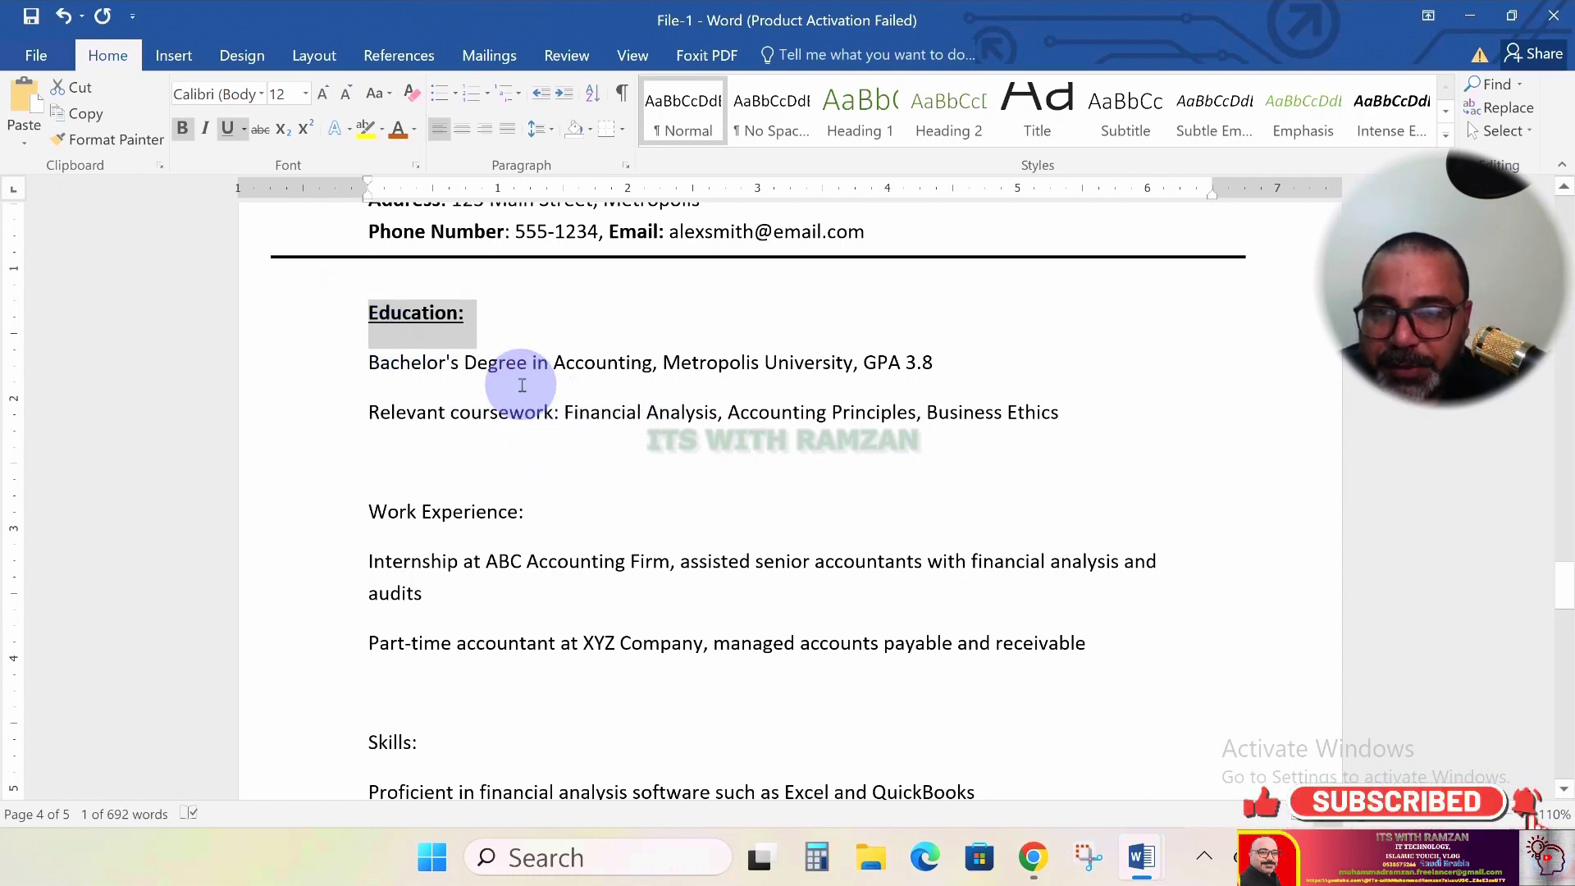
# Remove the space after paragraphs for the two entries under "Education:"
pyautogui.click(371, 368)
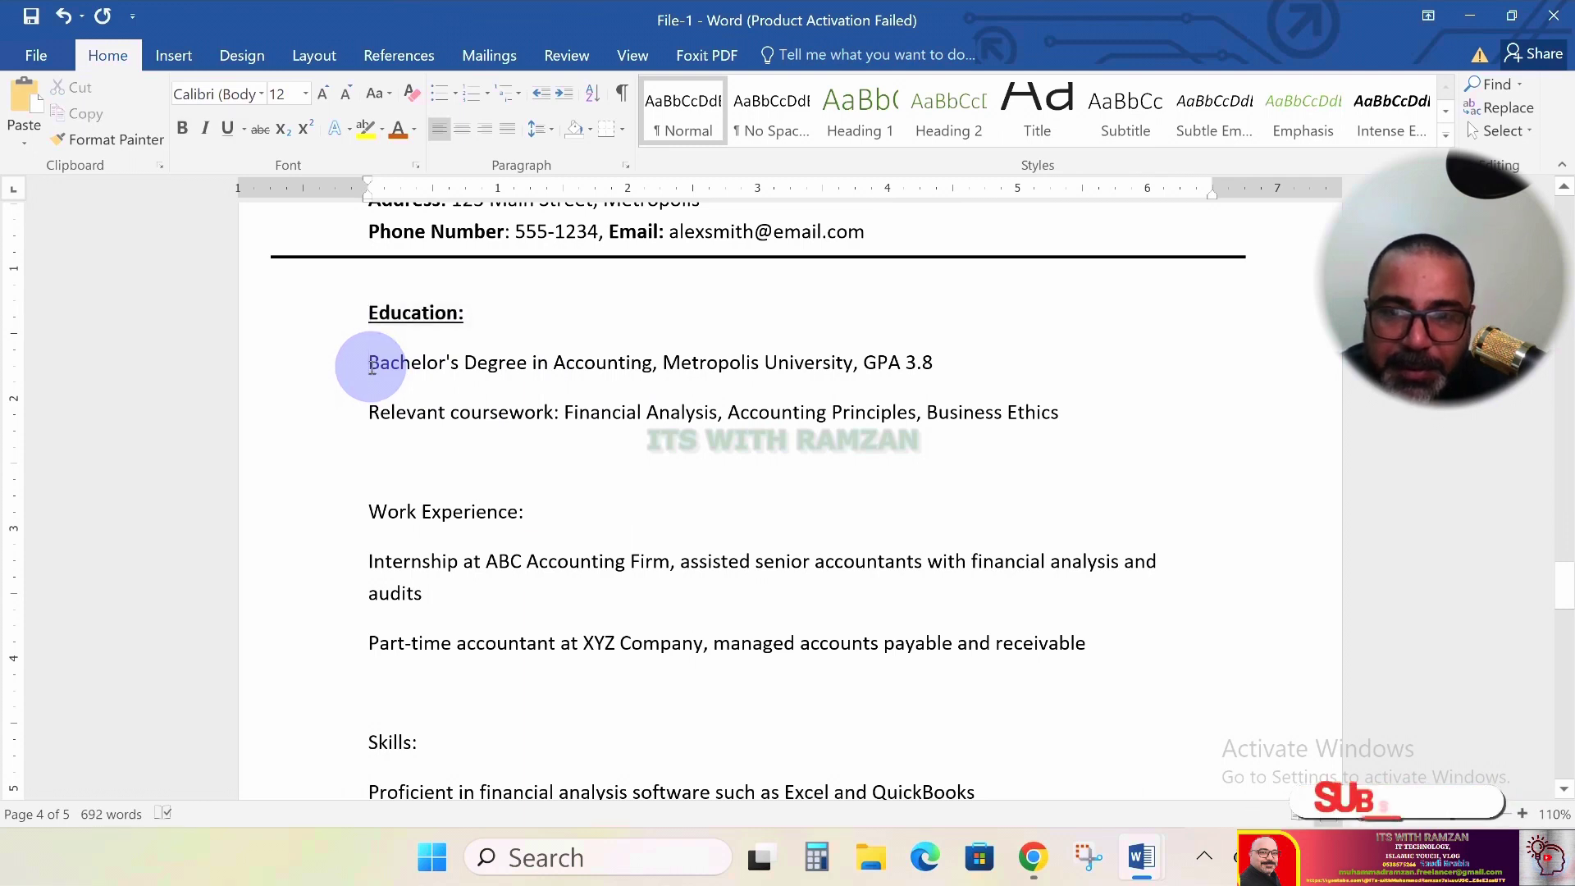
pyautogui.hotkey('shift', 'Down')
pyautogui.hotkey('shift', 'Down')
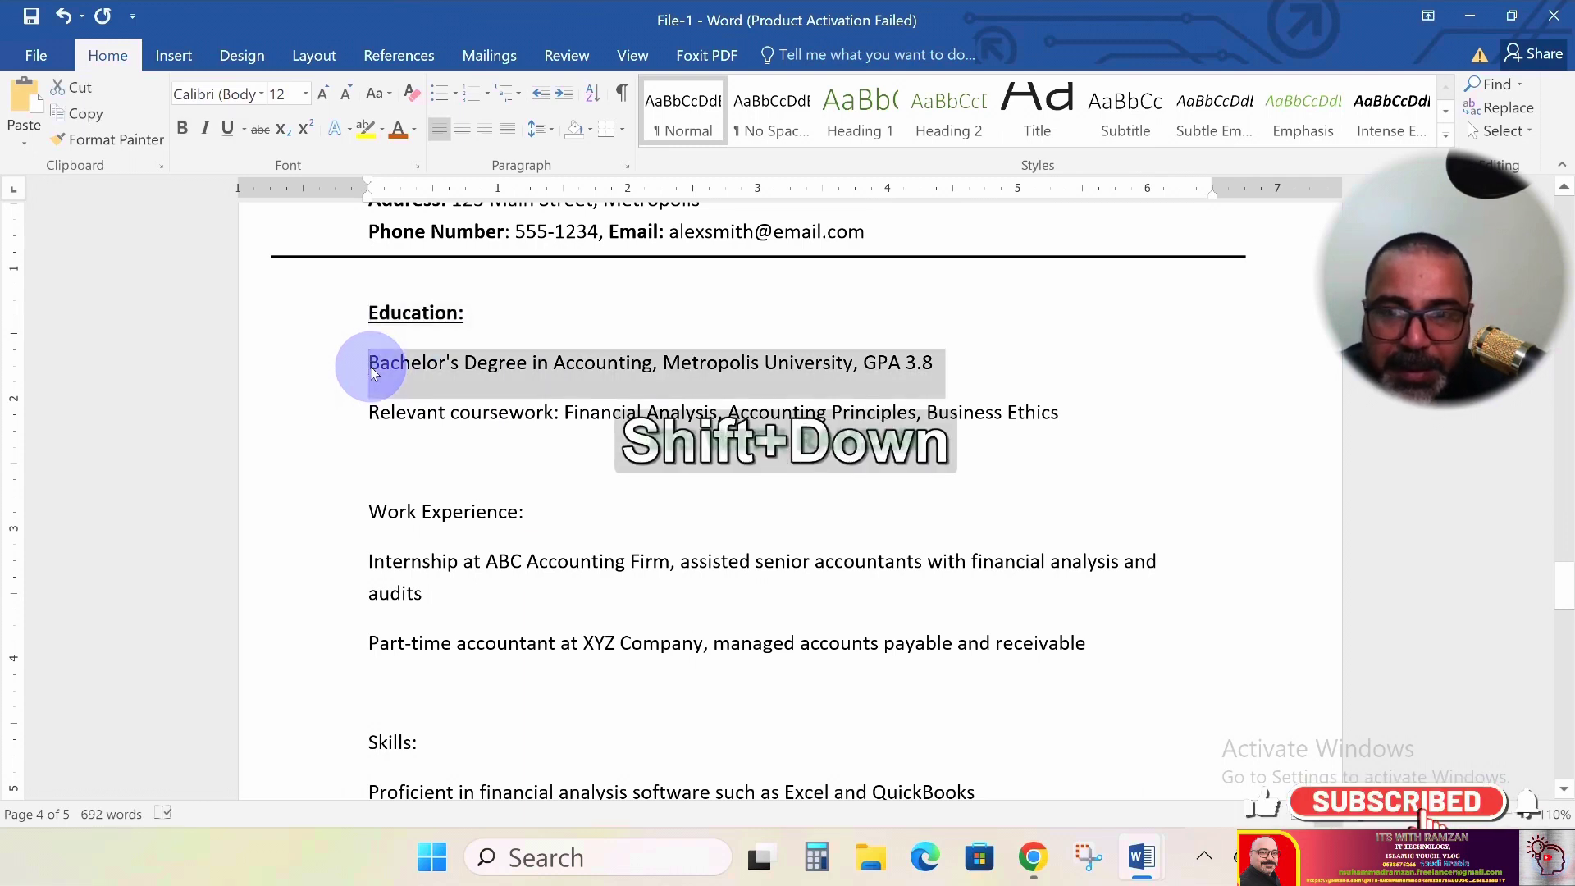
pyautogui.click(551, 129)
pyautogui.click(569, 359)
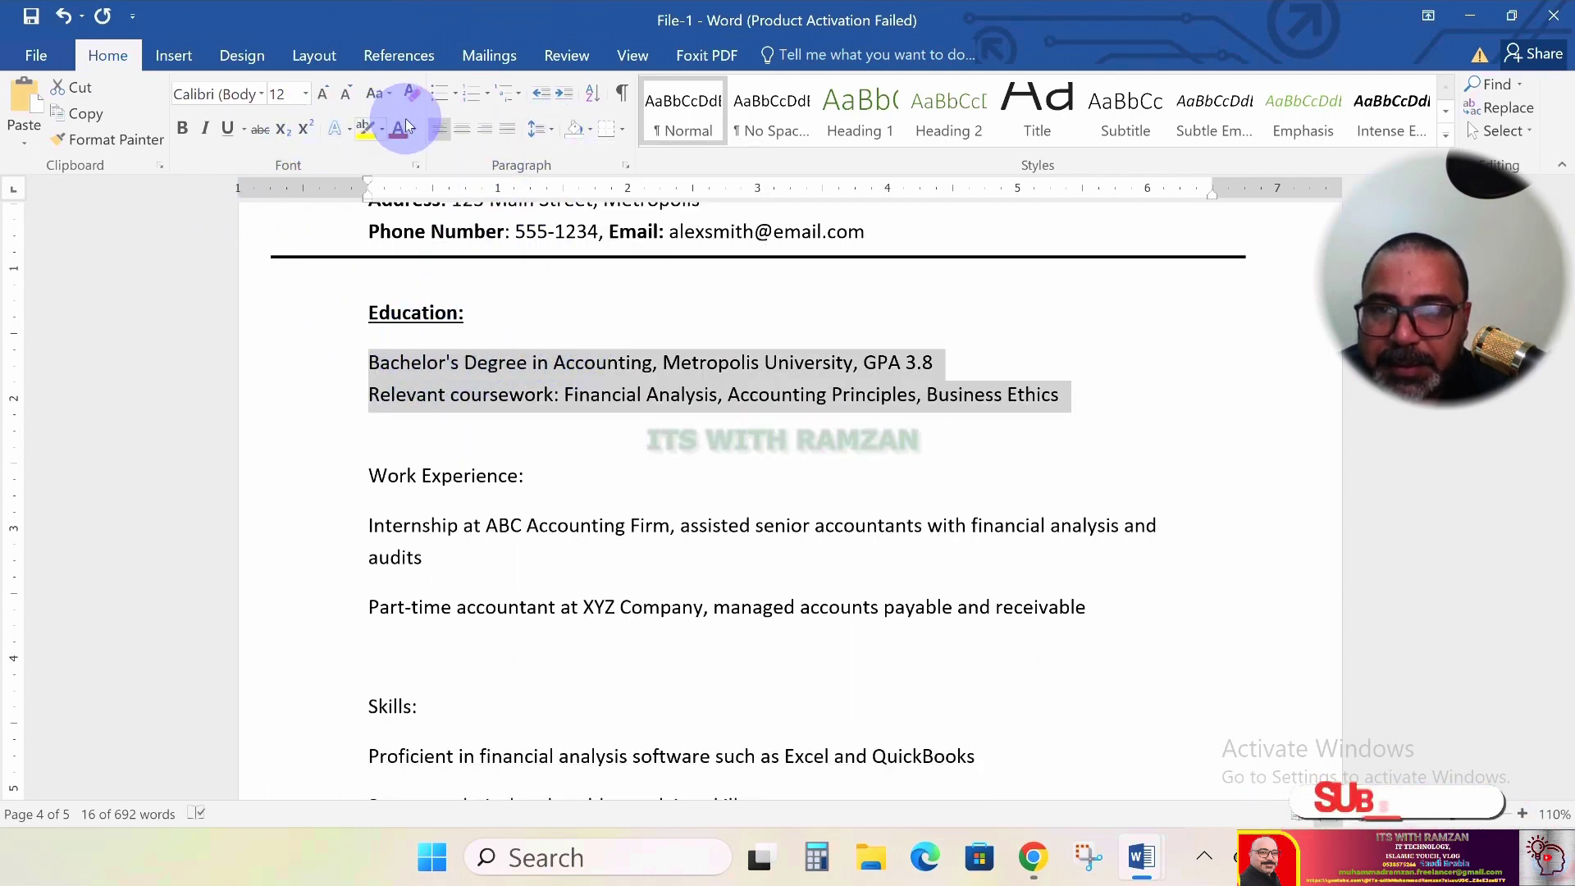
# Turn the two Education entries into a bulleted list with arrowhead bullets
pyautogui.click(459, 102)
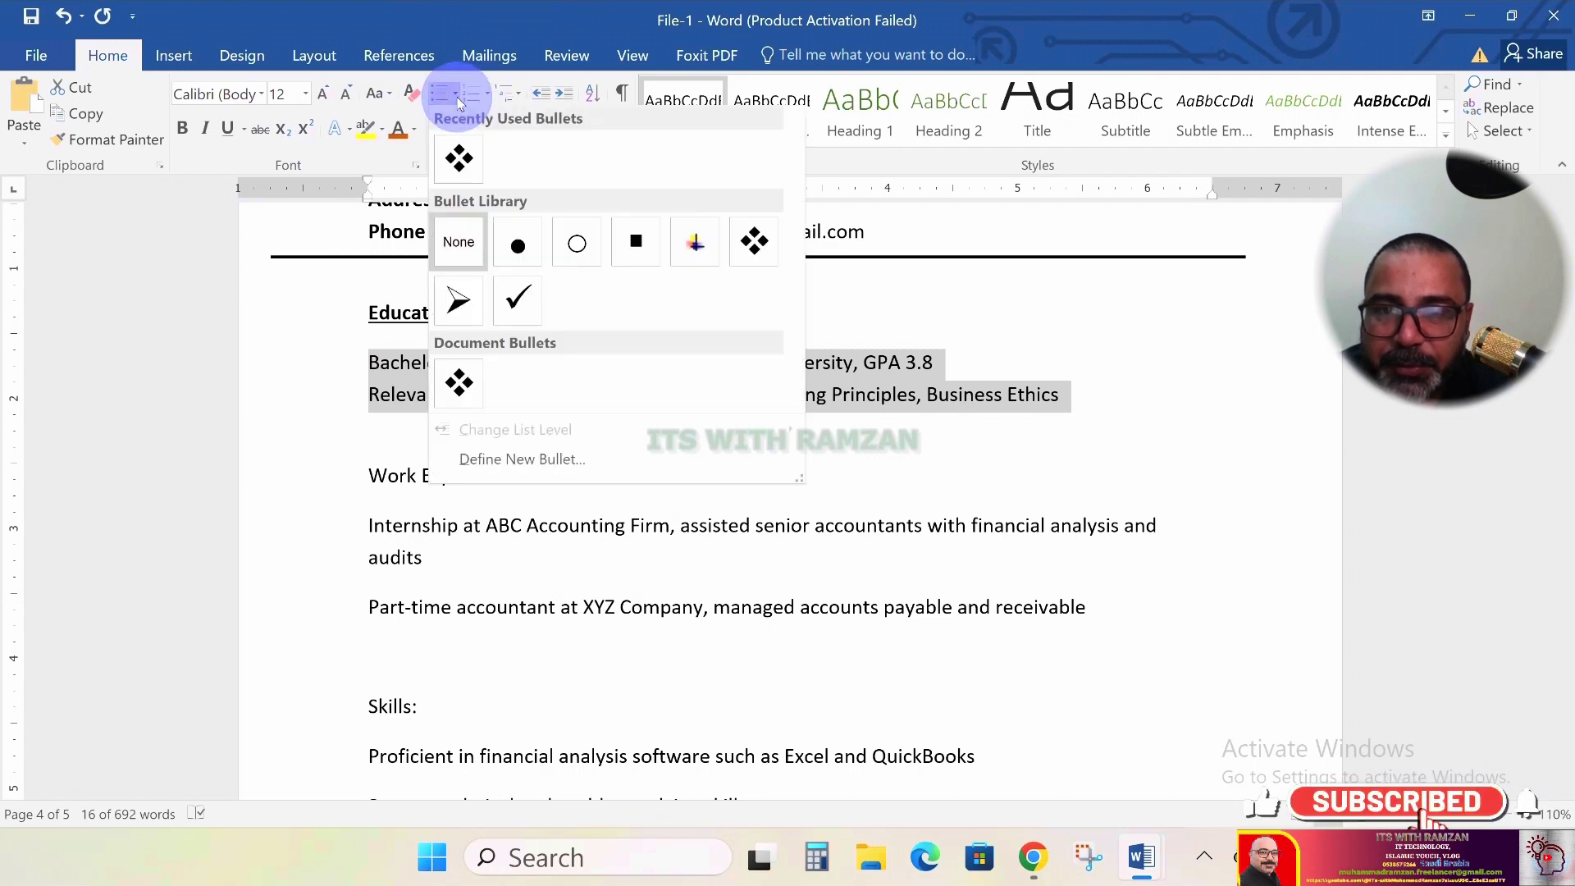
pyautogui.click(455, 292)
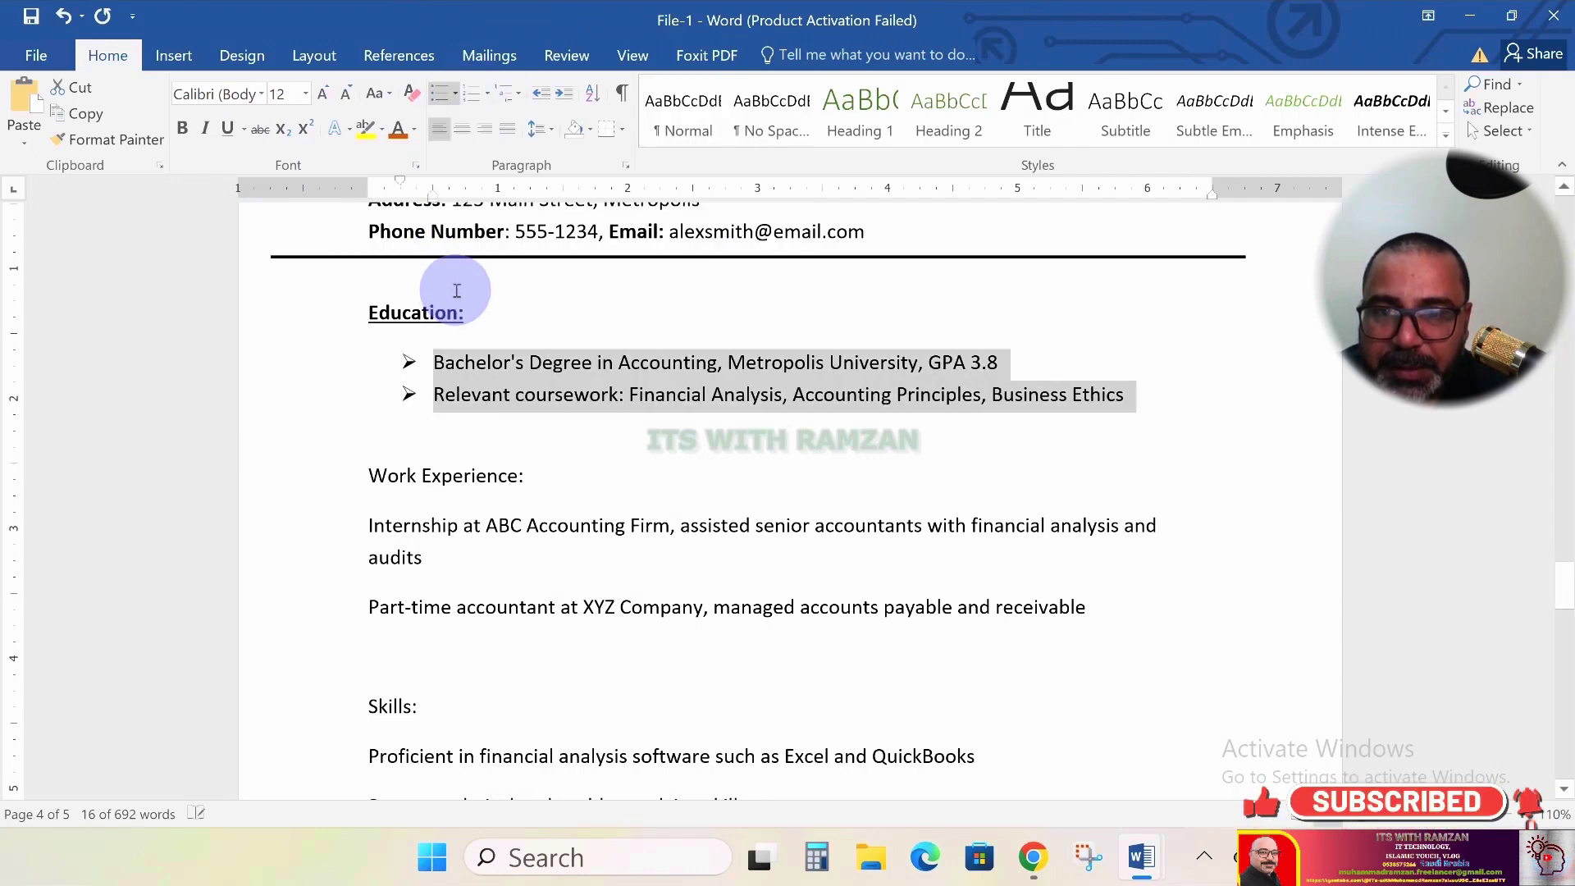
pyautogui.scroll(3, 596, 498)
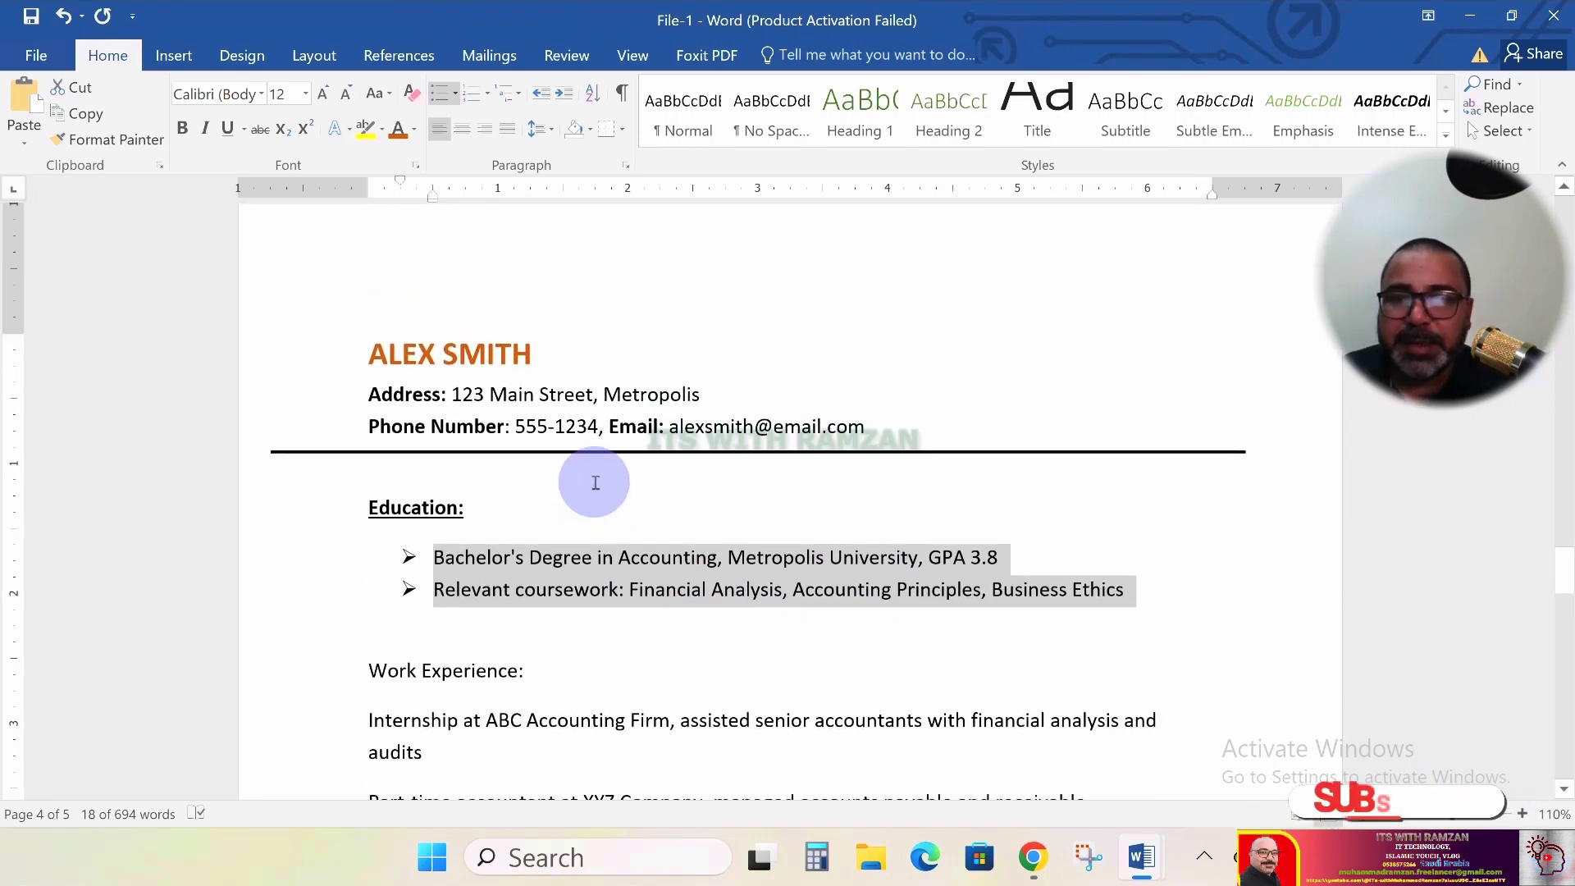
# Increase the "Education:" heading's font size to 16
pyautogui.scroll(-3, 594, 483)
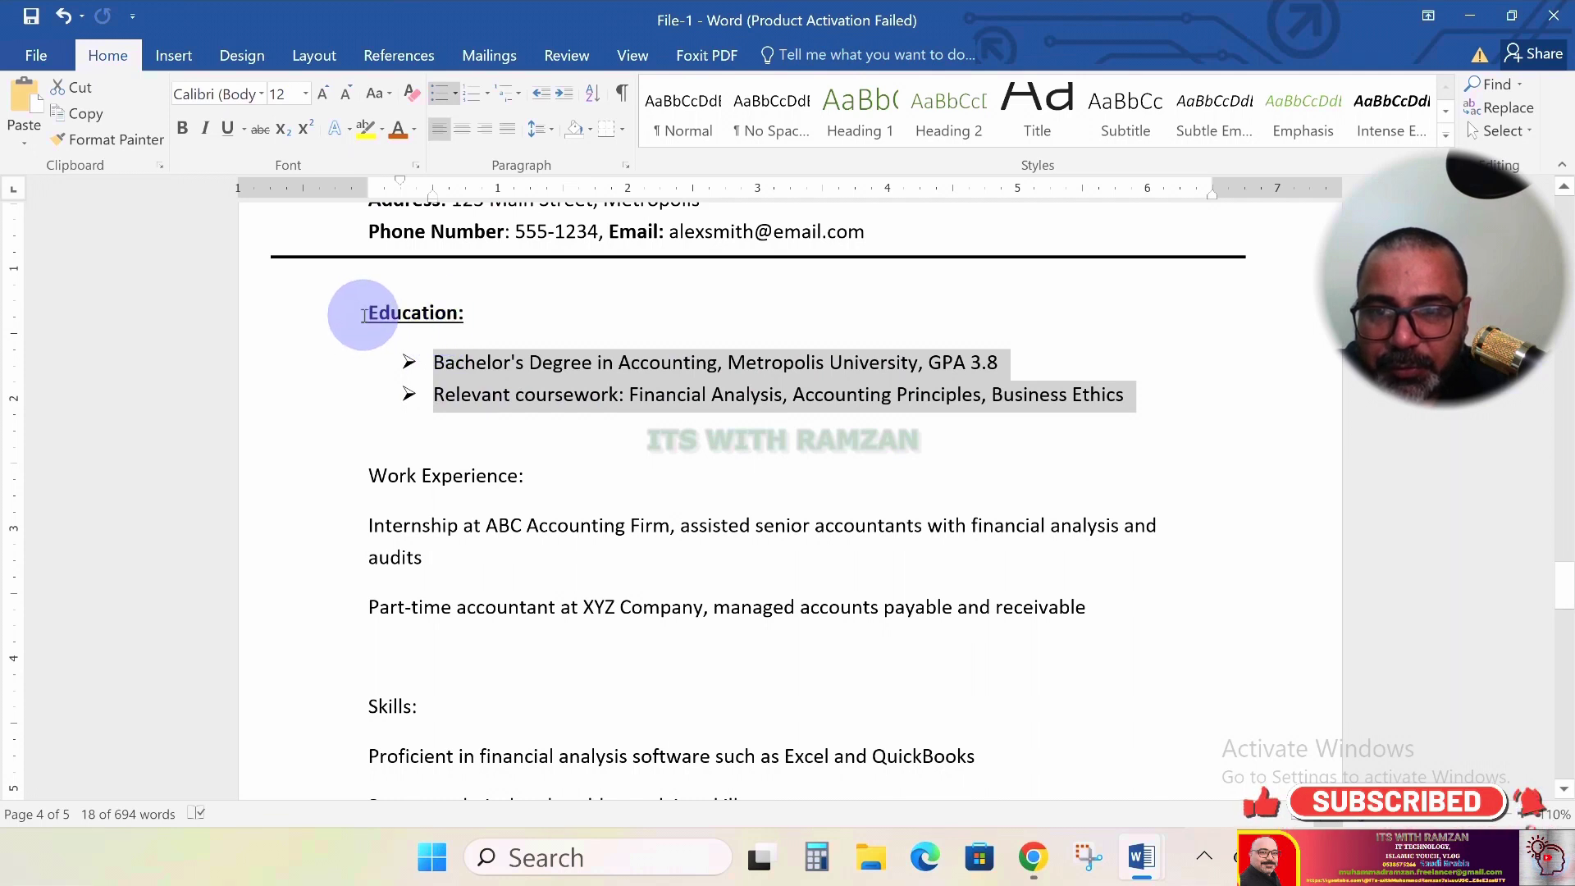
pyautogui.click(364, 316)
pyautogui.hotkey('shift', 'Right')
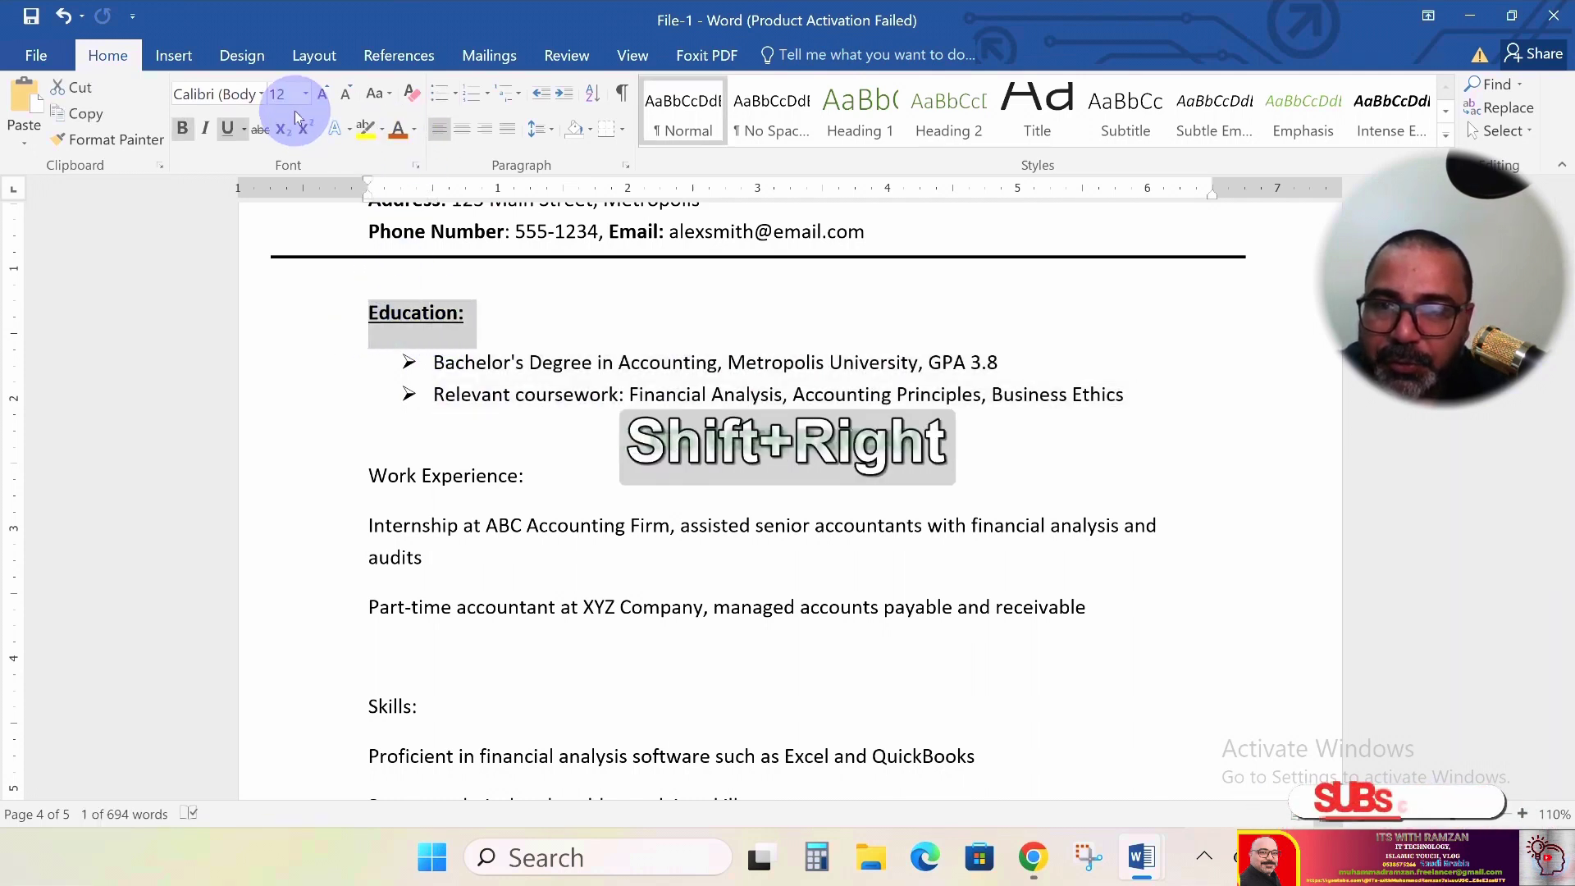
pyautogui.click(325, 94)
pyautogui.click(325, 93)
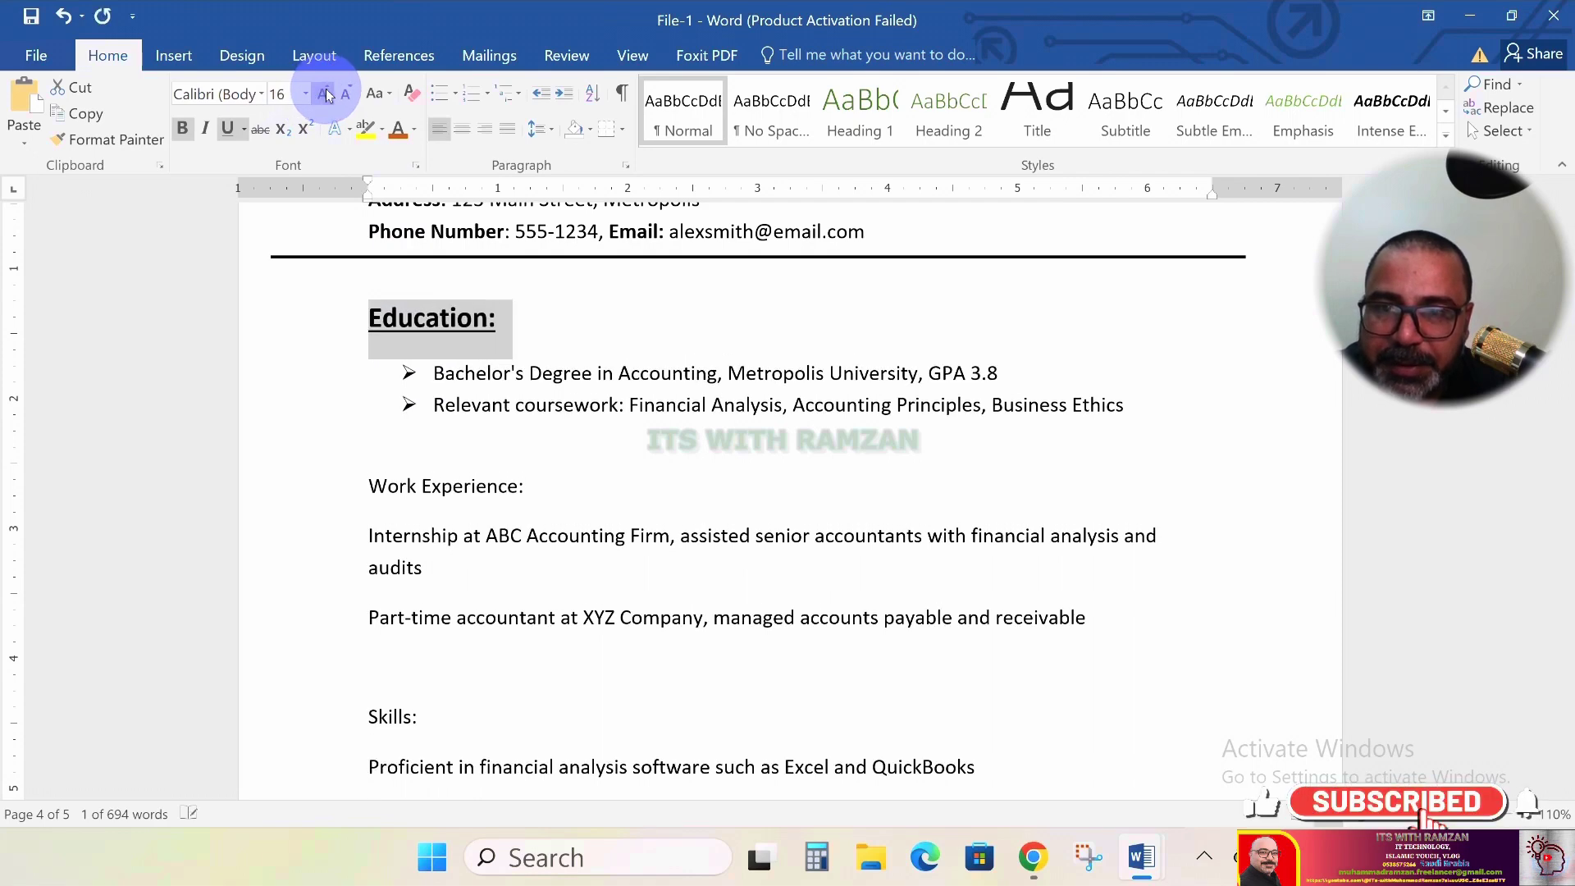
pyautogui.scroll(-3, 429, 407)
pyautogui.scroll(2, 432, 410)
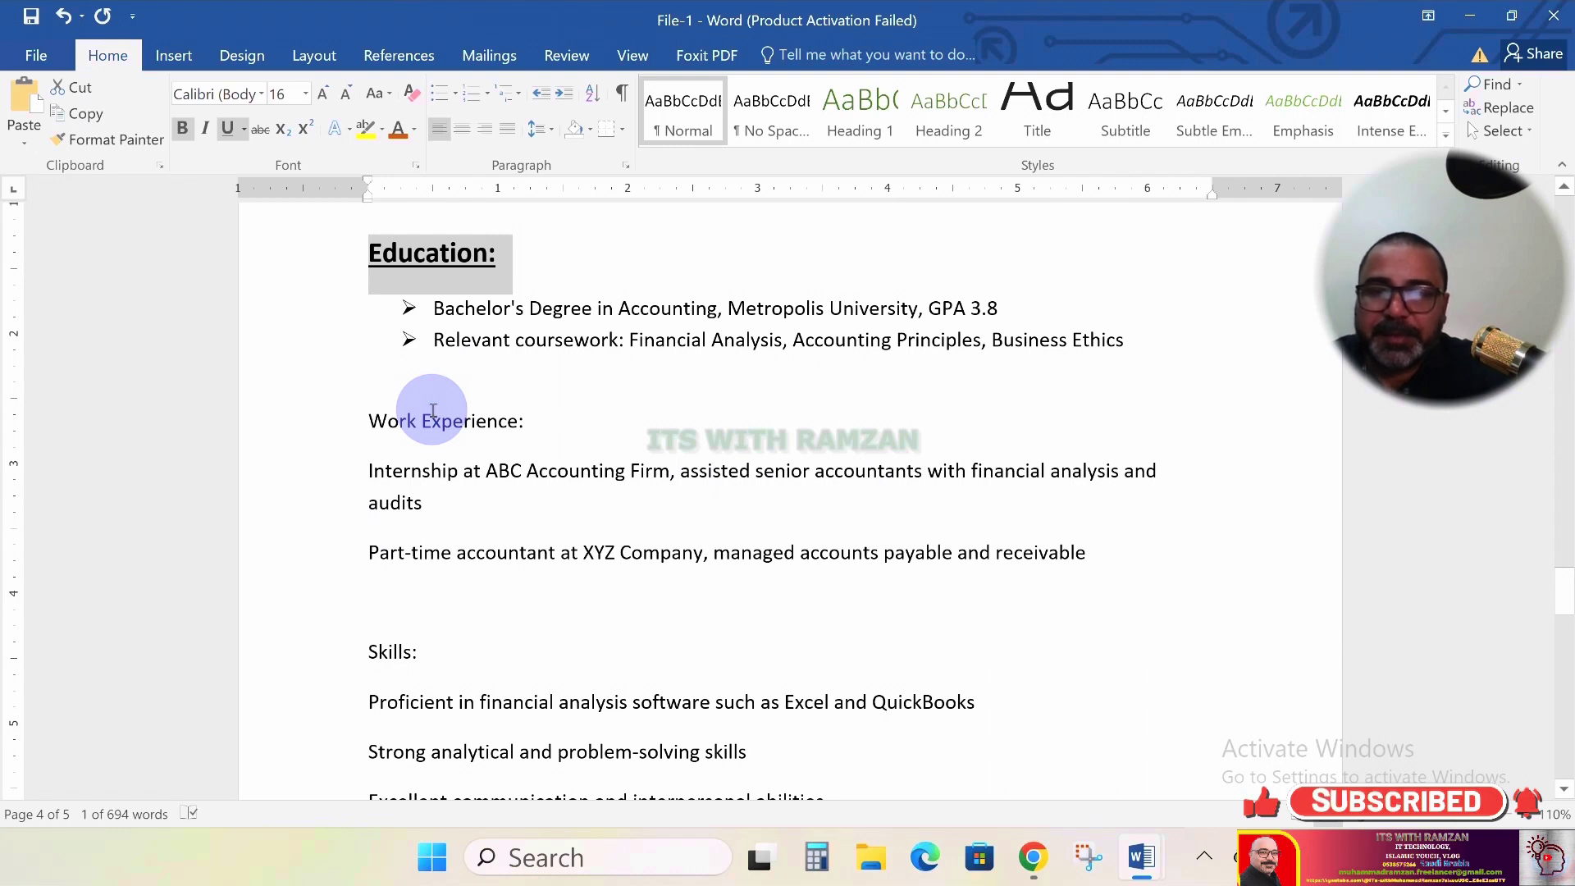
# Copy the formatting of the "Education:" heading
pyautogui.click(371, 420)
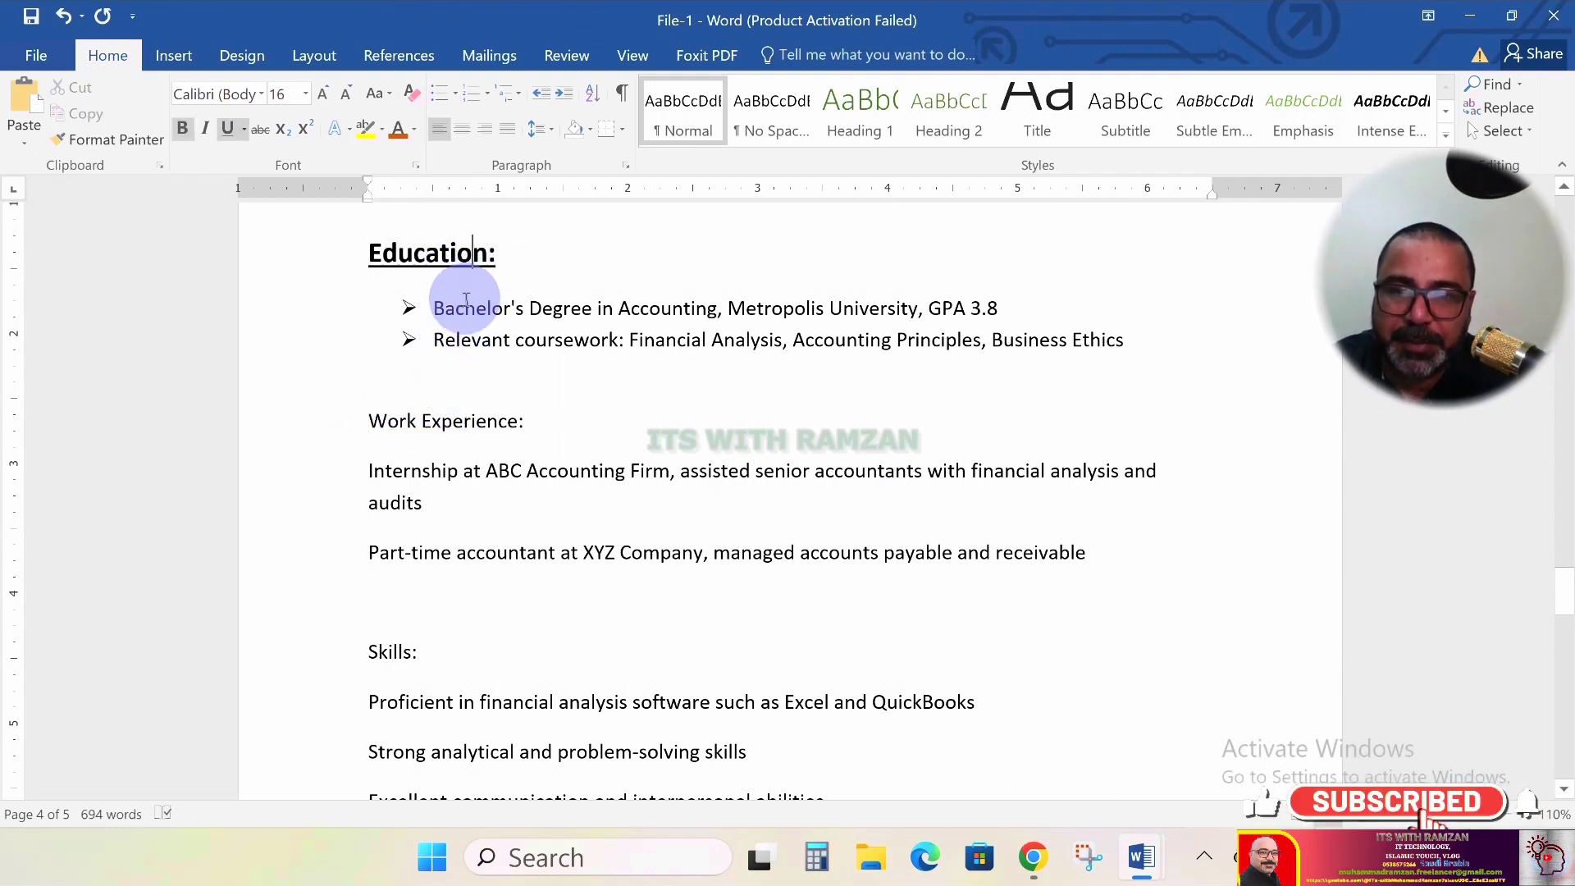
pyautogui.click(471, 340)
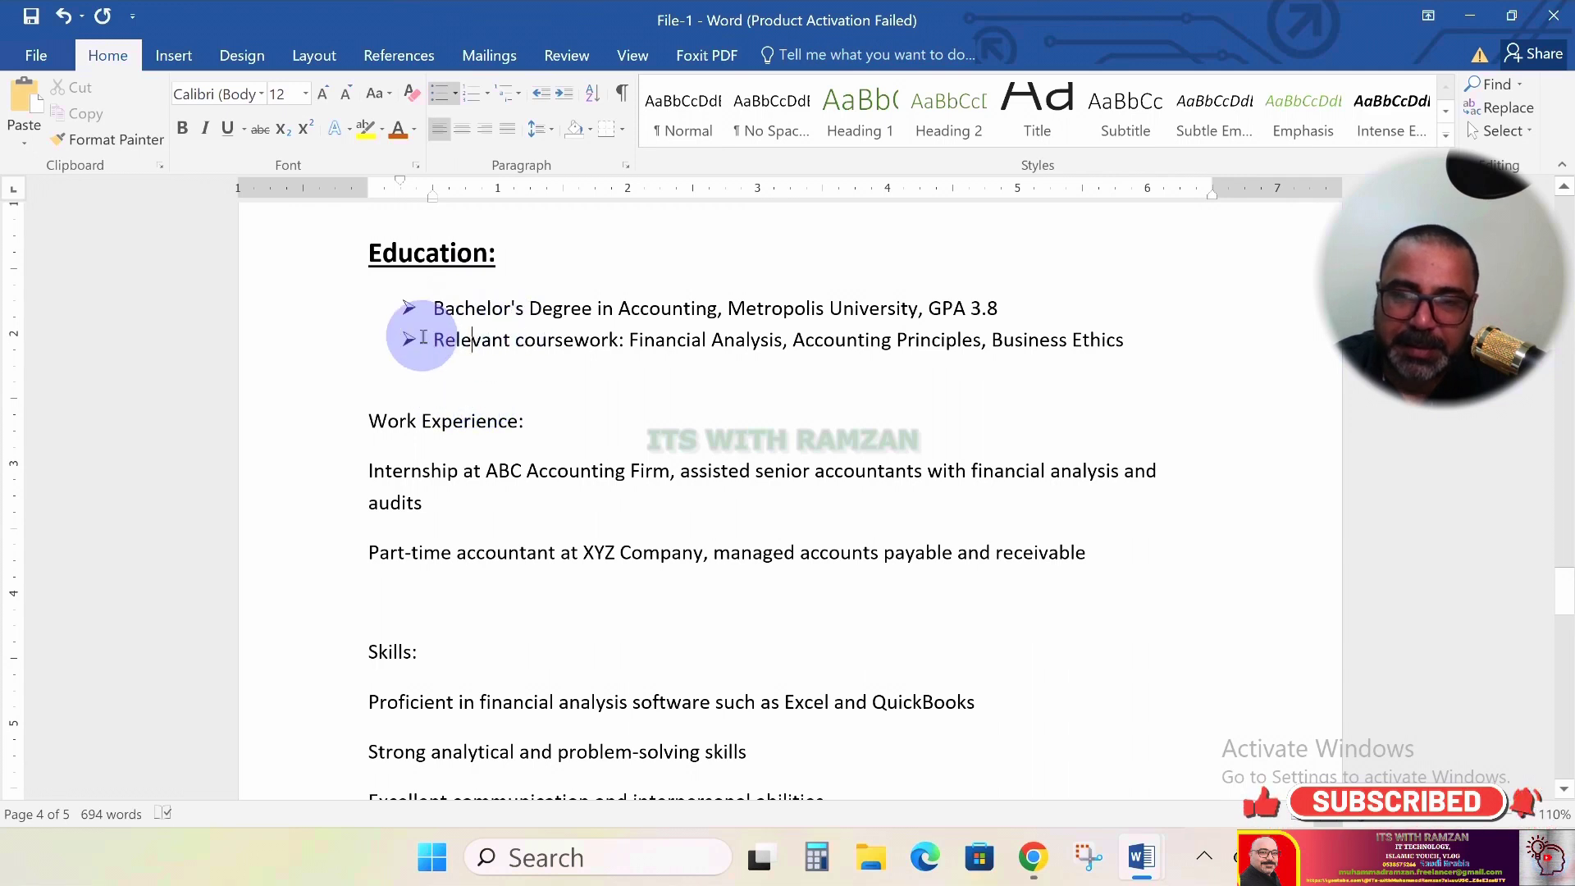
pyautogui.click(373, 261)
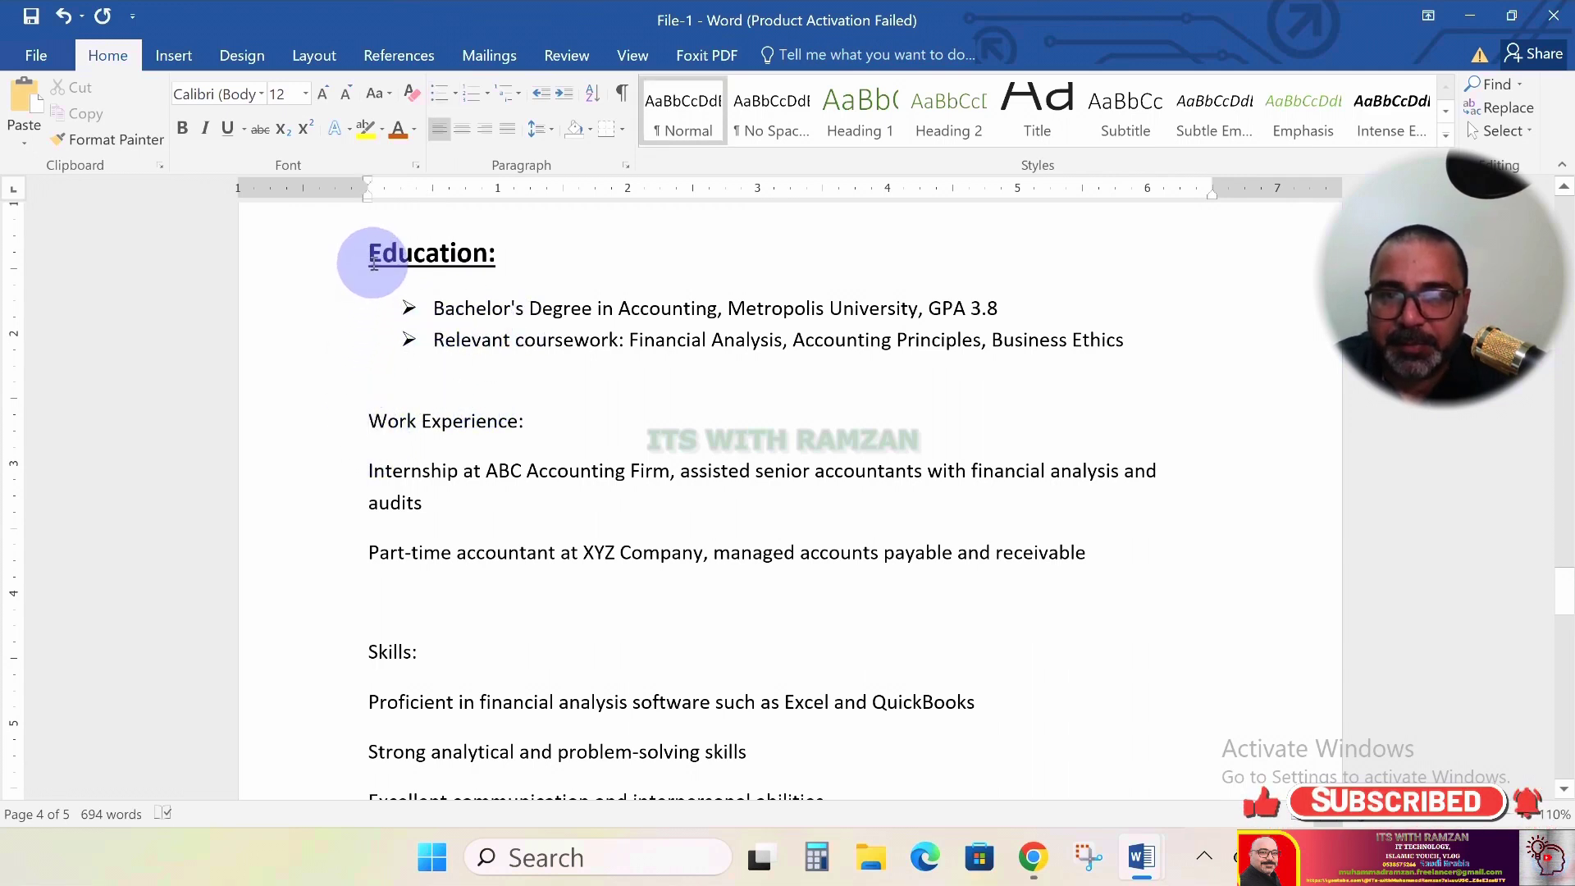
pyautogui.press('shift')
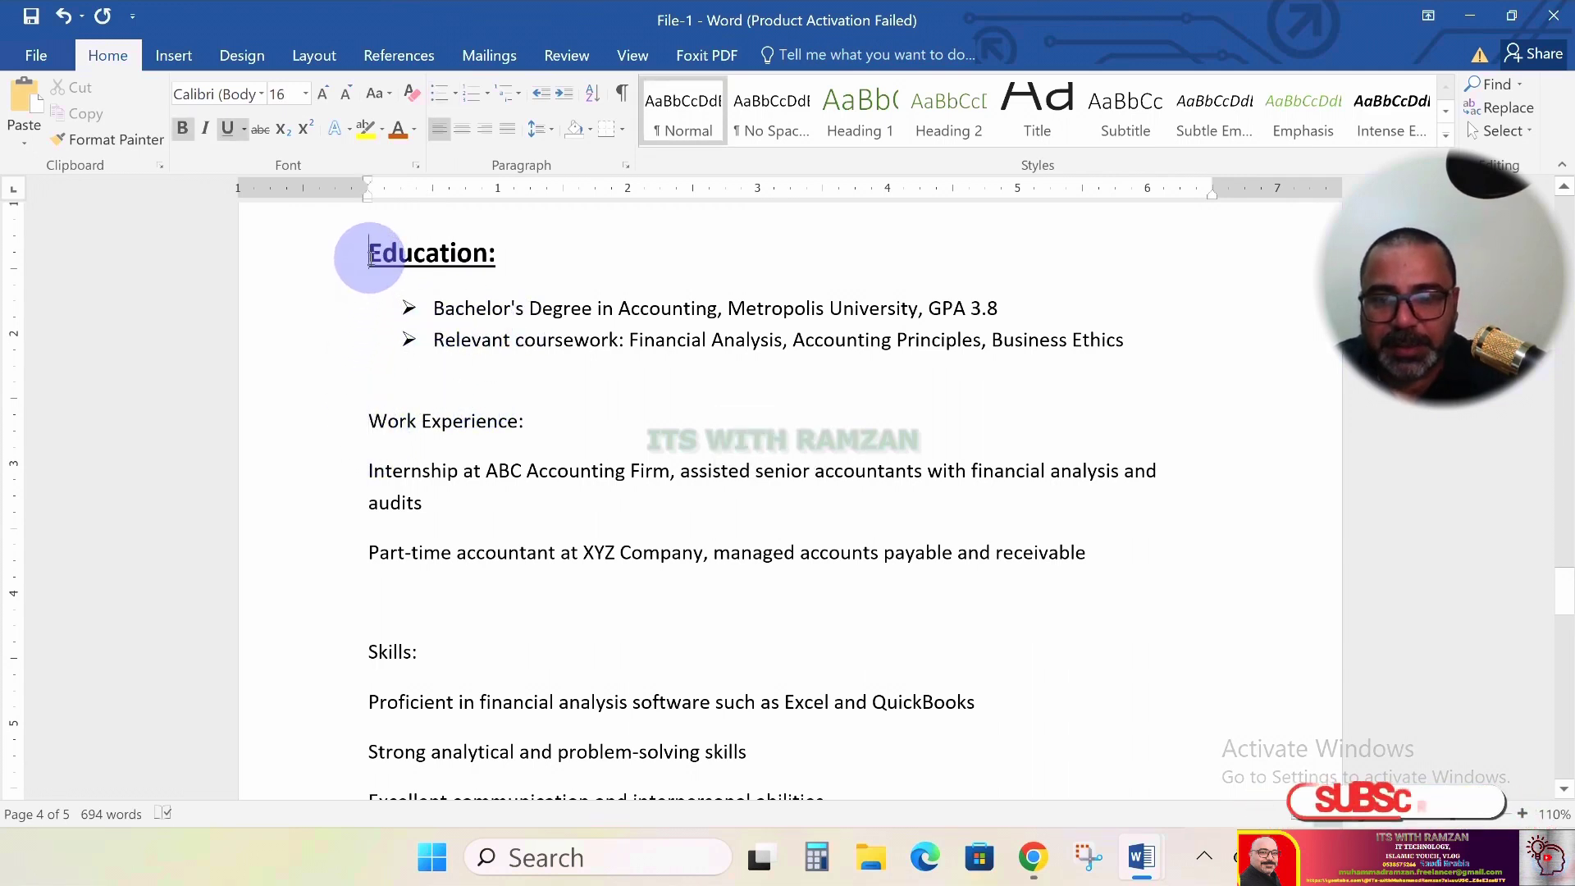
pyautogui.hotkey('shift', 'Right')
pyautogui.hotkey('shift', 'Right')
pyautogui.hotkey('shift', 'Right')
pyautogui.hotkey('shift', 'Right')
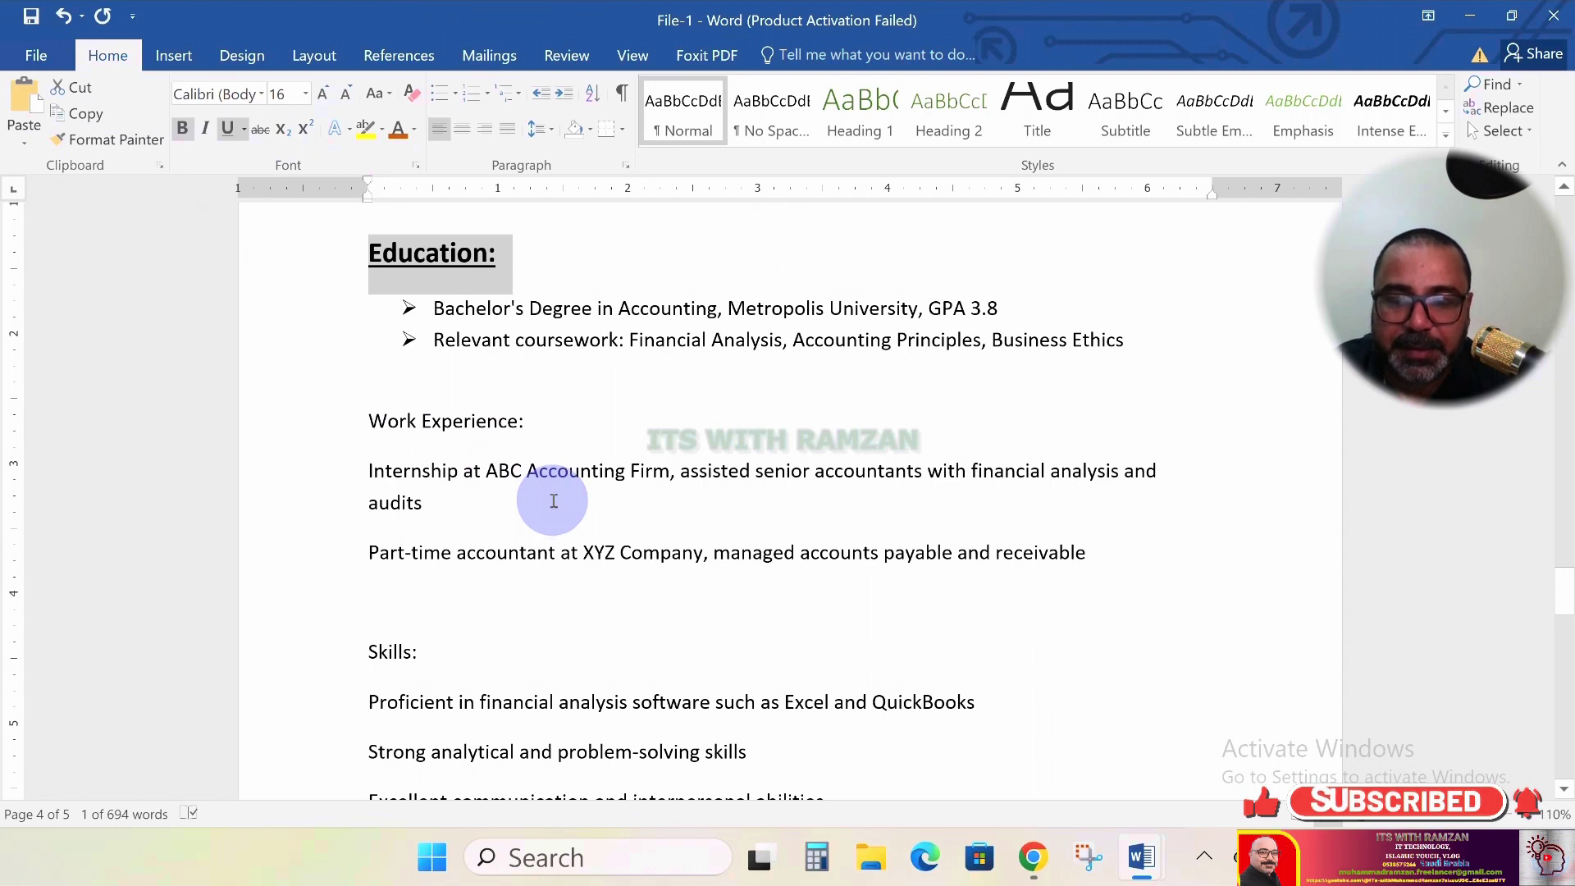
pyautogui.press('ctrl')
pyautogui.hotkey('ctrl', 'shift', 'c')
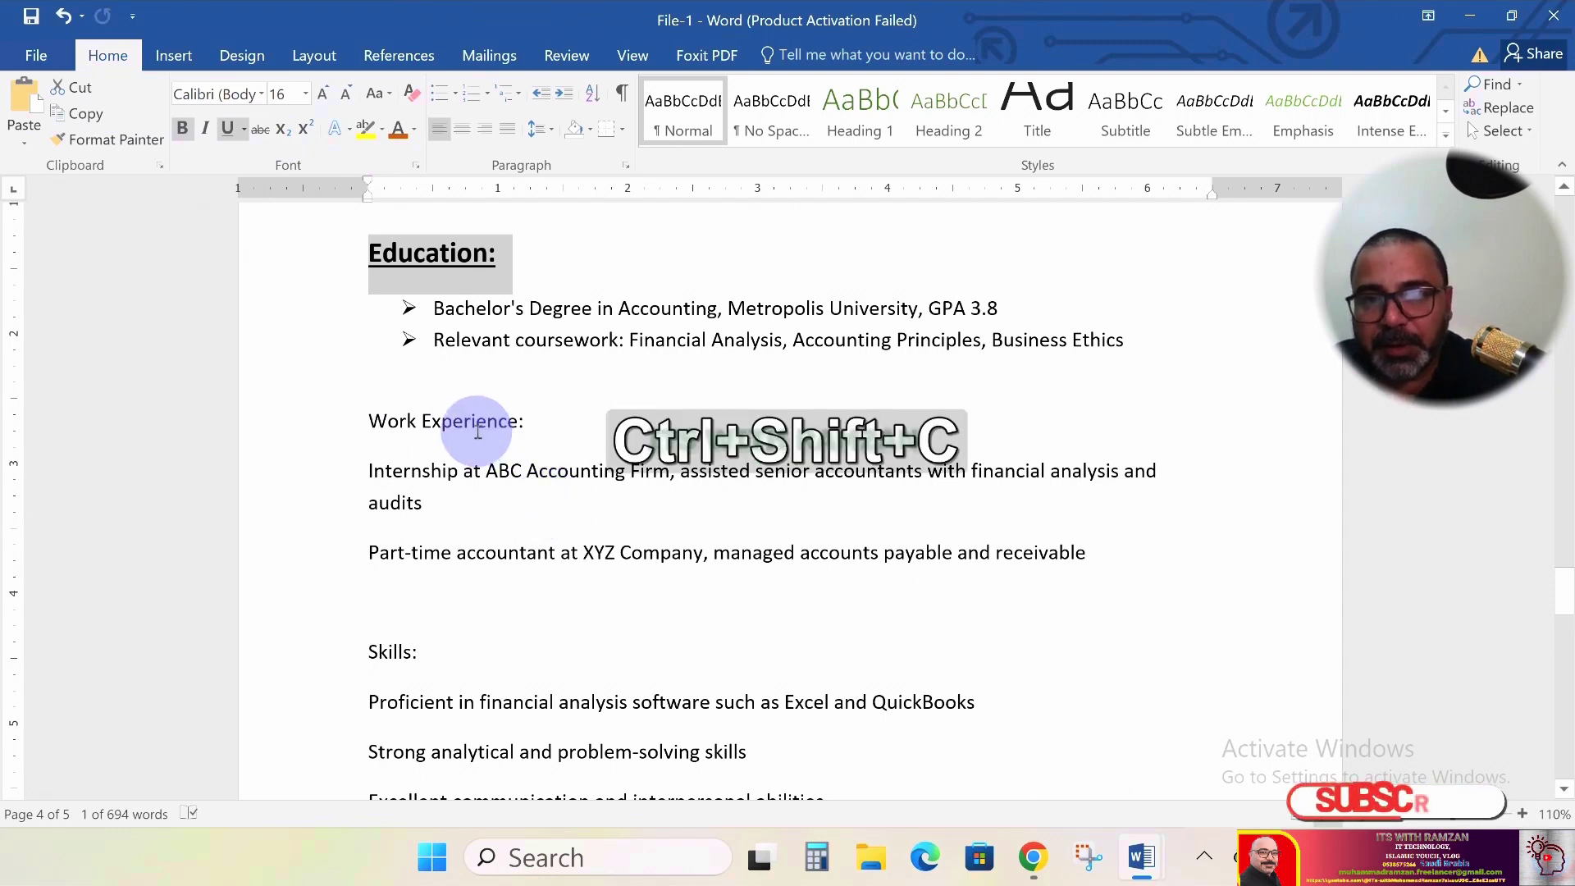
# Apply the copied heading formatting to "Work Experience:"
pyautogui.click(366, 421)
pyautogui.hotkey('shift', 'Right')
pyautogui.hotkey('shift', 'Right')
pyautogui.hotkey('shift', 'Right')
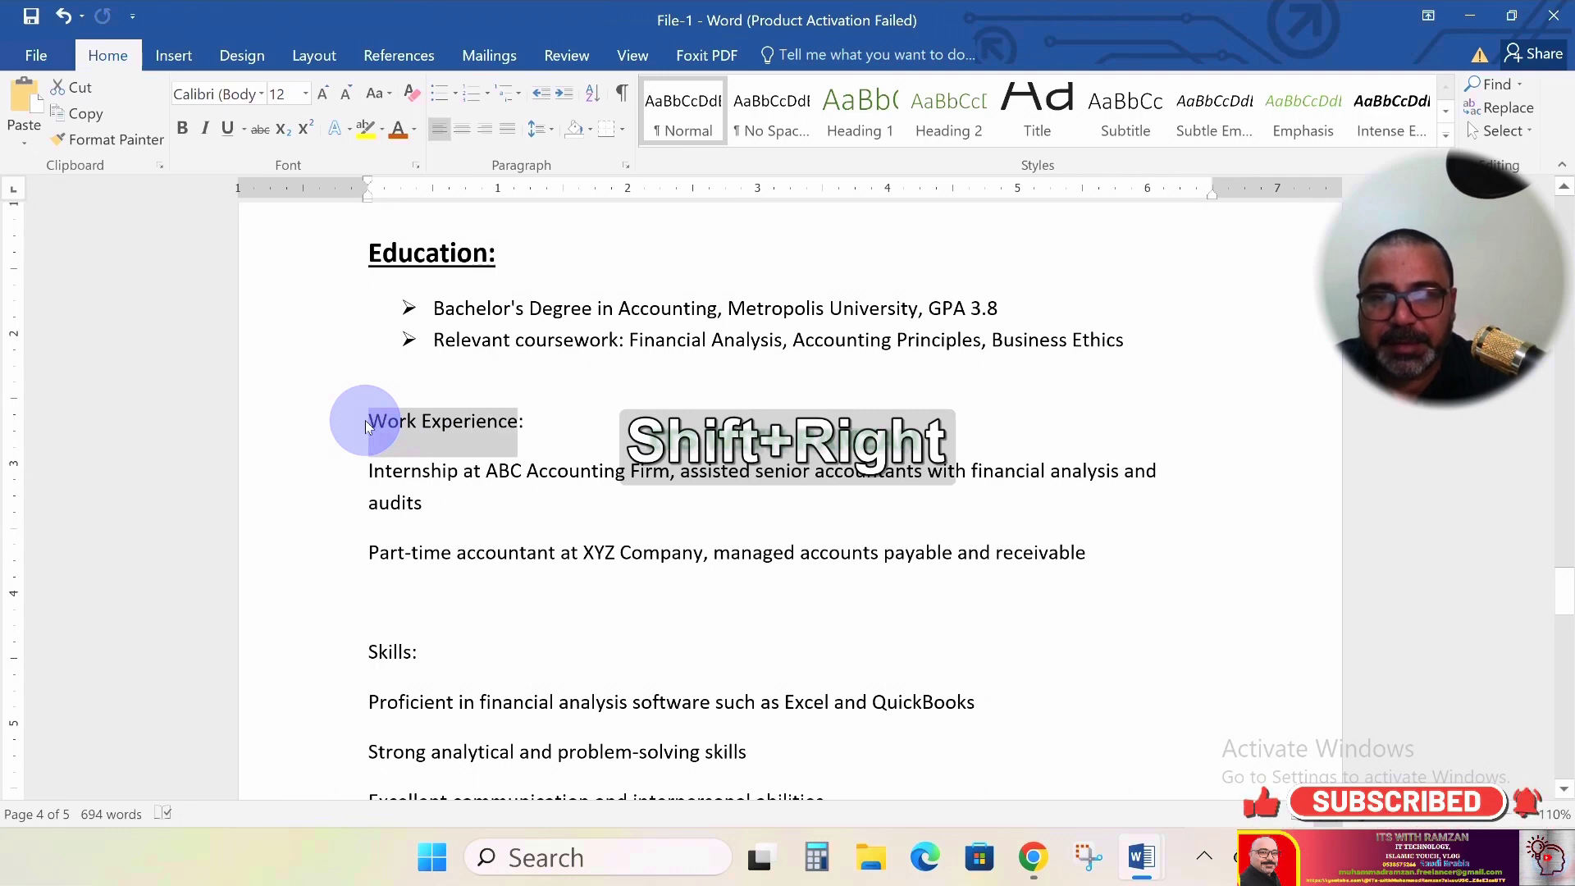
pyautogui.press('ctrl')
pyautogui.hotkey('ctrl', 'shift', 'v')
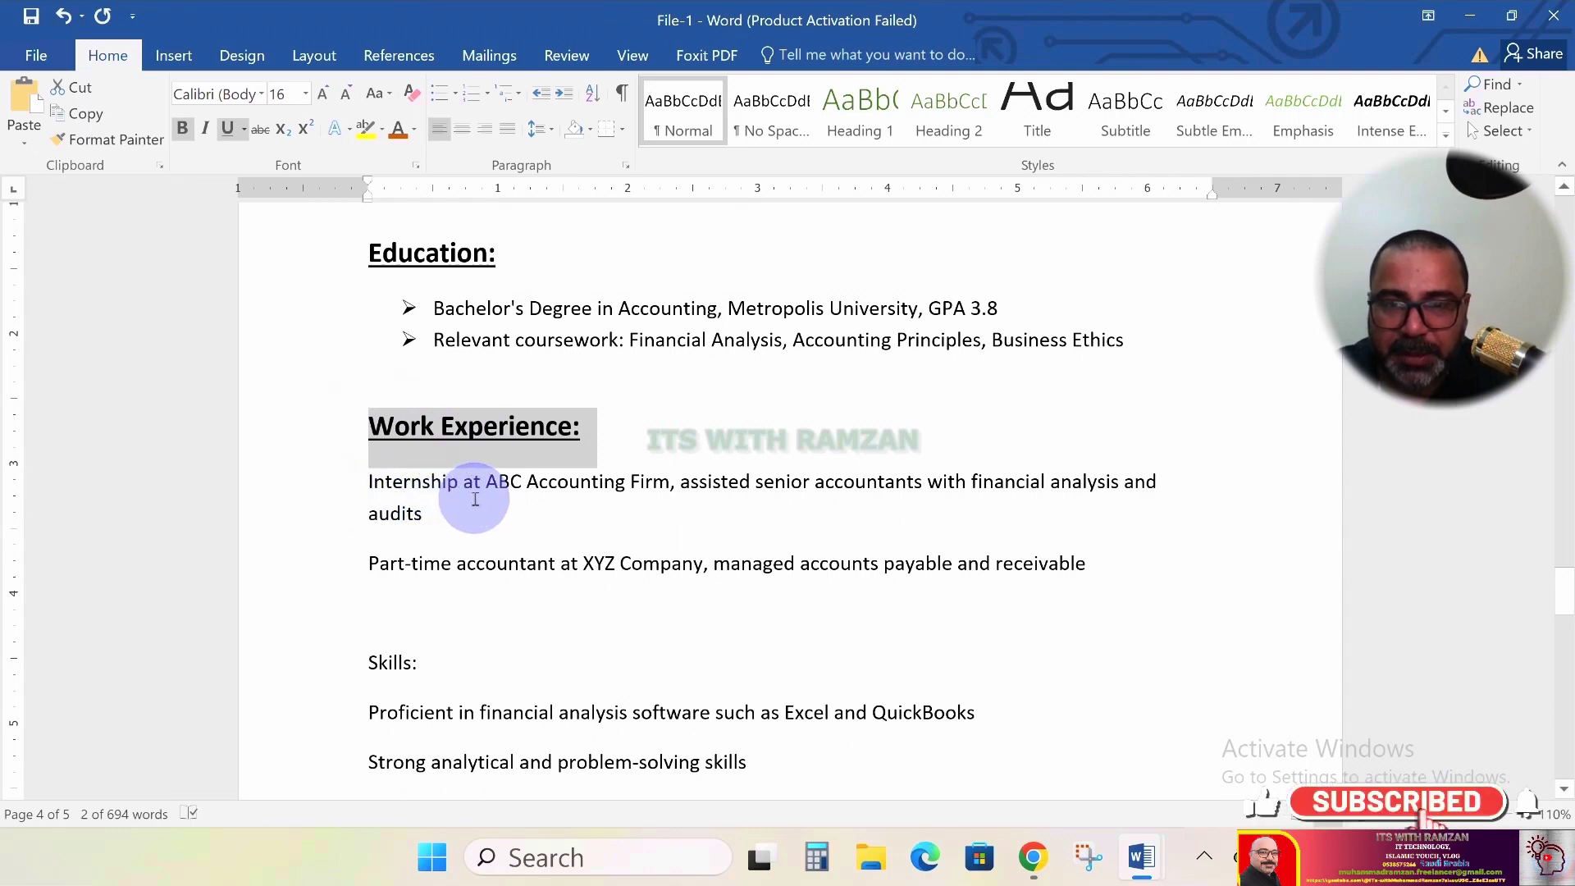
pyautogui.scroll(-1, 496, 498)
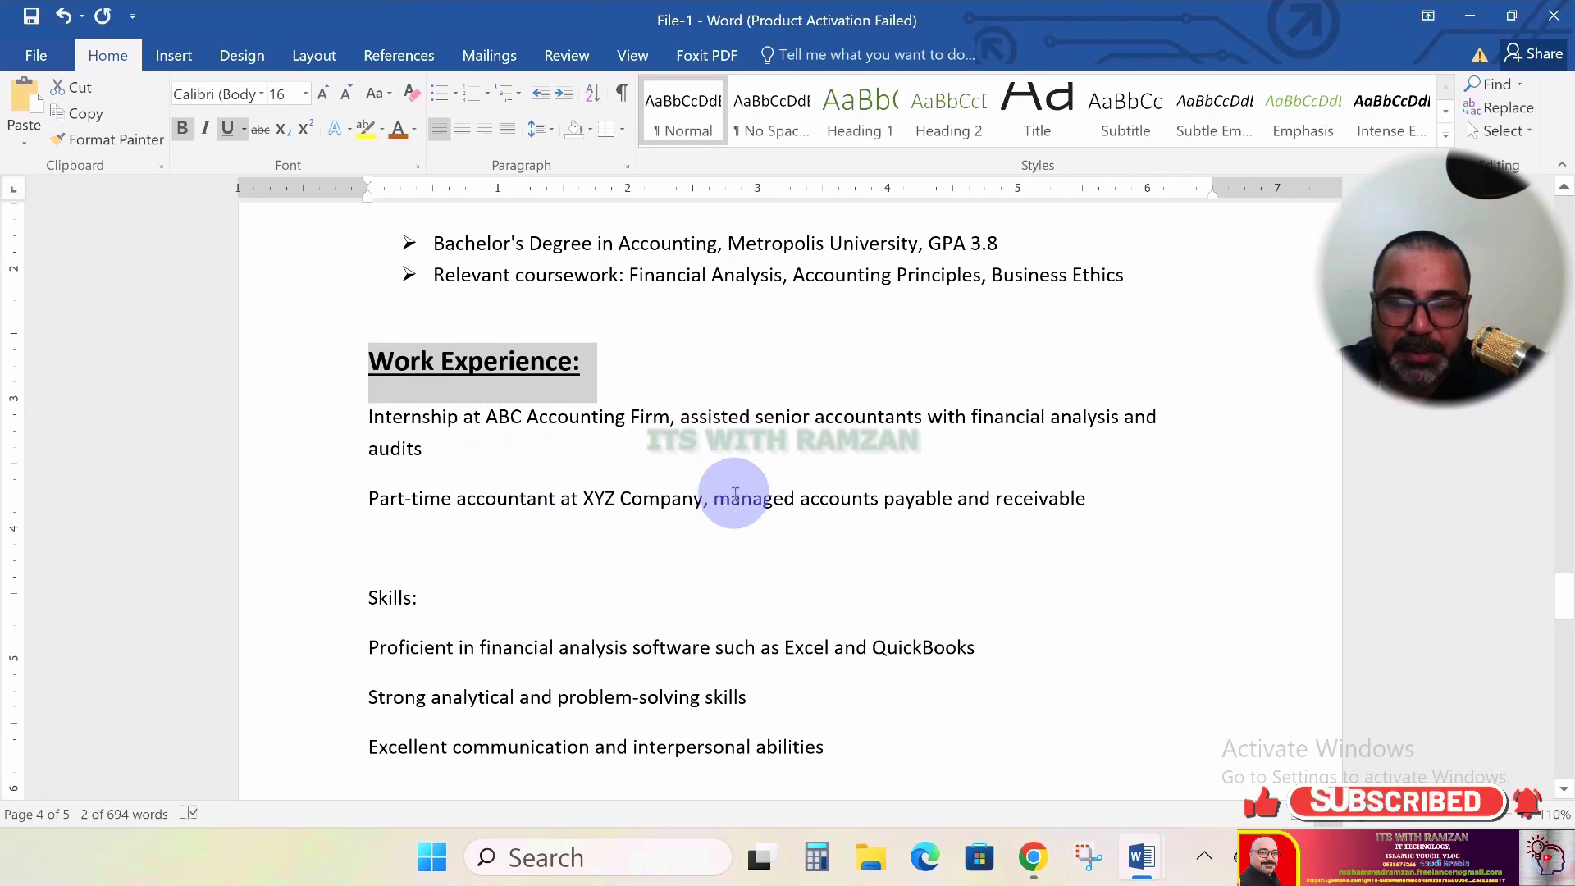
# Indent the two entries under "Work Experience:" to the first tab position
pyautogui.click(369, 418)
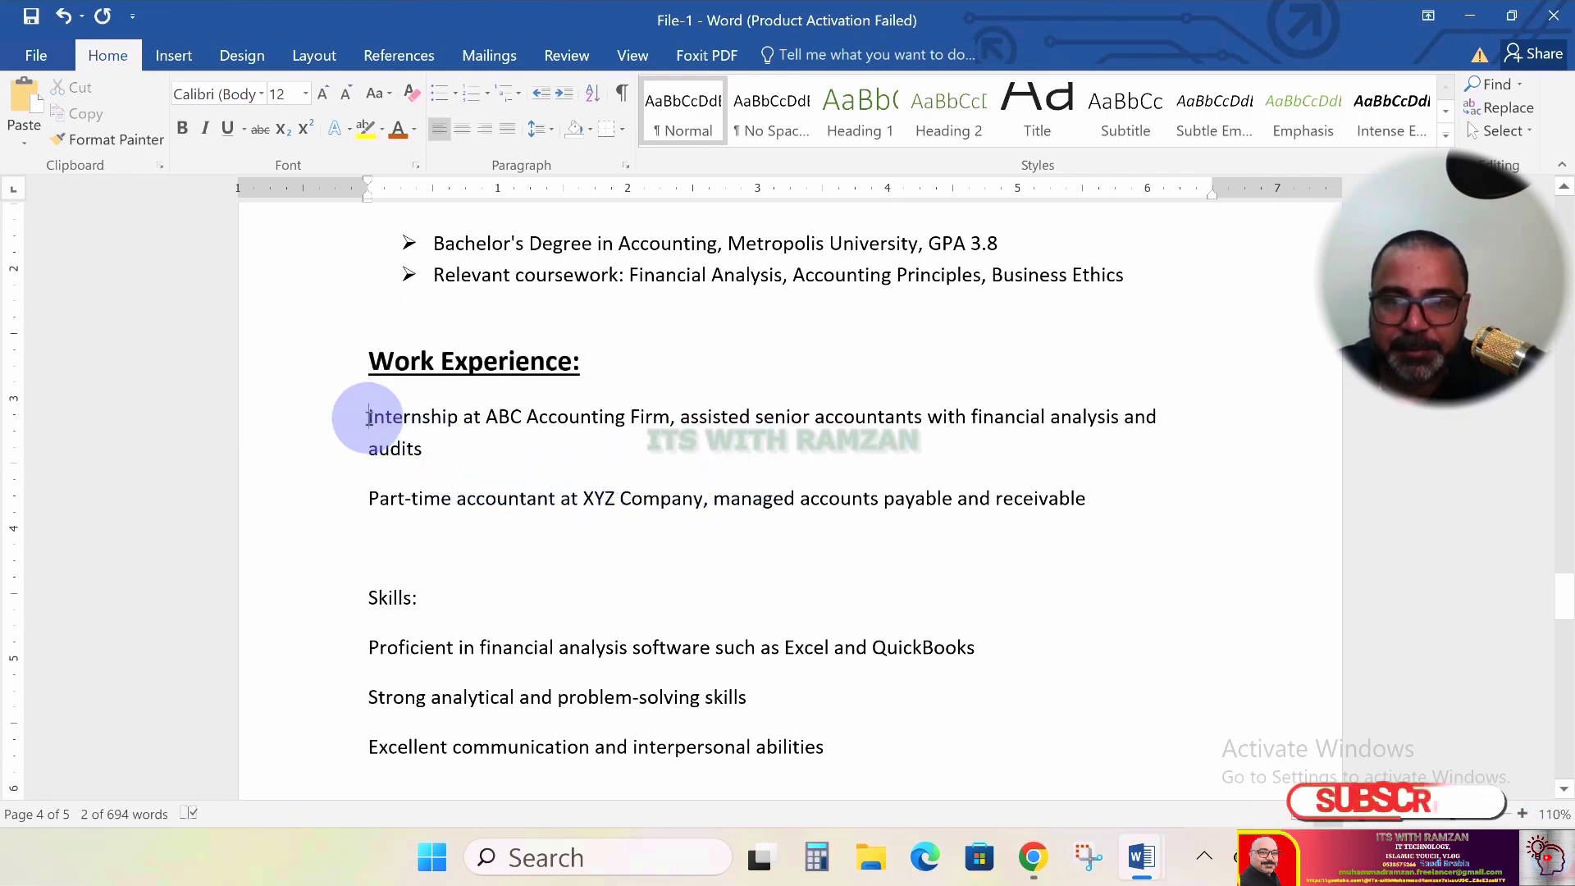
pyautogui.press('Tab')
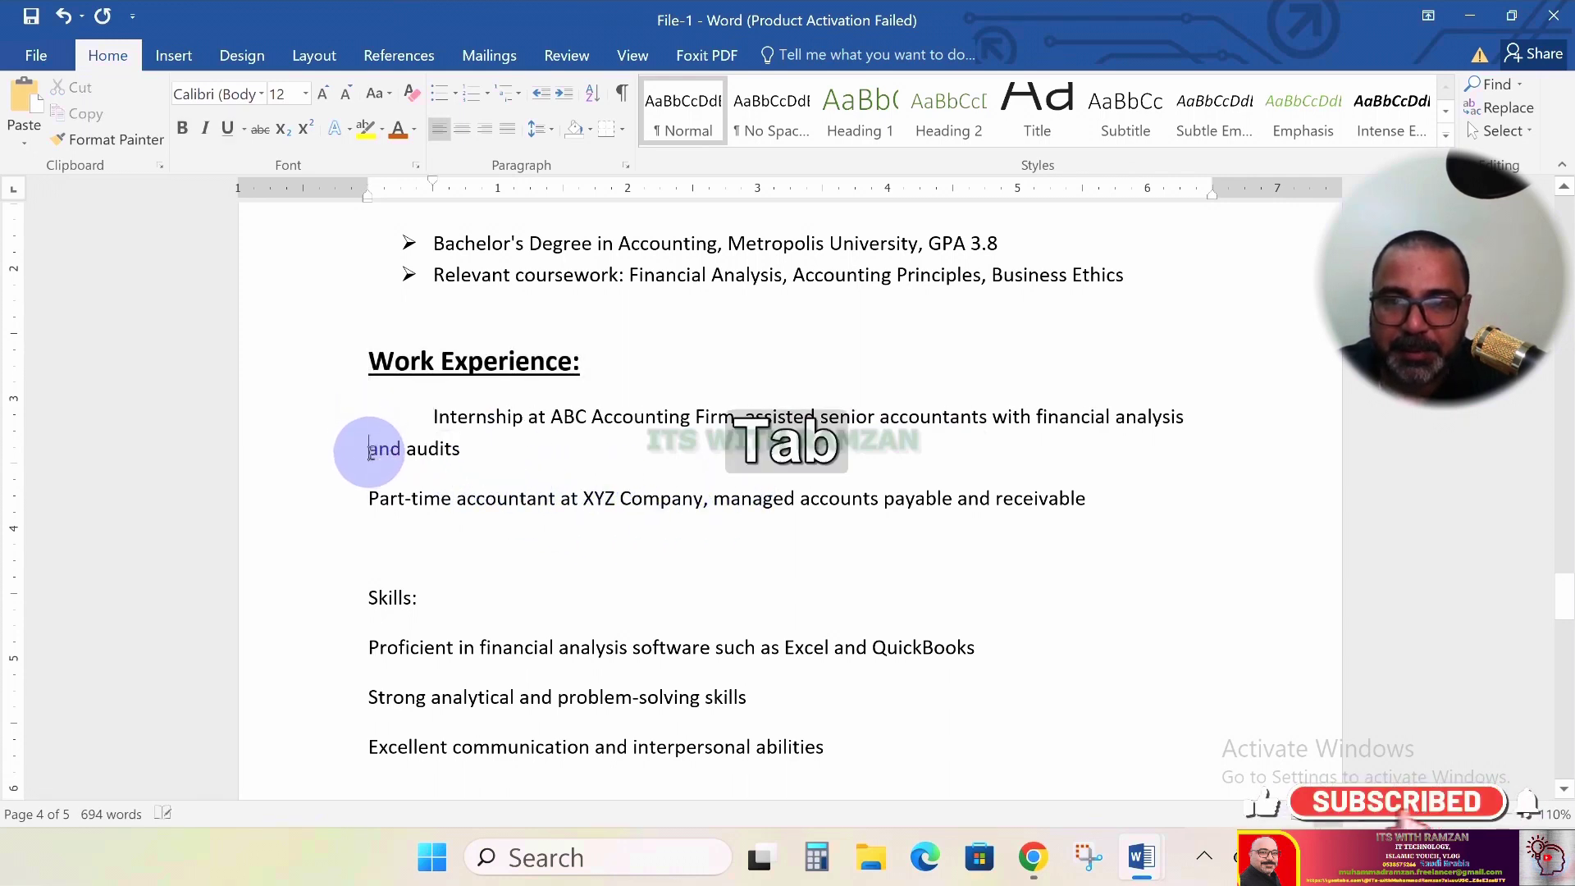
pyautogui.click(368, 497)
pyautogui.press('Tab')
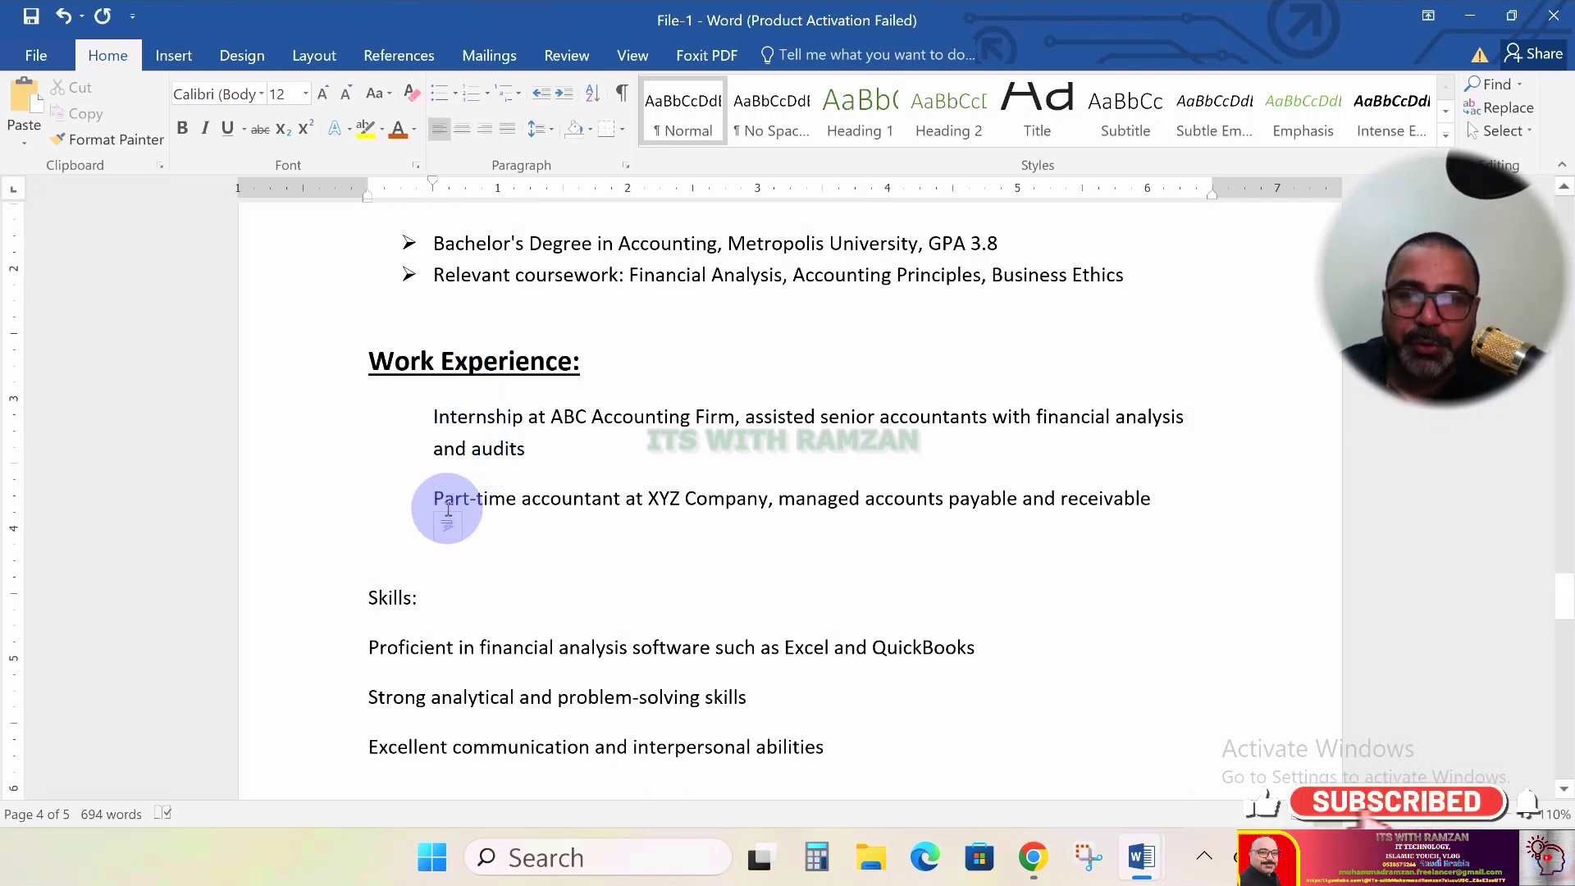
# Apply the copied heading formatting to "Skills:"
pyautogui.scroll(-1, 447, 512)
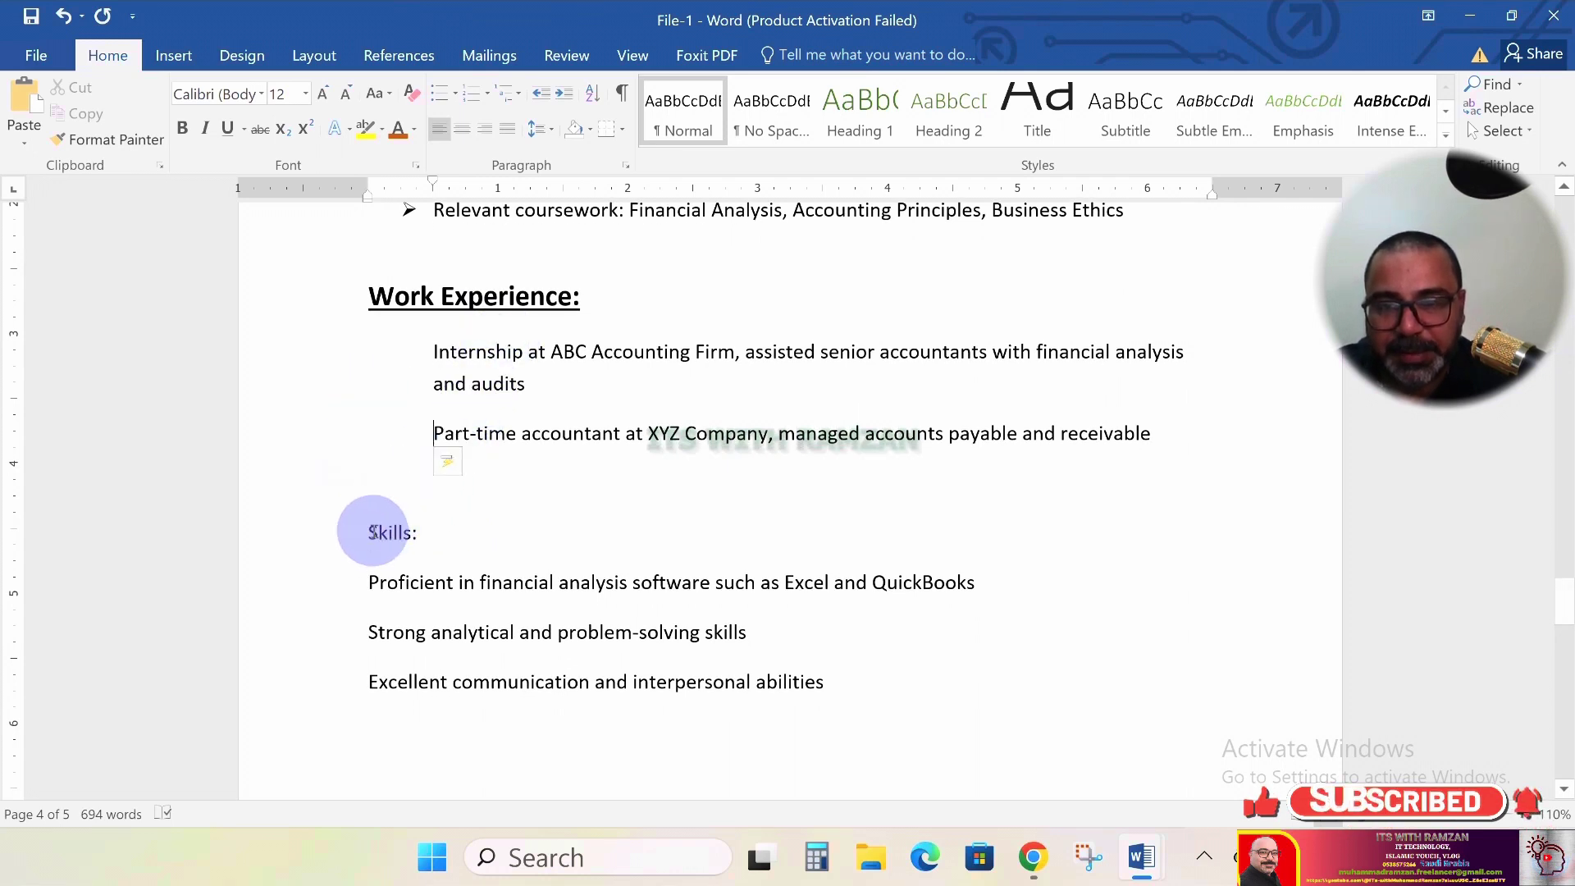
pyautogui.hotkey('shift', 'Right')
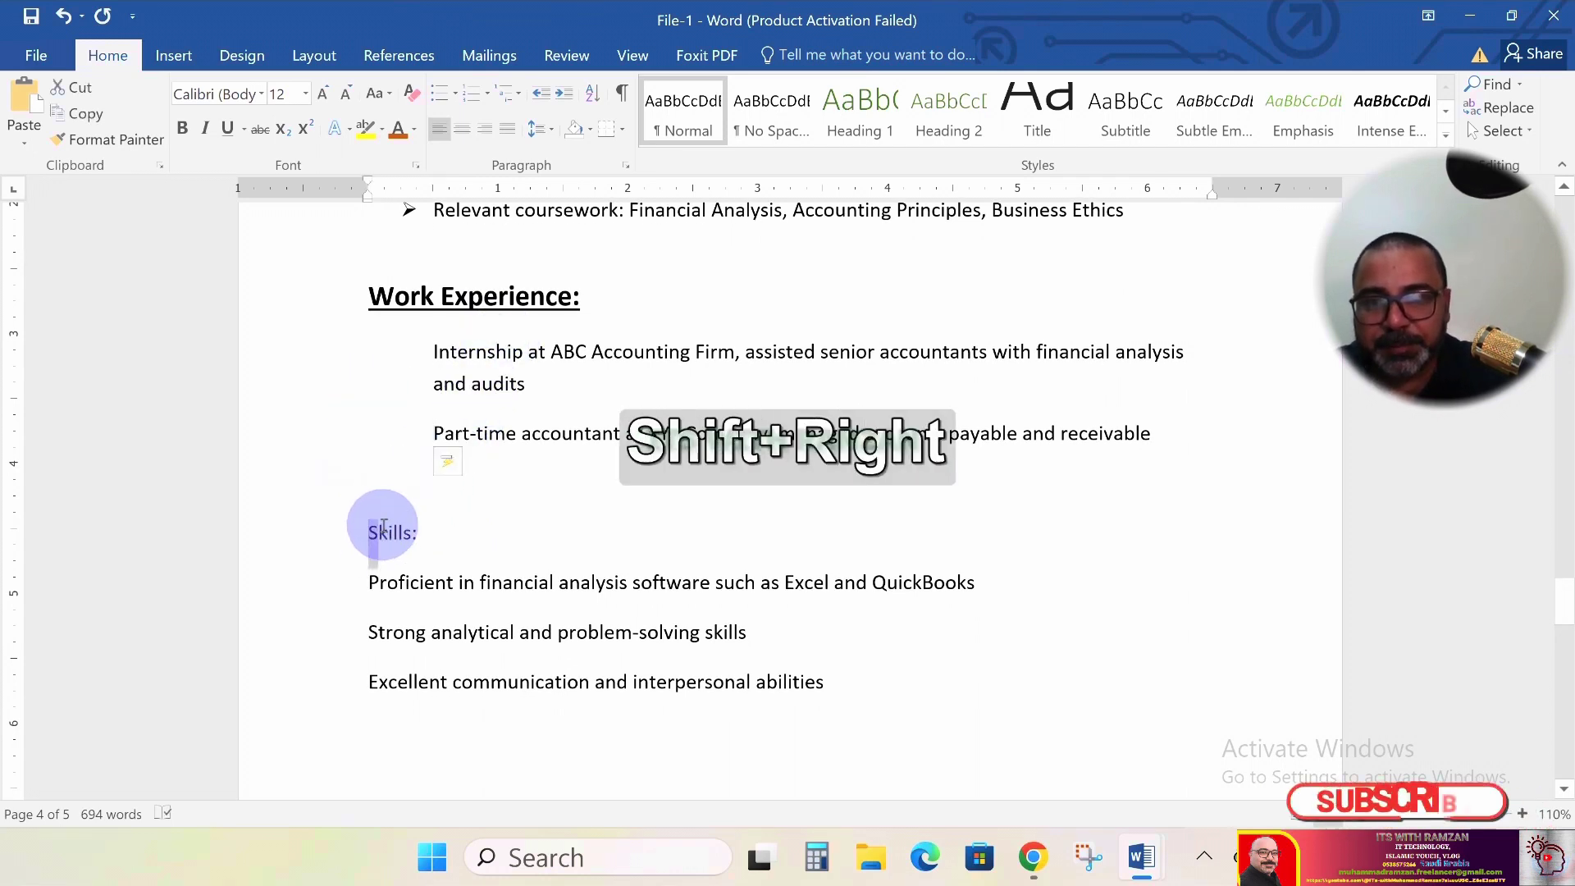
pyautogui.hotkey('shift', 'Right')
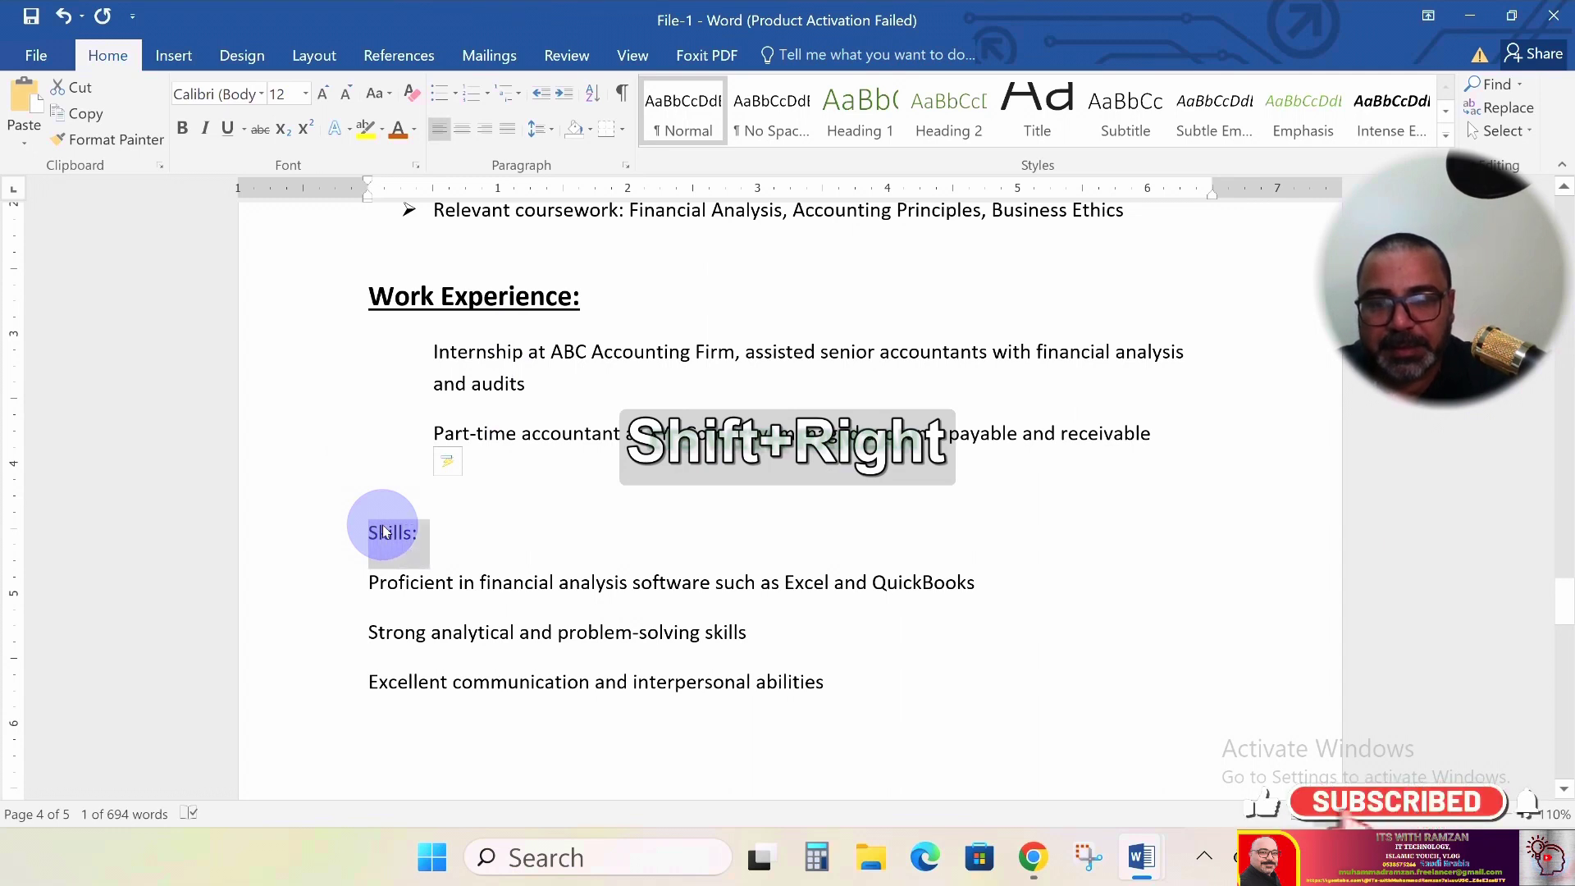
pyautogui.hotkey('ctrl', 'shift', 'v')
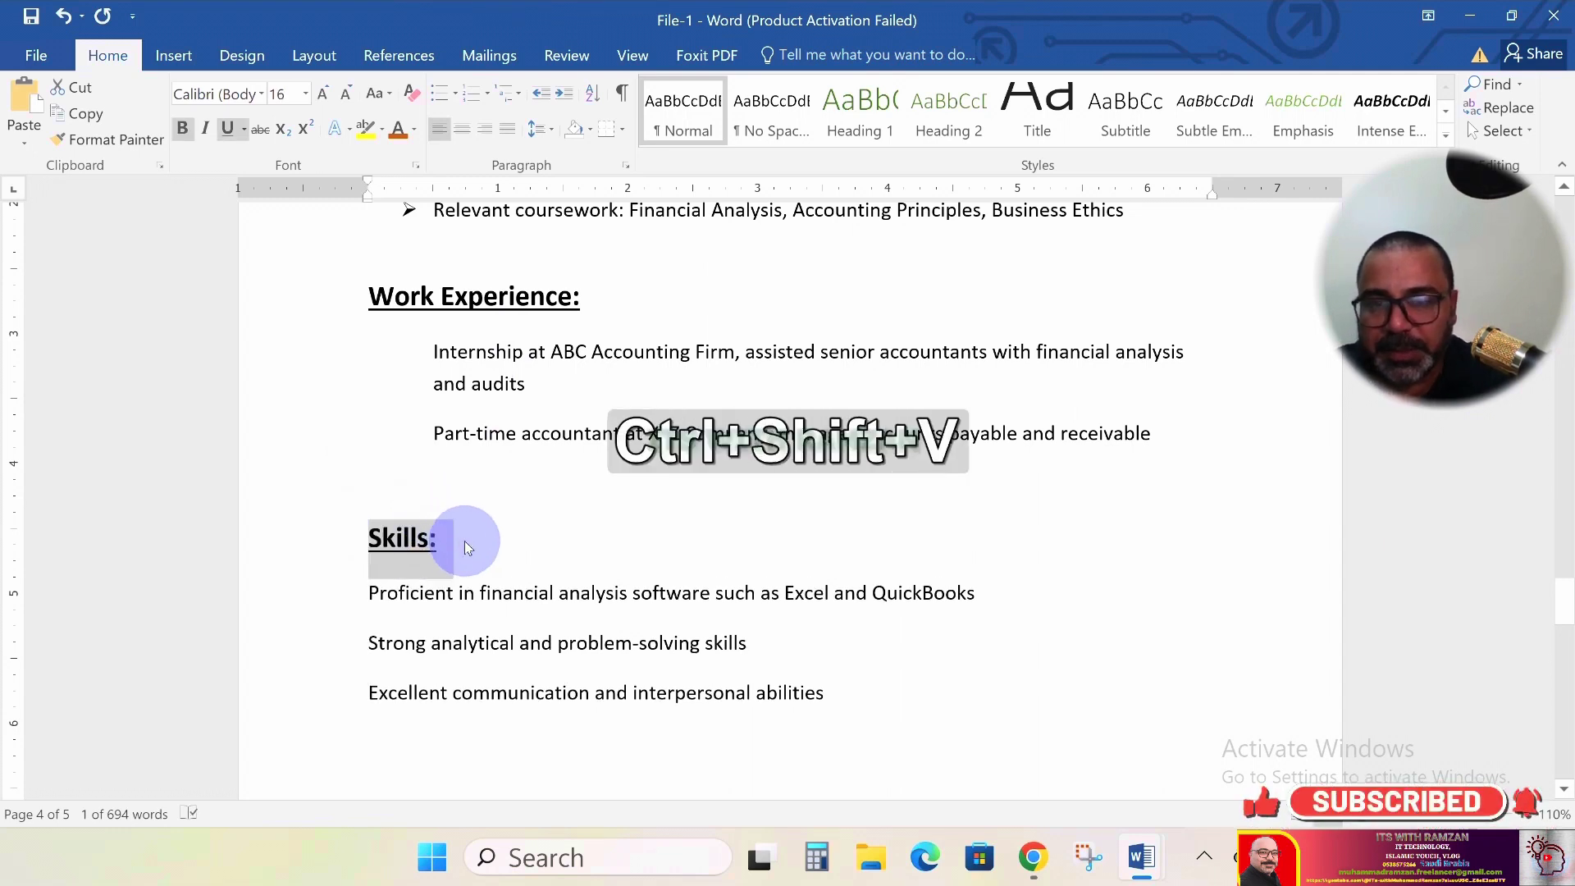
# Remove the space after the three Skills entries and turn them into a list with arrowhead bullets
pyautogui.click(370, 592)
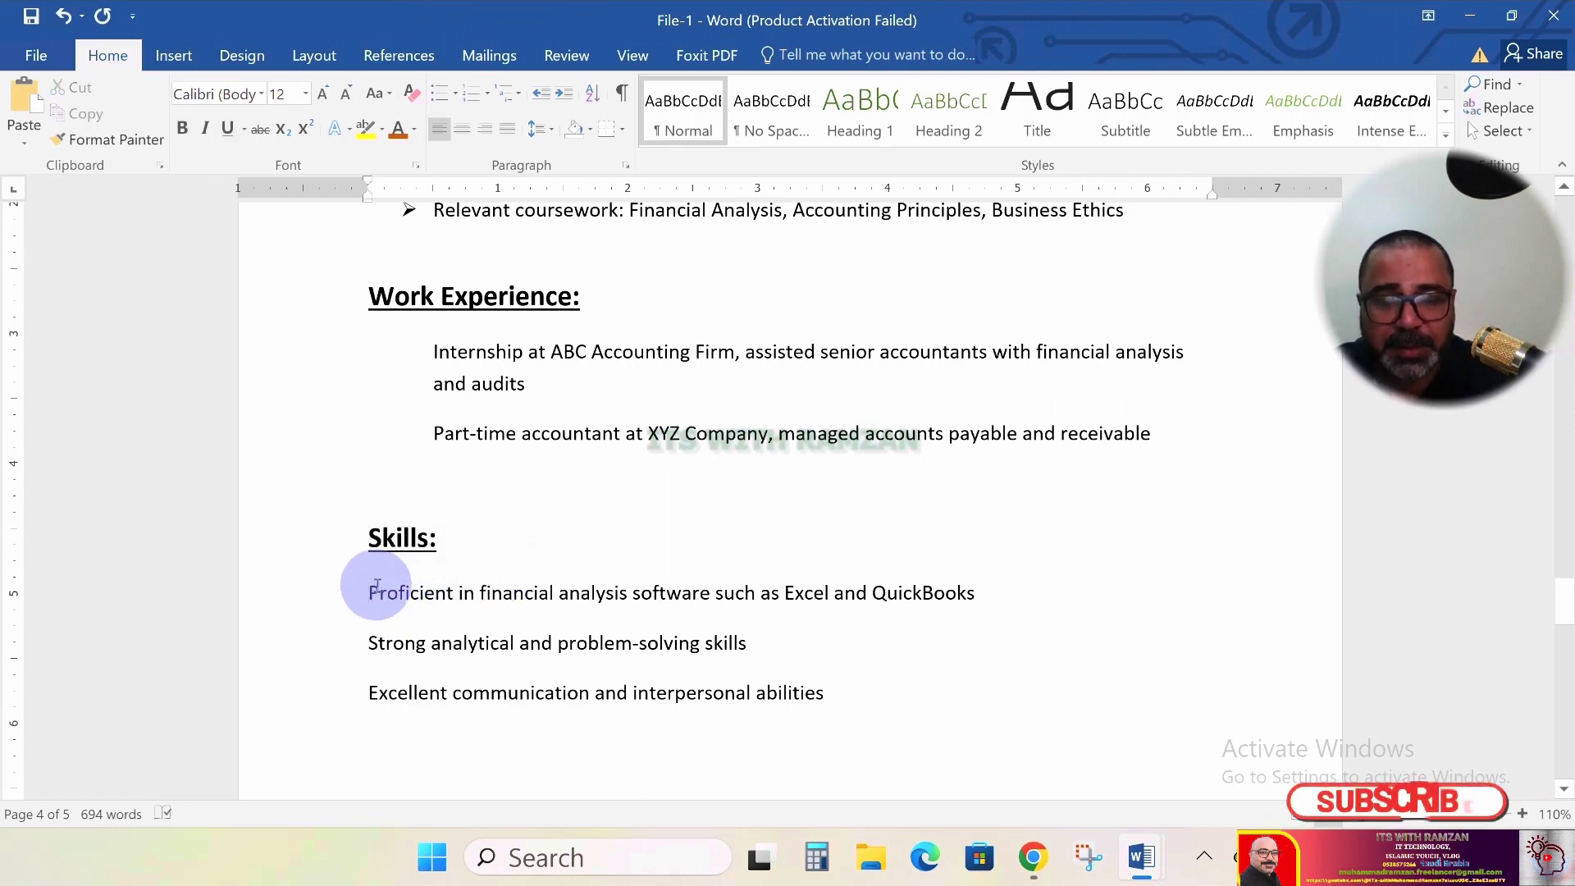
pyautogui.hotkey('shift', 'Down')
pyautogui.hotkey('shift', 'Down')
pyautogui.hotkey('shift', 'Down')
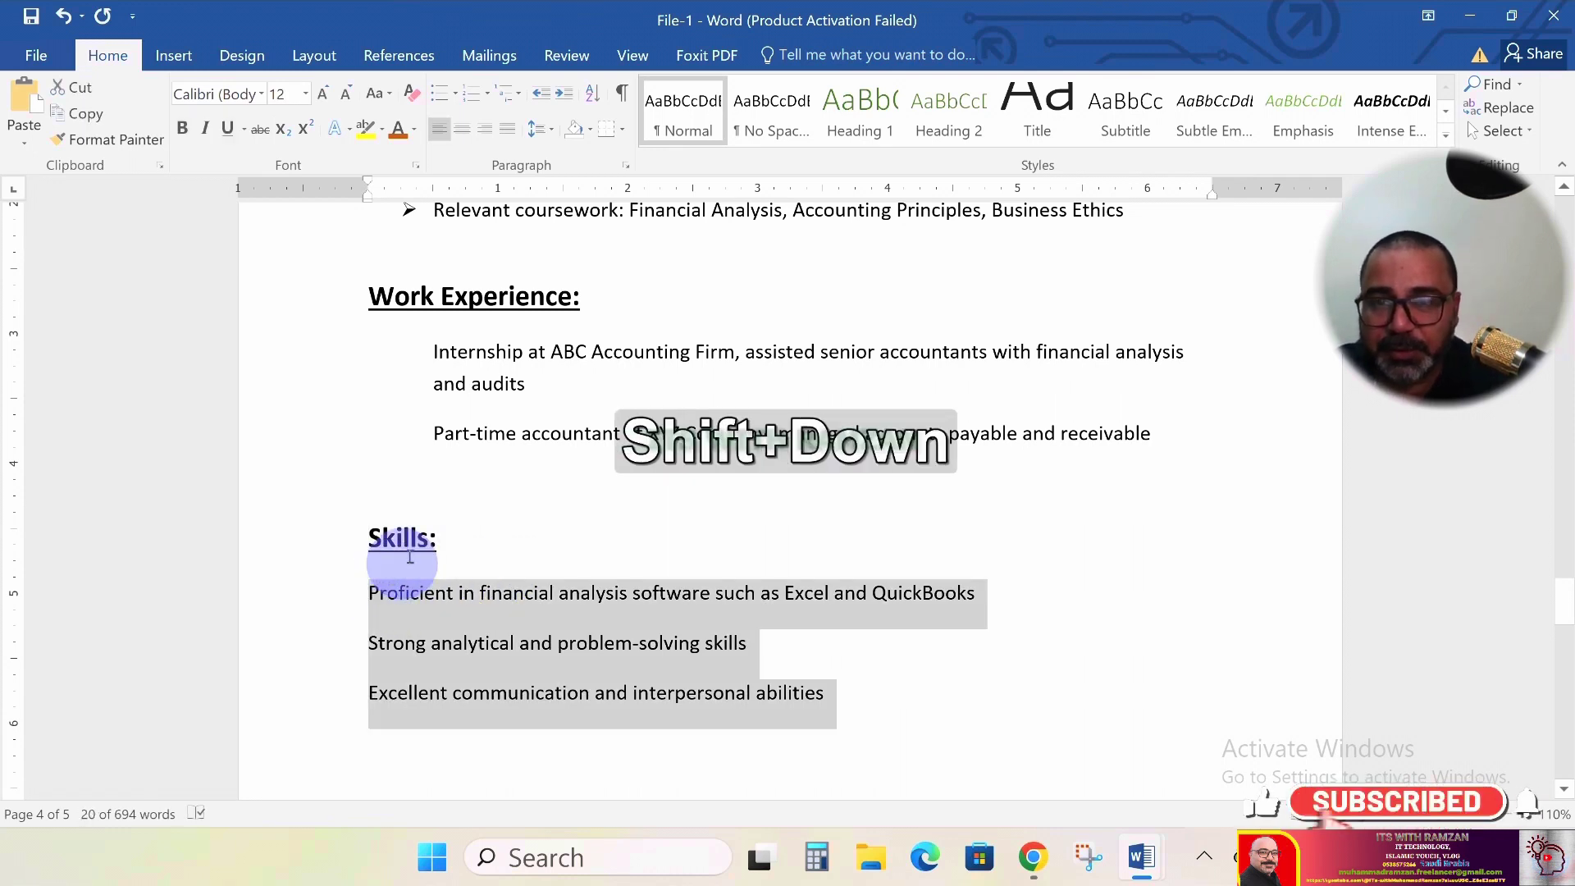
pyautogui.click(551, 125)
pyautogui.click(577, 361)
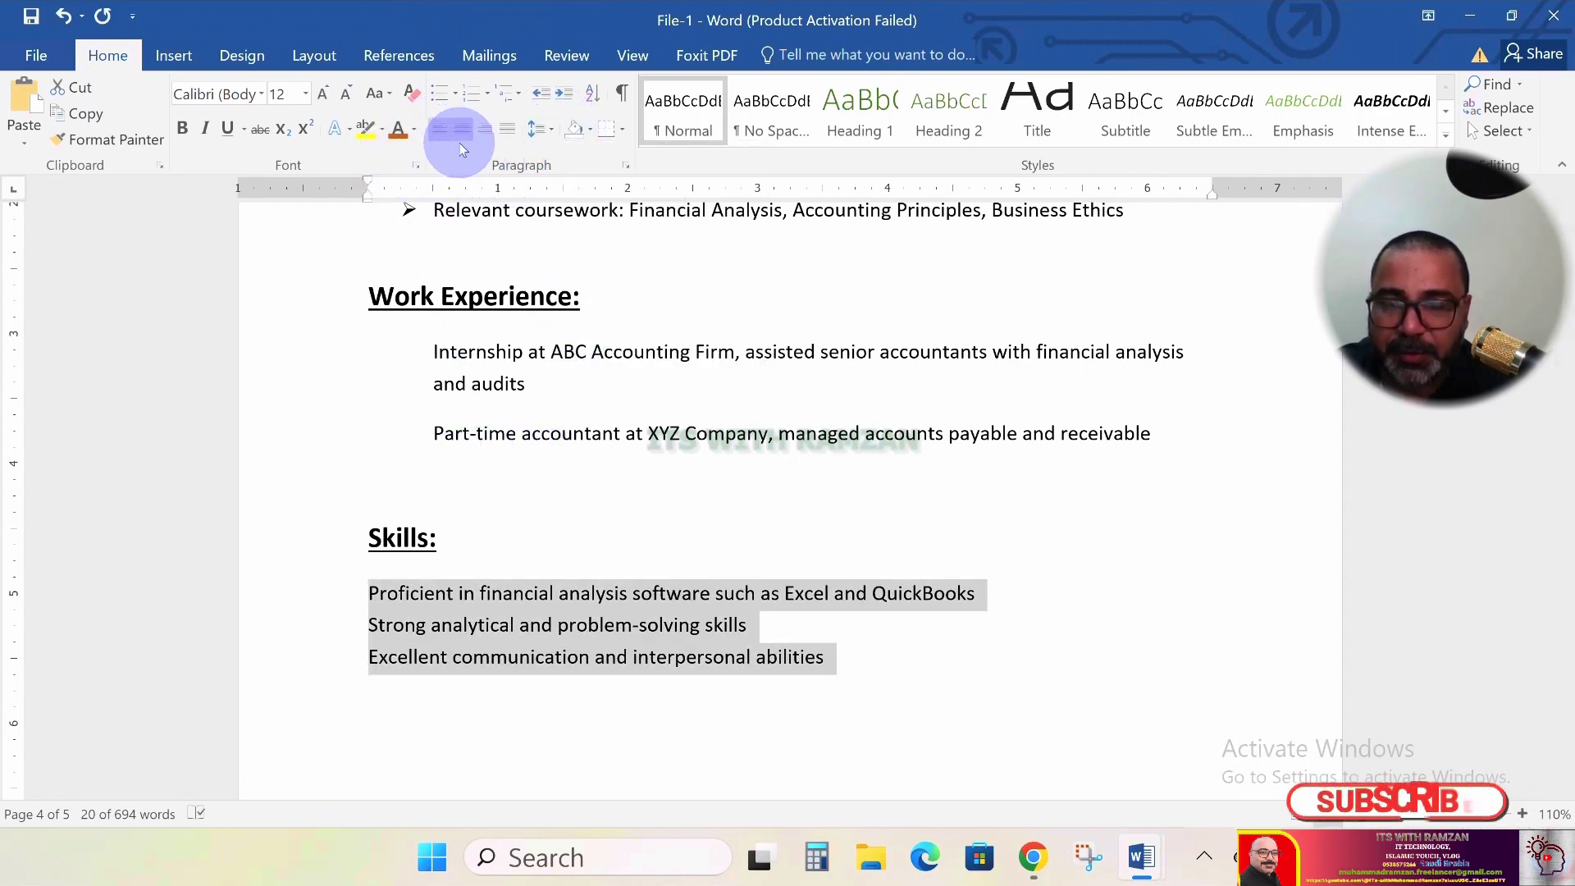
pyautogui.click(457, 95)
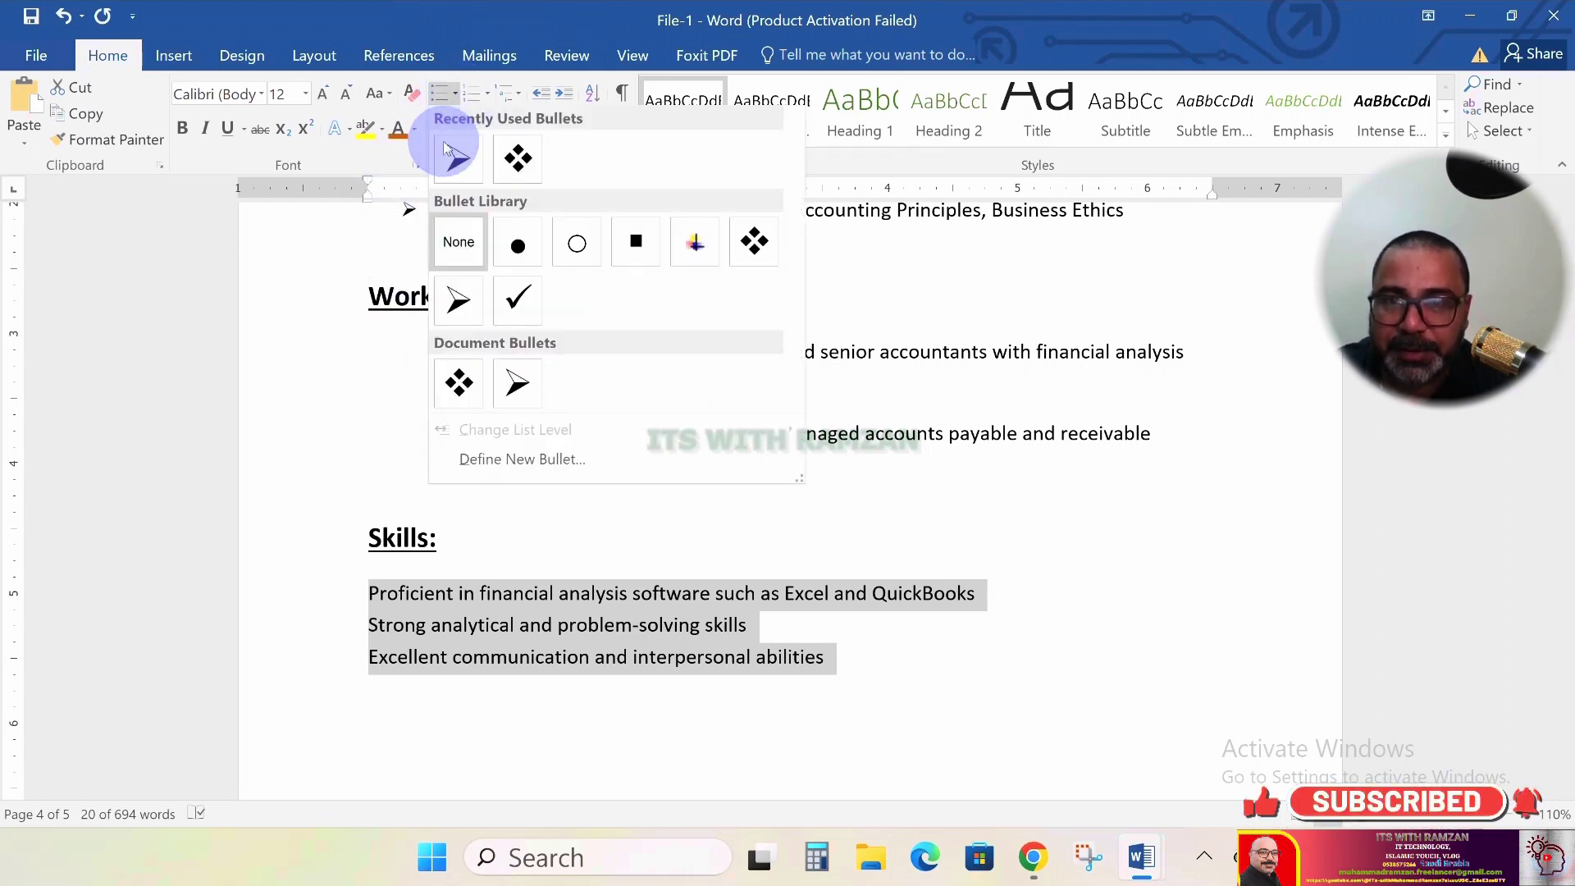
pyautogui.click(447, 291)
# Review the formatted CV page from its contact header through the Education, Work Experience and Skills sections to Chapter 6
pyautogui.scroll(3, 574, 463)
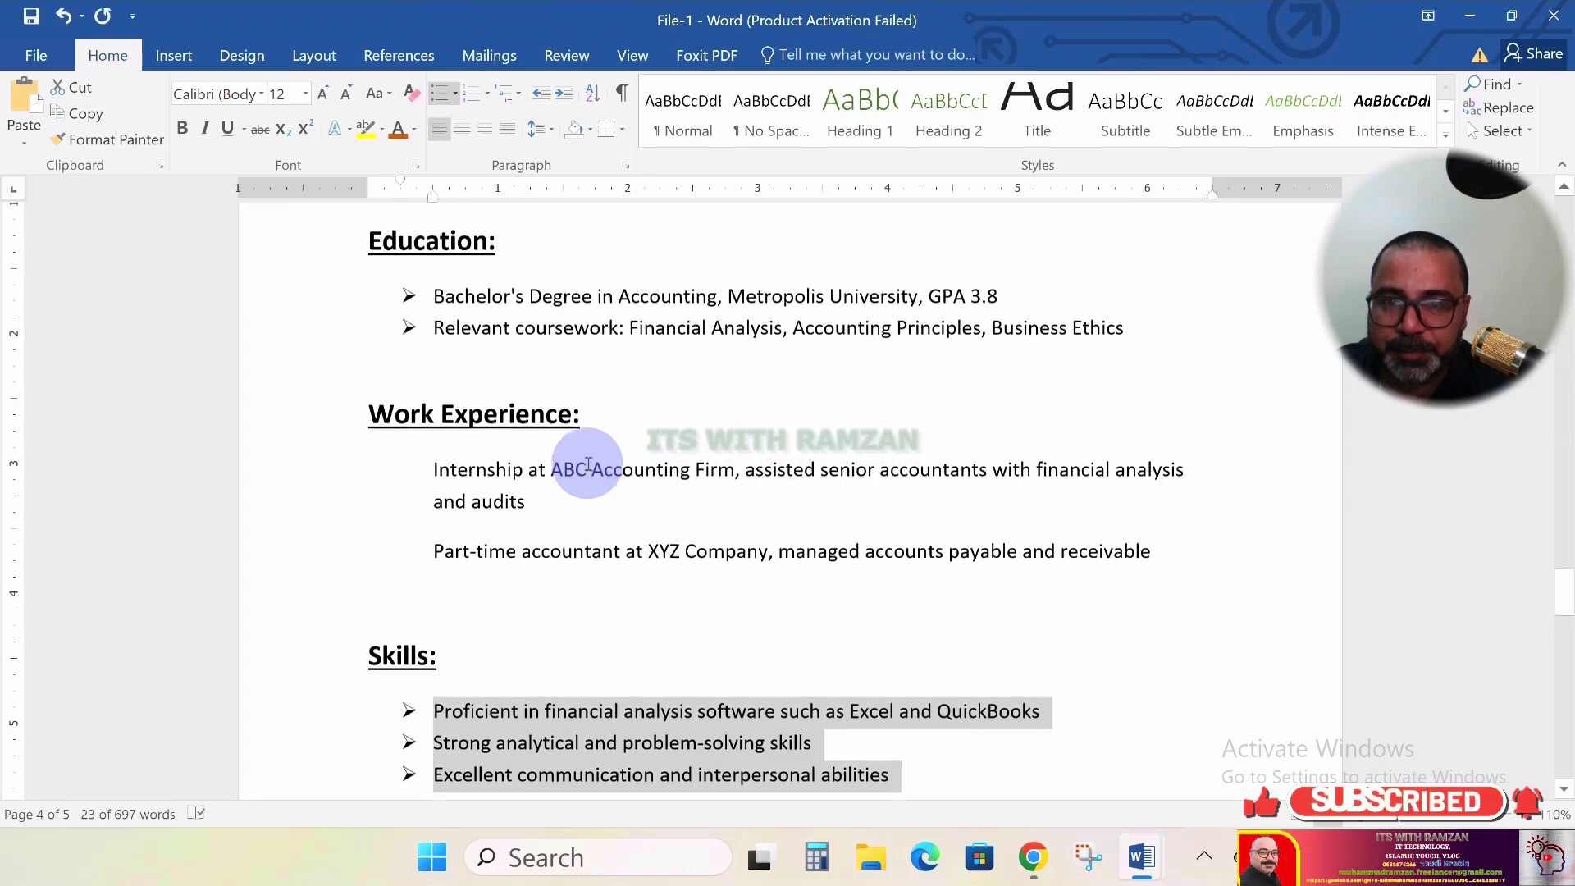
pyautogui.scroll(-7, 414, 464)
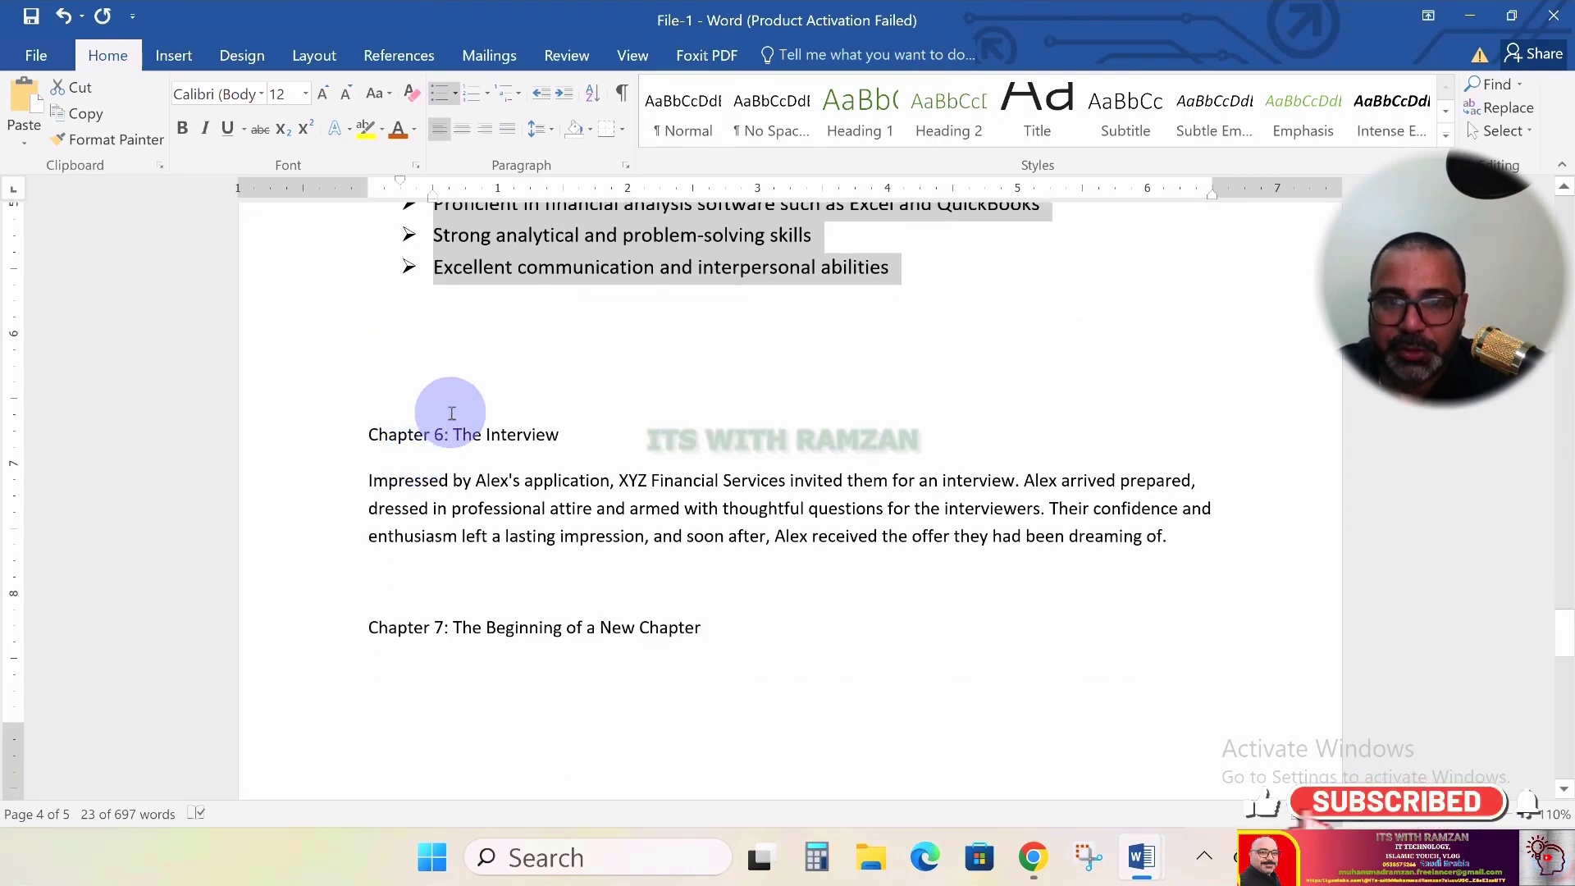
pyautogui.scroll(8, 451, 412)
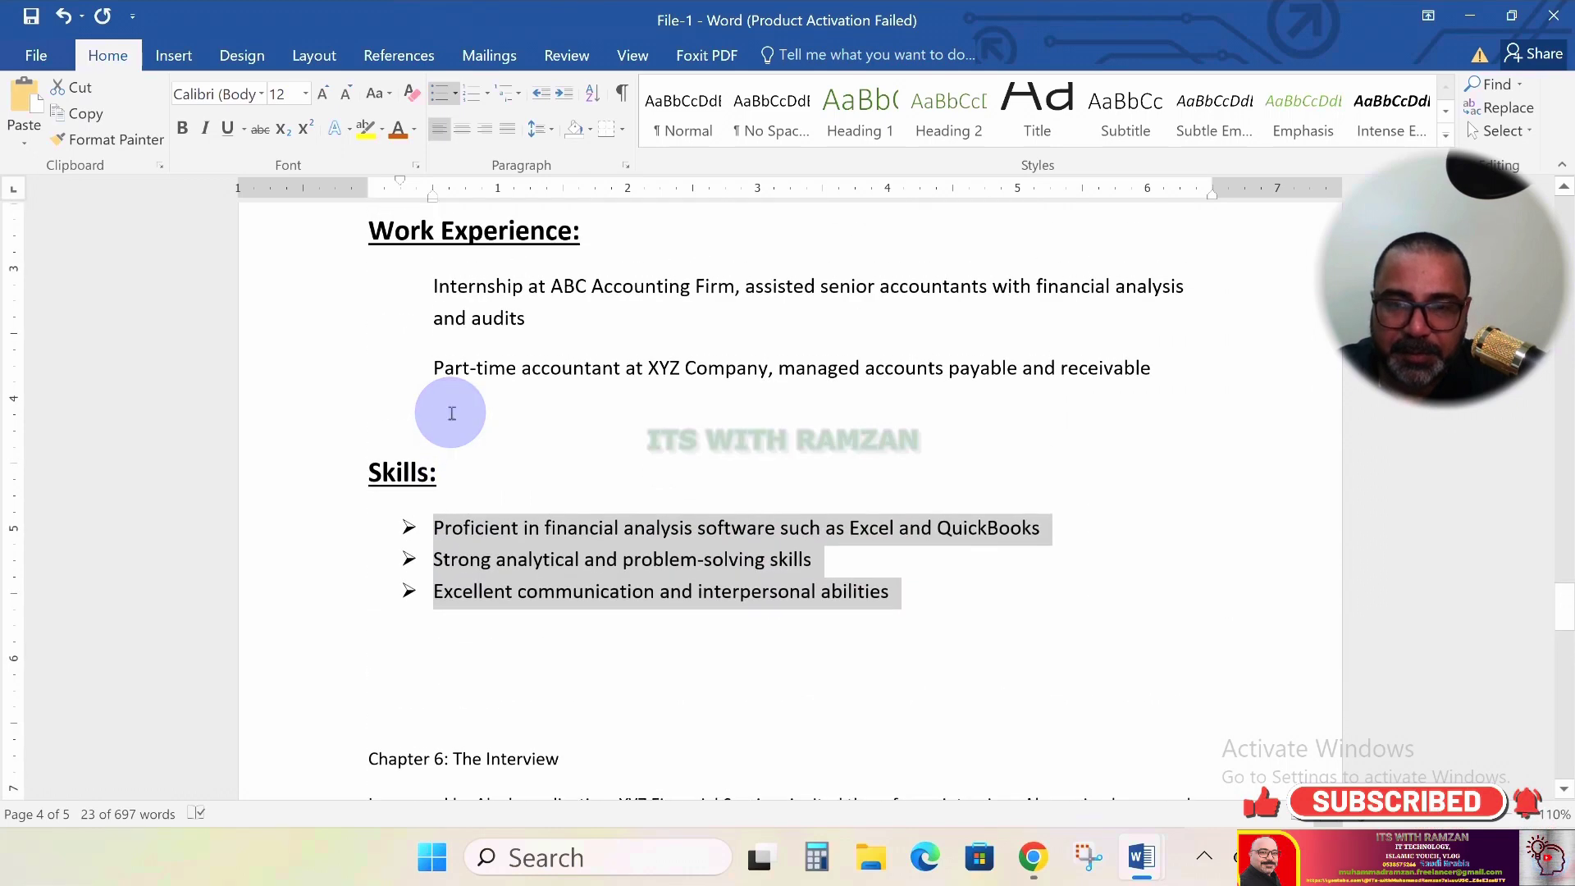
pyautogui.scroll(1, 451, 412)
pyautogui.scroll(-1, 449, 410)
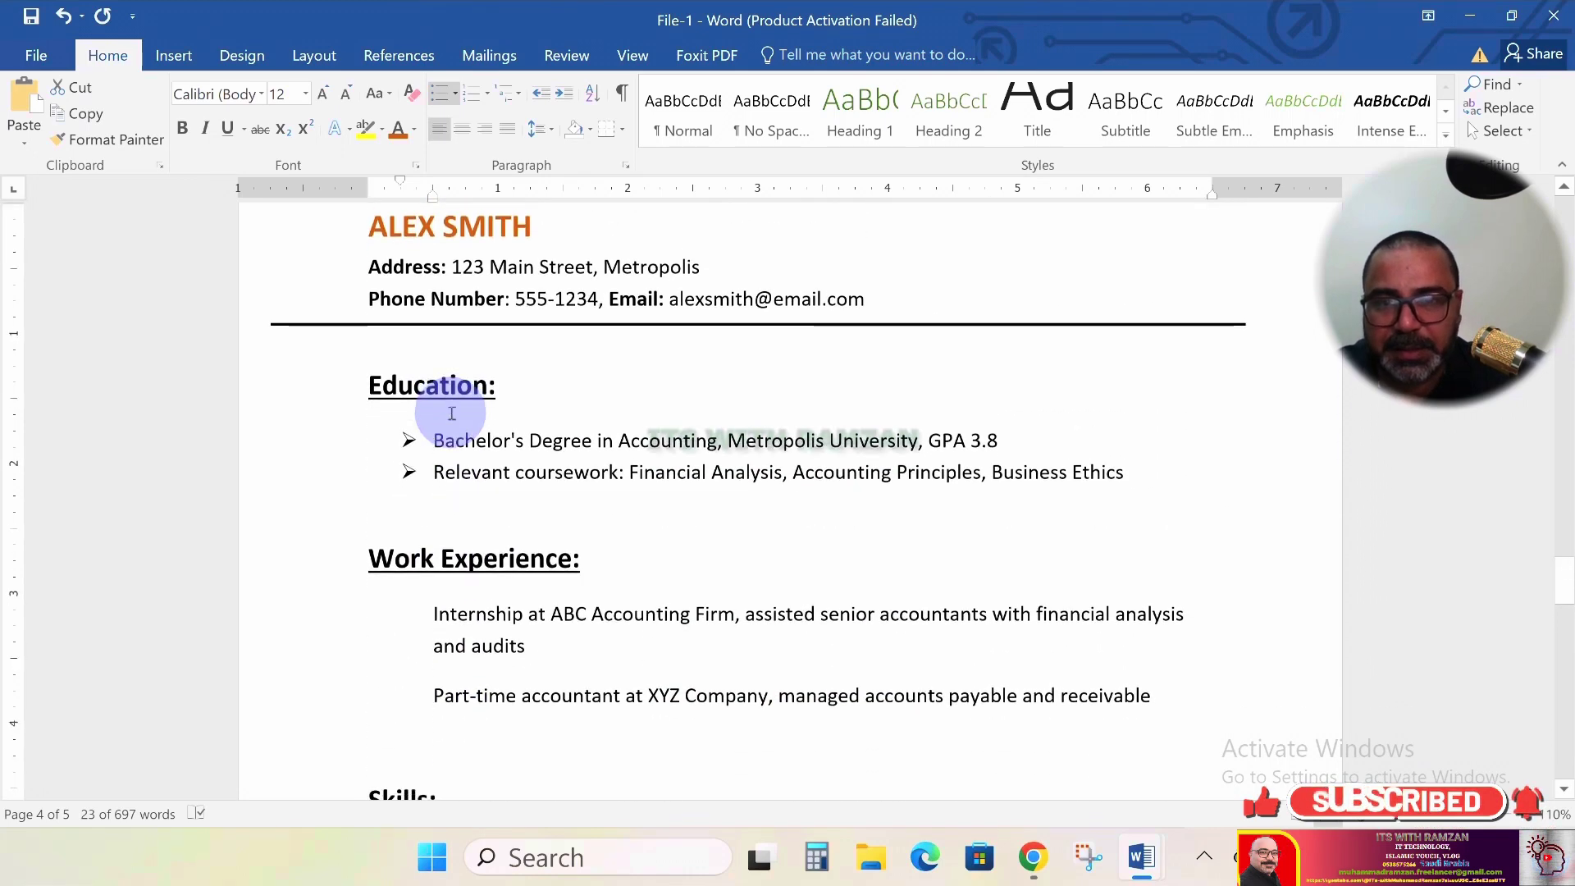
pyautogui.scroll(3, 508, 402)
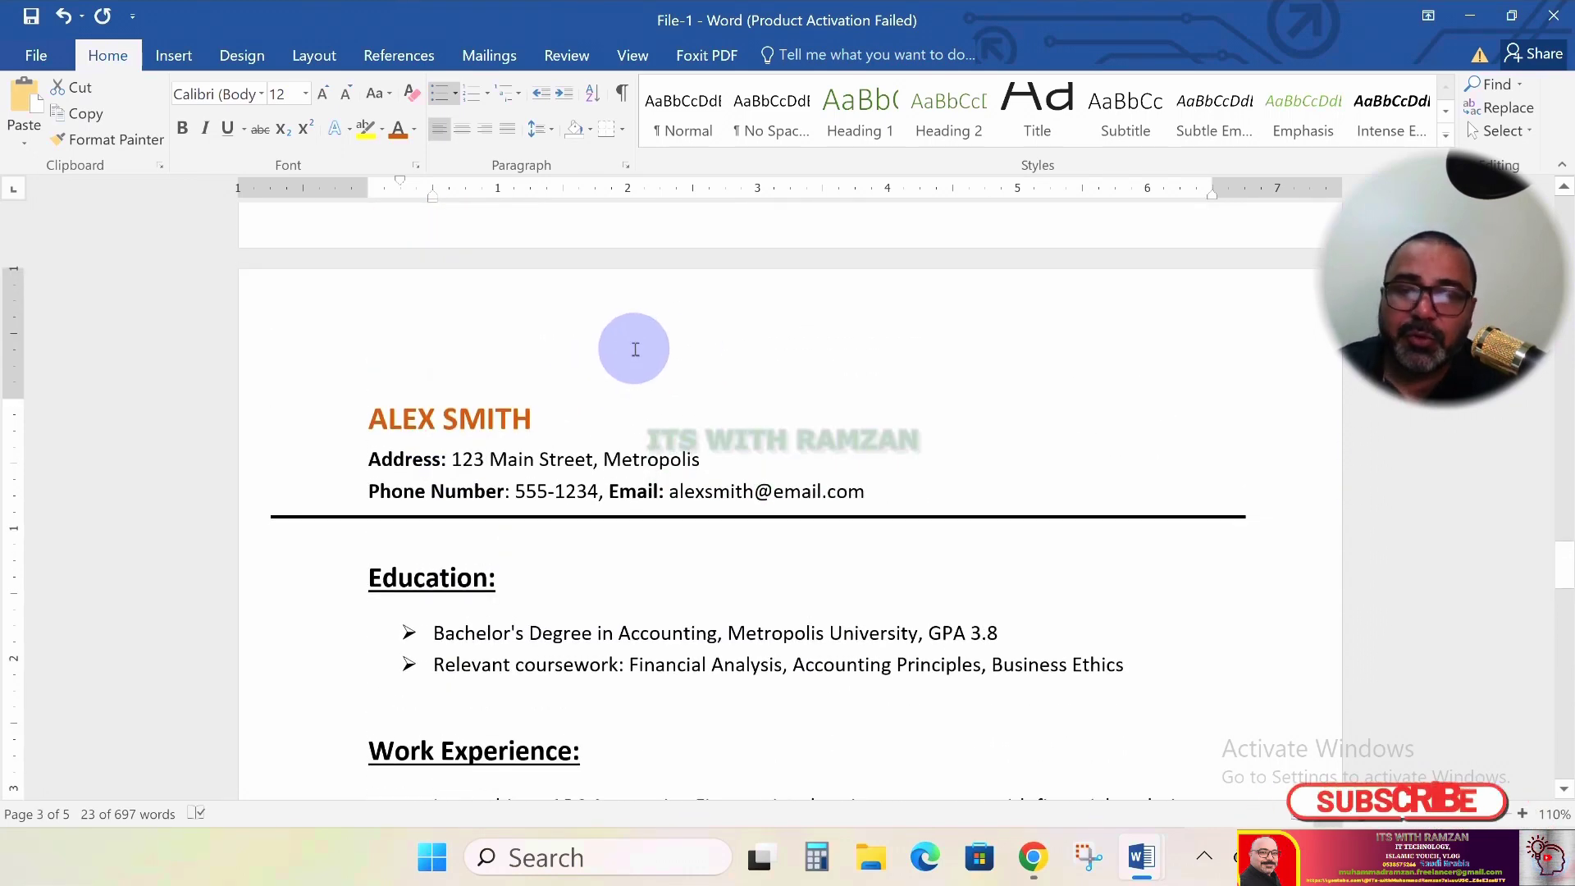
pyautogui.scroll(-4, 635, 348)
pyautogui.scroll(-8, 635, 348)
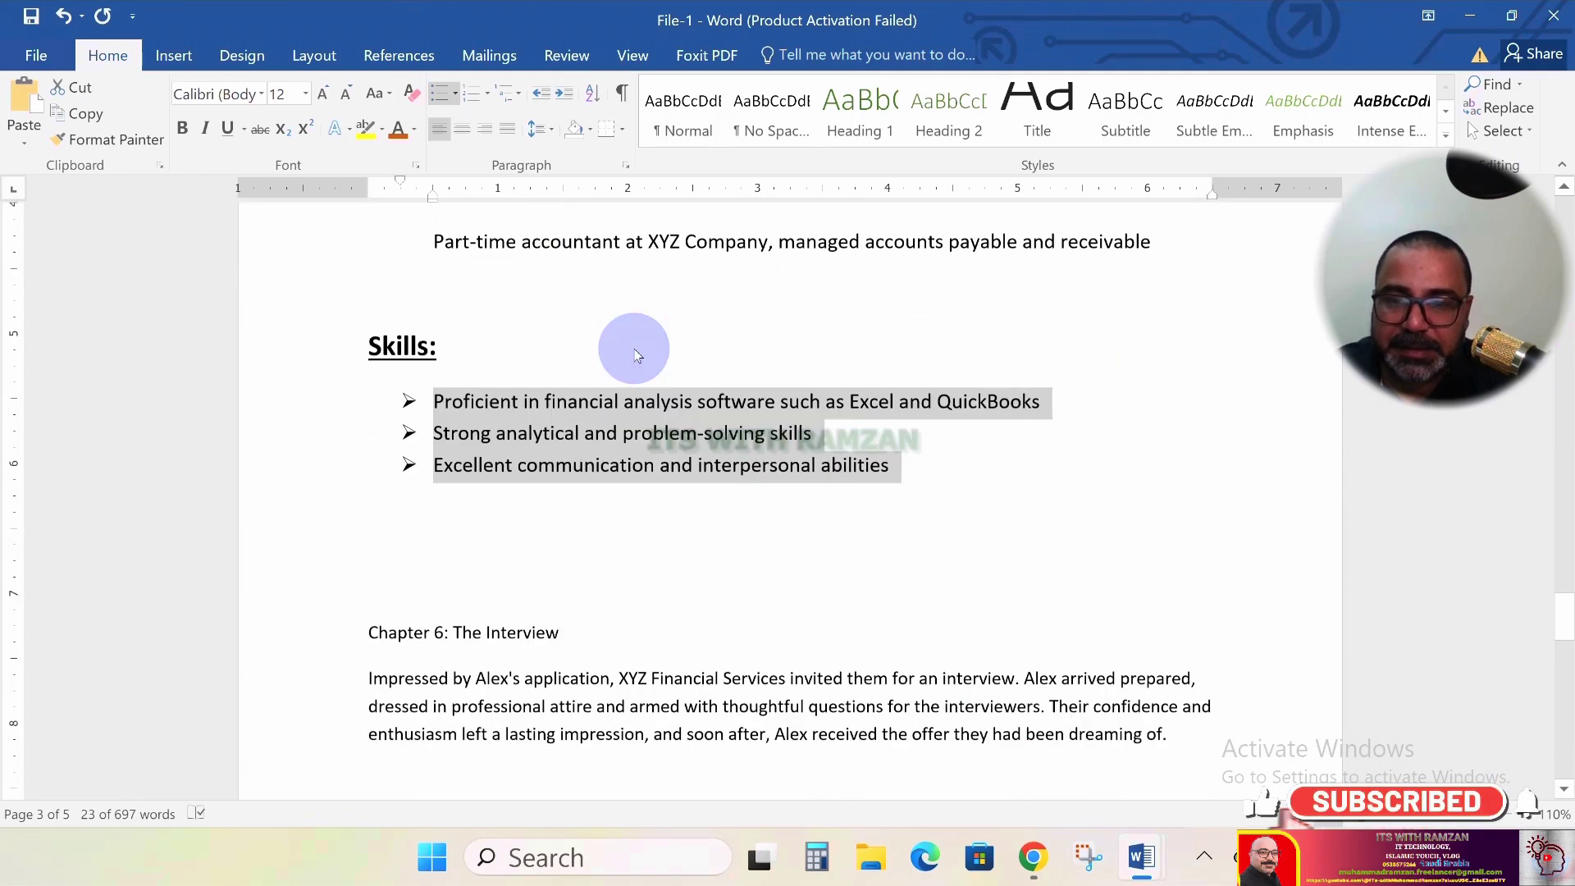
# Insert blank lines below the Skills list to push the Chapter 6 heading and text onto the next page
pyautogui.click(398, 430)
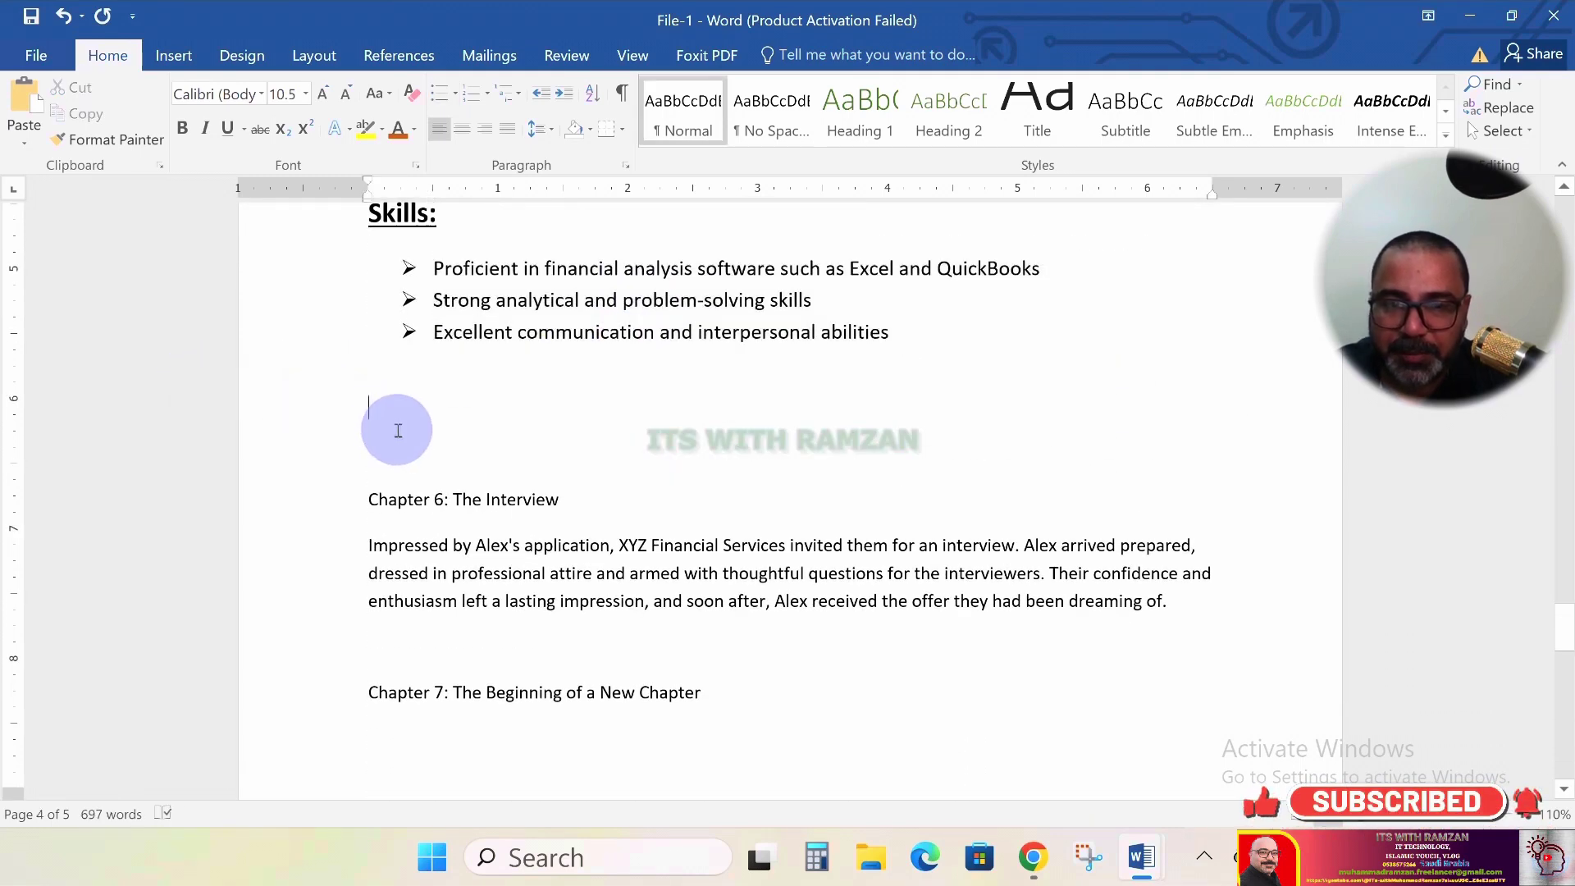
pyautogui.press('Return')
pyautogui.press('Return')
pyautogui.press('Return')
pyautogui.press('Return')
pyautogui.press('Return')
pyautogui.press('Return')
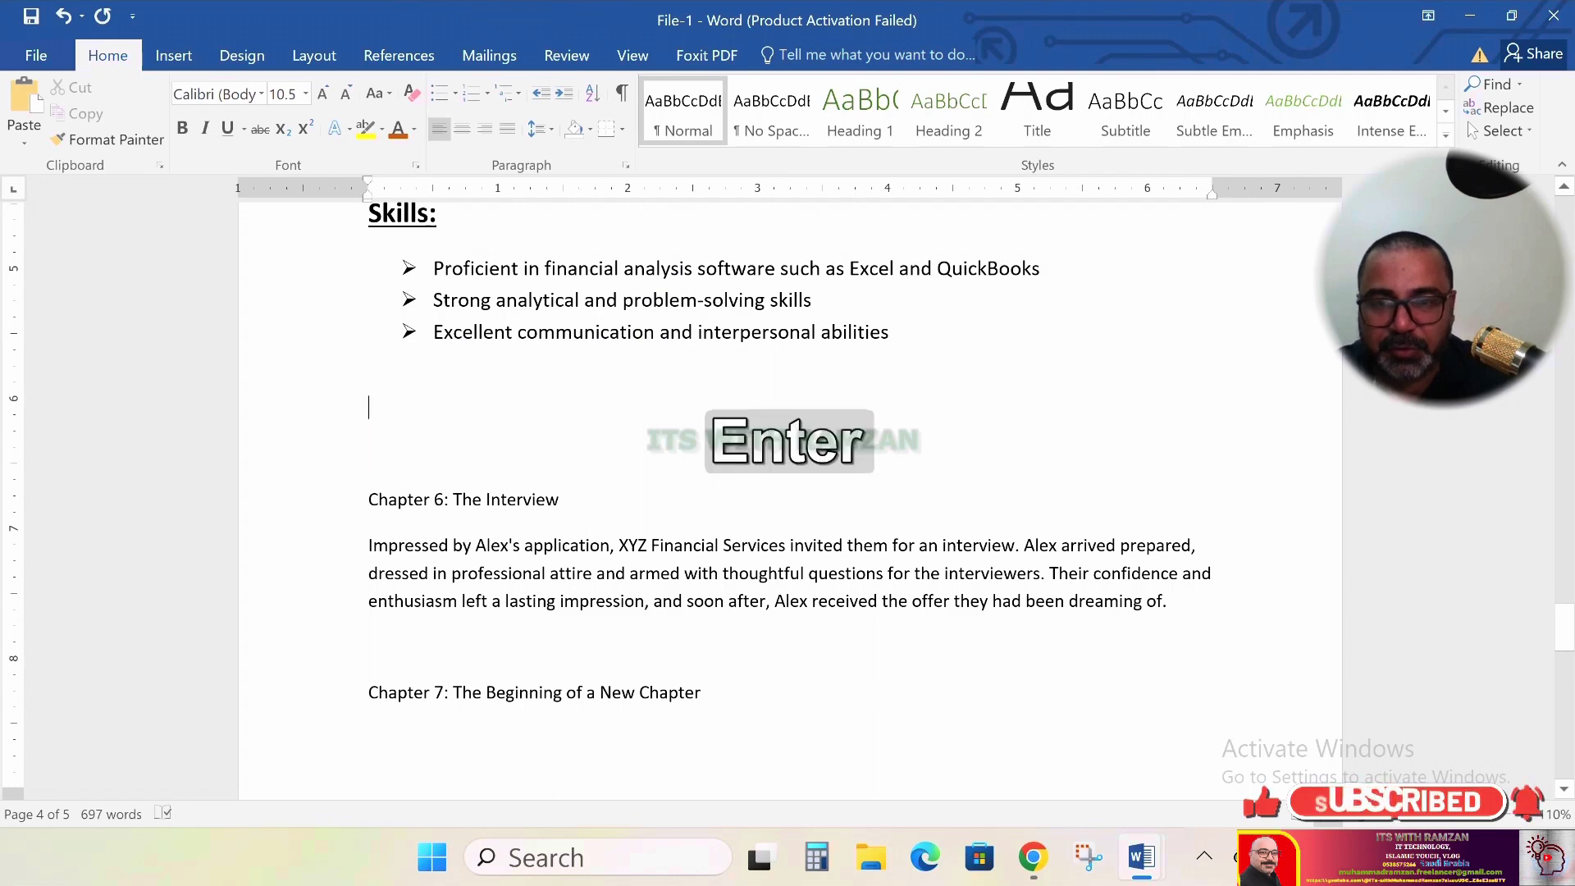
pyautogui.press('Return')
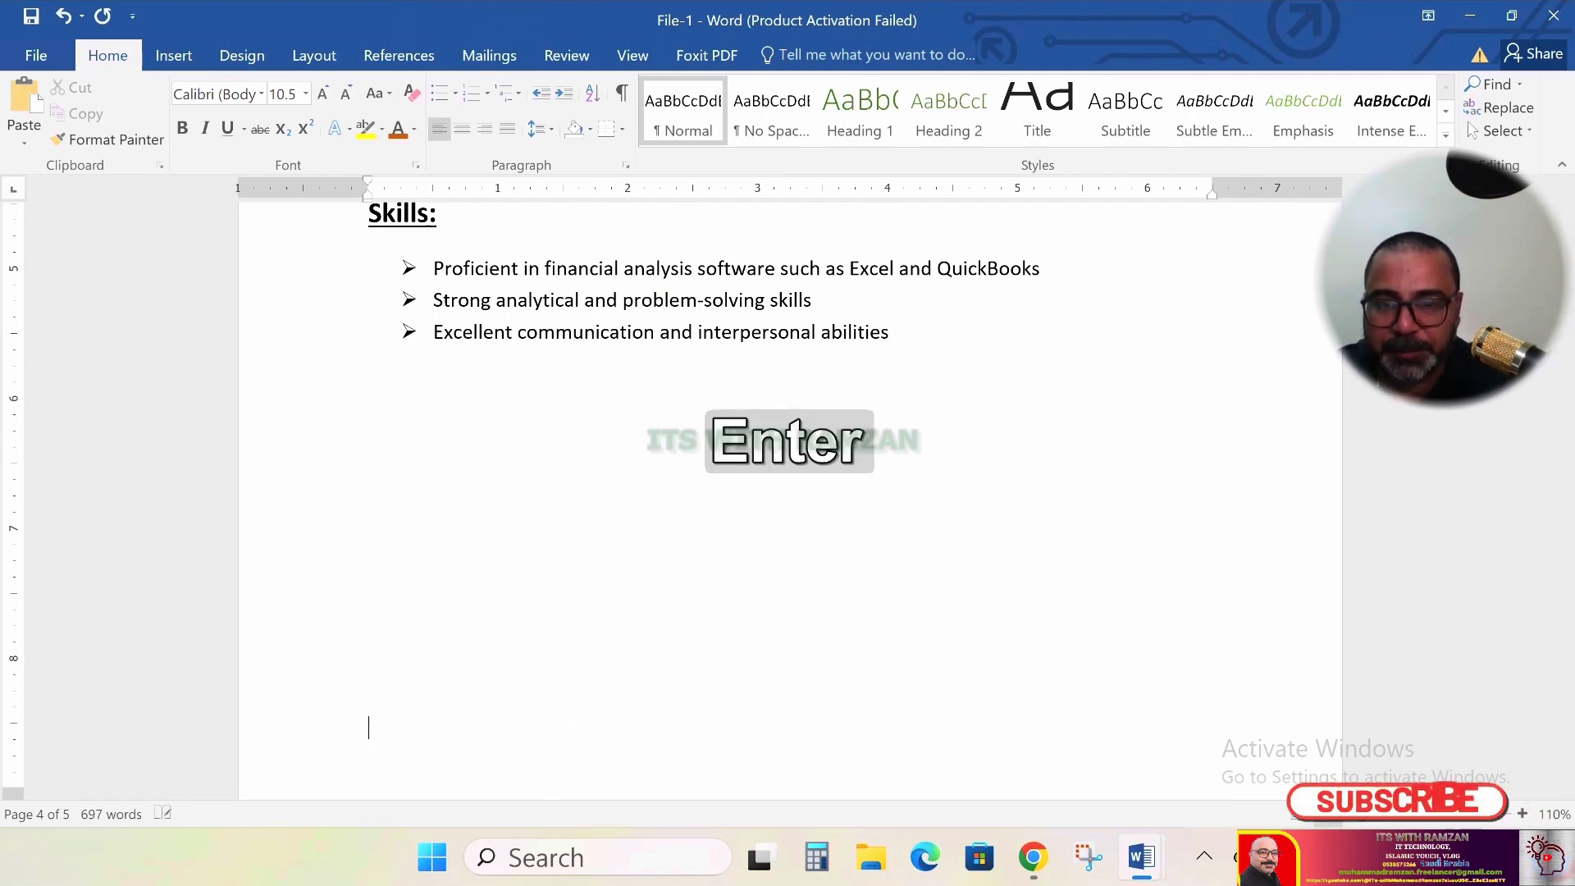
pyautogui.scroll(-7, 436, 435)
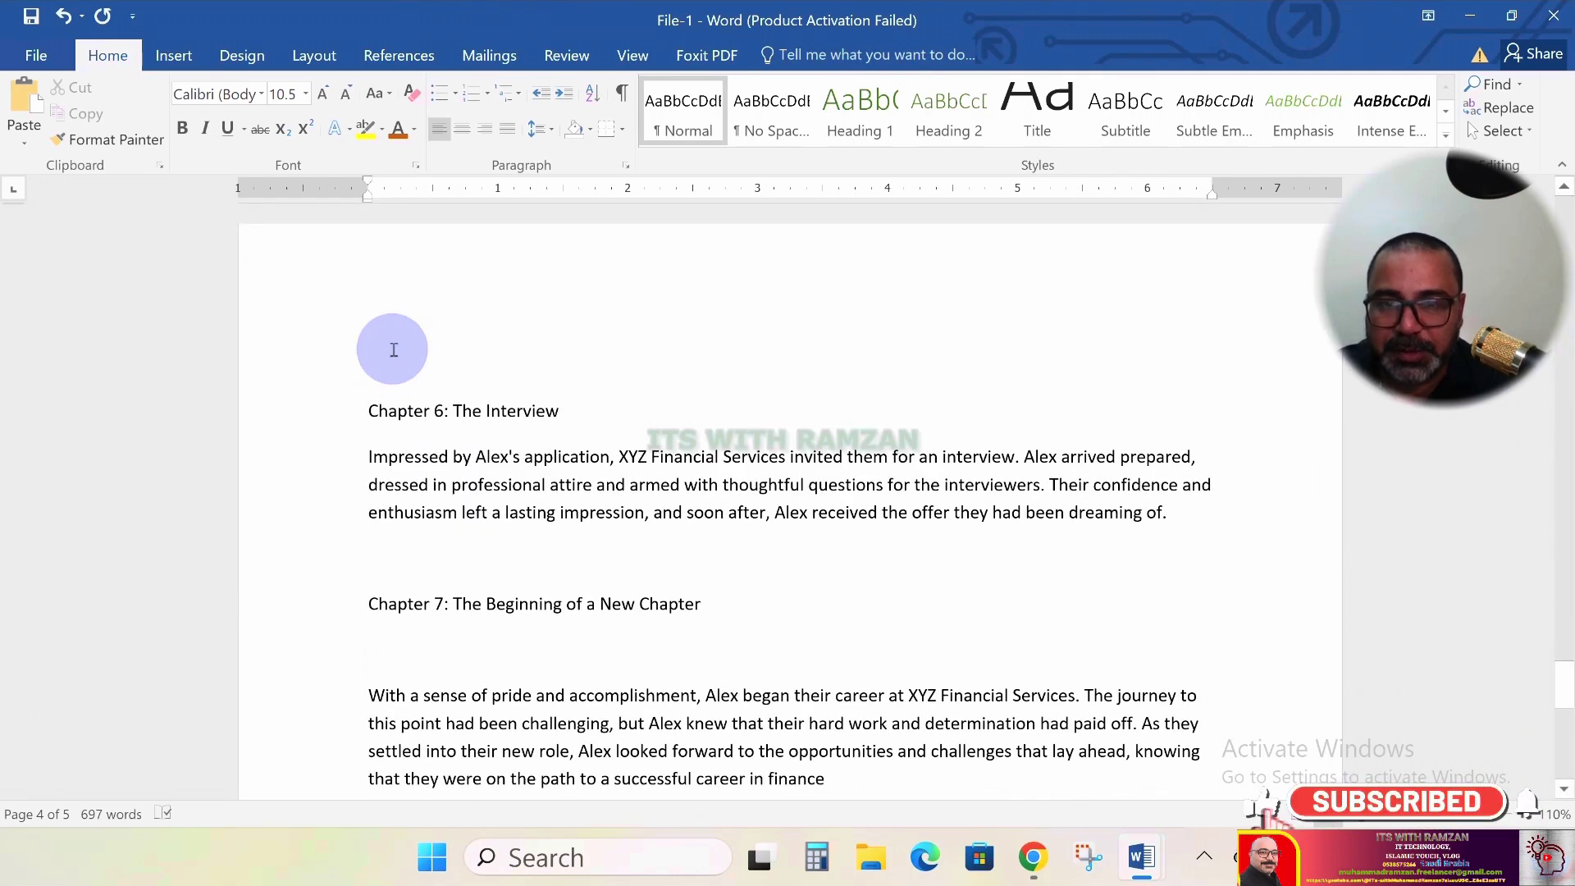
# Apply the copied heading formatting to "Chapter 6:" only, leaving out the chapter title
pyautogui.doubleClick(394, 350)
pyautogui.doubleClick(375, 456)
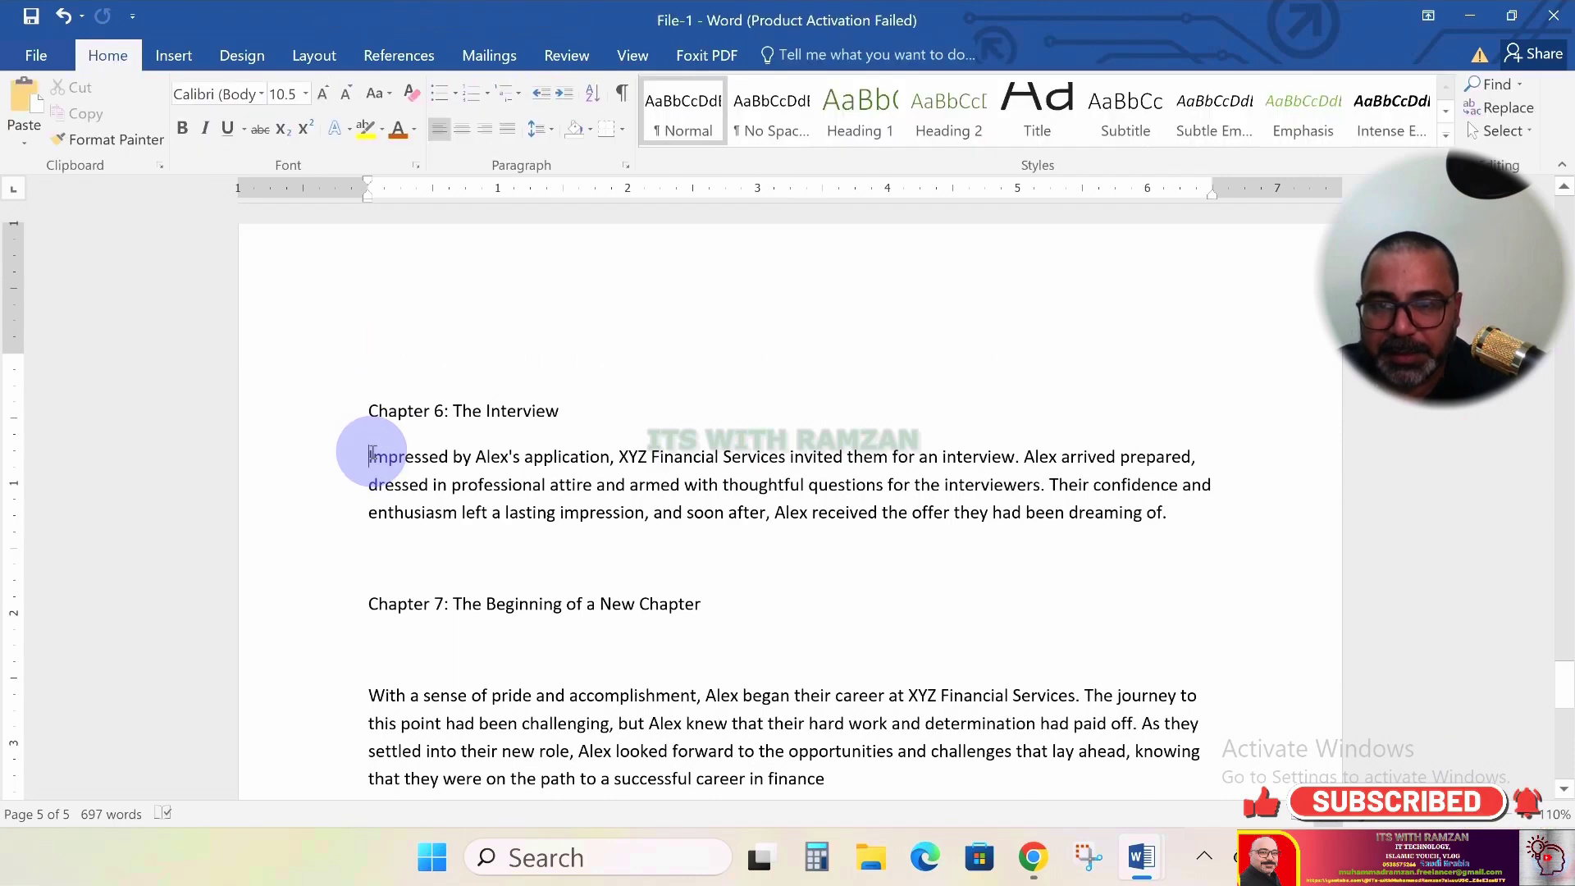
pyautogui.hotkey('shift', 'Right')
pyautogui.hotkey('shift', 'Right')
pyautogui.hotkey('shift', 'Right')
pyautogui.hotkey('shift', 'Right')
pyautogui.hotkey('shift', 'Right')
pyautogui.hotkey('shift', 'Right')
pyautogui.hotkey('shift', 'Right')
pyautogui.hotkey('shift', 'Right')
pyautogui.hotkey('shift', 'Right')
pyautogui.hotkey('shift', 'Right')
pyautogui.hotkey('shift', 'Right')
pyautogui.hotkey('shift', 'Right')
pyautogui.hotkey('shift', 'Right')
pyautogui.hotkey('shift', 'Right')
pyautogui.hotkey('shift', 'Right')
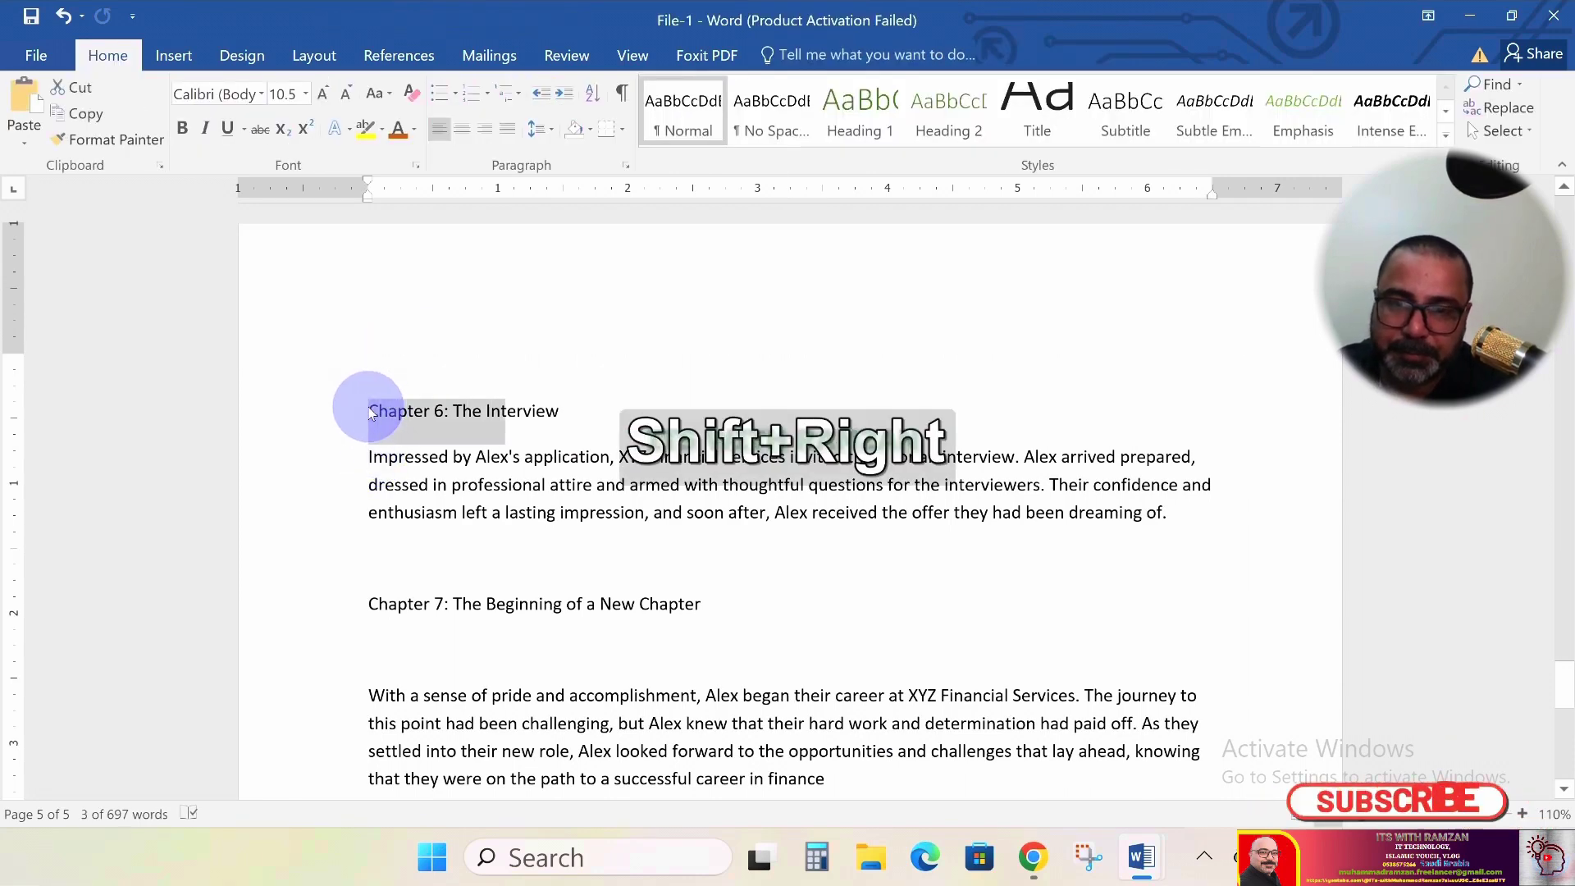
pyautogui.hotkey('shift', 'Left')
pyautogui.hotkey('shift', 'Left')
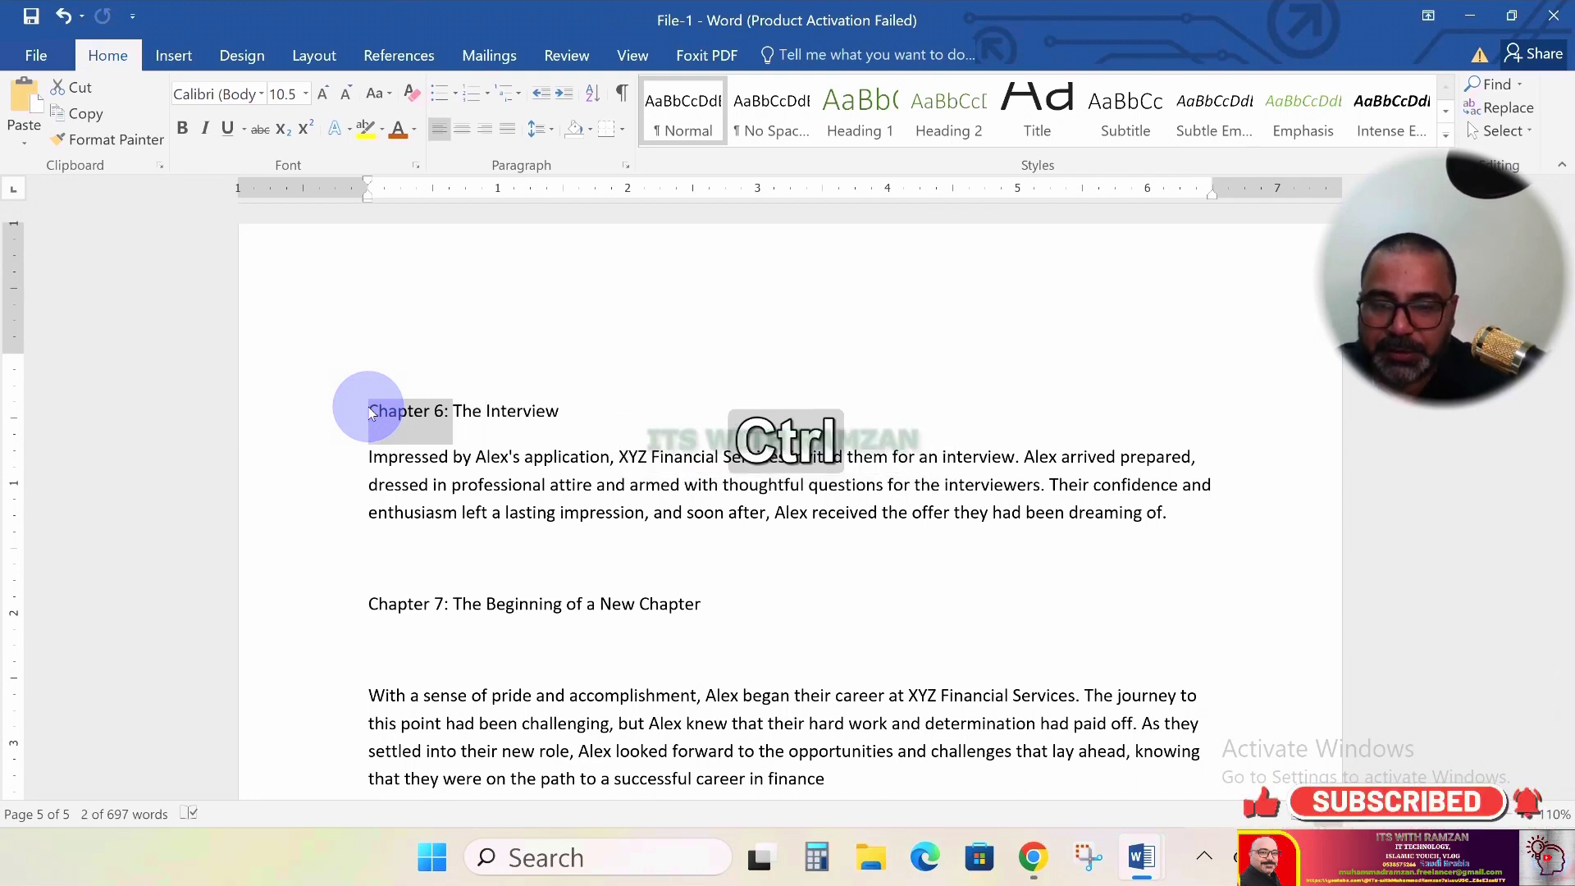
pyautogui.hotkey('ctrl', 'shift', 'v')
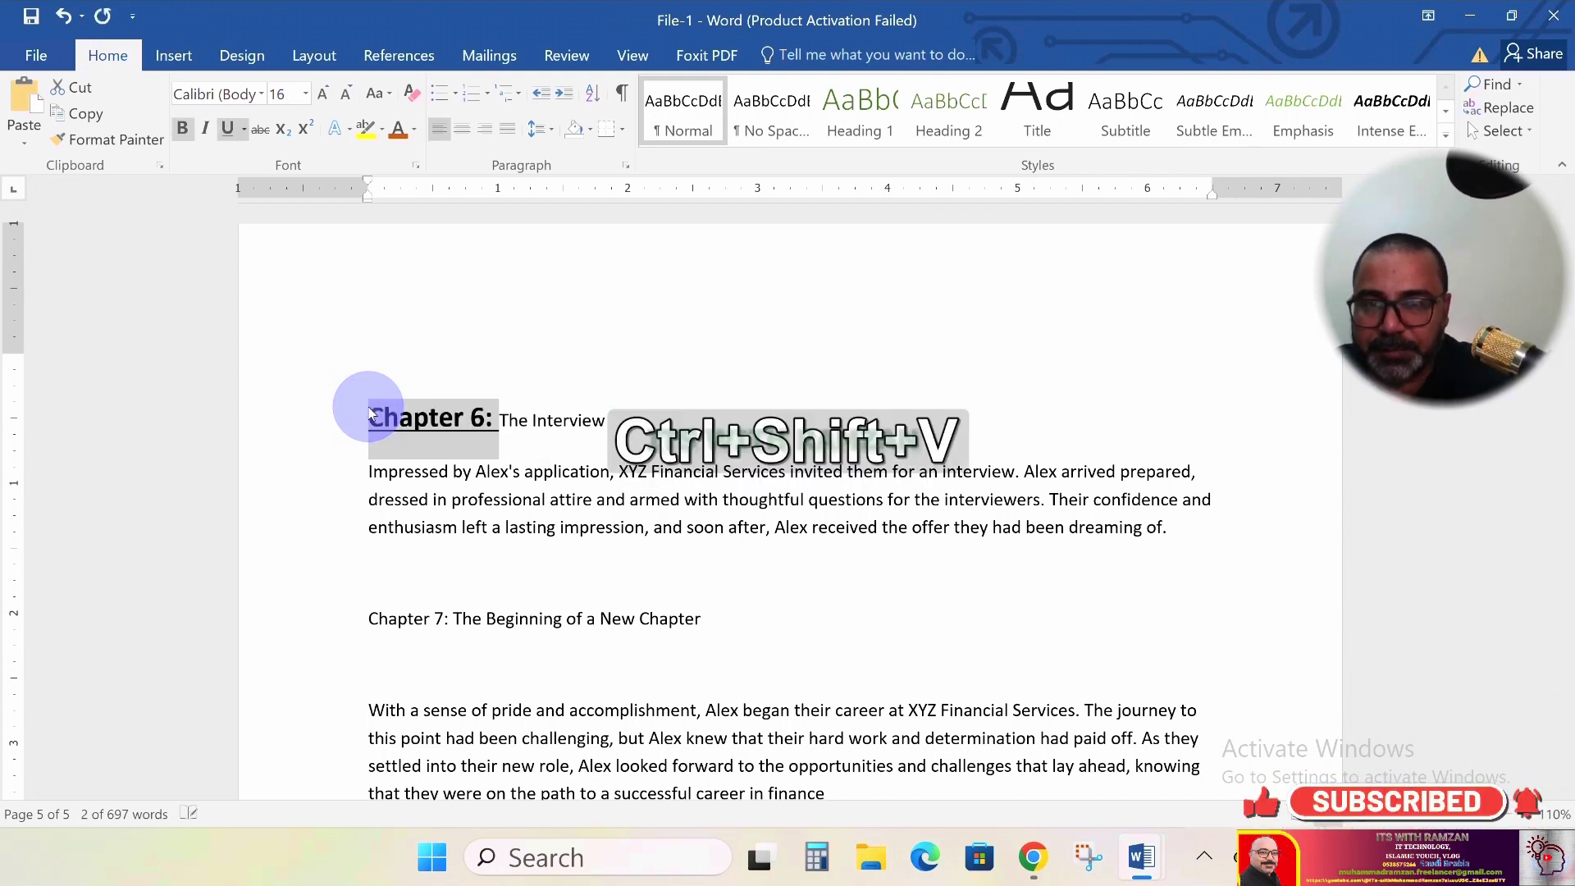
# Set the font size of "Chapter 6:" to 14
pyautogui.click(343, 96)
pyautogui.click(344, 96)
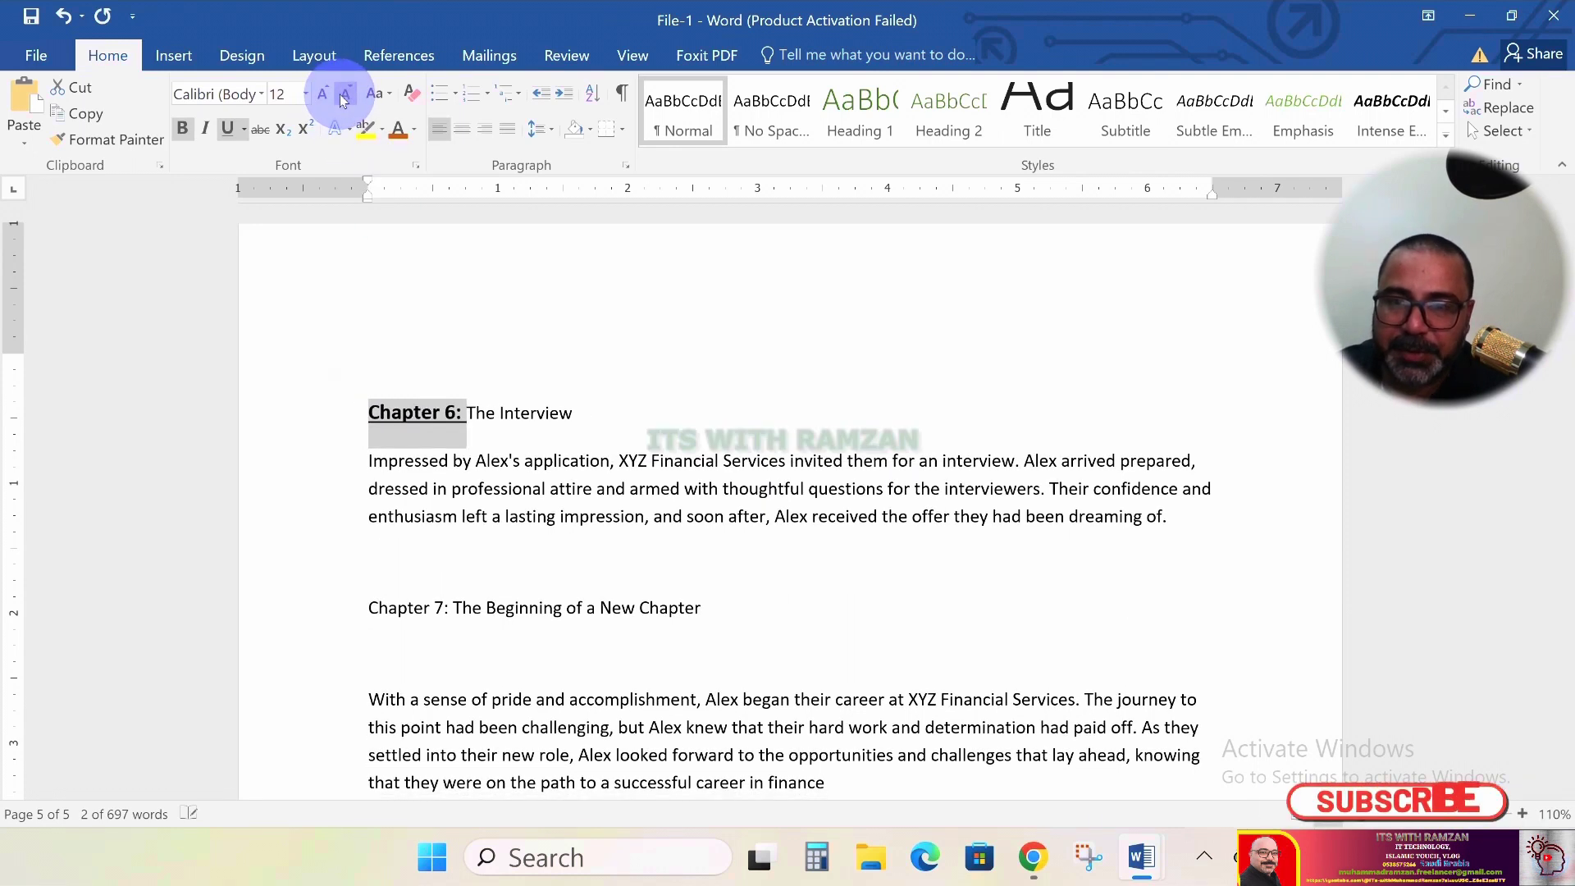
pyautogui.click(326, 94)
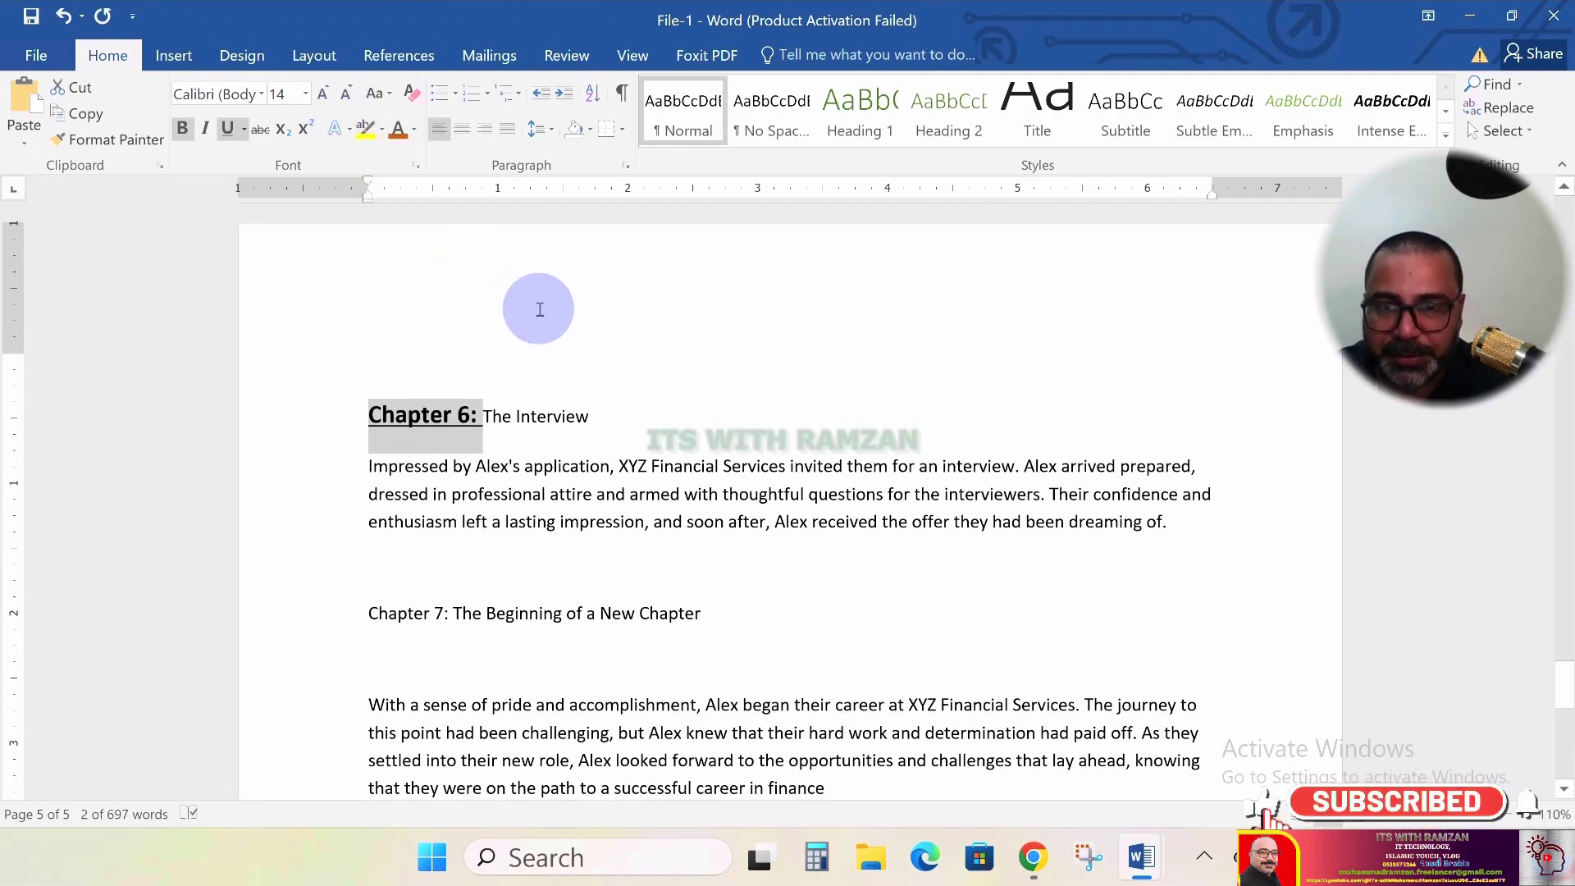
# Justify the paragraph below the Chapter 6 heading
pyautogui.scroll(-1, 529, 410)
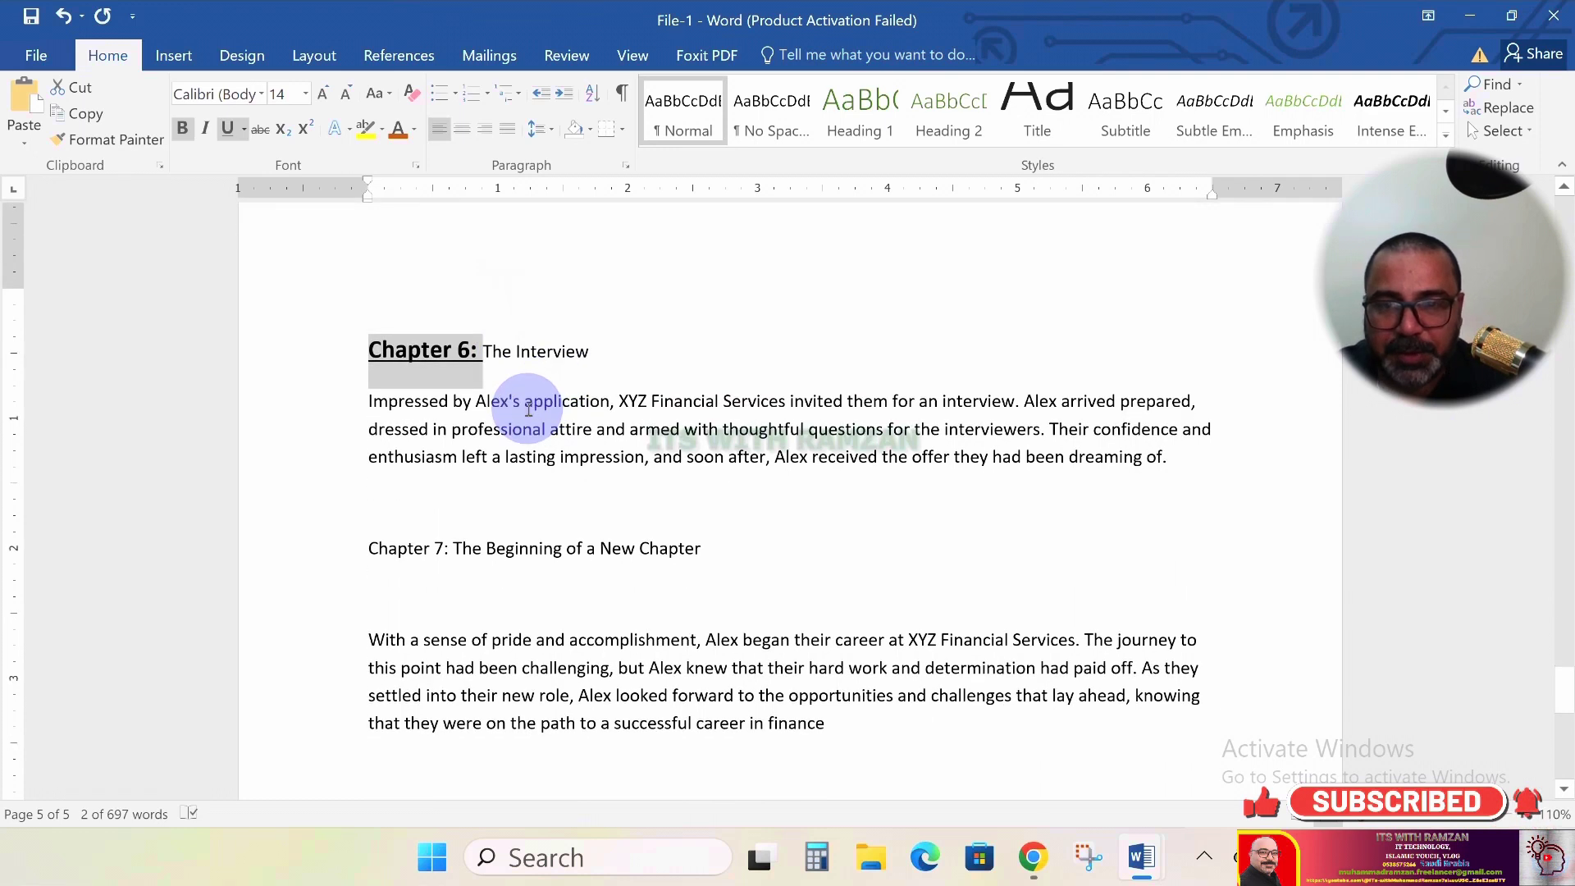
pyautogui.scroll(-1, 529, 410)
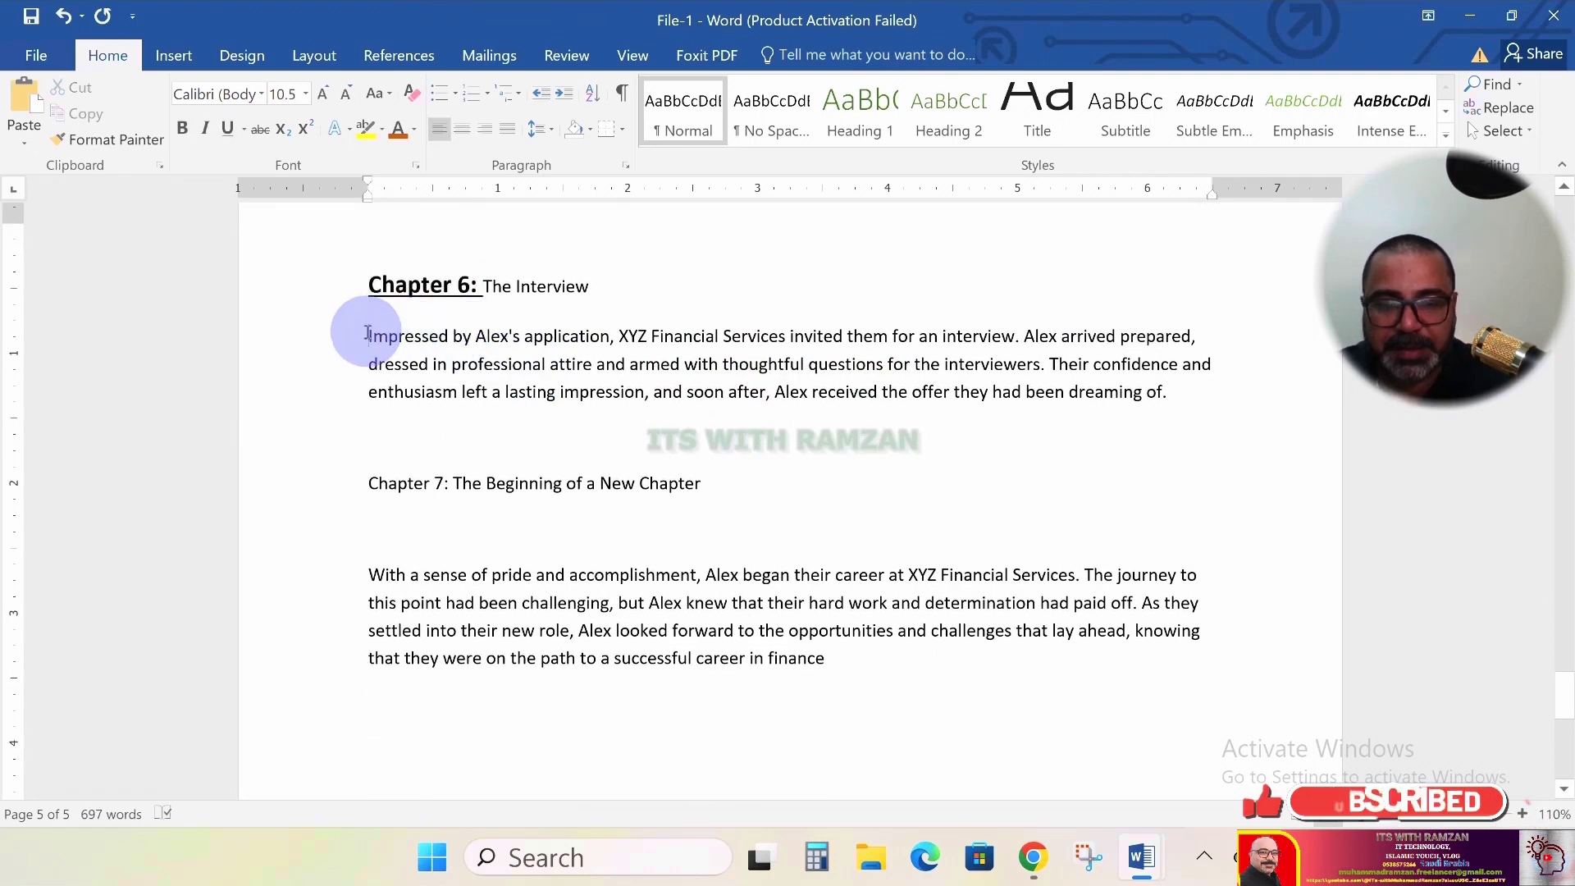
pyautogui.hotkey('shift', 'Down')
pyautogui.hotkey('shift', 'Down')
pyautogui.hotkey('shift', 'Down')
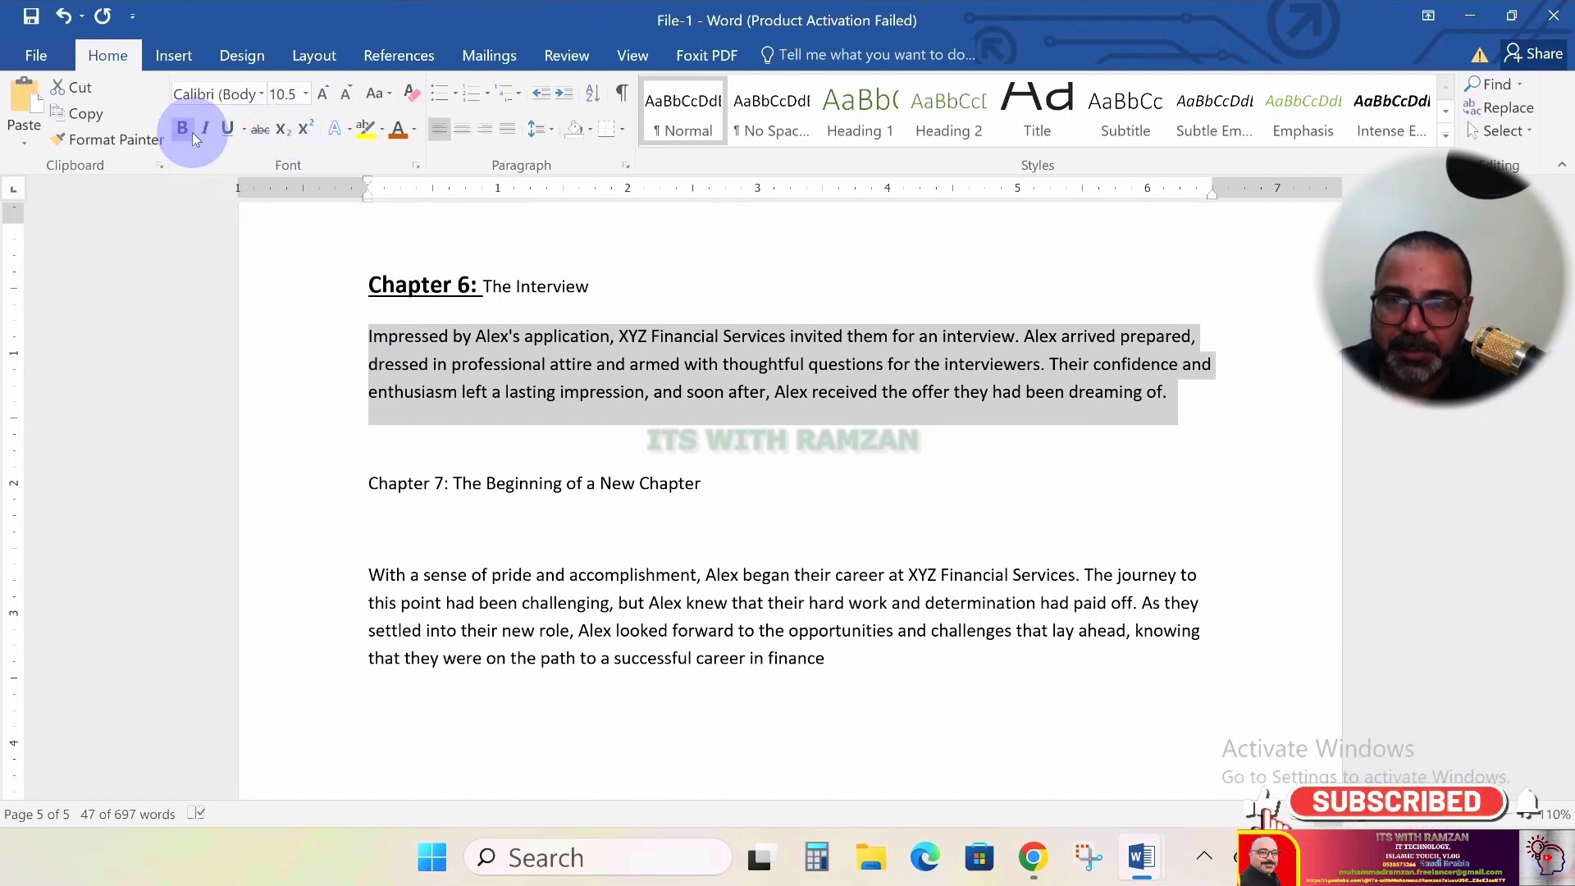
pyautogui.click(500, 131)
# Delete the blank line between the Chapter 7 heading and its paragraph
pyautogui.scroll(-2, 352, 398)
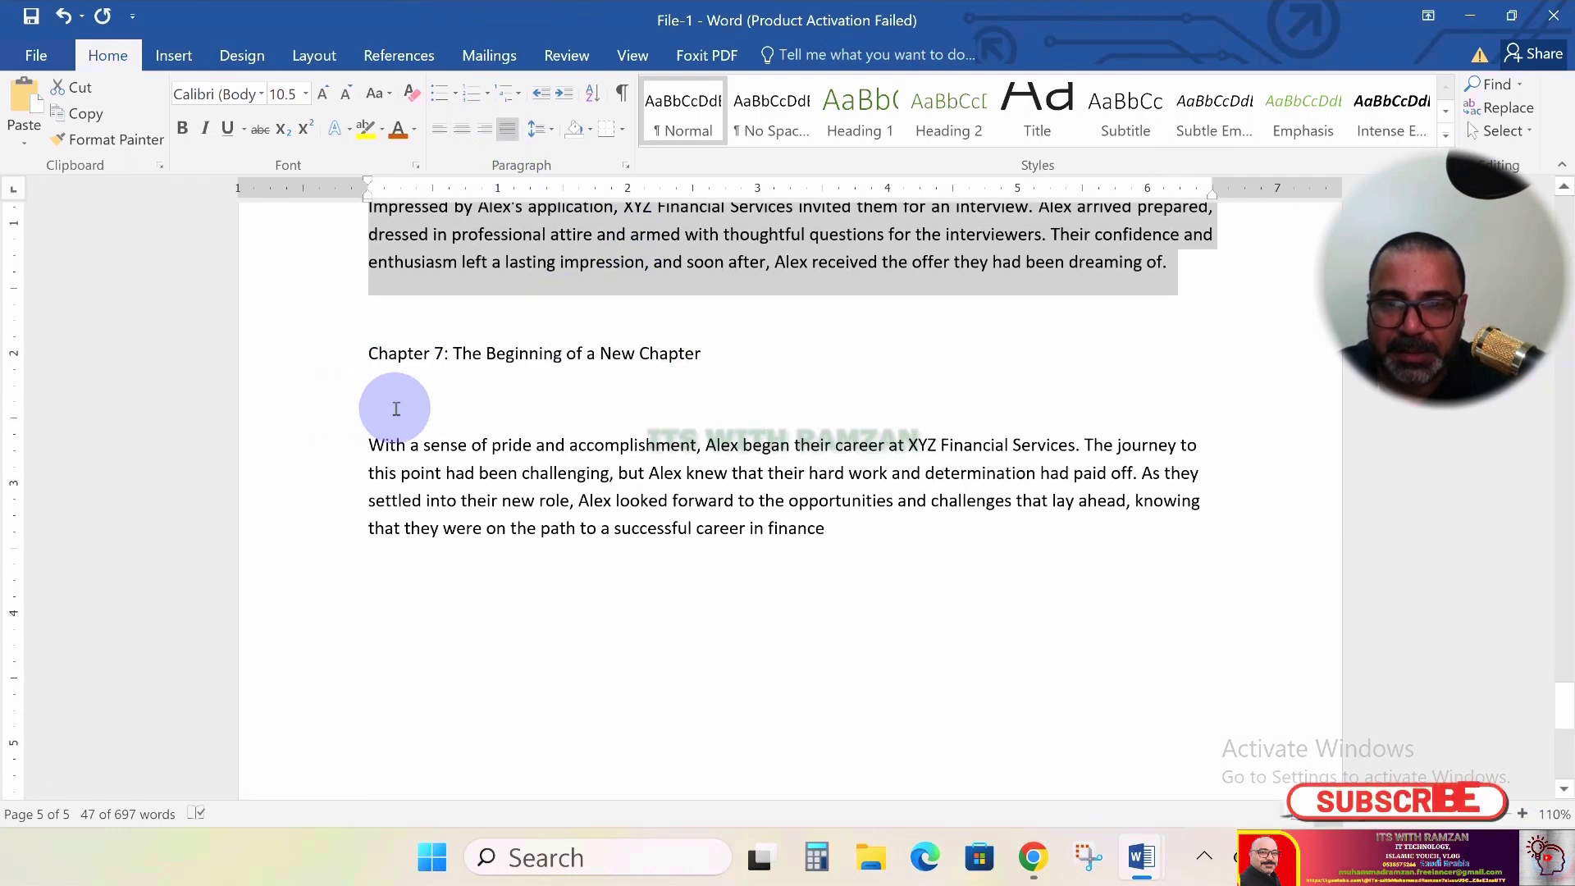
pyautogui.click(396, 407)
pyautogui.press('Delete')
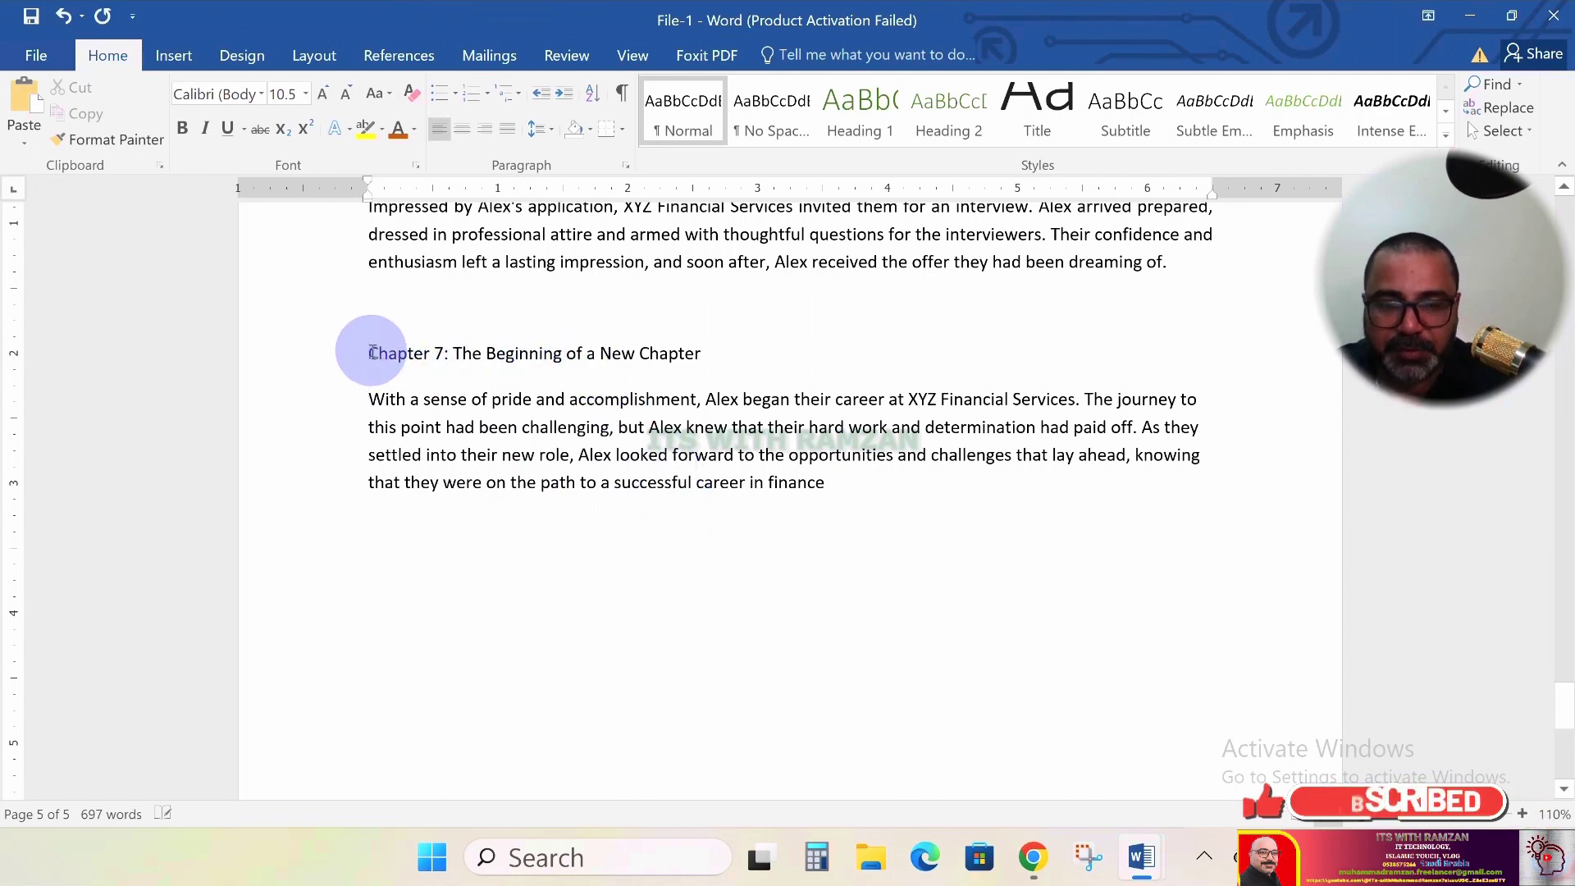
# Apply the copied heading formatting to "Chapter 7" and set its font size to 14
pyautogui.hotkey('shift', 'Right')
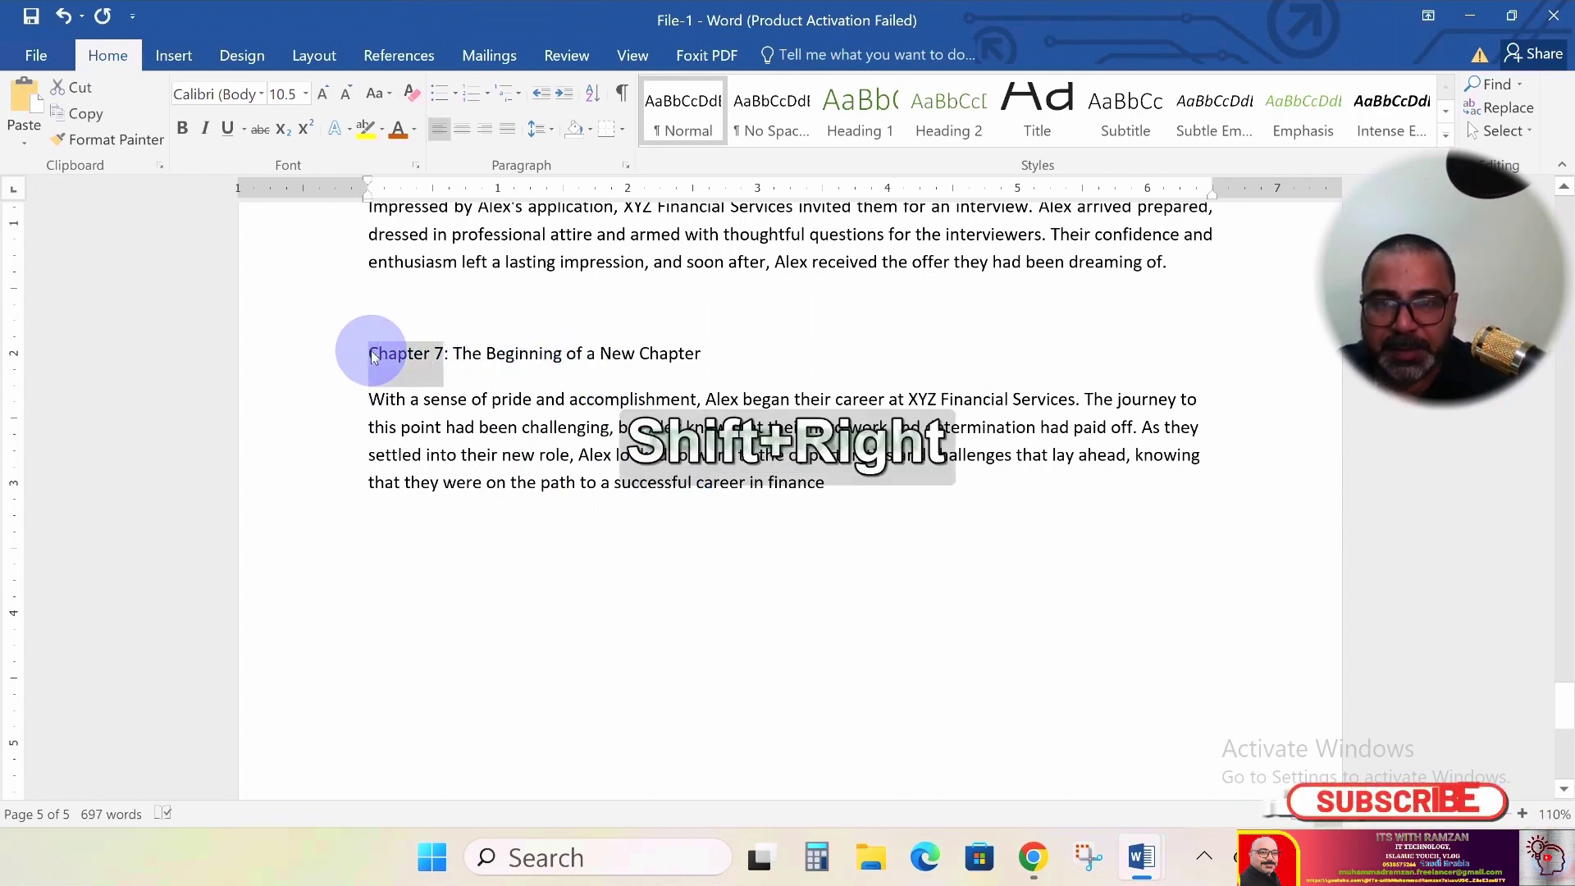
pyautogui.hotkey('ctrl', 'shift', 'v')
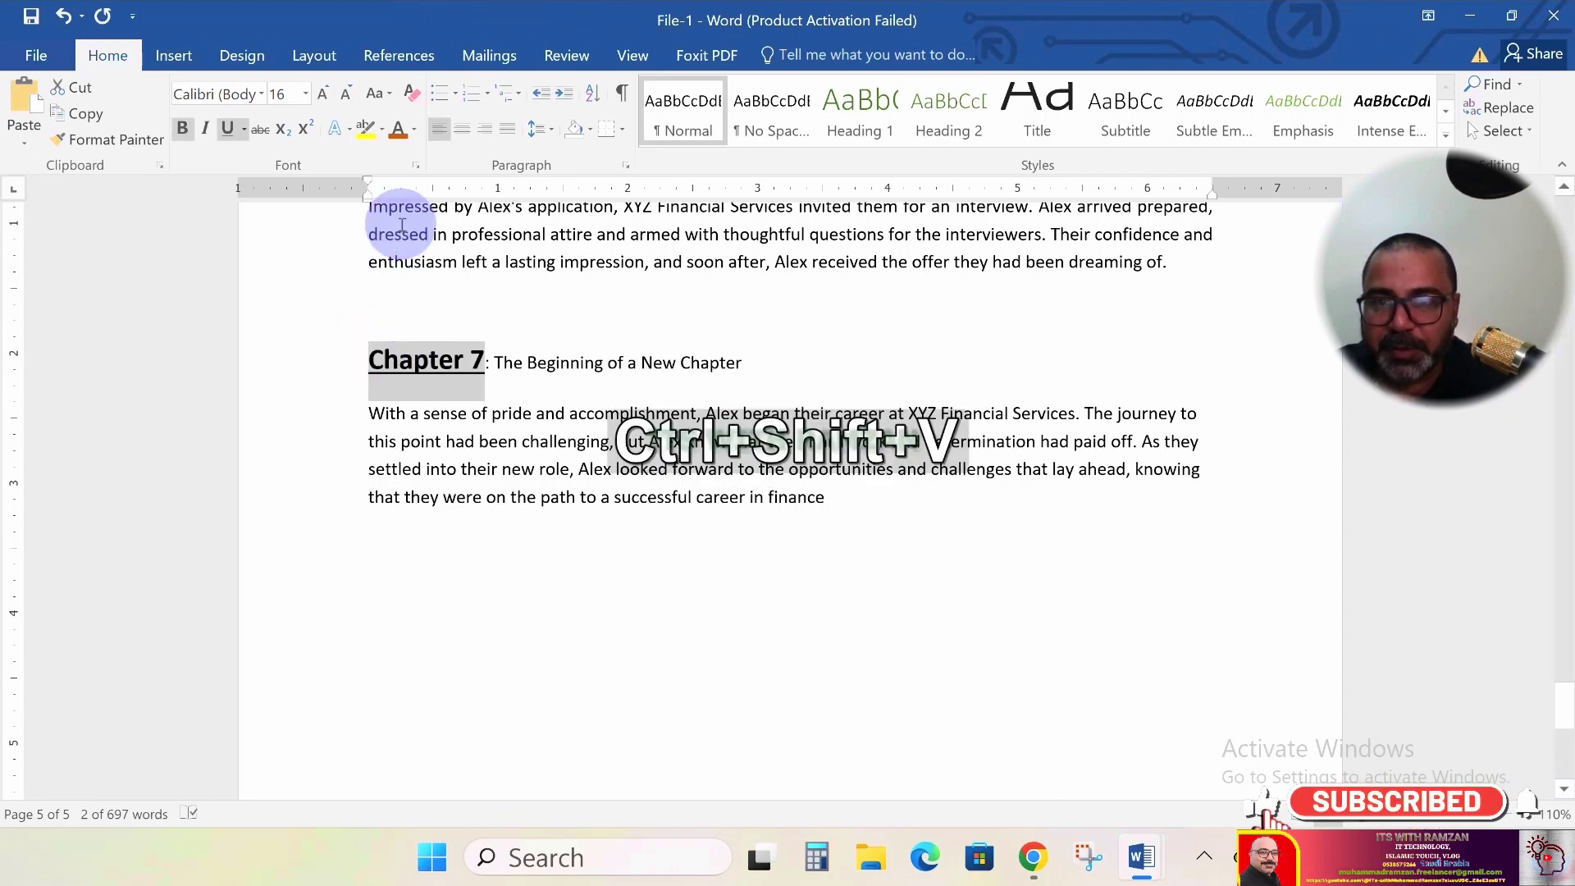
pyautogui.click(352, 103)
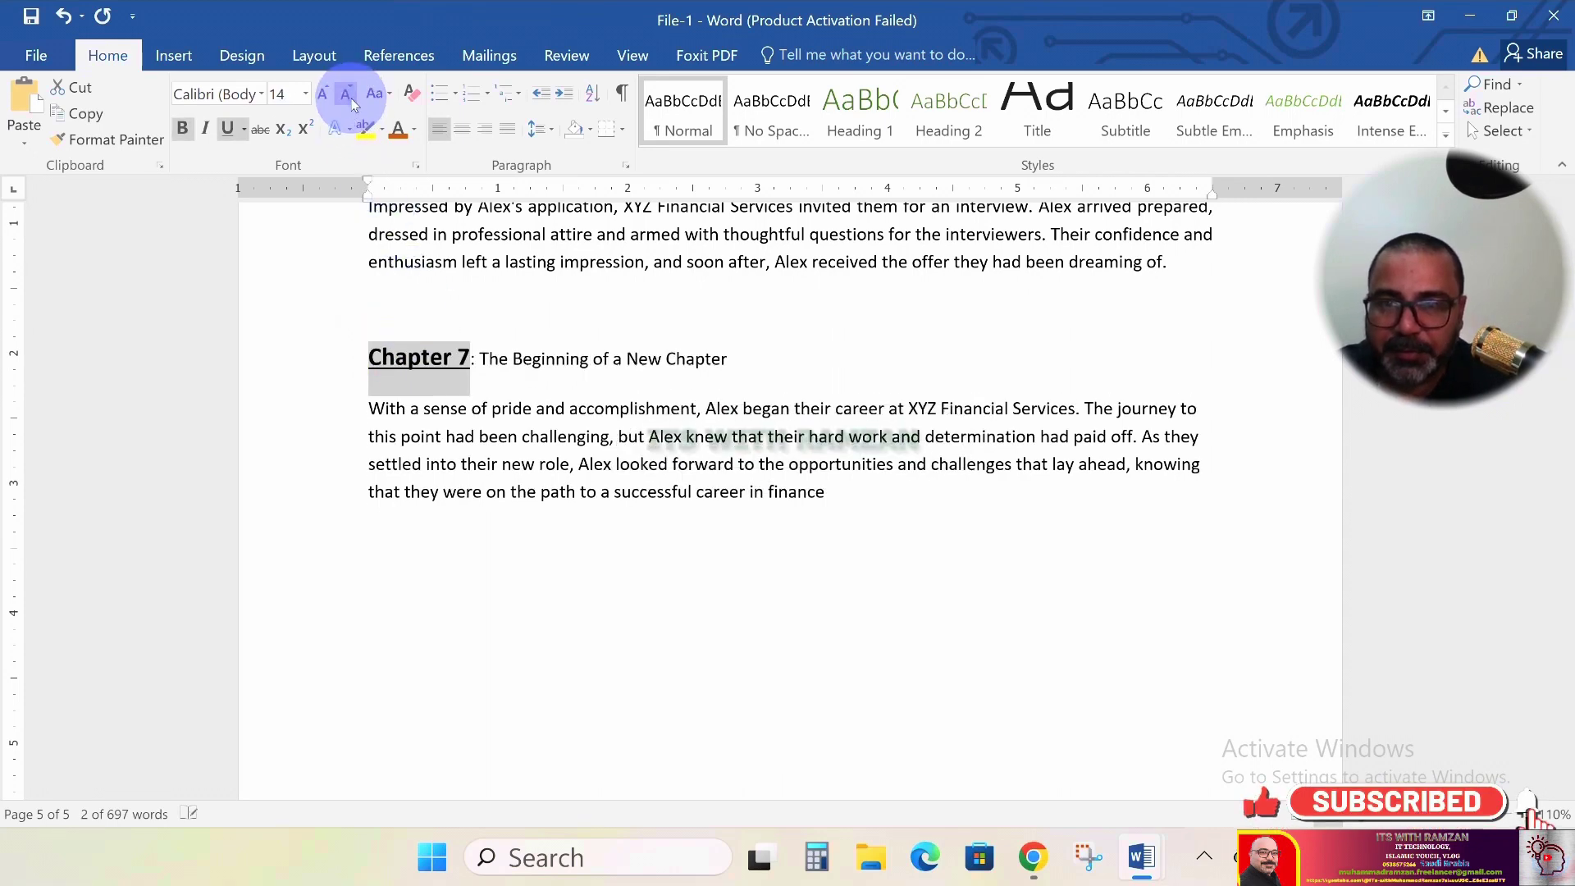
# Set the font size of the "Work Experience:" heading in the Application Form to 14
pyautogui.click(954, 513)
pyautogui.scroll(15, 954, 512)
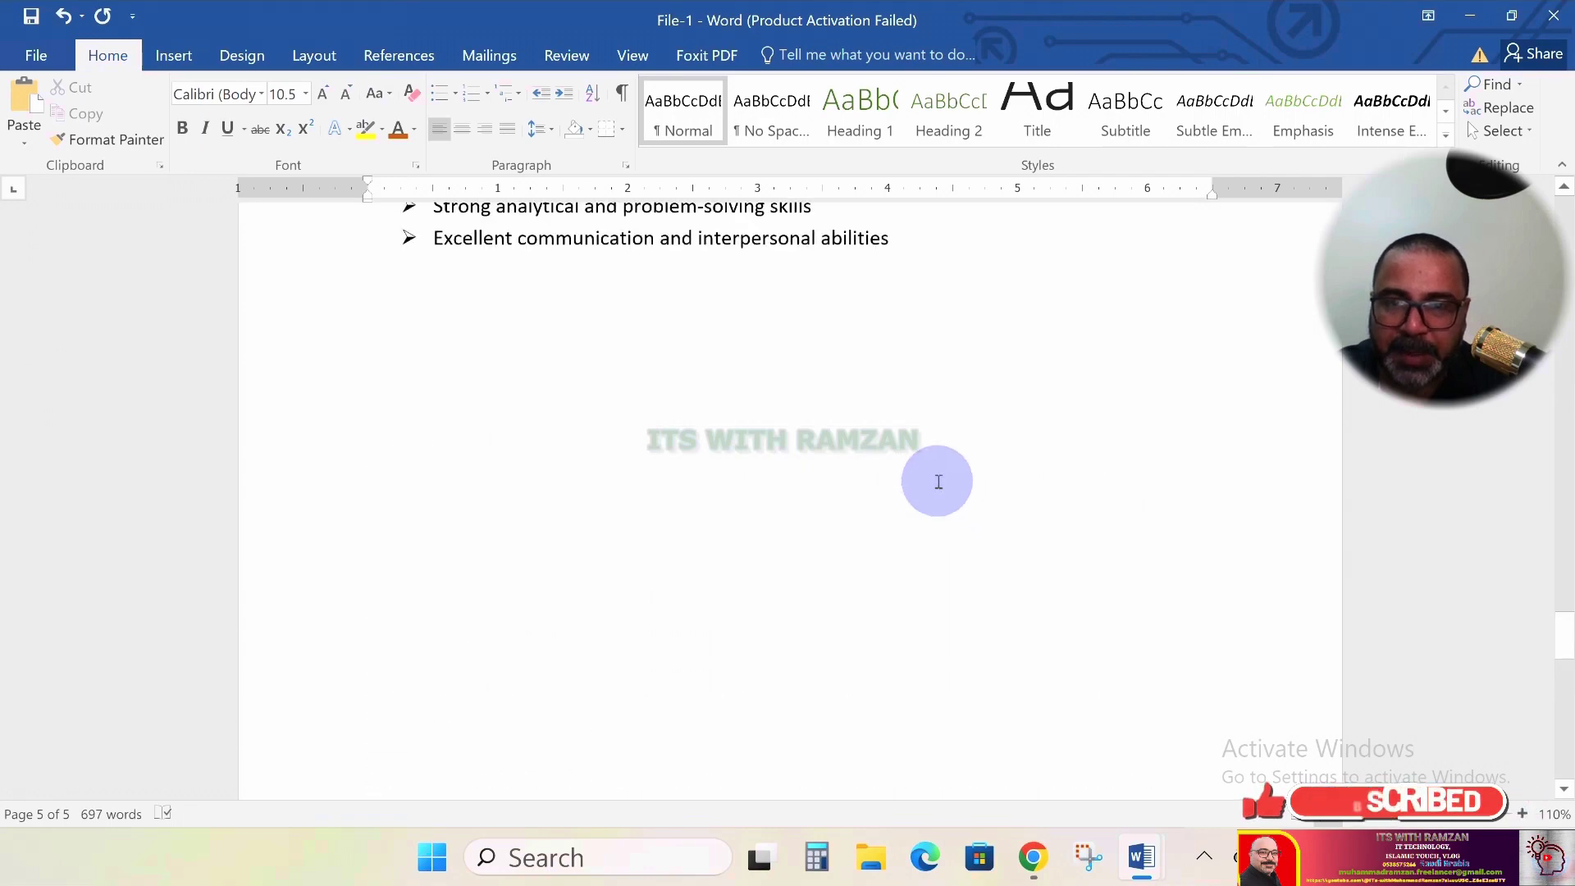
pyautogui.scroll(10, 931, 471)
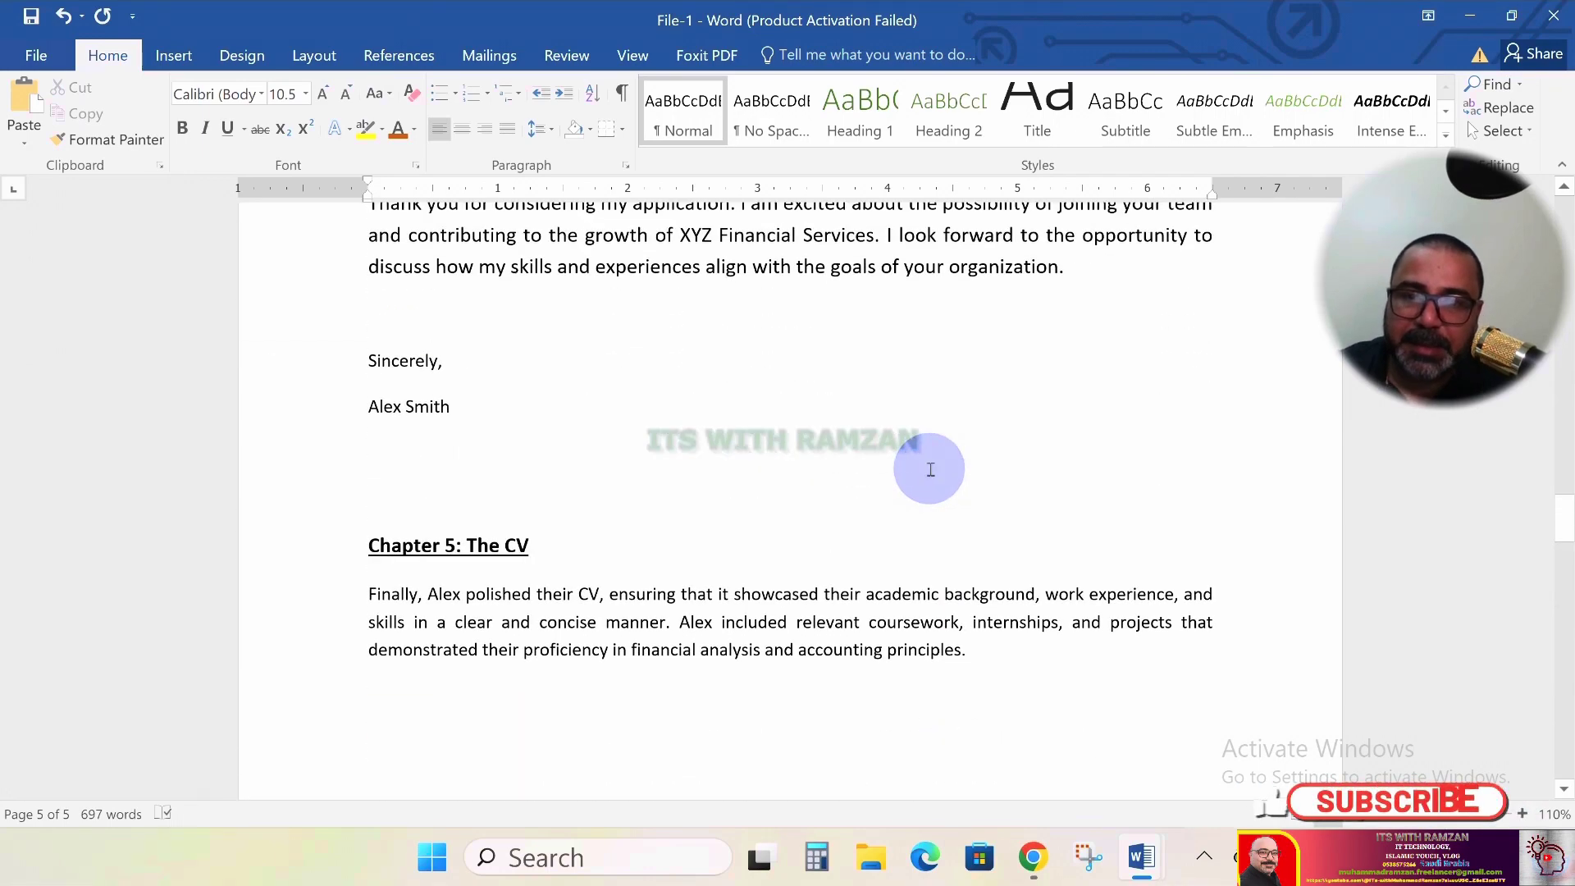
pyautogui.scroll(10, 931, 470)
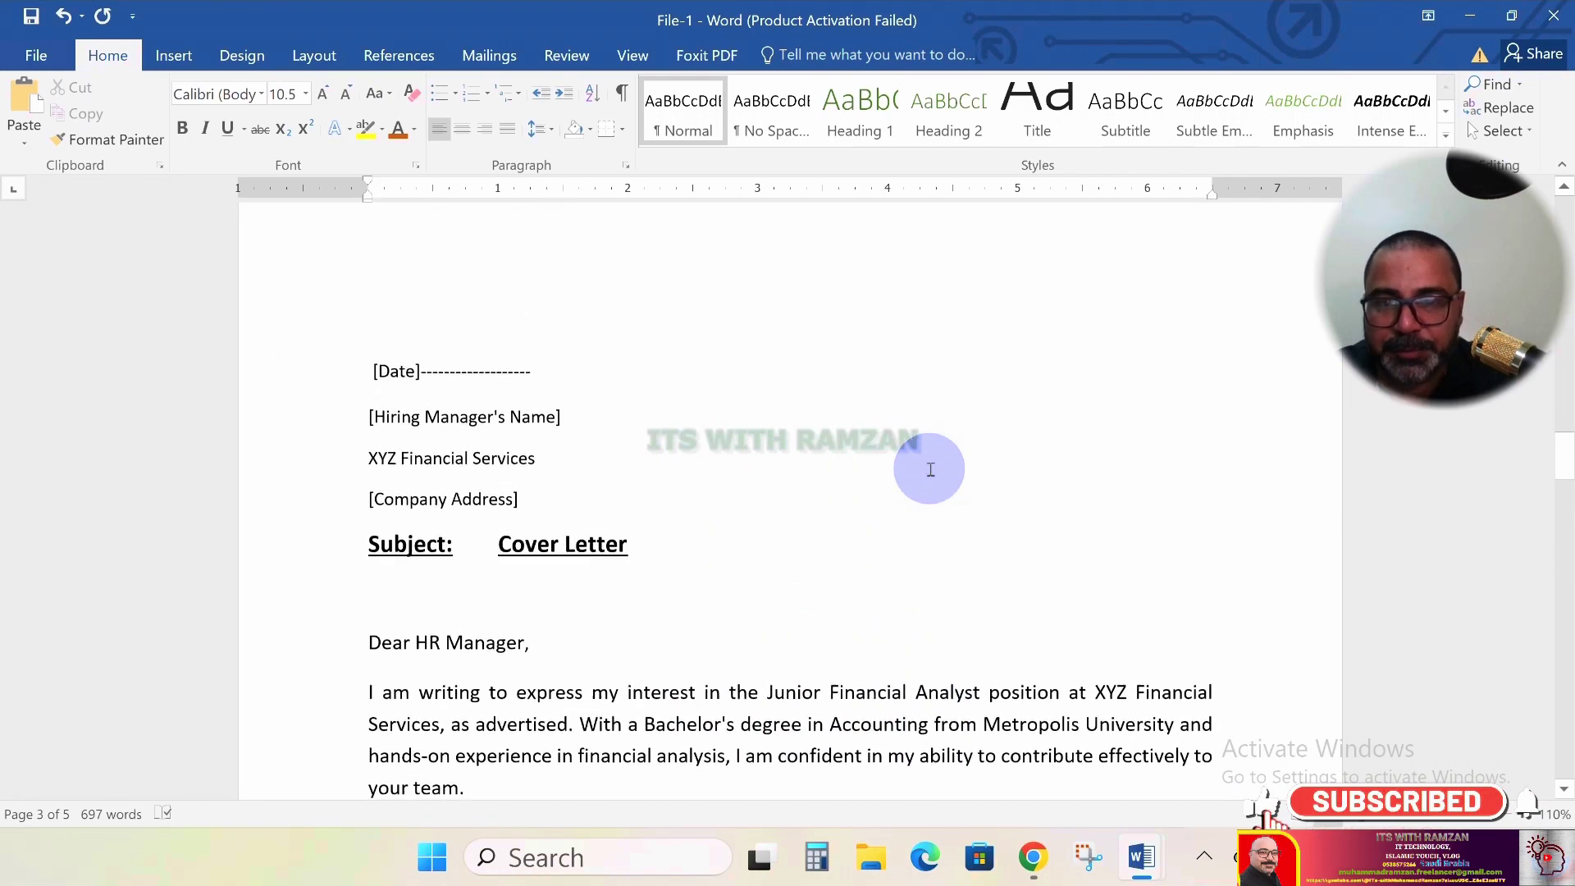
pyautogui.scroll(8, 930, 469)
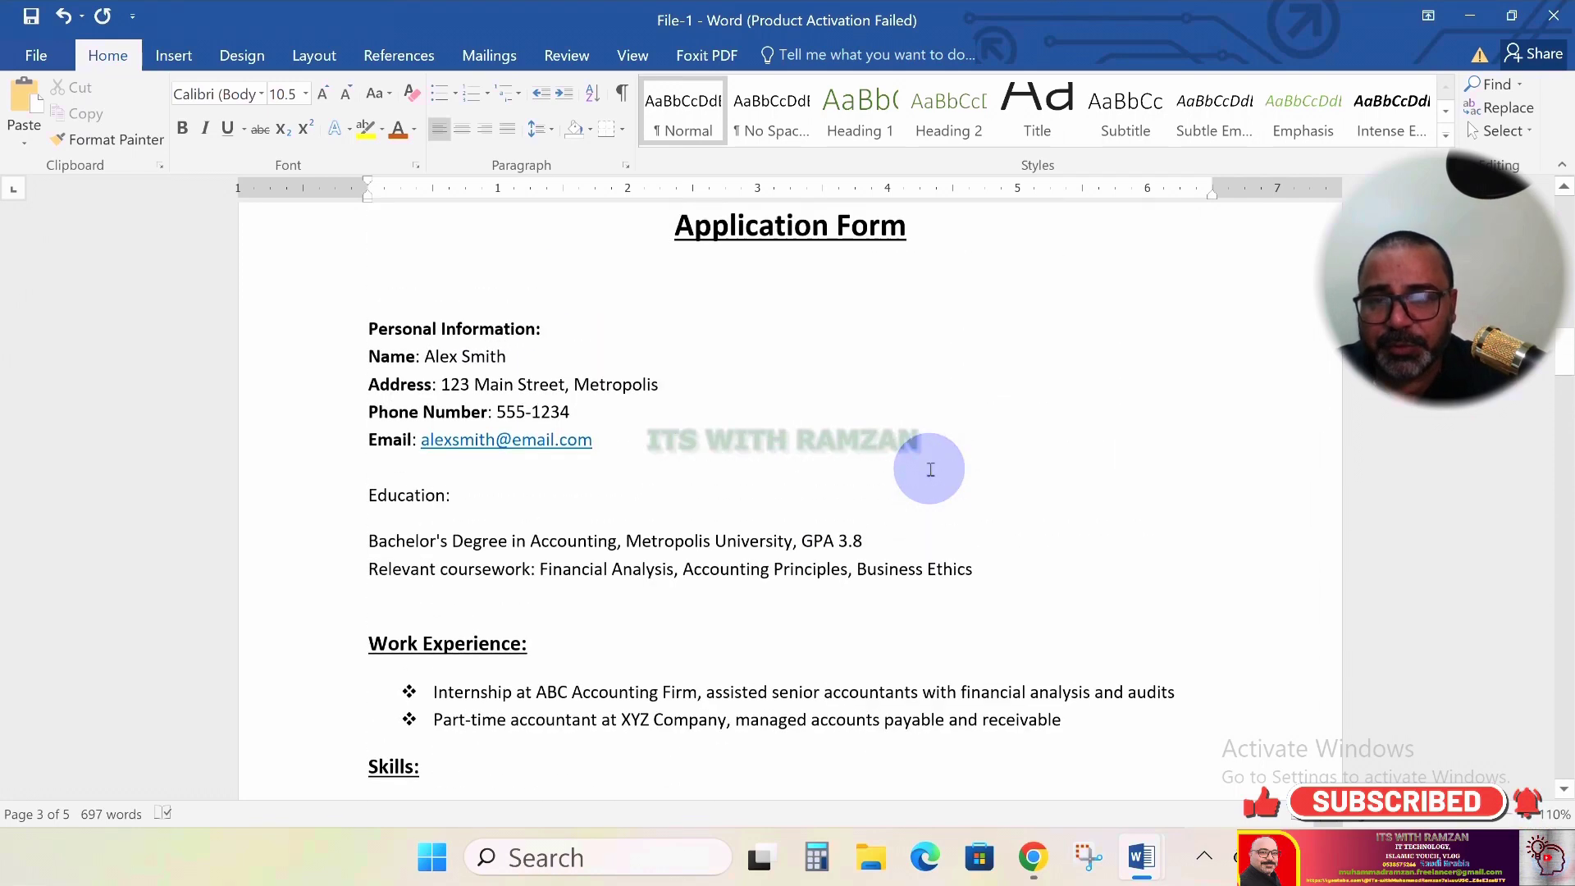
pyautogui.scroll(-3, 618, 476)
pyautogui.doubleClick(476, 522)
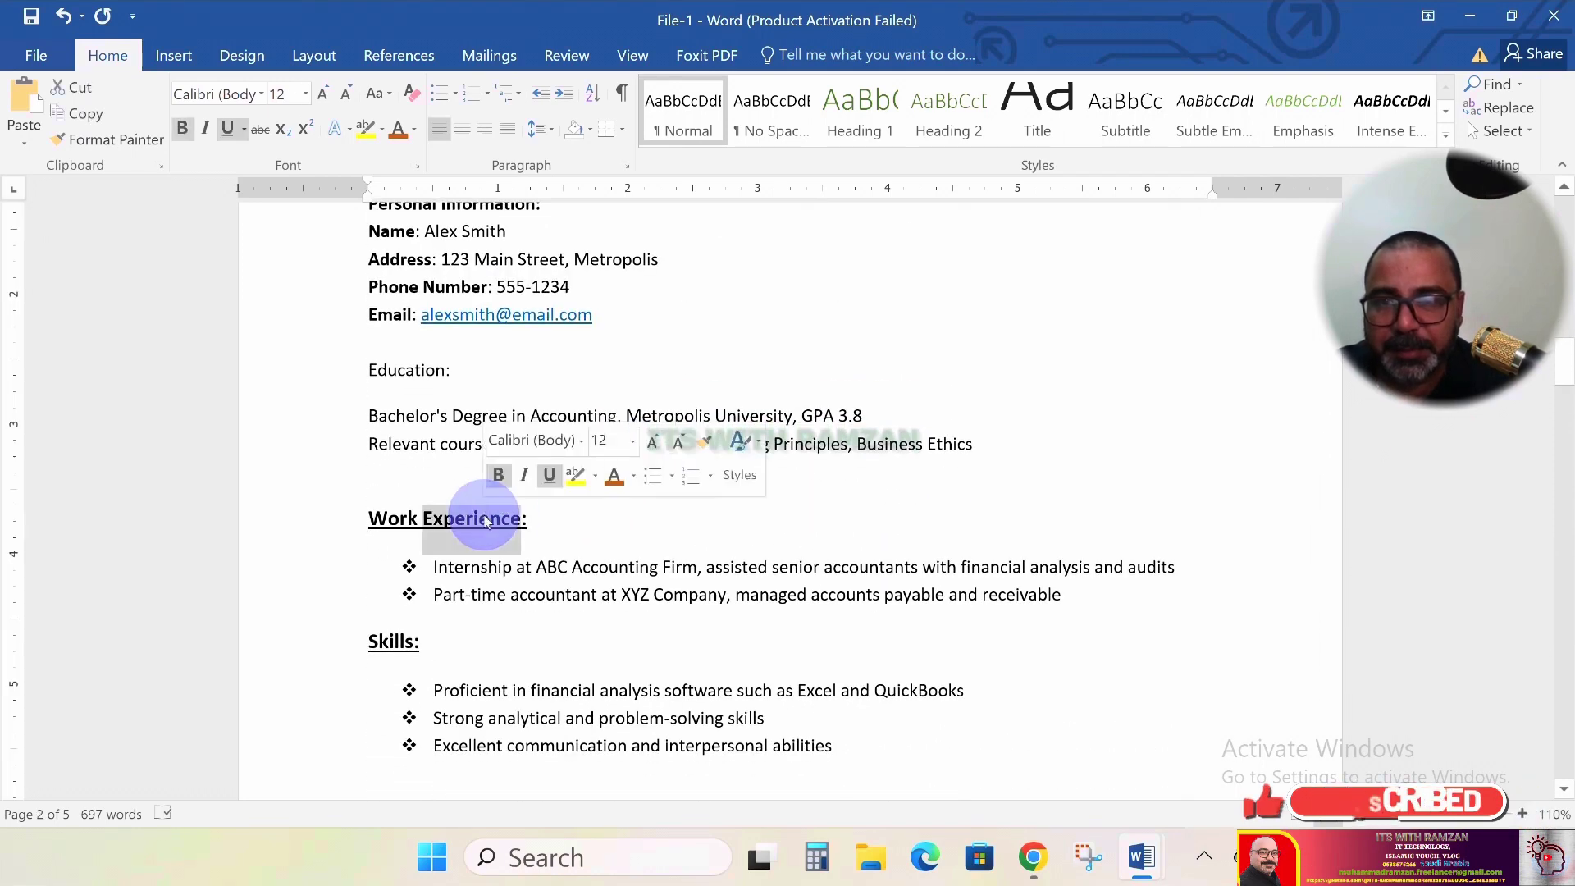
pyautogui.click(367, 517)
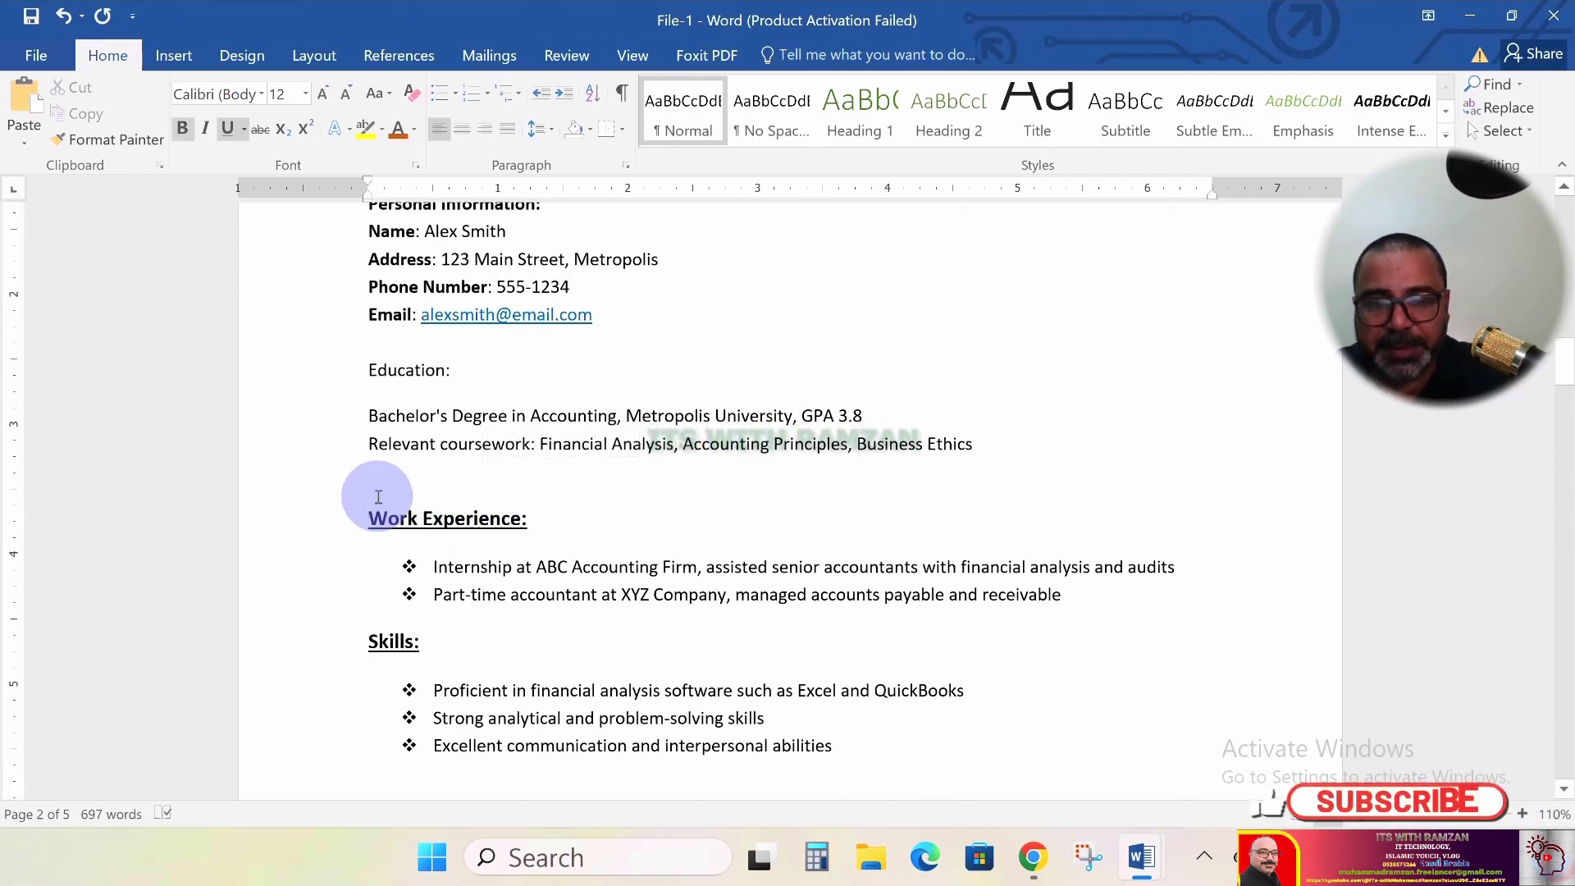
pyautogui.hotkey('shift', 'Right')
pyautogui.hotkey('shift', 'Right')
pyautogui.hotkey('shift', 'Right')
pyautogui.hotkey('shift', 'Right')
pyautogui.hotkey('shift', 'Right')
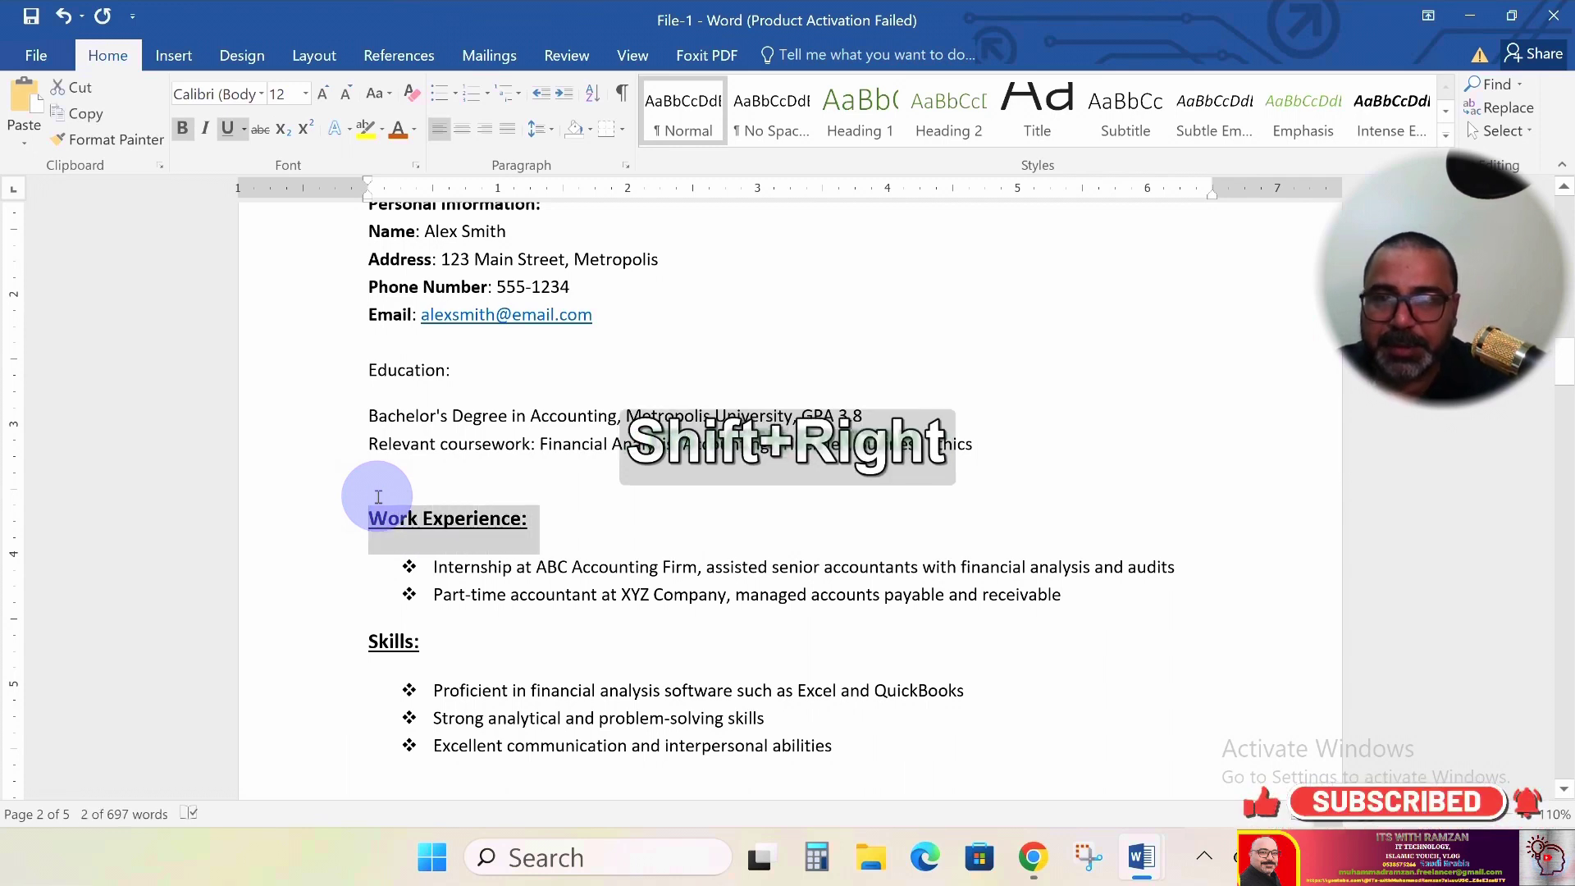
pyautogui.click(322, 93)
# Set the font size of the "Skills" heading in the Application Form to 14
pyautogui.scroll(-1, 406, 296)
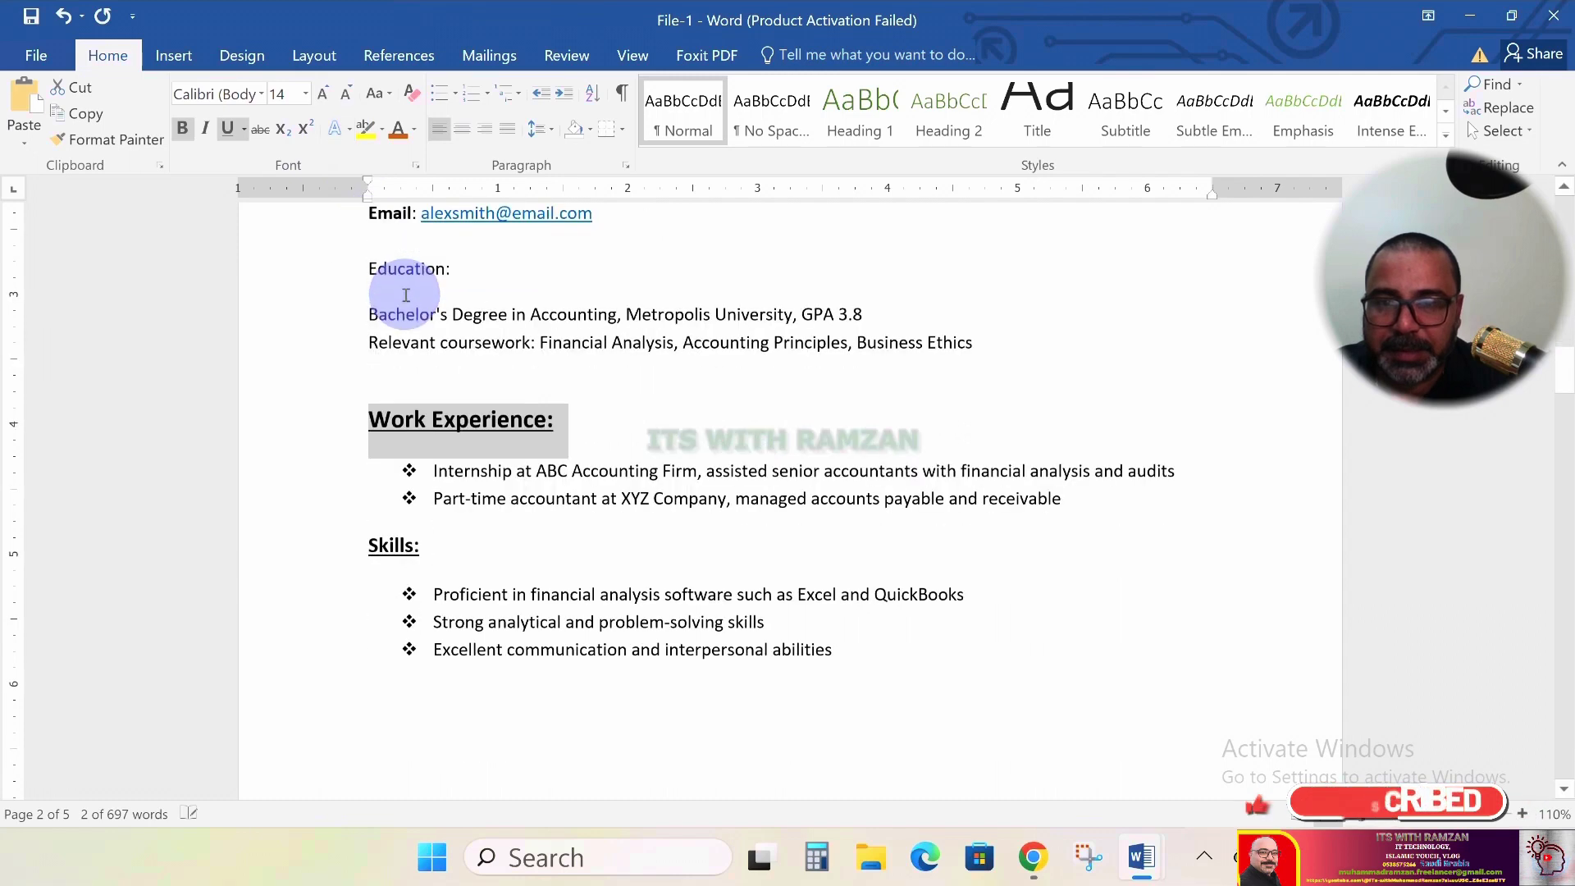
pyautogui.scroll(-1, 406, 295)
pyautogui.doubleClick(371, 452)
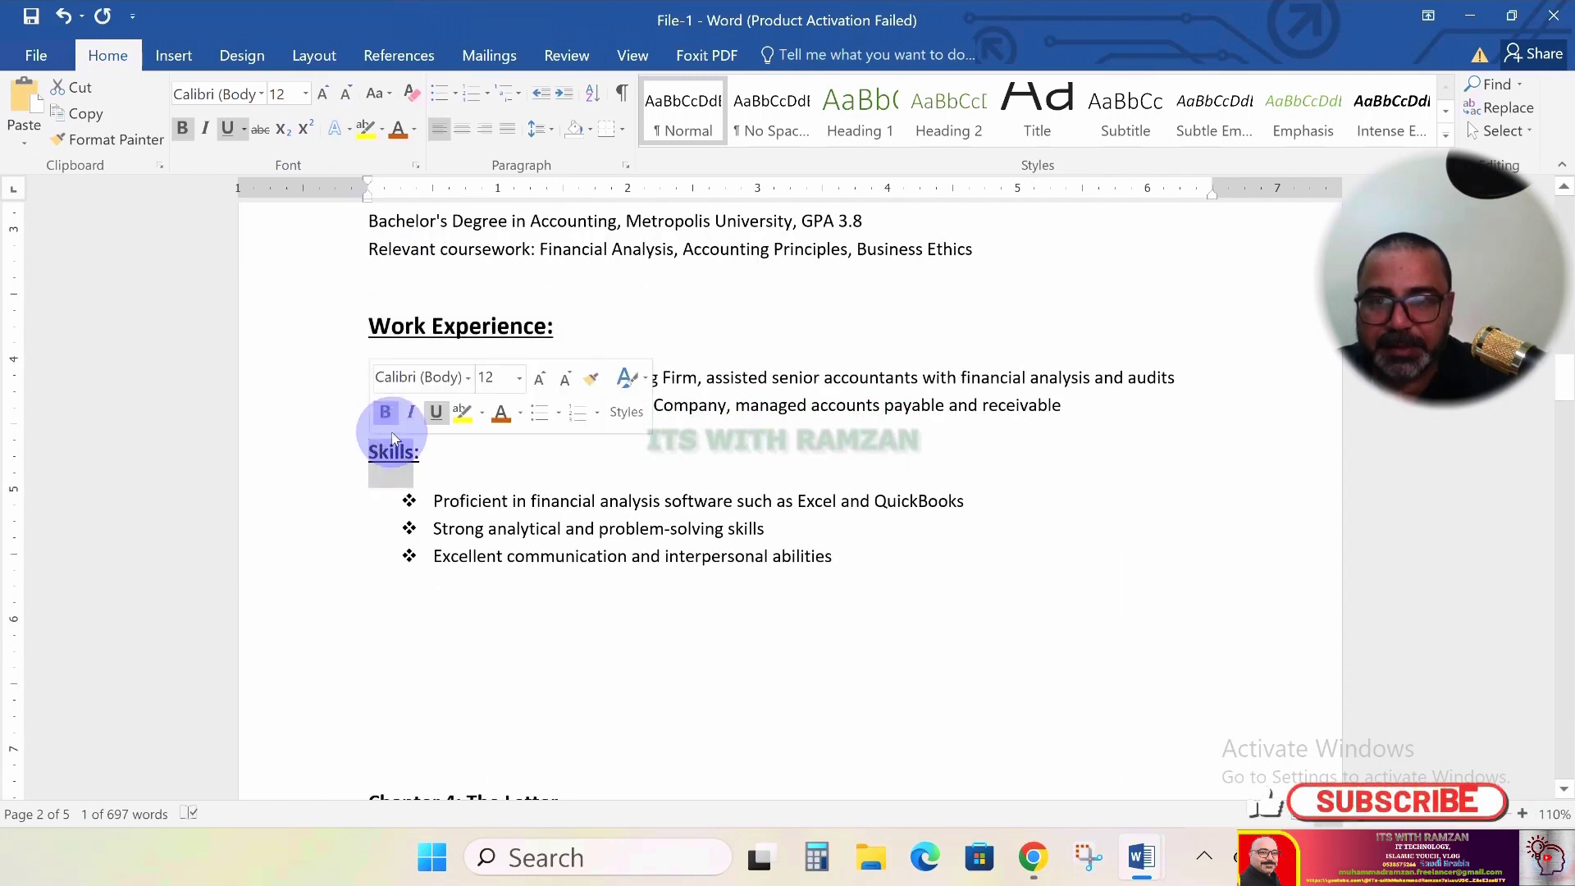
pyautogui.click(322, 94)
# Set the font size of "Chapter 4:" in the "Chapter 4: The Letter" heading to 14
pyautogui.scroll(-4, 379, 492)
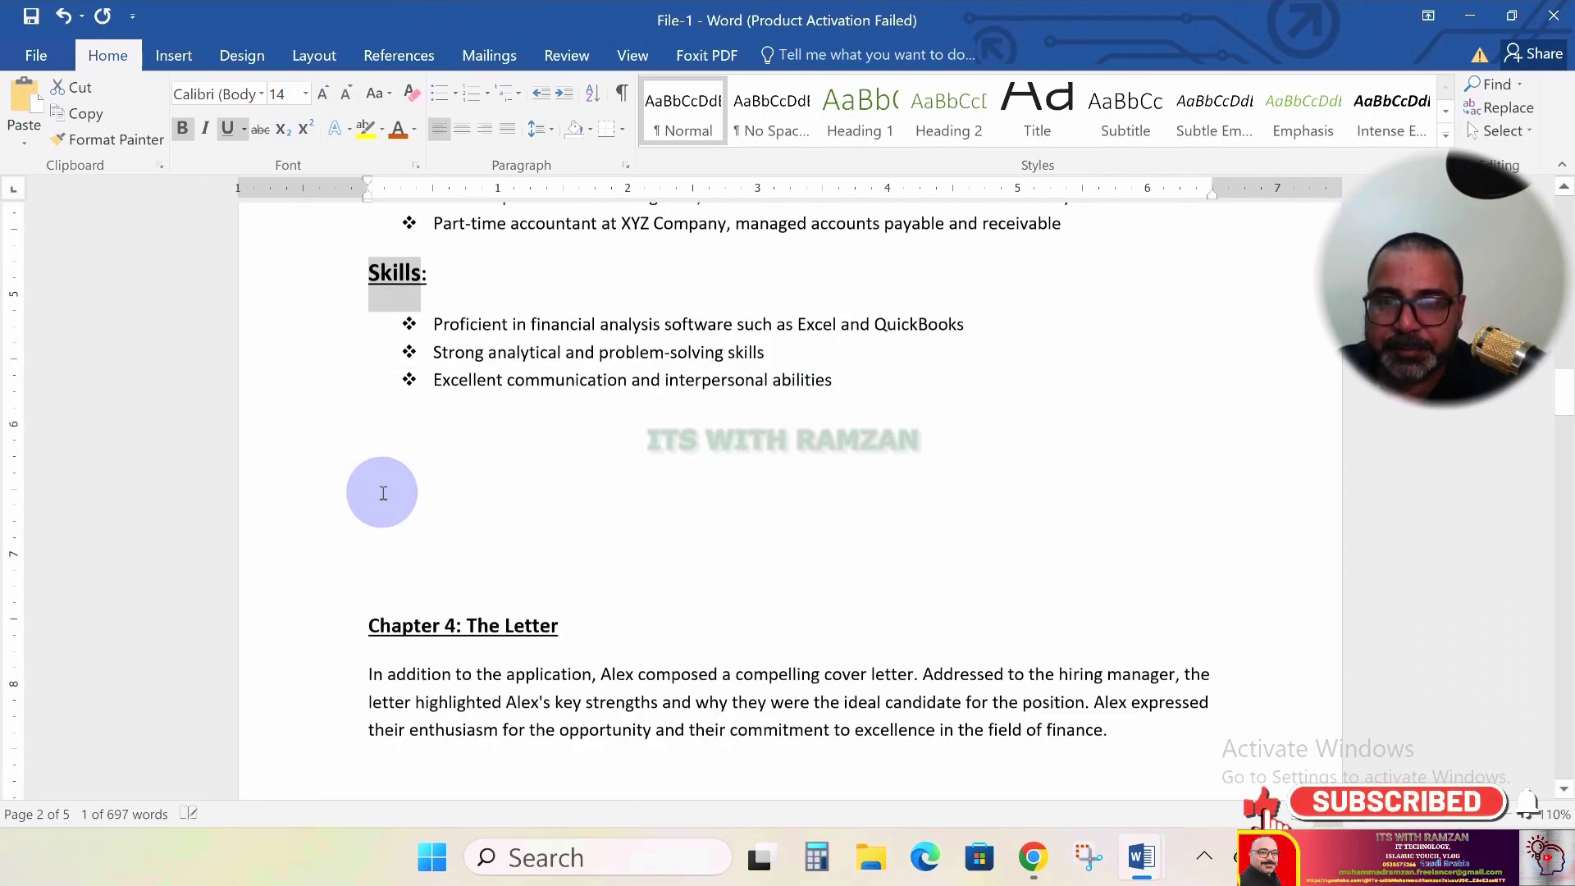
pyautogui.click(371, 418)
pyautogui.hotkey('shift', 'Right')
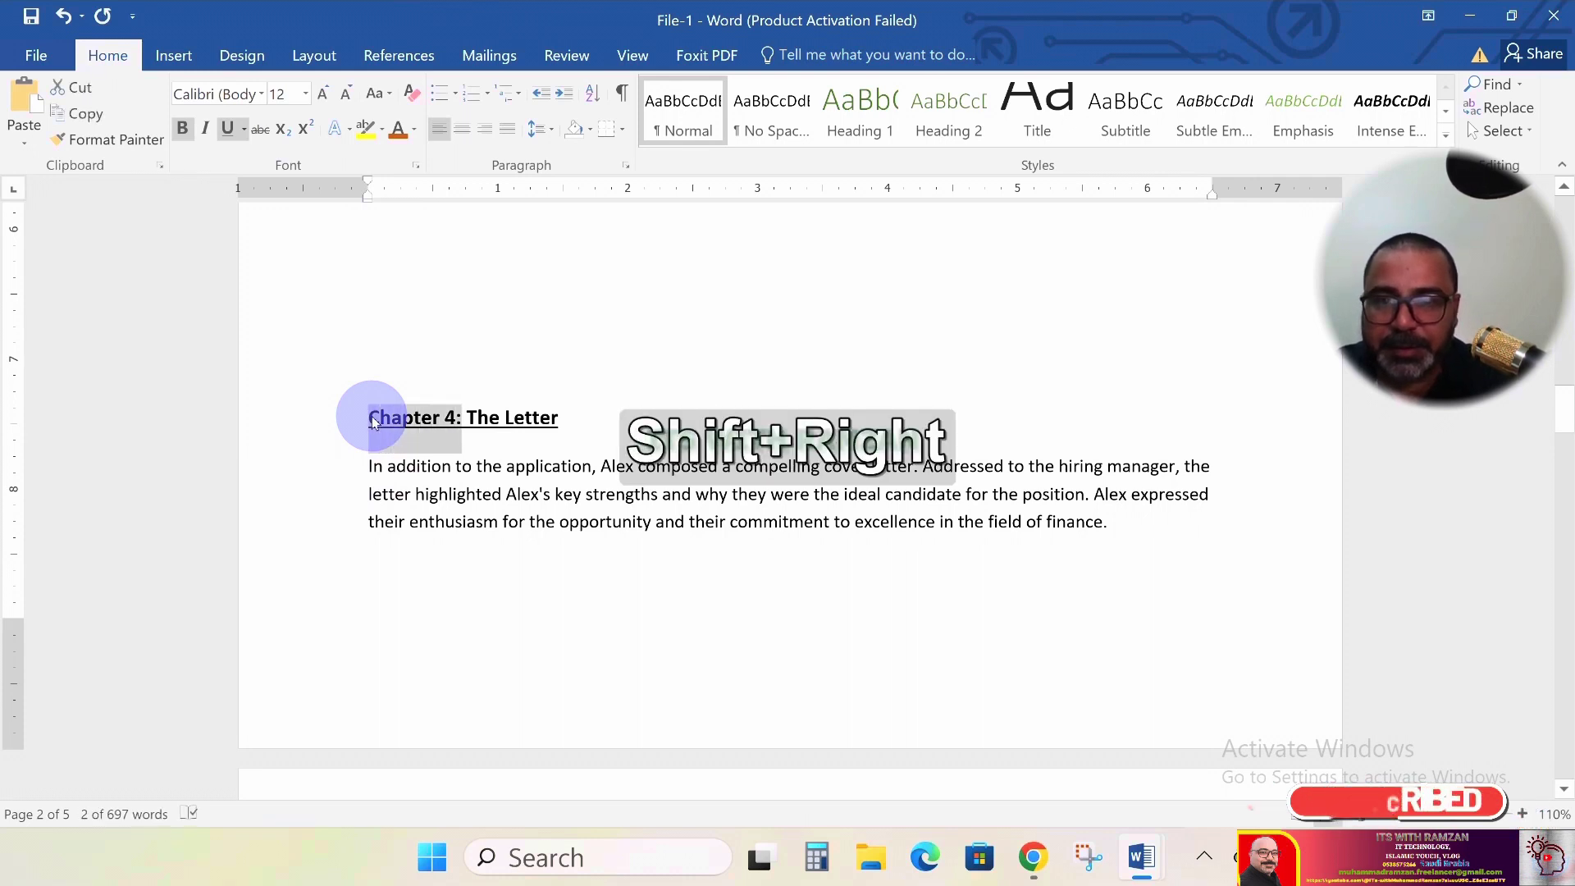
pyautogui.click(325, 94)
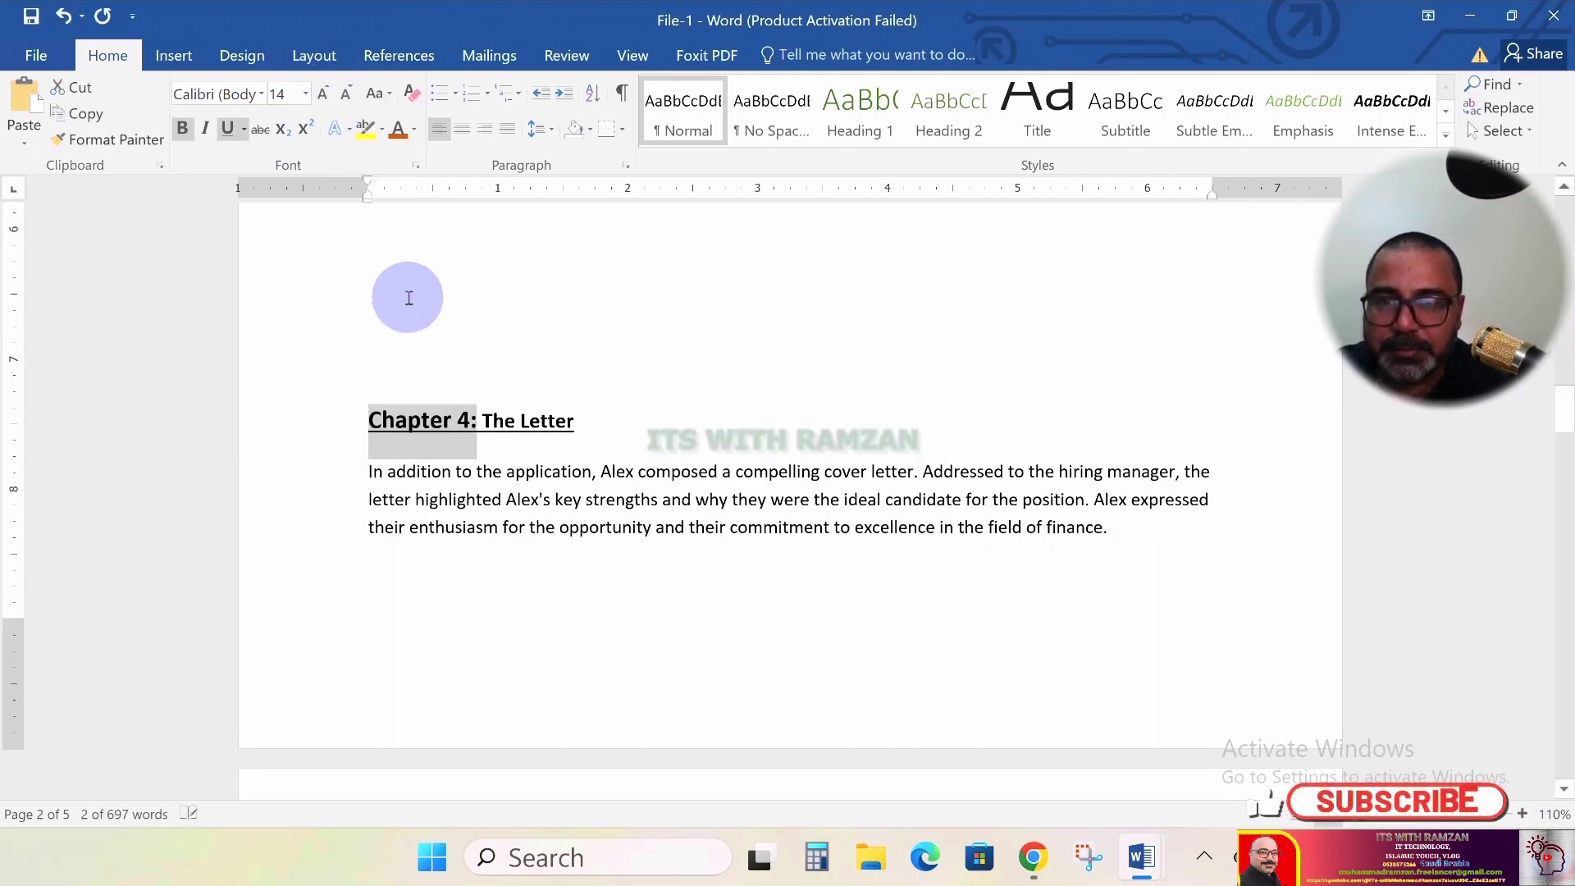
# Set the font size of "Chapter 5" in the "Chapter 5: The CV" heading to 14
pyautogui.scroll(-10, 409, 298)
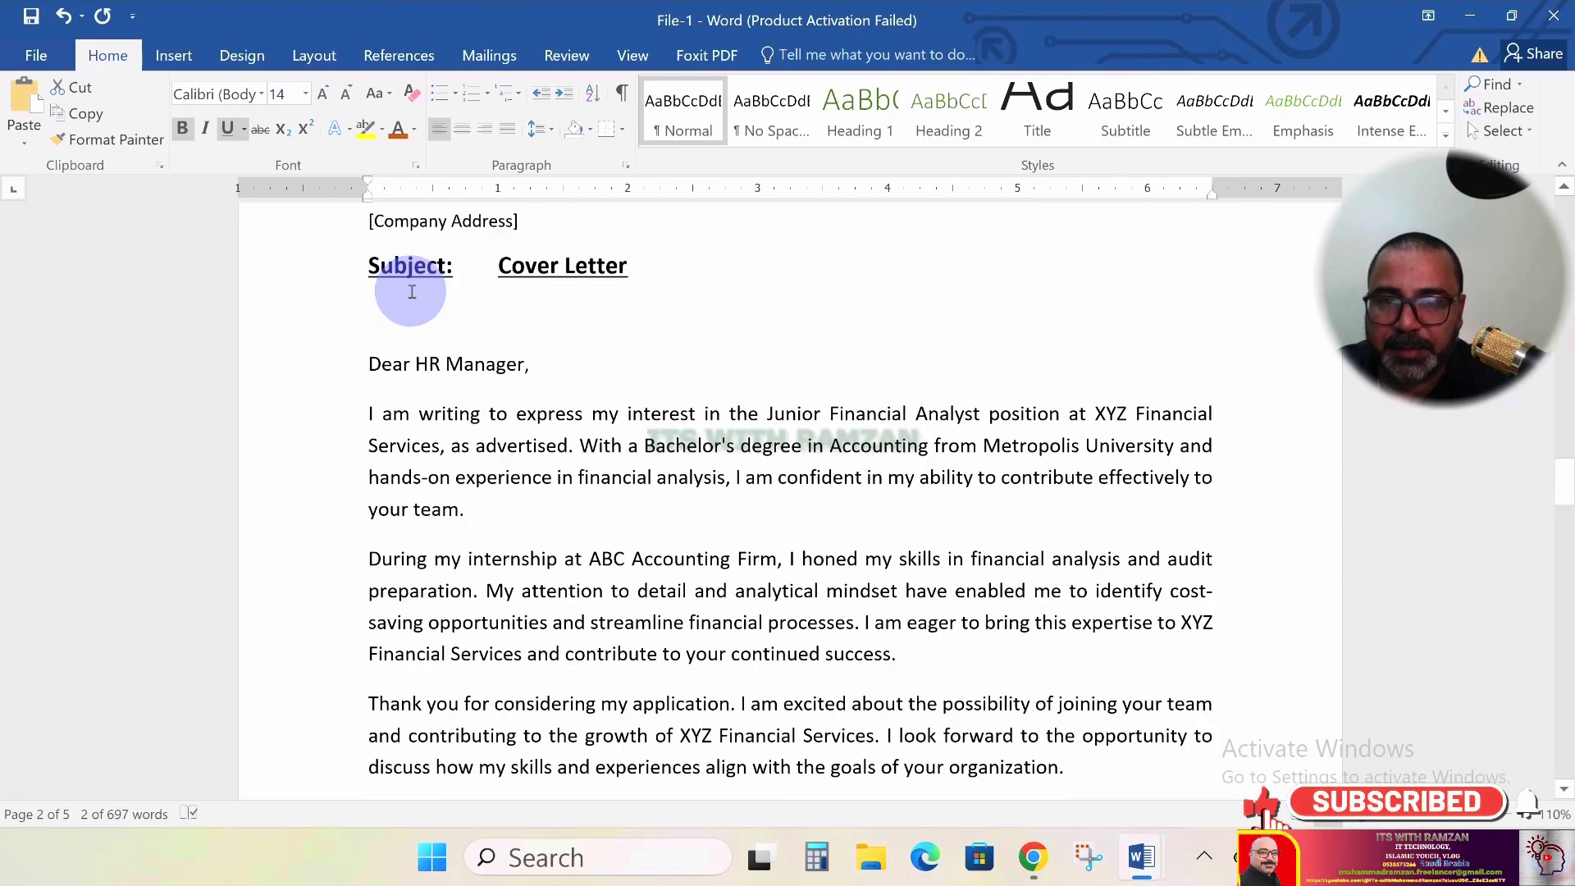
pyautogui.scroll(-8, 410, 279)
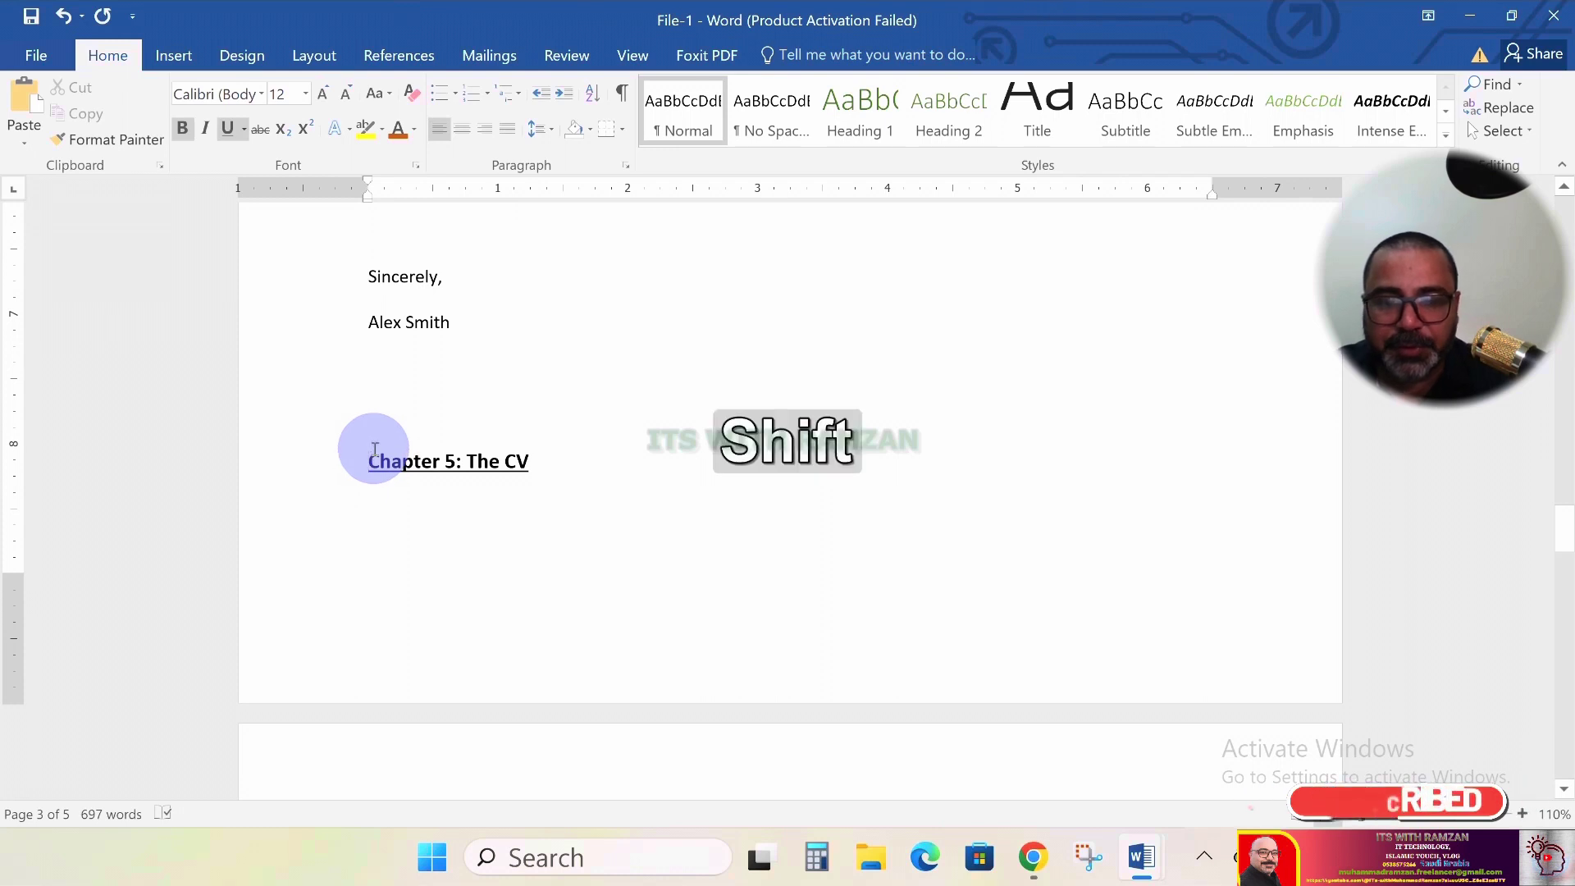
pyautogui.hotkey('shift', 'Right')
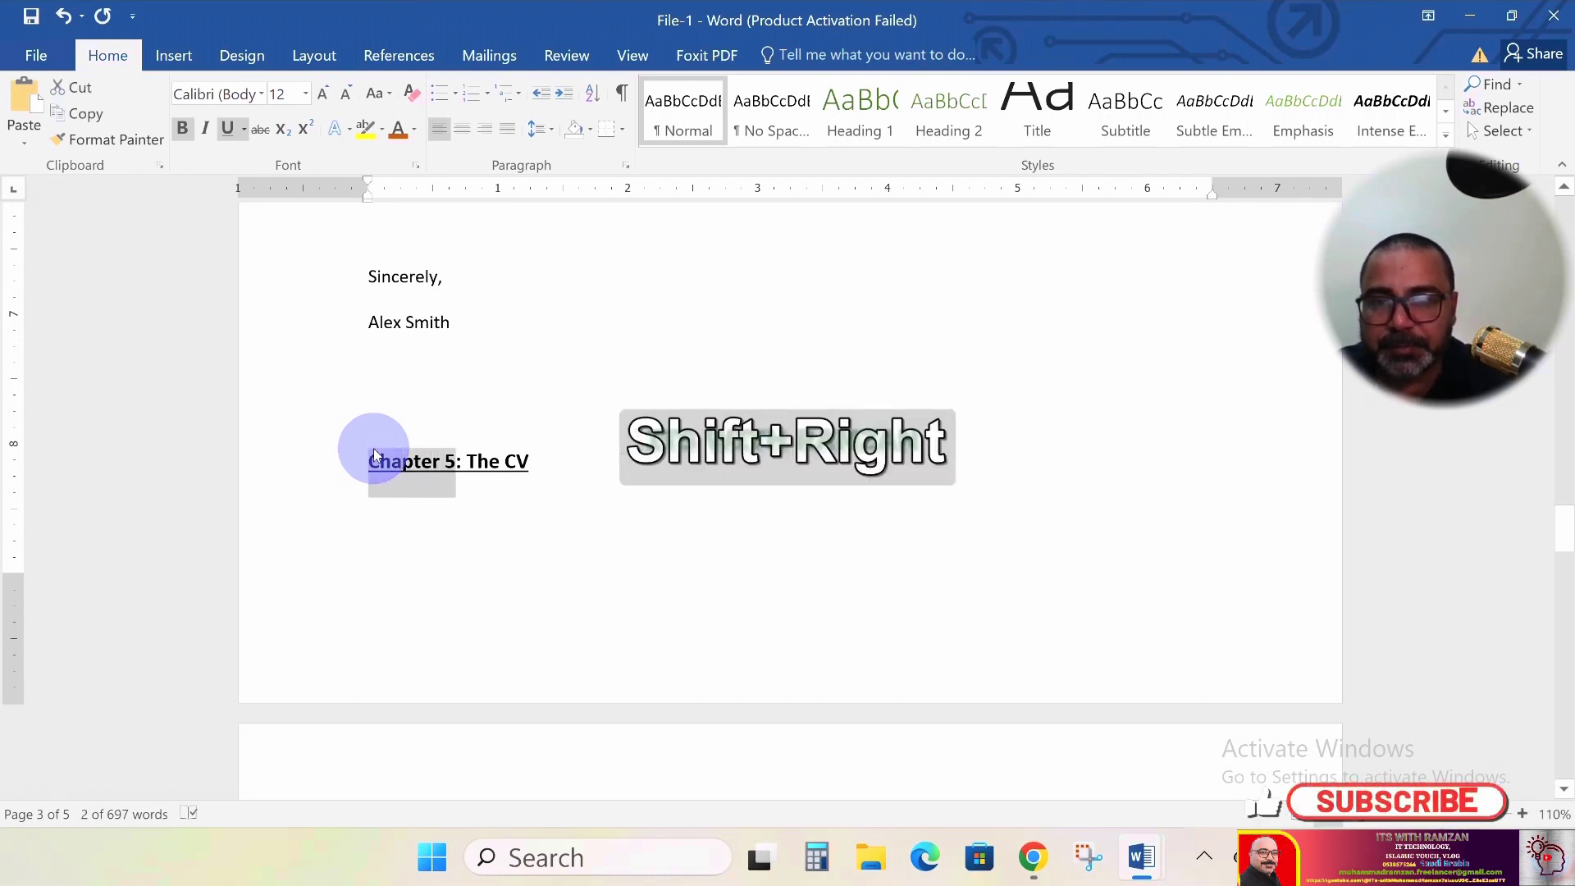
pyautogui.click(322, 94)
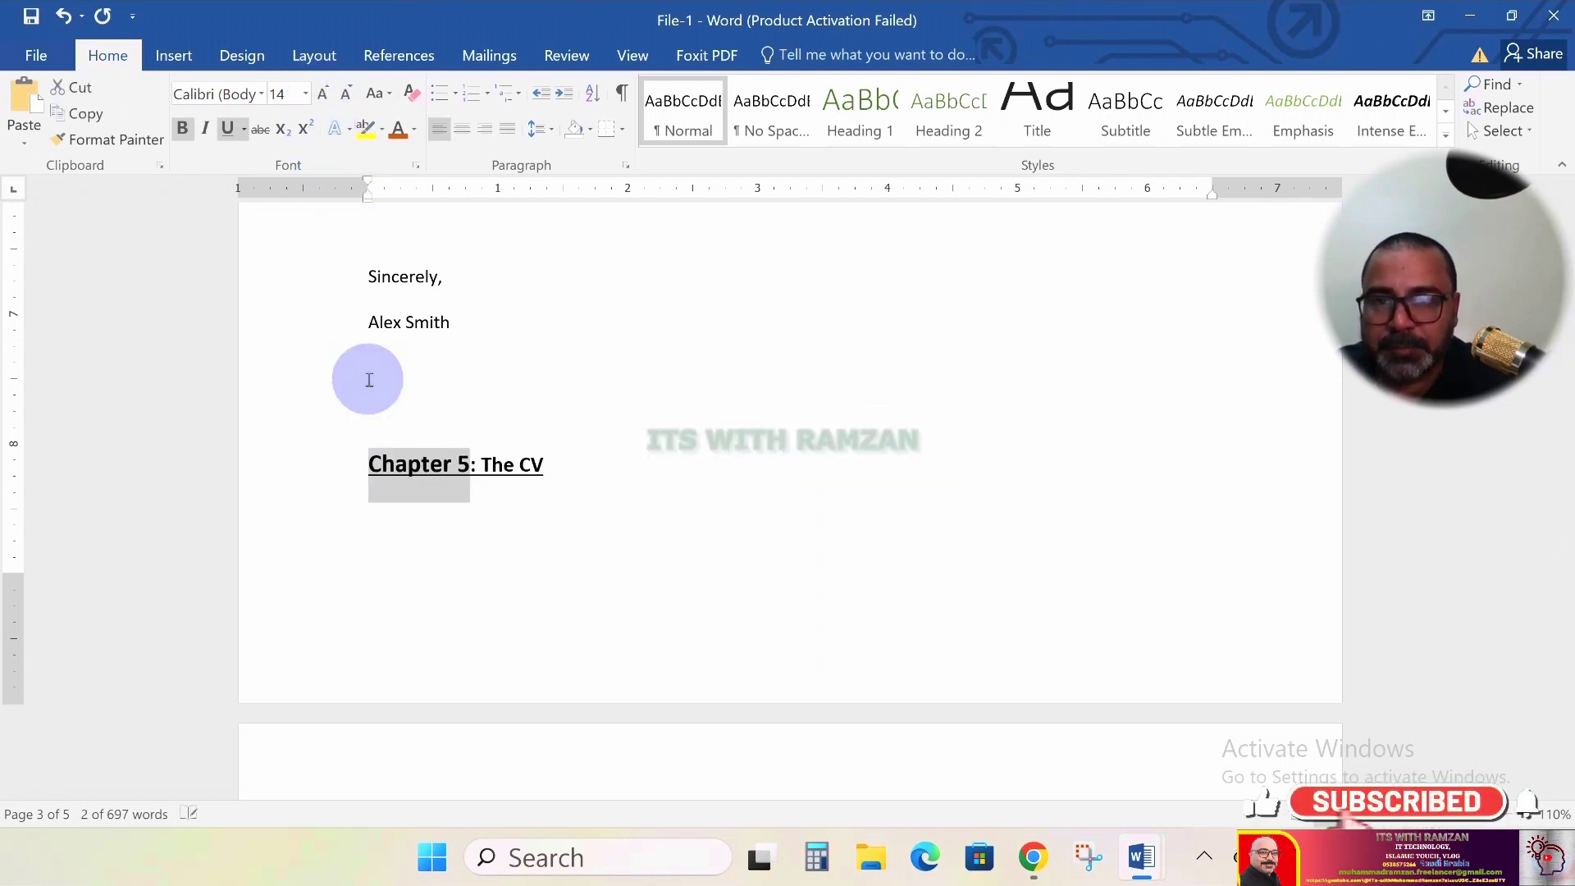
# Insert blank lines above the Chapter 5 heading to push it onto the next page
pyautogui.click(394, 418)
pyautogui.press('Return')
pyautogui.press('Return')
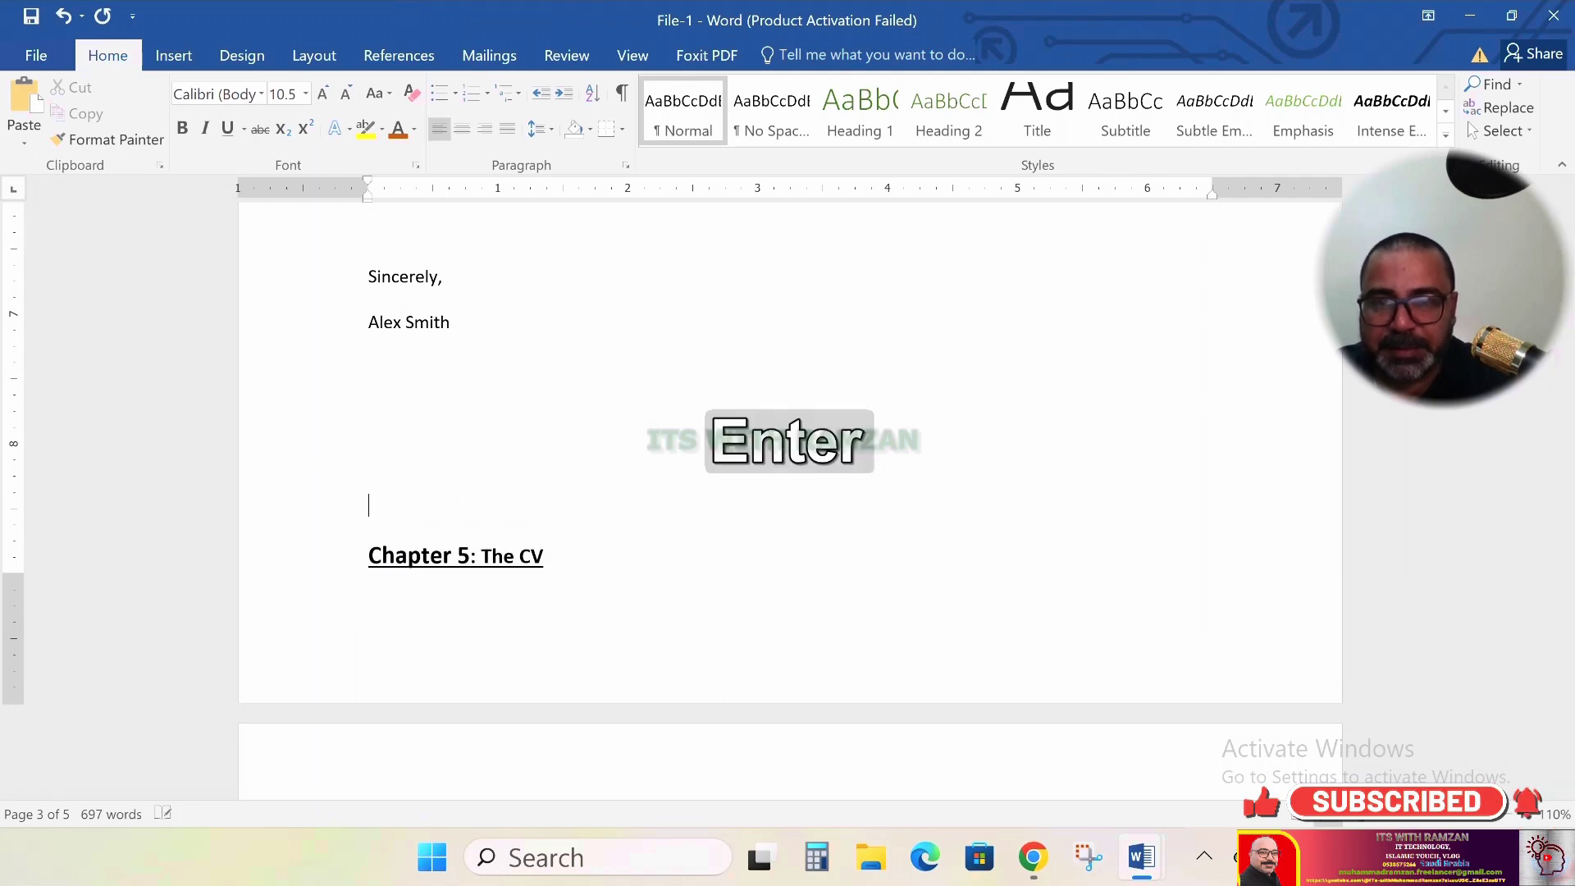
pyautogui.scroll(-6, 432, 426)
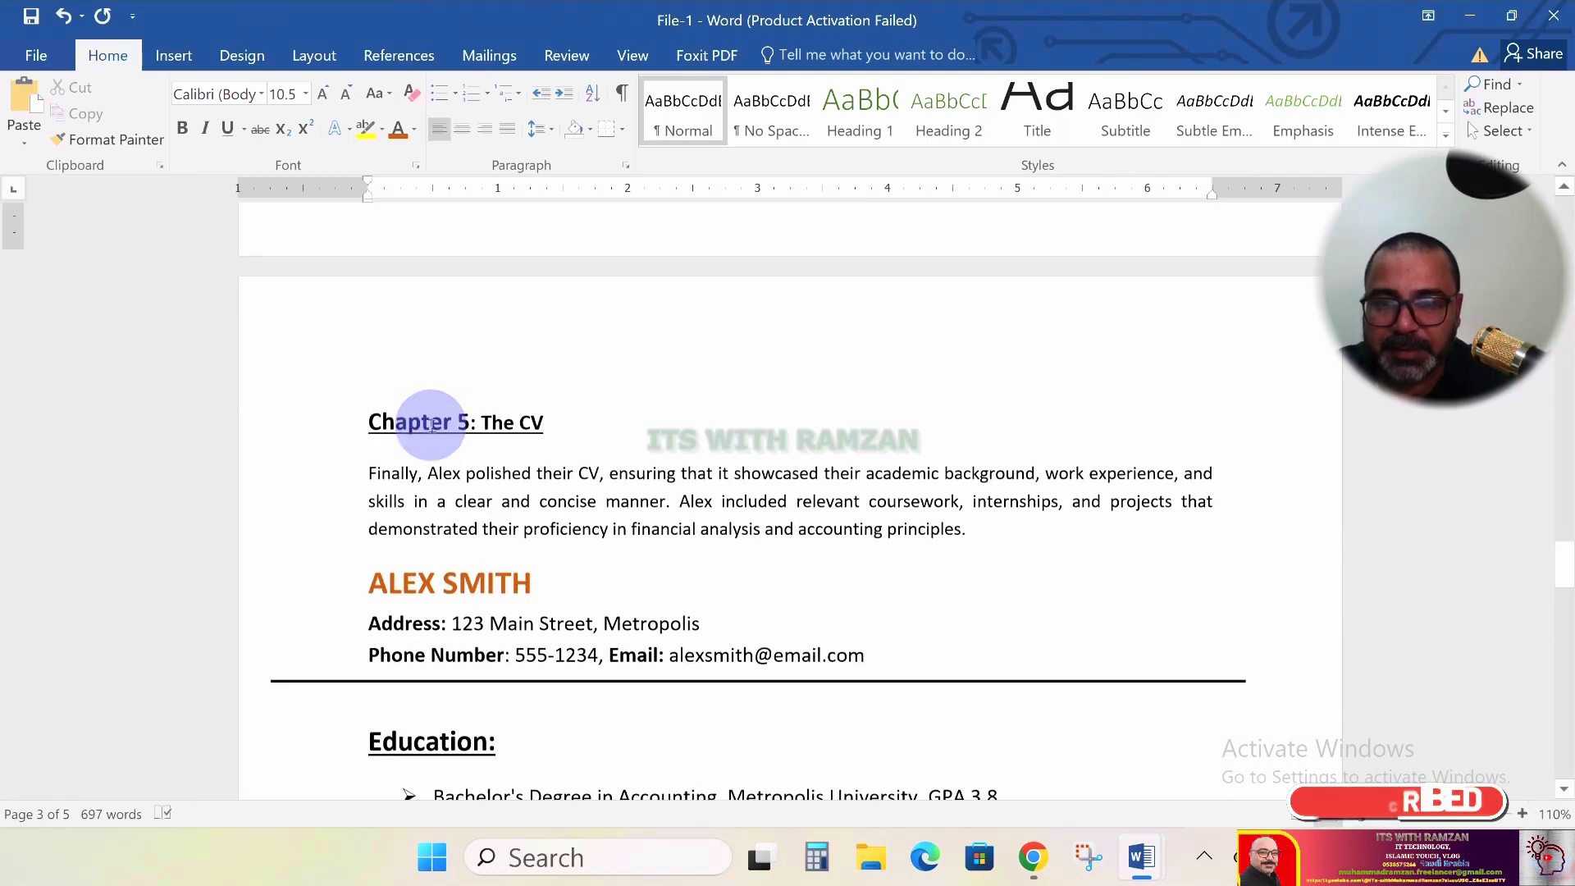
pyautogui.scroll(3, 422, 440)
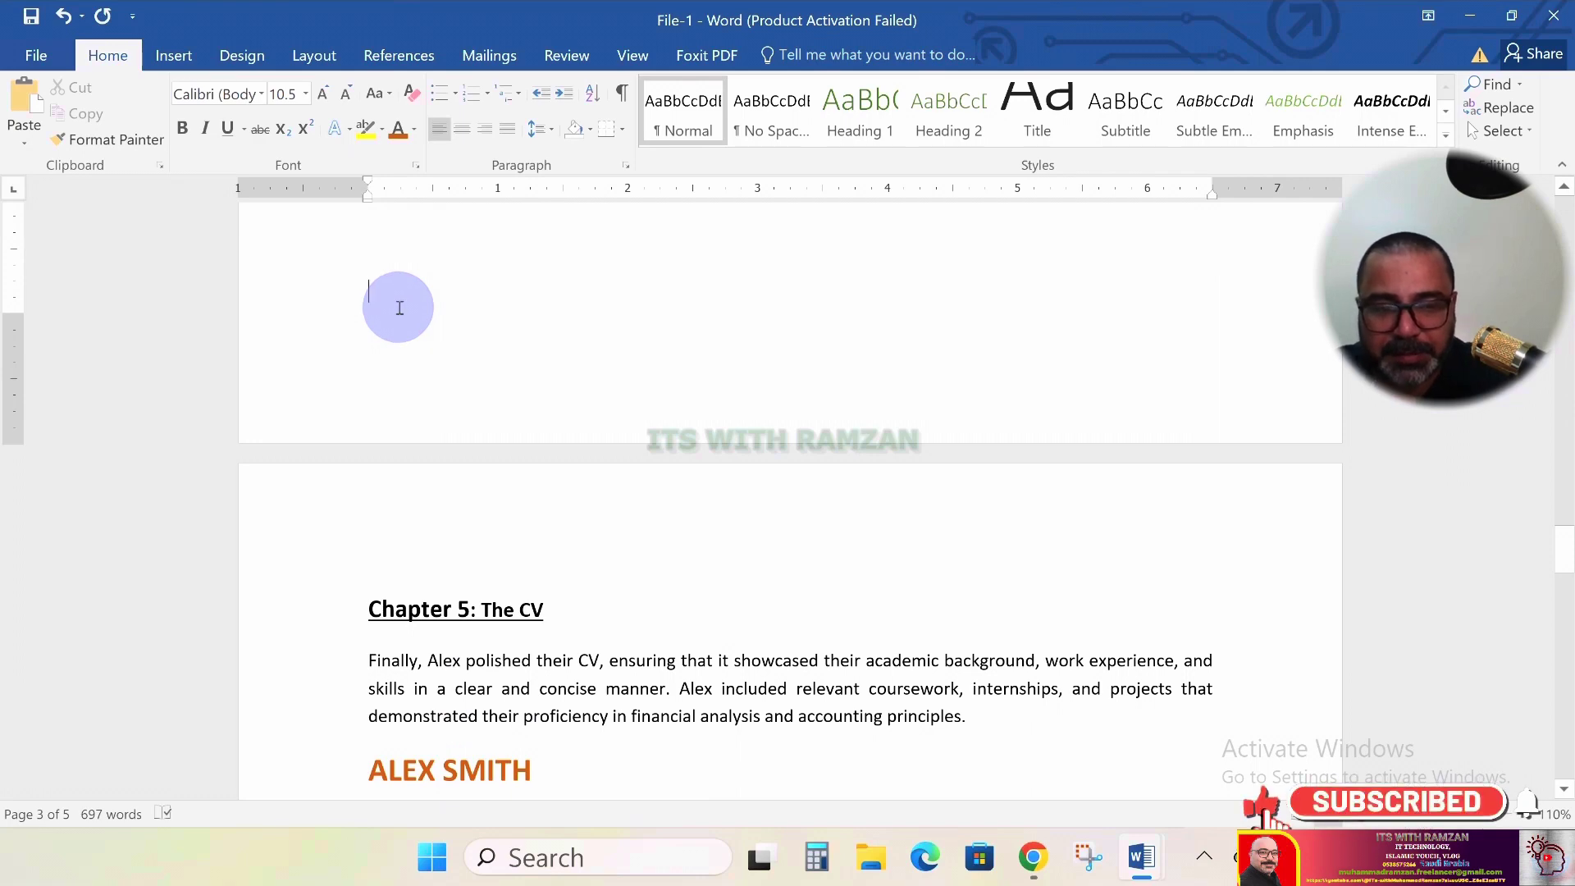
# Delete the blank lines between the cover letter's signature and the Chapter 5 heading
pyautogui.press('BackSpace')
pyautogui.press('BackSpace')
pyautogui.press('BackSpace')
pyautogui.press('BackSpace')
pyautogui.press('BackSpace')
pyautogui.press('BackSpace')
pyautogui.press('BackSpace')
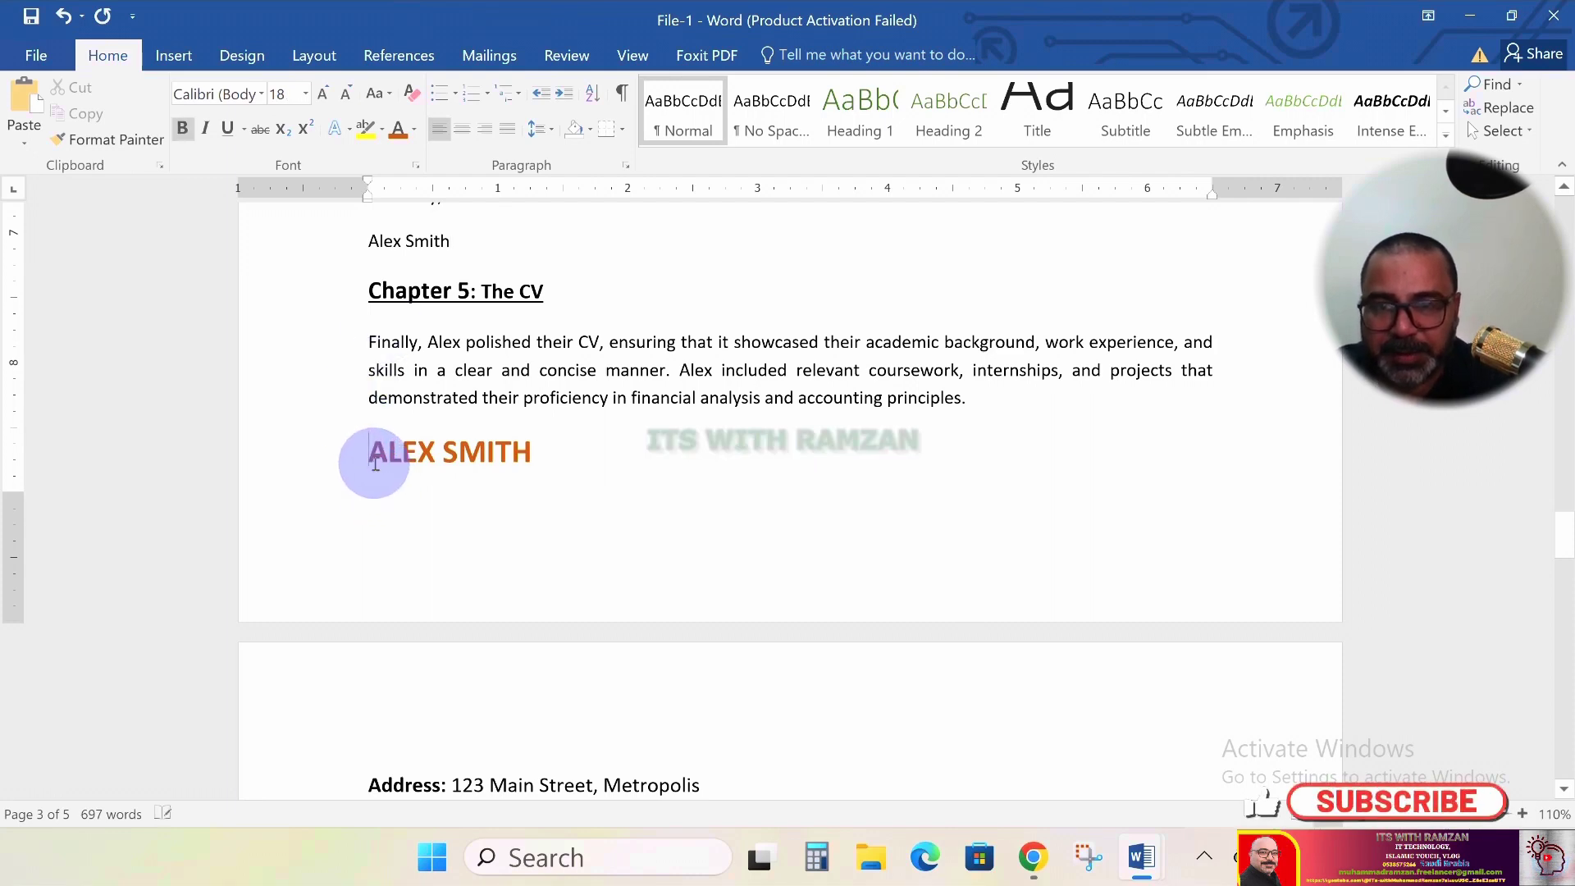
# Insert blank lines before the orange name heading of the CV so that the CV starts on a new page
pyautogui.press('Return')
pyautogui.scroll(-9, 385, 471)
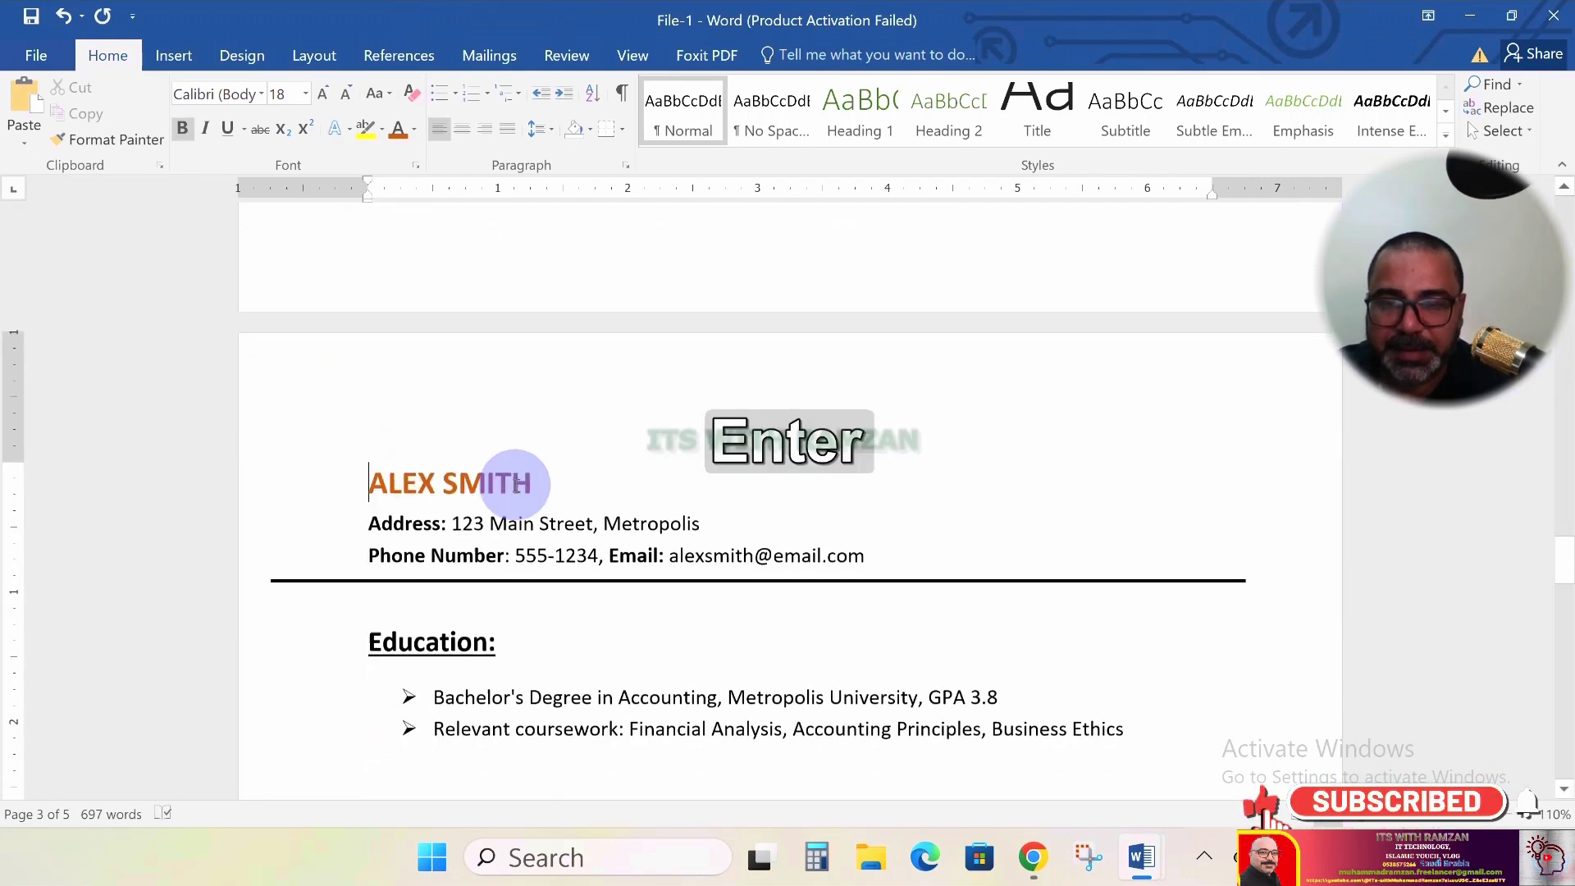
pyautogui.scroll(-8, 518, 484)
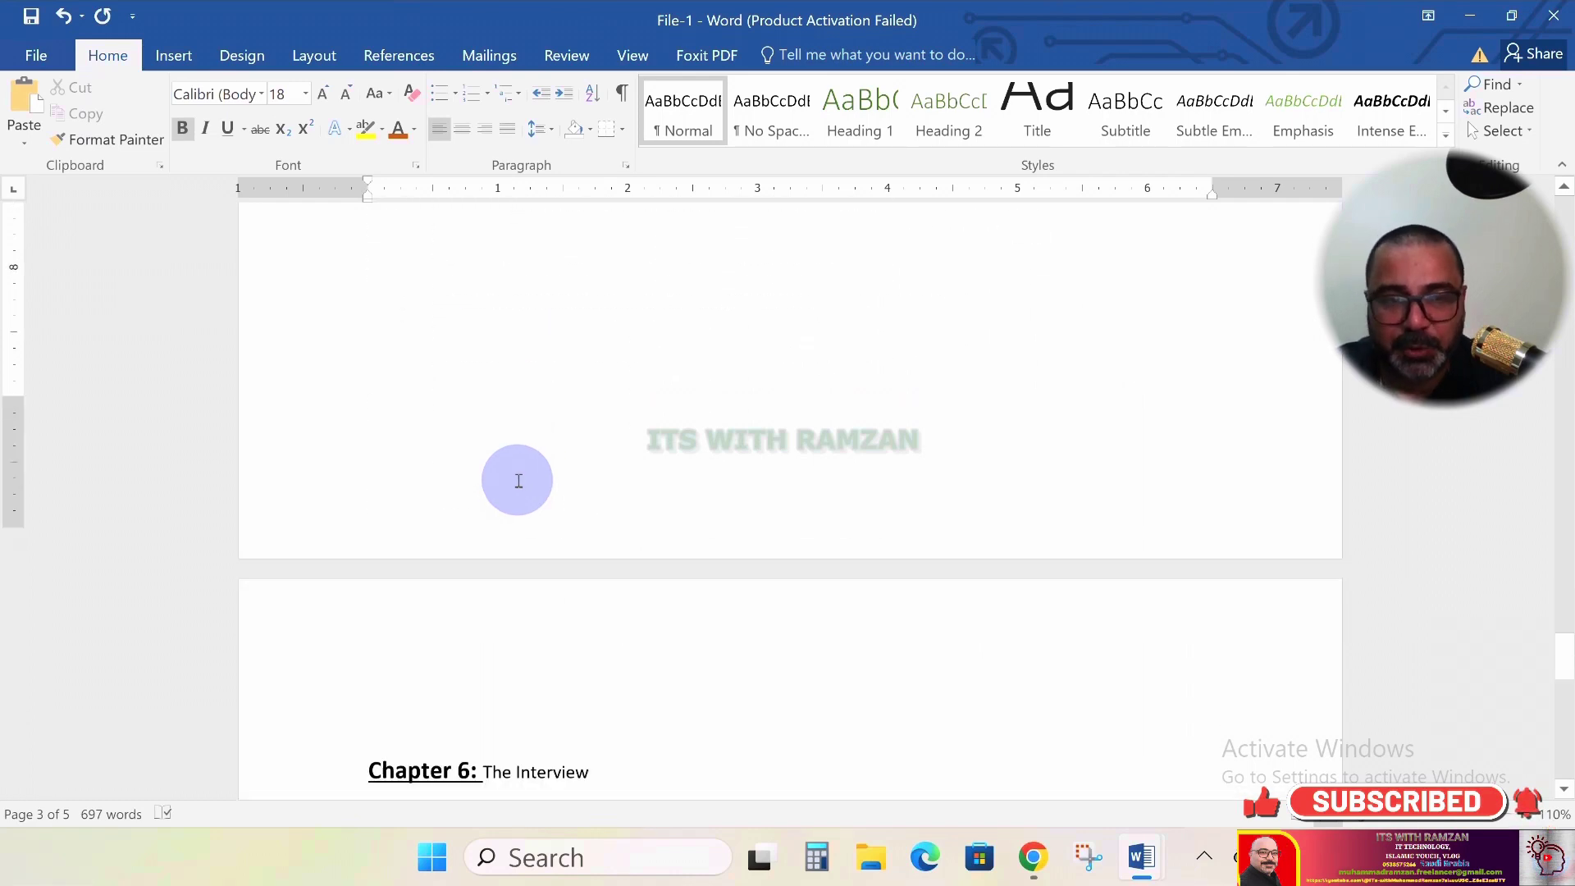
# Apply lettered list numbering (a., b.) to the two entries under Work Experience in the CV
pyautogui.scroll(8, 519, 481)
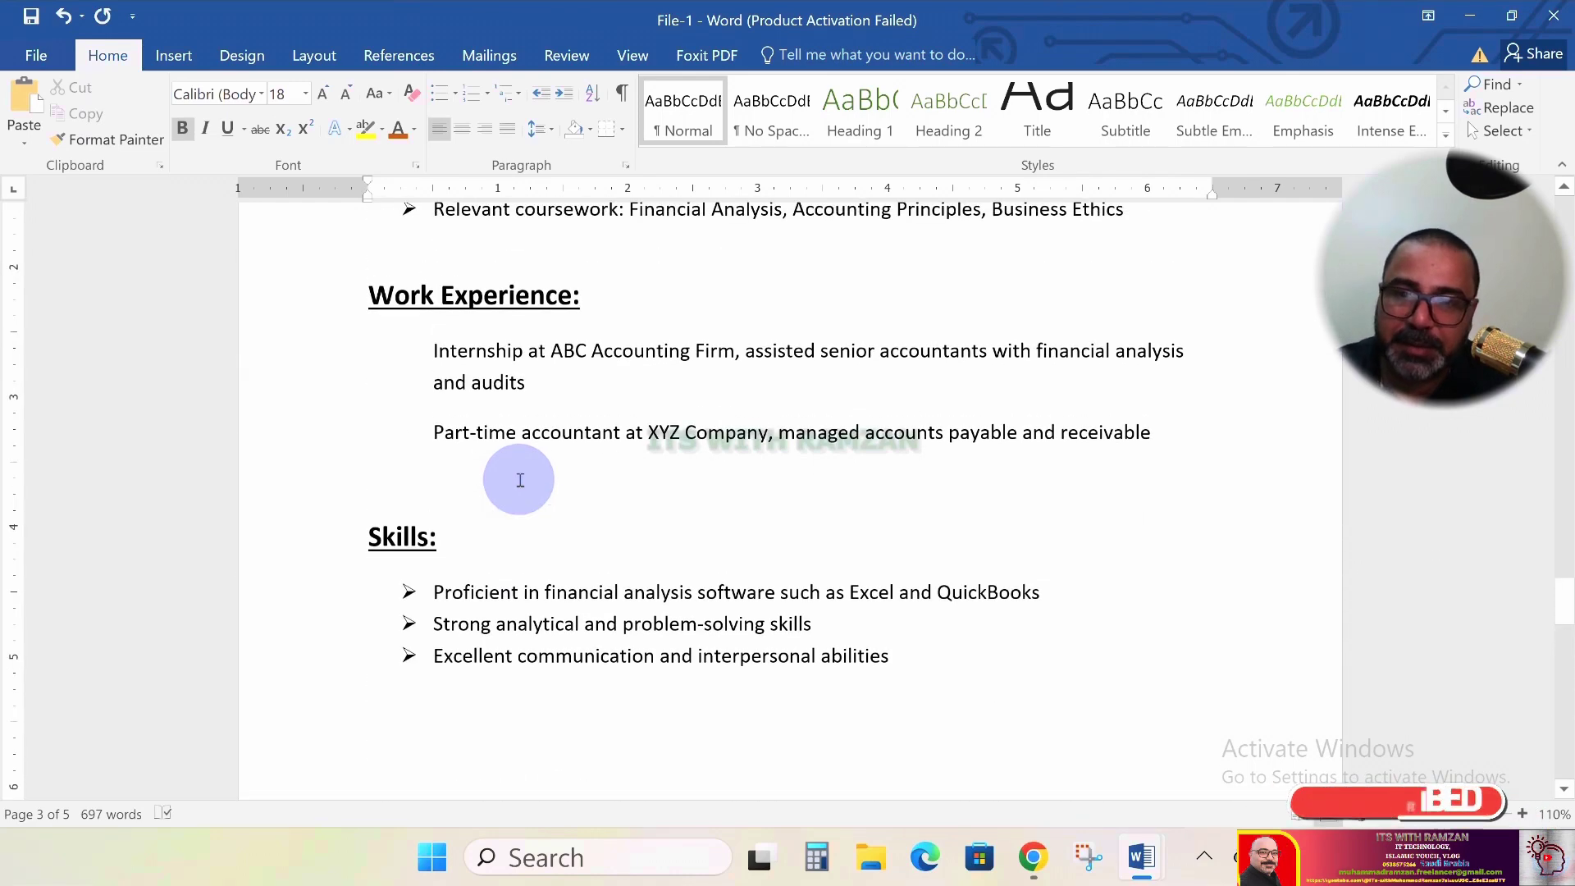
pyautogui.scroll(2, 520, 479)
pyautogui.scroll(-2, 520, 472)
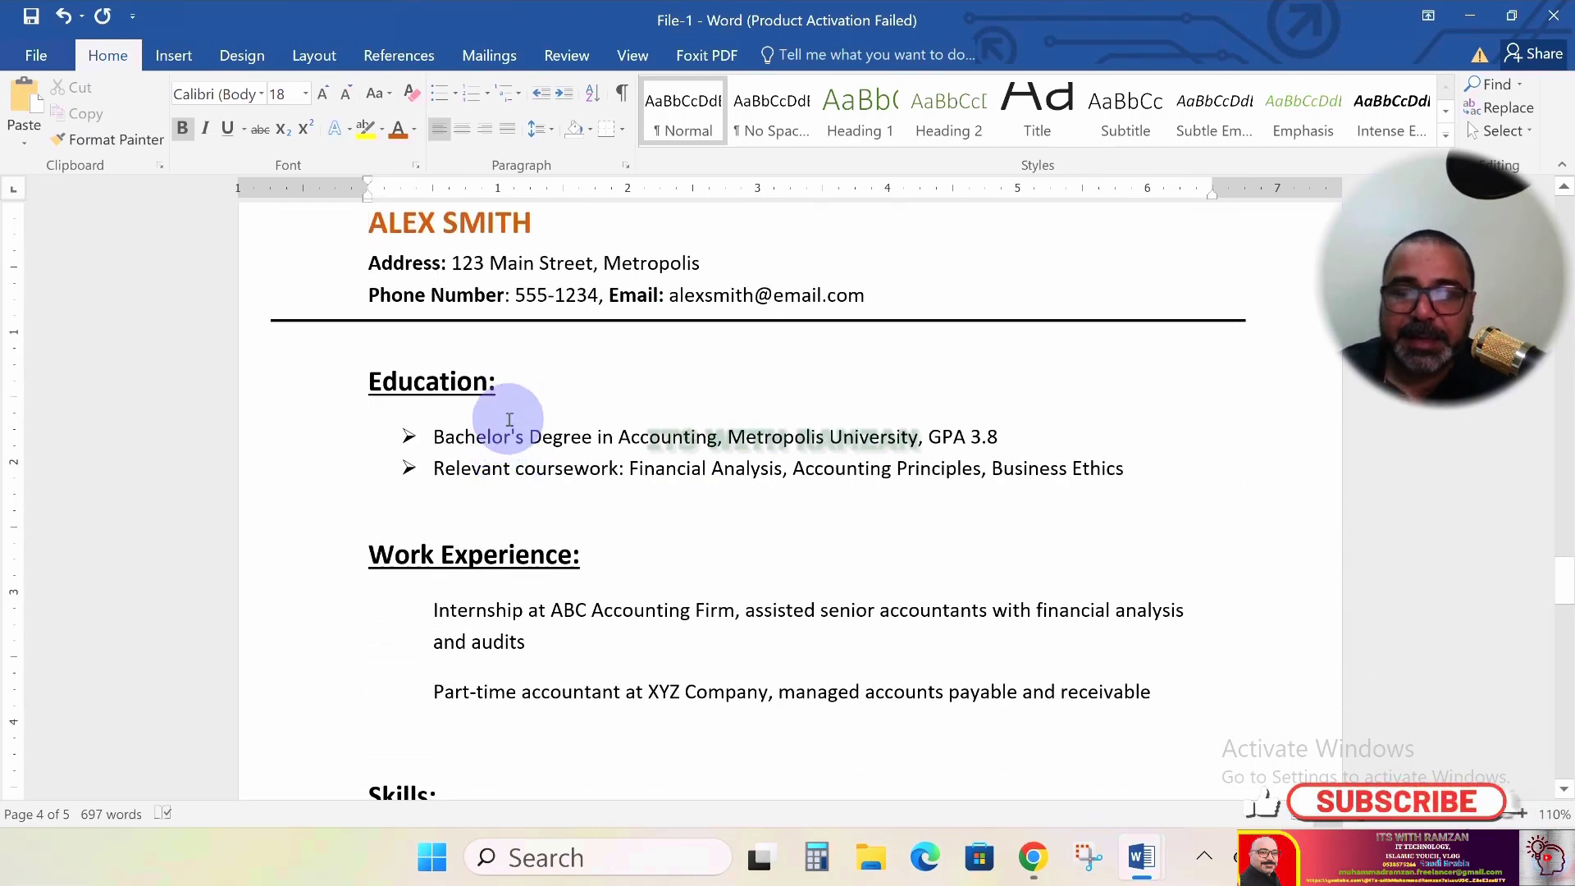
pyautogui.scroll(-2, 480, 426)
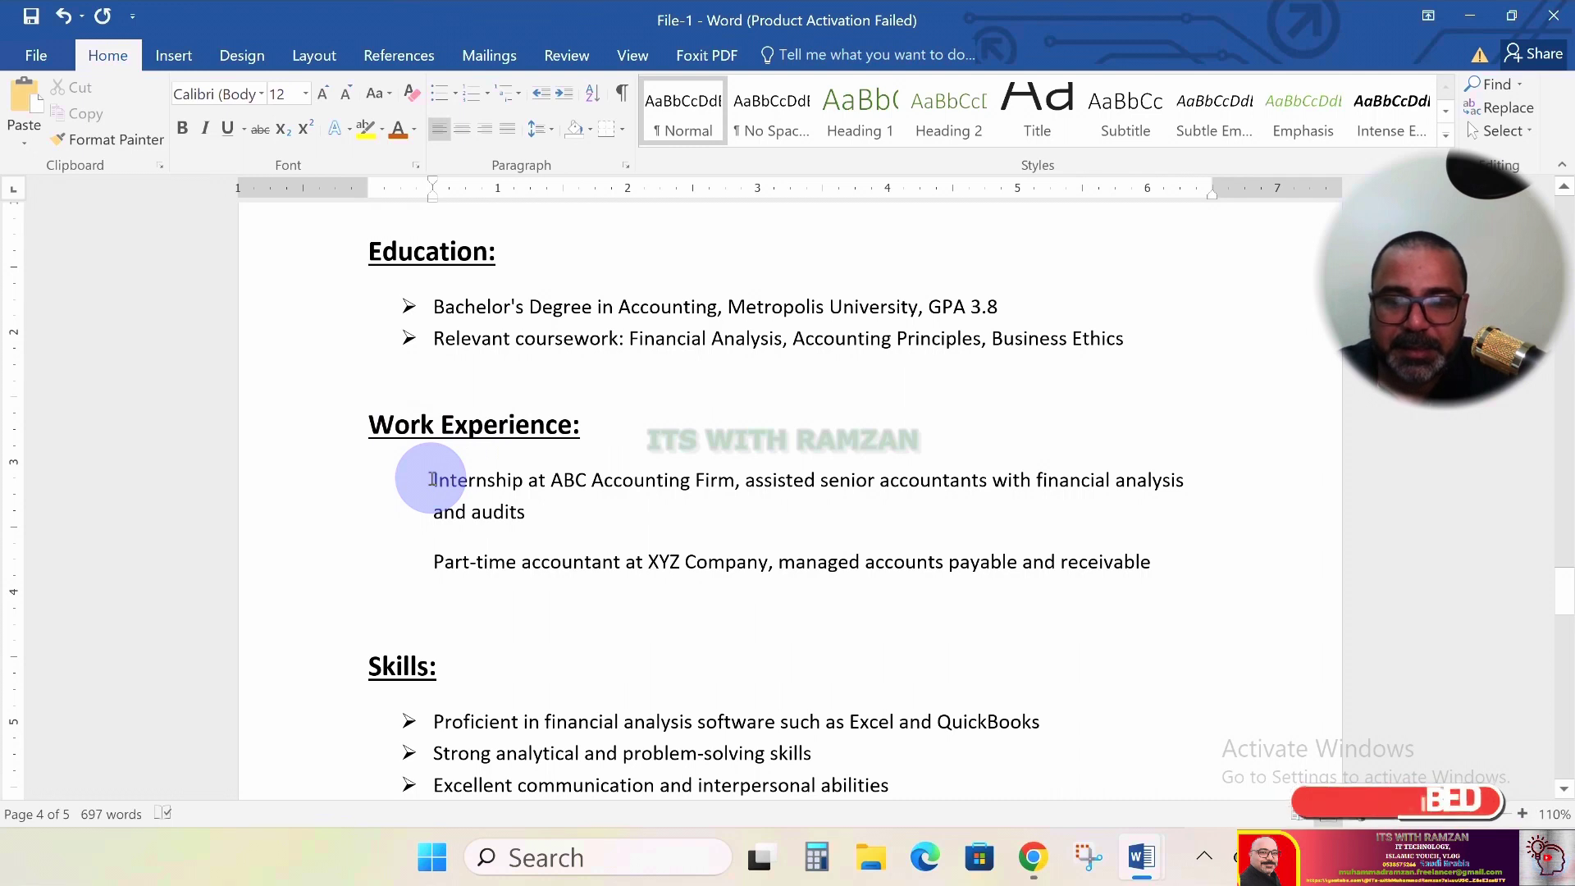
pyautogui.hotkey('shift', 'Down')
pyautogui.hotkey('shift', 'Down')
pyautogui.hotkey('shift', 'Down')
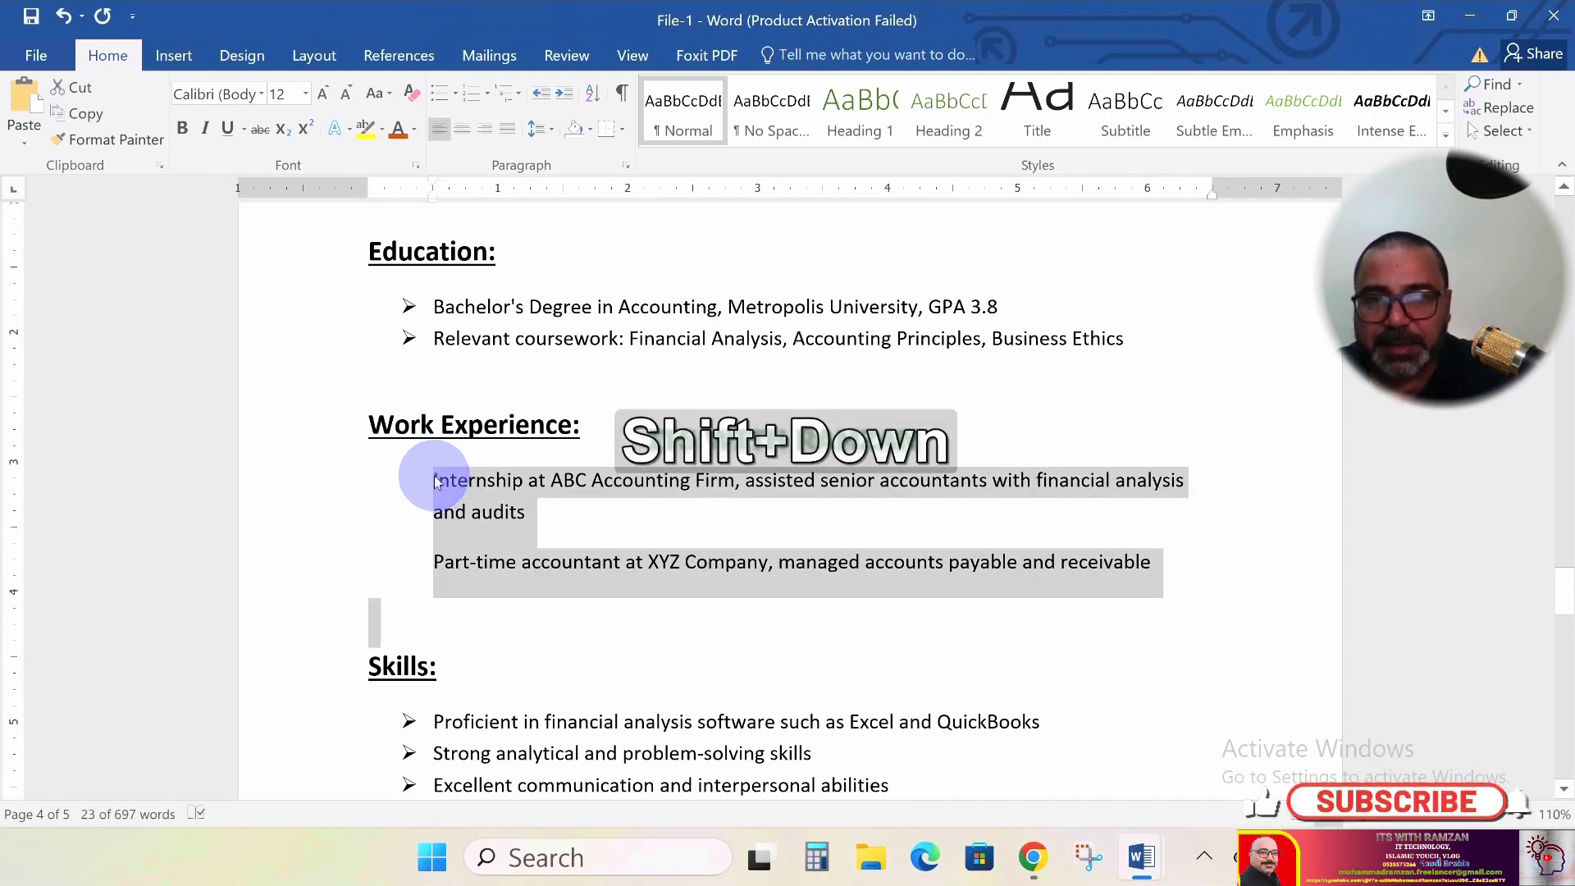
pyautogui.hotkey('shift', 'Up')
pyautogui.hotkey('shift', 'Right')
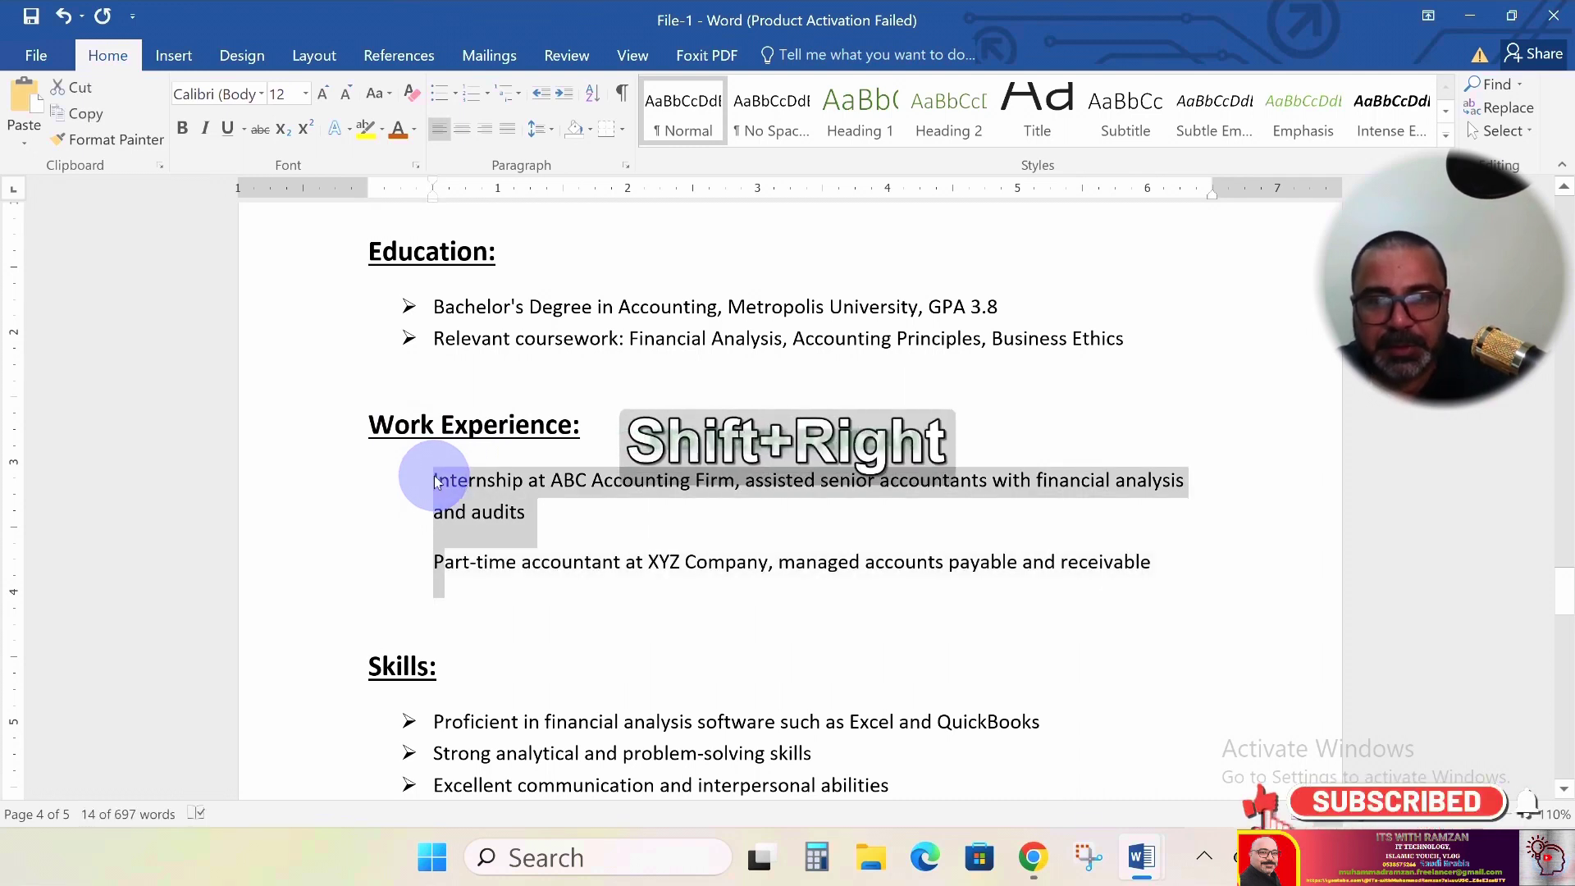
pyautogui.hotkey('shift', 'Right')
pyautogui.hotkey('shift', 'Right')
pyautogui.hotkey('shift', 'Right')
pyautogui.hotkey('shift', 'Right')
pyautogui.hotkey('shift', 'Right')
pyautogui.hotkey('shift', 'Right')
pyautogui.hotkey('shift', 'Right')
pyautogui.hotkey('shift', 'Right')
pyautogui.hotkey('shift', 'Right')
pyautogui.hotkey('shift', 'Right')
pyautogui.hotkey('shift', 'Right')
pyautogui.hotkey('shift', 'Right')
pyautogui.hotkey('shift', 'Right')
pyautogui.hotkey('shift', 'Right')
pyautogui.hotkey('shift', 'Right')
pyautogui.hotkey('shift', 'Right')
pyautogui.hotkey('shift', 'Right')
pyautogui.hotkey('shift', 'Right')
pyautogui.hotkey('shift', 'Right')
pyautogui.hotkey('shift', 'Right')
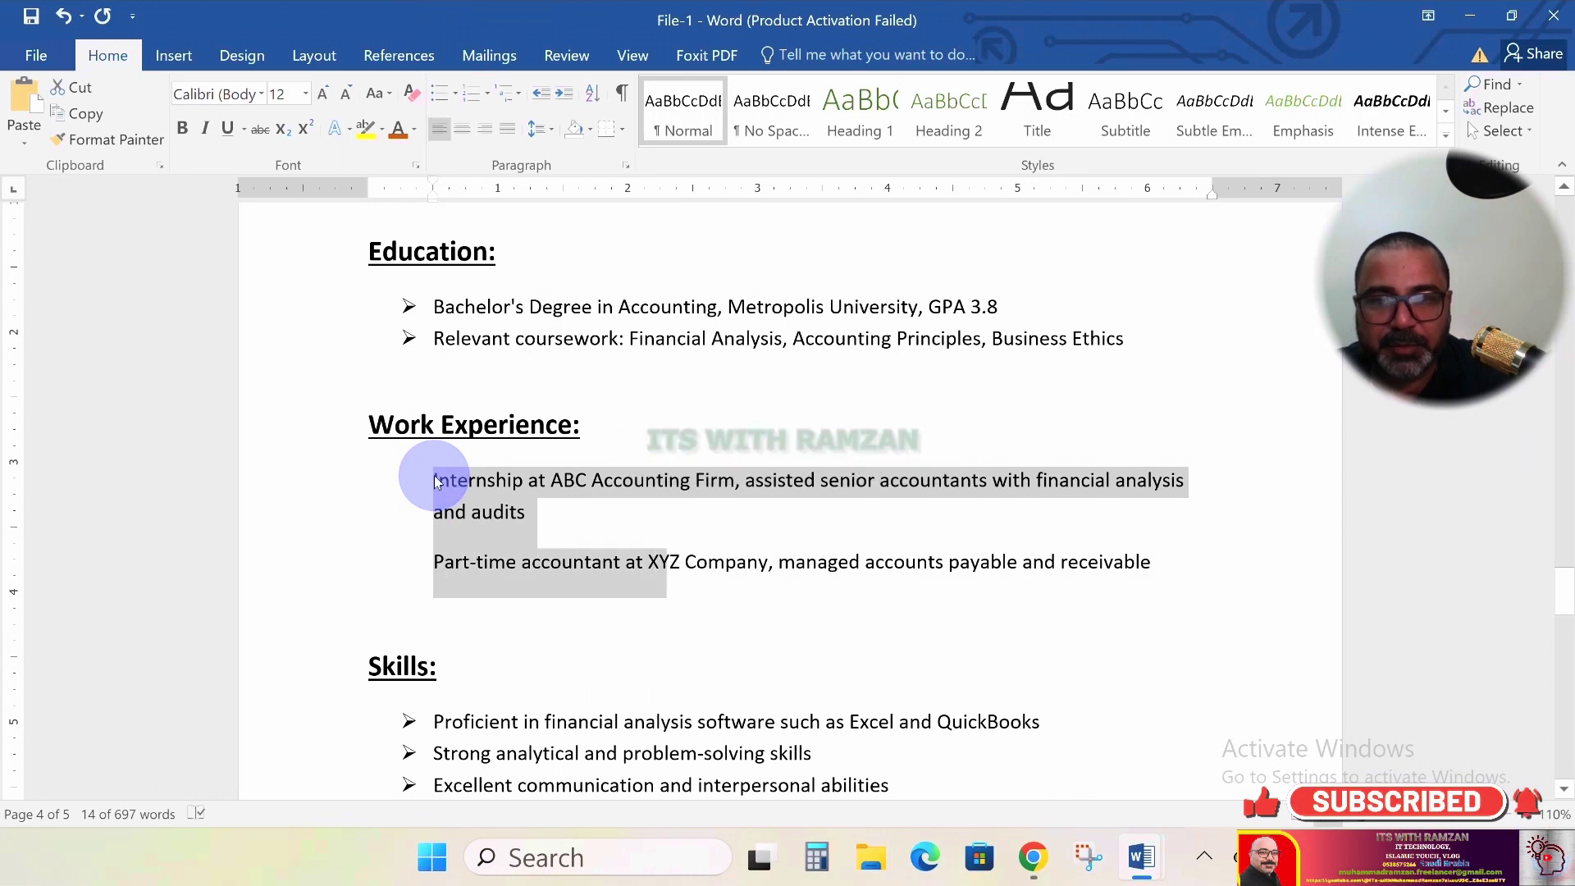
pyautogui.hotkey('shift', 'Right')
pyautogui.hotkey('shift', 'Right')
pyautogui.hotkey('shift', 'Right')
pyautogui.hotkey('shift', 'Right')
pyautogui.hotkey('shift', 'Right')
pyautogui.hotkey('shift', 'Right')
pyautogui.hotkey('shift', 'Right')
pyautogui.hotkey('shift', 'Right')
pyautogui.hotkey('shift', 'Right')
pyautogui.hotkey('shift', 'Right')
pyautogui.hotkey('shift', 'Right')
pyautogui.hotkey('shift', 'Right')
pyautogui.hotkey('shift', 'Right')
pyautogui.hotkey('shift', 'Right')
pyautogui.hotkey('shift', 'Right')
pyautogui.hotkey('shift', 'Right')
pyautogui.hotkey('shift', 'Right')
pyautogui.hotkey('shift', 'Right')
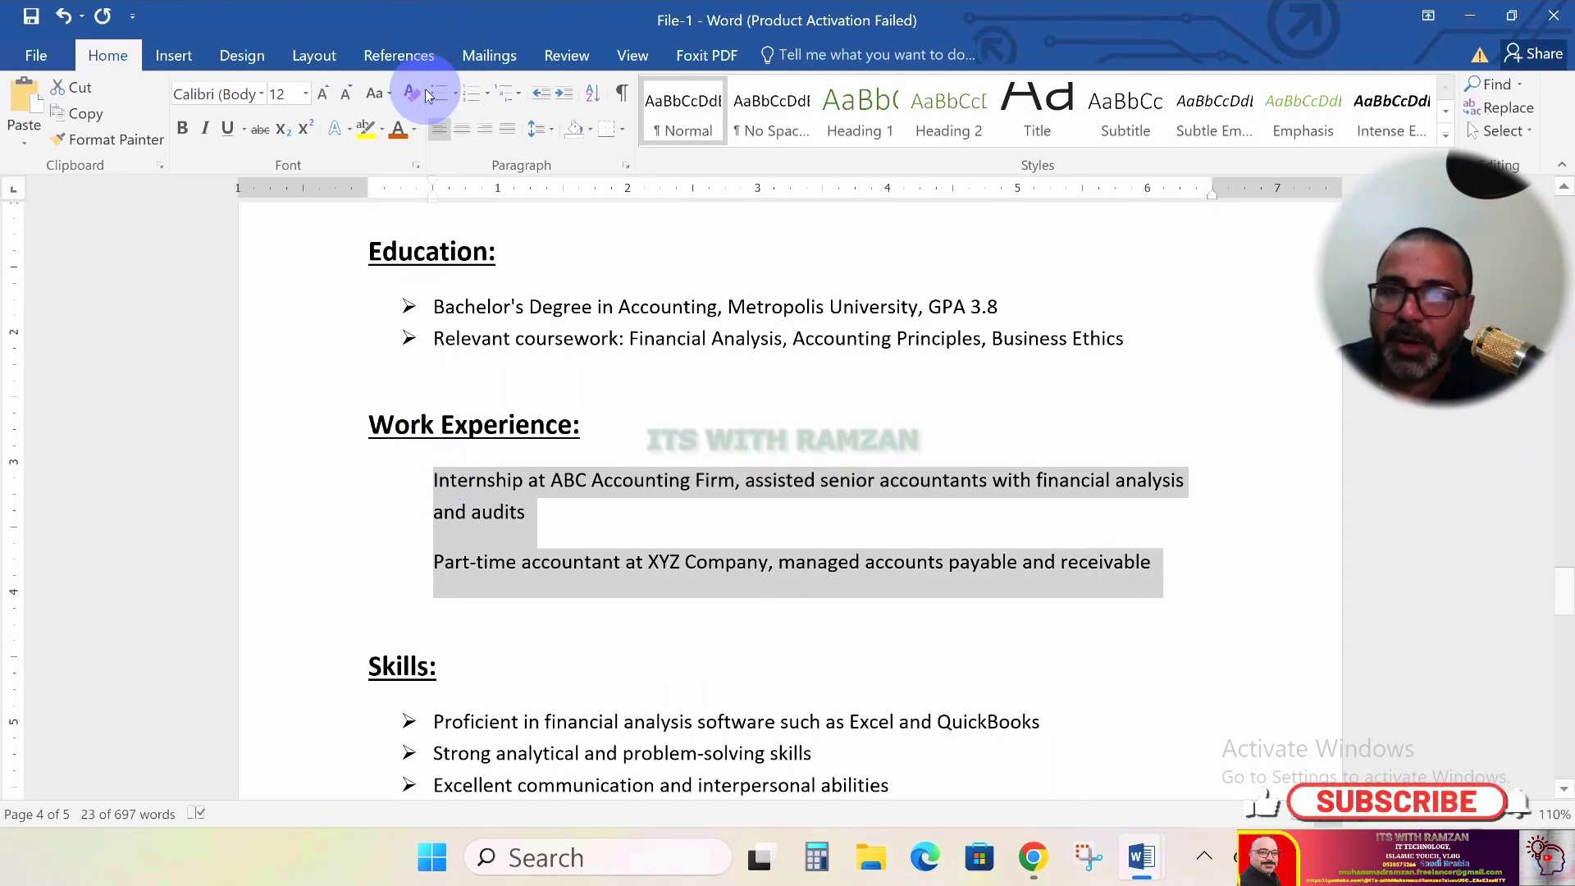
pyautogui.click(486, 97)
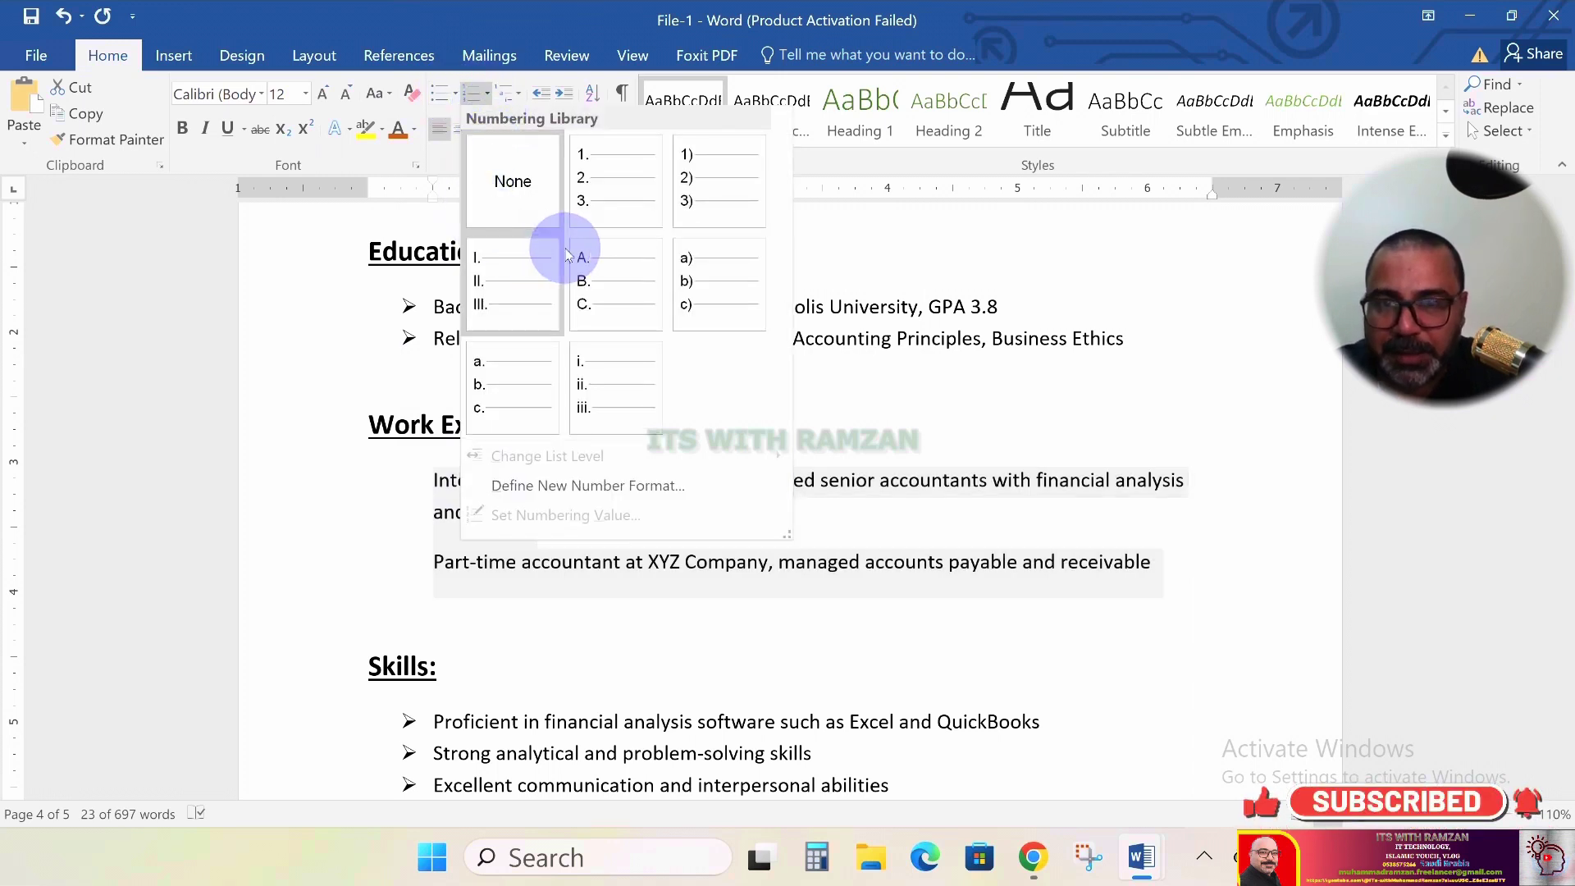
pyautogui.click(611, 190)
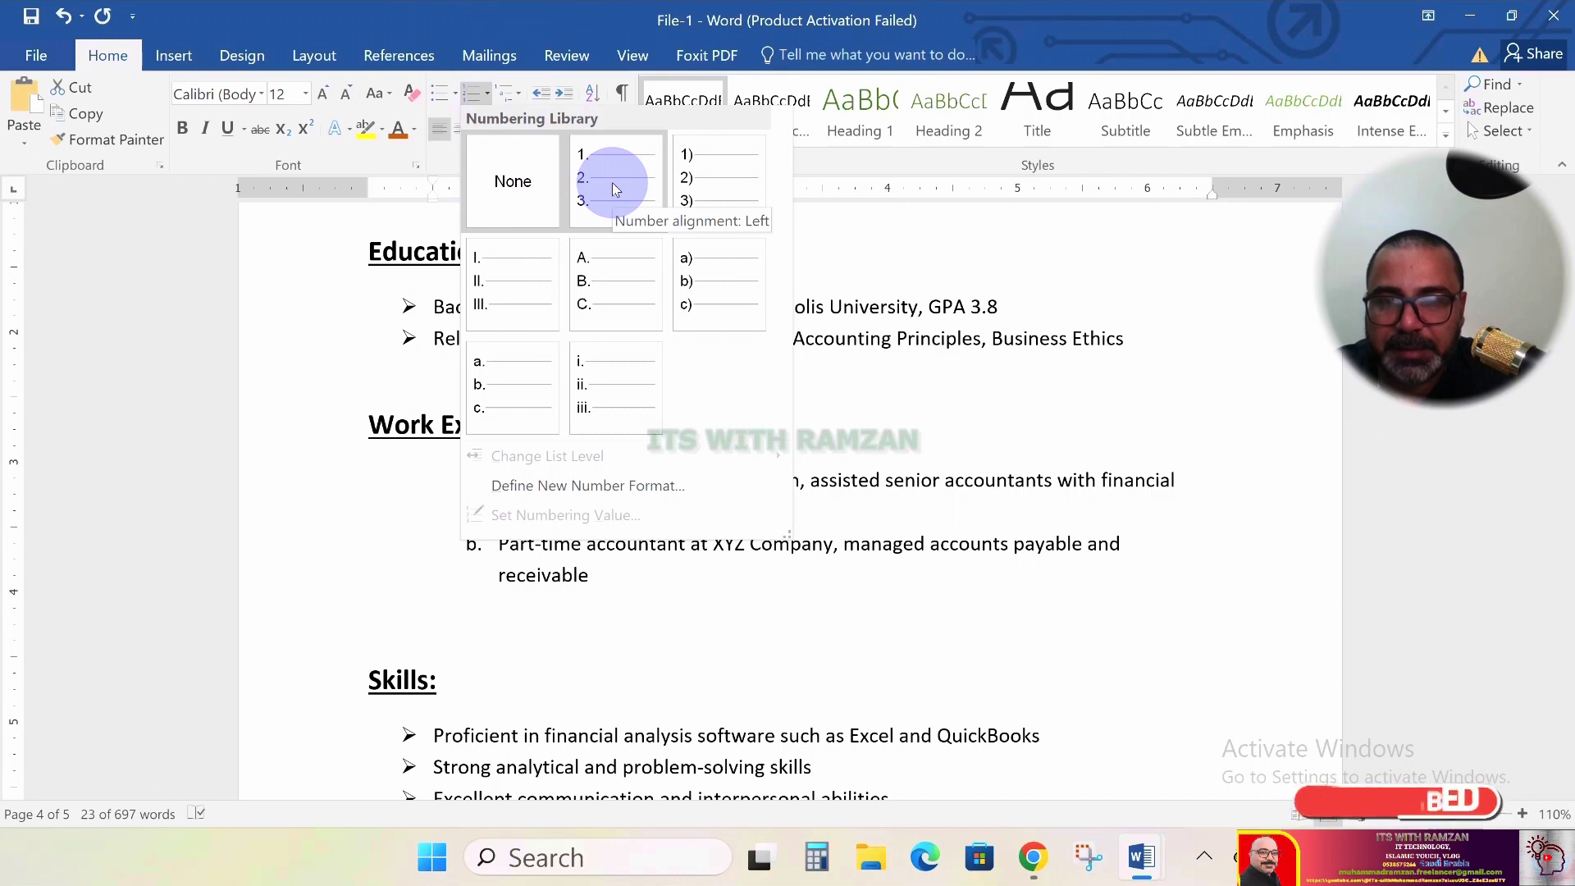
pyautogui.press('Escape')
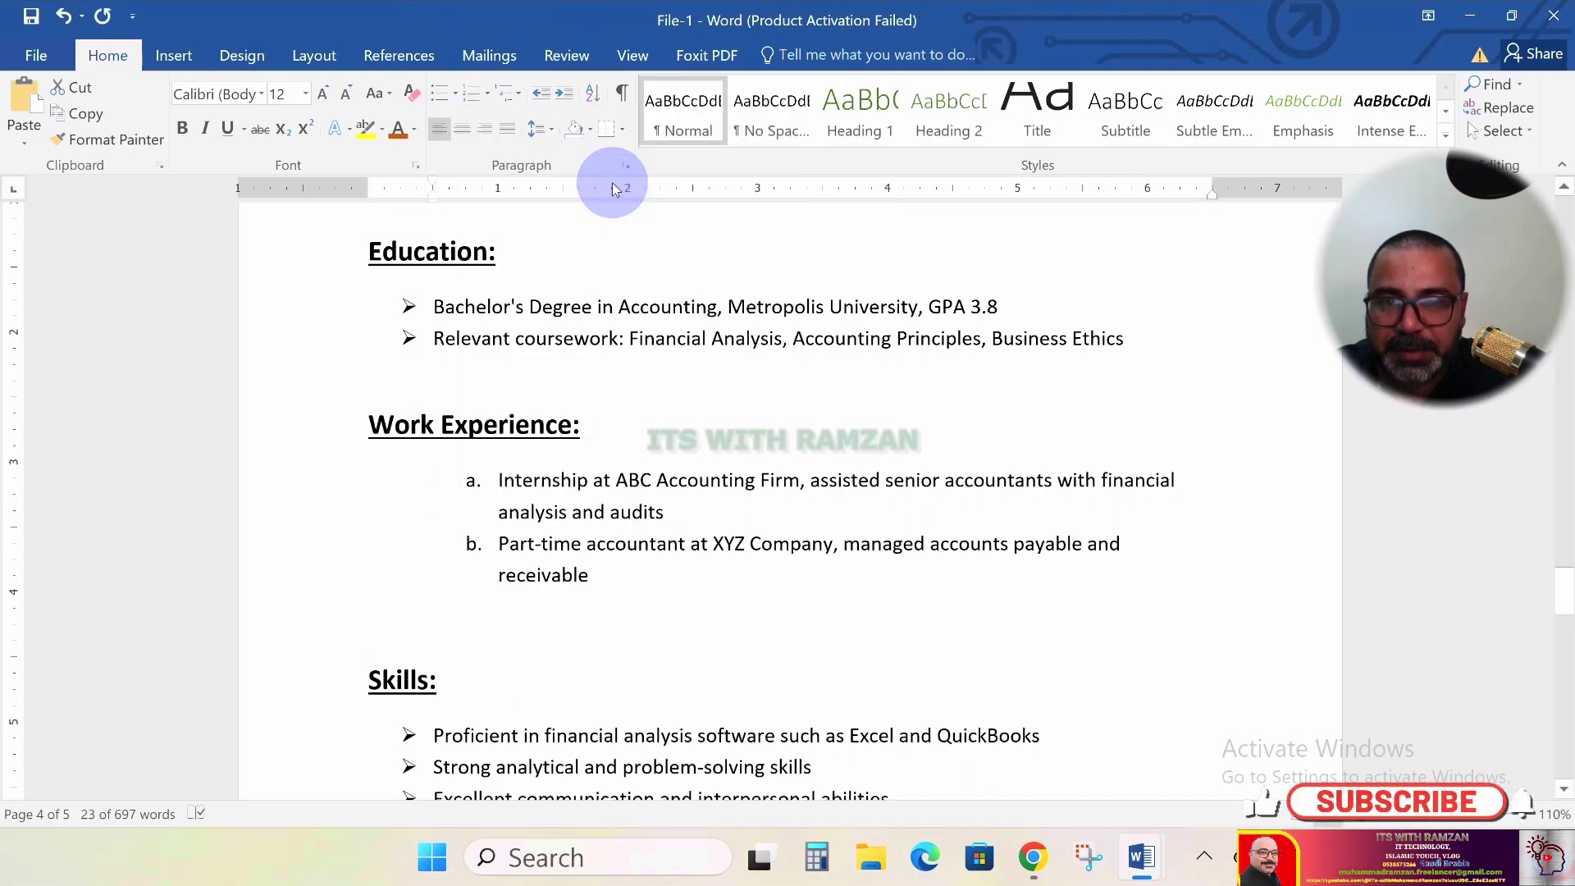
# Change the numbering style of the CV's Work Experience list to 1., 2
pyautogui.click(489, 95)
pyautogui.click(490, 96)
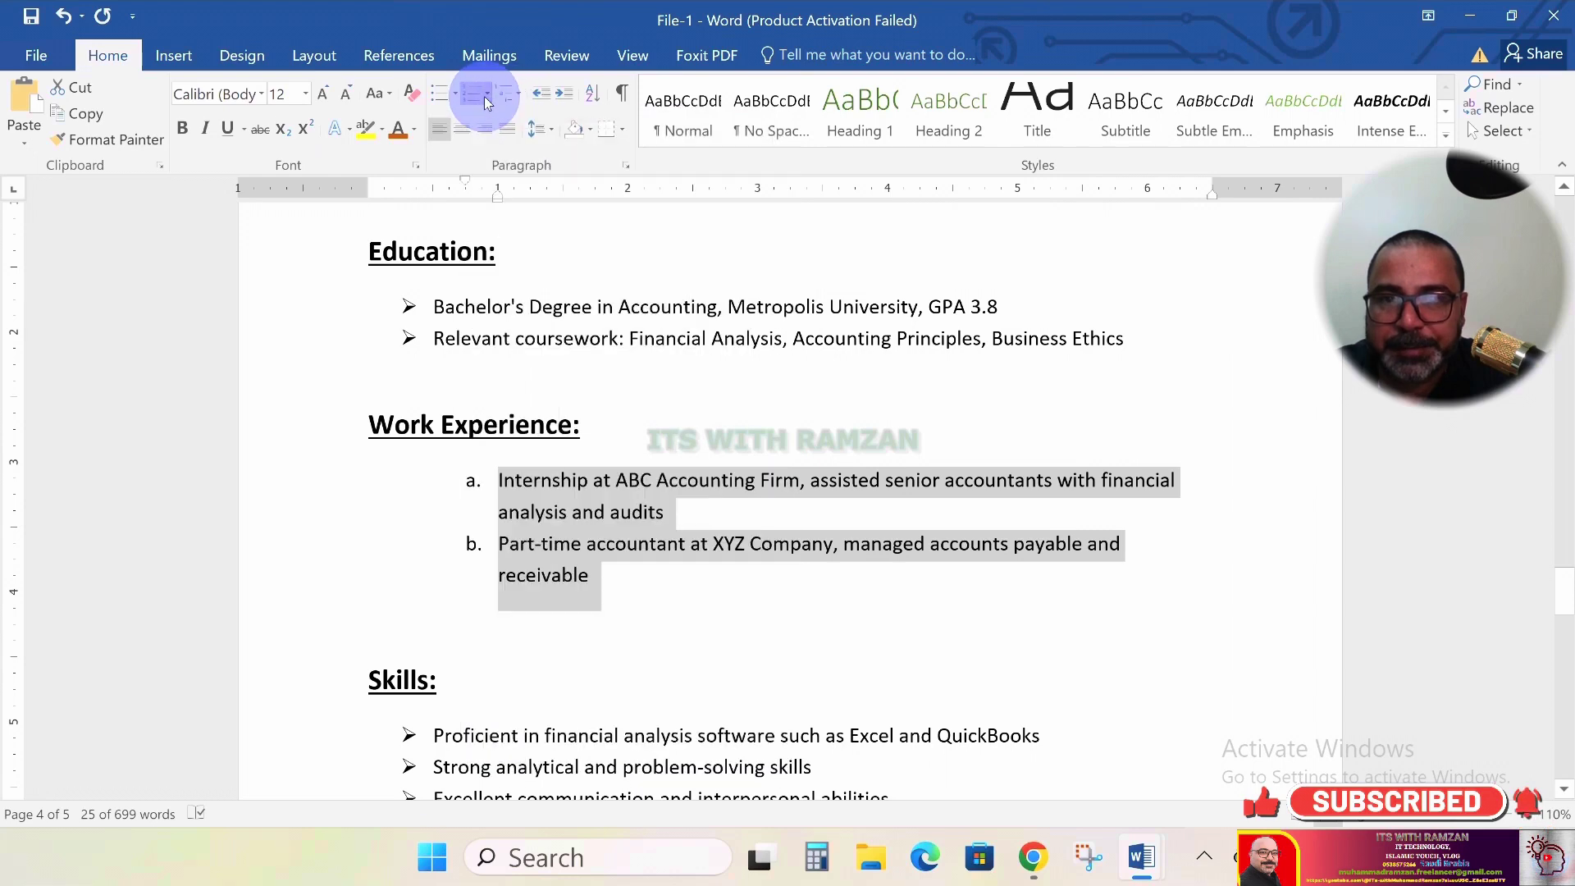
pyautogui.click(484, 96)
pyautogui.click(478, 140)
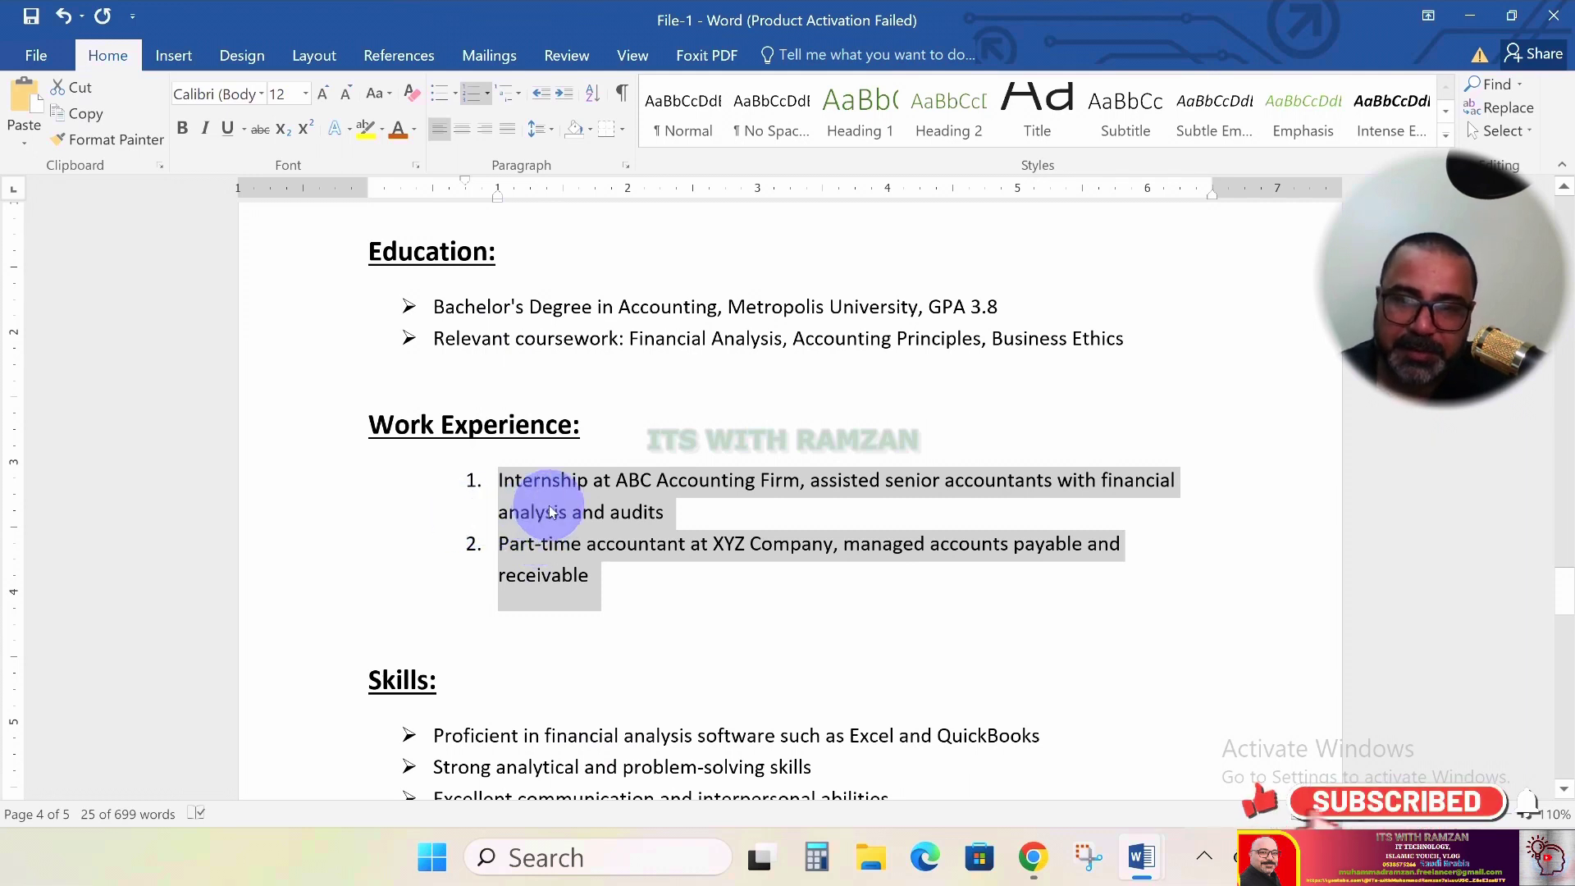
pyautogui.scroll(-1, 551, 512)
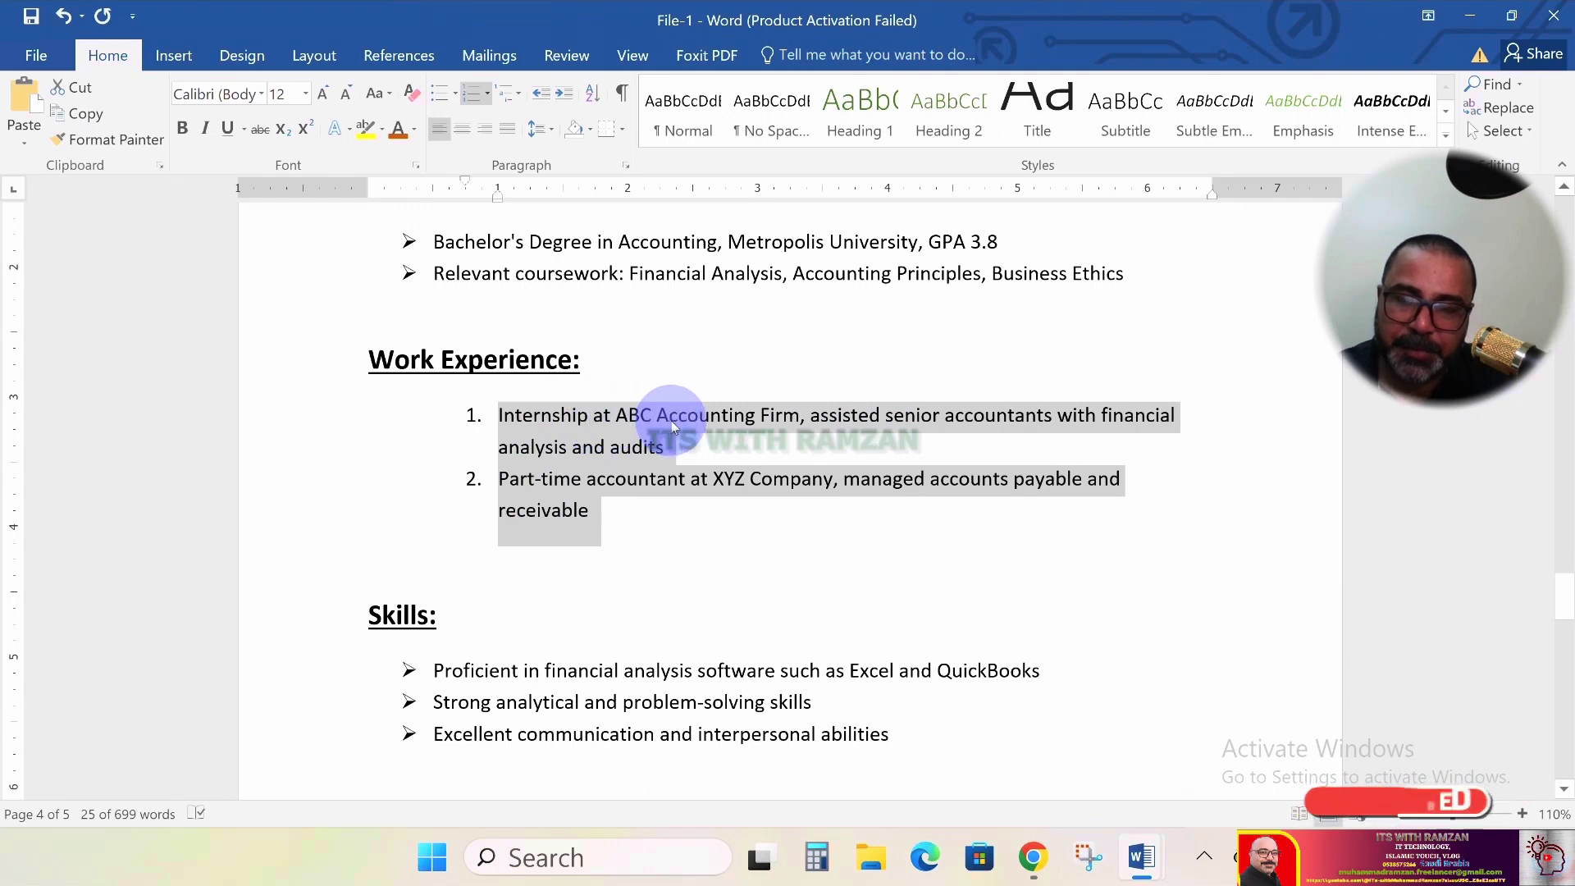
# Add a new line reading "Summary" above the Education heading in the CV
pyautogui.scroll(-1, 607, 426)
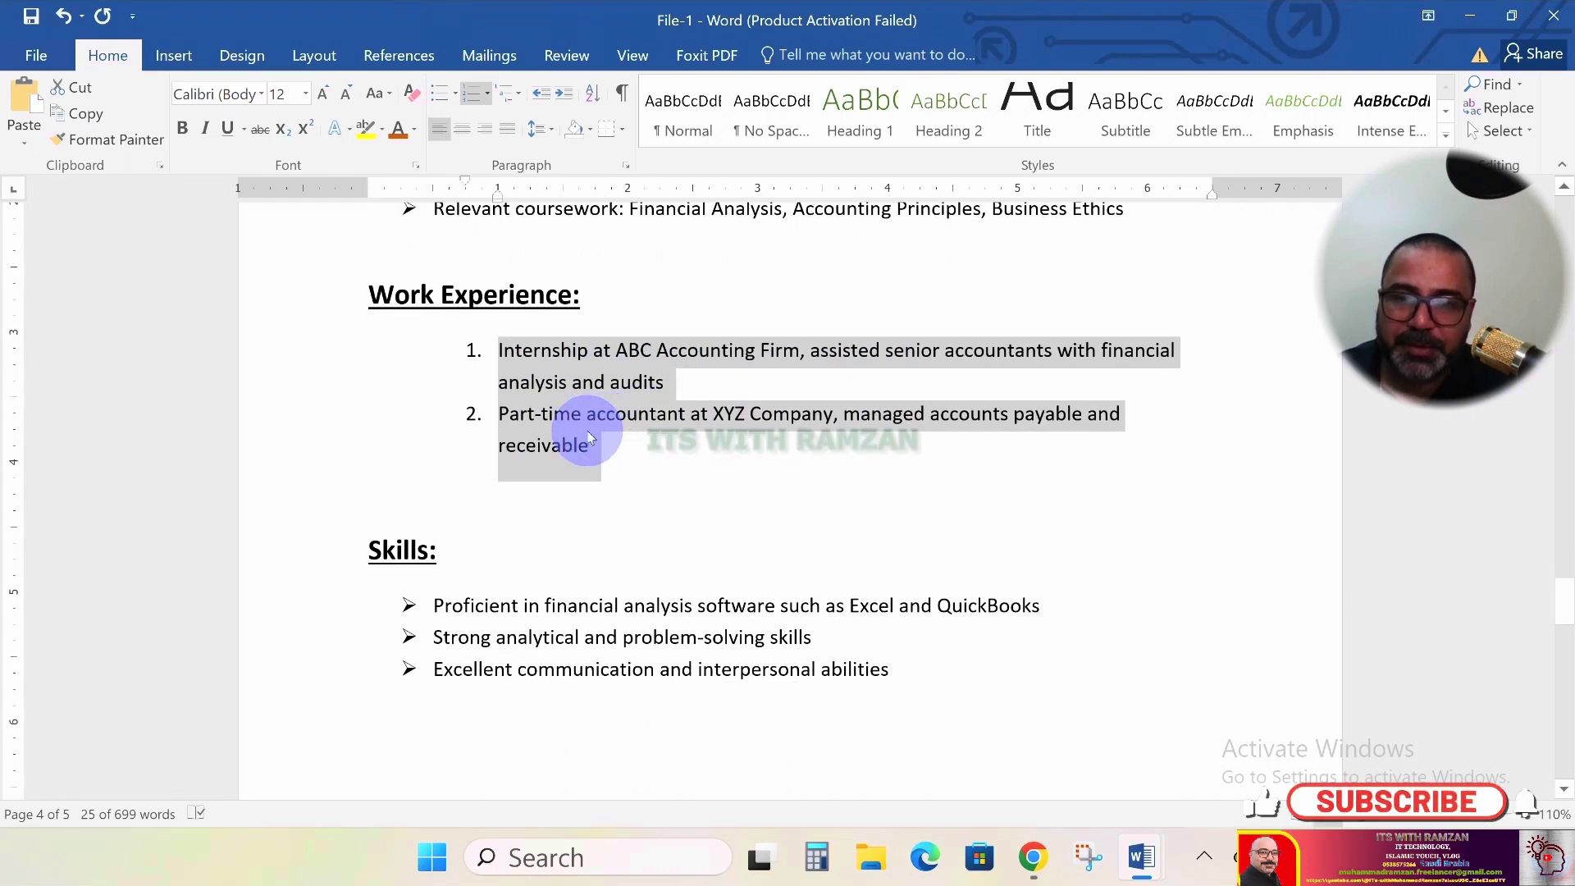
pyautogui.scroll(-3, 489, 434)
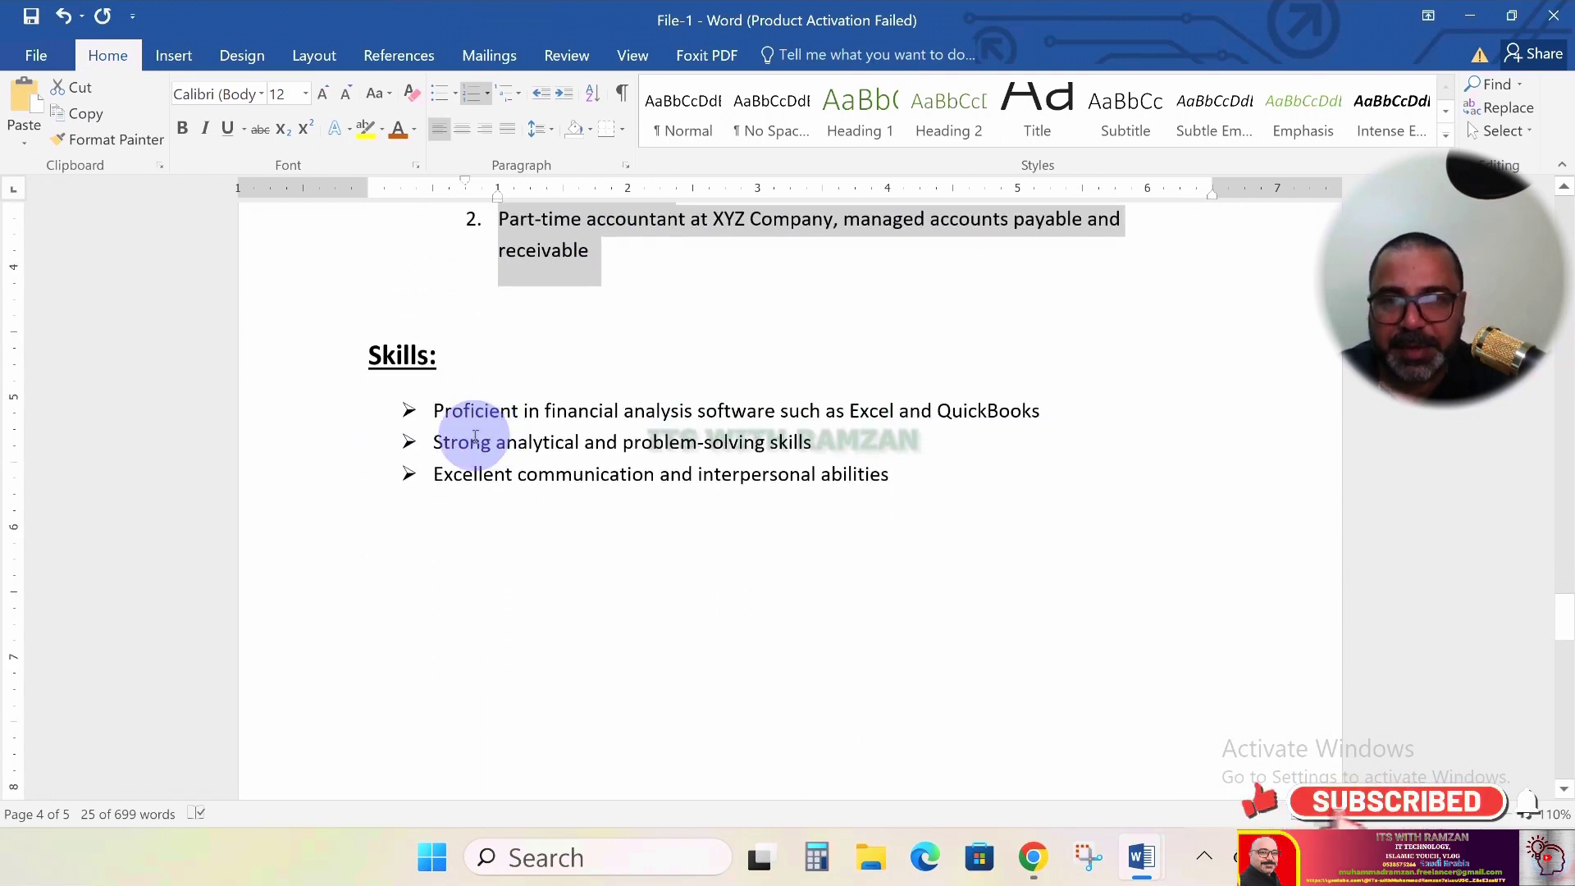
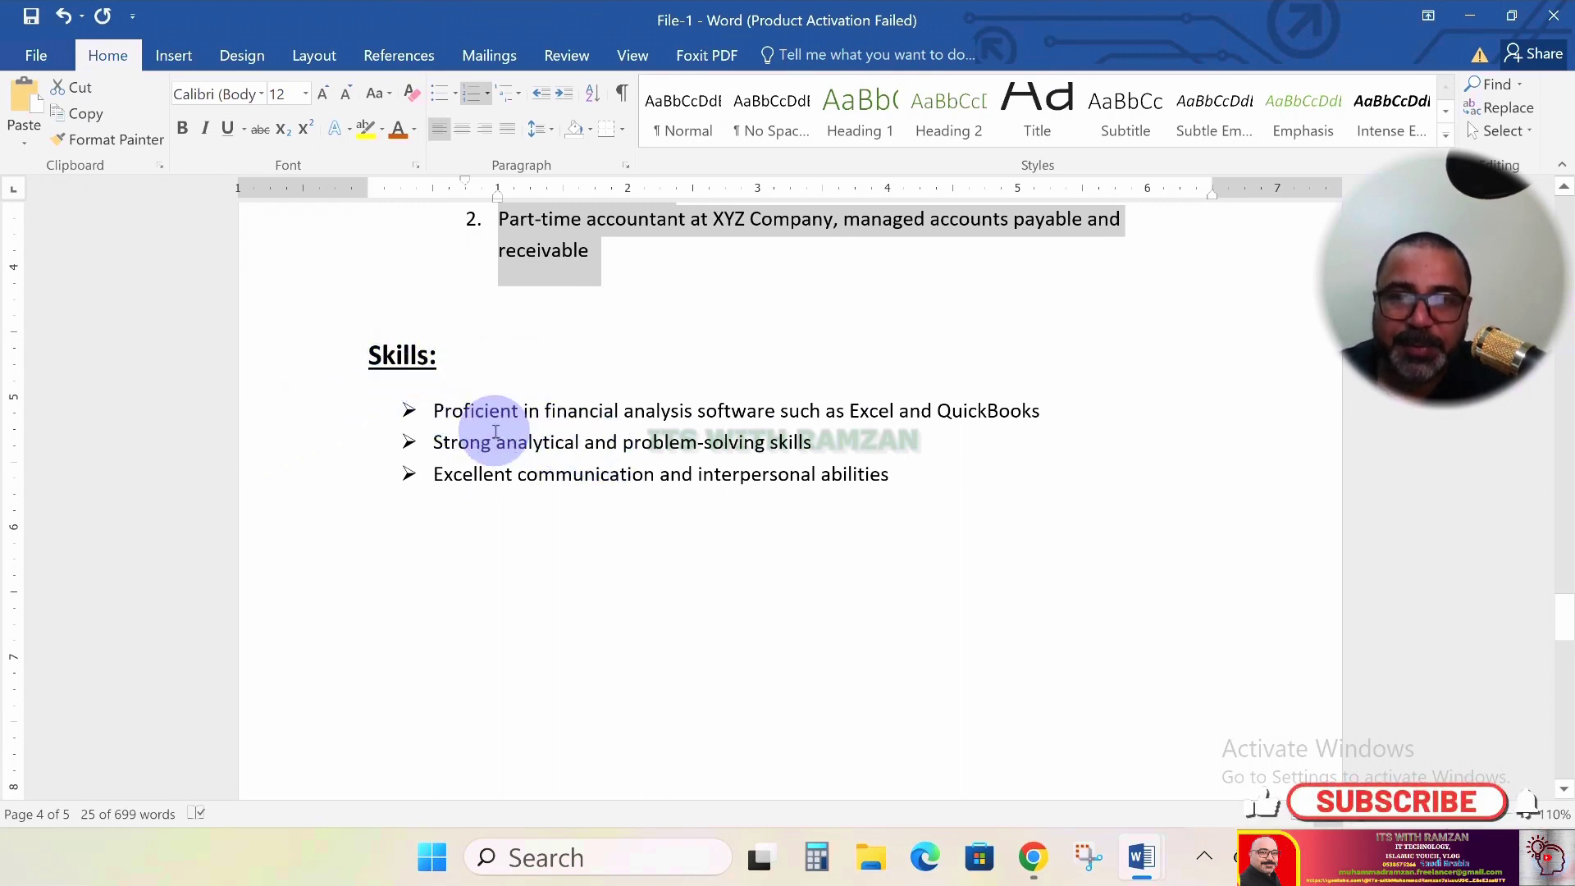
pyautogui.scroll(2, 598, 377)
pyautogui.click(591, 387)
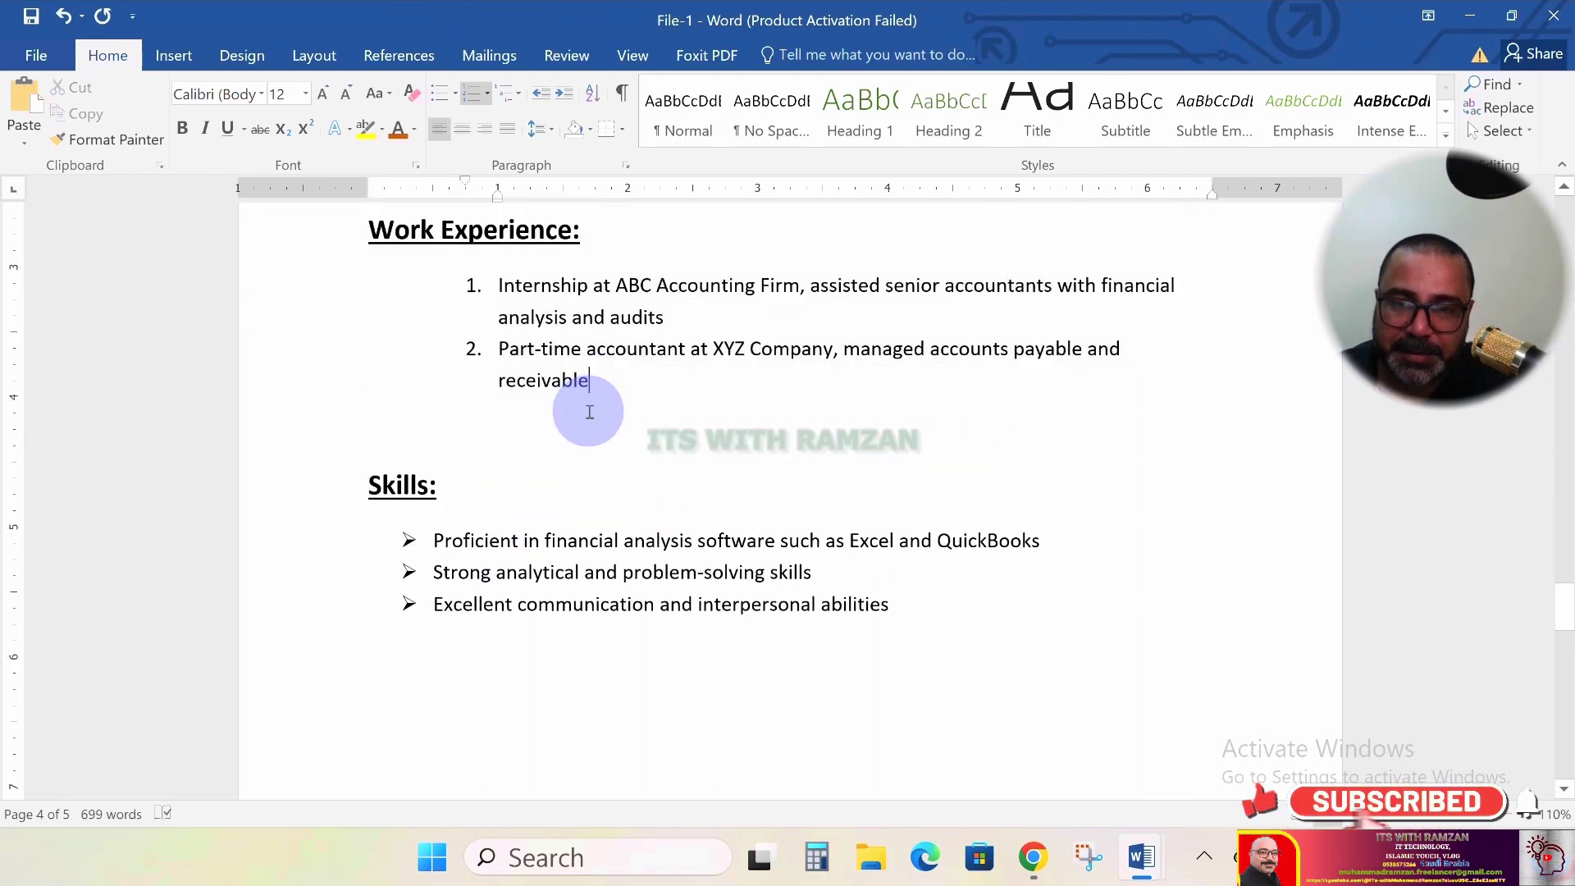
pyautogui.scroll(7, 587, 406)
pyautogui.scroll(-2, 589, 411)
pyautogui.scroll(-1, 590, 411)
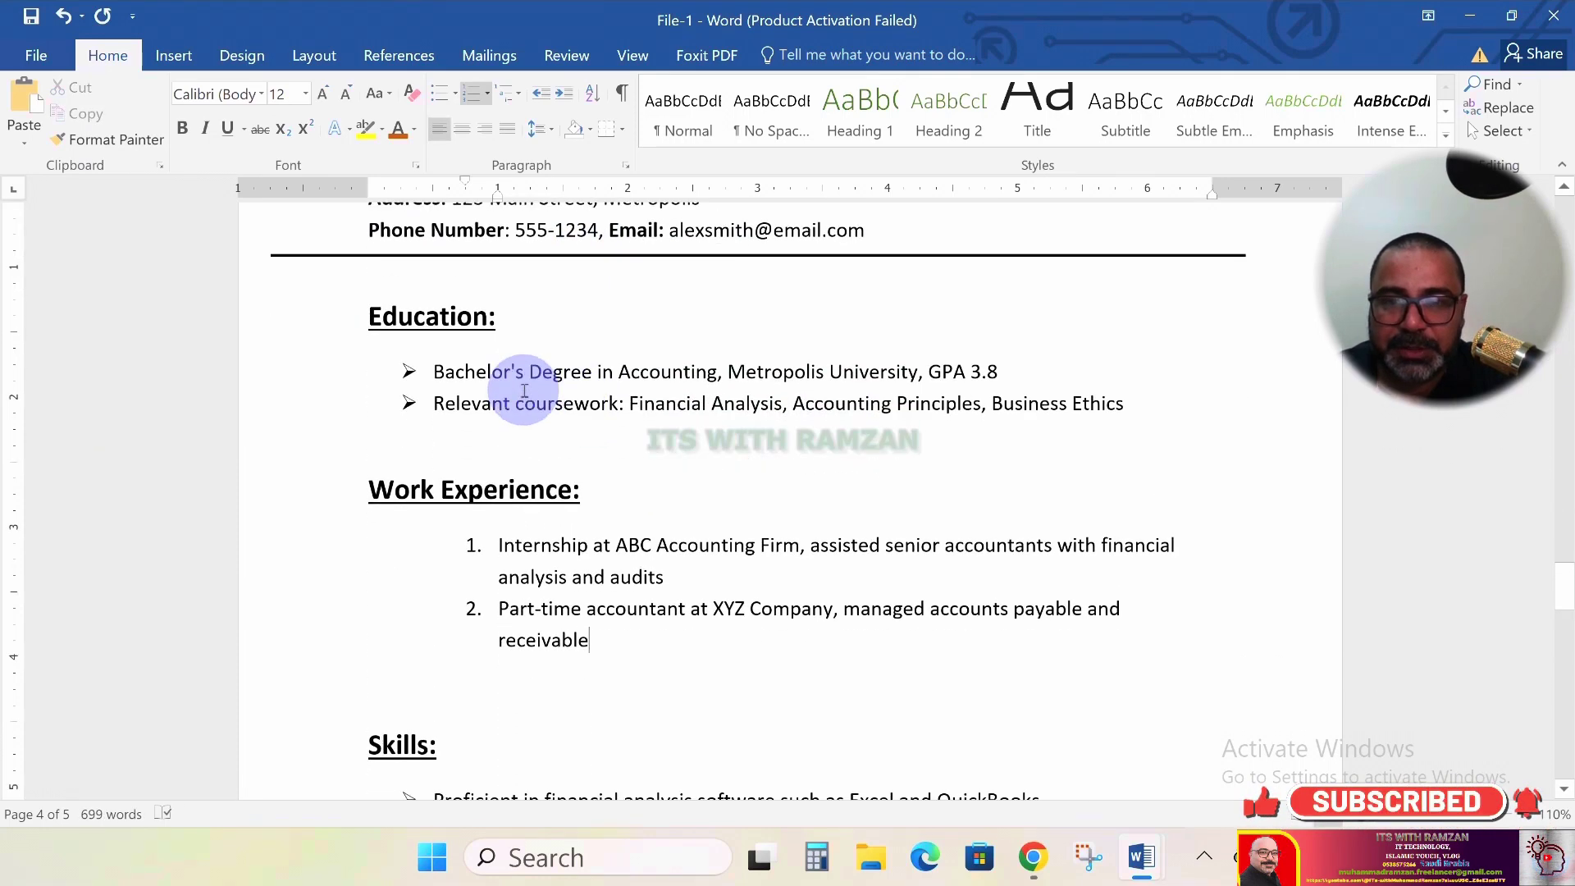
pyautogui.click(375, 293)
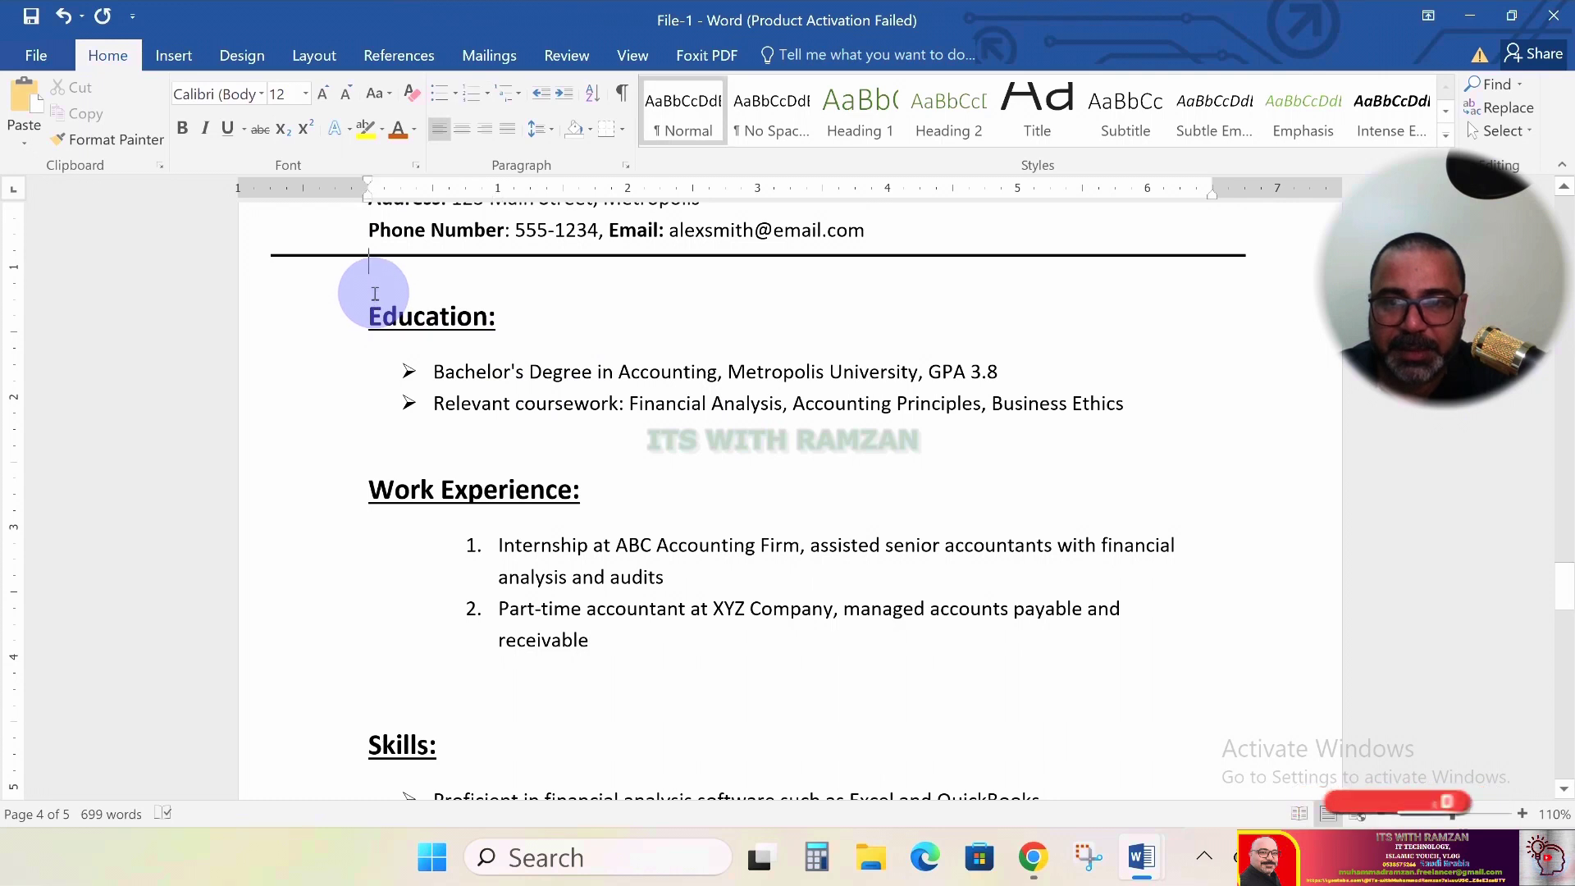
pyautogui.press('Return')
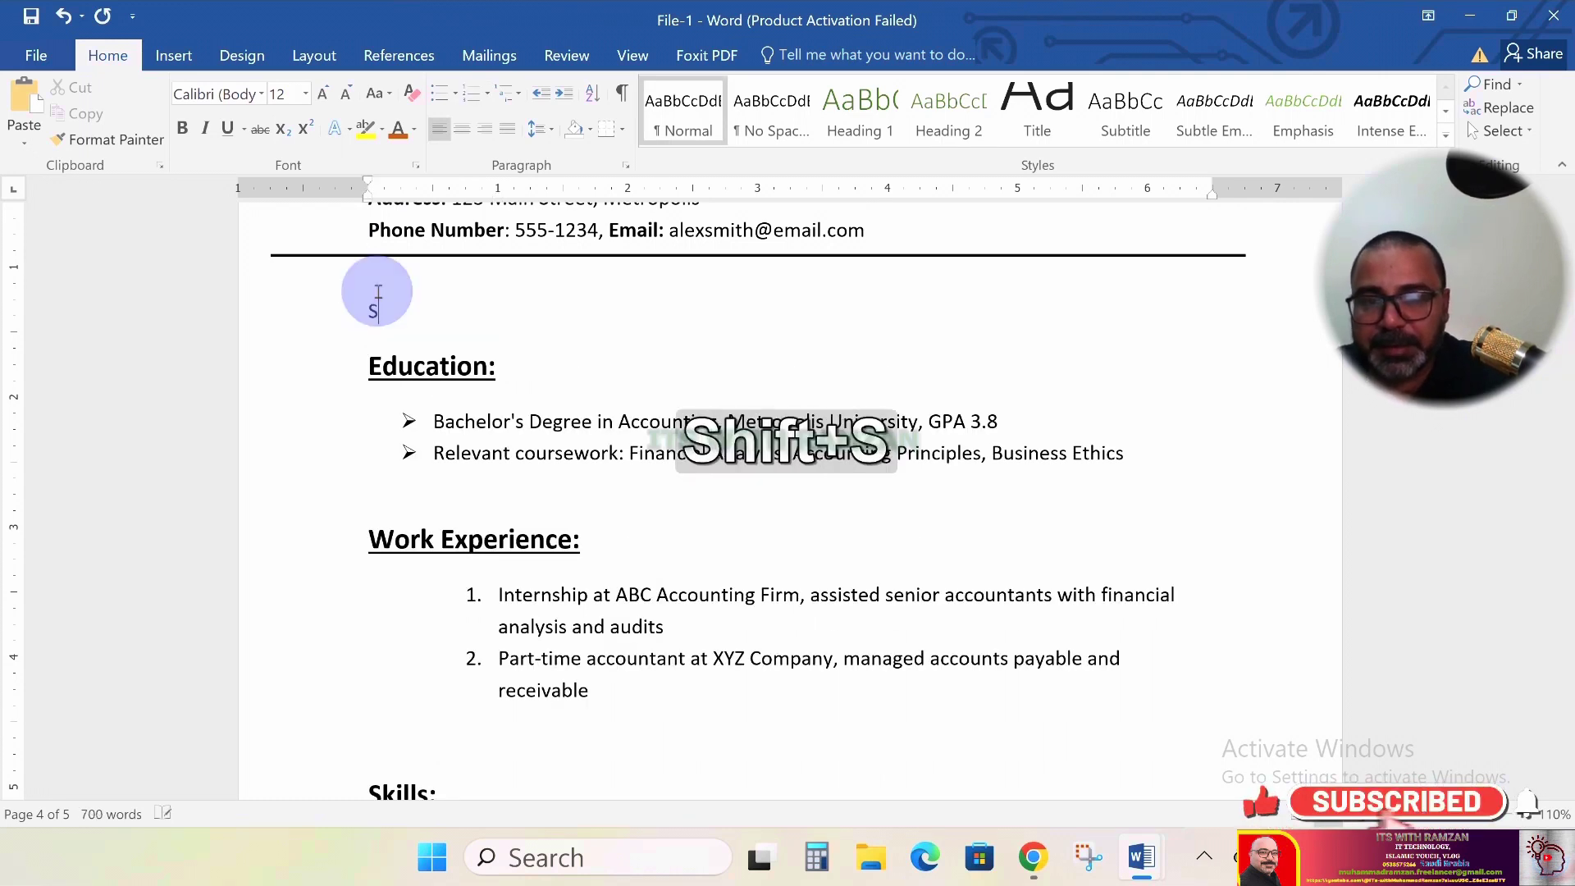
pyautogui.write('Summary')
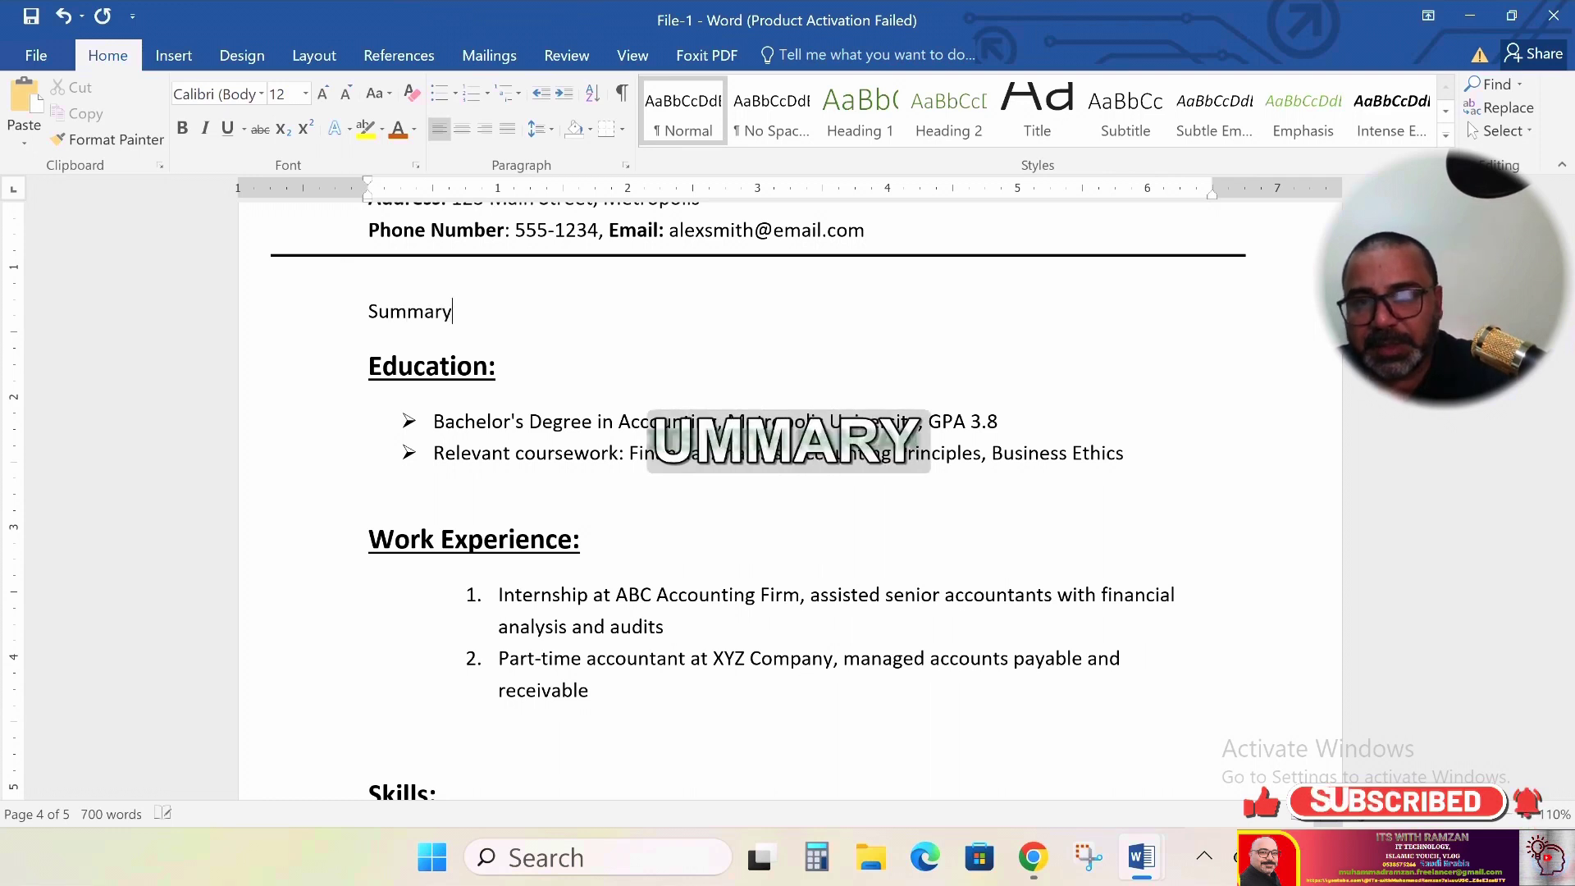
# Copy the Education heading's formatting onto the new Summary line
pyautogui.click(356, 374)
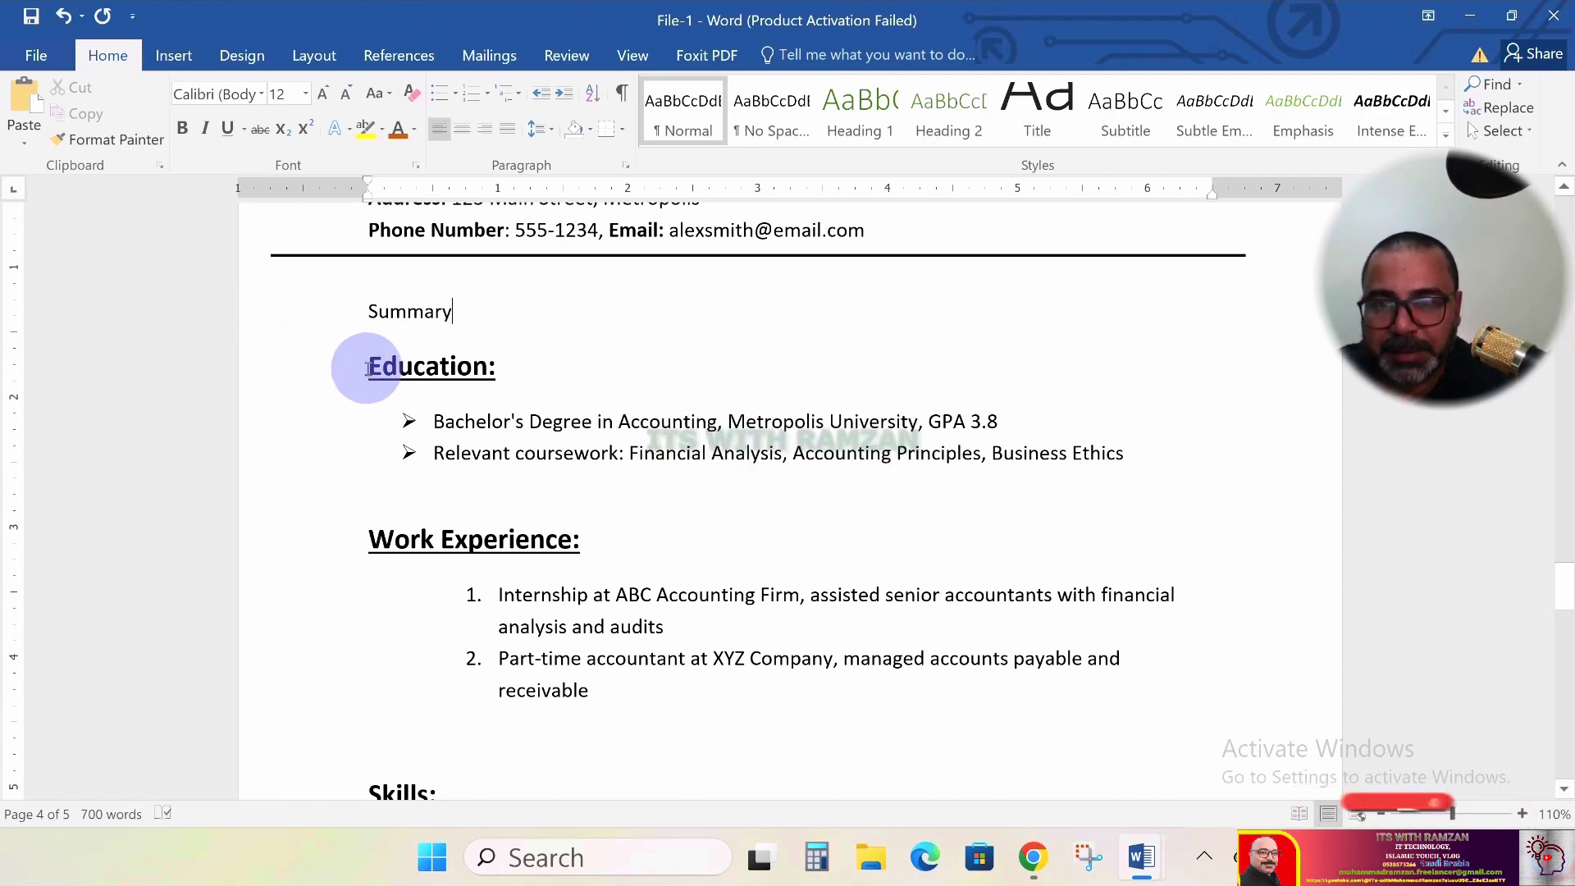
pyautogui.hotkey('shift', 'Right')
pyautogui.hotkey('shift', 'Right')
pyautogui.hotkey('shift', 'Right')
pyautogui.hotkey('shift', 'Right')
pyautogui.hotkey('shift', 'Right')
pyautogui.hotkey('shift', 'Right')
pyautogui.hotkey('shift', 'Right')
pyautogui.hotkey('shift', 'Right')
pyautogui.hotkey('shift', 'Right')
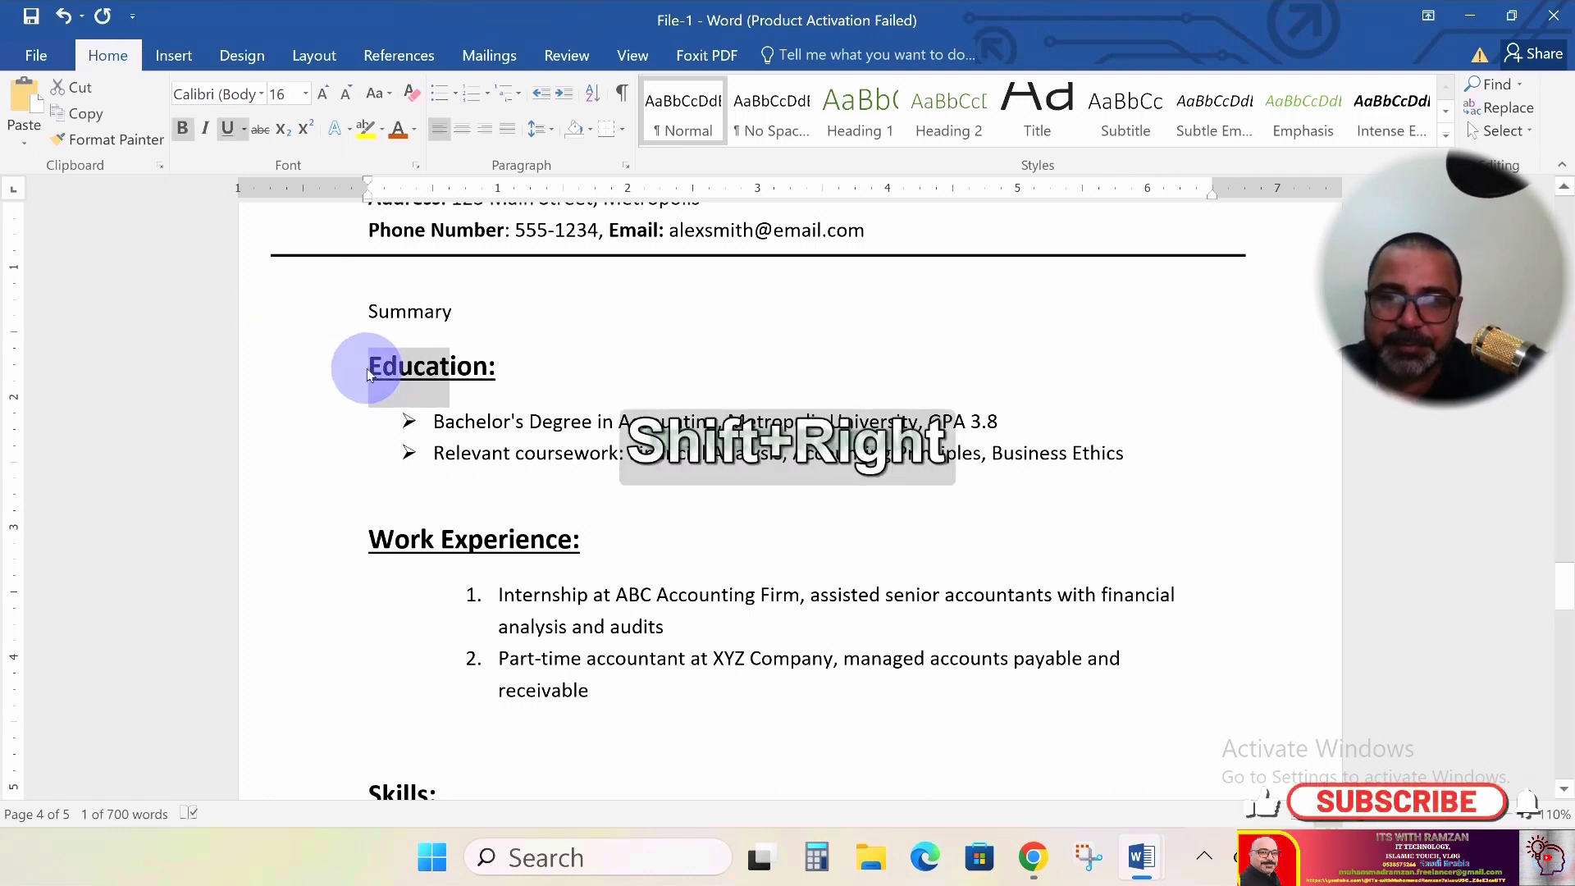
pyautogui.hotkey('shift', 'Right')
pyautogui.hotkey('shift', 'Right')
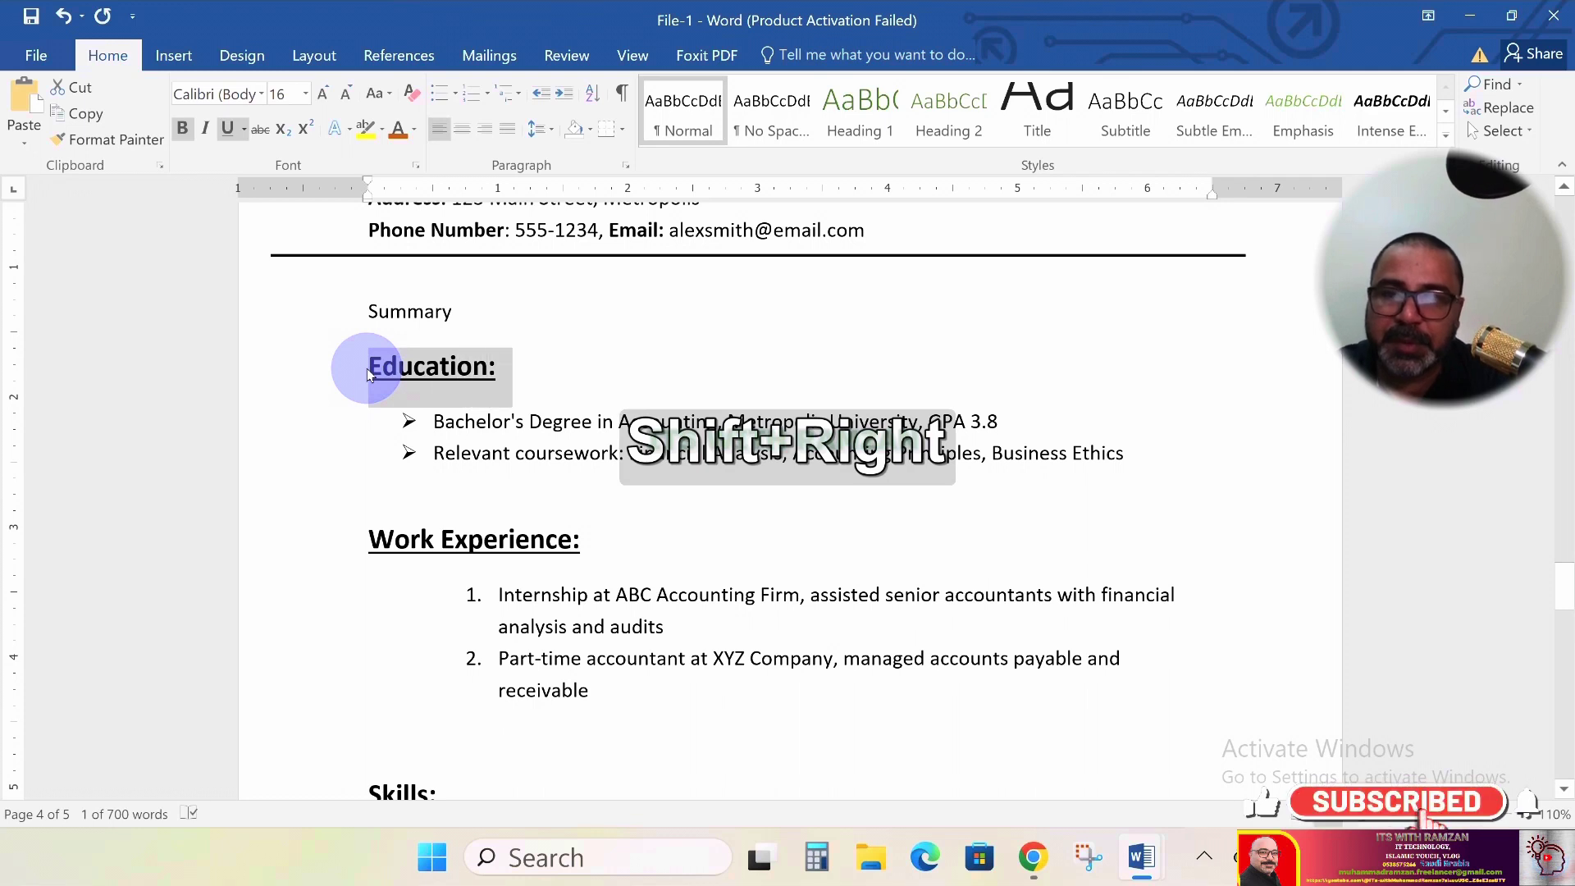
pyautogui.click(141, 145)
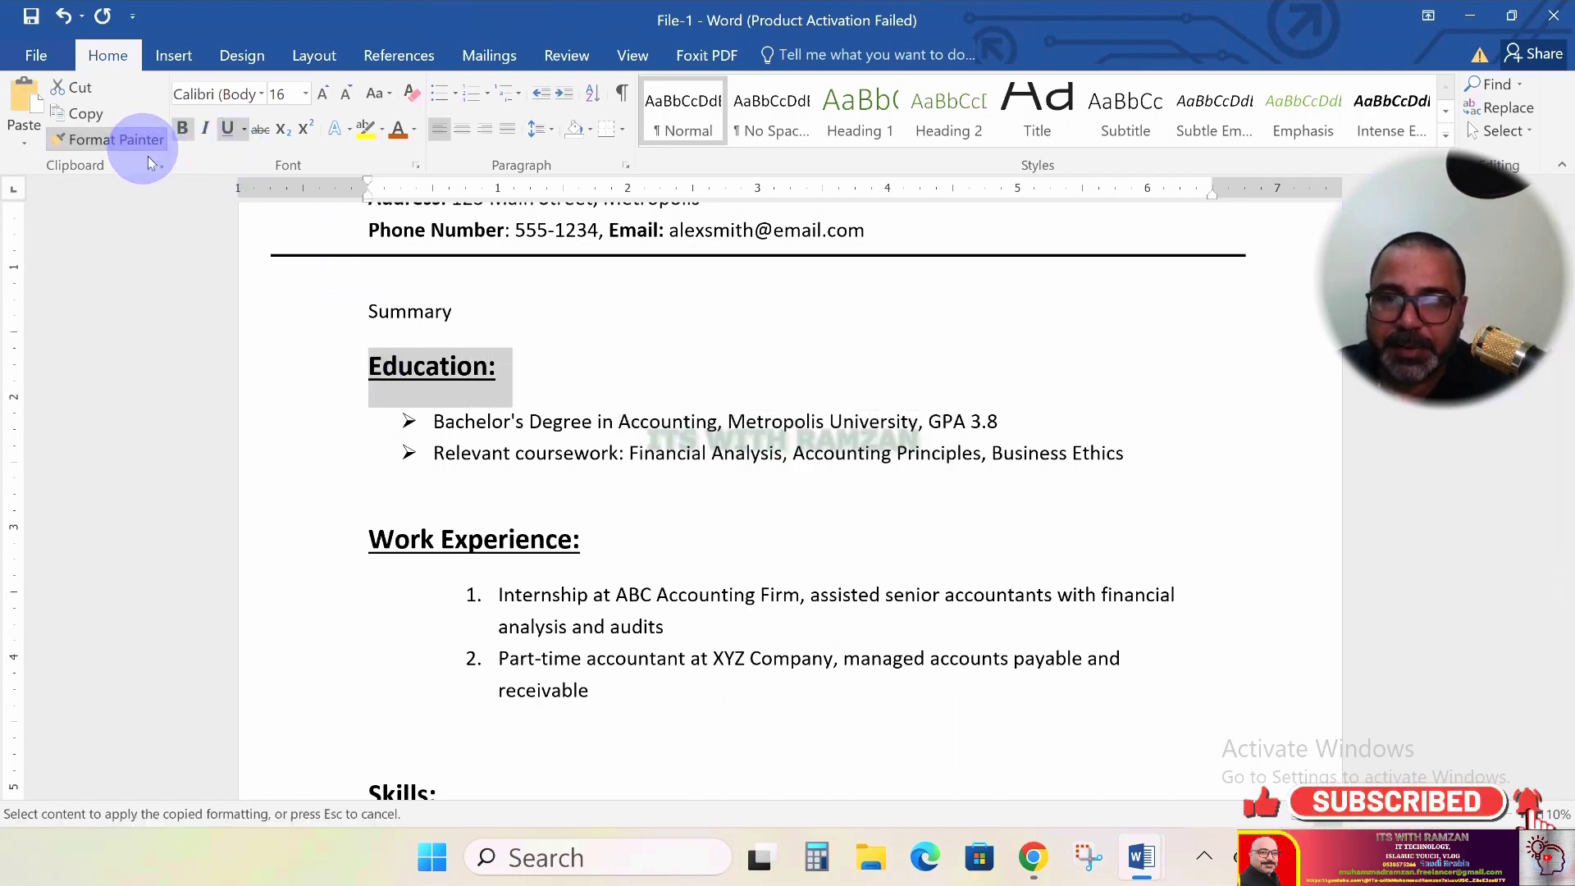
pyautogui.click(358, 308)
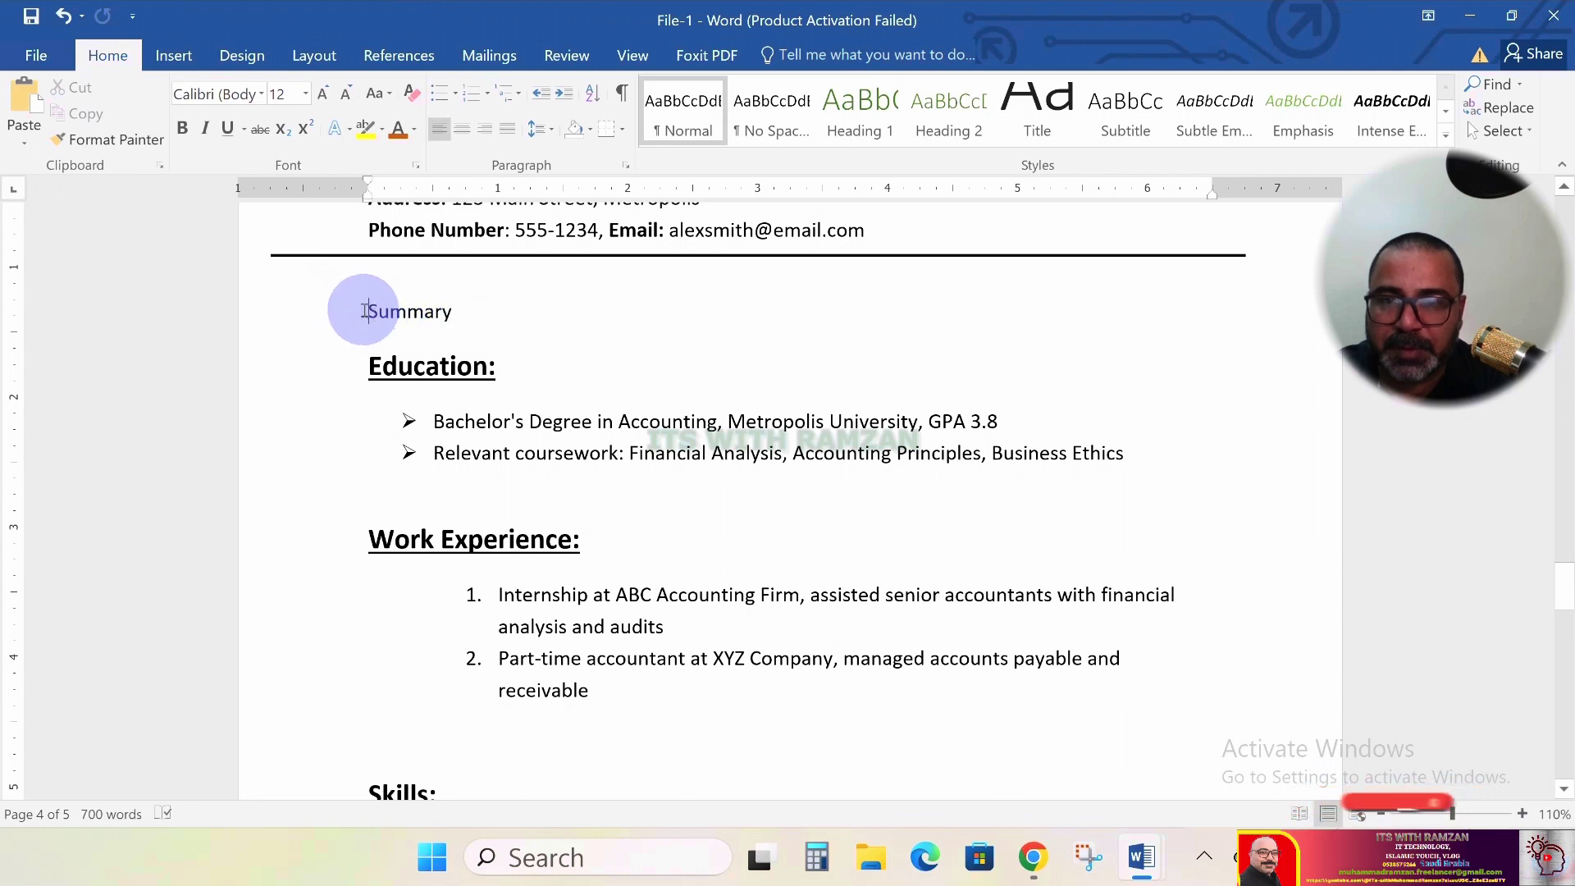
pyautogui.hotkey('shift', 'Right')
pyautogui.hotkey('shift', 'Right')
pyautogui.hotkey('shift', 'Right')
pyautogui.hotkey('shift', 'Right')
pyautogui.hotkey('shift', 'Right')
pyautogui.hotkey('shift', 'Right')
pyautogui.hotkey('shift', 'Right')
pyautogui.hotkey('shift', 'Right')
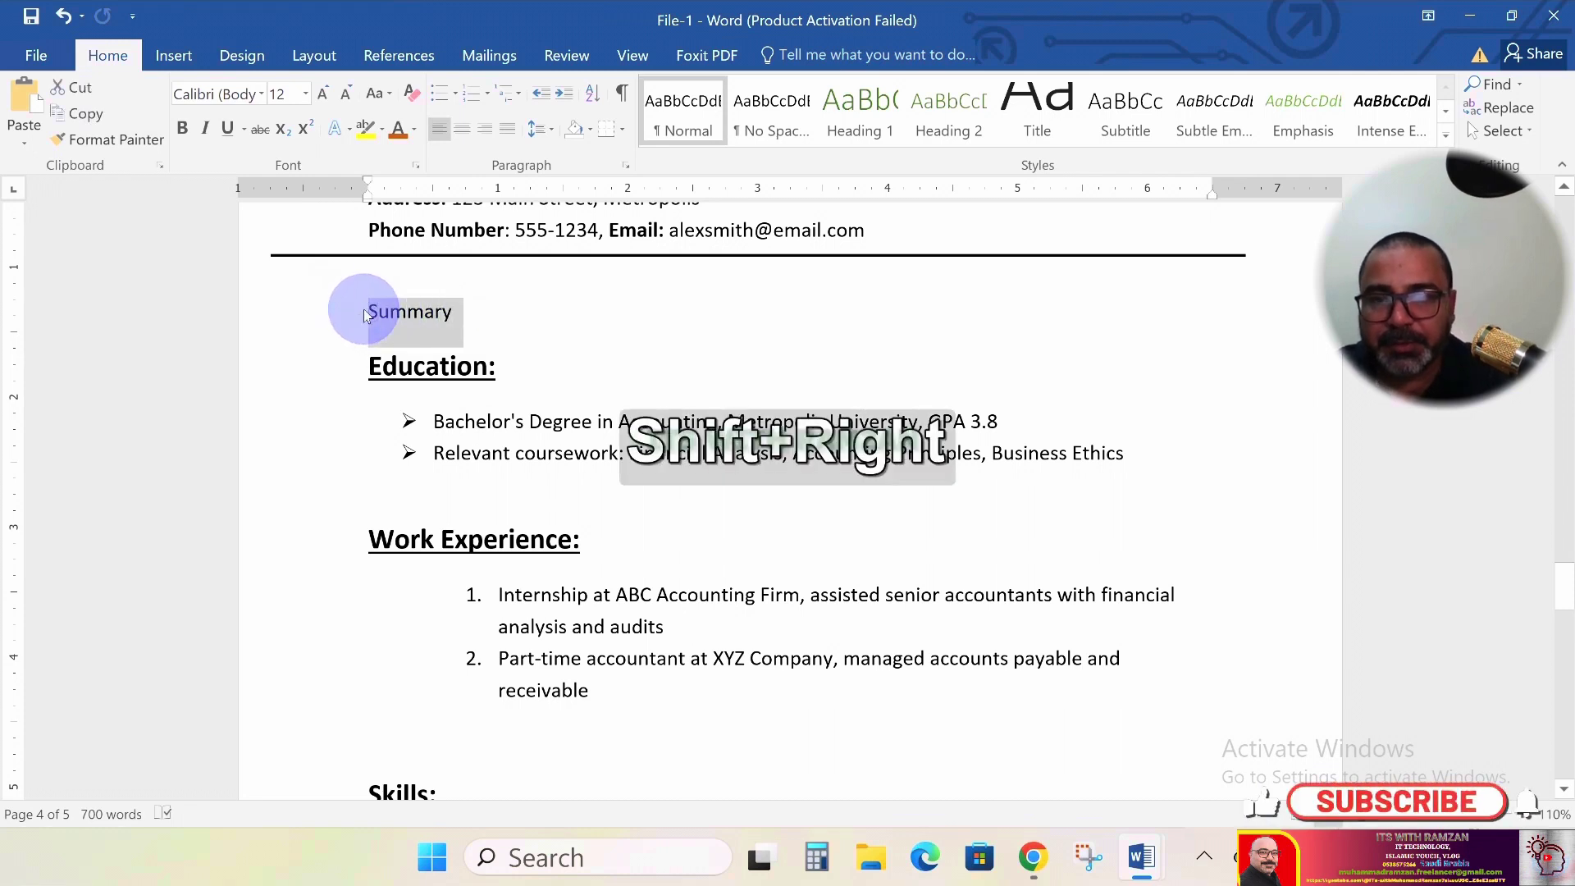
pyautogui.hotkey('ctrl', 'shift', 'v')
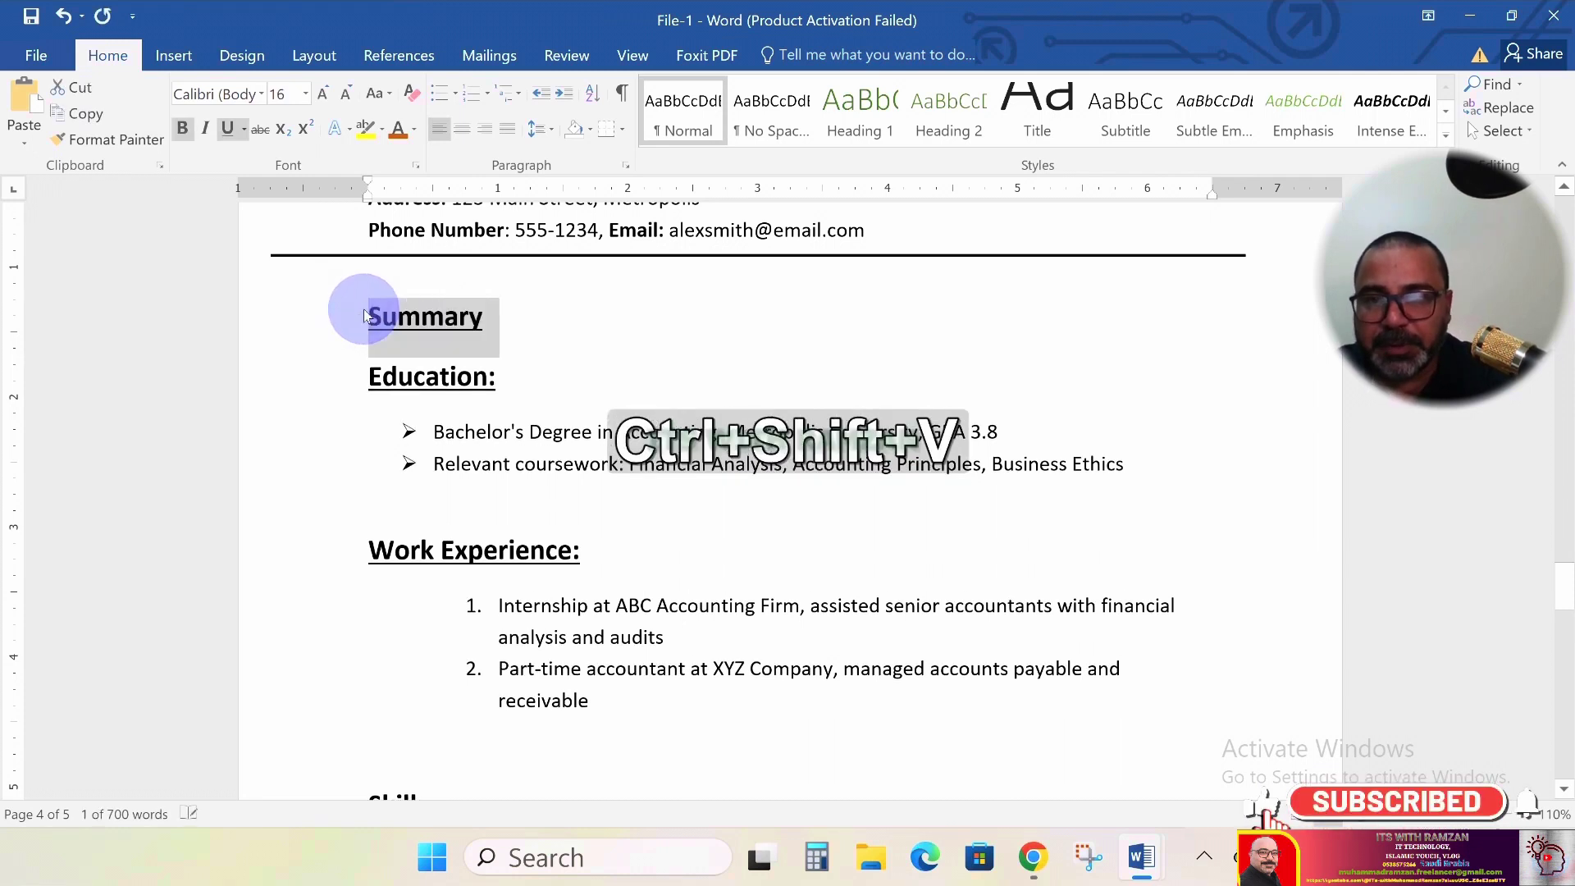
# Insert blank lines below the Summary heading and add an "Objective" heading above Education
pyautogui.click(519, 333)
pyautogui.press('Return')
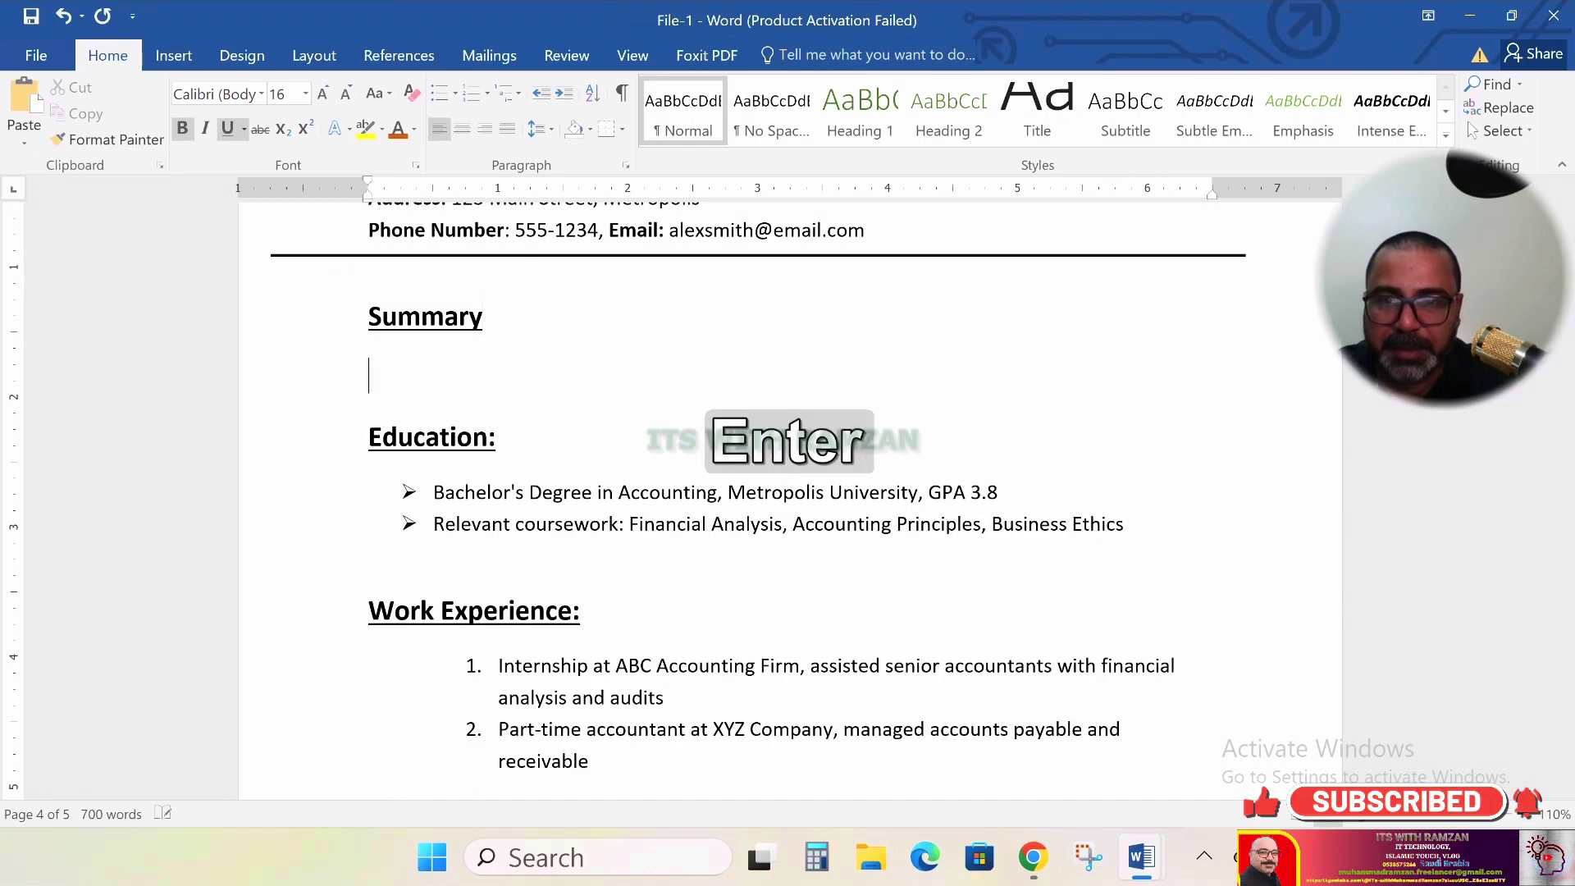
pyautogui.press('Return')
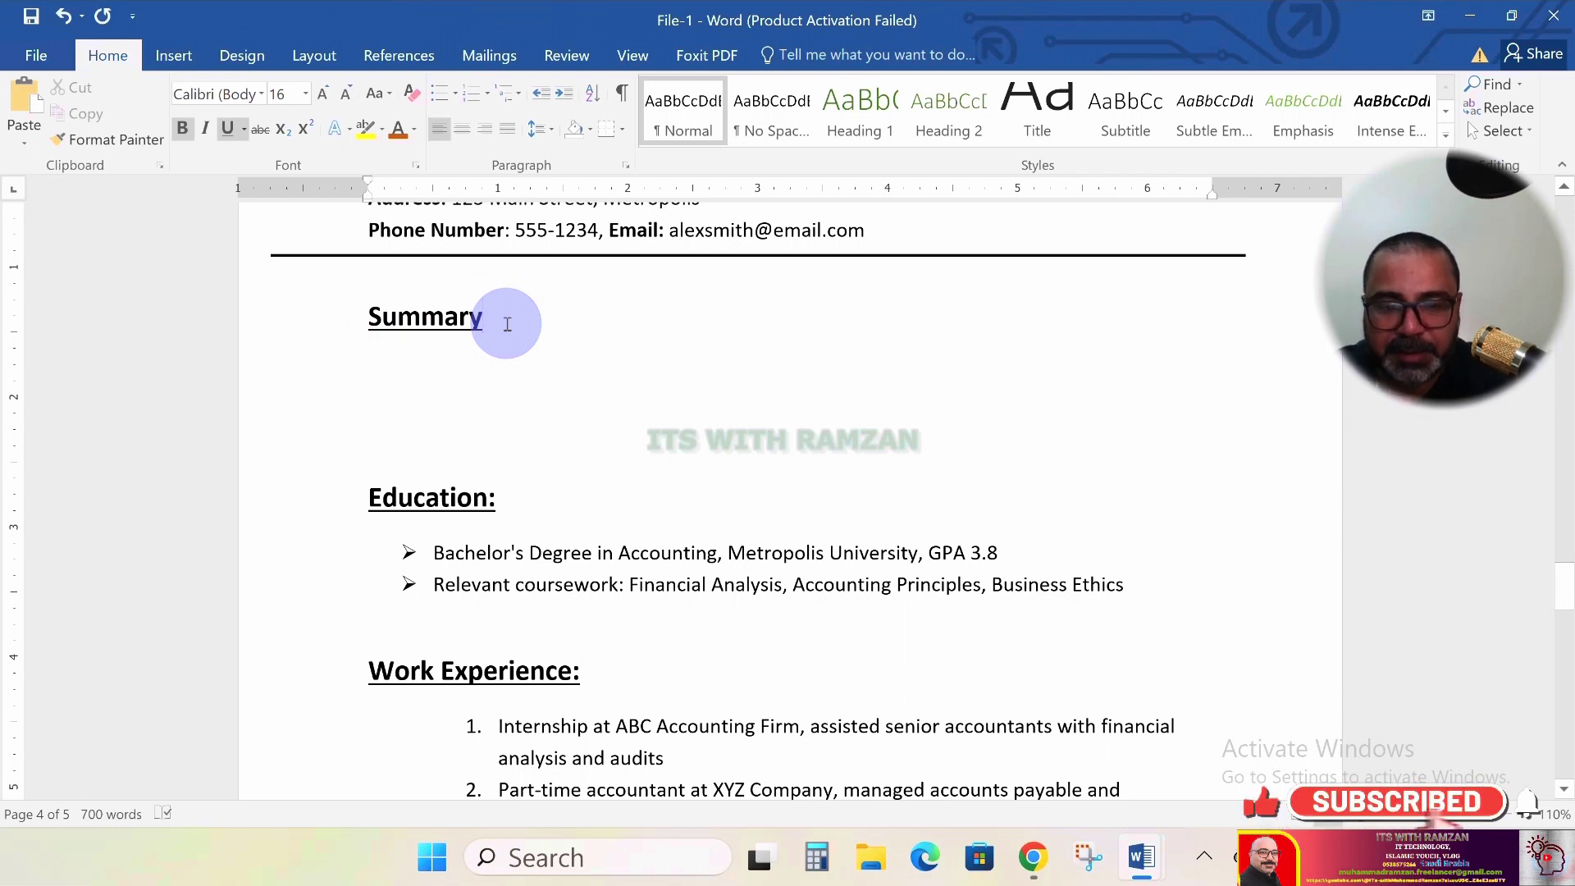
pyautogui.press('Return')
pyautogui.press('Return')
pyautogui.press('Return')
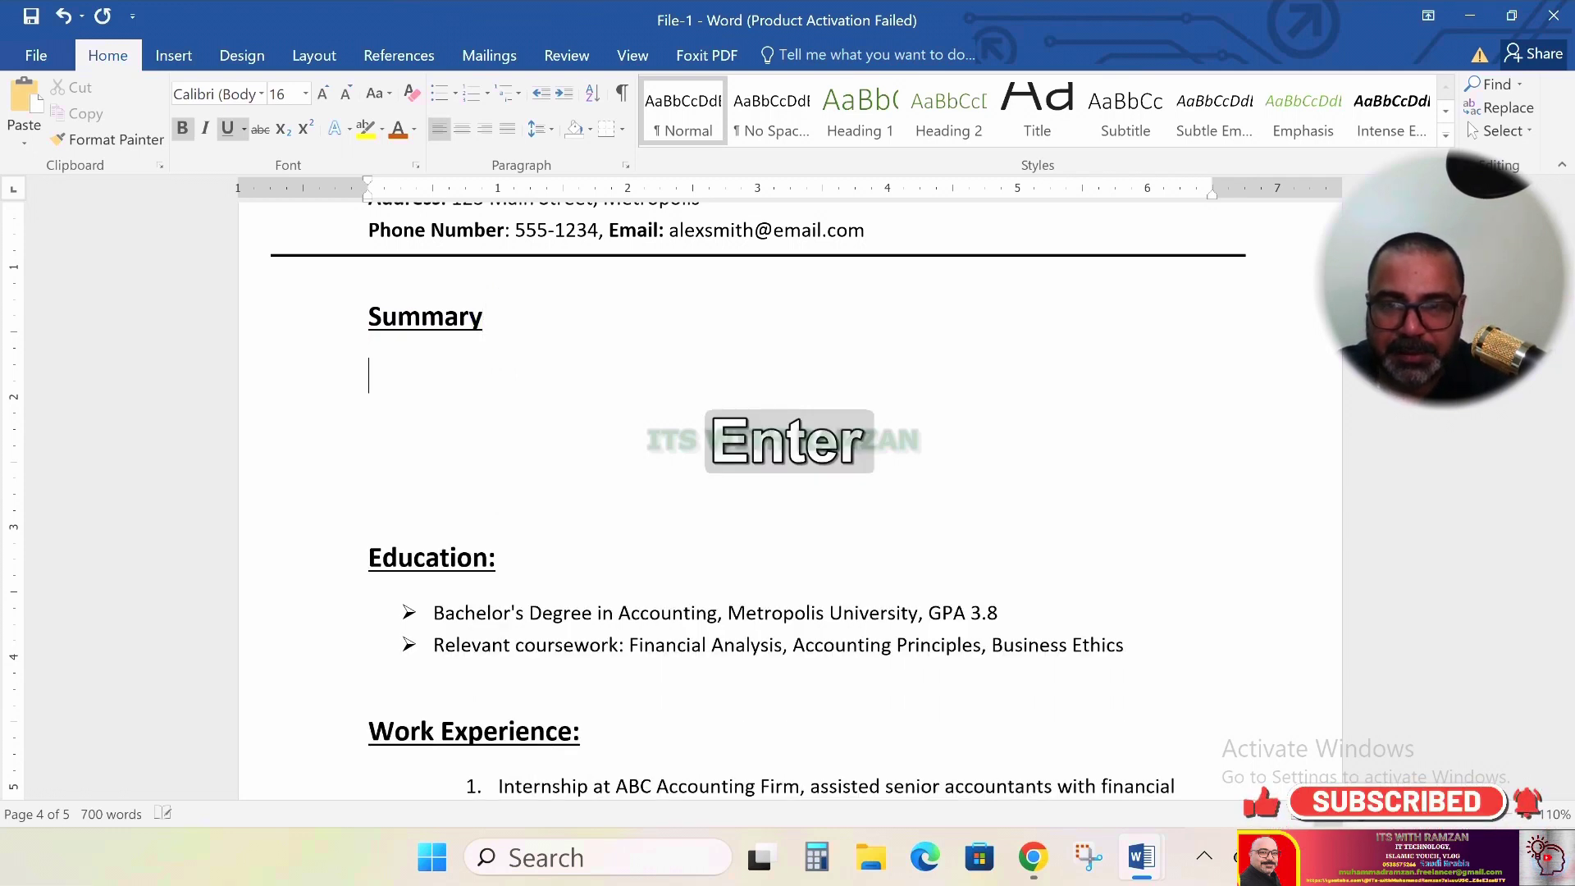
pyautogui.press('Return')
pyautogui.write('O')
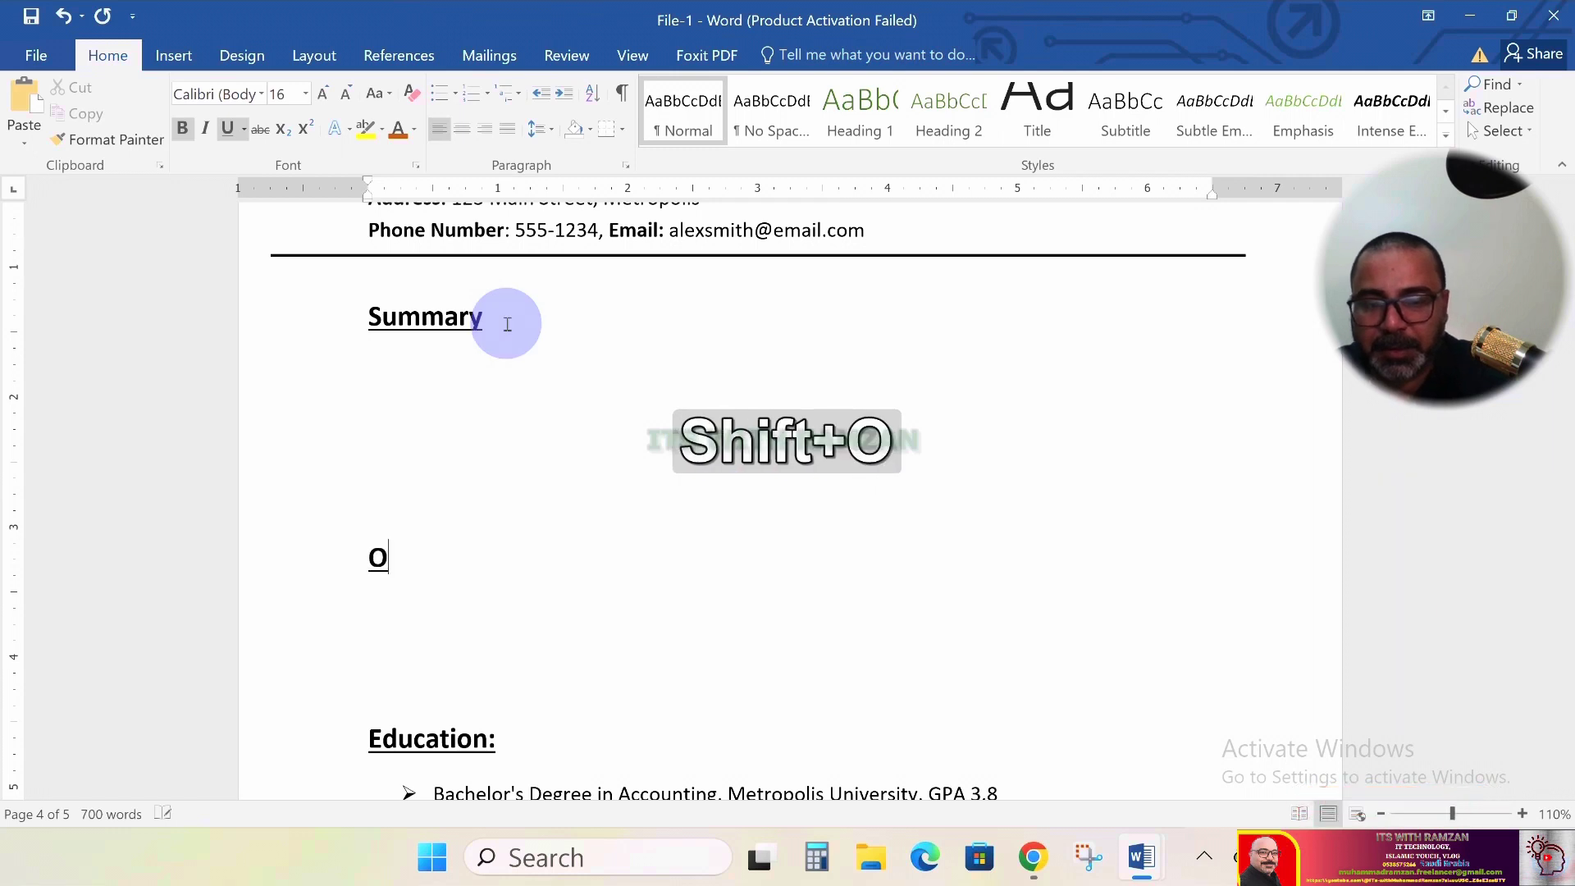
pyautogui.write('bjec')
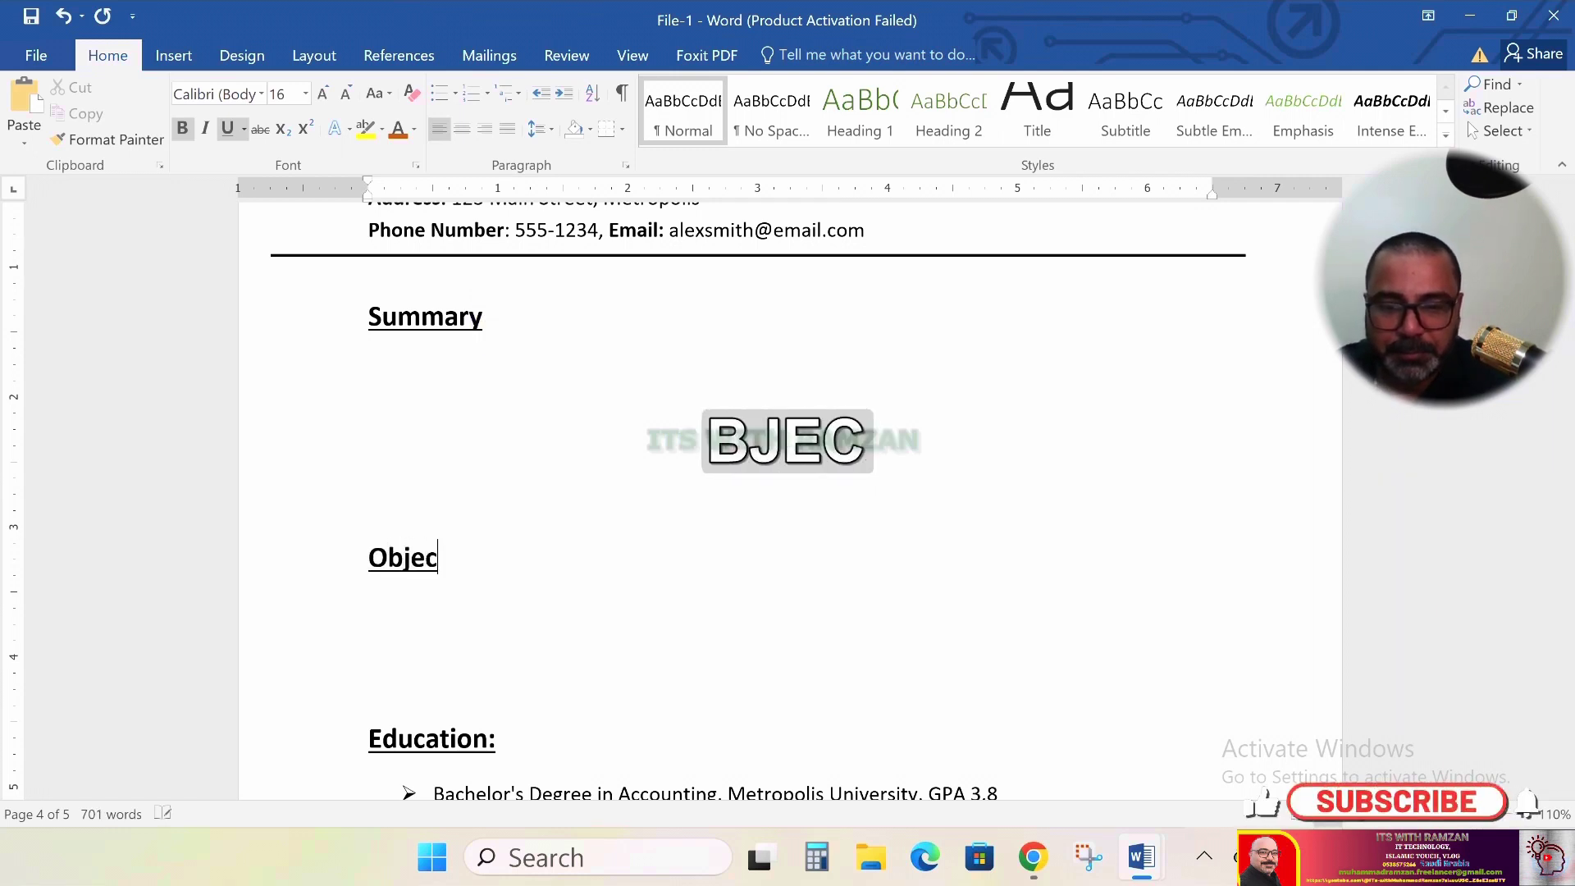
pyautogui.write('tive')
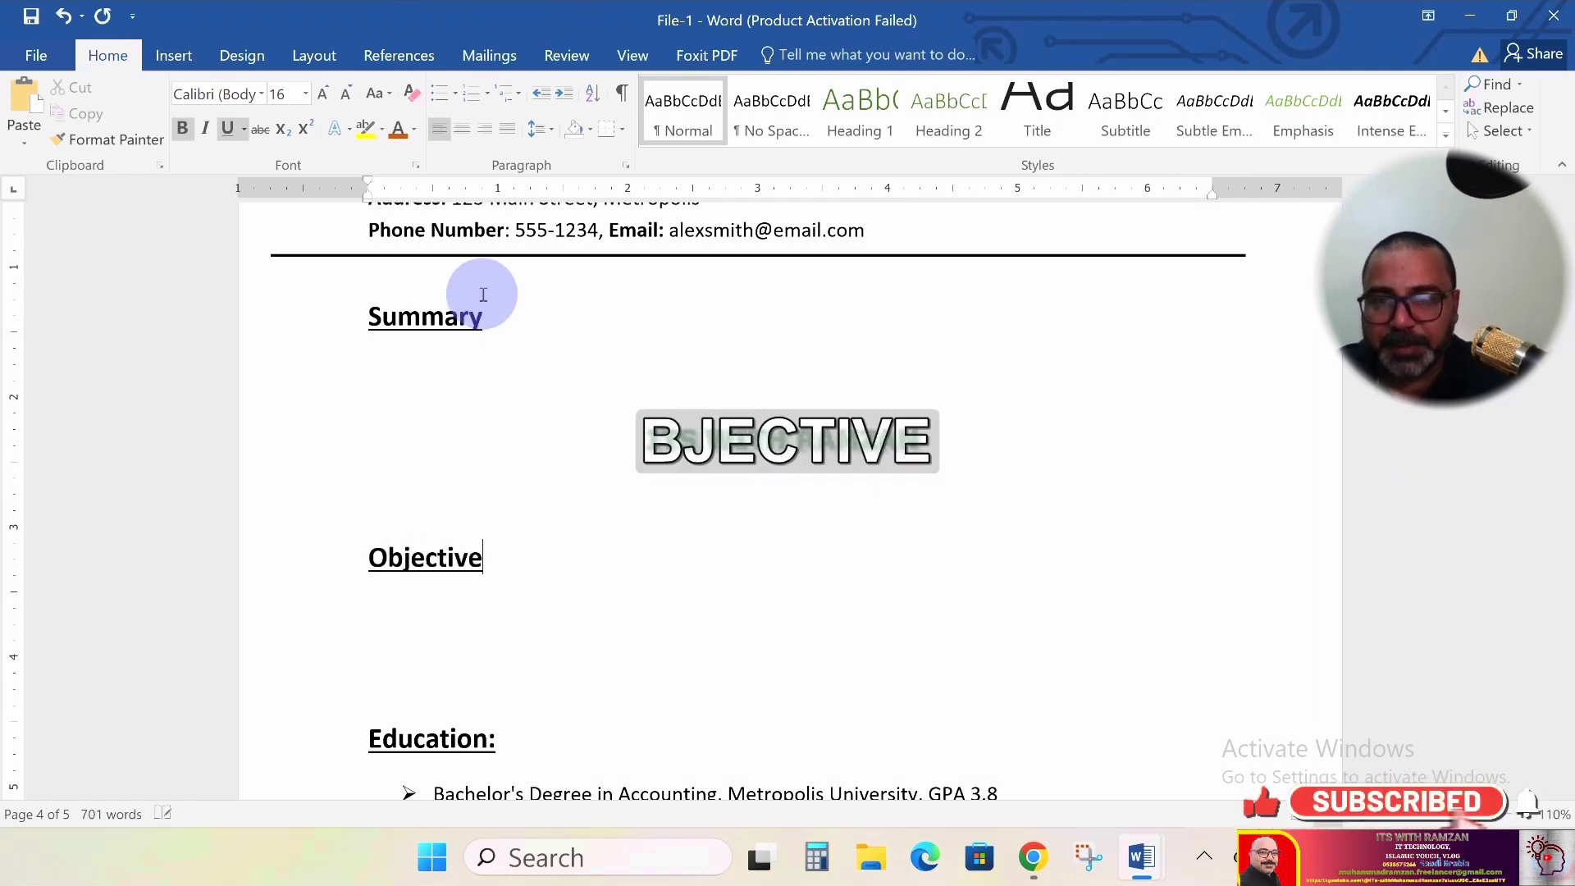
# Review the layout of the CV from the Summary and Objective headings through to Skills
pyautogui.scroll(-3, 584, 473)
pyautogui.scroll(1, 583, 468)
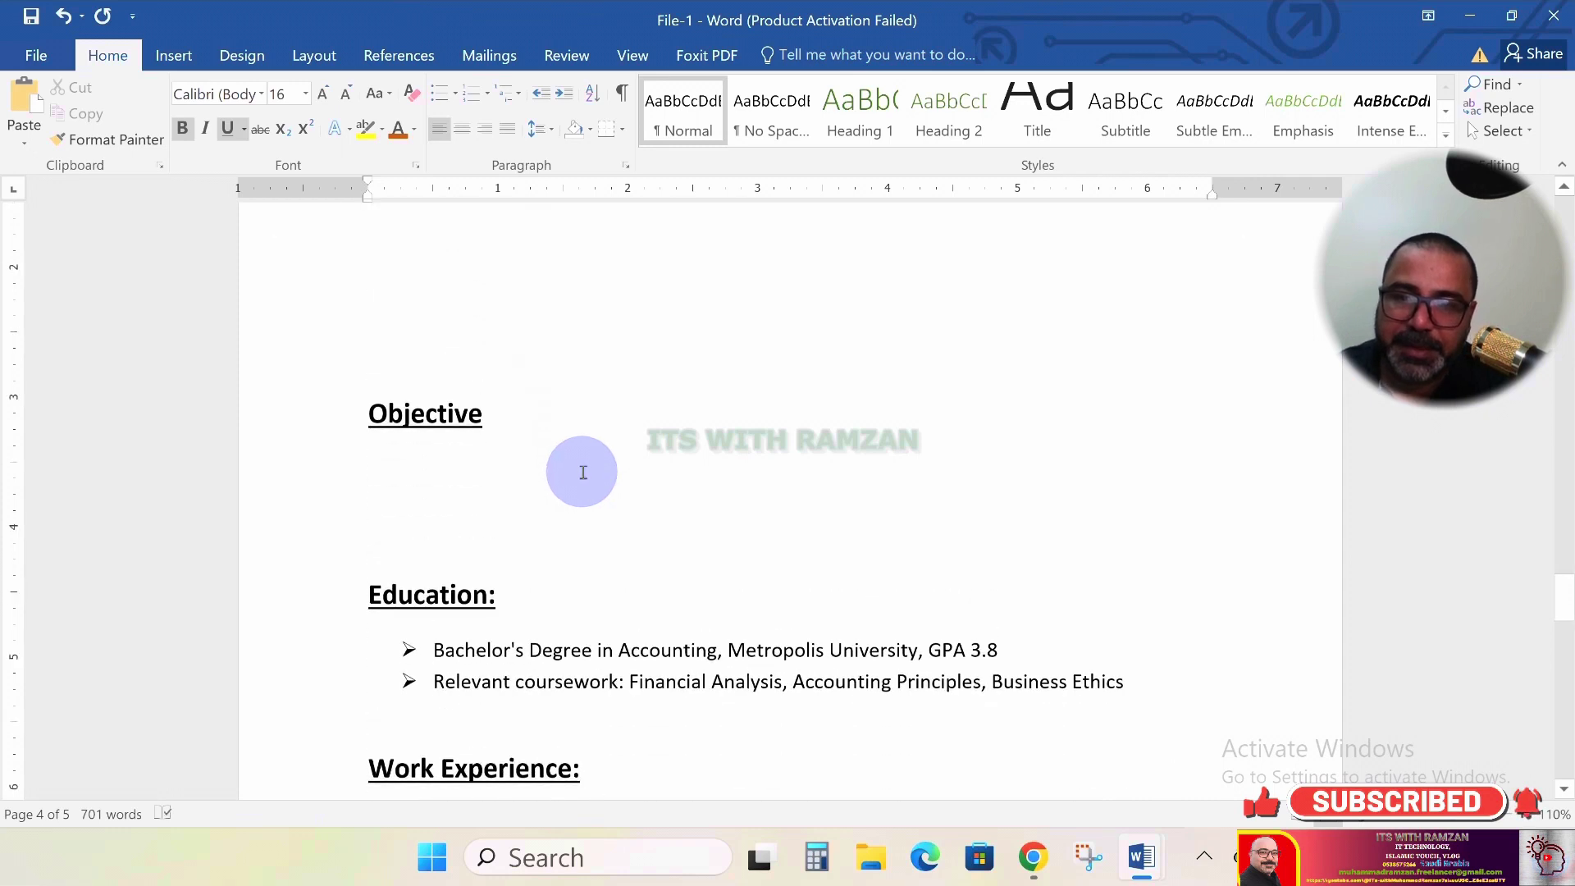
pyautogui.click(463, 468)
pyautogui.scroll(2, 463, 468)
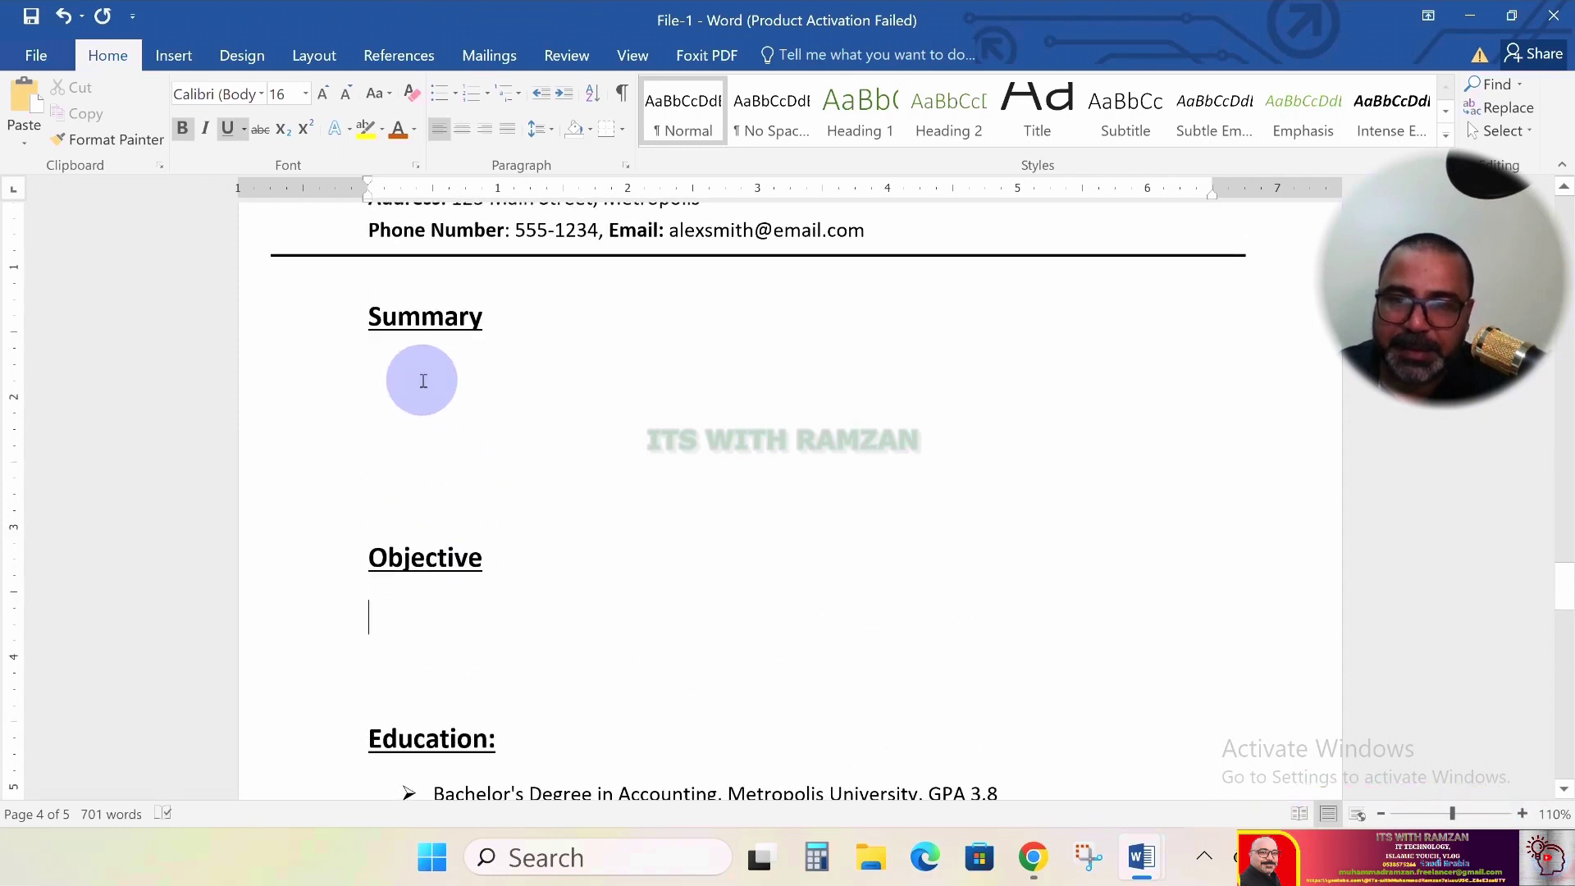
pyautogui.scroll(-5, 423, 380)
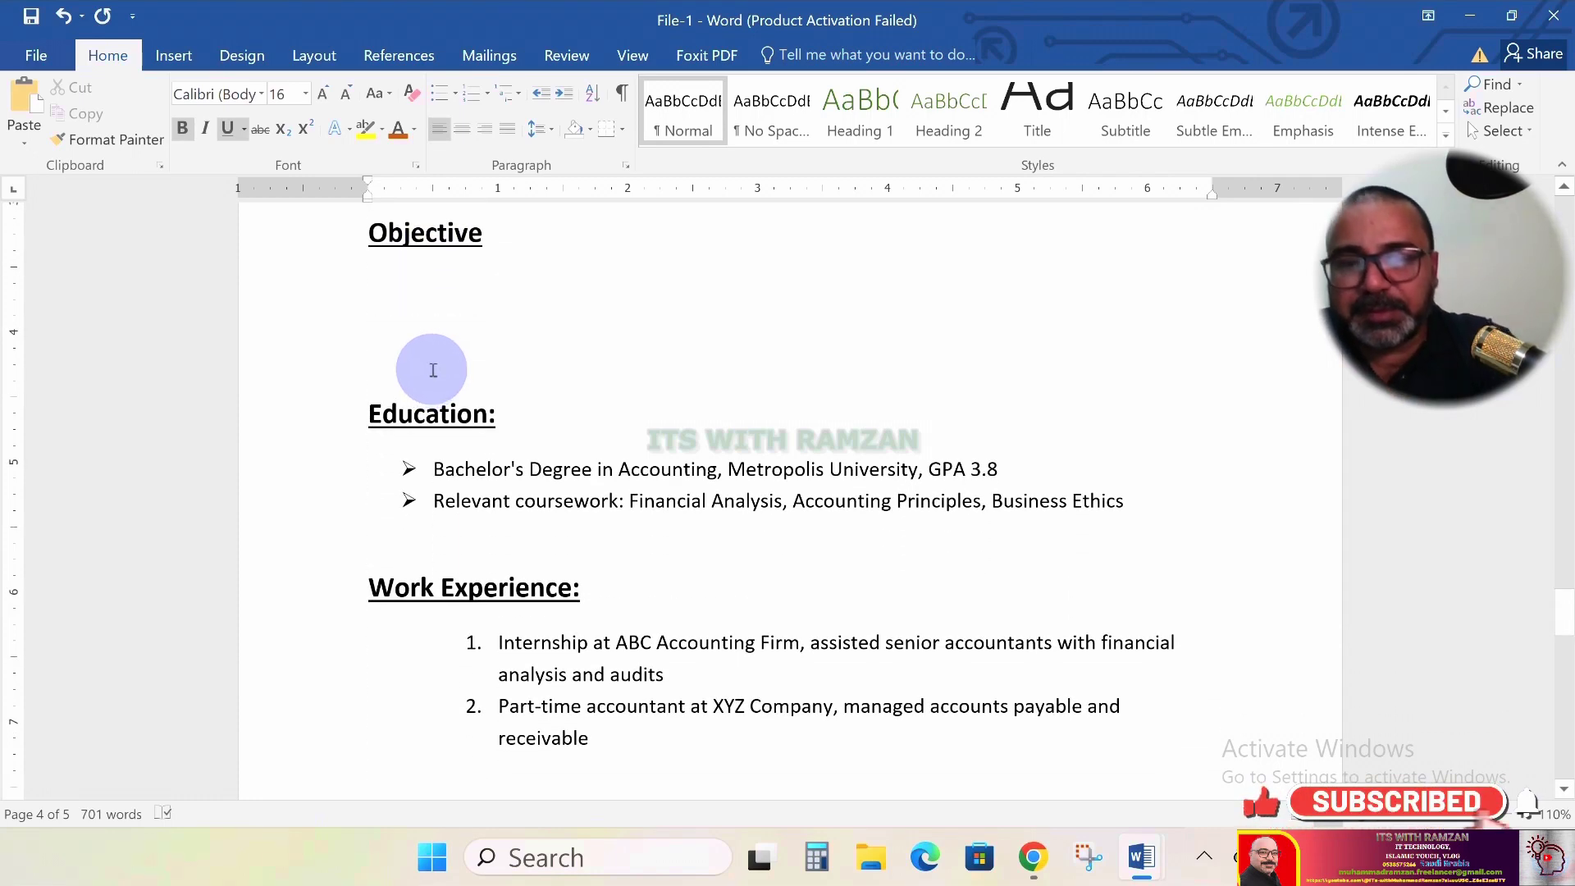
pyautogui.scroll(-7, 436, 362)
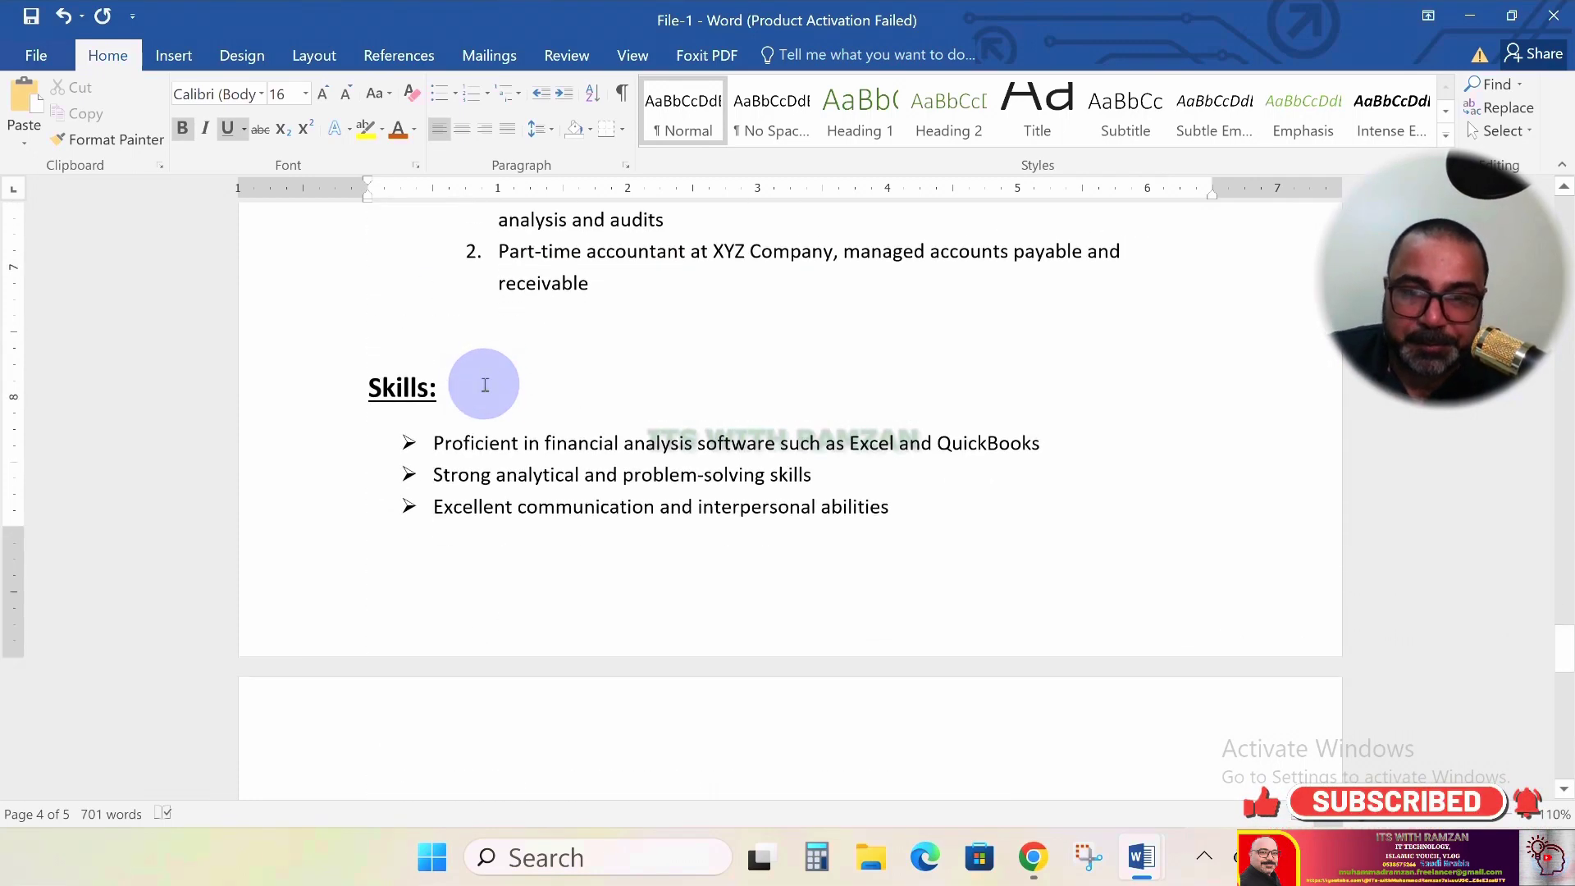
pyautogui.scroll(9, 483, 387)
pyautogui.scroll(9, 484, 385)
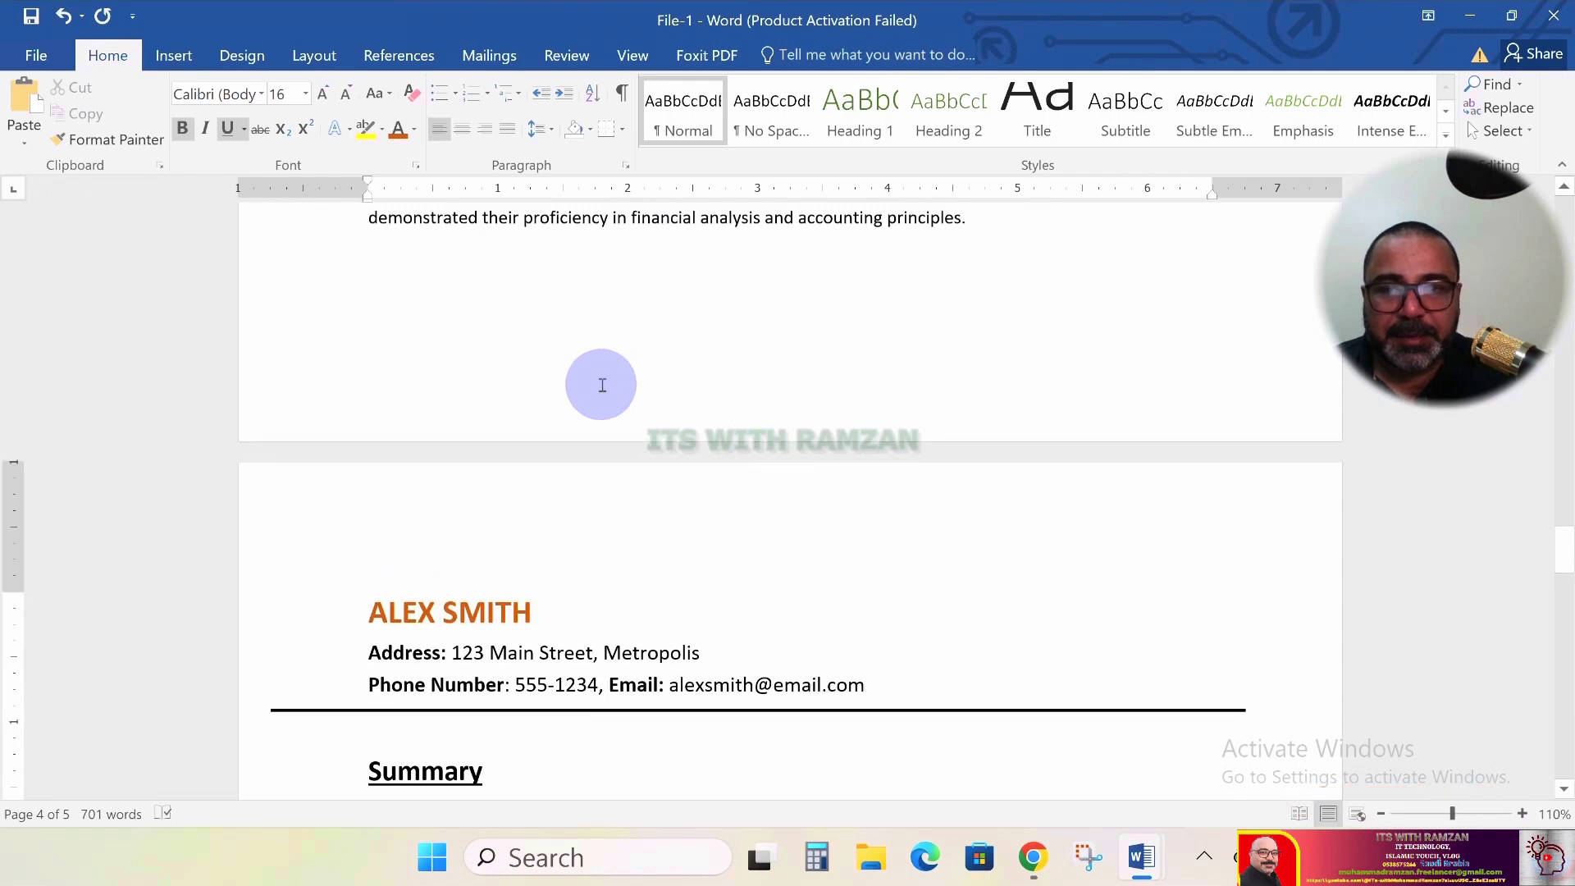
# Insert the picture "imran khan 2" from the Desktop below the Summary heading
pyautogui.scroll(-2, 601, 383)
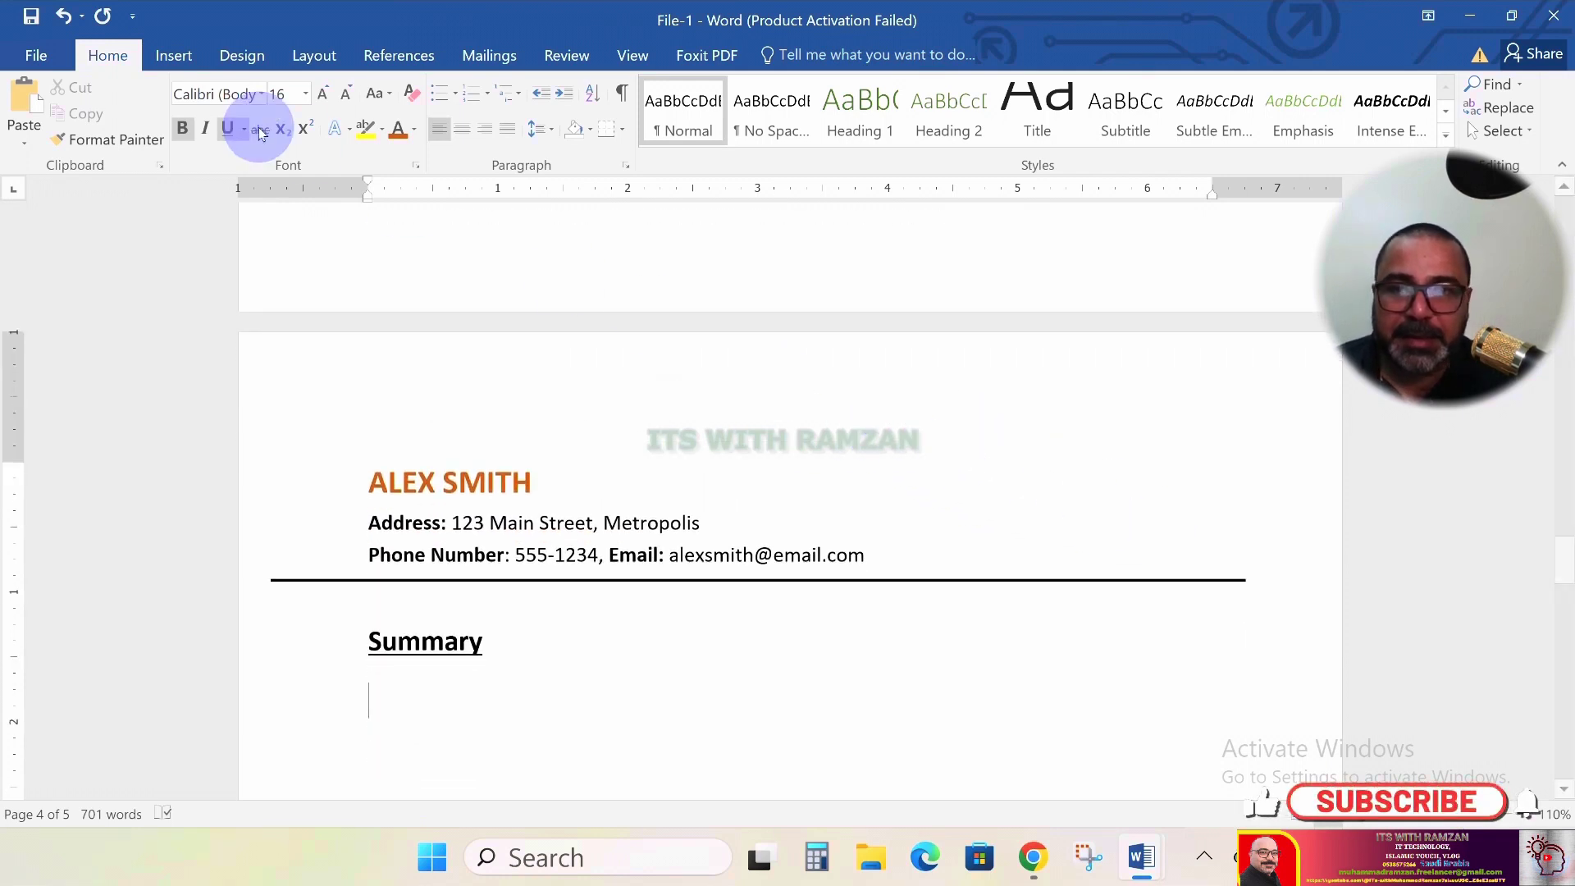
pyautogui.click(172, 59)
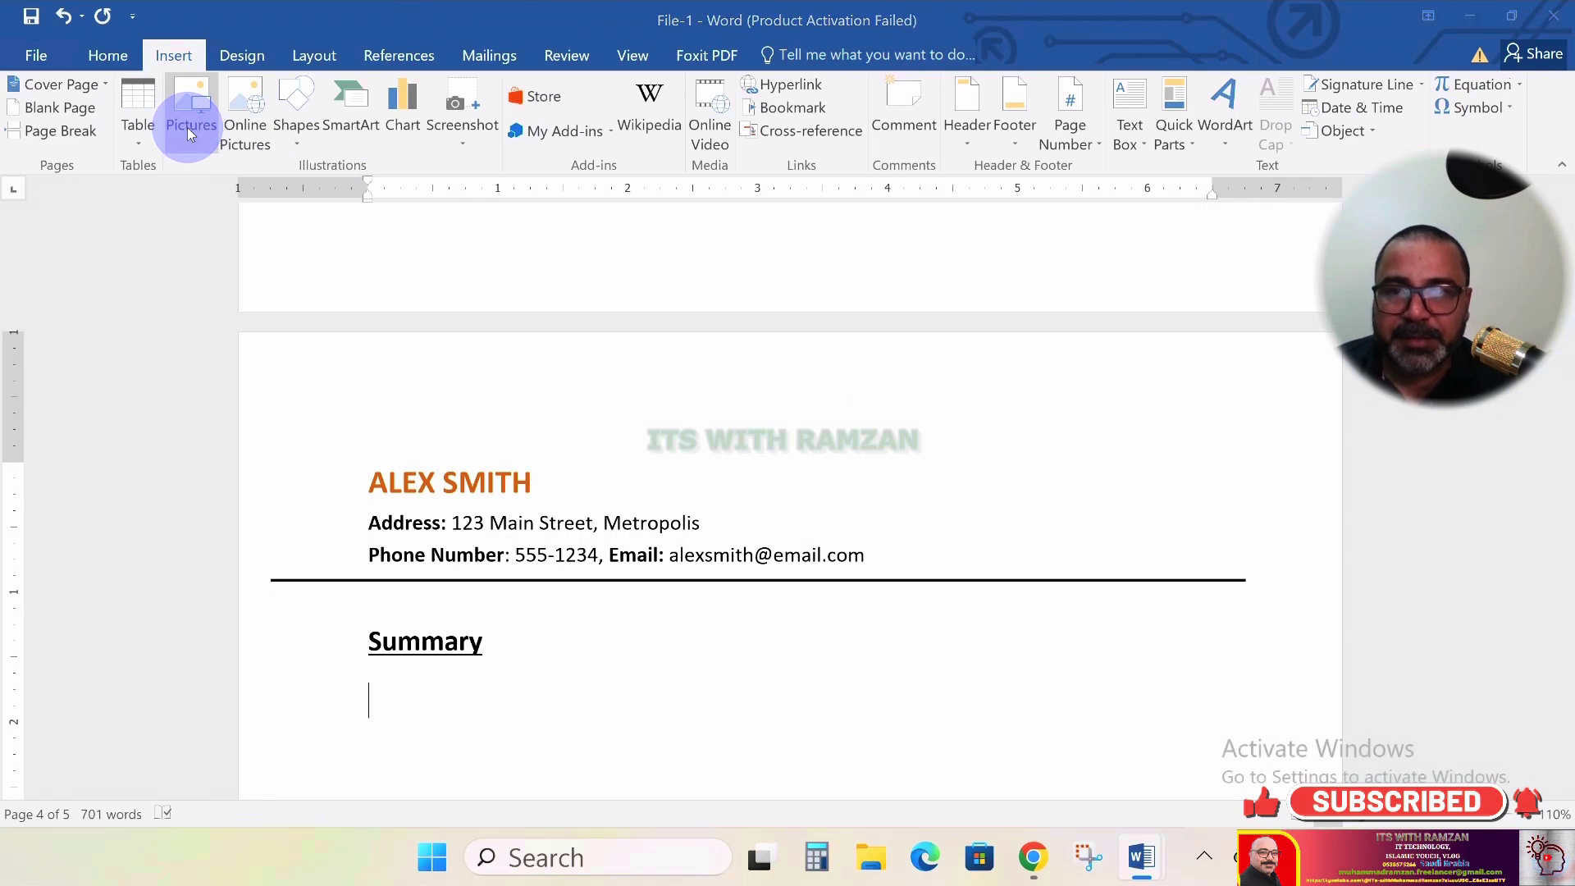
pyautogui.click(191, 132)
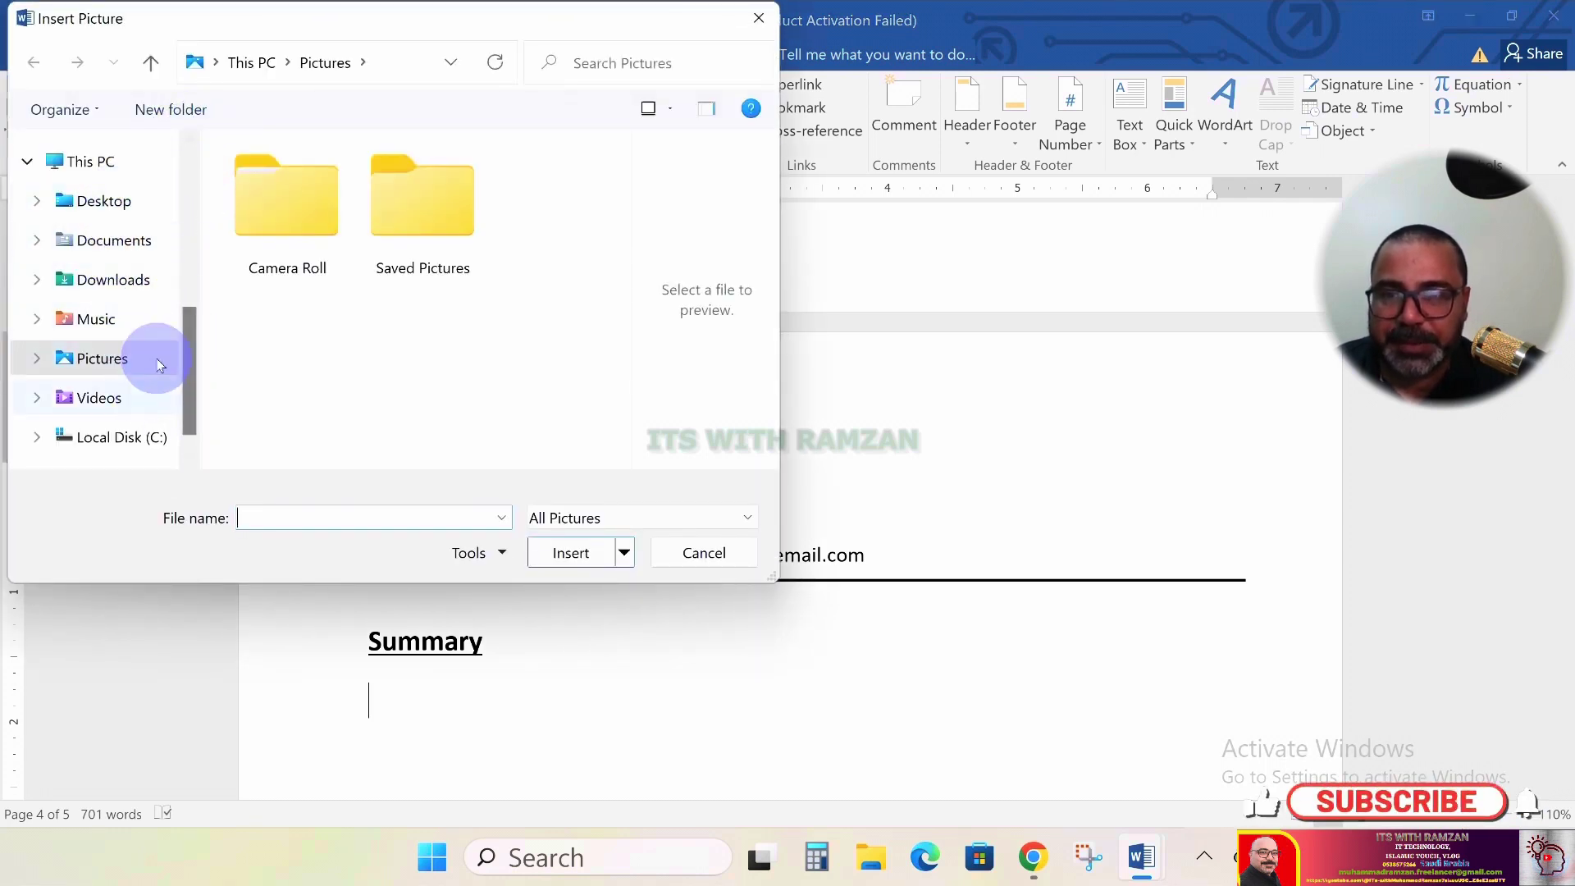
pyautogui.click(126, 215)
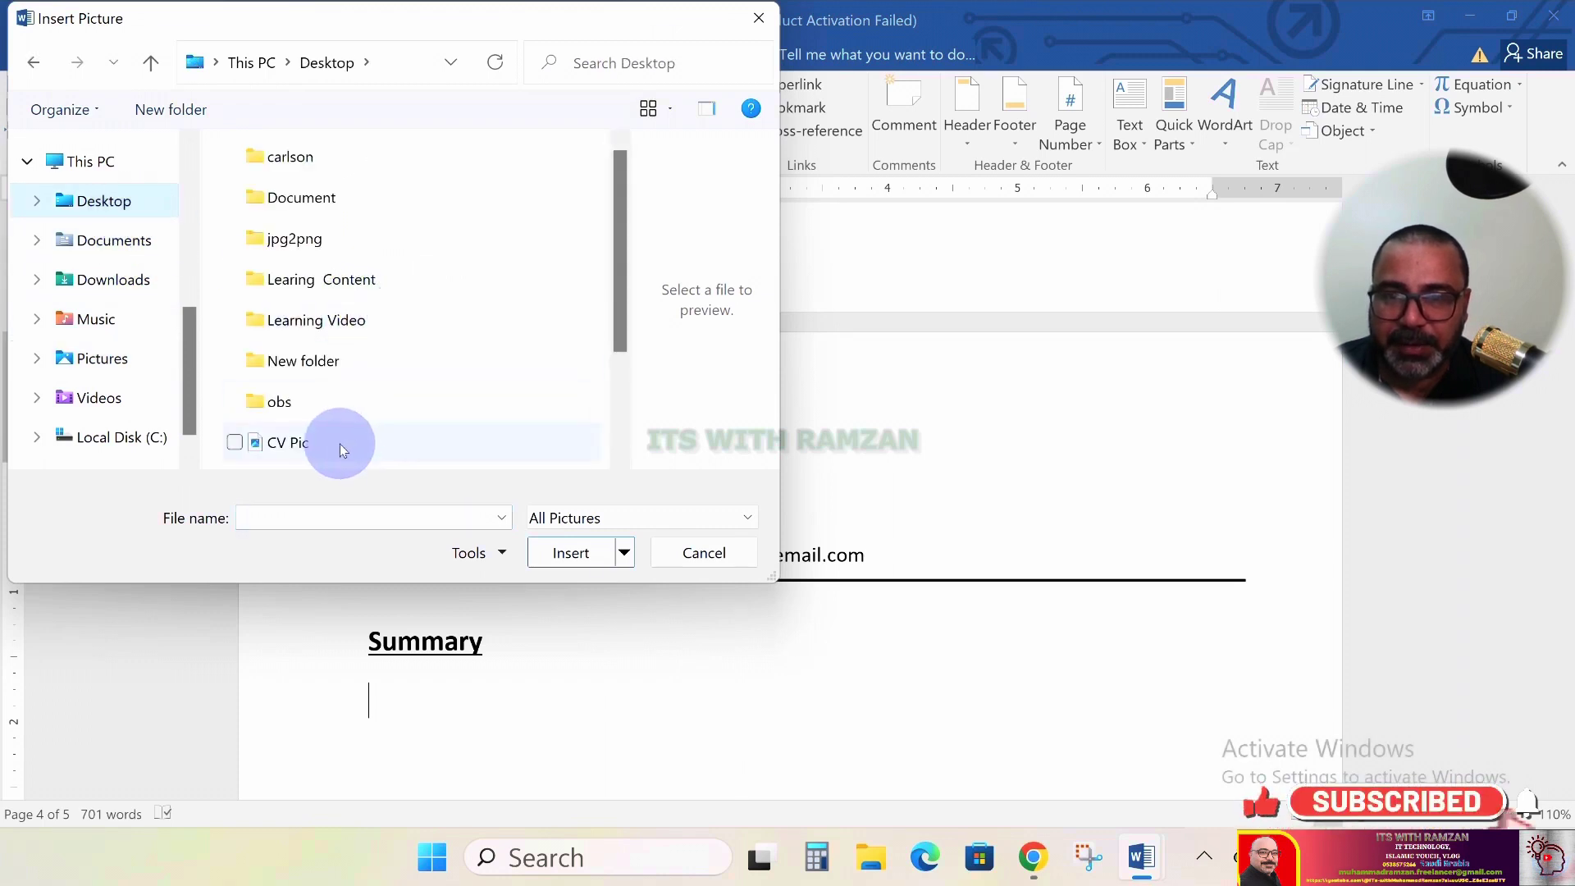
pyautogui.moveTo(613, 289); pyautogui.dragTo(422, 362)
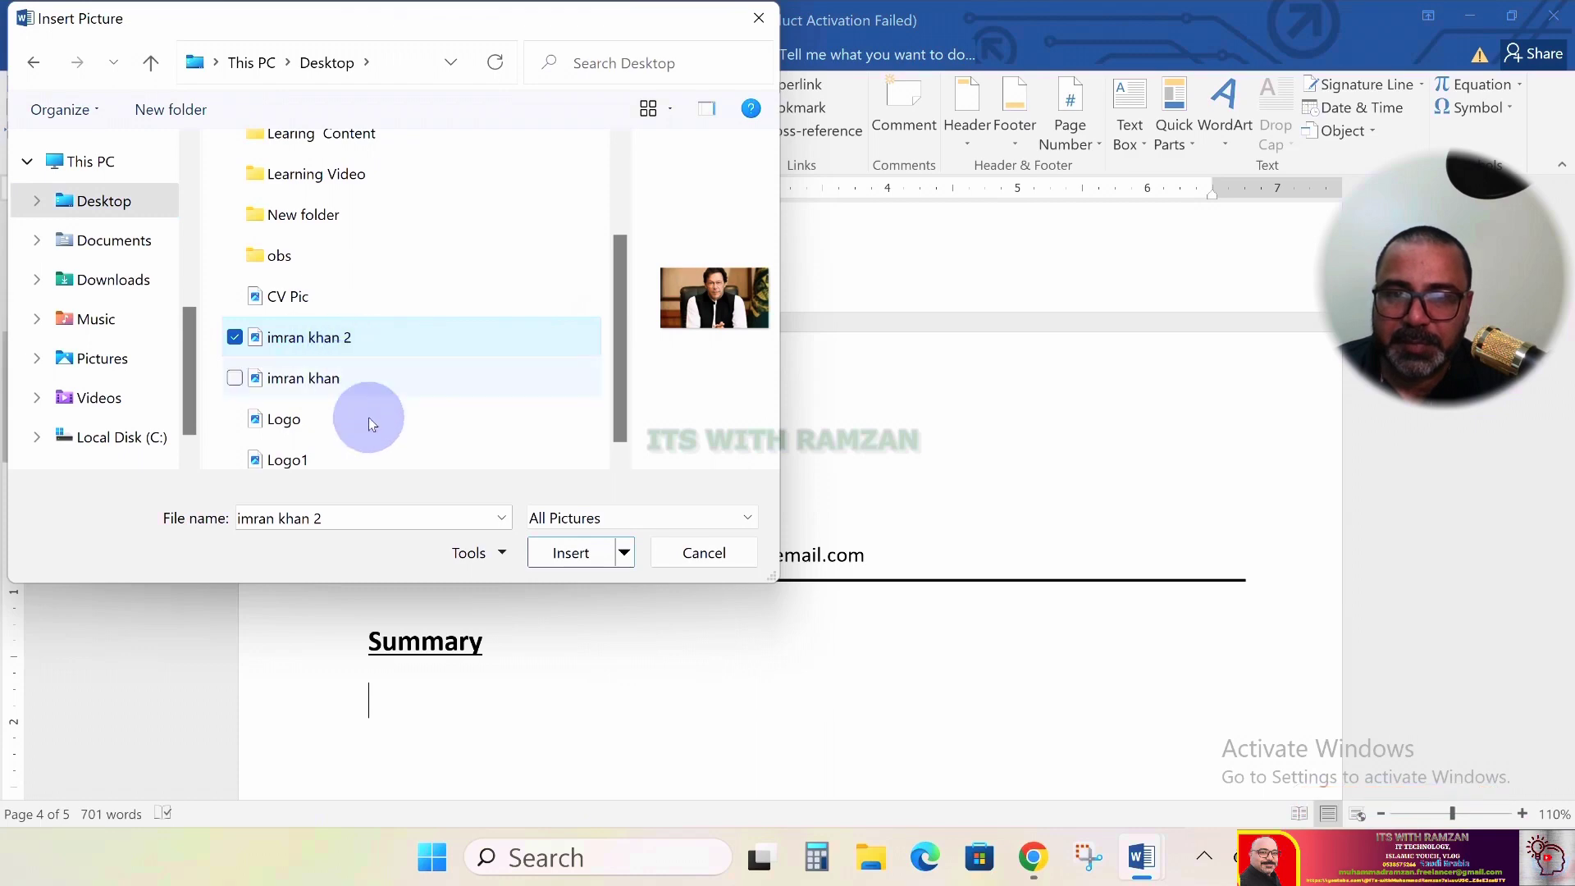
pyautogui.click(551, 554)
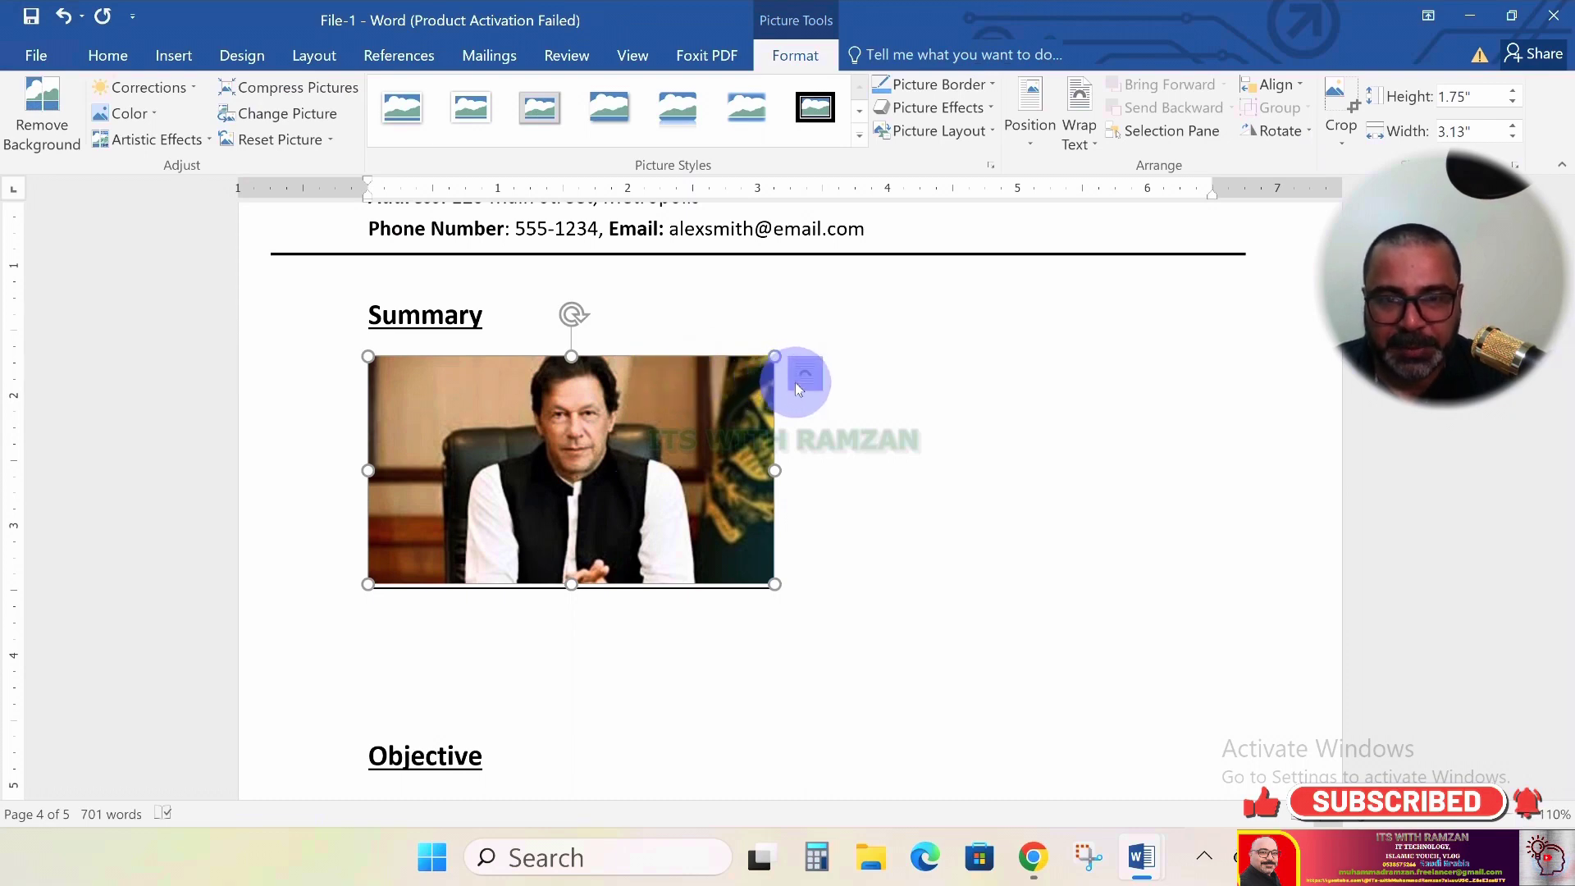
# Set the picture's text wrapping to In Front of Text and move it slightly to the right
pyautogui.click(795, 382)
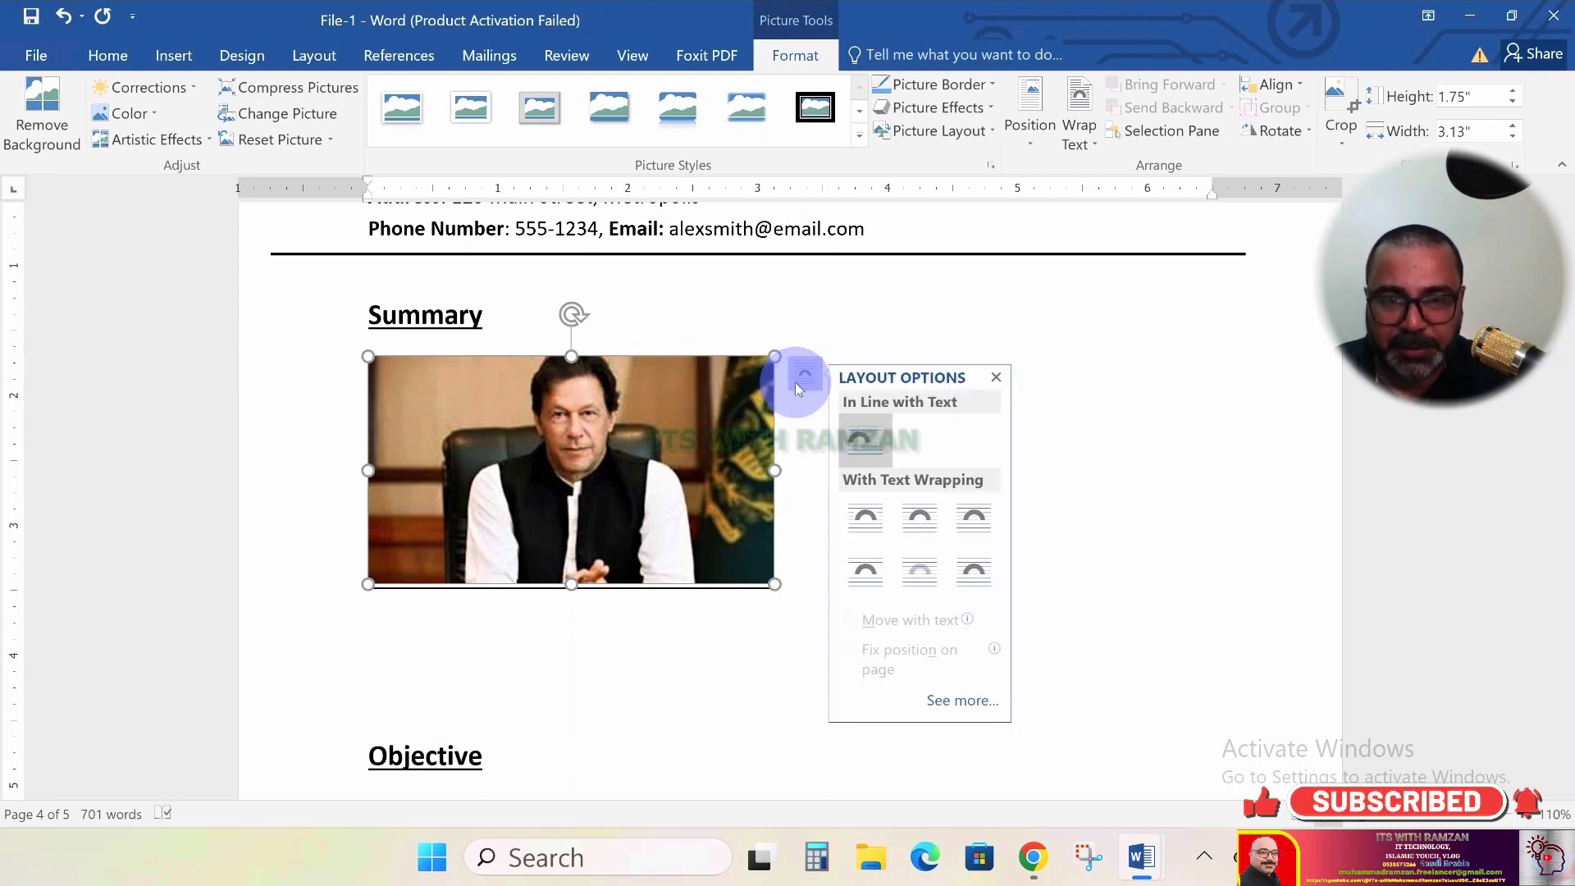
pyautogui.click(971, 584)
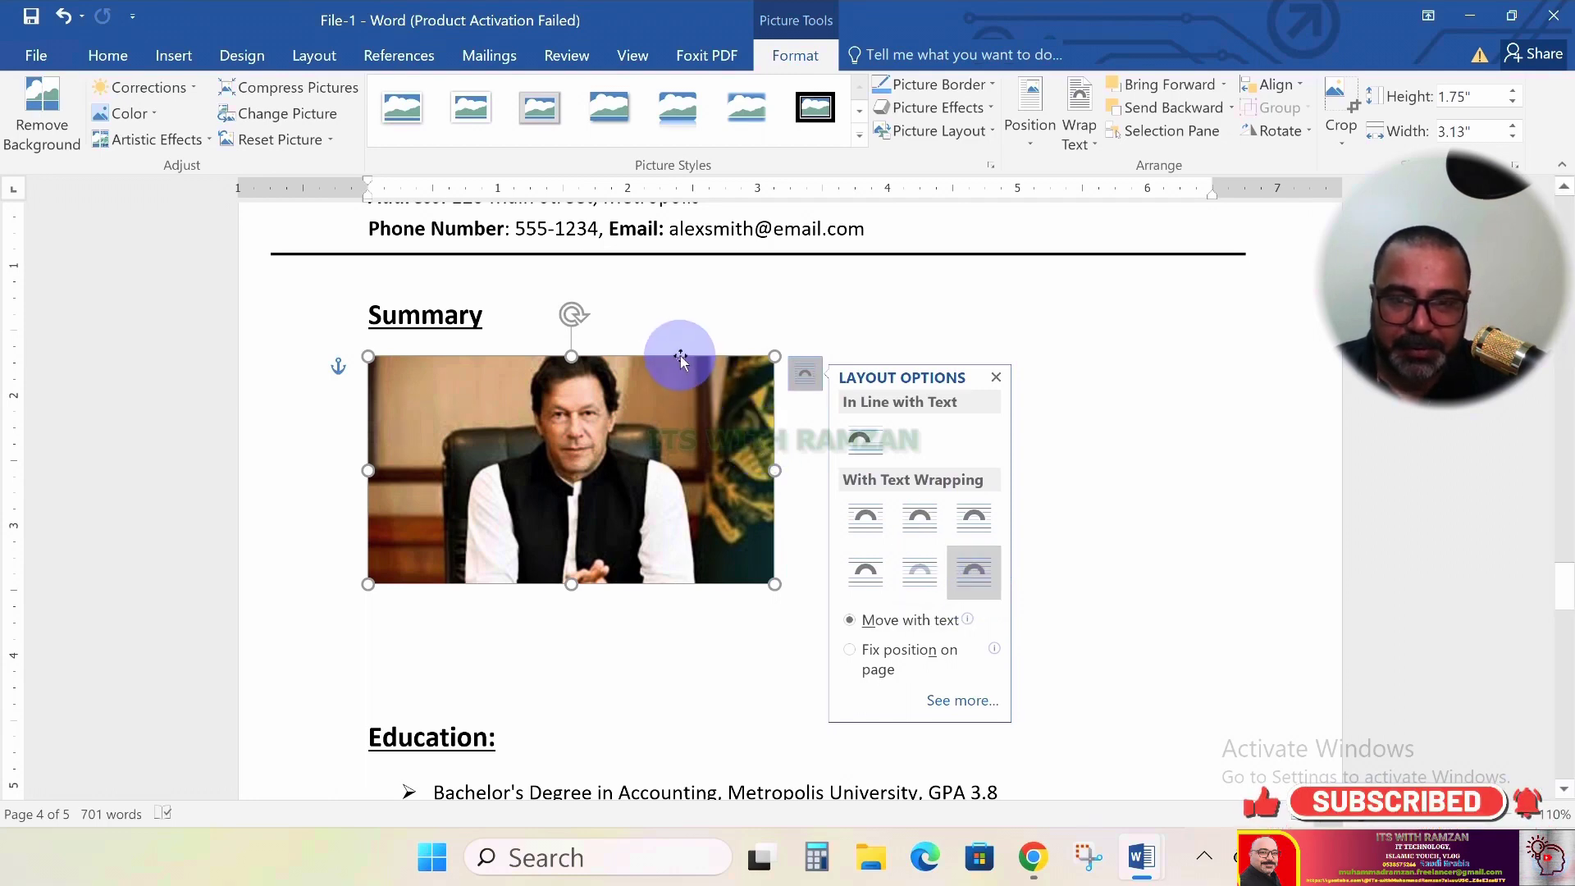
pyautogui.moveTo(675, 357); pyautogui.dragTo(966, 340)
pyautogui.click(966, 340)
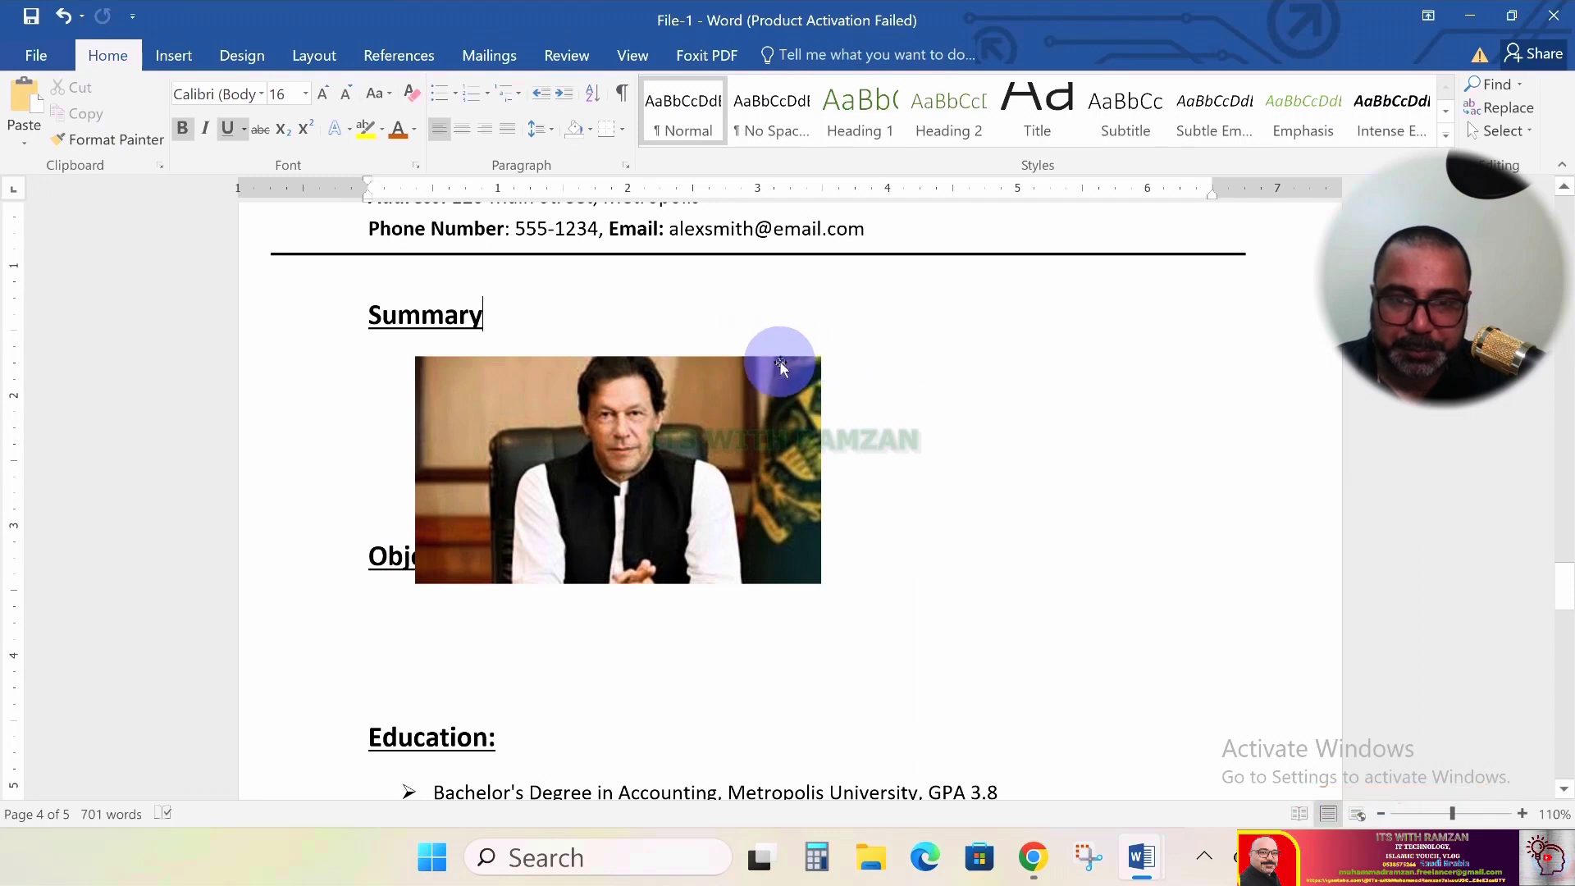
# Move the picture from below the Summary heading up into the CV header, above the horizontal line and beside the name
pyautogui.click(721, 362)
pyautogui.moveTo(712, 361); pyautogui.dragTo(1123, 324)
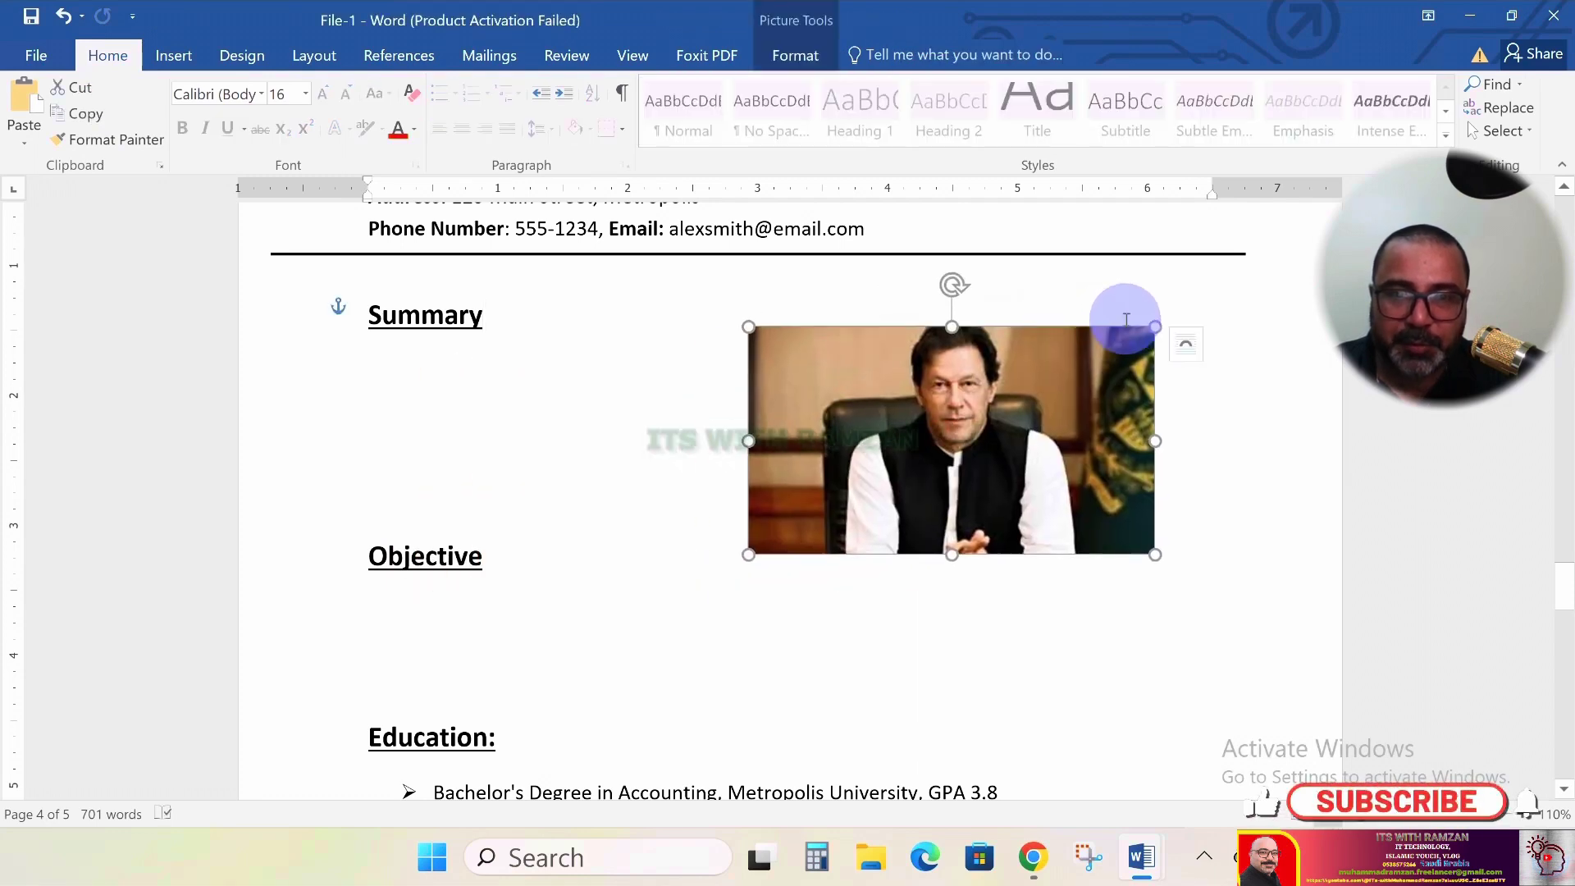
pyautogui.click(1120, 332)
pyautogui.scroll(3, 1113, 345)
pyautogui.scroll(1, 1035, 501)
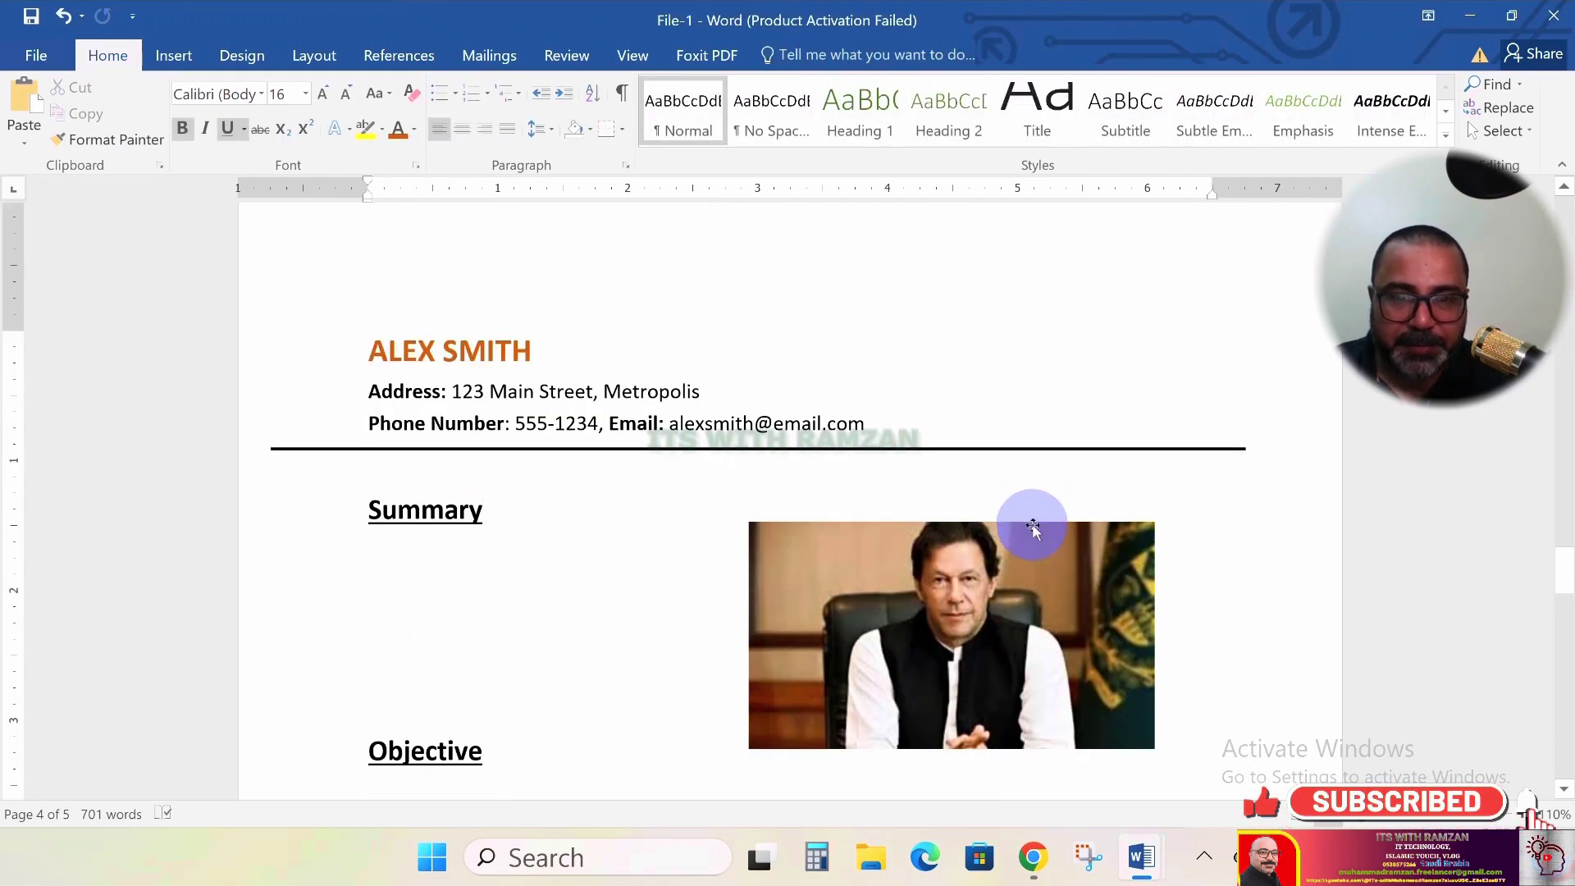
pyautogui.moveTo(1032, 529); pyautogui.dragTo(1108, 232)
pyautogui.click(1154, 220)
pyautogui.click(1114, 292)
pyautogui.click(1115, 233)
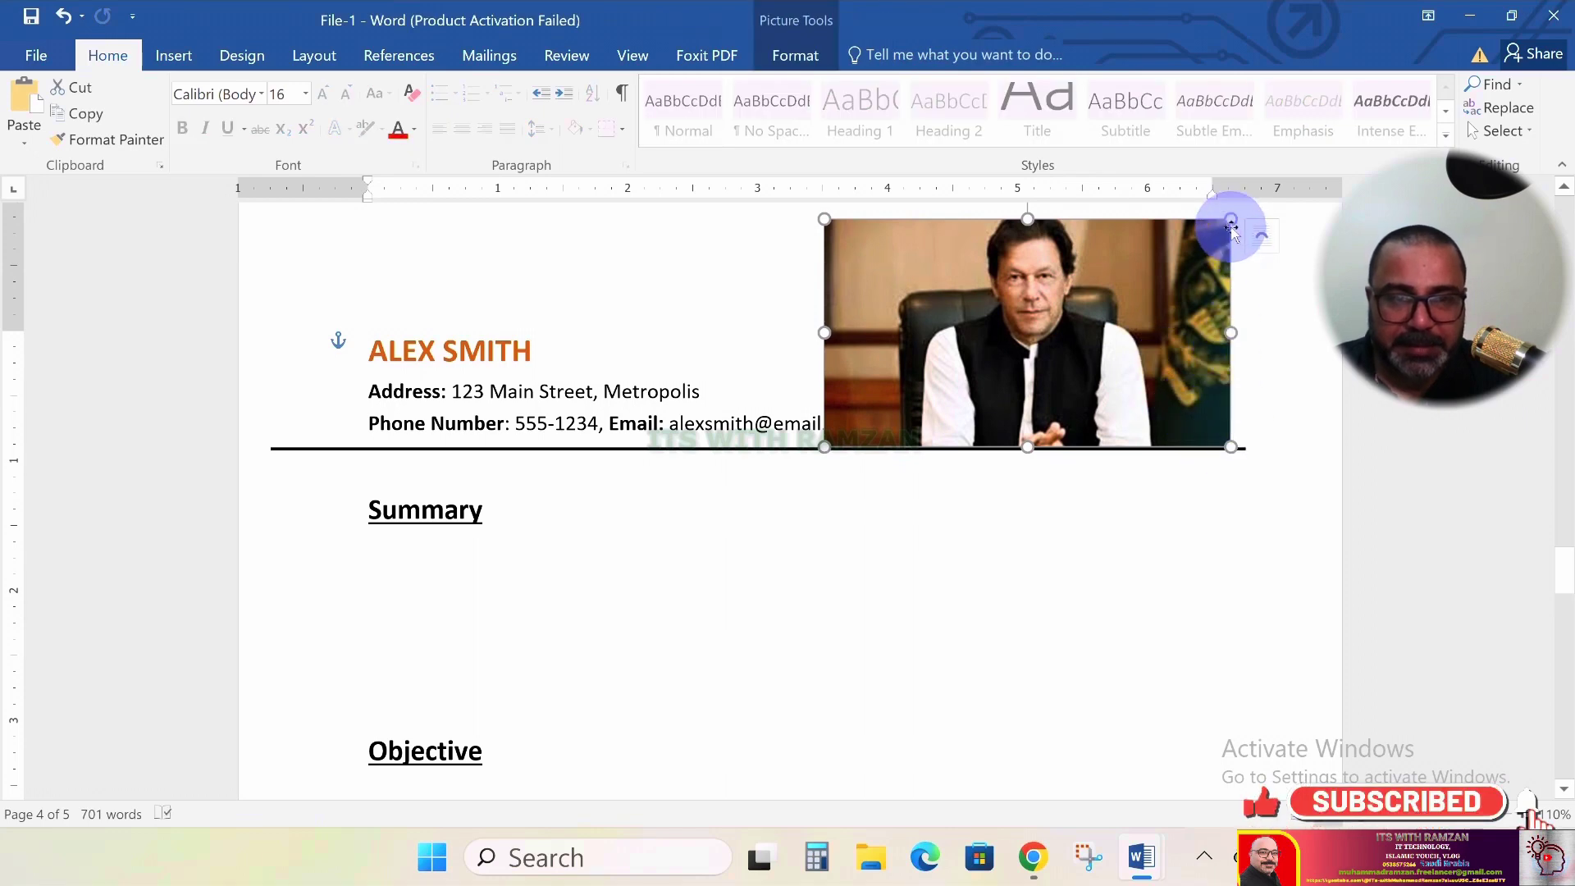
# Resize the header picture to 1.58" high by 1.3" wide and place it at the far end of the CV header
pyautogui.moveTo(1232, 222); pyautogui.dragTo(1191, 241)
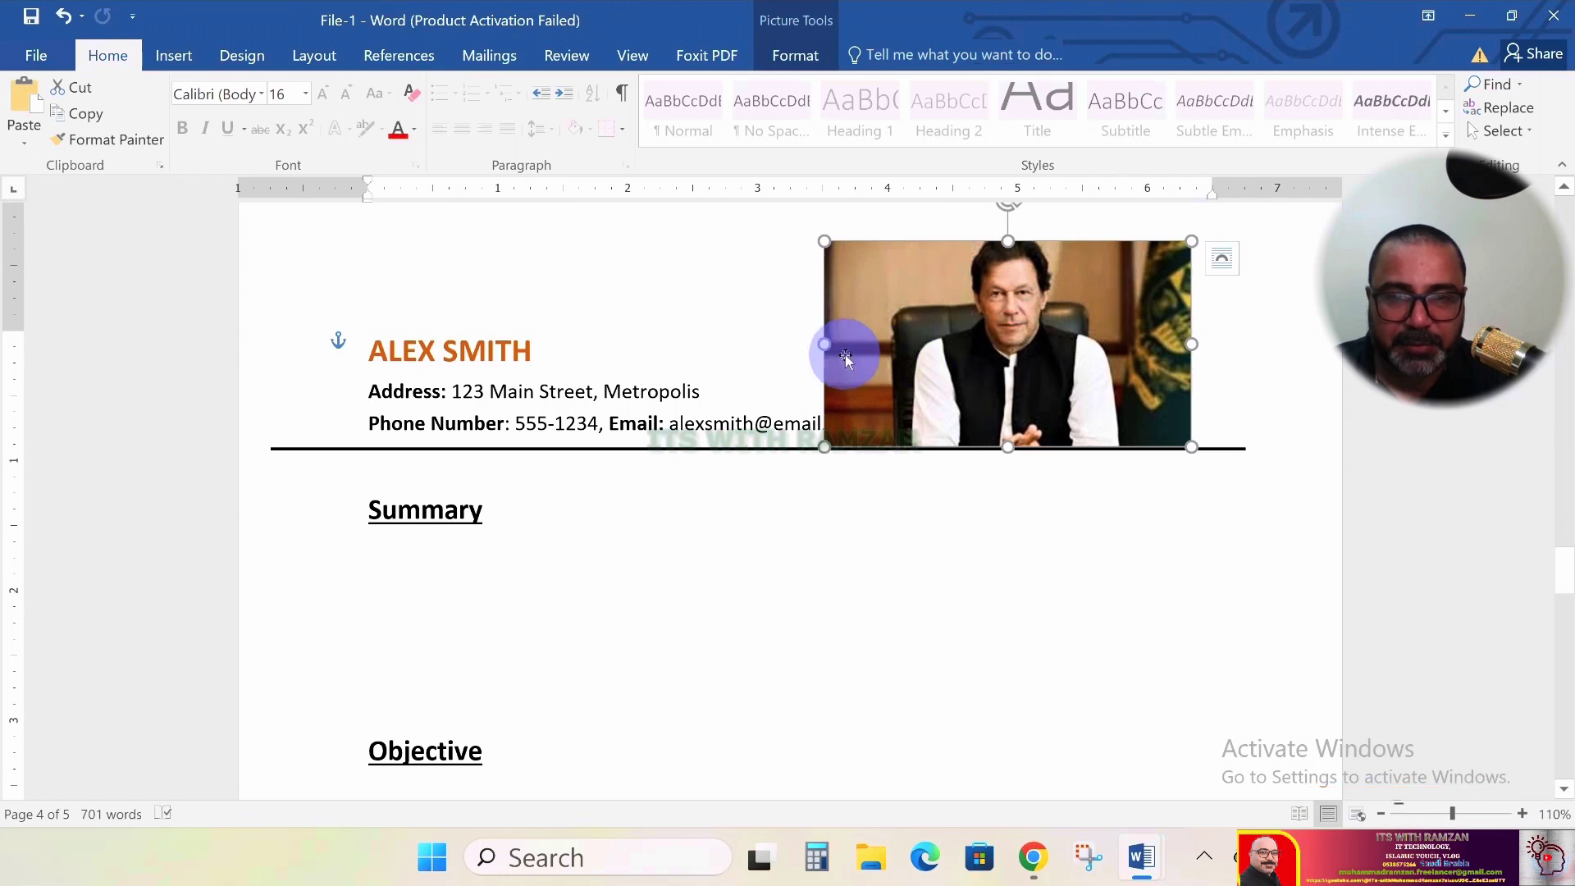
pyautogui.moveTo(823, 344); pyautogui.dragTo(1023, 346)
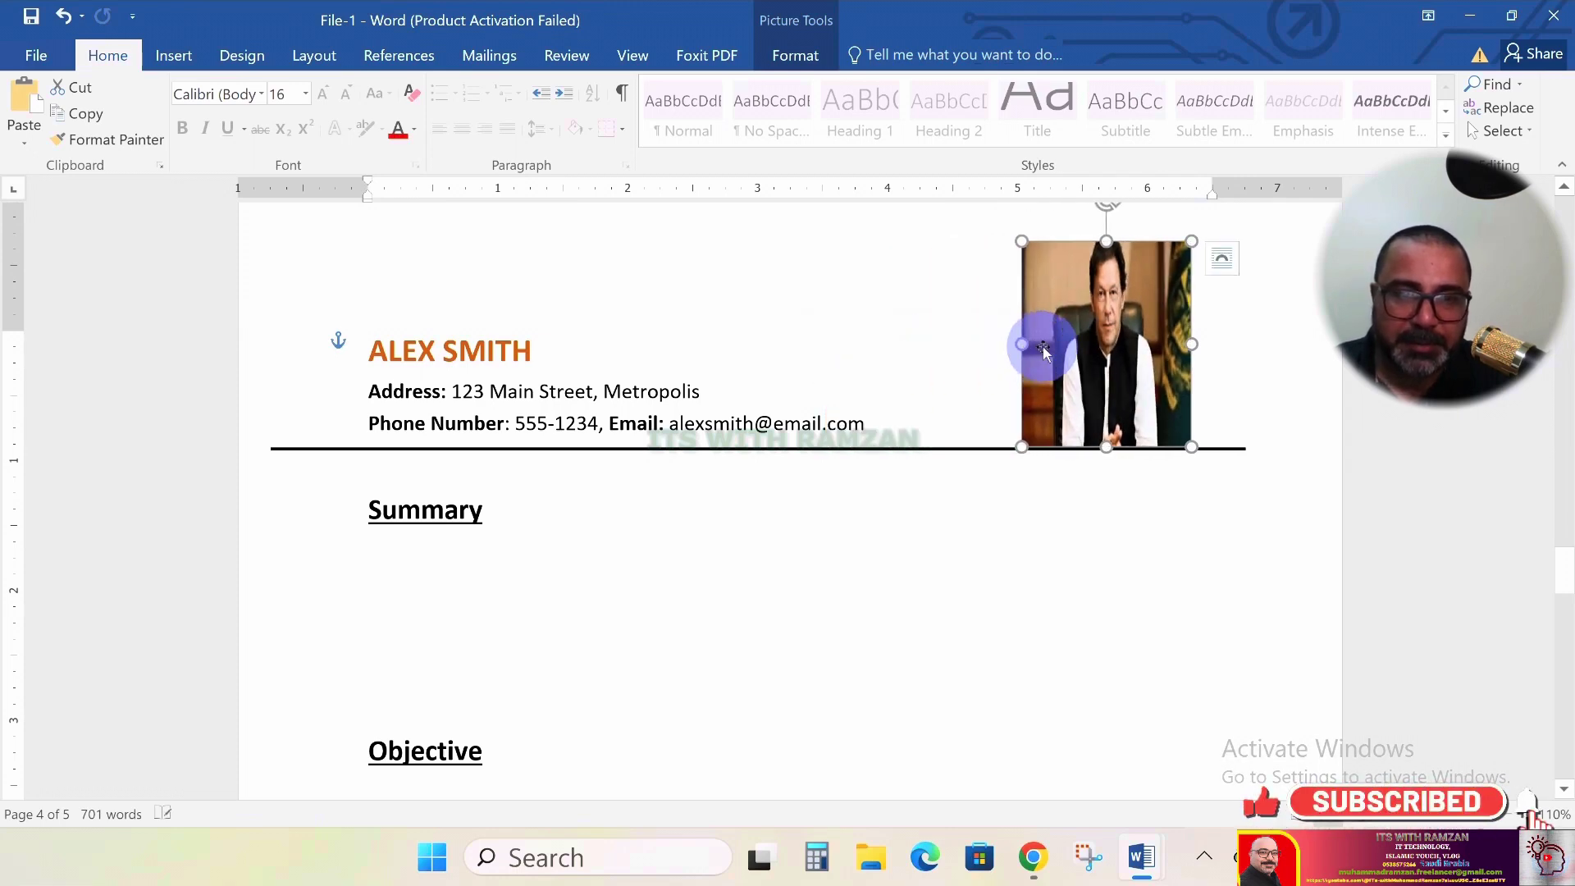
pyautogui.doubleClick(1101, 337)
pyautogui.moveTo(1160, 339); pyautogui.dragTo(1193, 320)
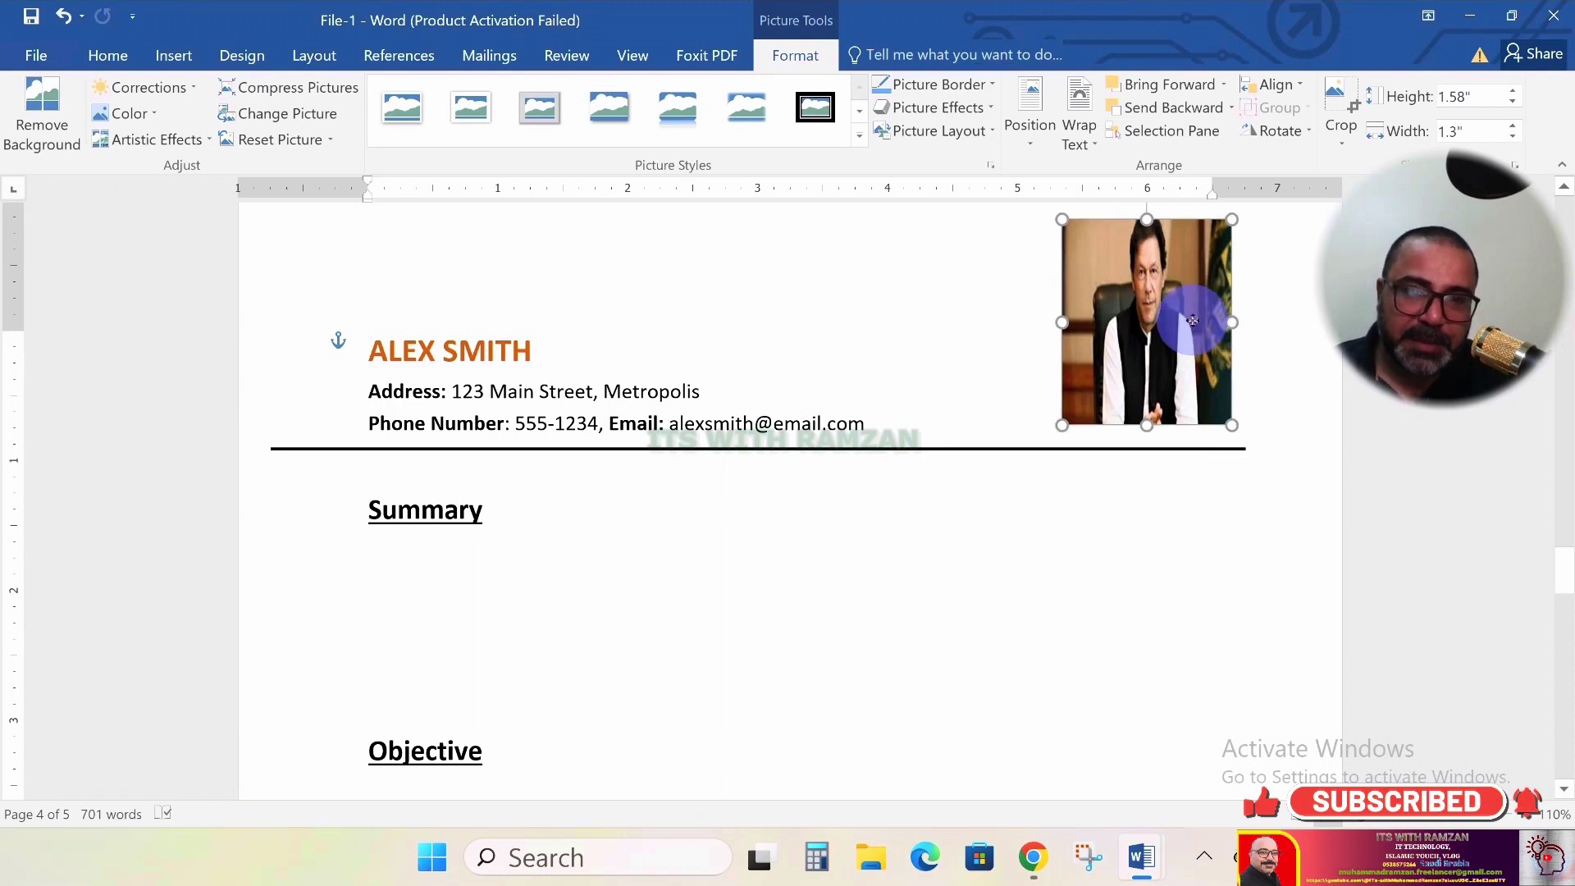
# Draw a rounded rectangle about 1.72" high and 1.58" wide between the Summary and Objective headings
pyautogui.scroll(1, 820, 271)
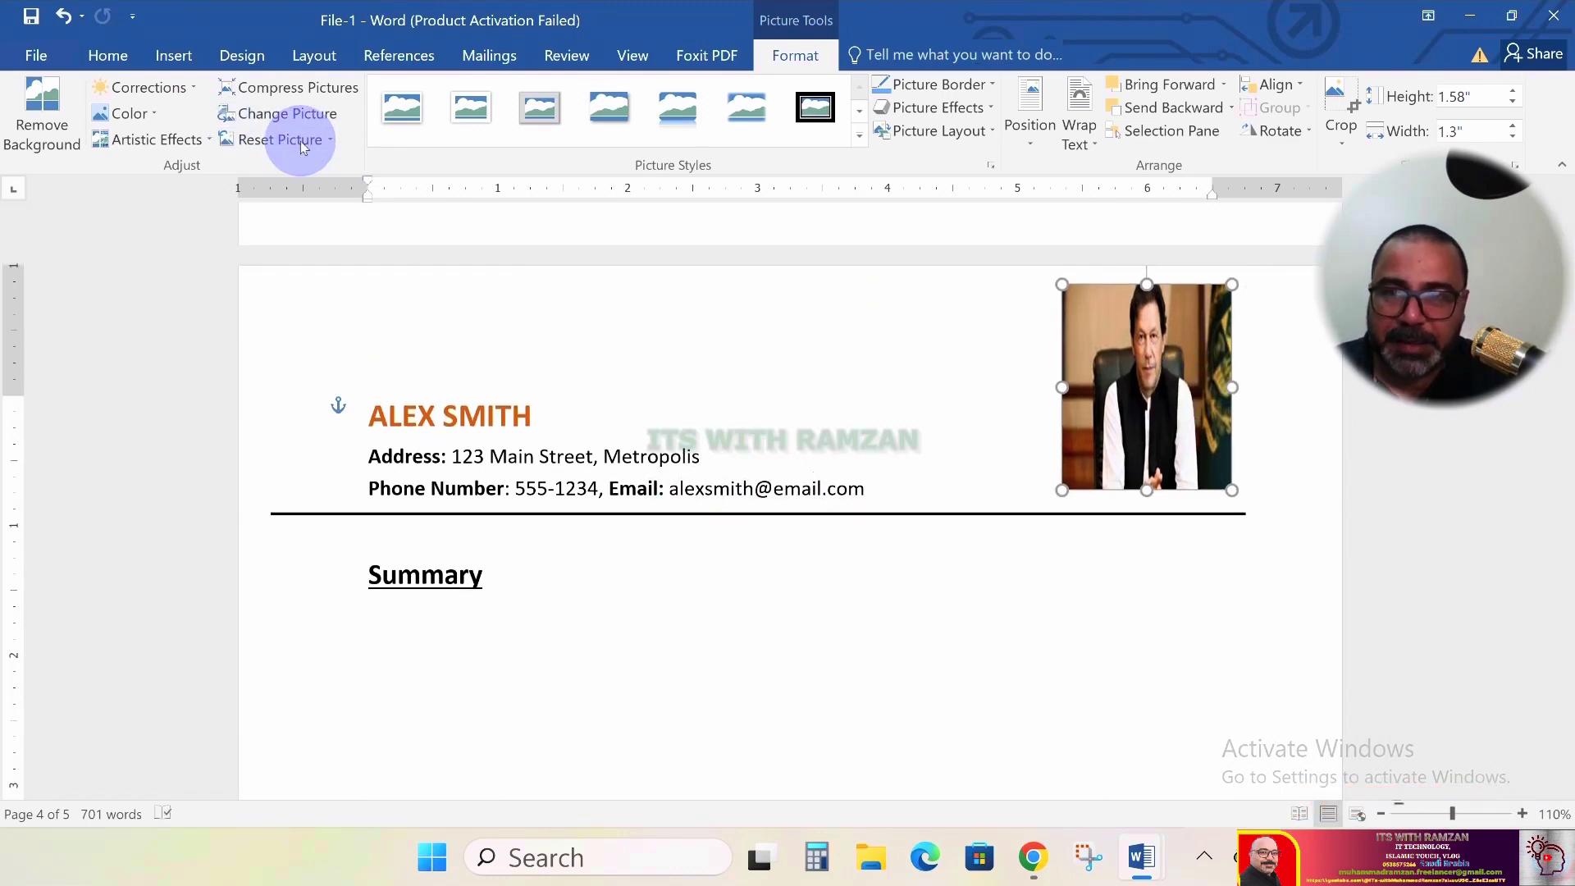
pyautogui.click(188, 57)
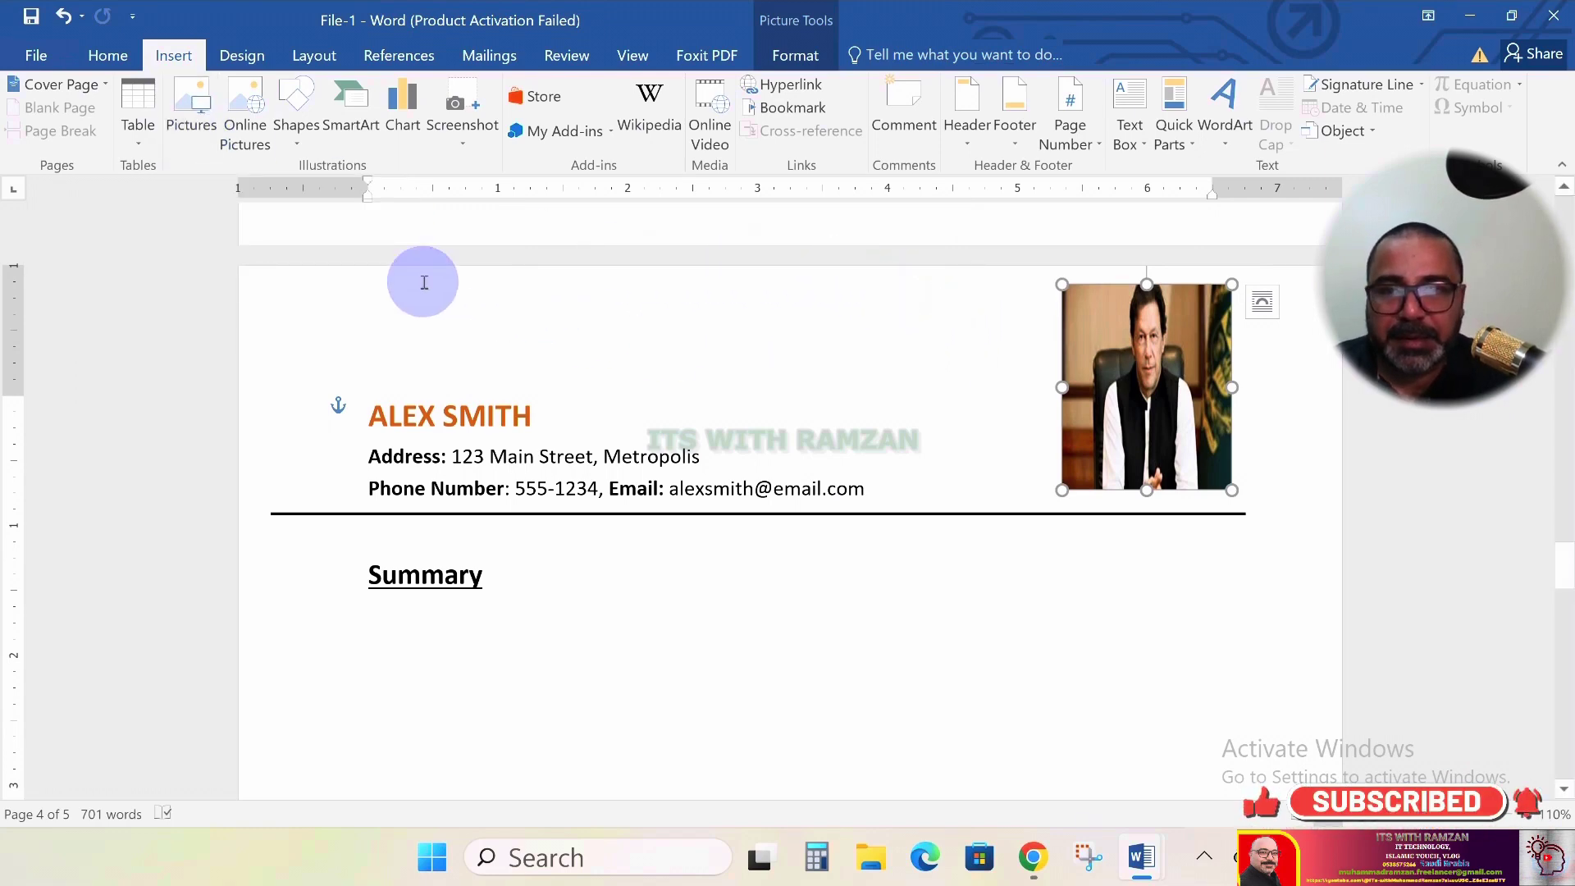
pyautogui.click(297, 143)
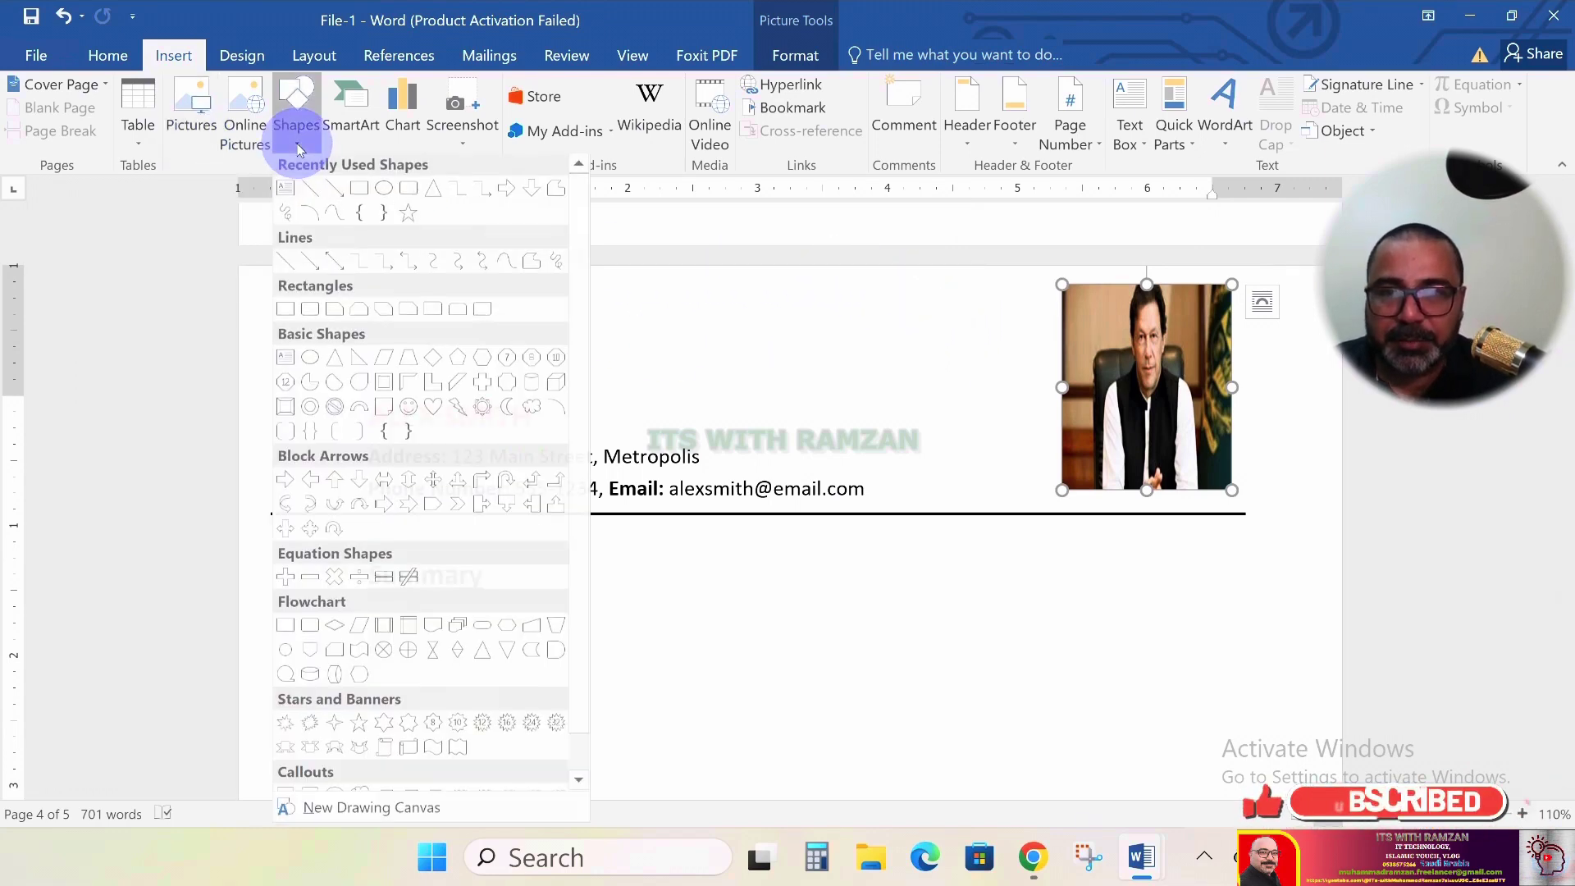
pyautogui.click(402, 198)
pyautogui.scroll(-3, 532, 324)
pyautogui.moveTo(801, 420)
pyautogui.mouseDown()
pyautogui.moveTo(958, 525)
pyautogui.moveTo(1007, 643)
pyautogui.mouseUp()
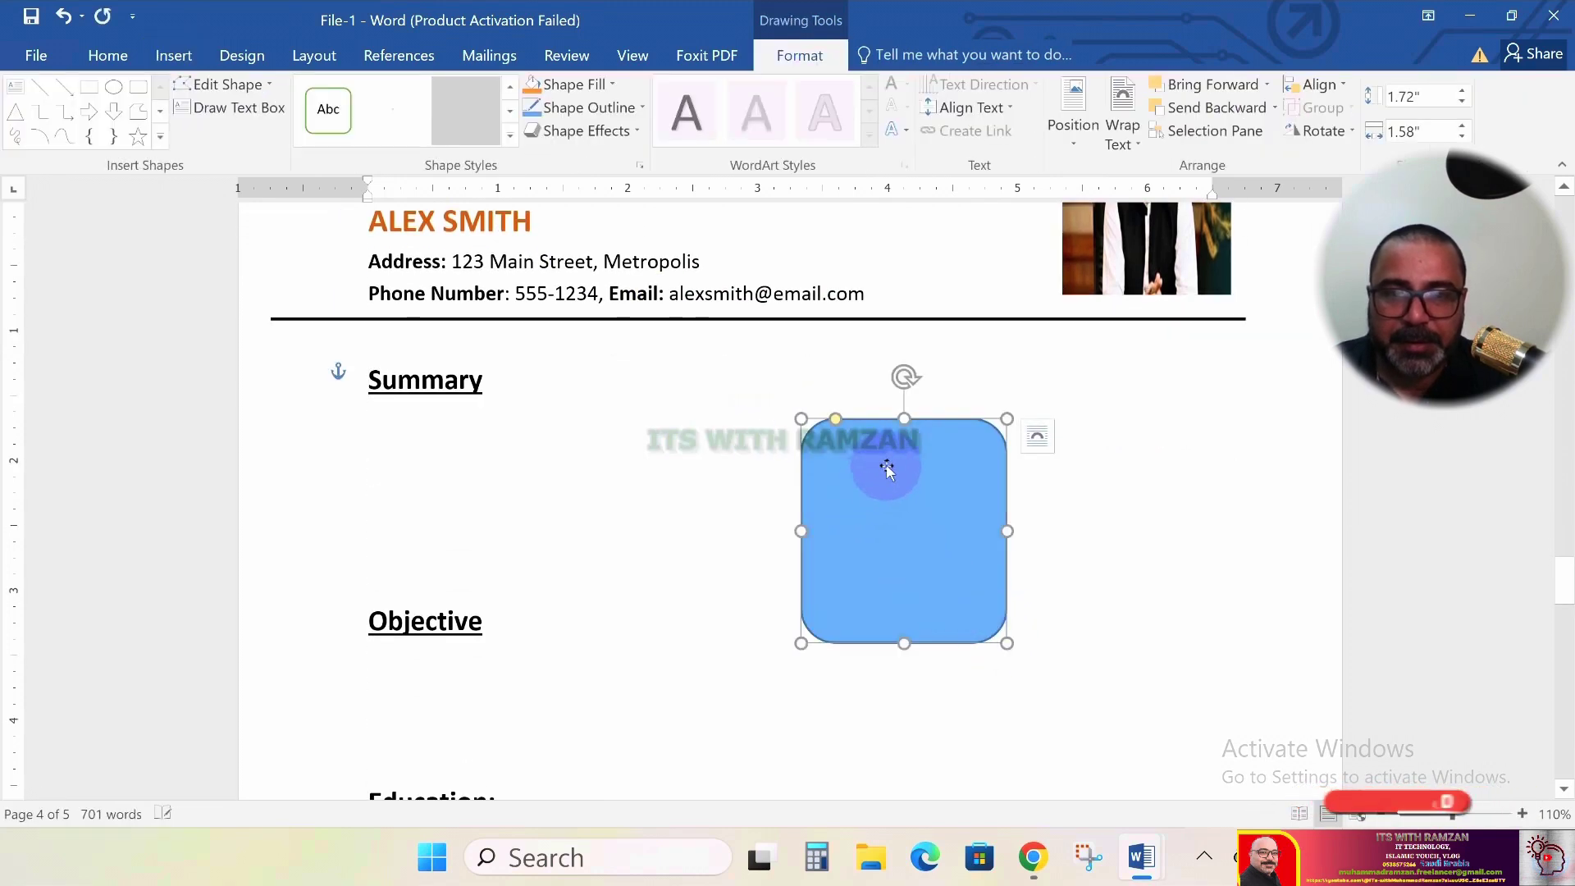
# Set the rounded rectangle's fill type to Picture or texture fill
pyautogui.rightClick(876, 422)
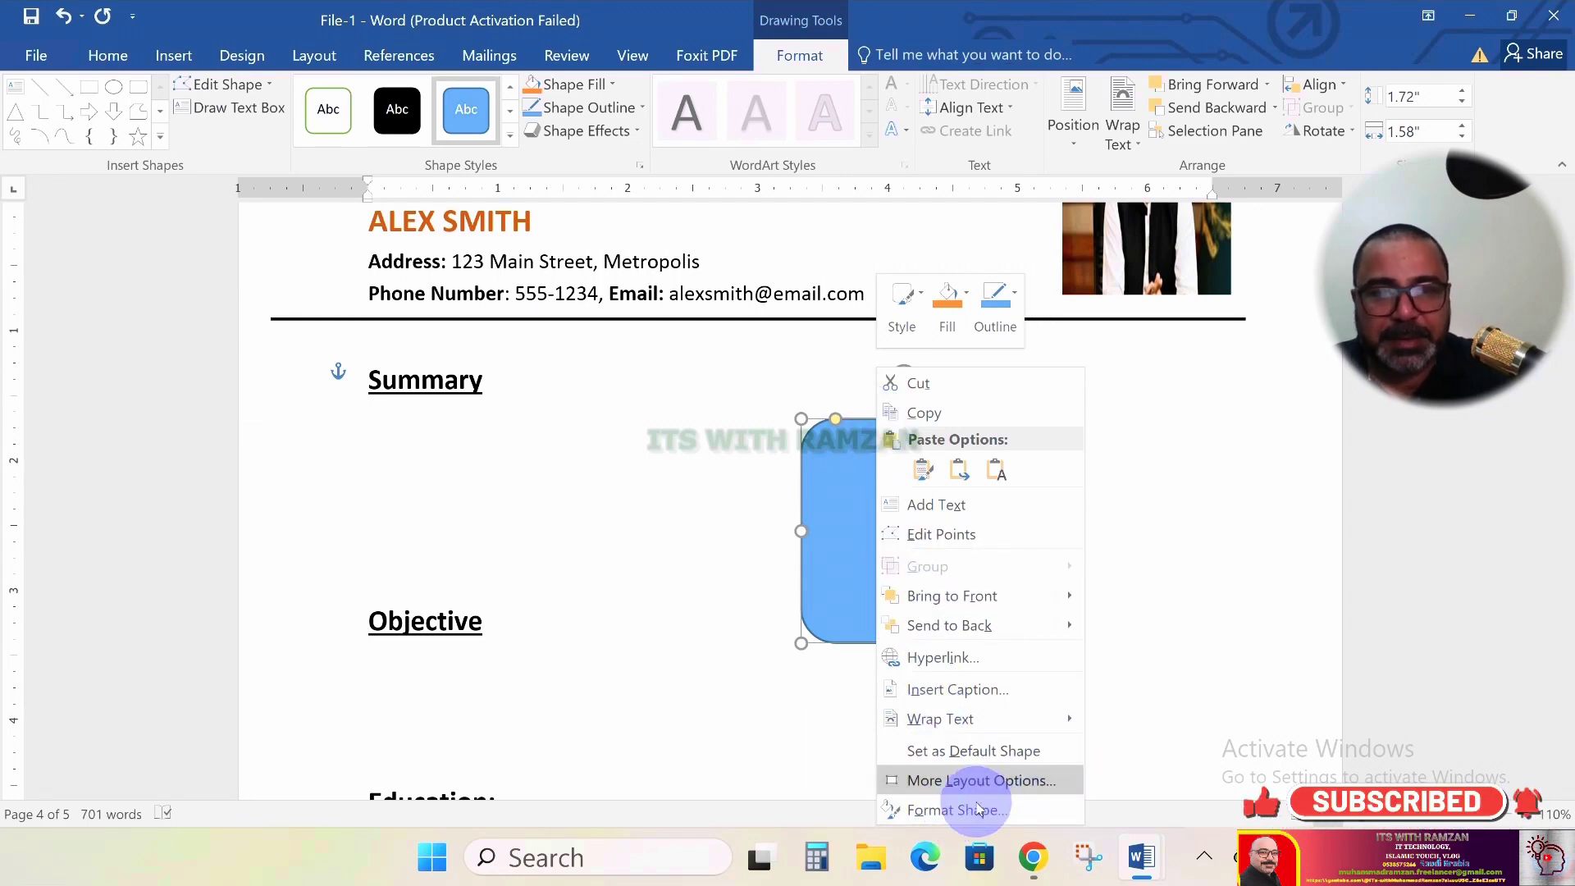
pyautogui.click(976, 811)
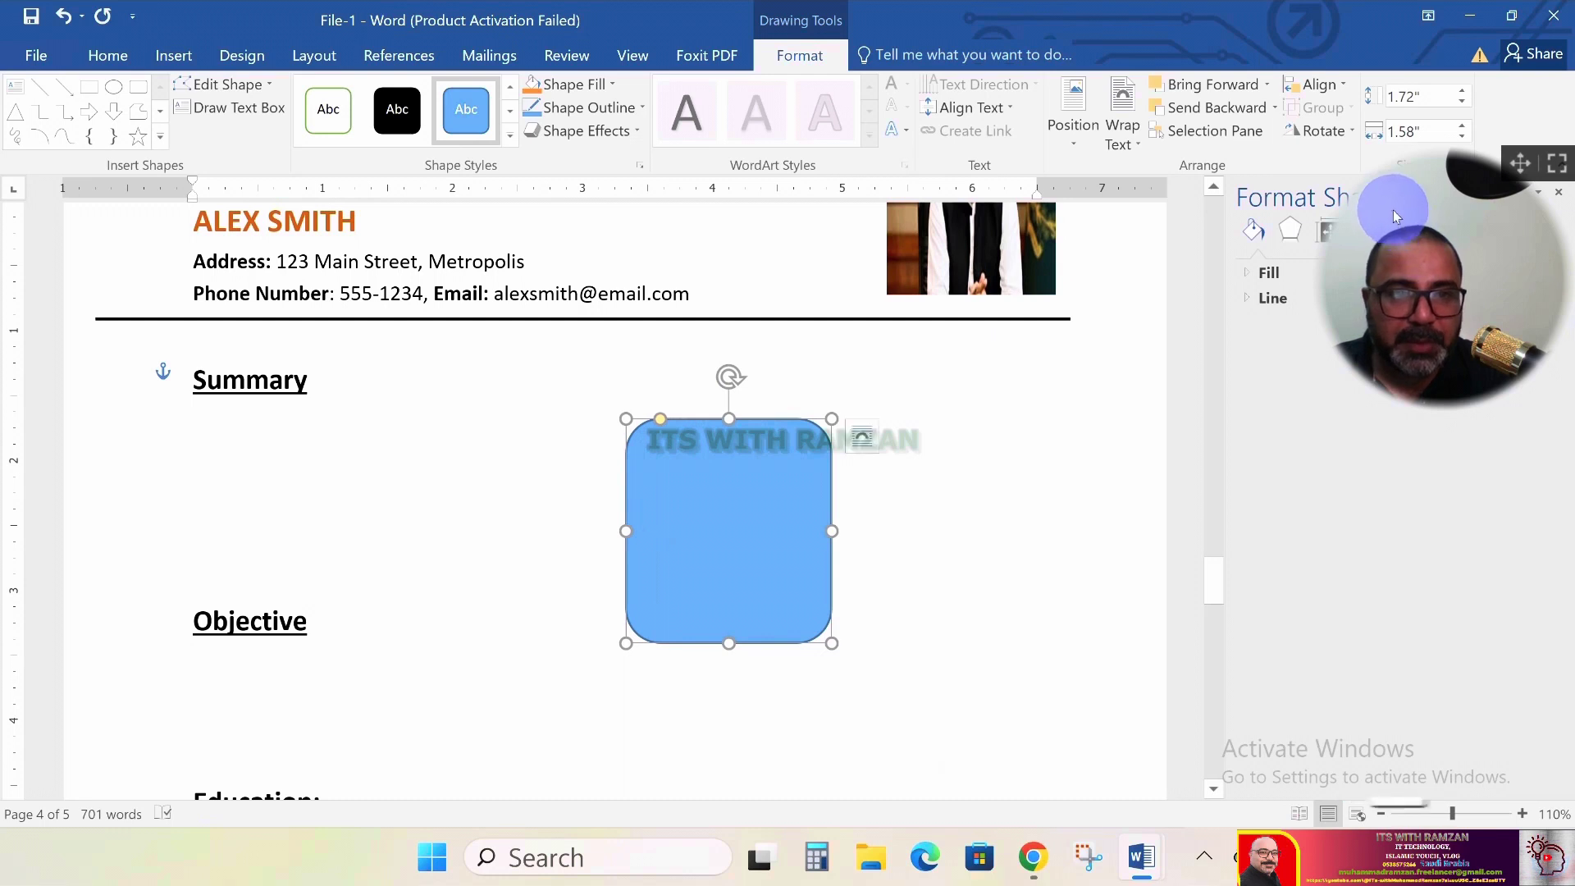
pyautogui.click(997, 54)
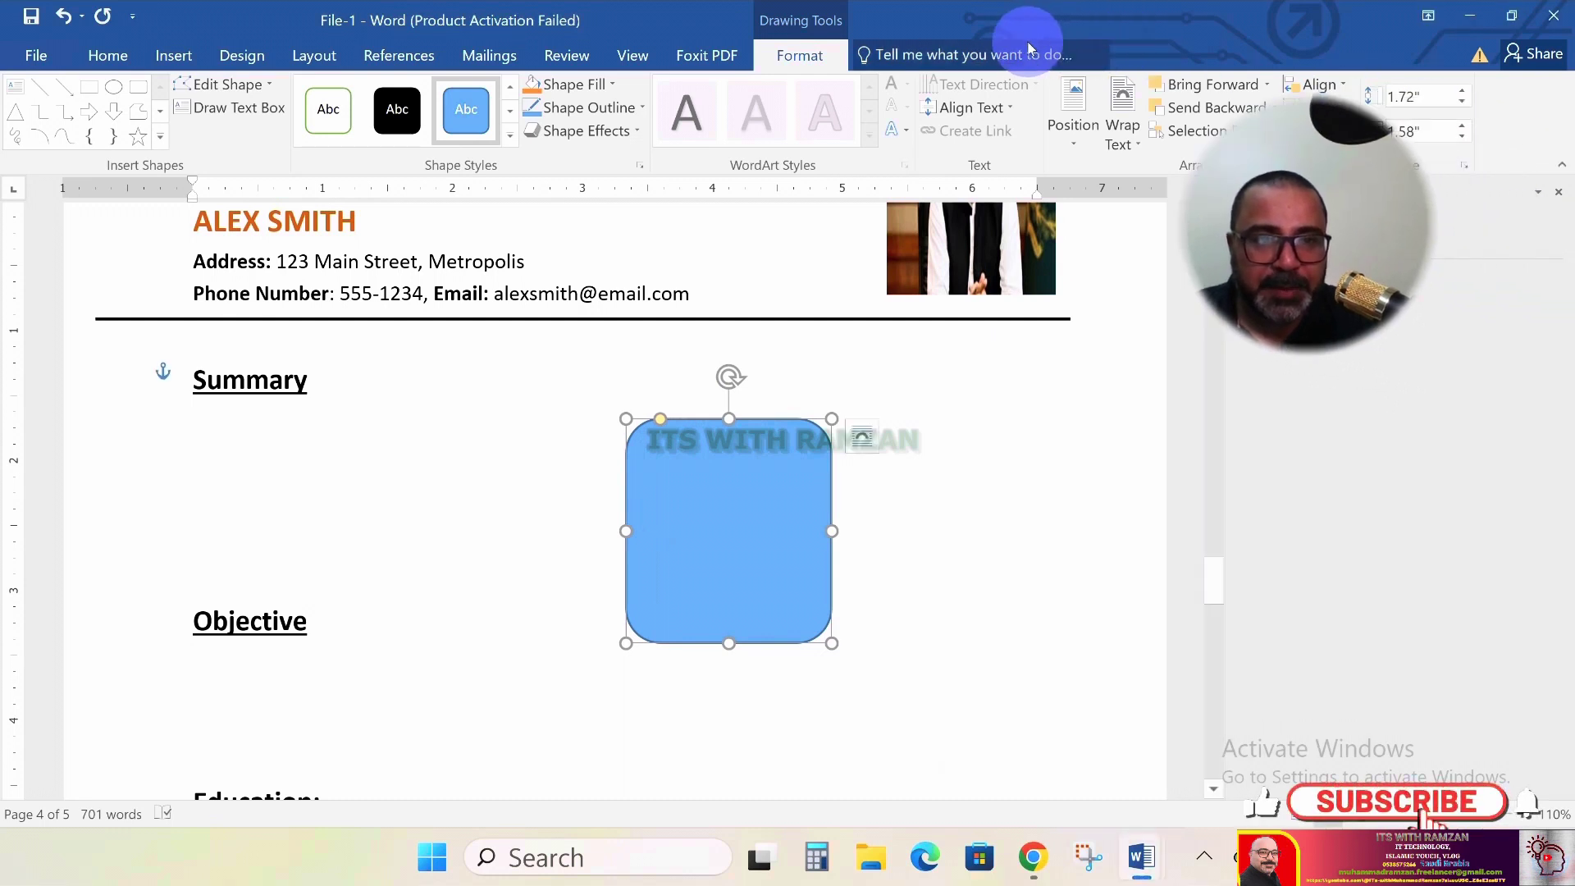
pyautogui.click(1382, 115)
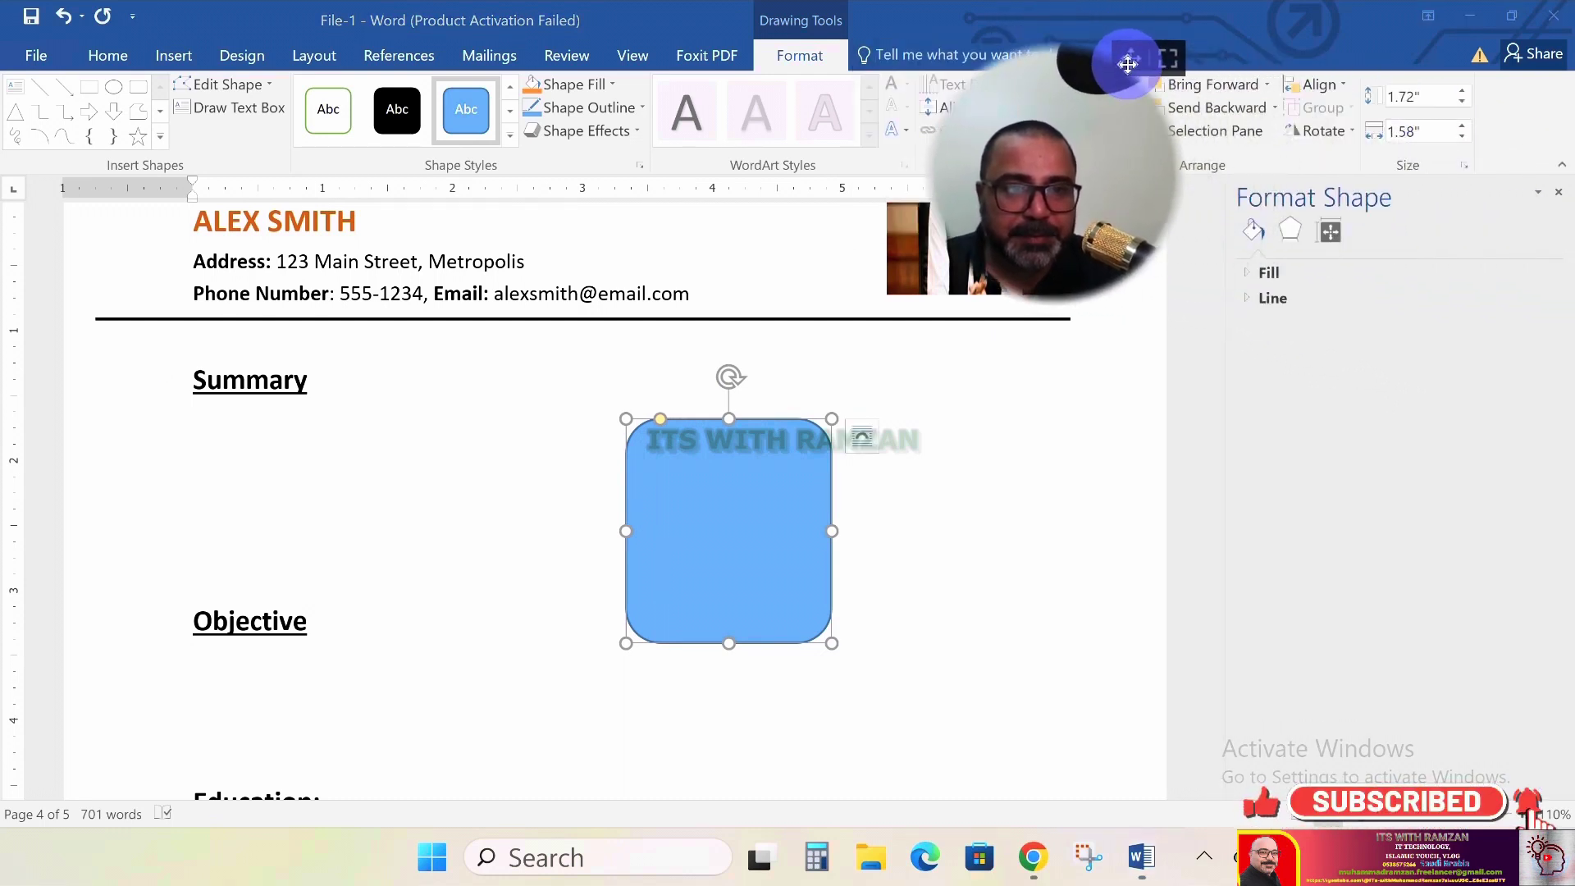
pyautogui.click(1267, 274)
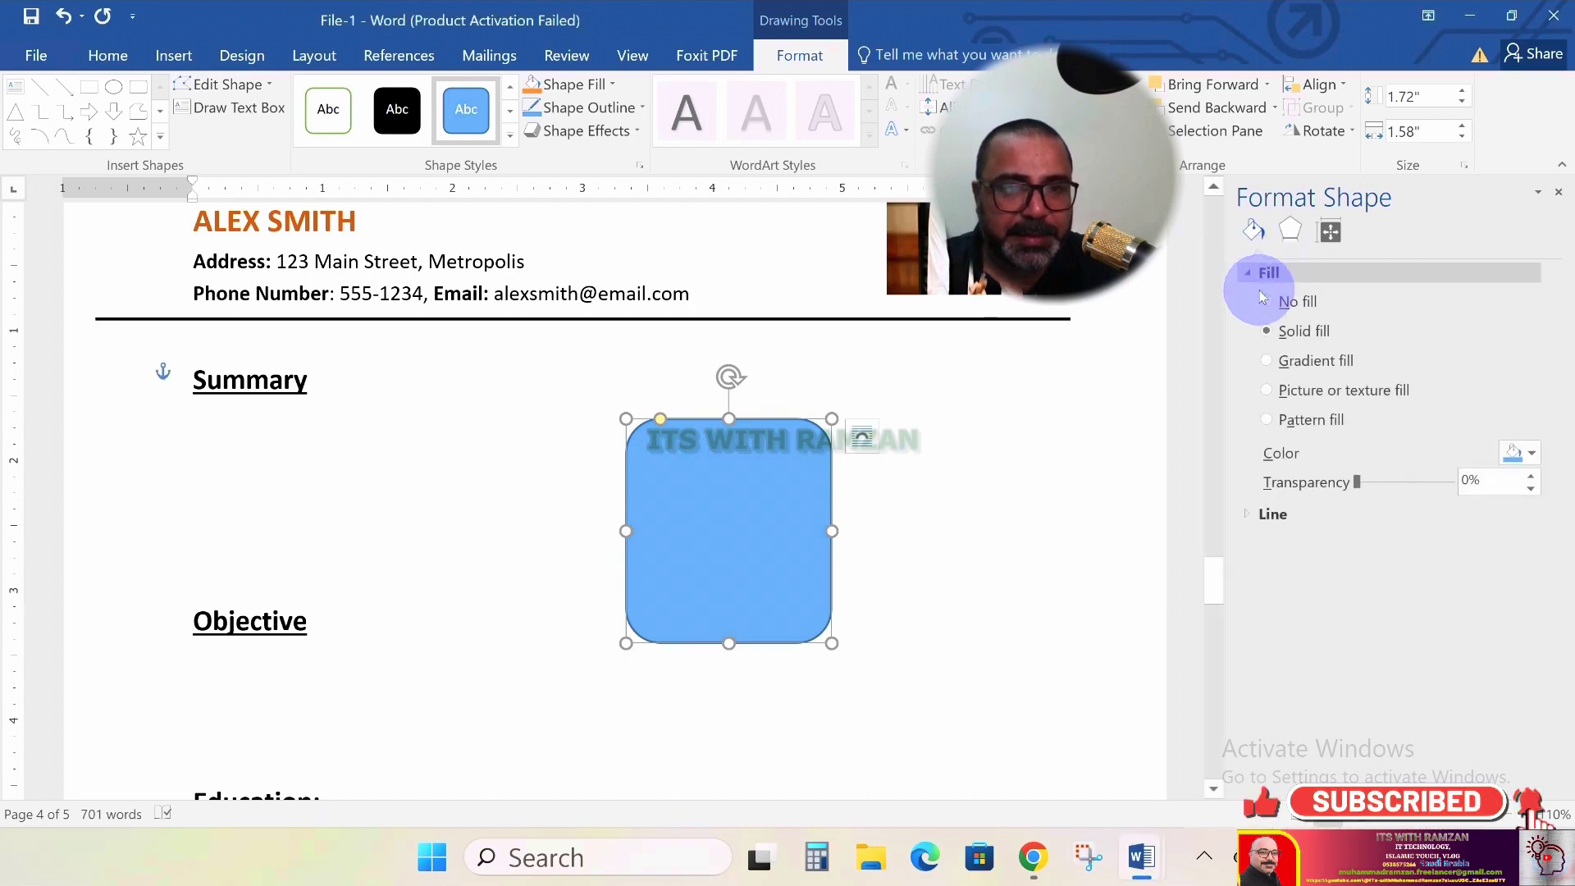
pyautogui.click(1267, 390)
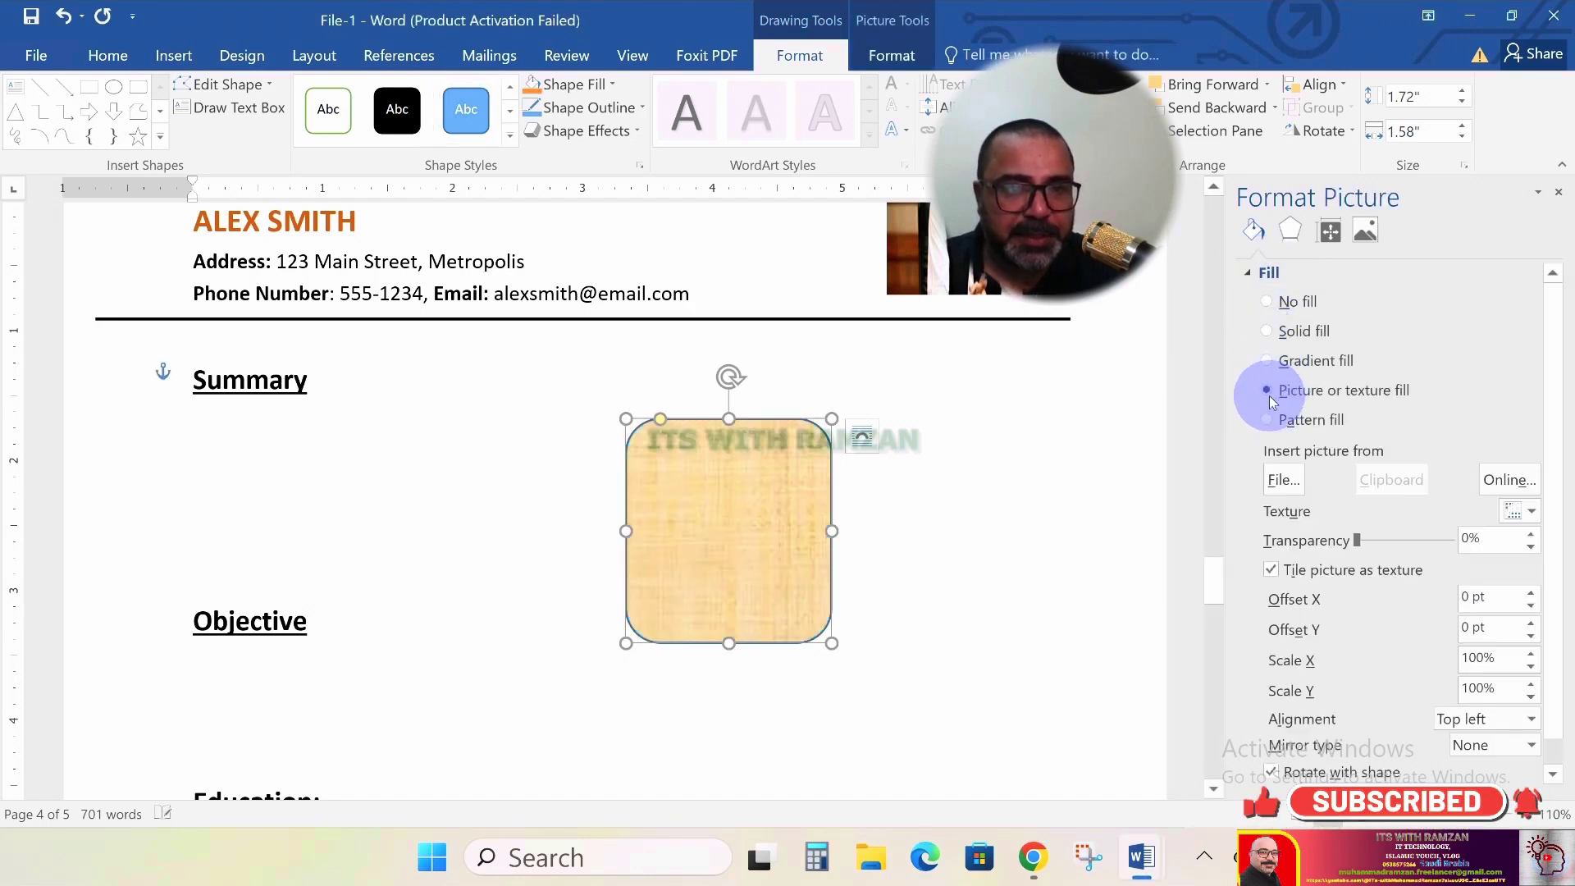
# Fill the rounded rectangle with the picture "imran khan 2" from the Desktop and close the formatting options
pyautogui.click(1293, 489)
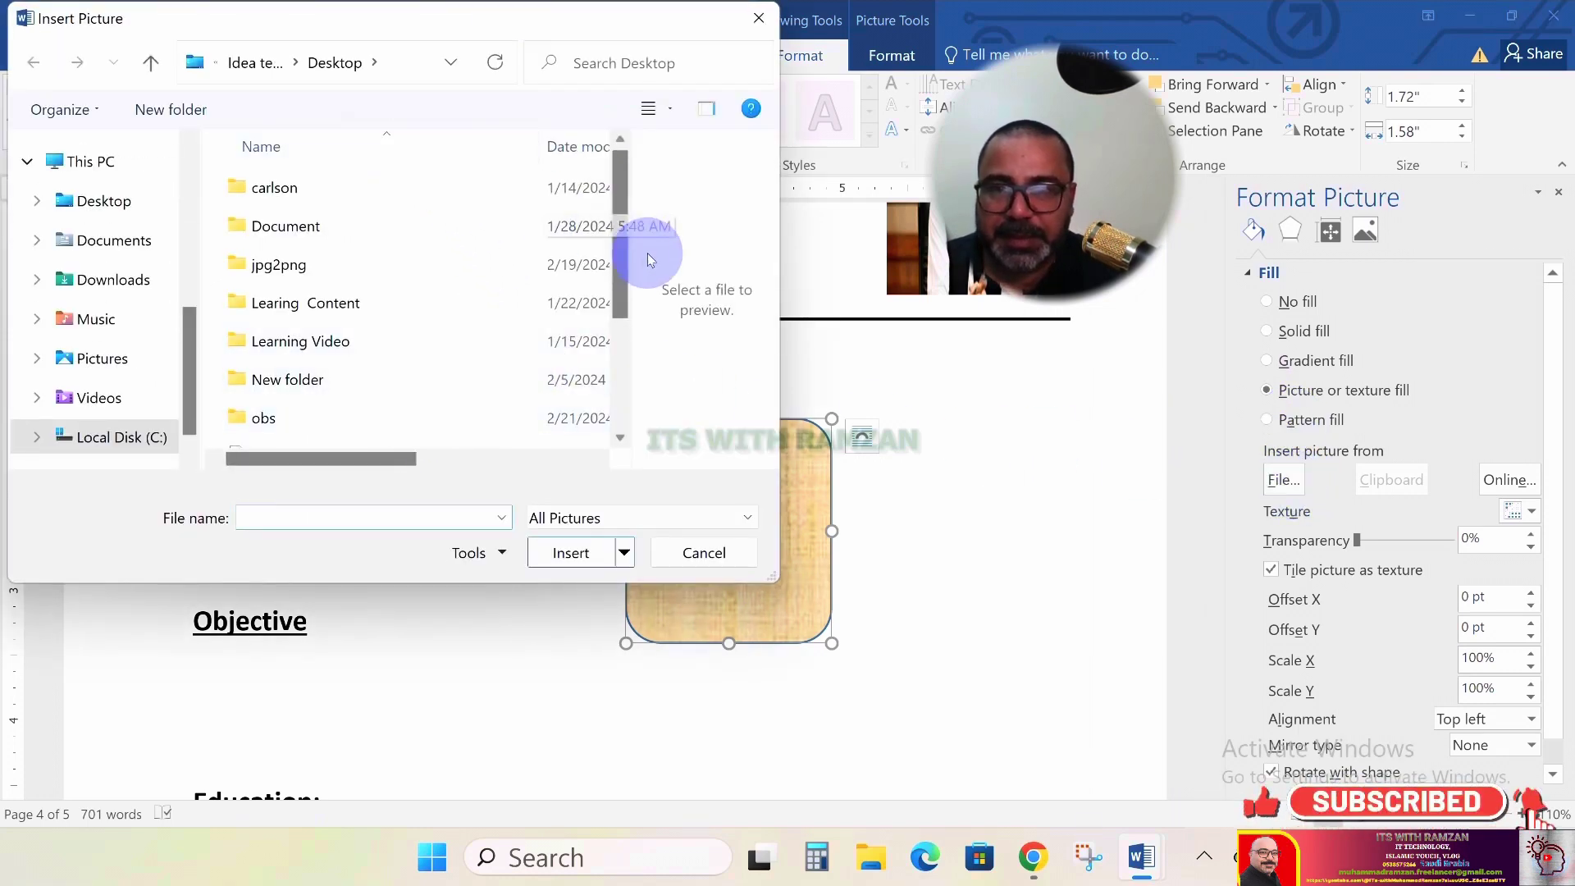
pyautogui.moveTo(625, 262); pyautogui.dragTo(615, 376)
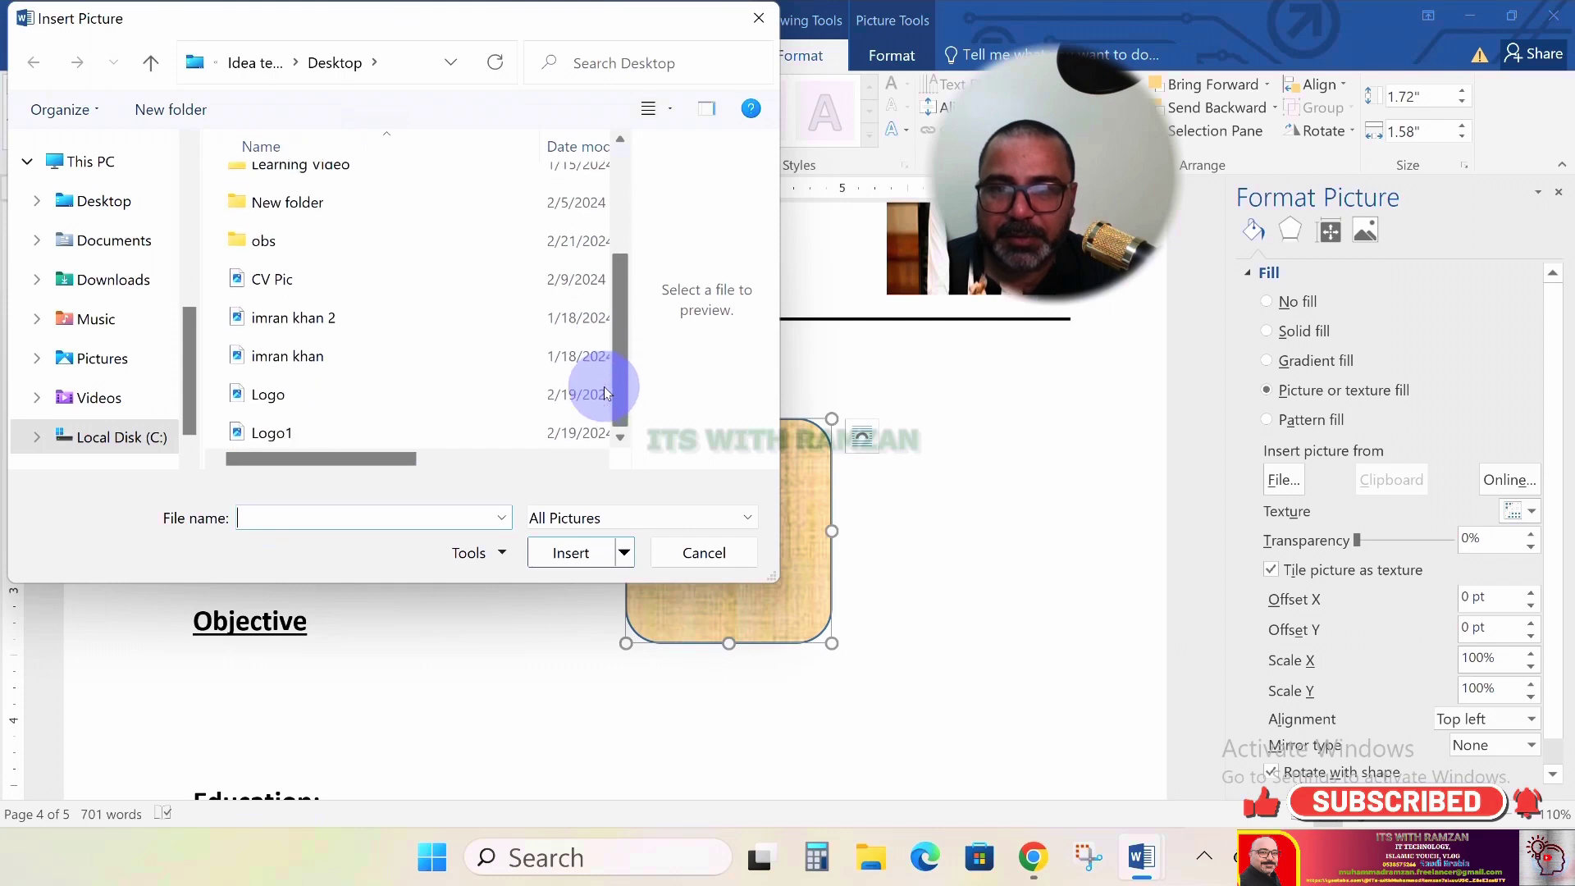
pyautogui.click(326, 317)
pyautogui.click(592, 554)
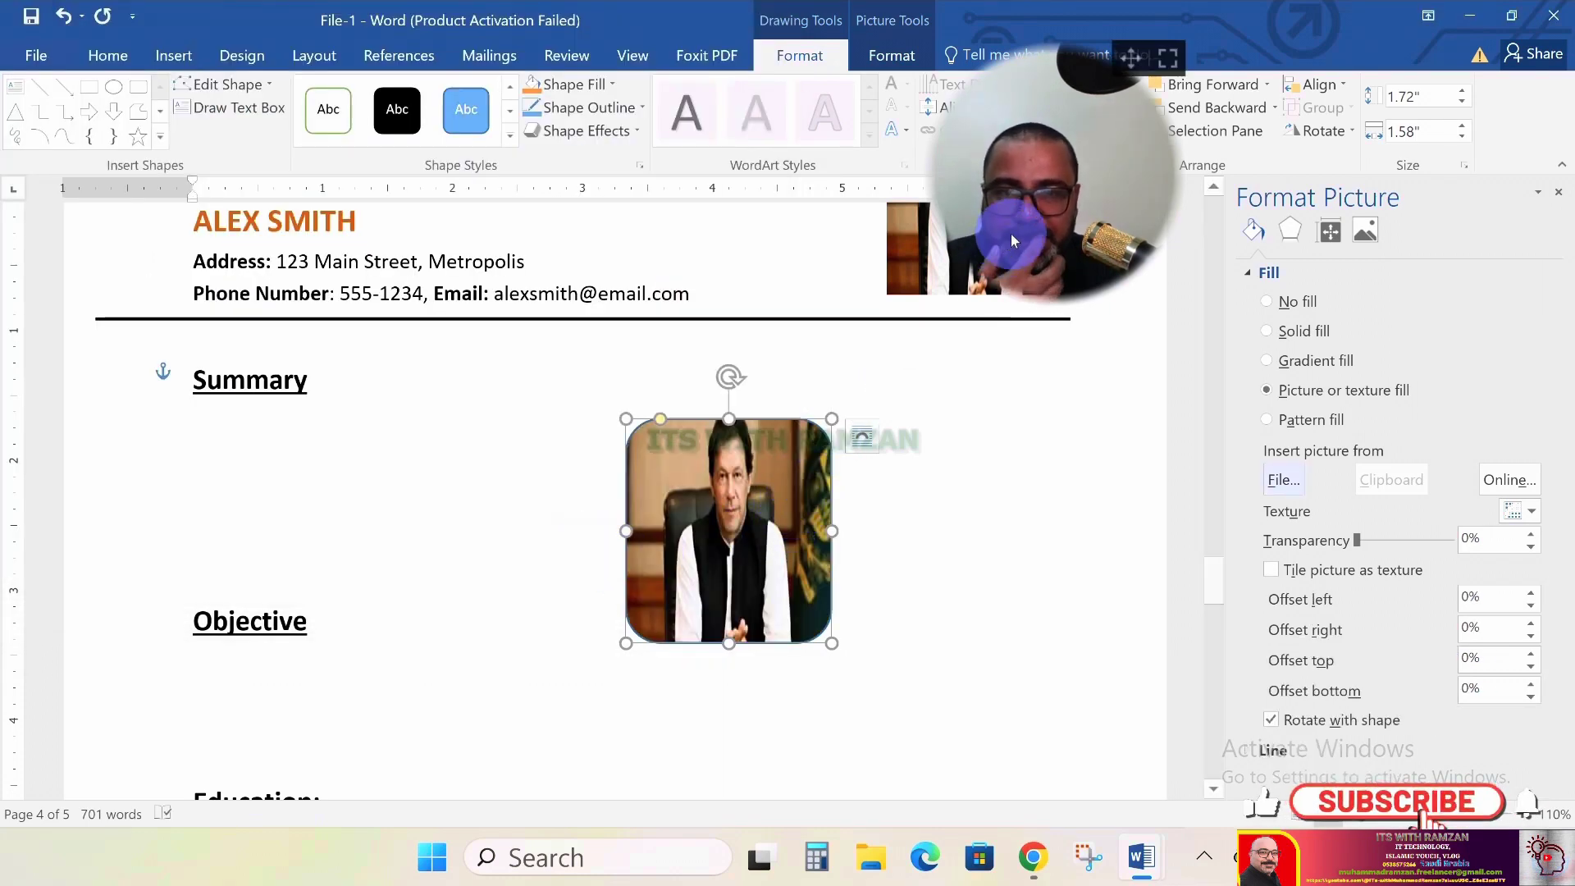
pyautogui.click(1561, 196)
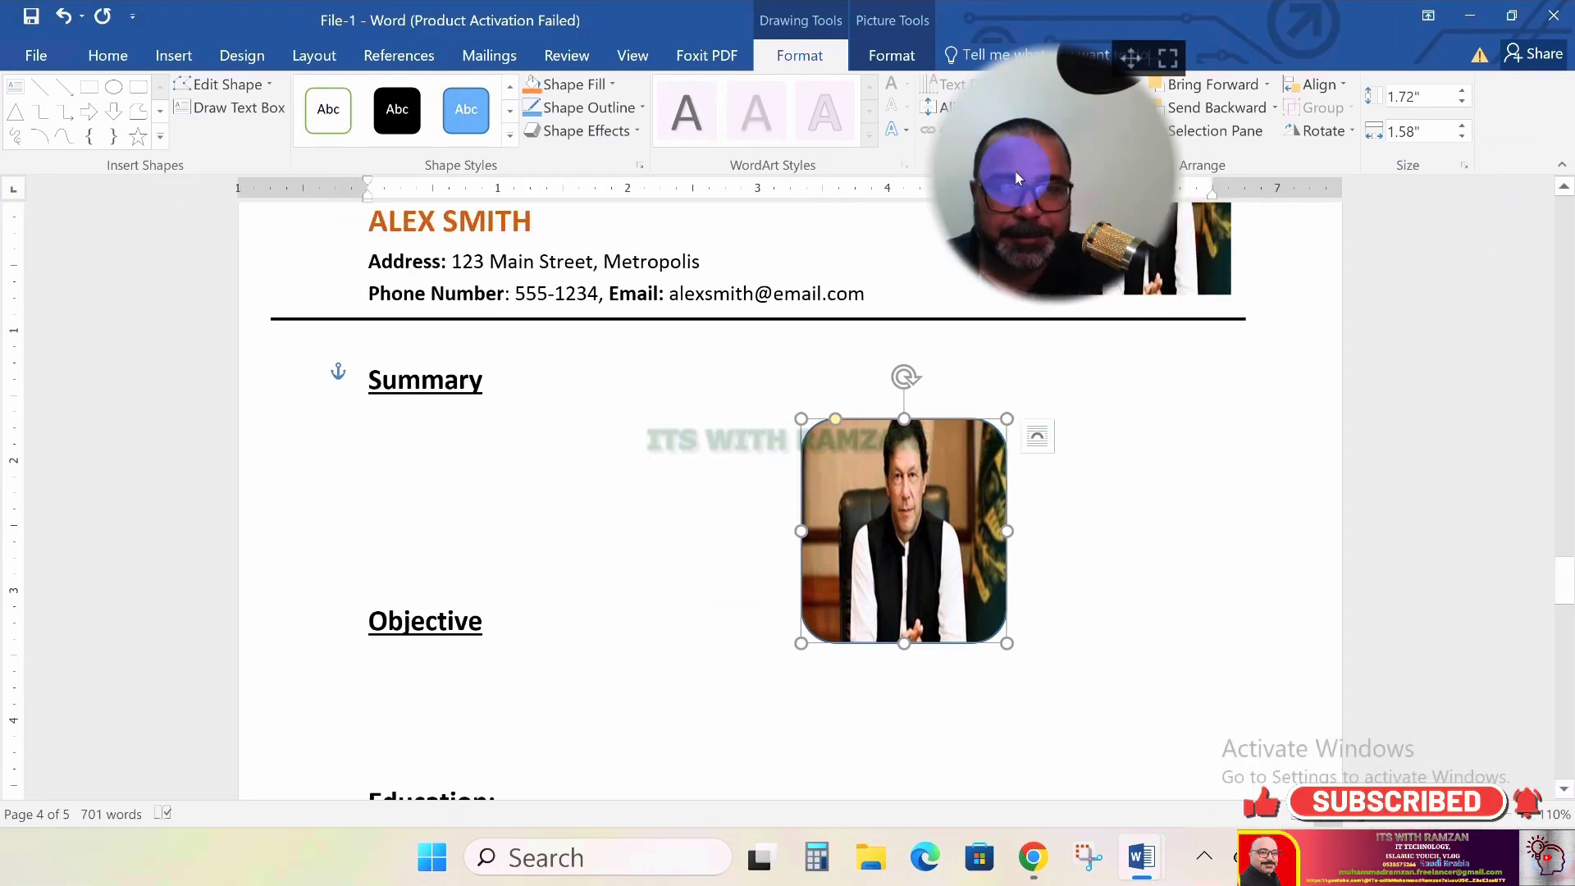
# Shrink the picture-filled rounded rectangle to about 0.84" high and move it into the CV header beside the existing photo
pyautogui.moveTo(1139, 59); pyautogui.dragTo(1528, 109)
pyautogui.scroll(3, 1271, 297)
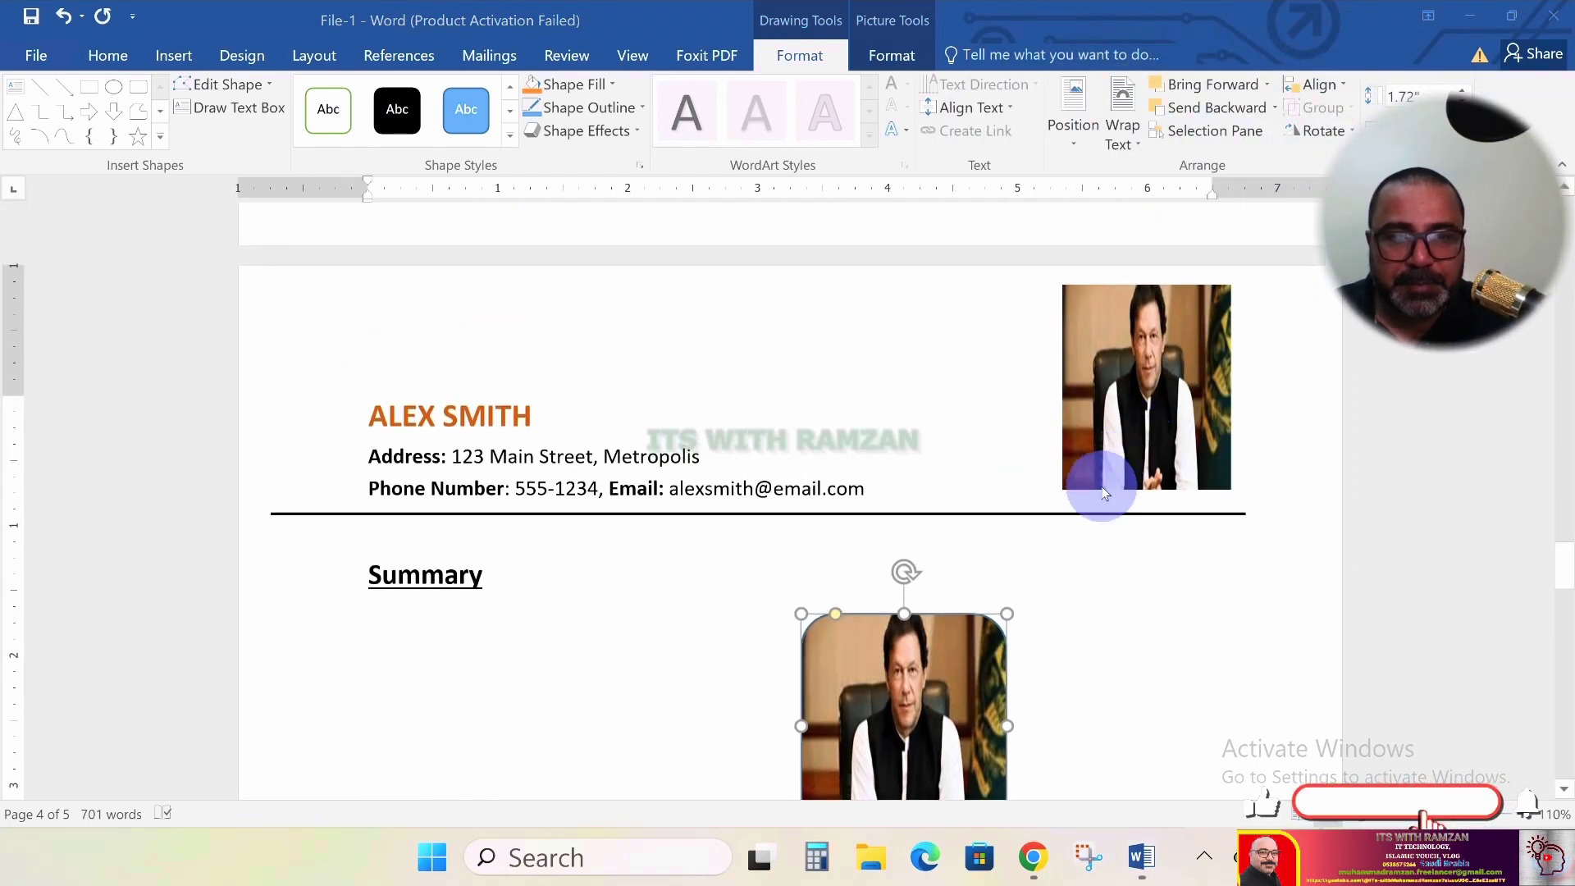
pyautogui.scroll(-1, 1033, 548)
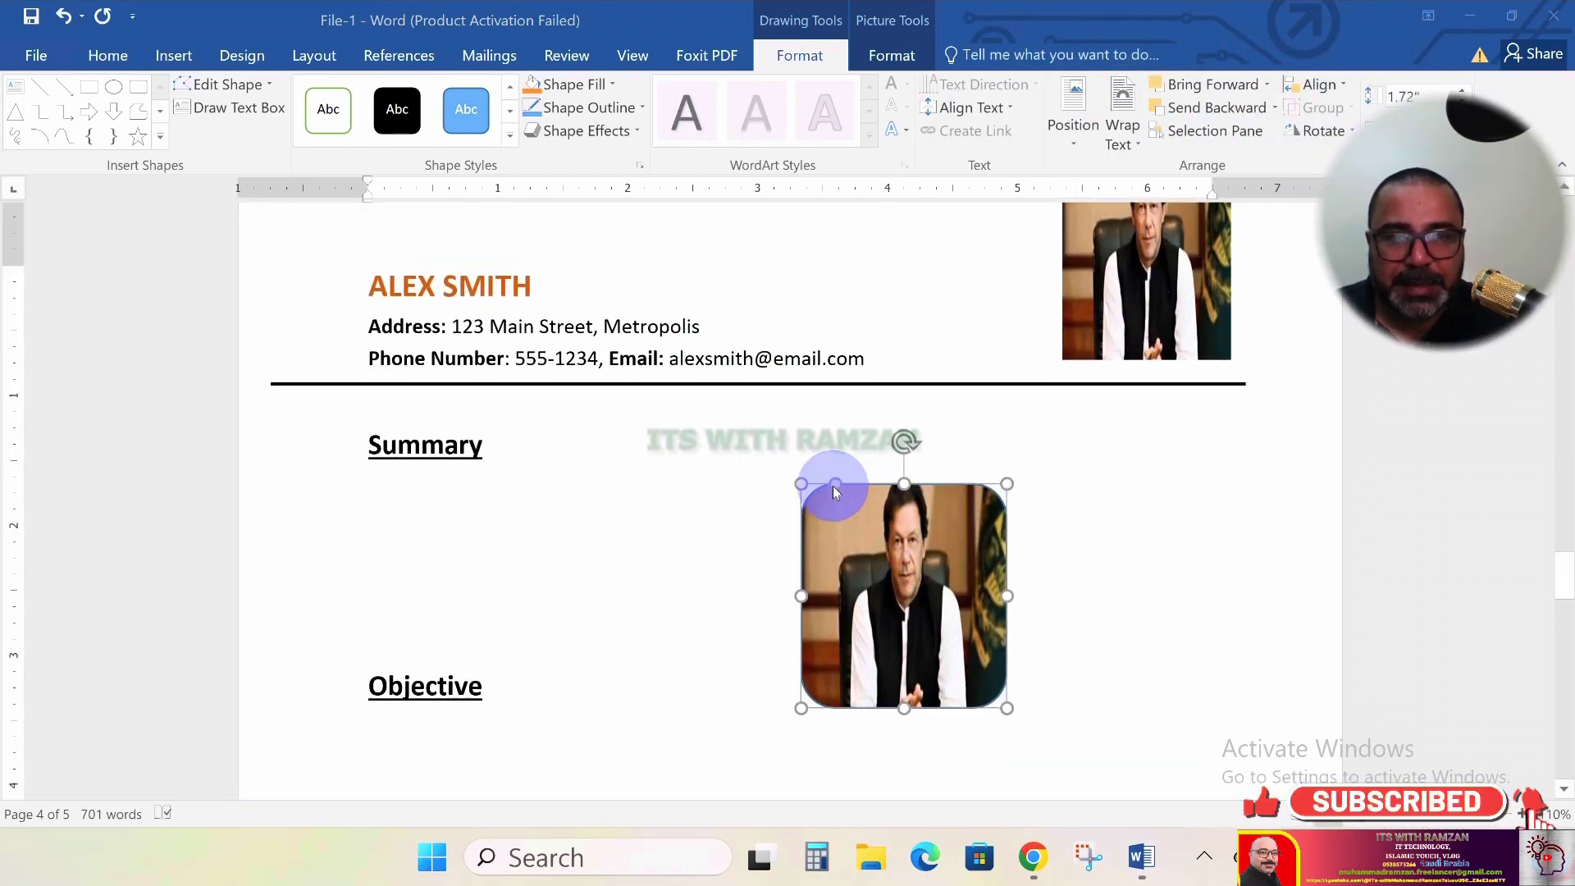
pyautogui.scroll(3, 1052, 289)
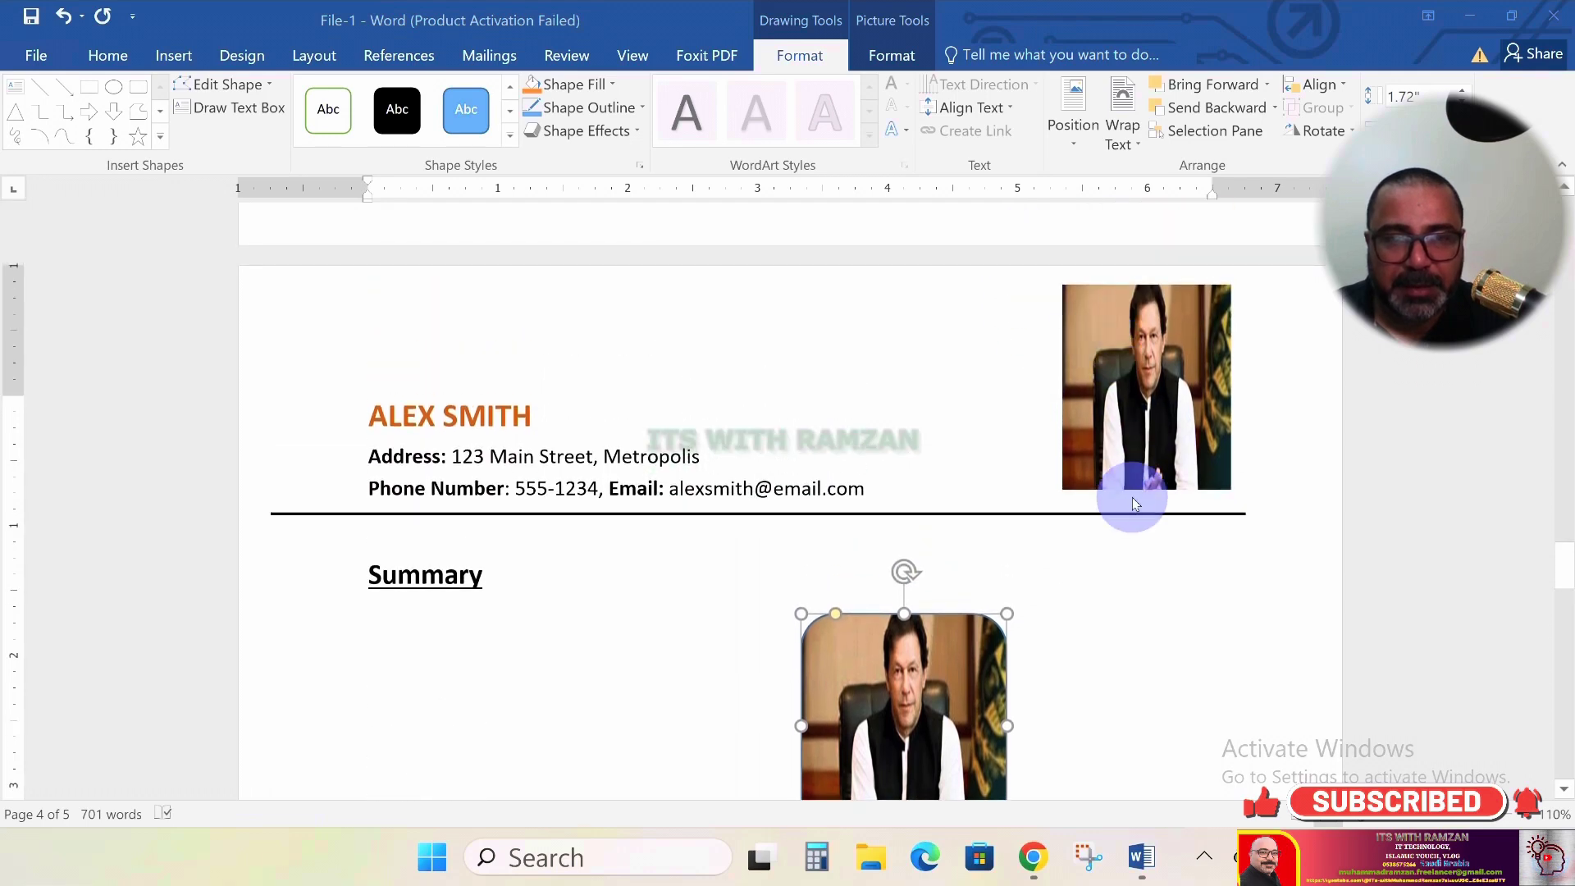
pyautogui.scroll(-3, 1119, 501)
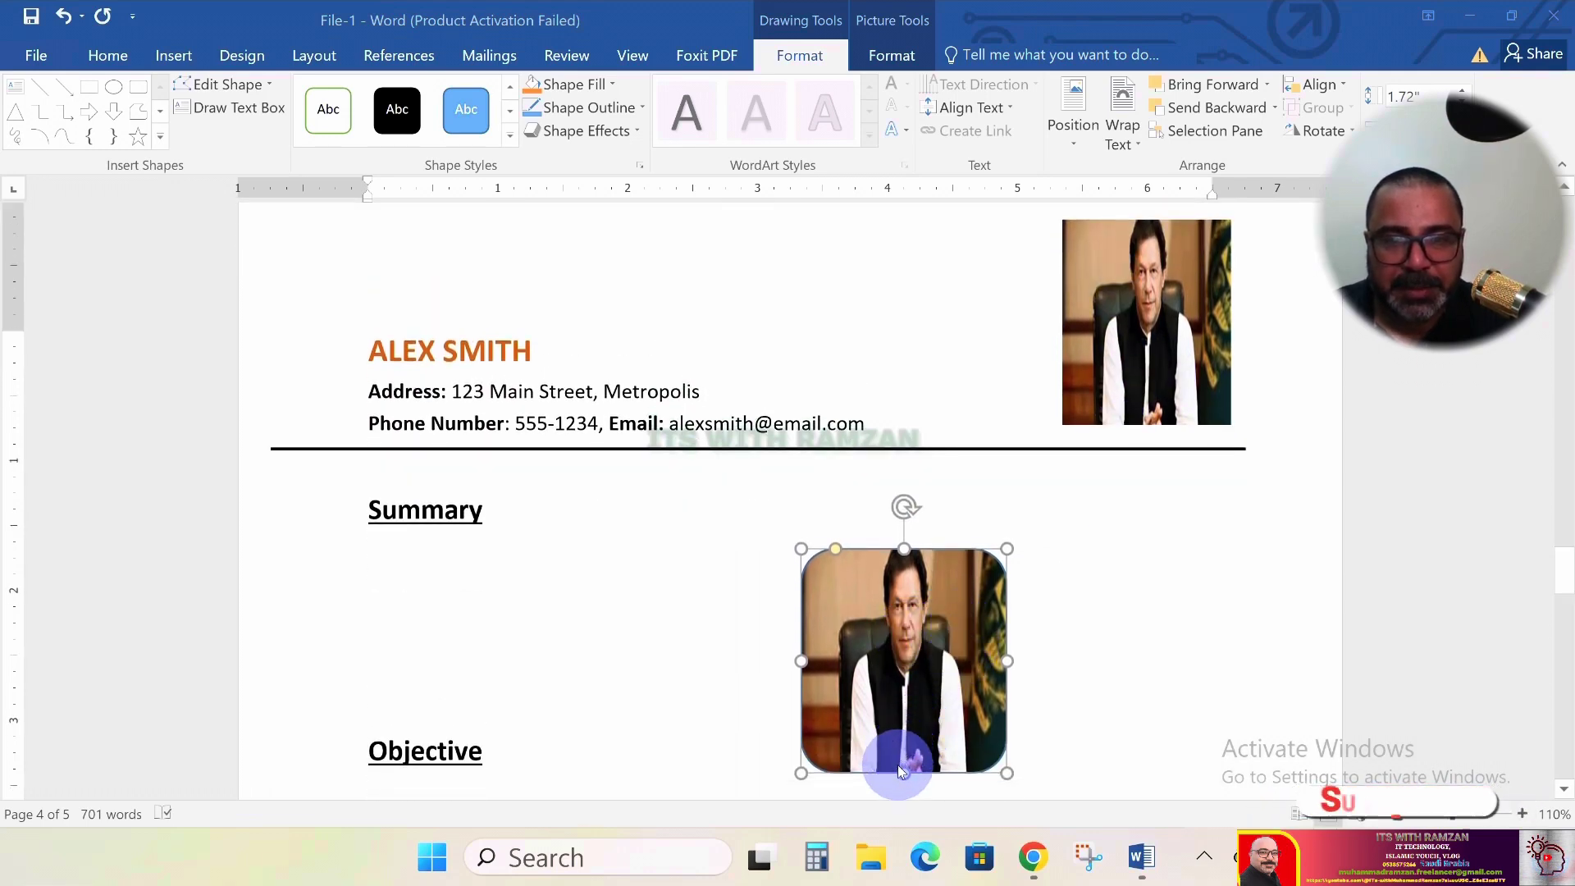
pyautogui.keyDown('shift'); pyautogui.click(804, 771); pyautogui.keyUp('shift')
pyautogui.click(842, 745)
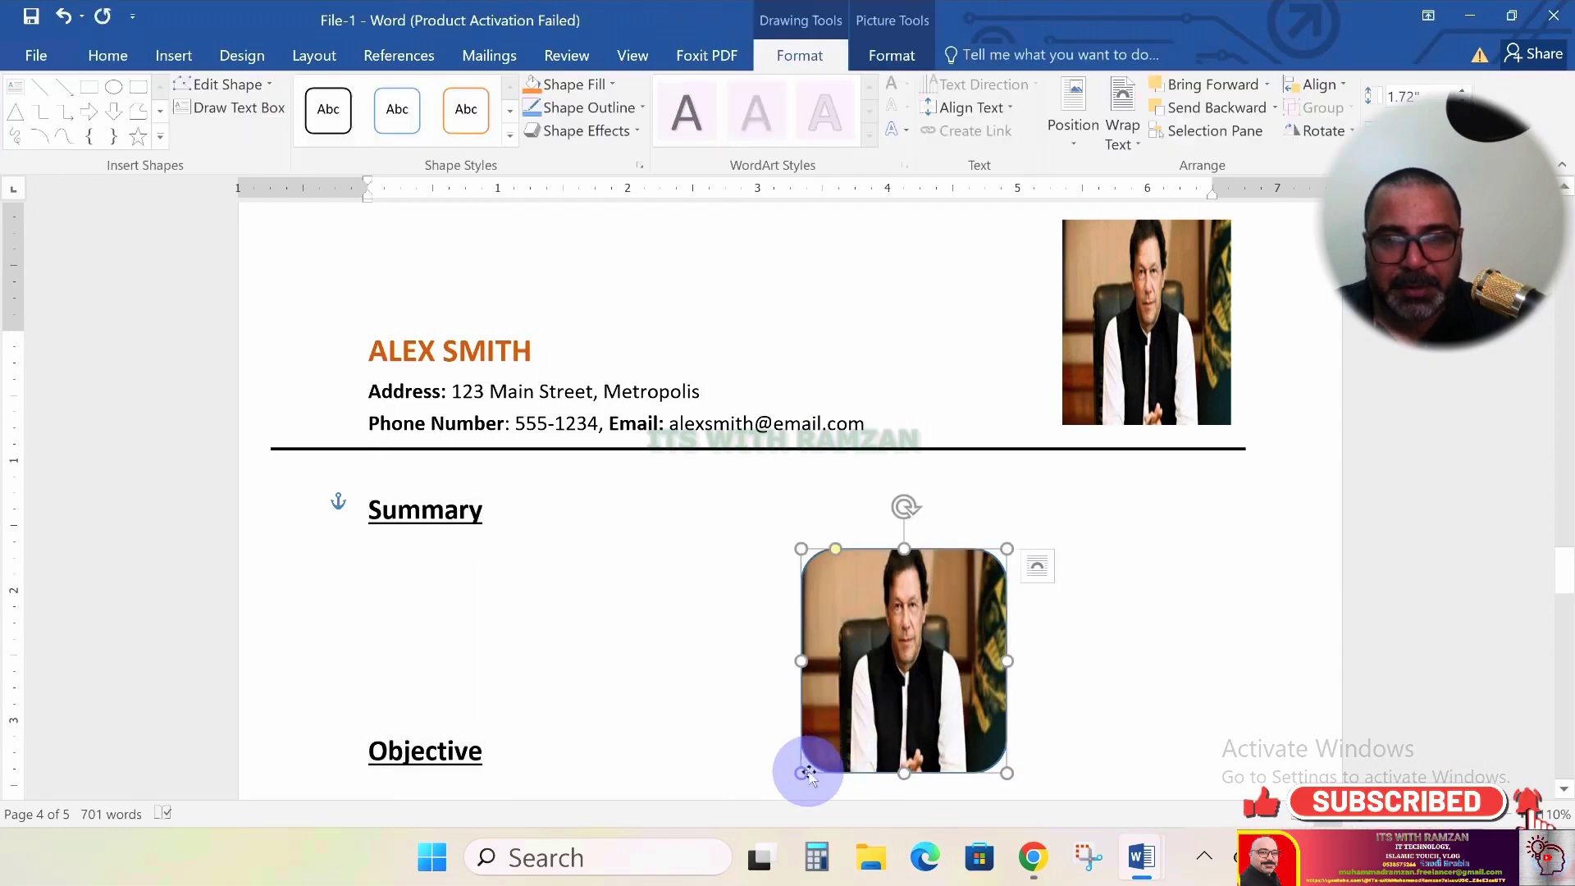
pyautogui.moveTo(803, 773); pyautogui.dragTo(883, 659)
pyautogui.moveTo(944, 604); pyautogui.dragTo(1010, 320)
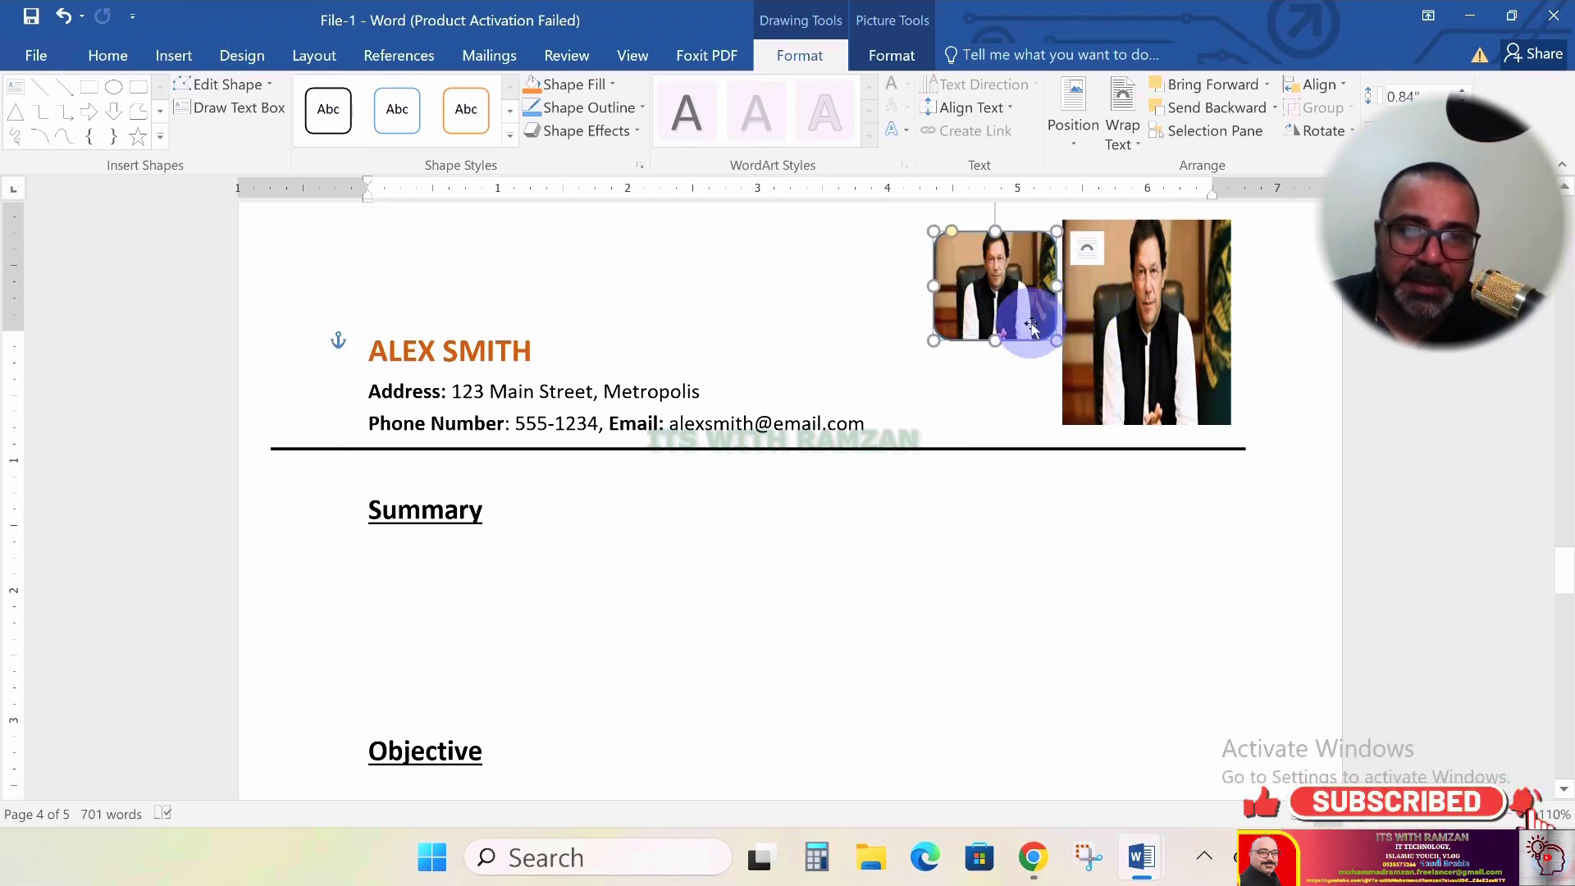
pyautogui.click(1198, 330)
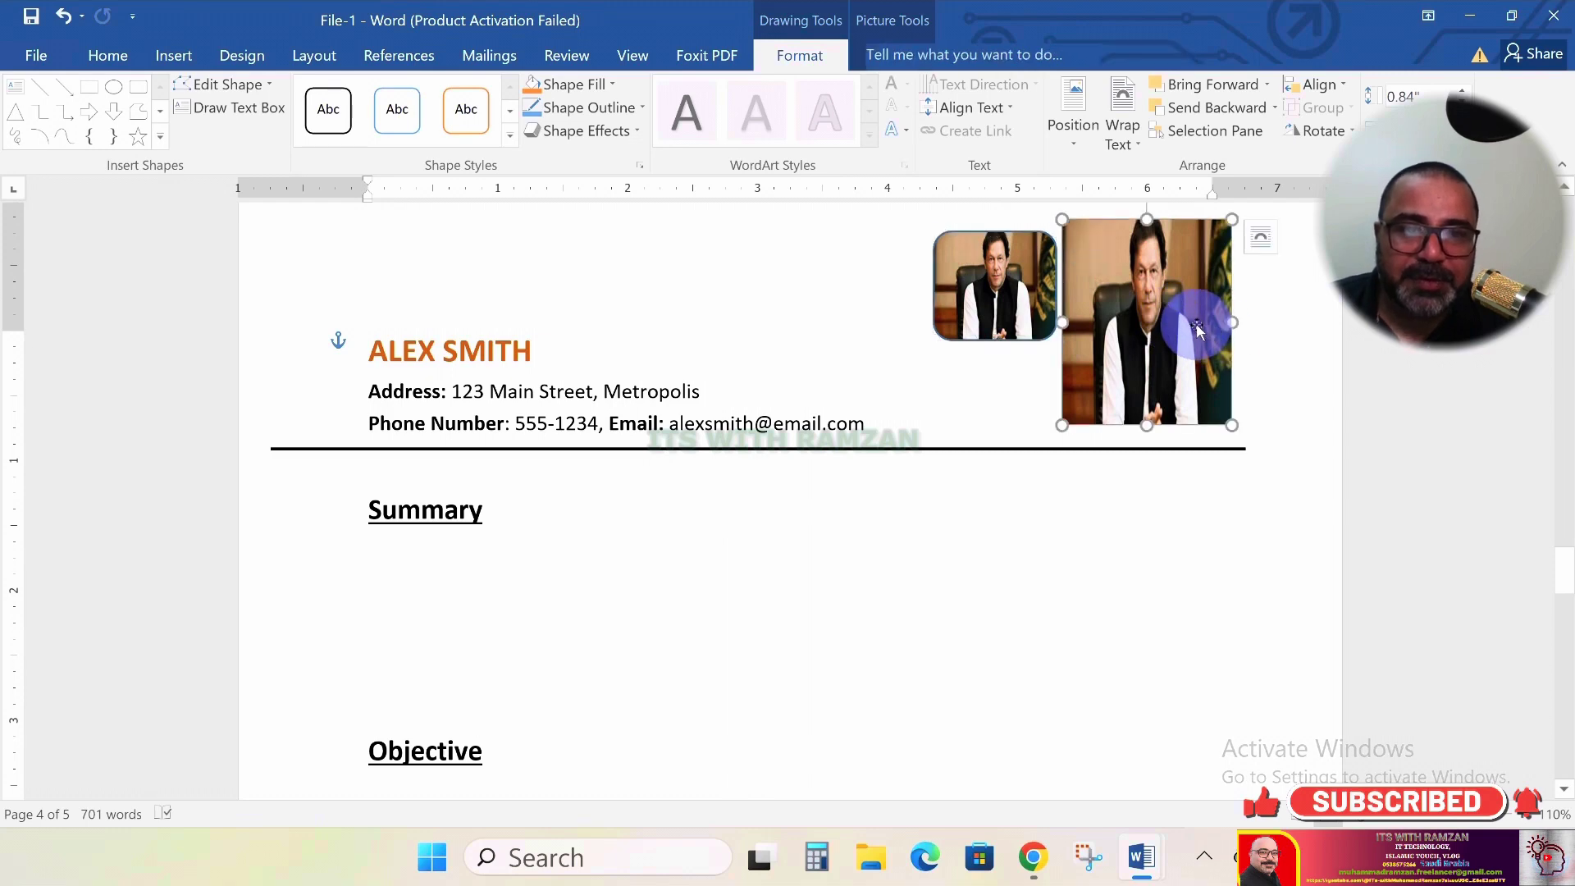
pyautogui.click(1006, 281)
# Place the cursor below the Summary heading and open the file selection for inserting another picture
pyautogui.click(907, 563)
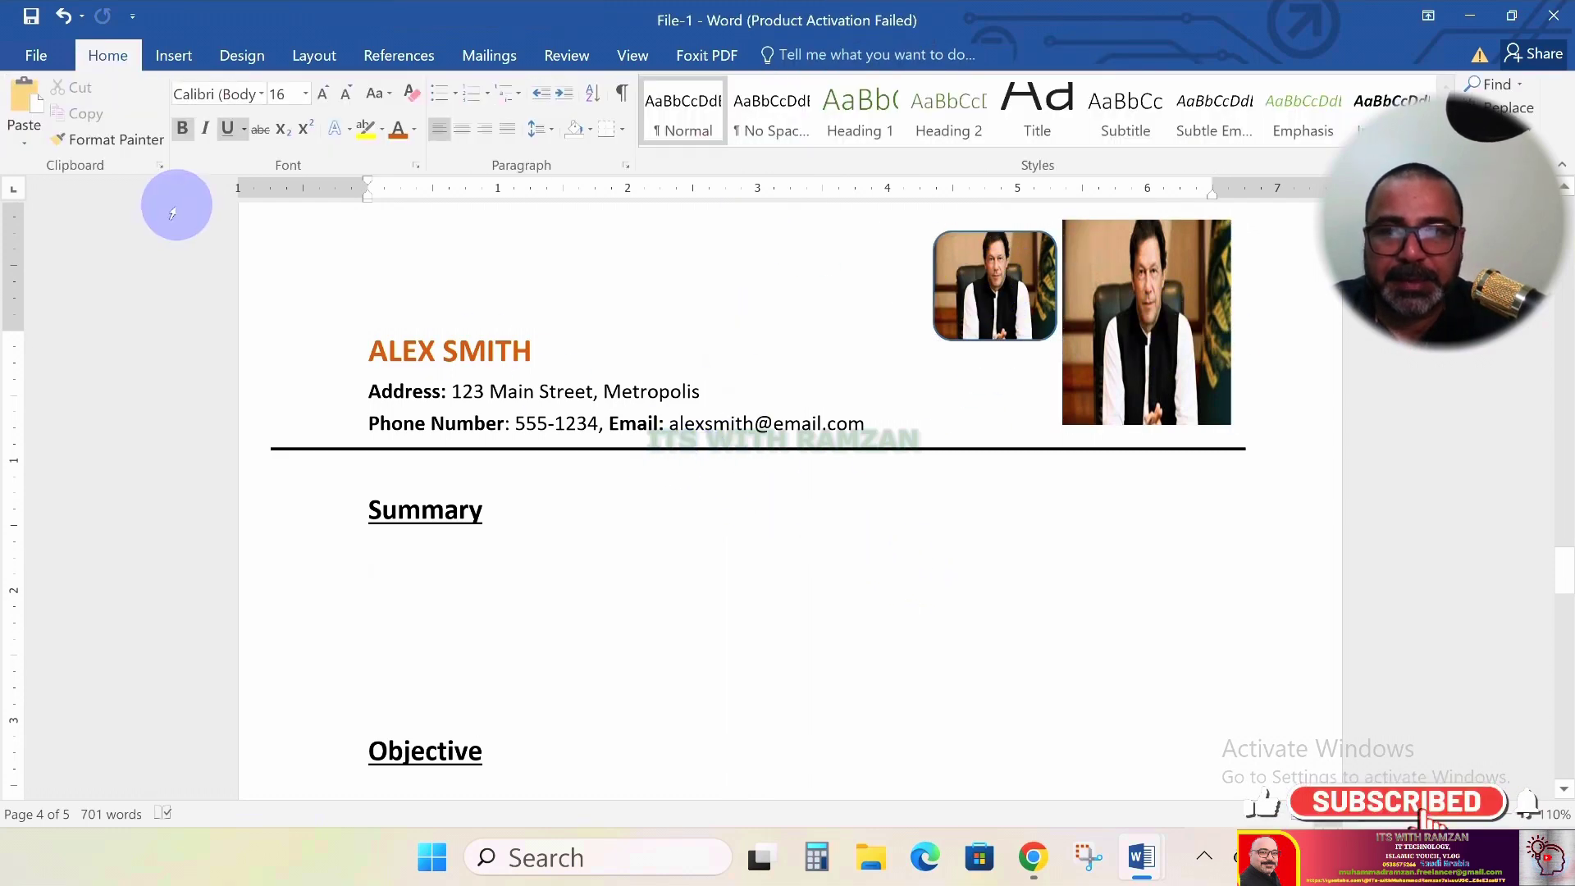
pyautogui.click(169, 55)
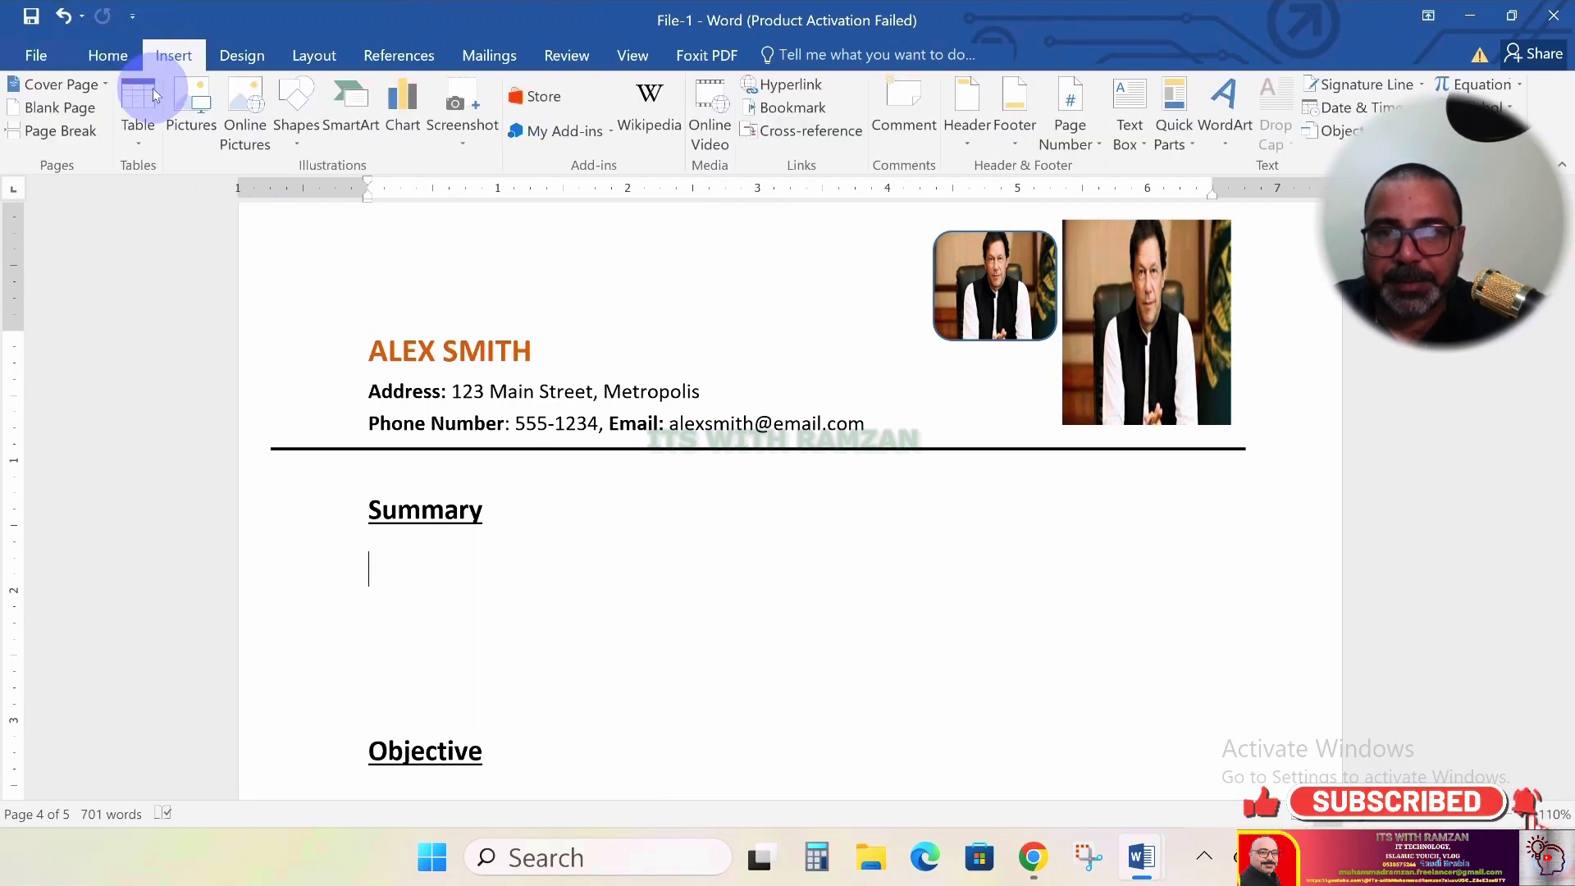
pyautogui.click(195, 123)
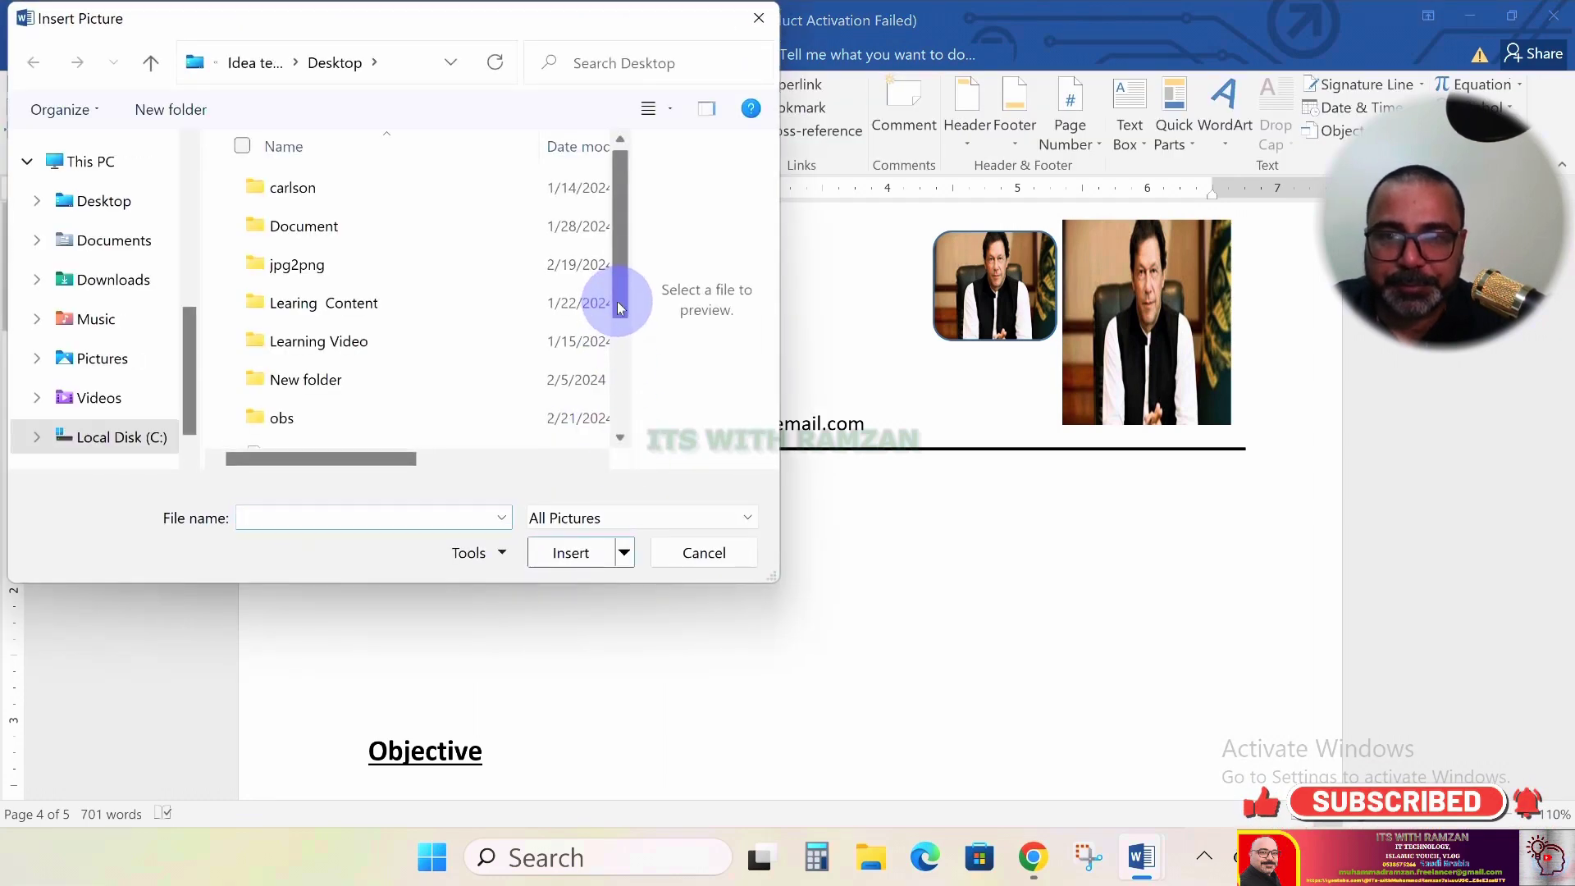
# Insert the "imran khan" picture from the Desktop below the Summary heading
pyautogui.moveTo(619, 299); pyautogui.dragTo(608, 460)
pyautogui.click(297, 361)
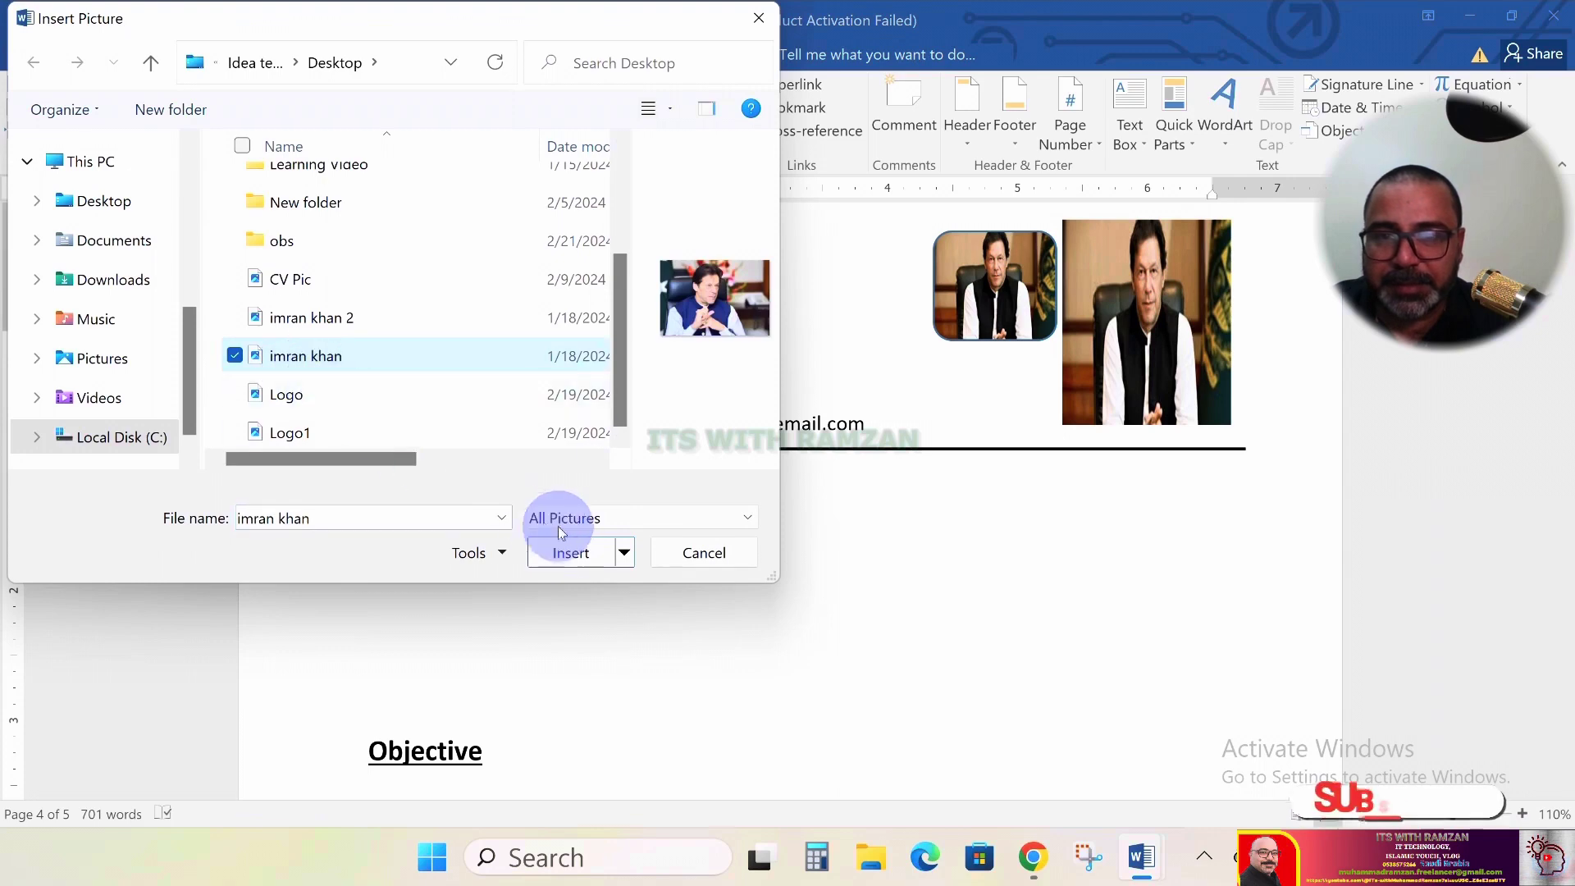
pyautogui.click(582, 554)
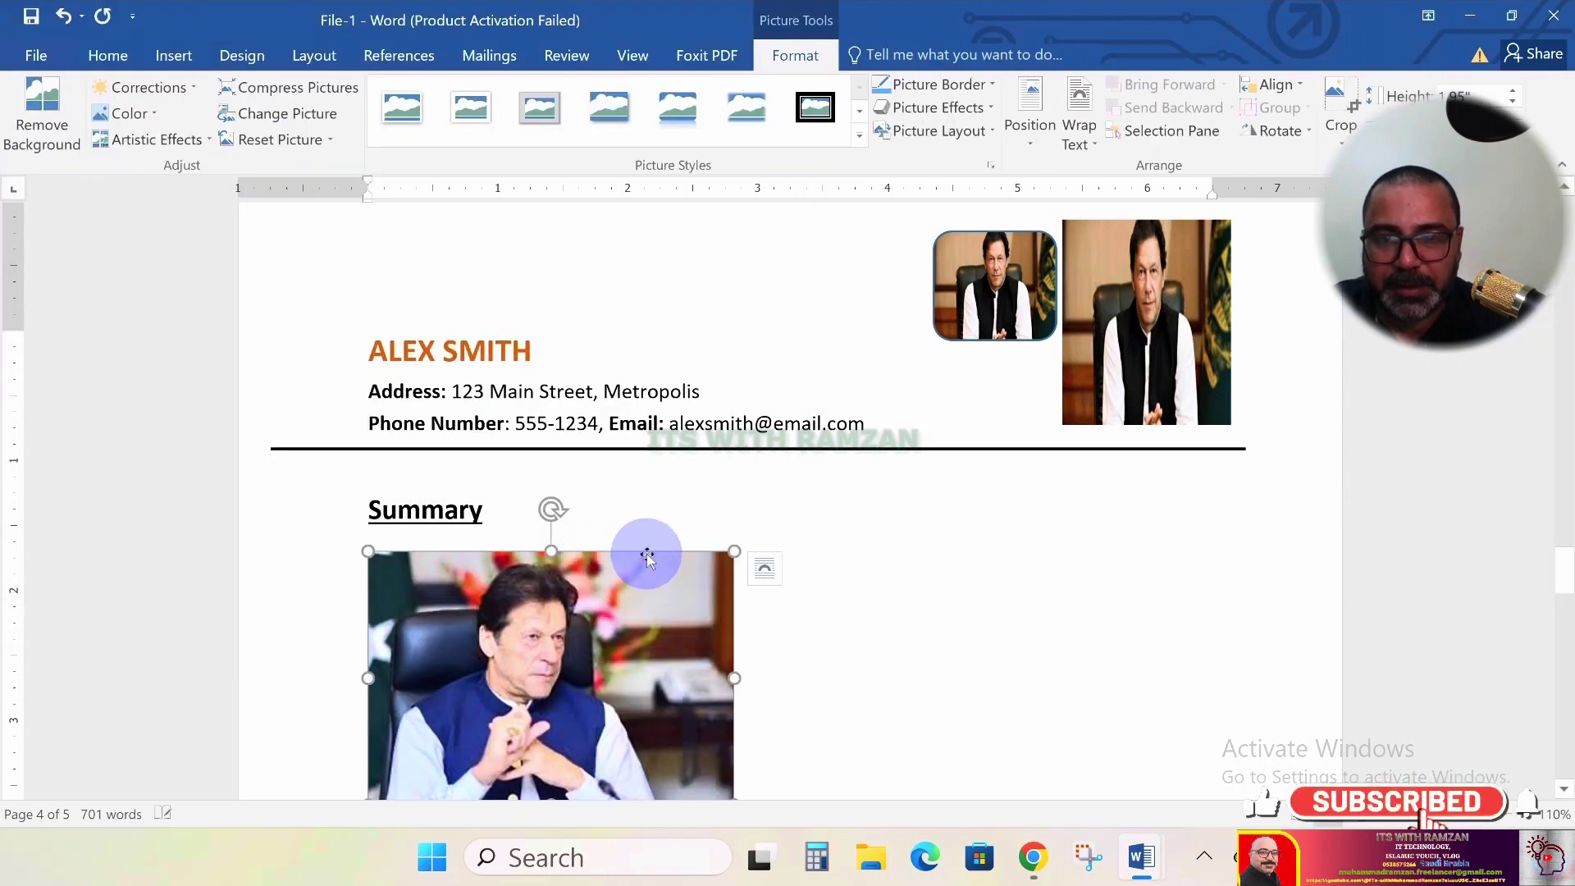
pyautogui.scroll(-3, 643, 552)
pyautogui.scroll(3, 646, 553)
pyautogui.scroll(2, 979, 426)
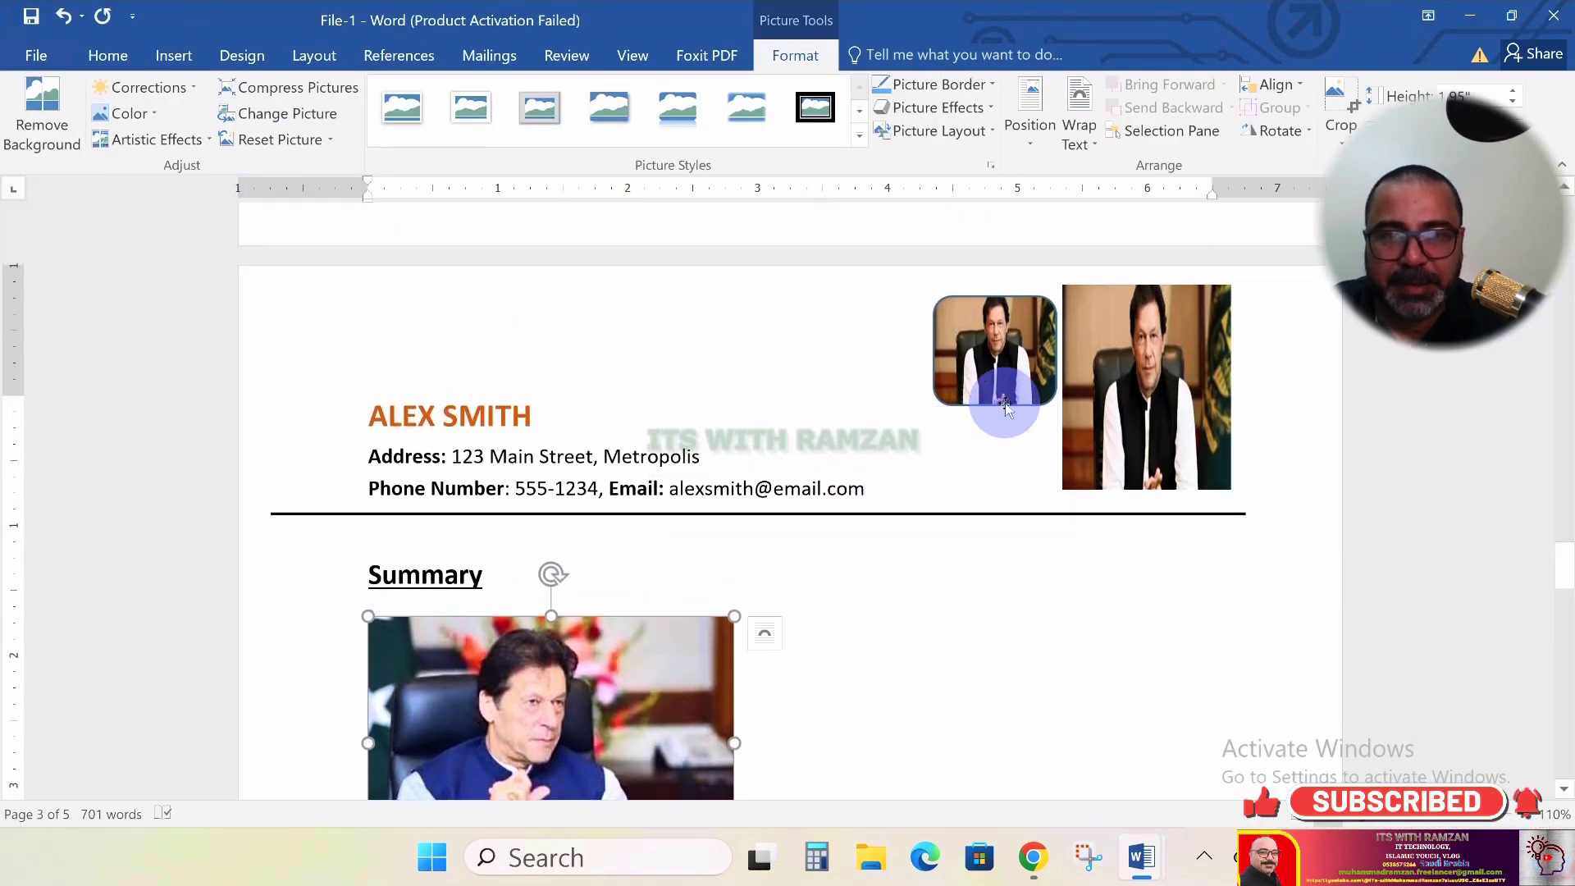
# Draw a rounded rectangle about 1.29" tall beside the inserted picture in the Summary section
pyautogui.click(194, 59)
pyautogui.click(293, 135)
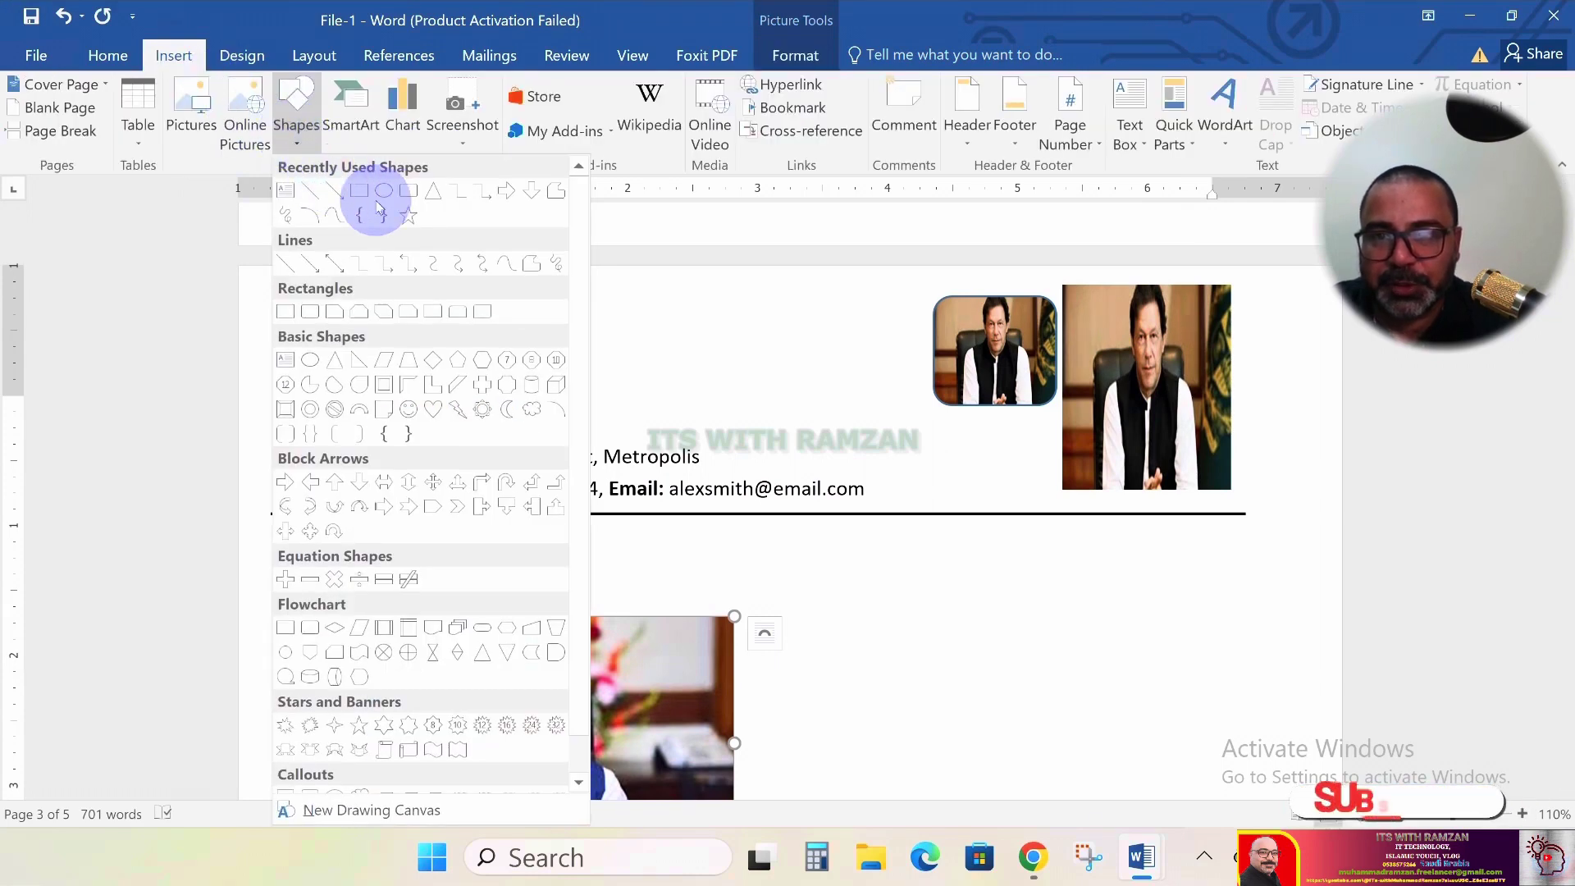
pyautogui.click(410, 204)
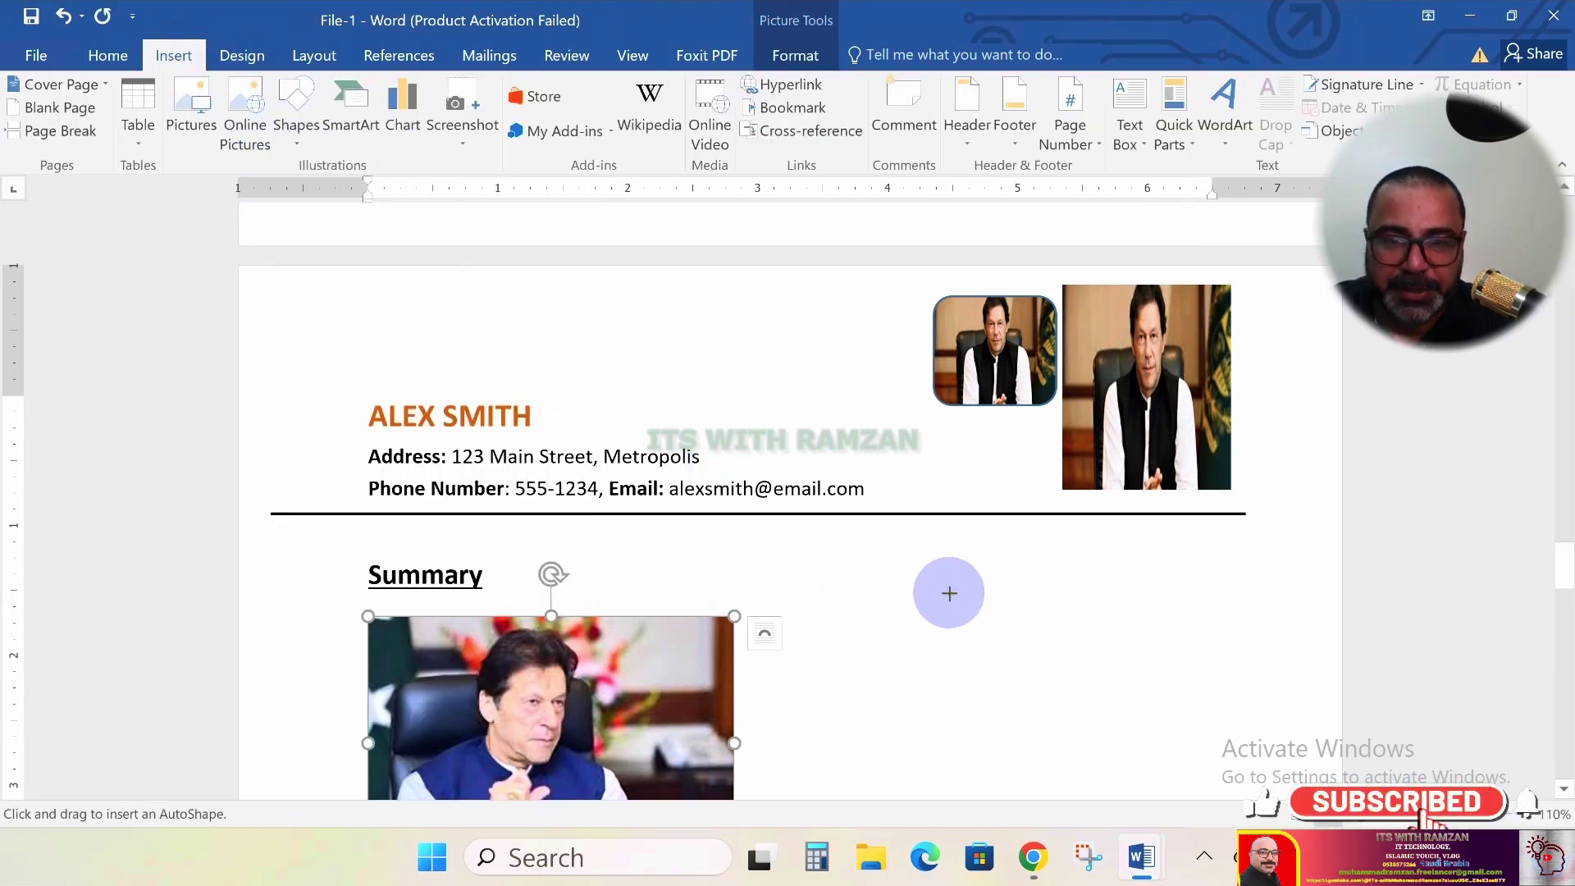
pyautogui.moveTo(947, 592)
pyautogui.mouseDown()
pyautogui.moveTo(1084, 748)
pyautogui.moveTo(1152, 760)
pyautogui.mouseUp()
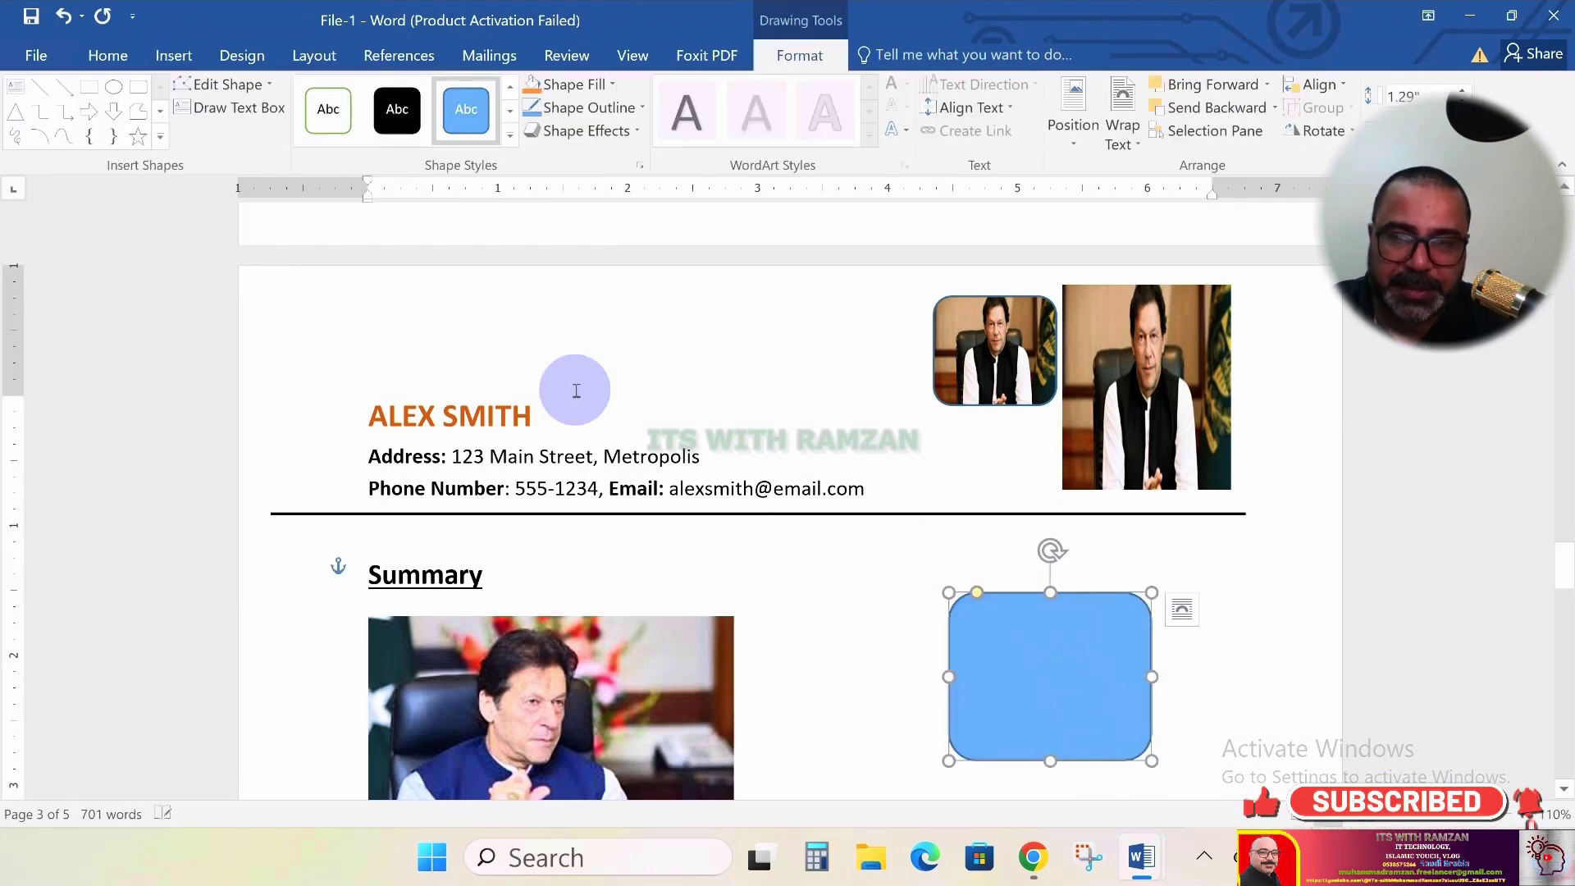
# Fill the rounded rectangle with the "imran khan" picture file from the Desktop
pyautogui.click(156, 56)
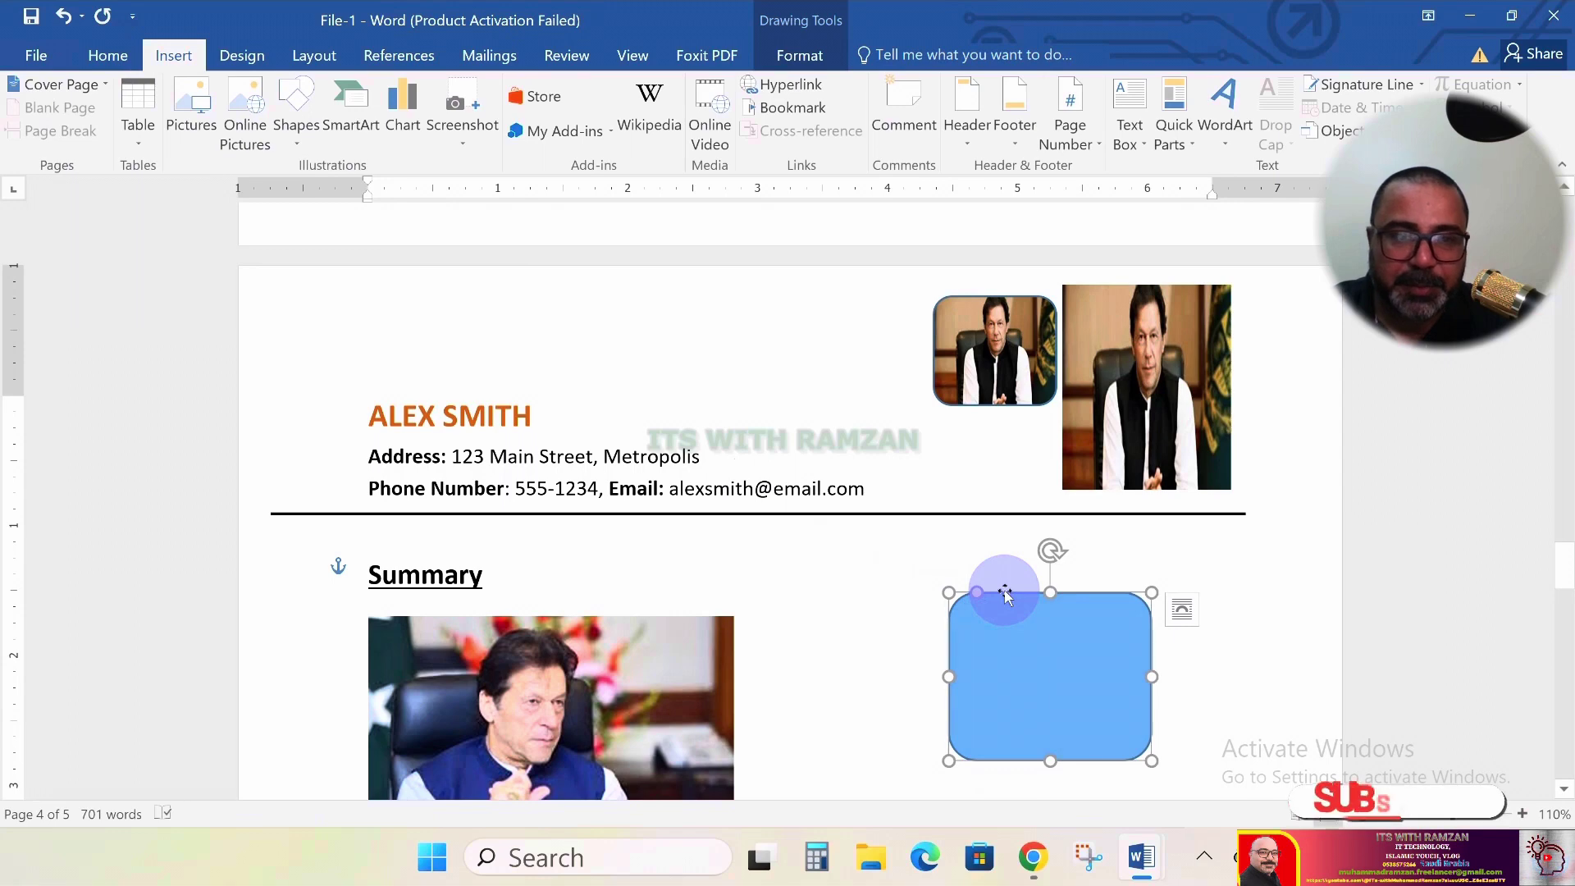
pyautogui.click(1026, 624)
pyautogui.rightClick(1020, 623)
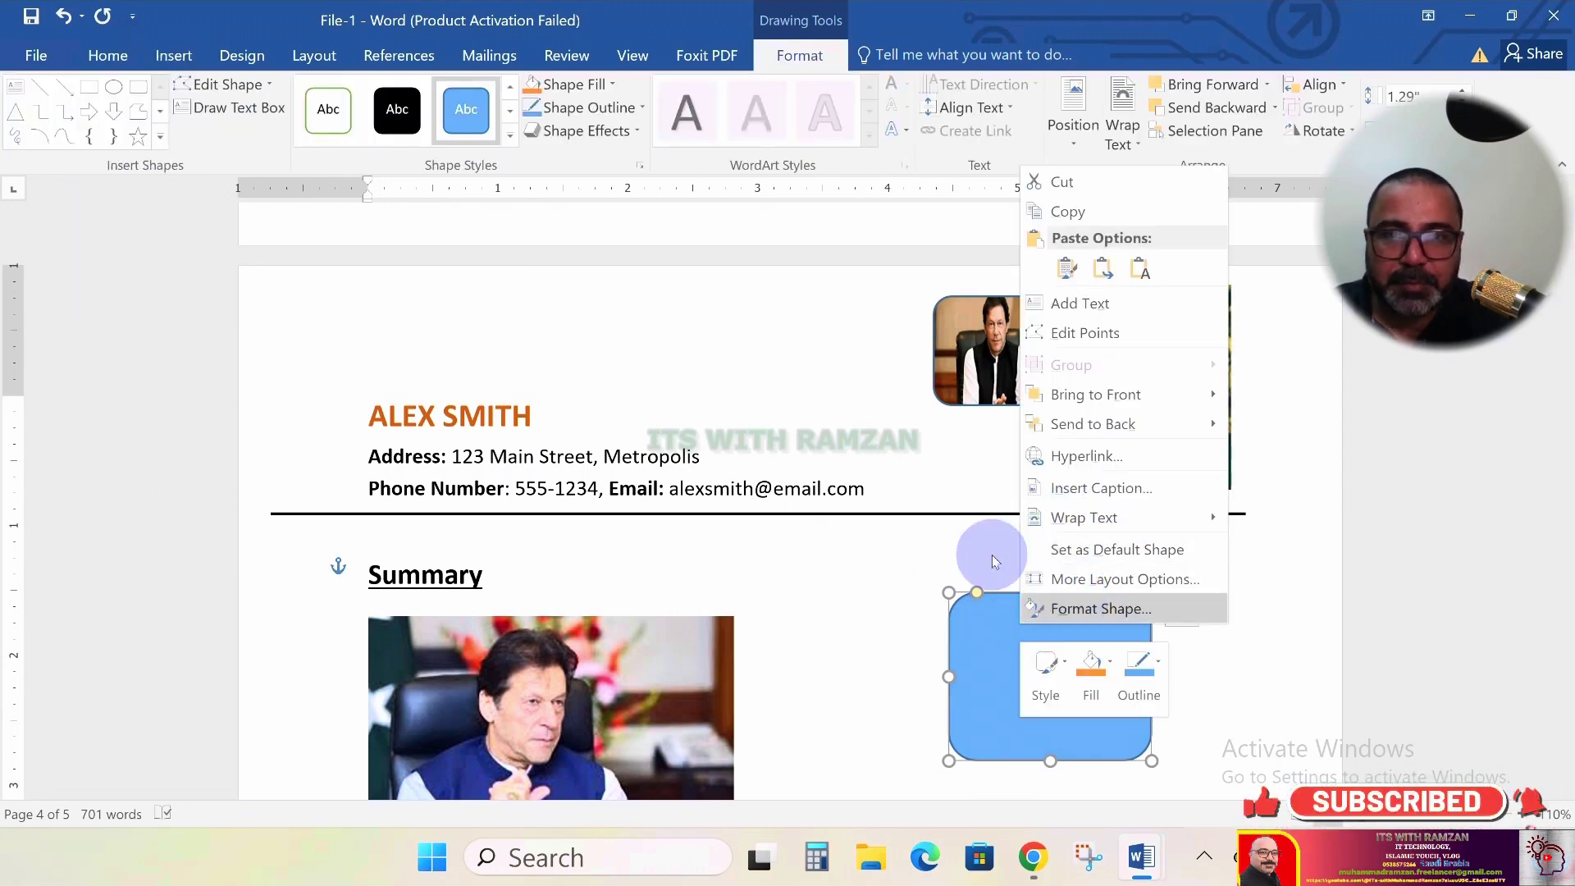
pyautogui.click(619, 84)
pyautogui.click(617, 85)
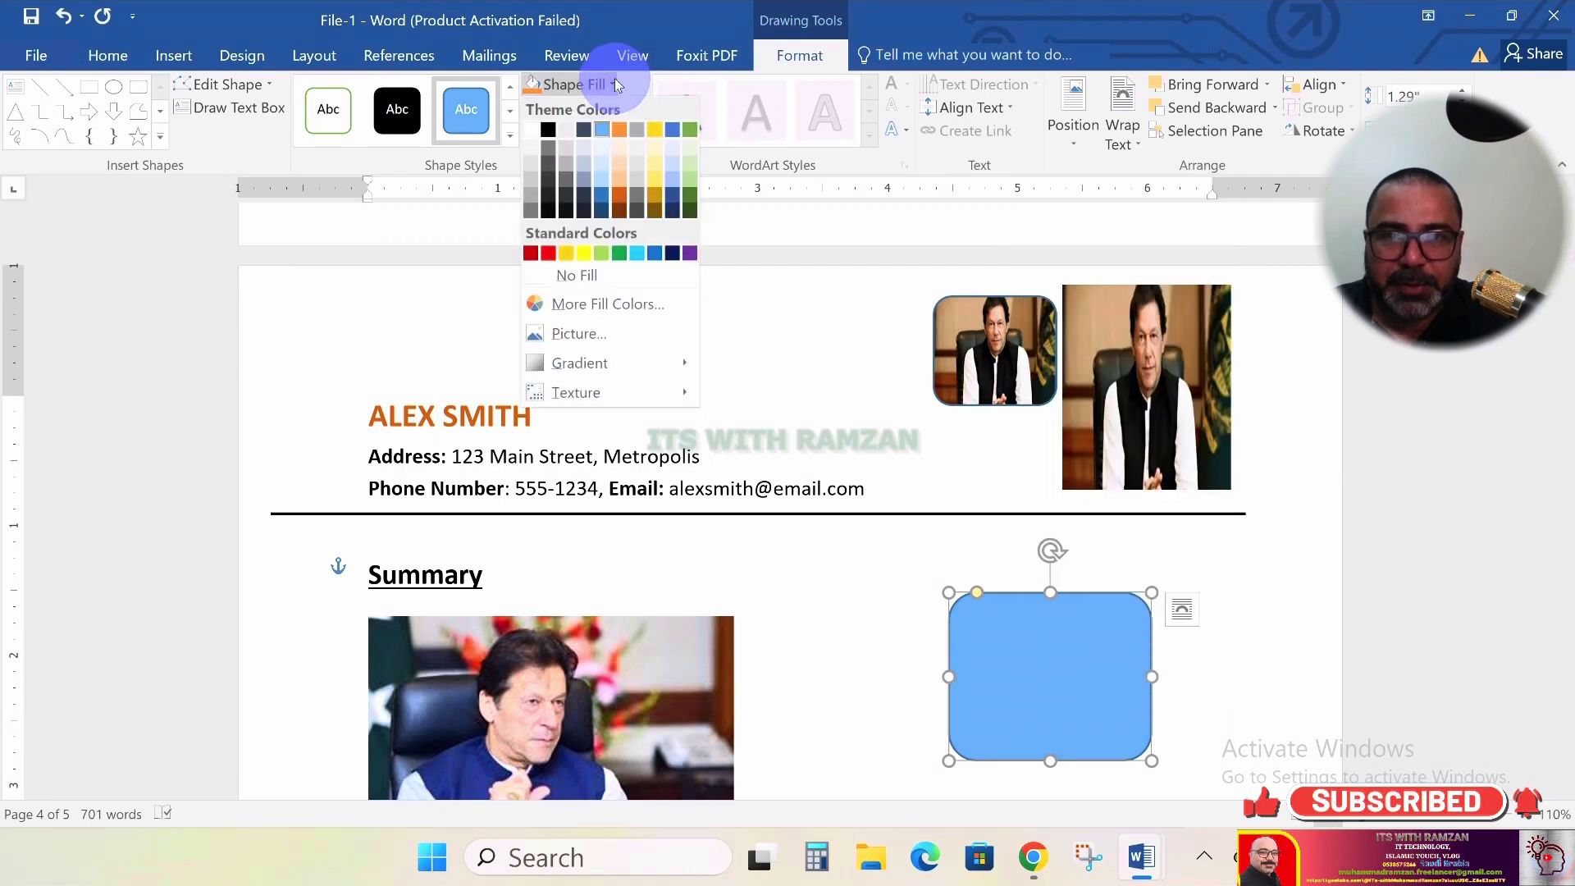
pyautogui.click(579, 334)
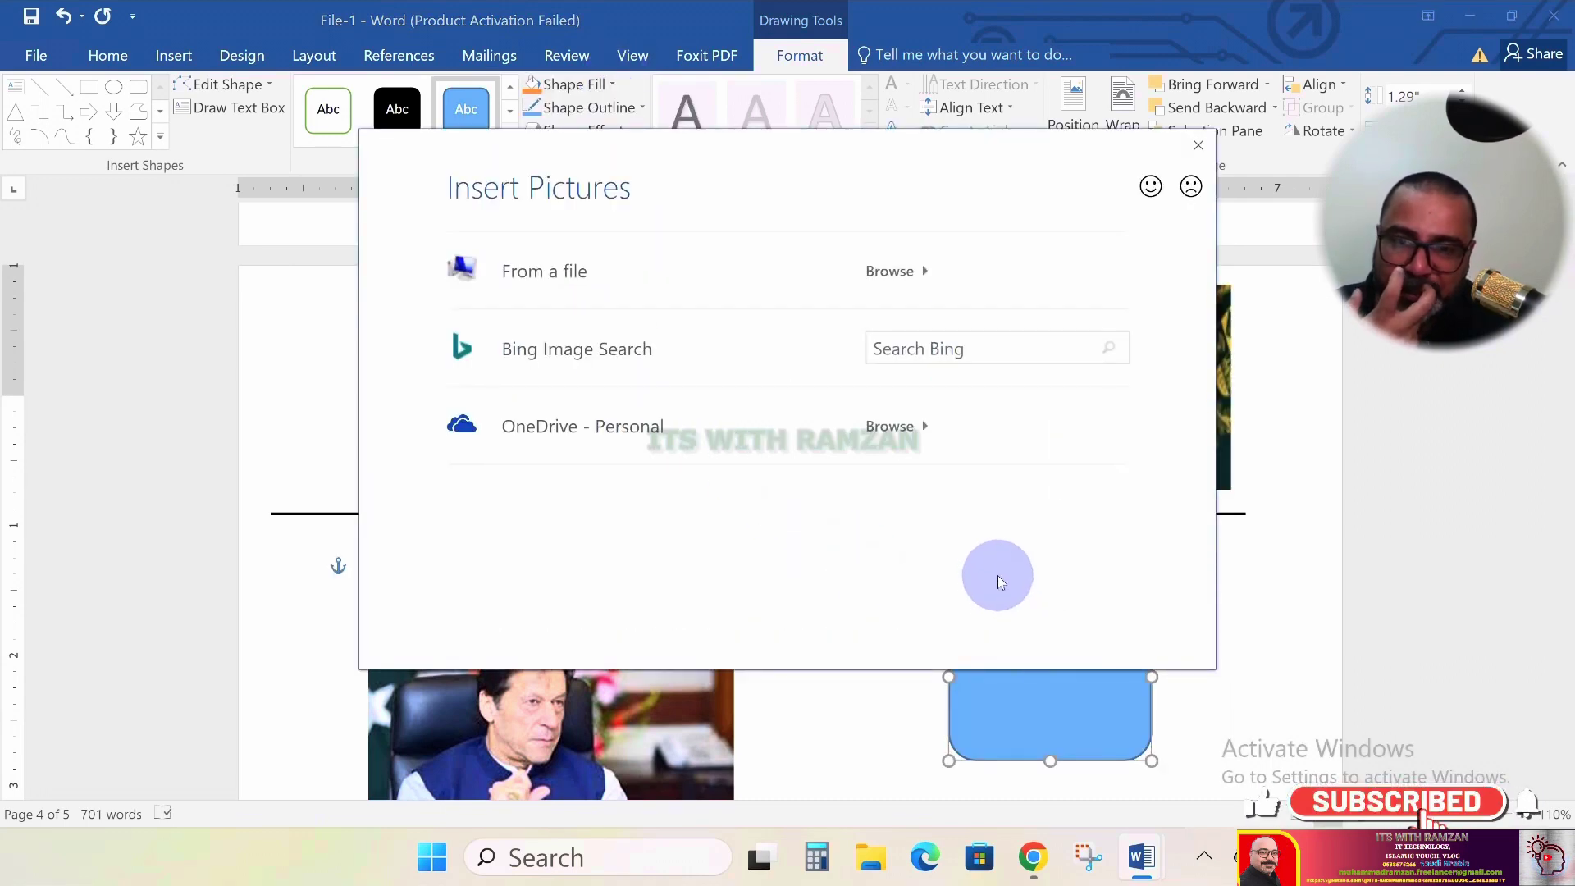
pyautogui.click(578, 282)
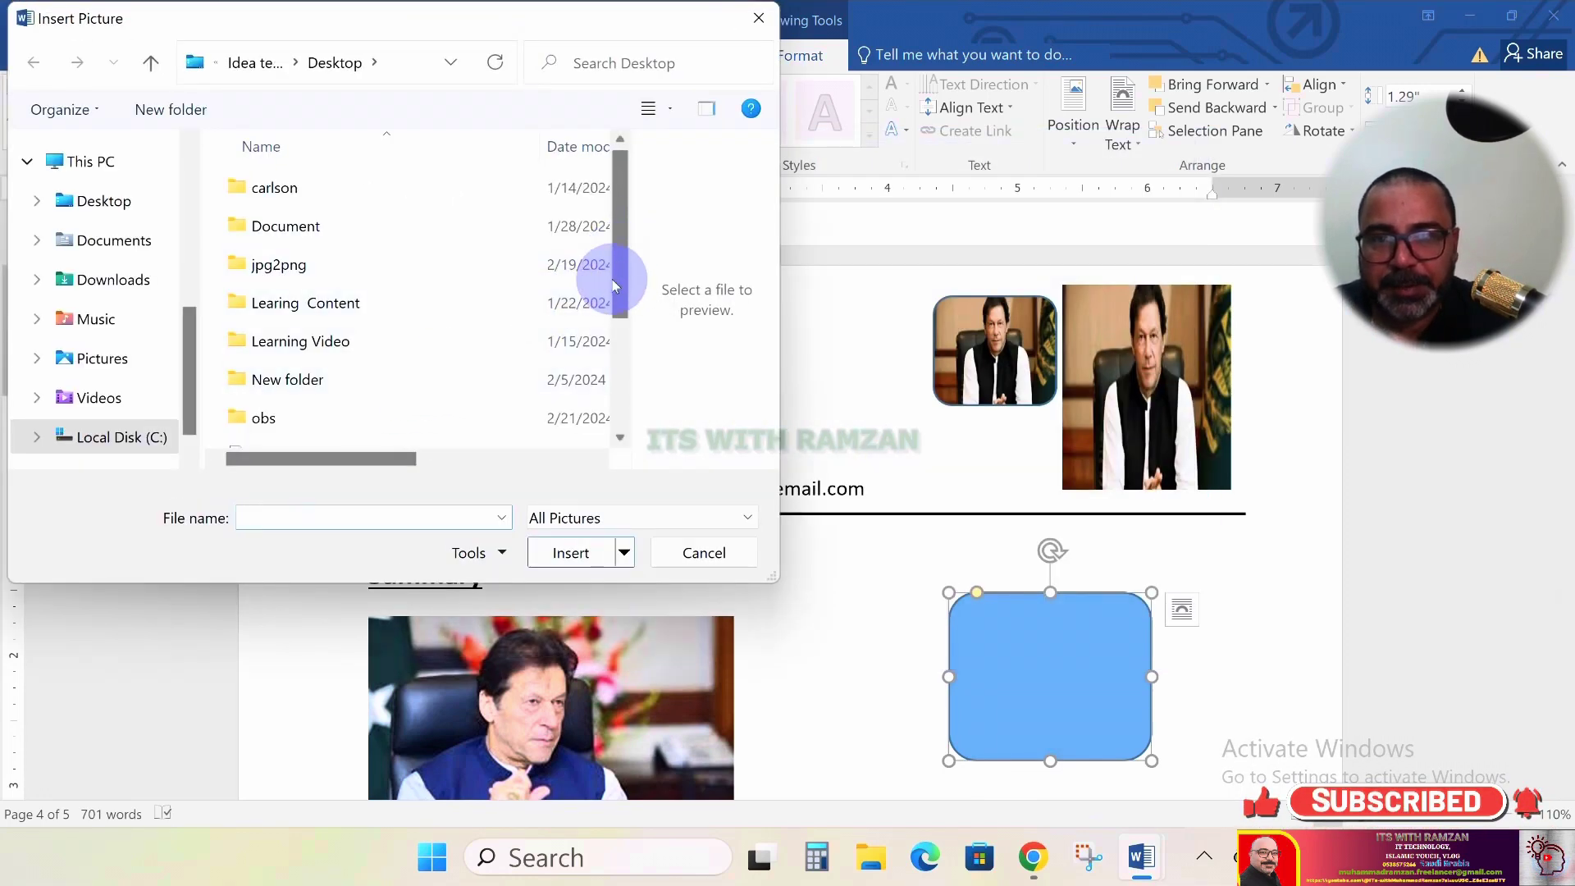
pyautogui.moveTo(615, 285); pyautogui.dragTo(616, 379)
pyautogui.click(341, 356)
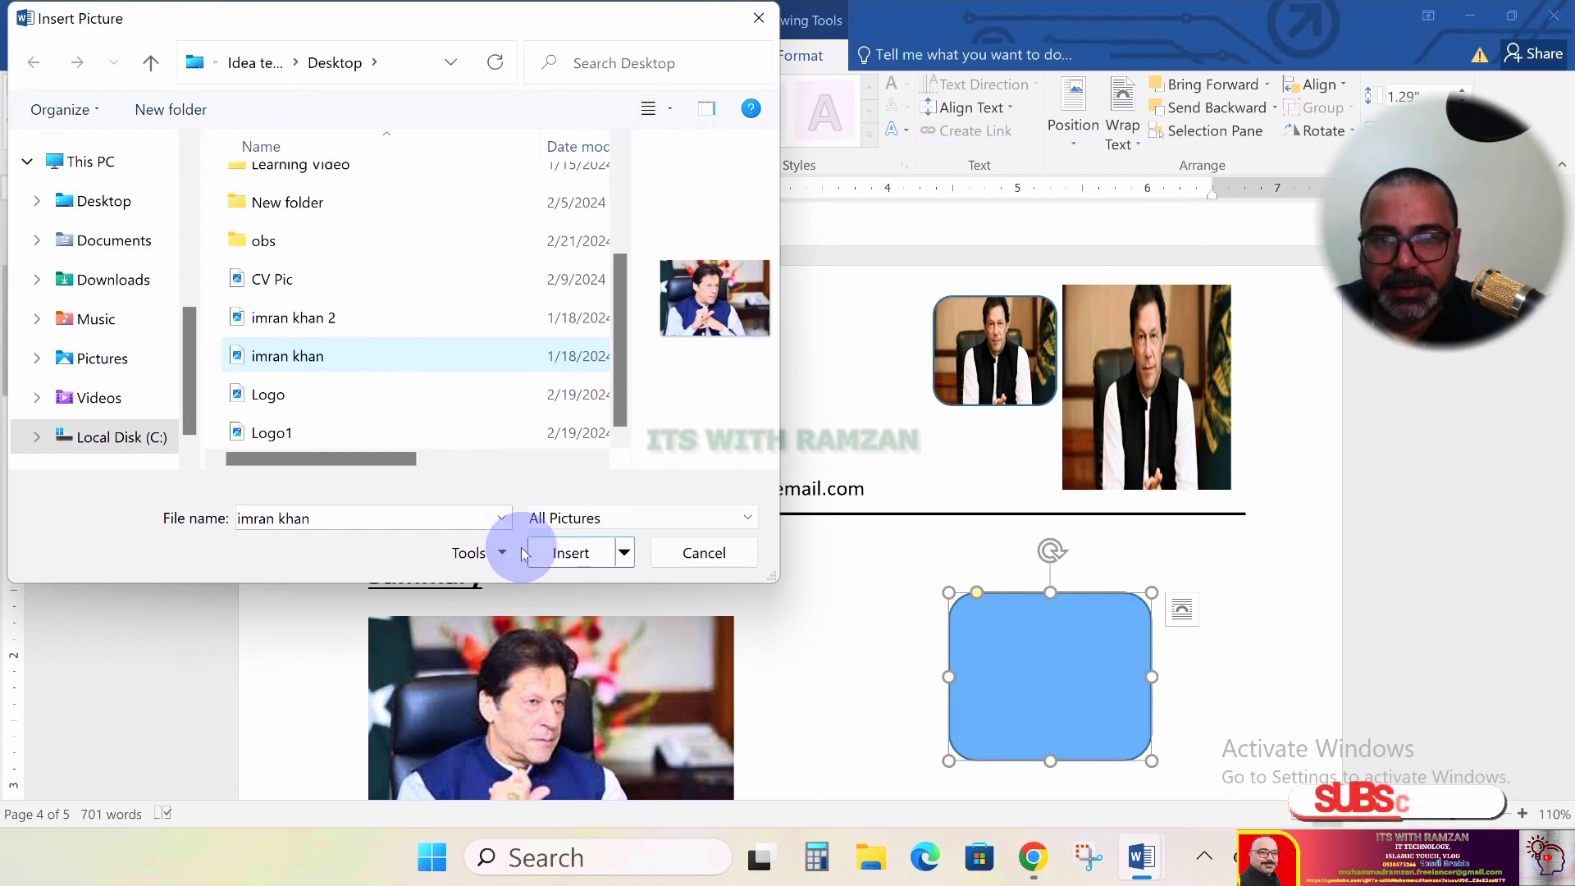
pyautogui.click(572, 552)
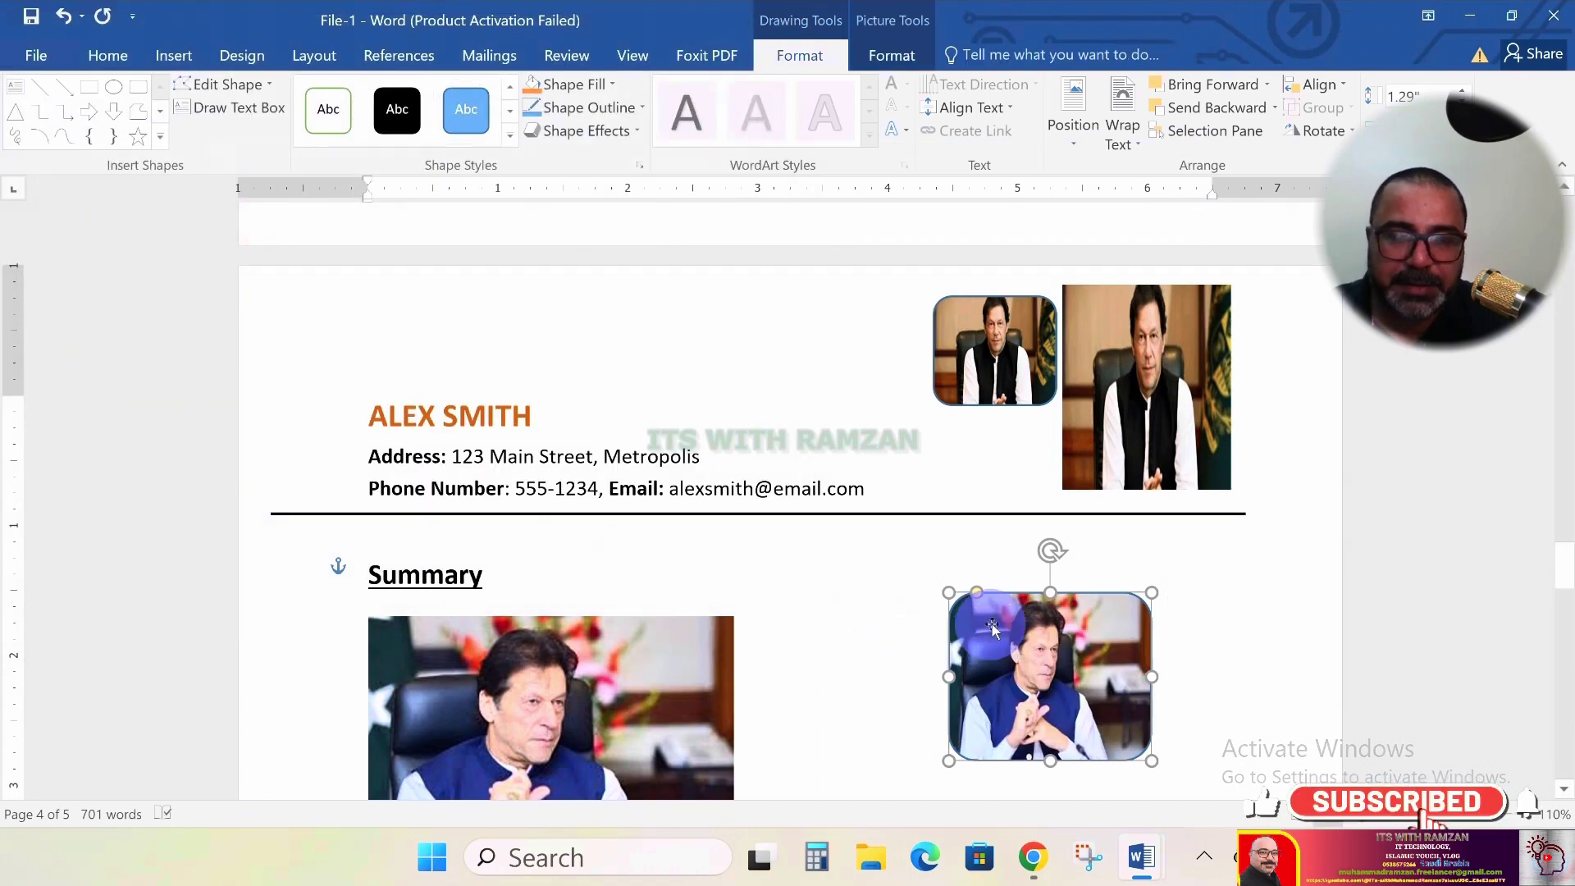
# Move the small rounded portrait from the CV header down beside the picture-filled shape in the Summary section
pyautogui.scroll(-1, 992, 627)
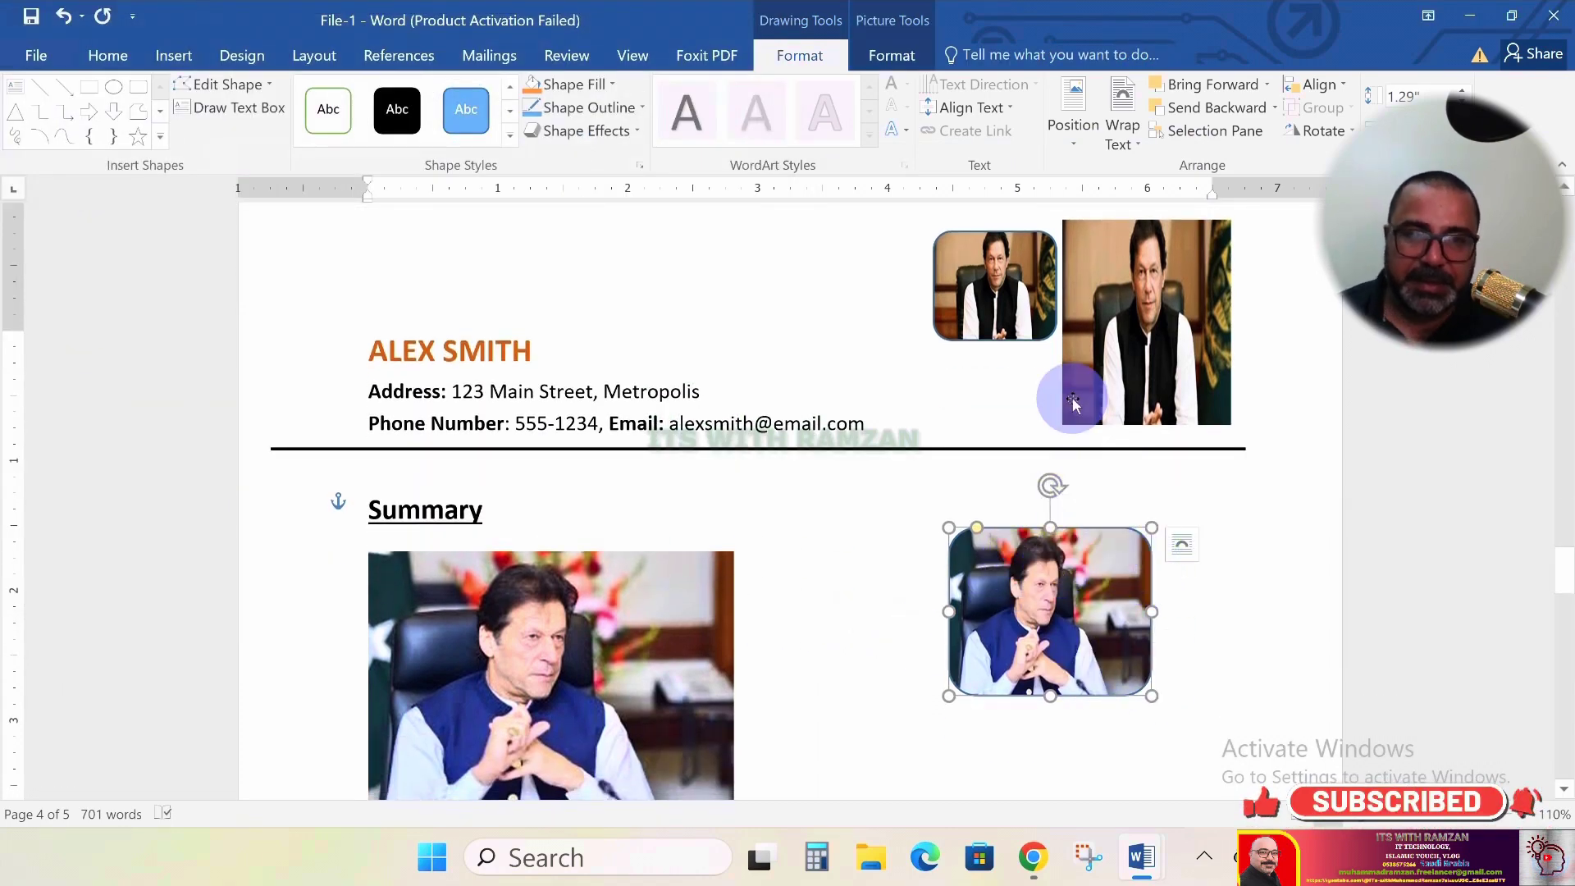
pyautogui.click(981, 262)
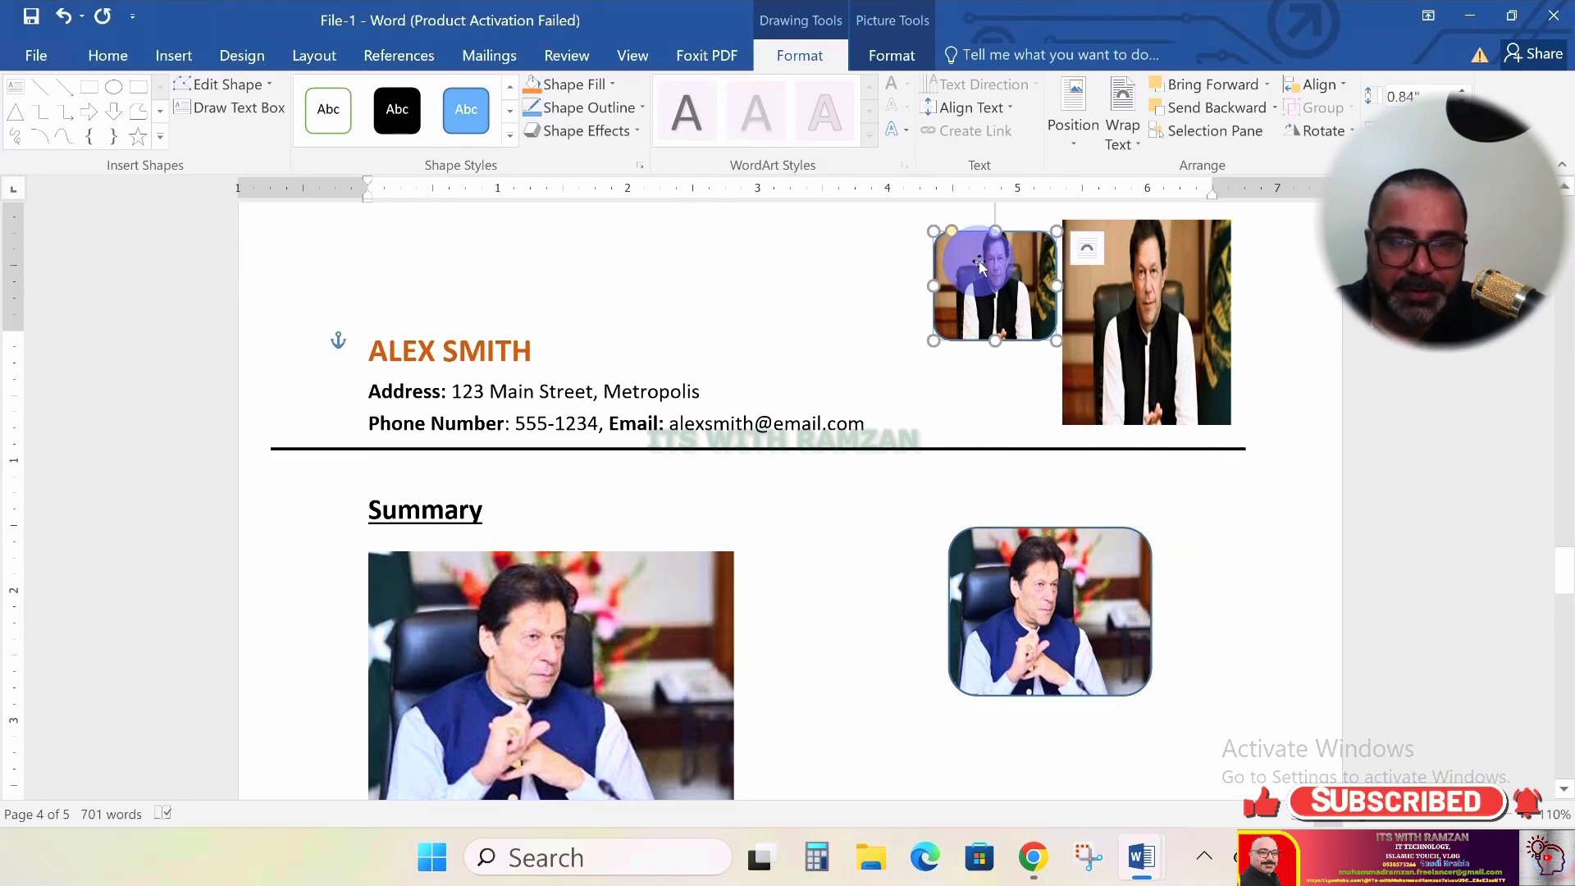
pyautogui.moveTo(980, 263); pyautogui.dragTo(862, 618)
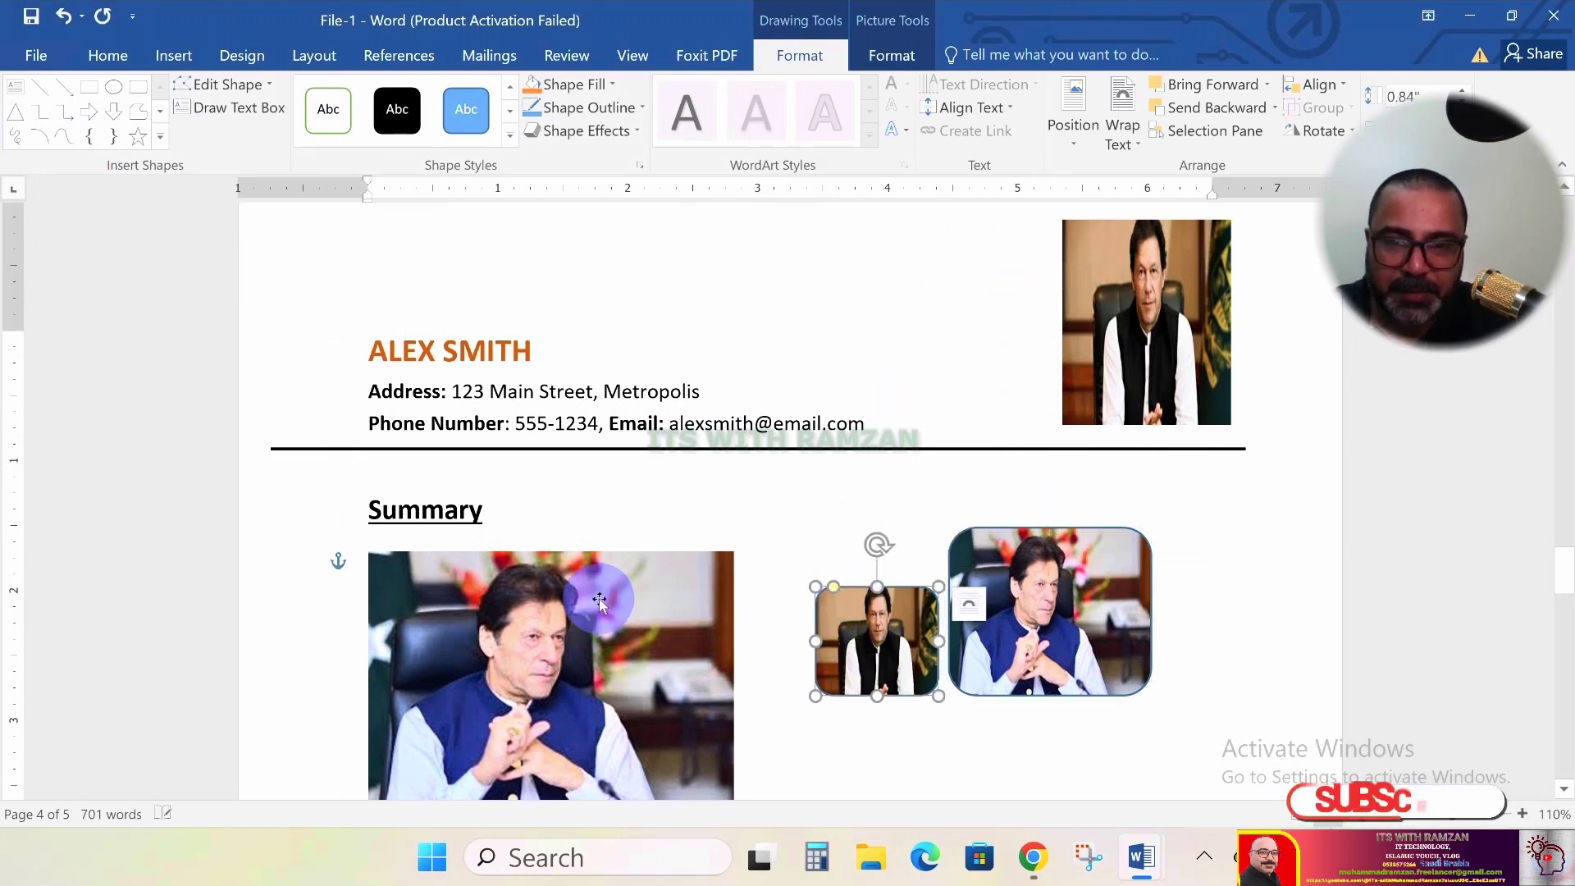
pyautogui.scroll(-3, 1078, 410)
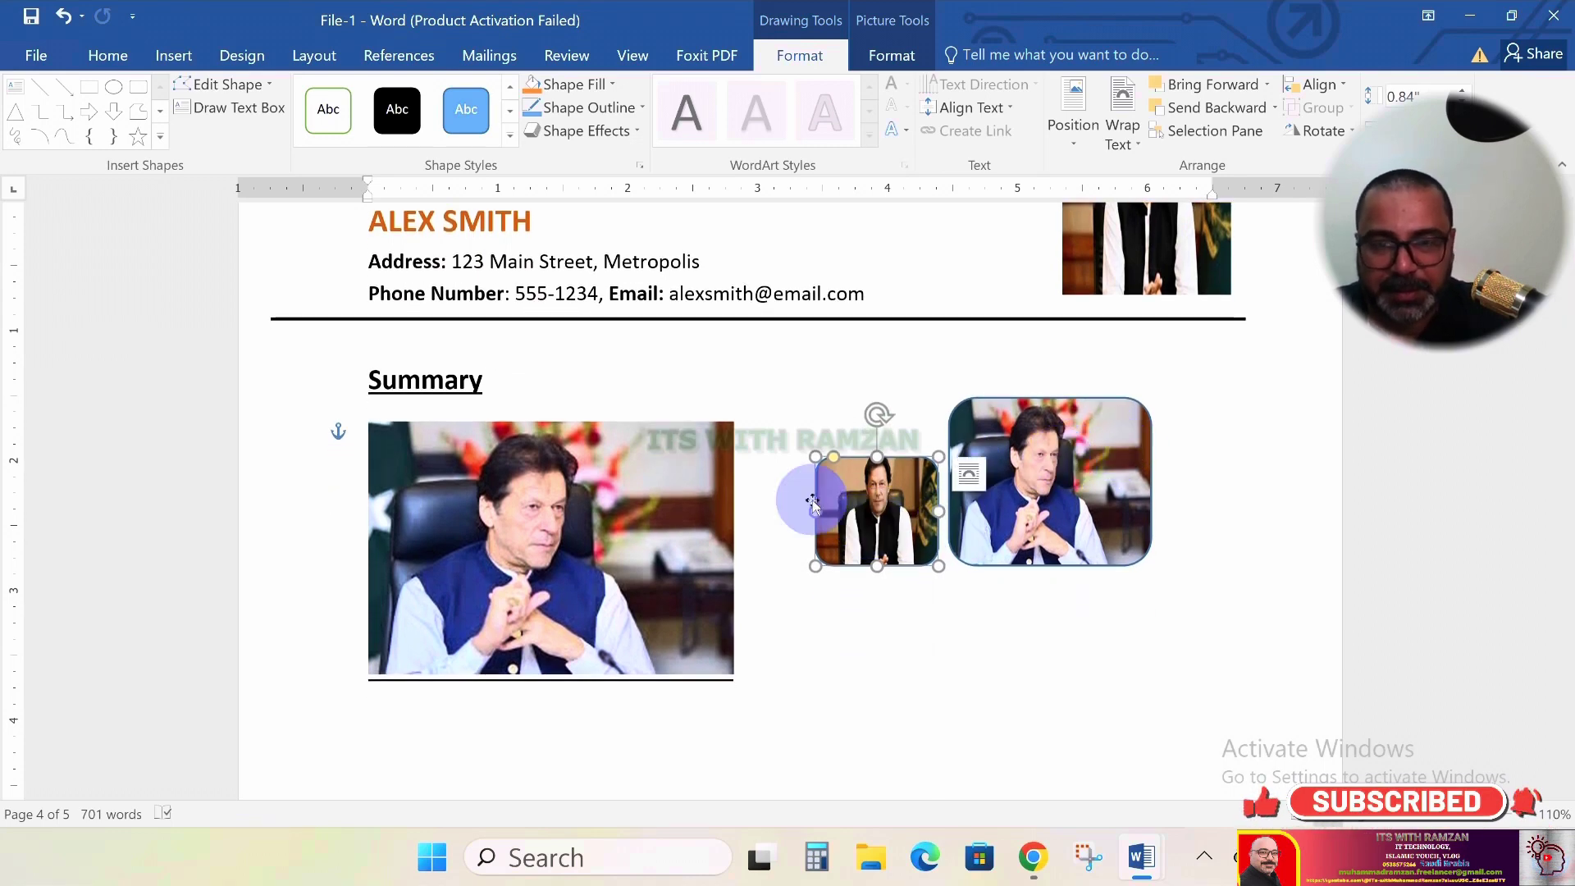
pyautogui.scroll(3, 761, 446)
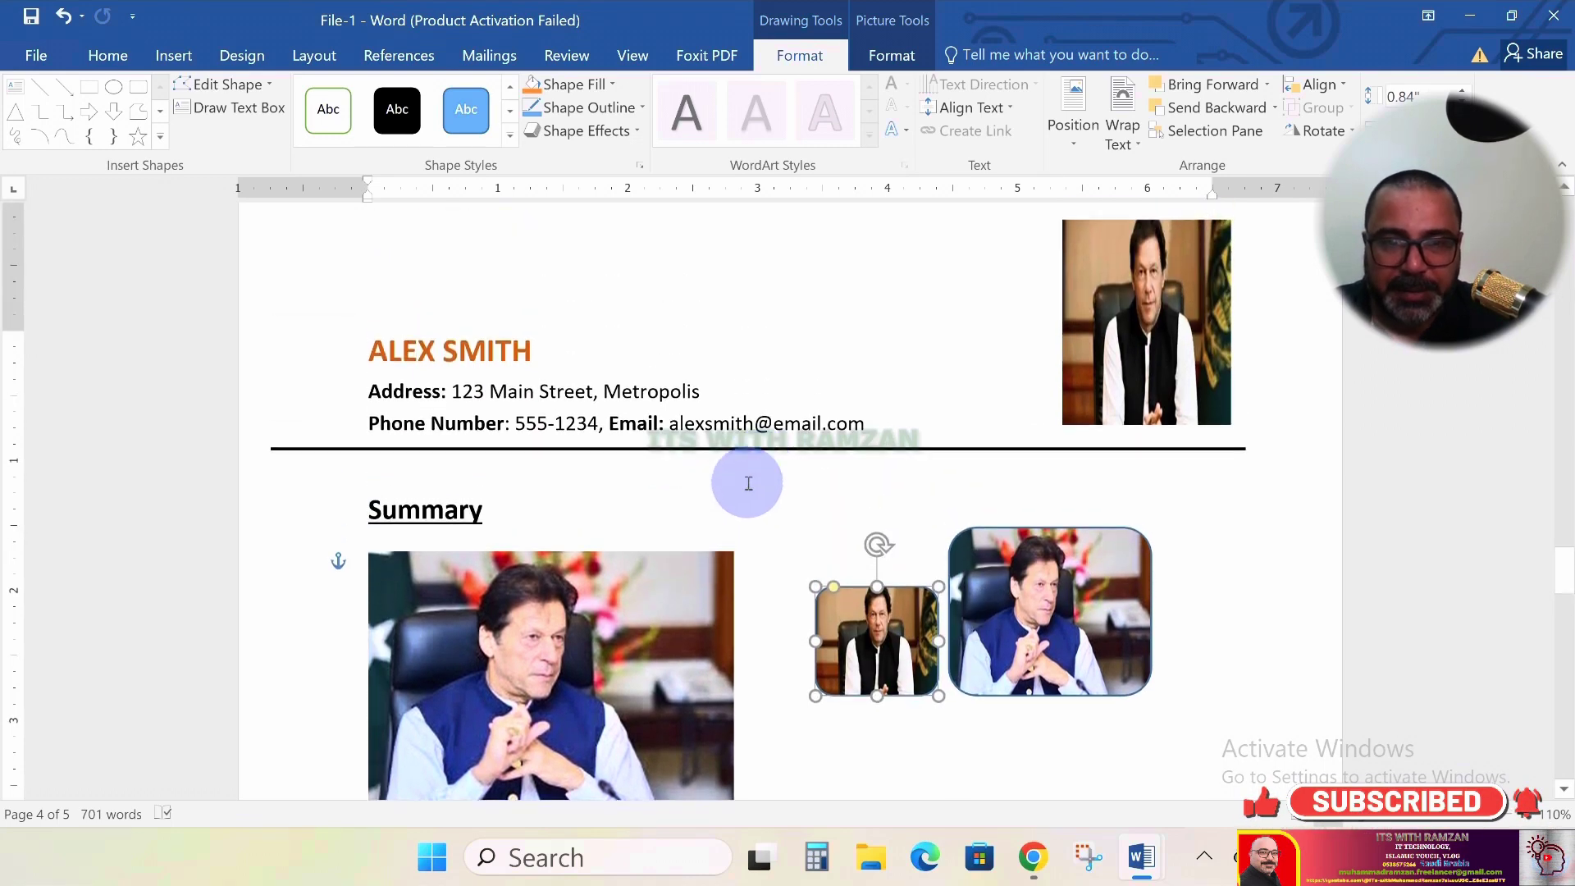
# Delete the inline picture under the Summary heading and the large rectangular portrait in the CV header
pyautogui.click(679, 557)
pyautogui.press('Delete')
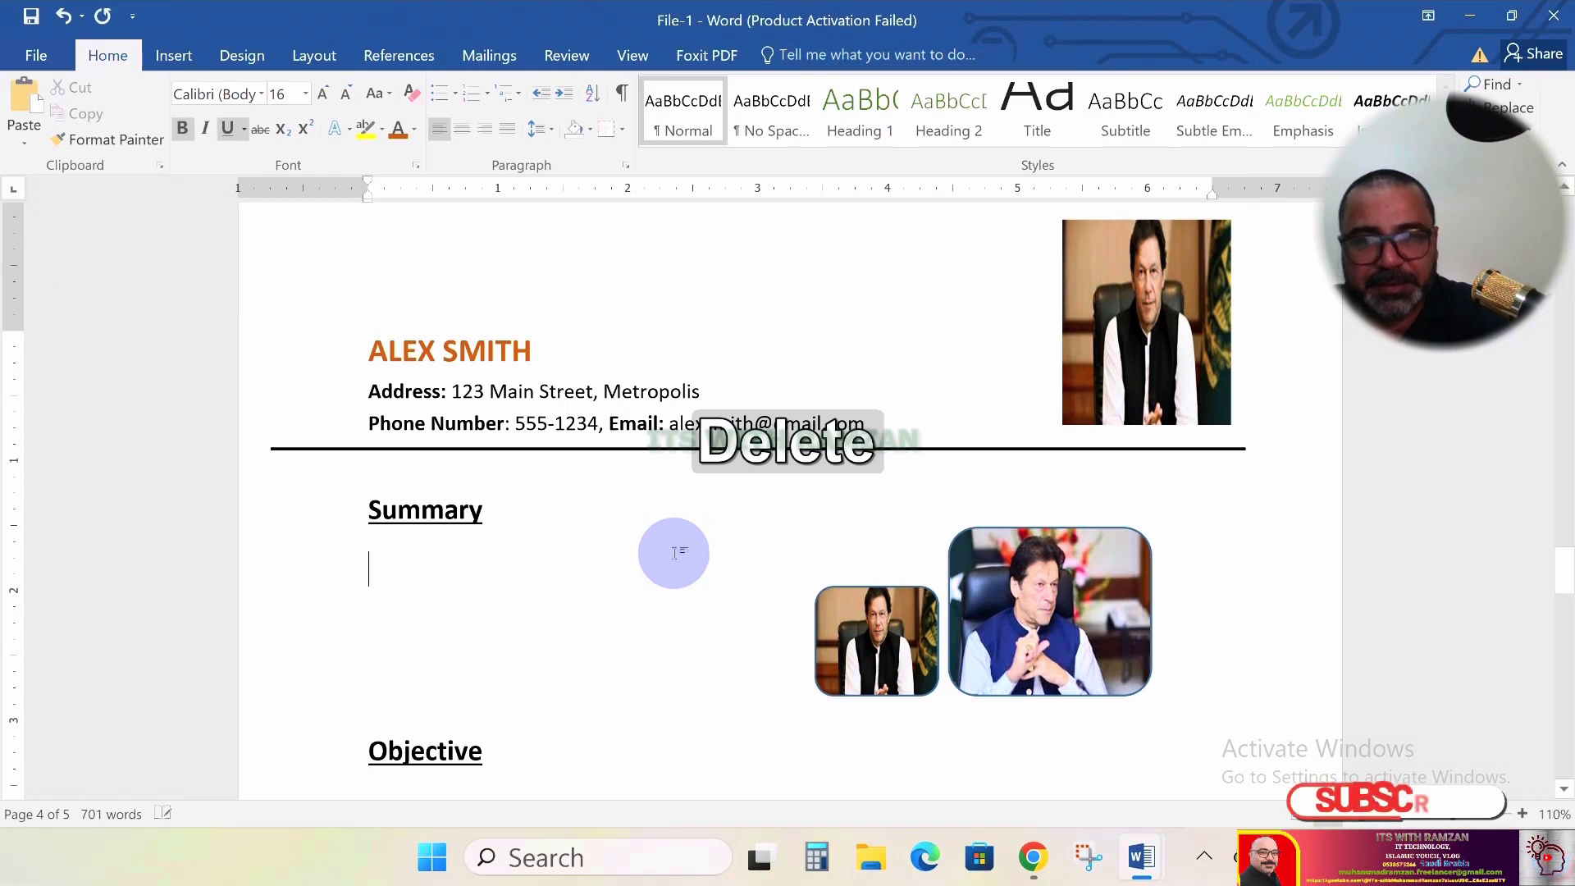
pyautogui.click(1072, 351)
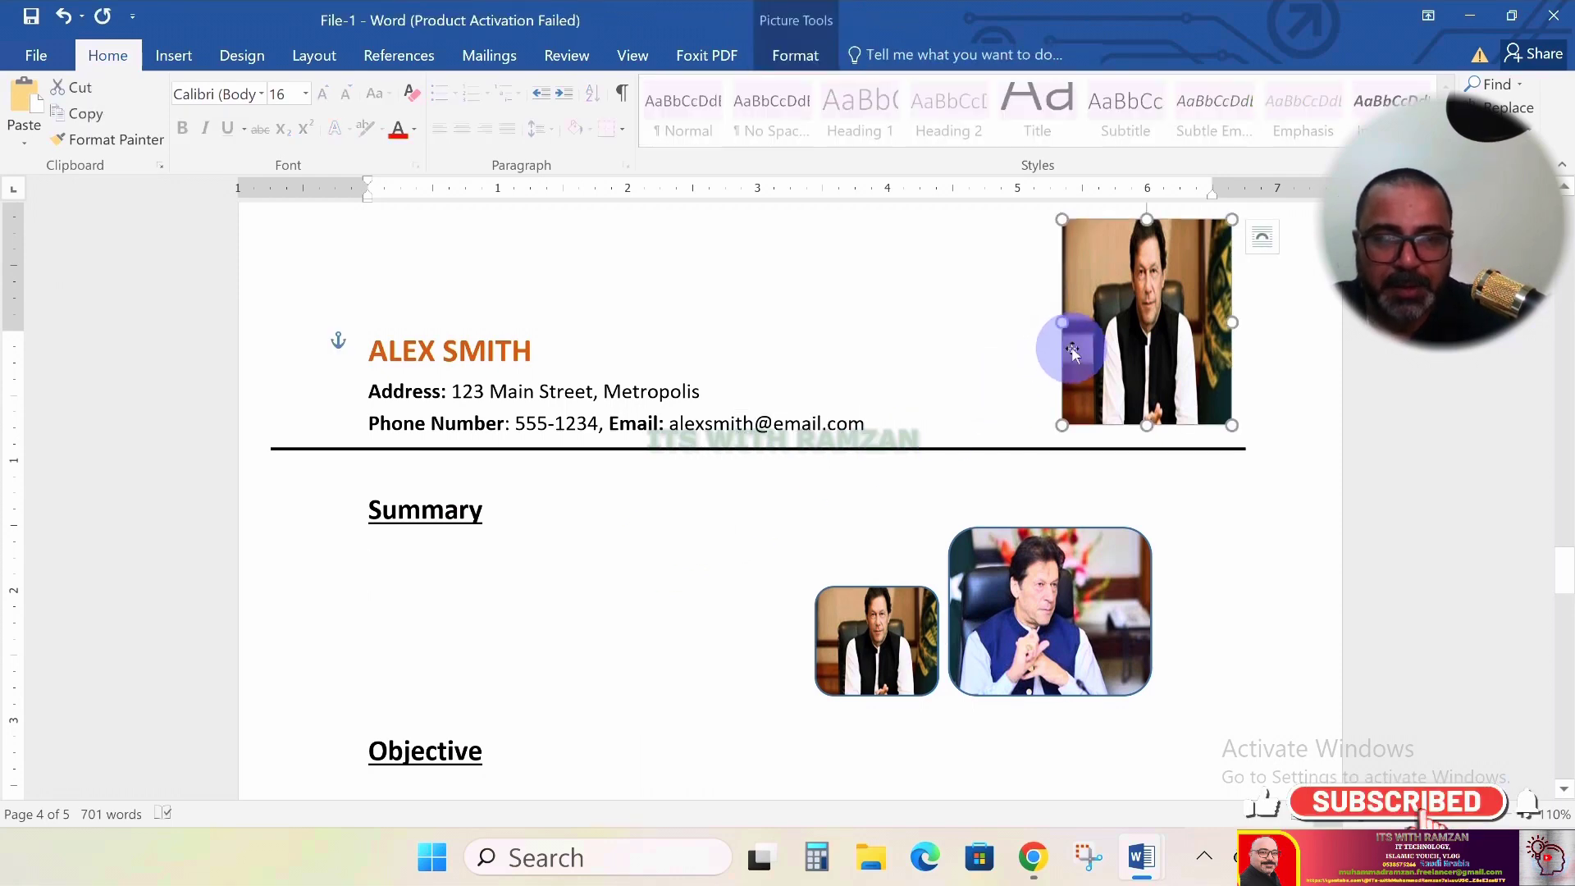
pyautogui.press('Delete')
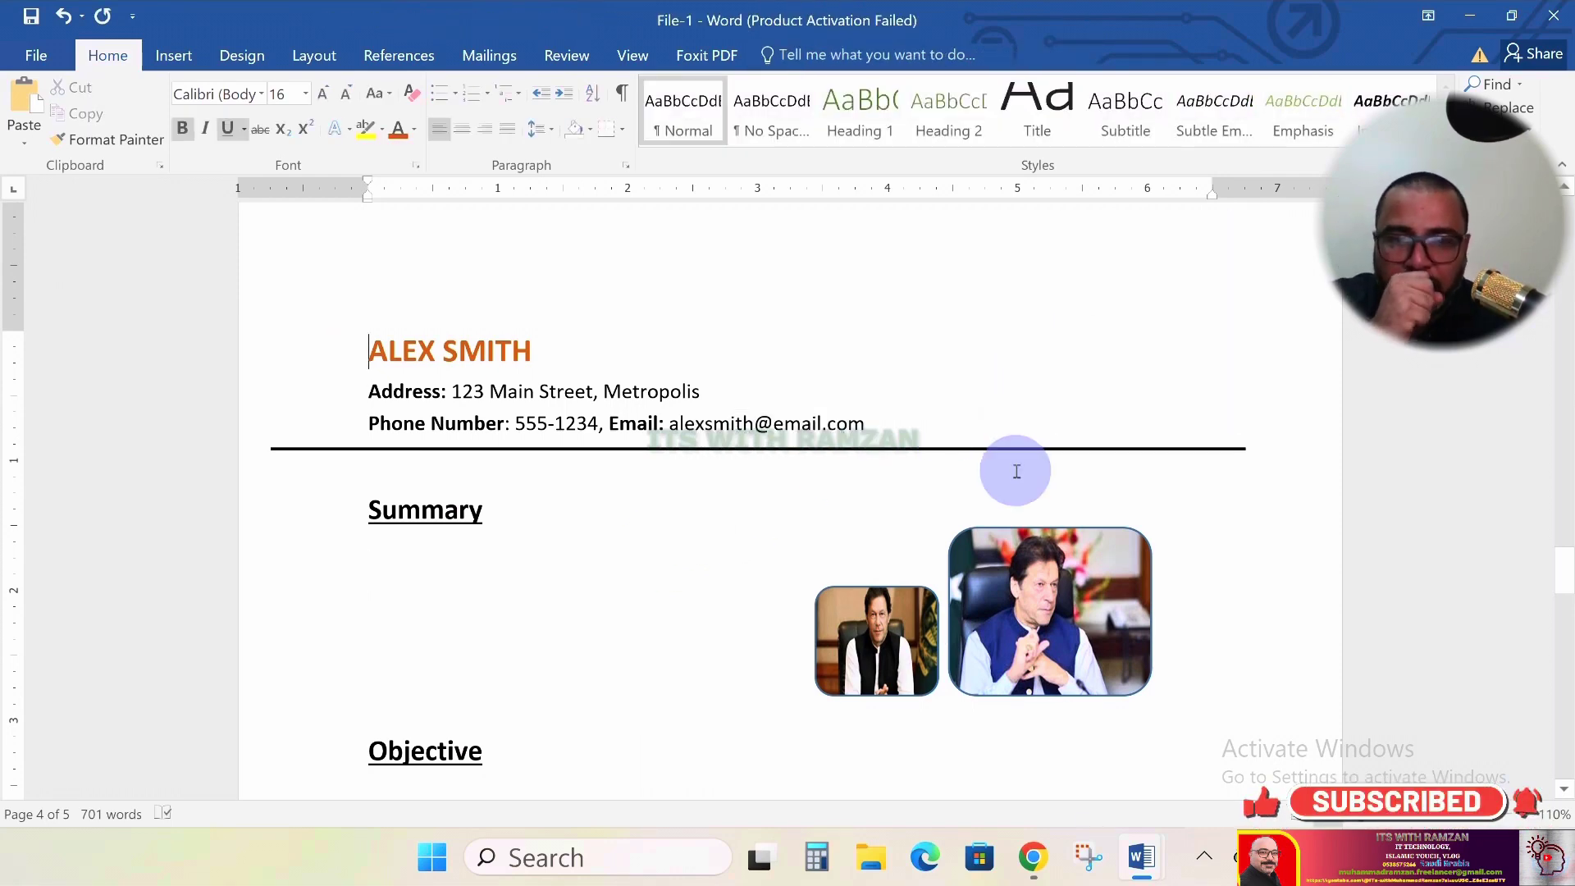
# Move the larger rounded picture up into the CV header, then delete it
pyautogui.moveTo(1037, 535); pyautogui.dragTo(1156, 239)
pyautogui.moveTo(1122, 345); pyautogui.dragTo(1122, 345)
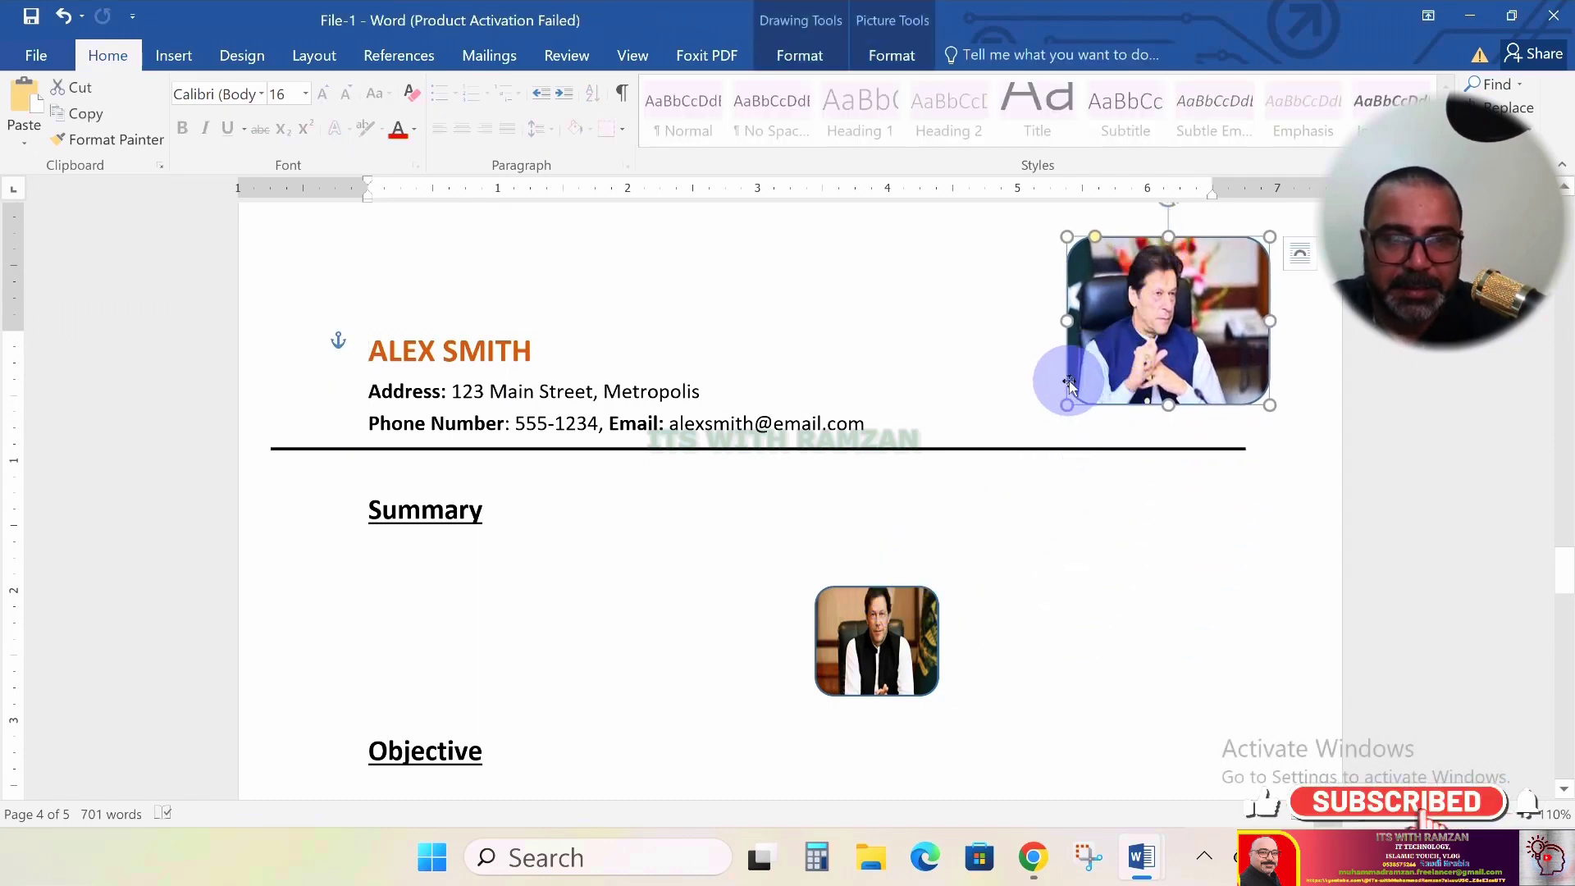
pyautogui.press('Delete')
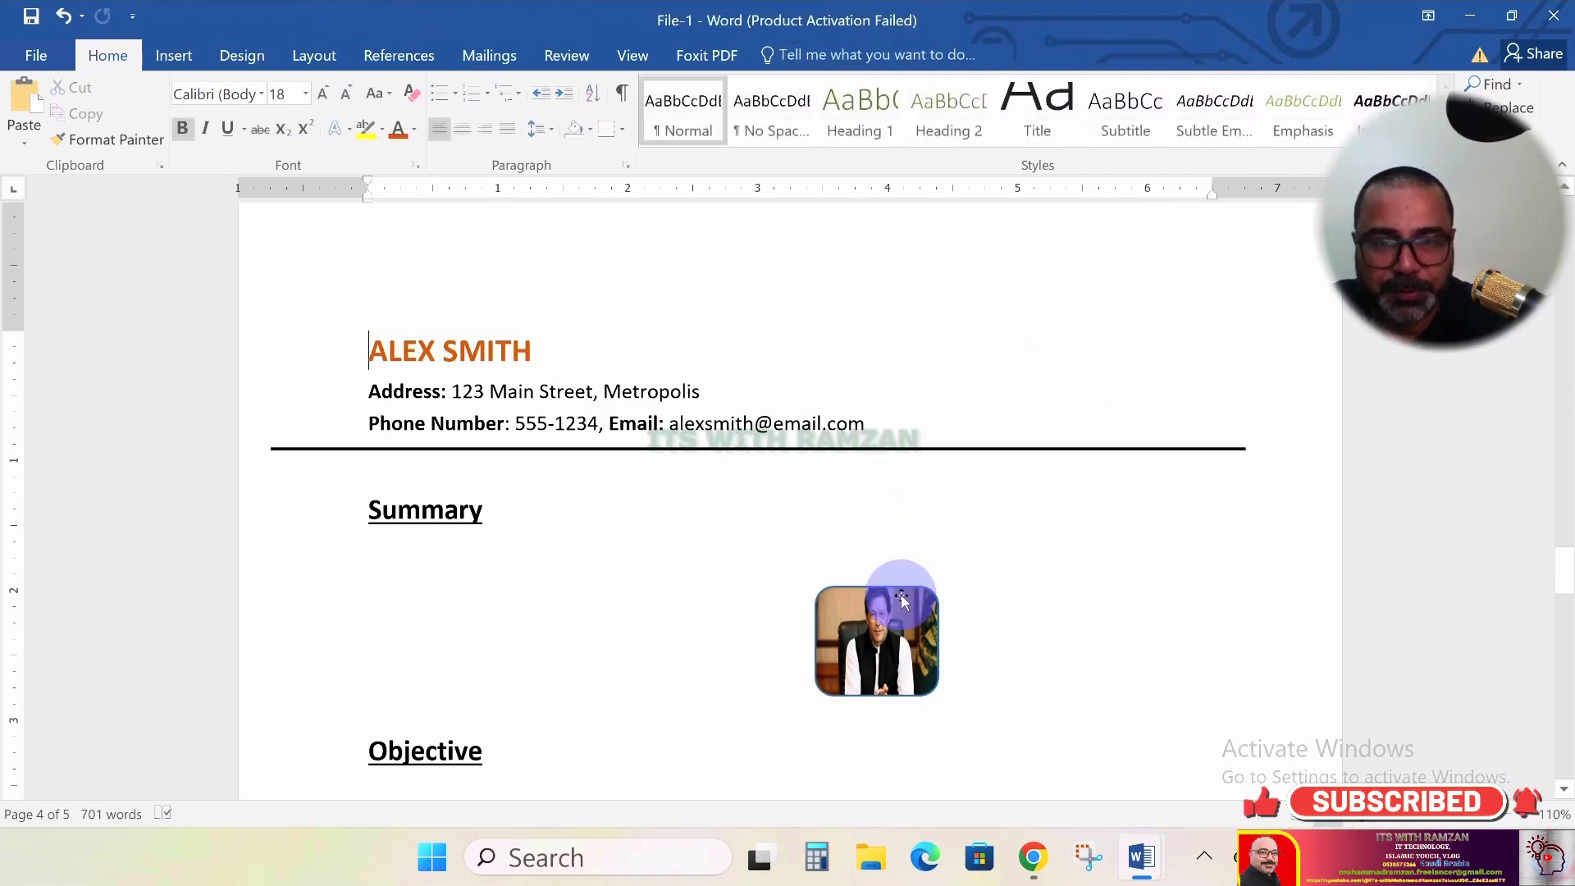
# Move the remaining small rounded portrait to the right side of the CV header
pyautogui.moveTo(895, 593); pyautogui.dragTo(1166, 244)
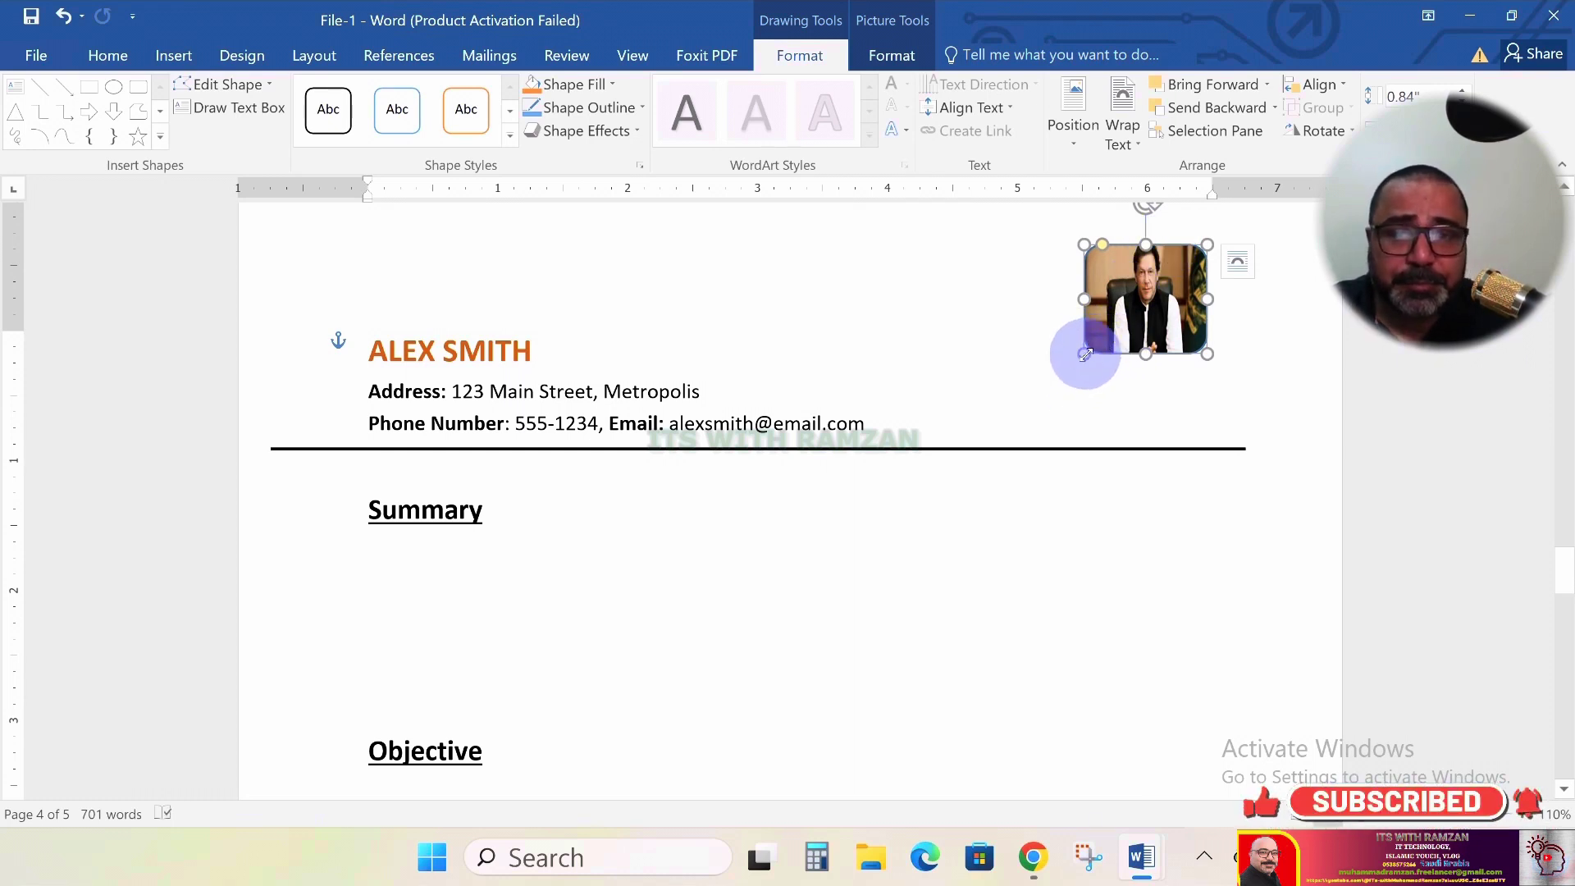
pyautogui.scroll(-1, 742, 373)
pyautogui.scroll(2, 742, 371)
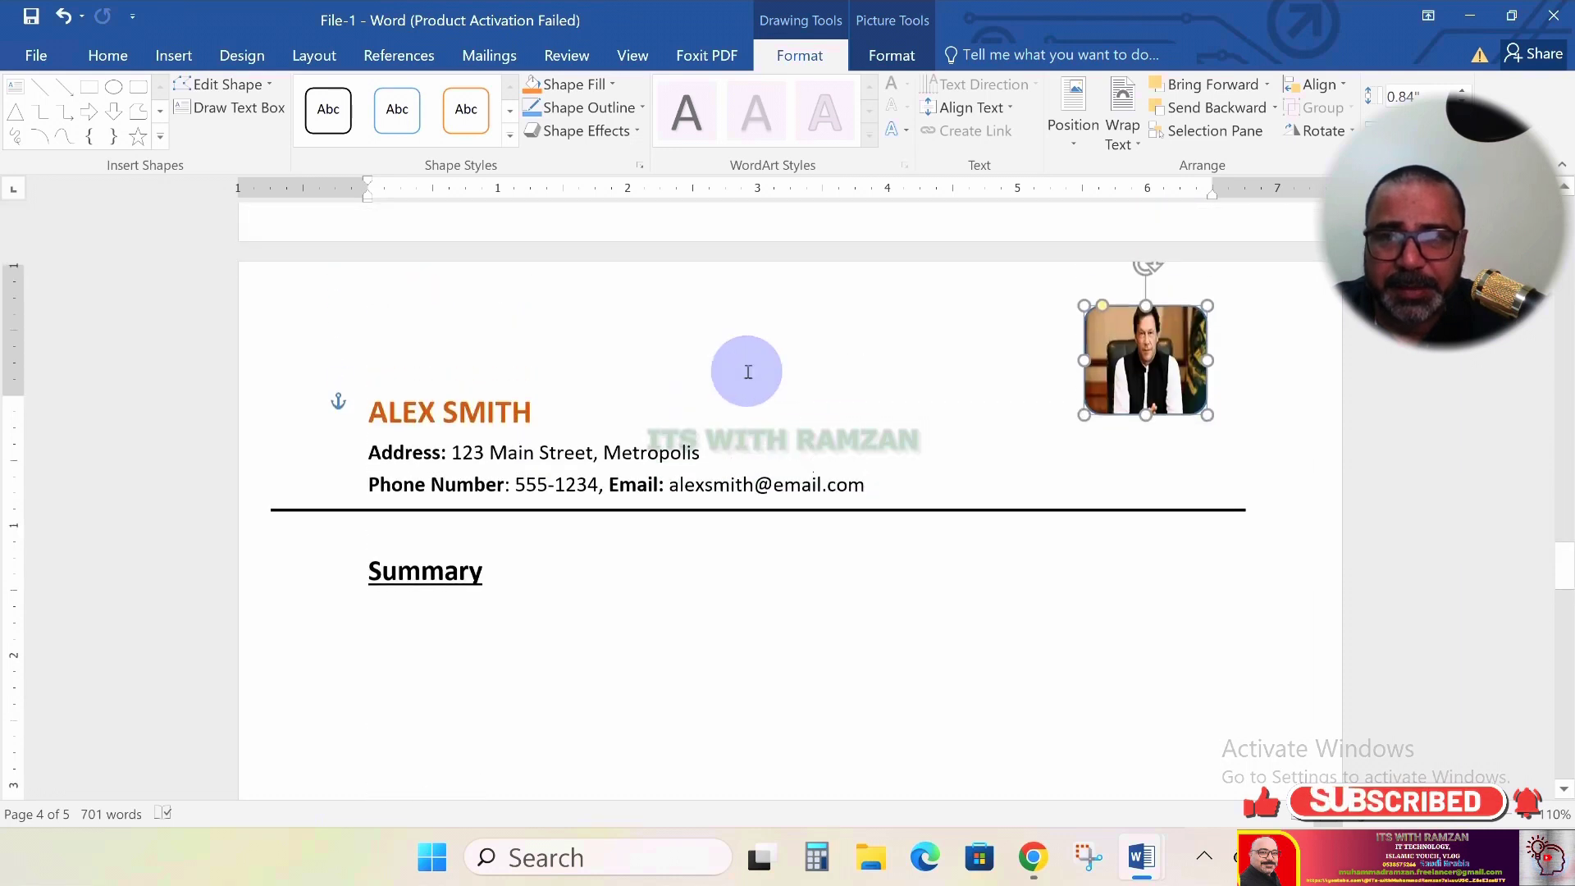
# Enlarge the header portrait to about 1.26" tall and place it just above the right end of the divider line
pyautogui.click(1139, 420)
pyautogui.moveTo(1142, 420); pyautogui.dragTo(1145, 473)
pyautogui.click(1139, 470)
pyautogui.click(1159, 425)
pyautogui.moveTo(1085, 392); pyautogui.dragTo(1058, 394)
pyautogui.moveTo(1152, 403); pyautogui.dragTo(1191, 427)
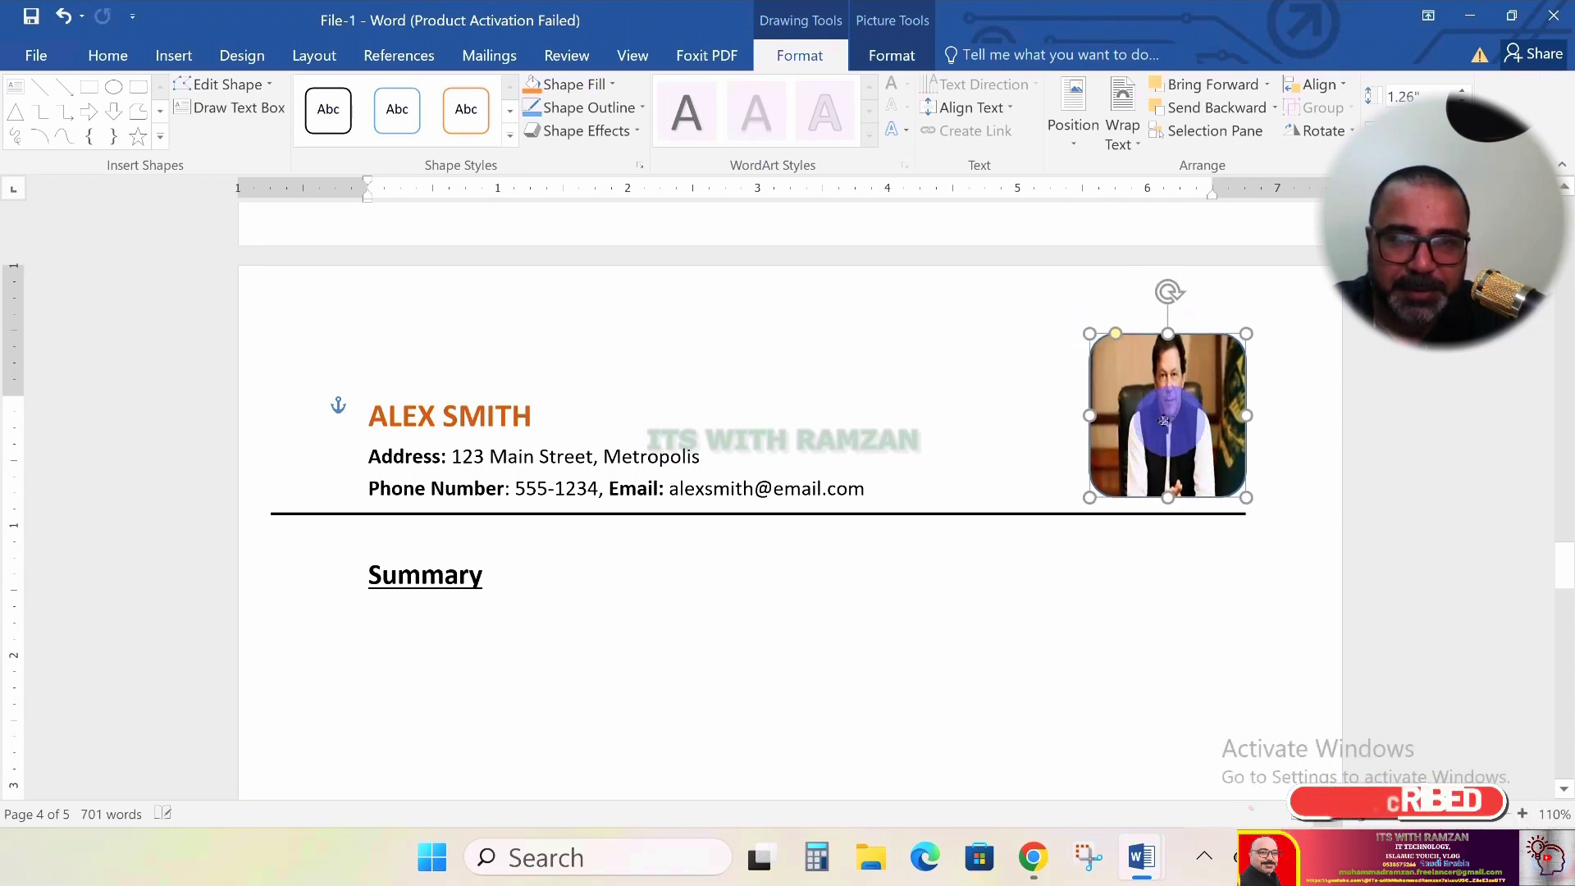
pyautogui.click(382, 357)
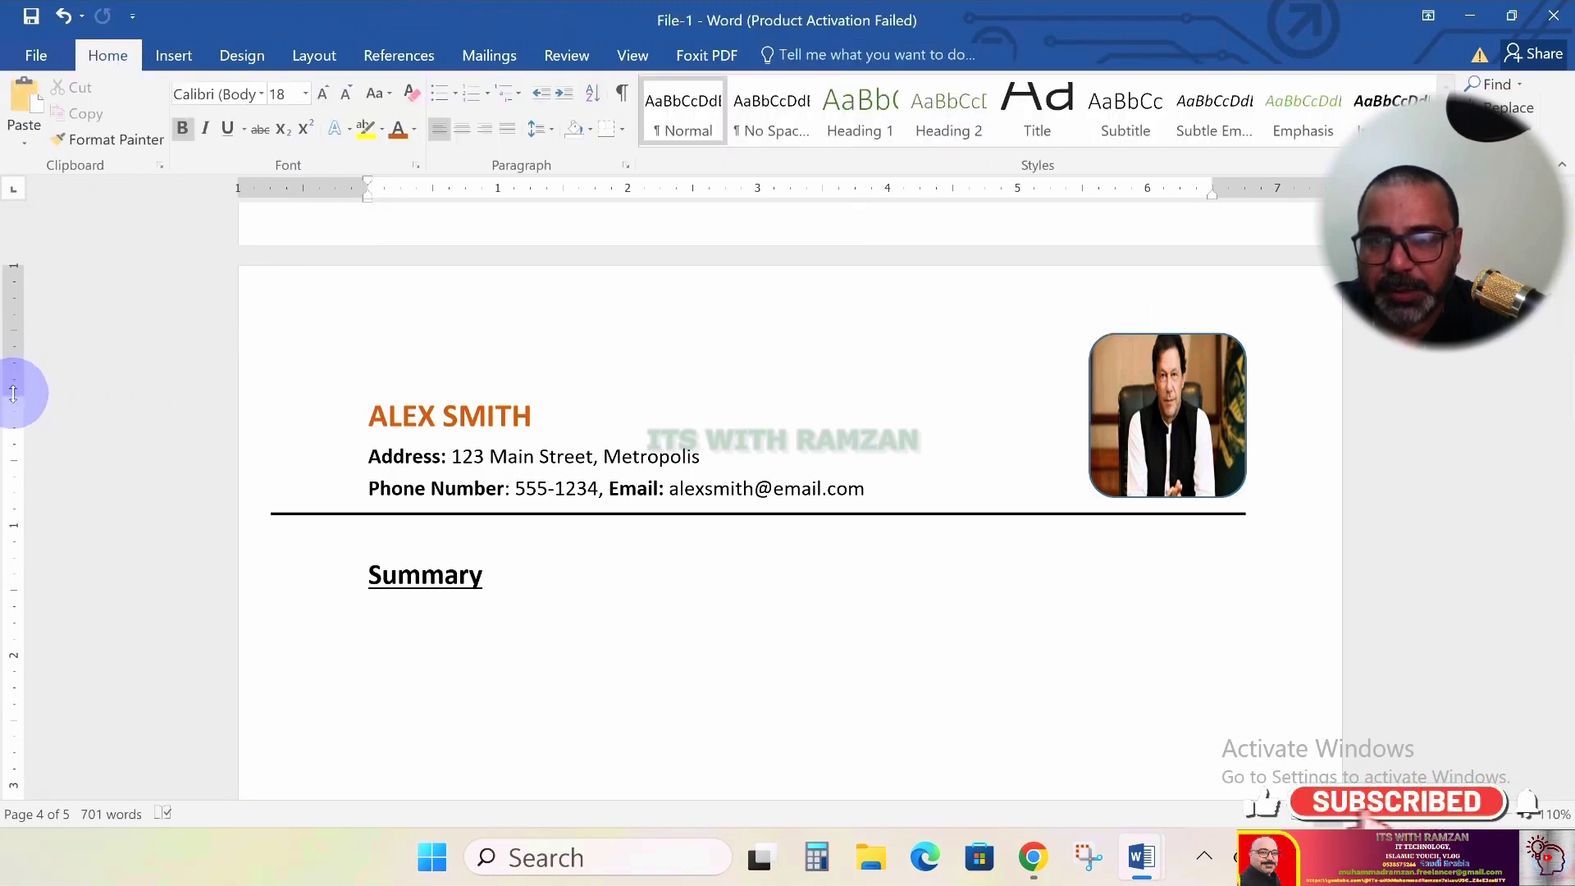
pyautogui.scroll(-5, 28, 355)
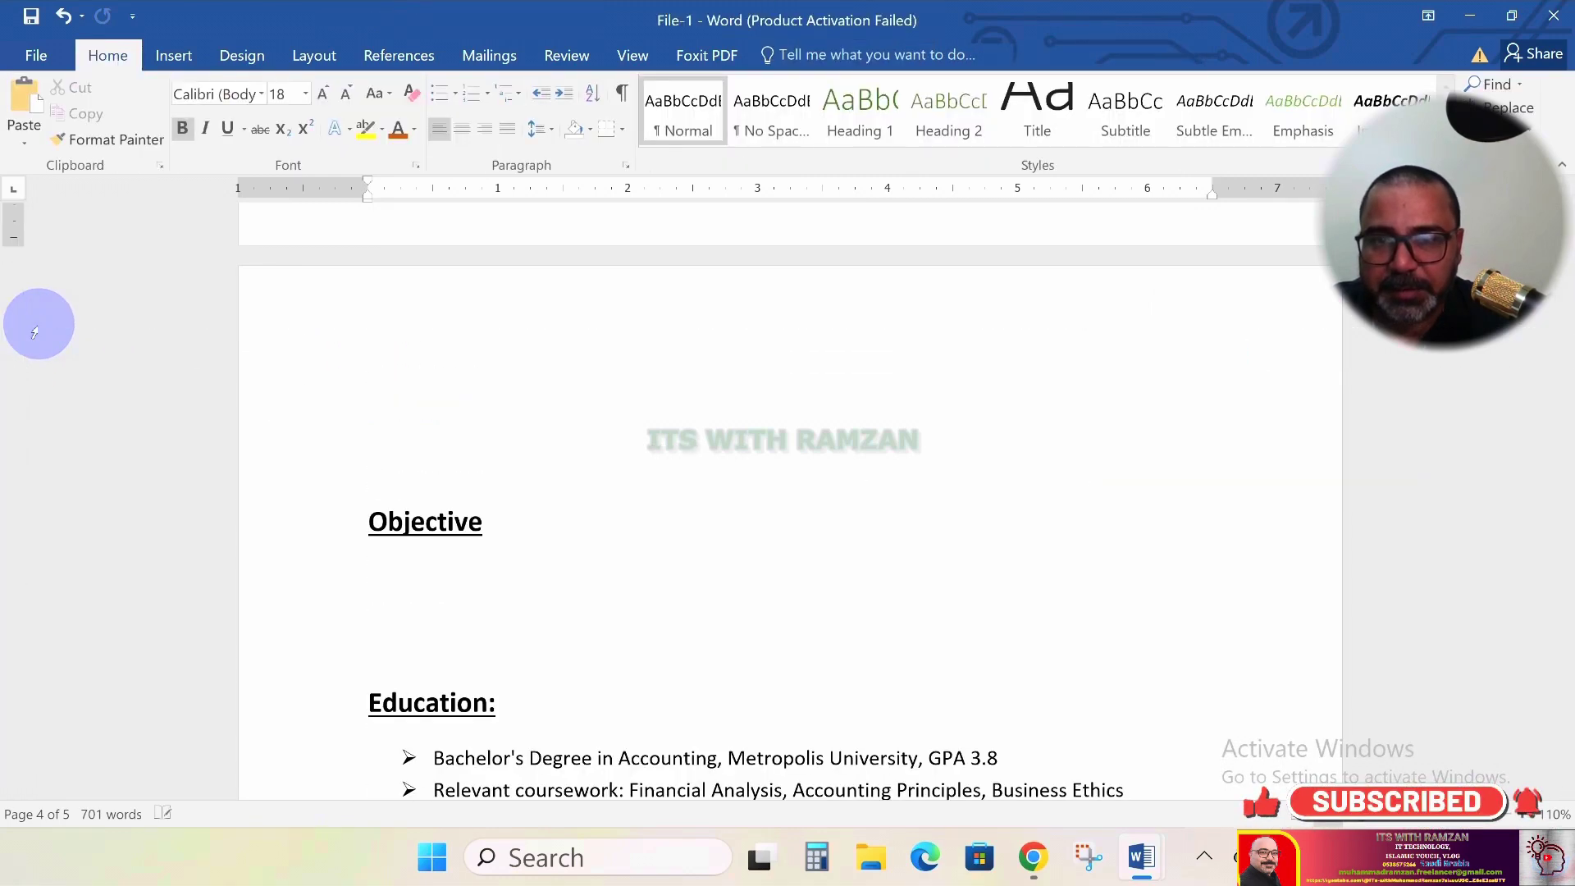
pyautogui.scroll(5, 299, 360)
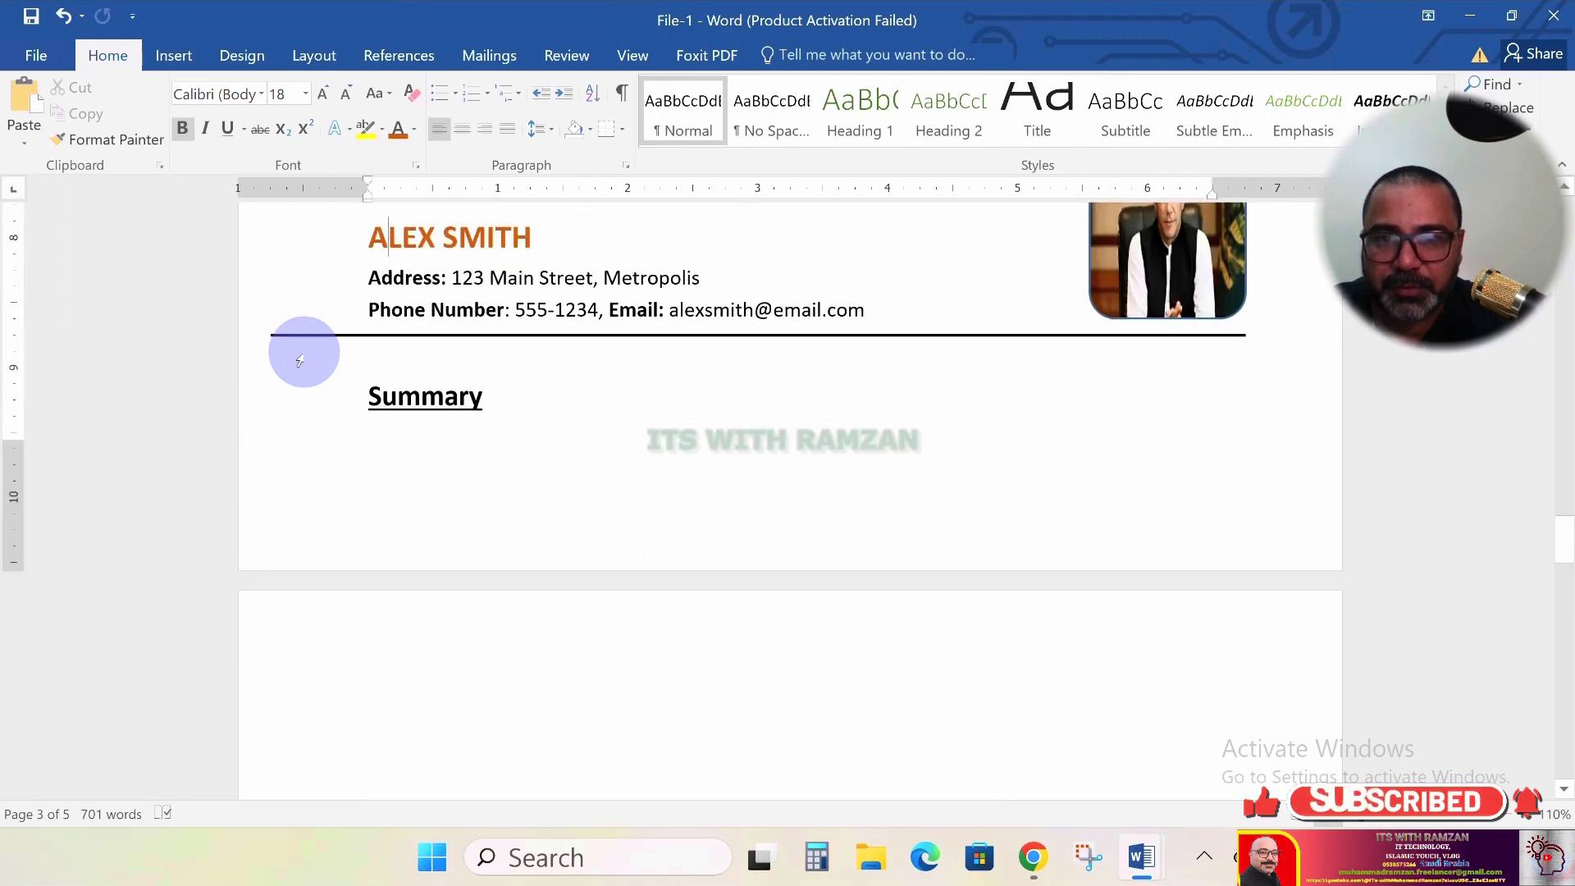
pyautogui.hotkey('ctrl', 'z')
pyautogui.scroll(-2, 183, 439)
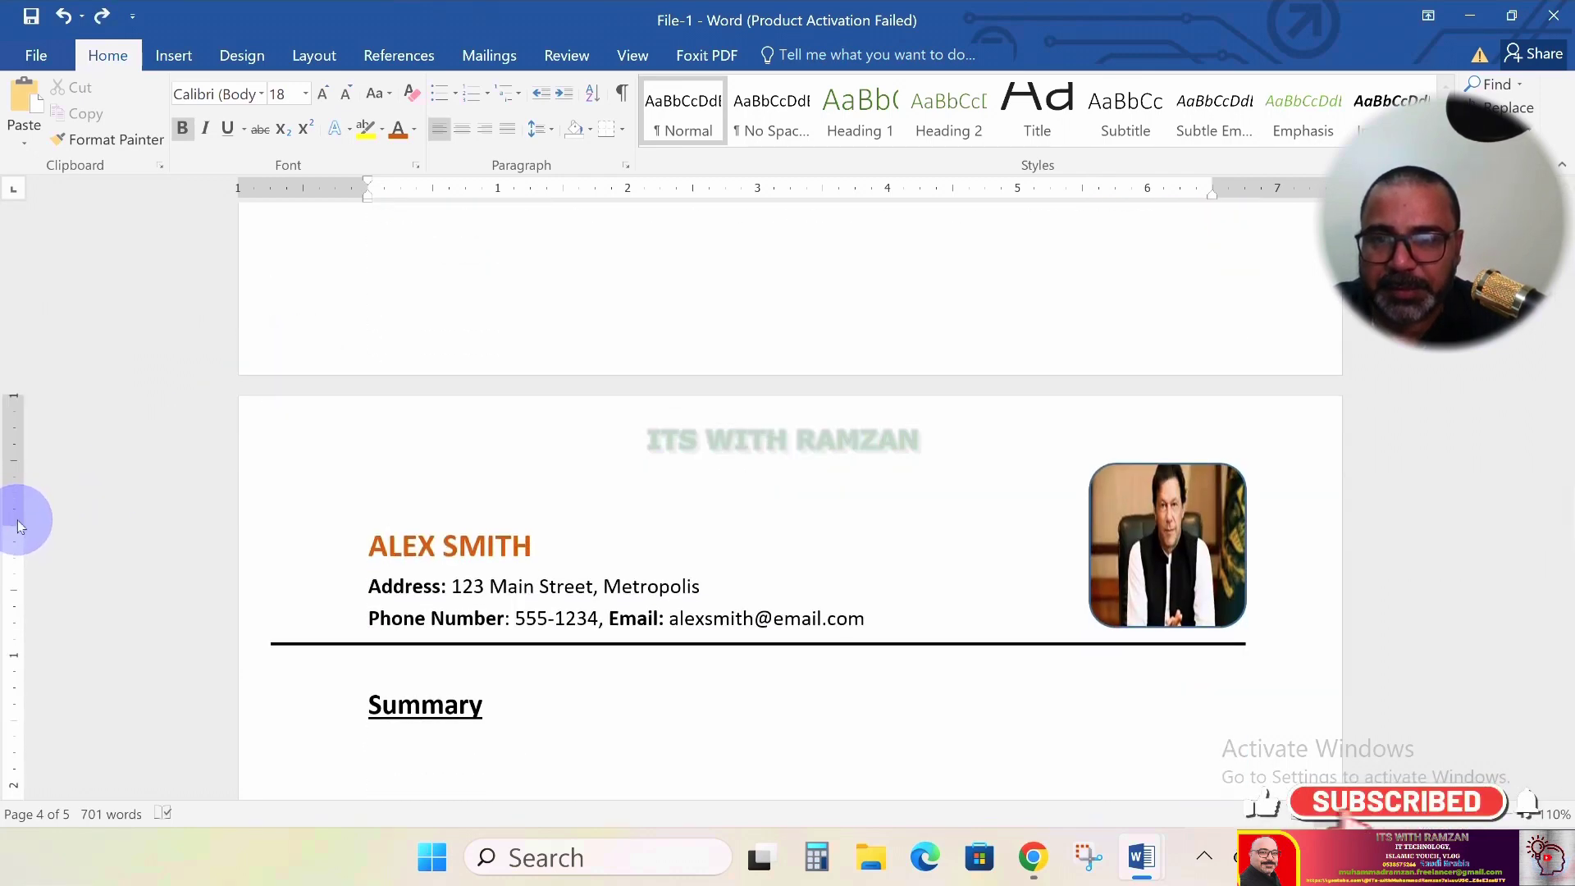
# Apply a top page margin of 1" to the whole document in the page setup
pyautogui.doubleClick(19, 523)
pyautogui.click(1379, 79)
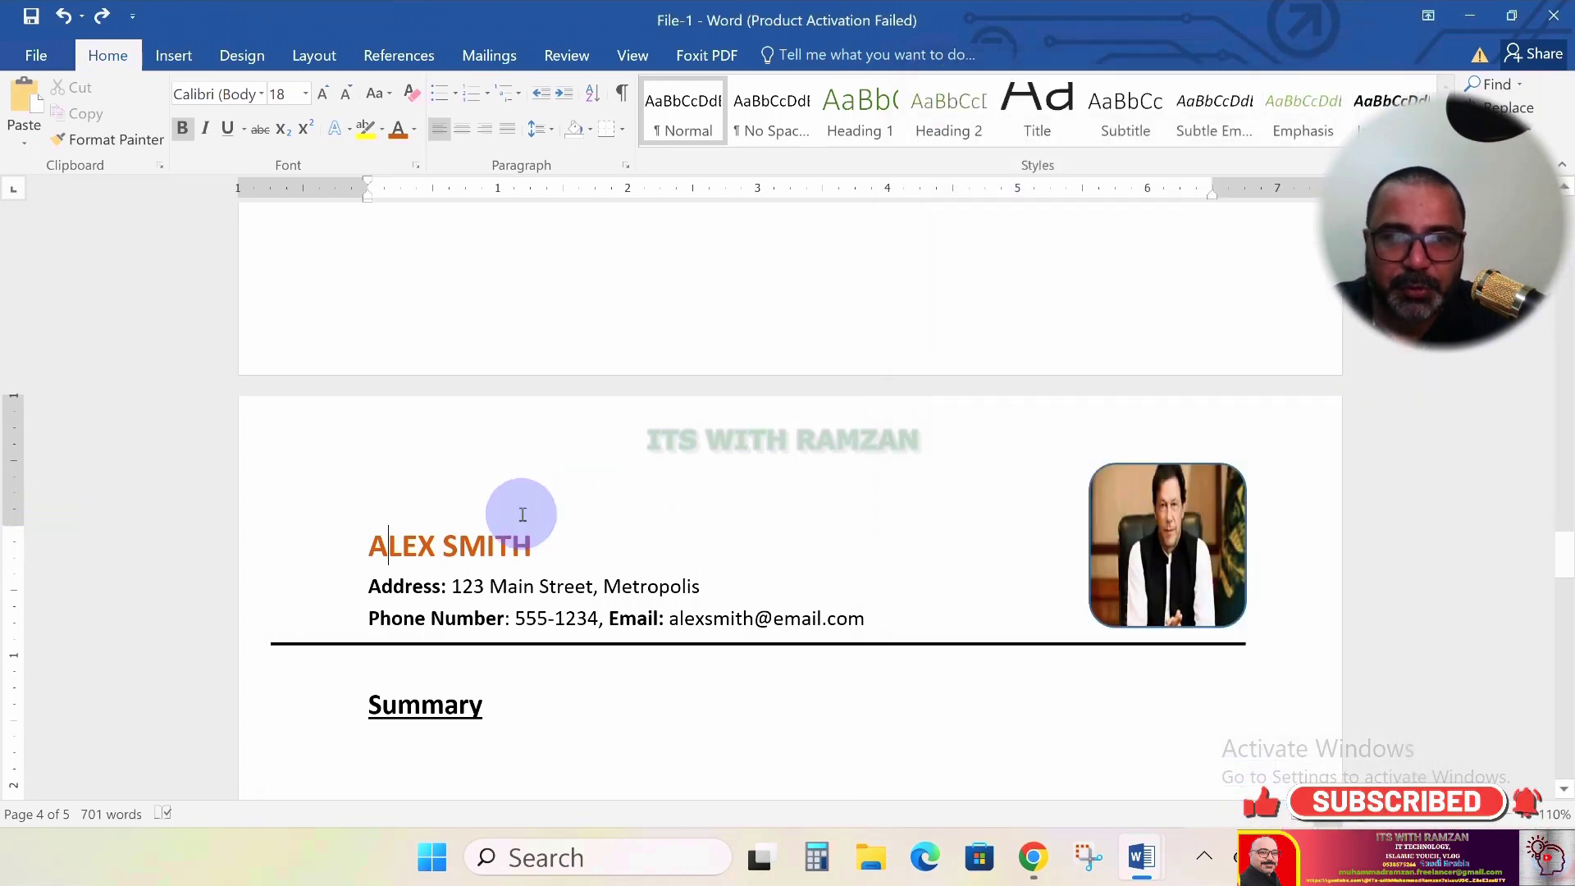
pyautogui.doubleClick(21, 513)
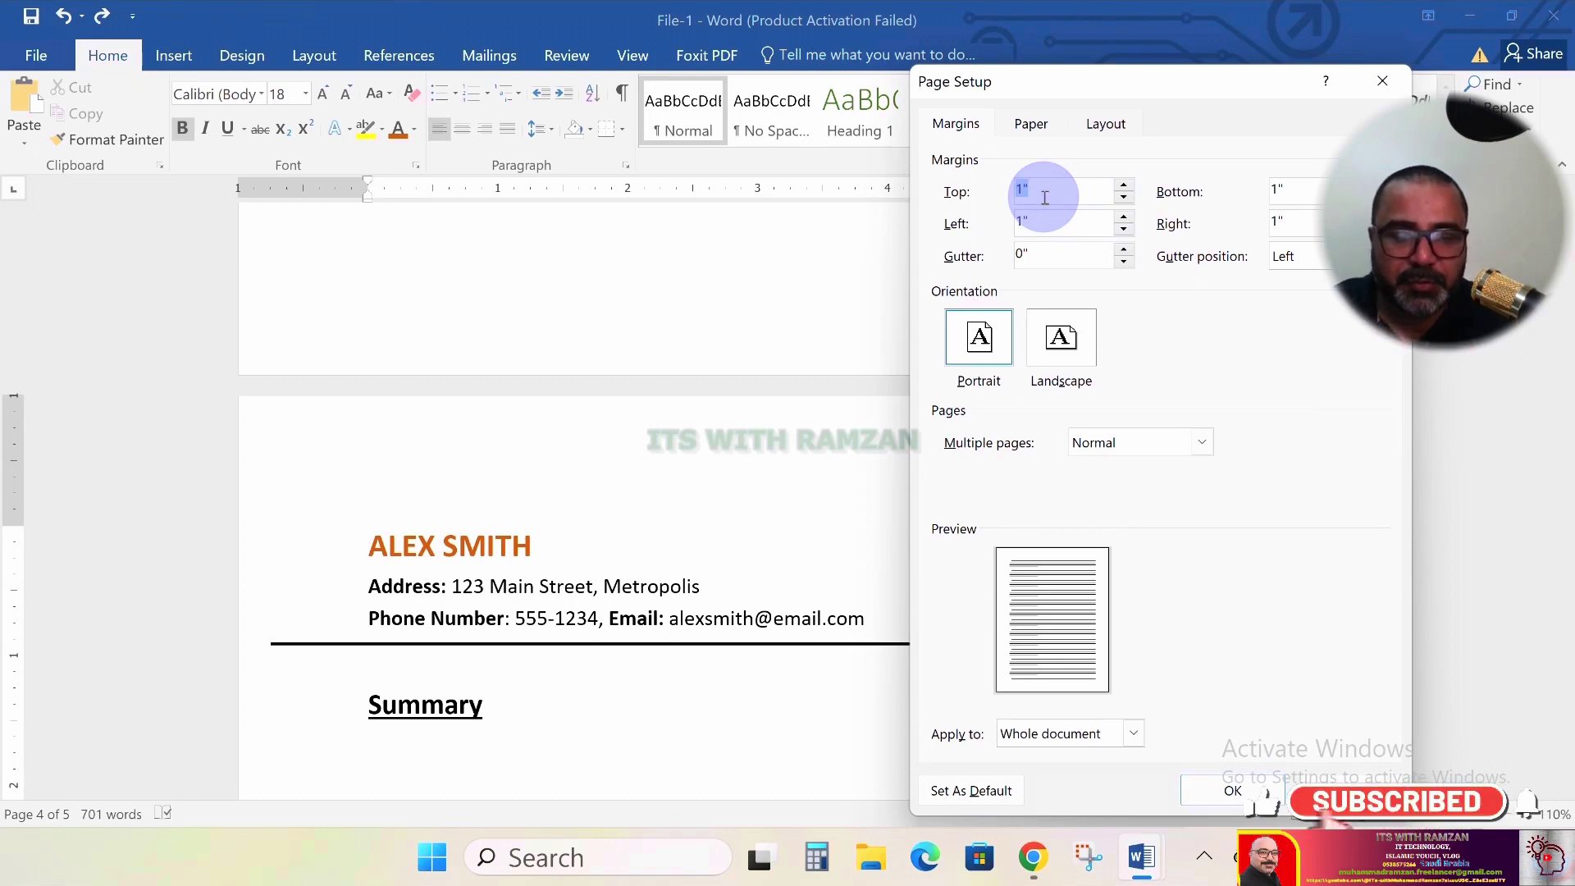
pyautogui.press('Return')
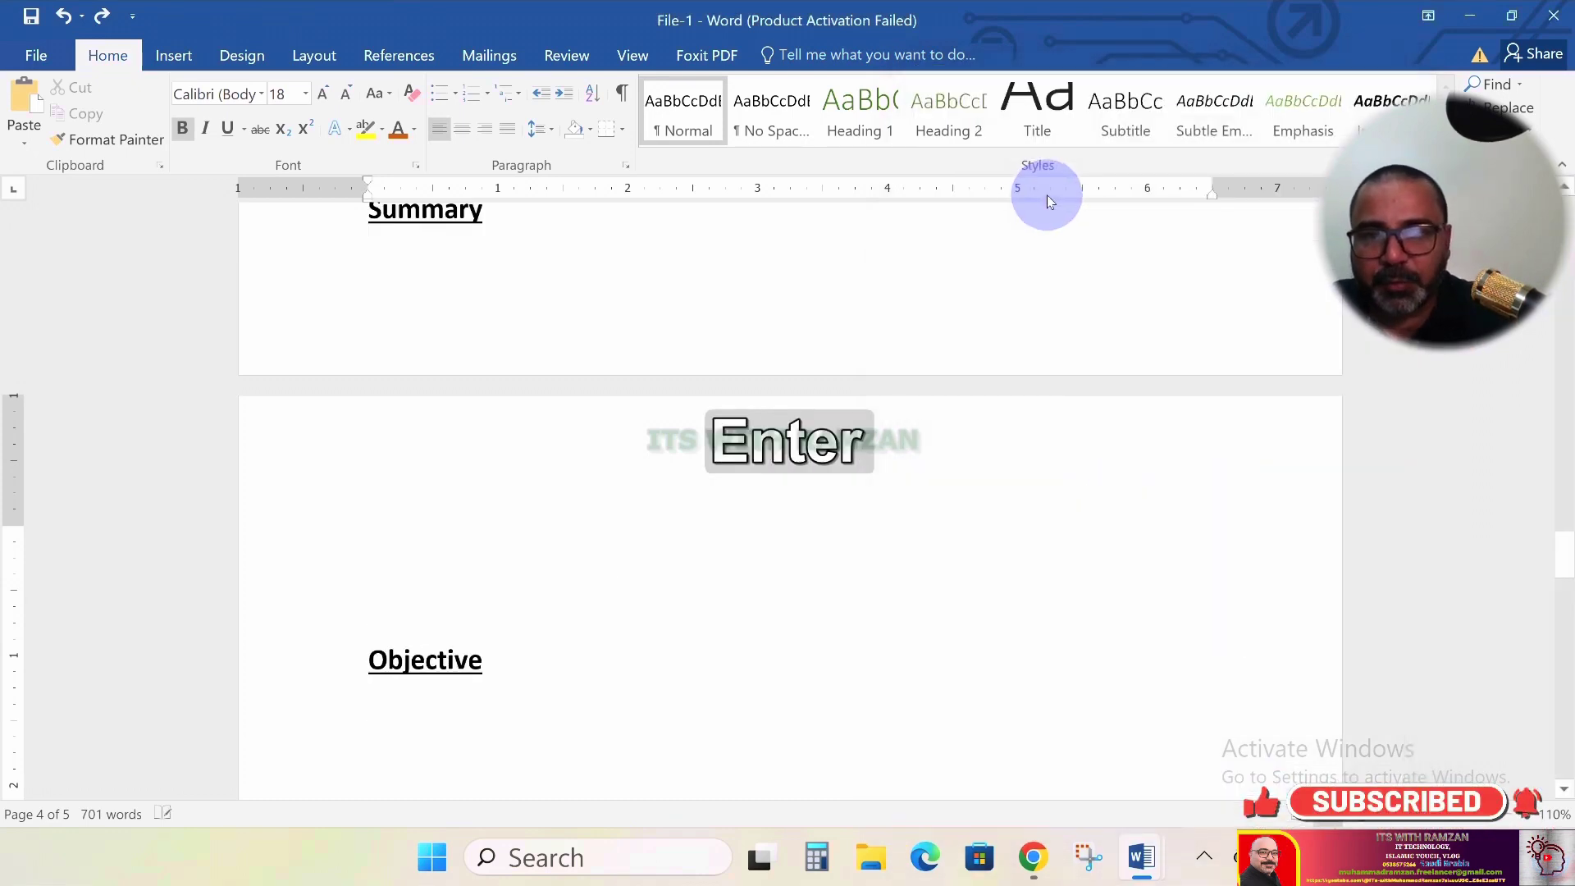
# Insert four blank lines after the Chapter 5 paragraph to push the CV header onto the next page
pyautogui.scroll(5, 984, 324)
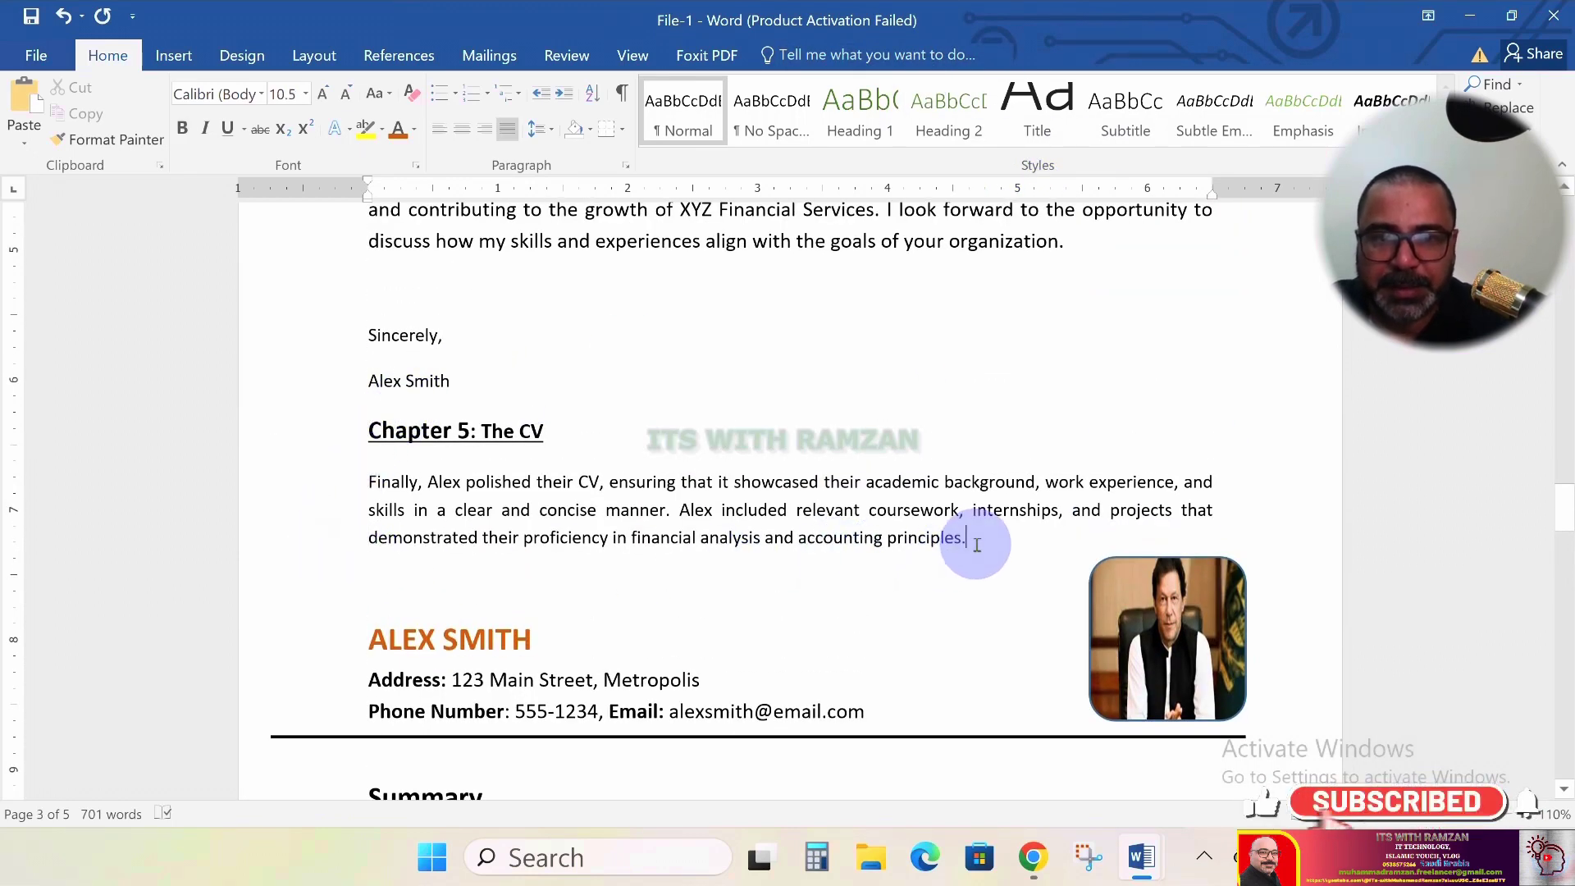
pyautogui.press('Return')
pyautogui.press('Return')
pyautogui.press('Return')
pyautogui.press('Return')
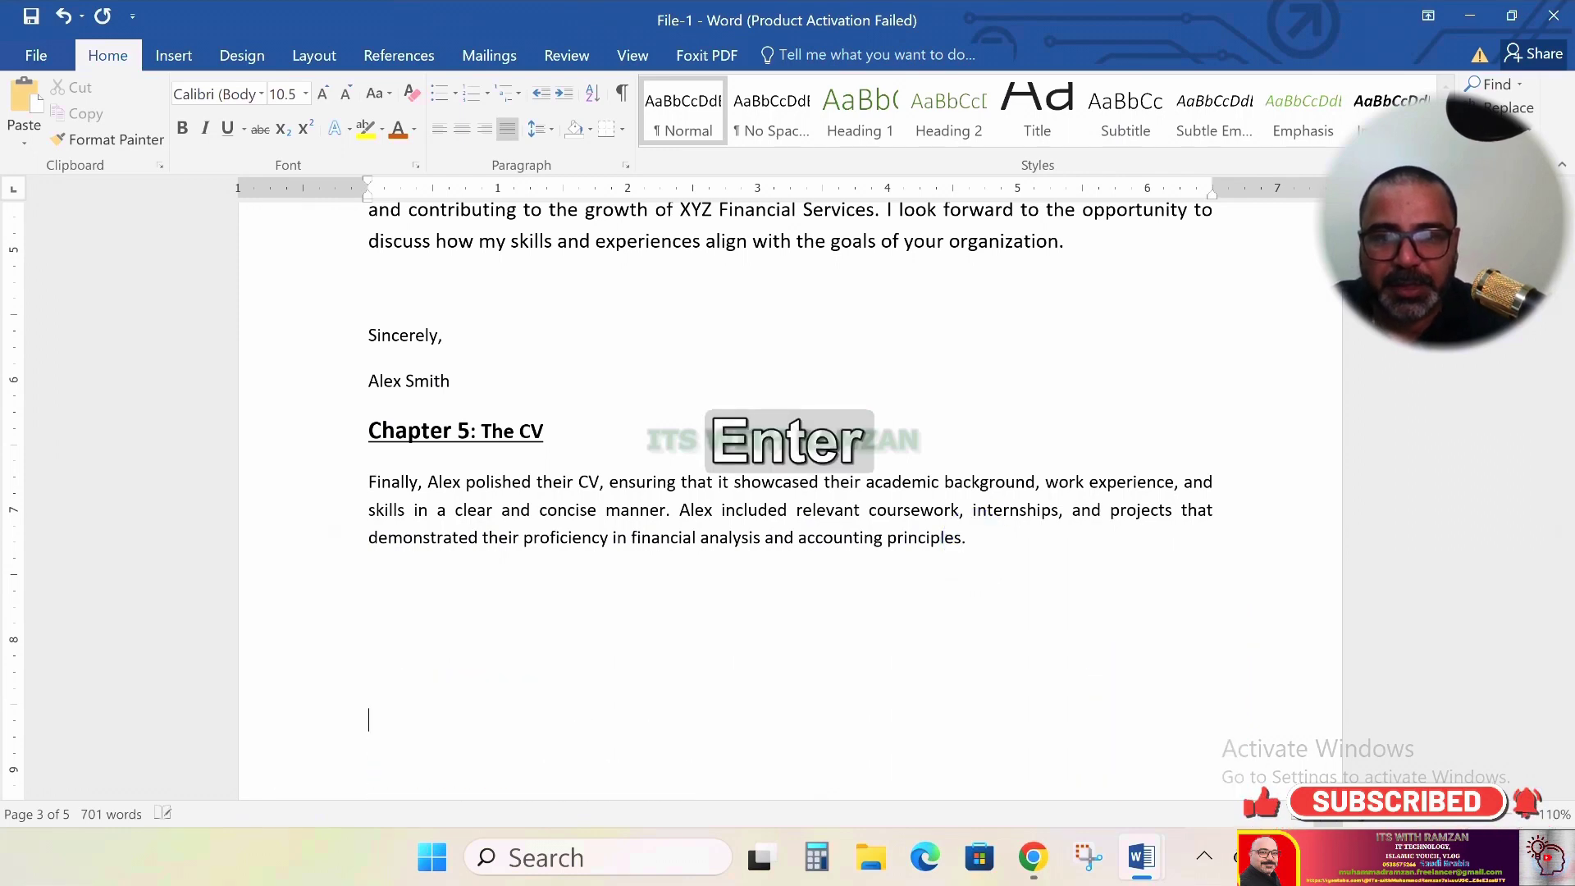
# Delete the blank line above the name heading in the CV header so the header moves up on its page
pyautogui.scroll(-6, 1002, 510)
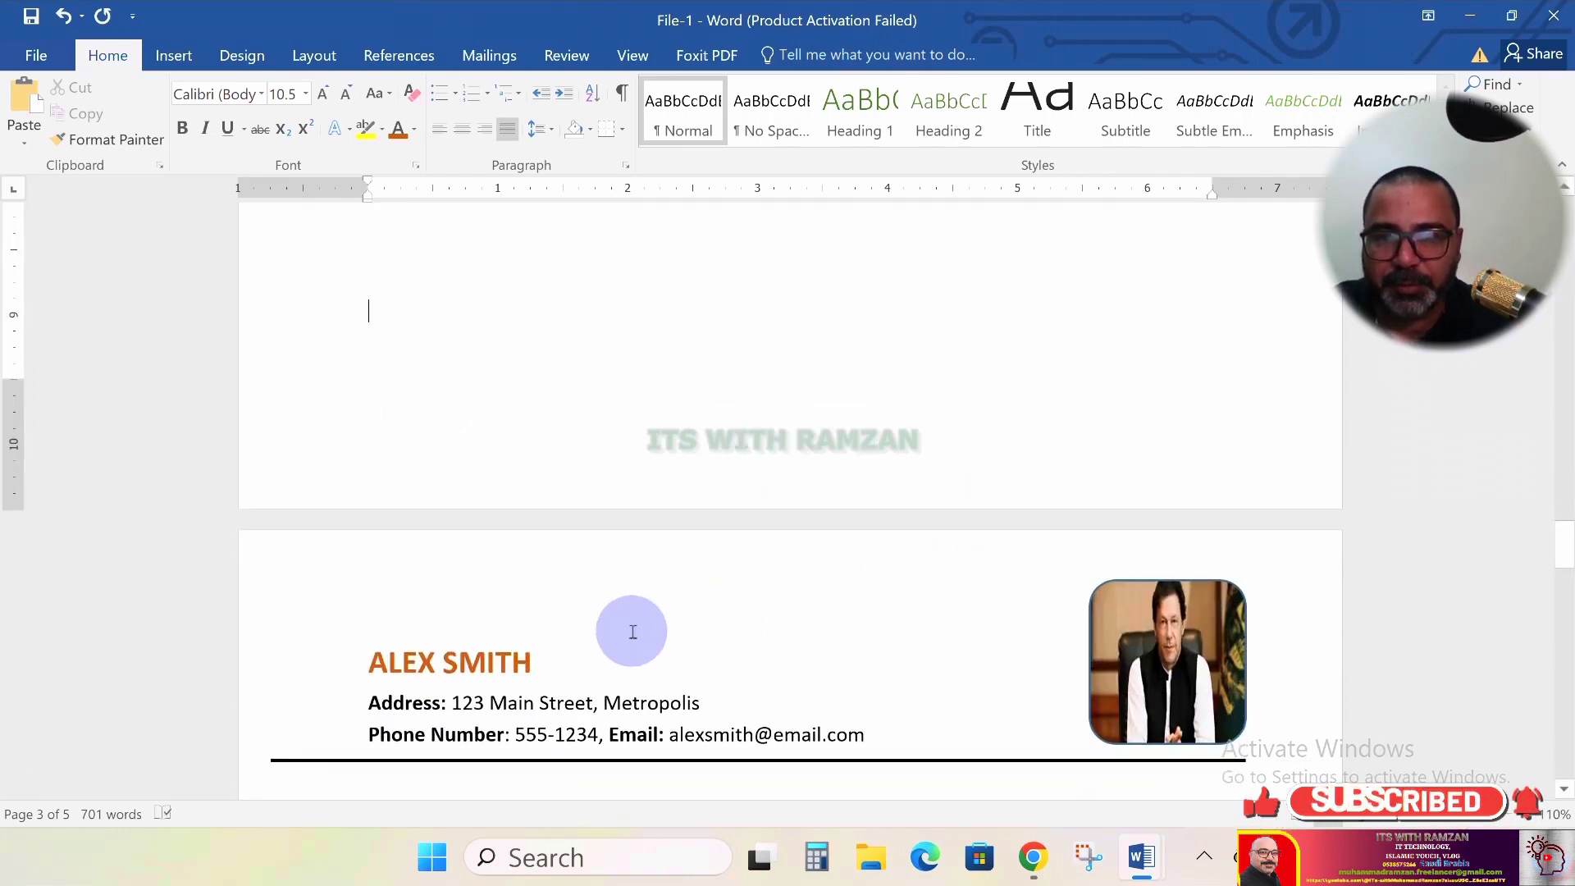
pyautogui.click(421, 598)
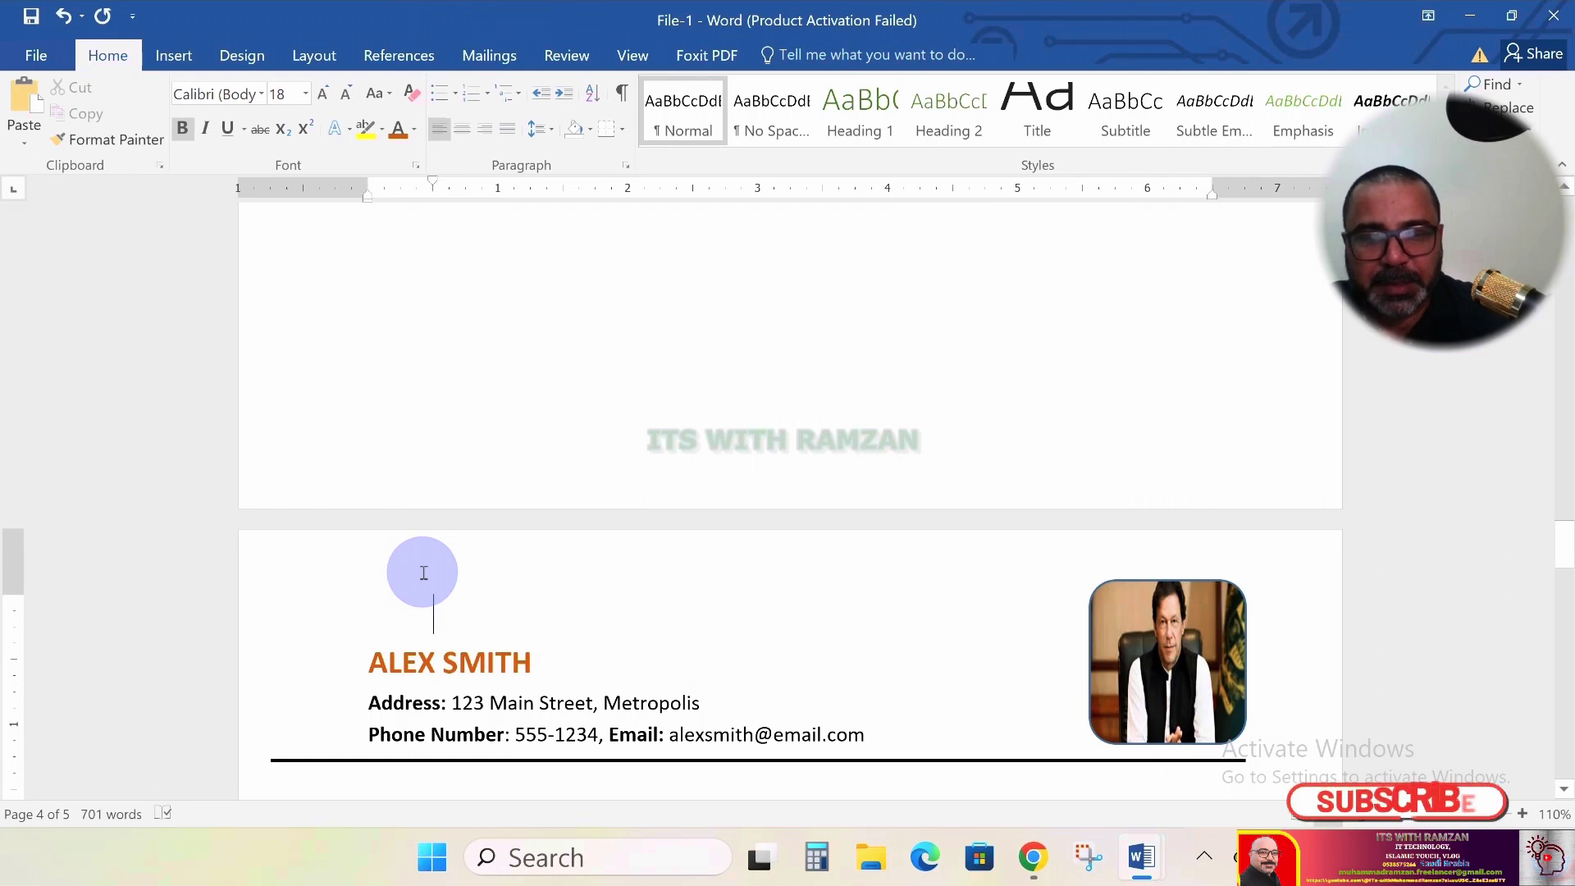
pyautogui.press('Delete')
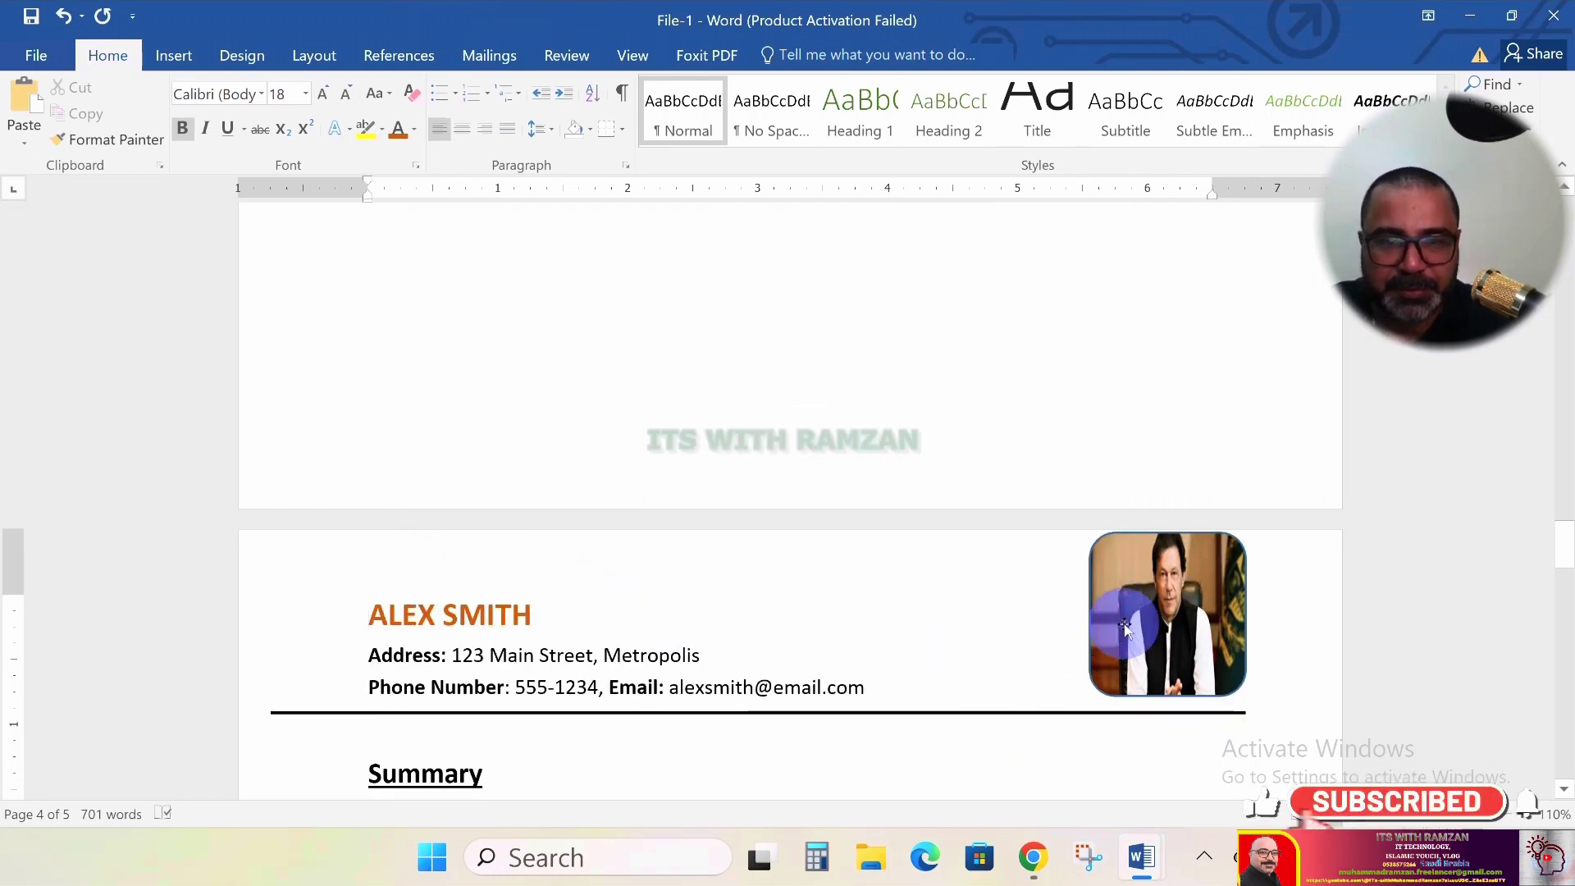
# Resize the header portrait to about 1.16" tall, lowering its top edge and extending its bottom edge to the divider line
pyautogui.click(1165, 545)
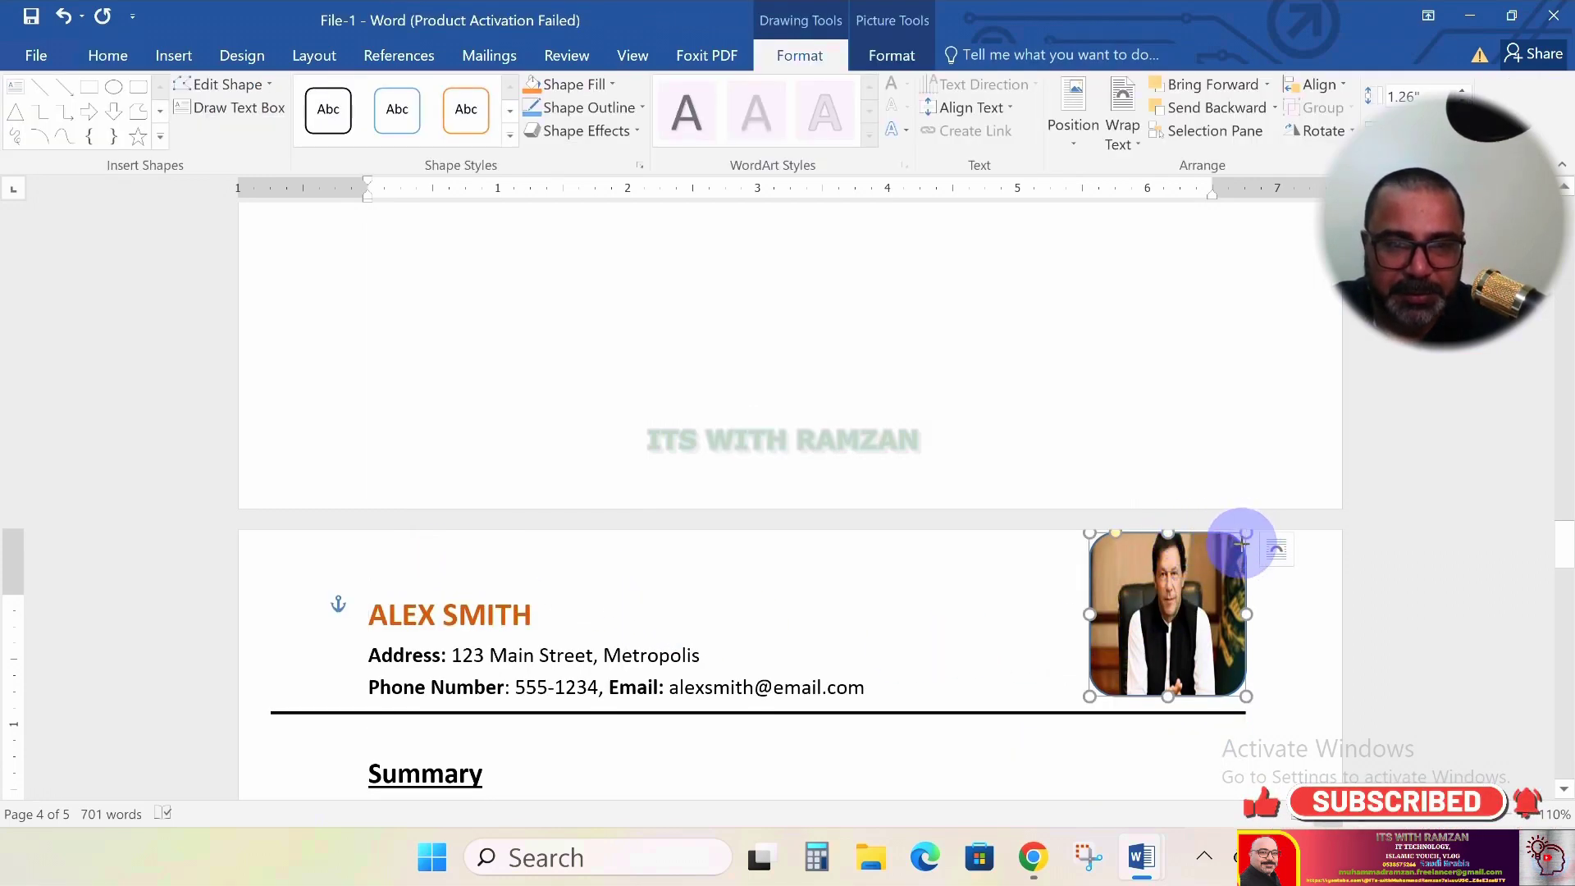
pyautogui.moveTo(1242, 541); pyautogui.dragTo(1234, 566)
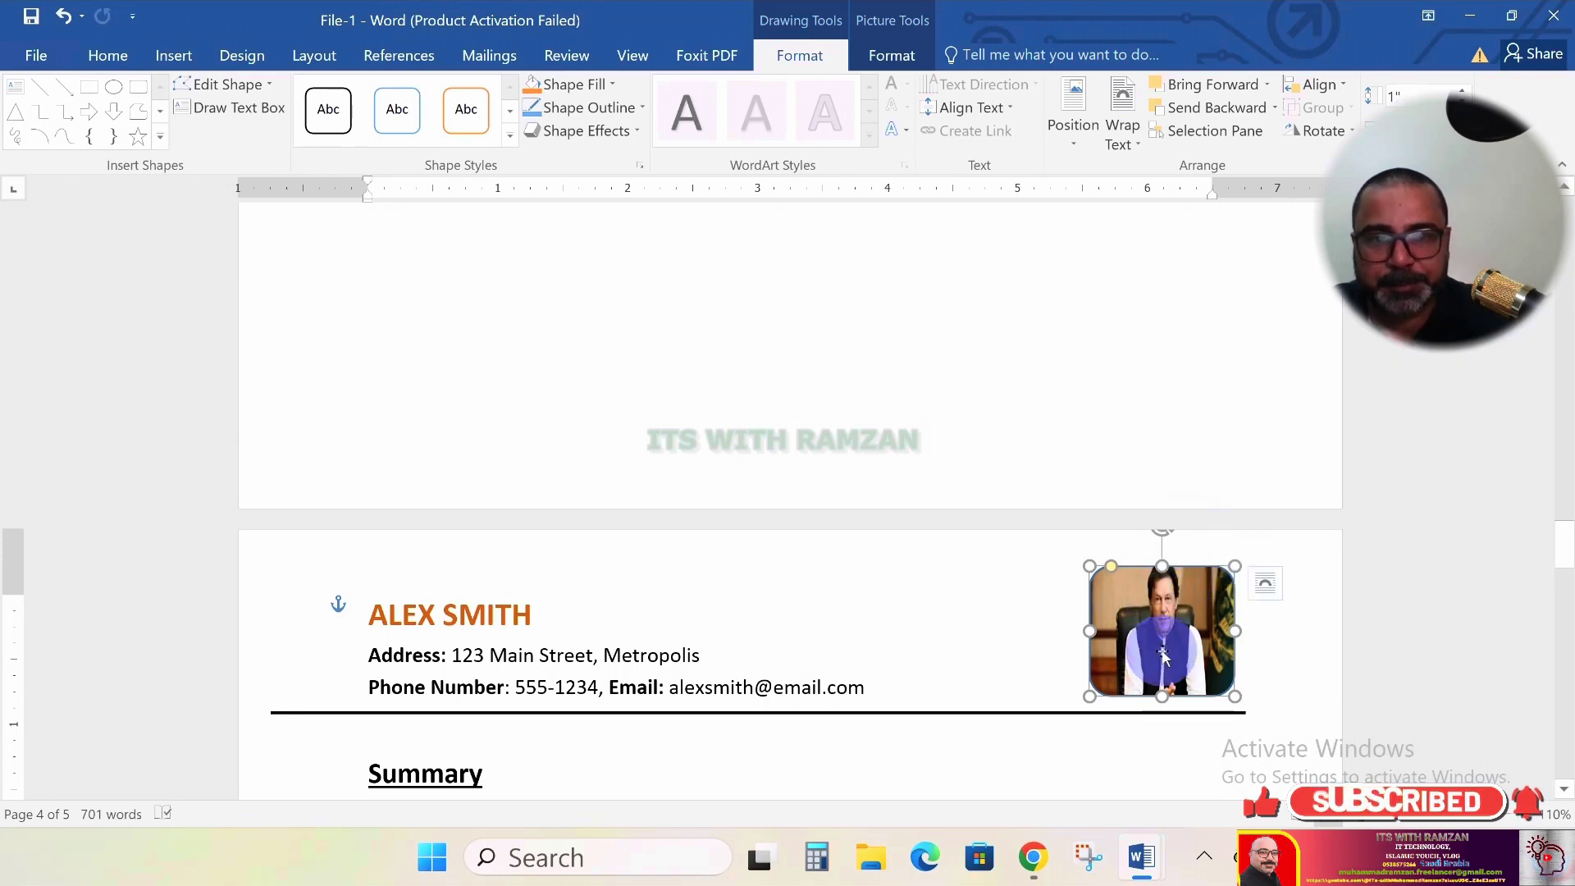
pyautogui.moveTo(1161, 713); pyautogui.dragTo(1161, 719)
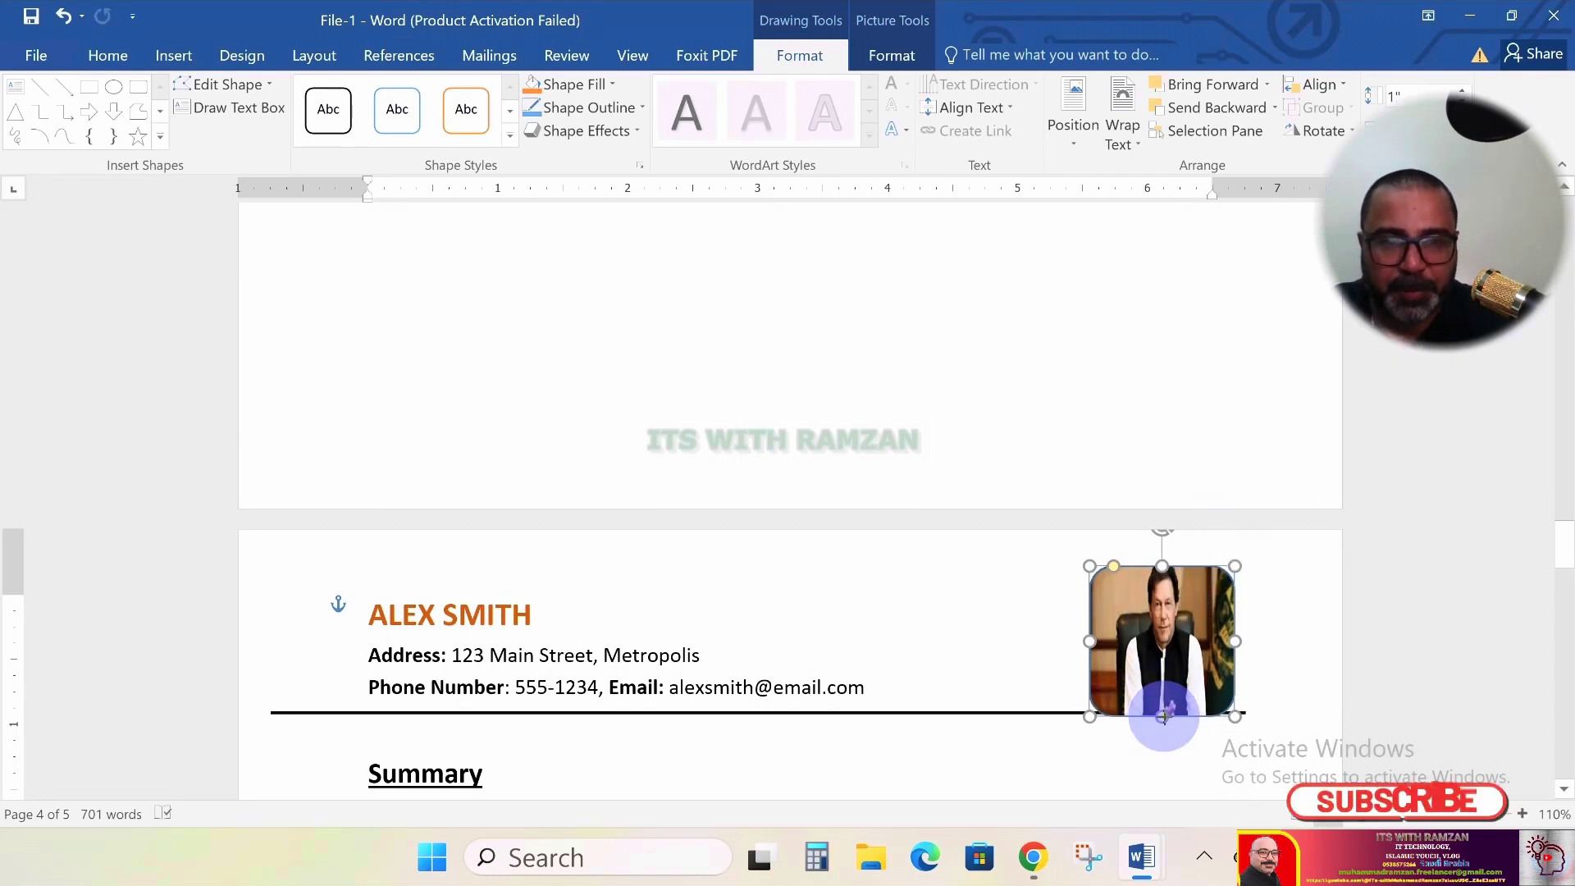
# Add the missing period at the end of the Chapter 7 paragraph and start a new line below it
pyautogui.scroll(-3, 855, 631)
pyautogui.scroll(-14, 855, 629)
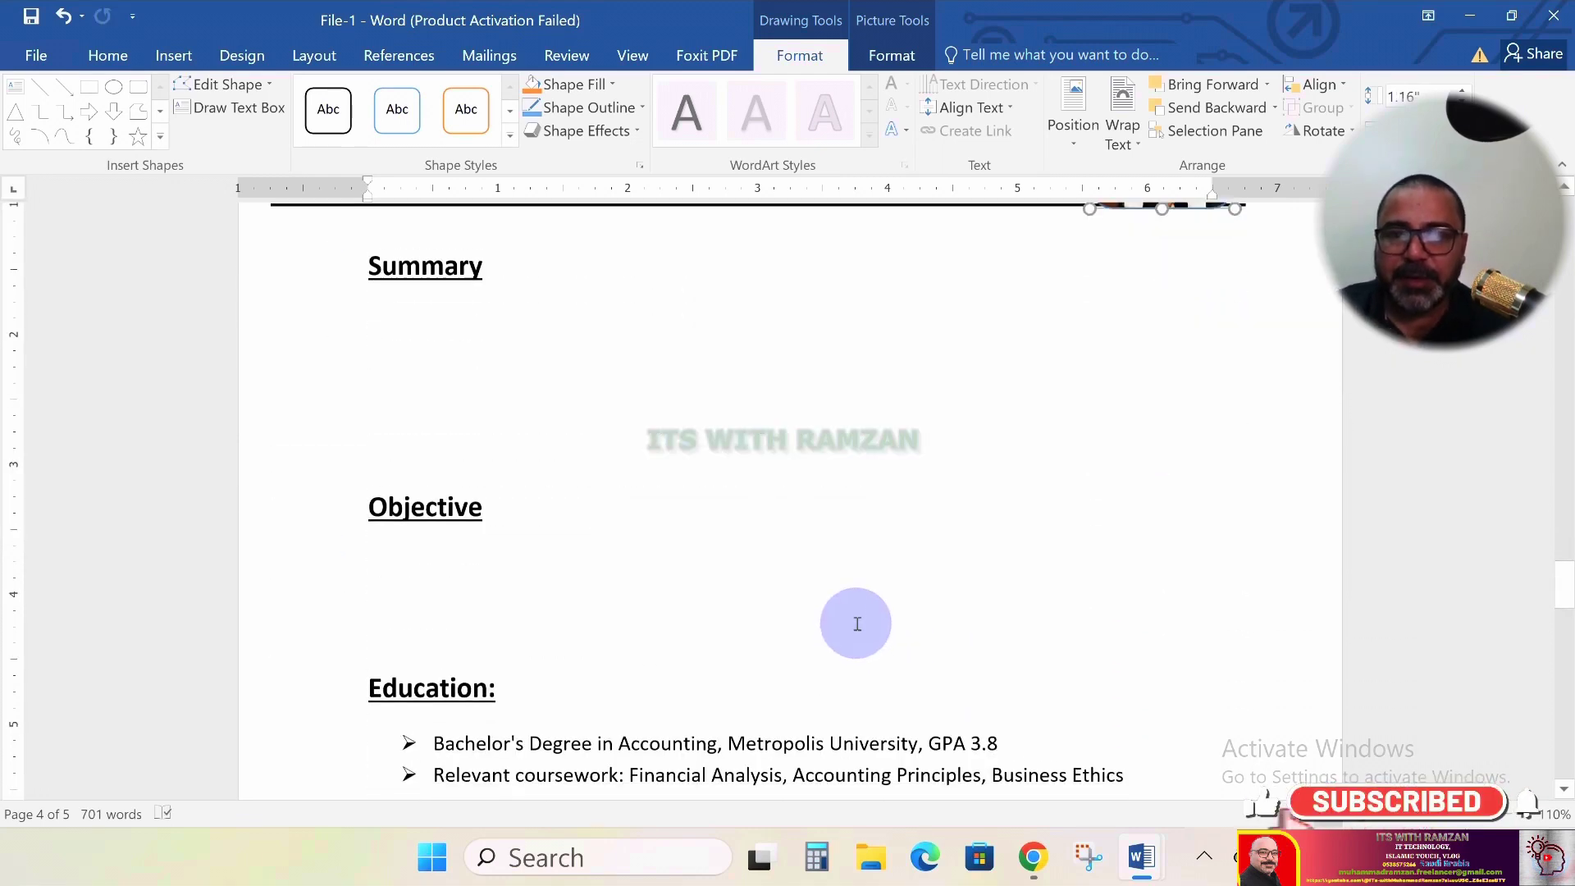
pyautogui.scroll(-5, 858, 605)
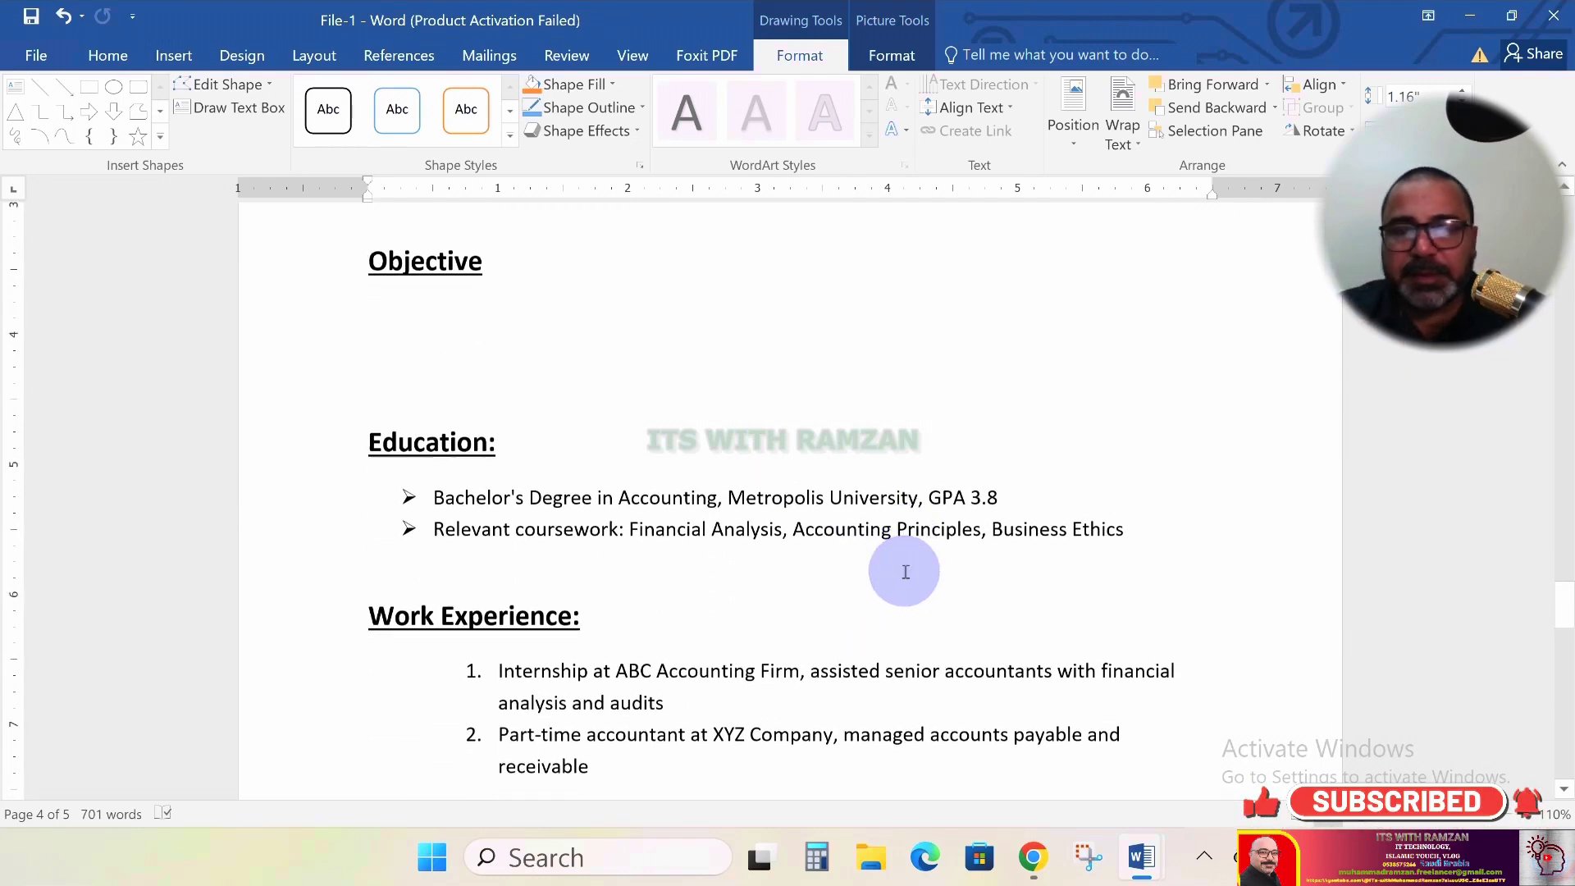
pyautogui.scroll(-20, 906, 542)
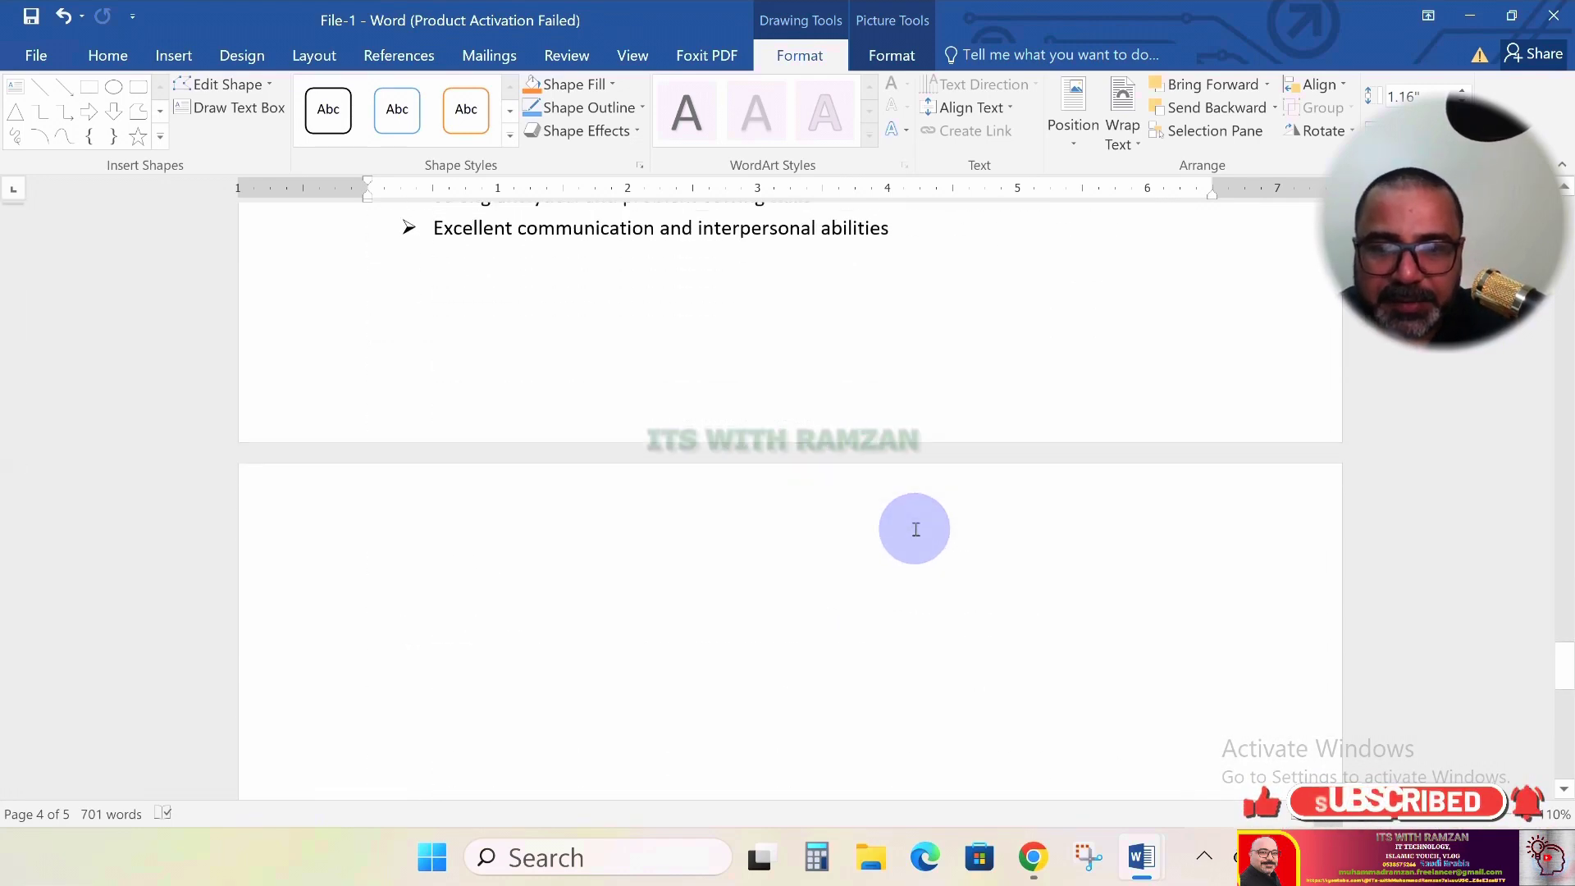
pyautogui.scroll(-12, 915, 529)
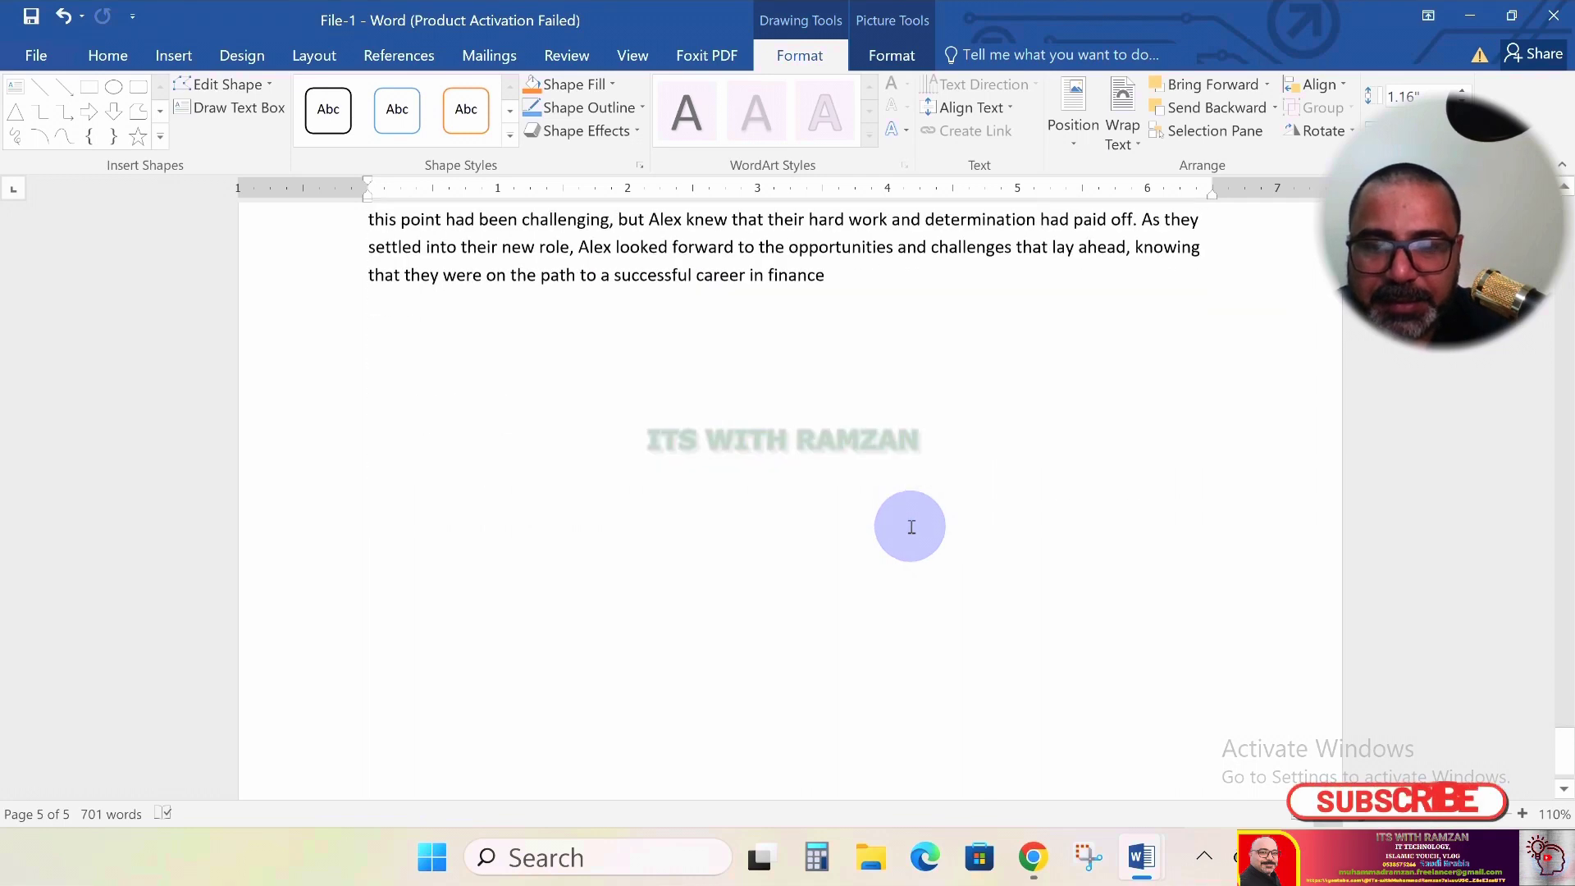
pyautogui.scroll(1, 912, 522)
pyautogui.scroll(-2, 913, 520)
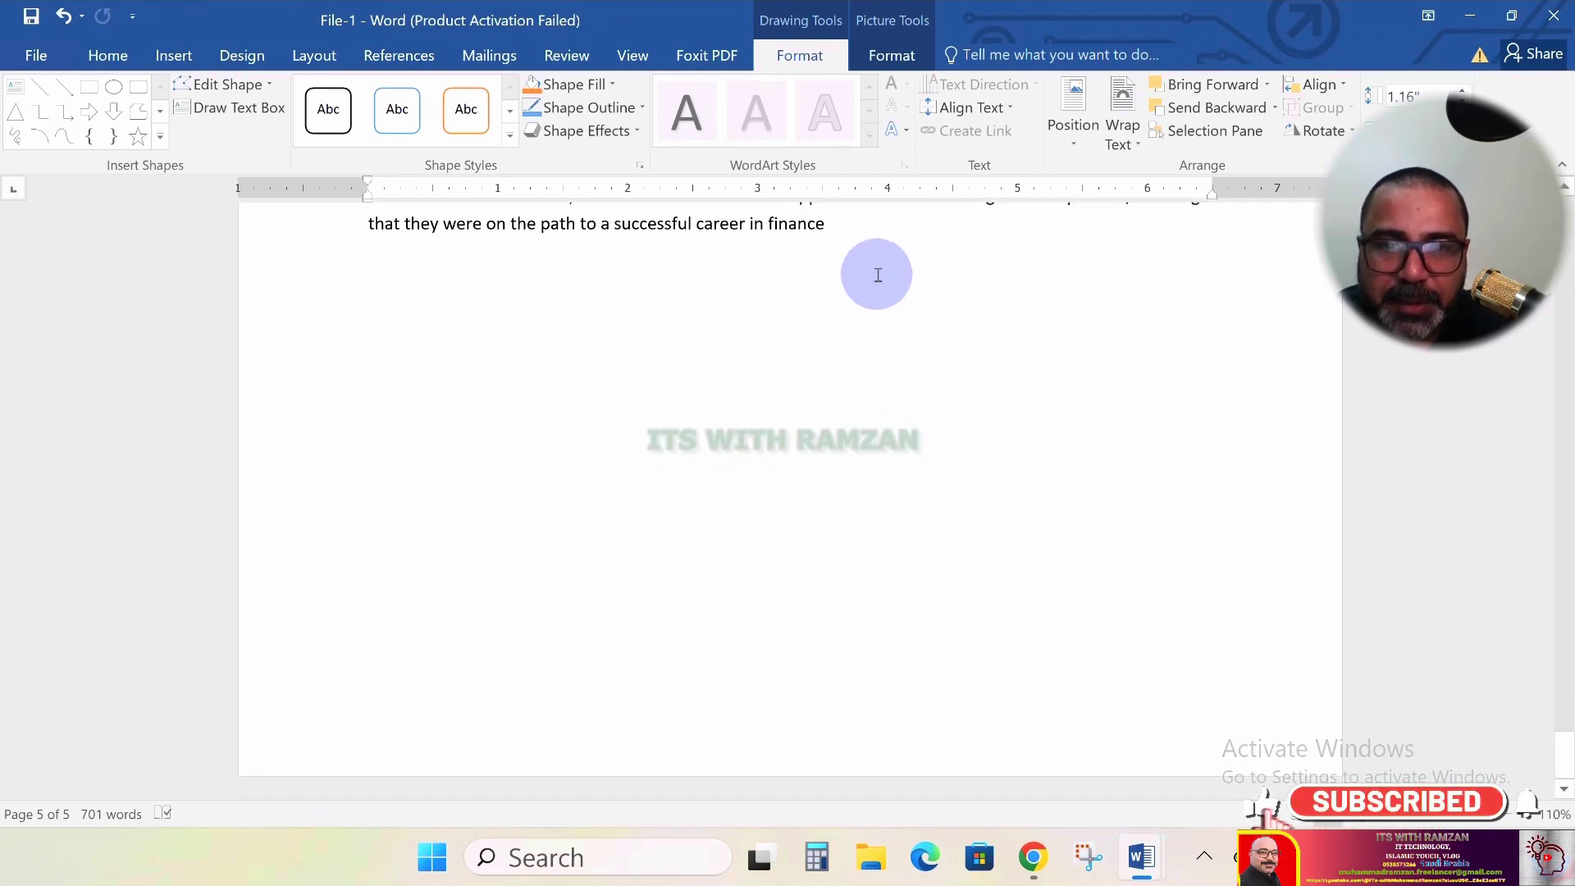
pyautogui.click(847, 241)
pyautogui.write('.')
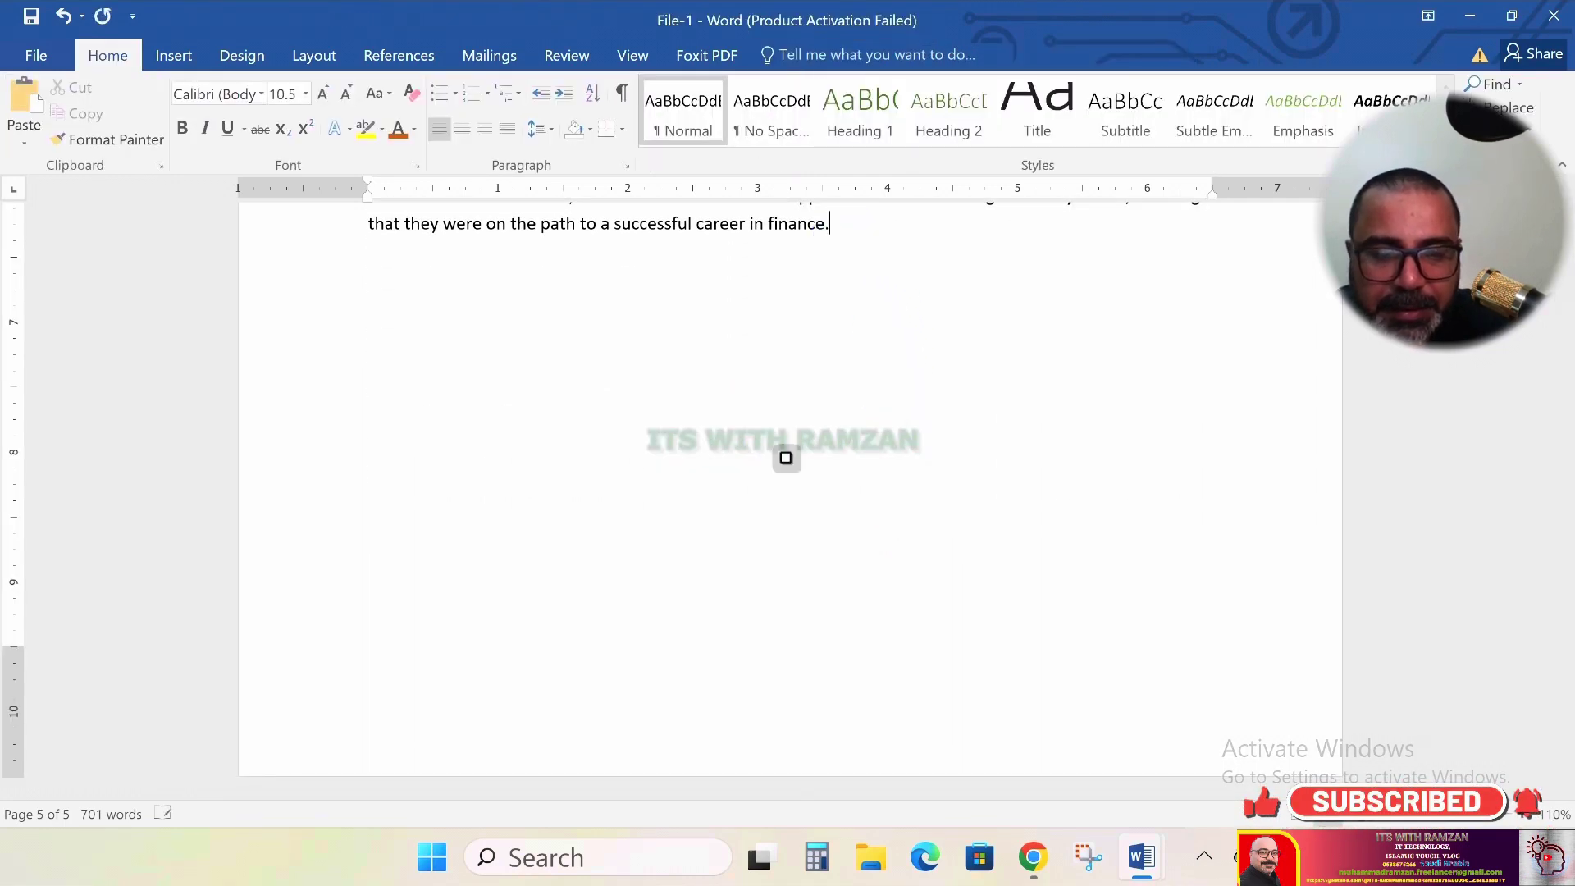
pyautogui.press('Return')
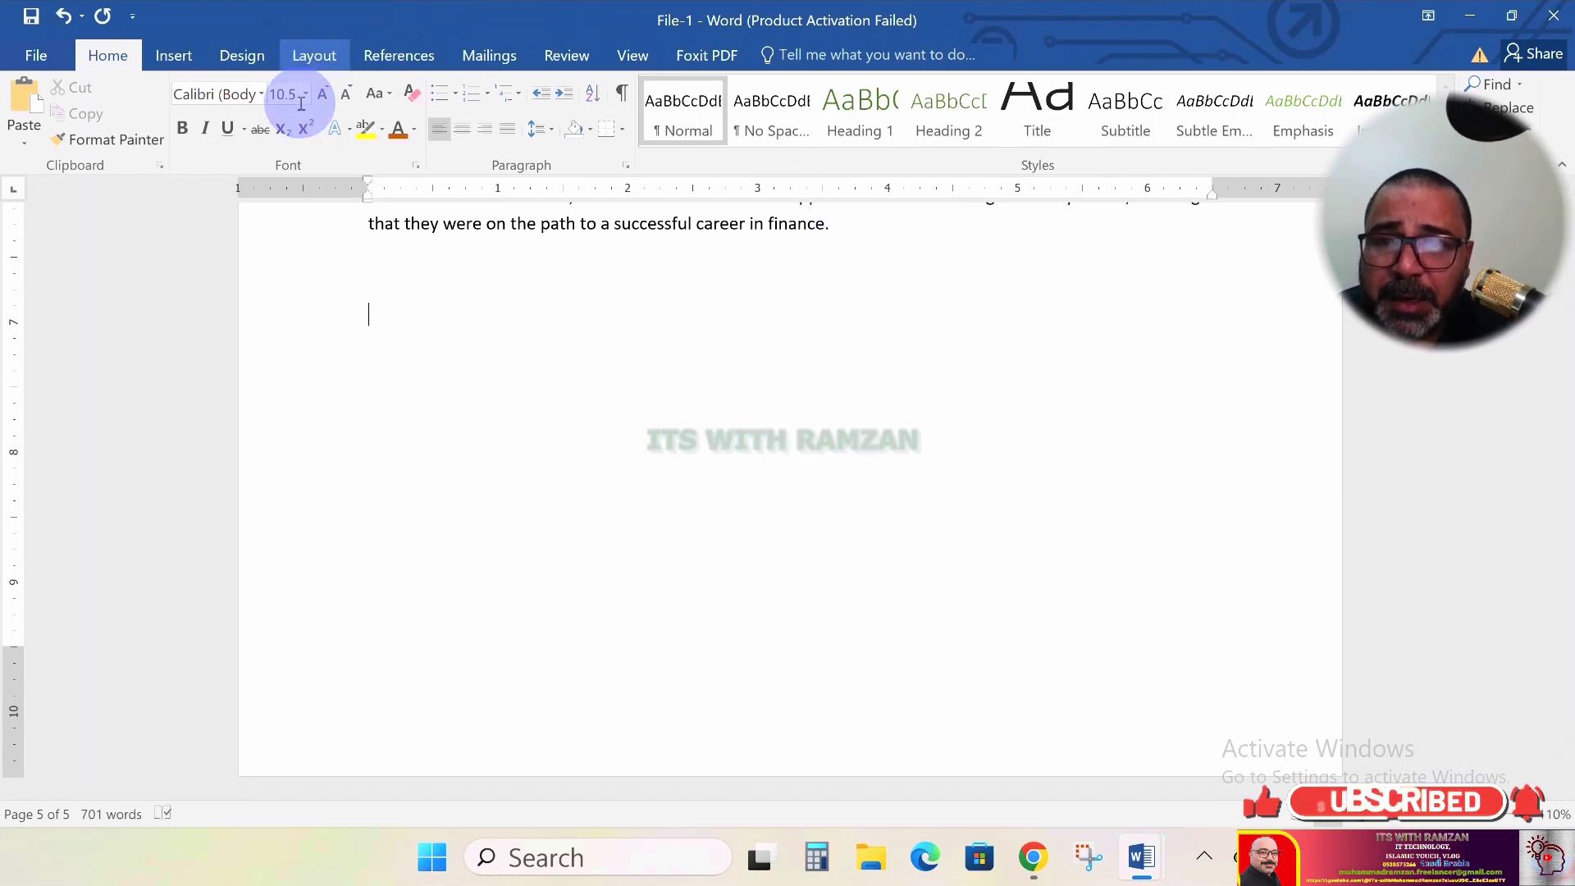
# Insert a table with six columns and six rows below the Chapter 7 paragraph
pyautogui.click(173, 55)
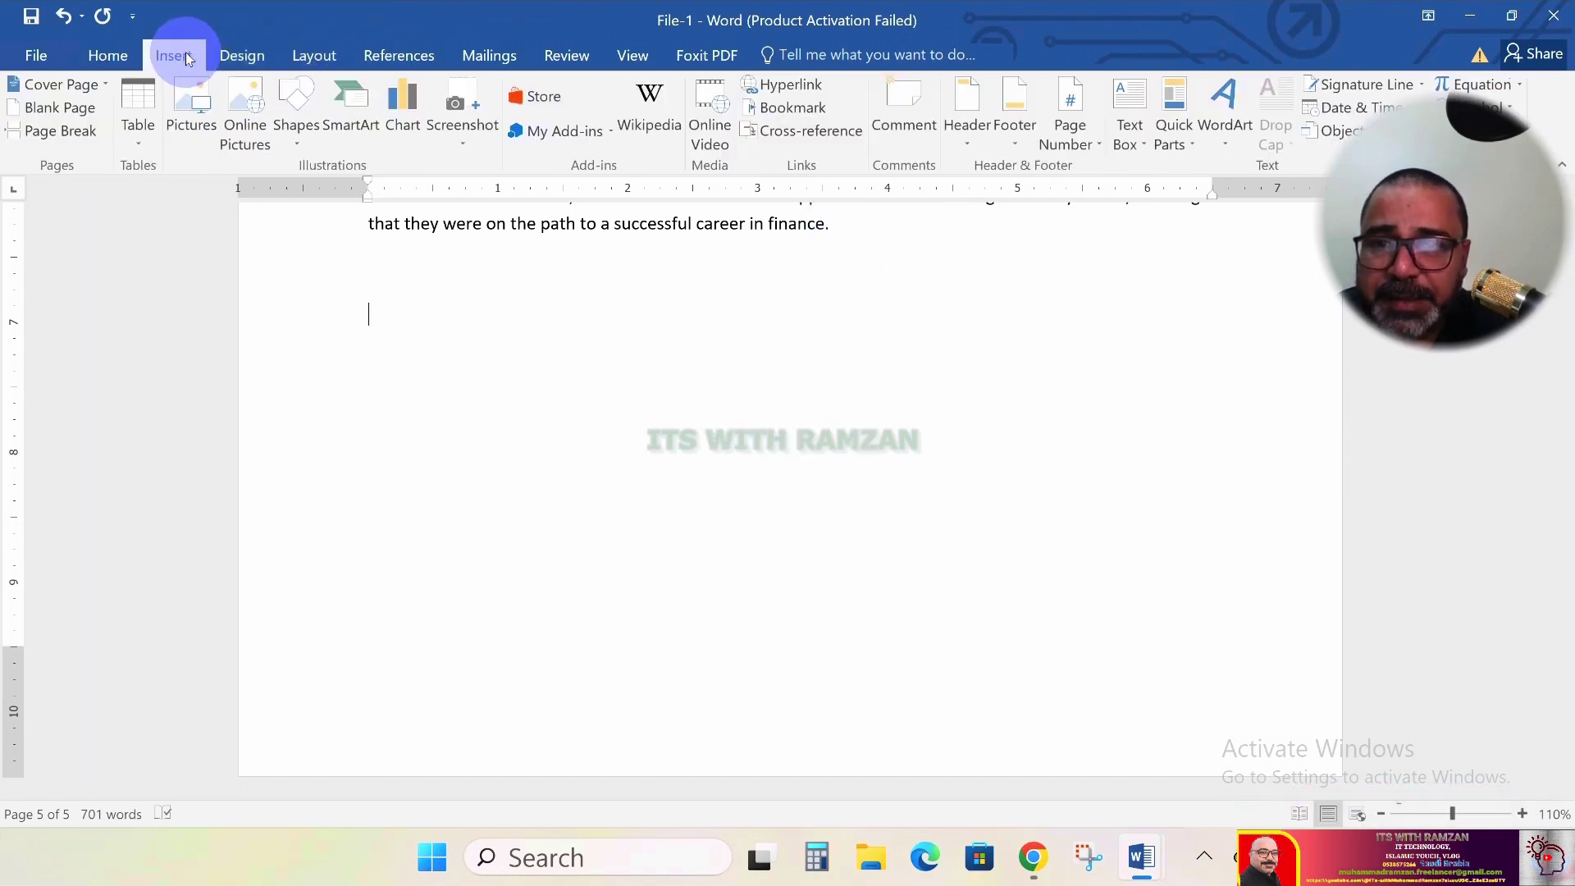
pyautogui.click(153, 129)
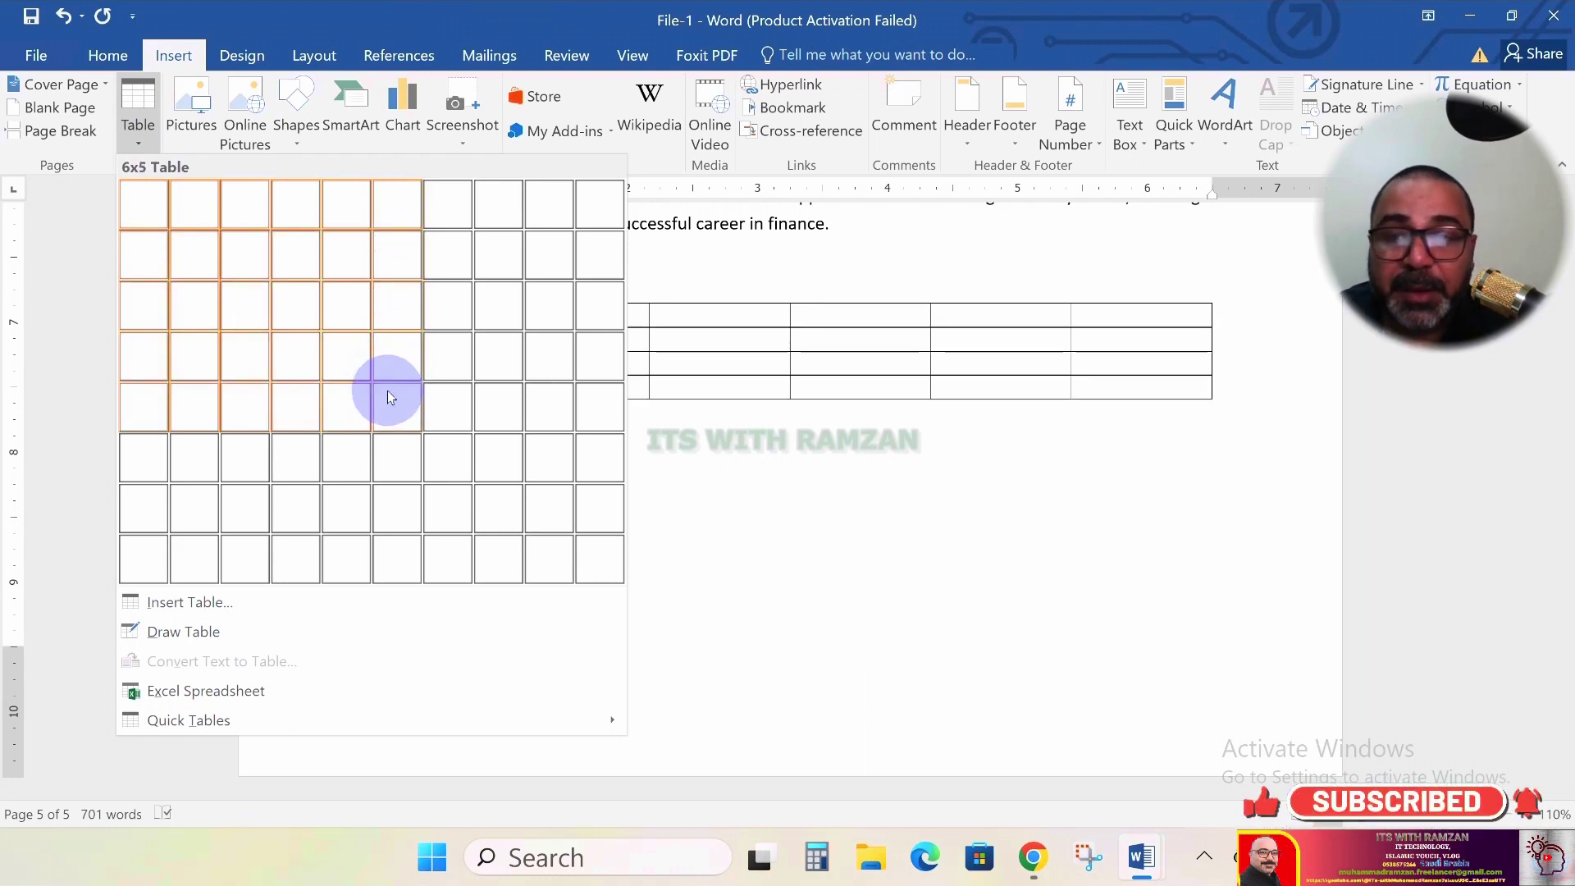
pyautogui.click(389, 451)
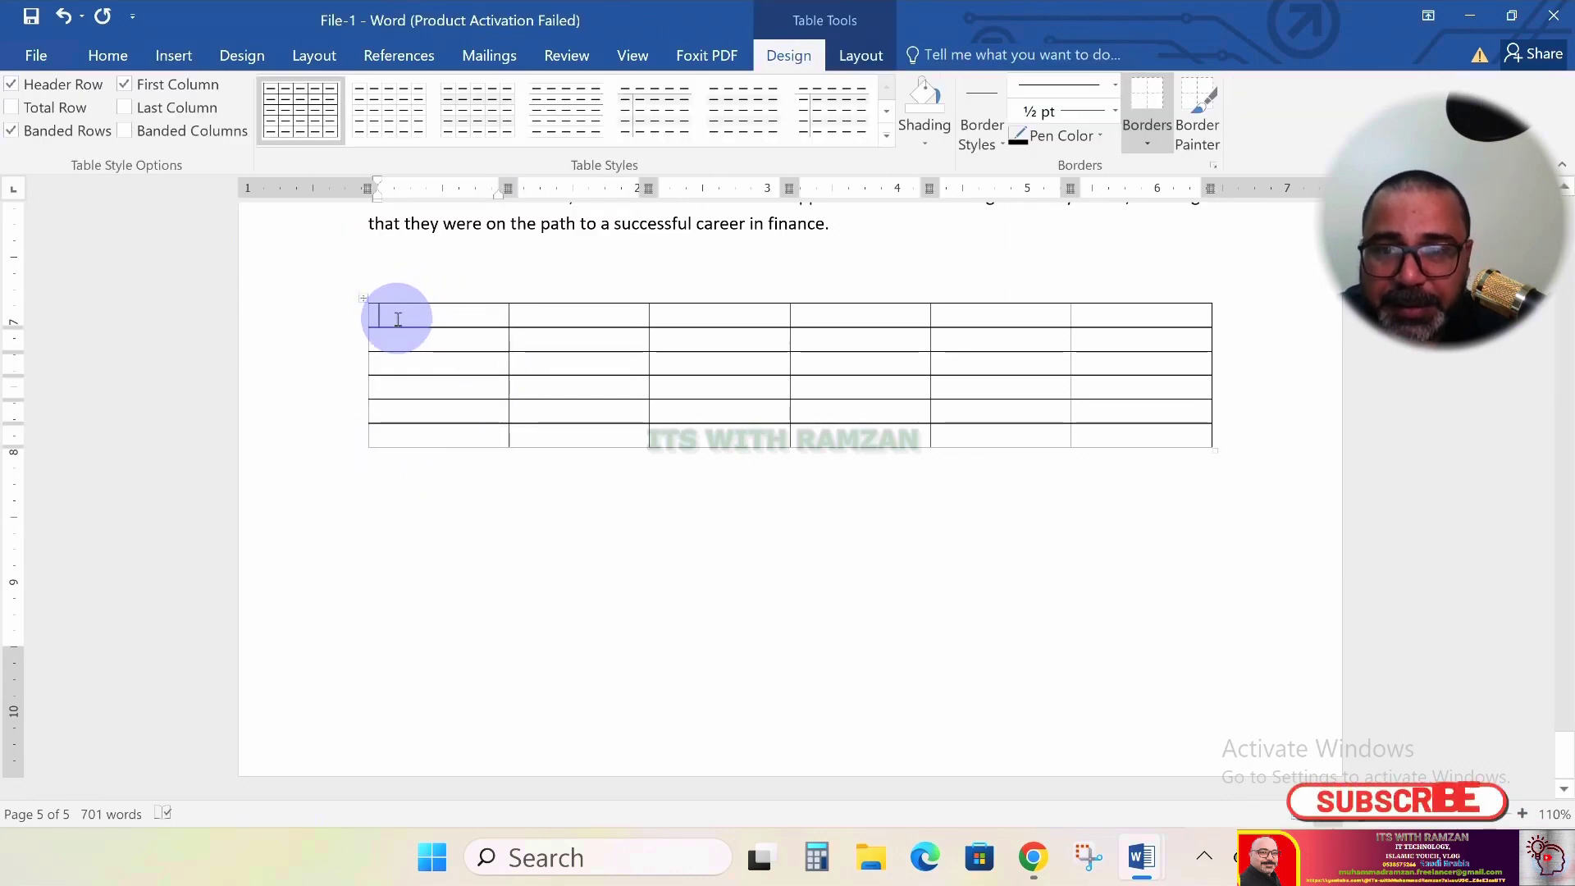
# Enter A, B and C in the first three cells of the table's first column
pyautogui.write('A')
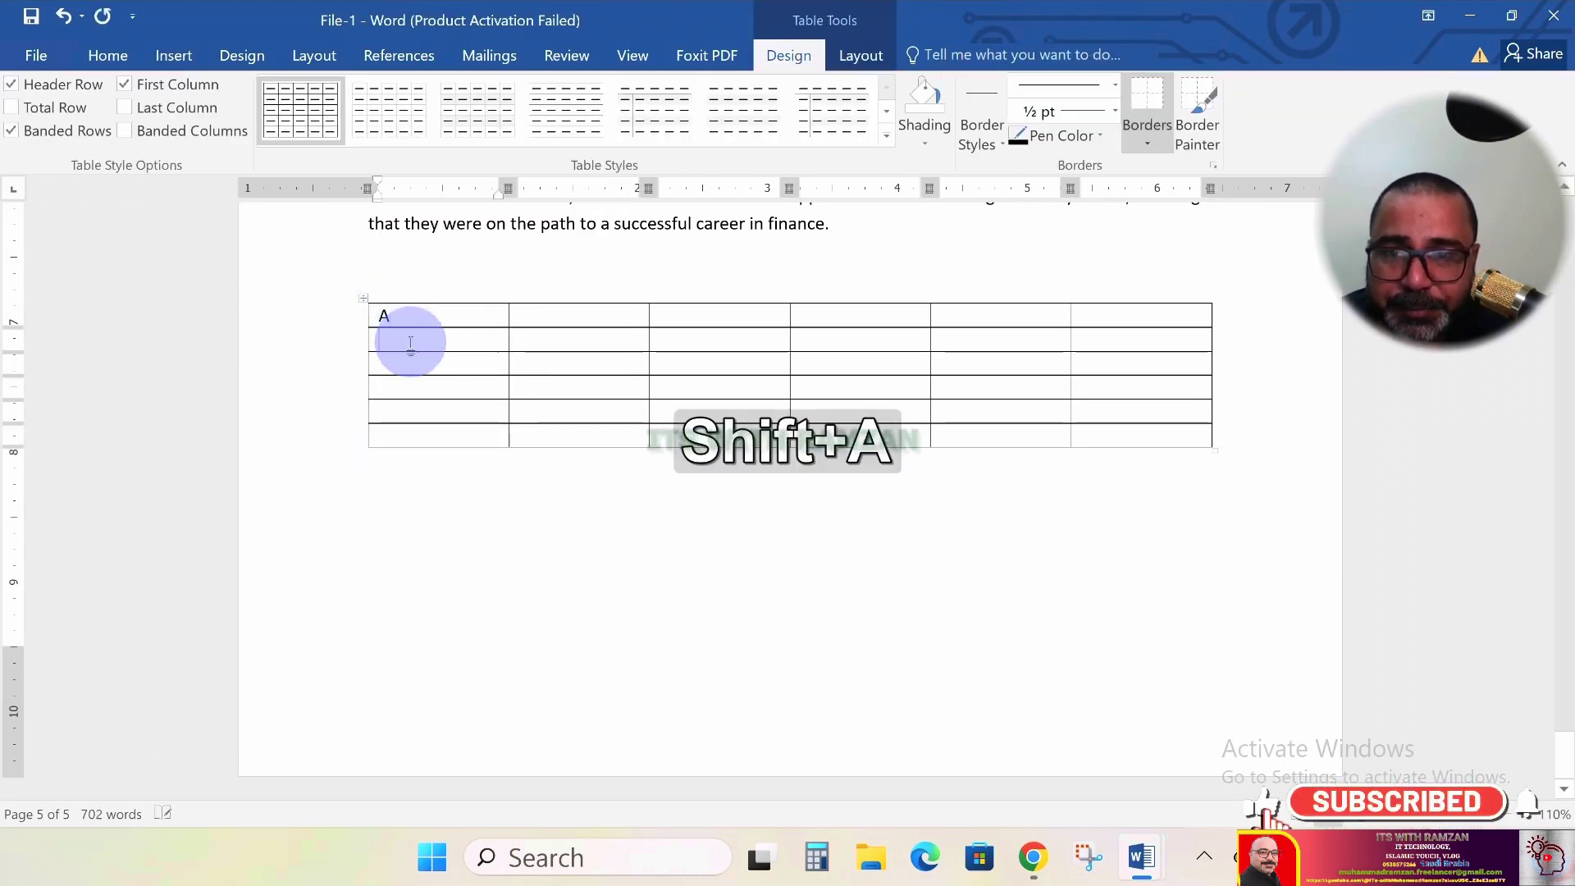
pyautogui.click(411, 343)
pyautogui.write('B')
pyautogui.click(413, 364)
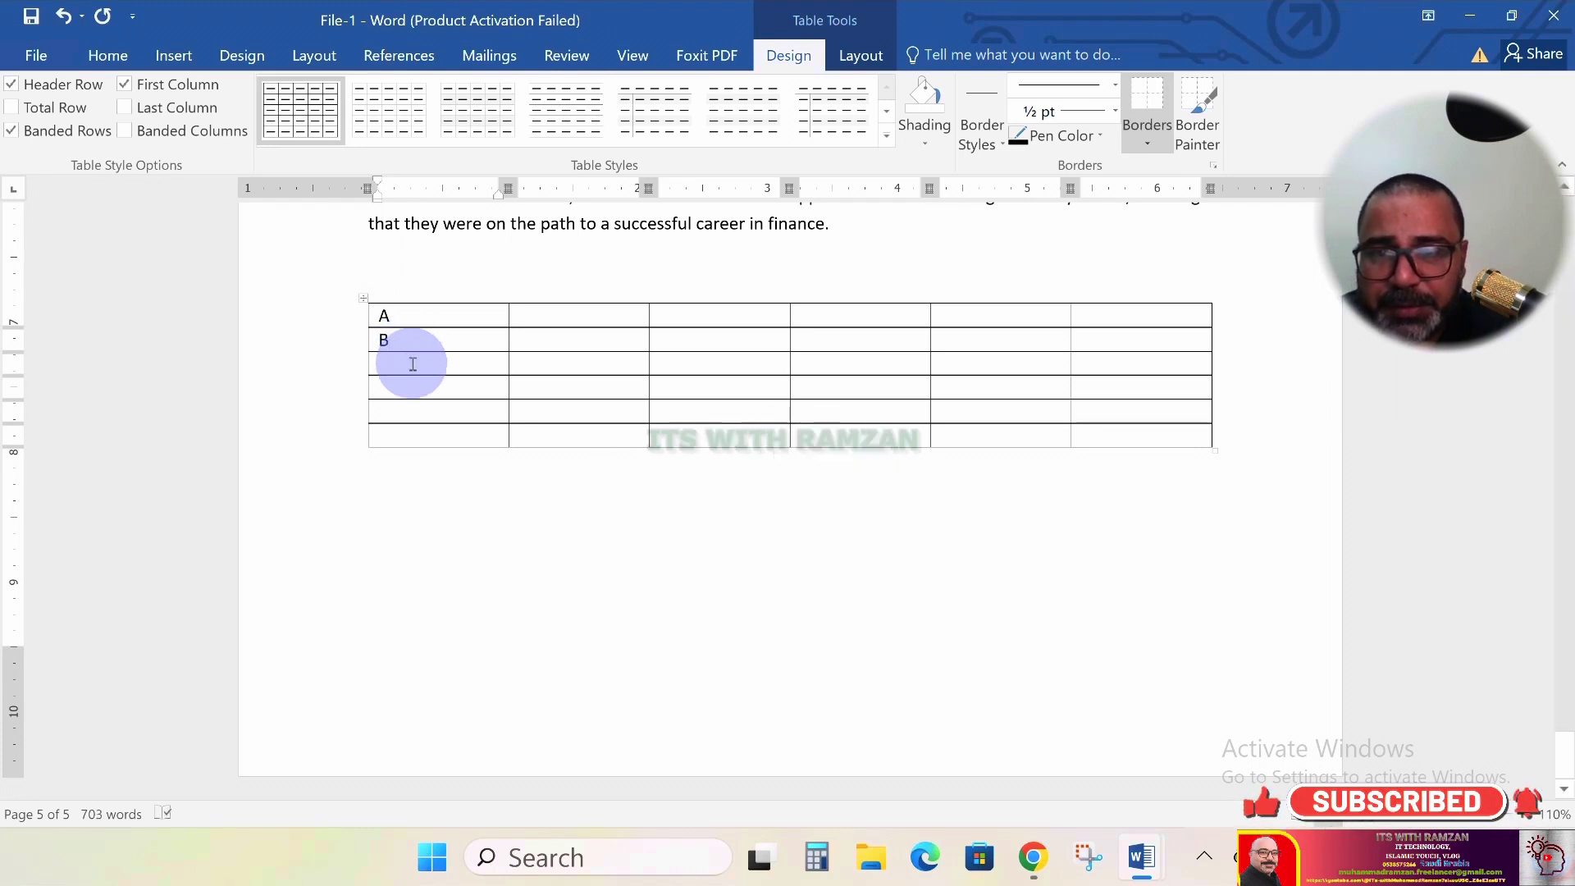
pyautogui.write('C')
# Enter 1 and 3 in the first two cells of the table's second column
pyautogui.click(542, 319)
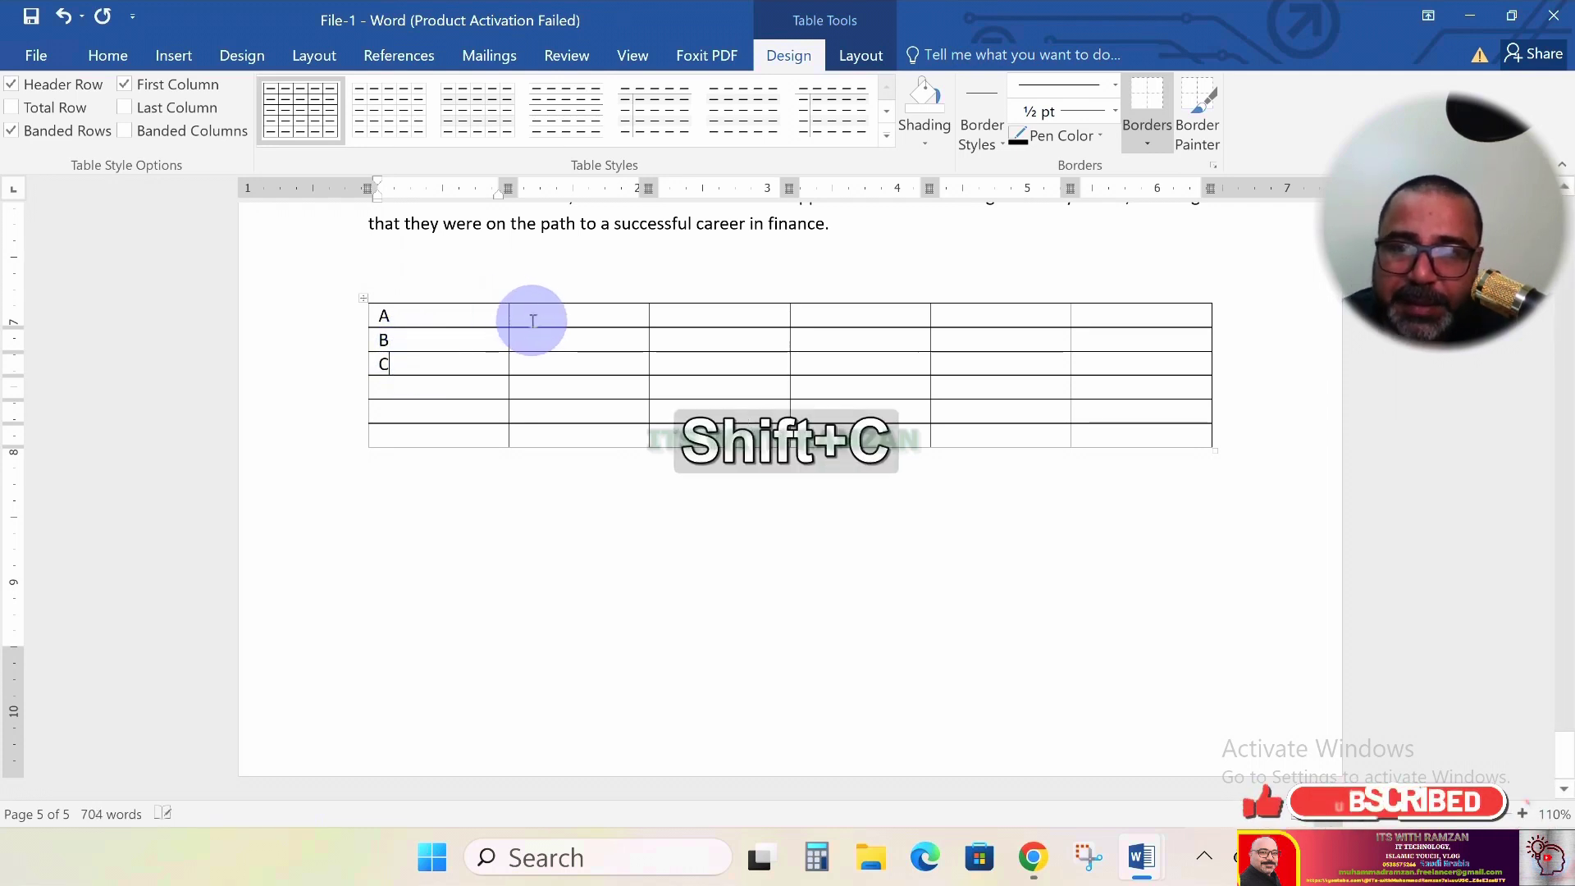
pyautogui.scroll(3, 542, 321)
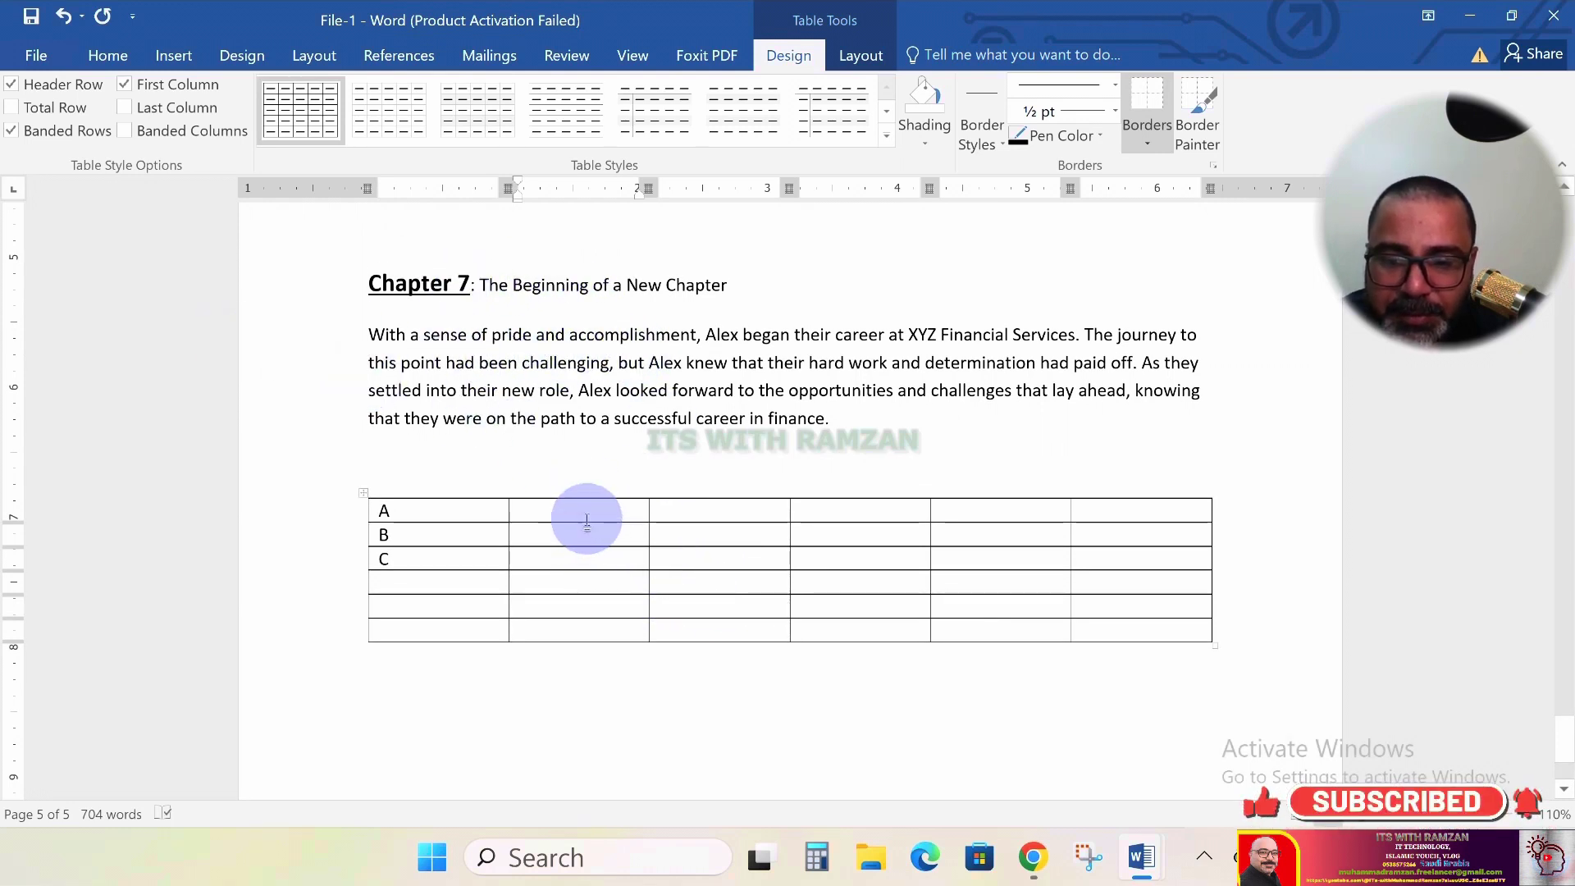
pyautogui.write('1')
pyautogui.click(529, 533)
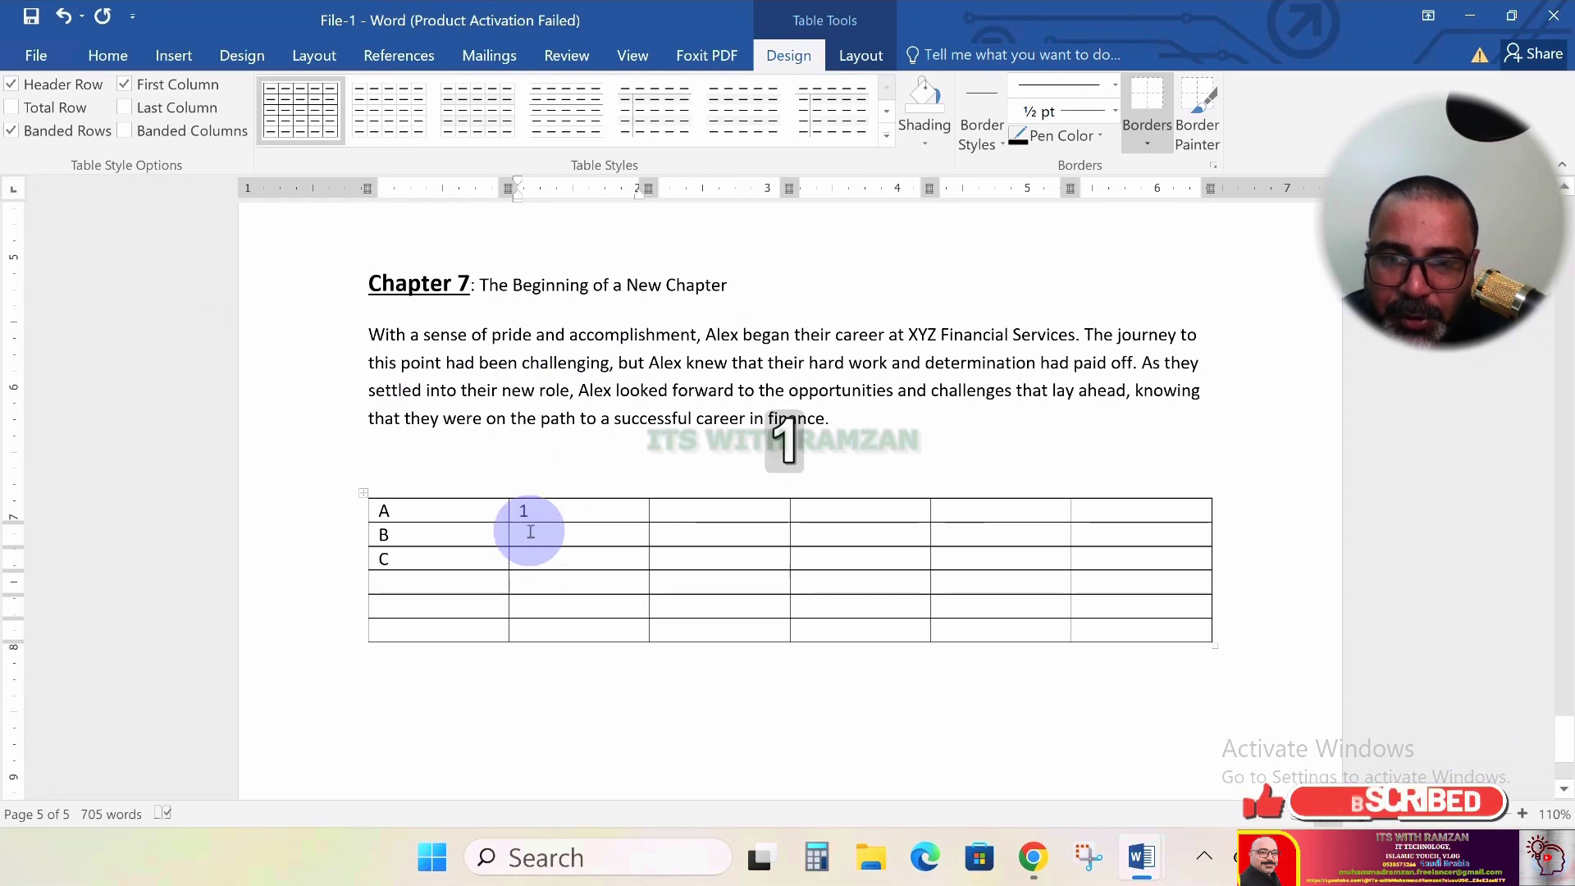
pyautogui.write('3')
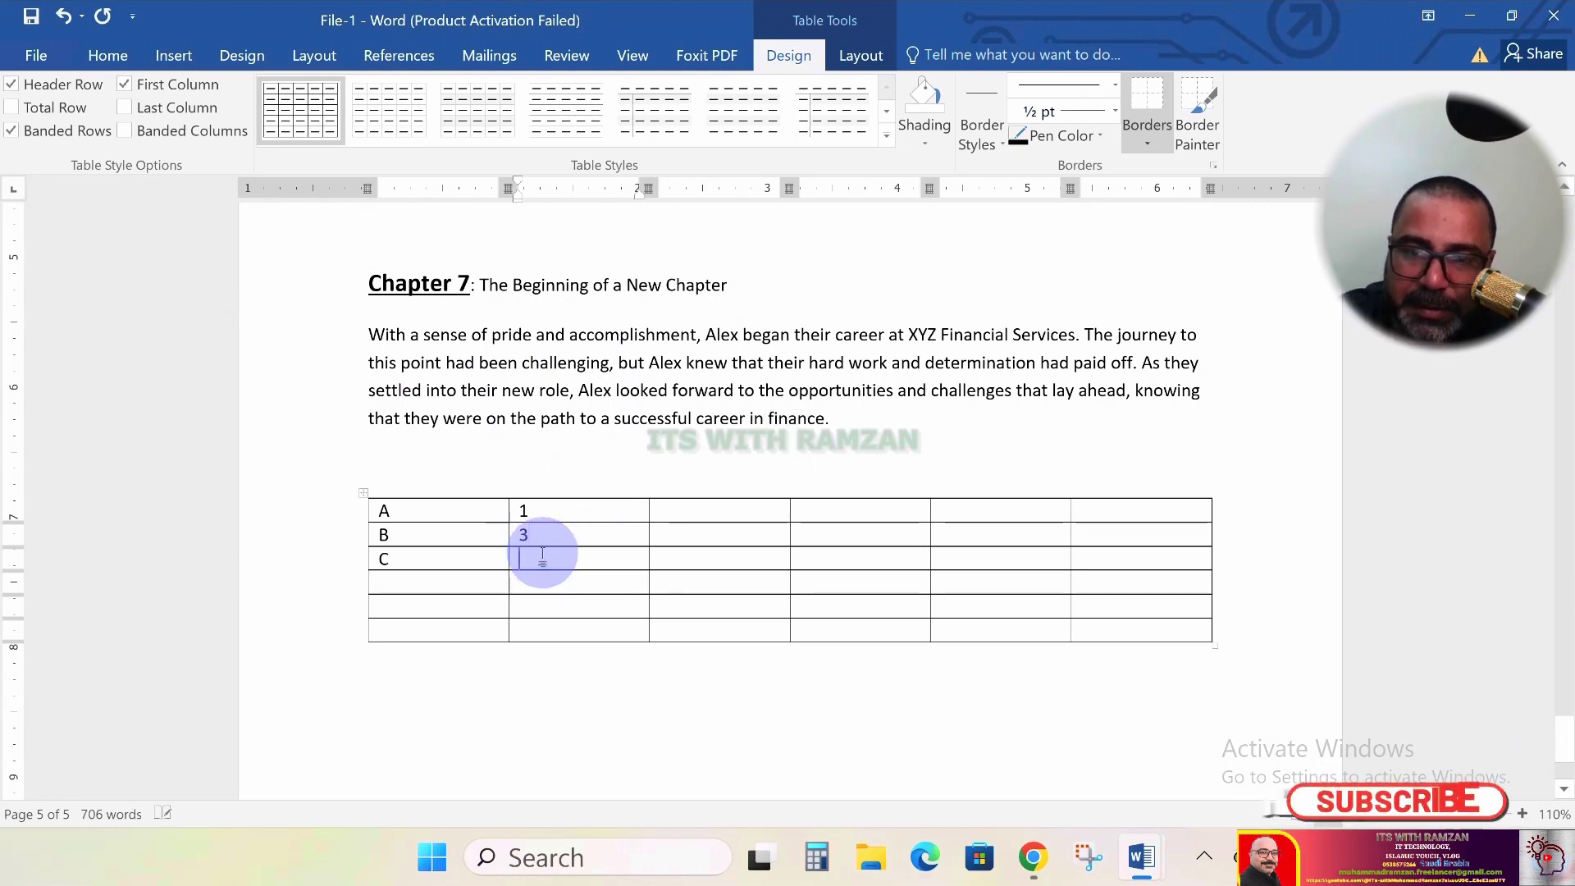
pyautogui.click(535, 559)
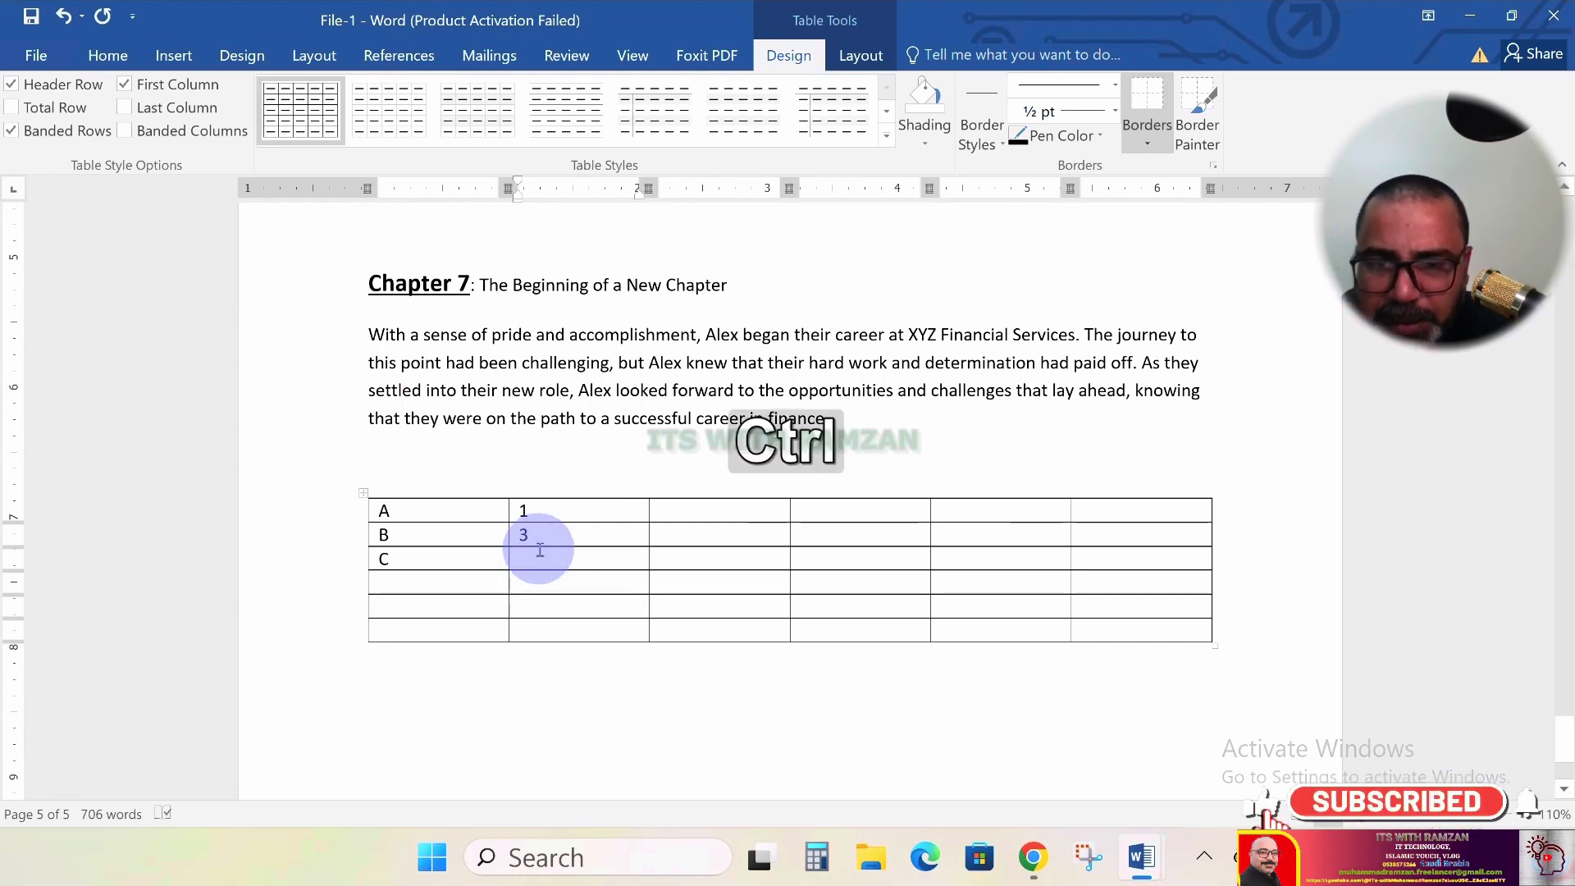
# Clear the contents of the first three rows in the table's first two columns
pyautogui.hotkey('ctrl', 'a')
pyautogui.click(551, 581)
pyautogui.click(373, 518)
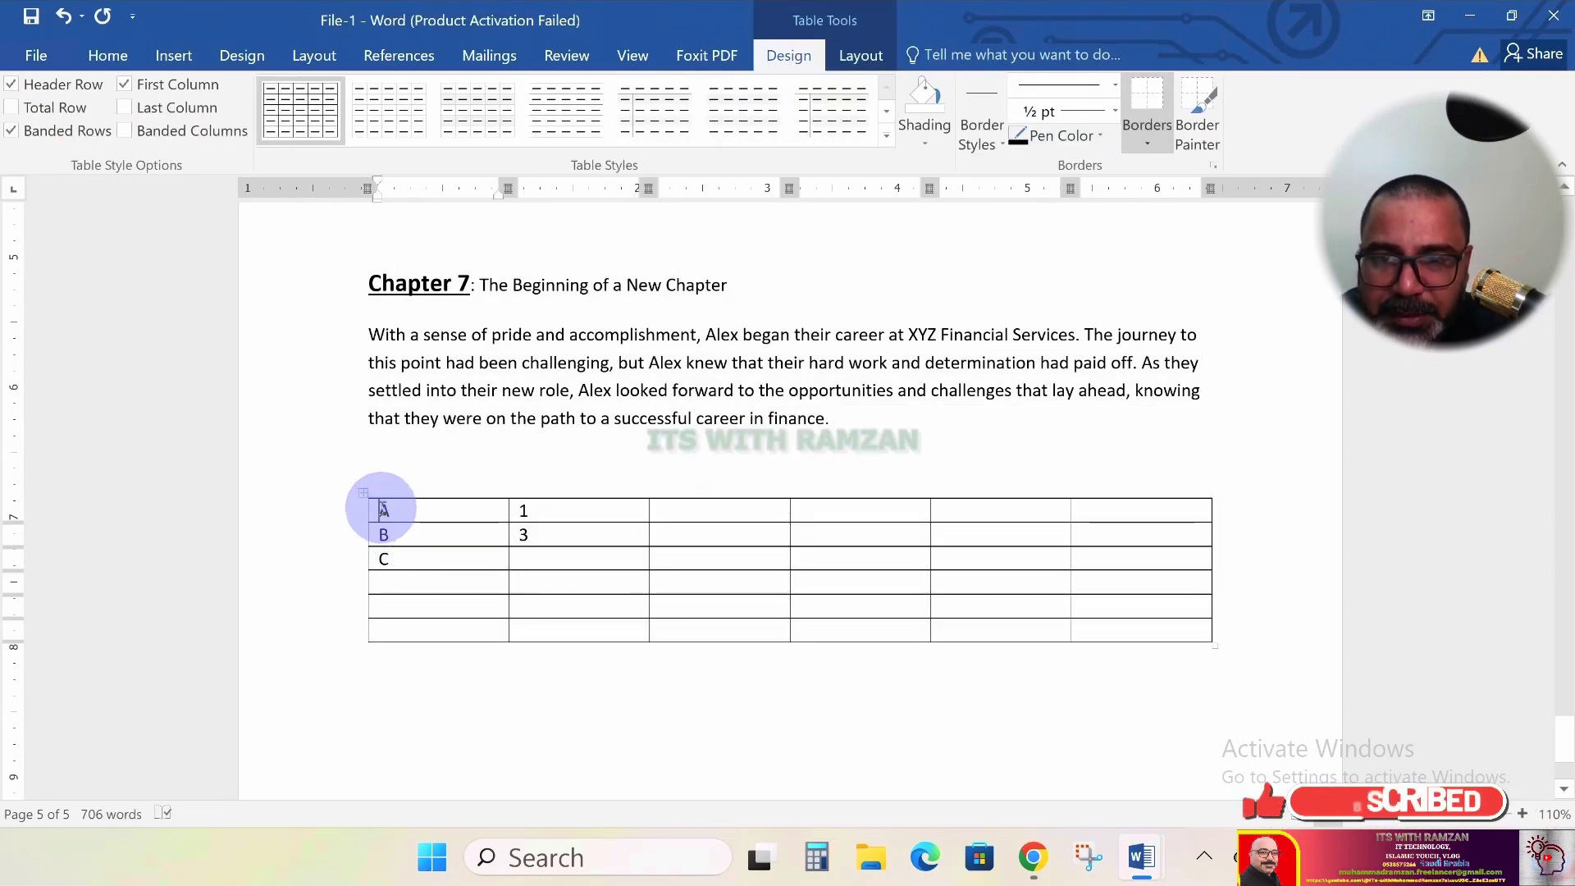
pyautogui.press('Down')
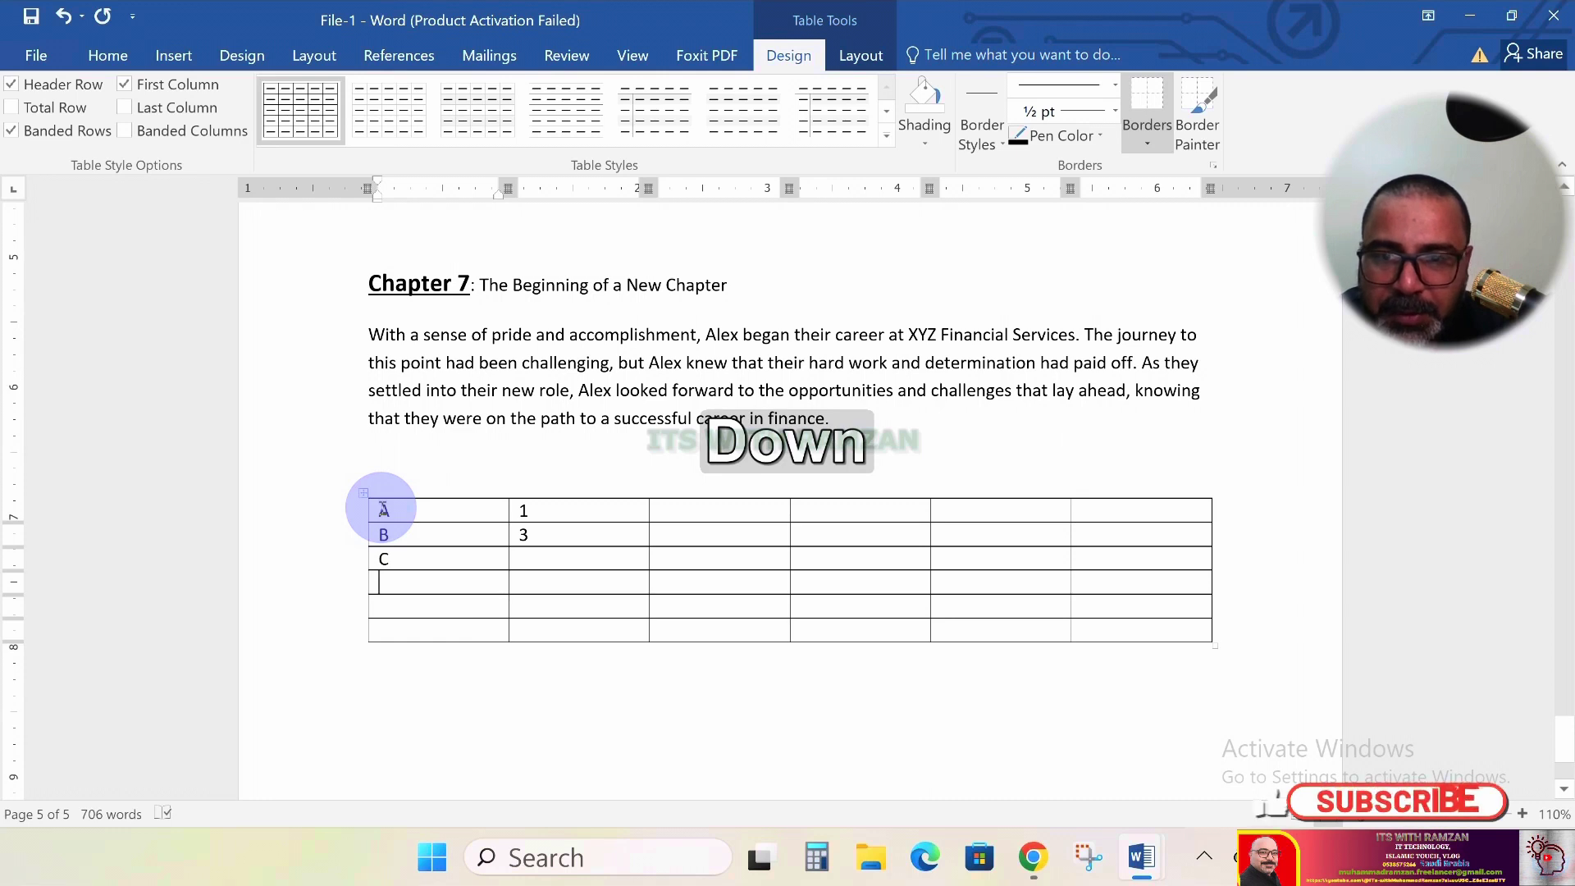
pyautogui.hotkey('shift', 'Right')
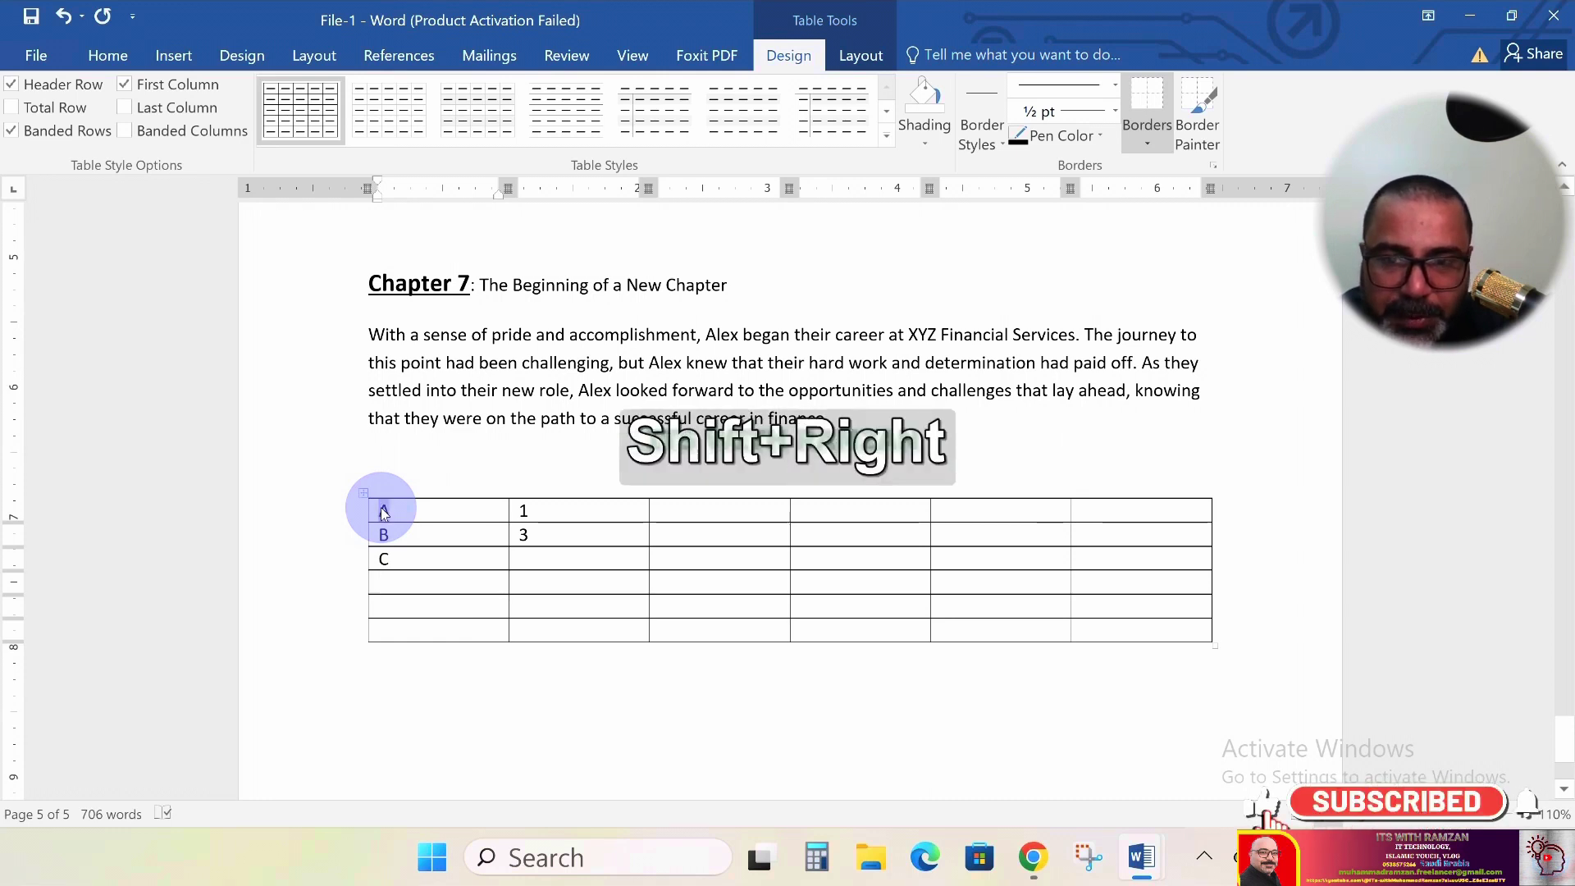
pyautogui.hotkey('shift', 'Down')
pyautogui.hotkey('shift', 'Down')
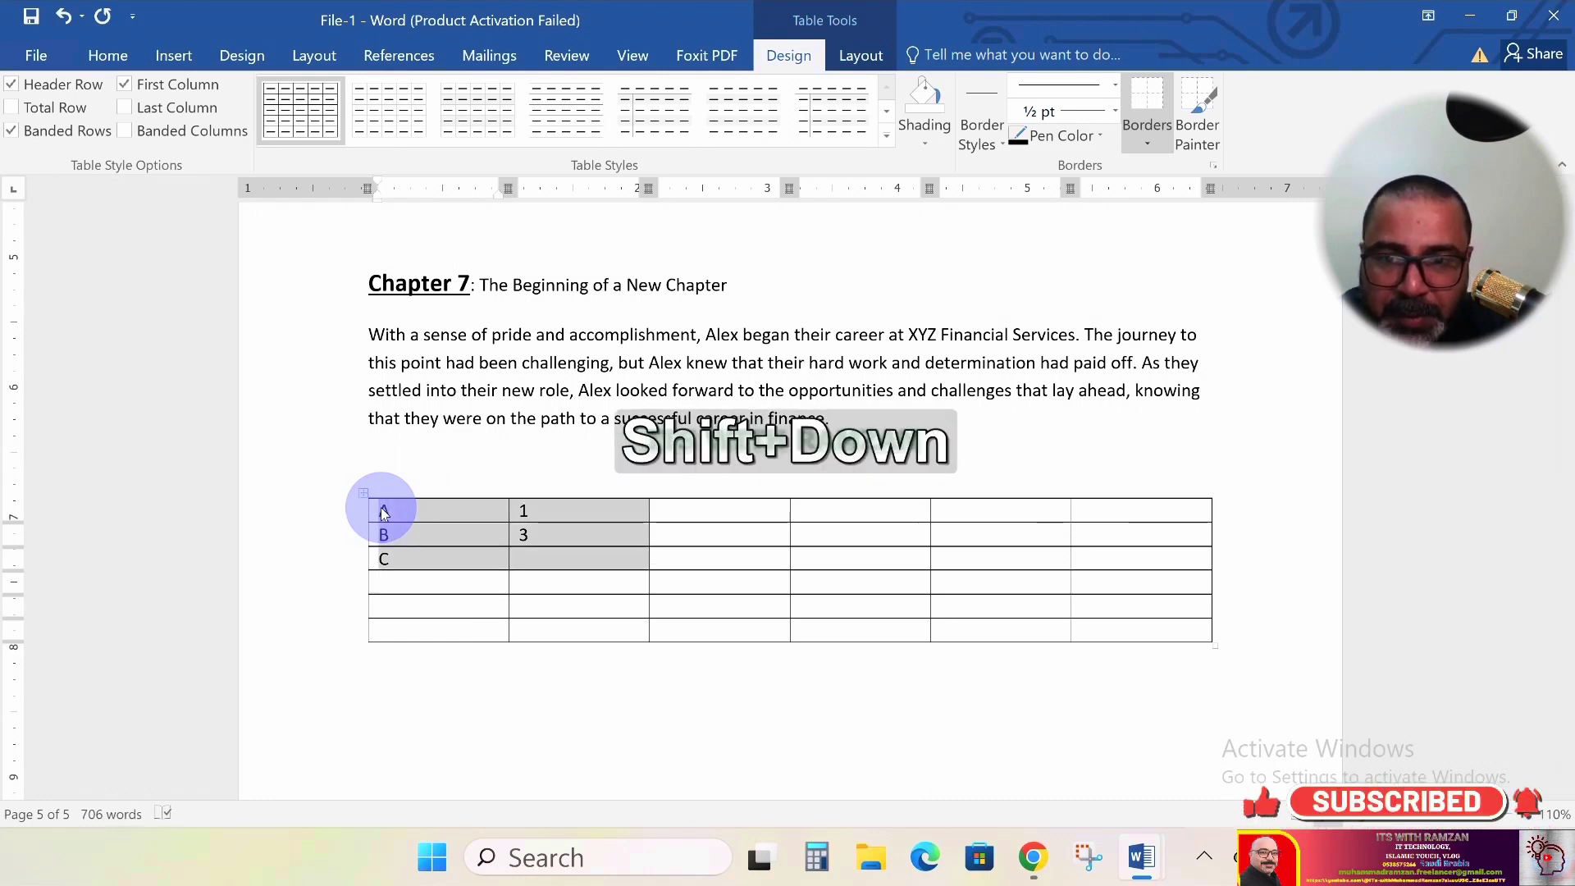
pyautogui.press('Delete')
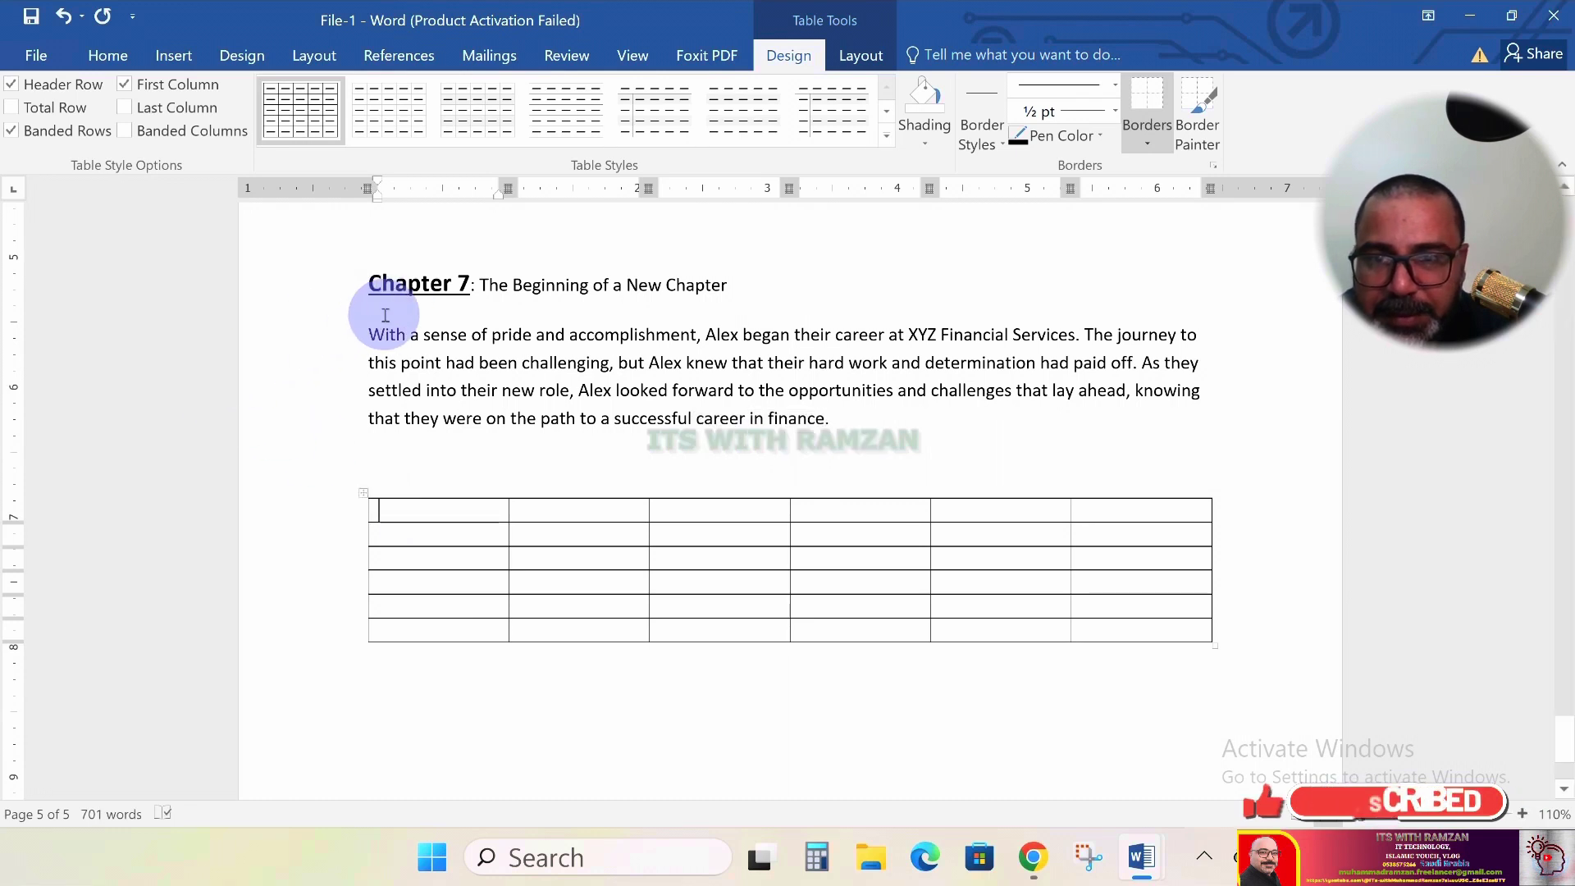
# Copy "With a sense of pride and accomplishment" from the Chapter 7 paragraph into the table's first cell
pyautogui.click(372, 337)
pyautogui.hotkey('shift', 'Right')
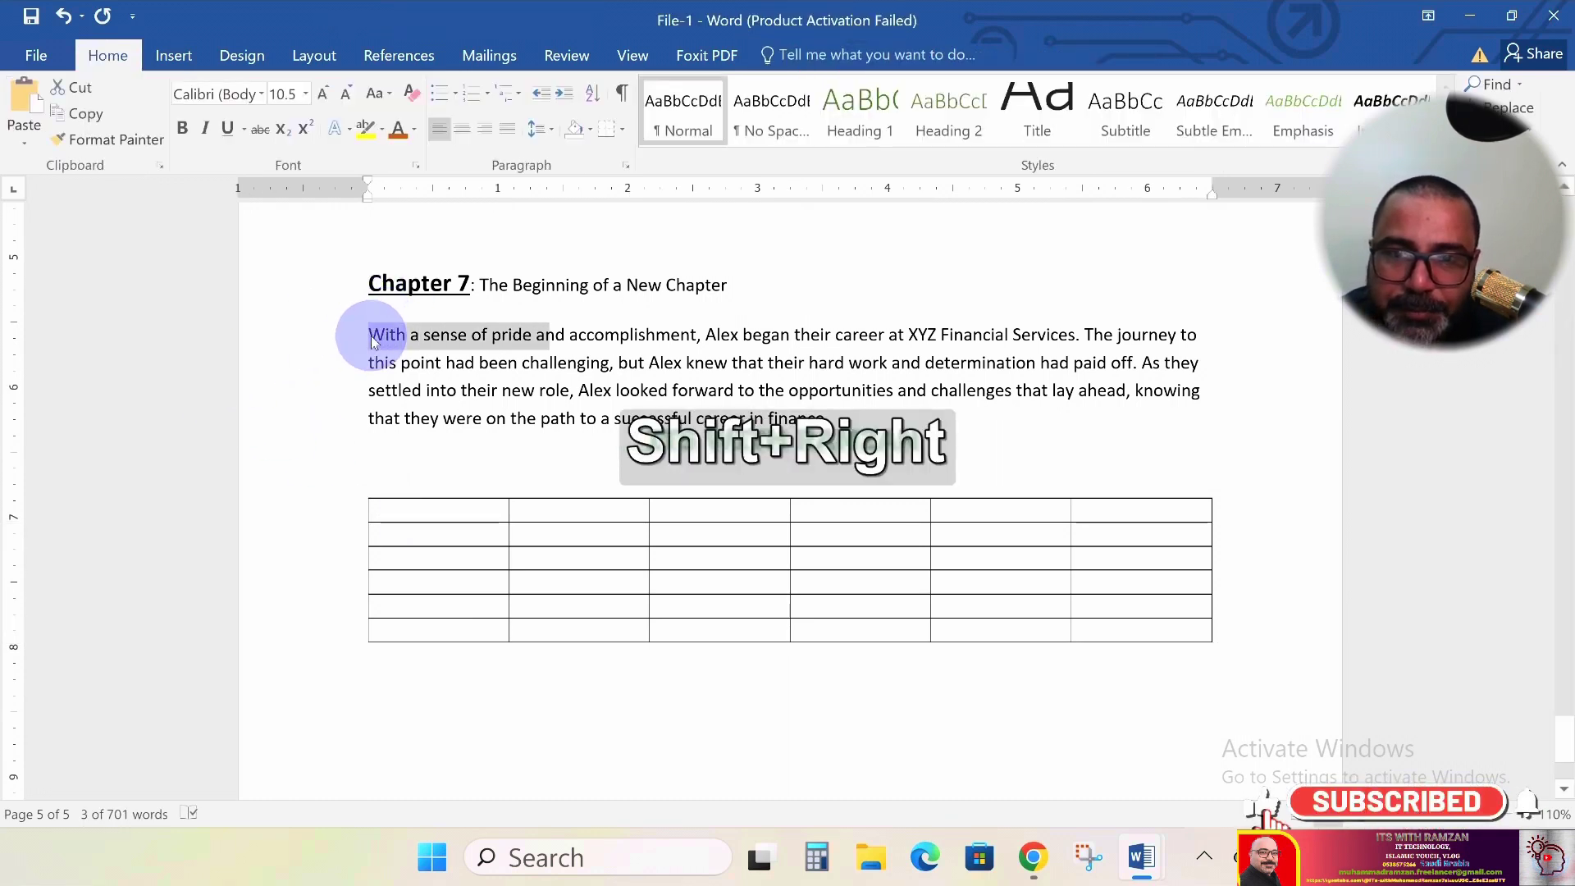
pyautogui.hotkey('shift', 'Right')
pyautogui.hotkey('shift', 'Right')
pyautogui.hotkey('shift', 'Right')
pyautogui.hotkey('shift', 'Right')
pyautogui.hotkey('shift', 'Right')
pyautogui.hotkey('shift', 'Right')
pyautogui.hotkey('shift', 'Right')
pyautogui.hotkey('shift', 'Right')
pyautogui.hotkey('shift', 'Right')
pyautogui.hotkey('shift', 'Right')
pyautogui.hotkey('shift', 'Right')
pyautogui.hotkey('shift', 'Right')
pyautogui.hotkey('shift', 'Right')
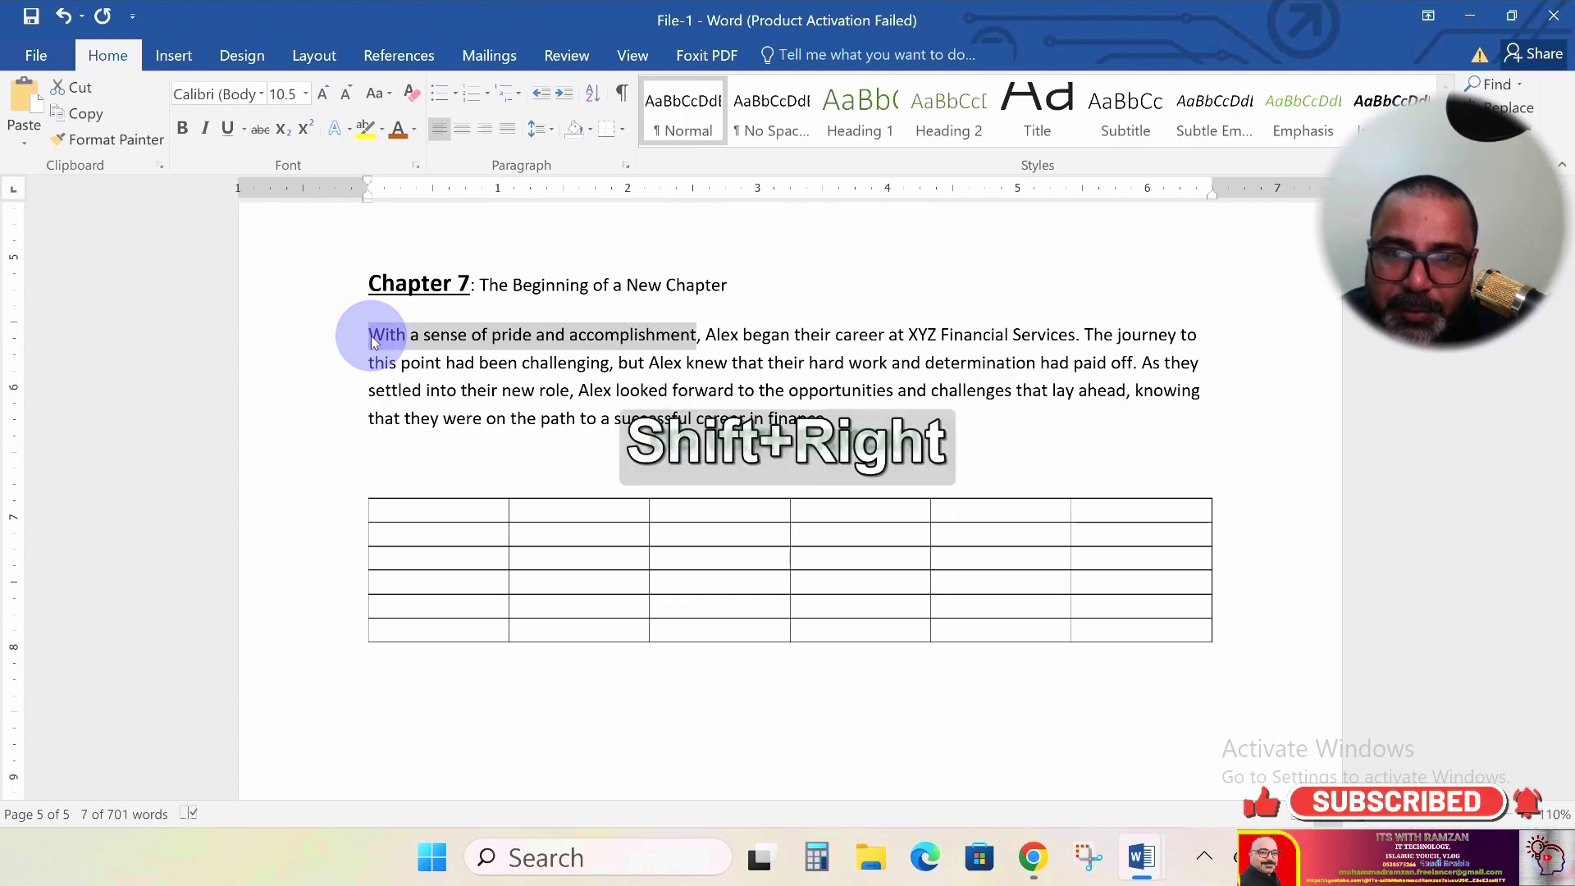
pyautogui.rightClick(382, 340)
pyautogui.click(426, 379)
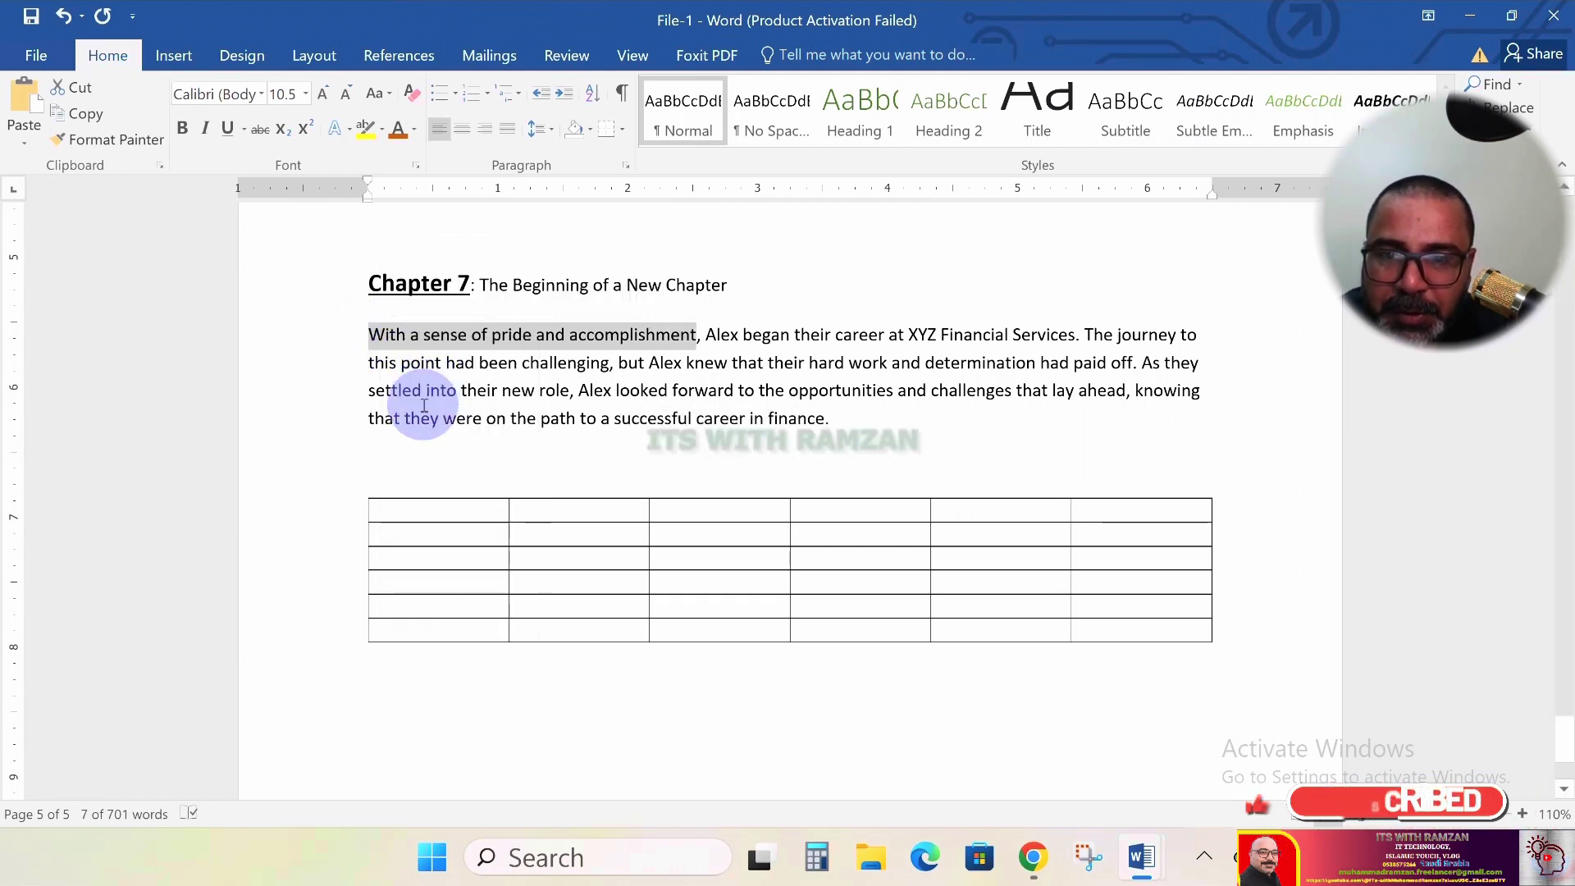
pyautogui.click(413, 505)
pyautogui.hotkey('ctrl', 'v')
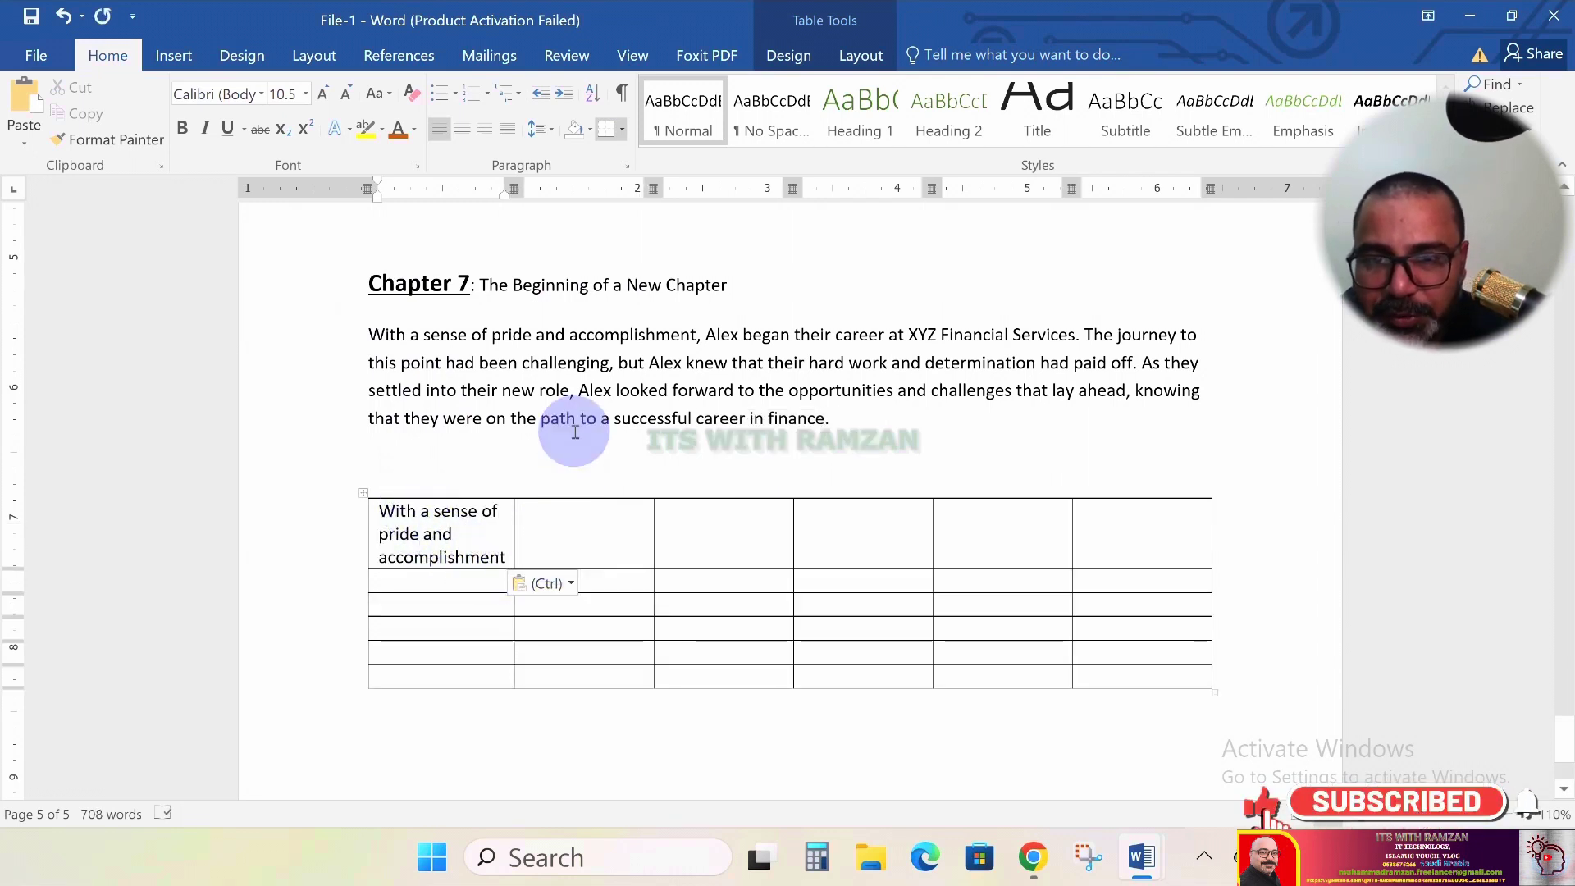
# Copy "Alex began their career at XYZ Financial Services" from the Chapter 7 paragraph into the second cell of the table's first row
pyautogui.click(707, 340)
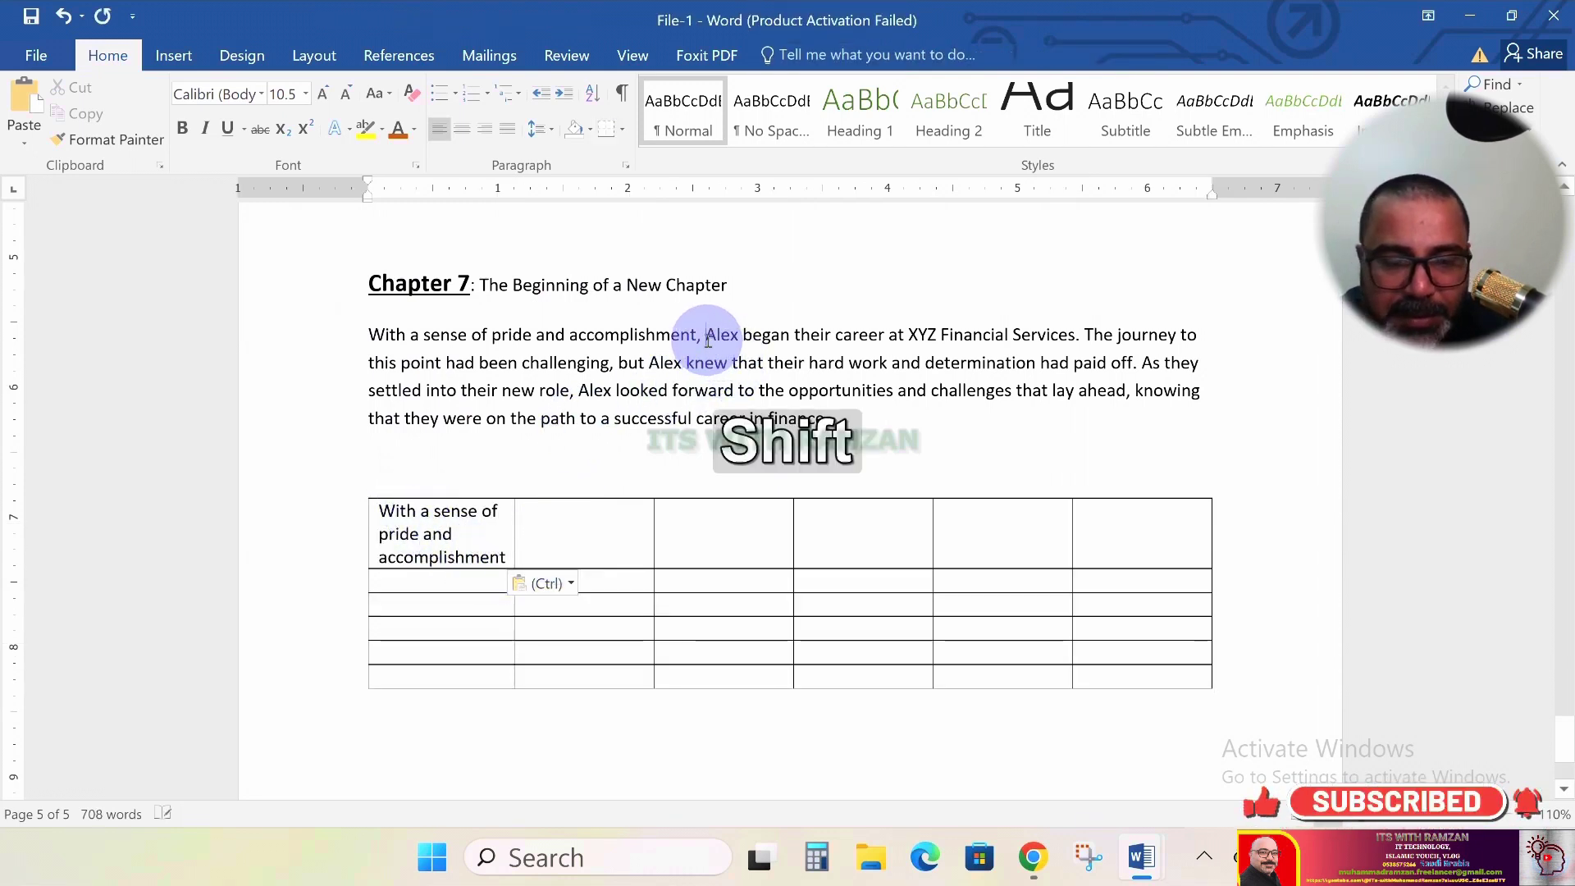
pyautogui.hotkey('shift', 'Right')
pyautogui.hotkey('shift', 'Right')
pyautogui.hotkey('shift', 'Right')
pyautogui.hotkey('shift', 'Right')
pyautogui.hotkey('shift', 'Right')
pyautogui.hotkey('shift', 'Right')
pyautogui.hotkey('shift', 'Right')
pyautogui.hotkey('shift', 'Right')
pyautogui.hotkey('shift', 'Right')
pyautogui.hotkey('shift', 'Right')
pyautogui.hotkey('shift', 'Right')
pyautogui.hotkey('shift', 'Right')
pyautogui.hotkey('shift', 'Right')
pyautogui.hotkey('shift', 'Right')
pyautogui.hotkey('shift', 'Right')
pyautogui.hotkey('shift', 'Right')
pyautogui.hotkey('shift', 'Right')
pyautogui.hotkey('shift', 'Right')
pyautogui.hotkey('shift', 'Right')
pyautogui.hotkey('shift', 'Right')
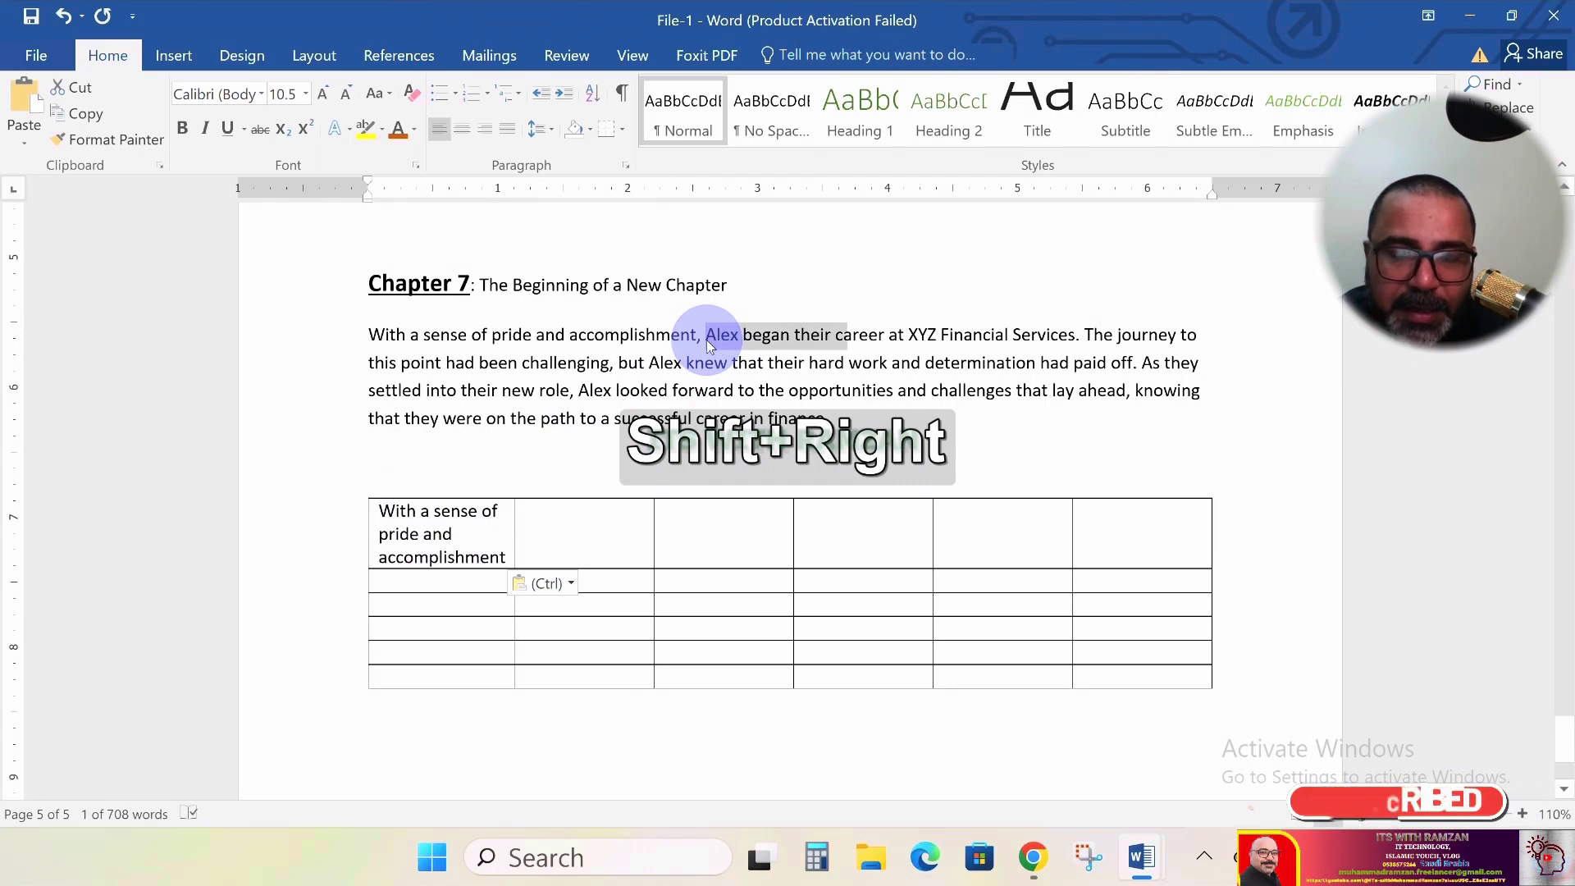
pyautogui.hotkey('shift', 'Right')
pyautogui.hotkey('shift', 'Right')
pyautogui.hotkey('shift', 'Right')
pyautogui.hotkey('shift', 'Right')
pyautogui.hotkey('shift', 'Right')
pyautogui.hotkey('shift', 'Right')
pyautogui.hotkey('shift', 'Right')
pyautogui.hotkey('shift', 'Right')
pyautogui.hotkey('shift', 'Right')
pyautogui.hotkey('shift', 'Right')
pyautogui.hotkey('shift', 'Right')
pyautogui.hotkey('shift', 'Right')
pyautogui.hotkey('shift', 'Right')
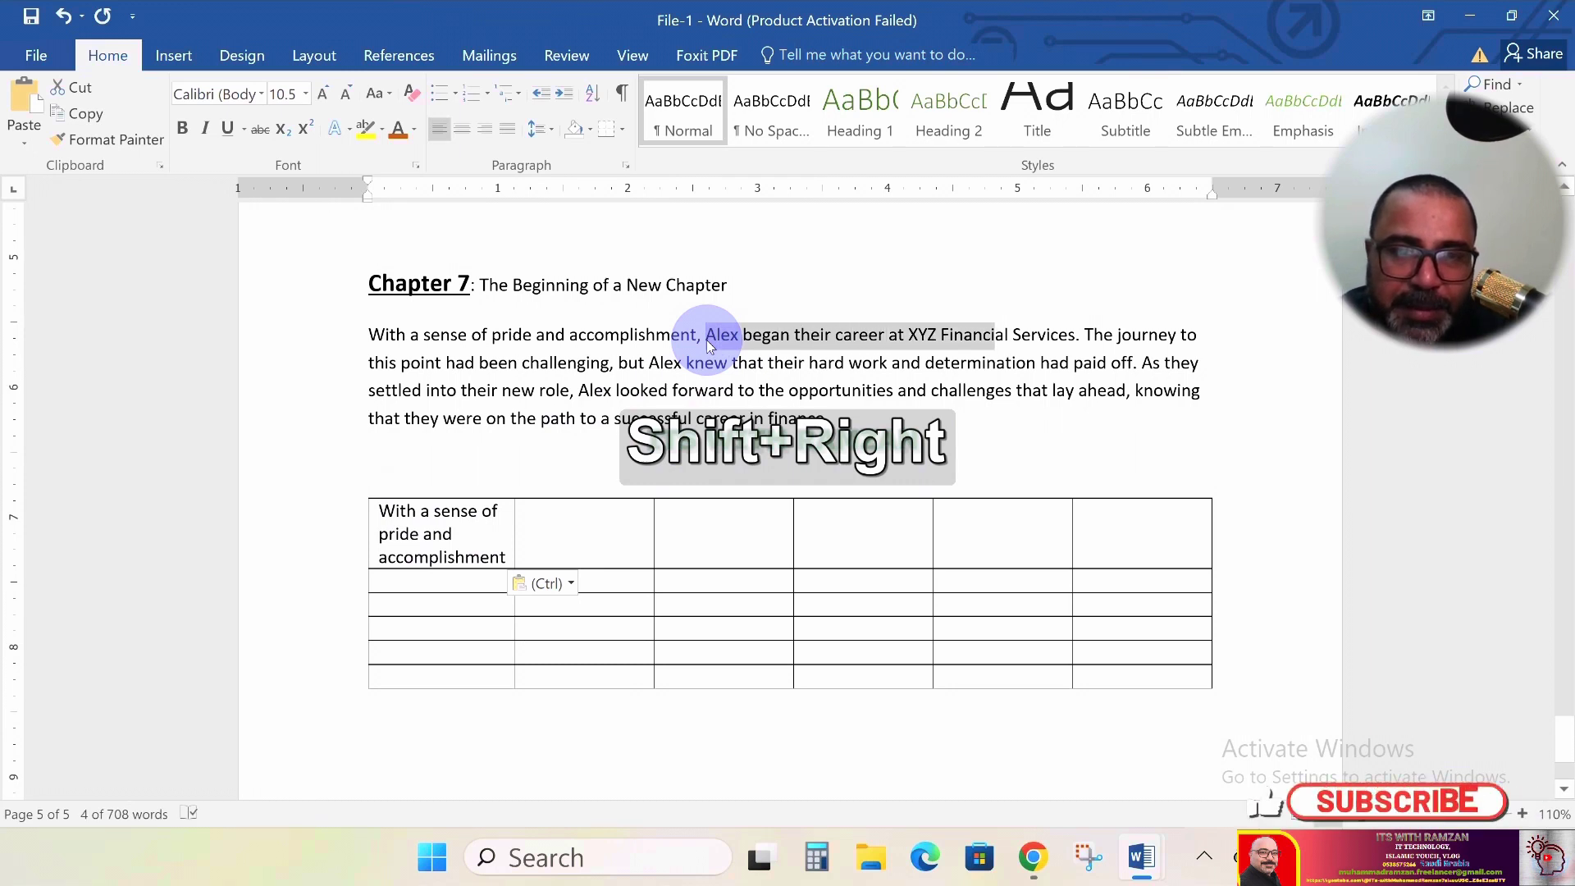
pyautogui.hotkey('shift', 'Right')
pyautogui.hotkey('shift', 'Right')
pyautogui.hotkey('shift', 'Right')
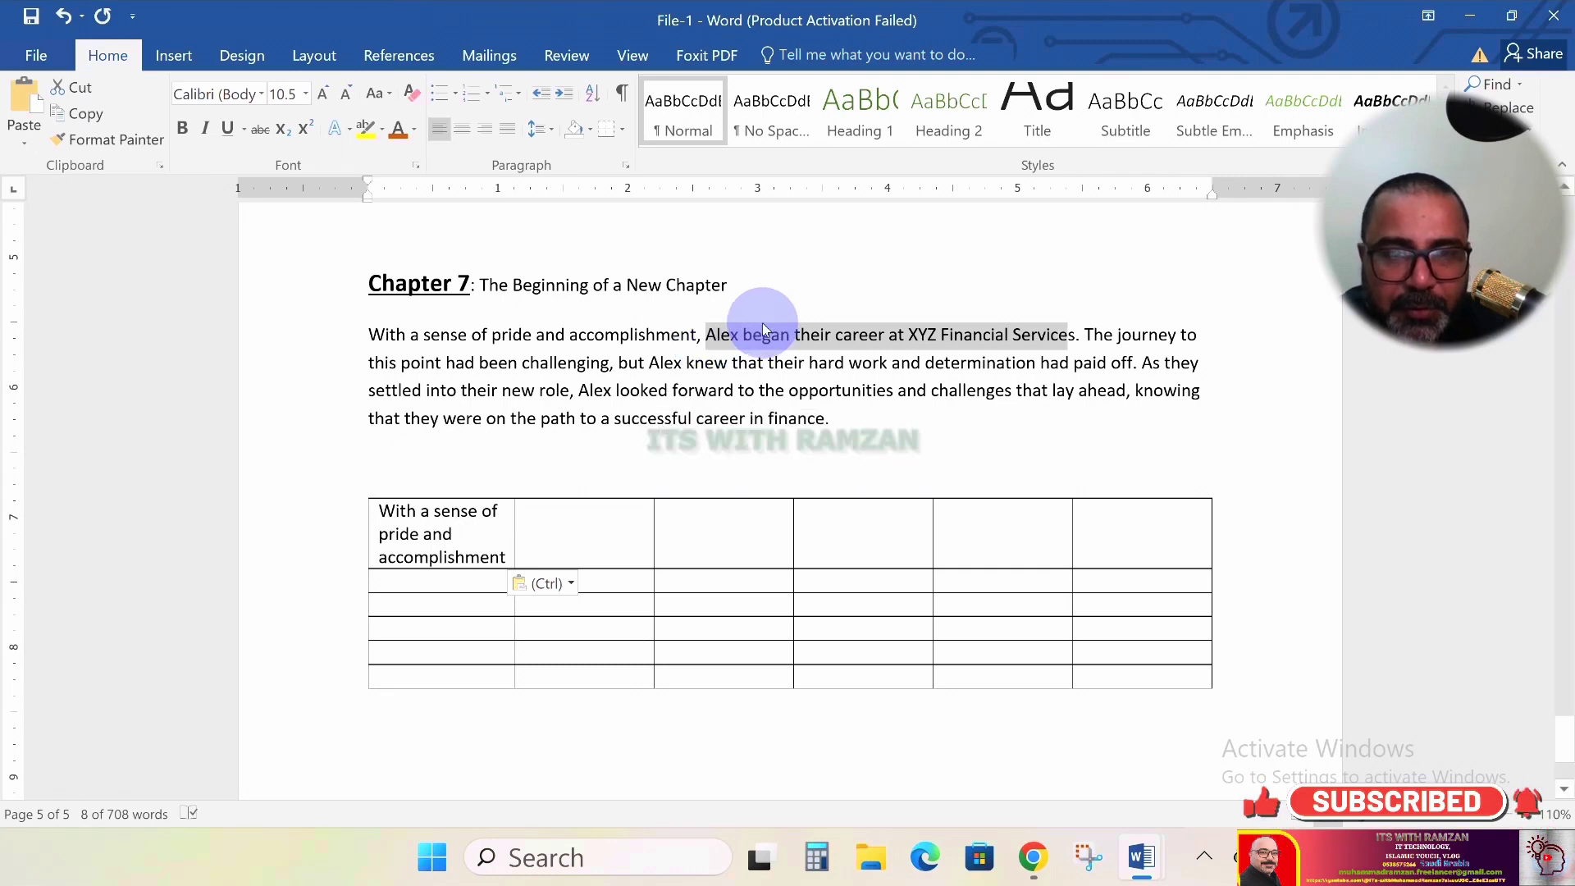
pyautogui.hotkey('shift', 'Right')
pyautogui.rightClick(756, 333)
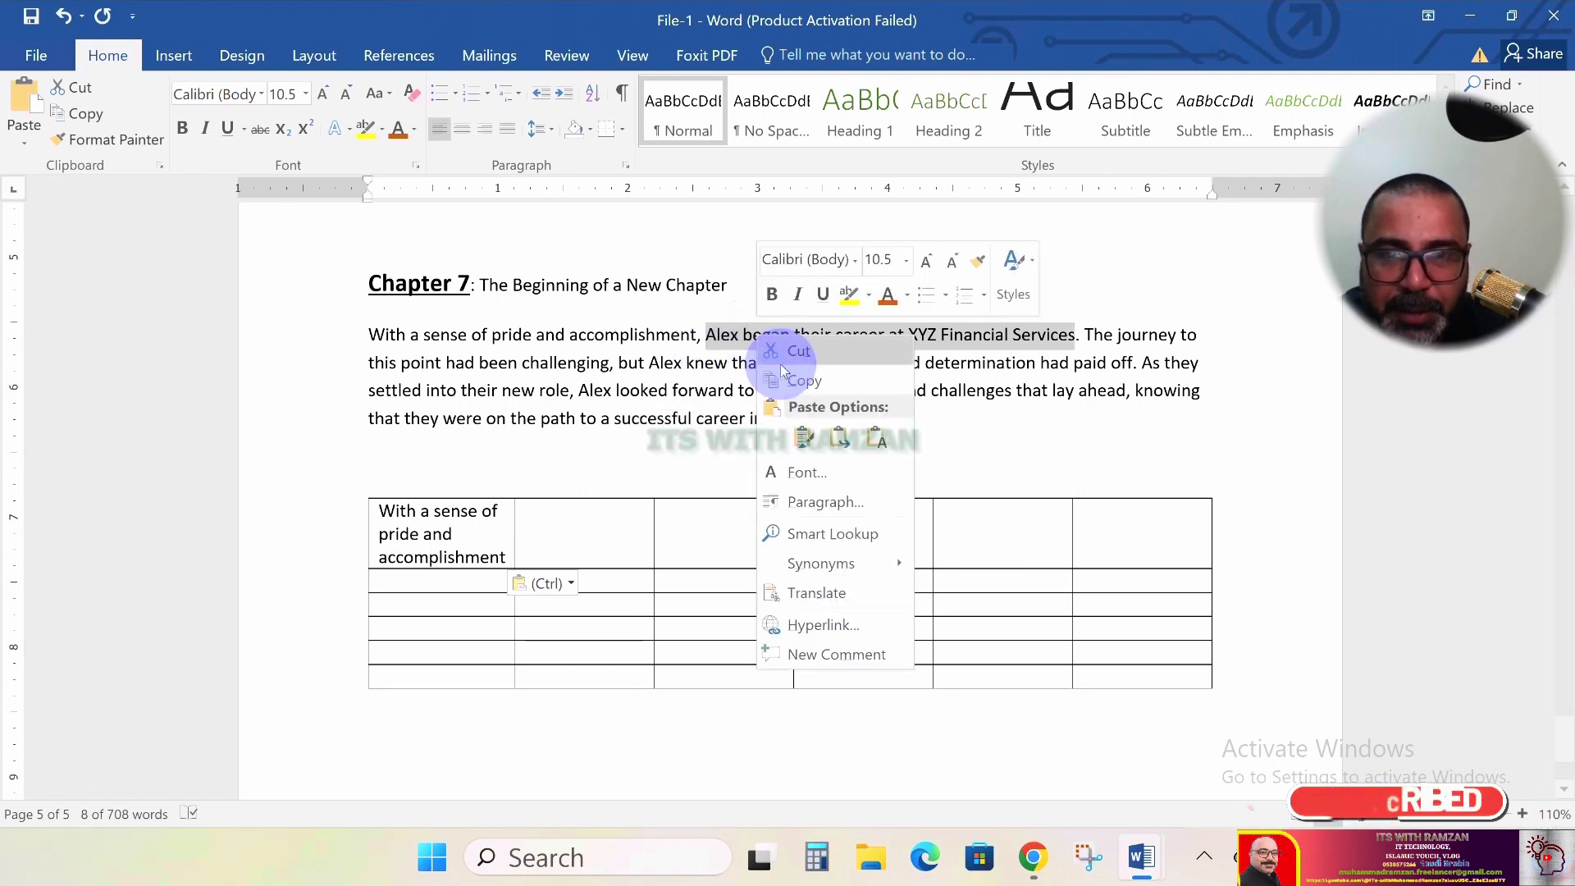
pyautogui.click(740, 413)
pyautogui.click(590, 534)
pyautogui.rightClick(589, 534)
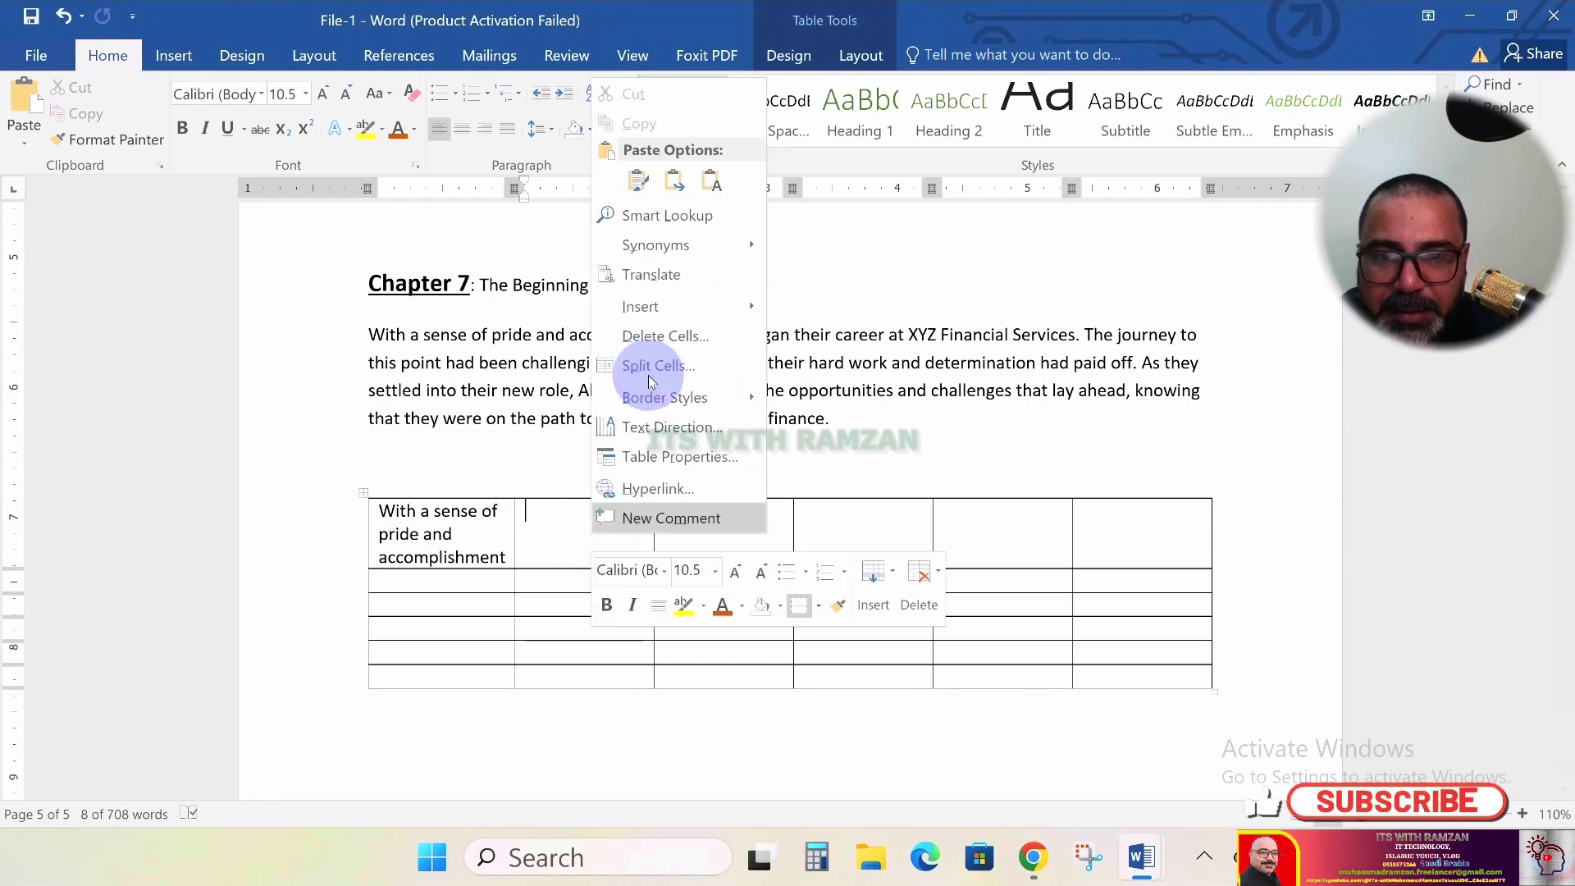
pyautogui.click(641, 182)
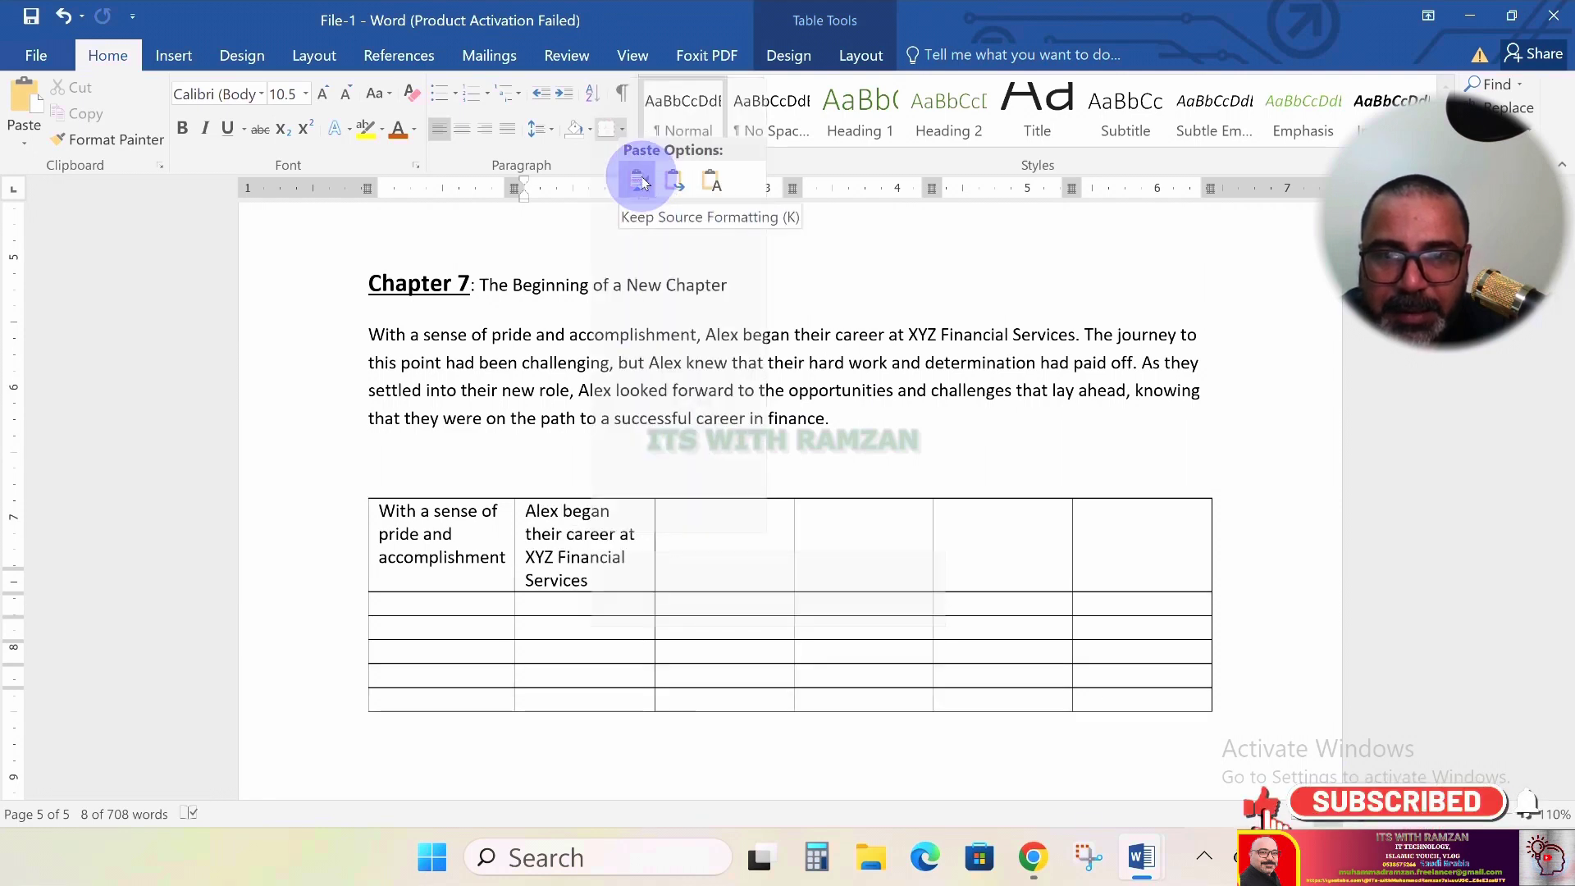
pyautogui.click(701, 180)
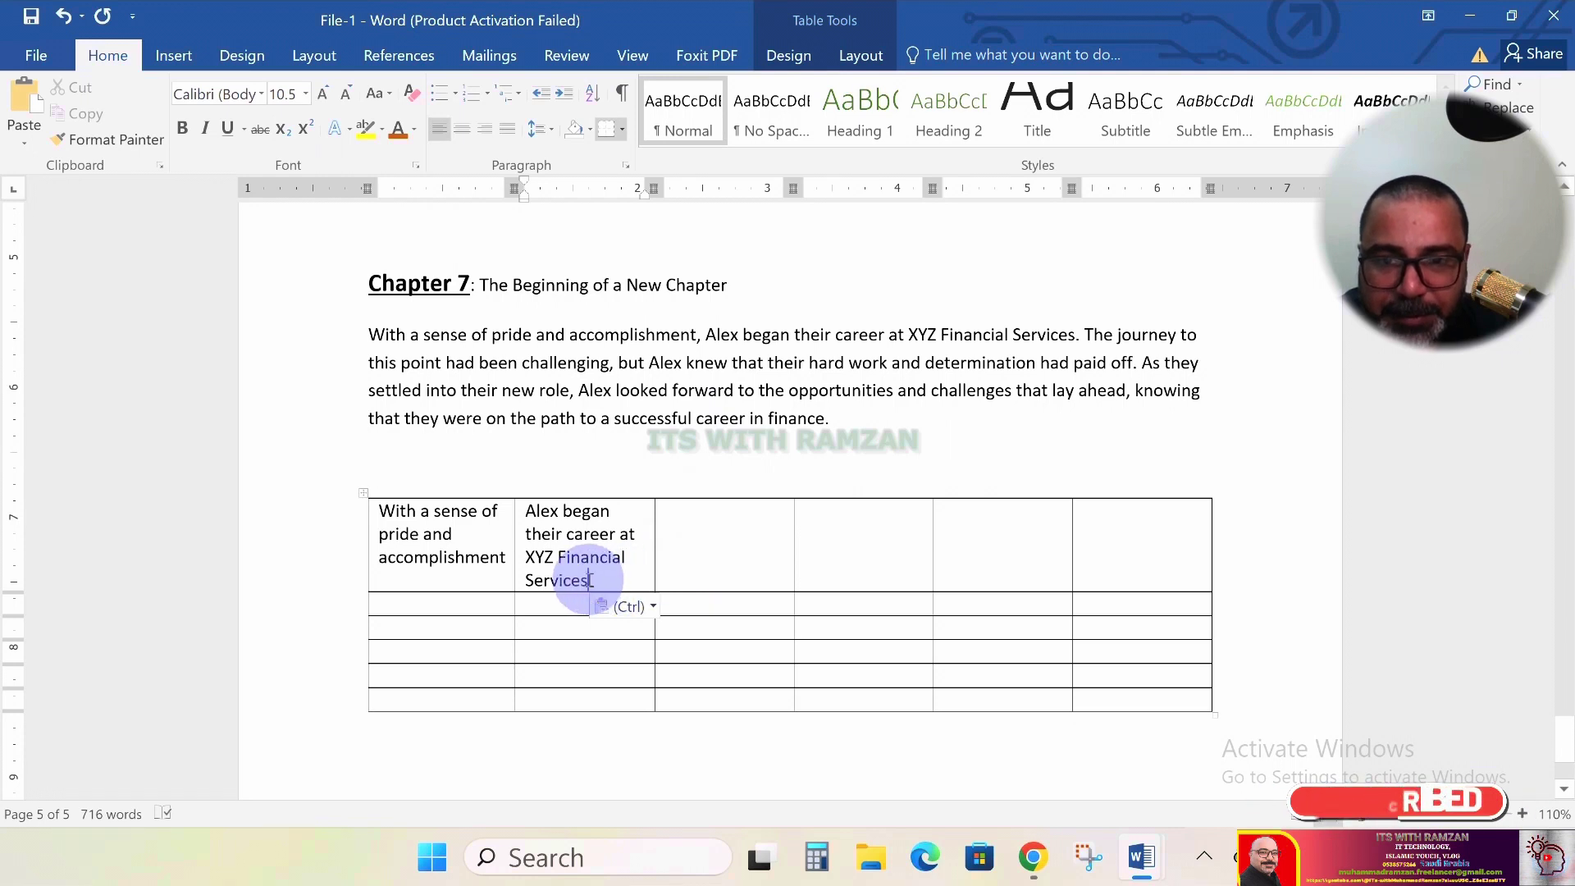
# Copy the two filled cells in the table's first row
pyautogui.moveTo(482, 543); pyautogui.dragTo(422, 535)
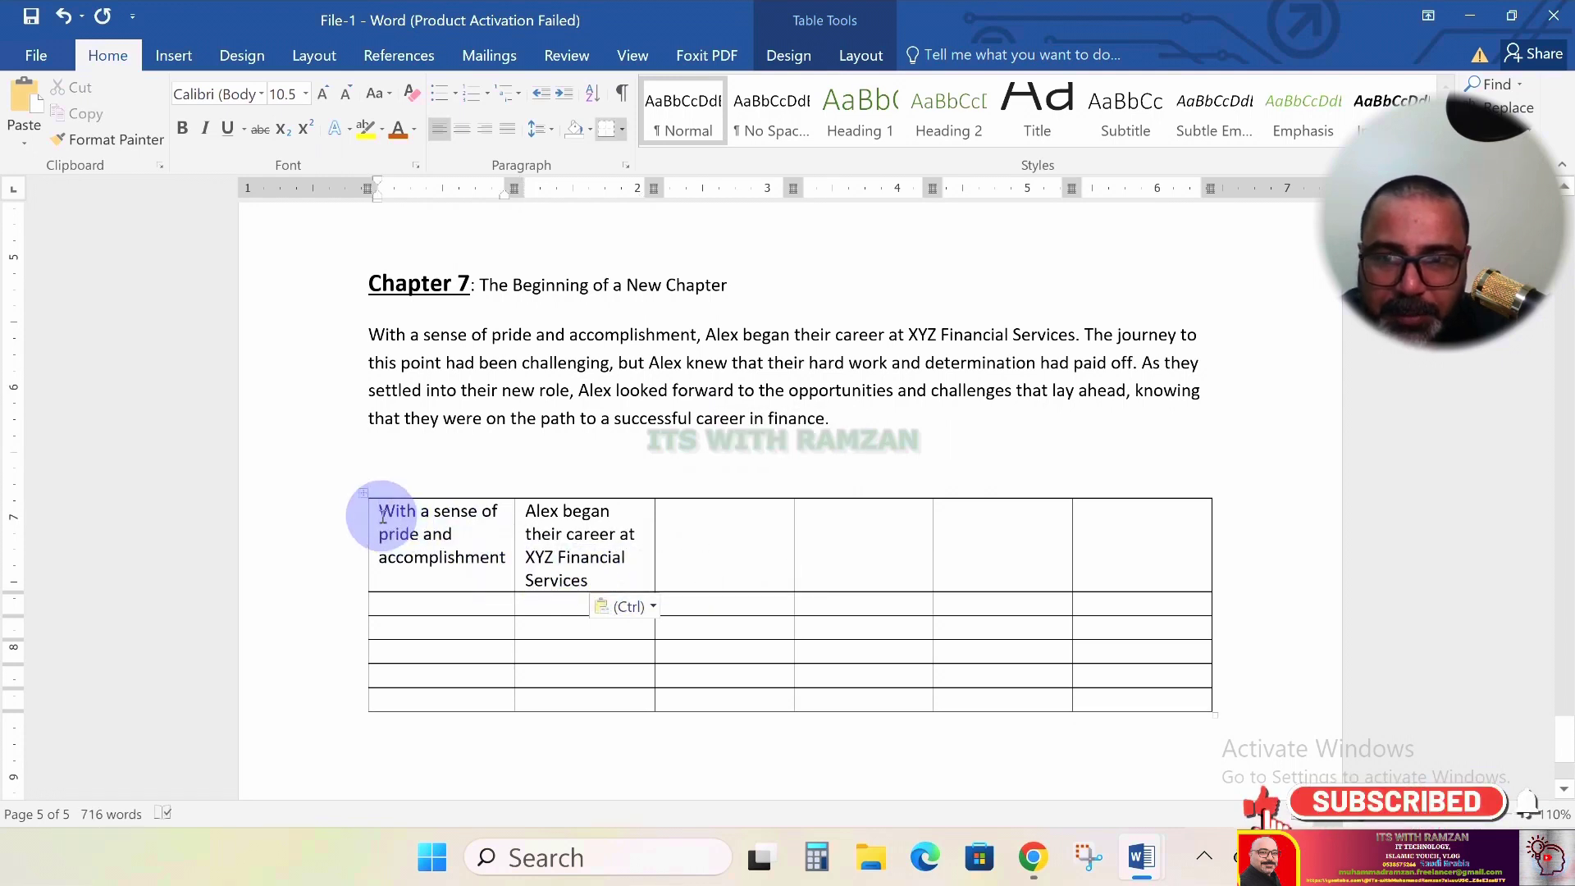
pyautogui.hotkey('shift', 'Down')
pyautogui.hotkey('shift', 'Down')
pyautogui.hotkey('shift', 'Down')
pyautogui.hotkey('shift', 'Right')
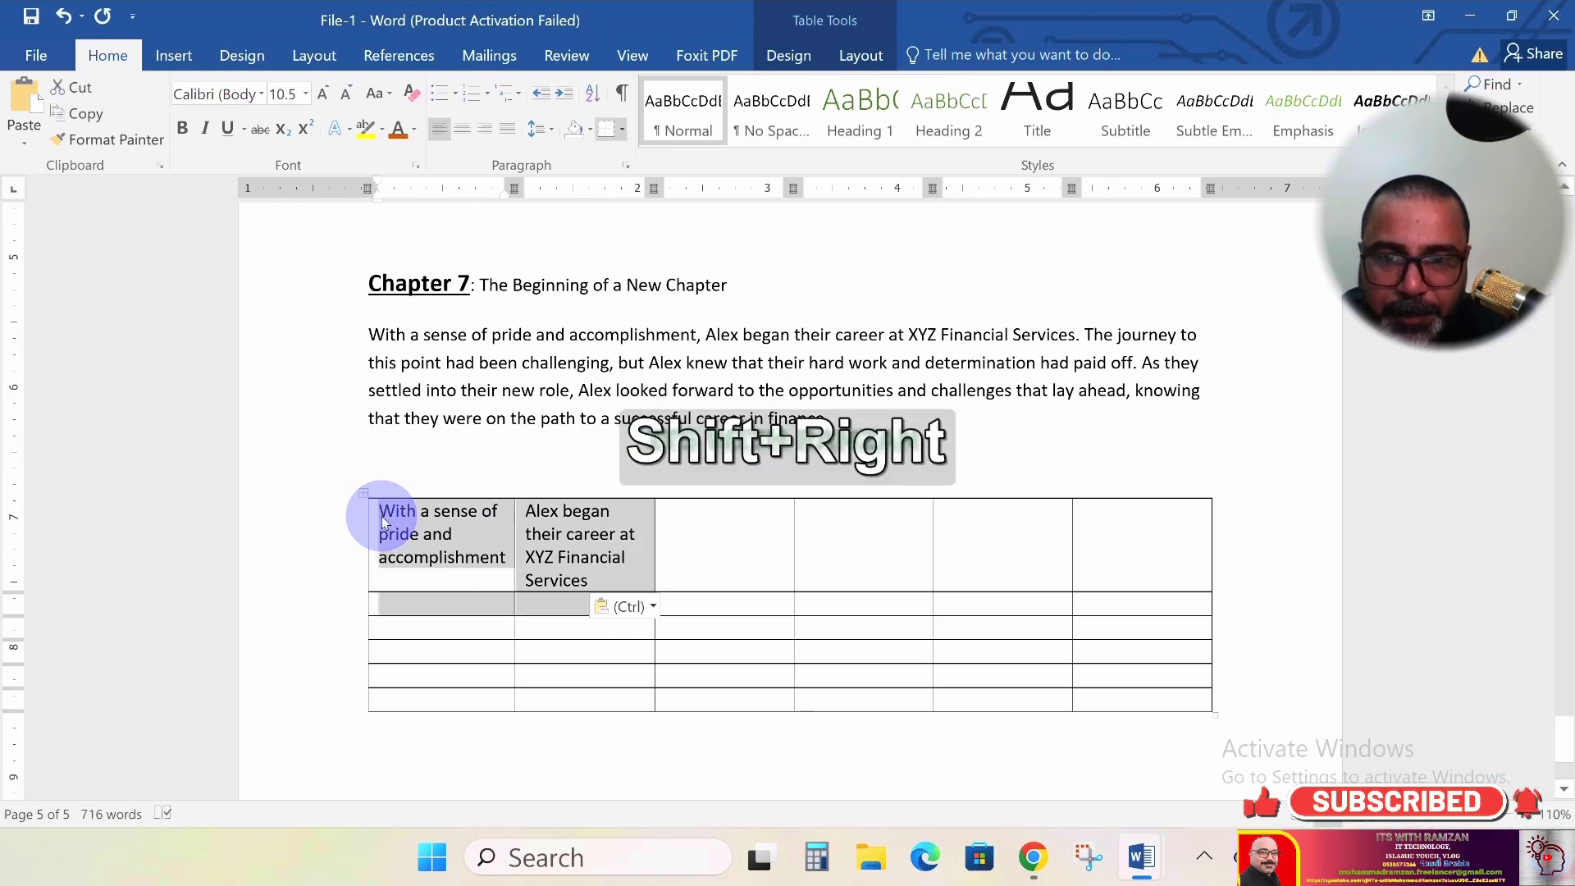
pyautogui.hotkey('shift', 'Right')
pyautogui.hotkey('shift', 'Up')
pyautogui.hotkey('shift', 'Left')
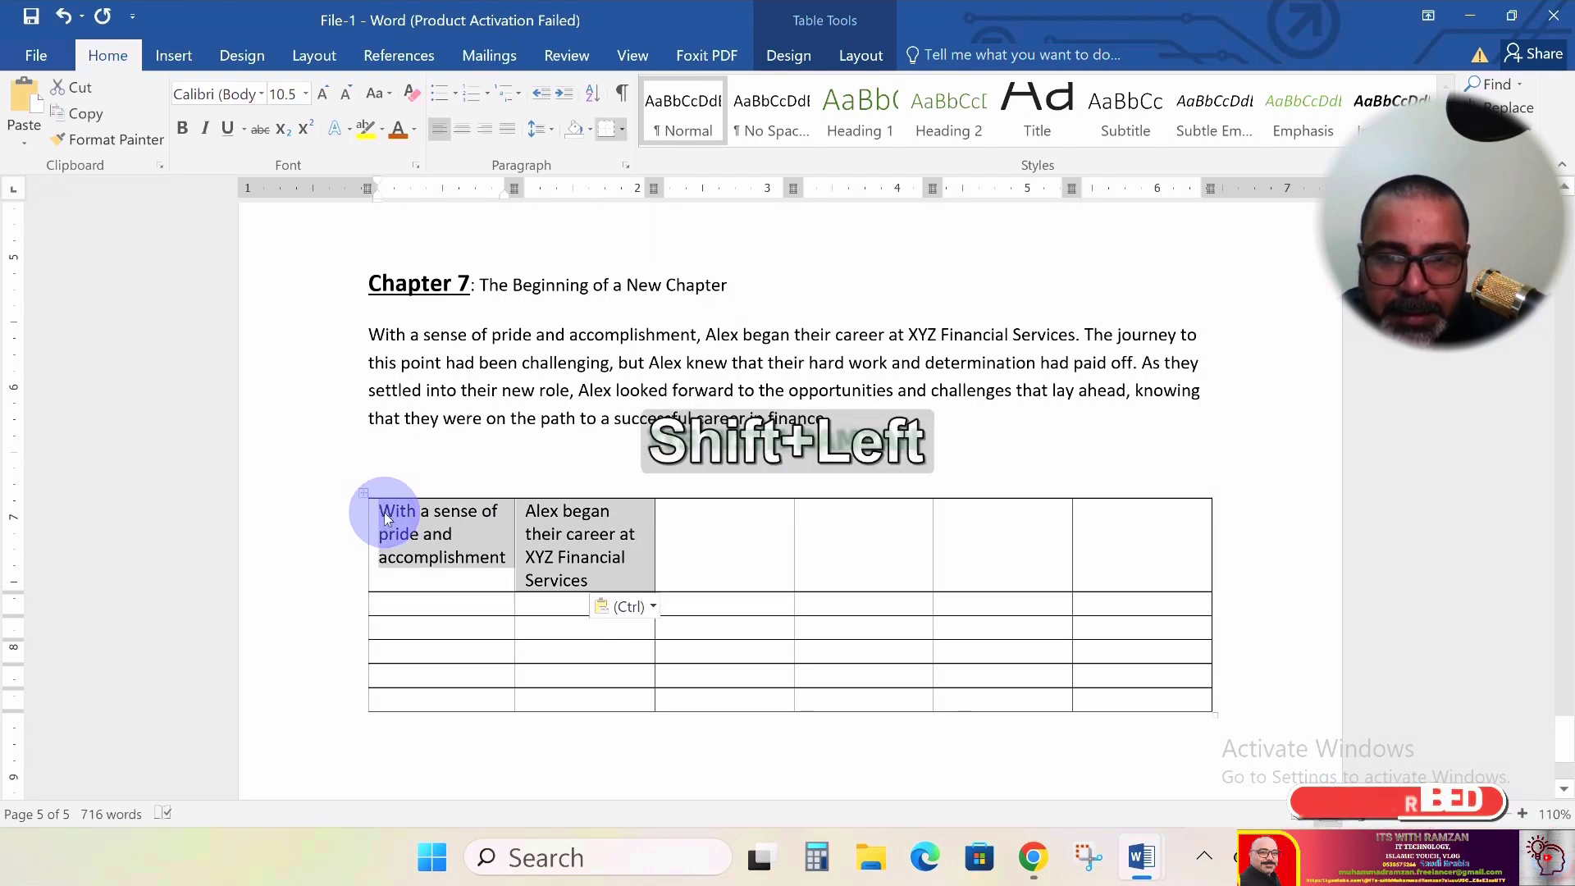
pyautogui.rightClick(467, 538)
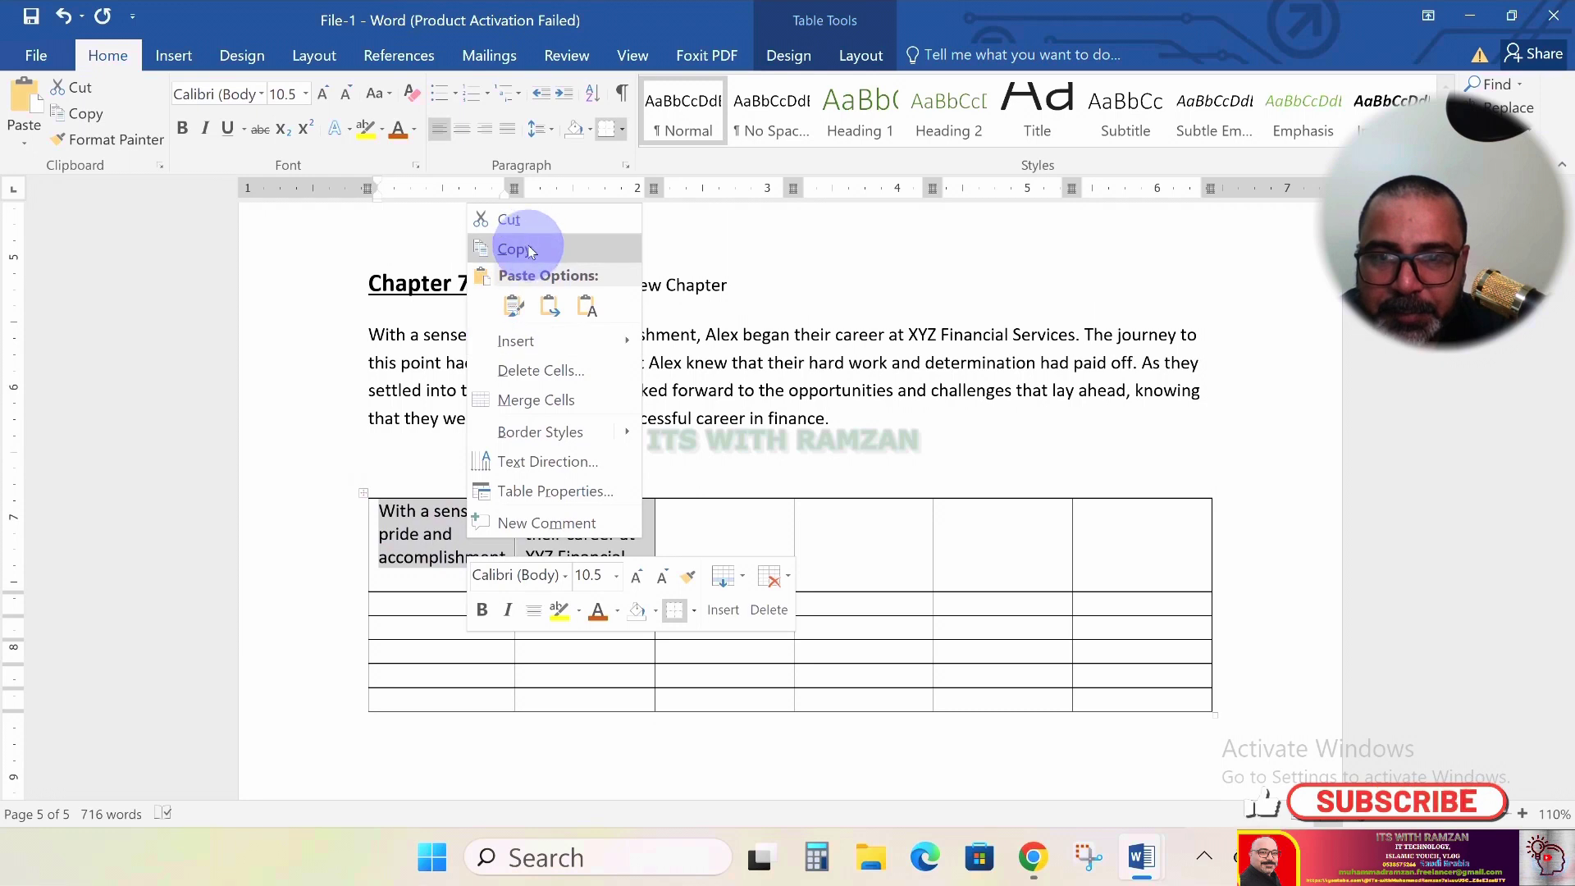
pyautogui.click(730, 520)
# Paste the copied pair of cells across the table's last four columns in all six rows
pyautogui.click(707, 529)
pyautogui.hotkey('shift', 'Right')
pyautogui.hotkey('shift', 'Right')
pyautogui.hotkey('shift', 'Right')
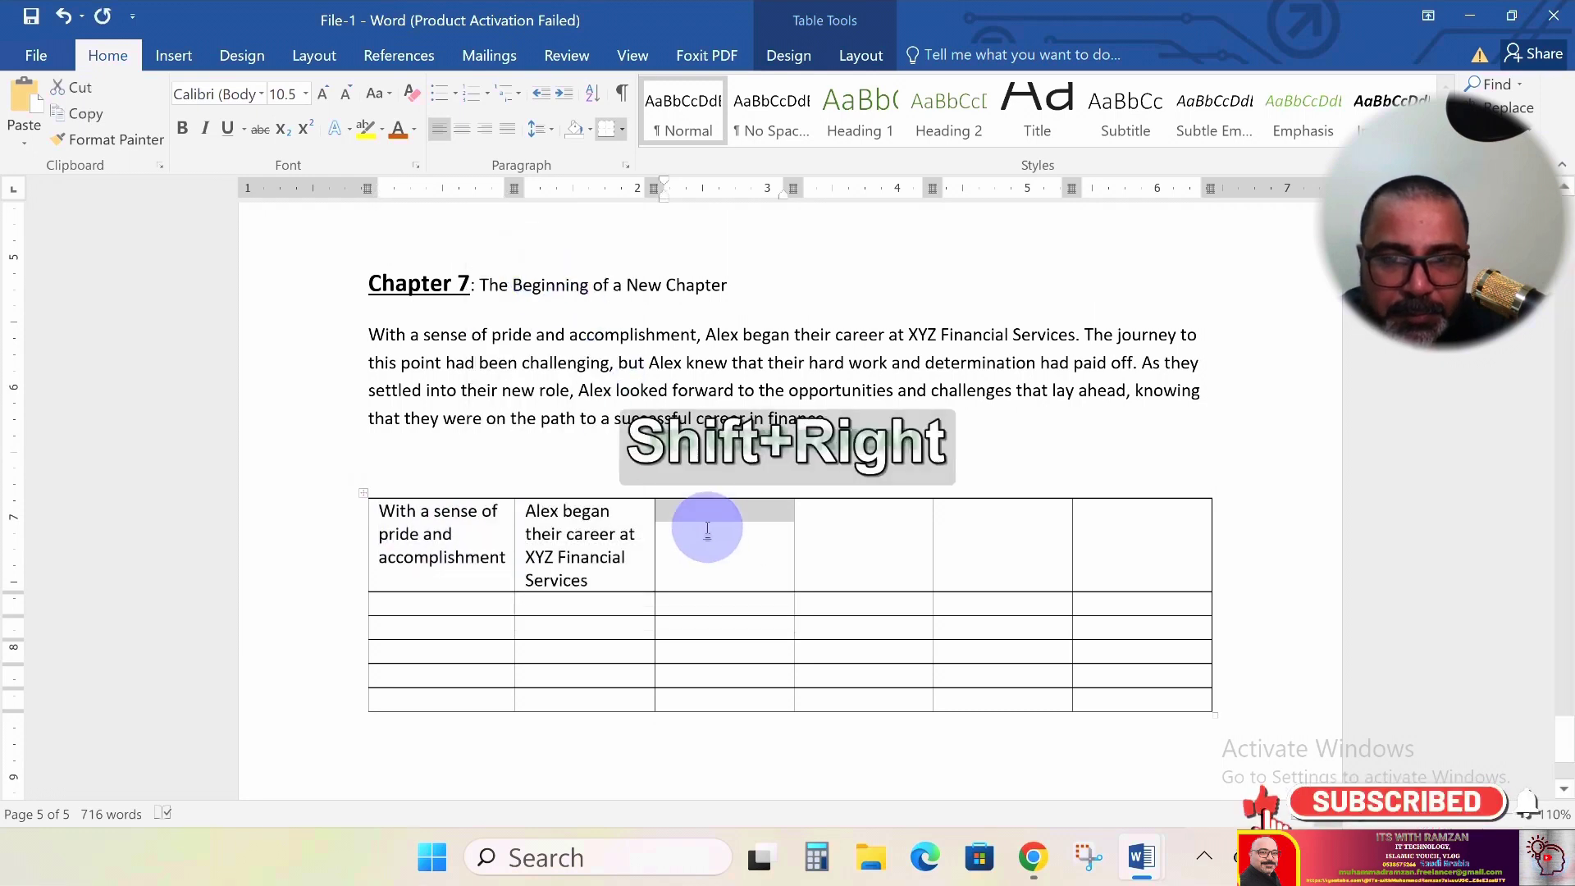
pyautogui.hotkey('shift', 'Right')
pyautogui.hotkey('shift', 'Down')
pyautogui.hotkey('shift', 'Down')
pyautogui.hotkey('shift', 'Down')
pyautogui.hotkey('shift', 'Down')
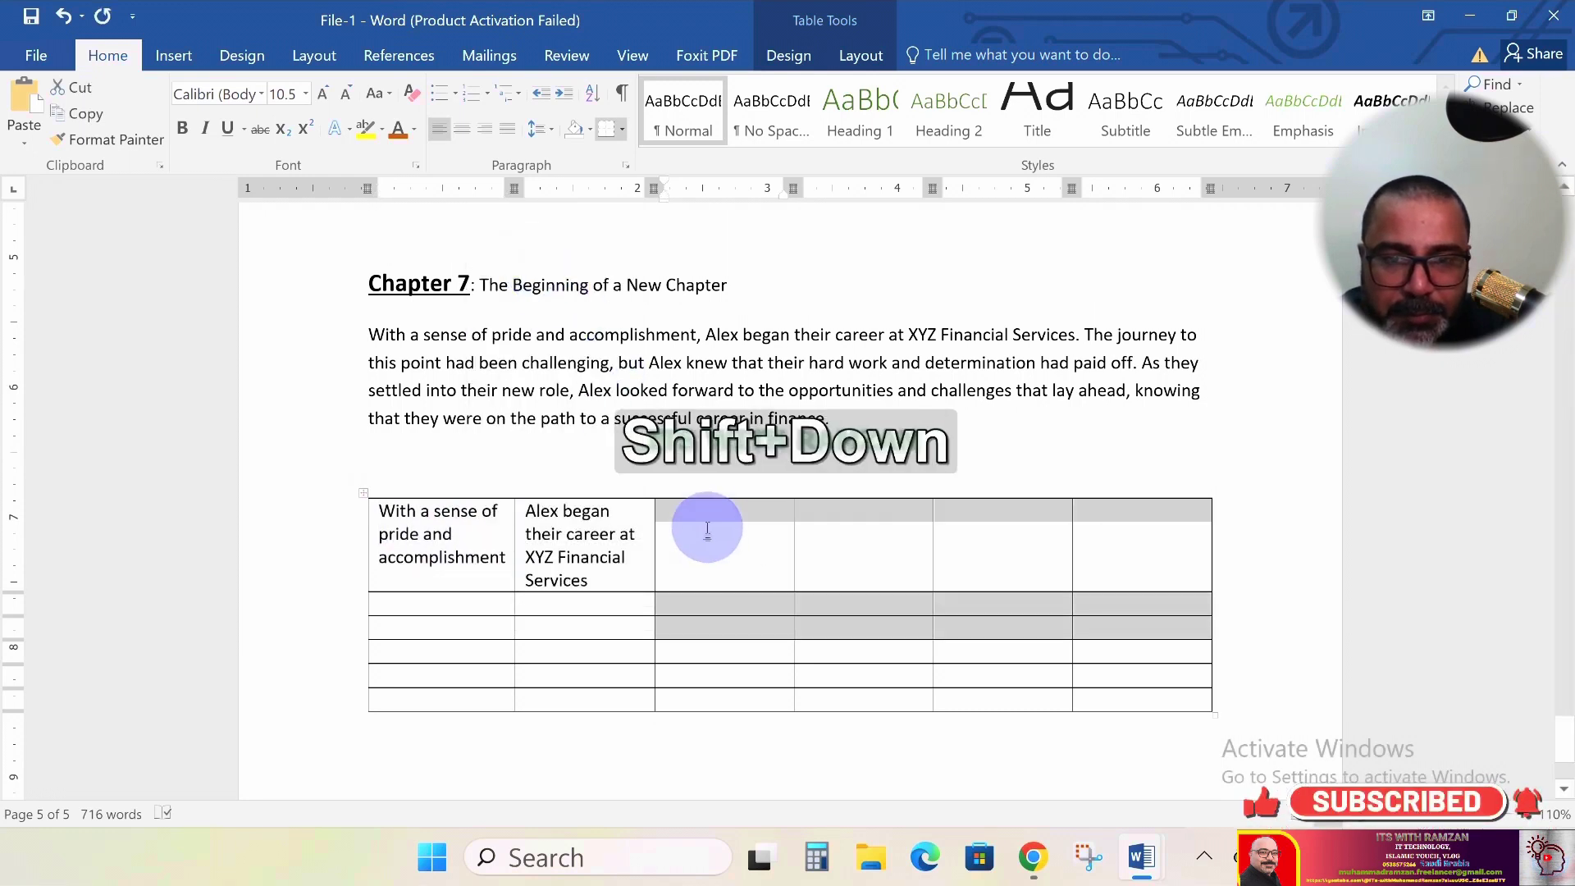
pyautogui.hotkey('shift', 'Down')
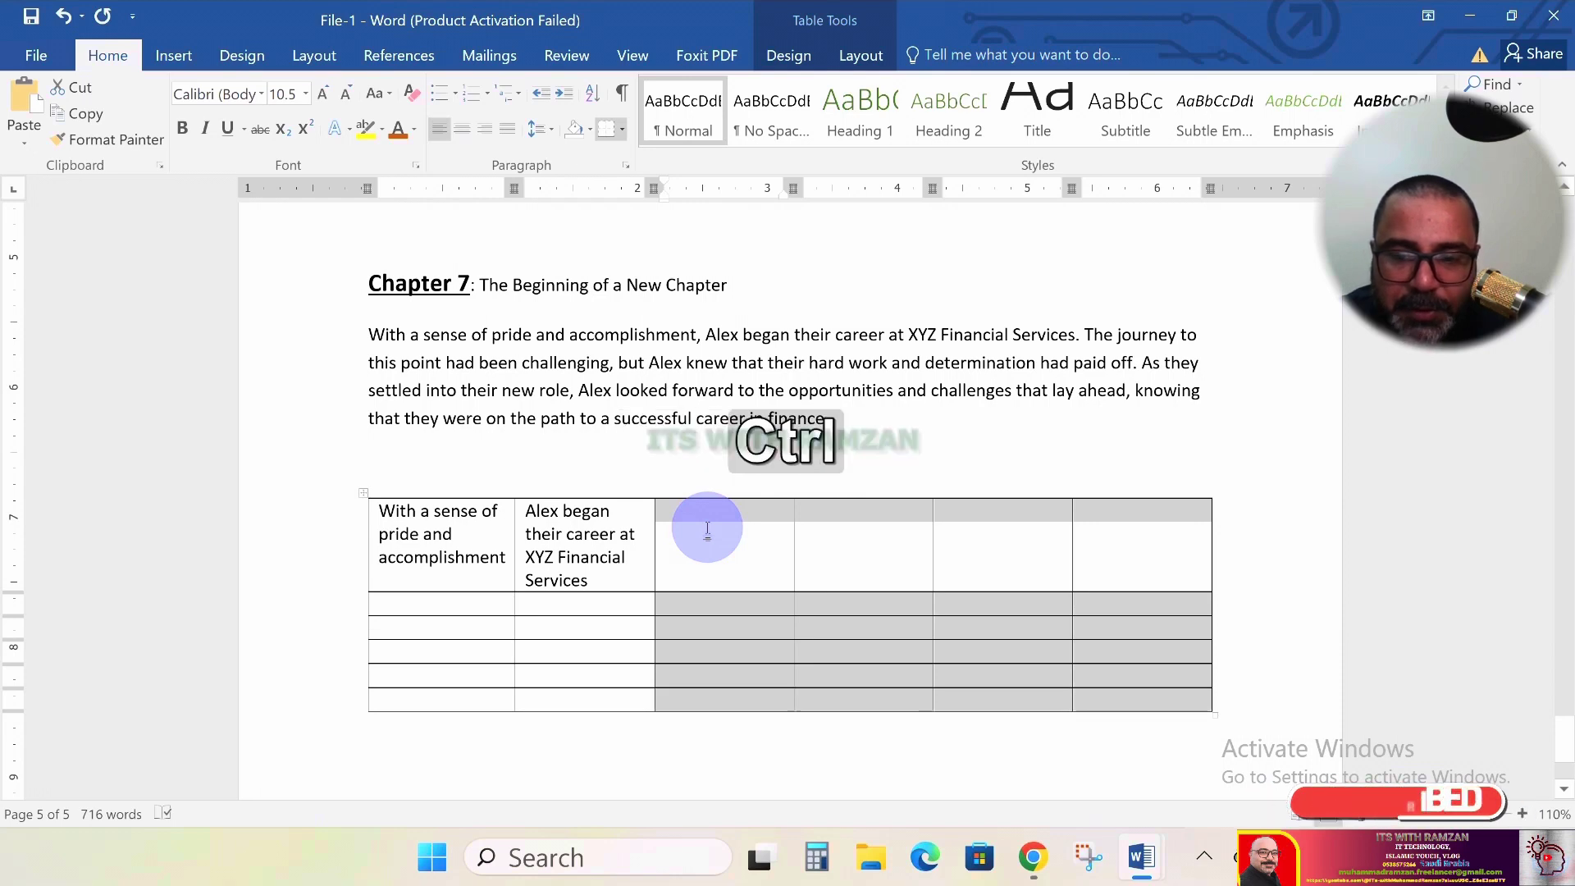
pyautogui.hotkey('ctrl', 'v')
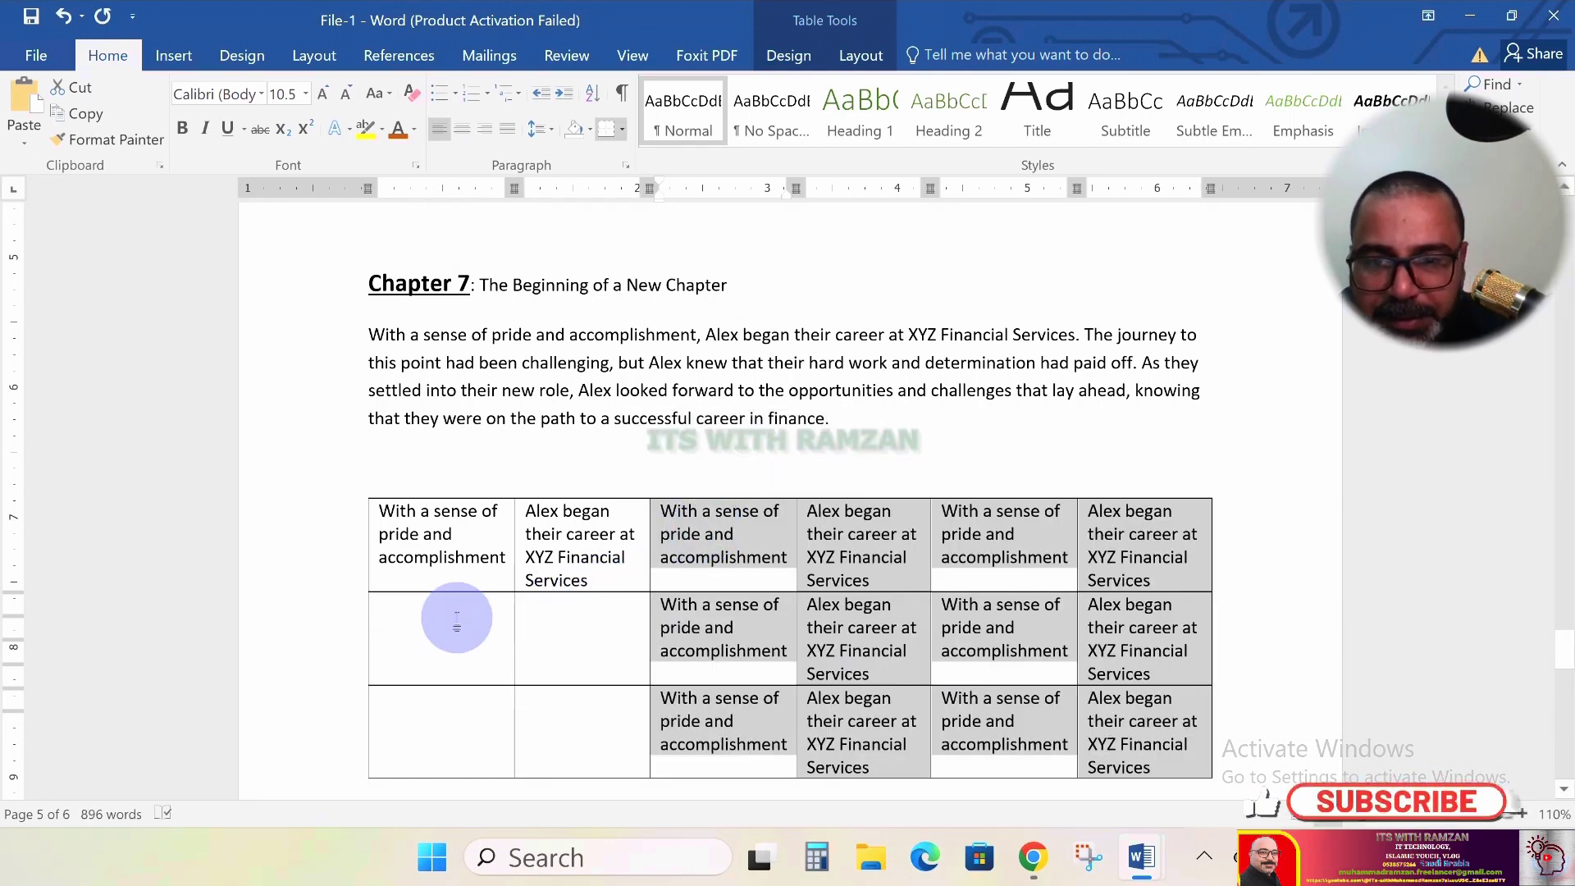
# Paste the copied pair of cells into the first two columns of the table's second and third rows
pyautogui.click(461, 607)
pyautogui.hotkey('shift', 'Down')
pyautogui.hotkey('shift', 'Down')
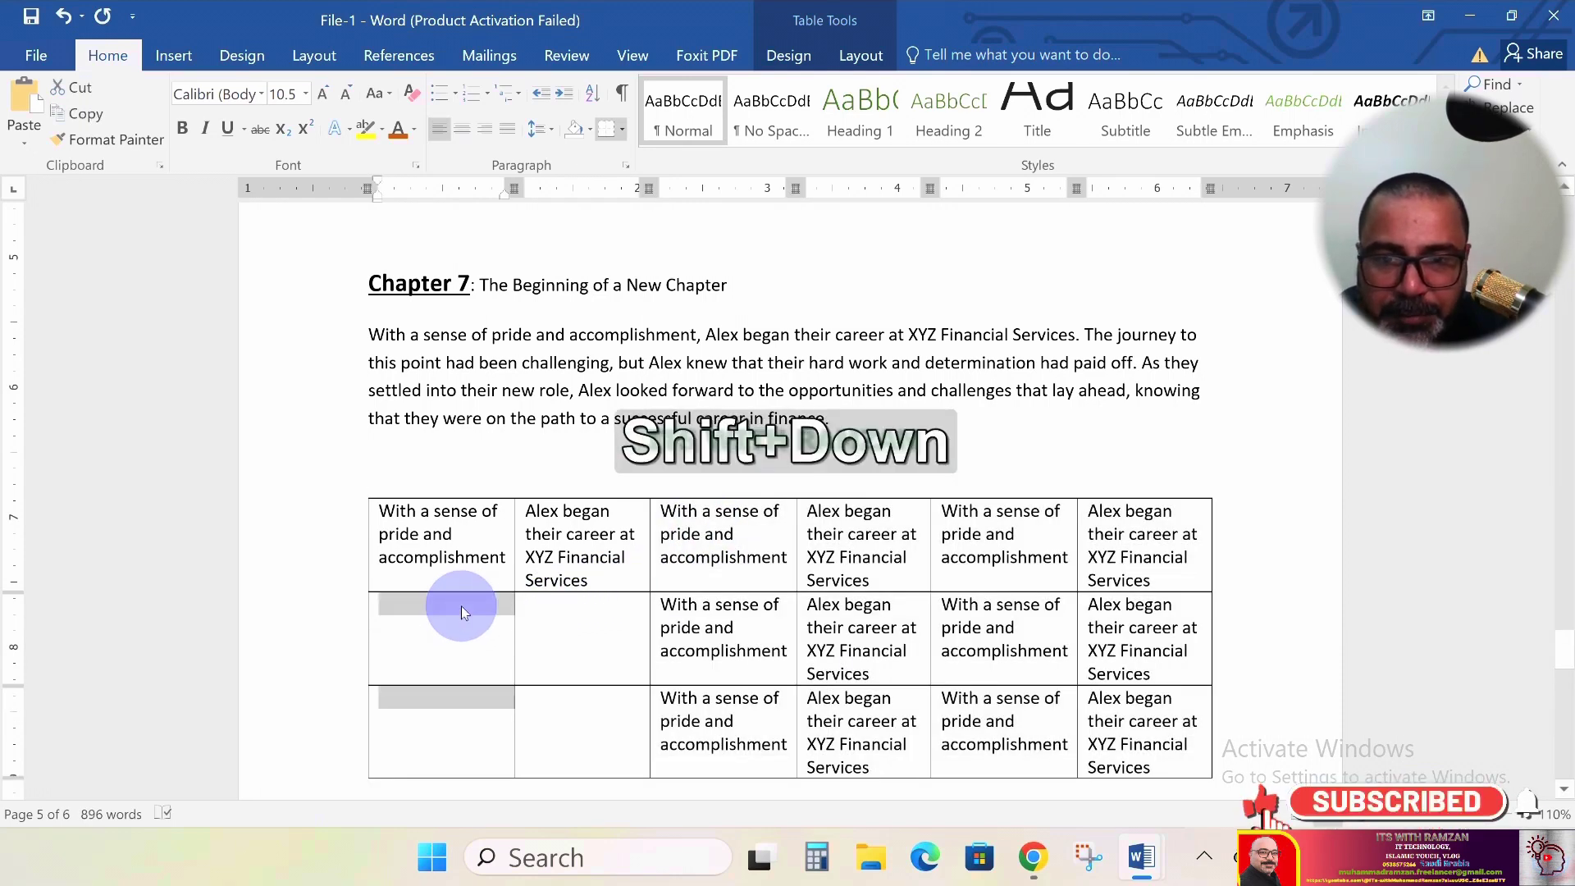
pyautogui.click(457, 388)
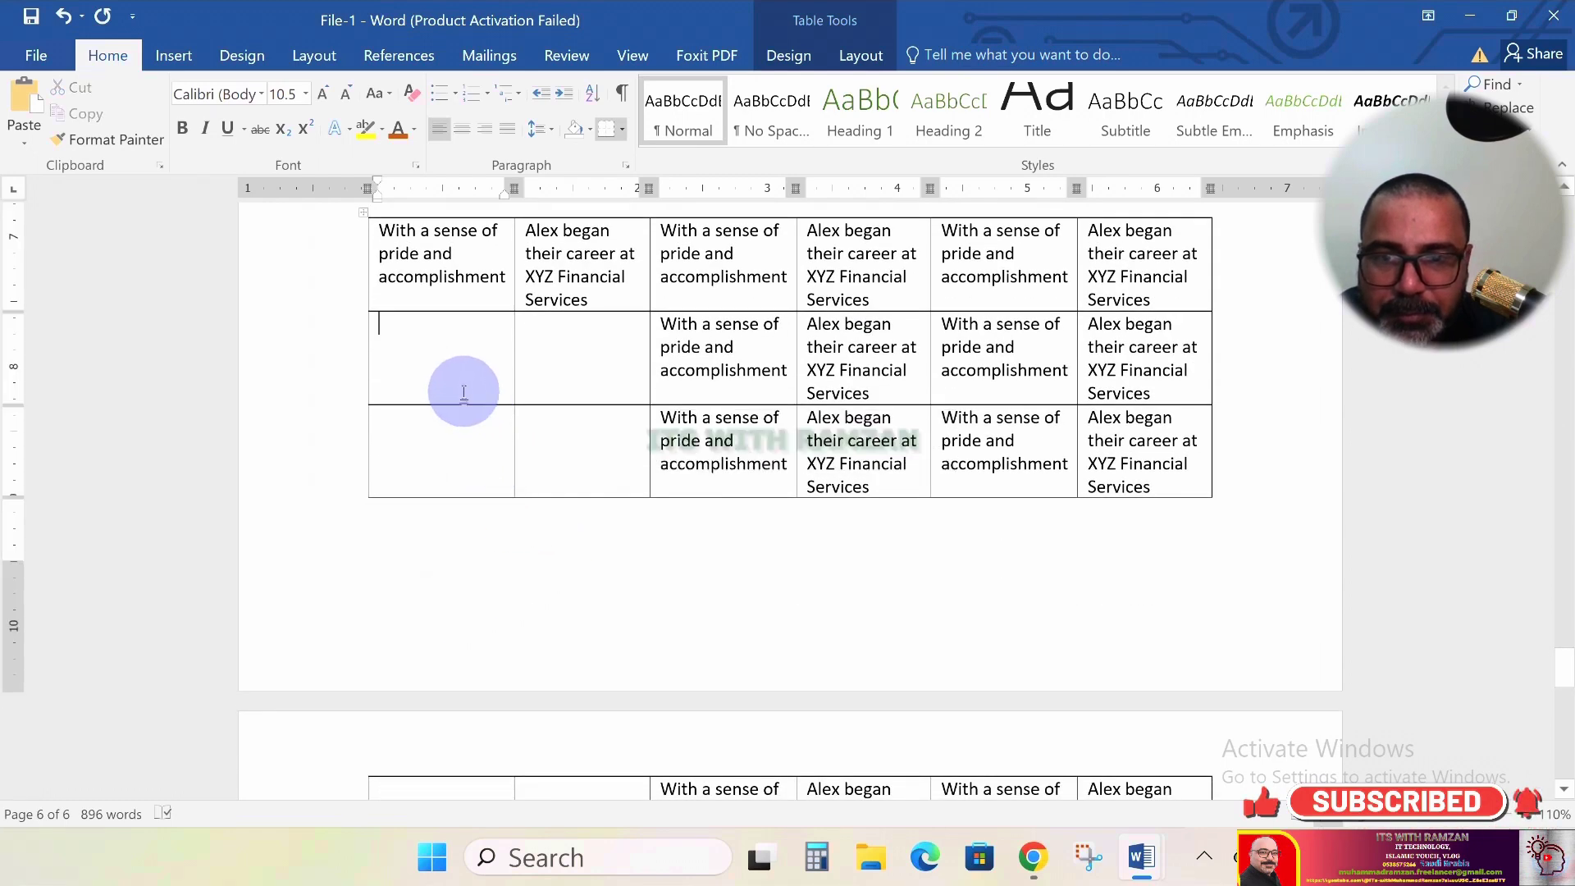
pyautogui.press('shift')
pyautogui.hotkey('shift', 'Right')
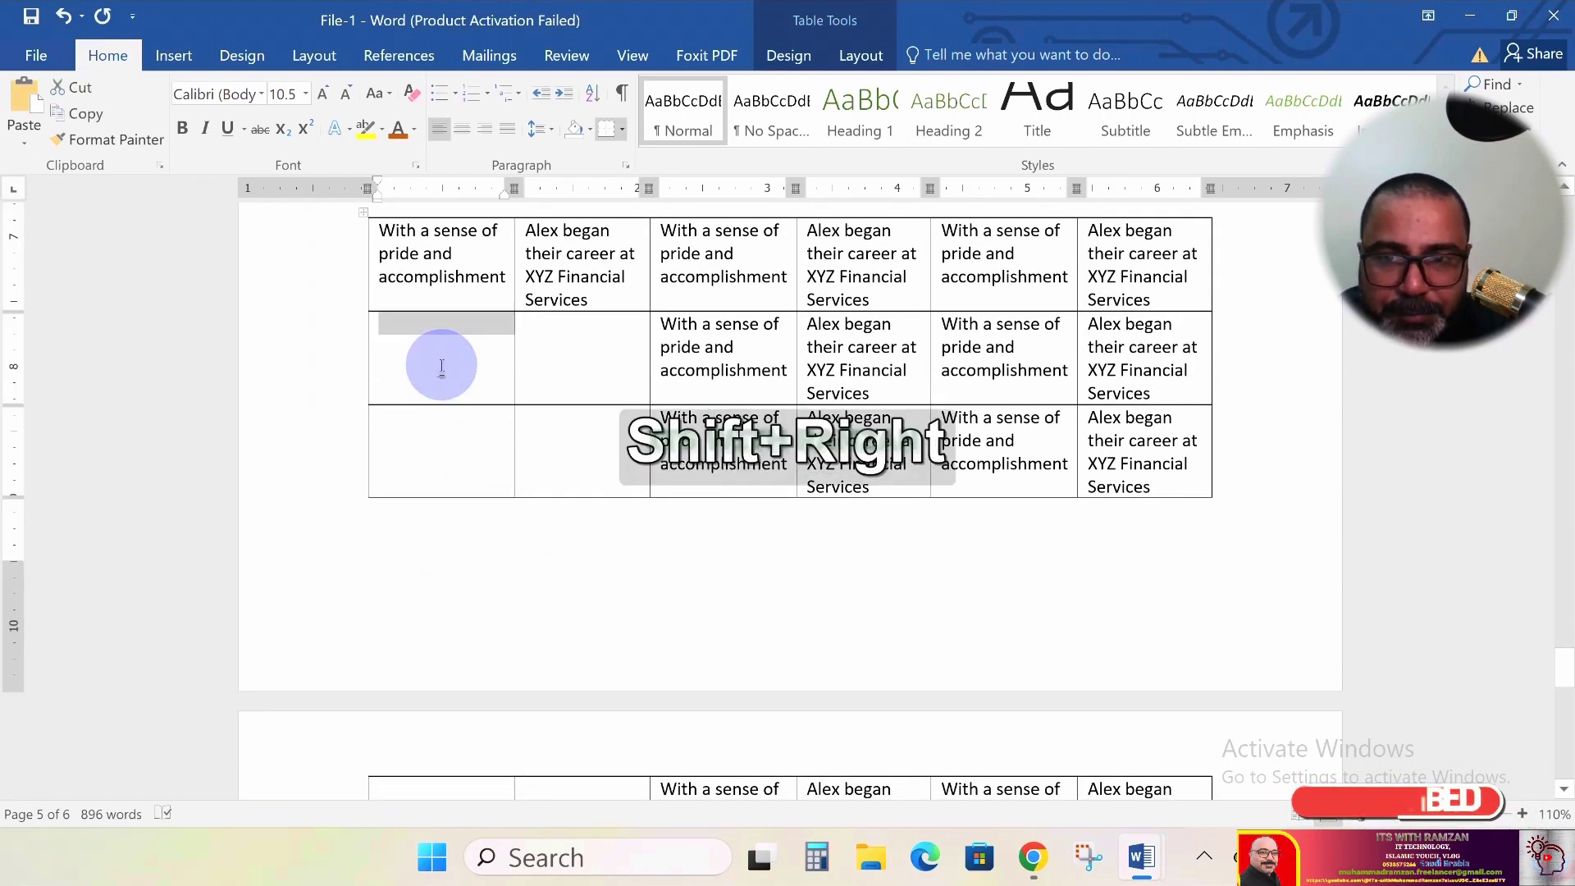
pyautogui.hotkey('shift', 'Right')
pyautogui.hotkey('shift', 'Down')
pyautogui.press('ctrl')
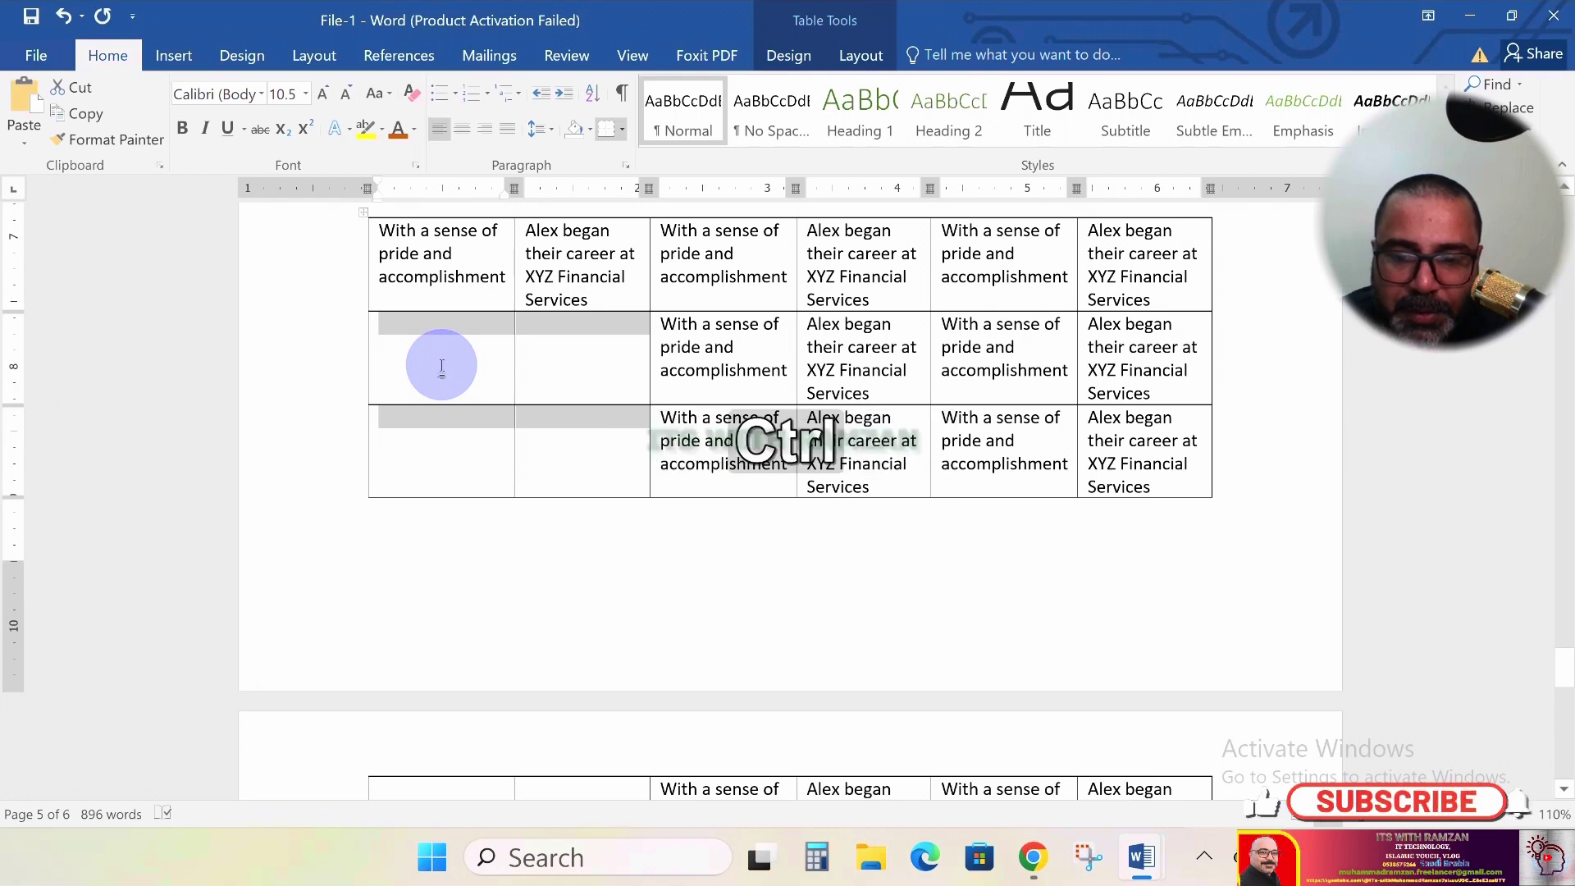
pyautogui.hotkey('ctrl', 'v')
pyautogui.scroll(3, 441, 369)
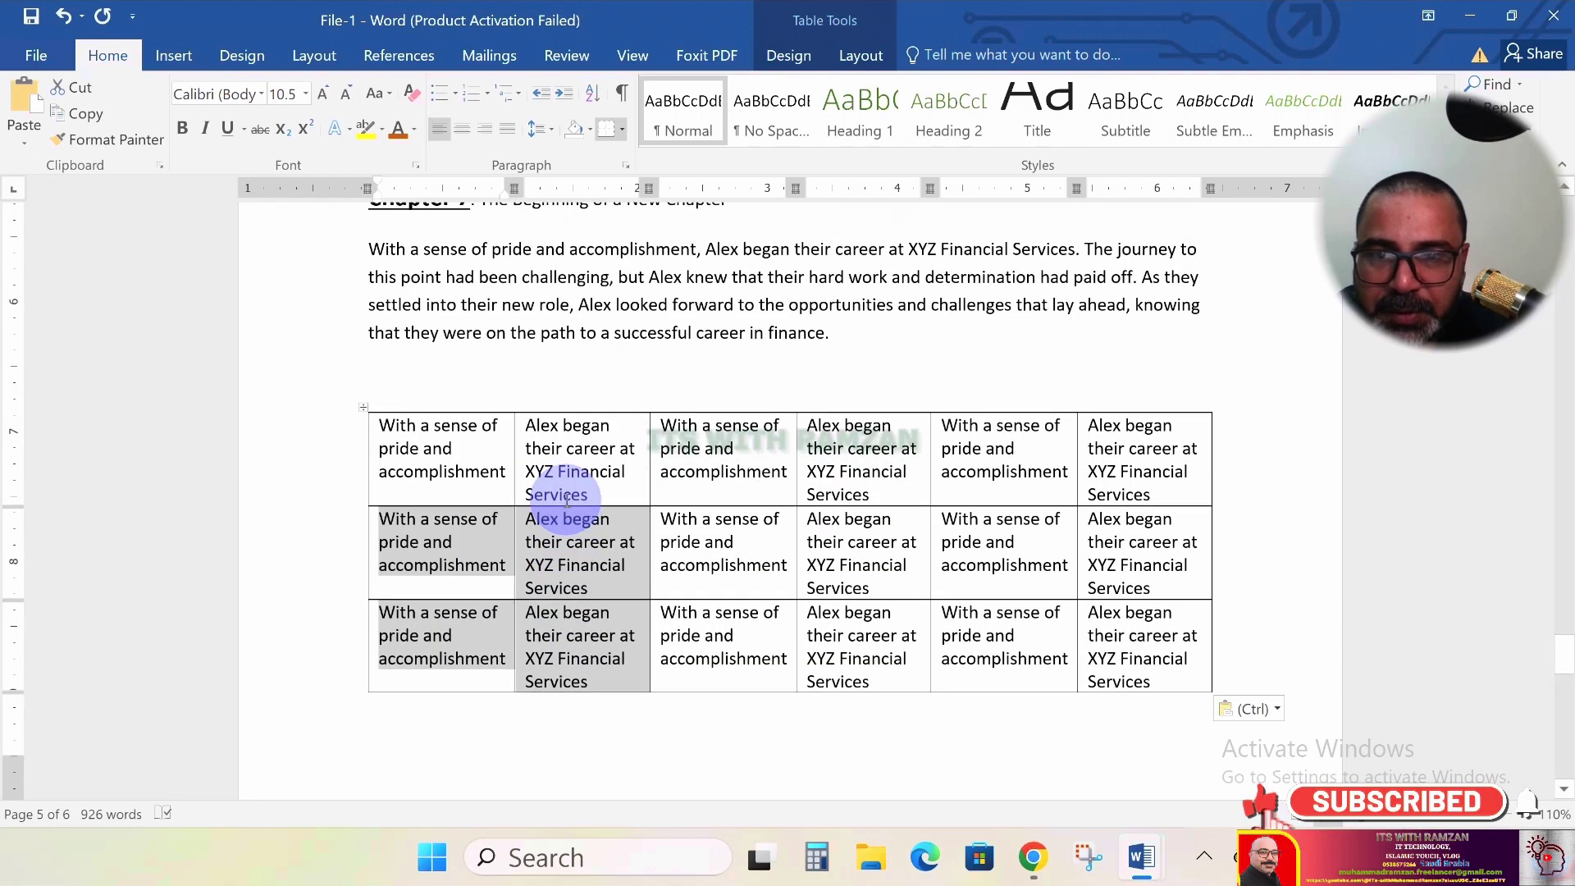
# Add blank lines between the Chapter 7 paragraph and the table to push the table onto the next page
pyautogui.click(436, 378)
pyautogui.press('Return')
pyautogui.press('Return')
pyautogui.press('Return')
pyautogui.press('Return')
pyautogui.press('Return')
pyautogui.press('Return')
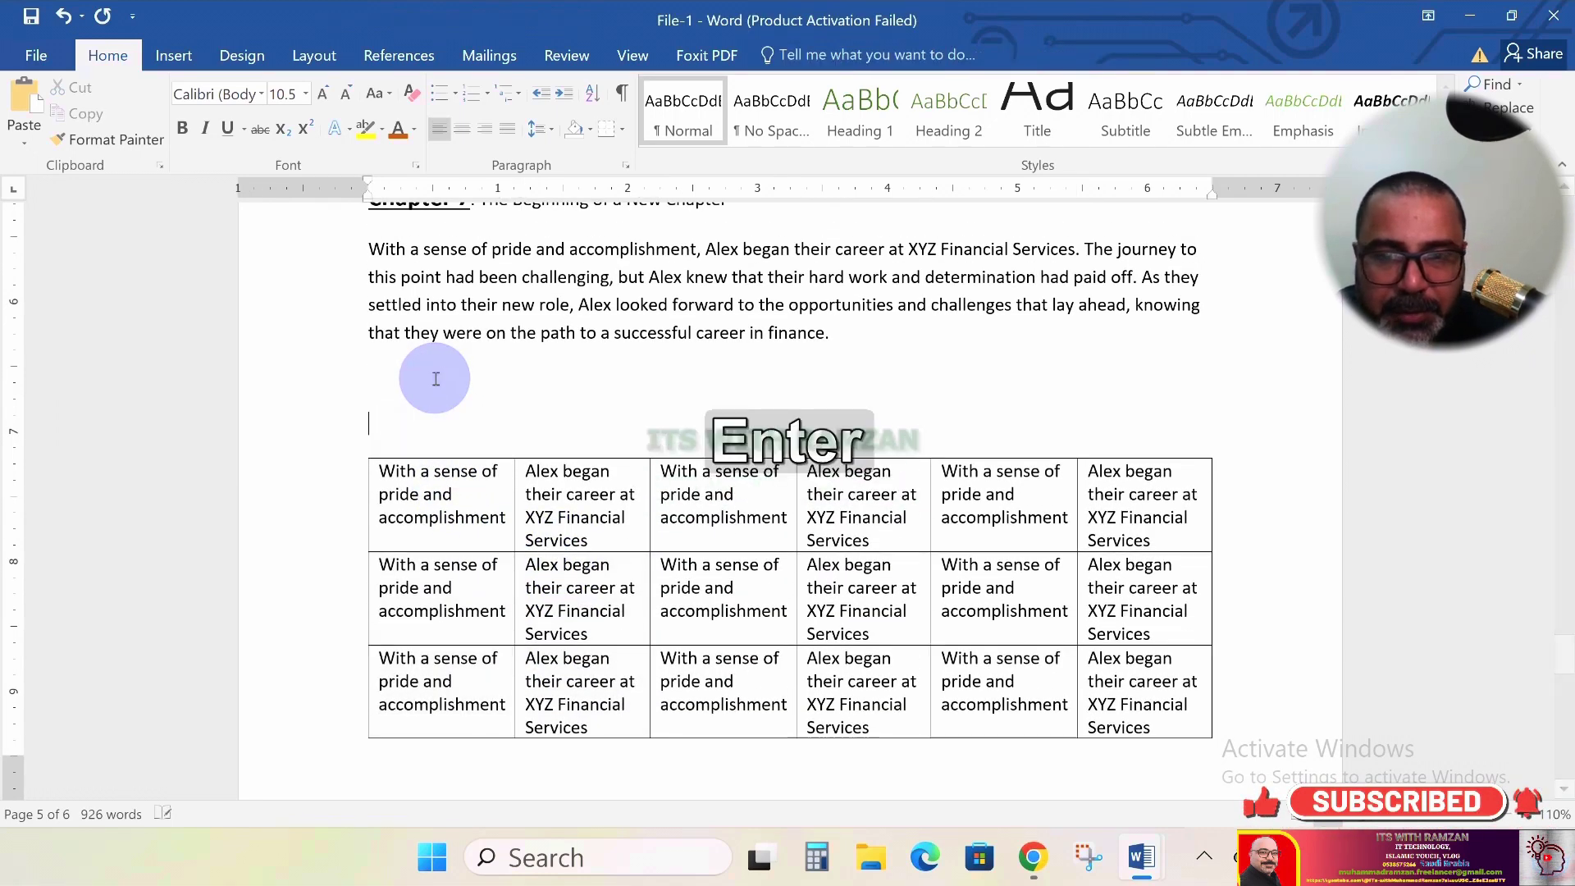
pyautogui.press('Return')
pyautogui.press('Return')
pyautogui.press('Return')
pyautogui.press('Return')
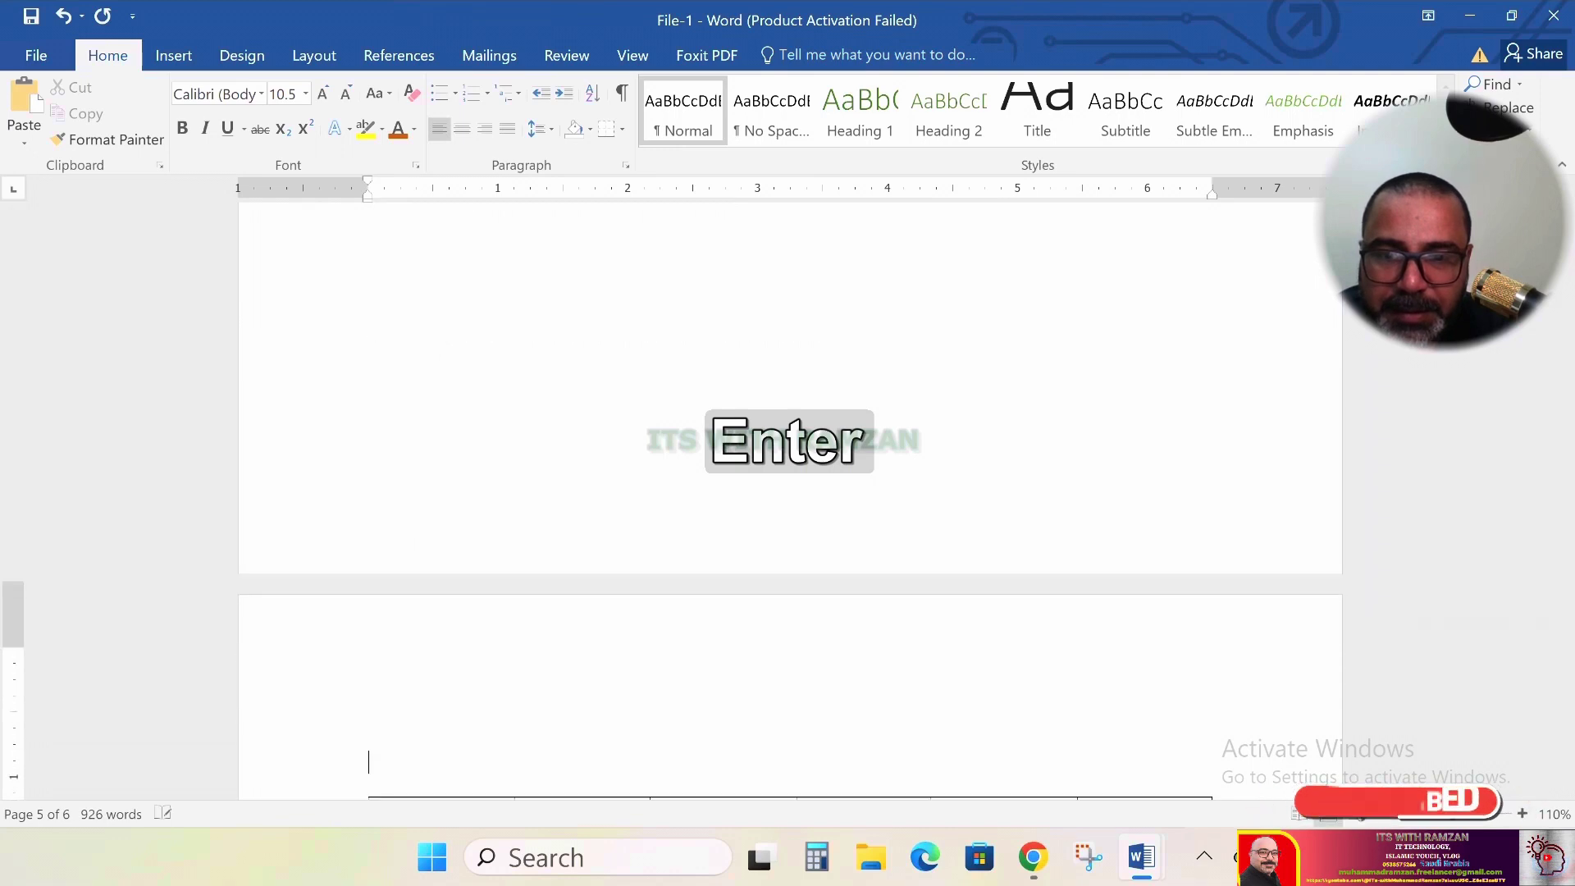
# Paste the copied pair of cells into the first two columns of each of the table's last three rows
pyautogui.scroll(-5, 567, 450)
pyautogui.scroll(-4, 568, 450)
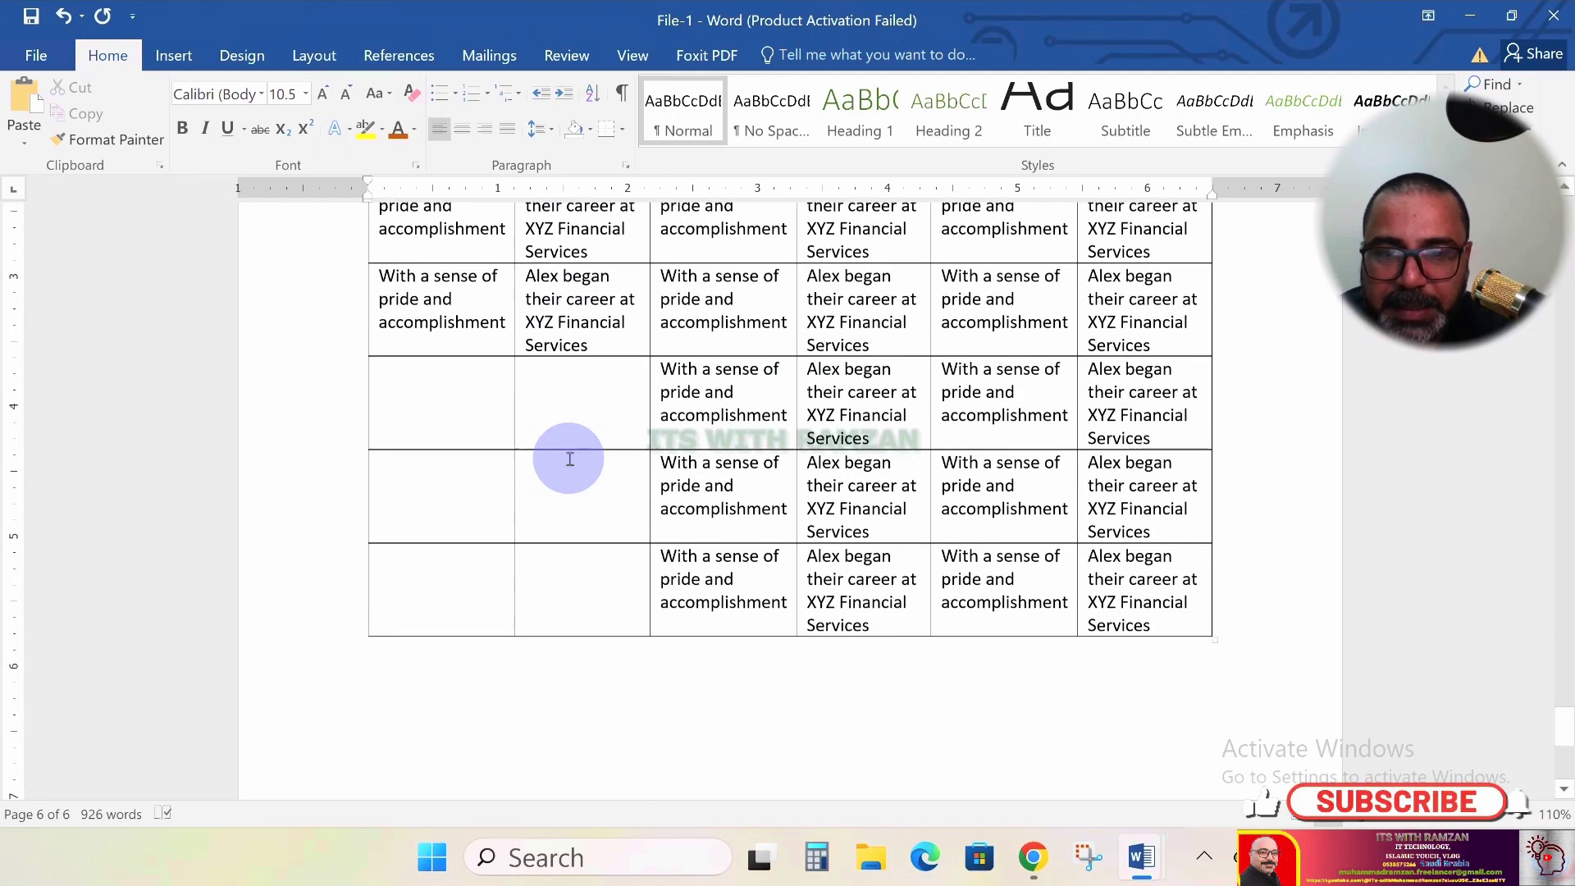
pyautogui.scroll(1, 509, 449)
pyautogui.click(452, 447)
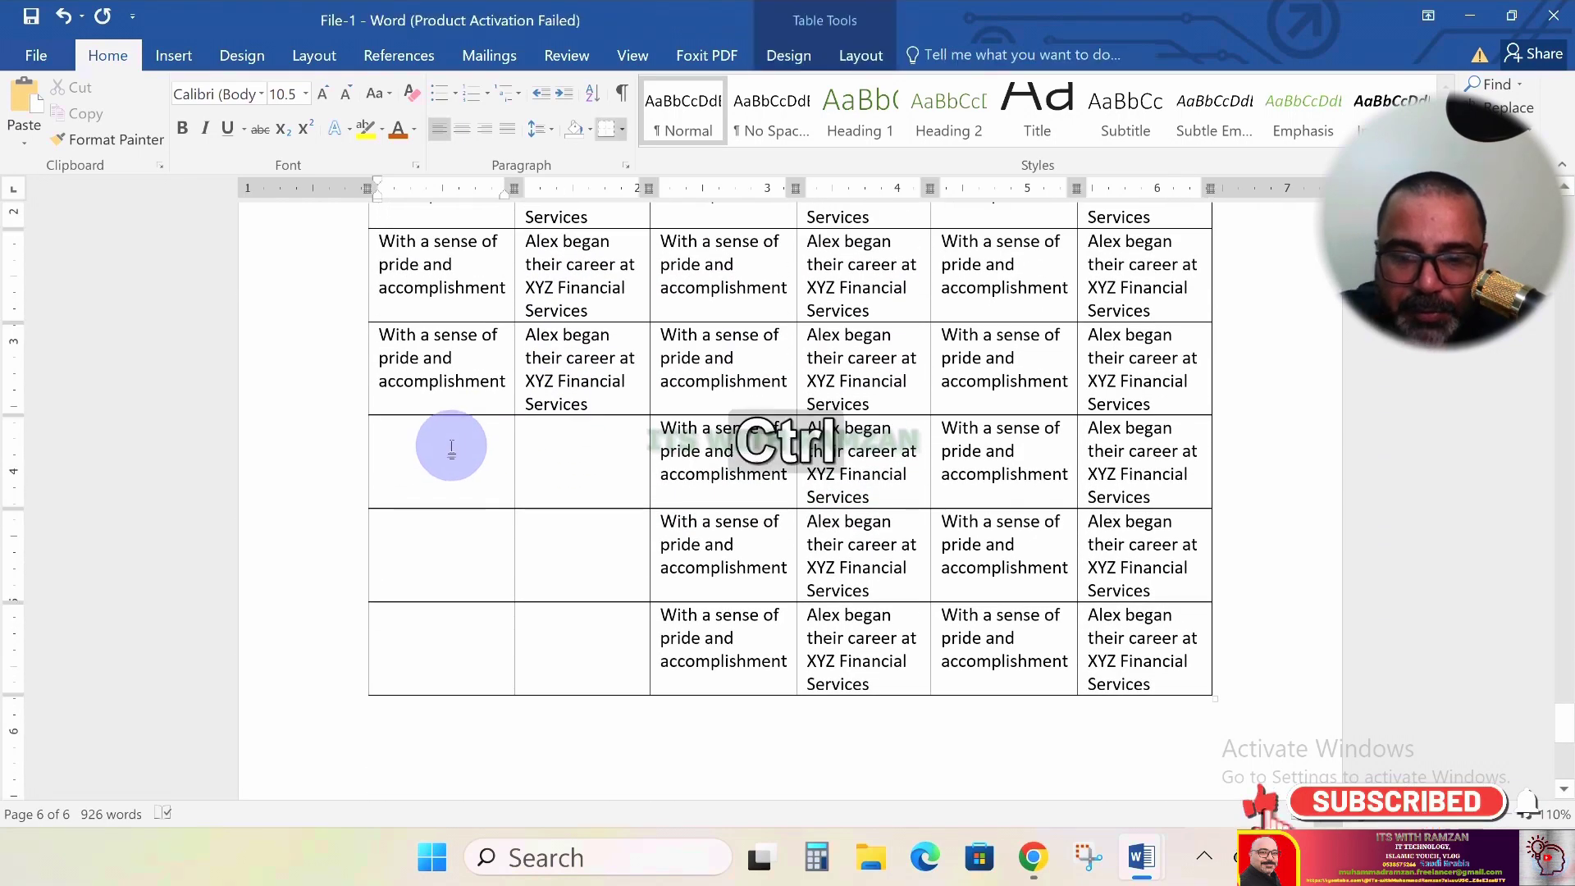
pyautogui.hotkey('ctrl', 'v')
pyautogui.click(422, 556)
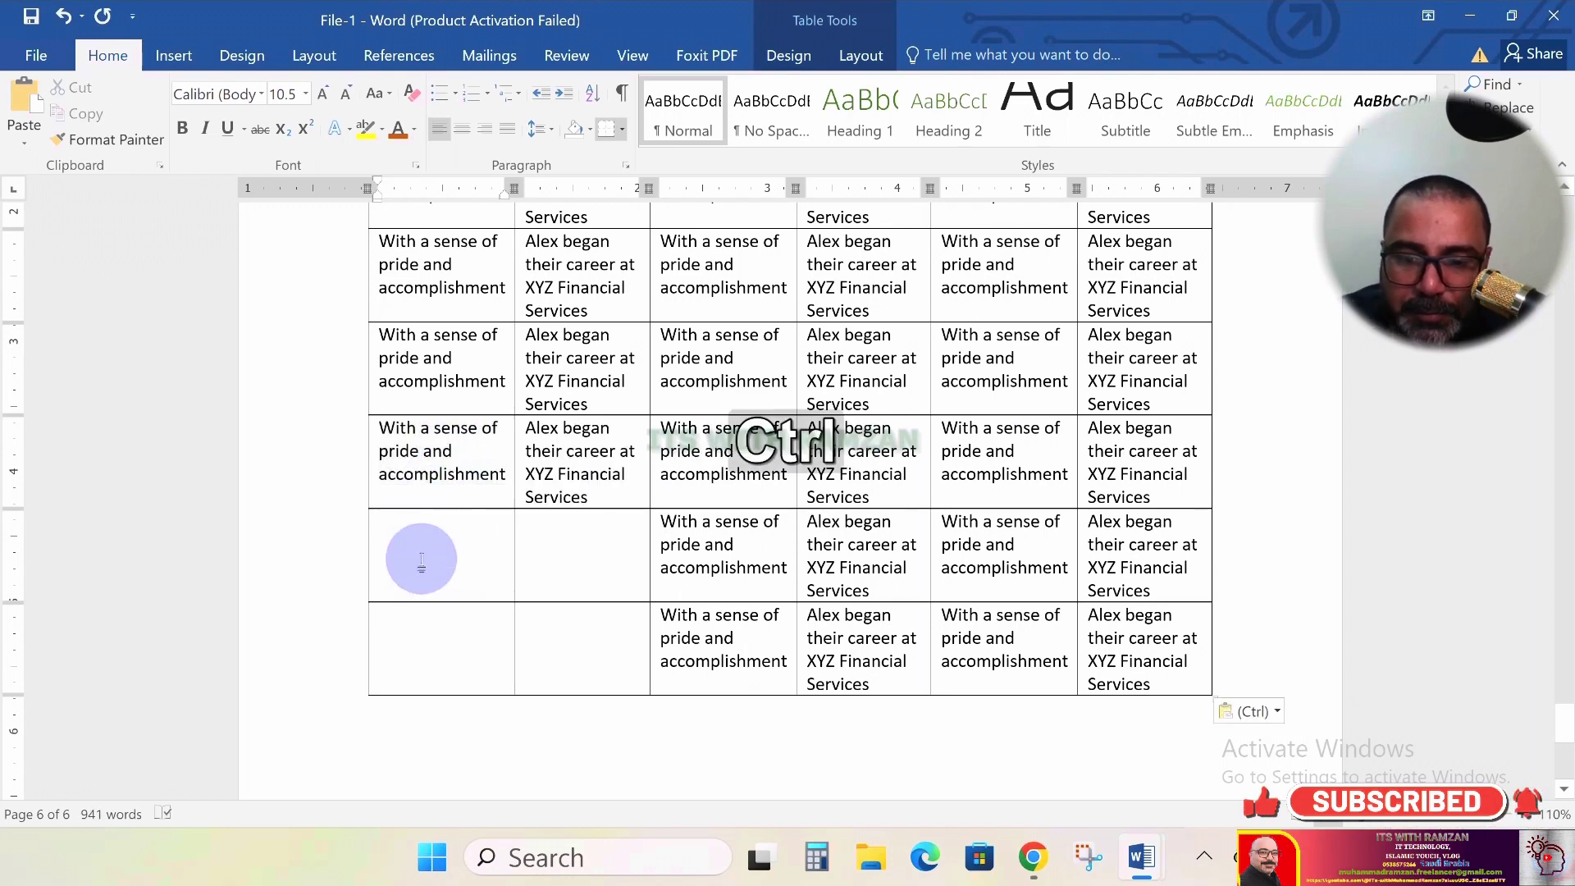
pyautogui.hotkey('ctrl', 'v')
pyautogui.click(413, 611)
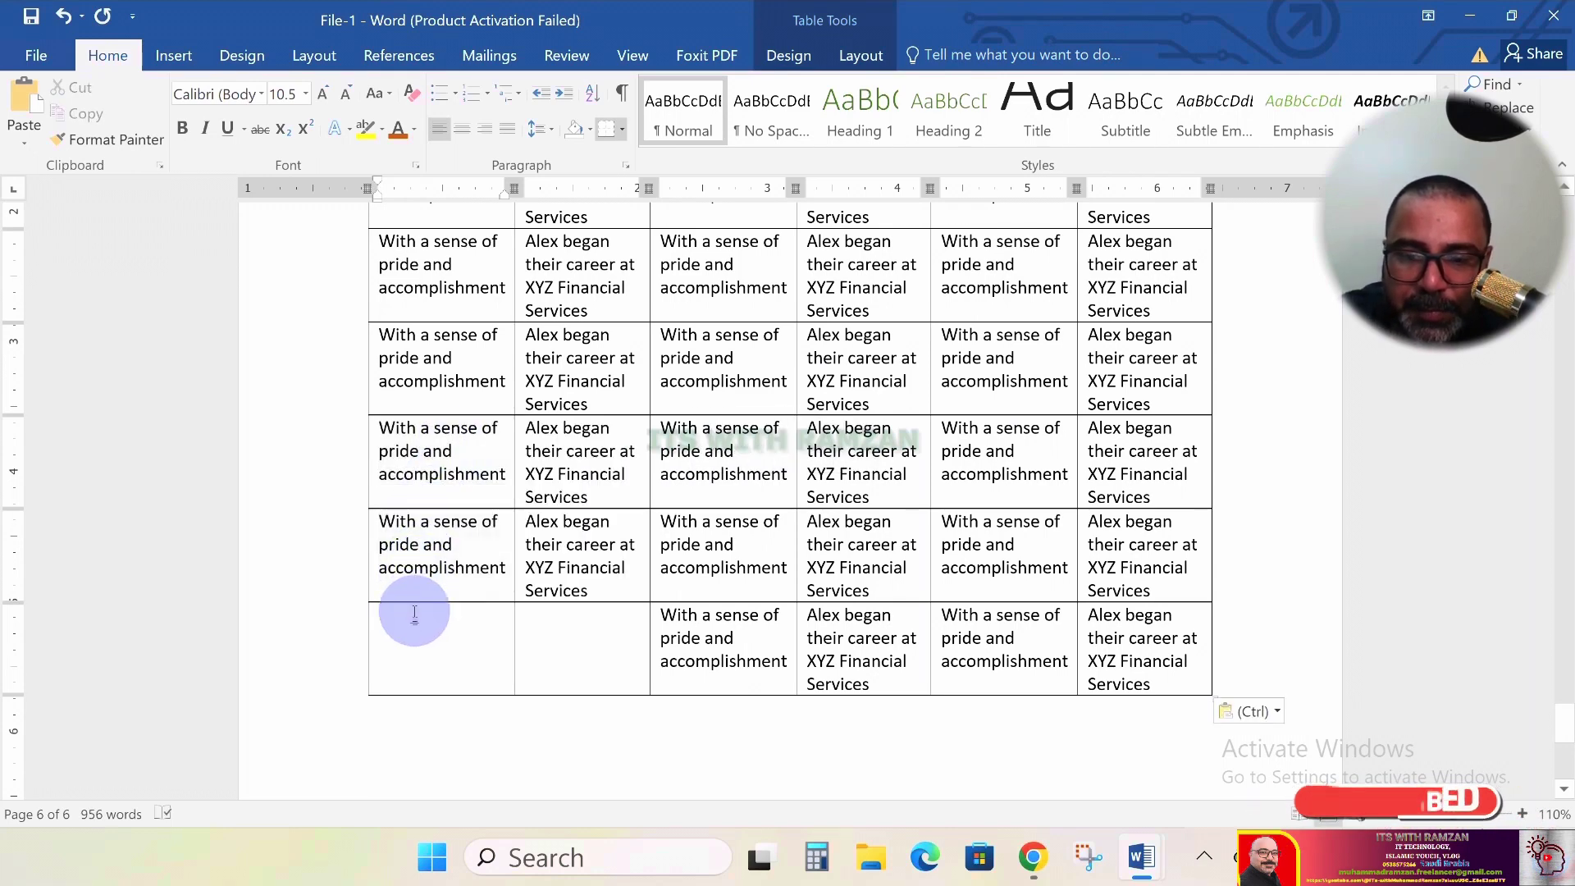
pyautogui.hotkey('ctrl', 'v')
# Set the whole table's alignment to Center in its Table Properties
pyautogui.scroll(1, 590, 603)
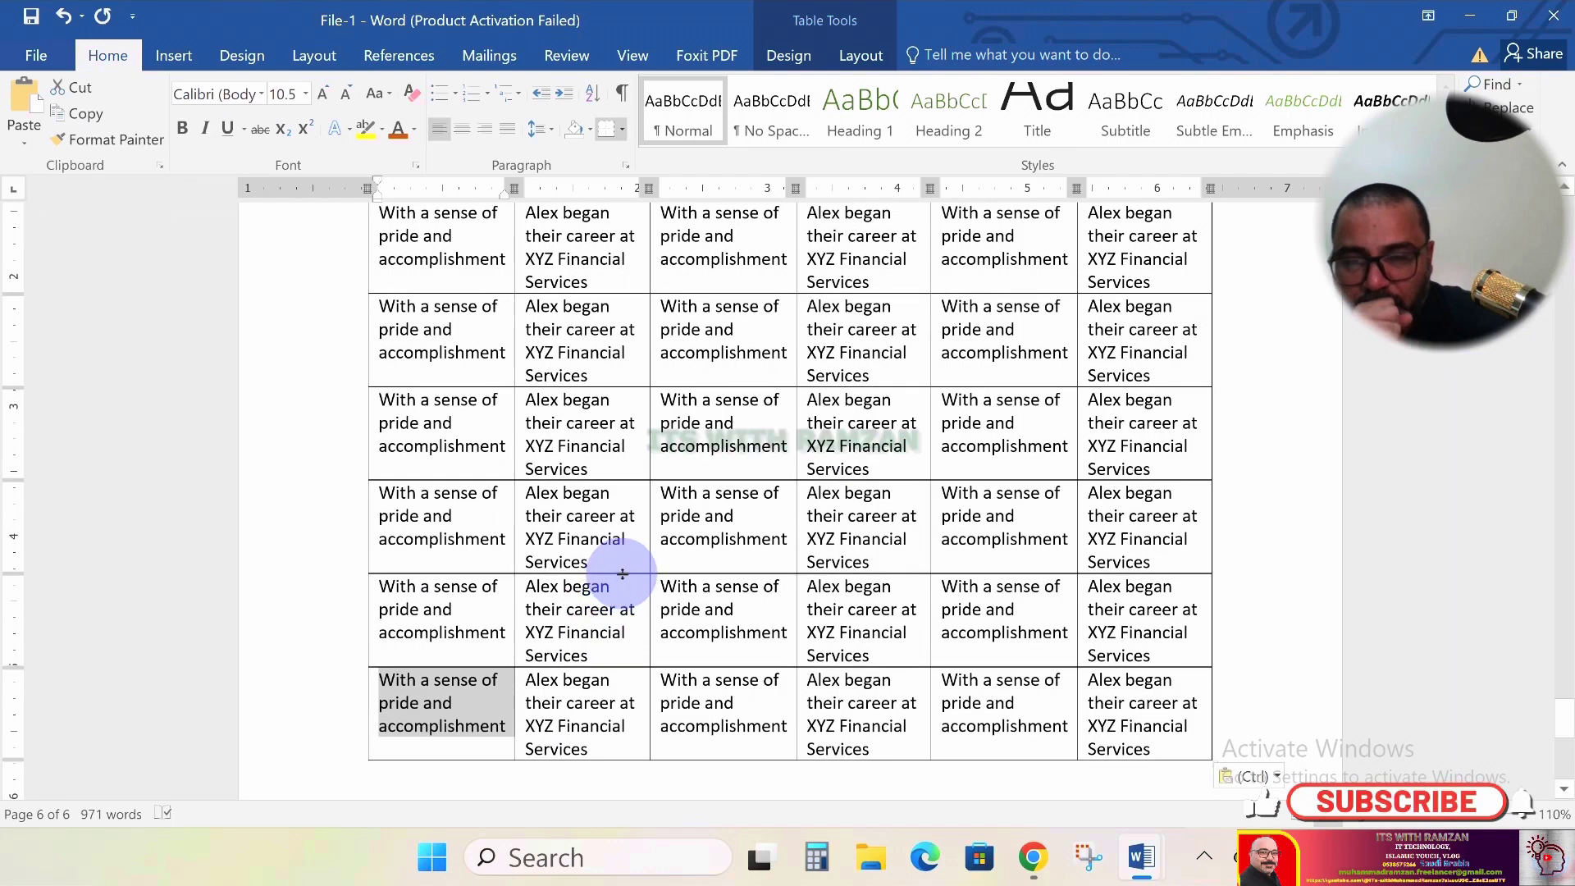
pyautogui.scroll(5, 668, 527)
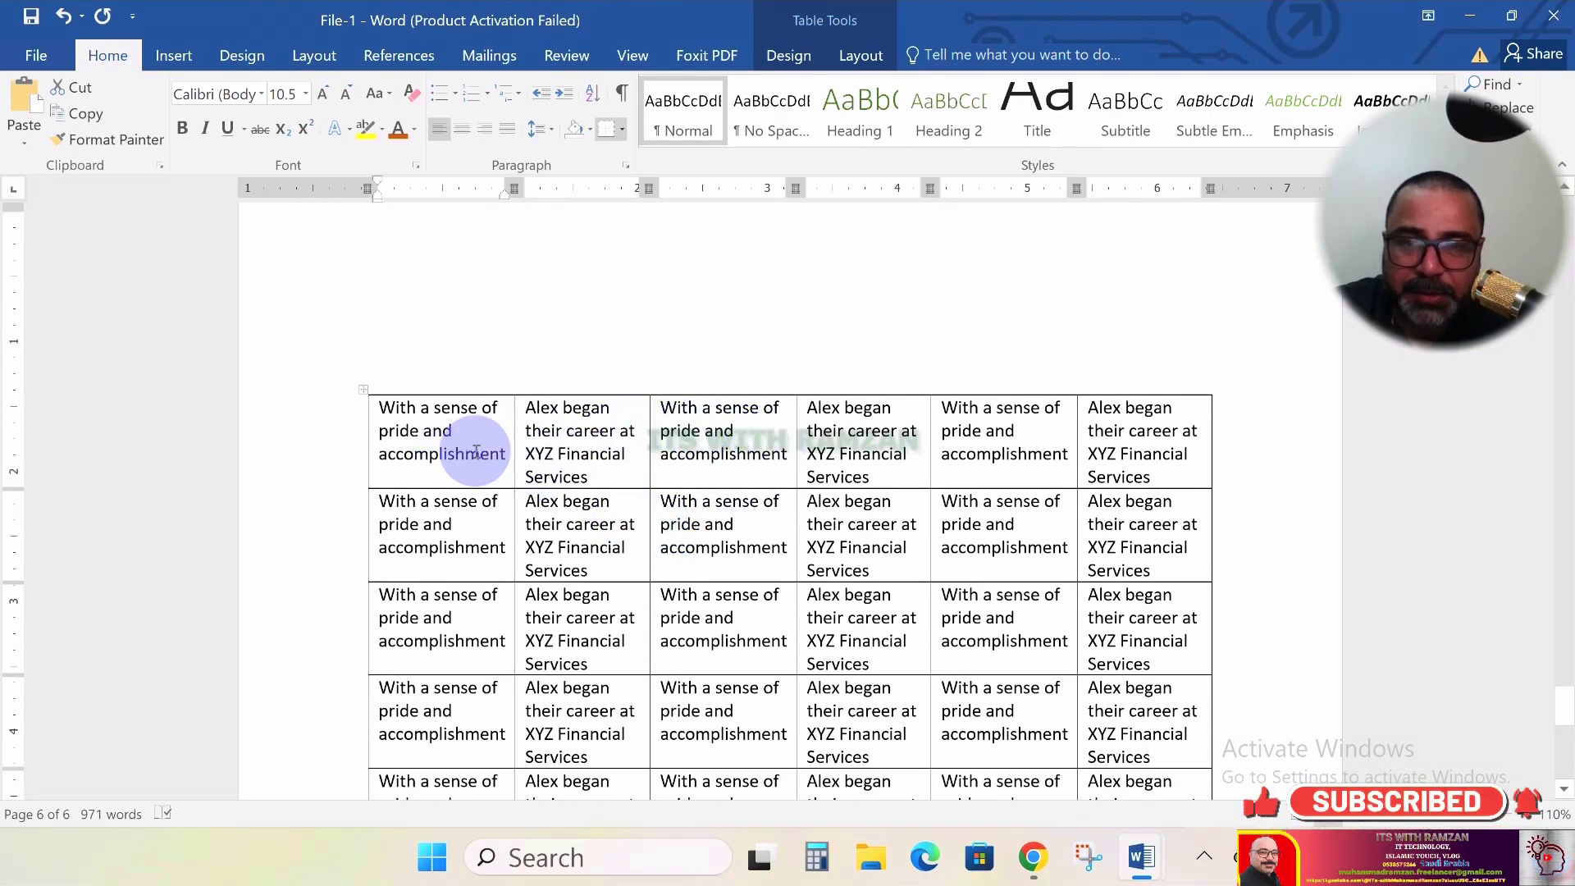
pyautogui.scroll(-1, 525, 369)
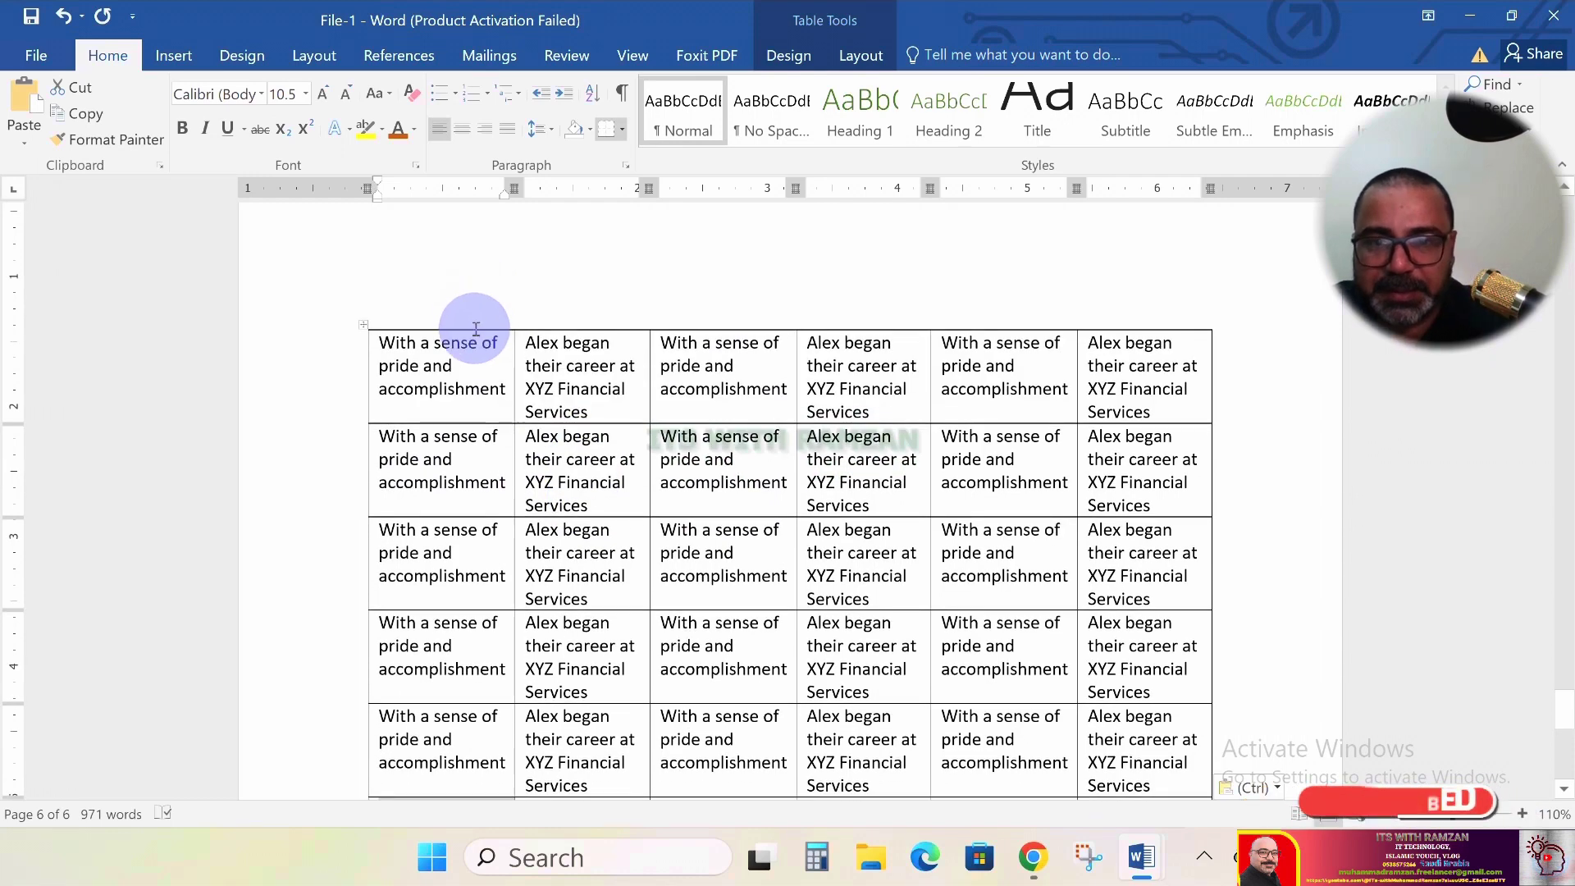
pyautogui.click(367, 328)
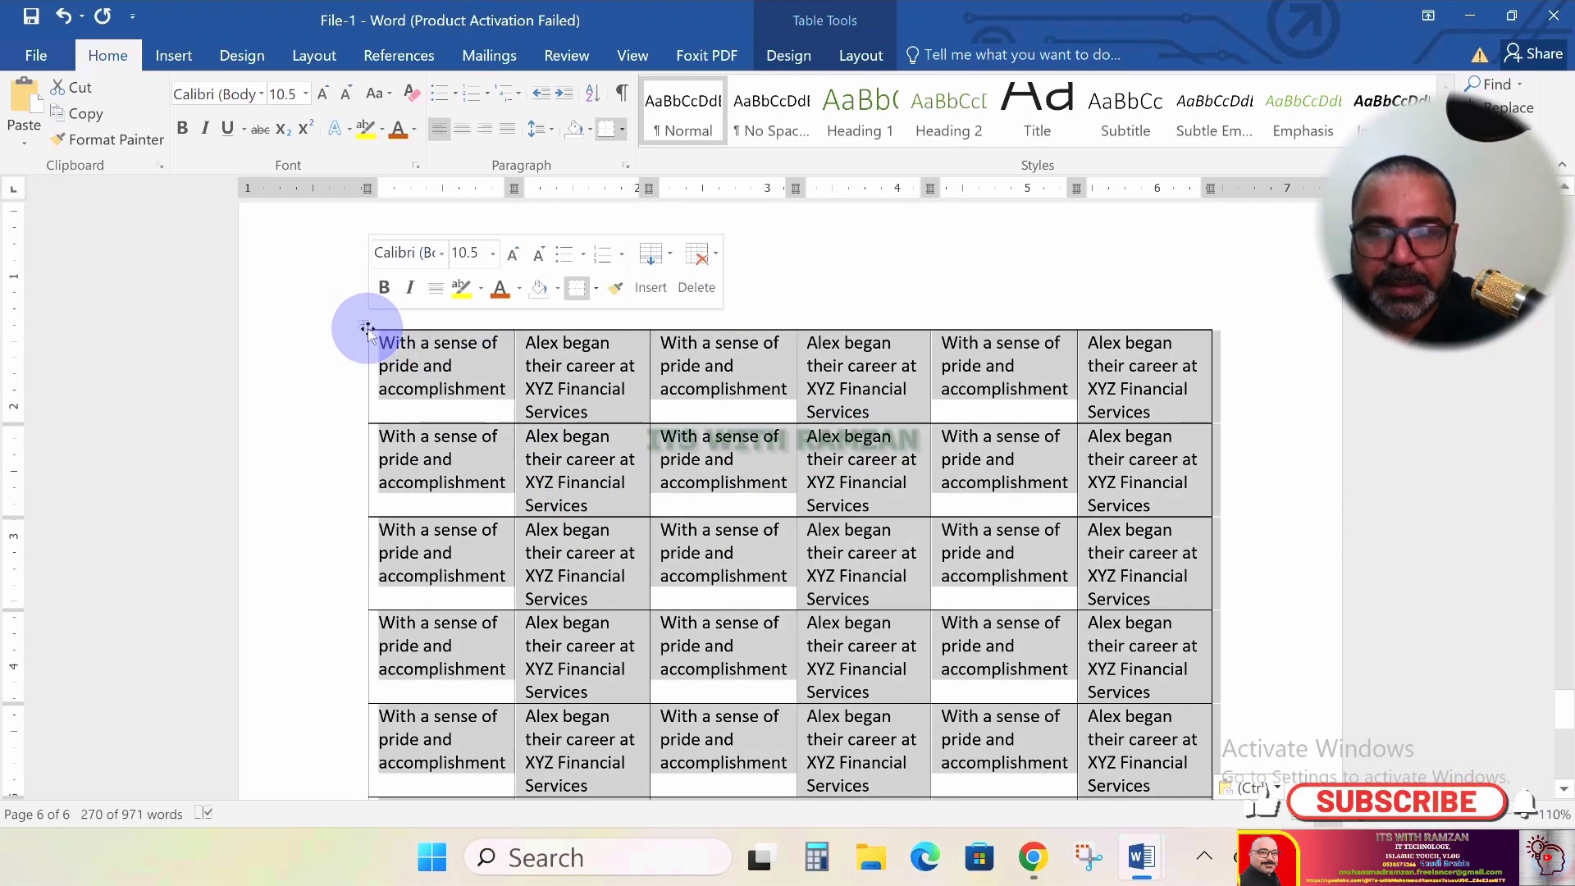
pyautogui.rightClick(369, 328)
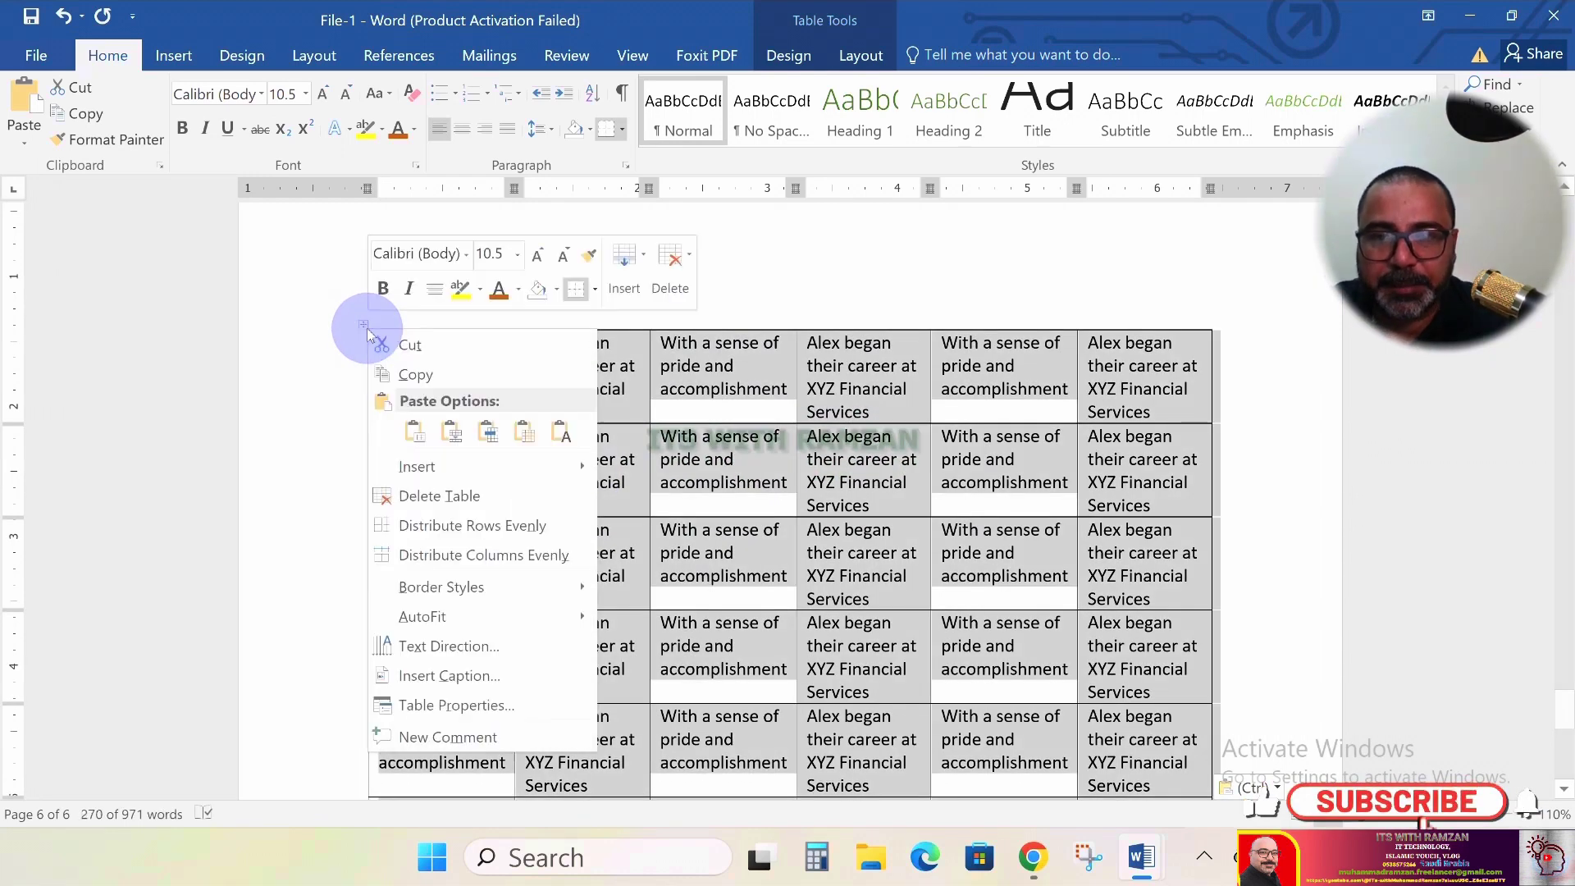
pyautogui.click(539, 706)
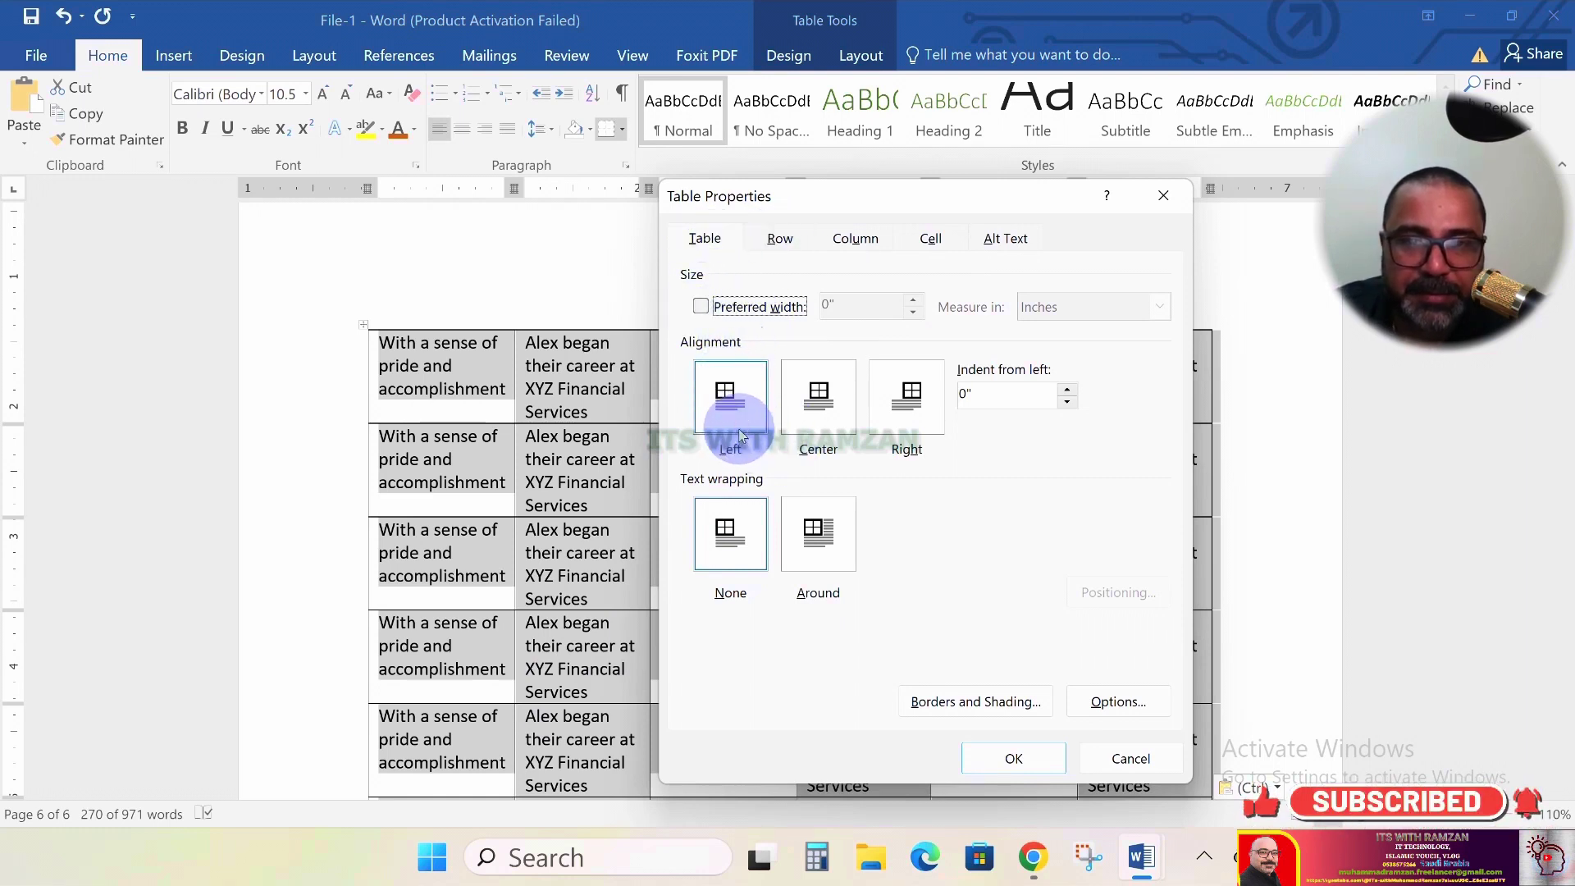
pyautogui.doubleClick(824, 423)
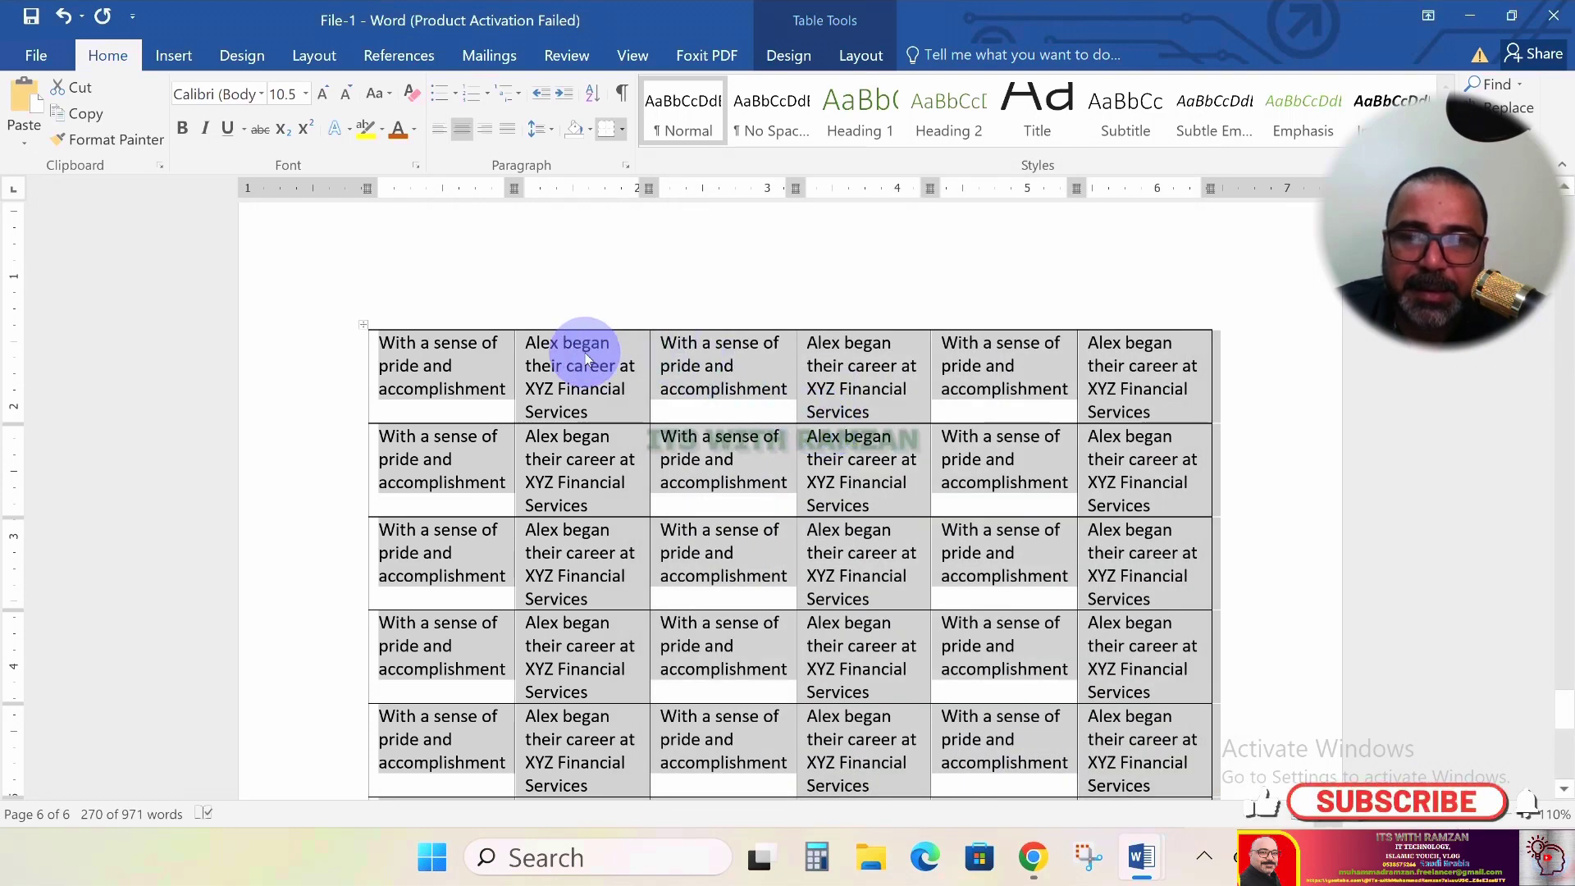
# Set the vertical alignment of all the table's cells to Center, undoing and redoing the change to compare
pyautogui.rightClick(470, 664)
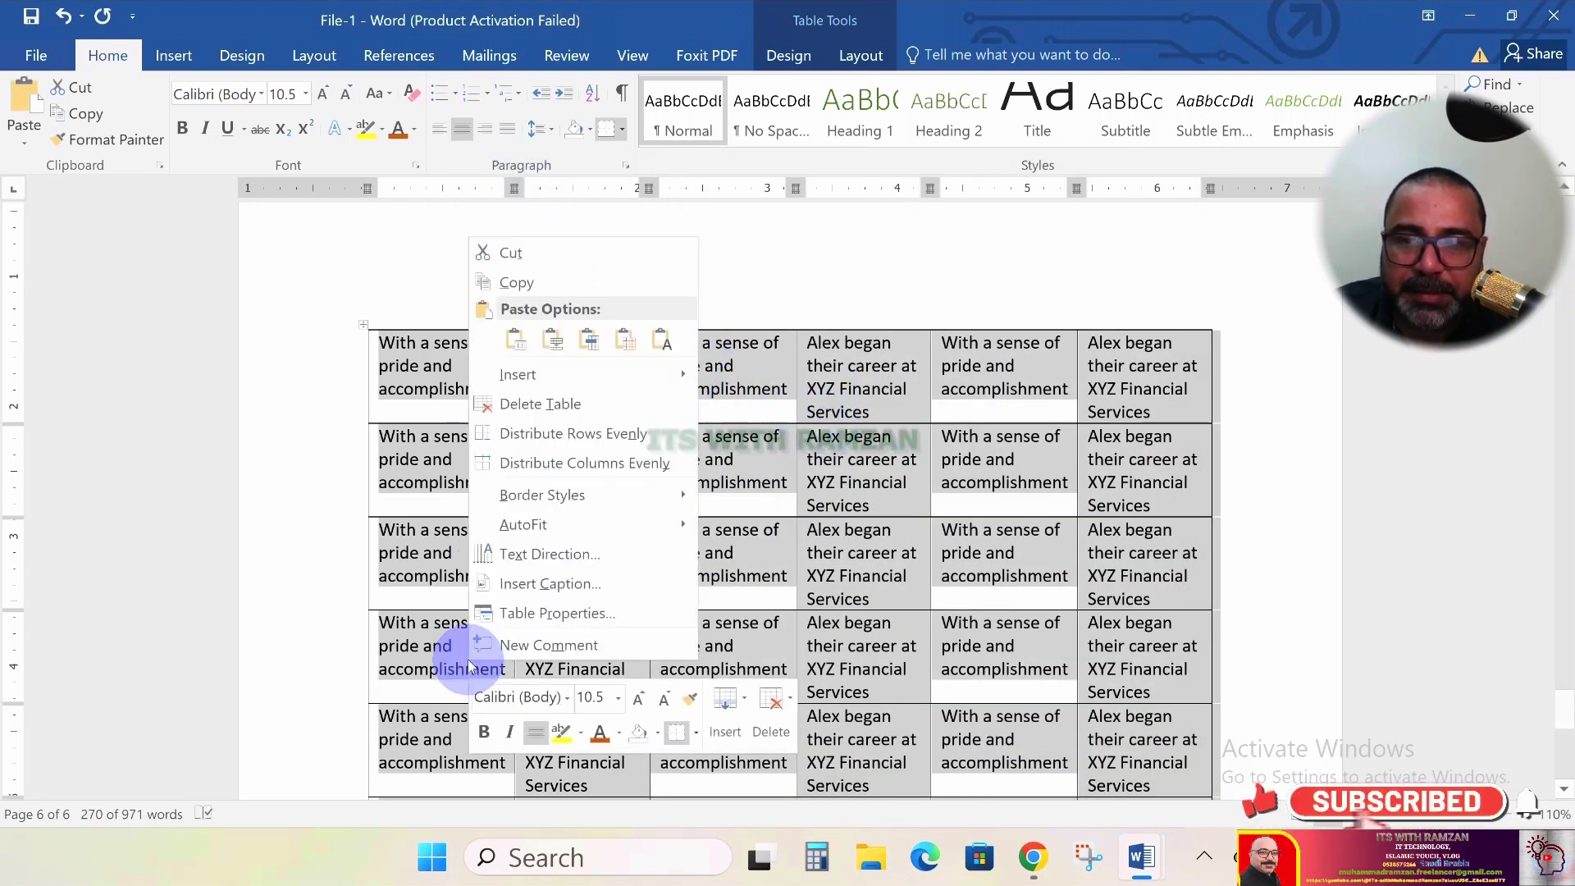
pyautogui.click(525, 615)
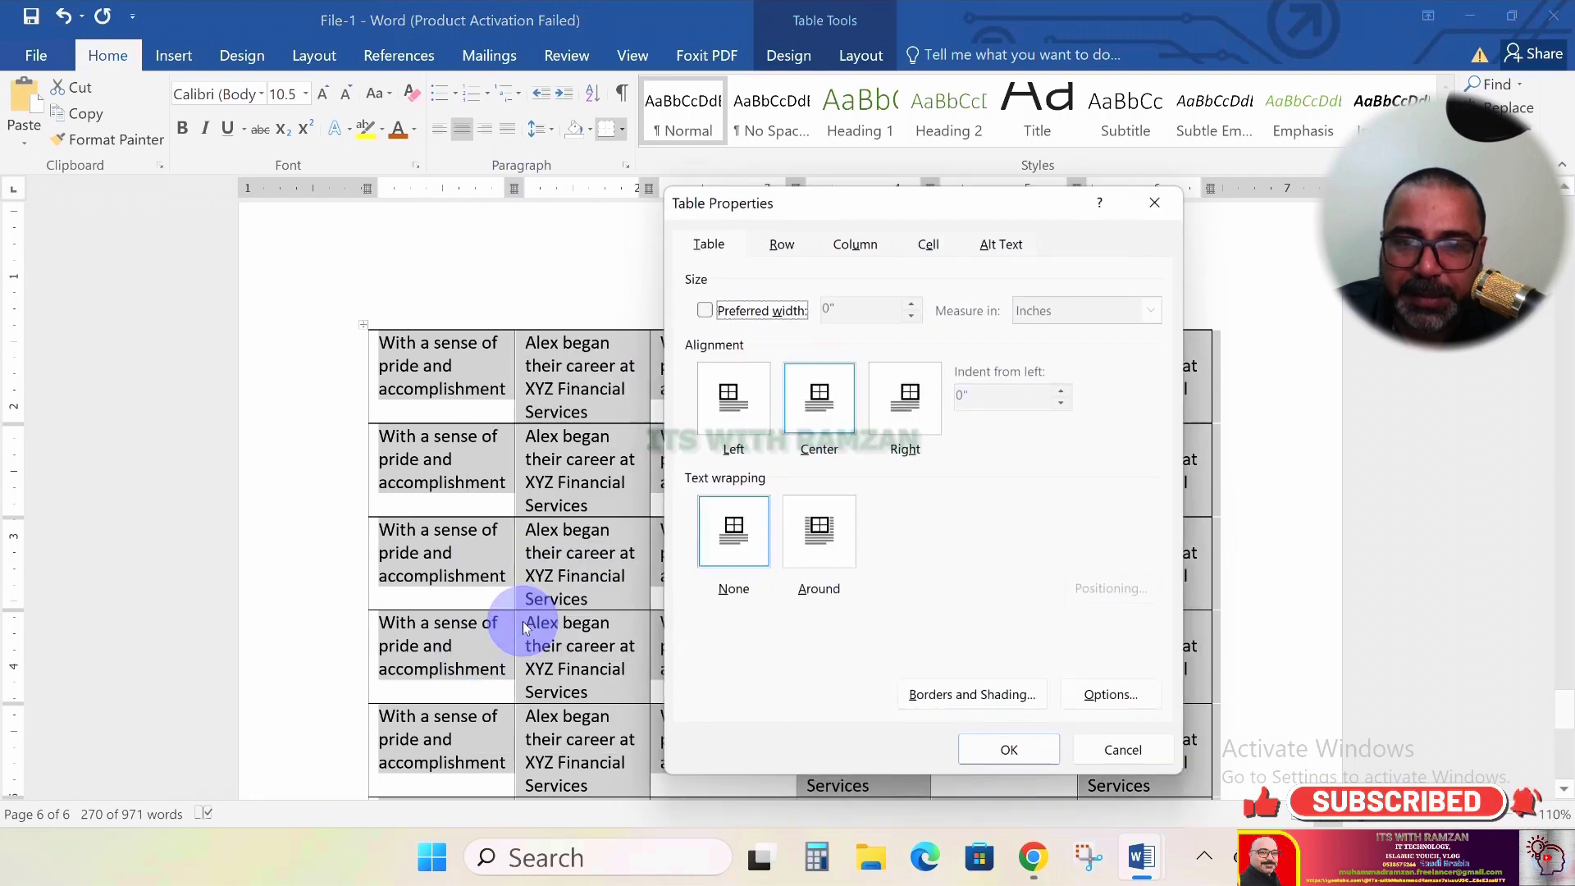
pyautogui.click(777, 236)
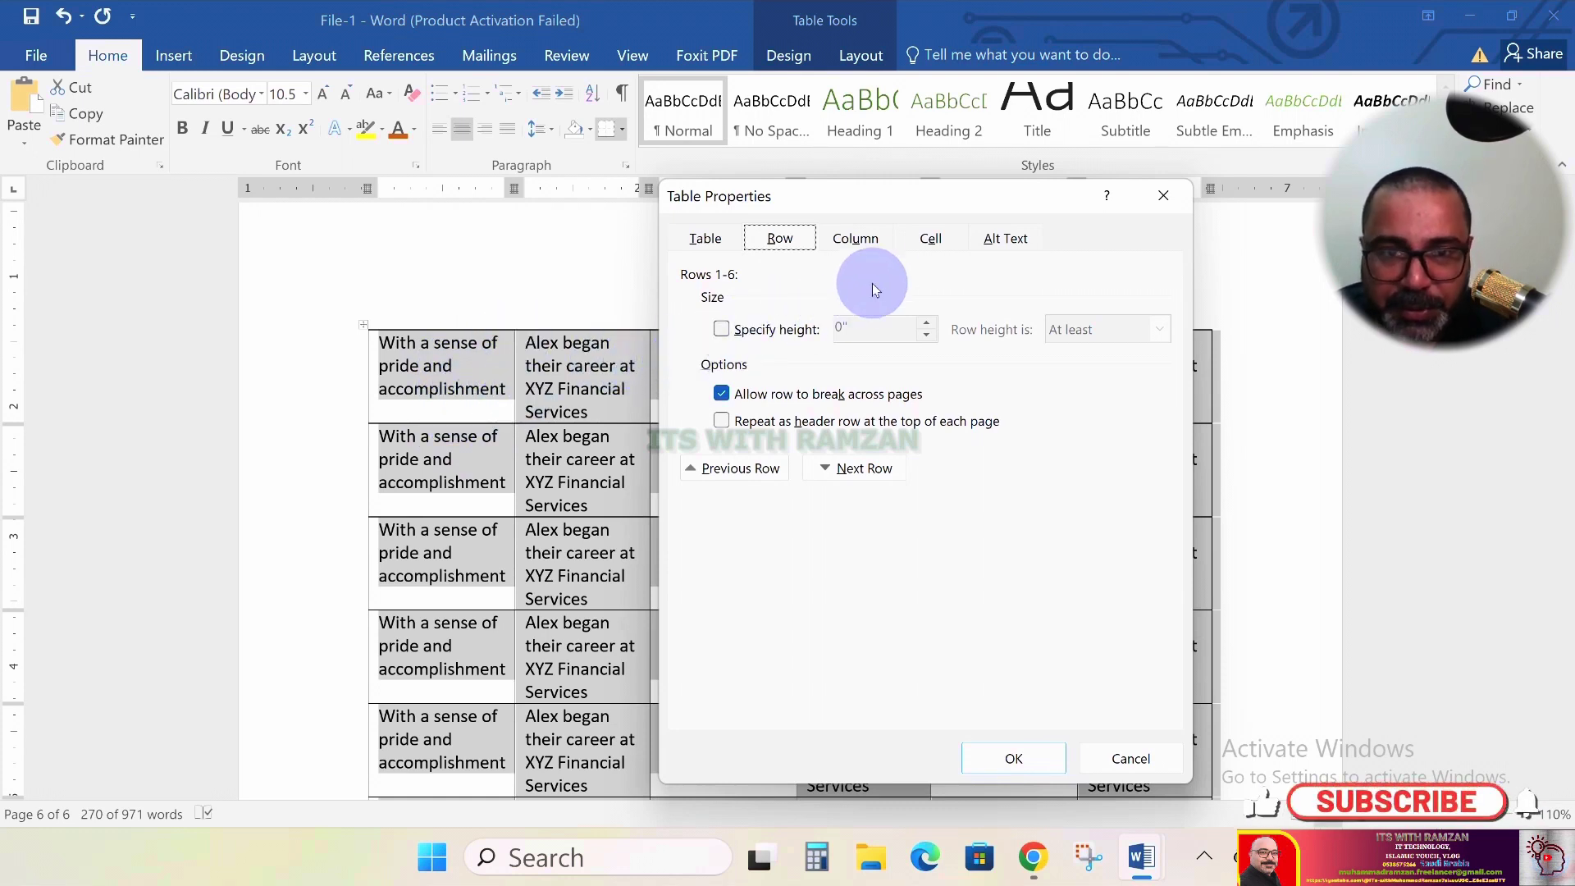
pyautogui.click(851, 245)
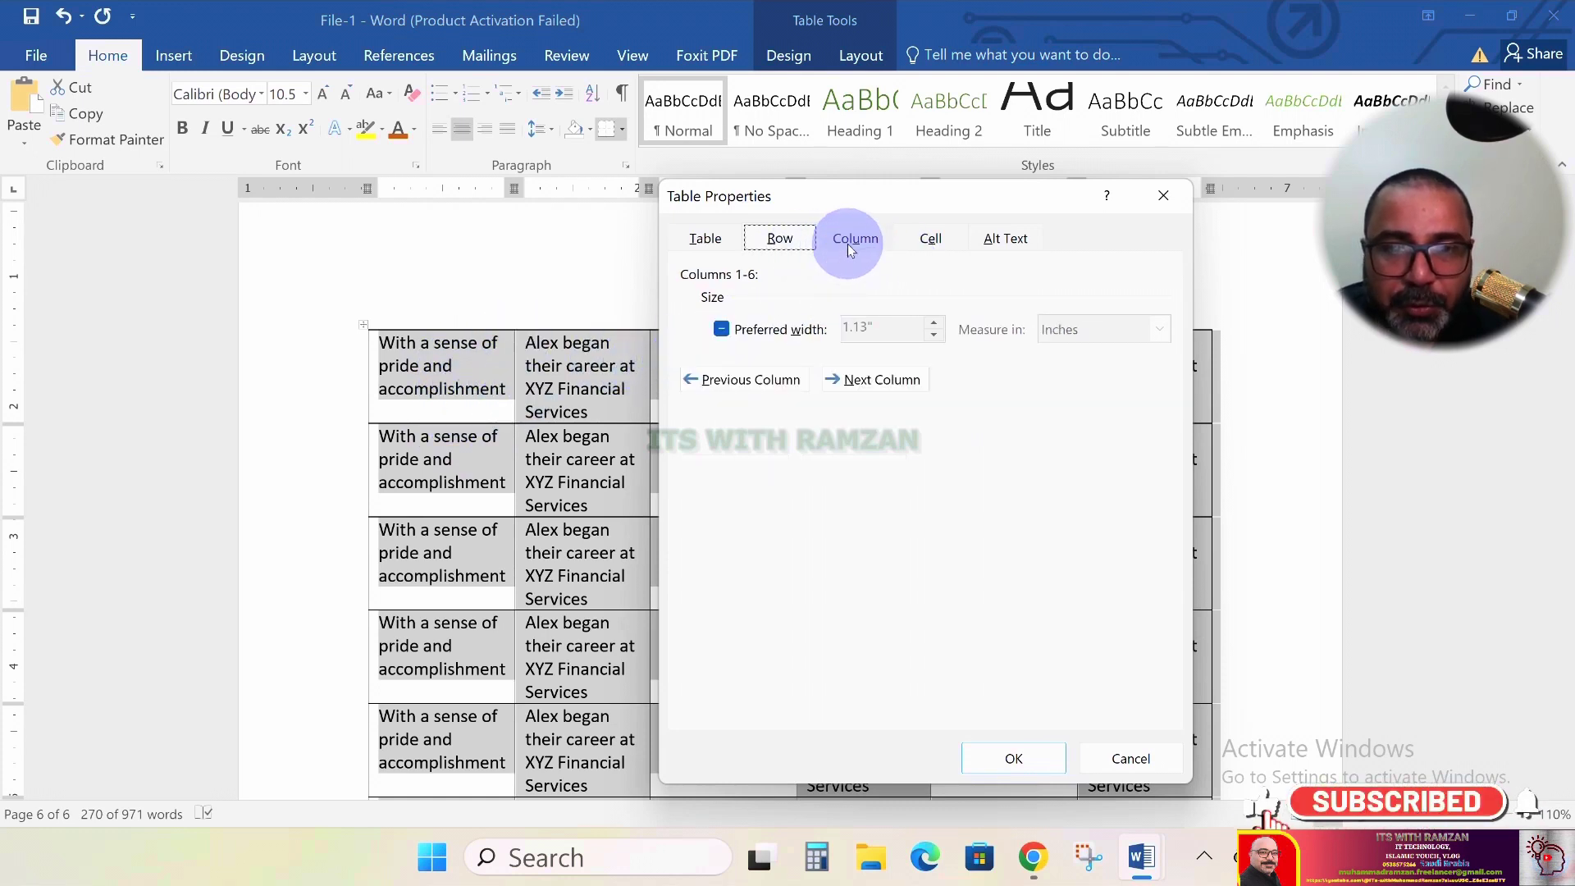
pyautogui.click(780, 239)
pyautogui.click(930, 242)
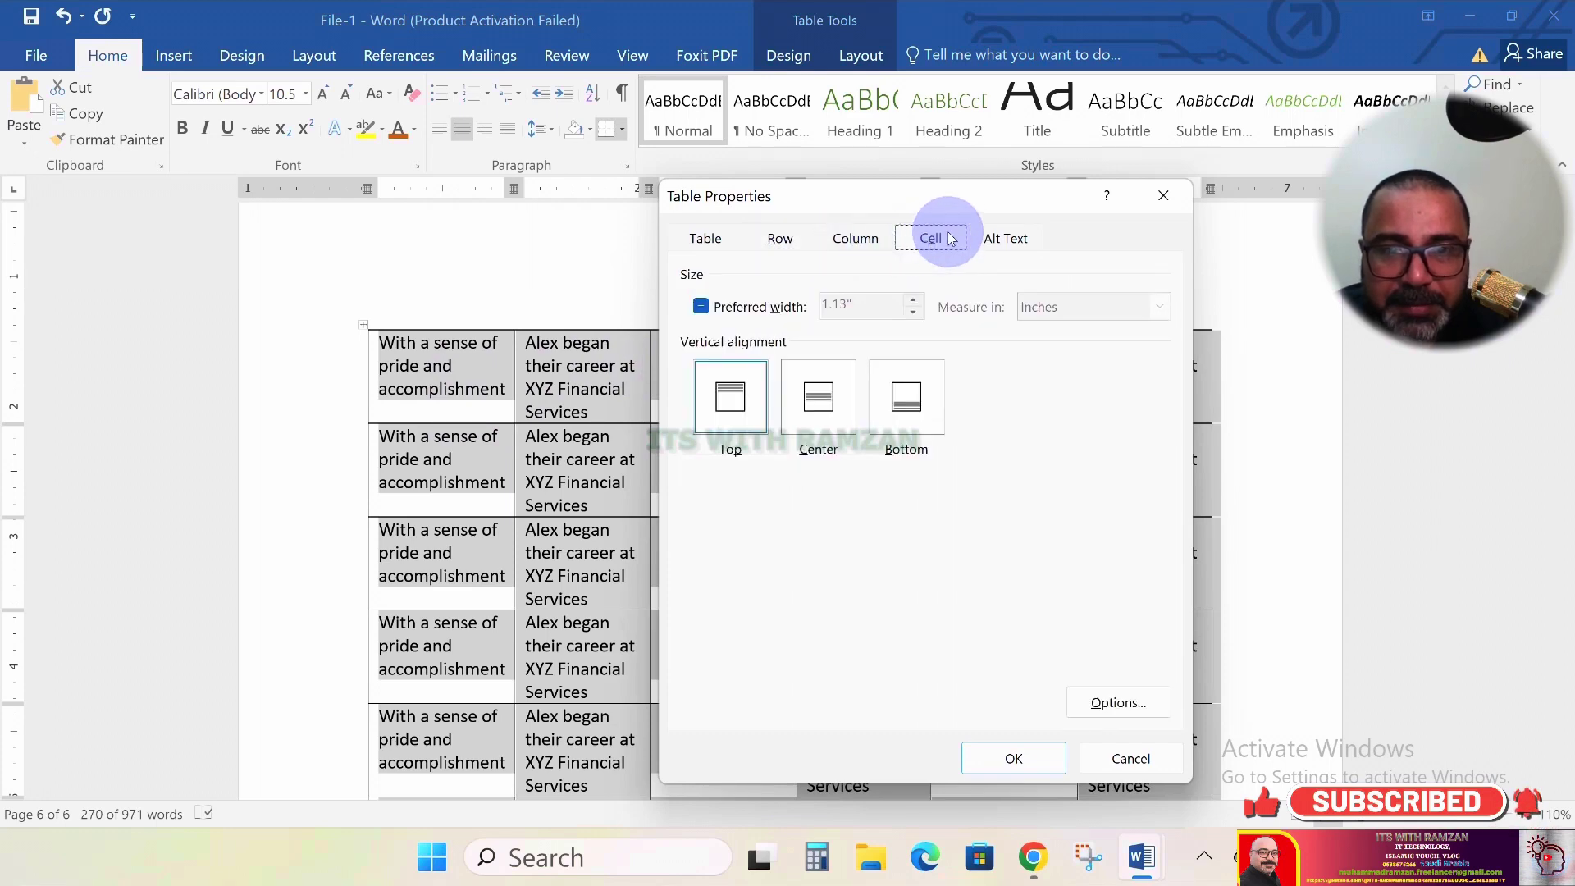
pyautogui.click(845, 420)
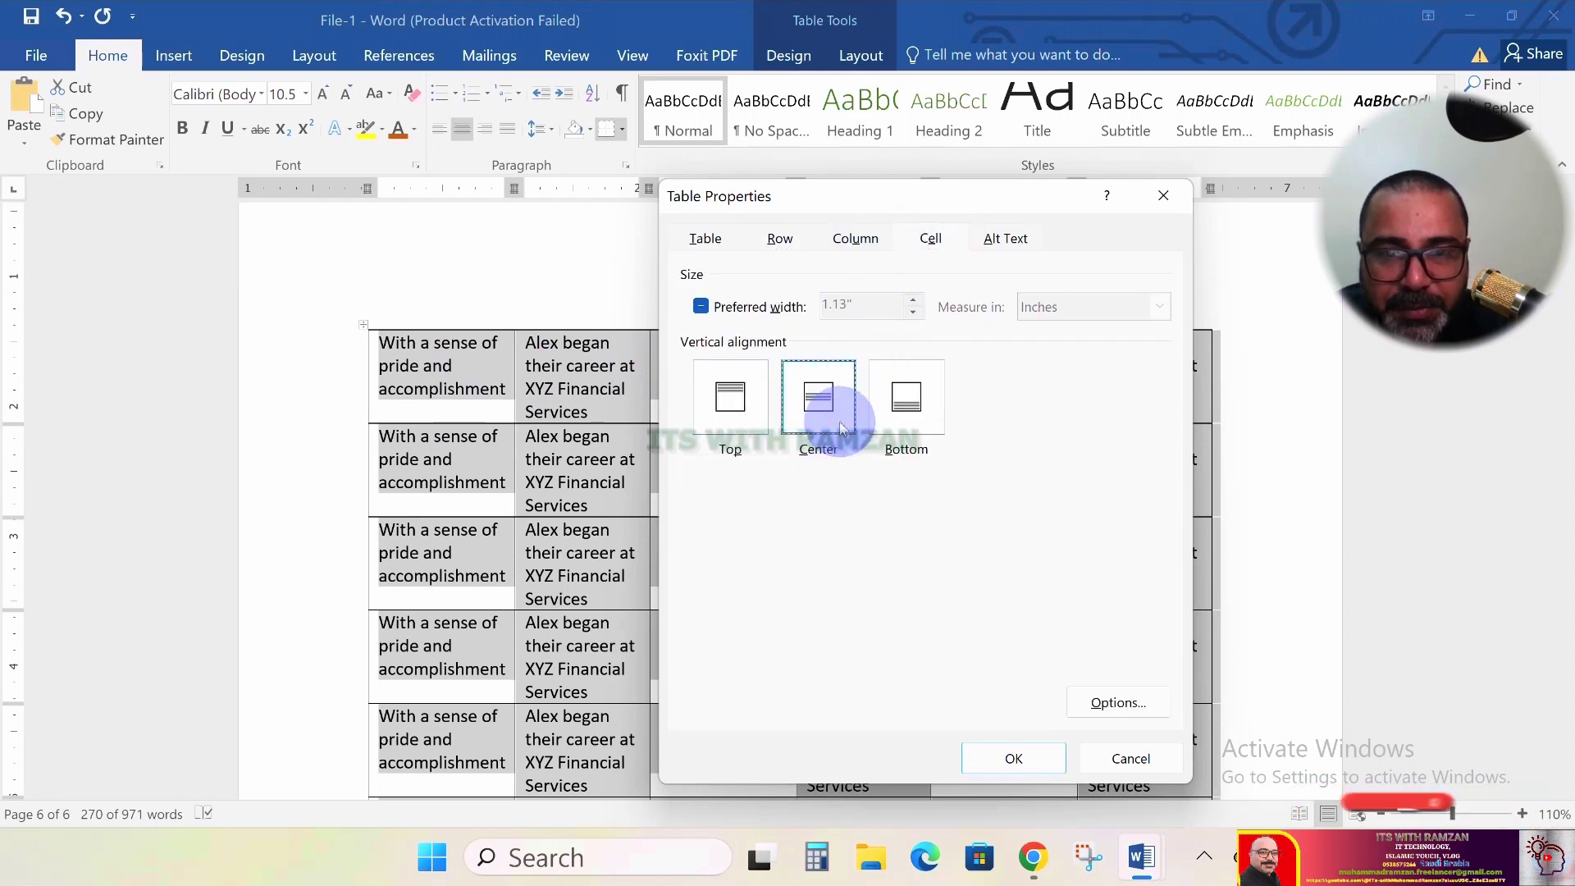
pyautogui.click(976, 758)
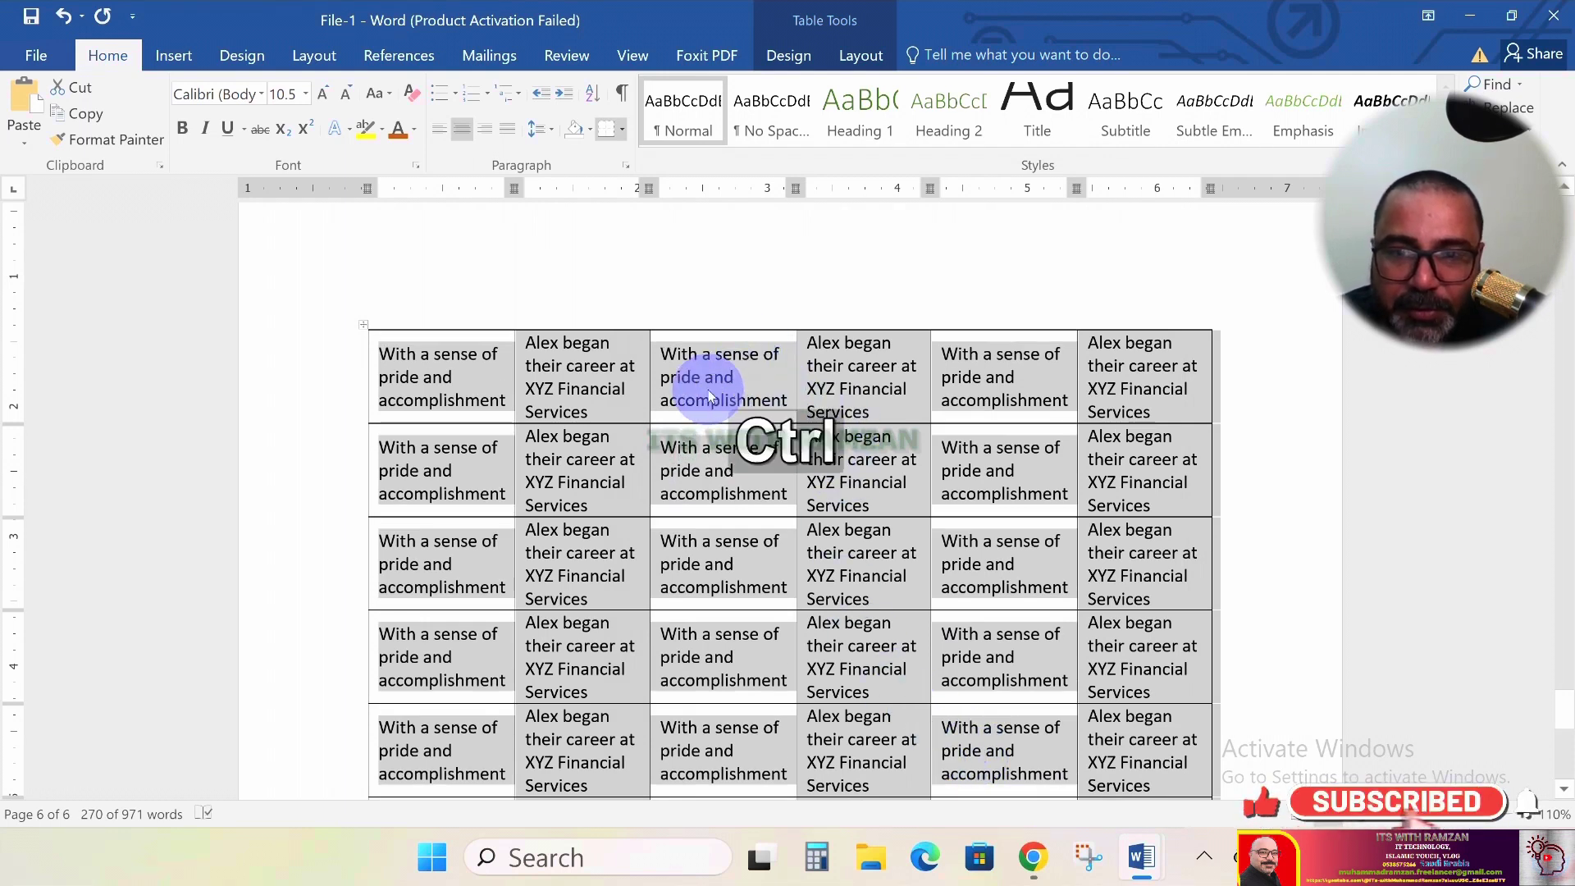
pyautogui.hotkey('ctrl', 'z')
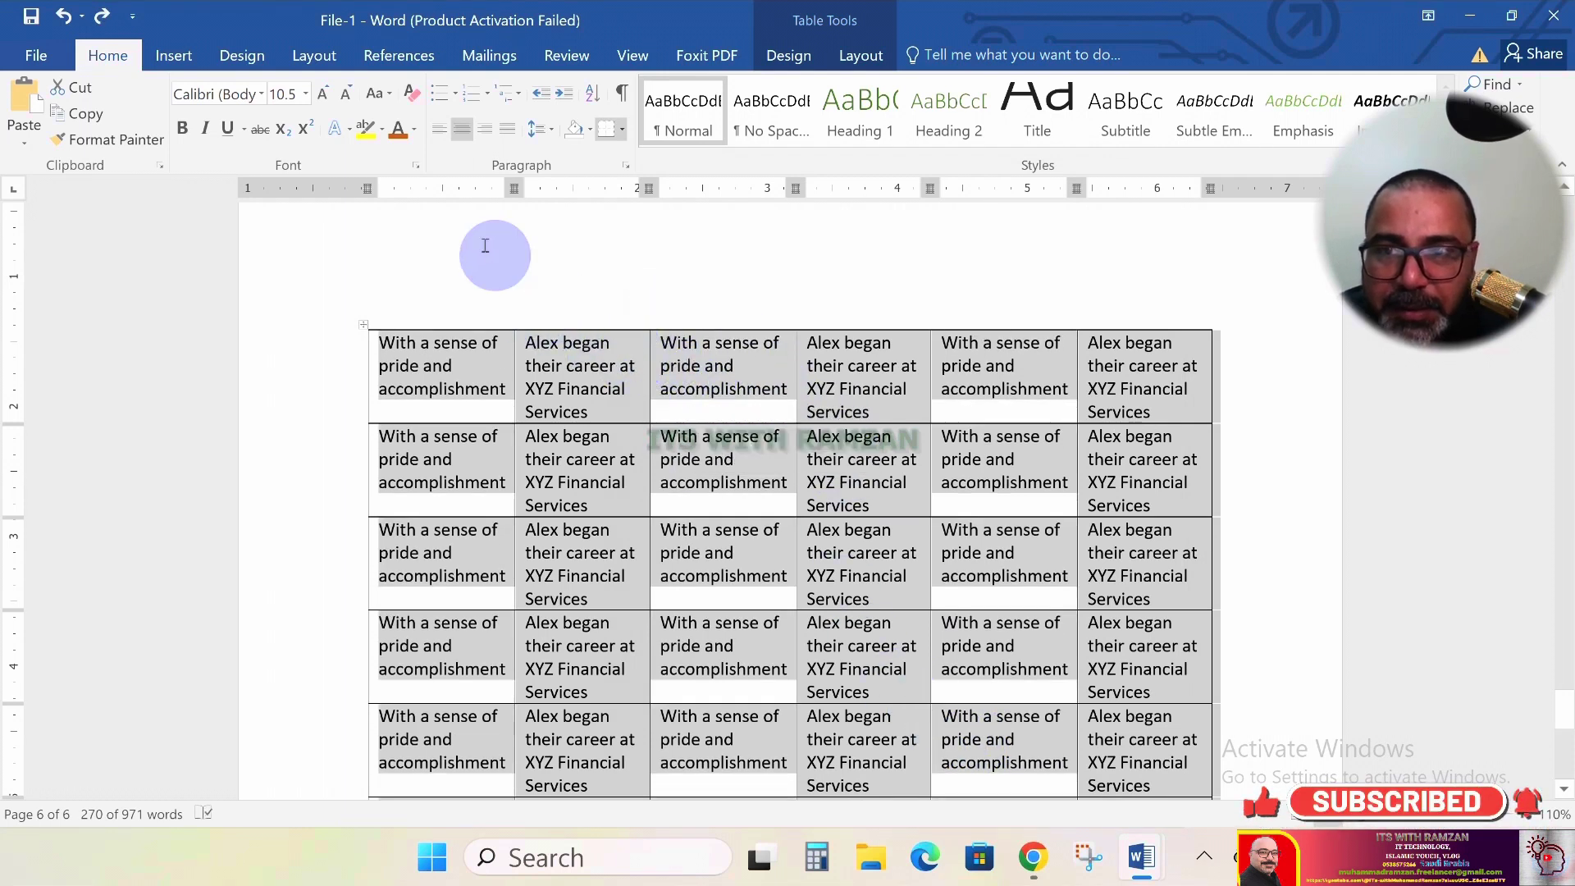
pyautogui.click(112, 16)
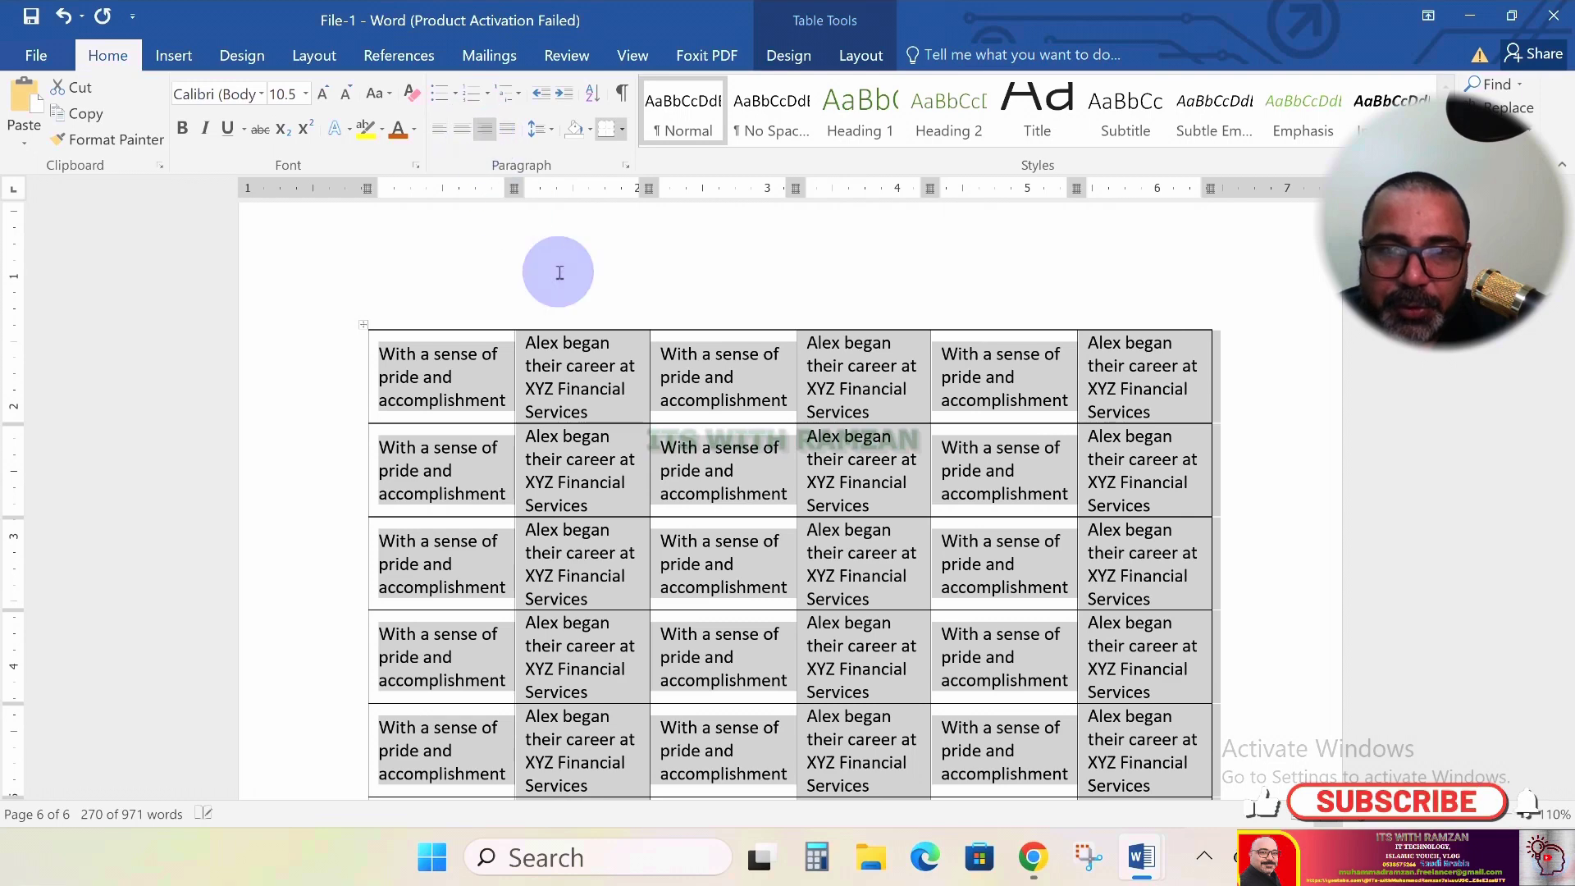
# Enable the preferred width for all six table columns and set it to 1 inch
pyautogui.rightClick(458, 382)
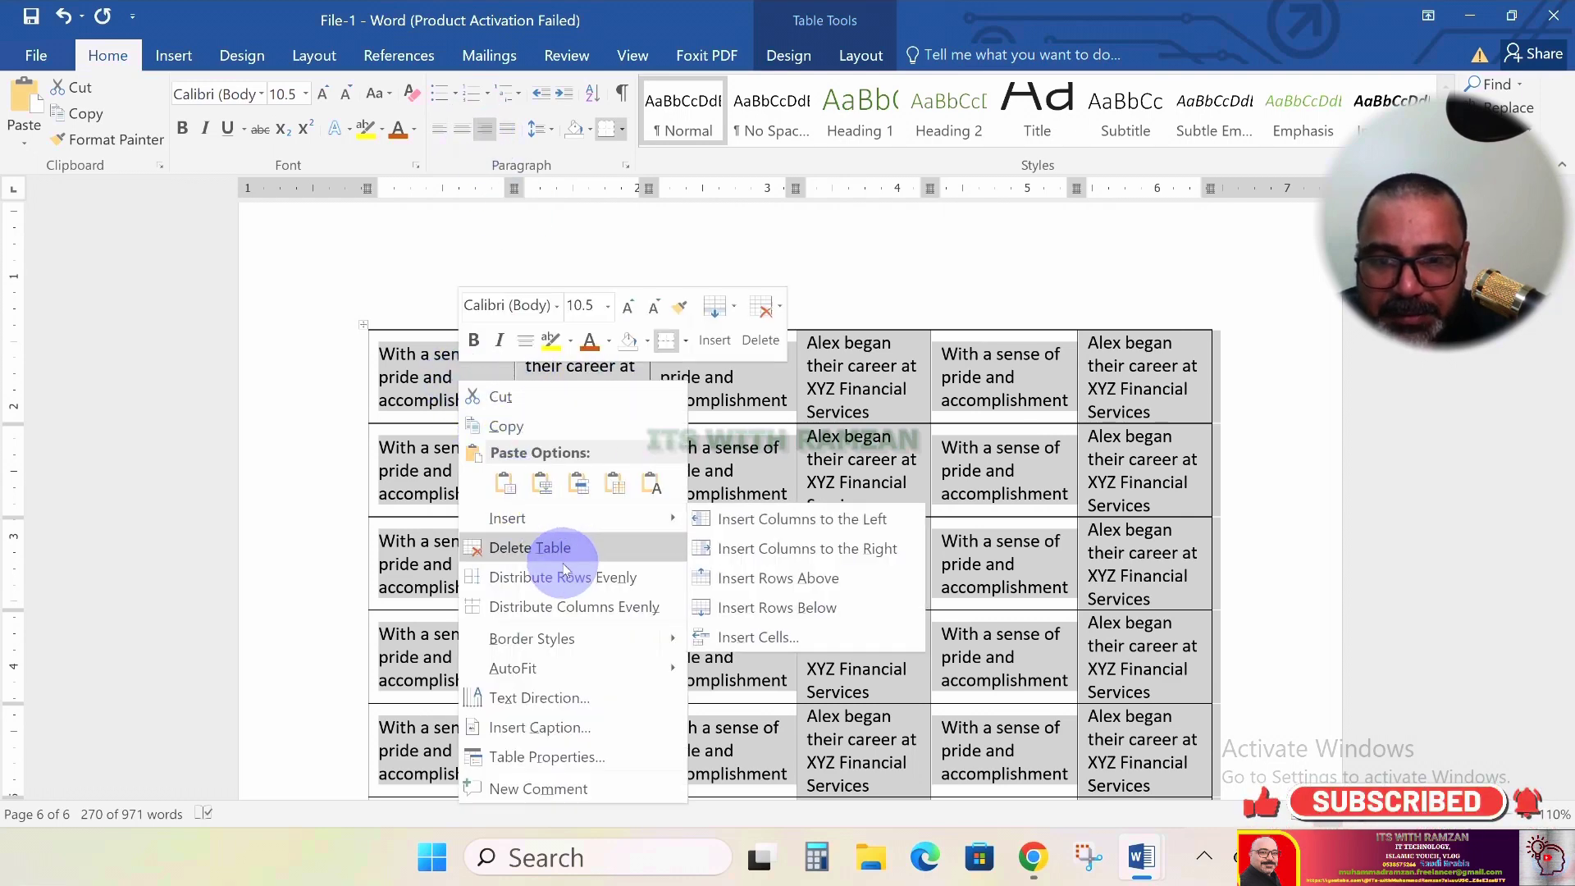
pyautogui.click(577, 757)
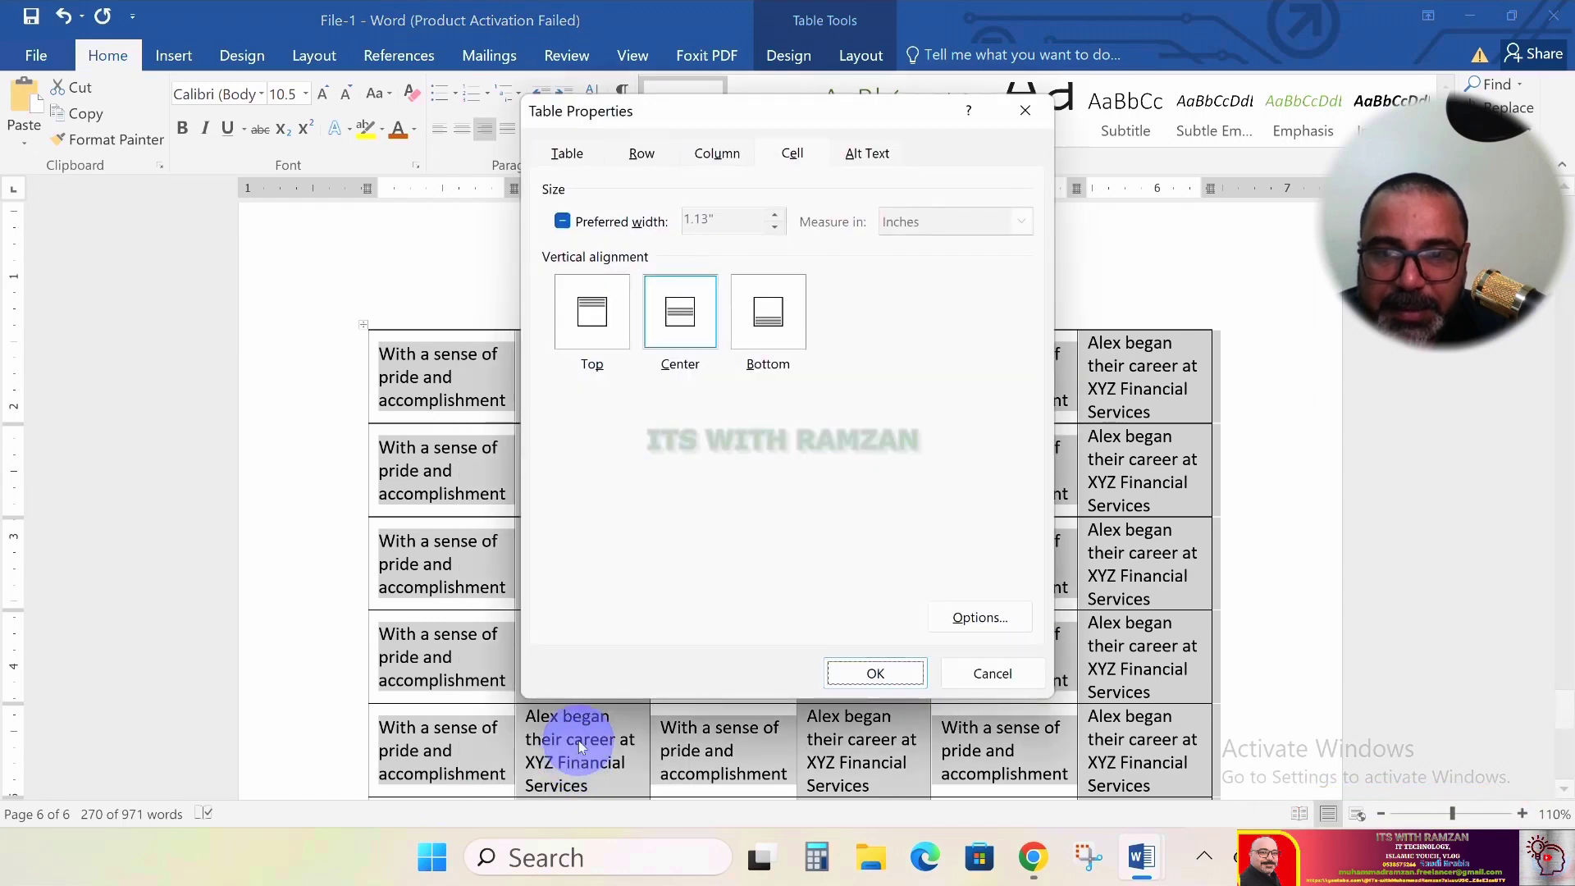
pyautogui.click(641, 153)
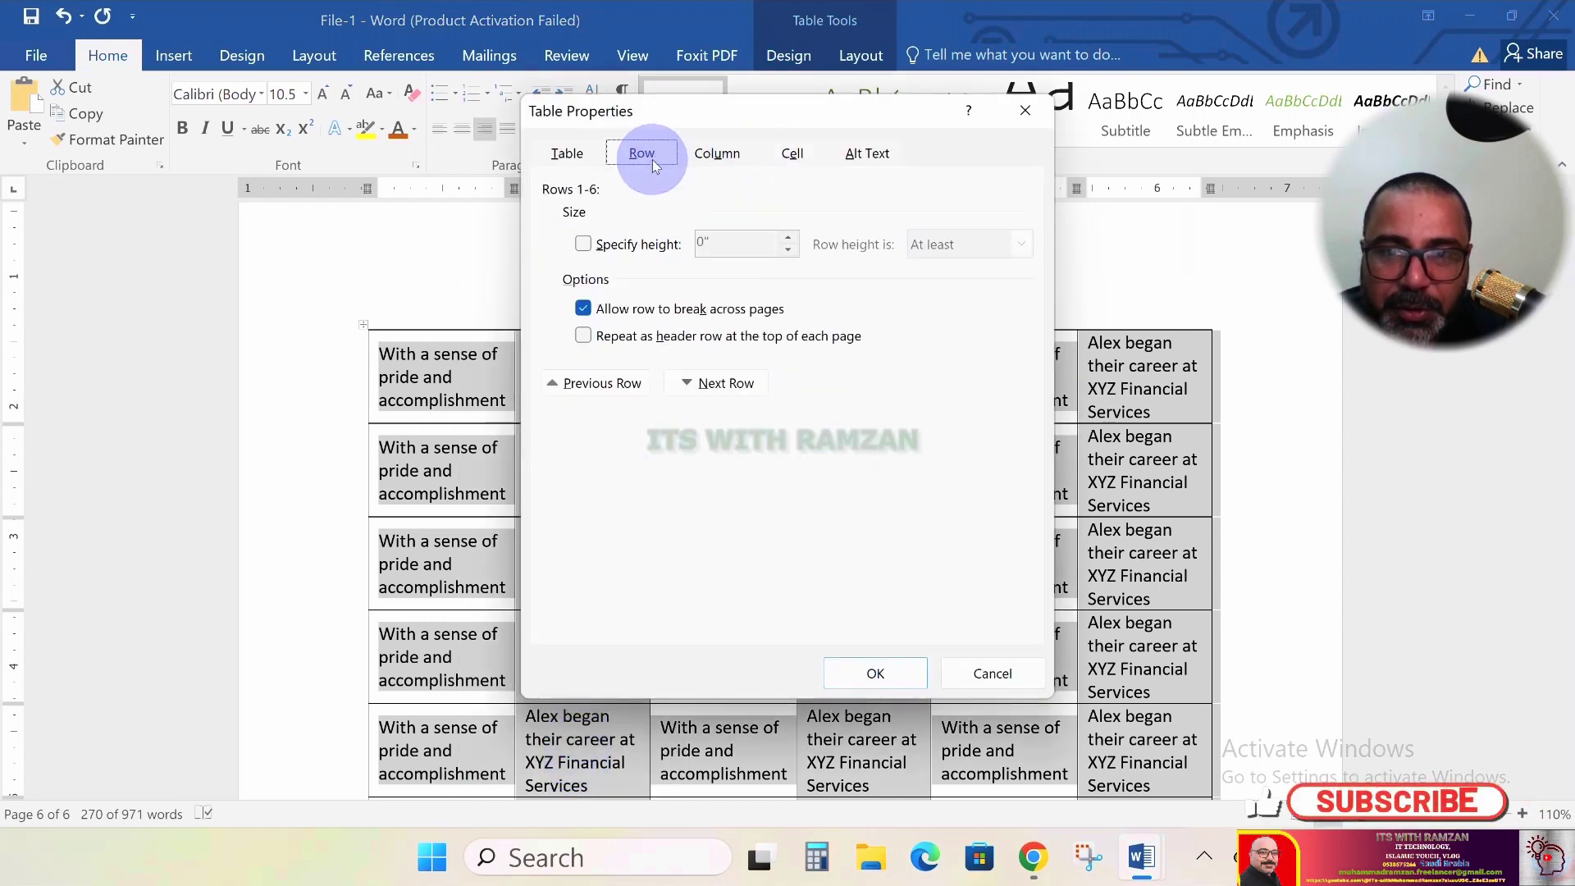
pyautogui.click(710, 155)
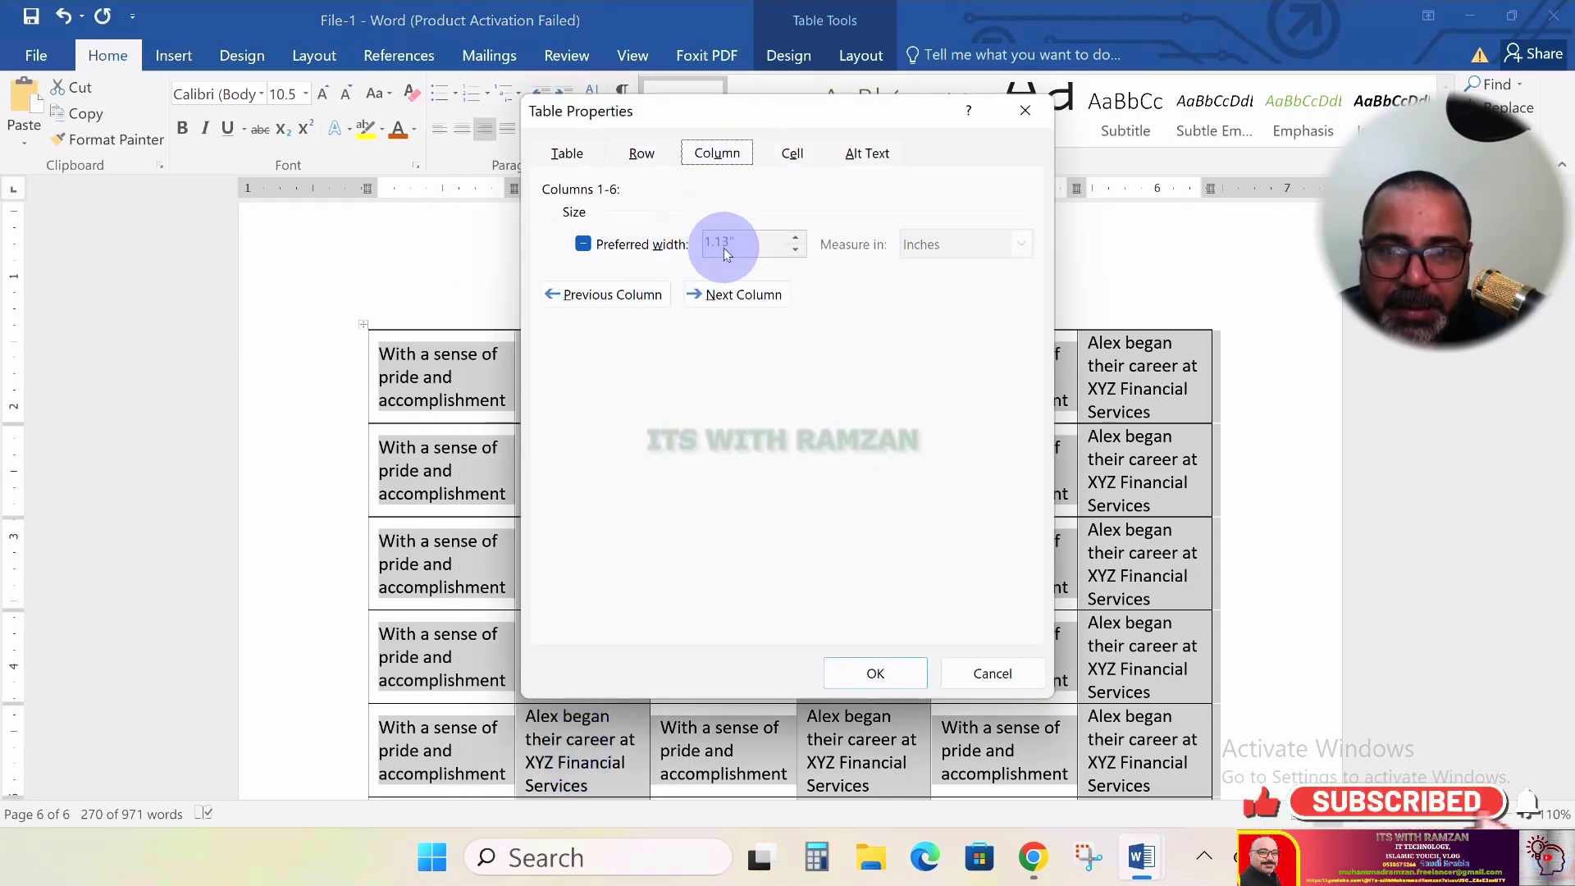
pyautogui.click(584, 245)
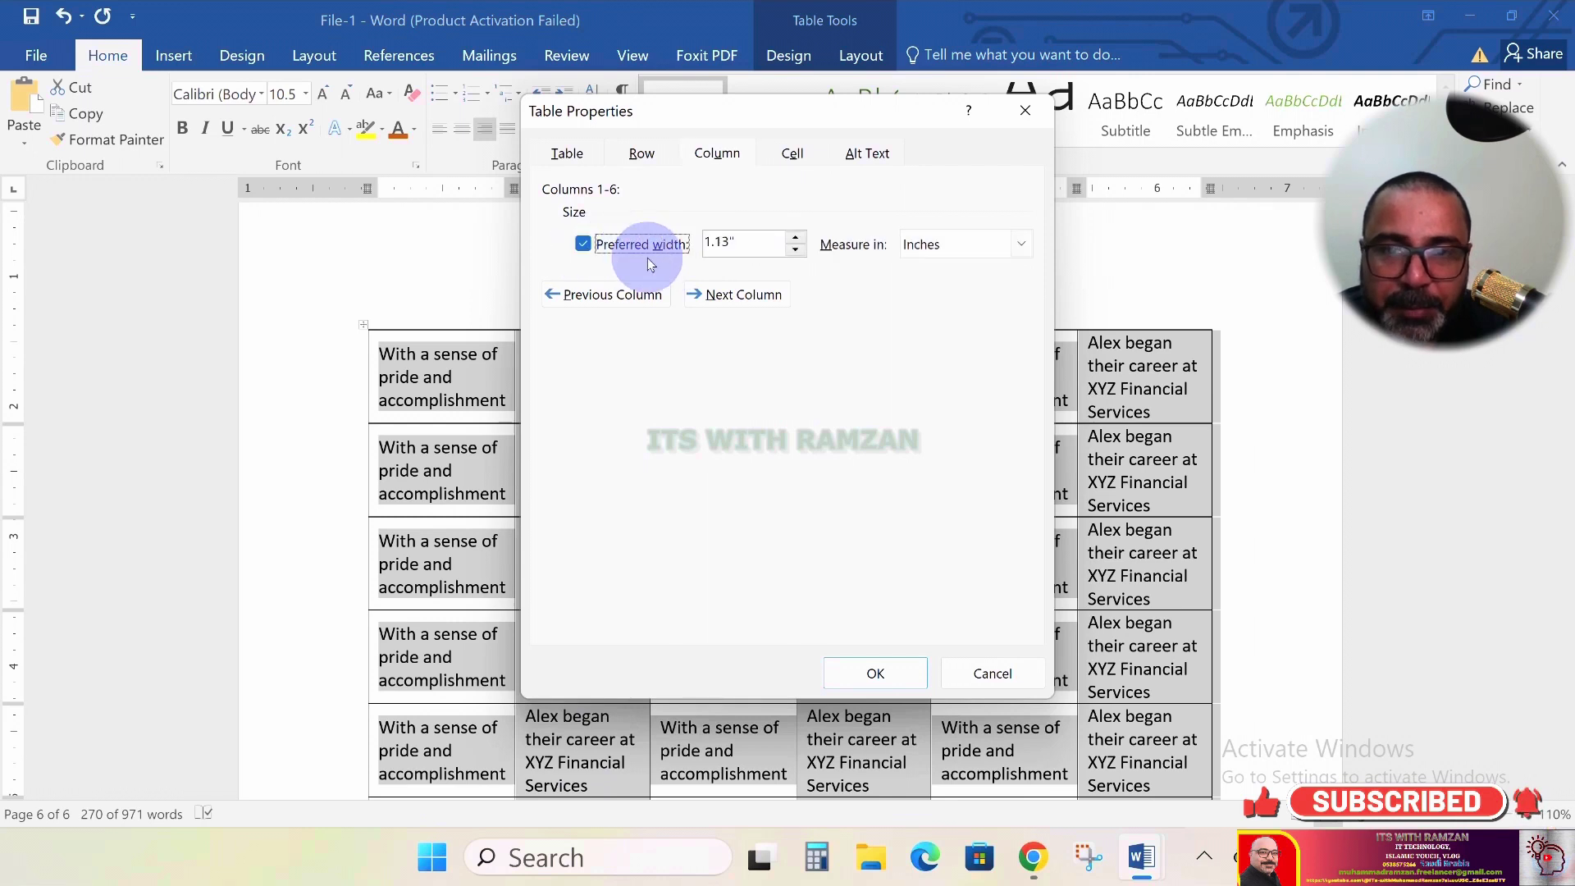
pyautogui.moveTo(749, 249); pyautogui.dragTo(735, 262)
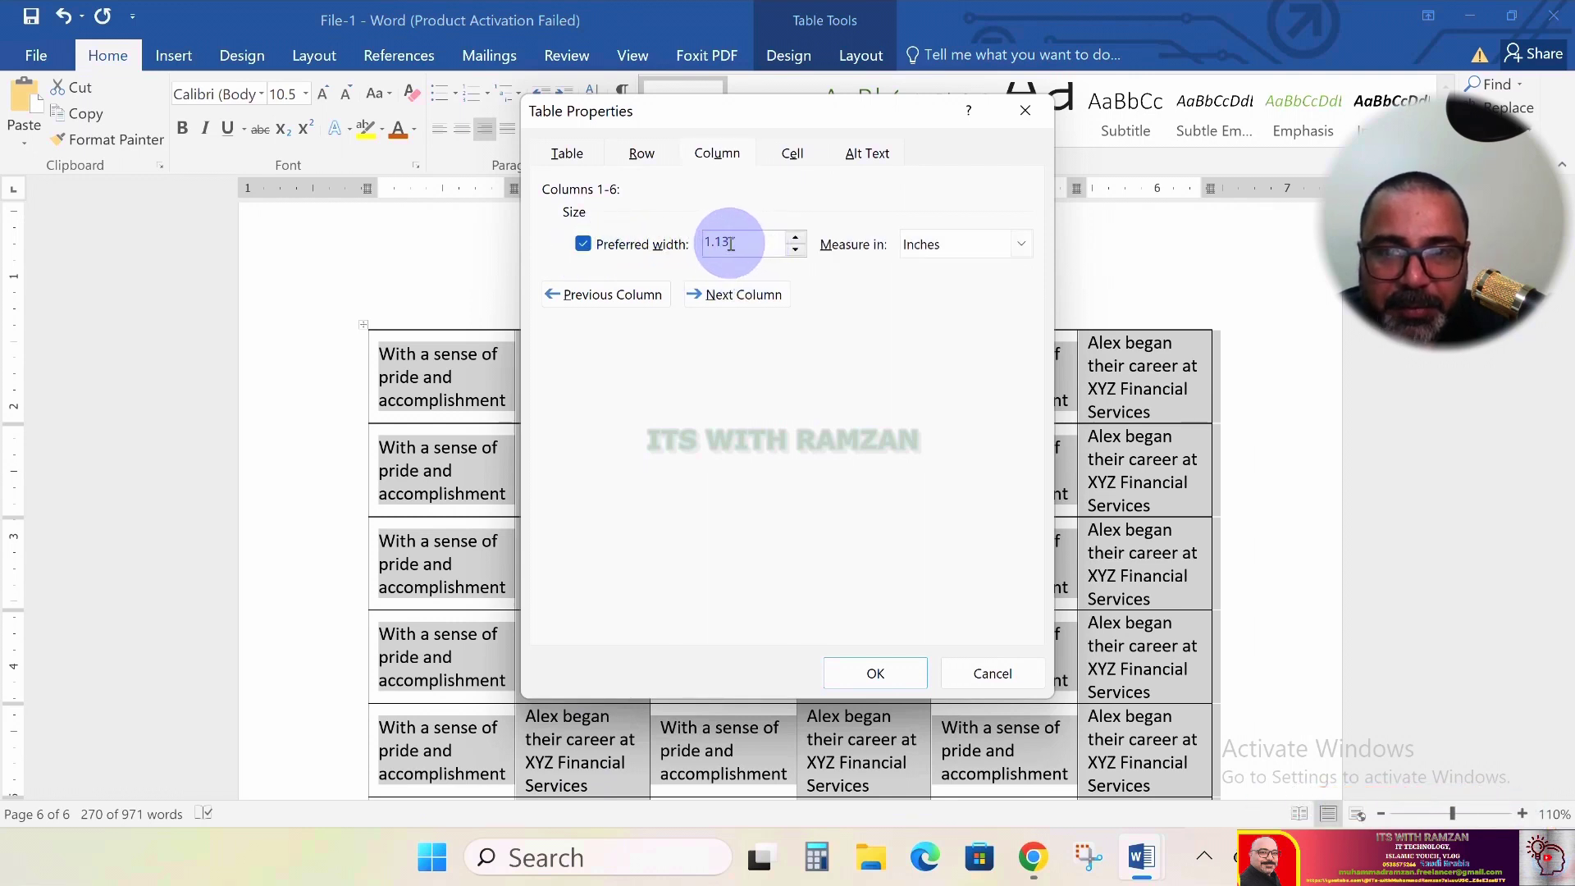
pyautogui.press('BackSpace')
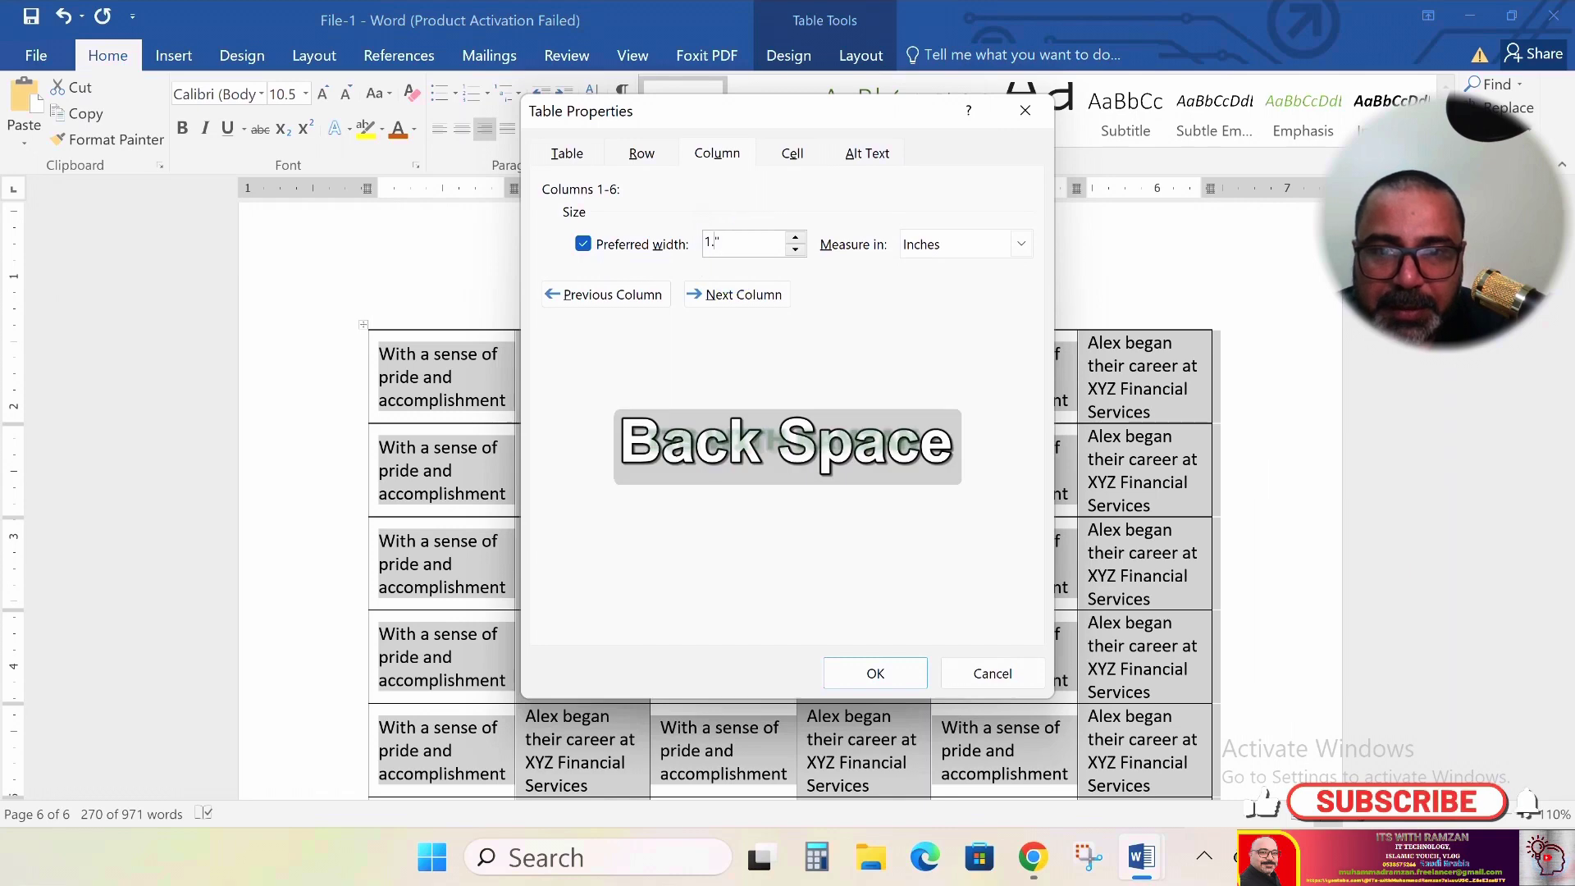
pyautogui.click(734, 261)
pyautogui.press('BackSpace')
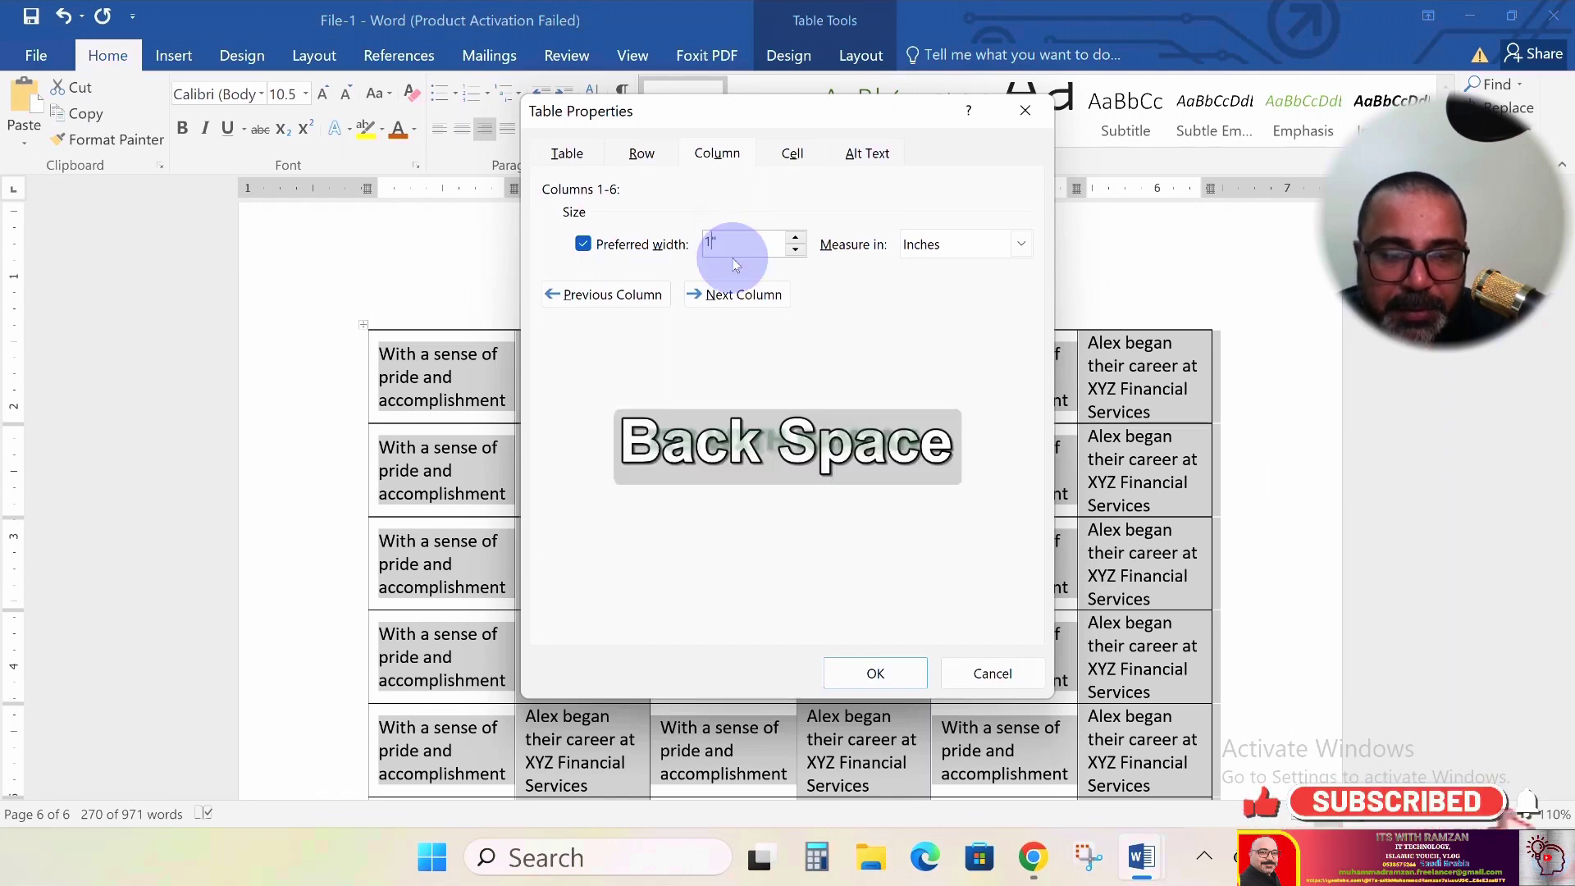
pyautogui.press('Return')
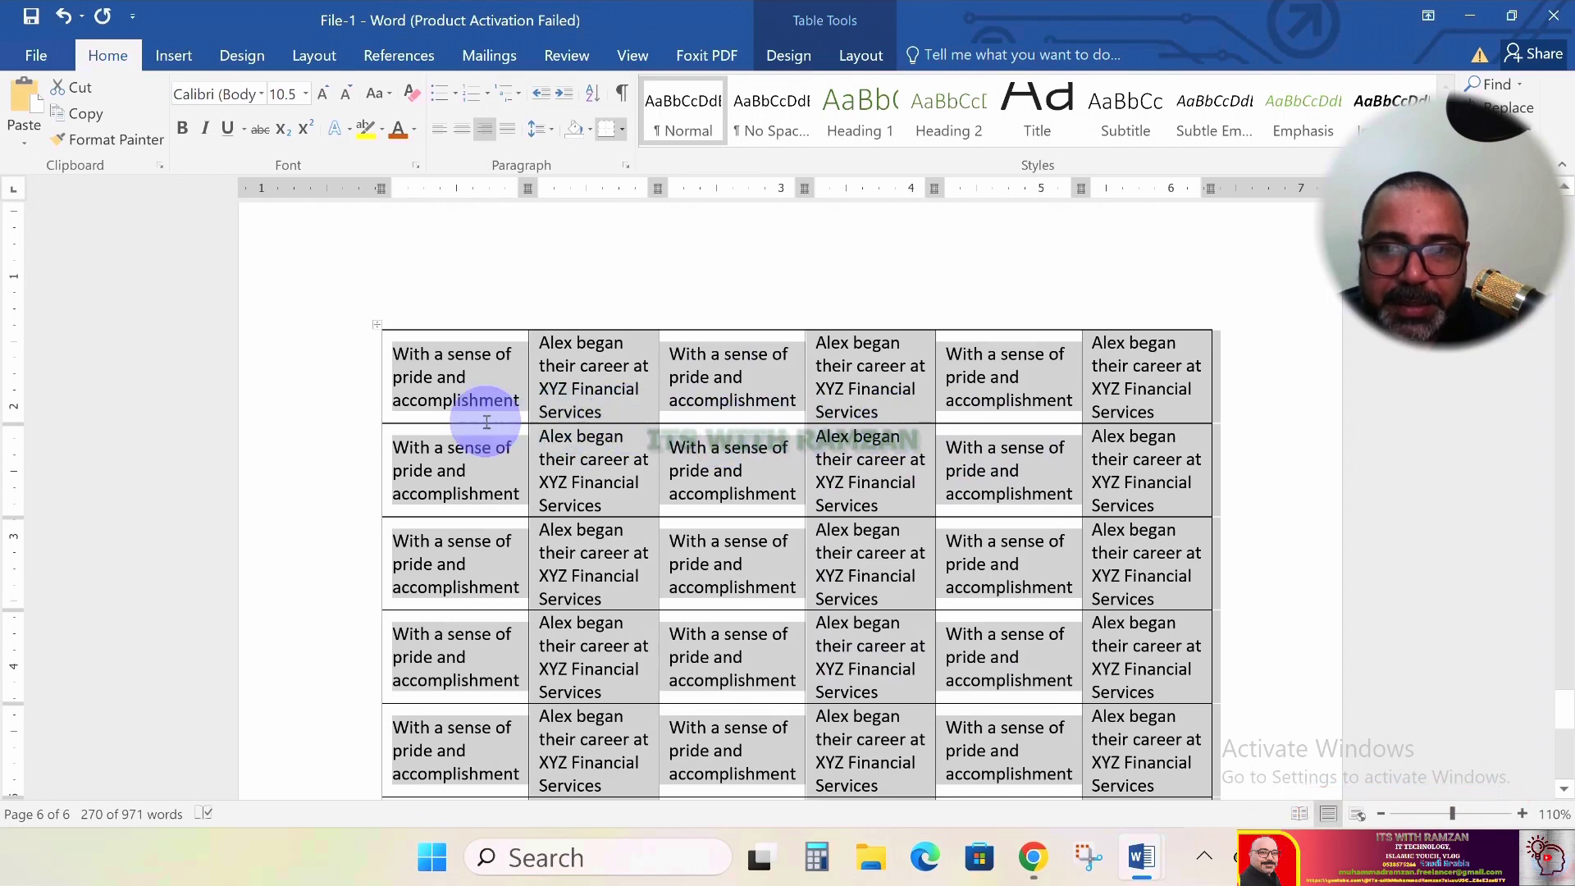
# Try a preferred width of 2 inches on all the table's columns and undo it
pyautogui.rightClick(575, 395)
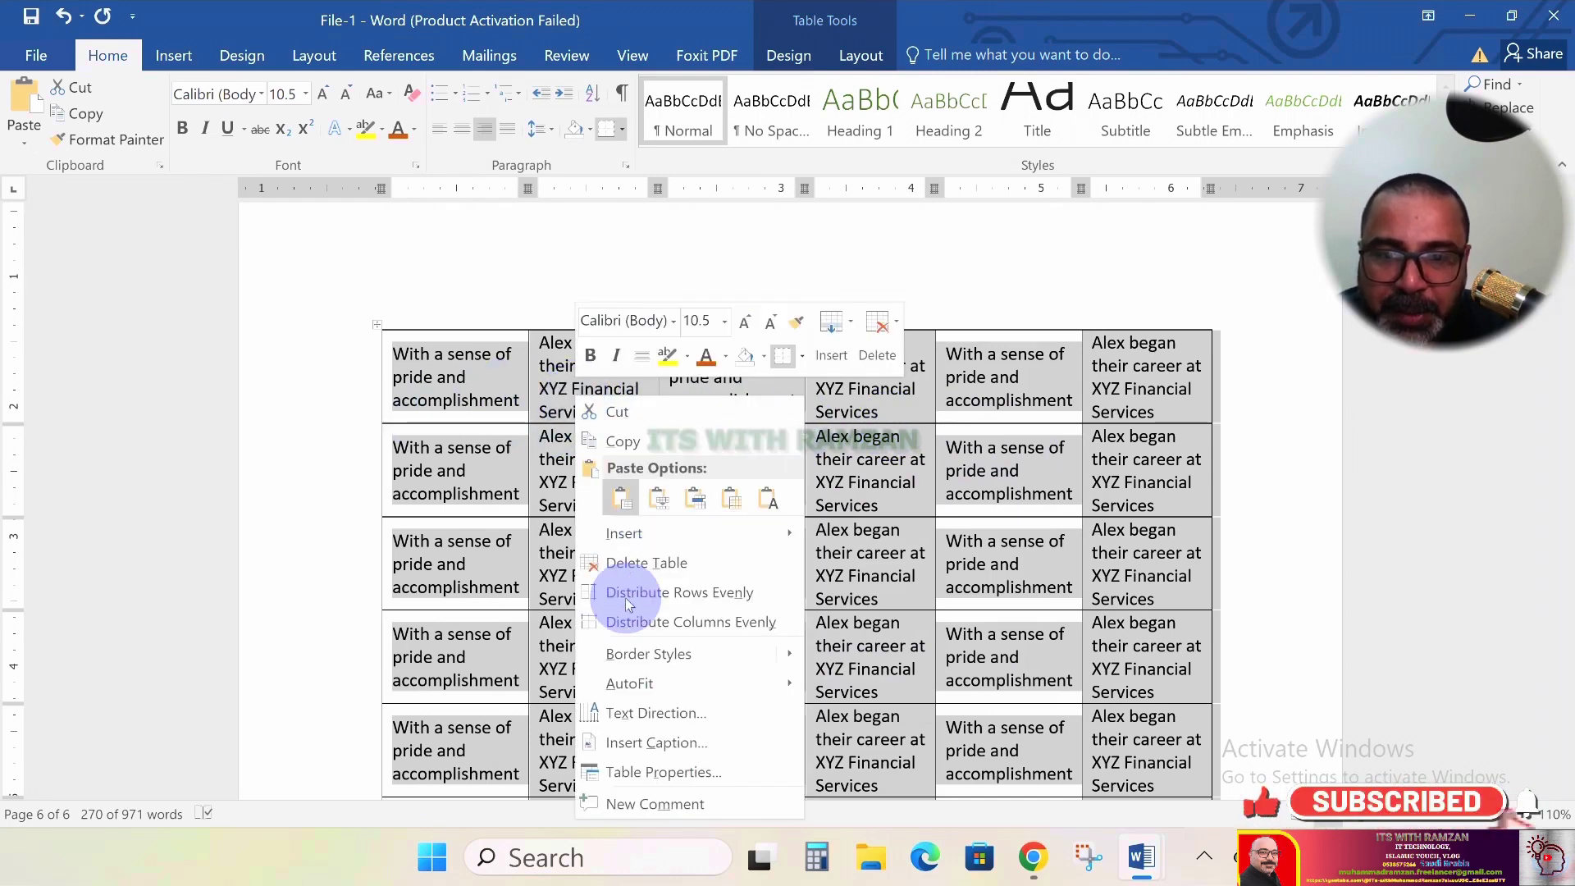
pyautogui.click(660, 771)
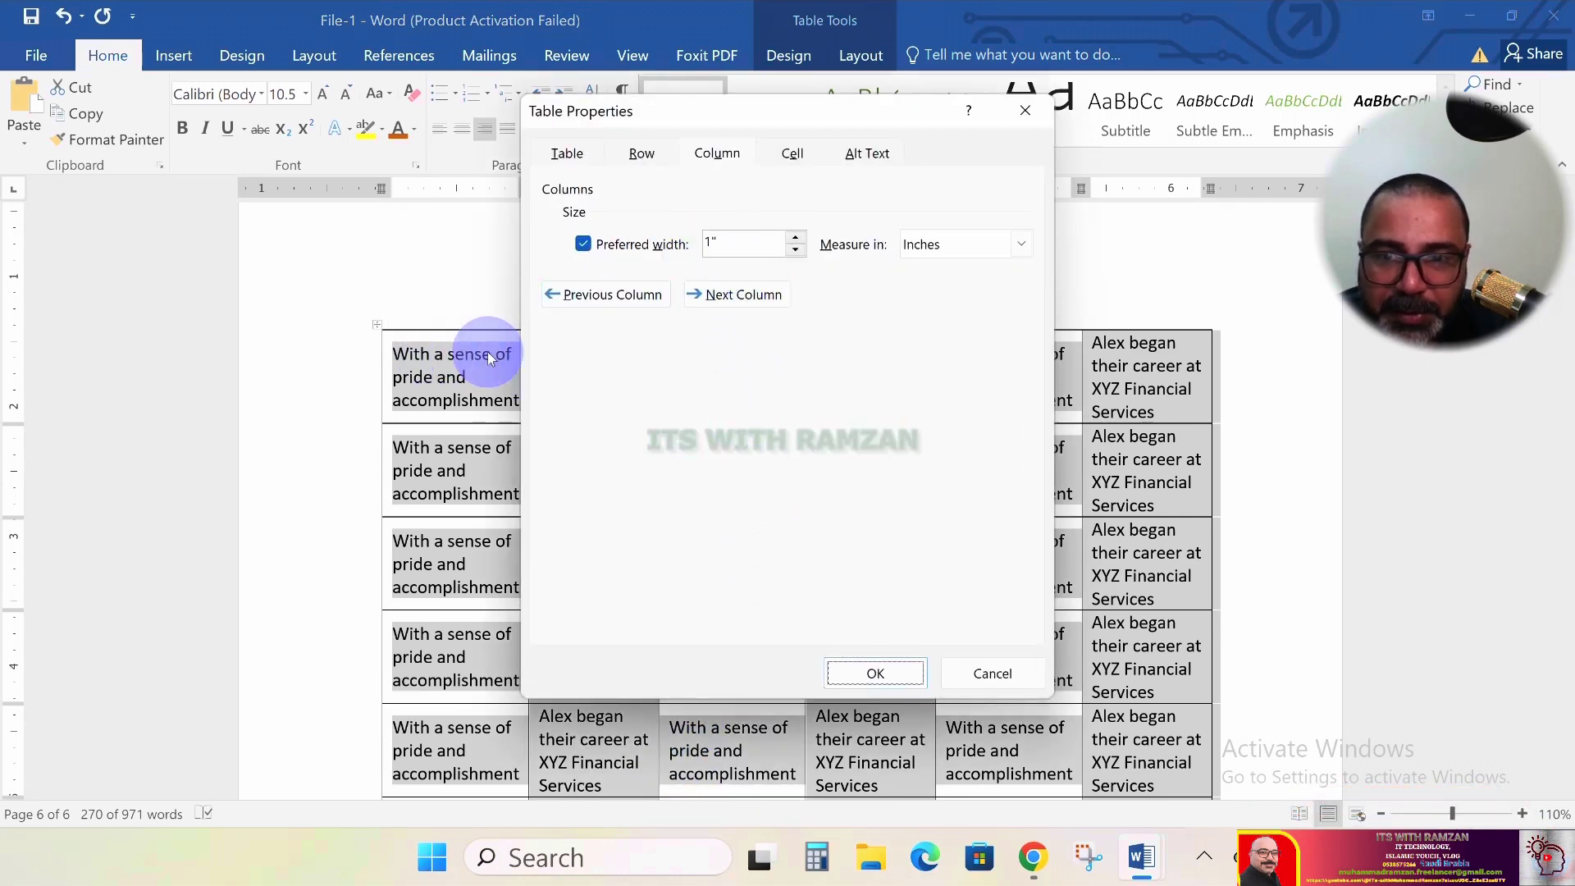
pyautogui.click(710, 244)
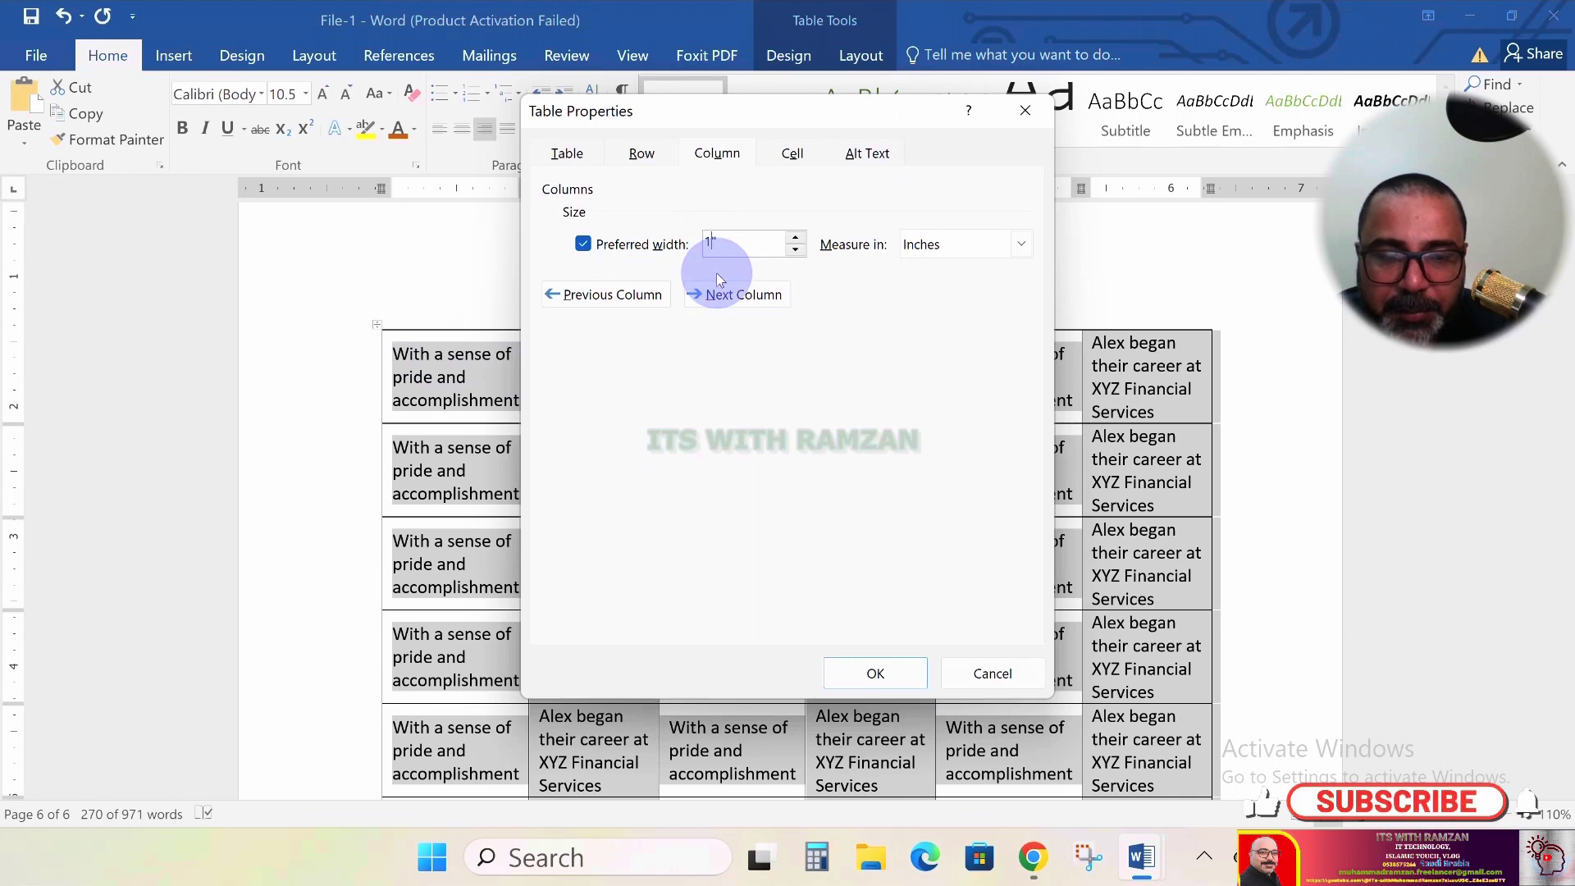
pyautogui.press('BackSpace')
pyautogui.write('2')
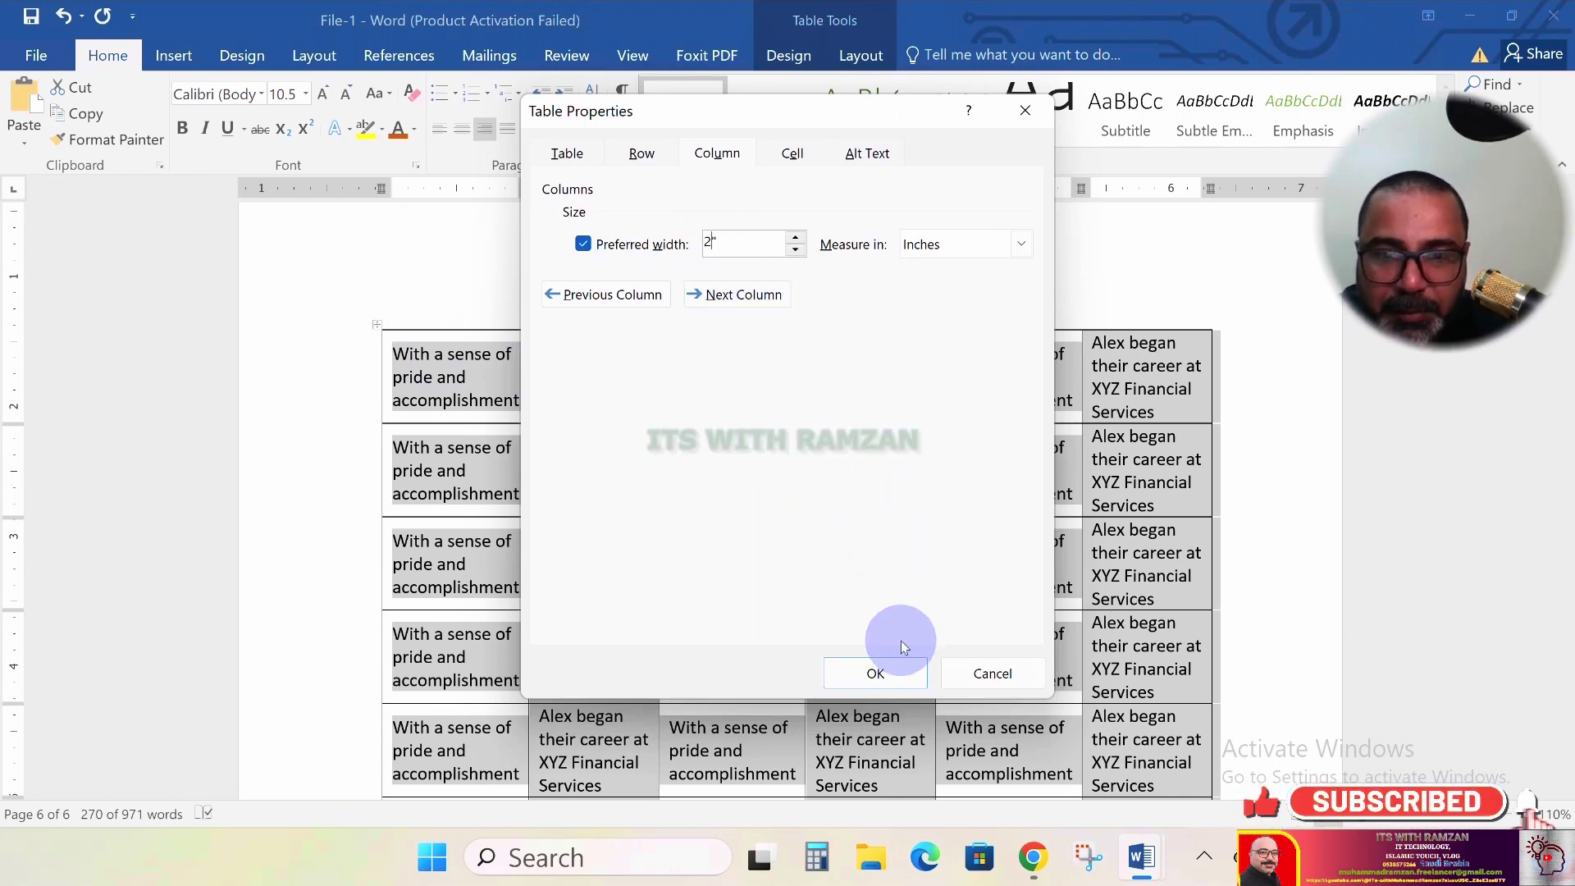
pyautogui.click(876, 673)
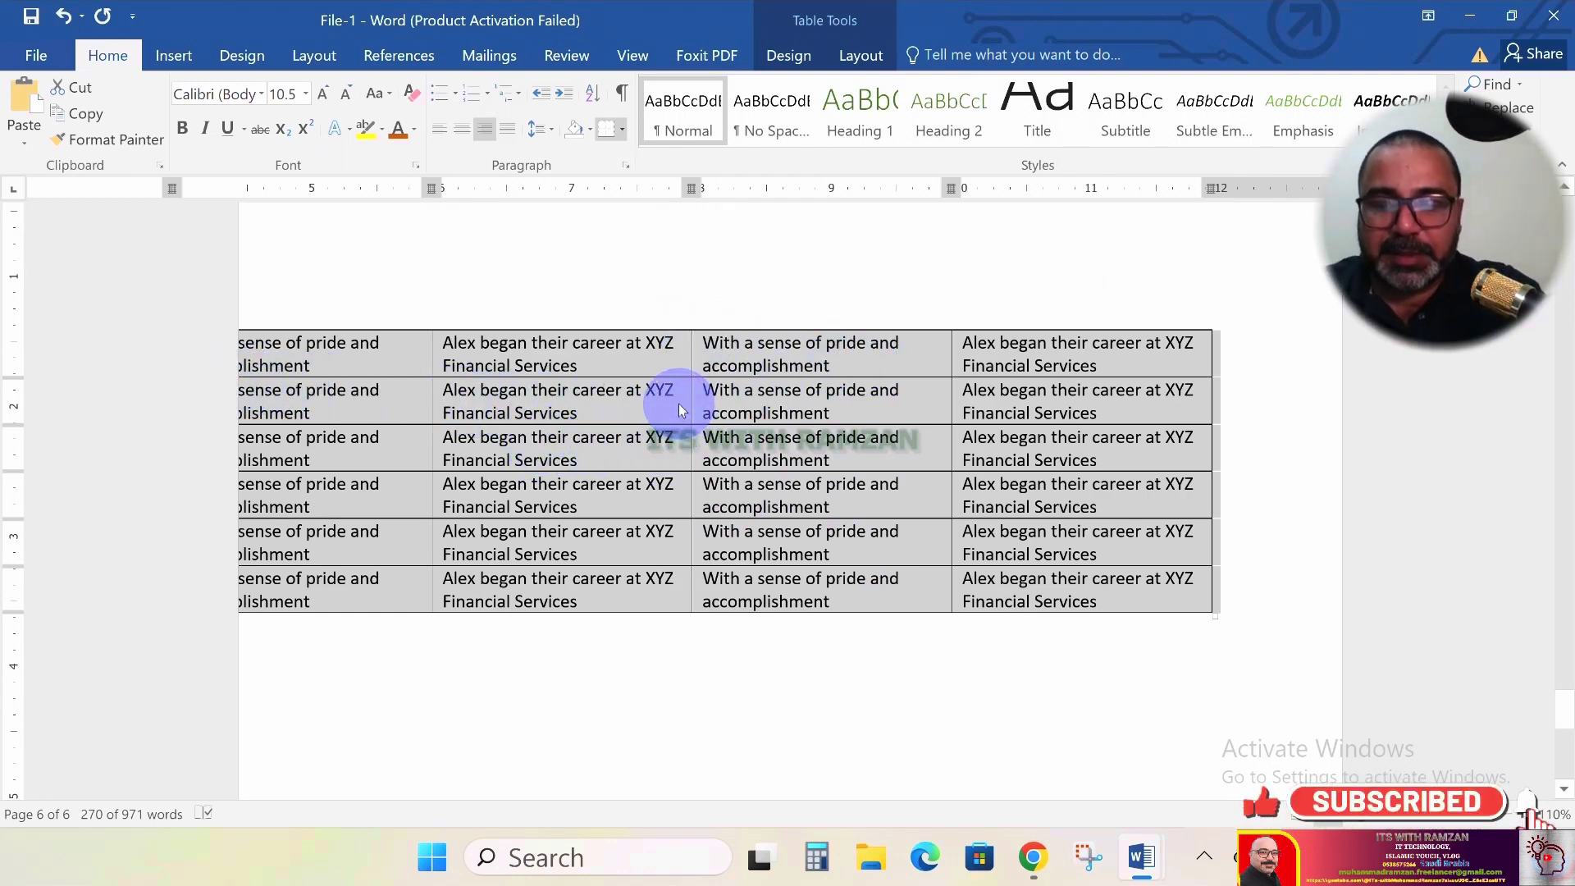
pyautogui.hotkey('ctrl', 'z')
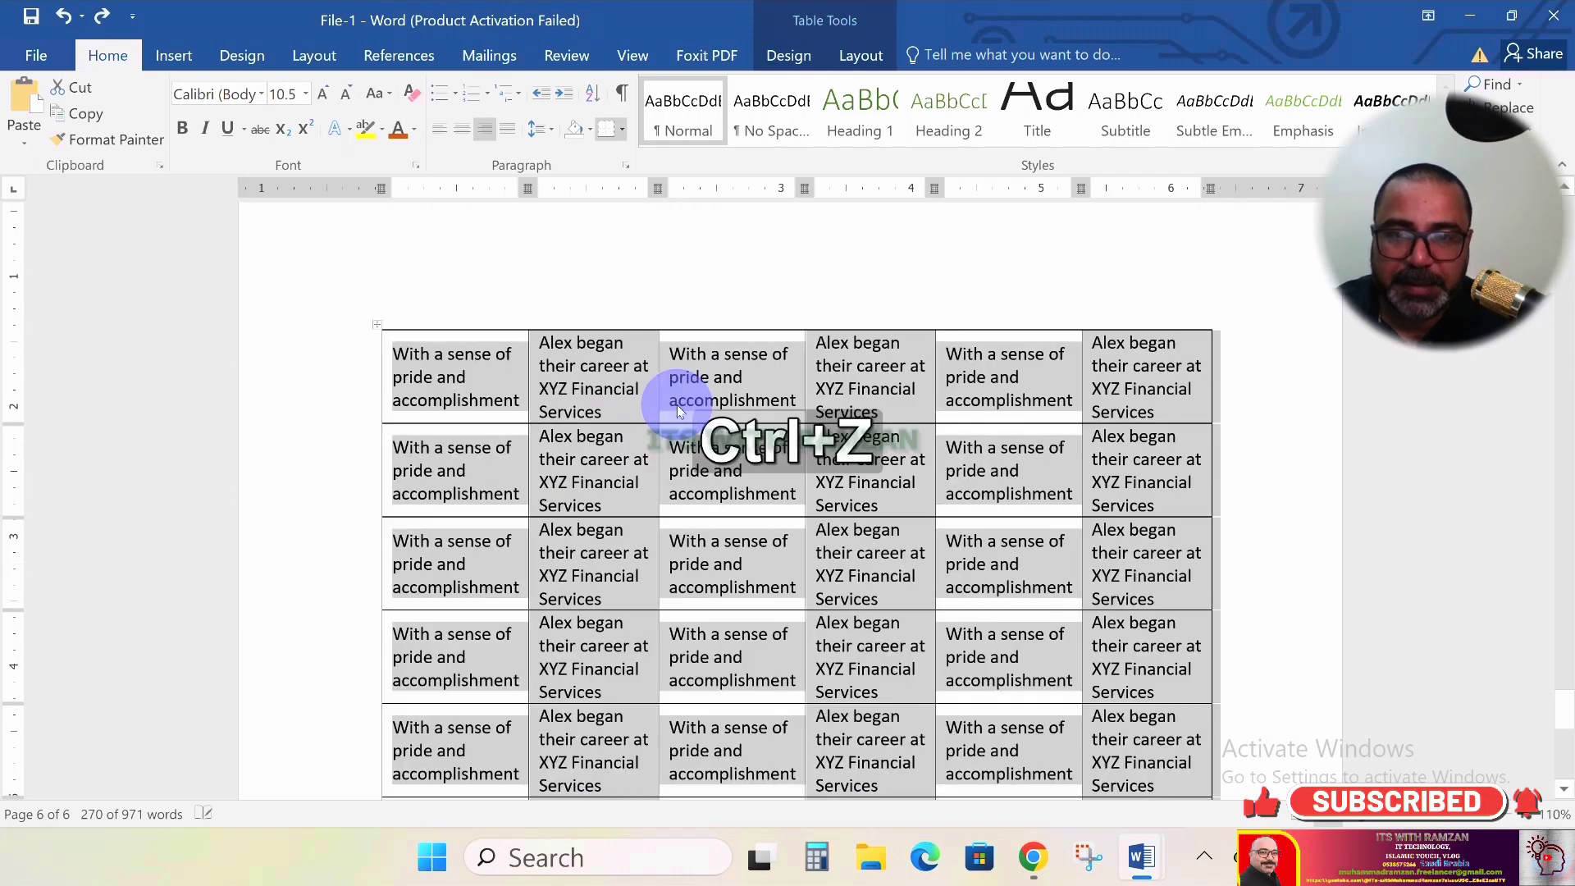
# Set the preferred width of all the table's columns to 1.5 inches
pyautogui.rightClick(666, 387)
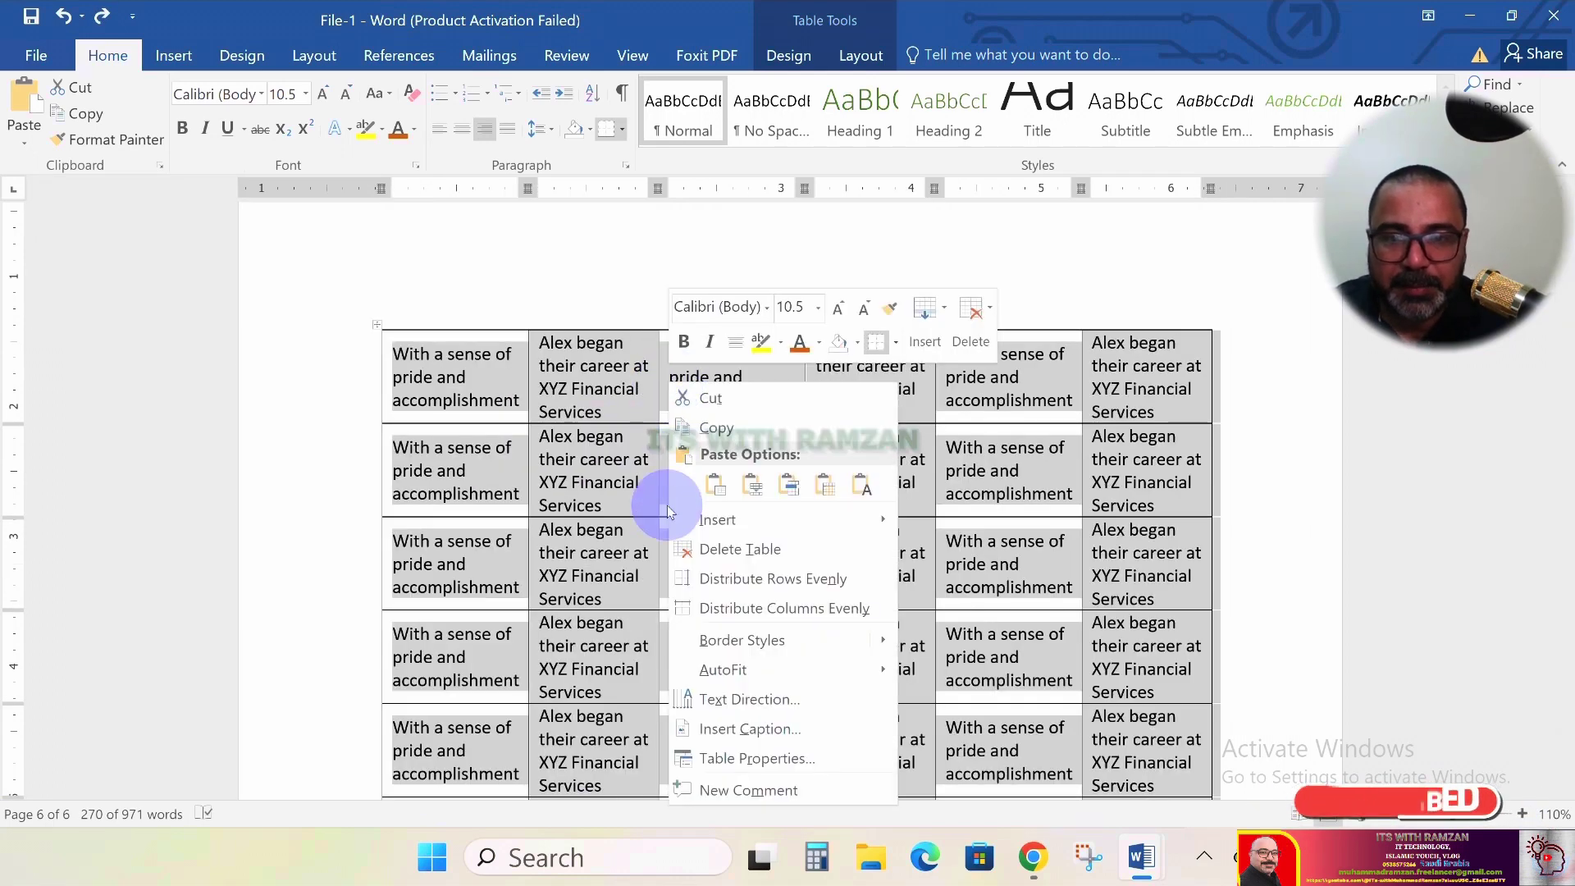
pyautogui.click(761, 760)
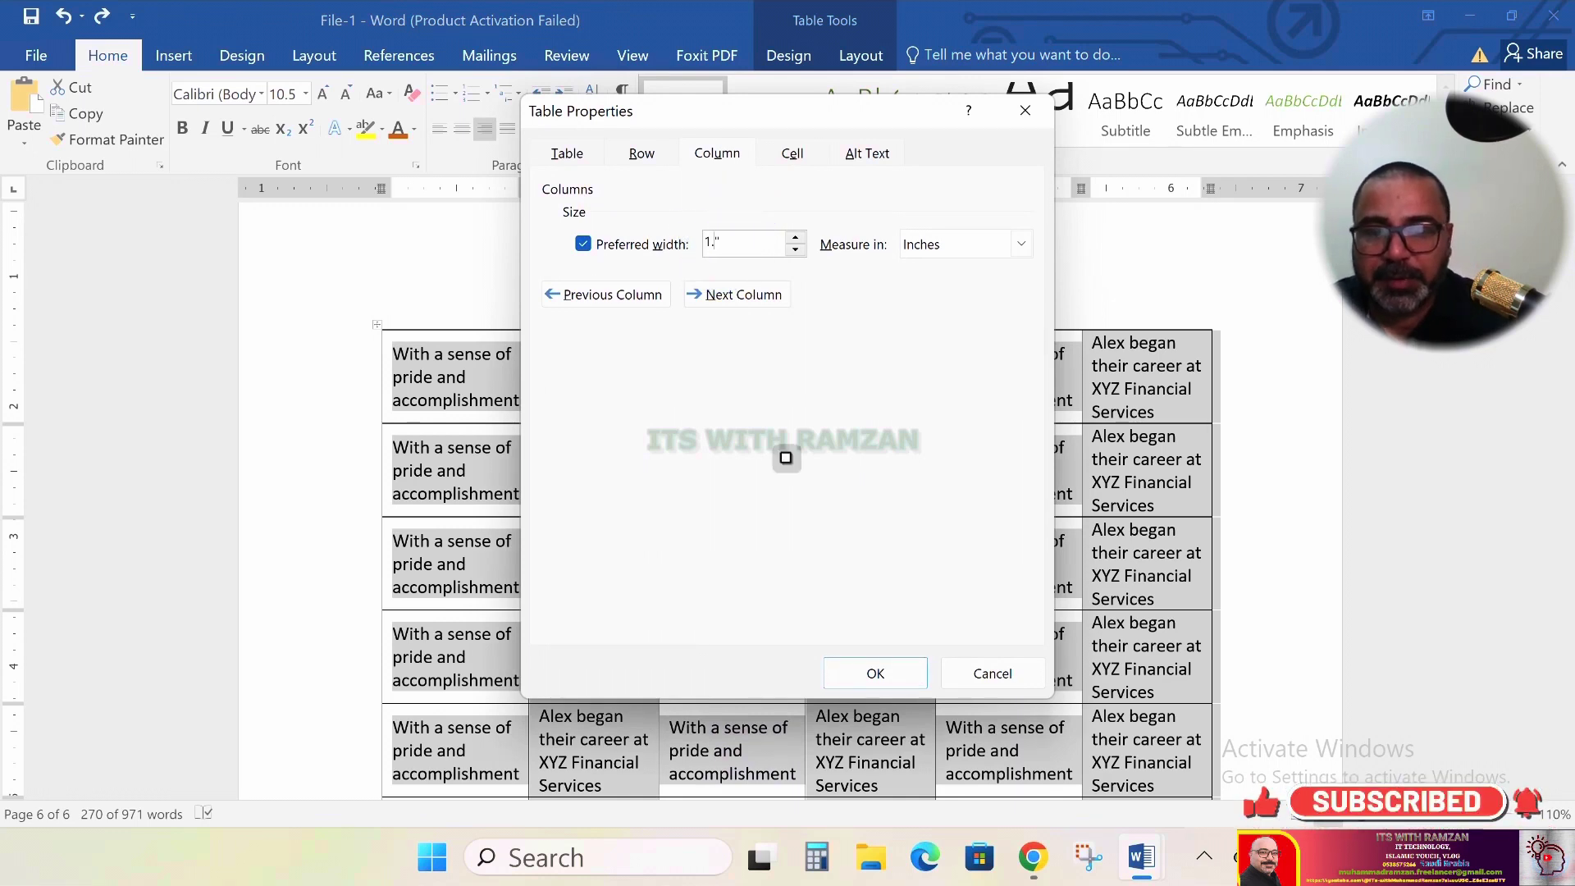
pyautogui.write('.5')
pyautogui.press('Return')
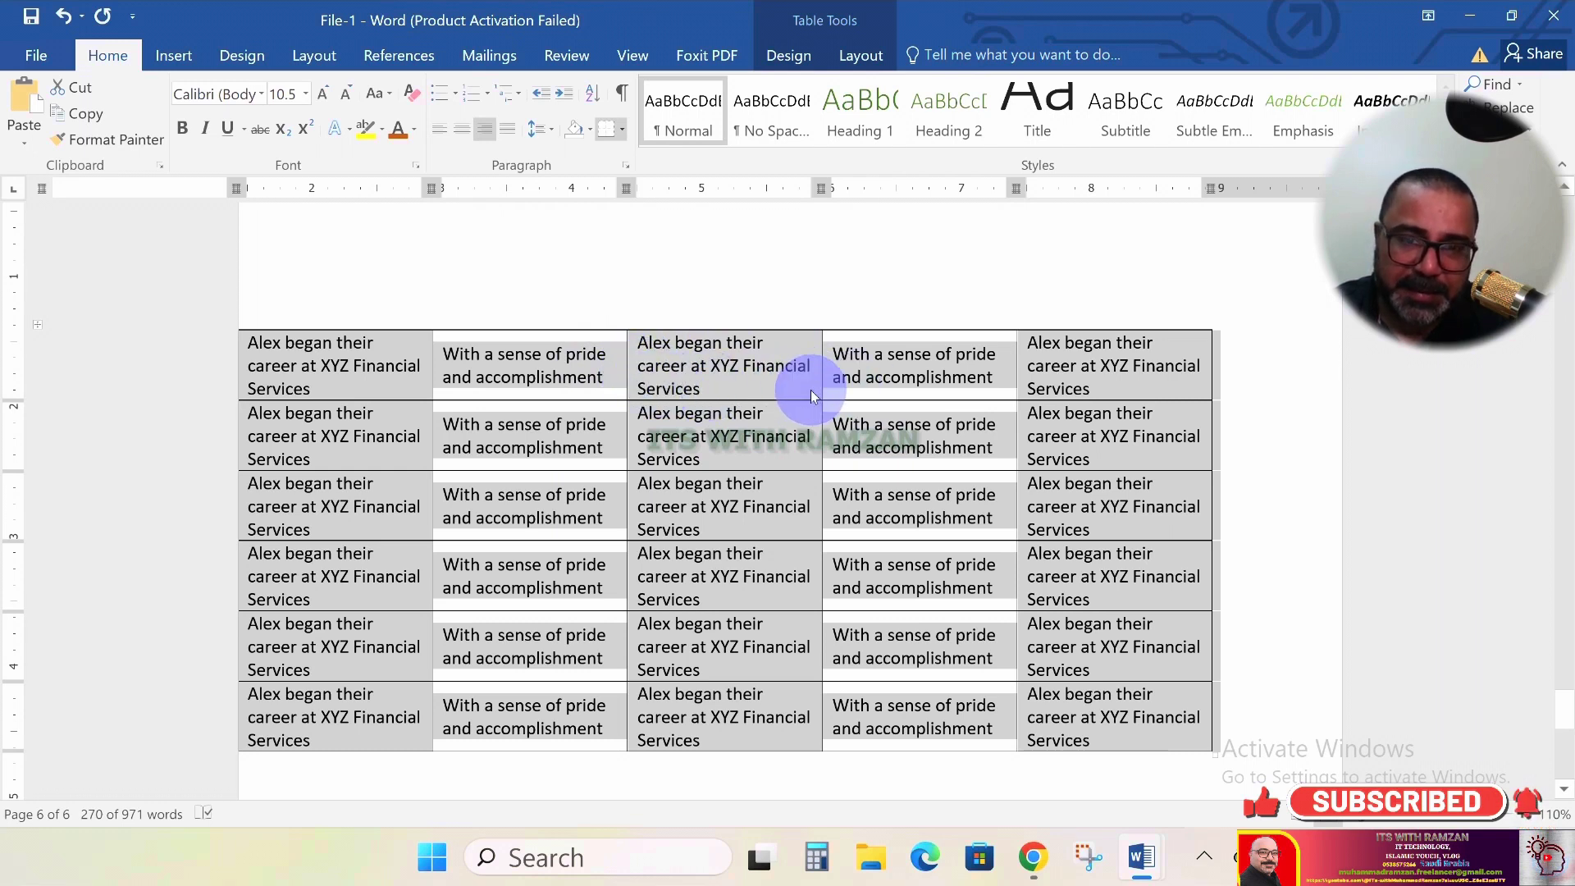
# Set the preferred width of all the table's columns to 1.2 inches and move the table right to center it on the page
pyautogui.rightClick(713, 341)
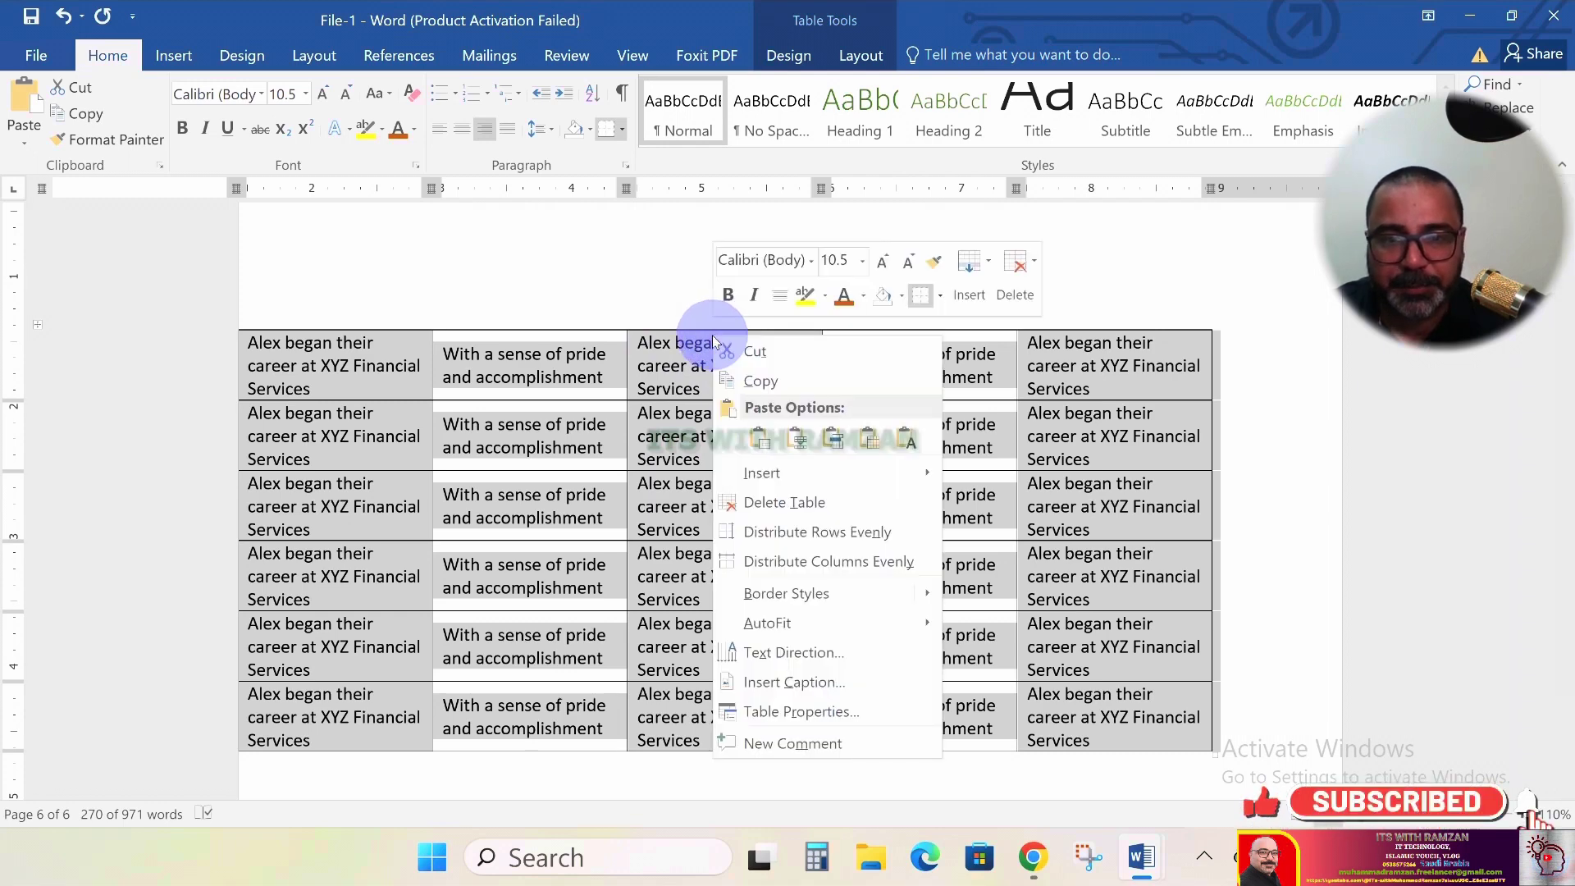
pyautogui.click(833, 709)
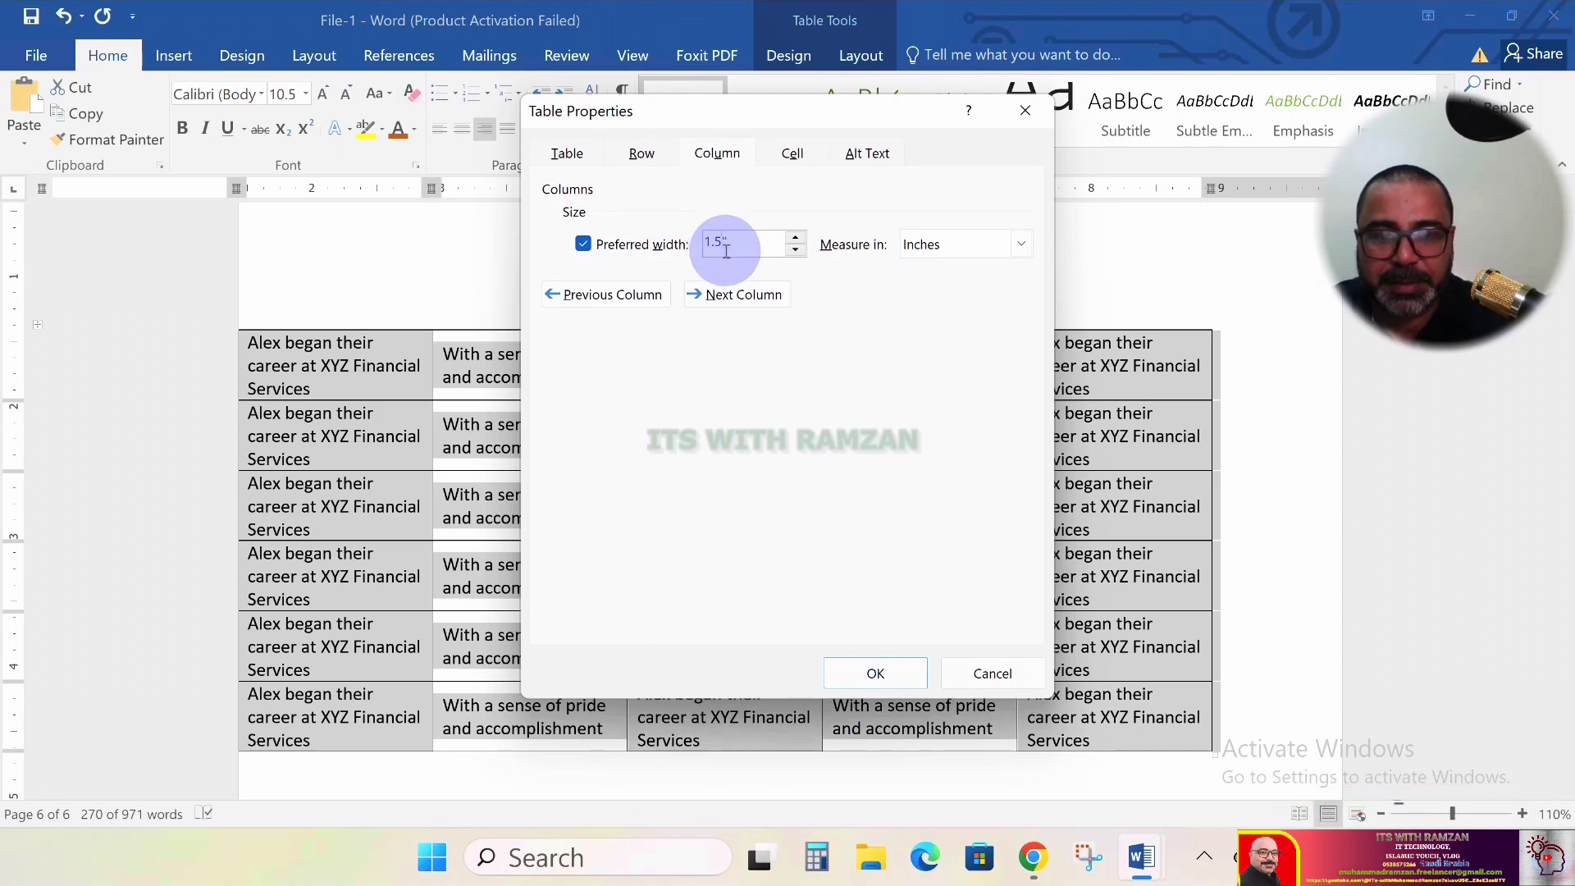
pyautogui.press('BackSpace')
pyautogui.write('2')
pyautogui.press('Return')
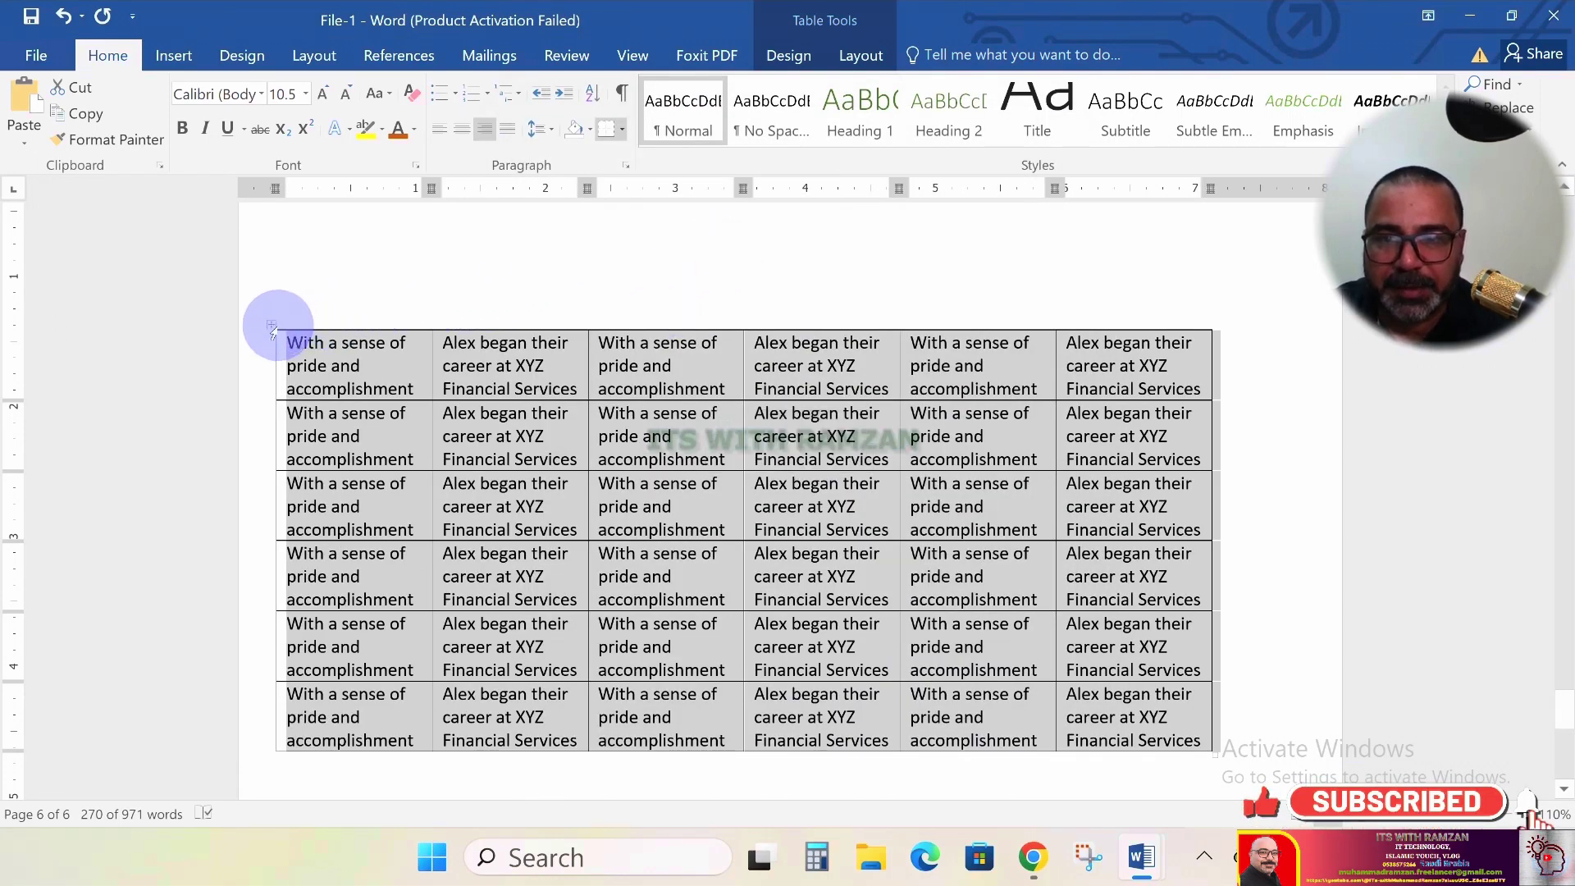
pyautogui.moveTo(270, 327); pyautogui.dragTo(316, 326)
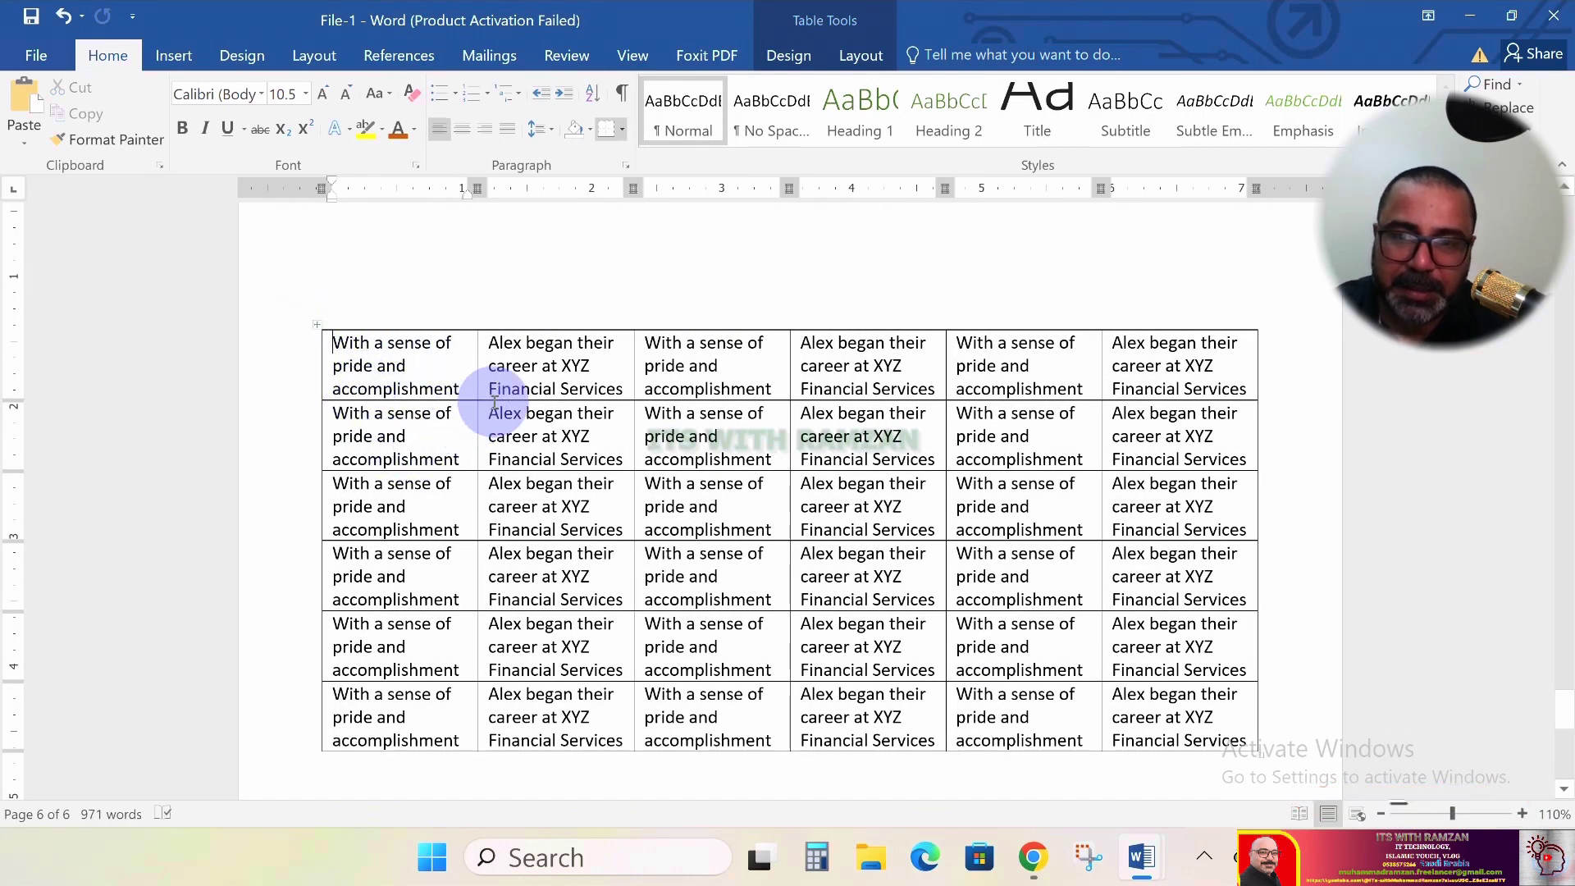
# Select the table's third column and increase only its preferred width in Table Properties
pyautogui.click(646, 343)
pyautogui.hotkey('shift', 'Down')
pyautogui.hotkey('shift', 'Down')
pyautogui.hotkey('shift', 'Down')
pyautogui.hotkey('shift', 'Down')
pyautogui.hotkey('shift', 'Down')
pyautogui.hotkey('shift', 'Down')
pyautogui.hotkey('shift', 'Down')
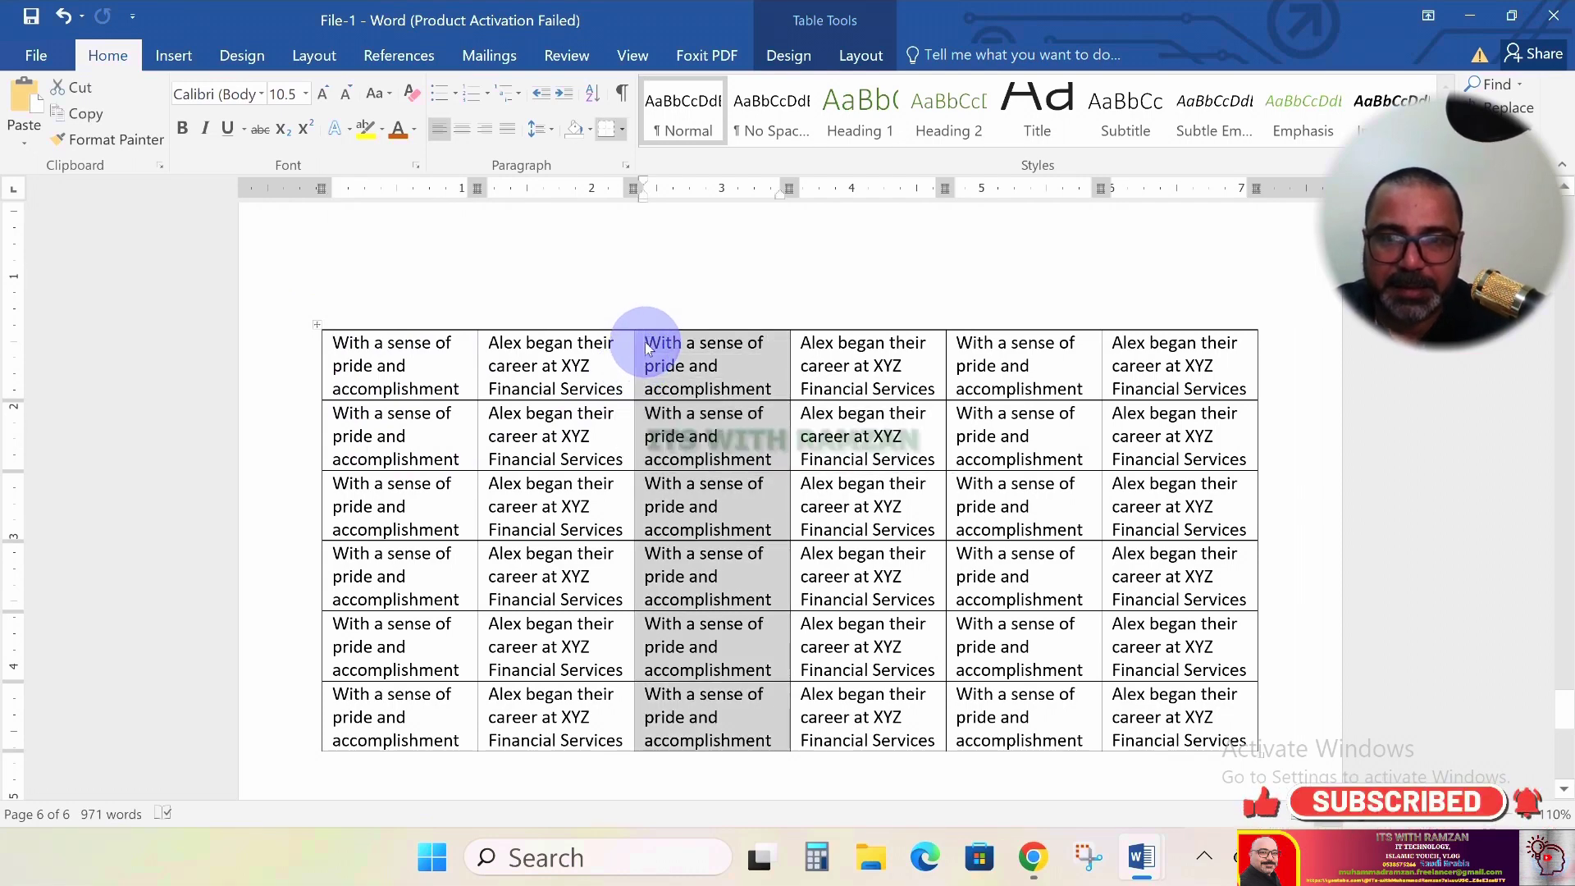
pyautogui.rightClick(646, 349)
pyautogui.click(839, 686)
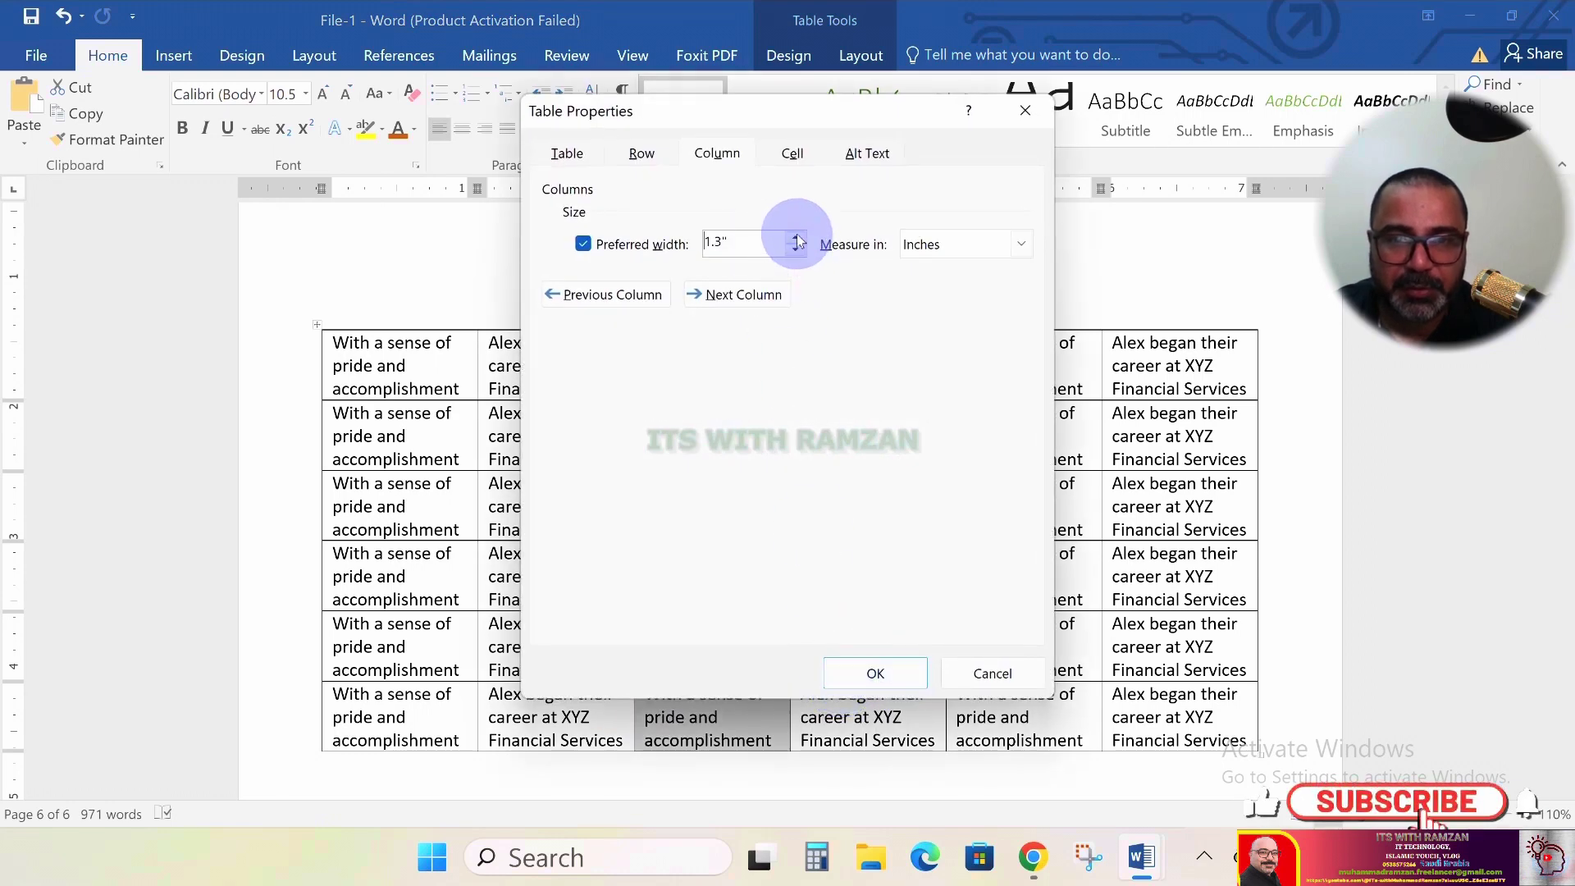
pyautogui.click(796, 238)
pyautogui.click(875, 673)
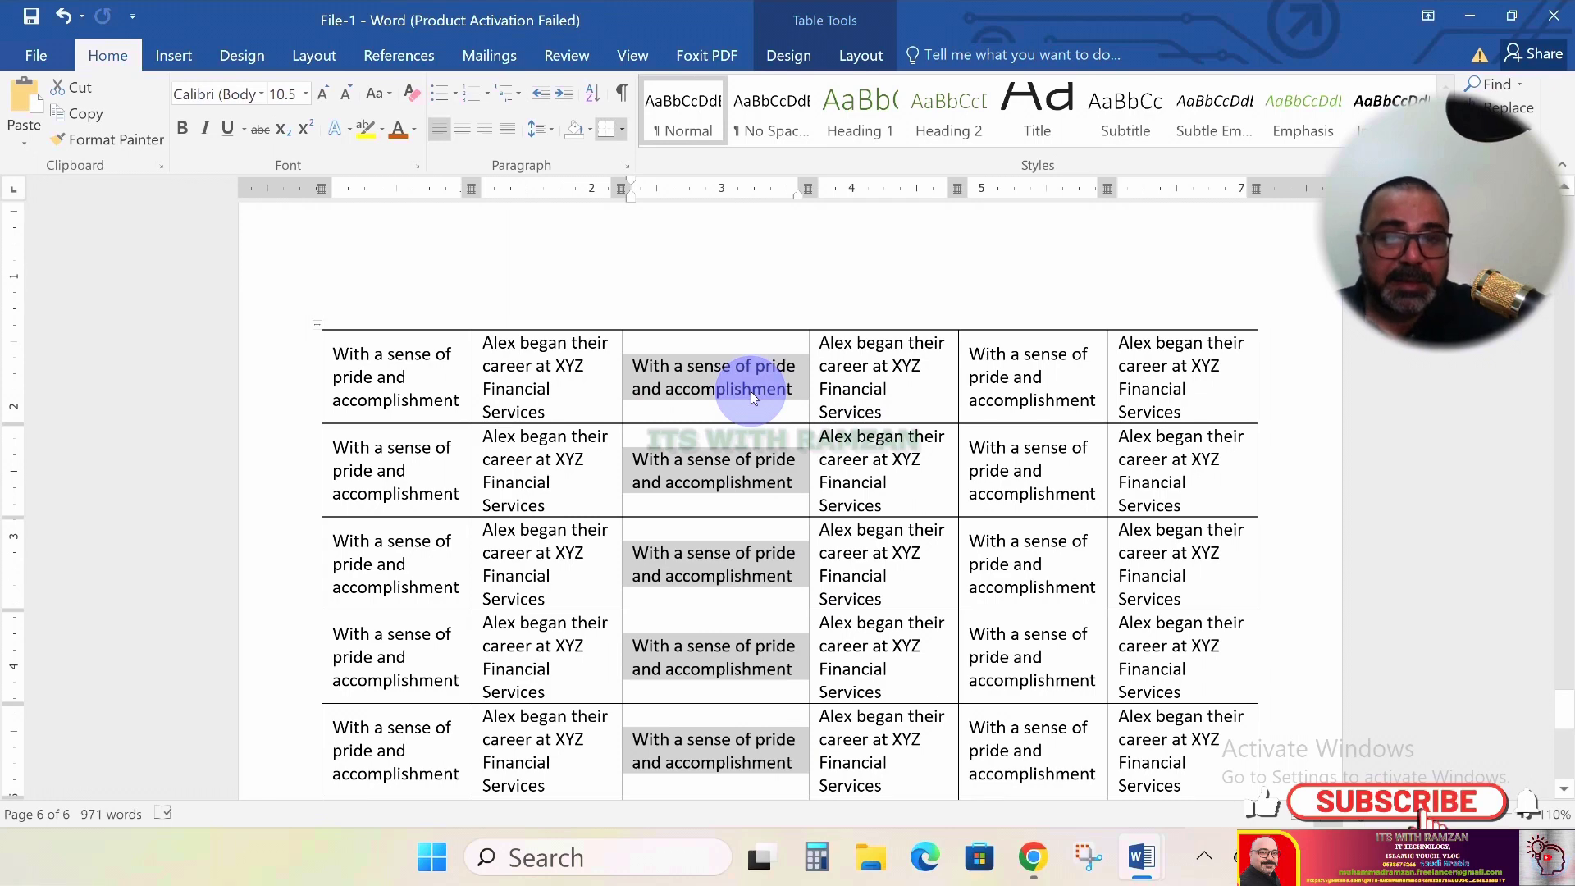
# Select only the table's first row and shade its cells light green
pyautogui.click(318, 324)
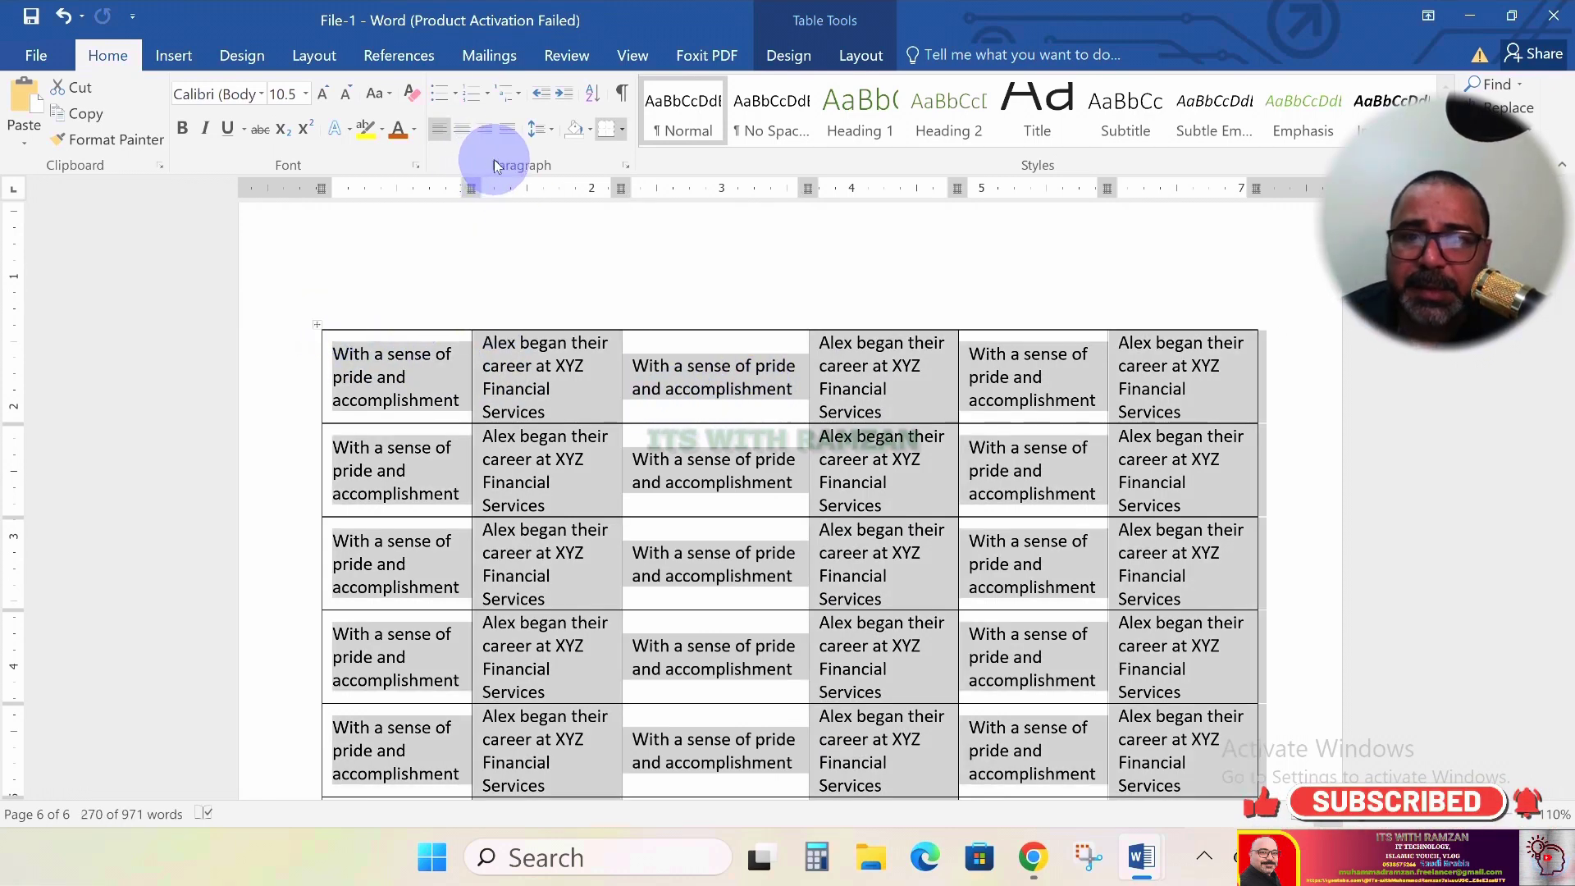
pyautogui.click(371, 355)
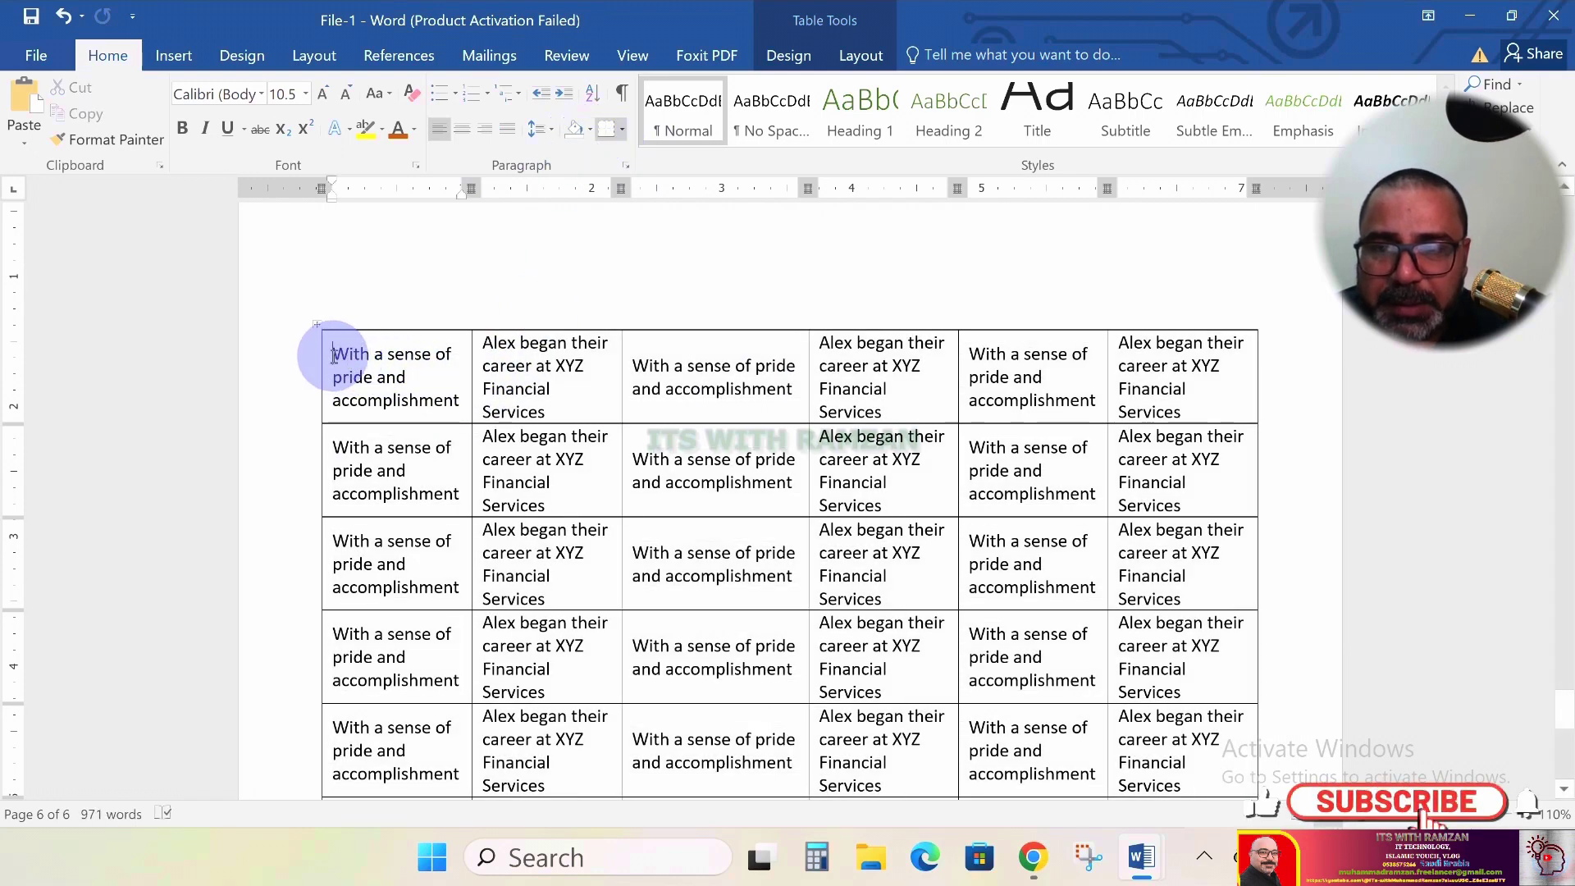
pyautogui.hotkey('shift', 'Right')
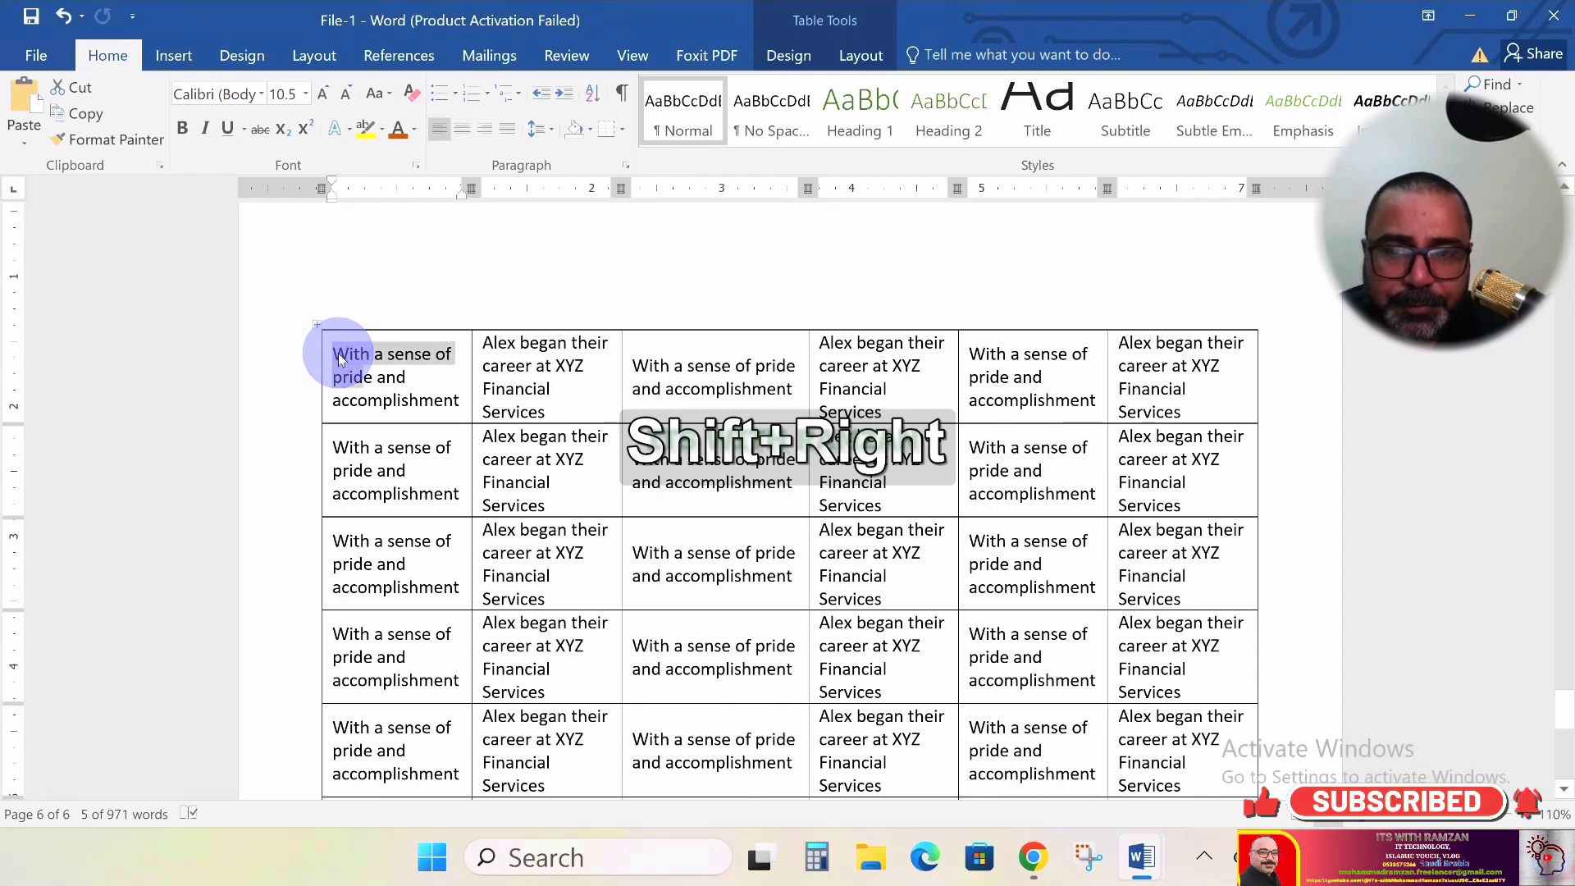
pyautogui.hotkey('shift', 'Down')
pyautogui.hotkey('shift', 'Down')
pyautogui.hotkey('shift', 'Down')
pyautogui.hotkey('shift', 'Down')
pyautogui.hotkey('shift', 'Up')
pyautogui.hotkey('shift', 'Up')
pyautogui.hotkey('shift', 'Up')
pyautogui.hotkey('shift', 'Up')
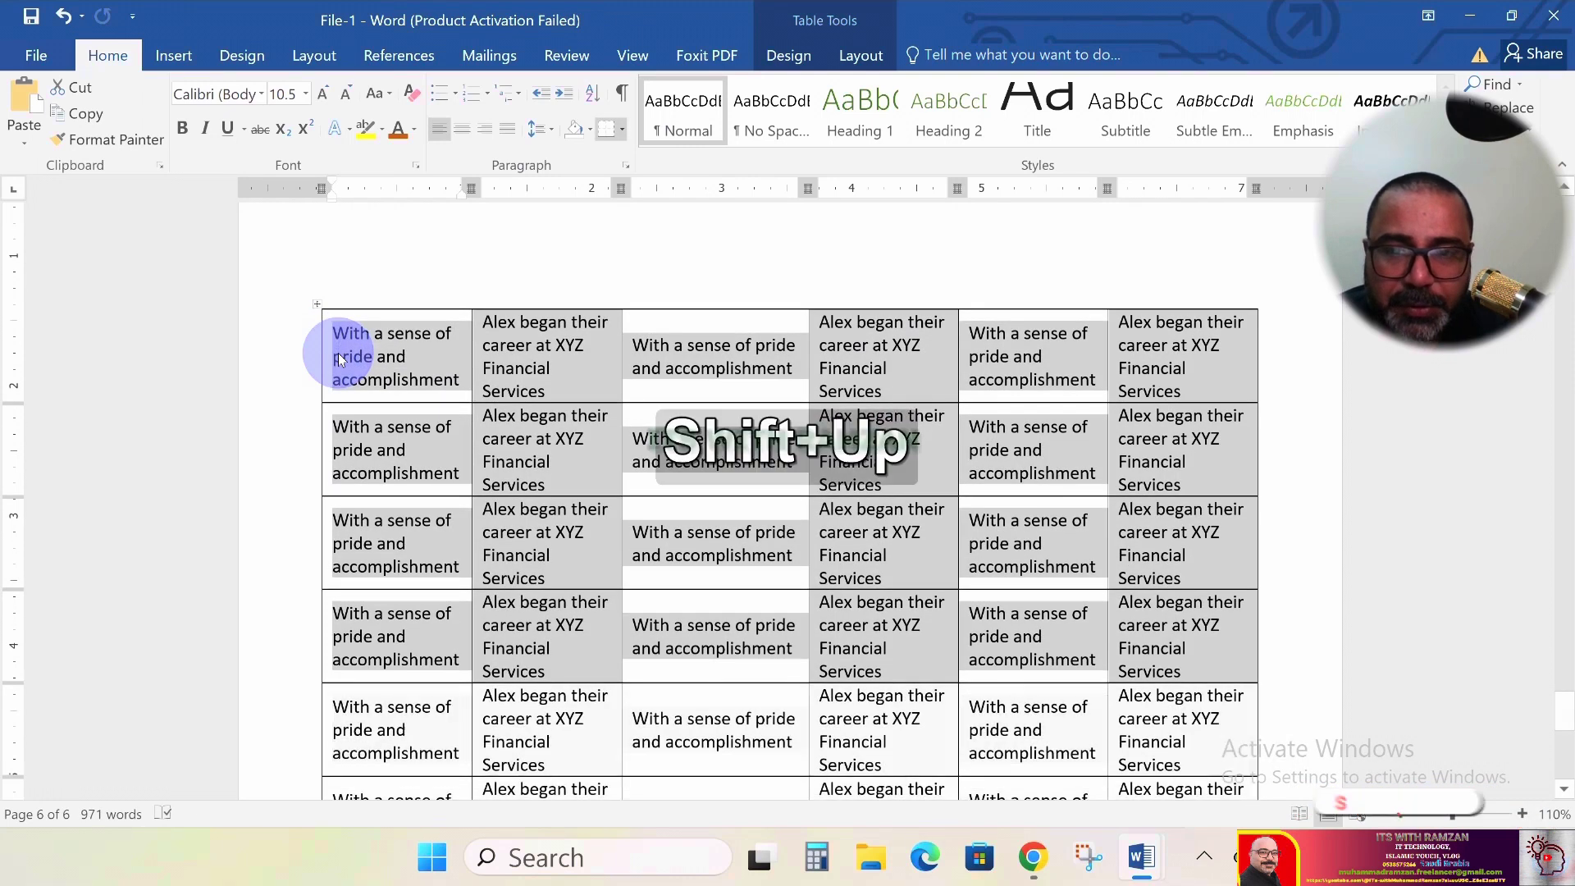
pyautogui.hotkey('shift', 'Down')
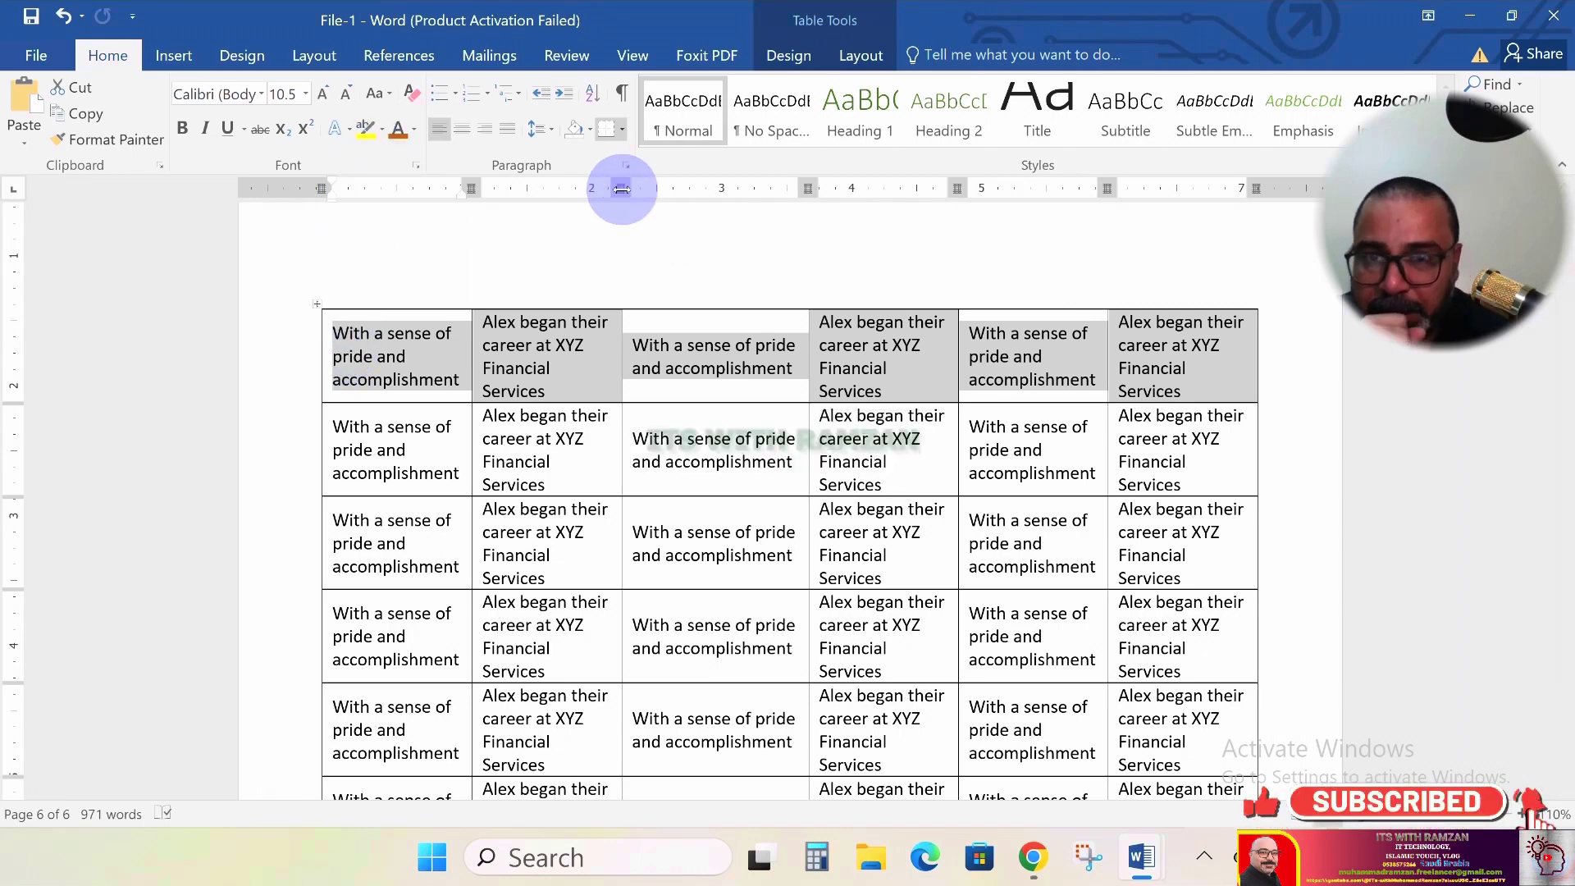
pyautogui.click(590, 129)
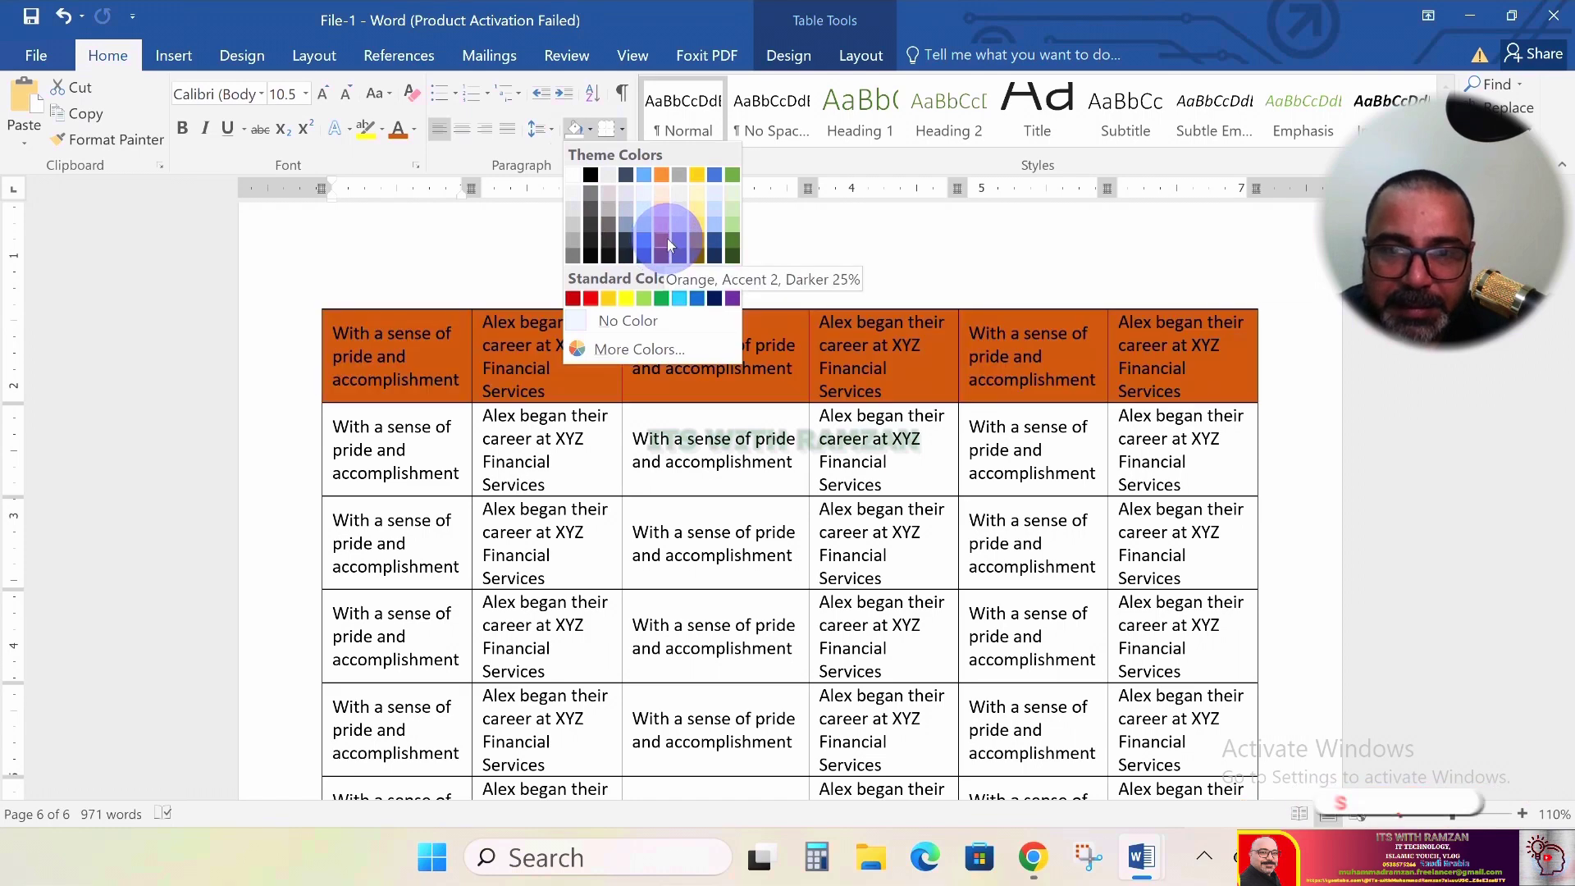
pyautogui.click(732, 228)
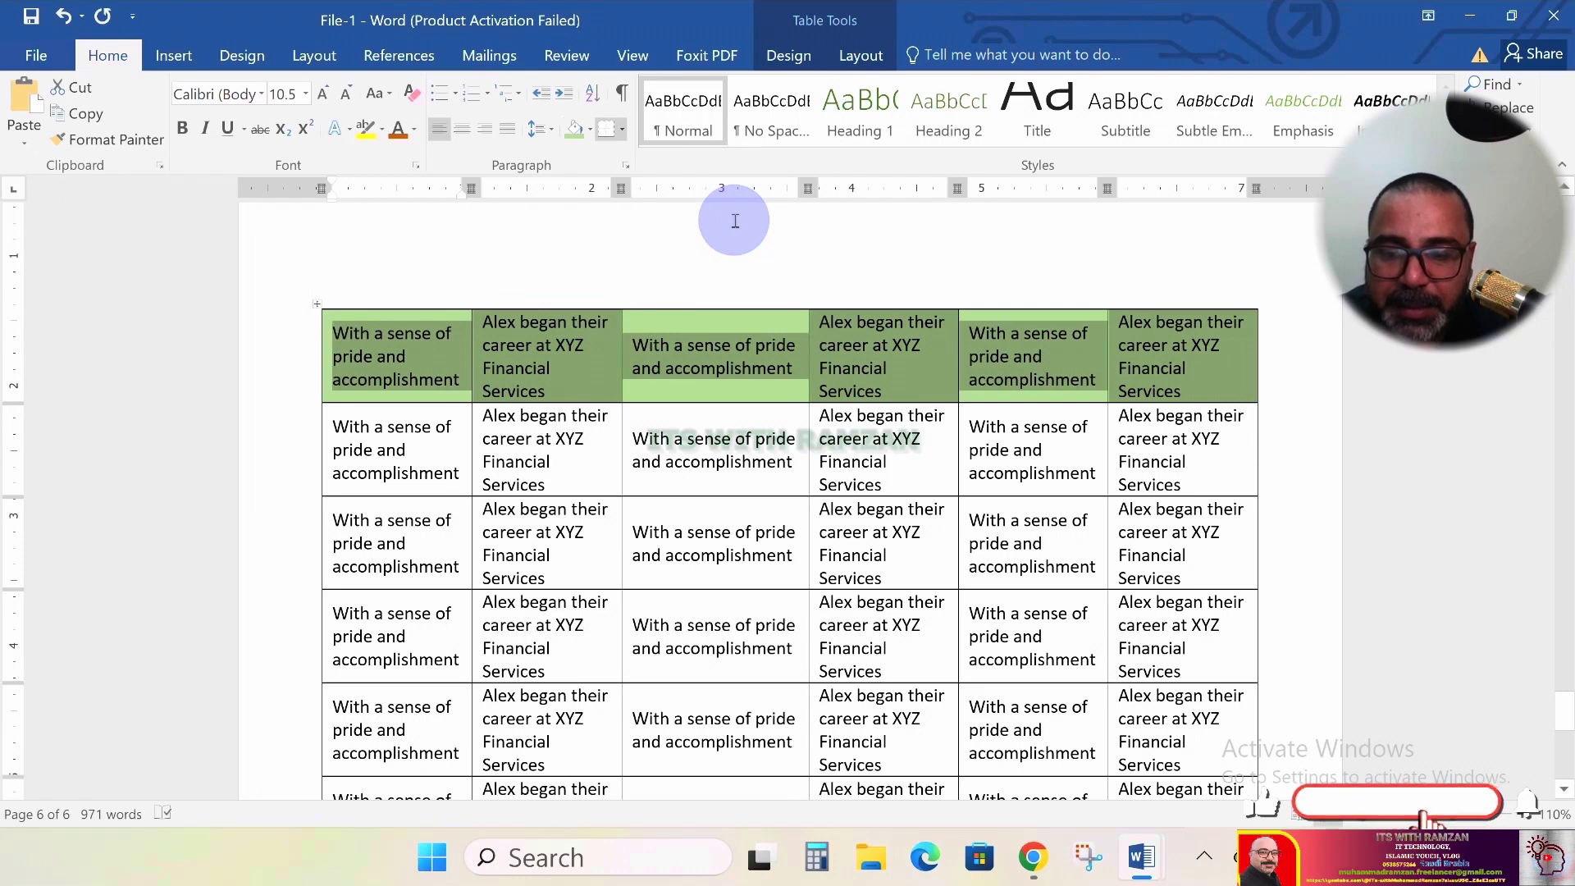
# Format the text in the table's first row as uppercase, bold and horizontally centered
pyautogui.hotkey('shift', 'F3')
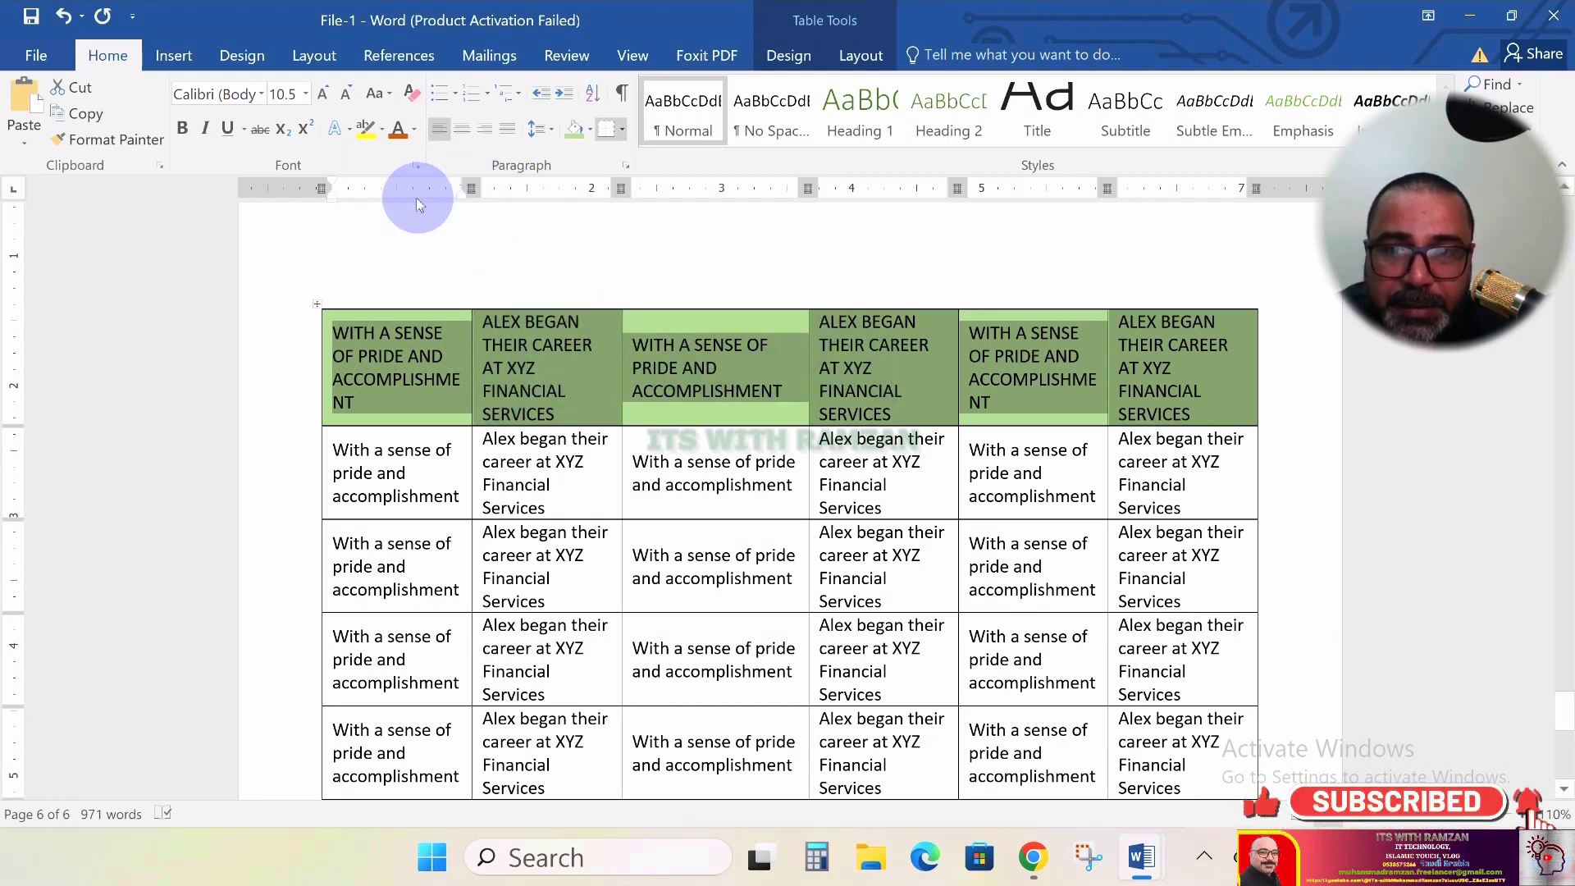
pyautogui.click(183, 129)
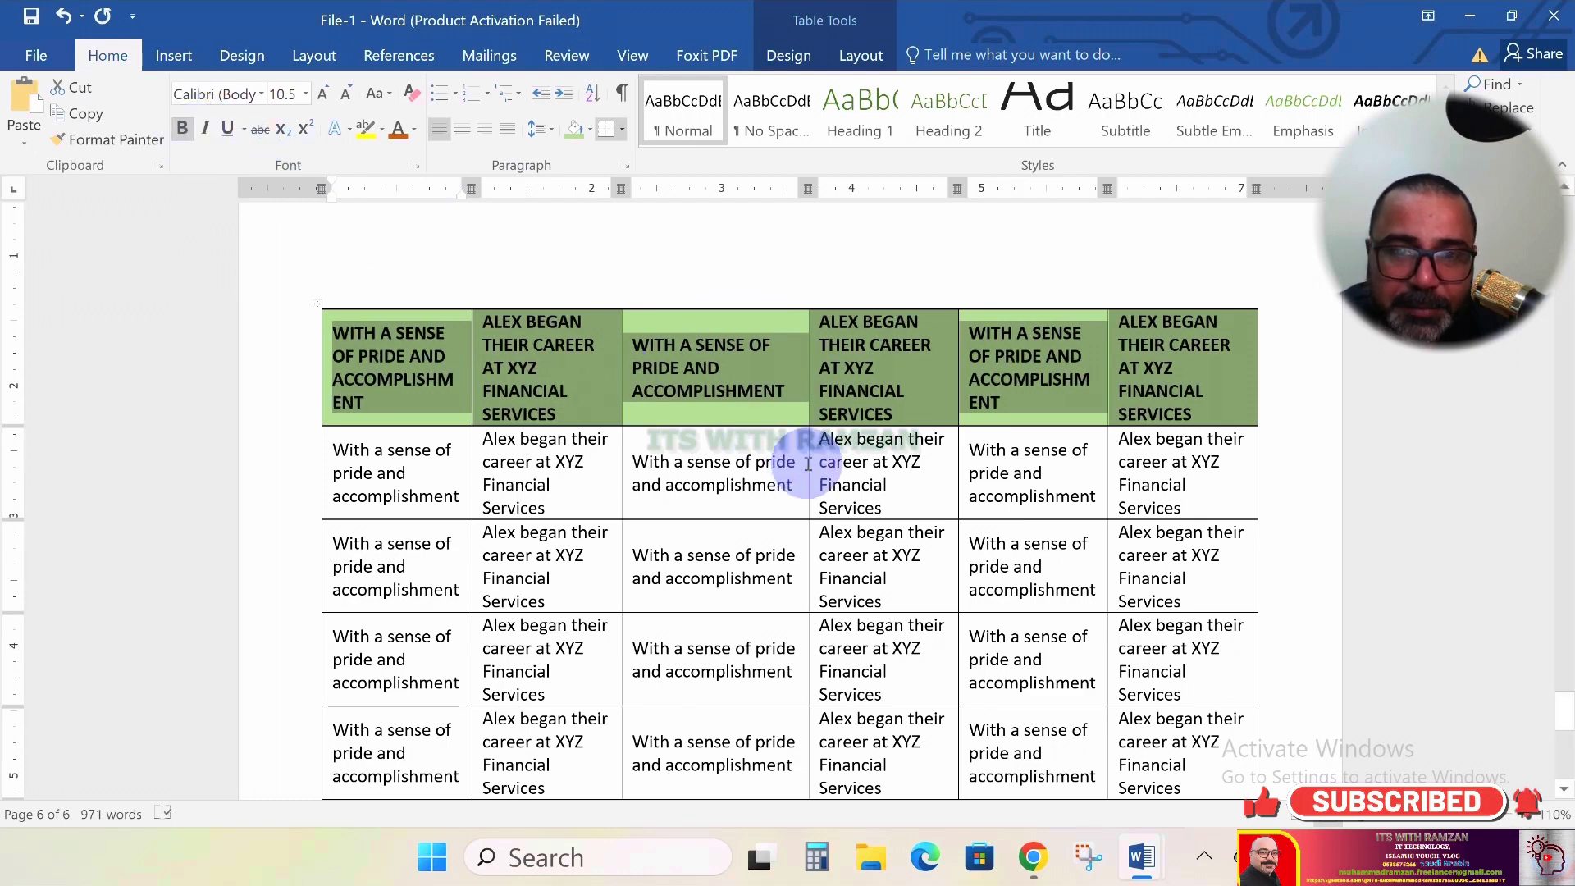
pyautogui.click(460, 129)
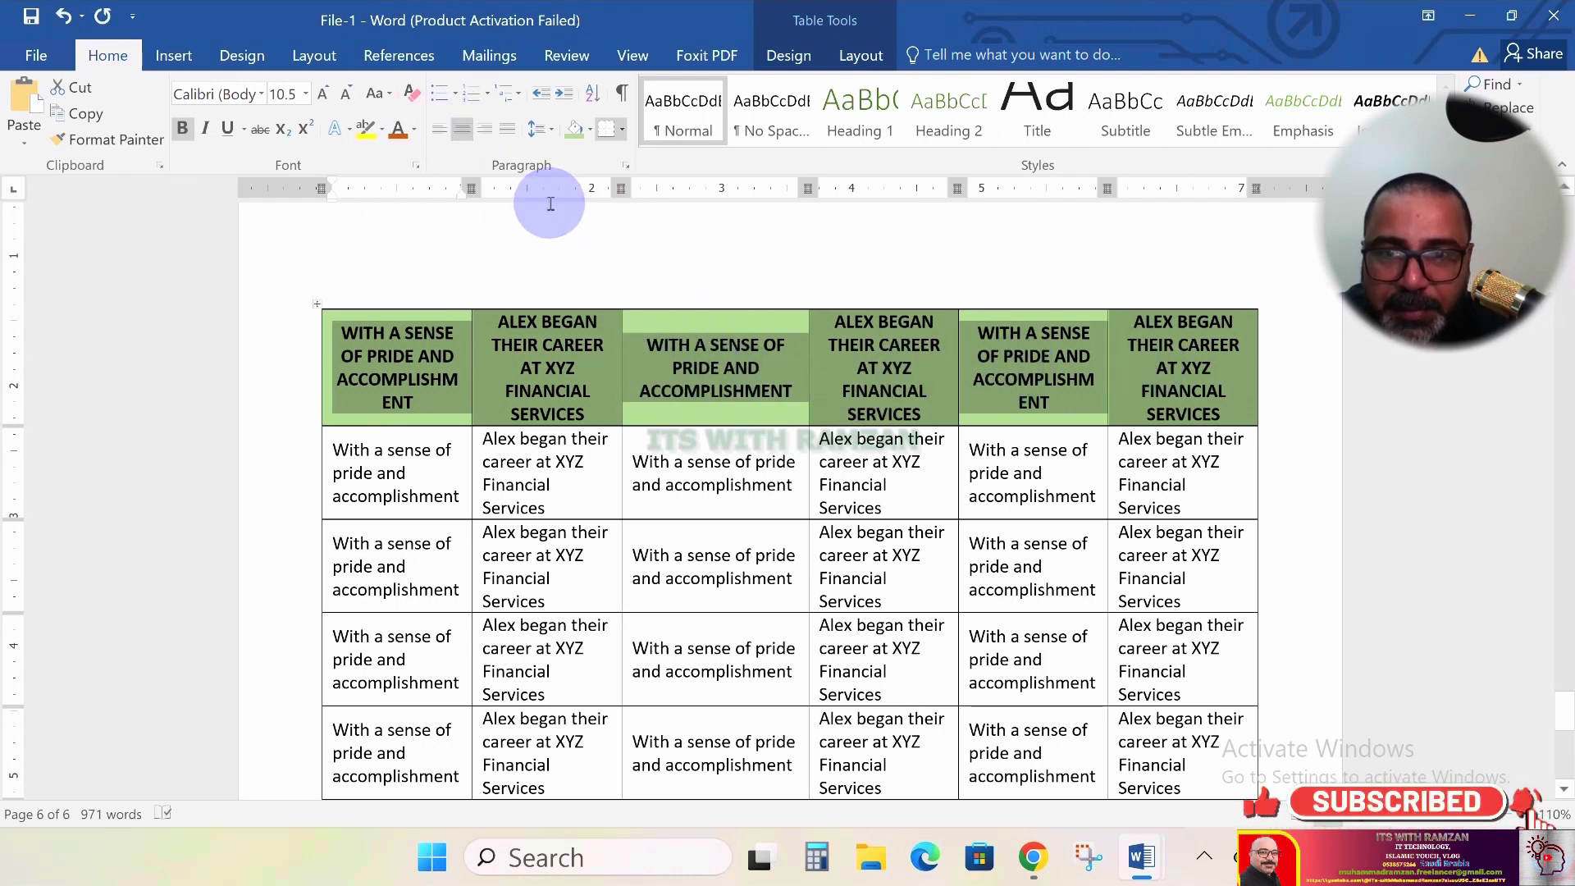
pyautogui.click(506, 131)
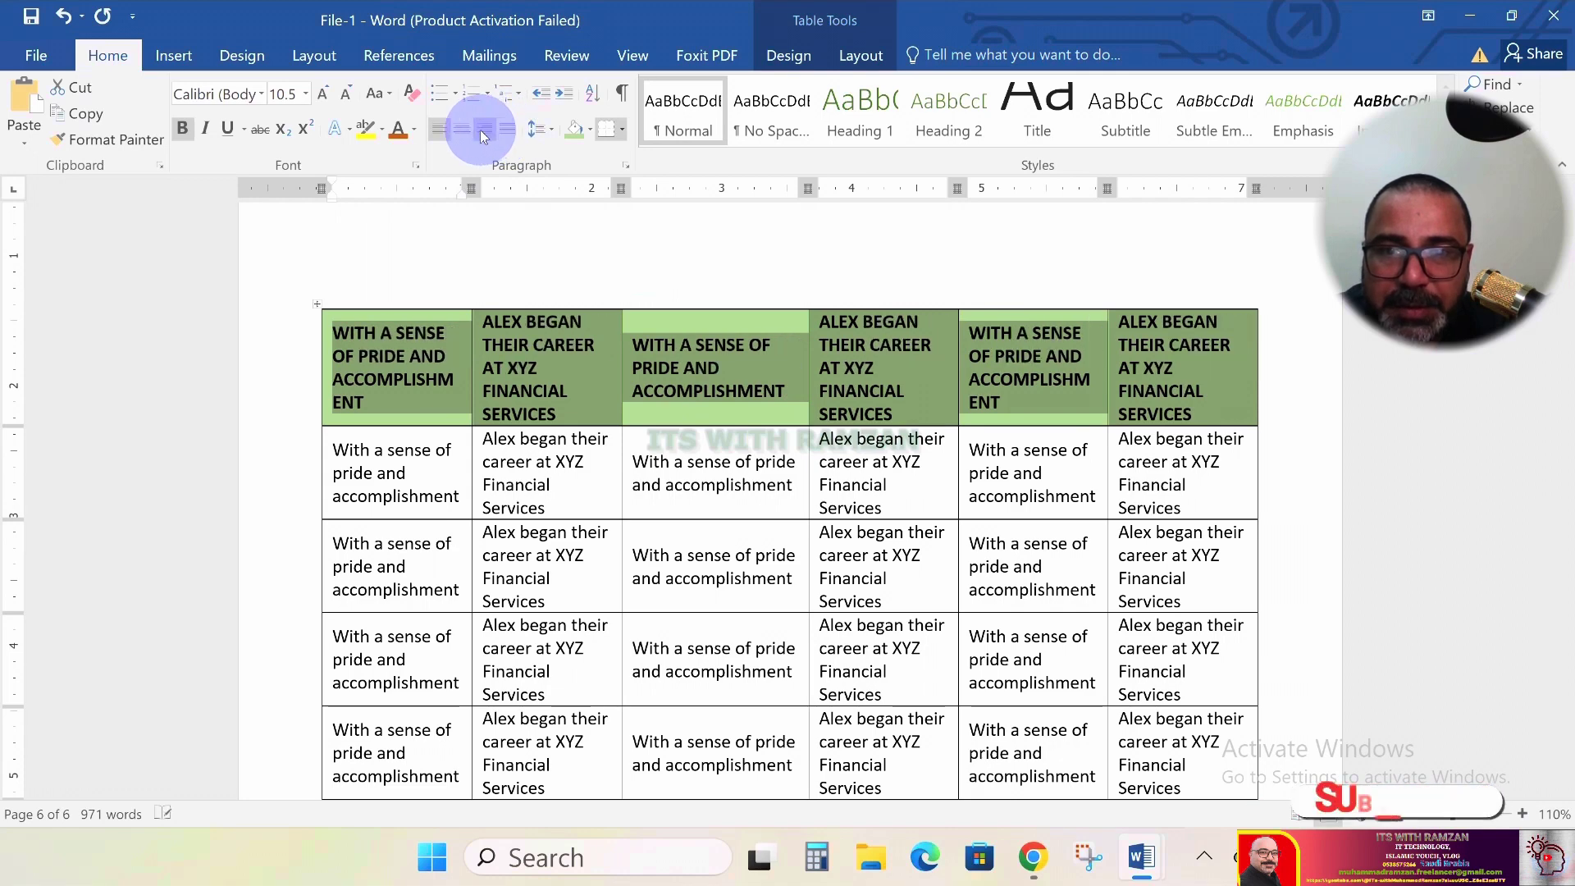
pyautogui.click(468, 131)
pyautogui.click(462, 129)
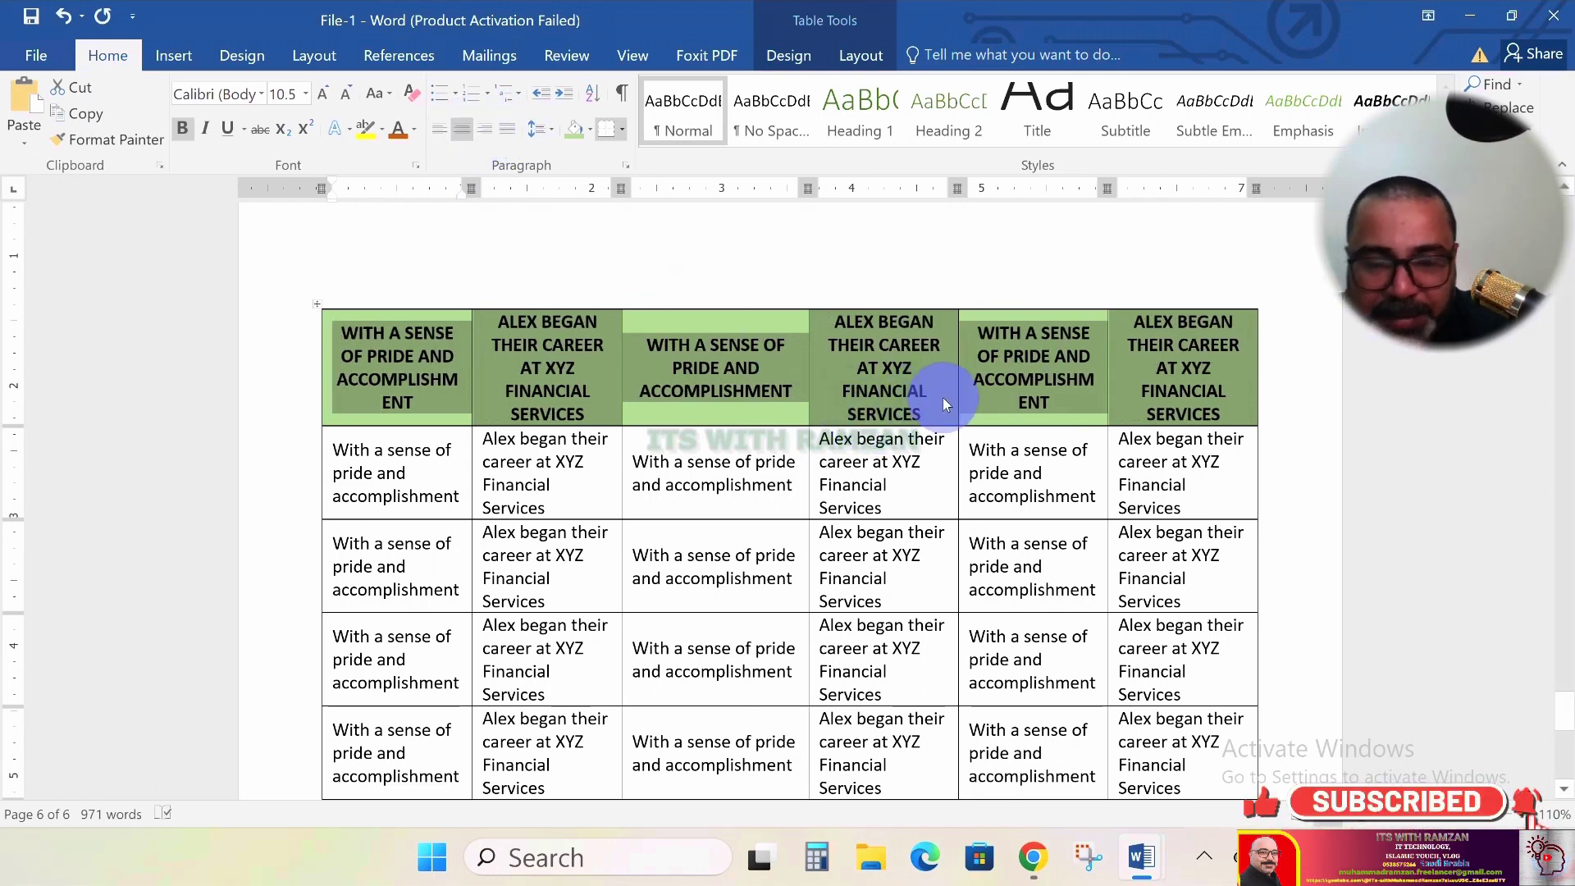
# Widen the table's fifth column slightly so that the word ACCOMPLISHMENT in its header fits on one line
pyautogui.click(1105, 383)
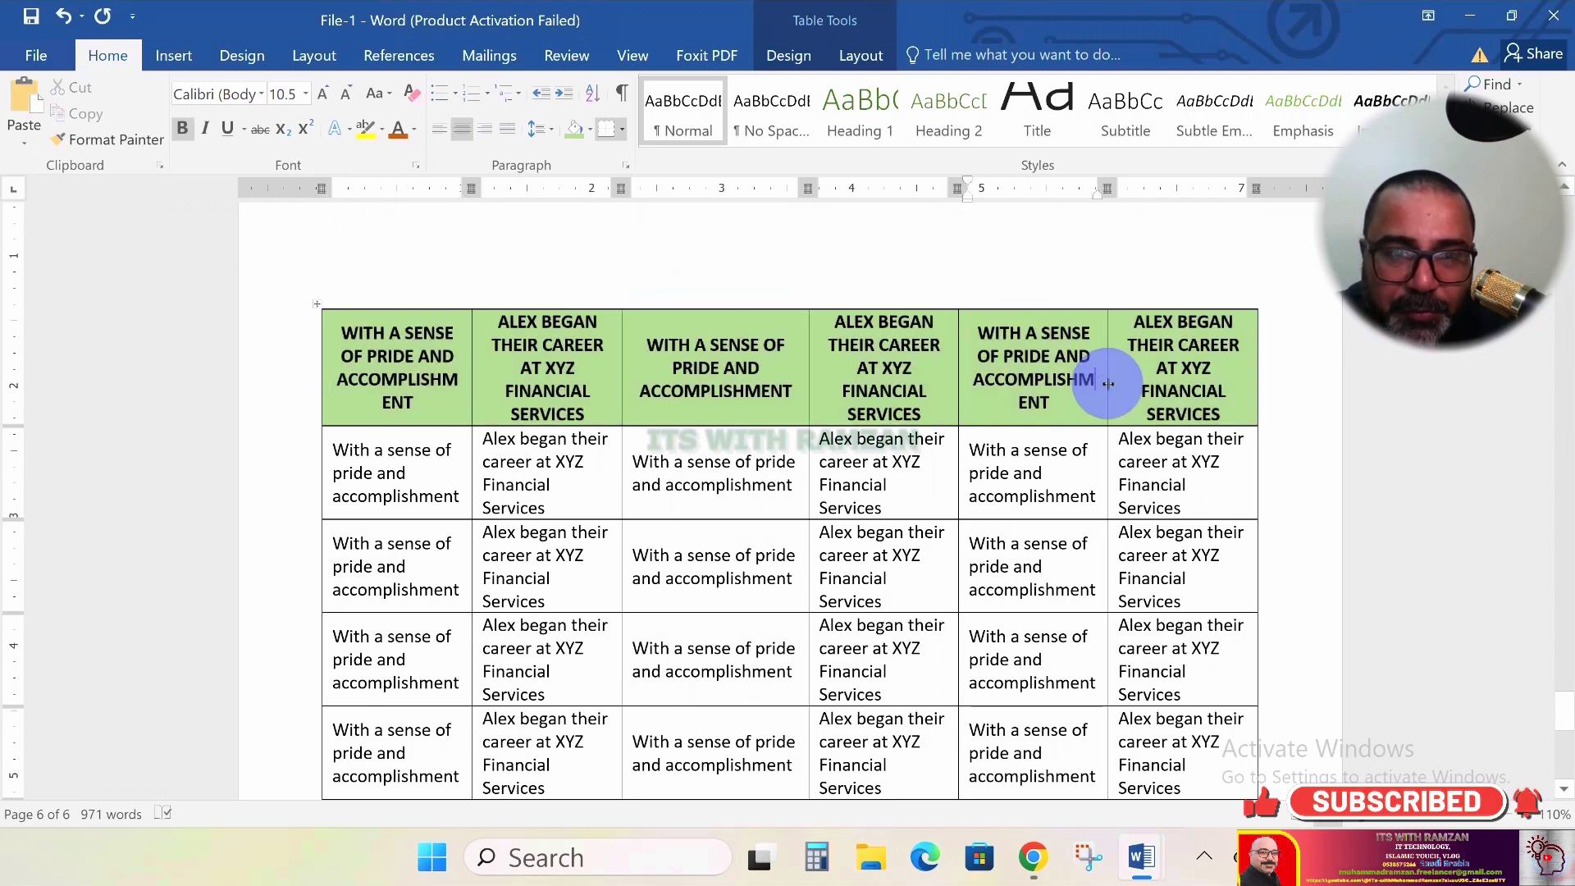
pyautogui.moveTo(1108, 382); pyautogui.dragTo(1129, 382)
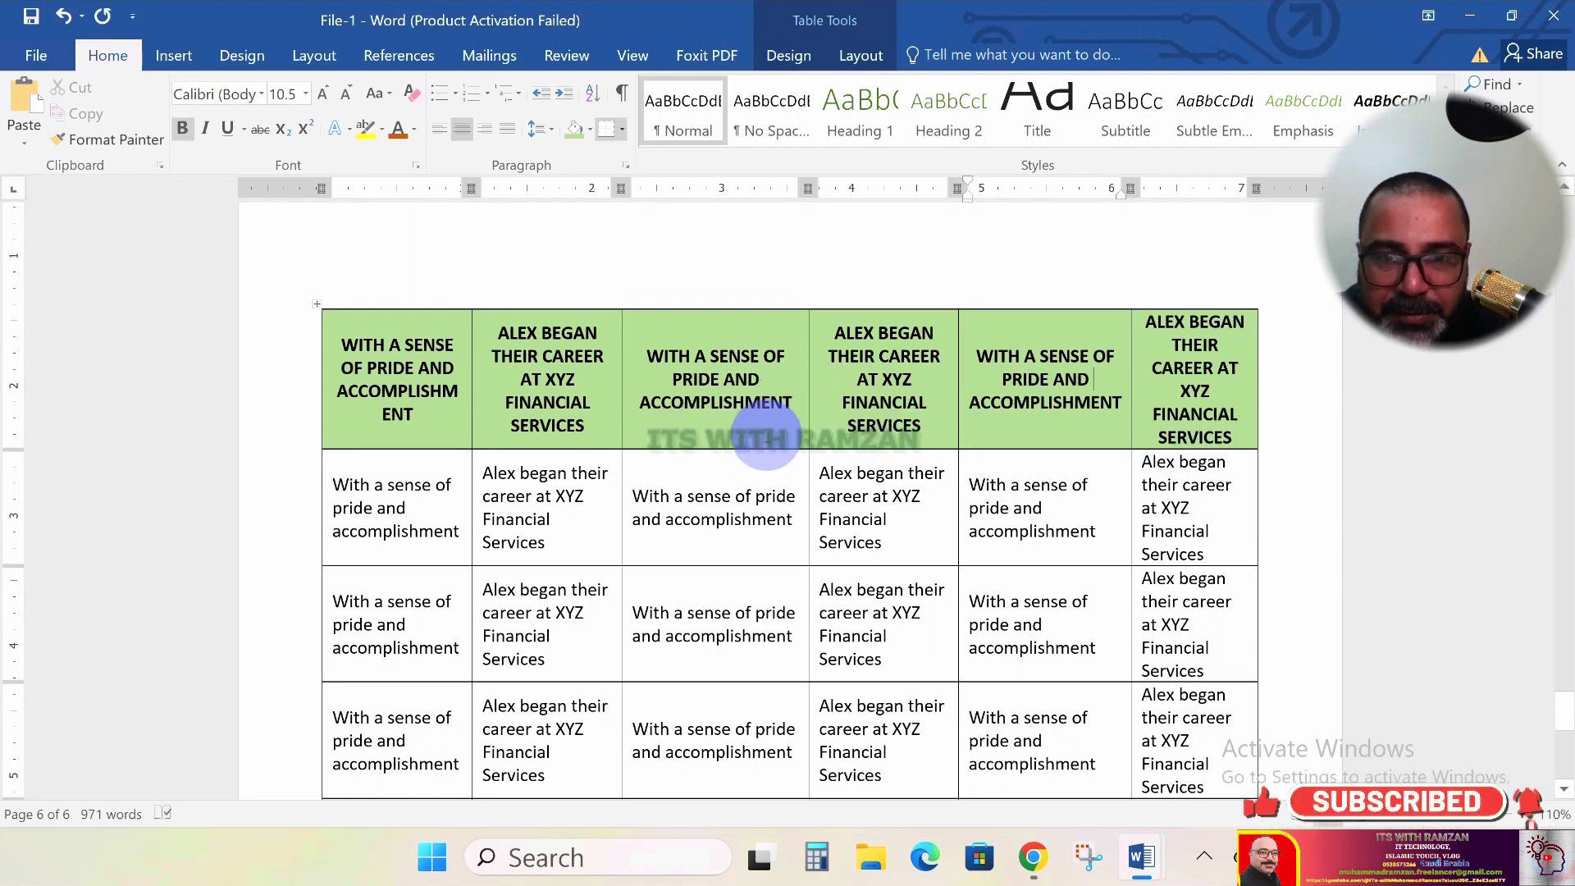
# Select the whole table and try three different plain styles from the first row of the table style gallery
pyautogui.click(317, 306)
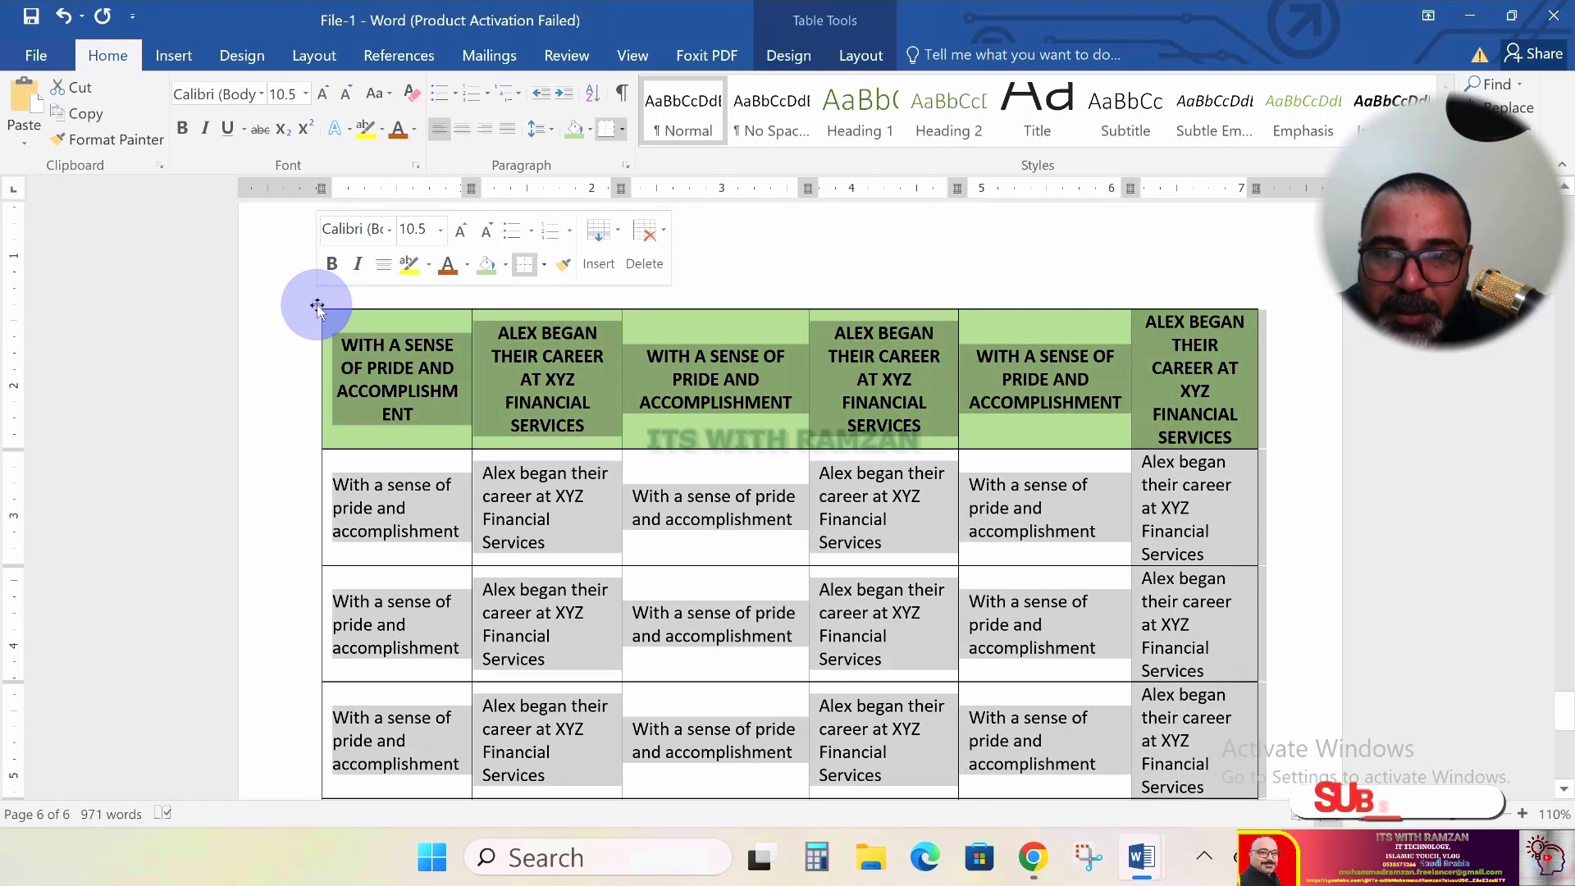
pyautogui.click(807, 63)
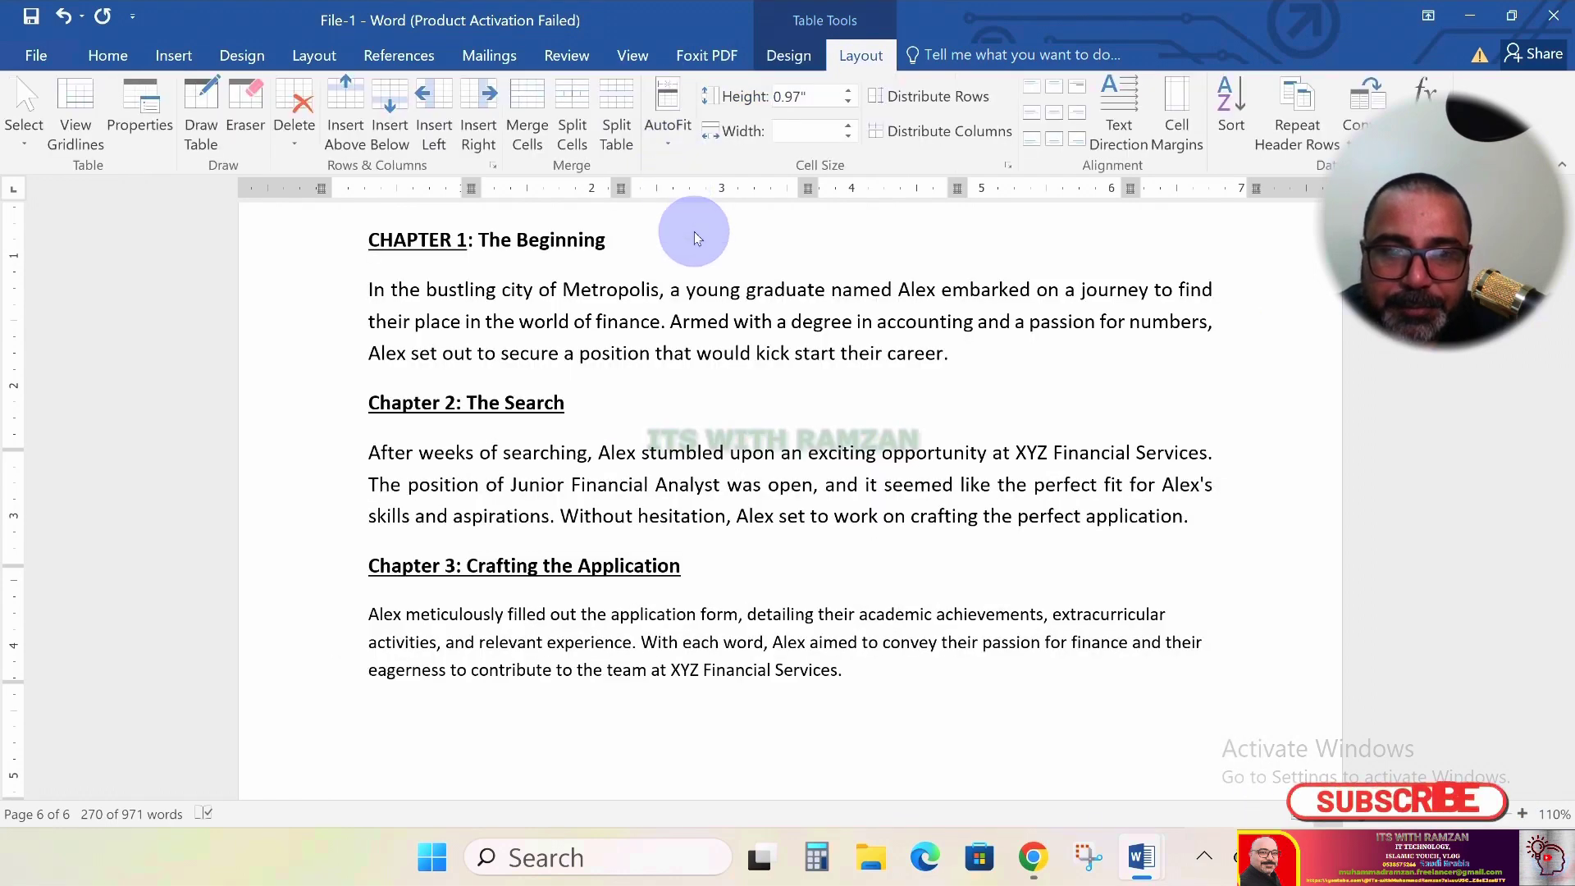
pyautogui.scroll(3, 722, 287)
pyautogui.scroll(5, 755, 340)
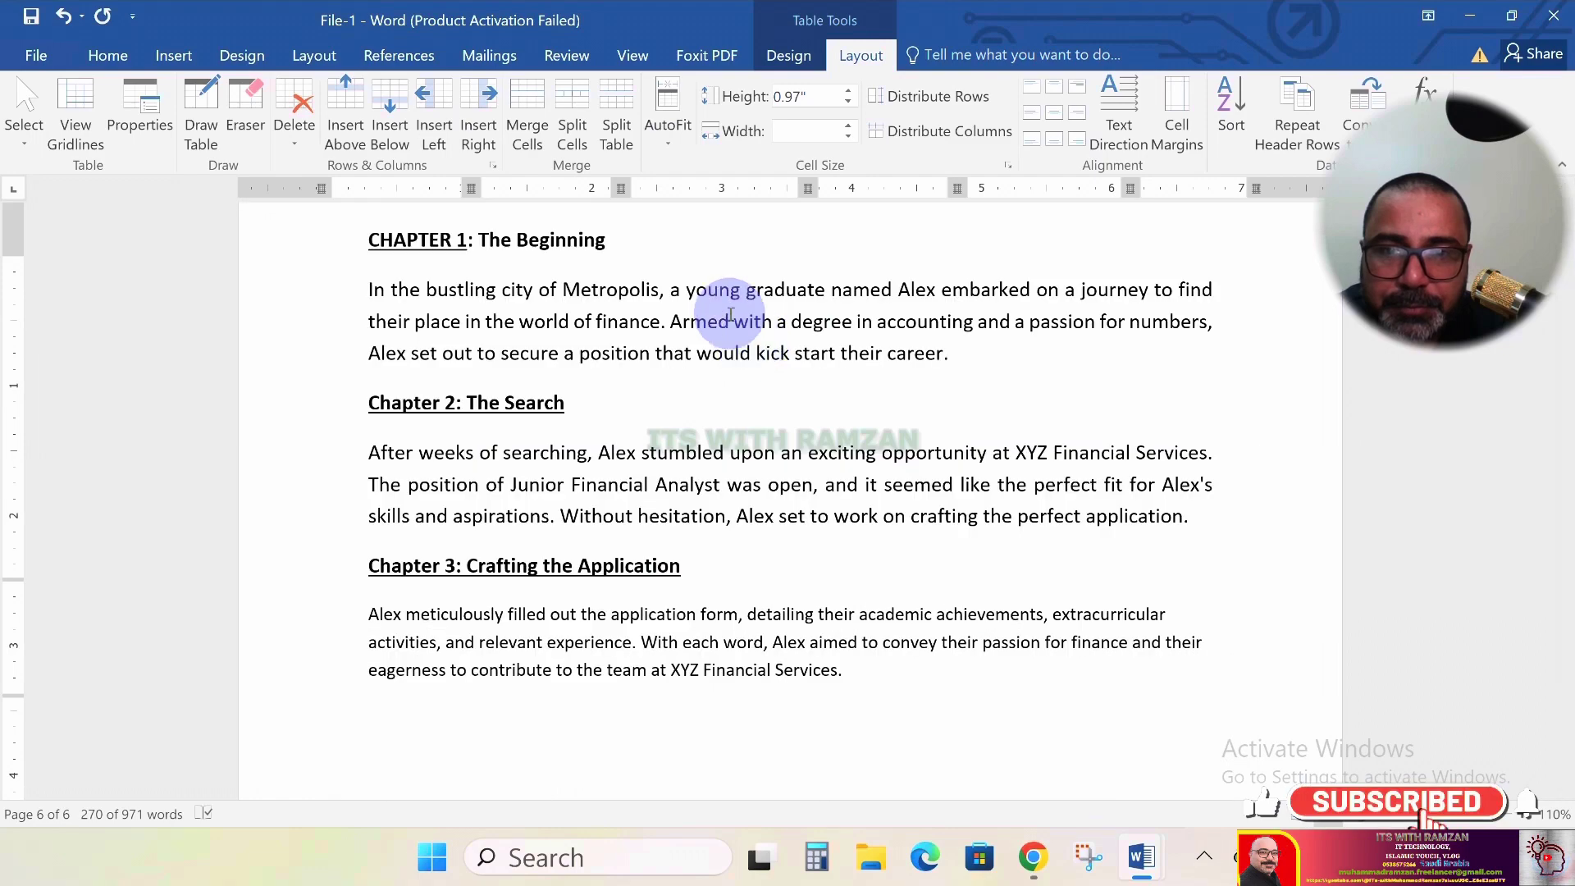
pyautogui.scroll(-10, 607, 312)
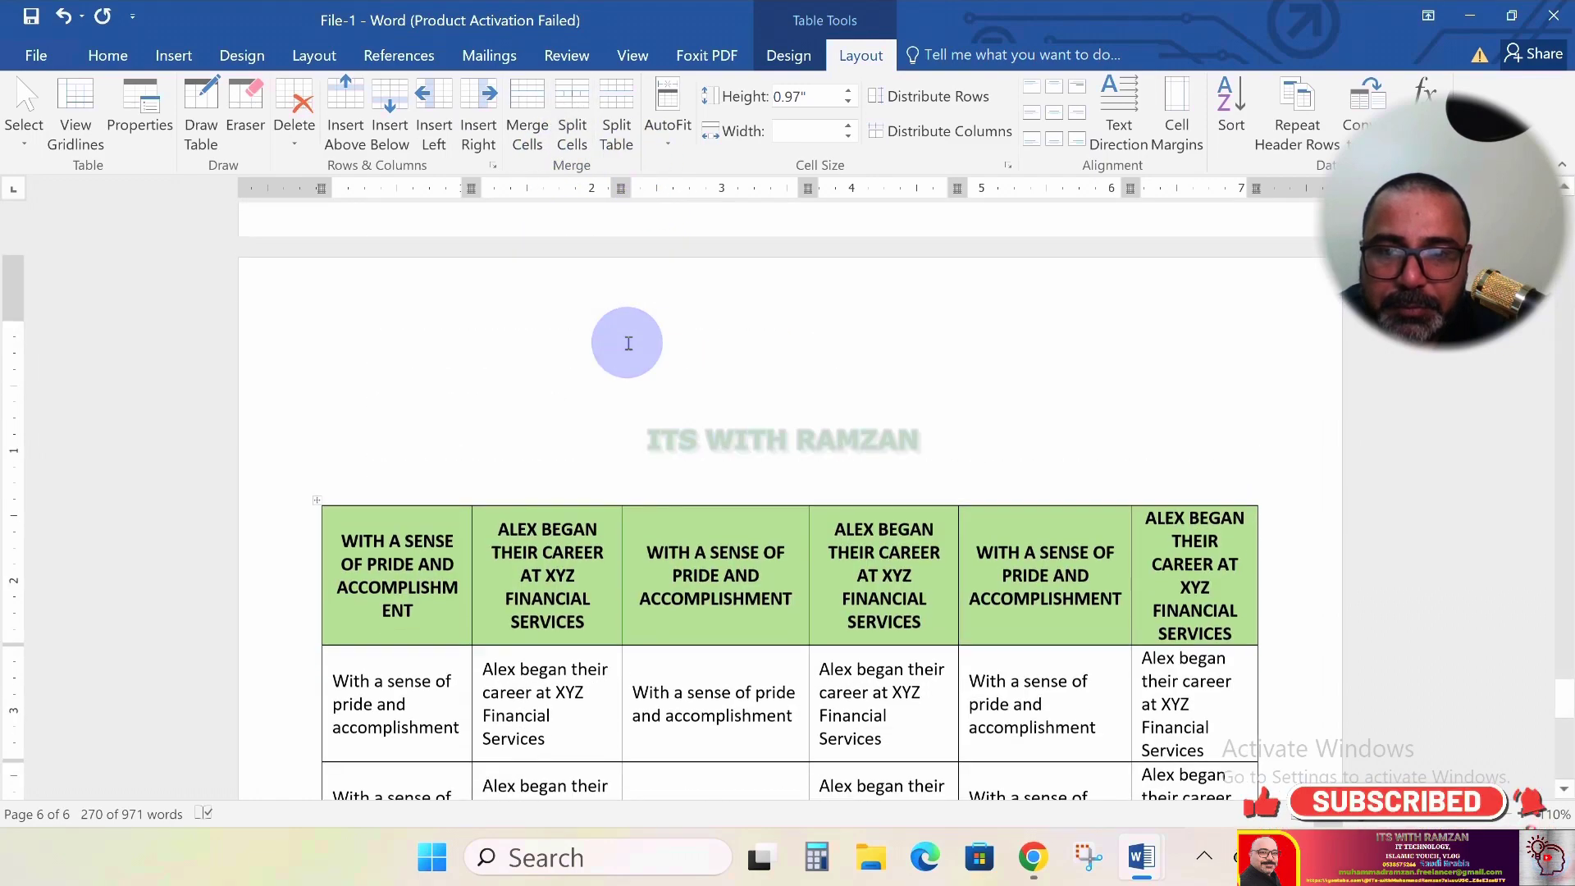
pyautogui.scroll(10, 468, 220)
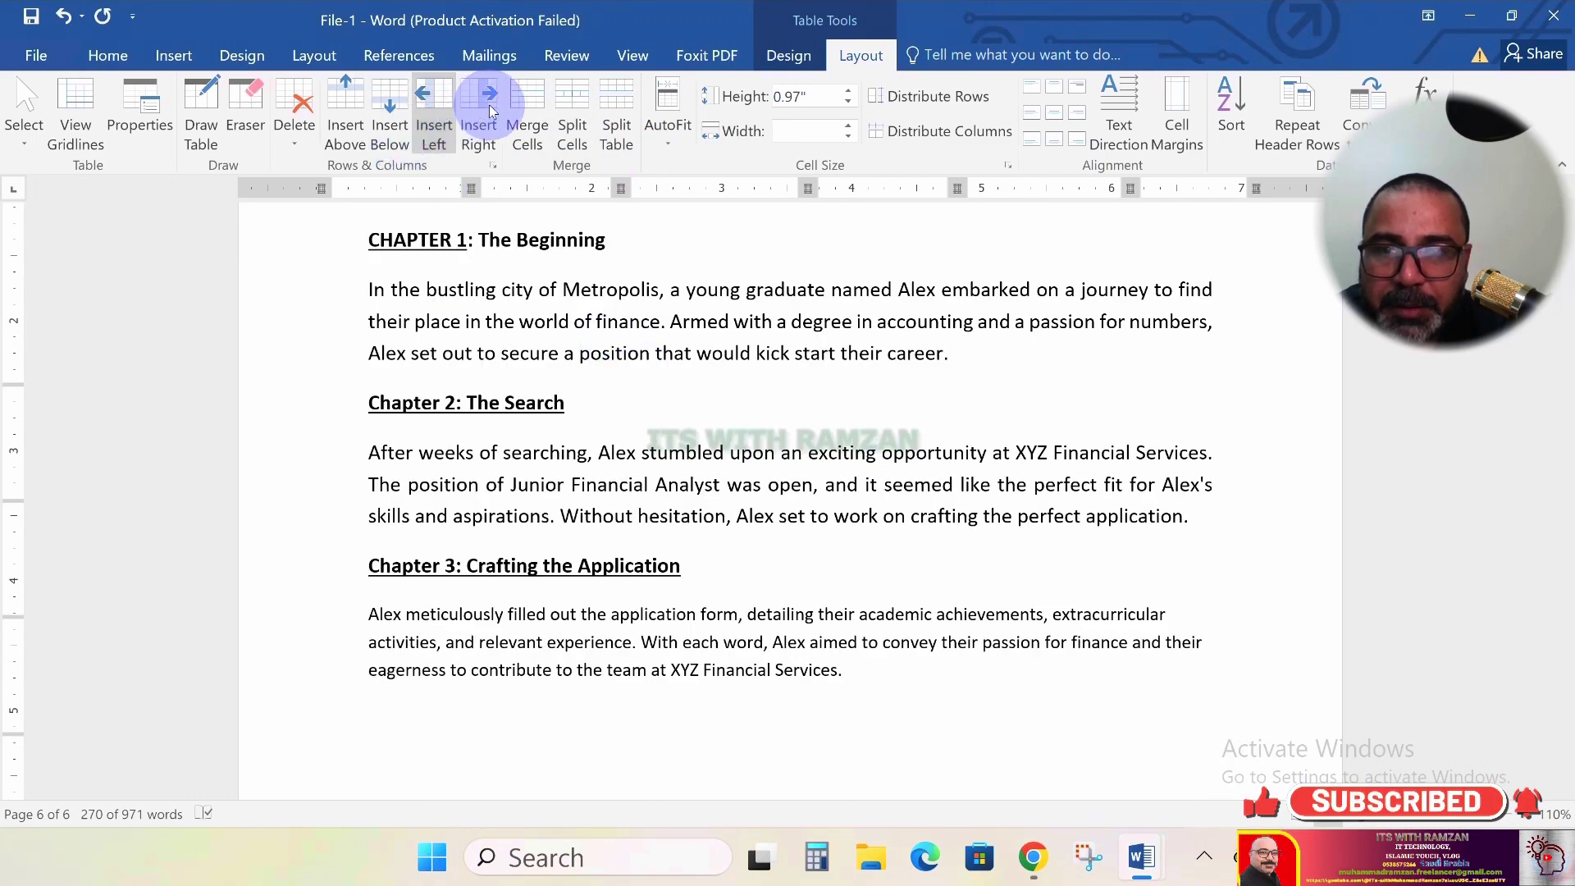
pyautogui.click(786, 56)
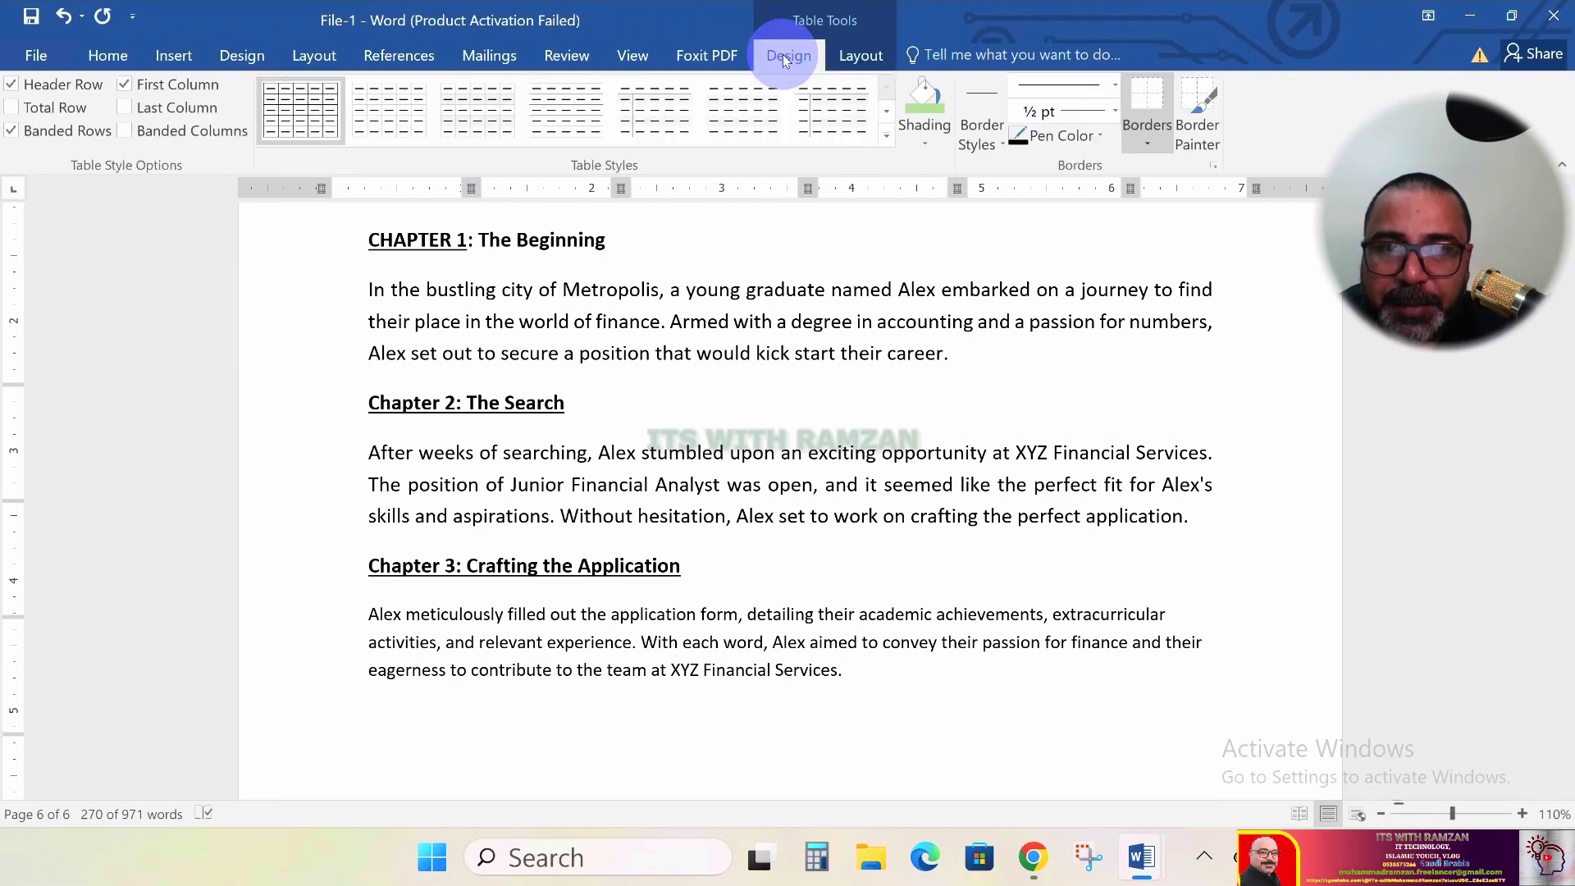
pyautogui.click(726, 113)
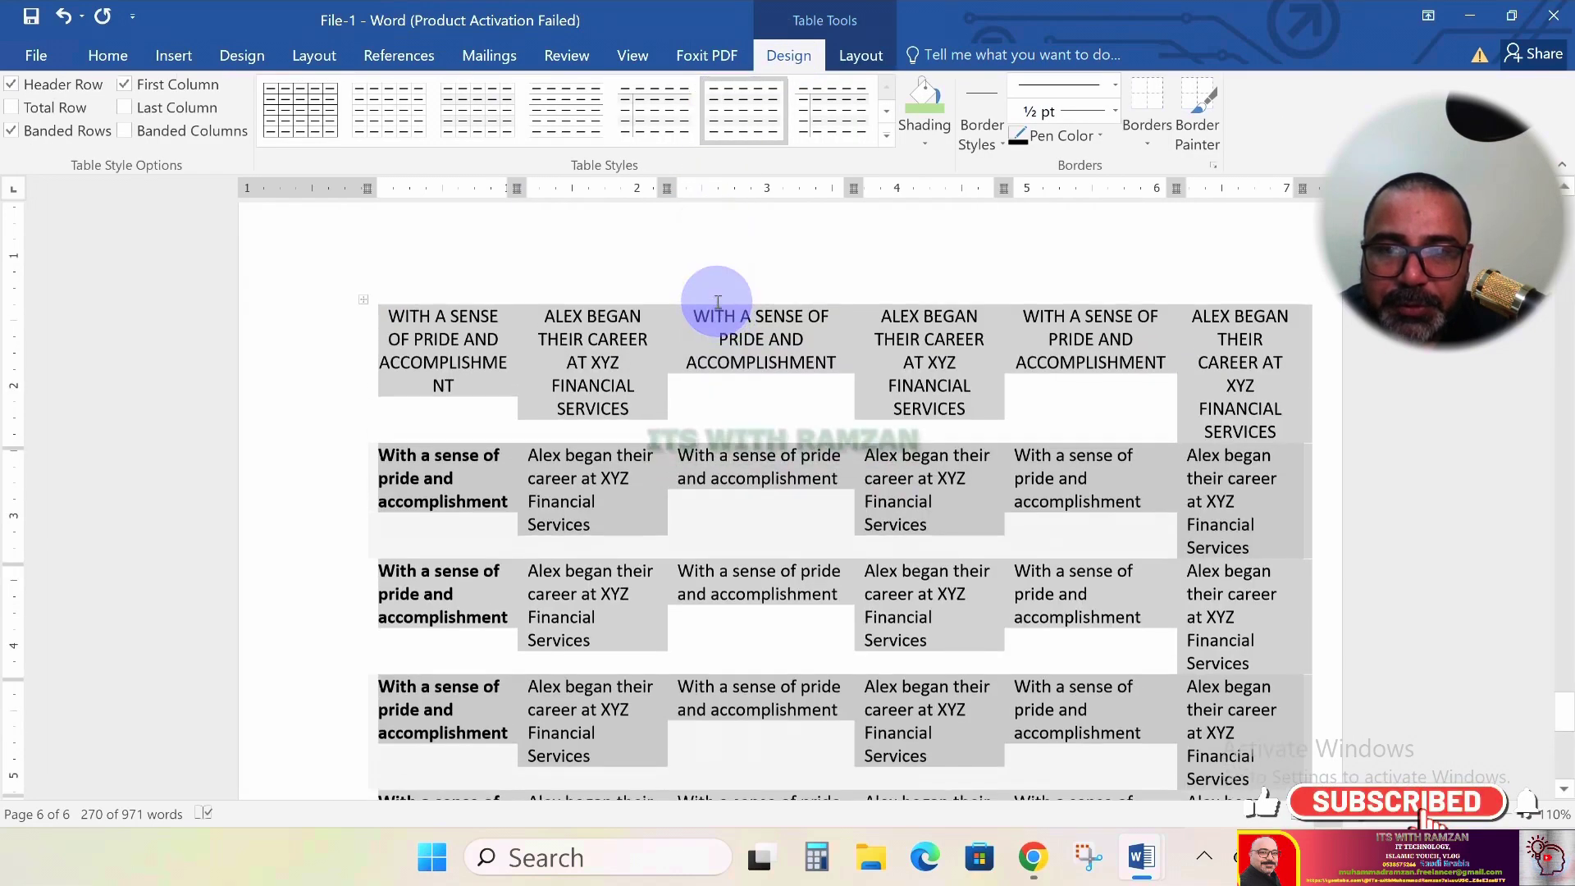
pyautogui.click(656, 113)
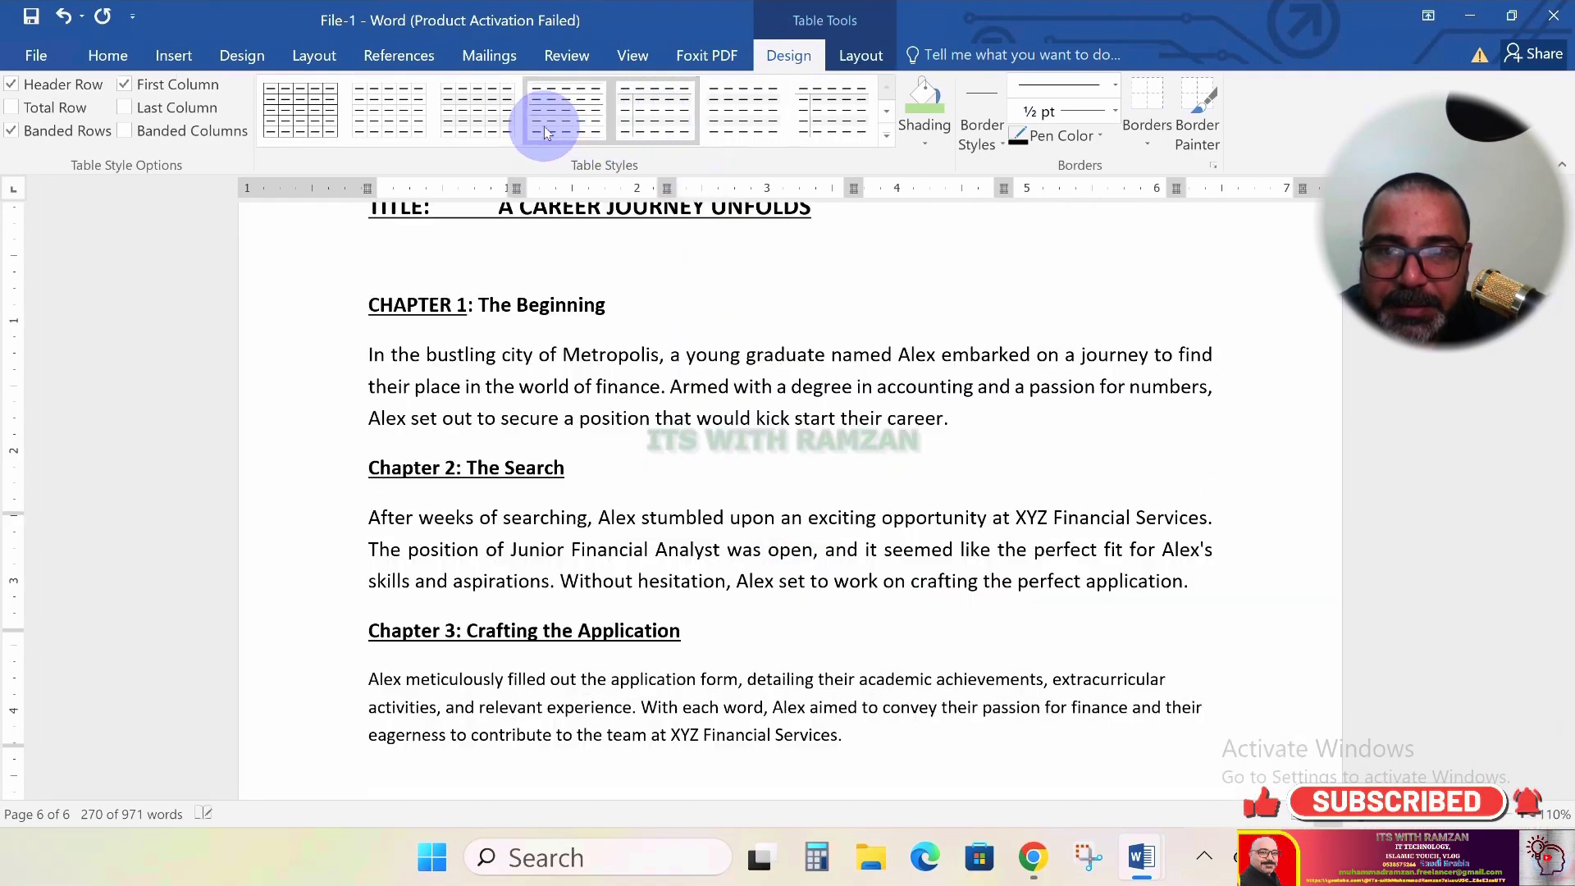
pyautogui.click(386, 123)
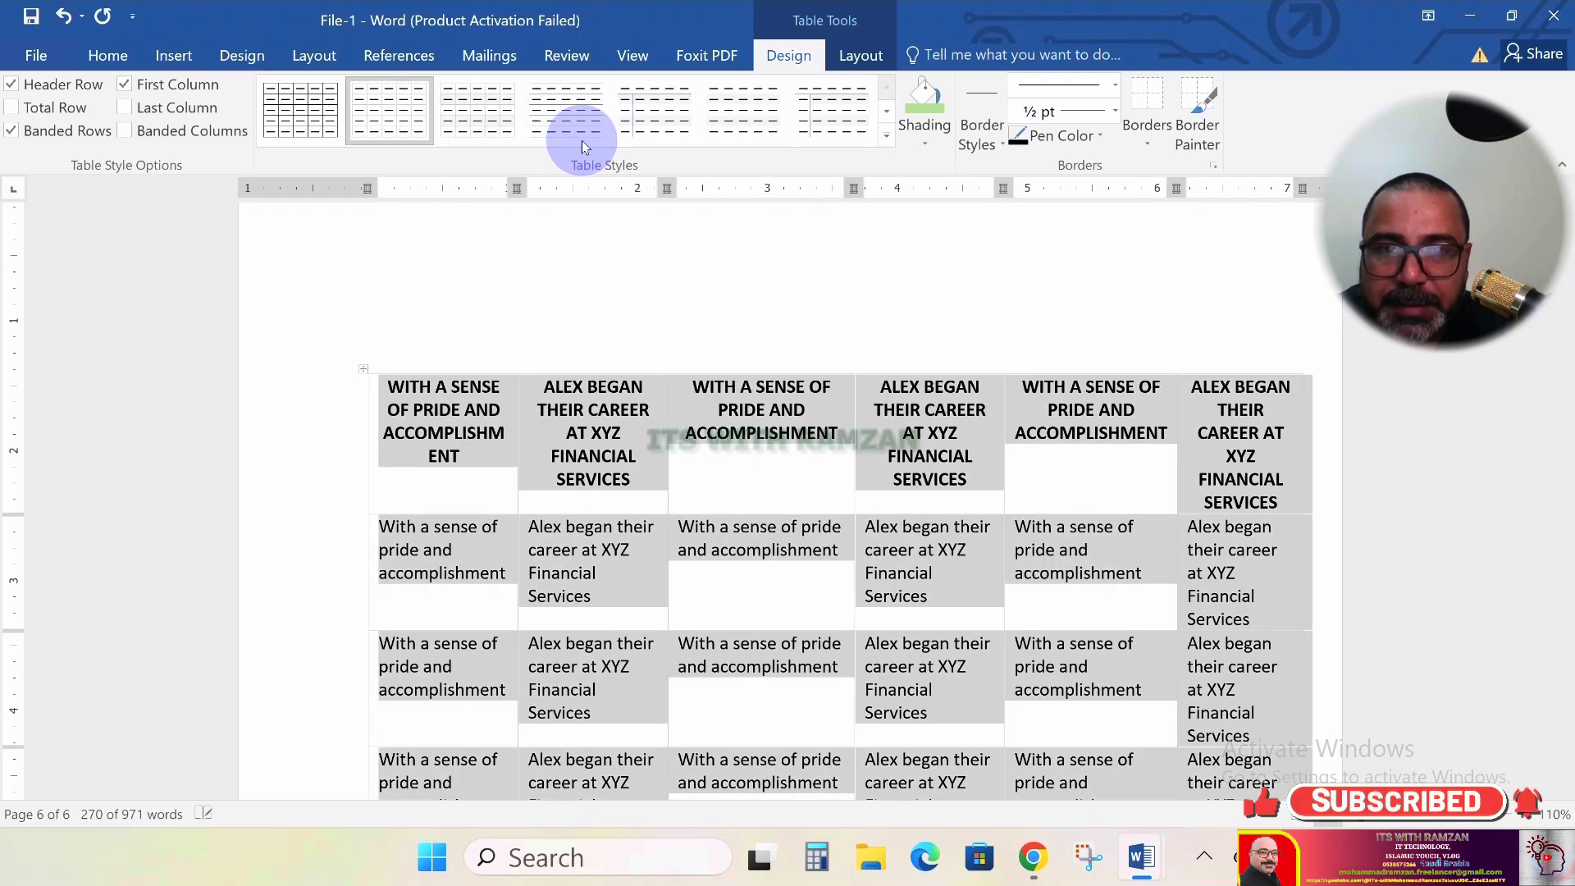
# Try the orange grid table style with a solid orange header row and first column on the whole table
pyautogui.click(885, 137)
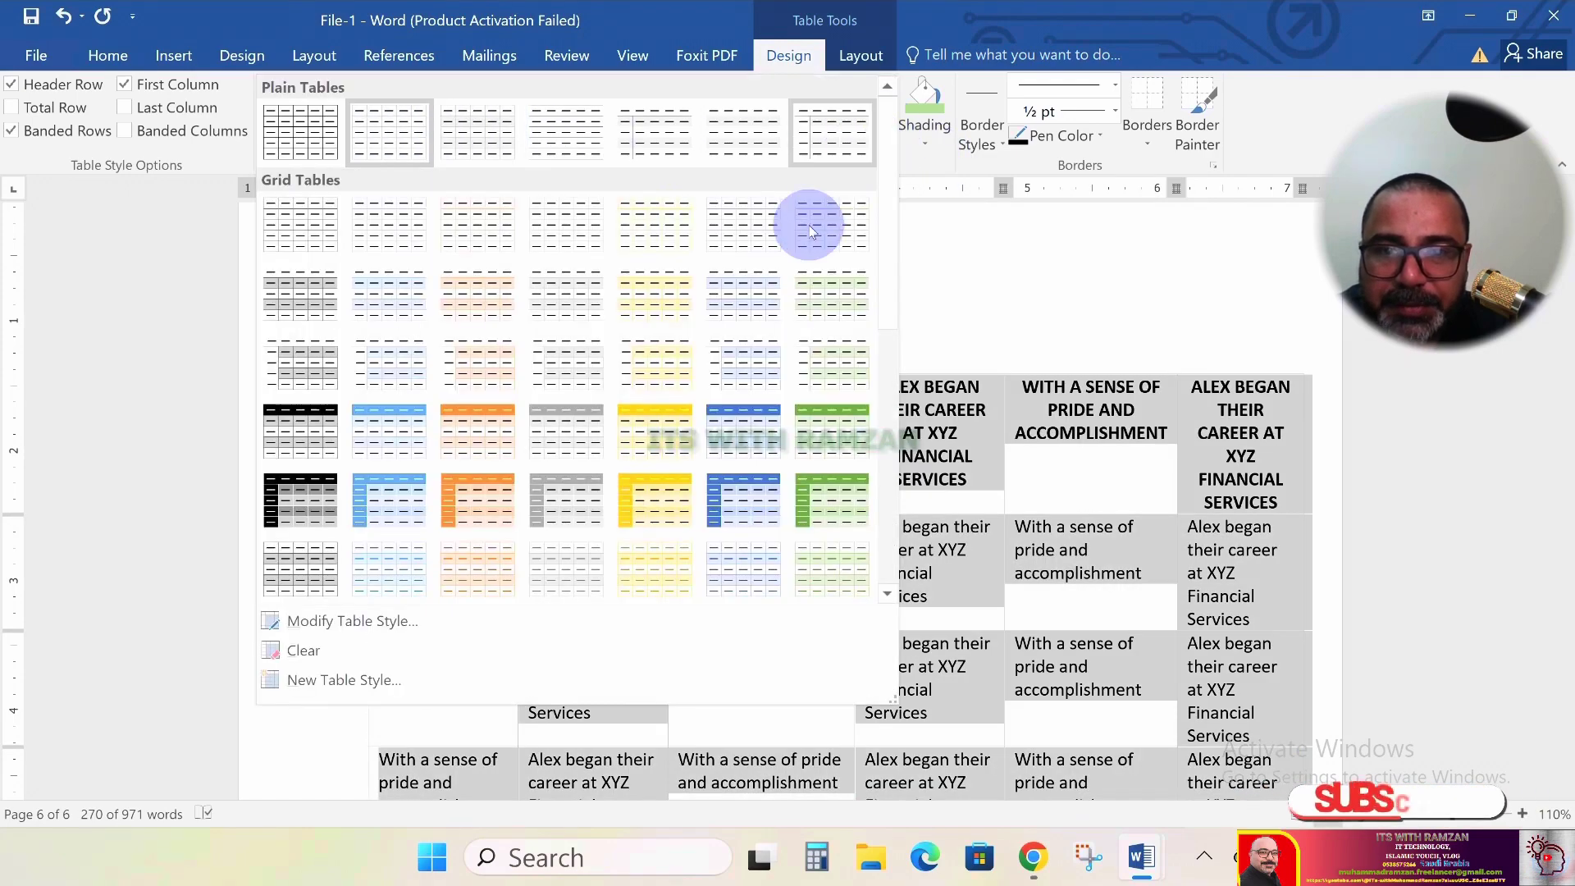
pyautogui.click(467, 510)
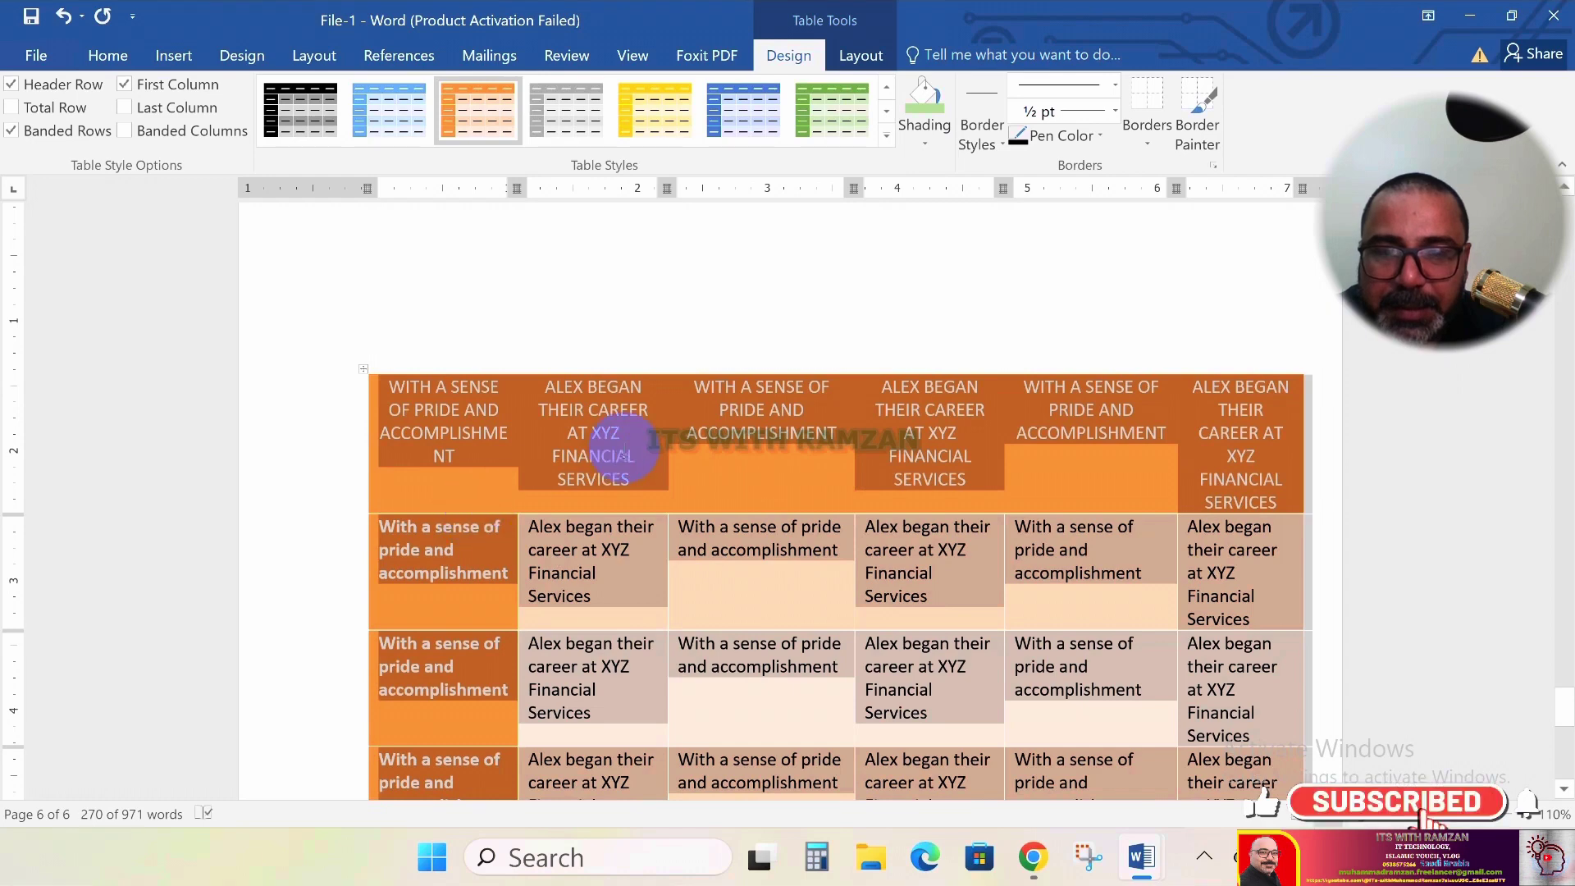
pyautogui.scroll(-3, 720, 449)
pyautogui.click(744, 454)
pyautogui.scroll(3, 744, 454)
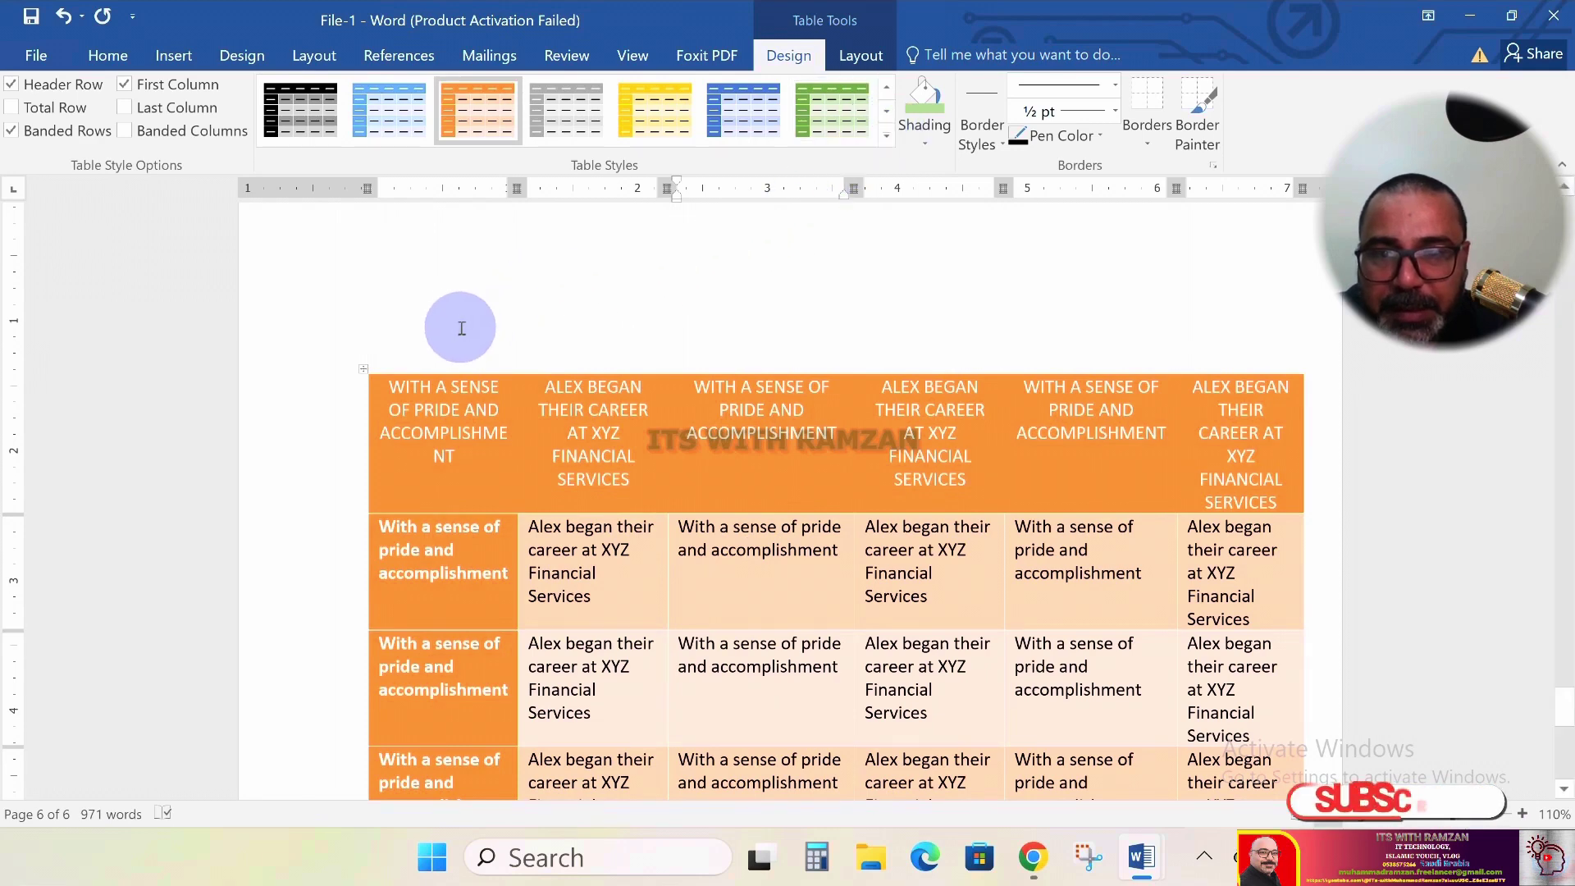
# Select the whole table and try the solid yellow table style with white text
pyautogui.click(367, 369)
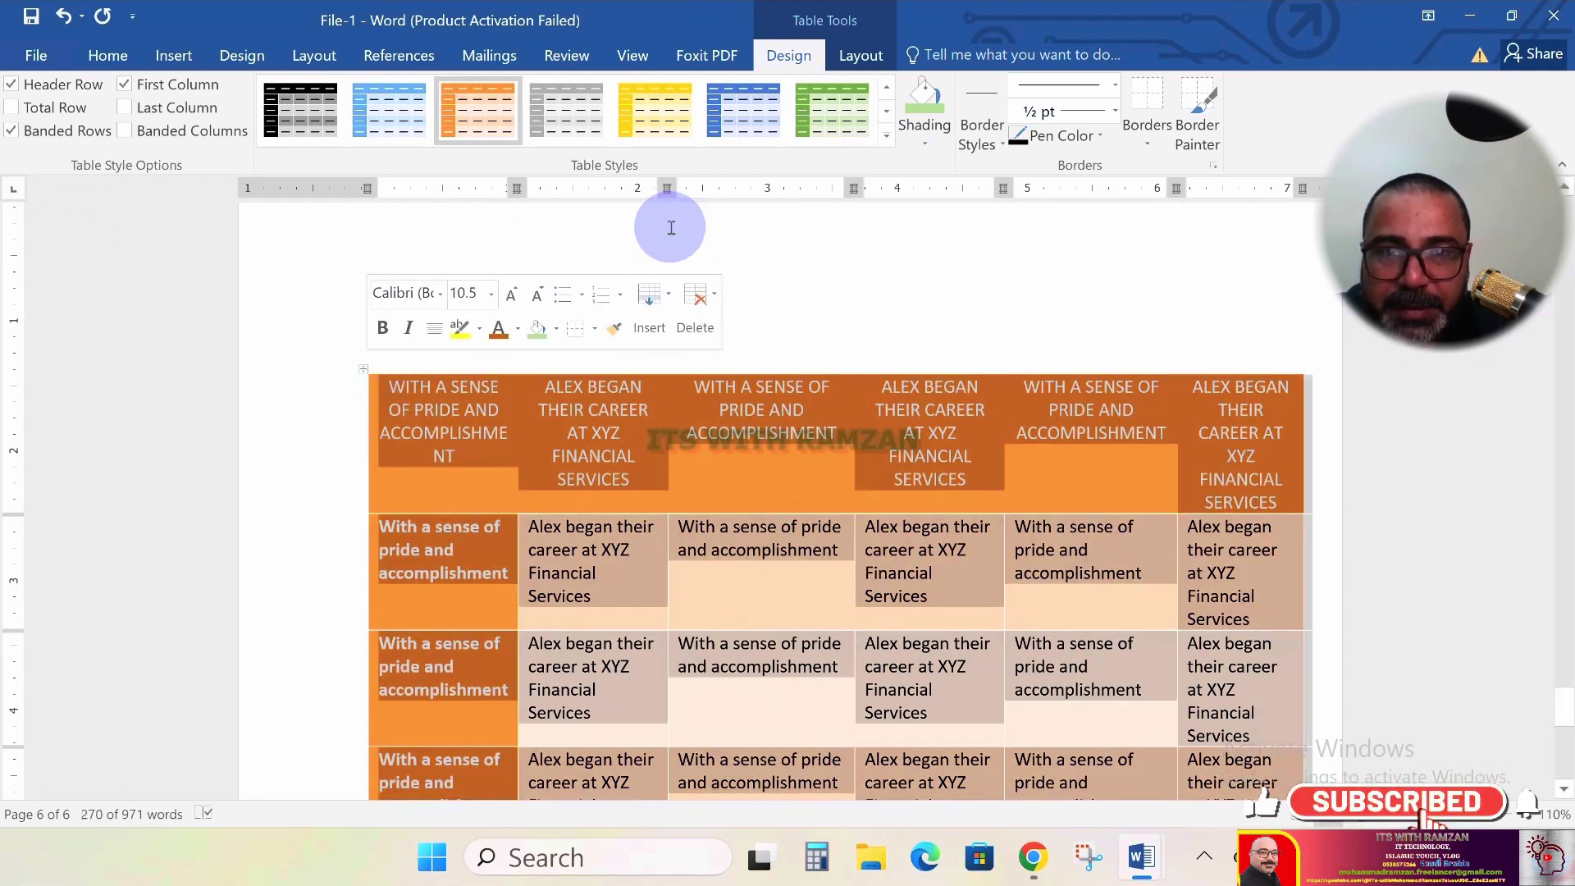
pyautogui.click(886, 137)
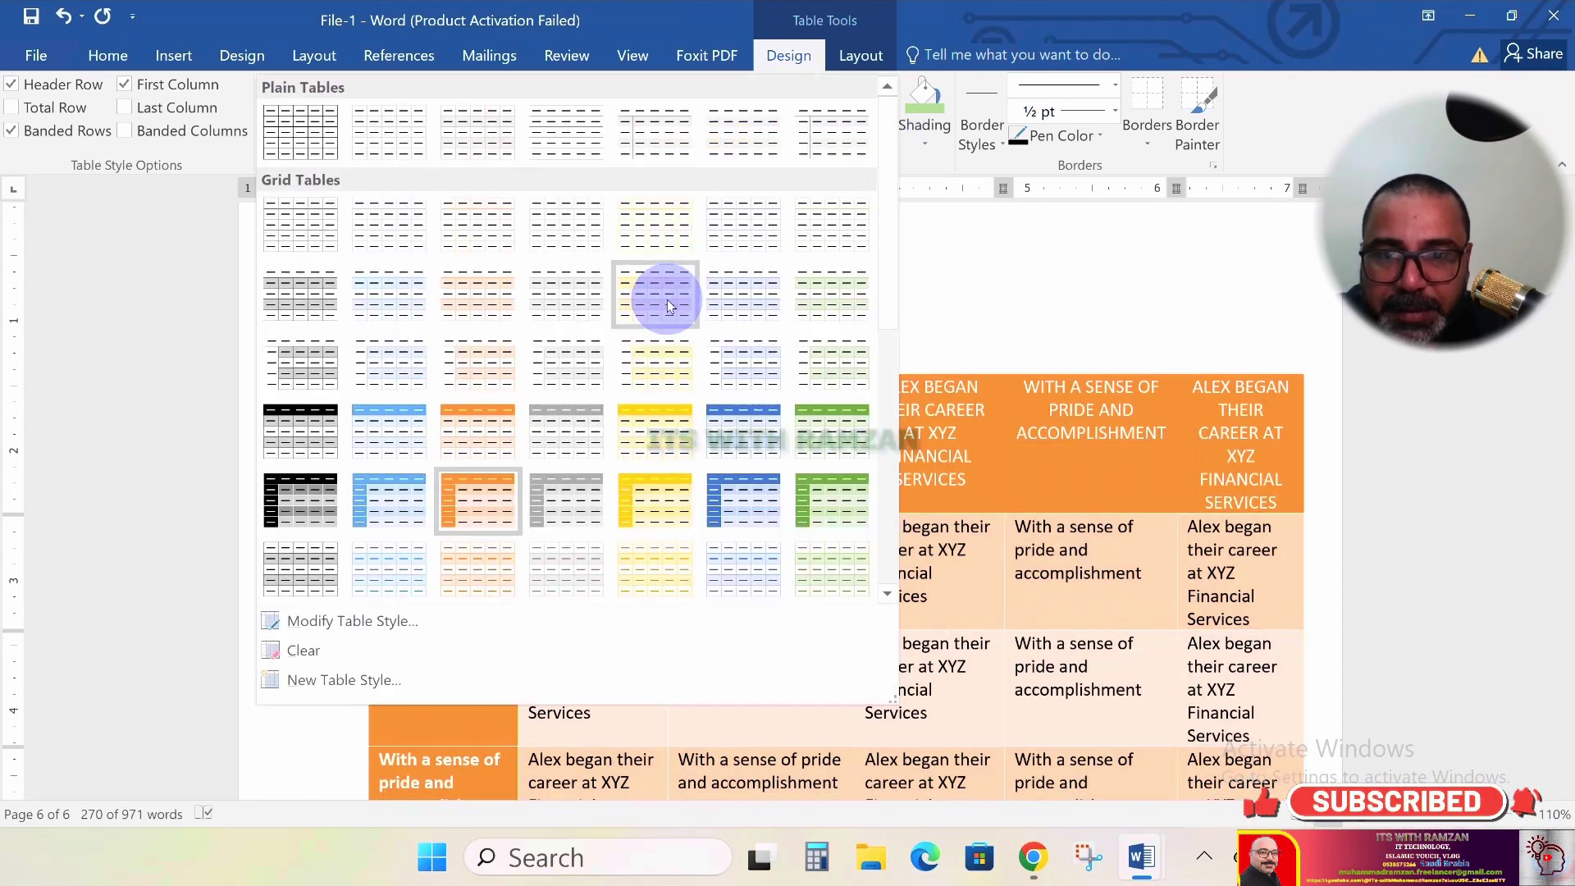
pyautogui.scroll(-5, 667, 299)
pyautogui.click(631, 421)
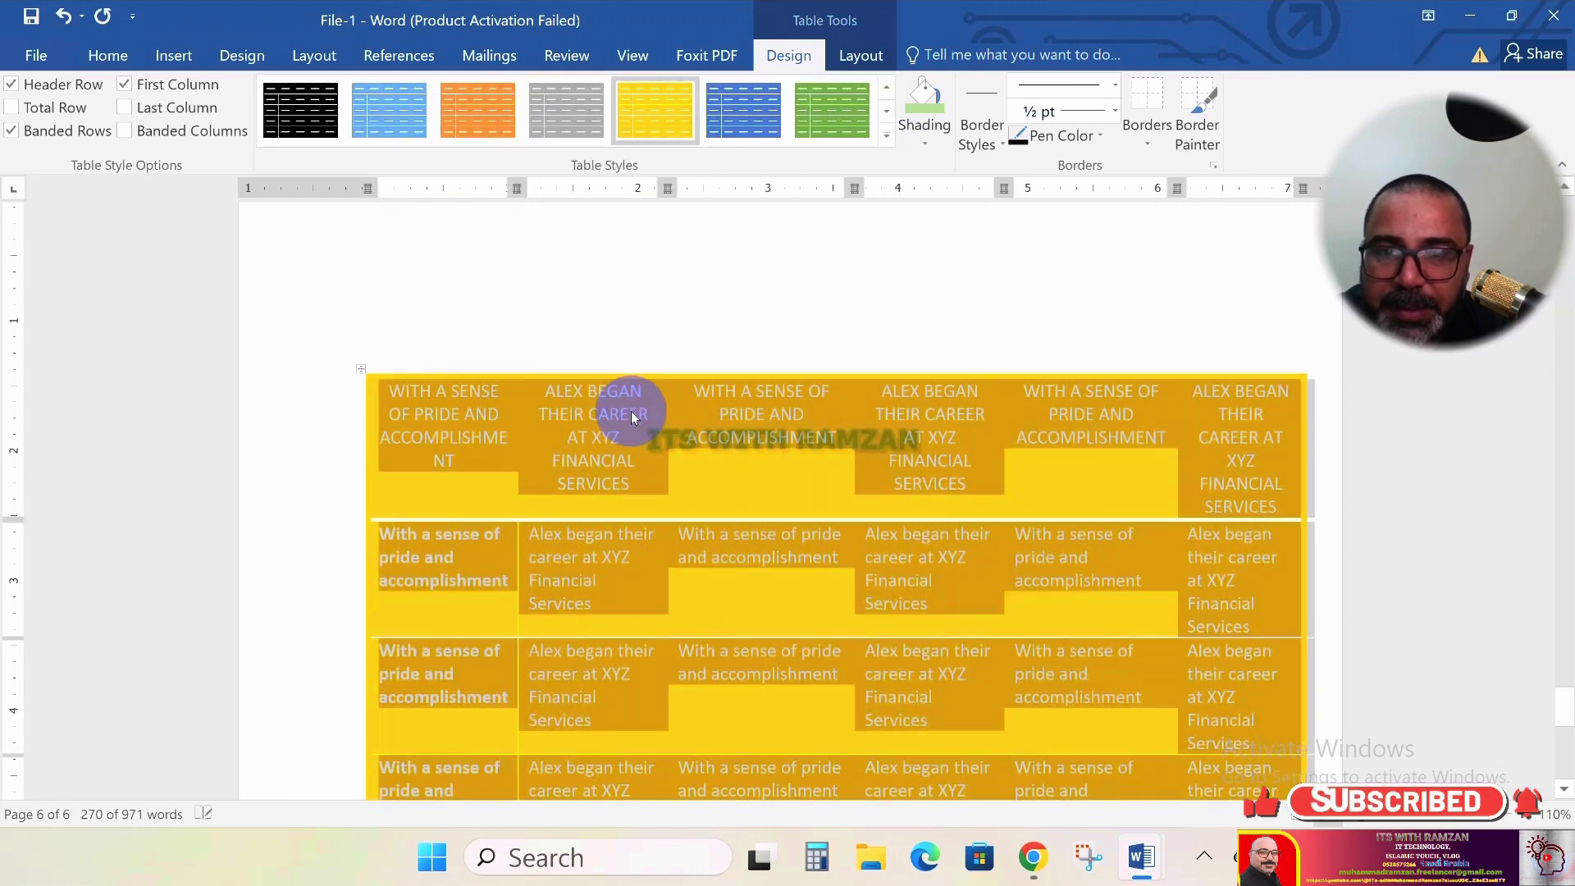
# Move the yellow table left to center it on the page and look over its rows
pyautogui.click(364, 370)
pyautogui.click(336, 357)
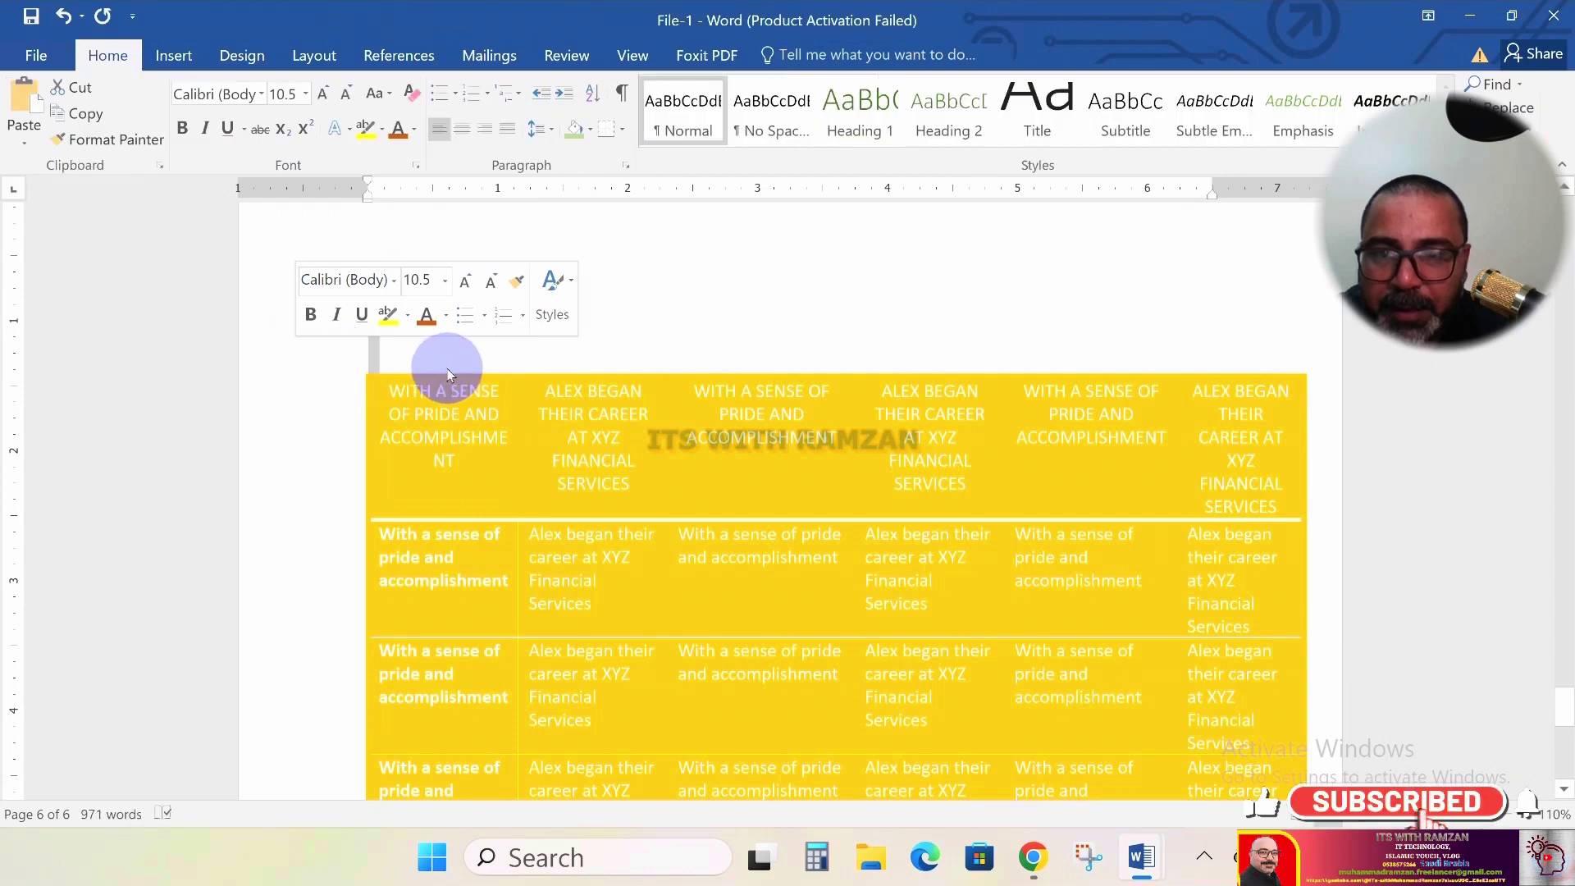
pyautogui.moveTo(361, 374); pyautogui.dragTo(315, 365)
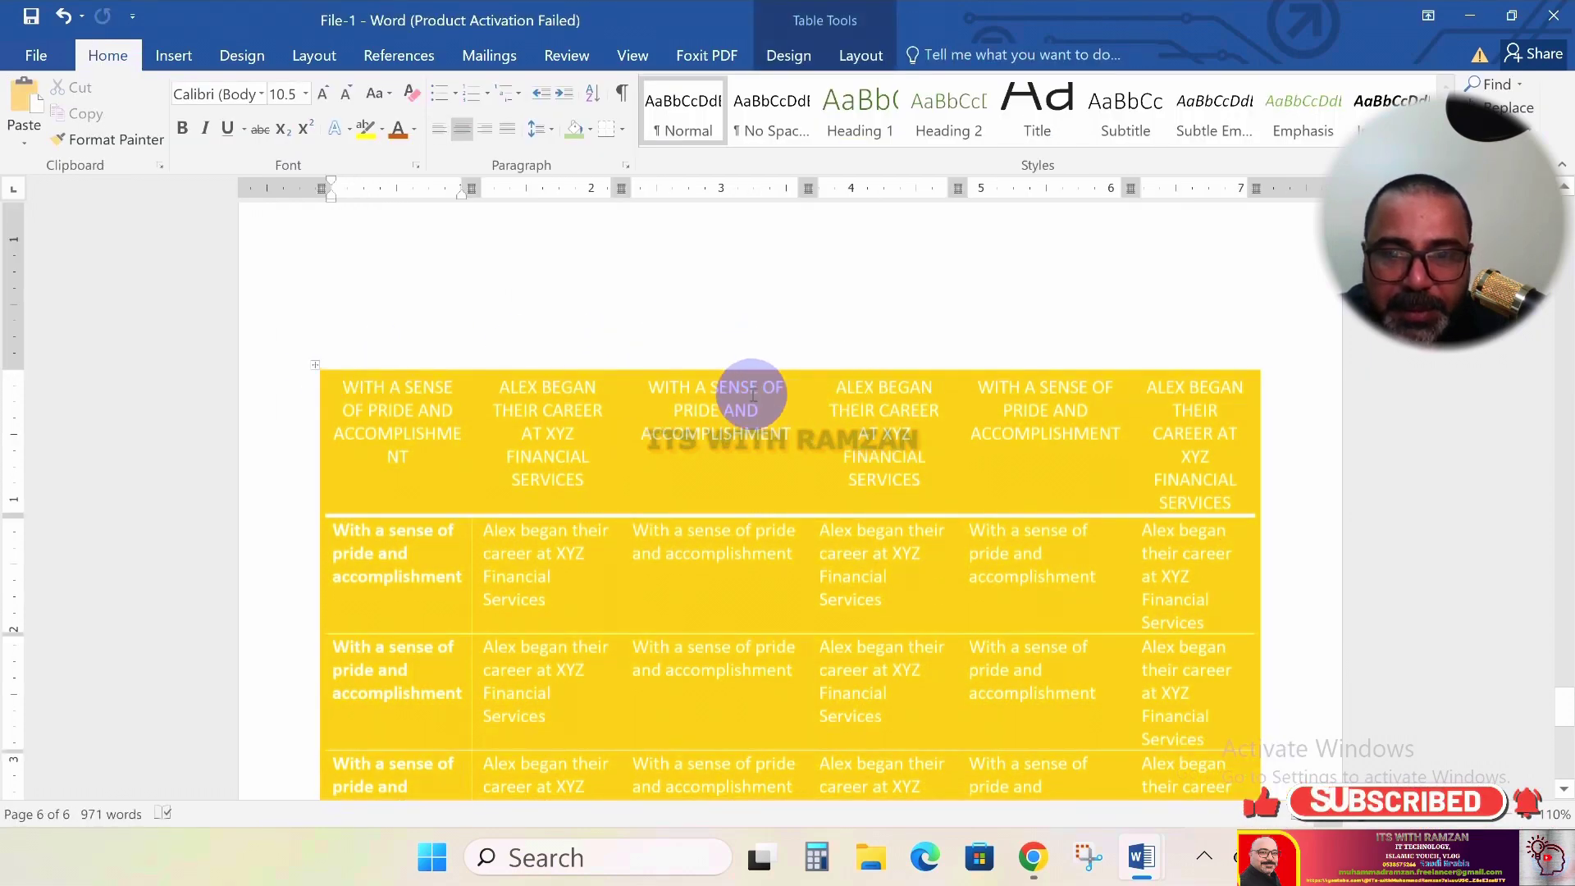
pyautogui.scroll(-3, 434, 387)
pyautogui.scroll(-5, 433, 387)
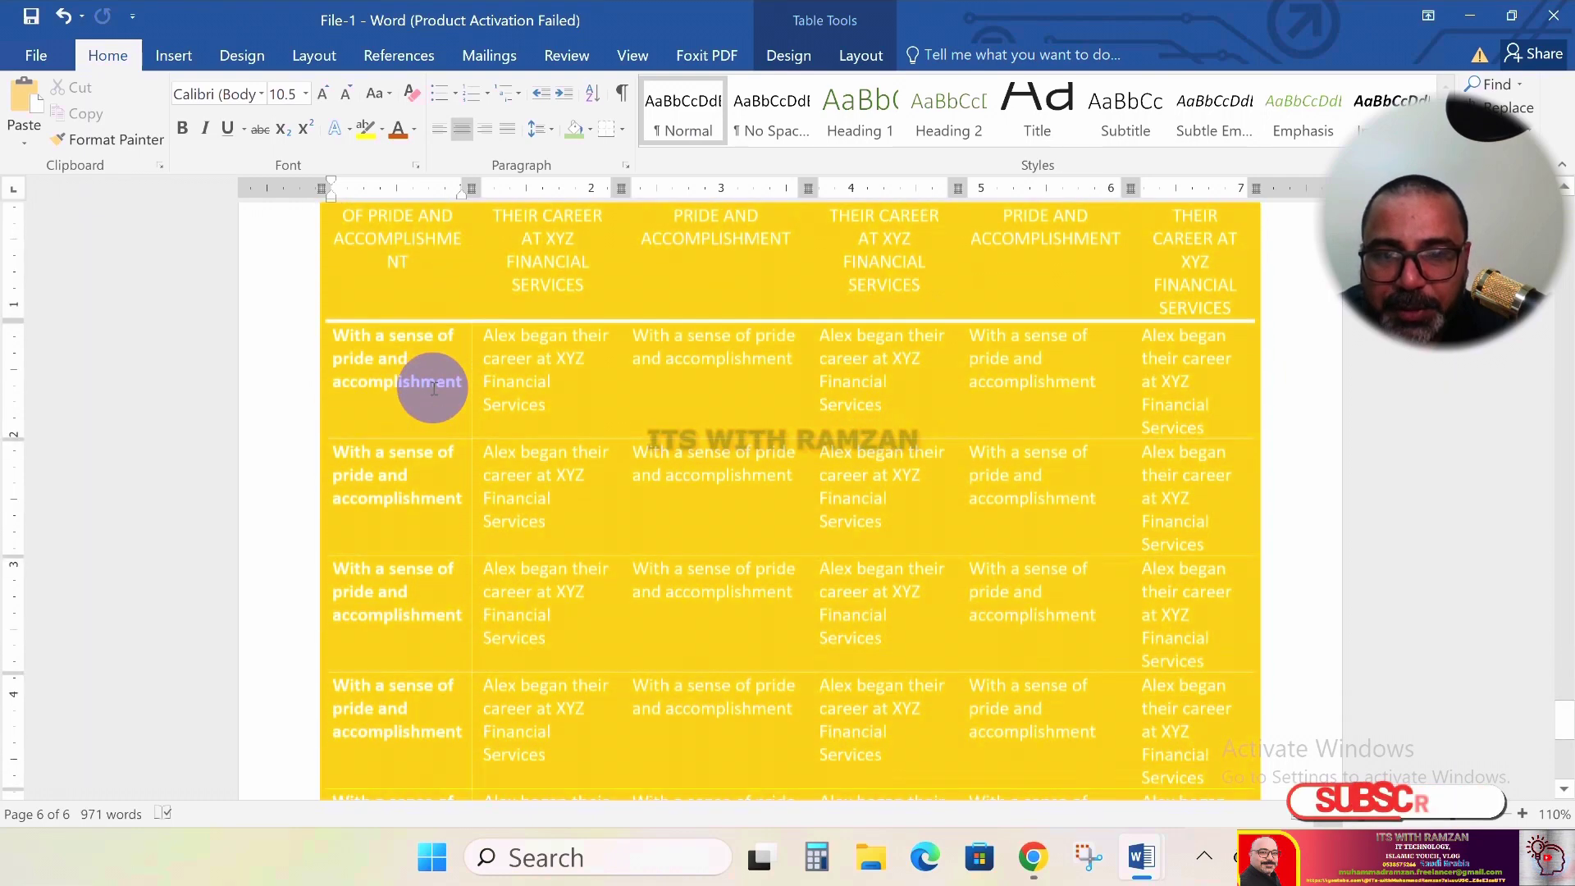
pyautogui.scroll(6, 431, 385)
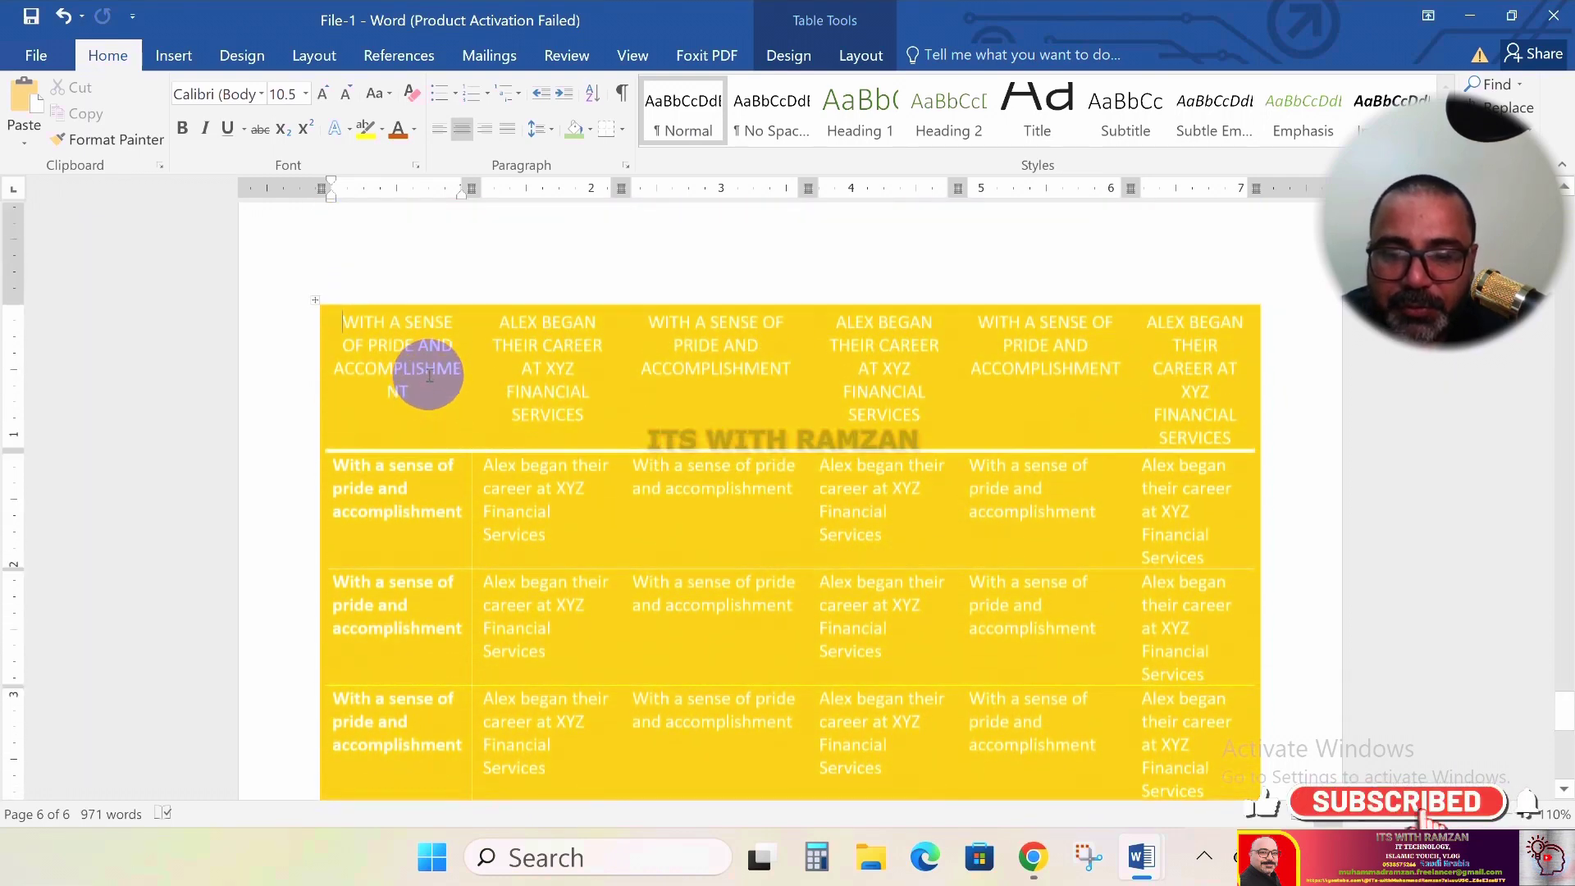
# Undo the trial table styles and the table move until the bordered table with the green header row is back
pyautogui.hotkey('ctrl', 'z')
pyautogui.hotkey('ctrl', 'z')
pyautogui.hotkey('ctrl', 'z')
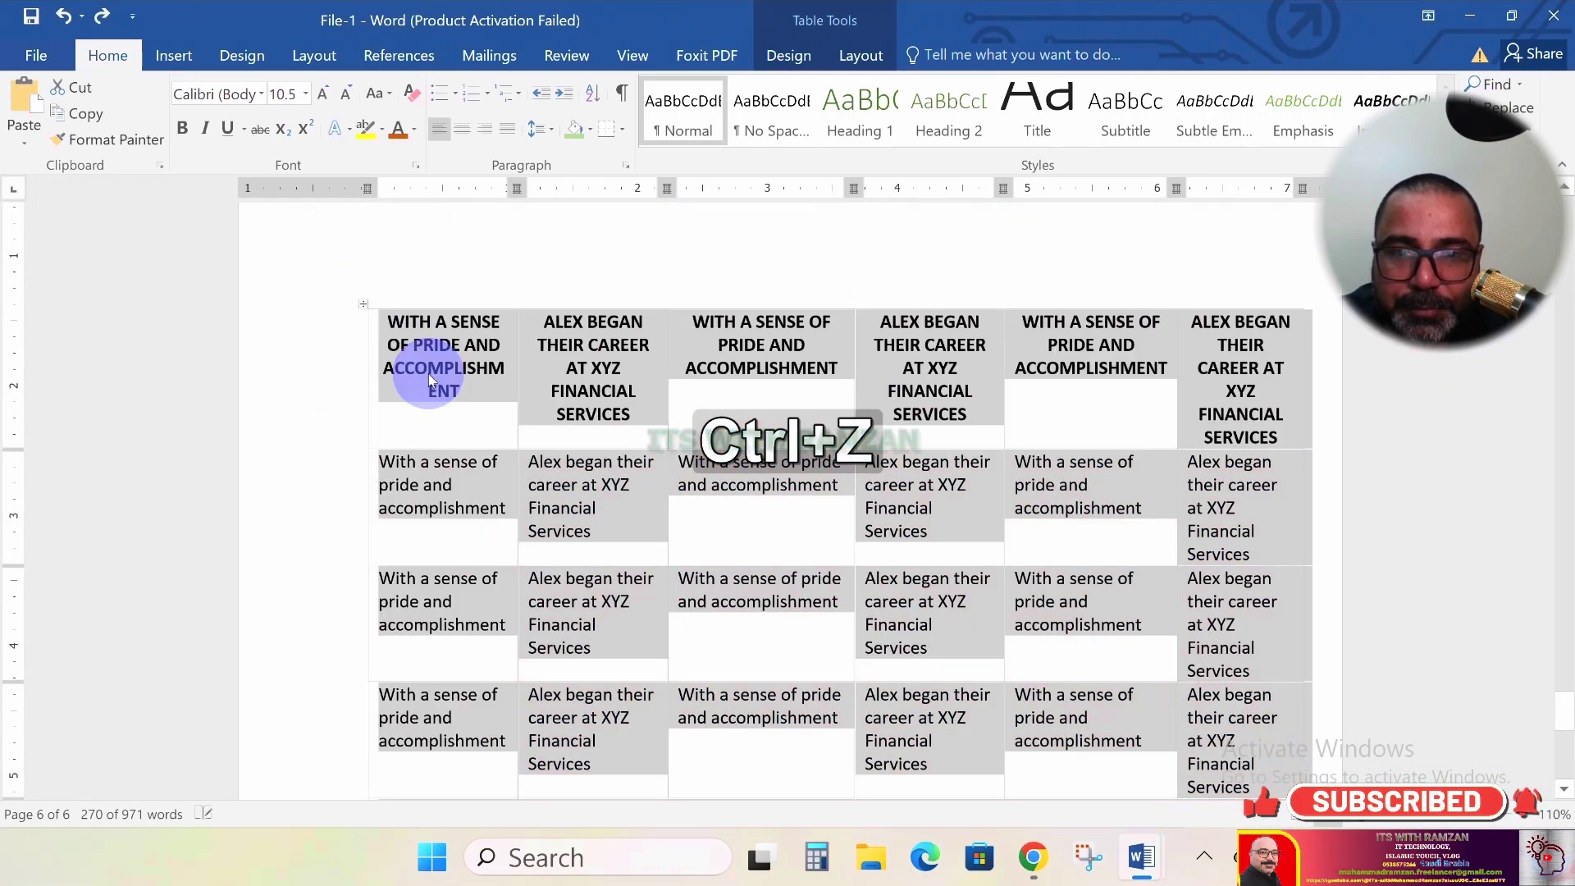
pyautogui.hotkey('ctrl', 'z')
pyautogui.hotkey('ctrl', 'z')
pyautogui.hotkey('ctrl', 'z')
pyautogui.hotkey('ctrl', 'z')
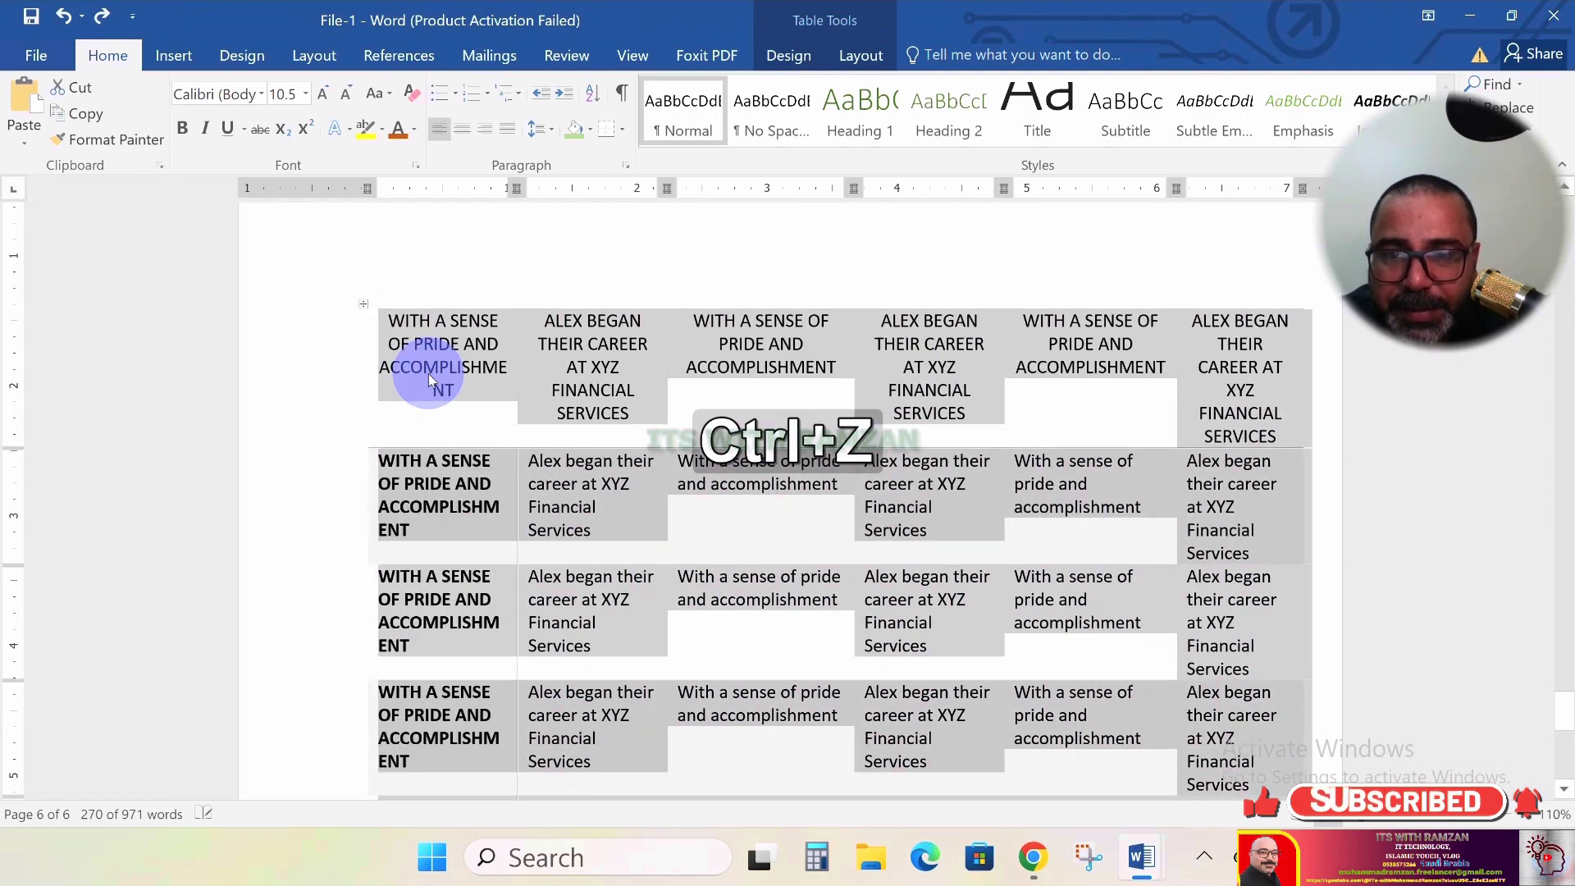
pyautogui.hotkey('ctrl', 'z')
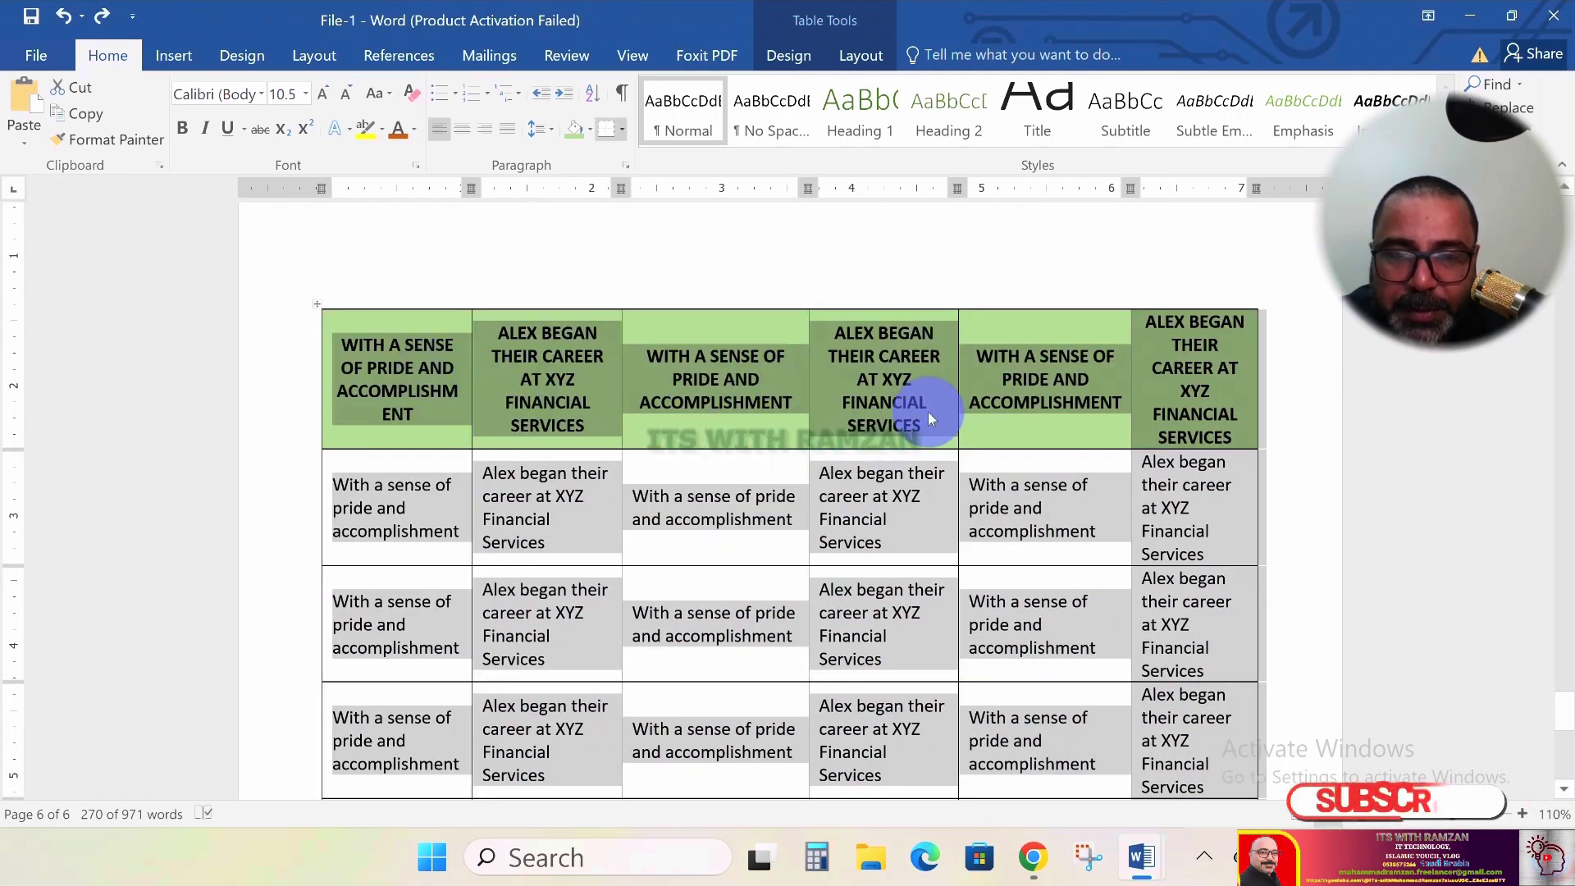
# Clear the text from all body cells of the table's last column, keeping its header
pyautogui.scroll(-3, 1040, 469)
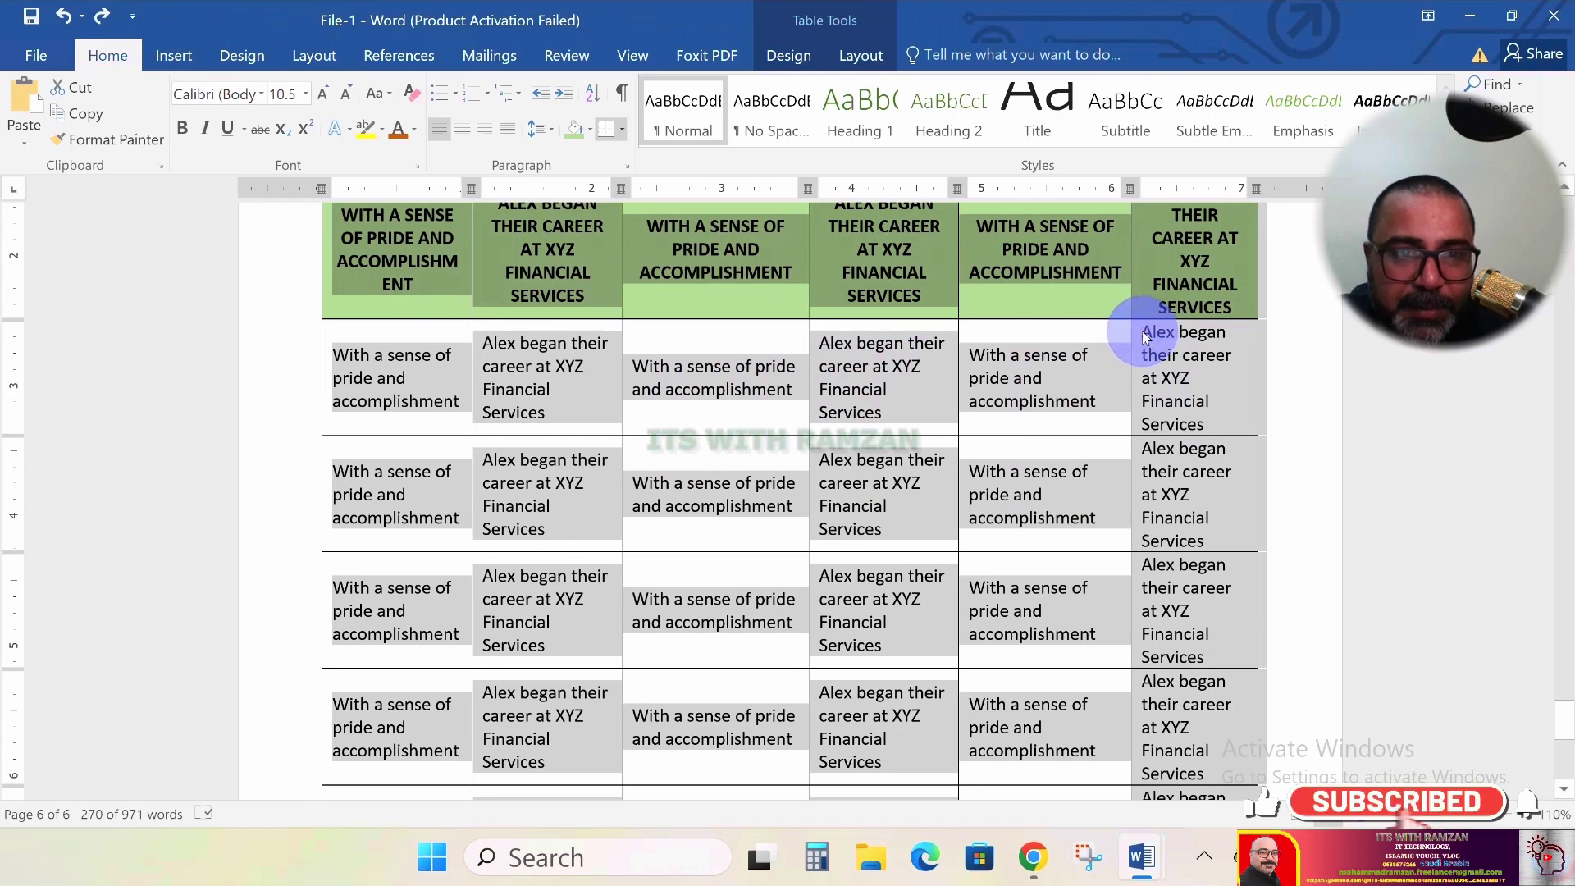
pyautogui.click(1144, 333)
pyautogui.hotkey('shift', 'Down')
pyautogui.hotkey('shift', 'Down')
pyautogui.hotkey('shift', 'Down')
pyautogui.hotkey('shift', 'Down')
pyautogui.hotkey('shift', 'Down')
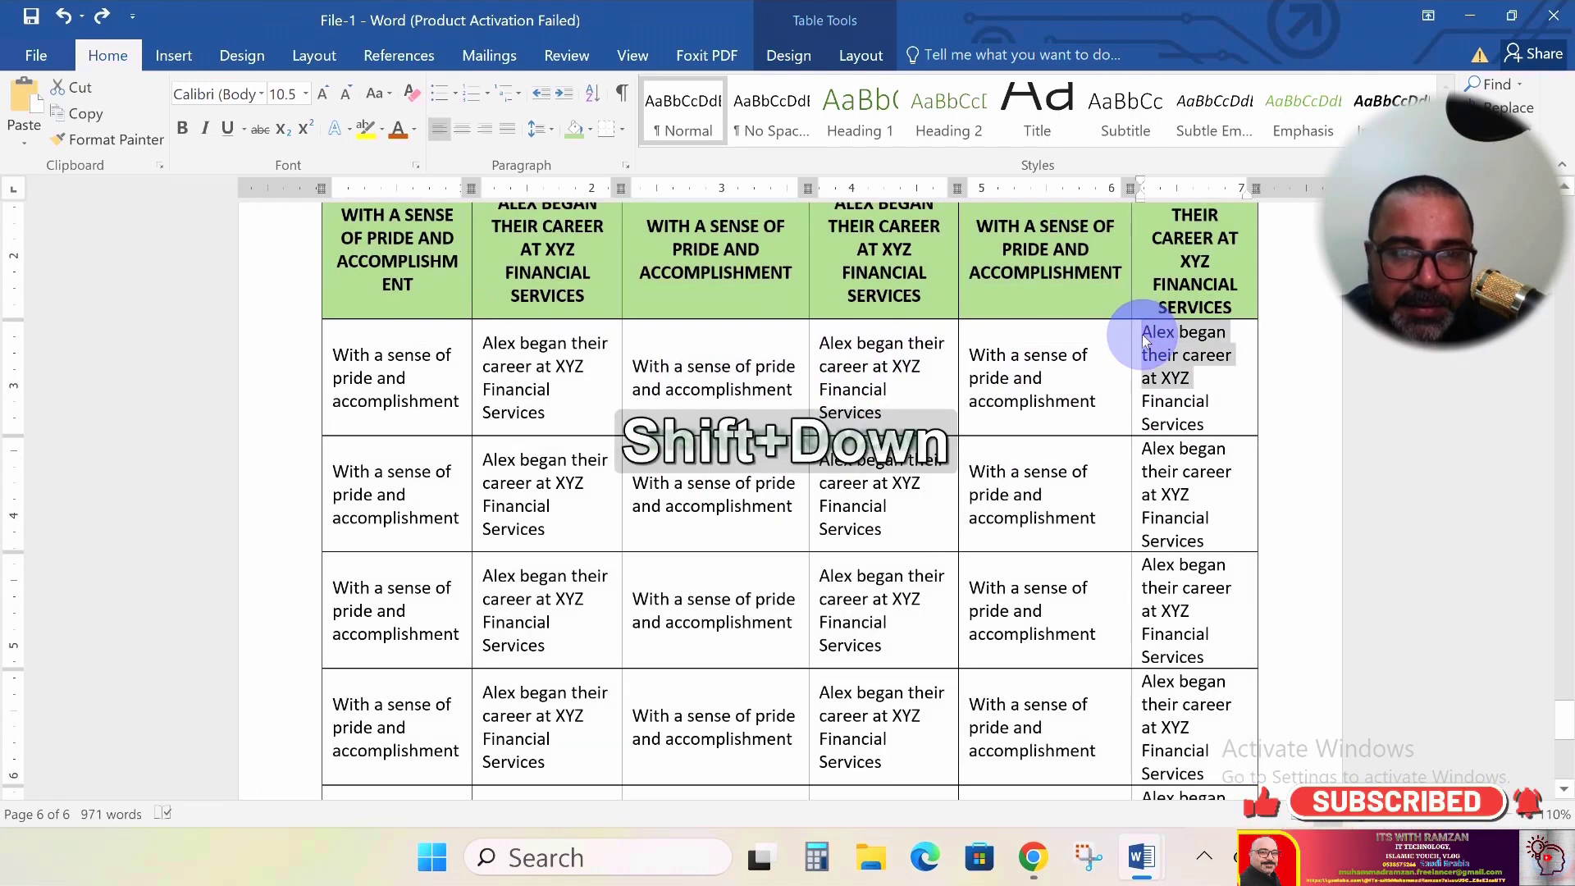
pyautogui.hotkey('shift', 'Down')
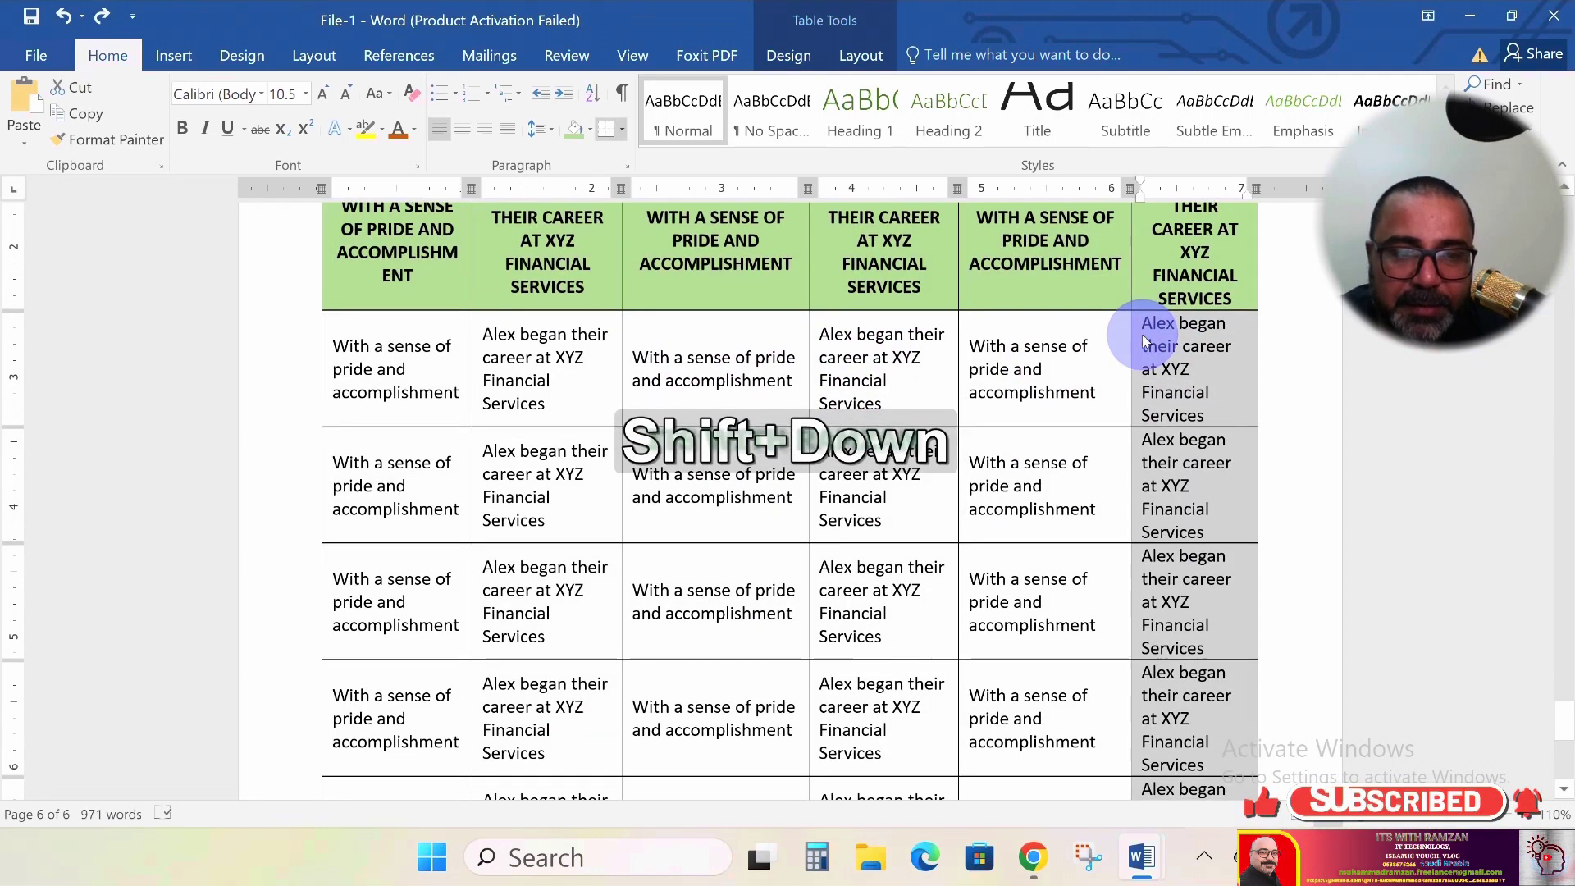
pyautogui.scroll(1, 1134, 339)
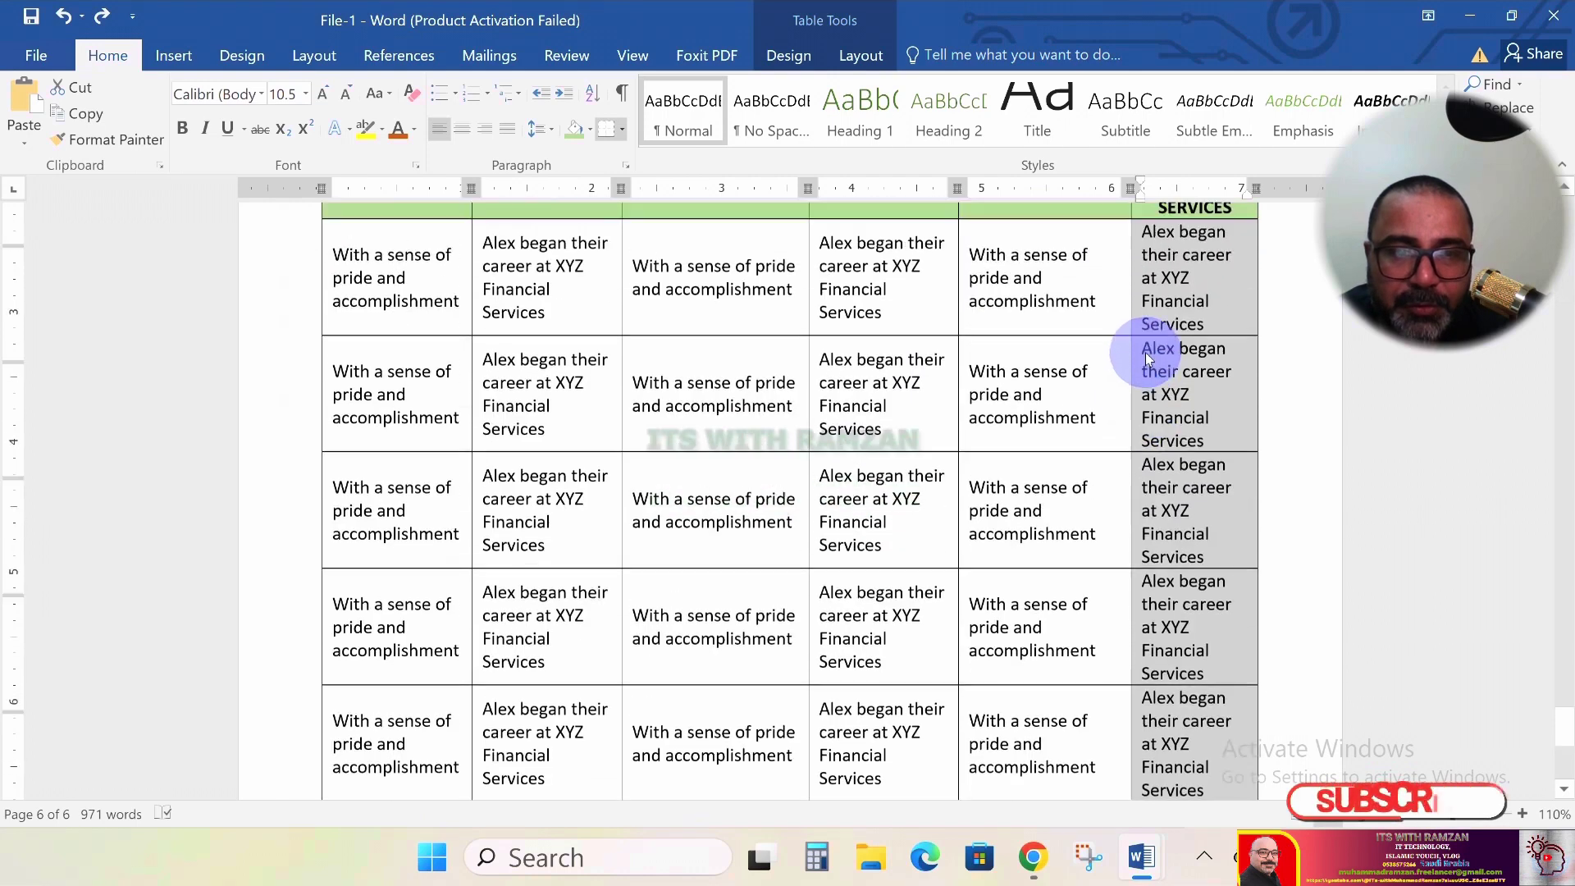
pyautogui.press('Delete')
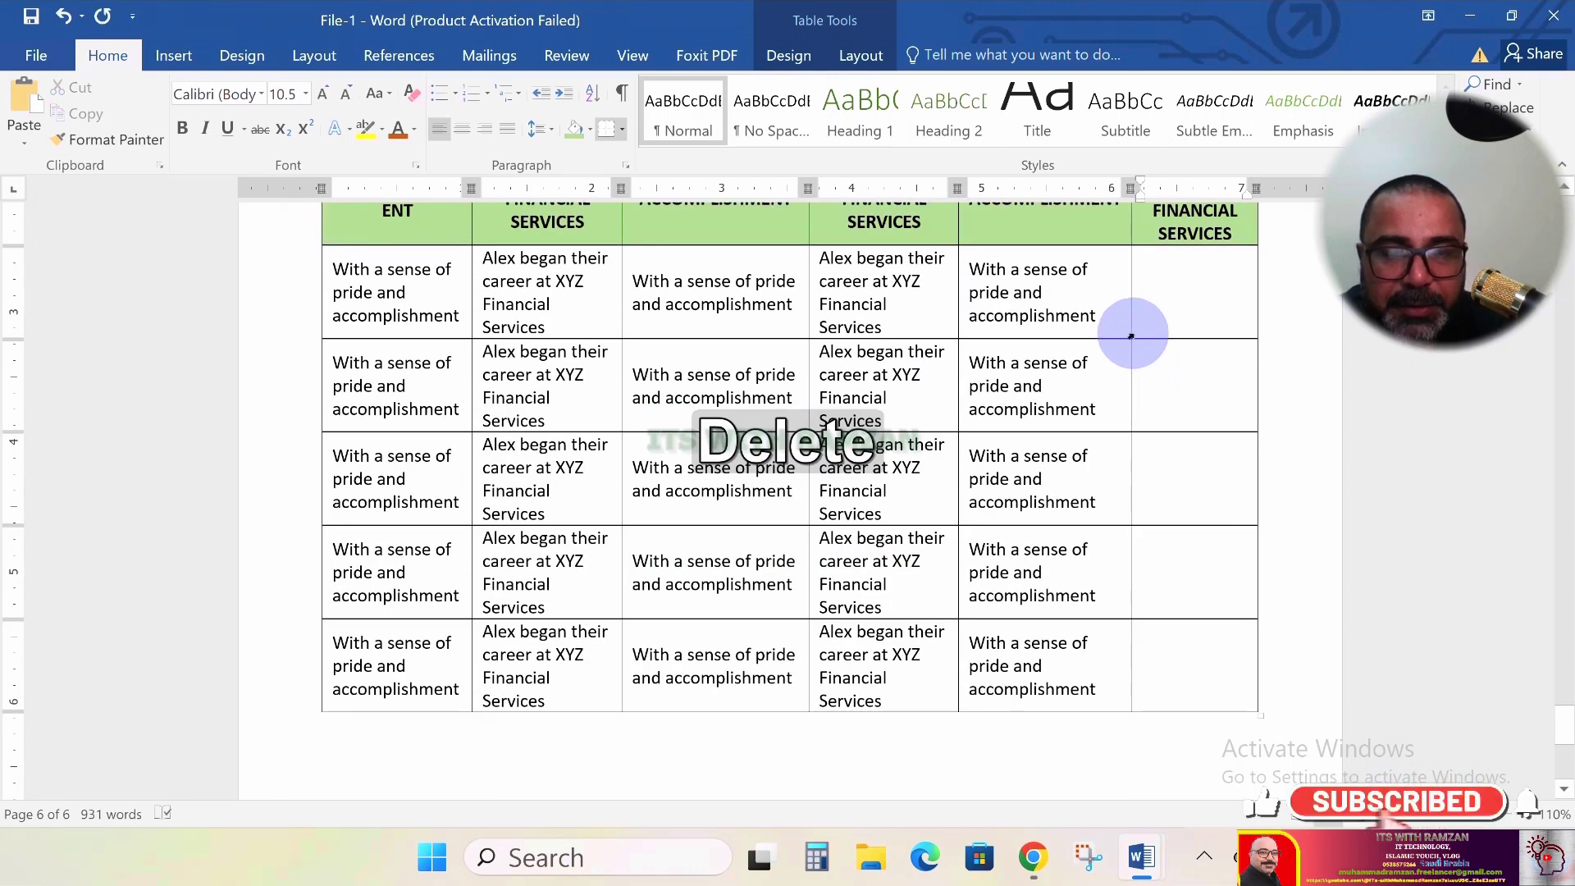
# Draw an oval about 0.56" high in the last column's cell of the first row below the header
pyautogui.click(170, 57)
pyautogui.click(297, 131)
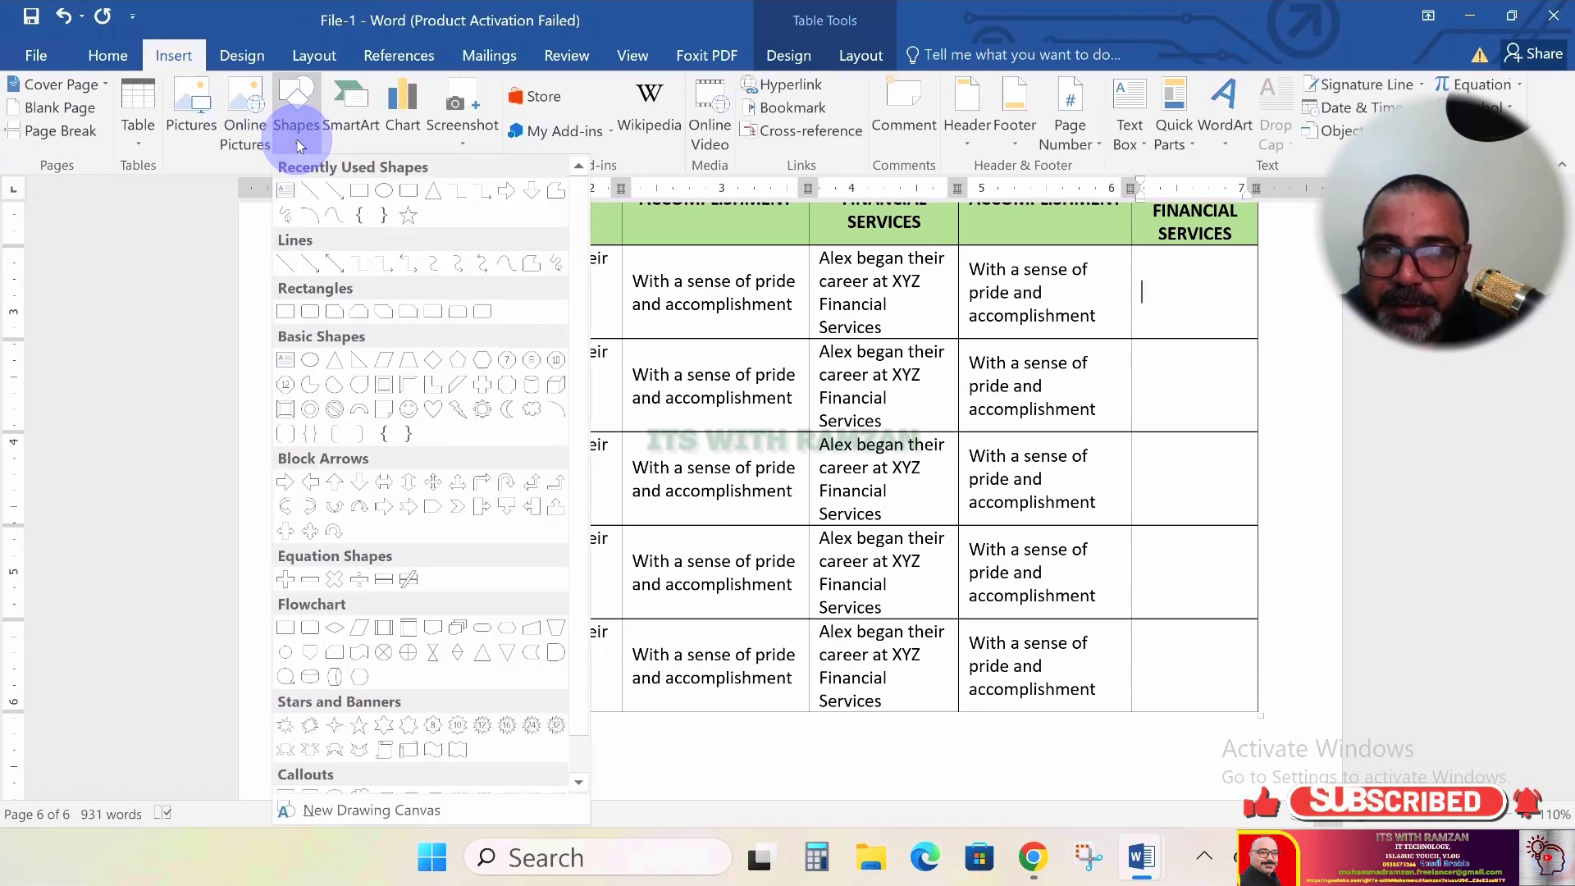
pyautogui.click(385, 193)
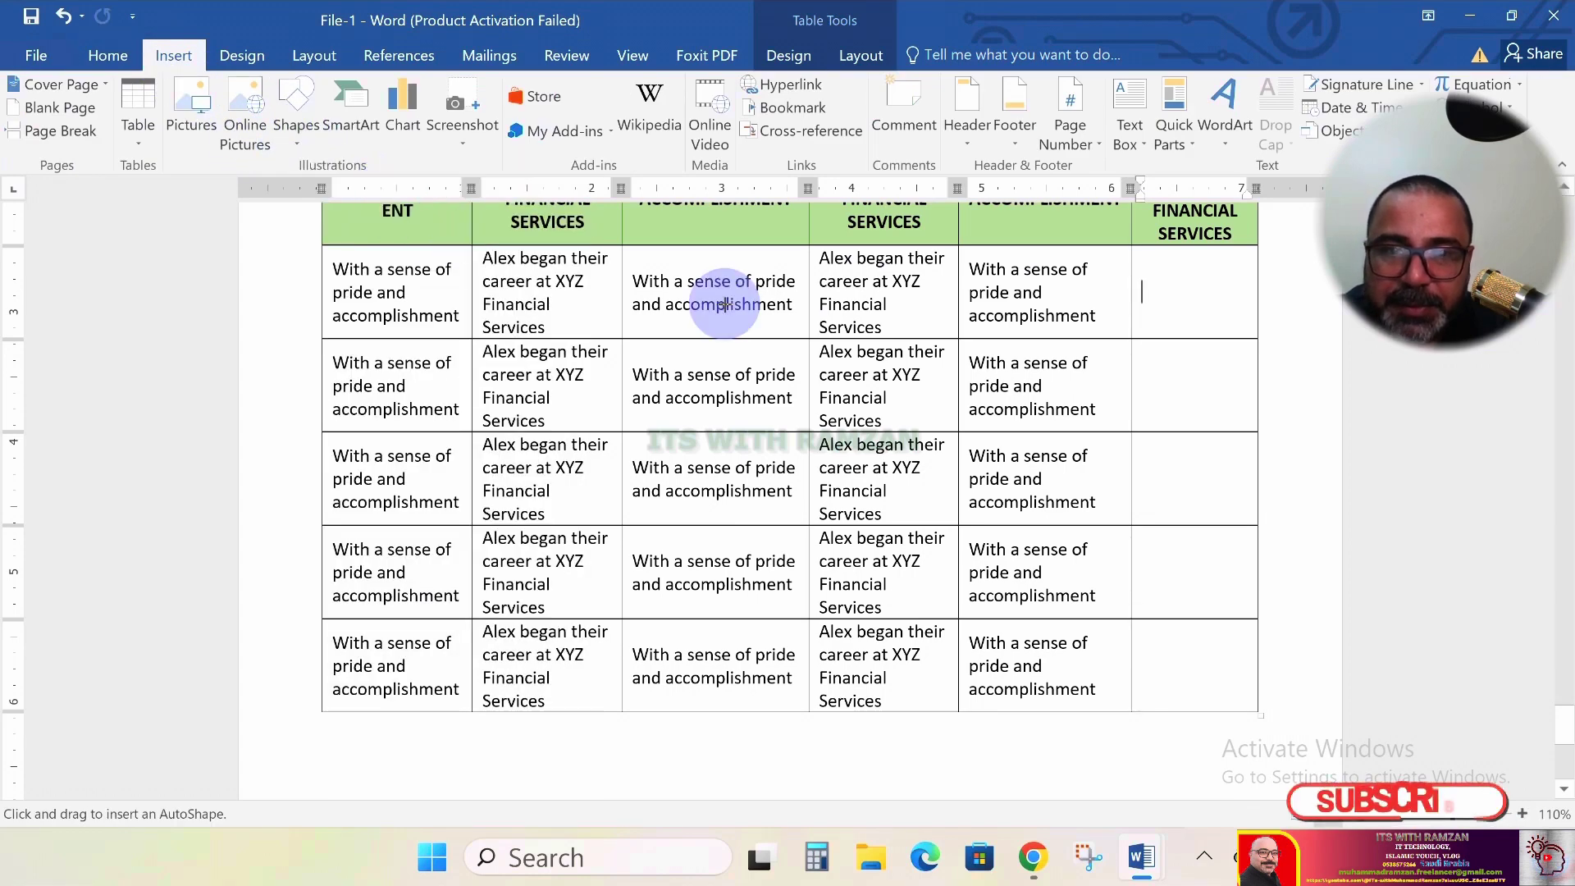
pyautogui.moveTo(1192, 298); pyautogui.dragTo(1237, 334)
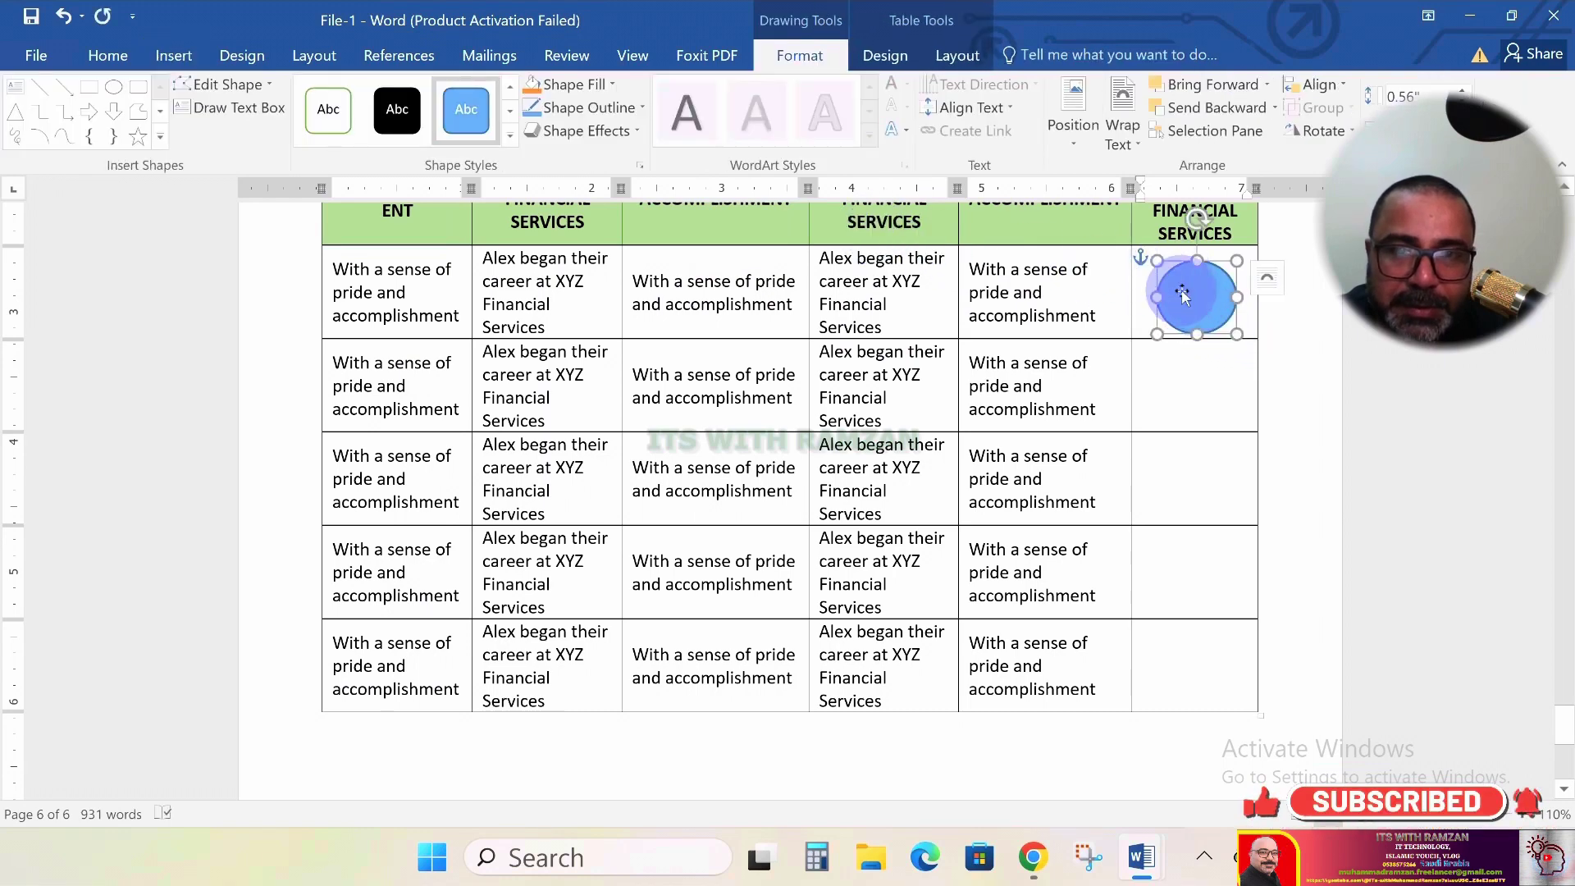
# Fill the oval with the picture "imran khan 2" from the Desktop folder
pyautogui.click(610, 89)
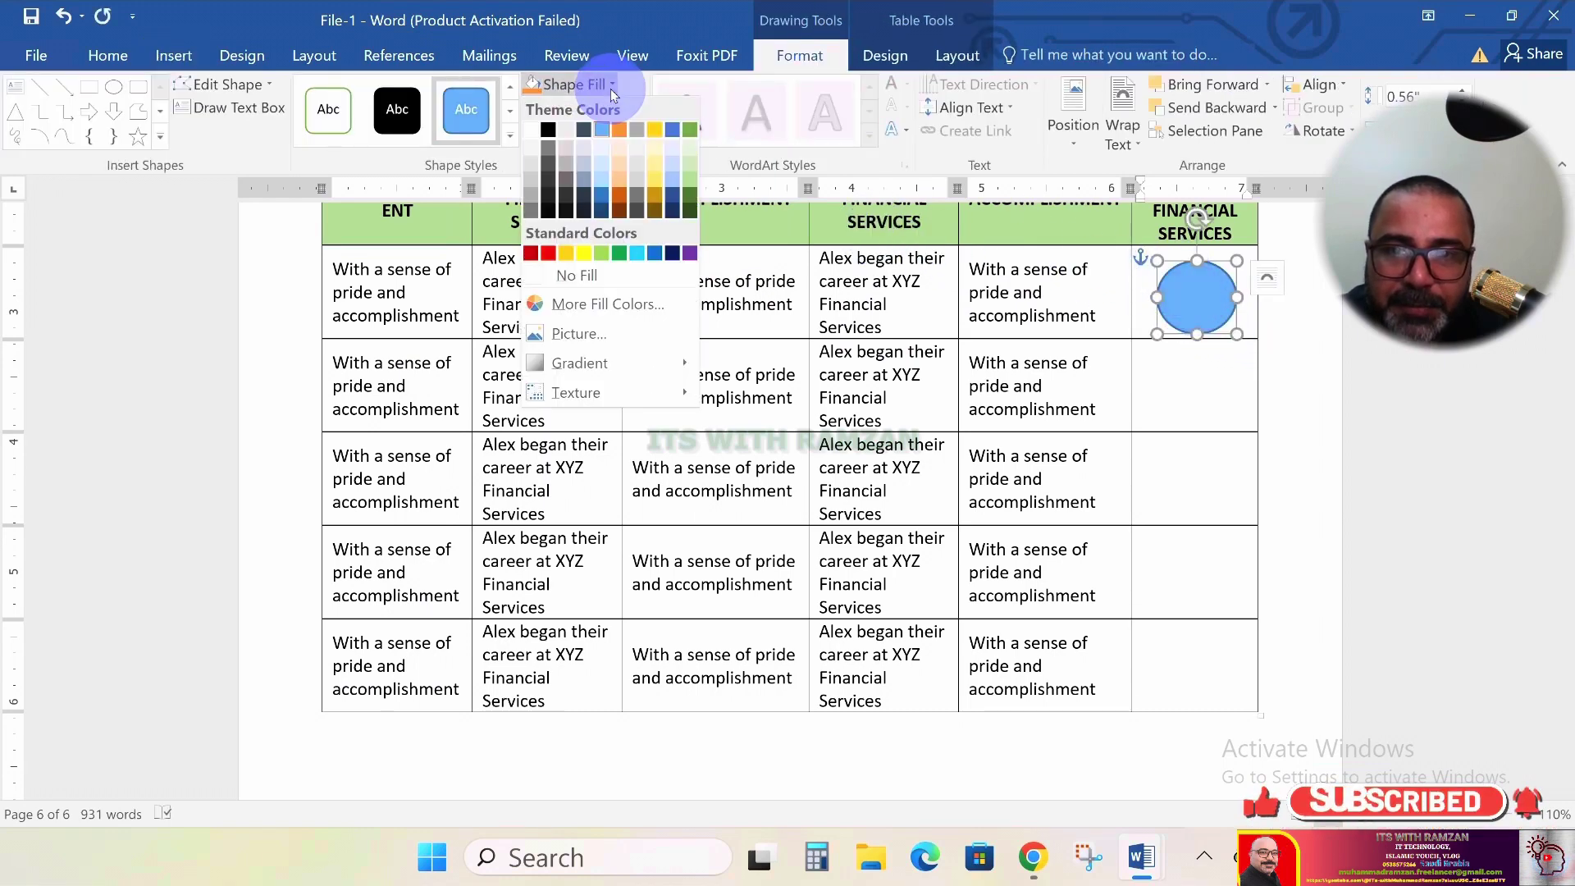
pyautogui.click(598, 330)
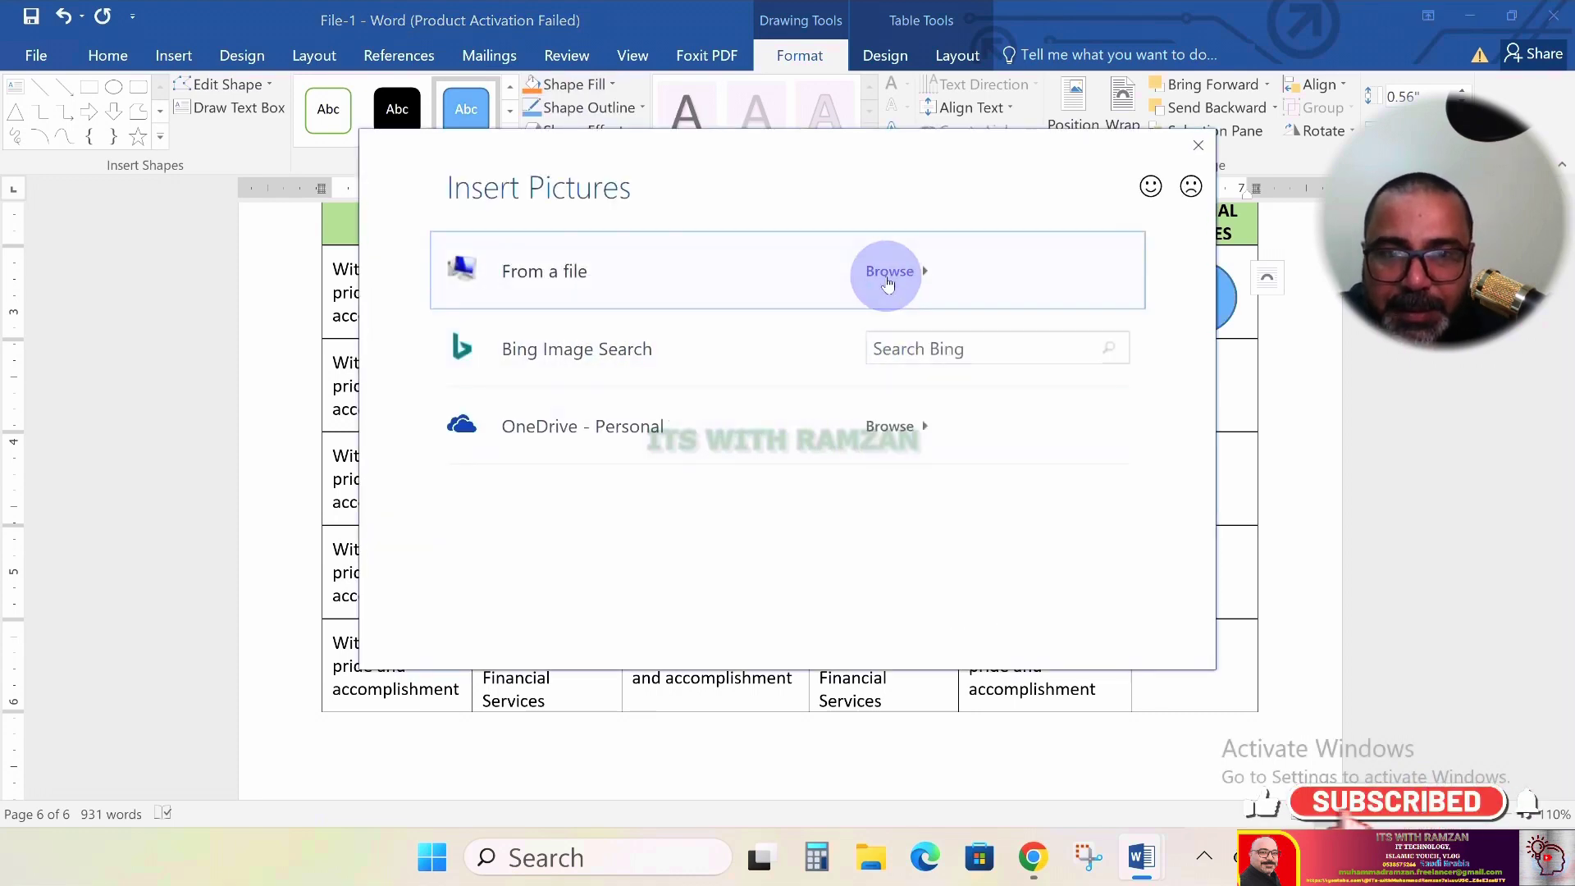
pyautogui.click(907, 294)
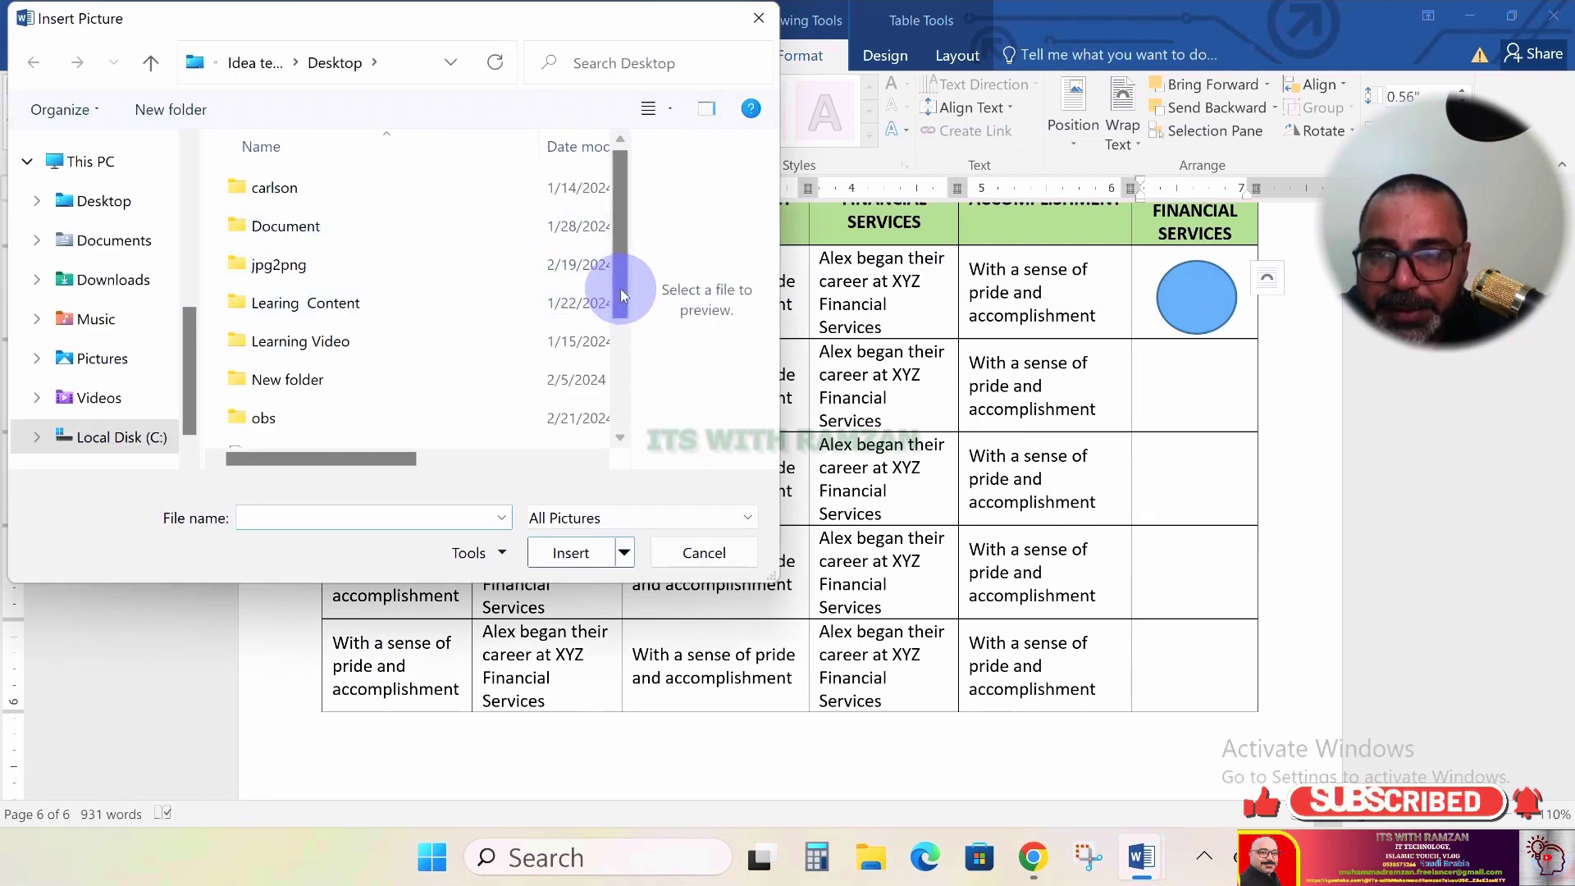
pyautogui.scroll(-2, 620, 314)
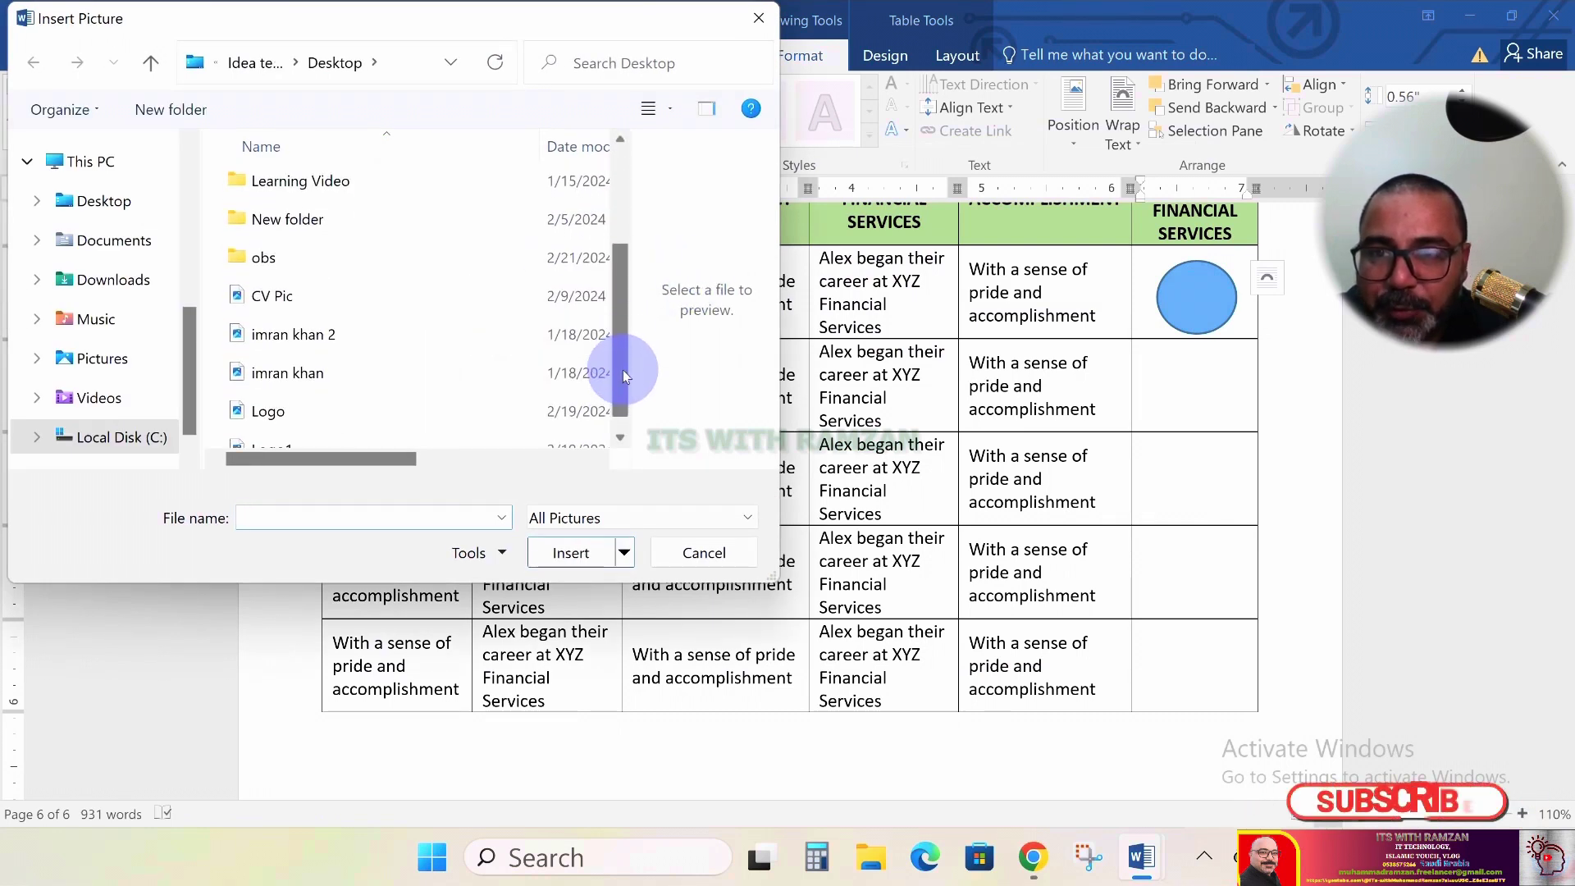
pyautogui.click(309, 302)
pyautogui.click(303, 337)
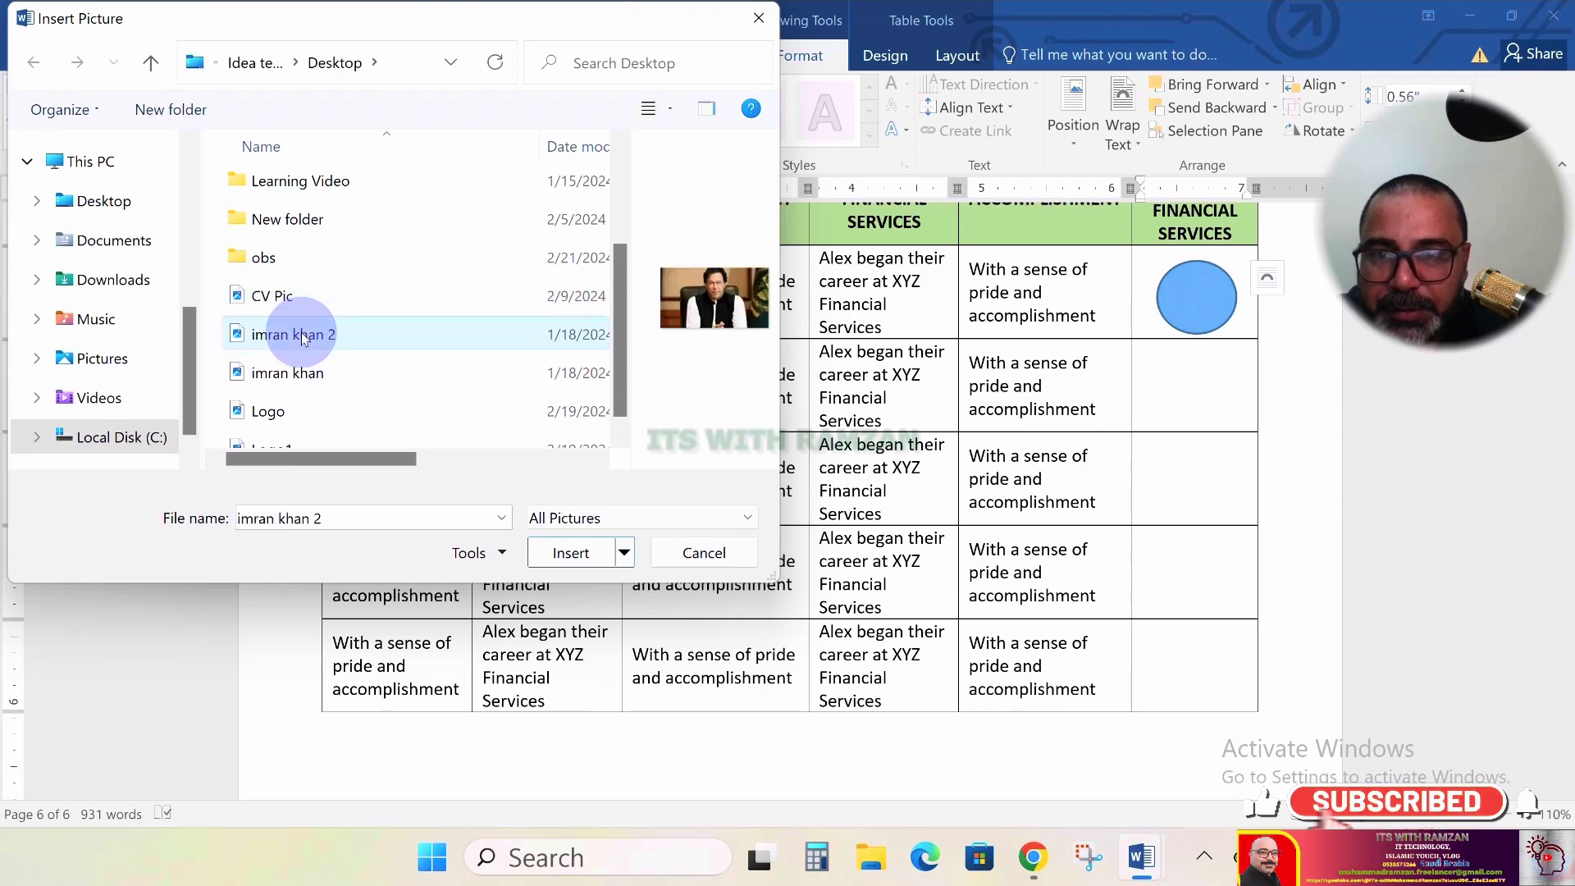
pyautogui.click(304, 375)
pyautogui.click(285, 406)
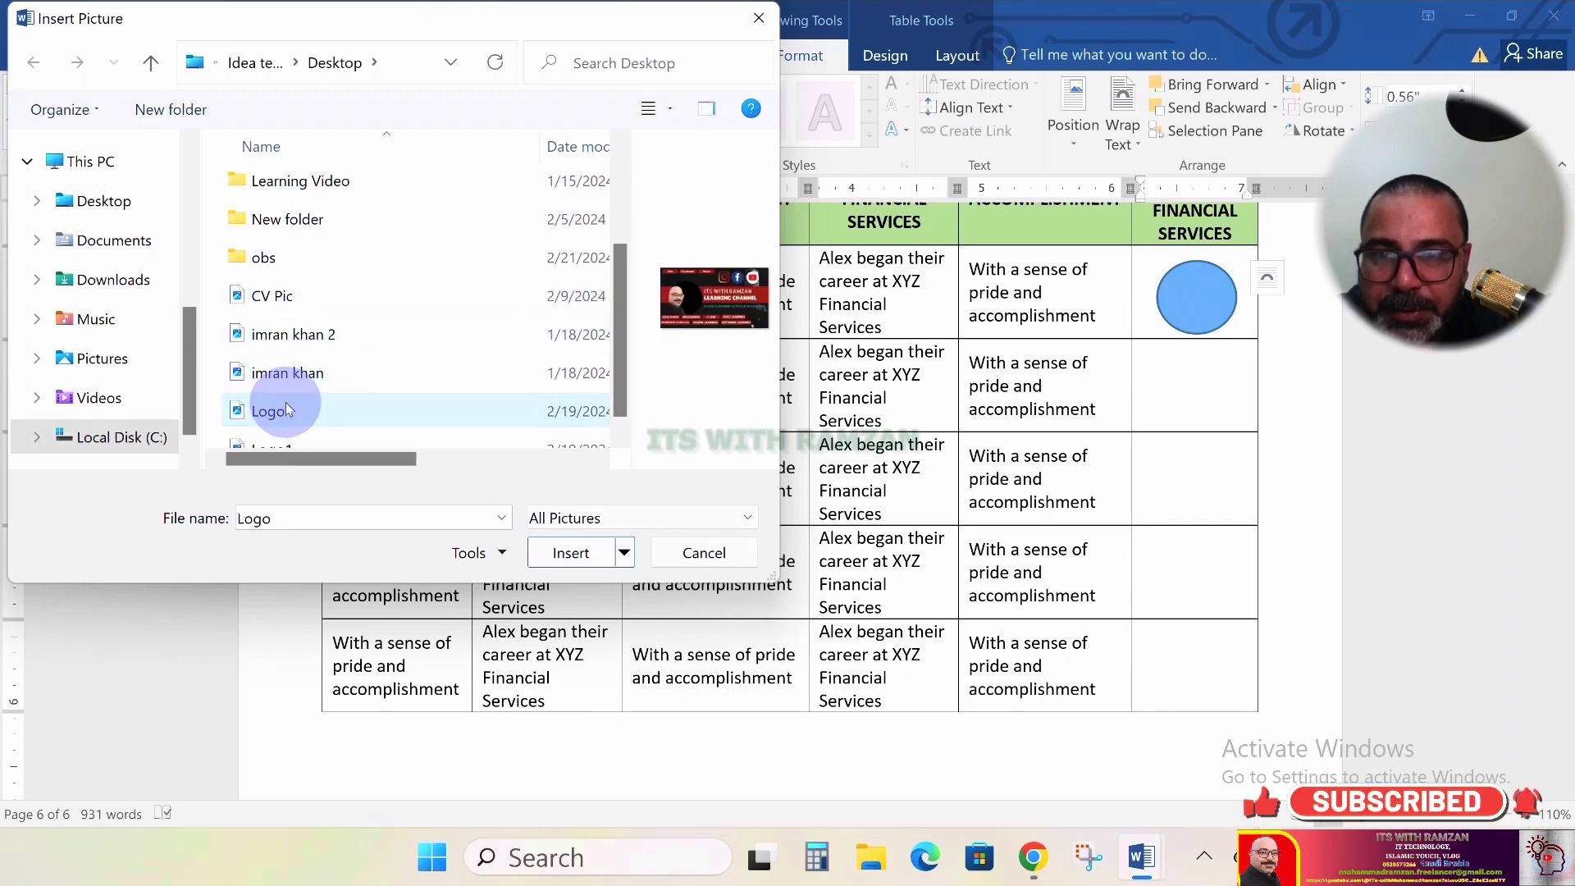
pyautogui.click(330, 344)
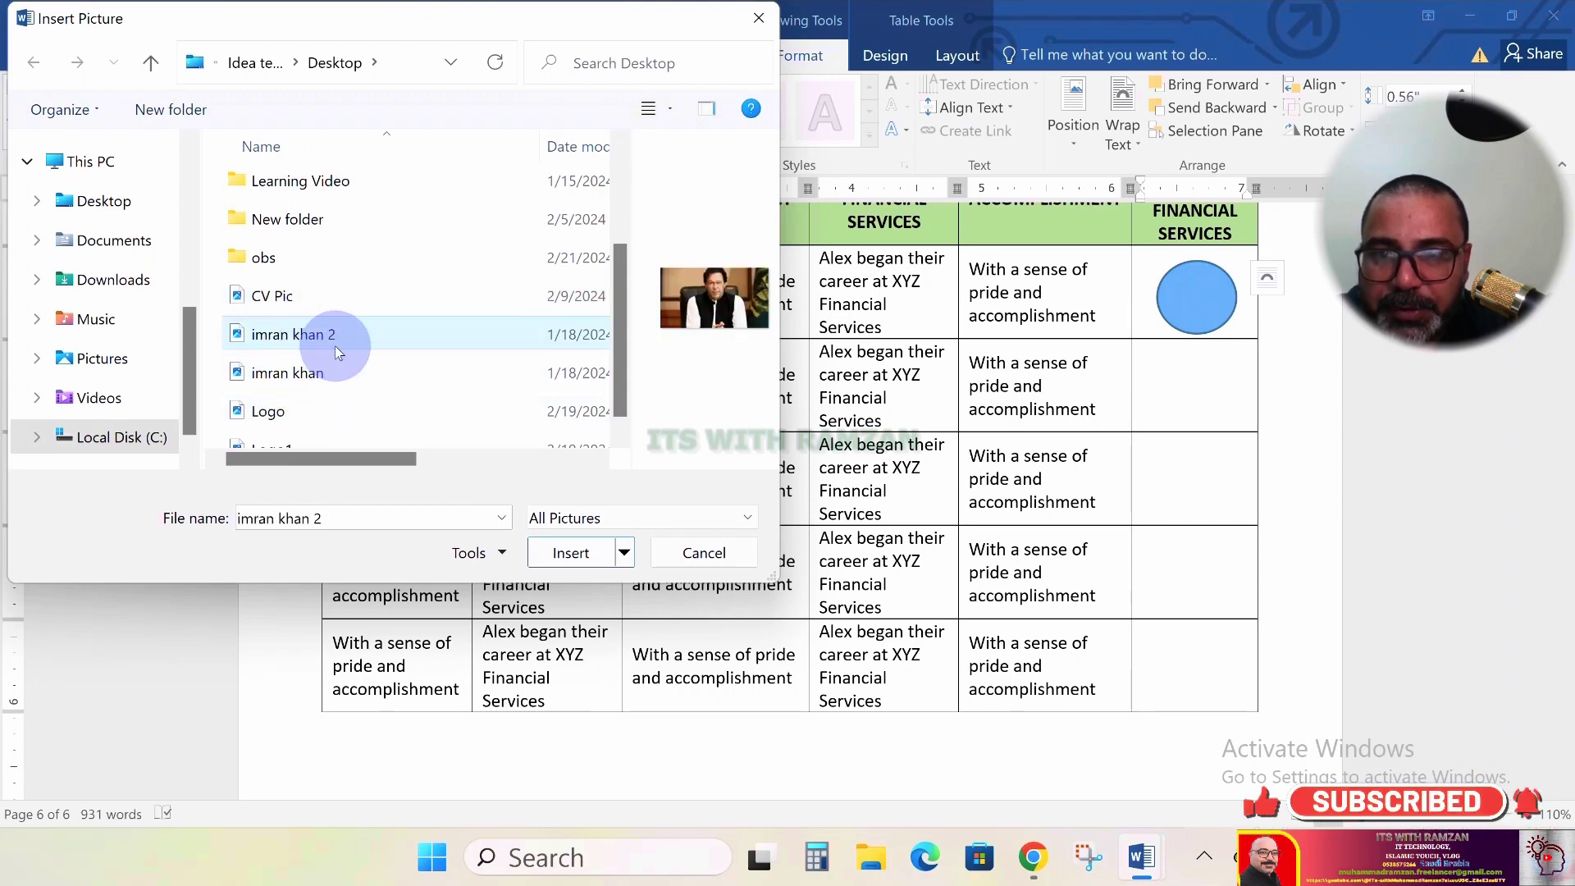
pyautogui.click(570, 552)
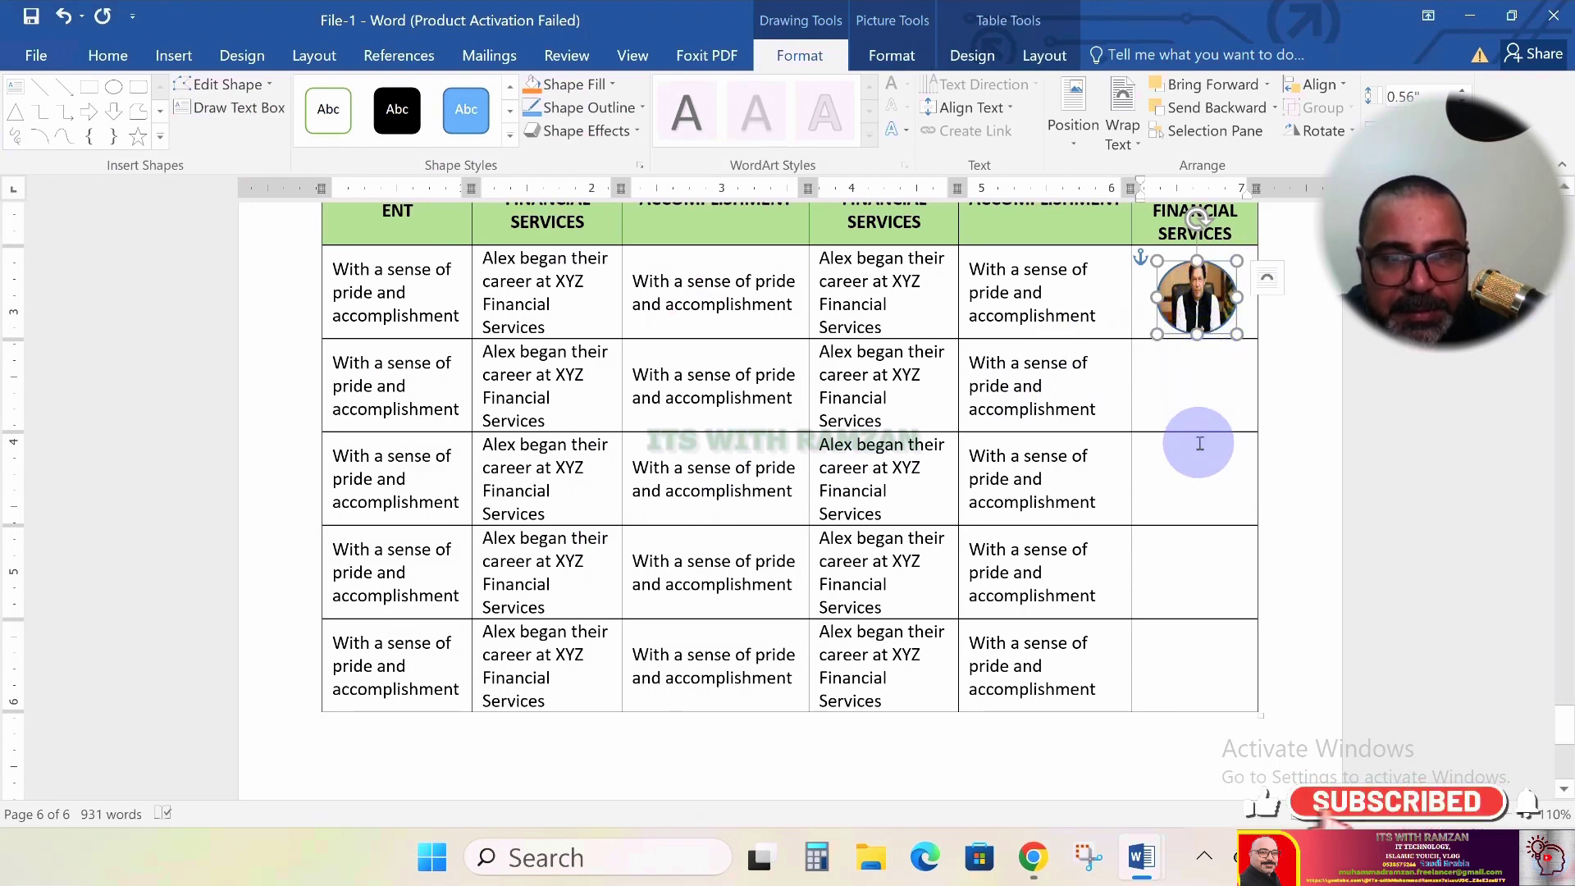
# Draw a rounded rectangle about 0.51" high in the last column's cell of the second row below the header
pyautogui.click(1194, 388)
pyautogui.click(174, 56)
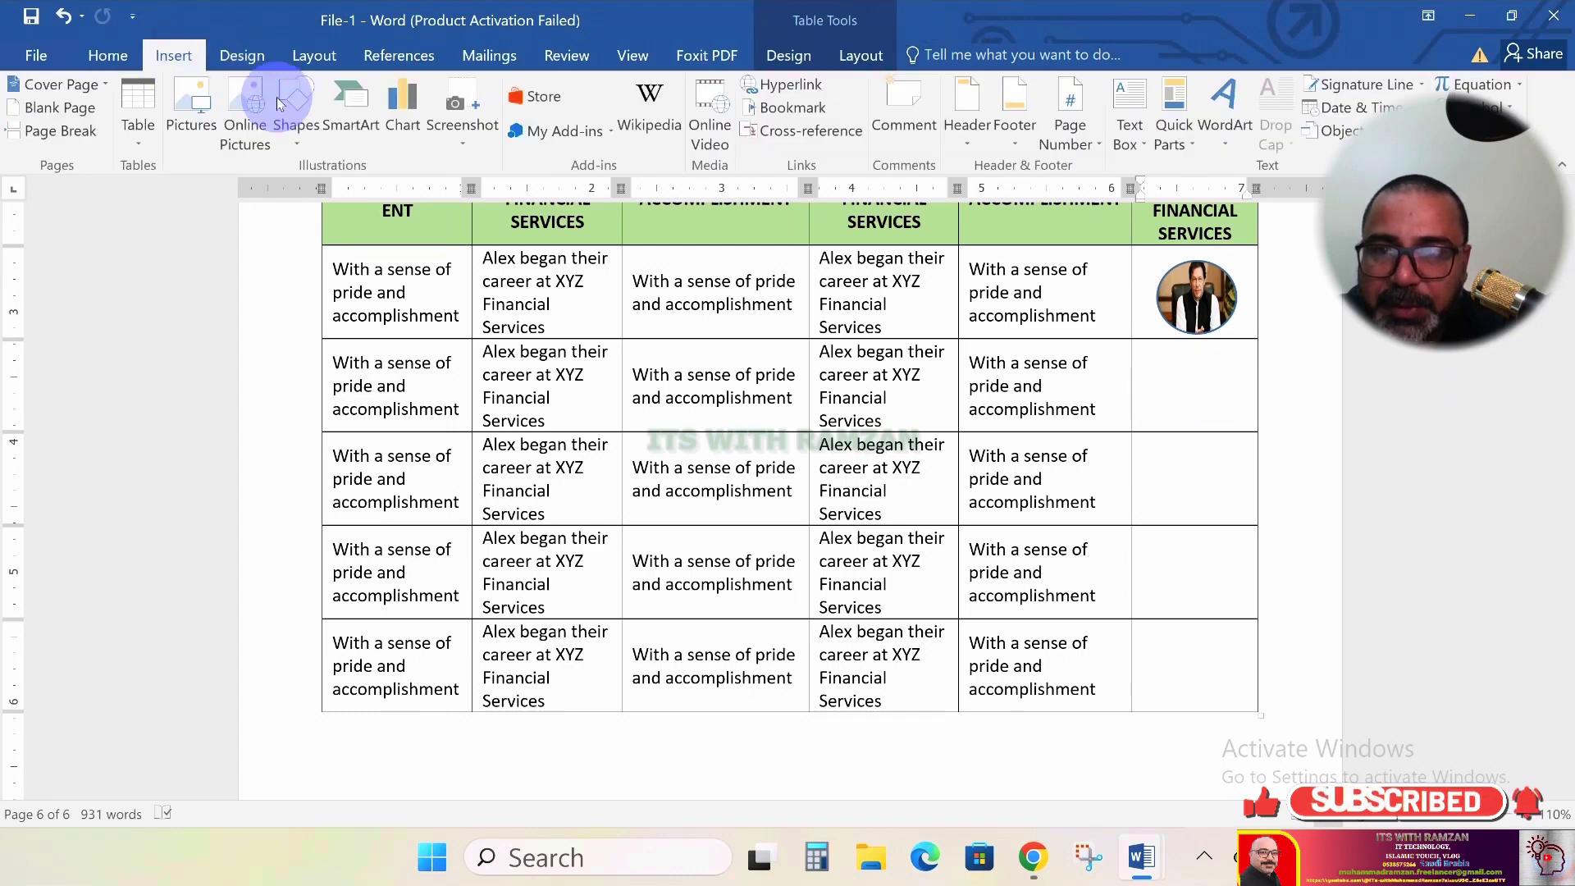
pyautogui.click(296, 123)
pyautogui.click(410, 195)
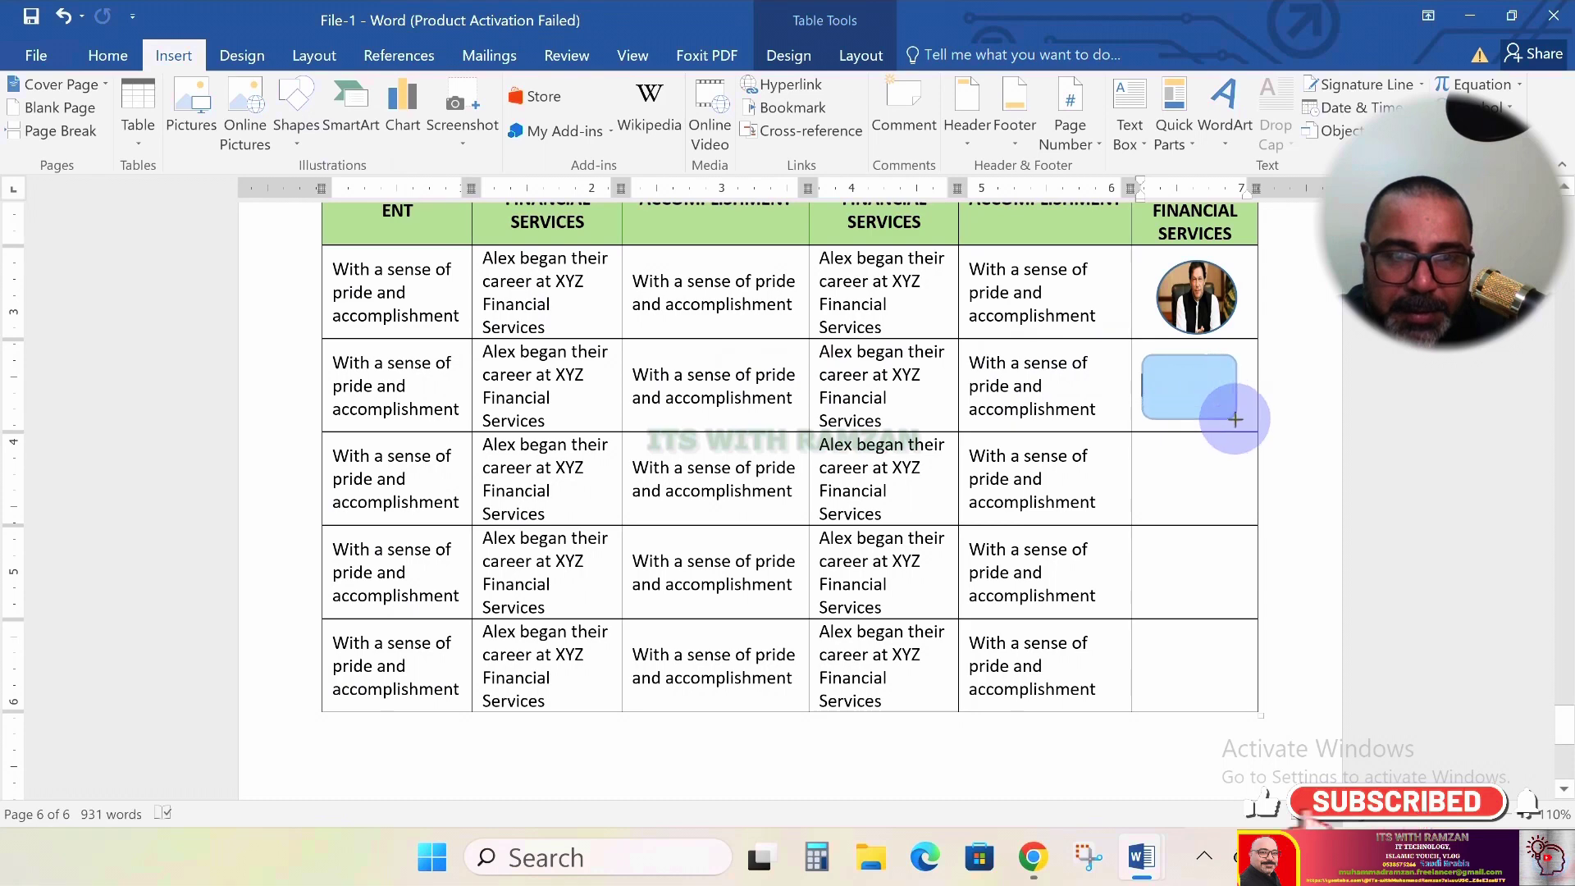
pyautogui.moveTo(1235, 419); pyautogui.dragTo(1236, 426)
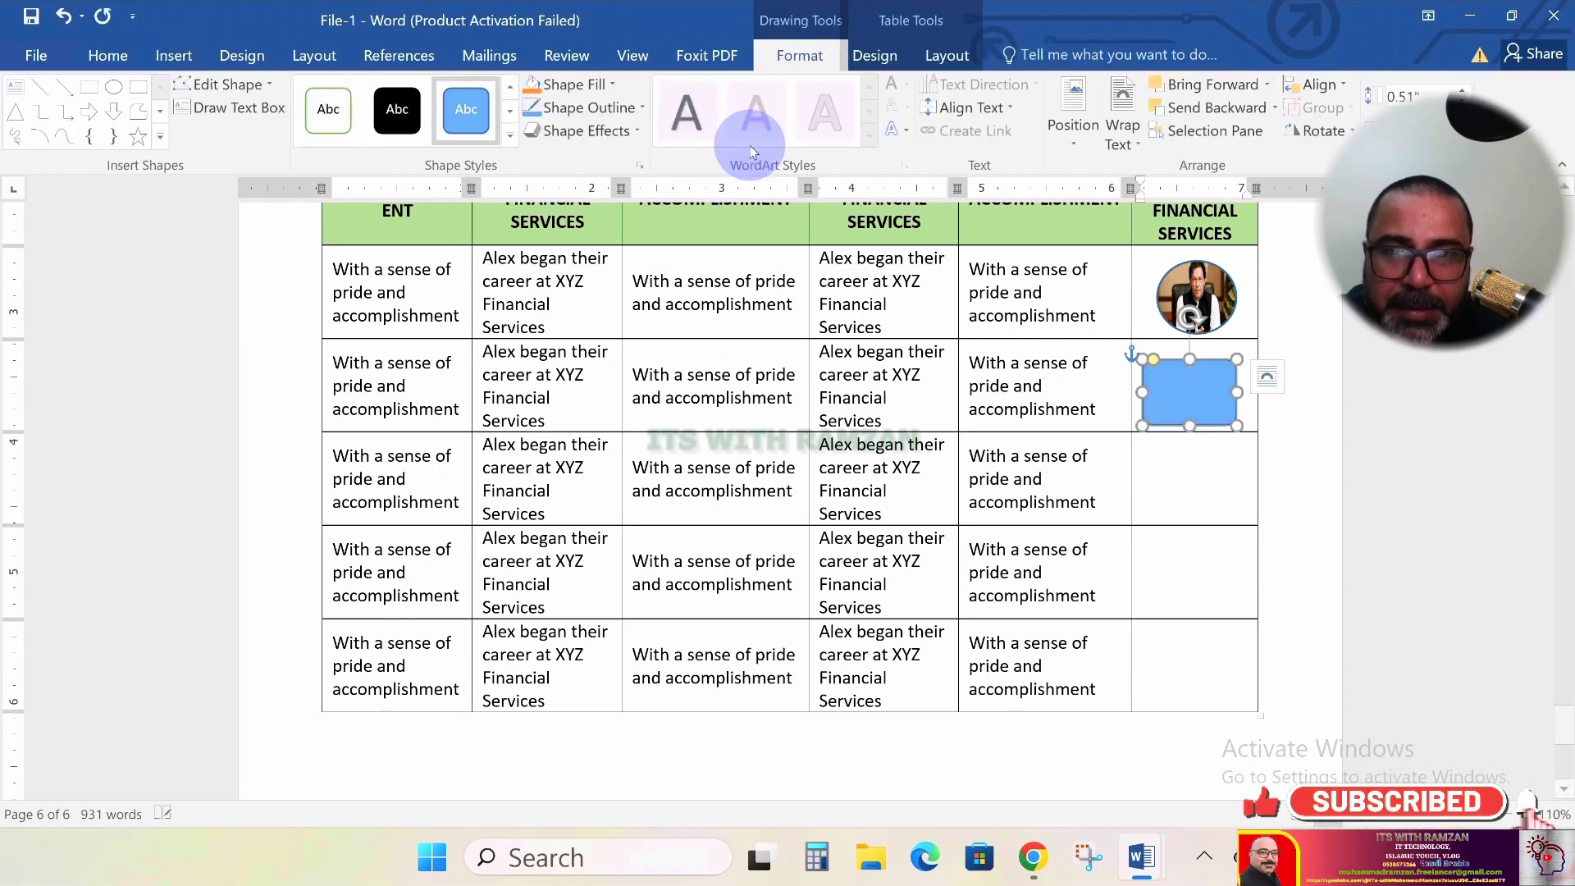
# Fill the rounded rectangle with the picture "imran khan" from the Desktop folder
pyautogui.click(613, 86)
pyautogui.click(602, 330)
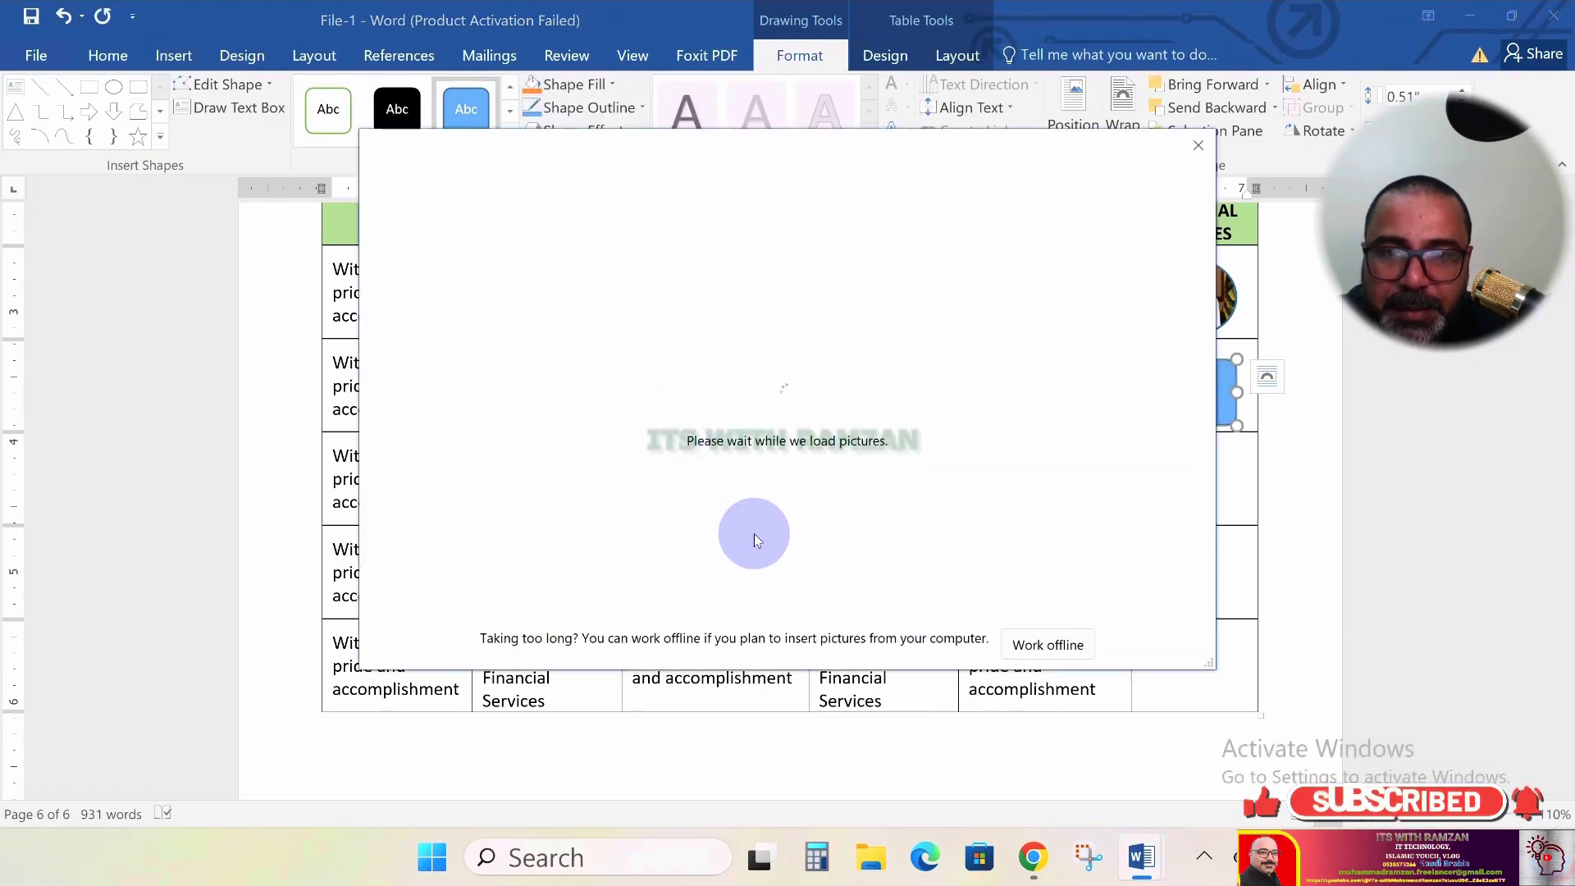
pyautogui.click(591, 274)
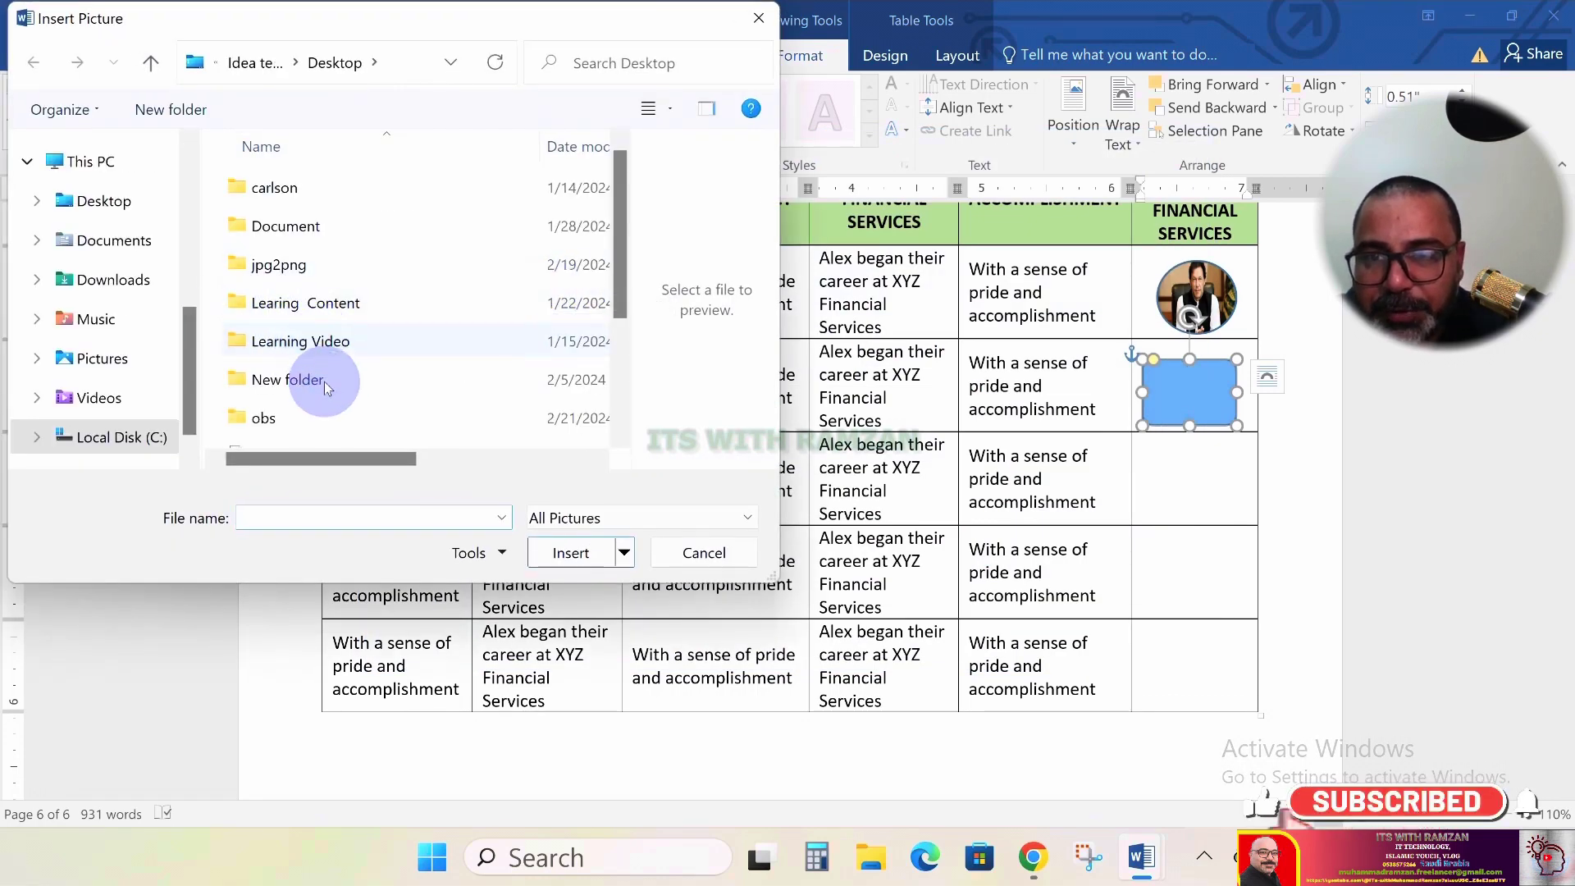
pyautogui.scroll(-2, 326, 385)
pyautogui.click(317, 370)
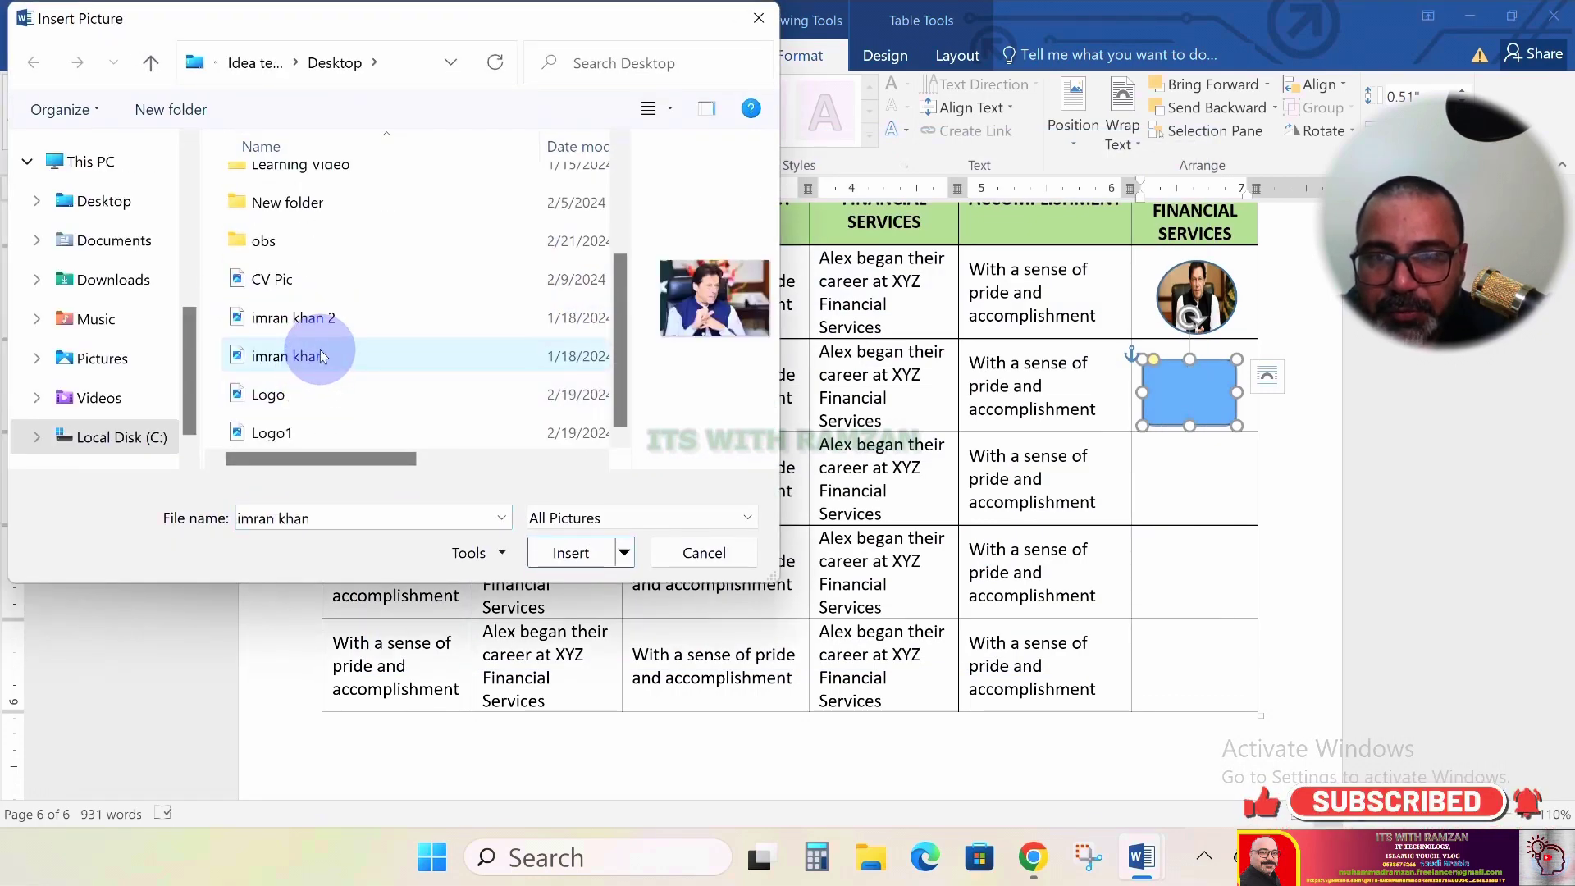
pyautogui.click(571, 548)
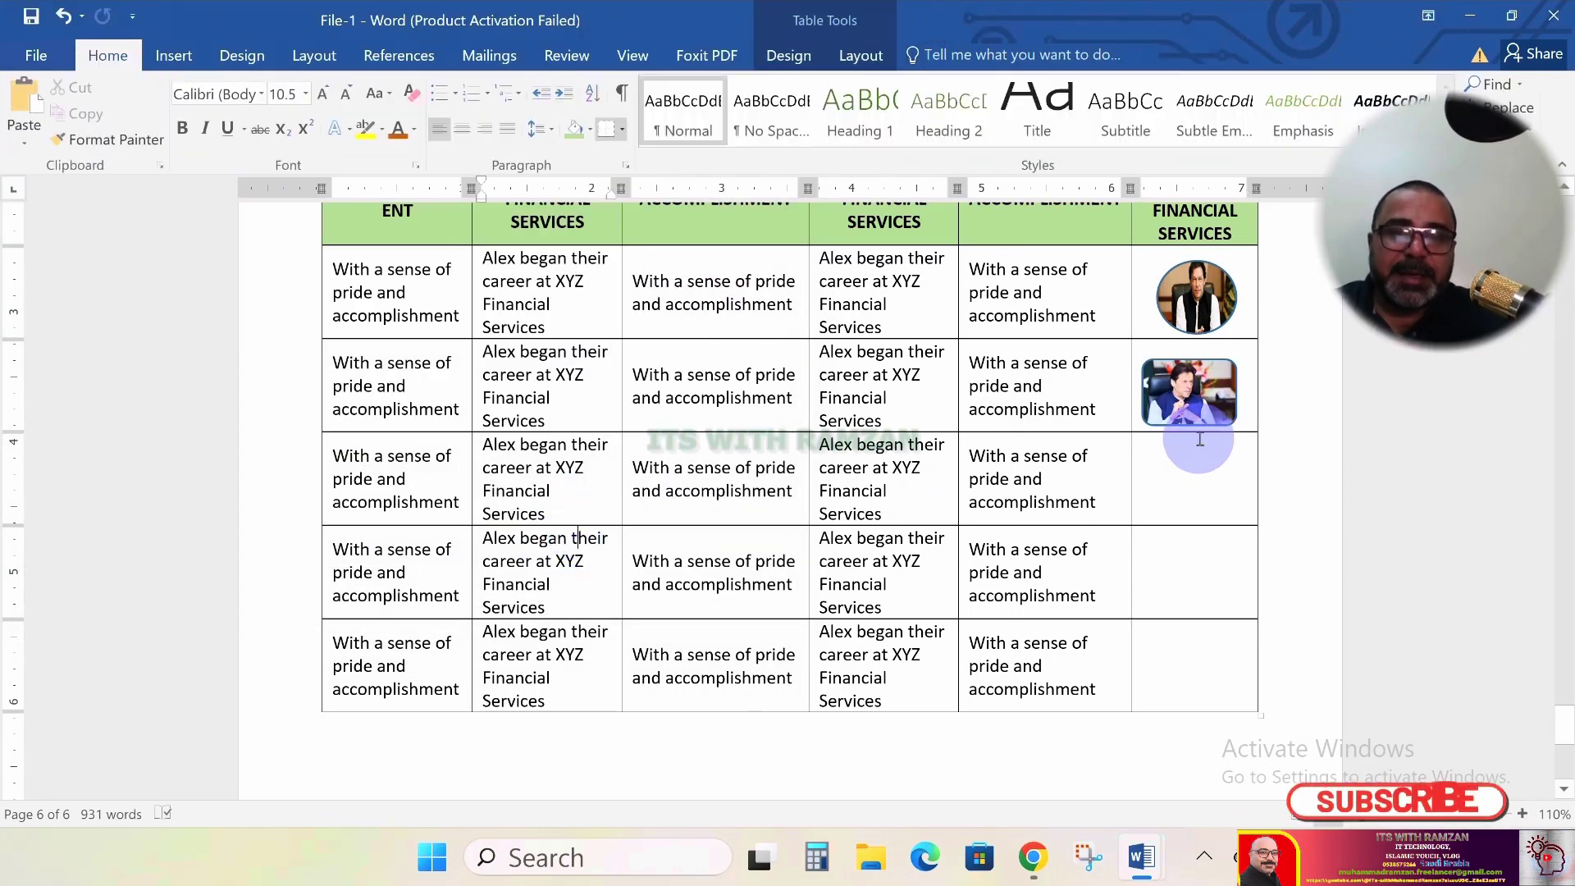
# Select the whole table and preview the available border options without applying any
pyautogui.scroll(3, 1199, 440)
pyautogui.scroll(2, 908, 339)
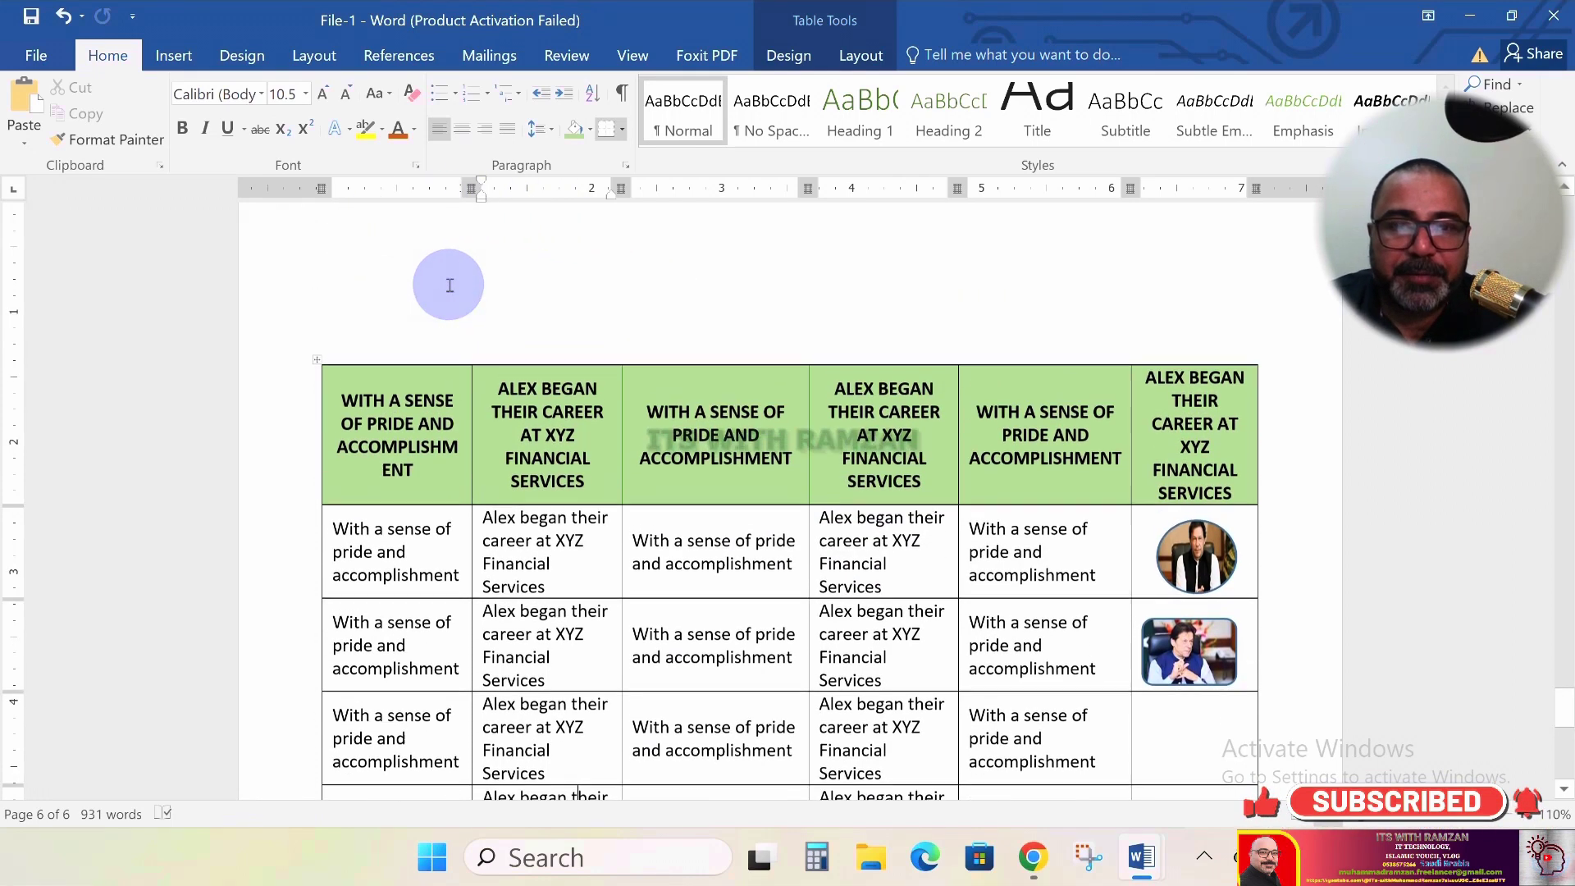
pyautogui.scroll(1, 448, 283)
pyautogui.scroll(2, 449, 283)
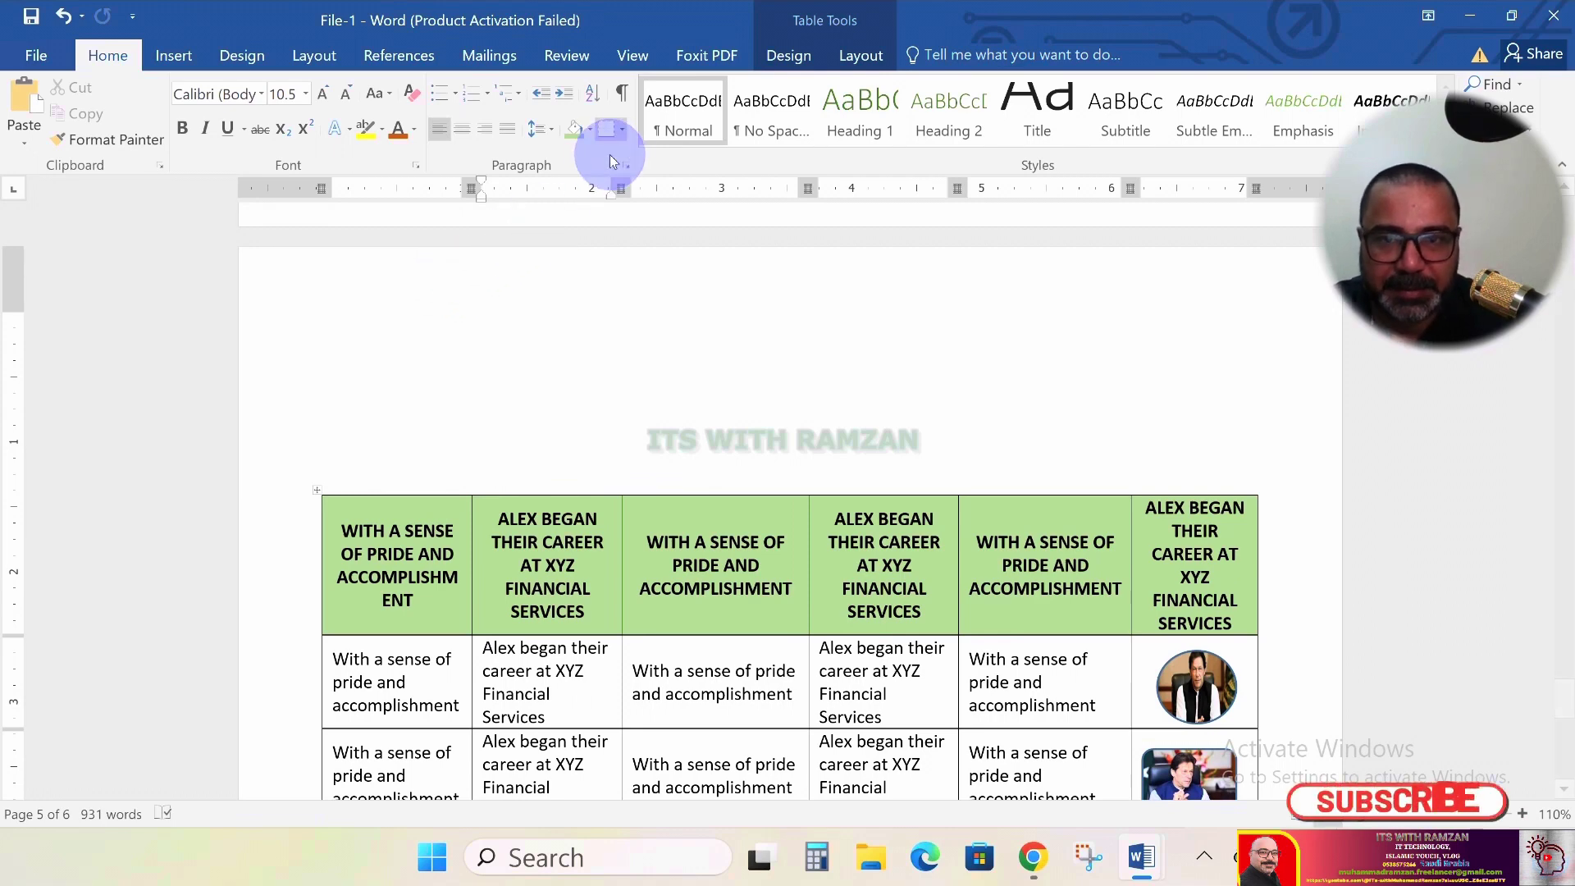
pyautogui.click(316, 495)
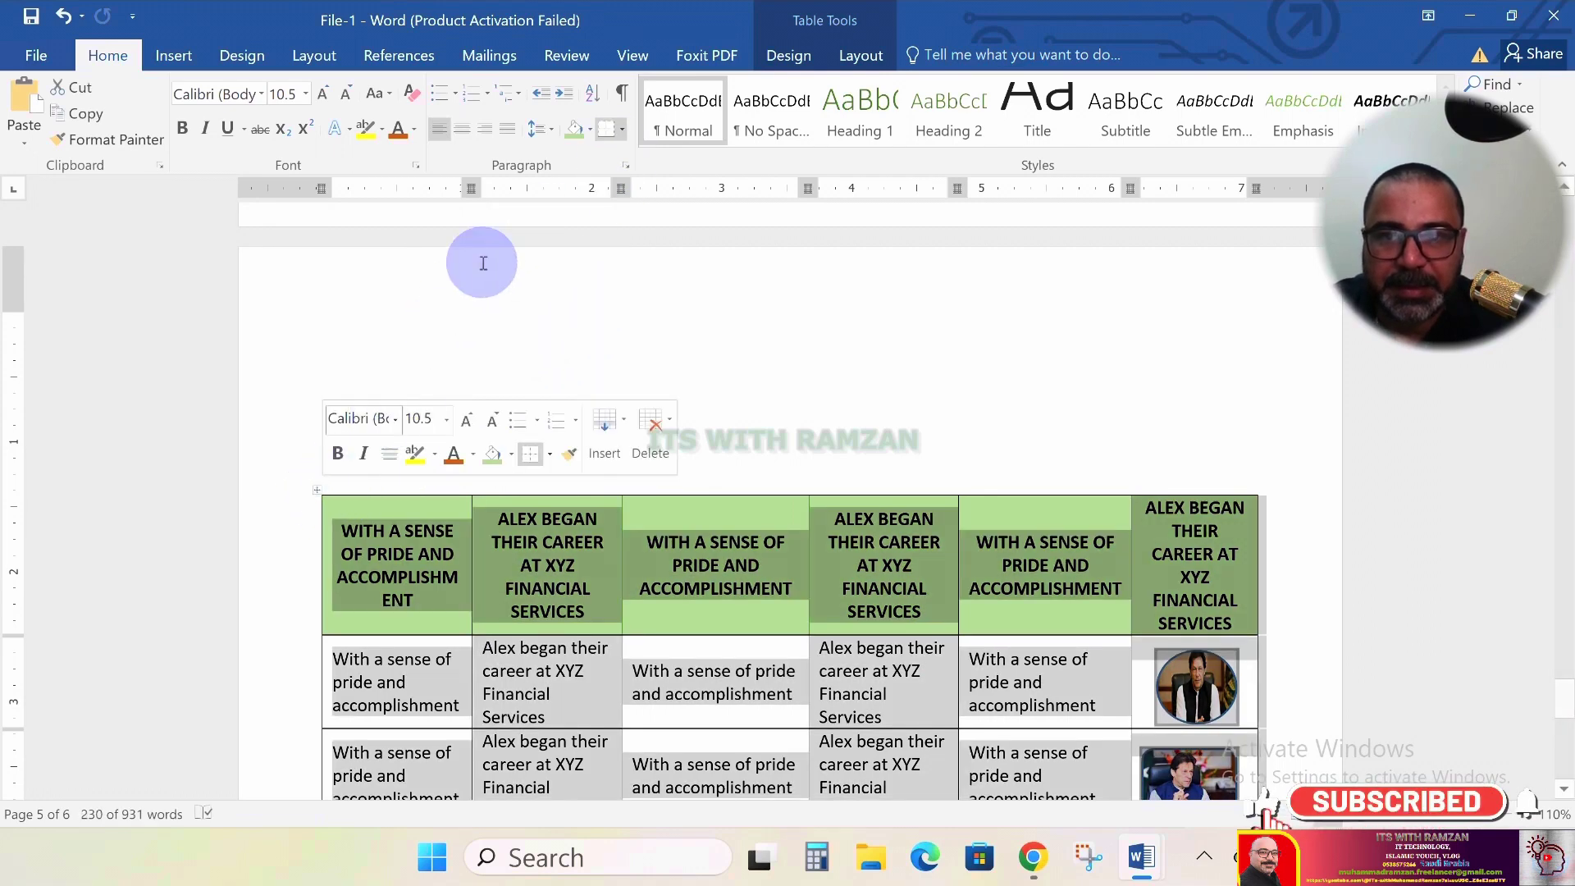
pyautogui.click(626, 129)
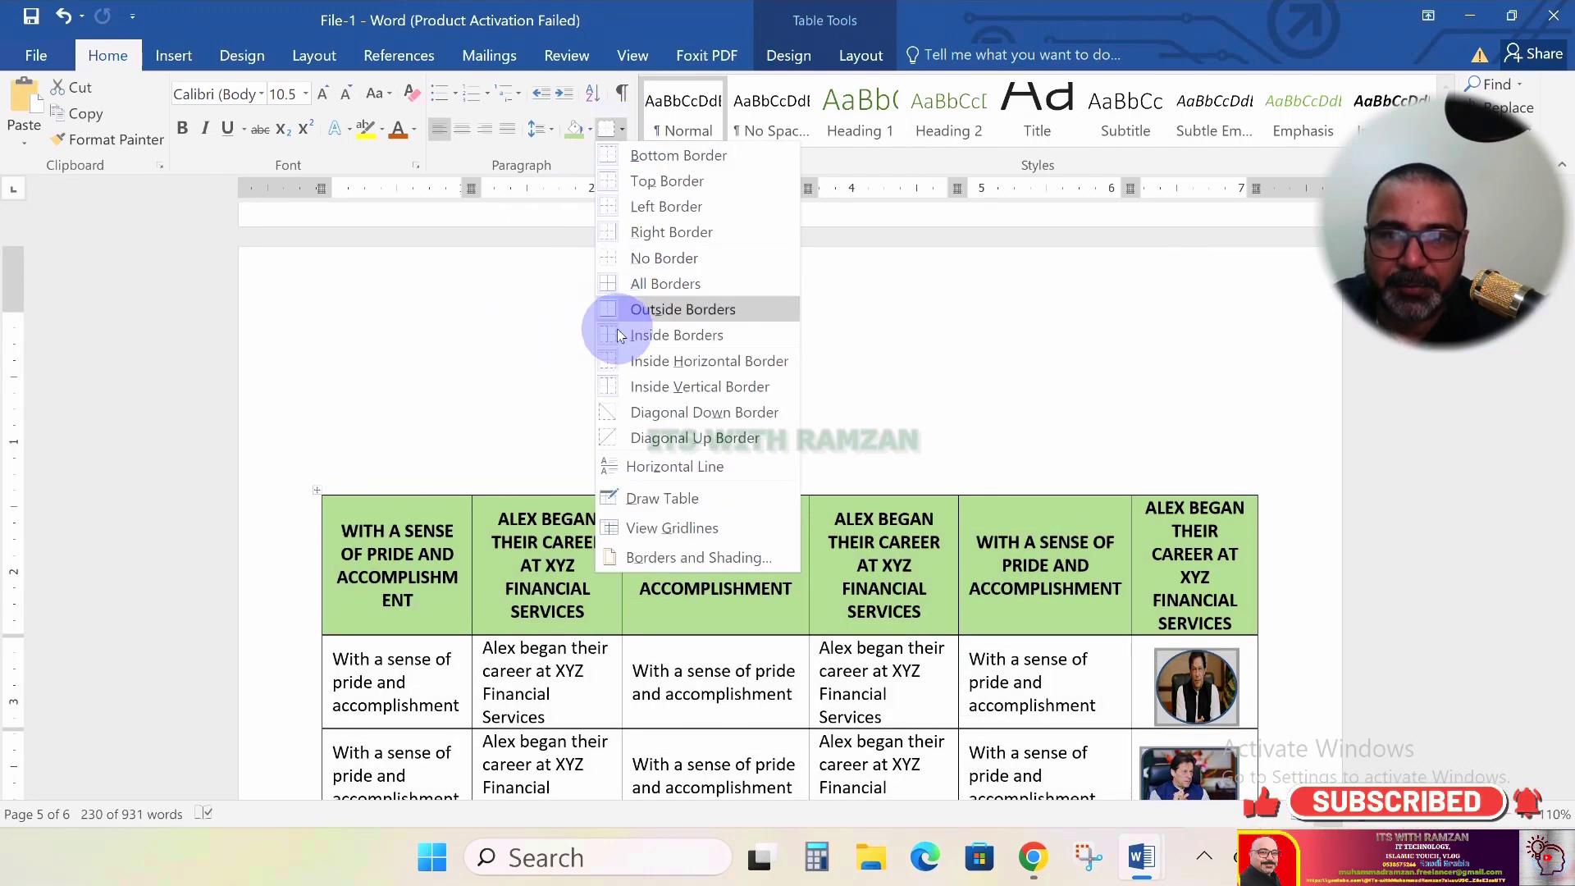
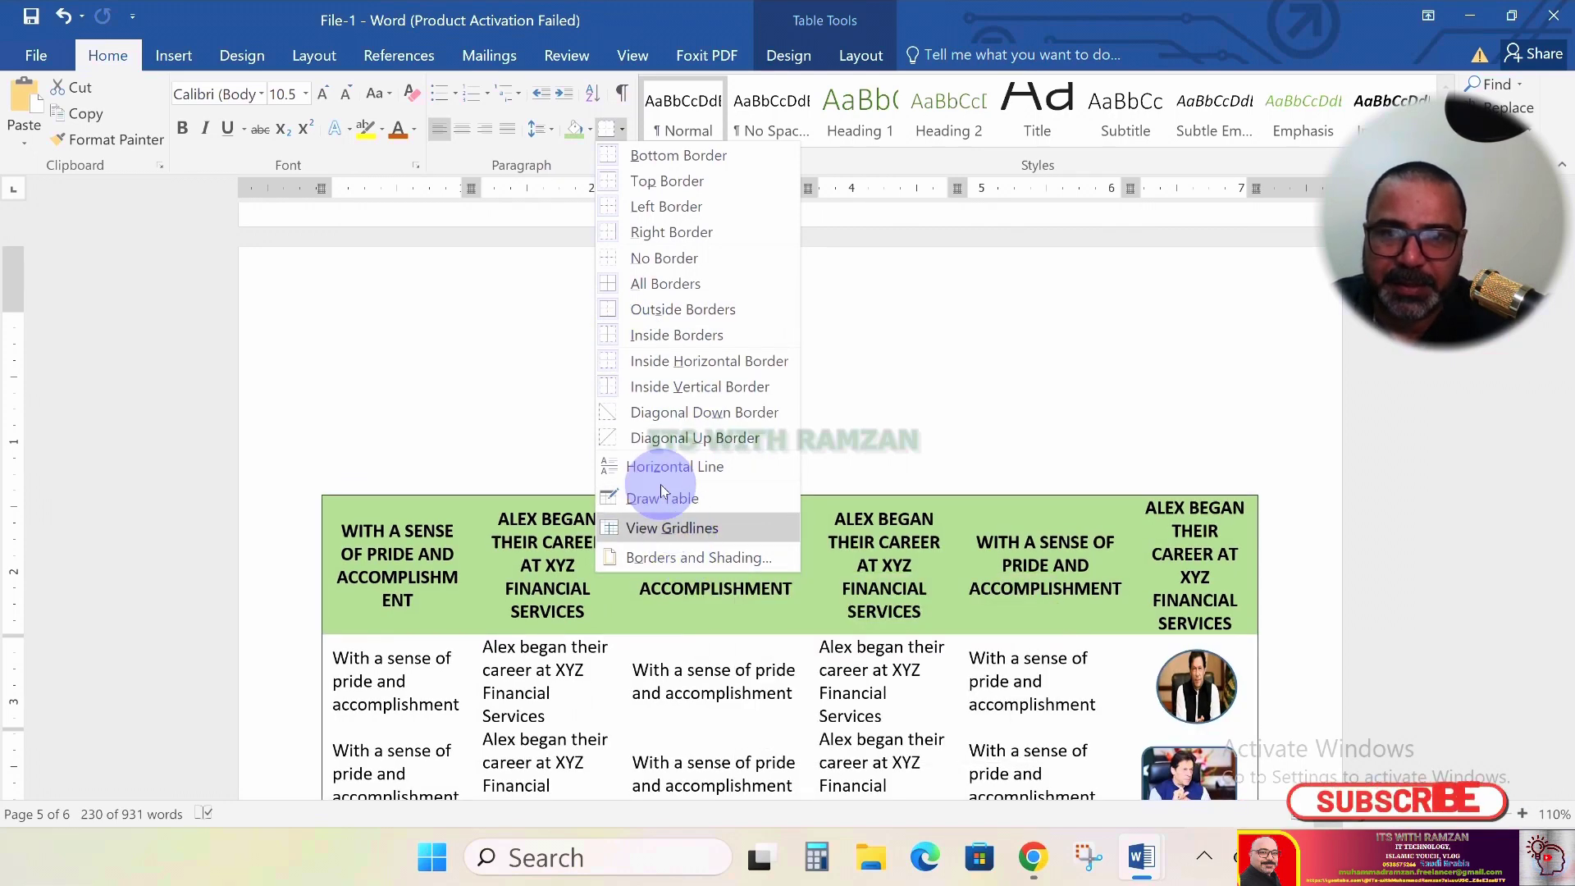
pyautogui.click(580, 246)
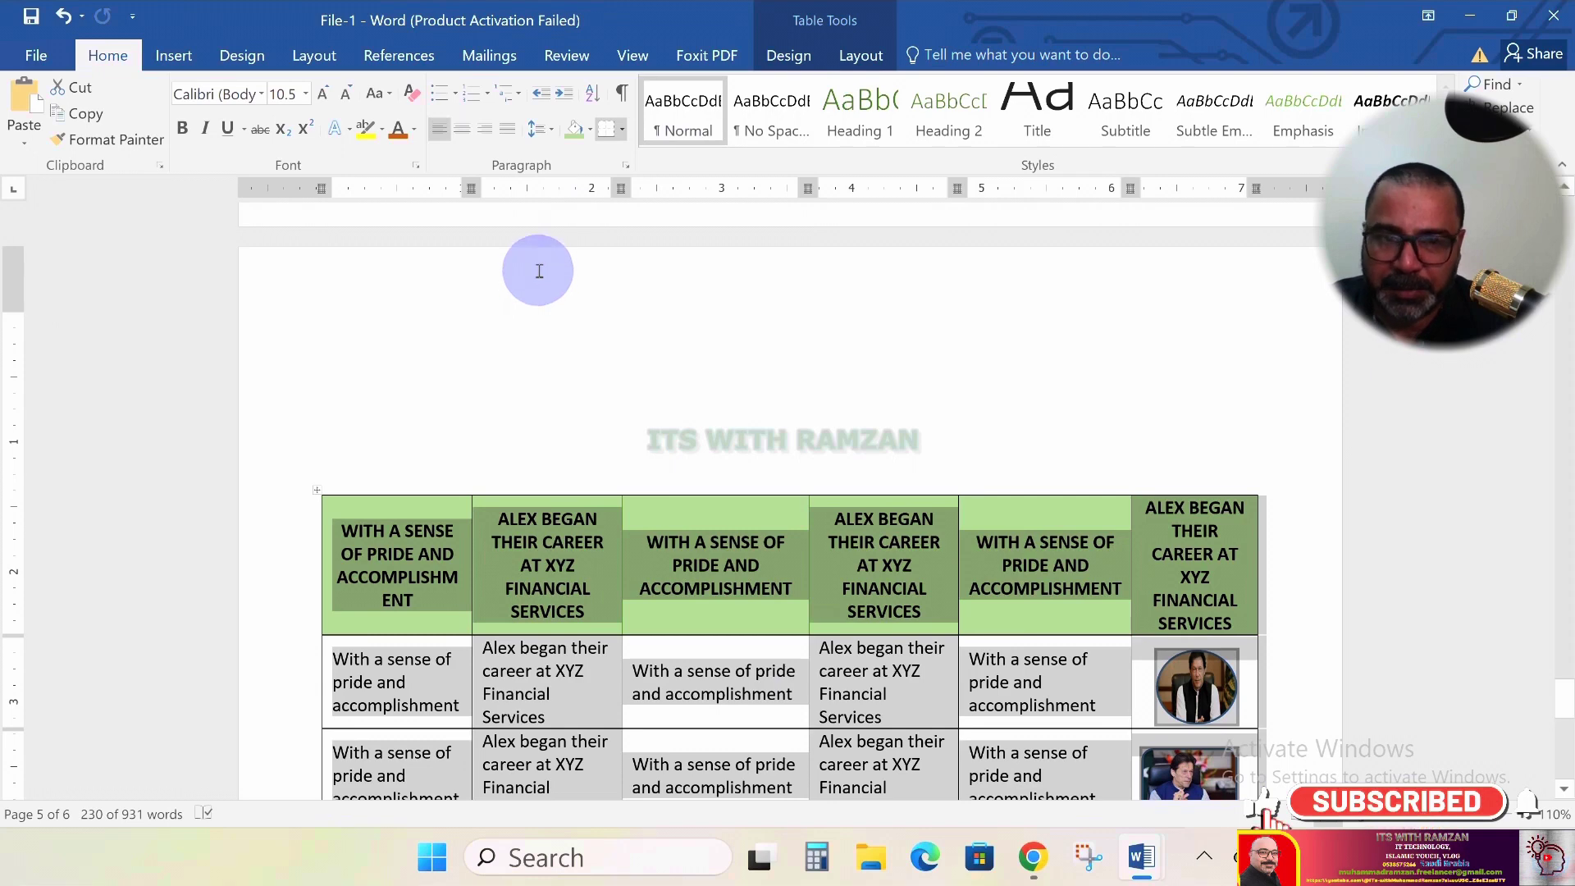
# Deselect the table and place the insertion point in the blank line above it
pyautogui.scroll(-4, 542, 268)
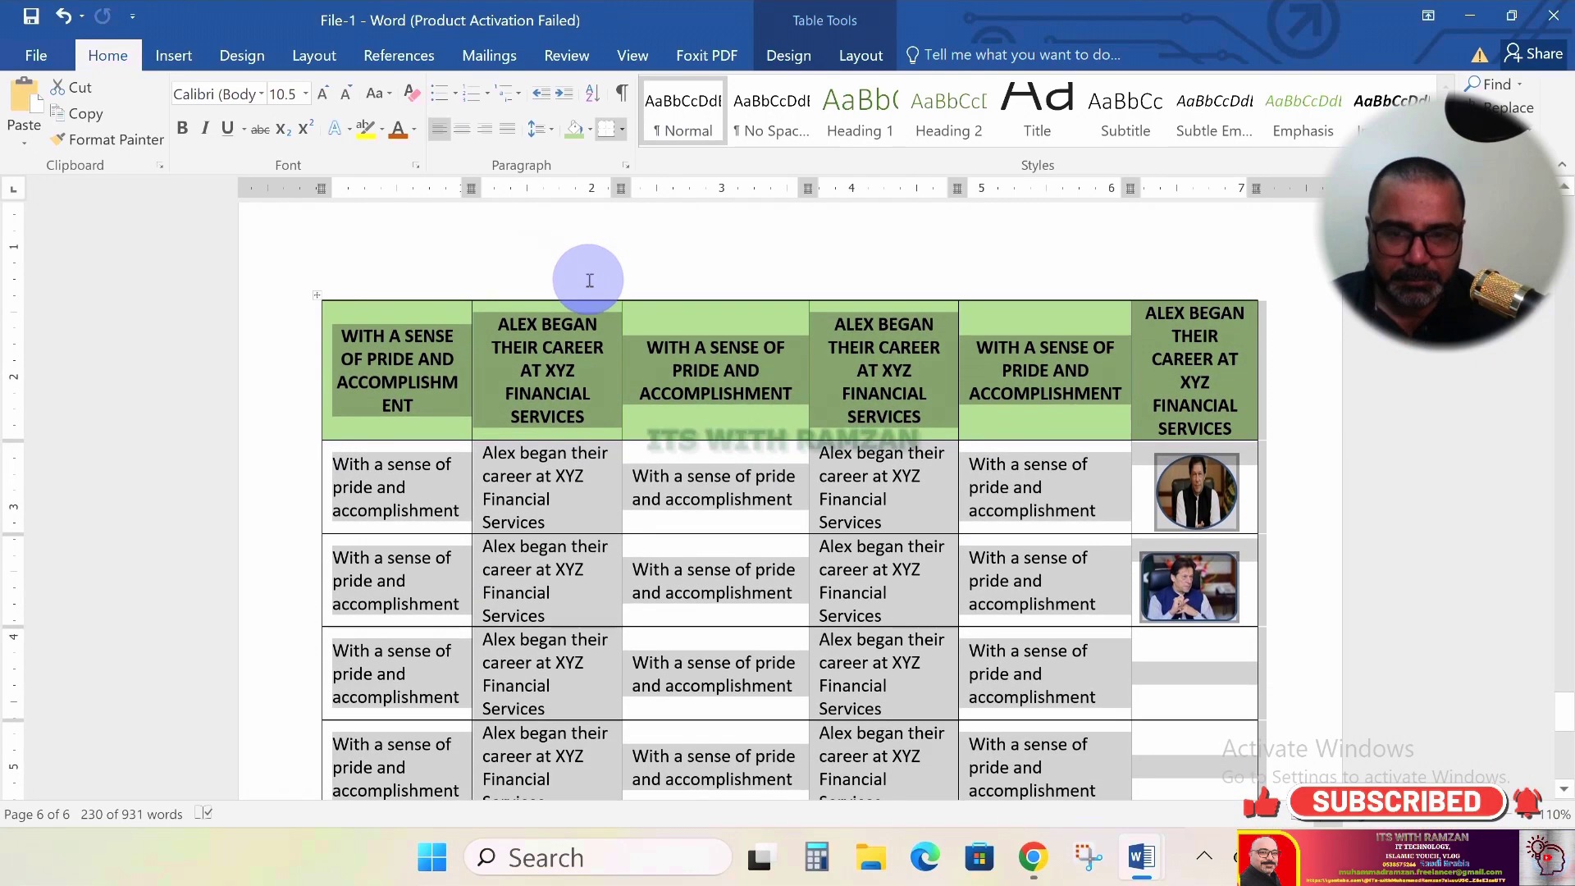
pyautogui.scroll(4, 602, 280)
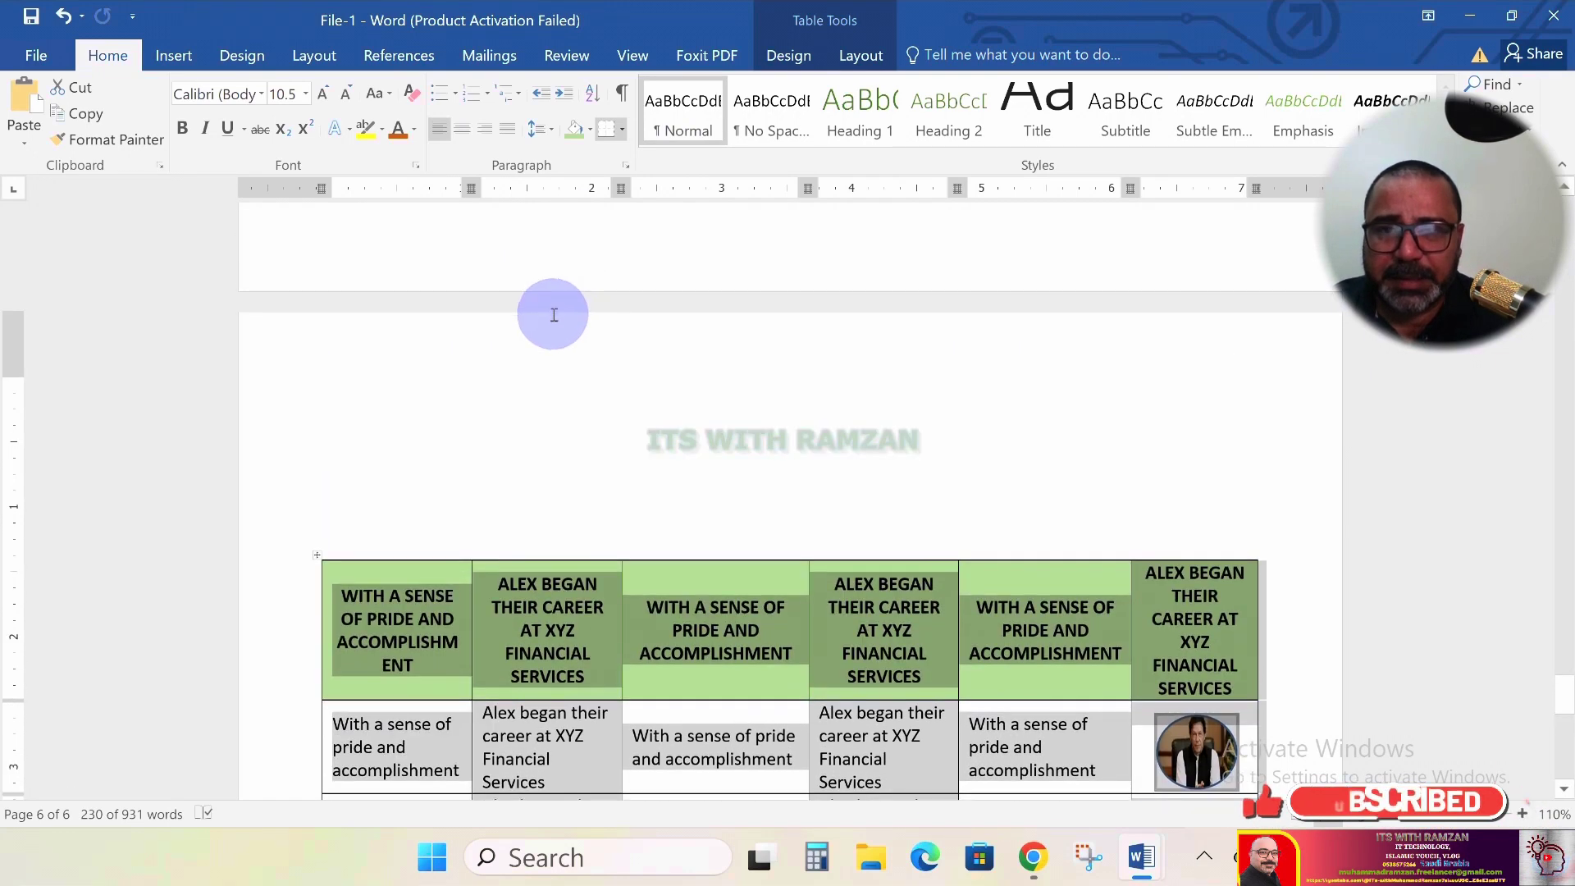
pyautogui.click(443, 386)
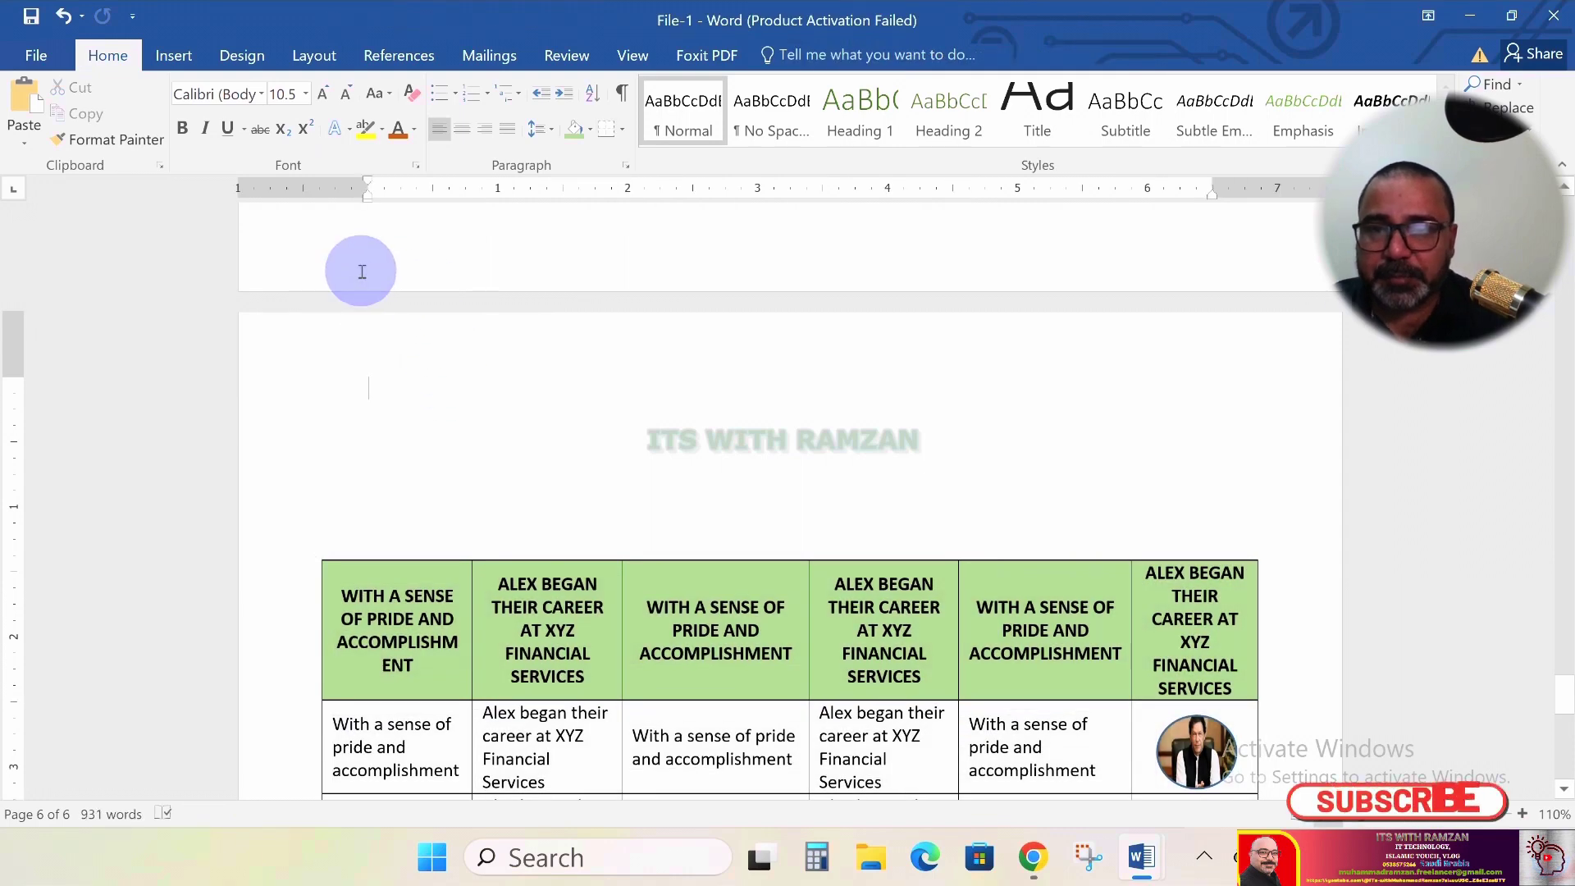
# Run the spelling and grammar check on the document and dismiss the completion notice
pyautogui.click(242, 55)
pyautogui.click(314, 55)
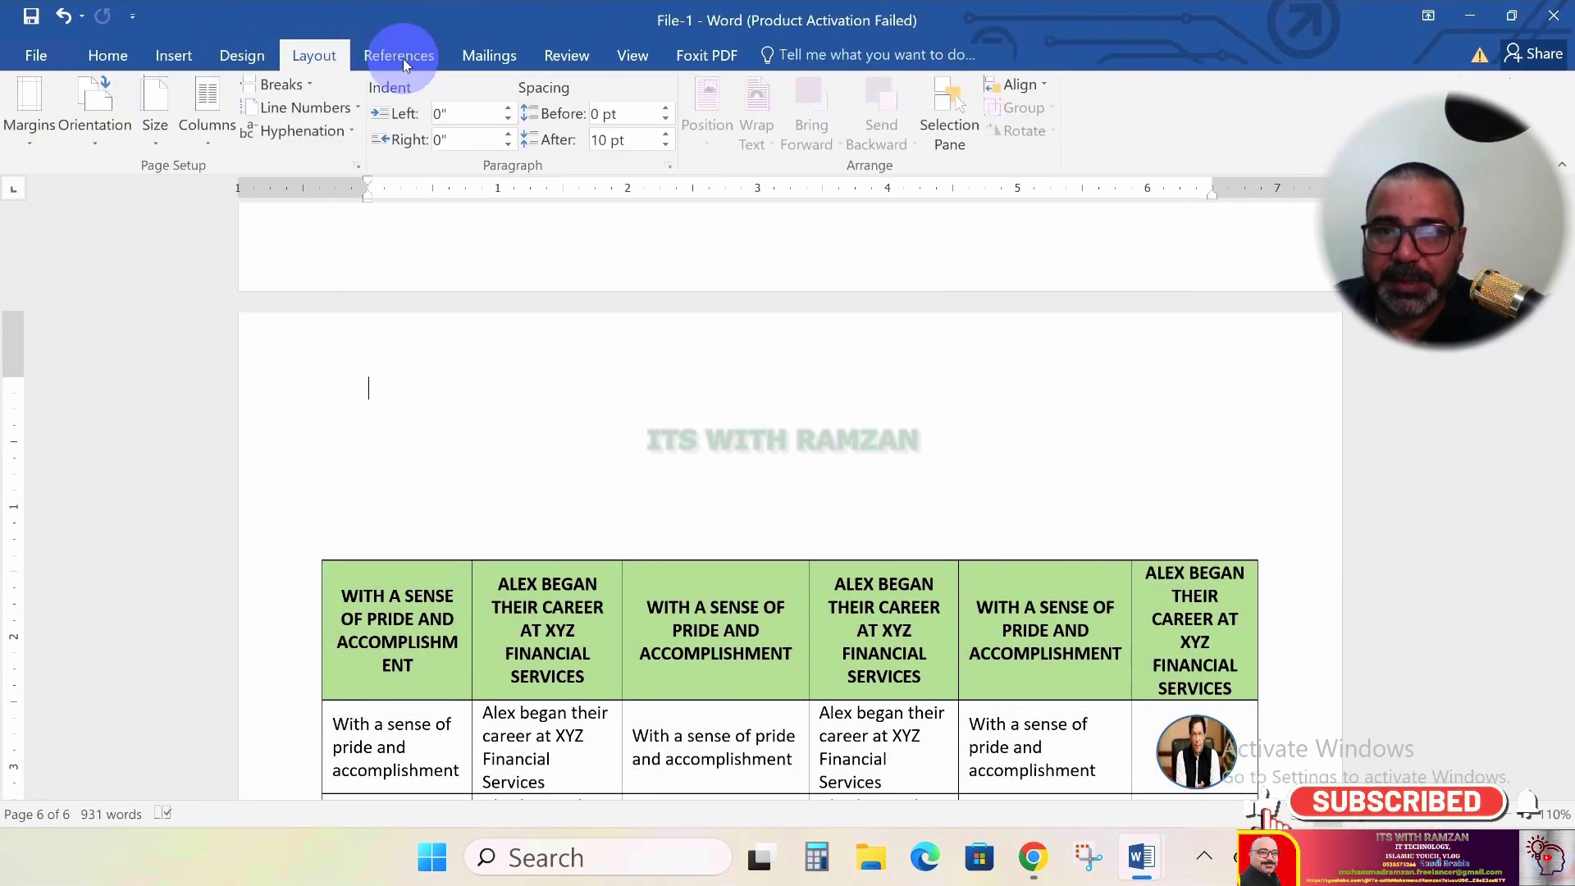
pyautogui.click(399, 55)
pyautogui.click(492, 59)
pyautogui.click(568, 59)
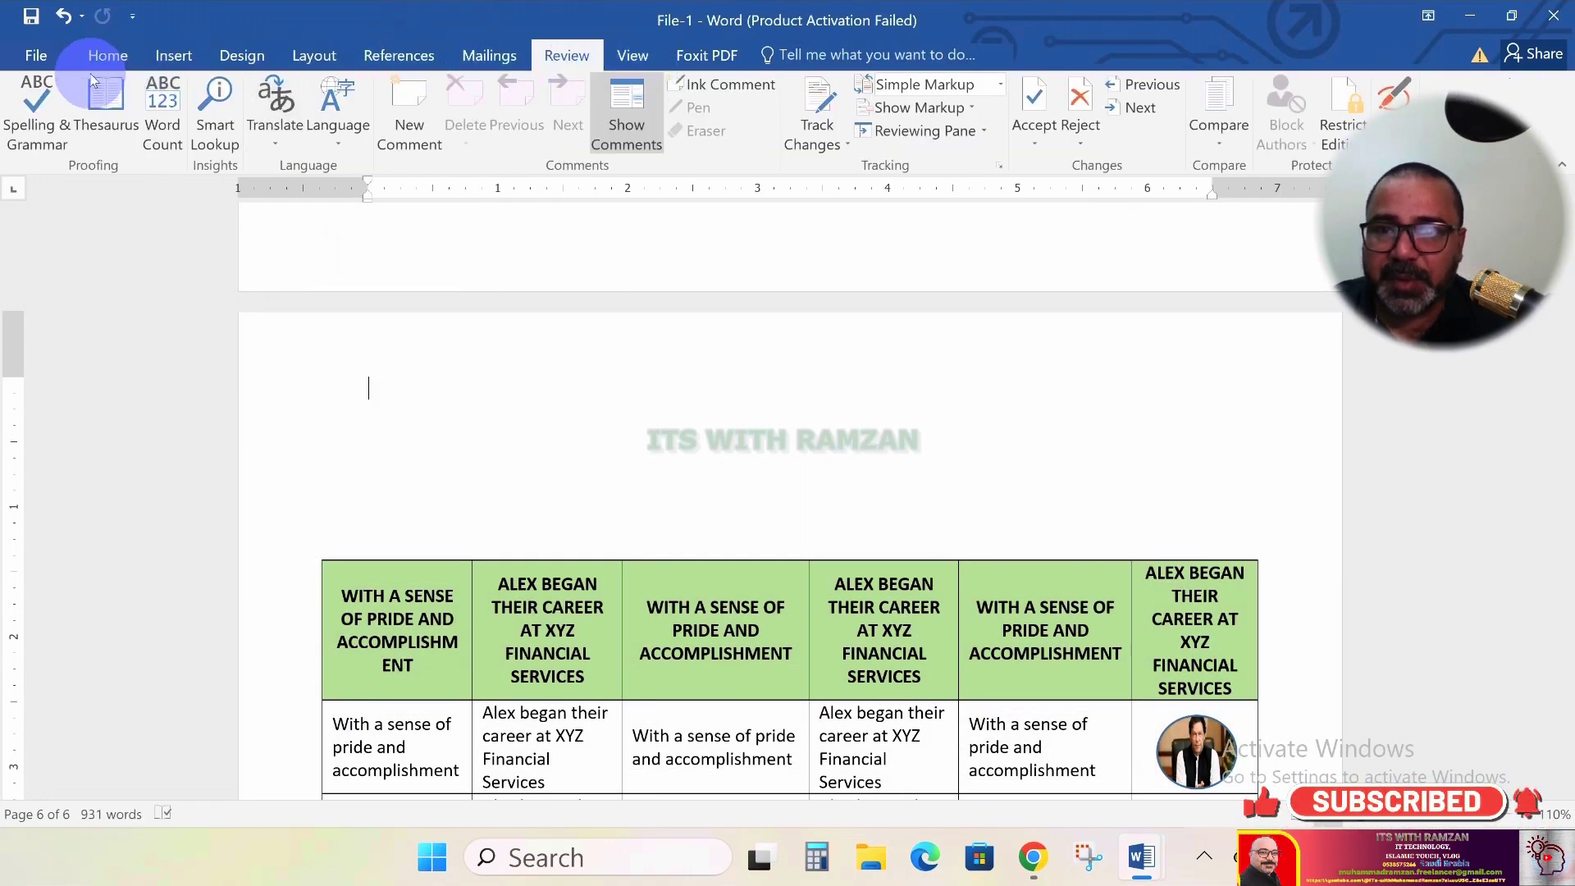
pyautogui.click(57, 126)
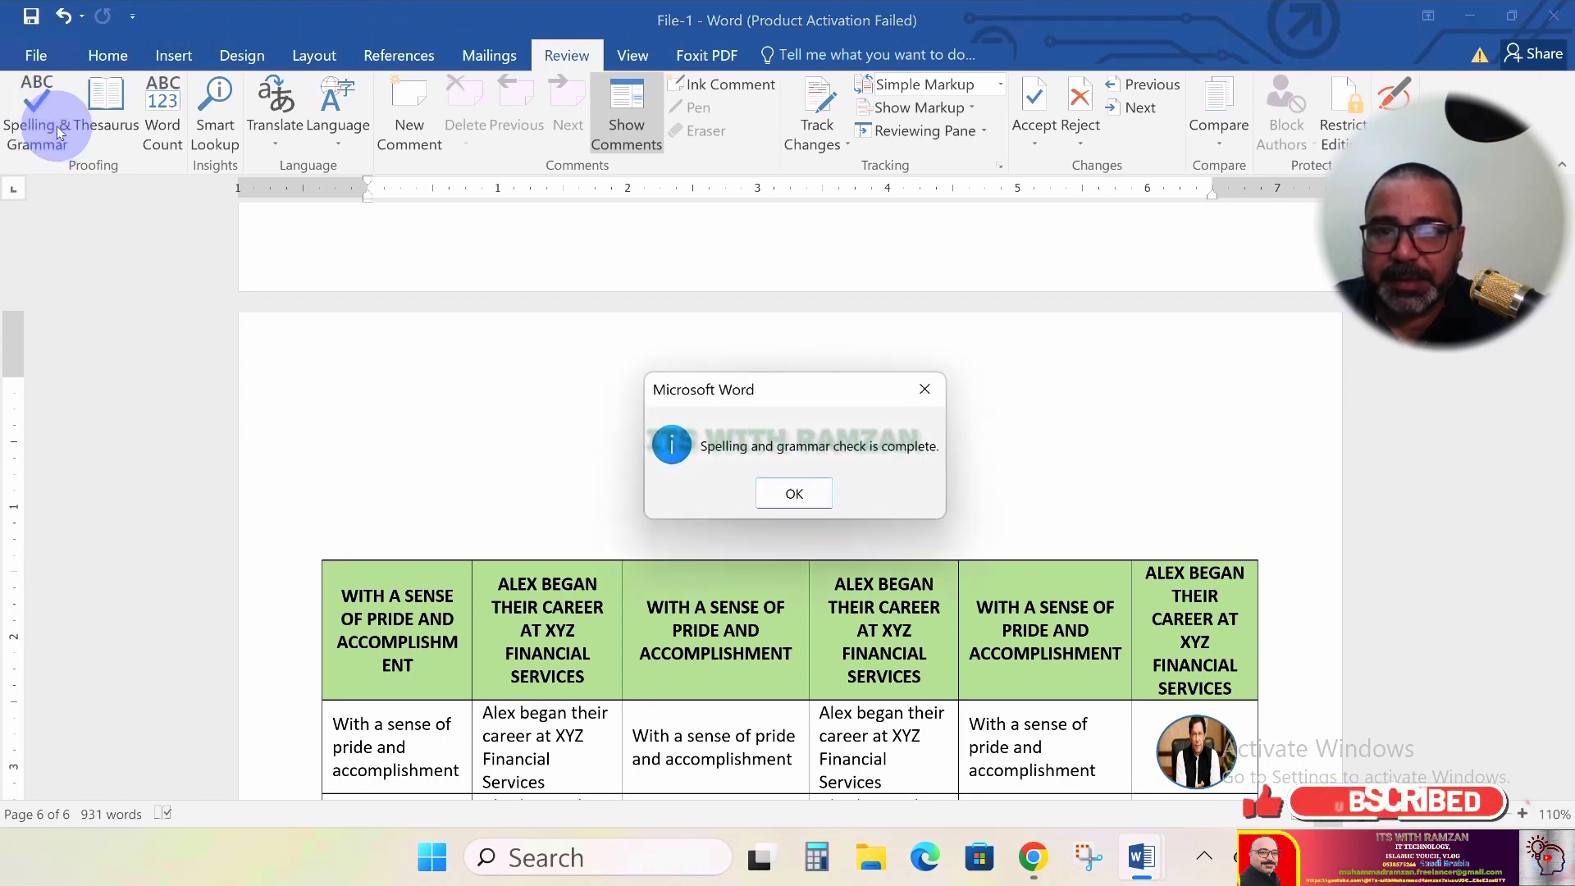
pyautogui.click(794, 495)
# Open the document's print preview and enlarge its first page until the text is readable
pyautogui.scroll(1, 646, 443)
pyautogui.scroll(7, 646, 443)
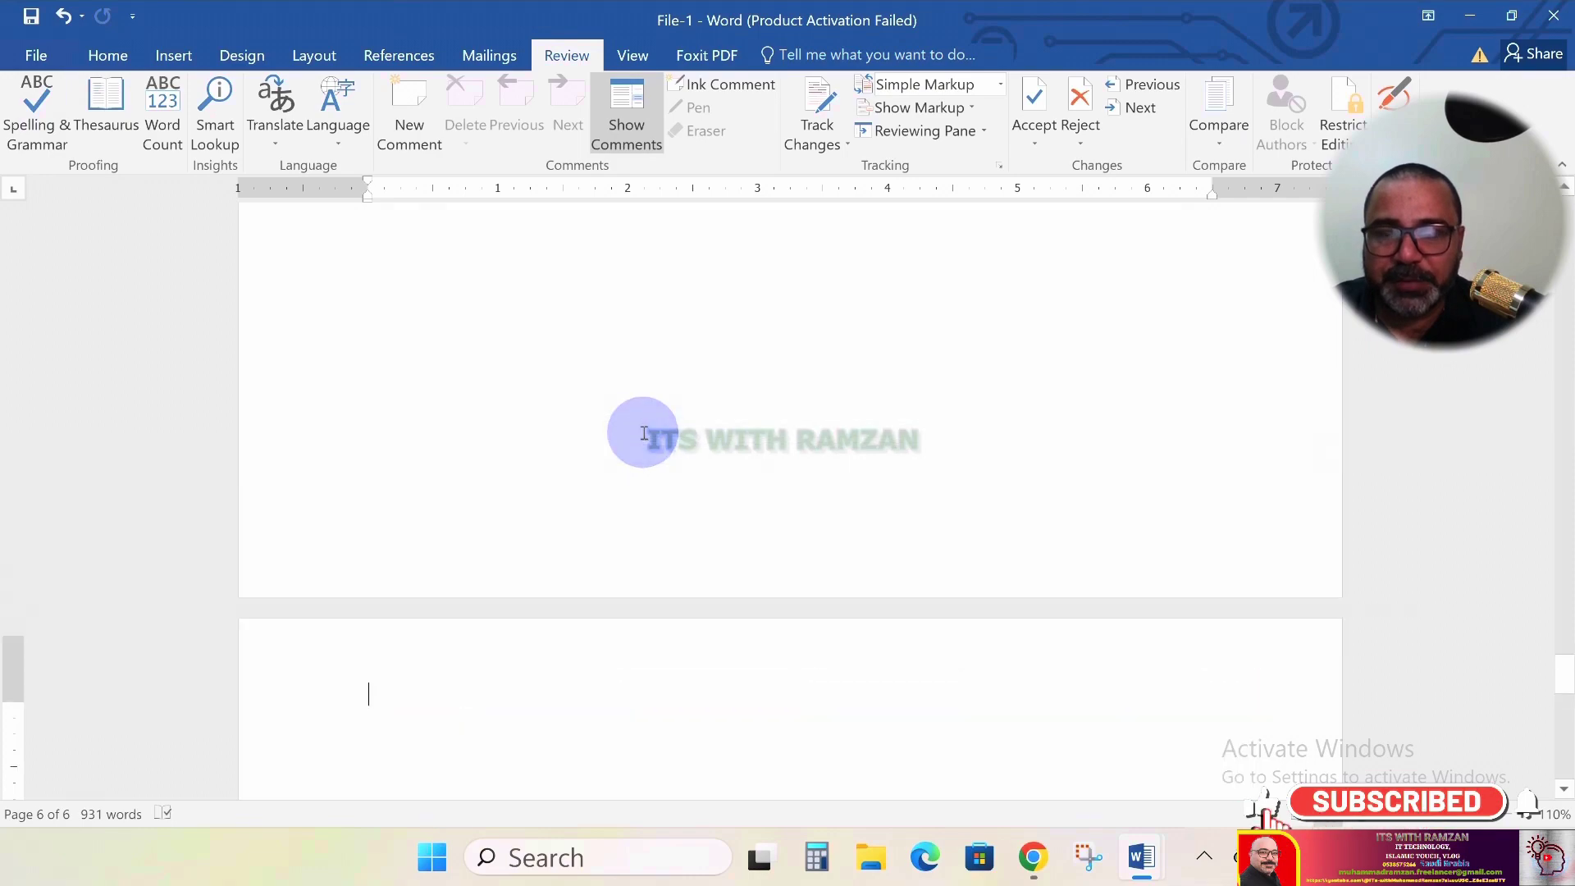
pyautogui.scroll(3, 631, 375)
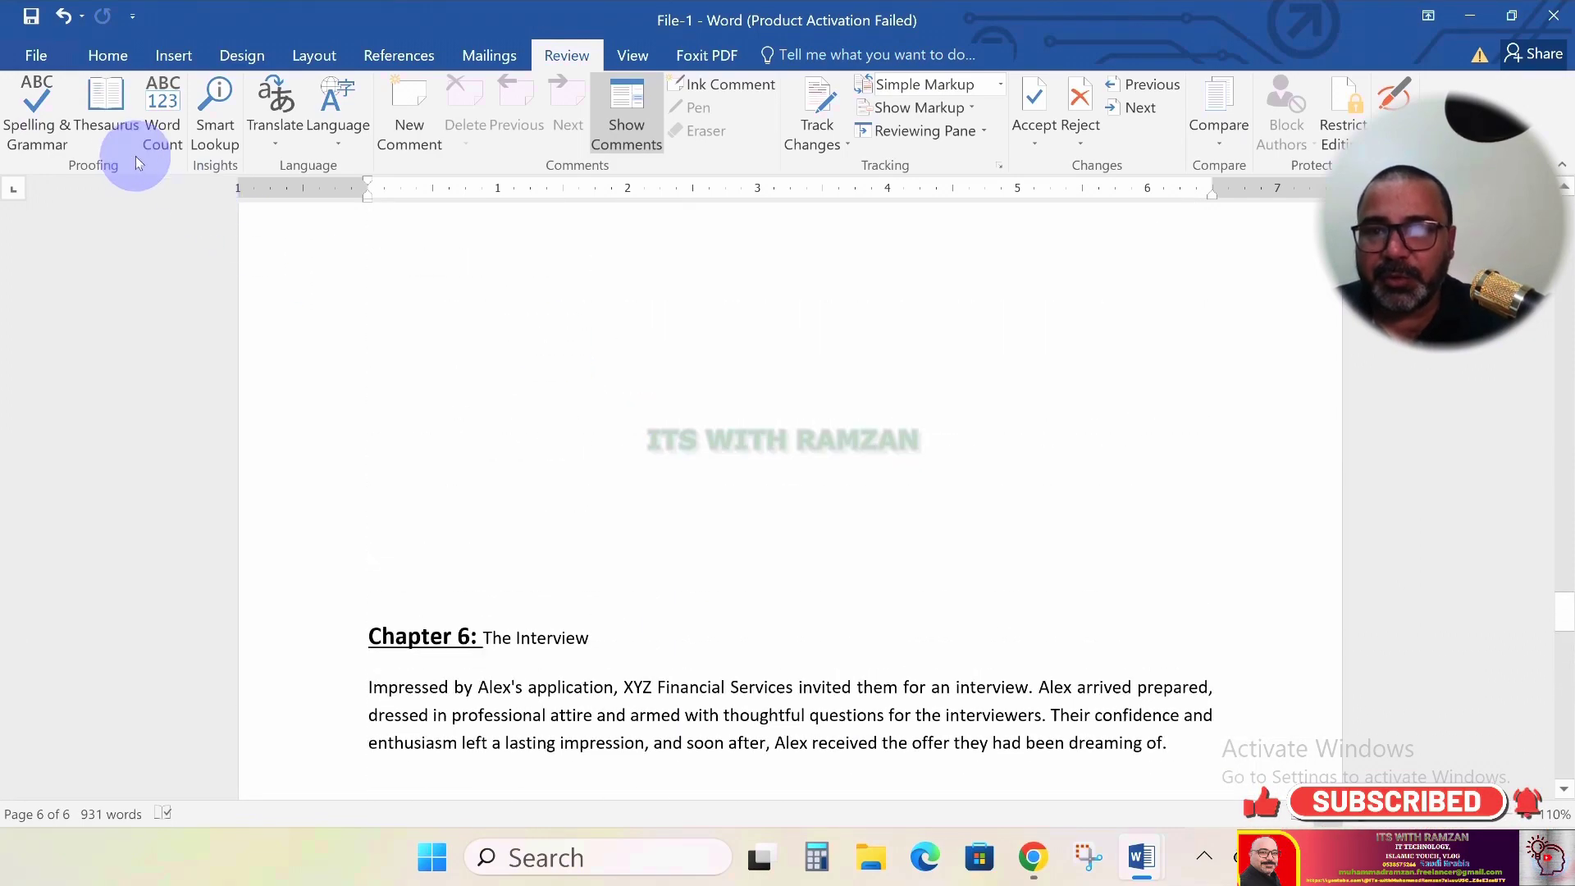
pyautogui.click(37, 51)
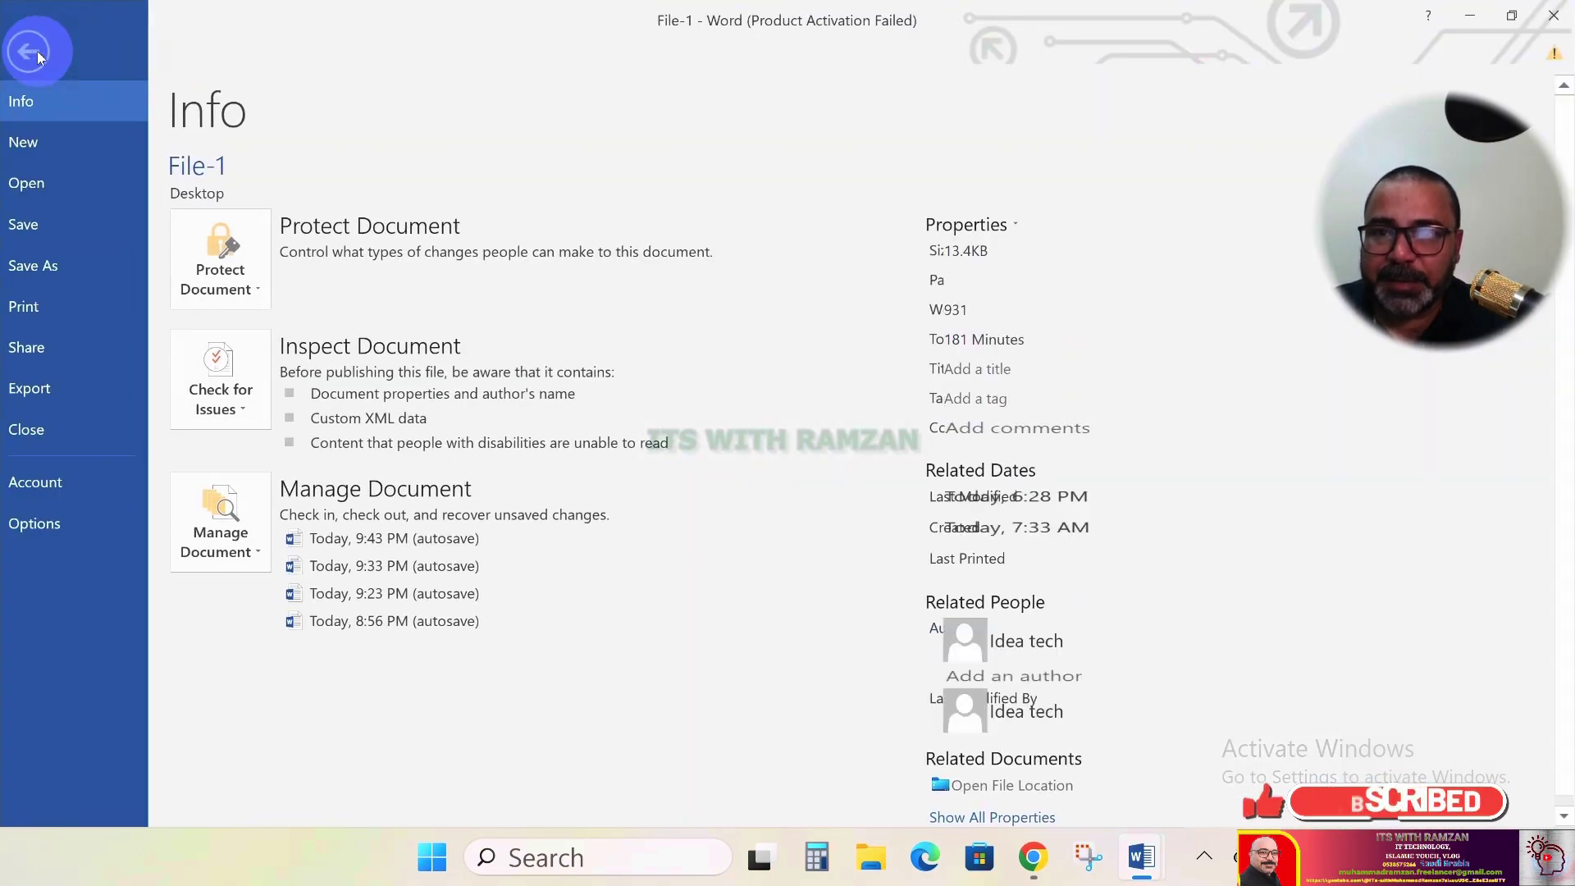
pyautogui.click(37, 51)
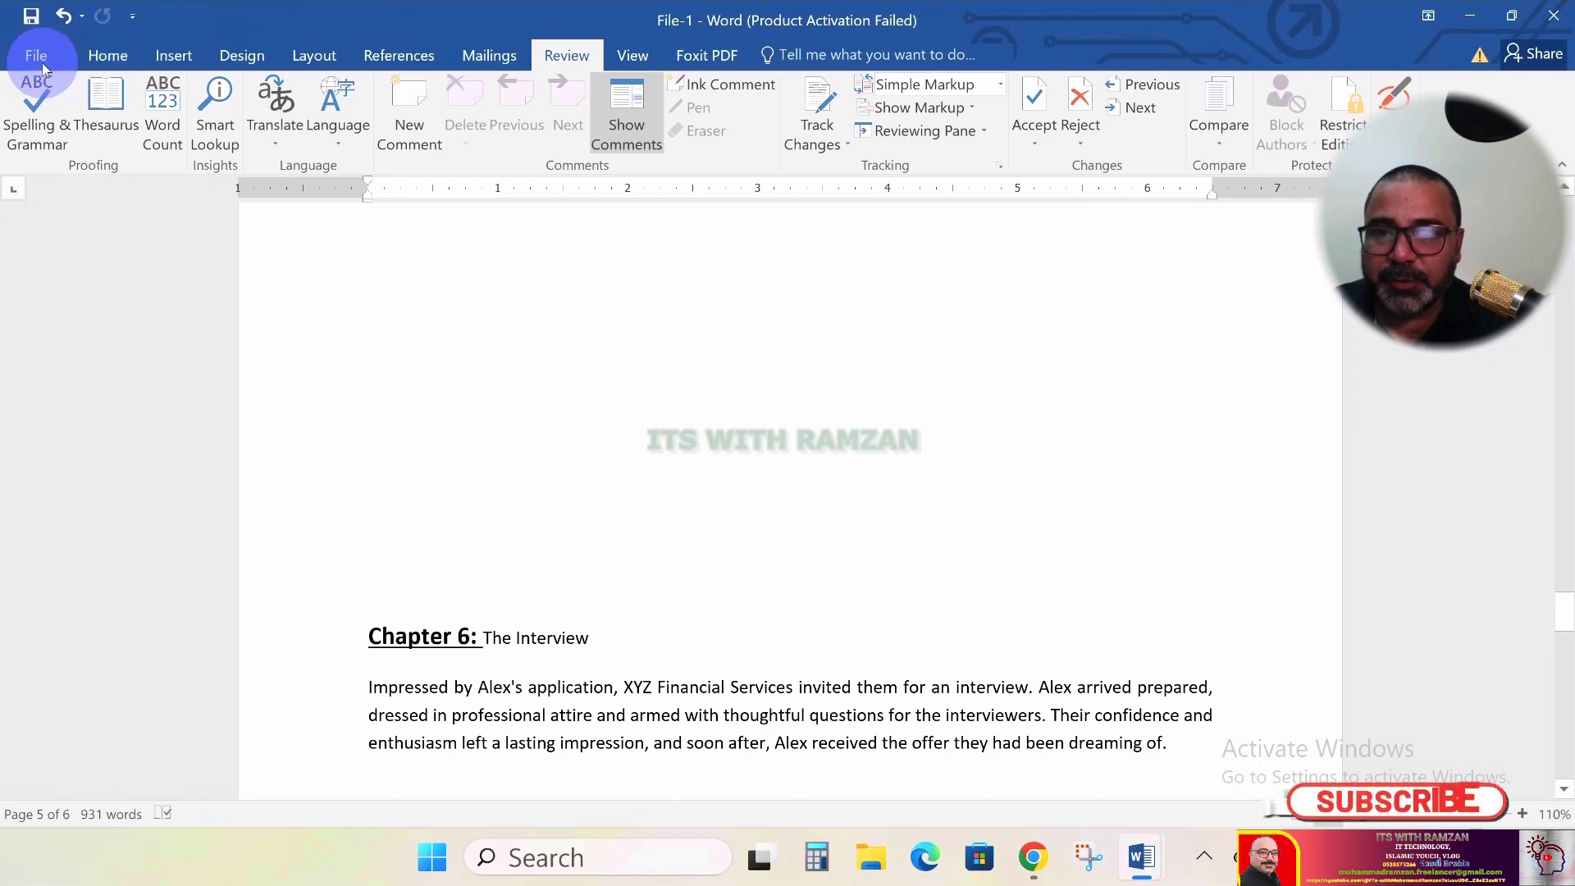
pyautogui.click(42, 66)
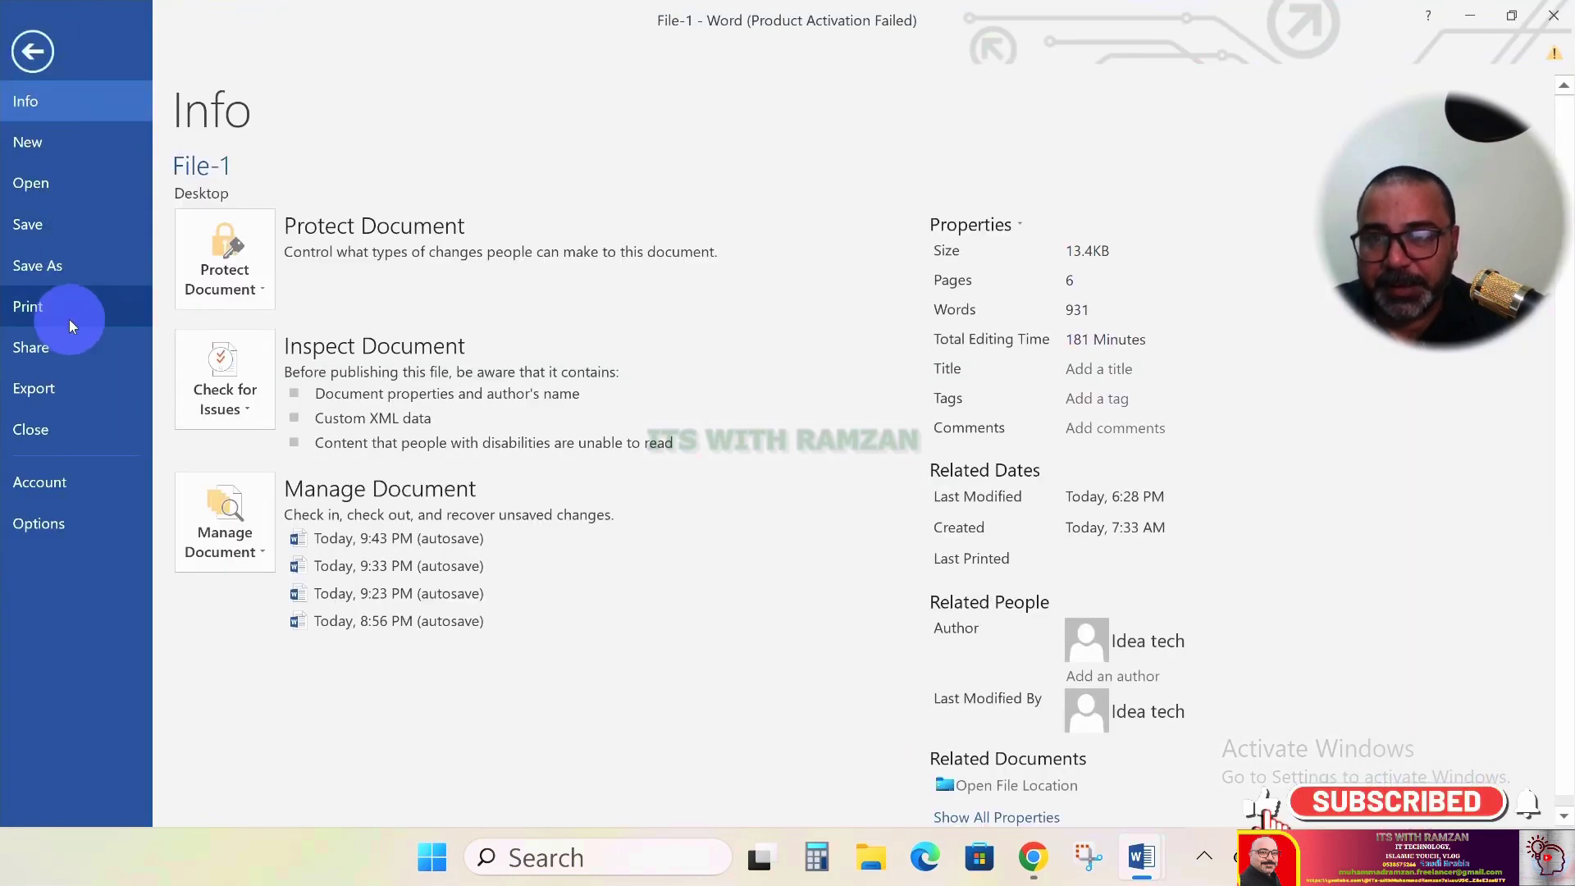
pyautogui.click(28, 307)
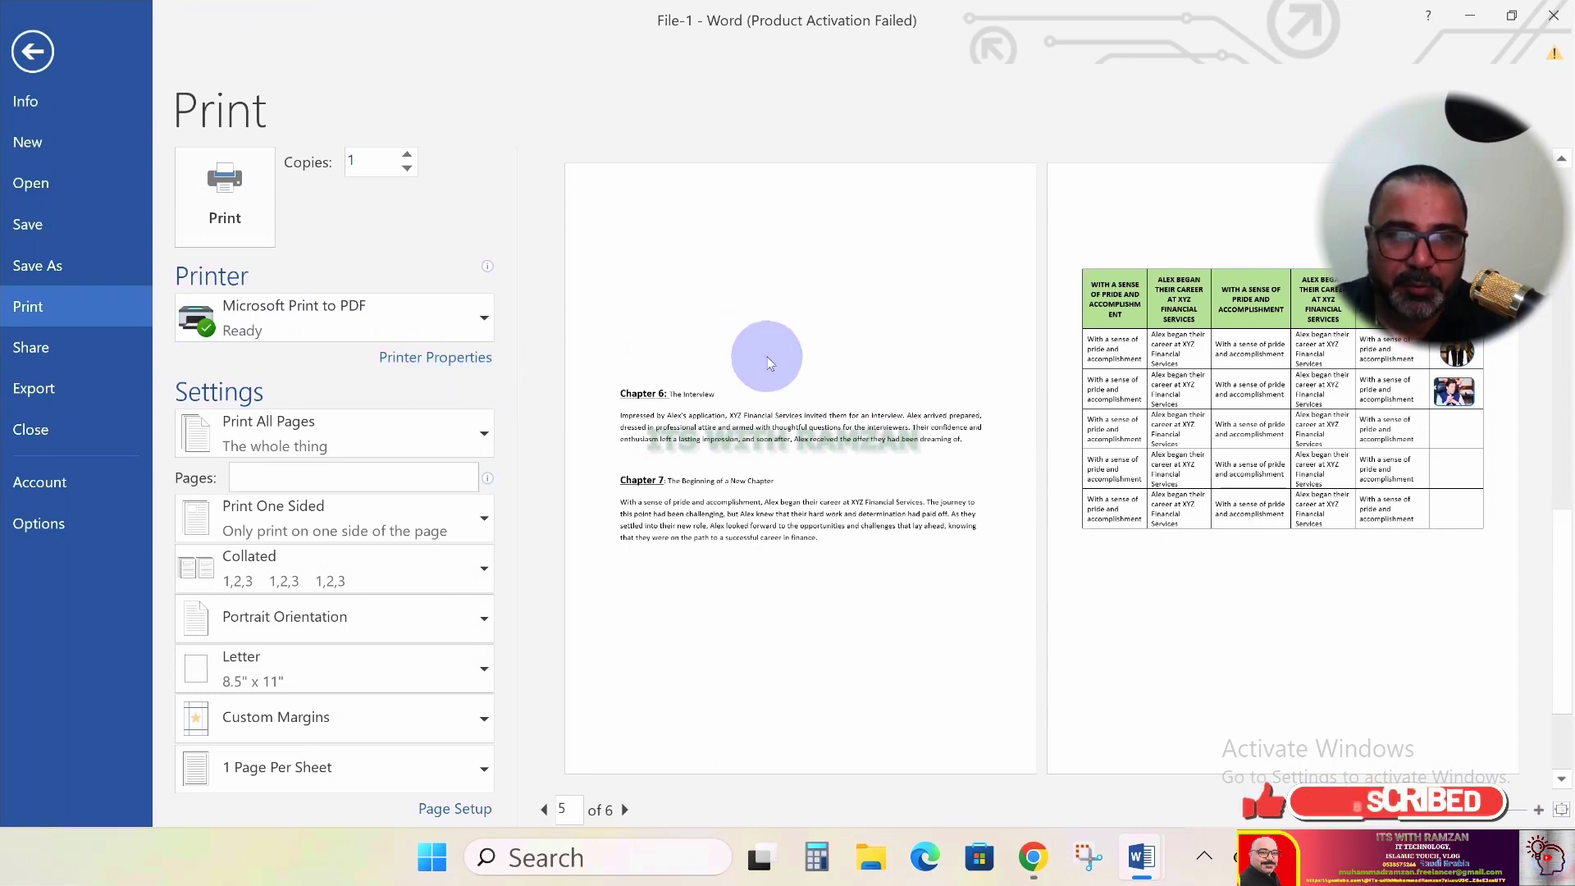
pyautogui.scroll(4, 758, 352)
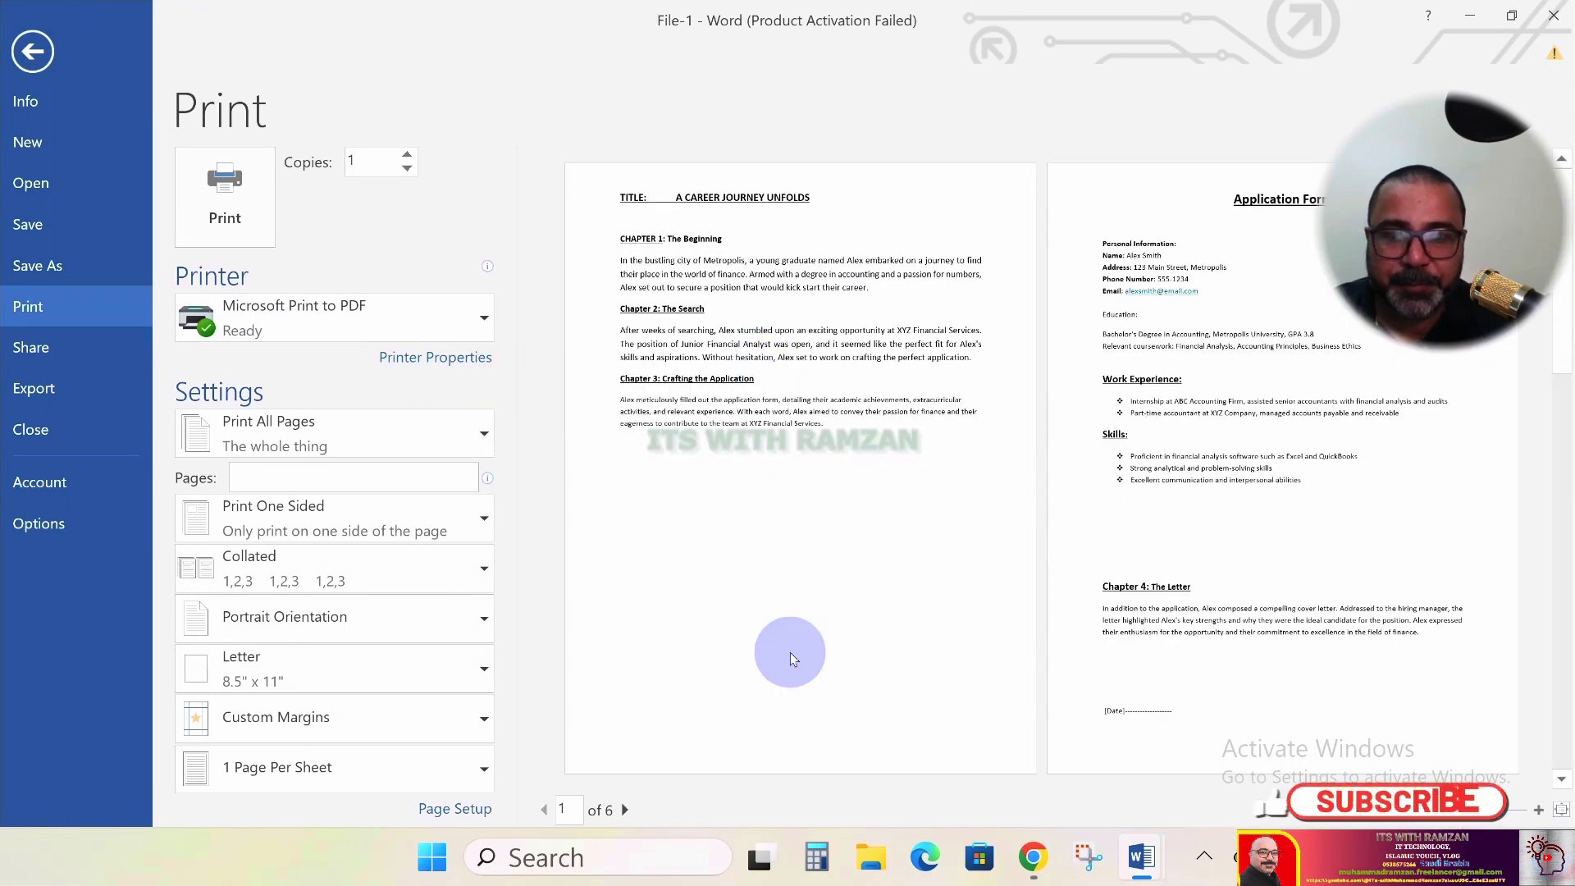
pyautogui.scroll(2, 971, 715)
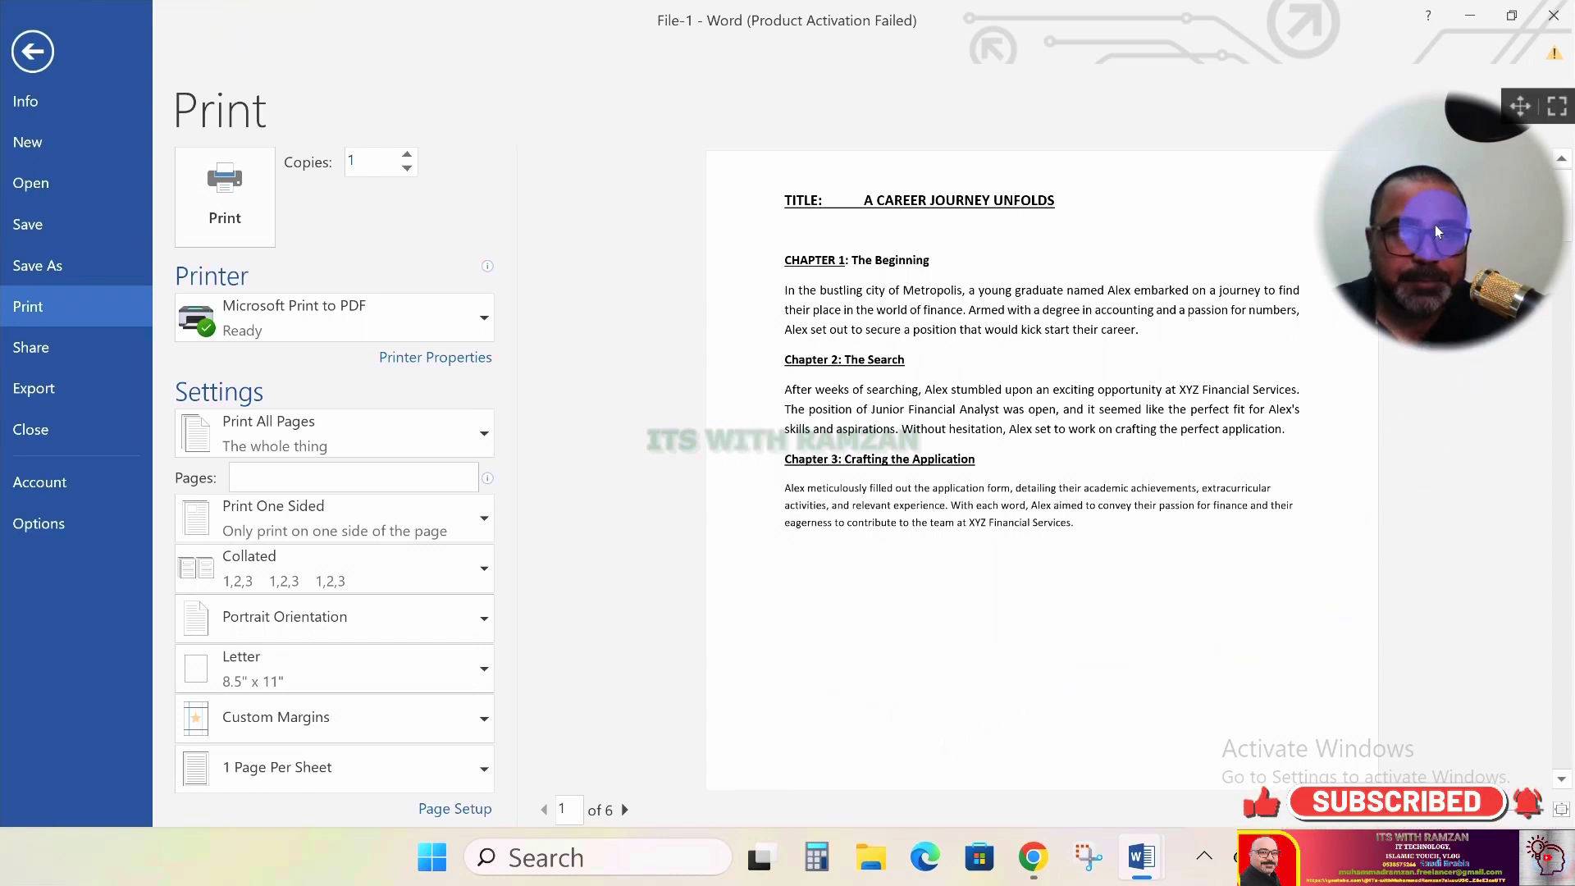
pyautogui.moveTo(1516, 110); pyautogui.dragTo(1515, 28)
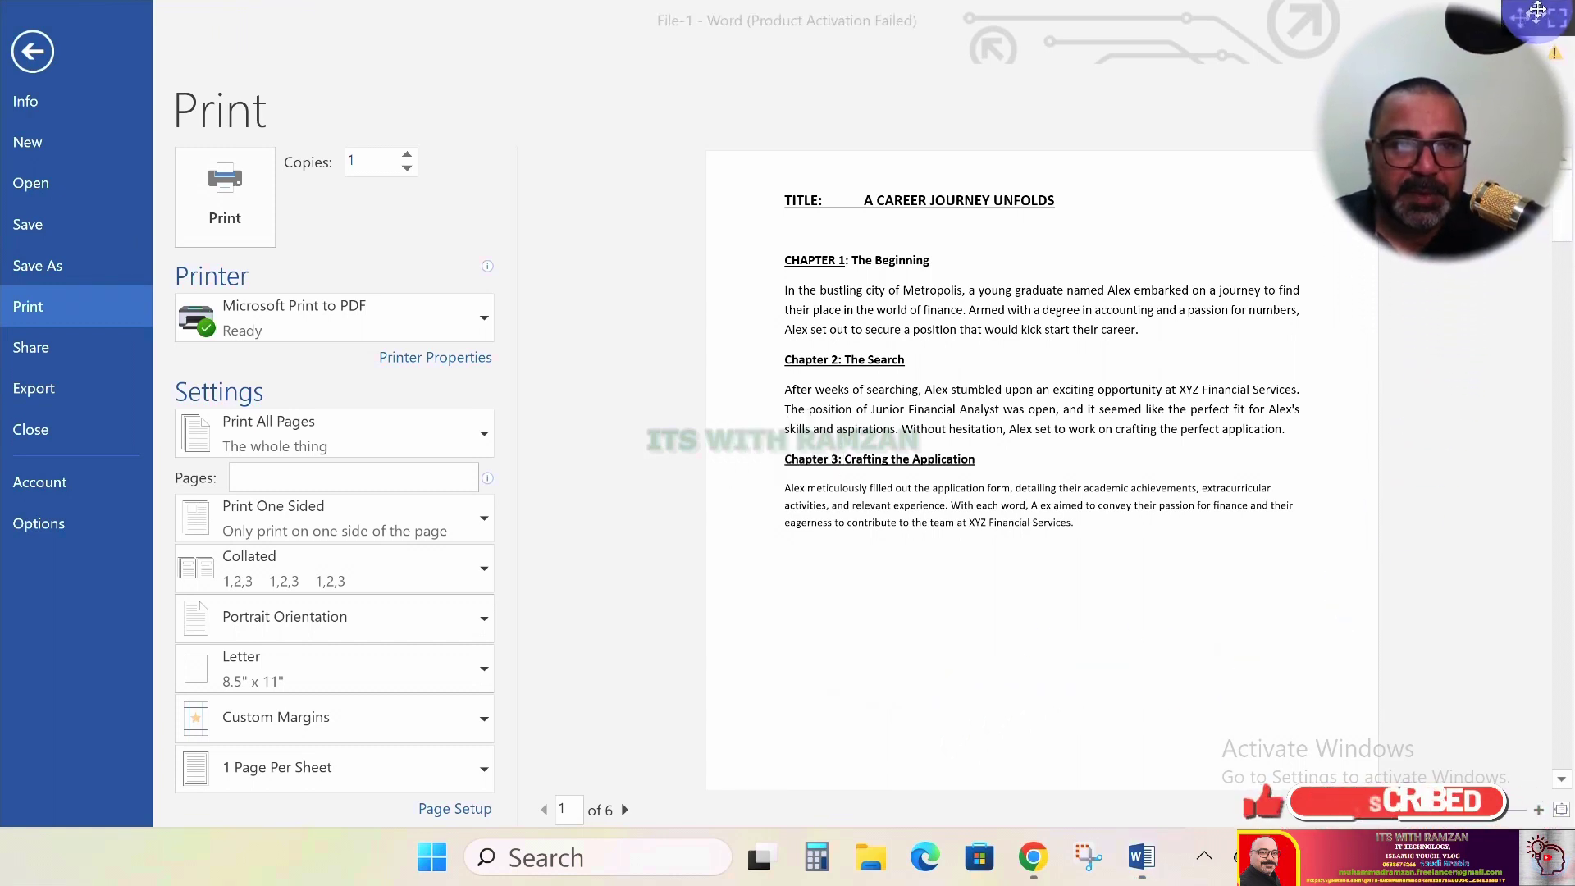
pyautogui.scroll(2, 1115, 390)
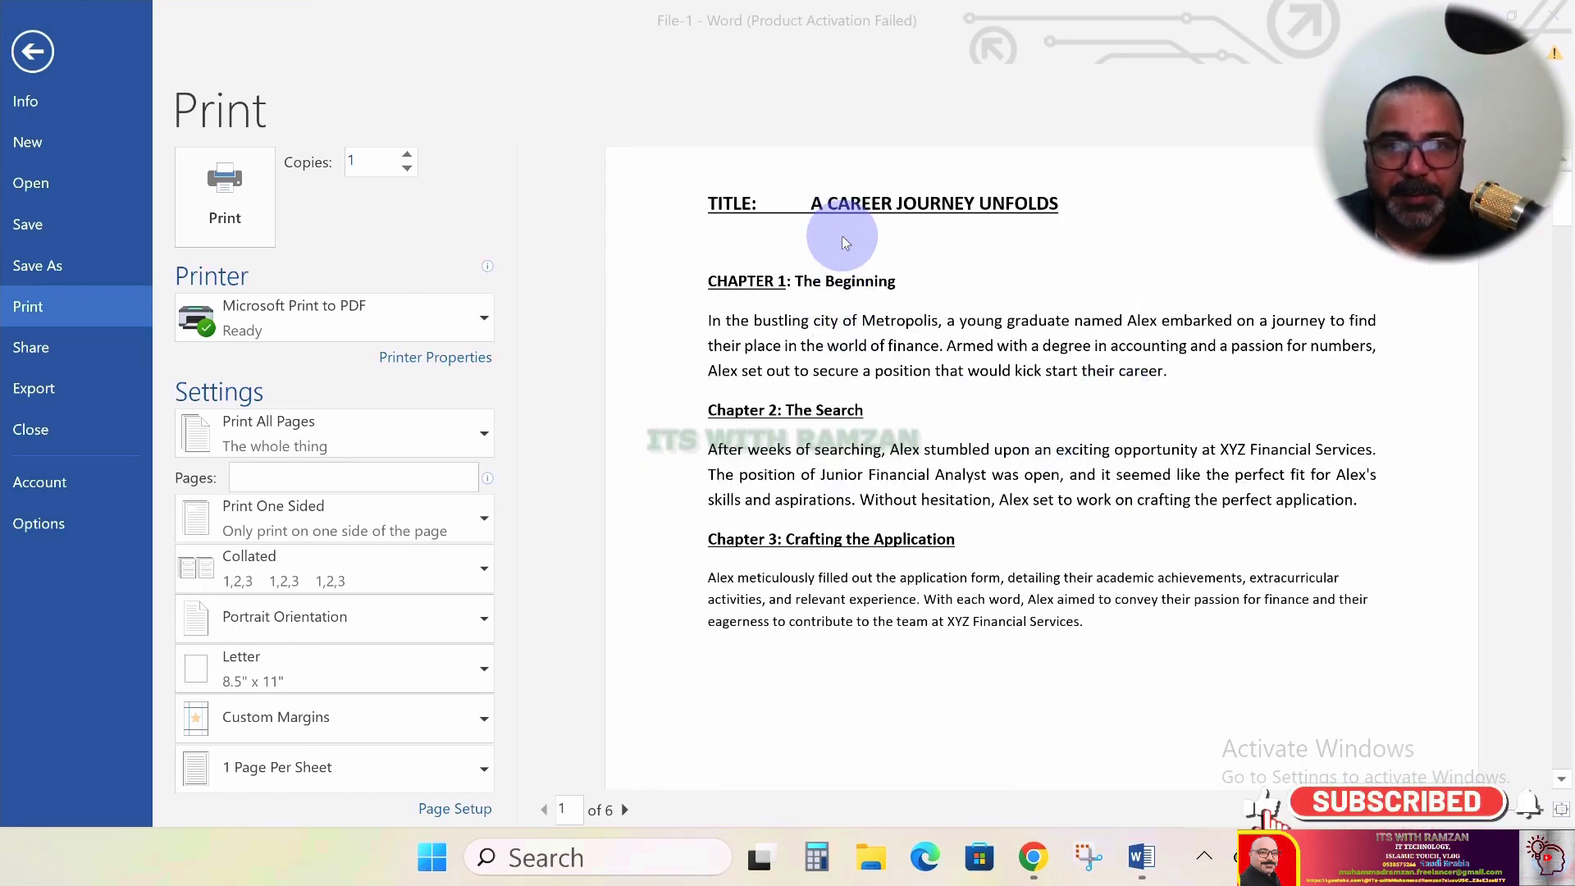
# Review the story chapters, application form and letter introduction on pages 1 and 2 of the print preview
pyautogui.scroll(-1, 836, 241)
pyautogui.scroll(-10, 853, 201)
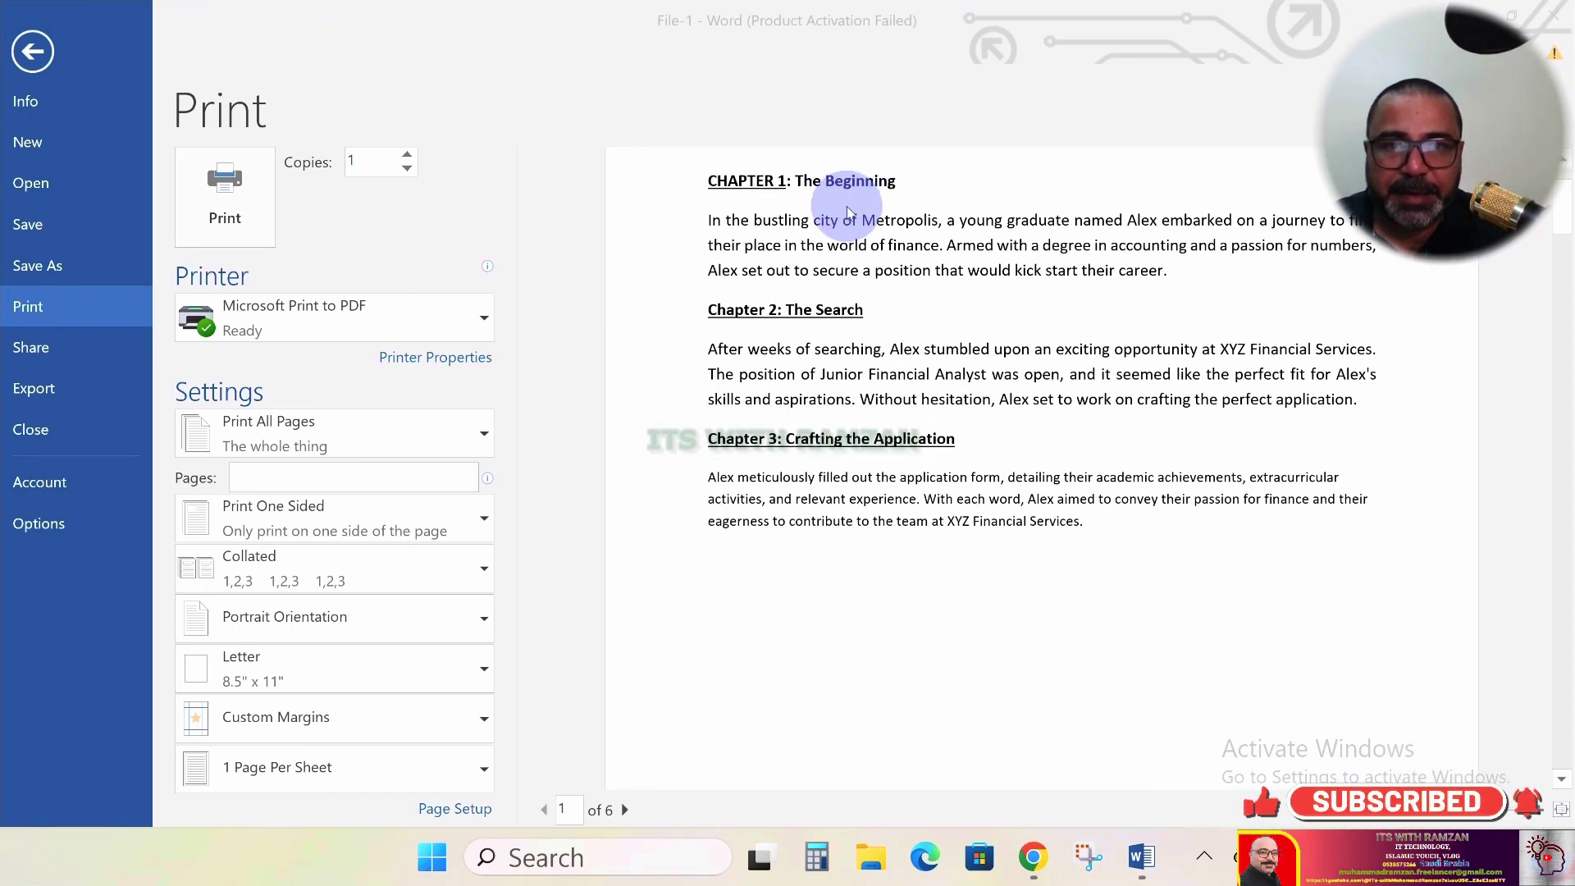
pyautogui.scroll(-15, 826, 275)
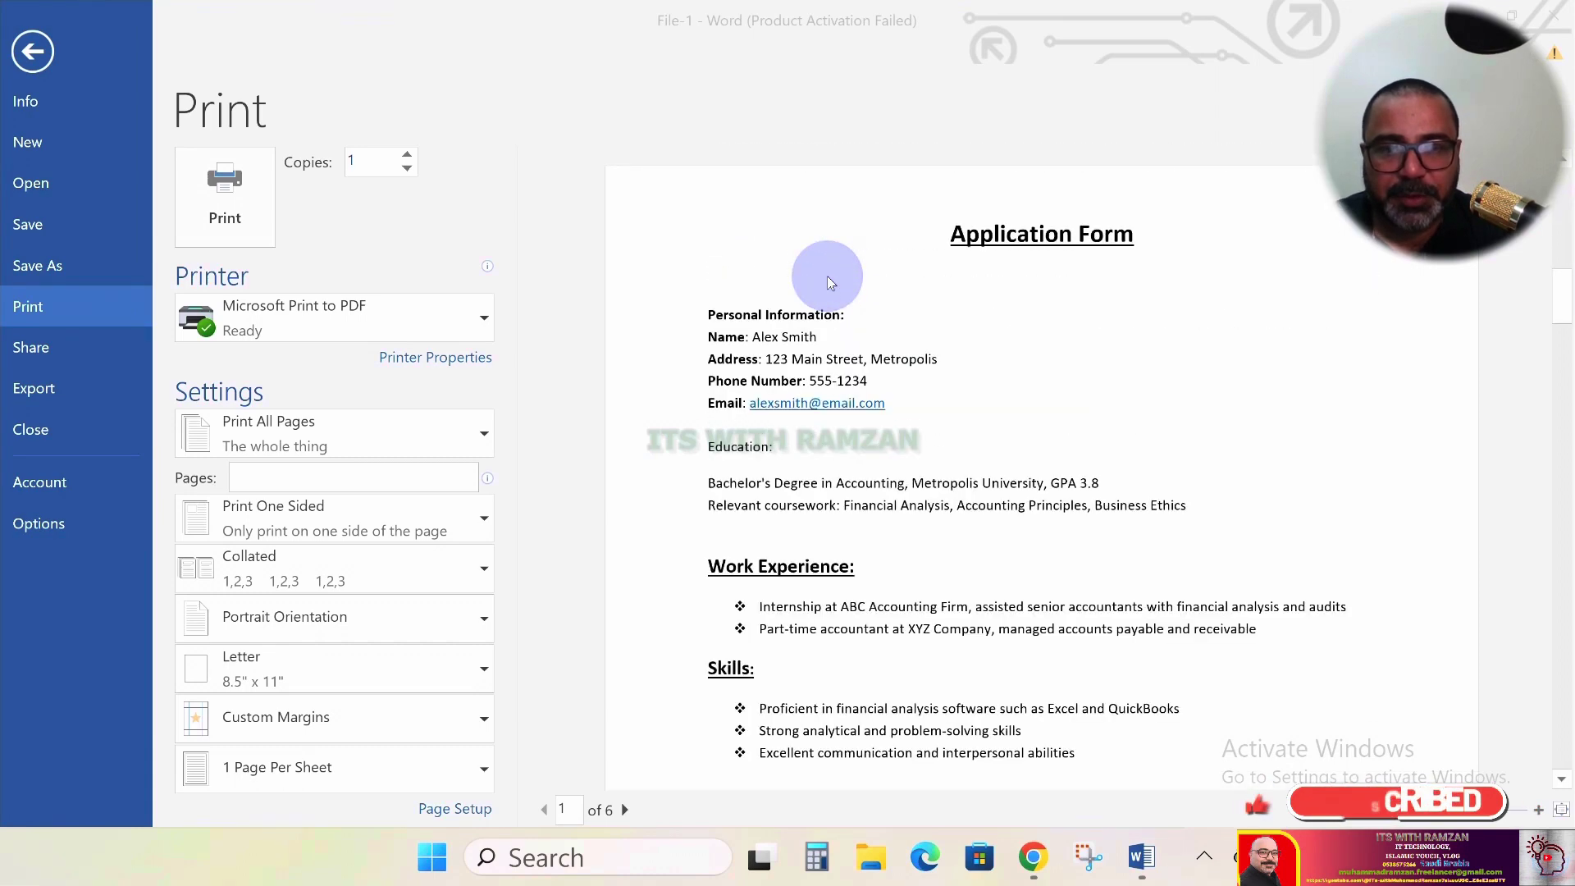
pyautogui.scroll(3, 826, 275)
pyautogui.scroll(1, 827, 279)
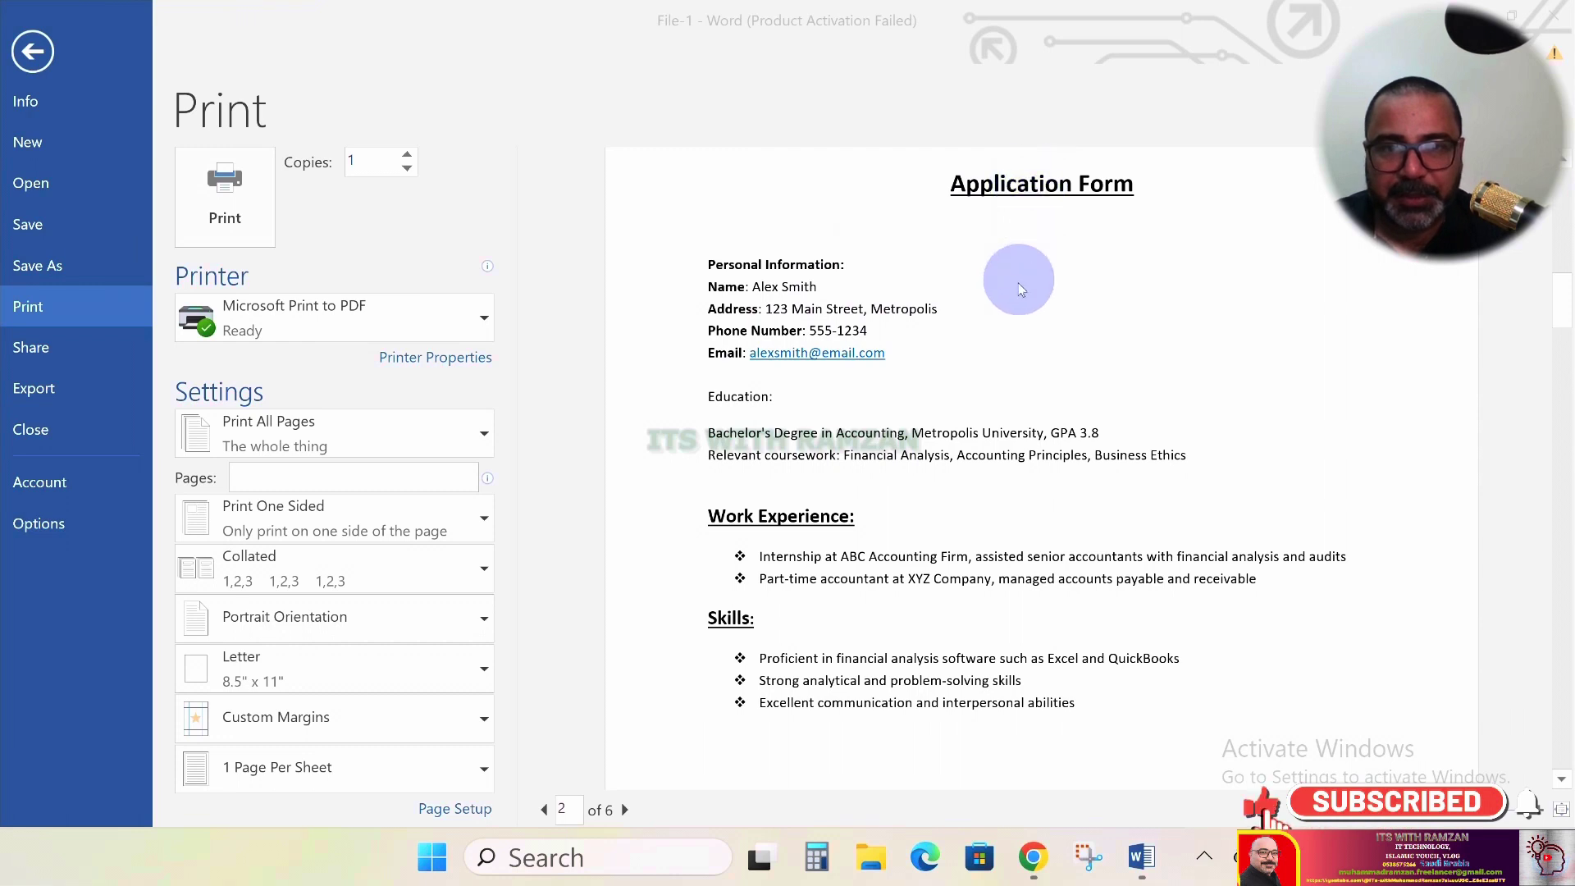
pyautogui.scroll(-2, 1004, 318)
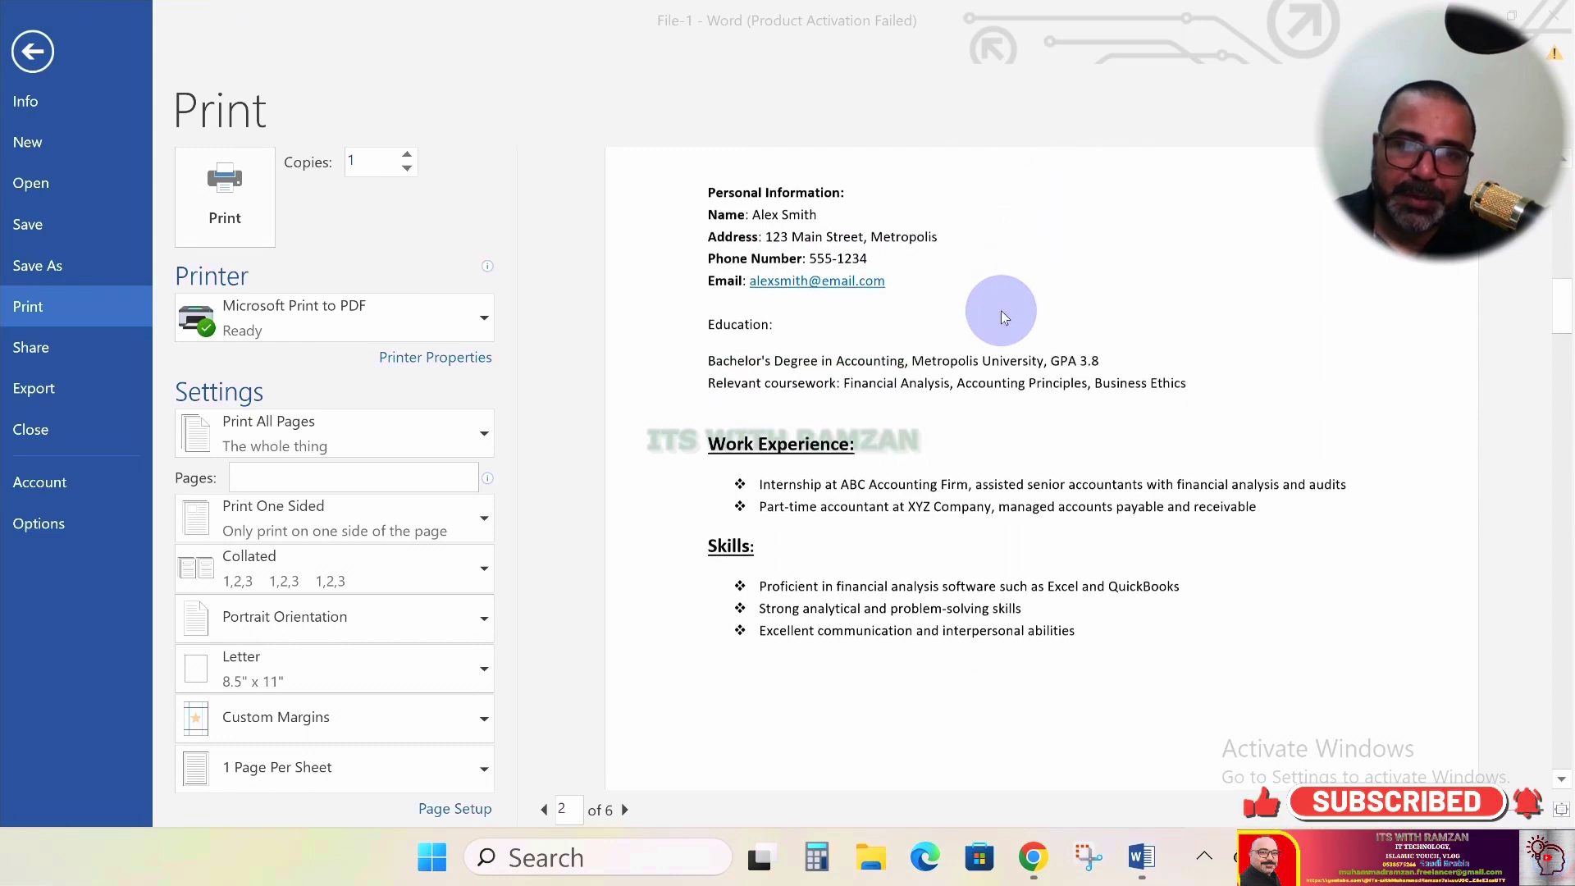
pyautogui.scroll(-1, 1004, 318)
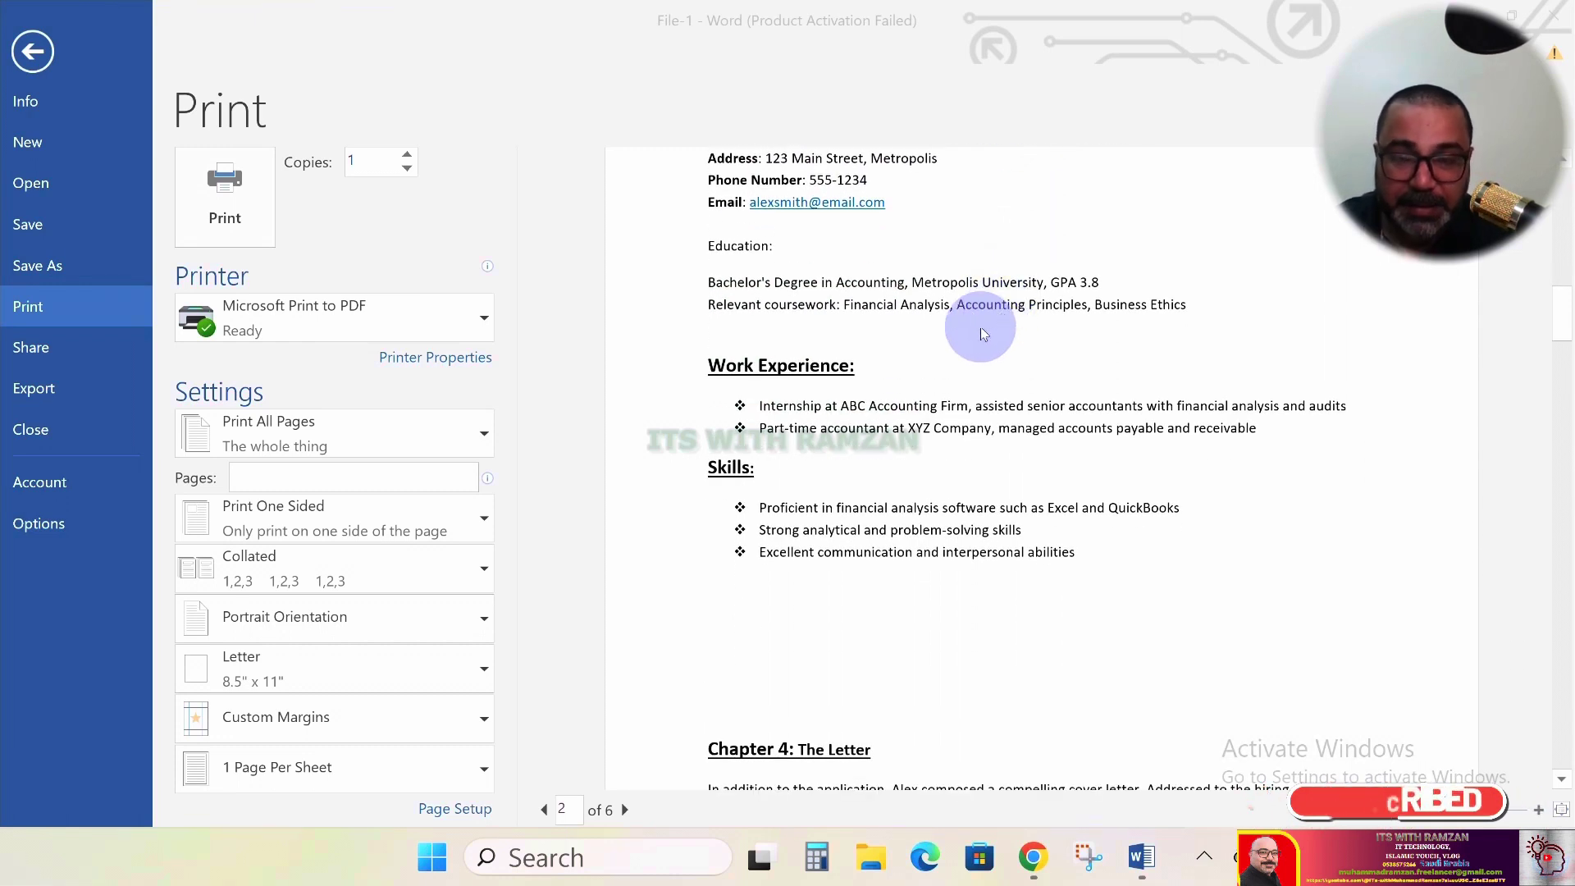
pyautogui.scroll(-3, 812, 435)
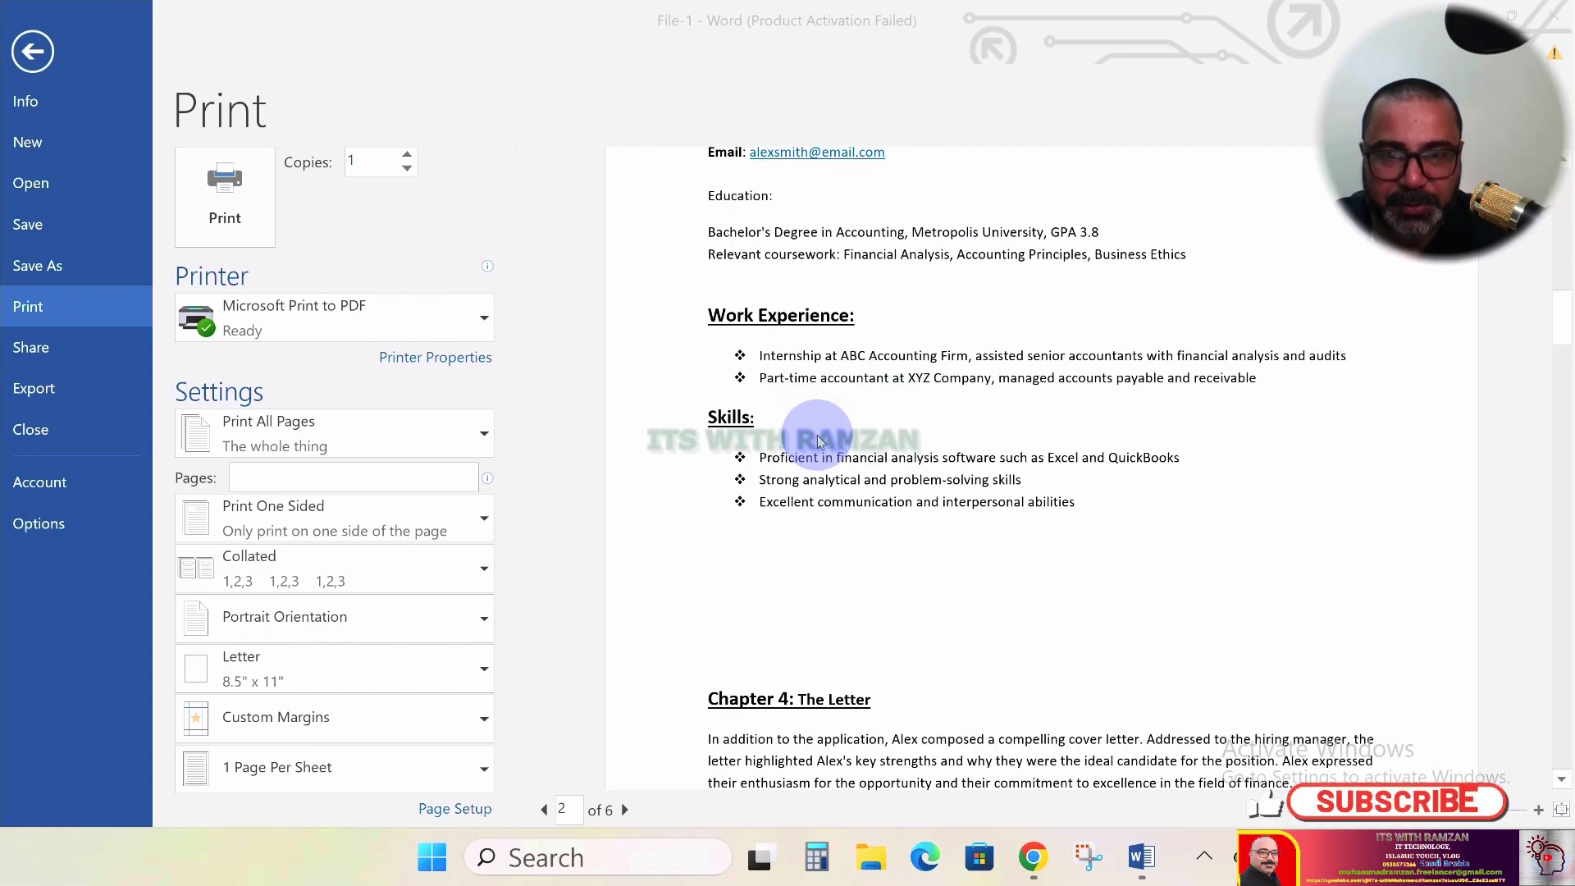
pyautogui.scroll(-12, 818, 441)
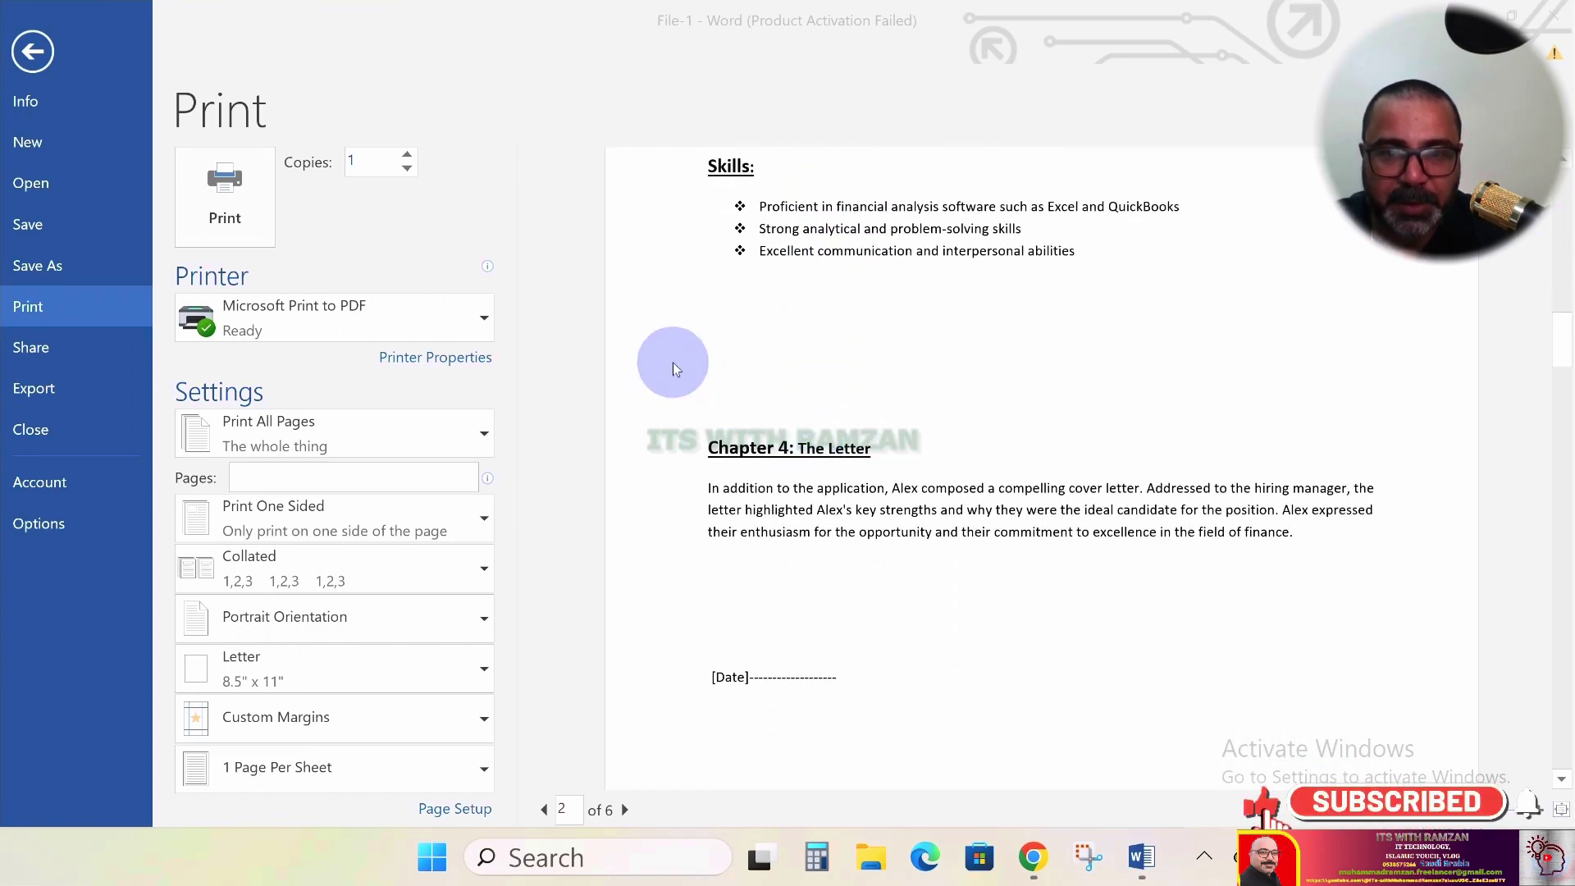
pyautogui.scroll(10, 713, 384)
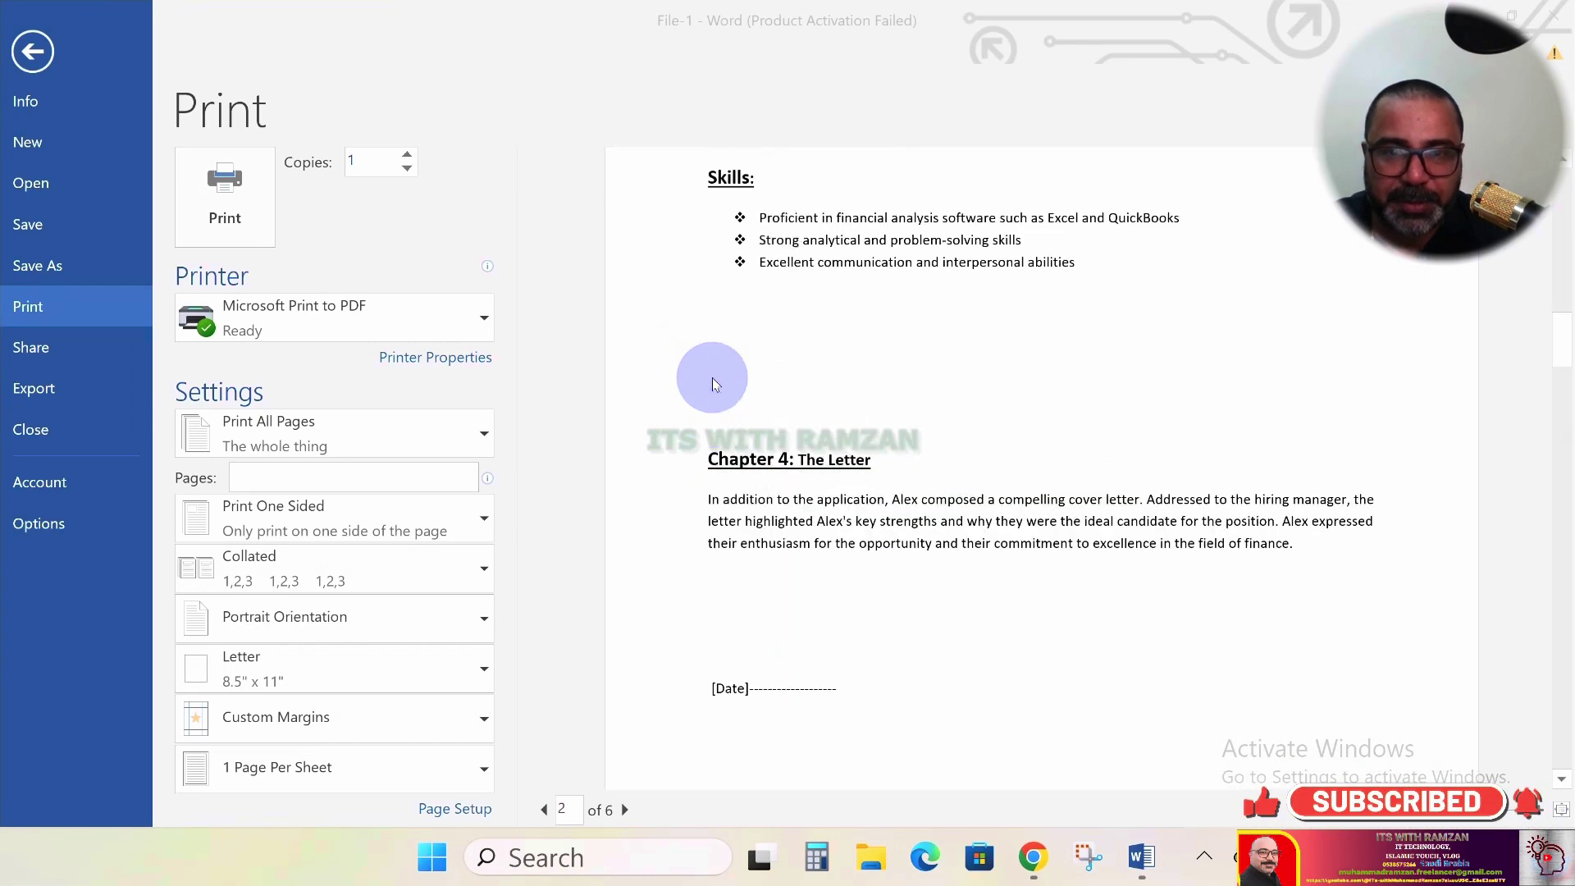
# Review the cover letter, CV, closing chapters and table on pages 3 to 6 of the print preview
pyautogui.scroll(-10, 763, 681)
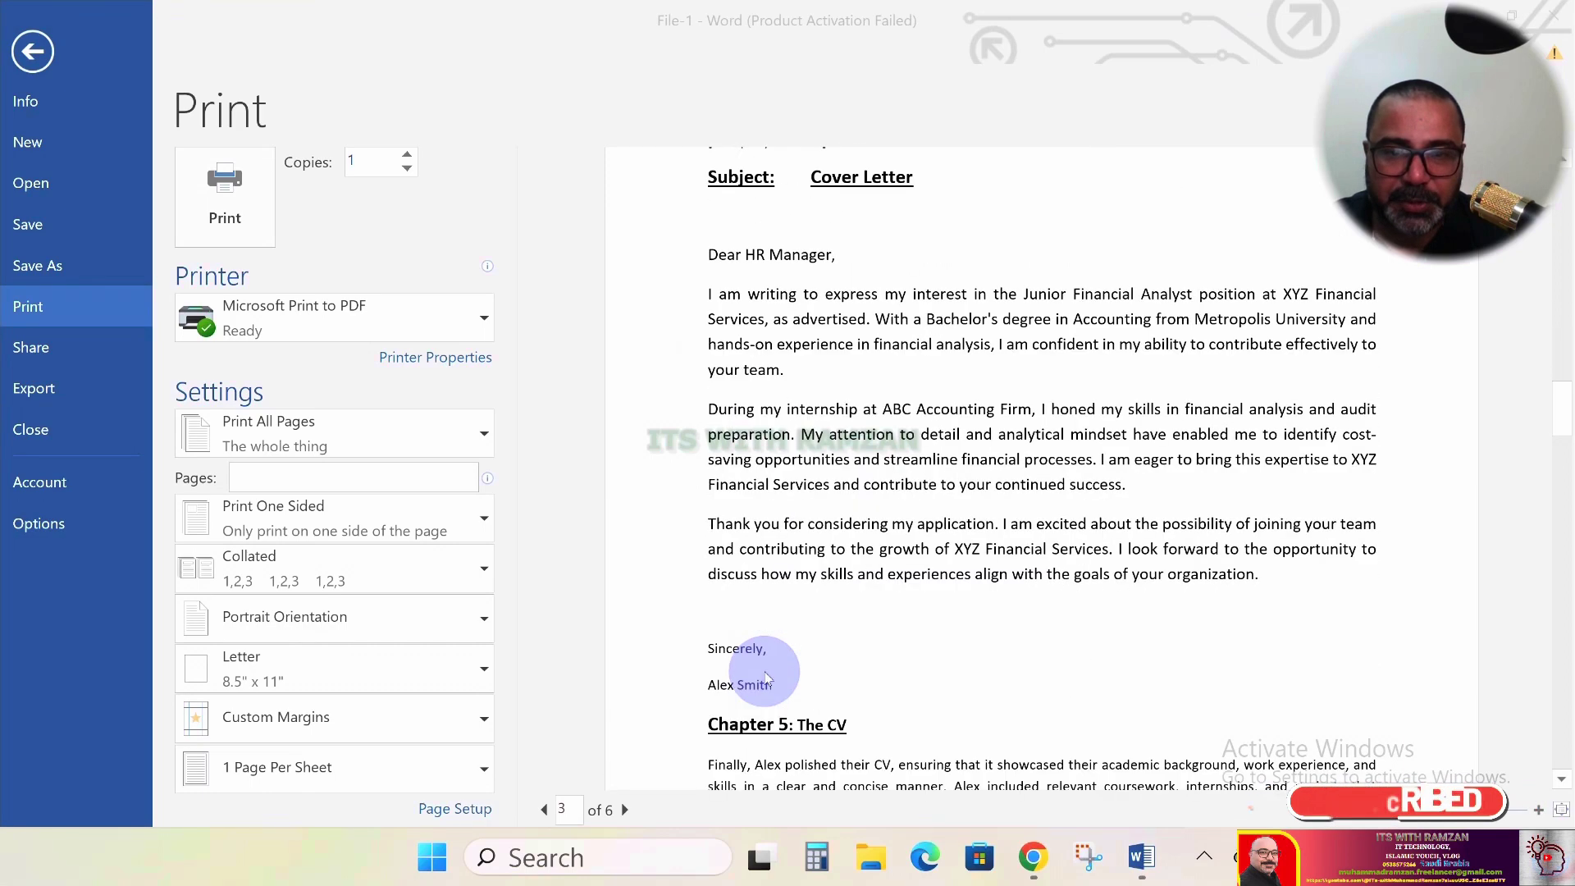
pyautogui.scroll(-4, 868, 378)
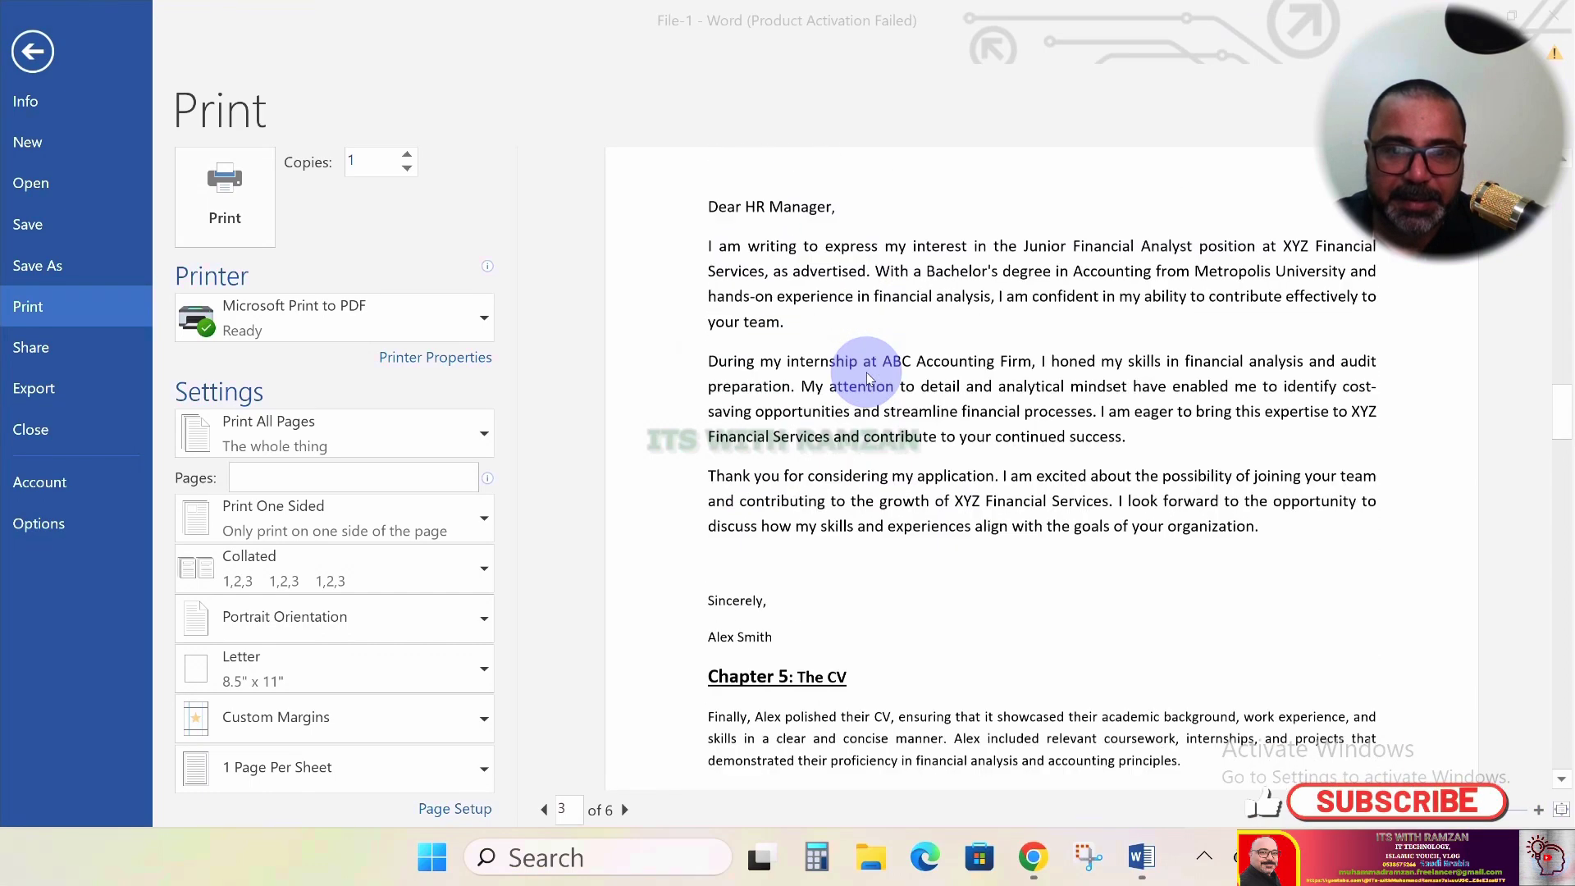
pyautogui.scroll(-8, 823, 474)
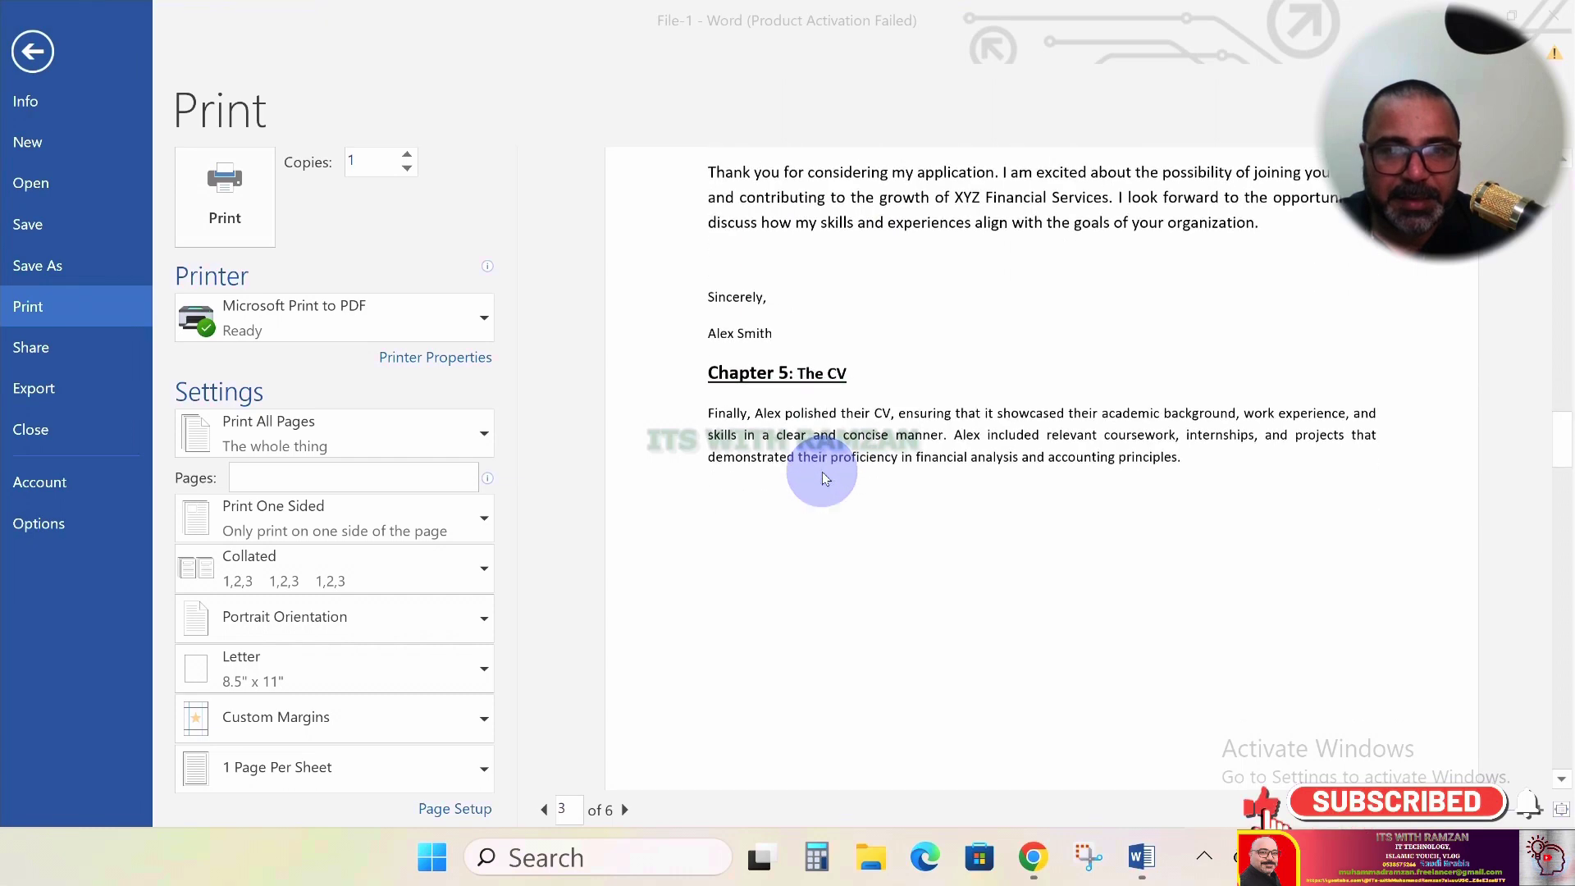
pyautogui.scroll(-1, 805, 408)
pyautogui.scroll(1, 805, 407)
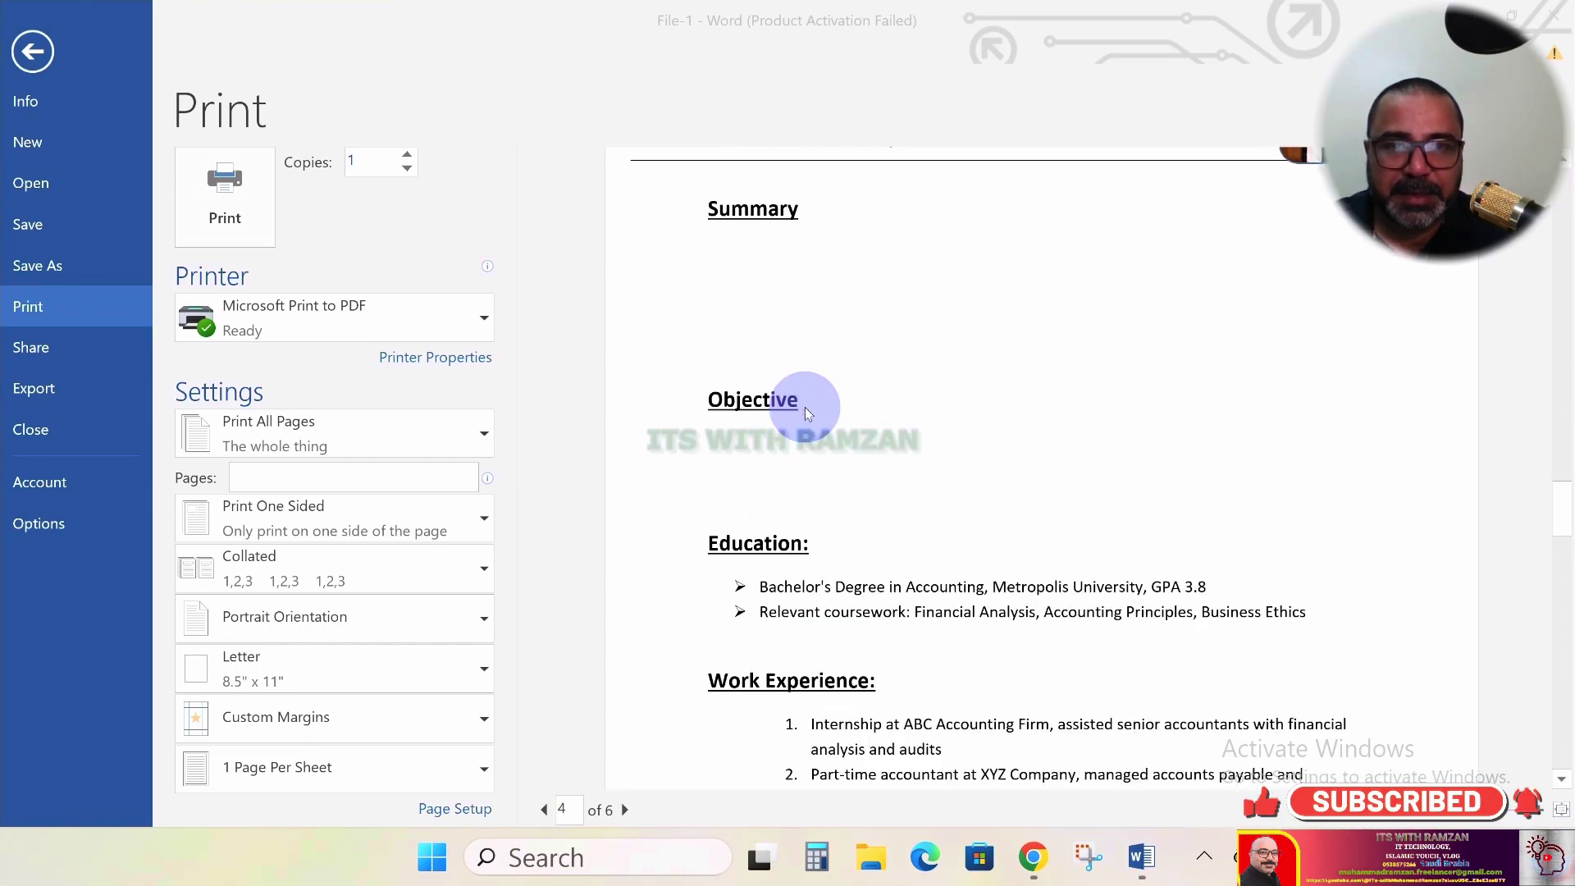
pyautogui.scroll(3, 808, 410)
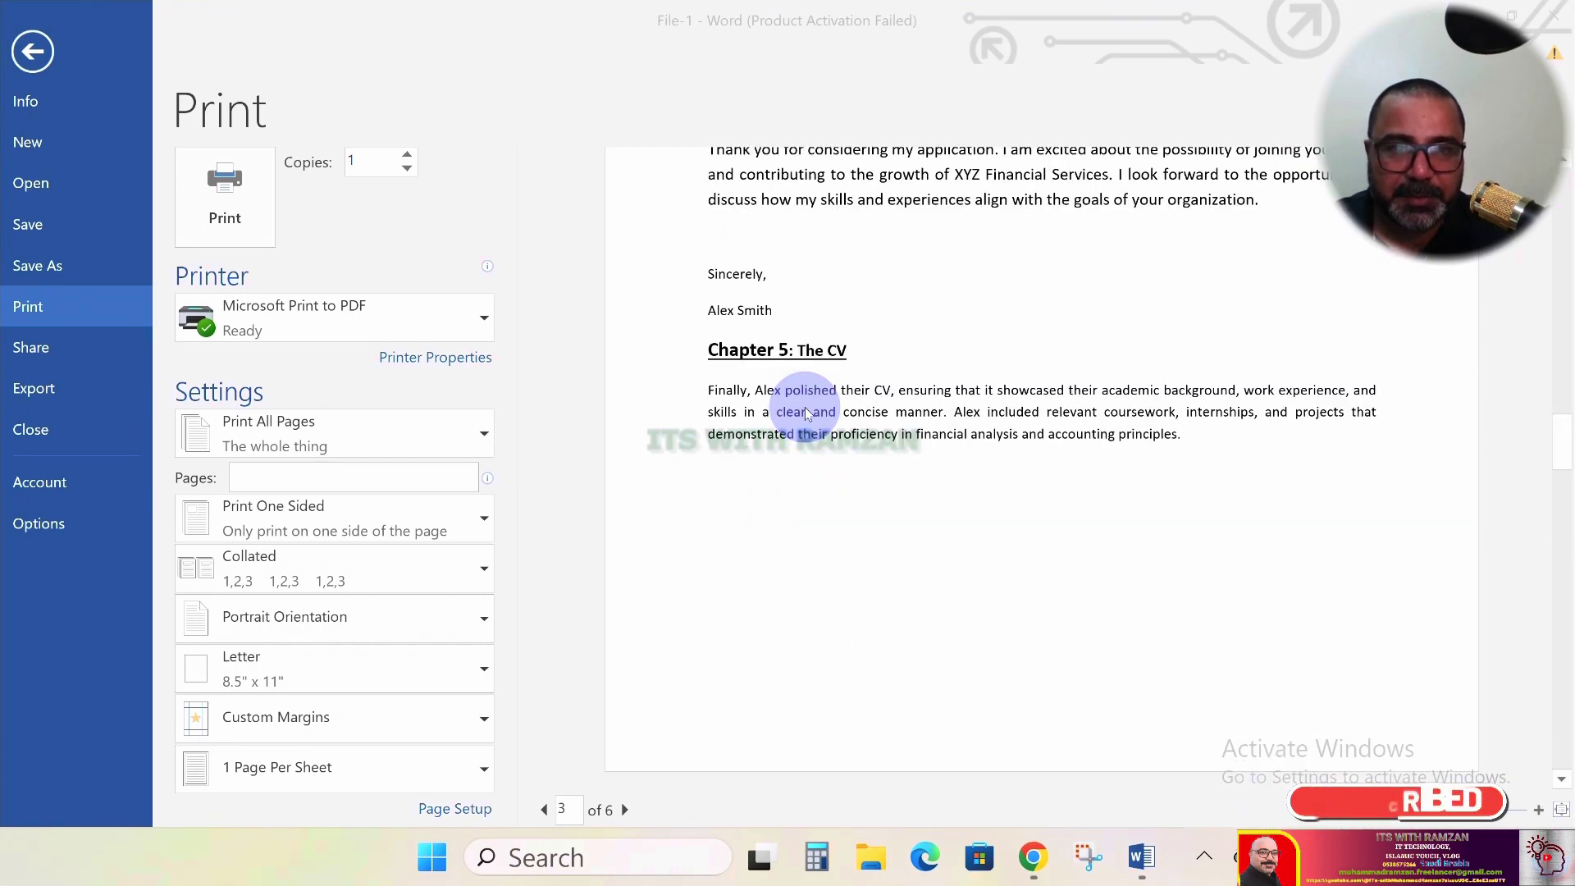
pyautogui.scroll(-1, 812, 412)
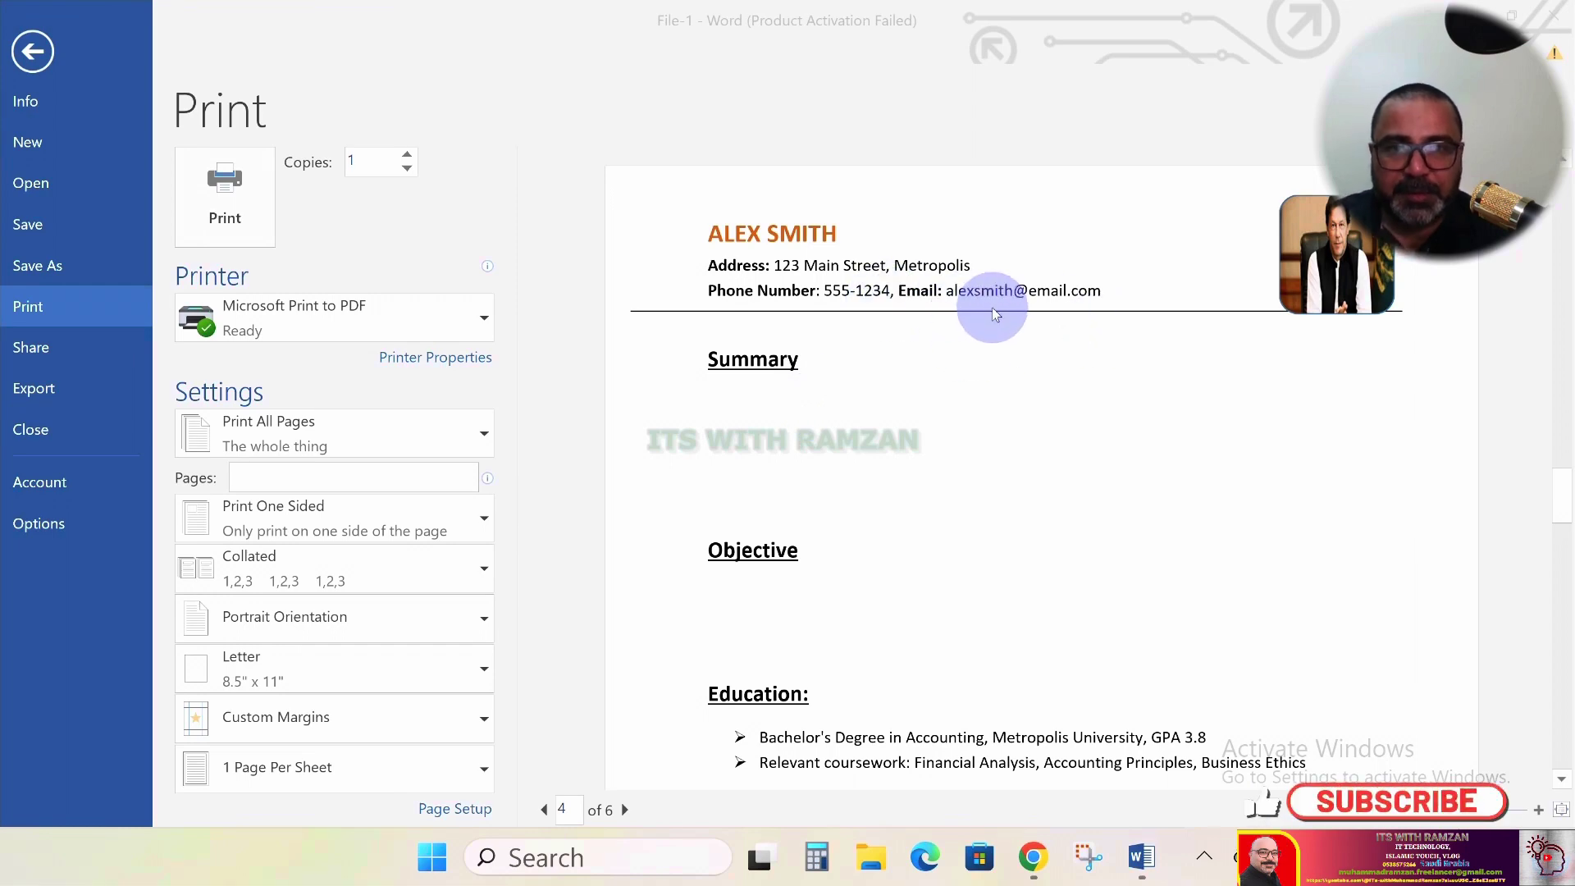
pyautogui.scroll(-2, 1010, 382)
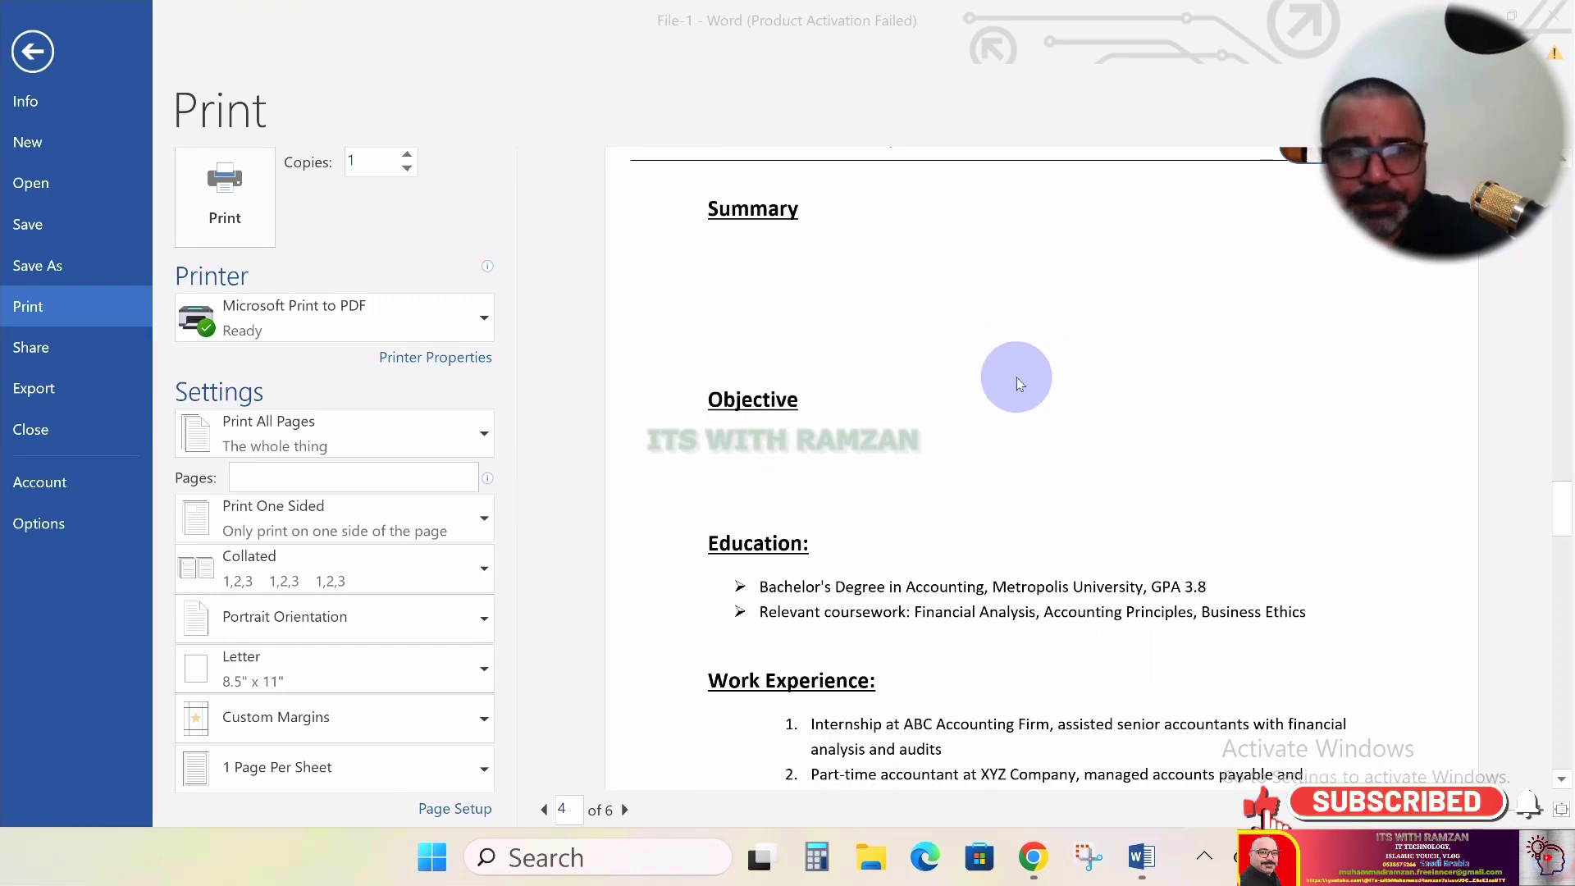
pyautogui.scroll(-1, 1016, 377)
pyautogui.scroll(-5, 1017, 380)
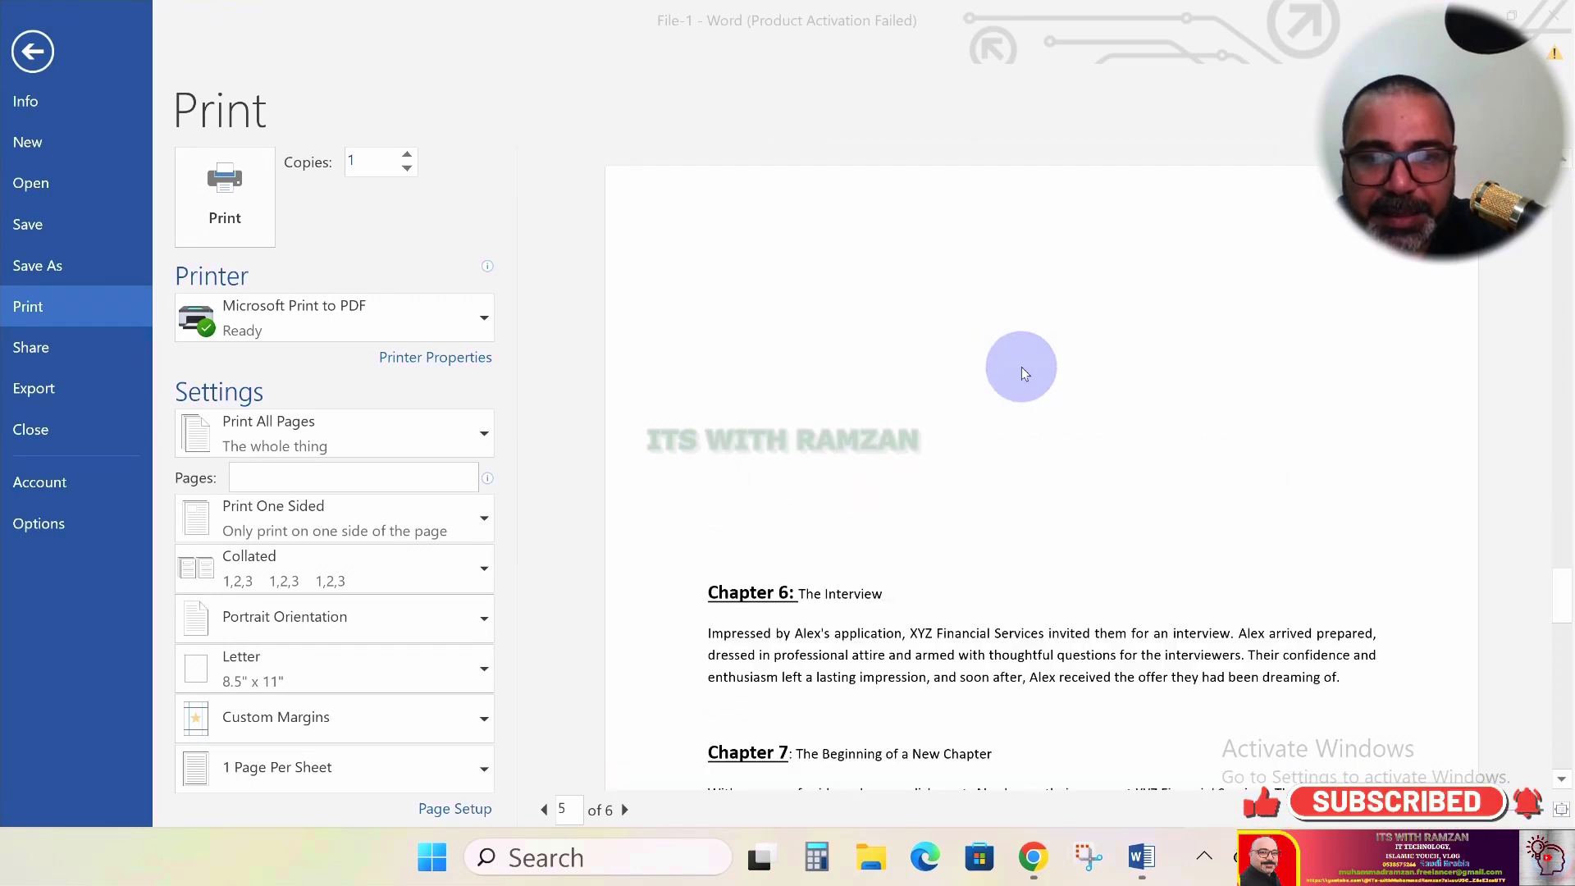
pyautogui.scroll(-4, 1021, 369)
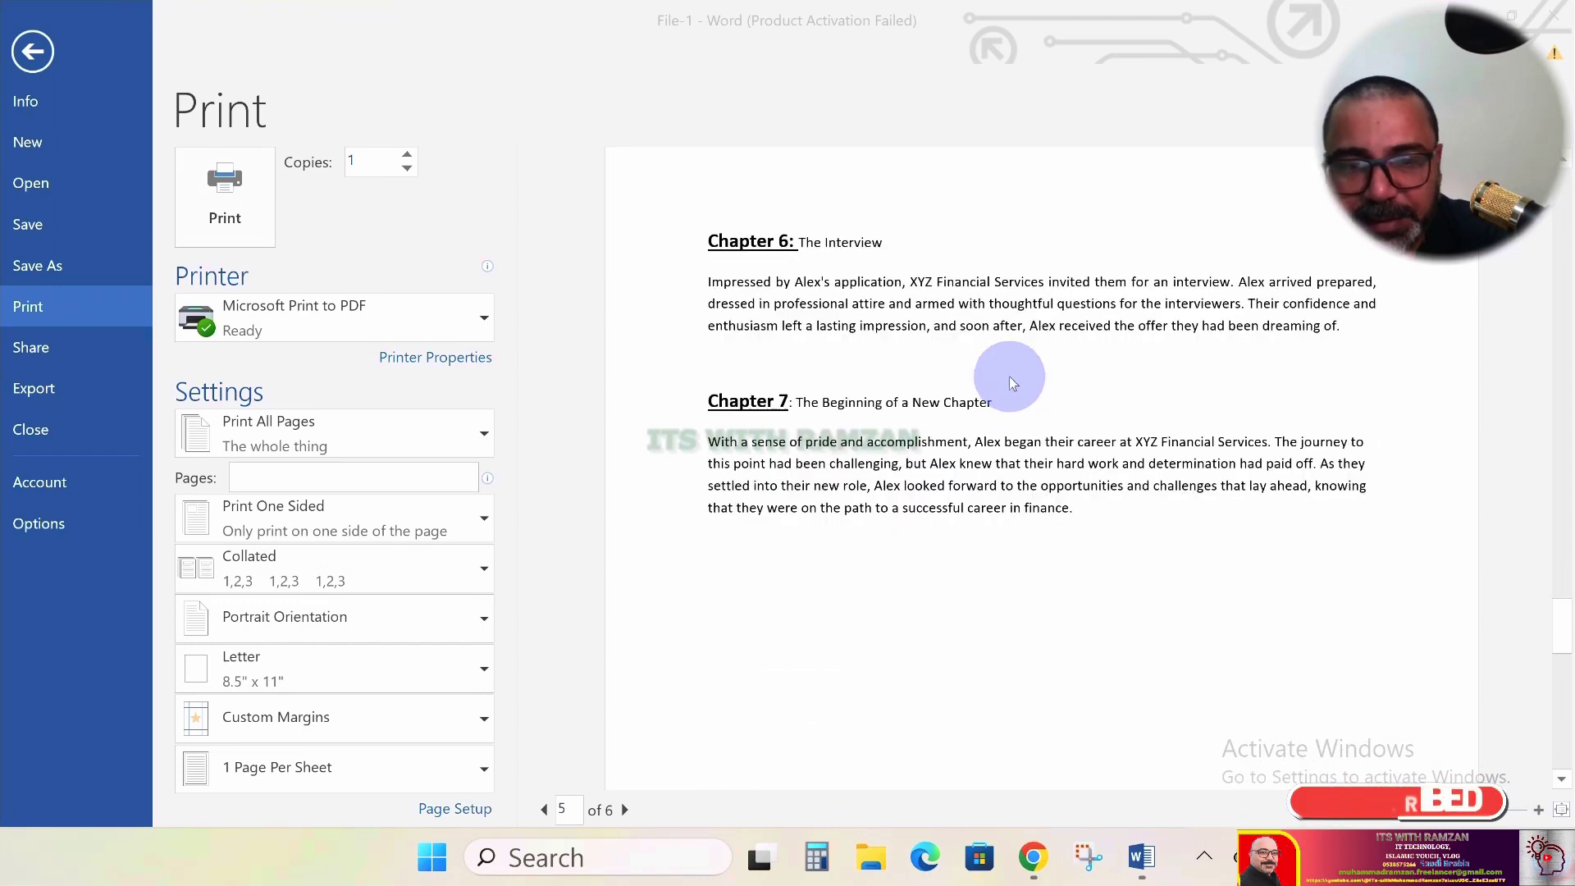
pyautogui.scroll(-6, 1015, 381)
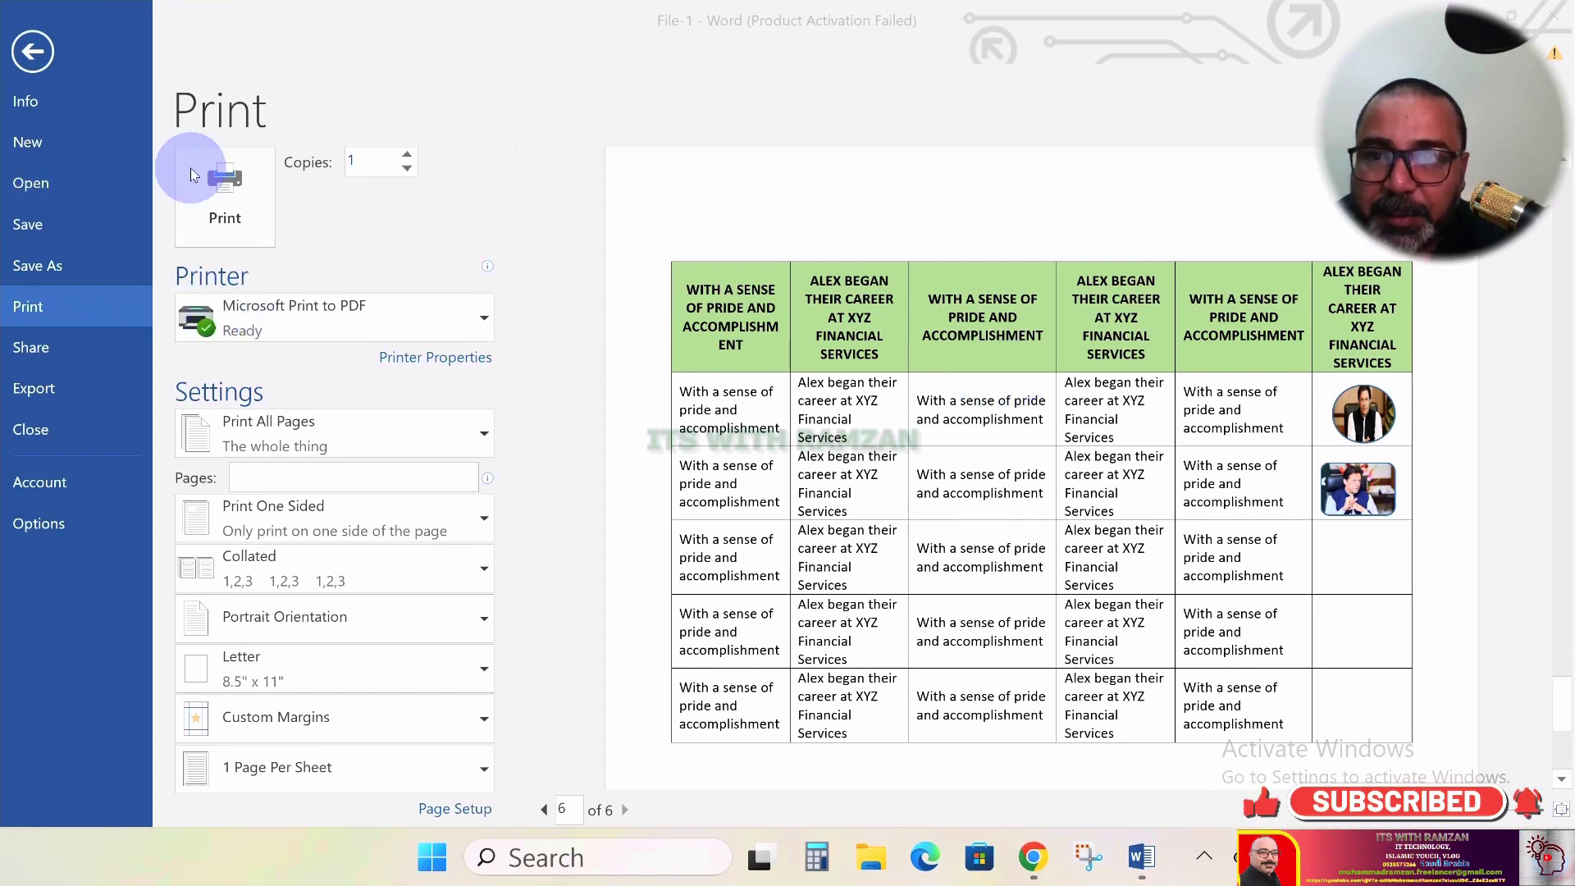
# Leave the print preview and save the document to the Desktop as a Word document named File 3
pyautogui.click(41, 50)
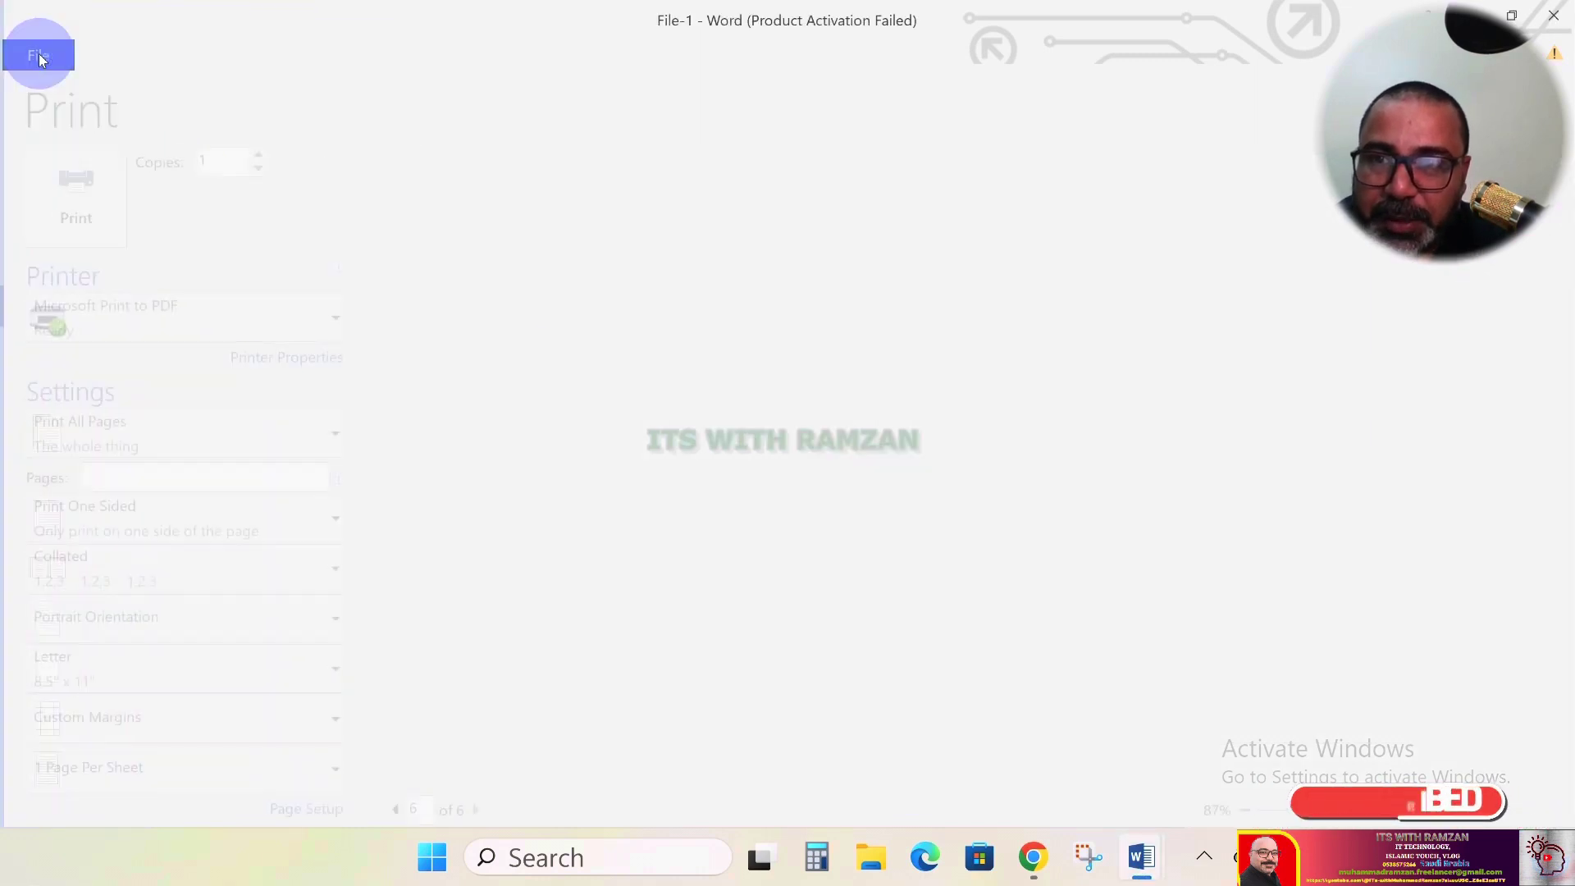
pyautogui.click(38, 54)
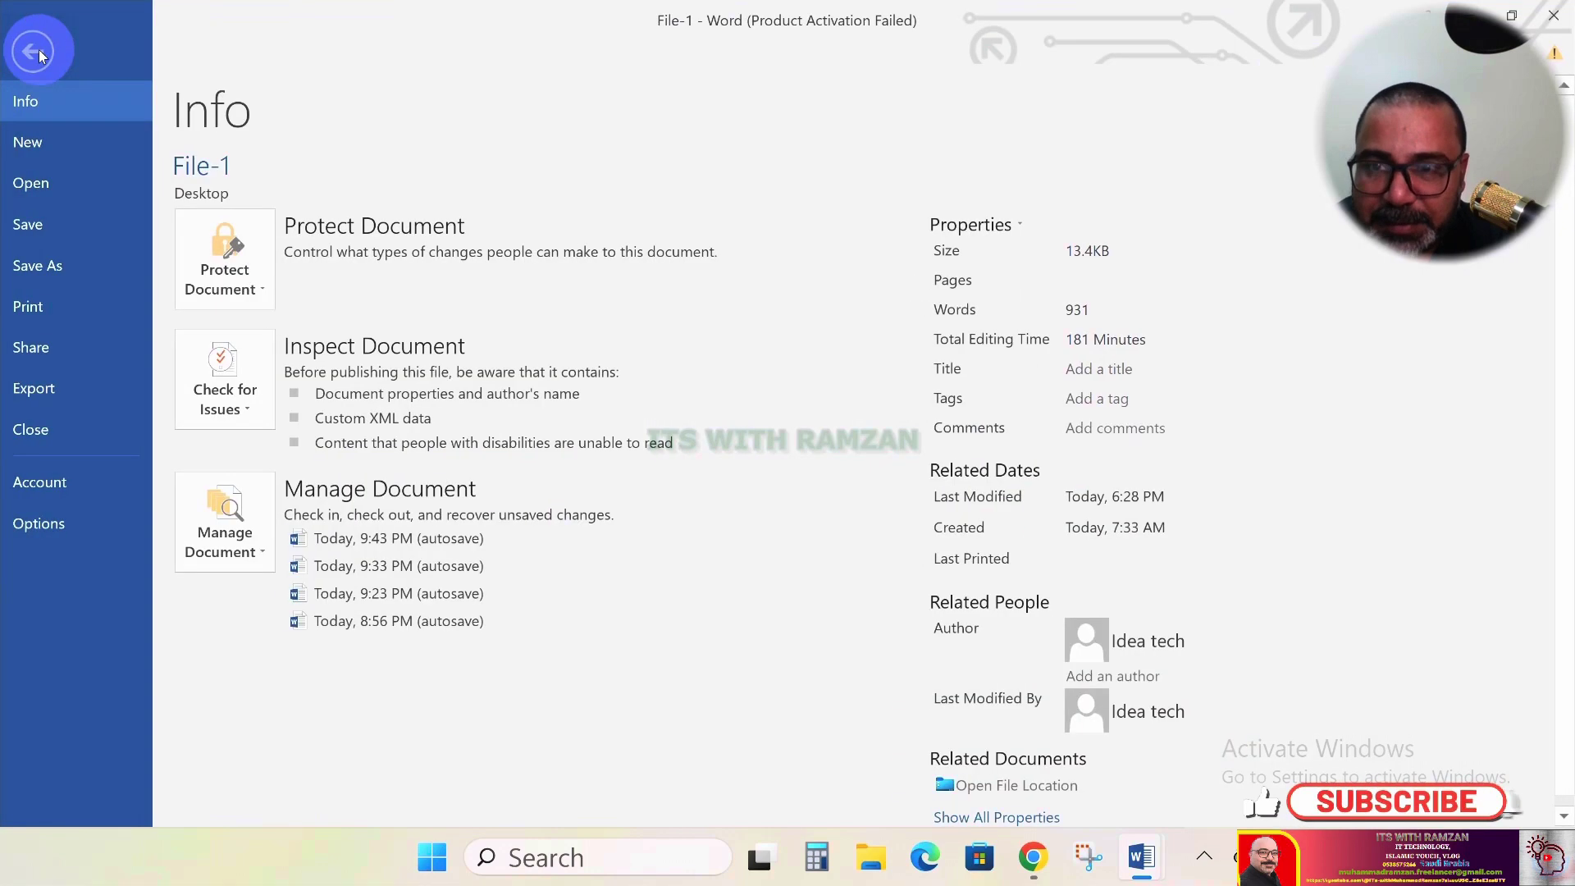
pyautogui.click(56, 261)
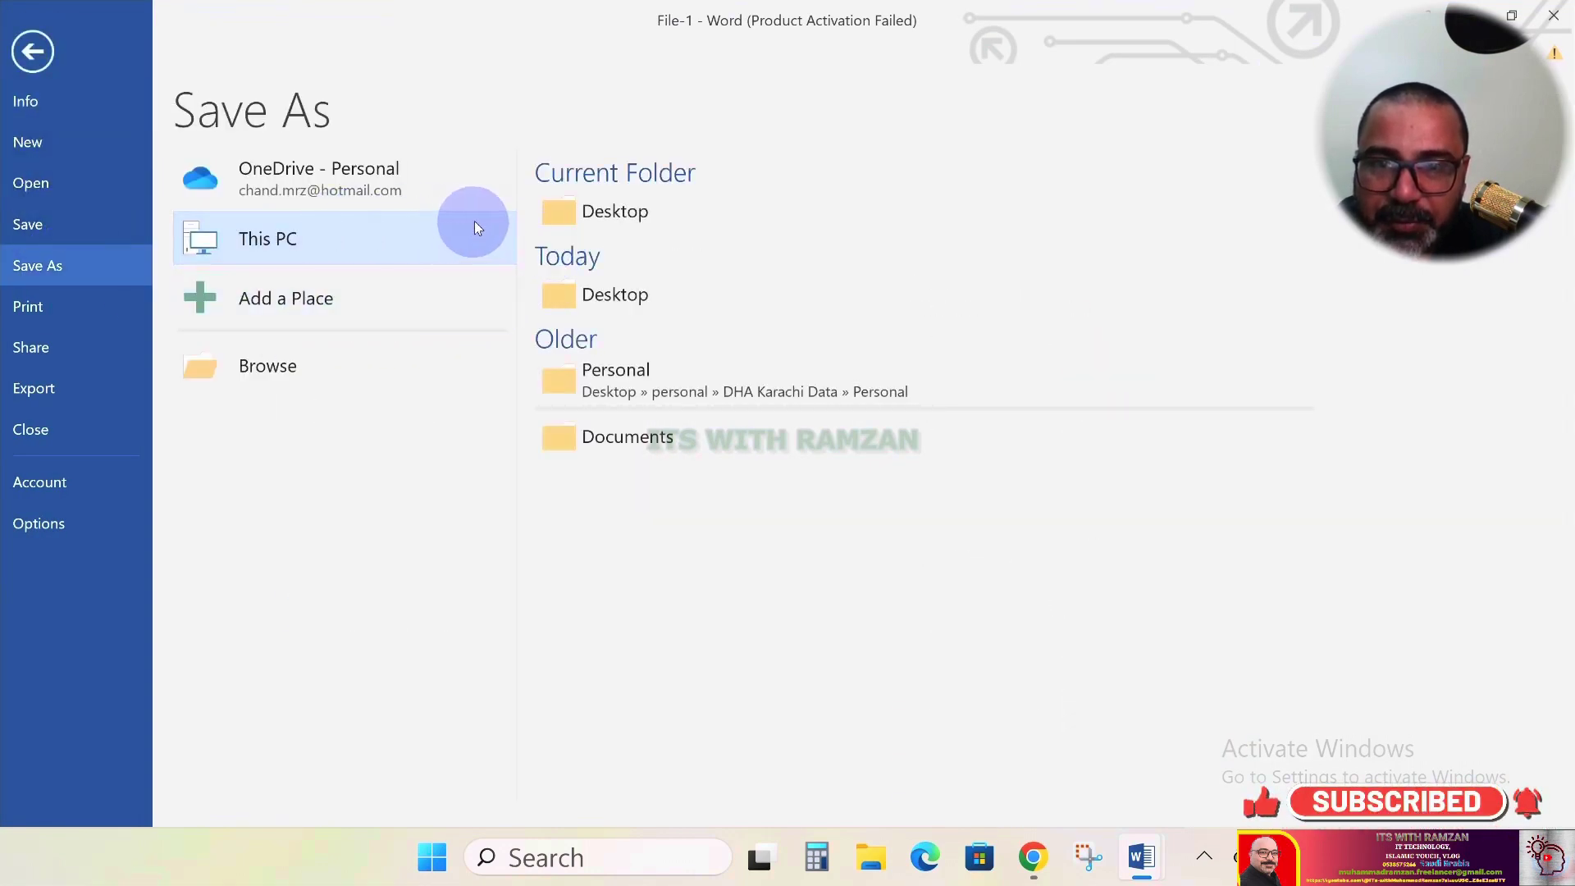
pyautogui.click(573, 214)
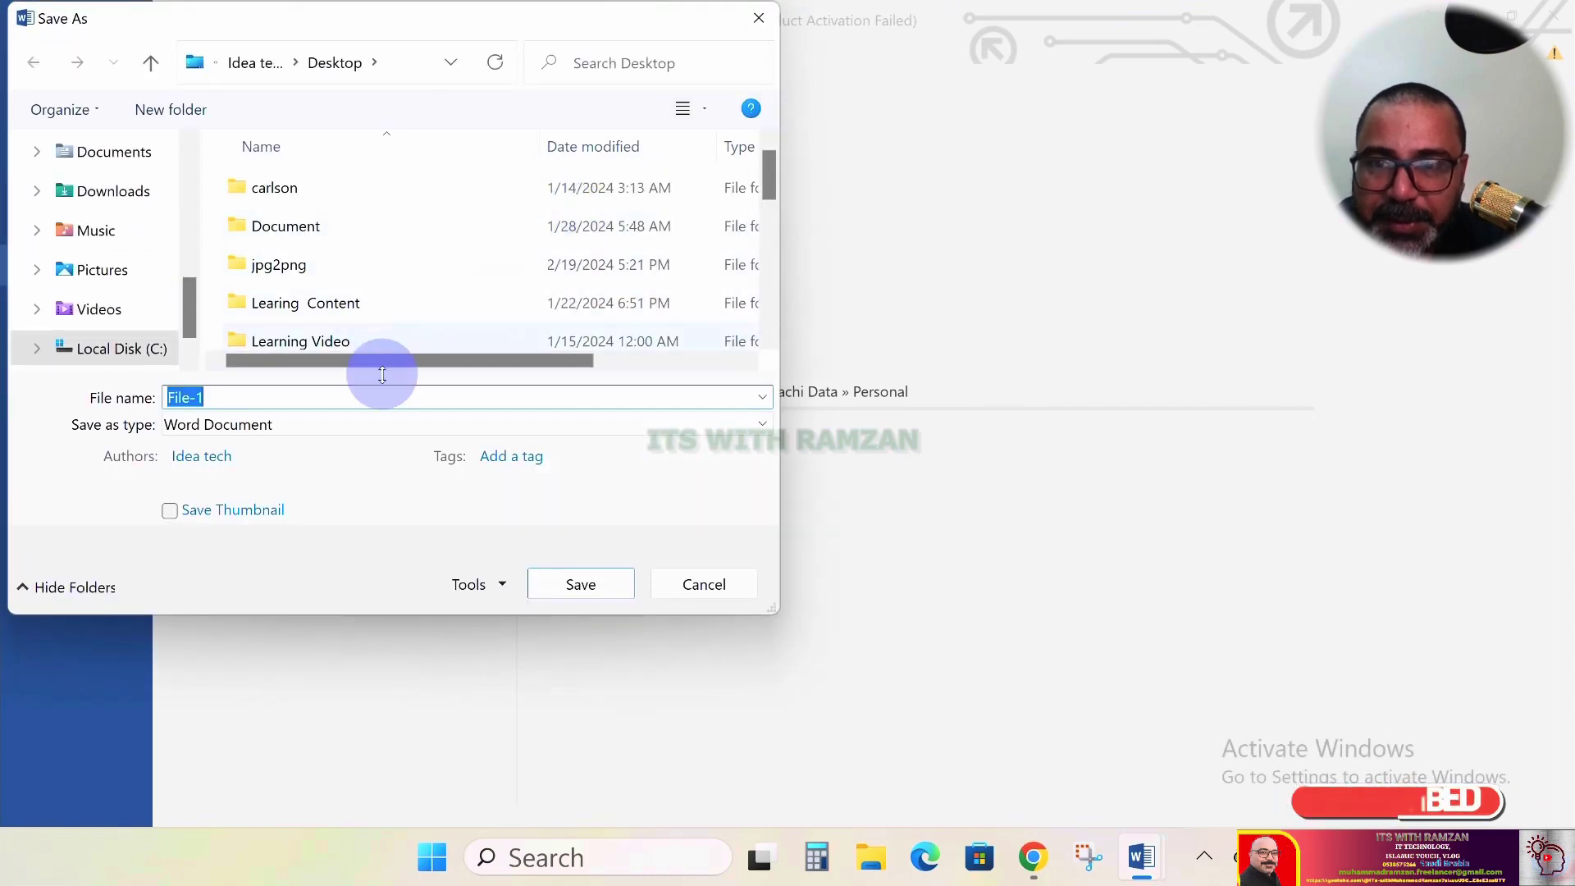
pyautogui.click(722, 583)
pyautogui.doubleClick(361, 236)
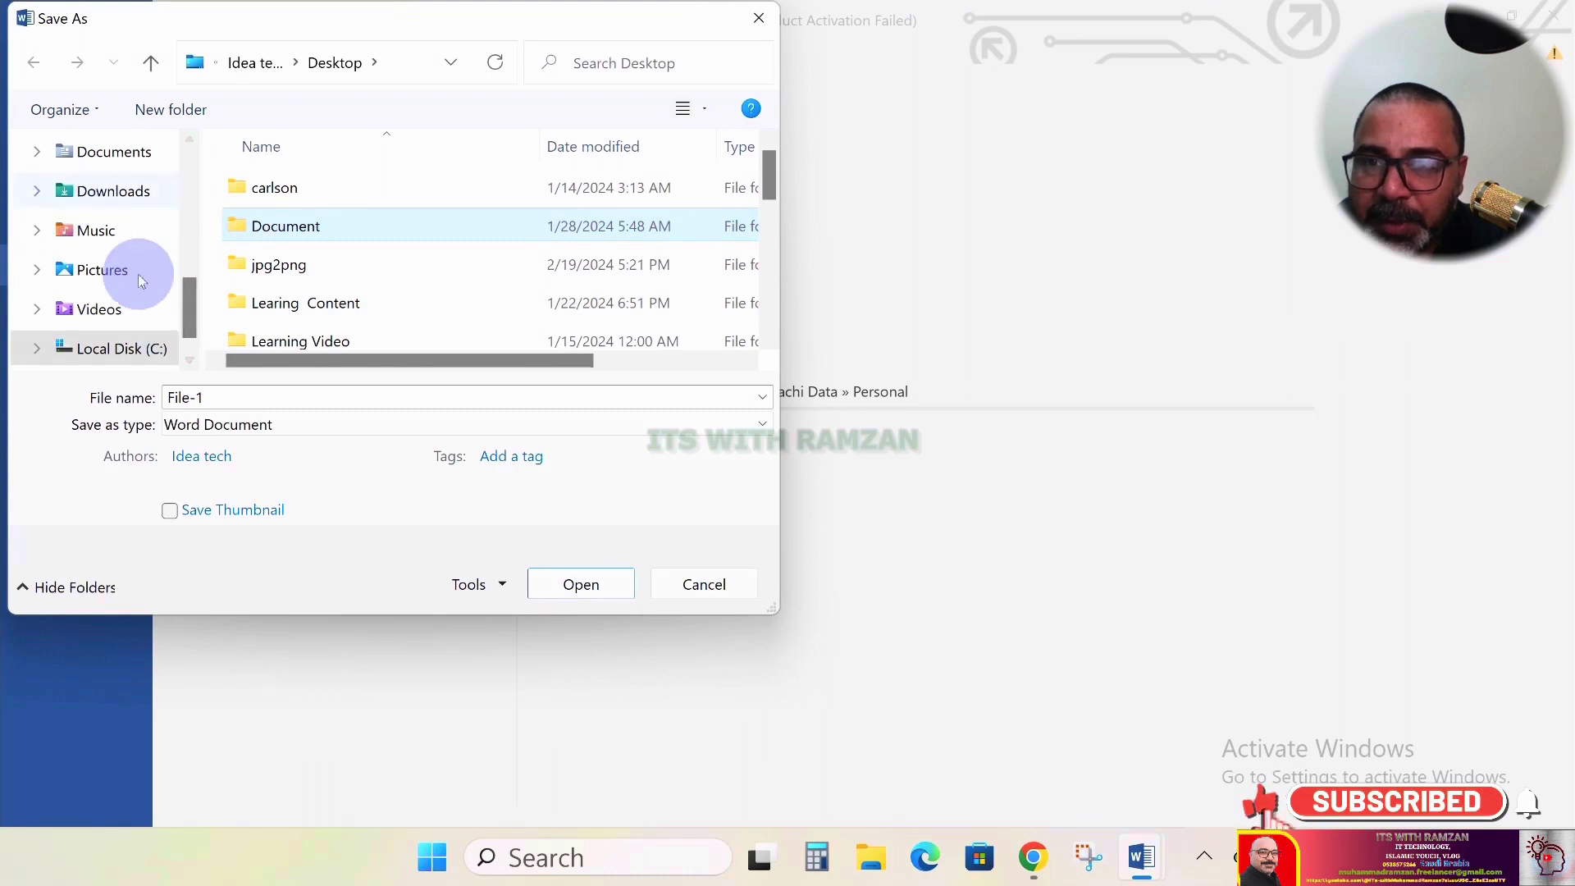
pyautogui.moveTo(179, 328)
pyautogui.mouseDown()
pyautogui.moveTo(194, 252)
pyautogui.moveTo(194, 334)
pyautogui.mouseUp()
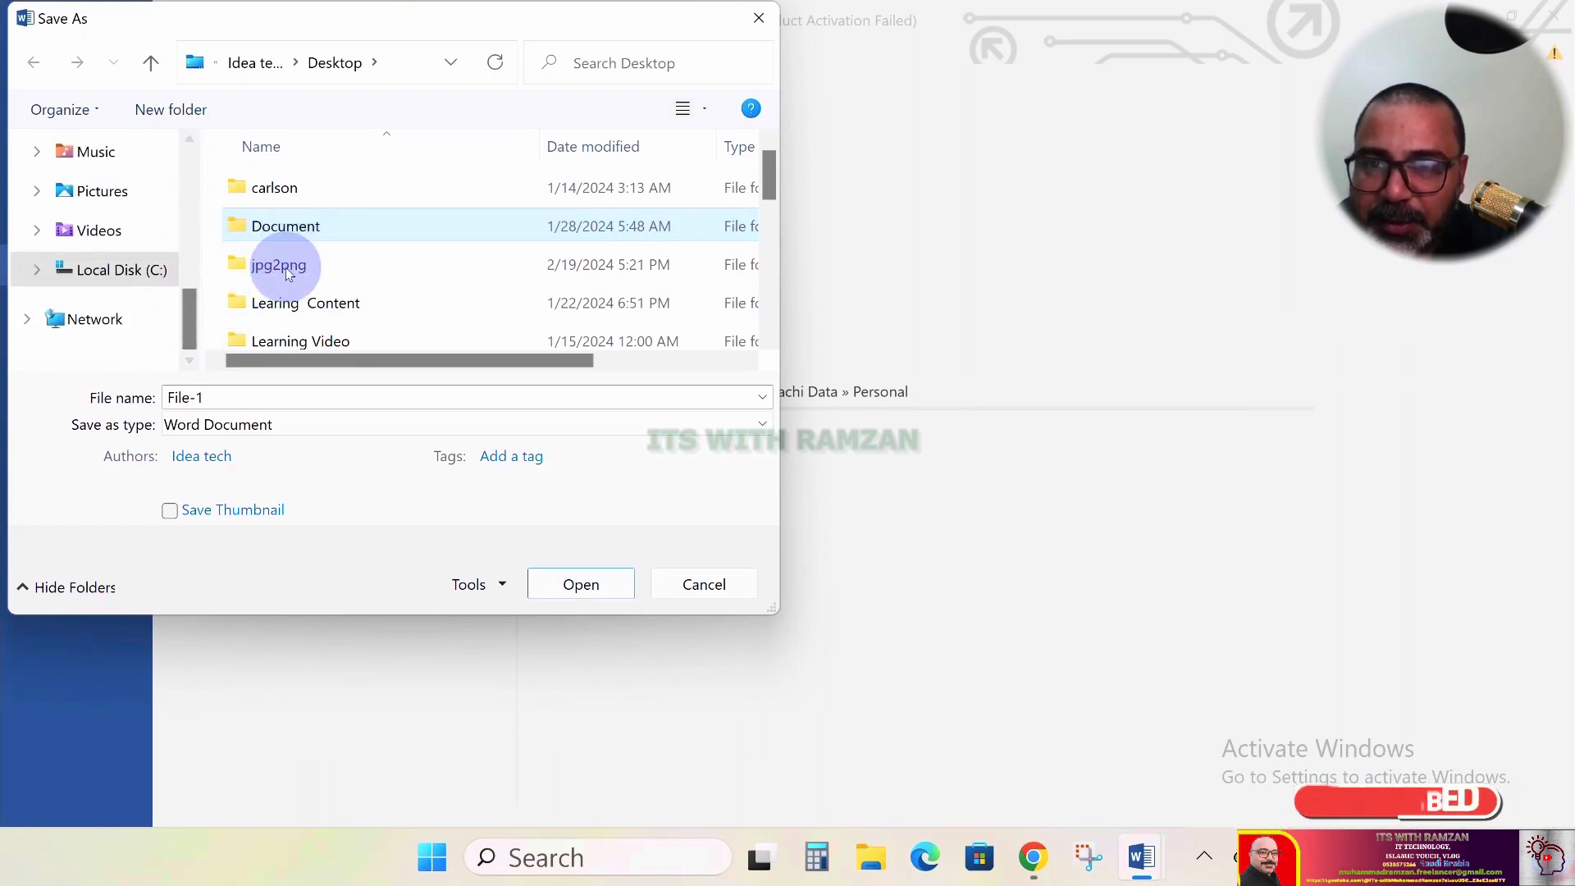
pyautogui.scroll(-5, 738, 295)
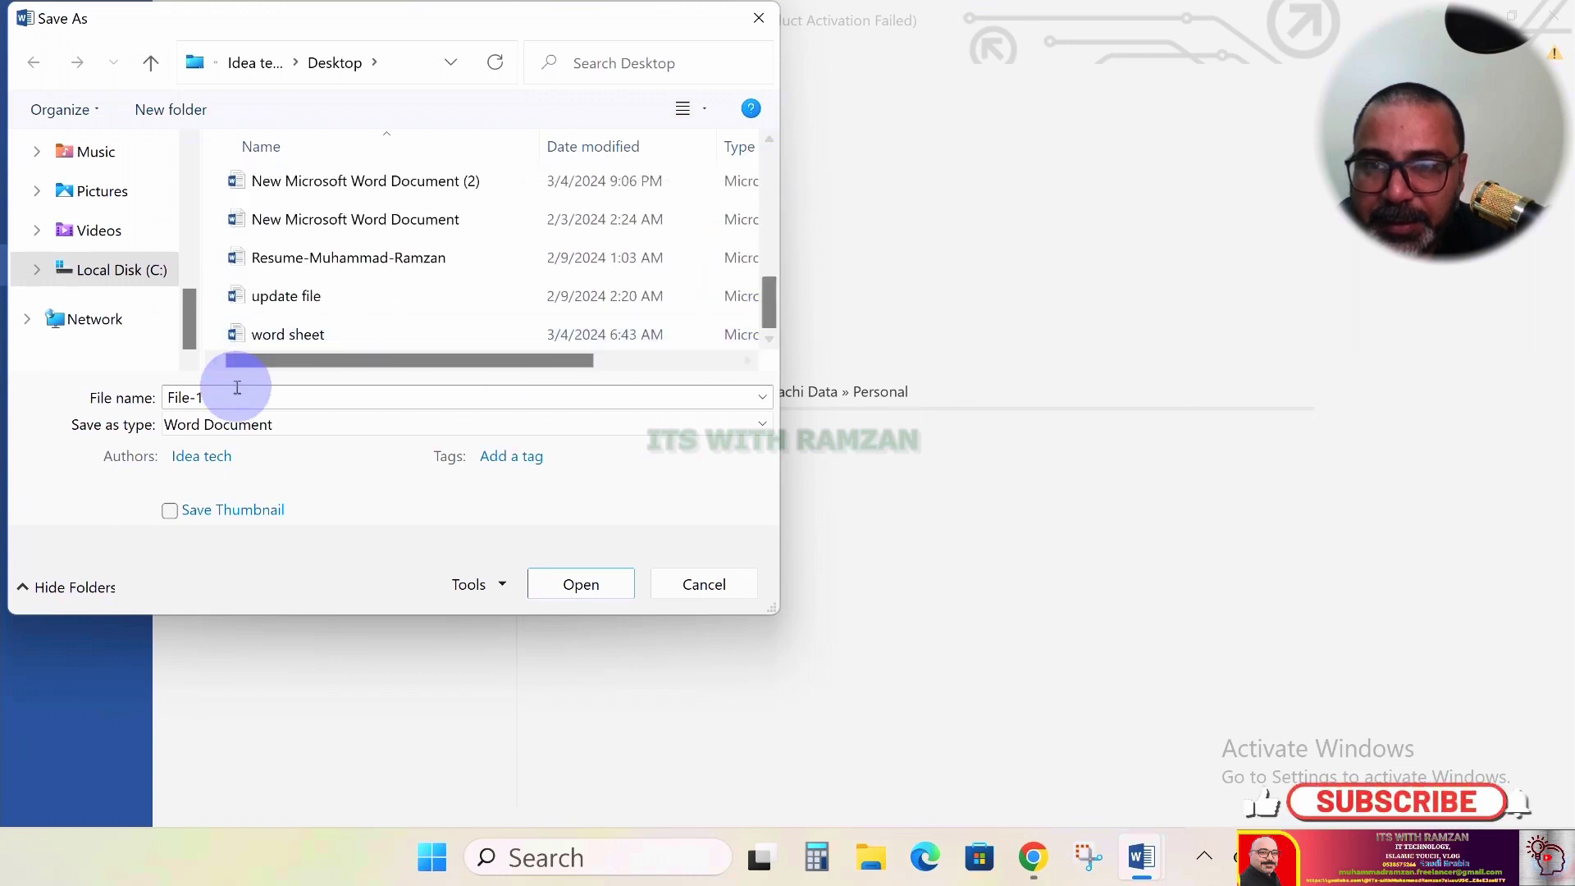
pyautogui.write('F')
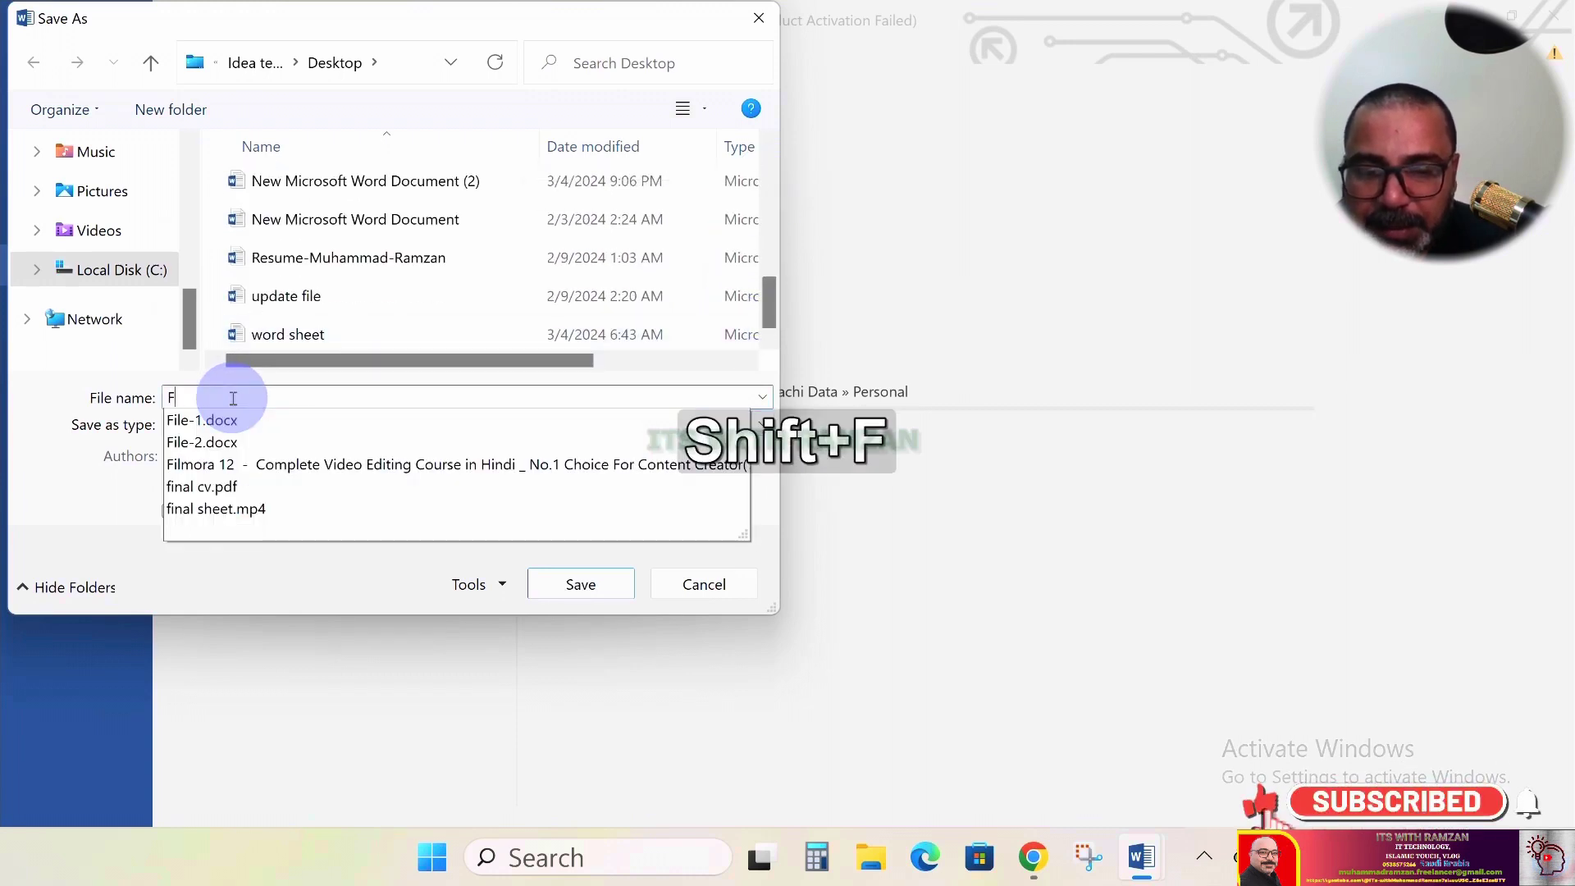
pyautogui.write('ile')
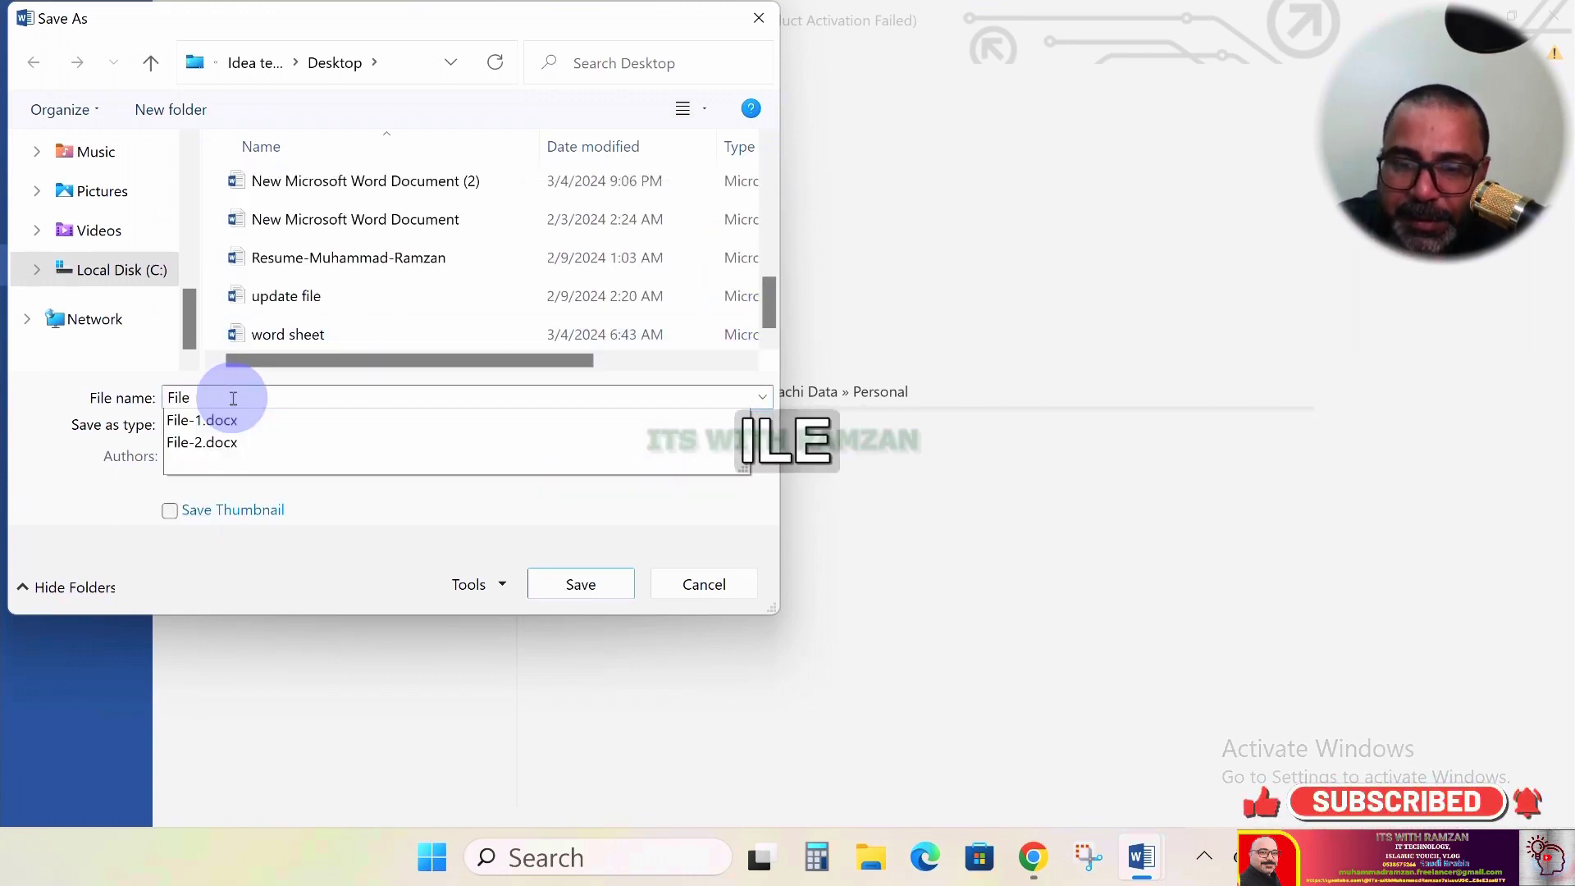
pyautogui.write(' 3')
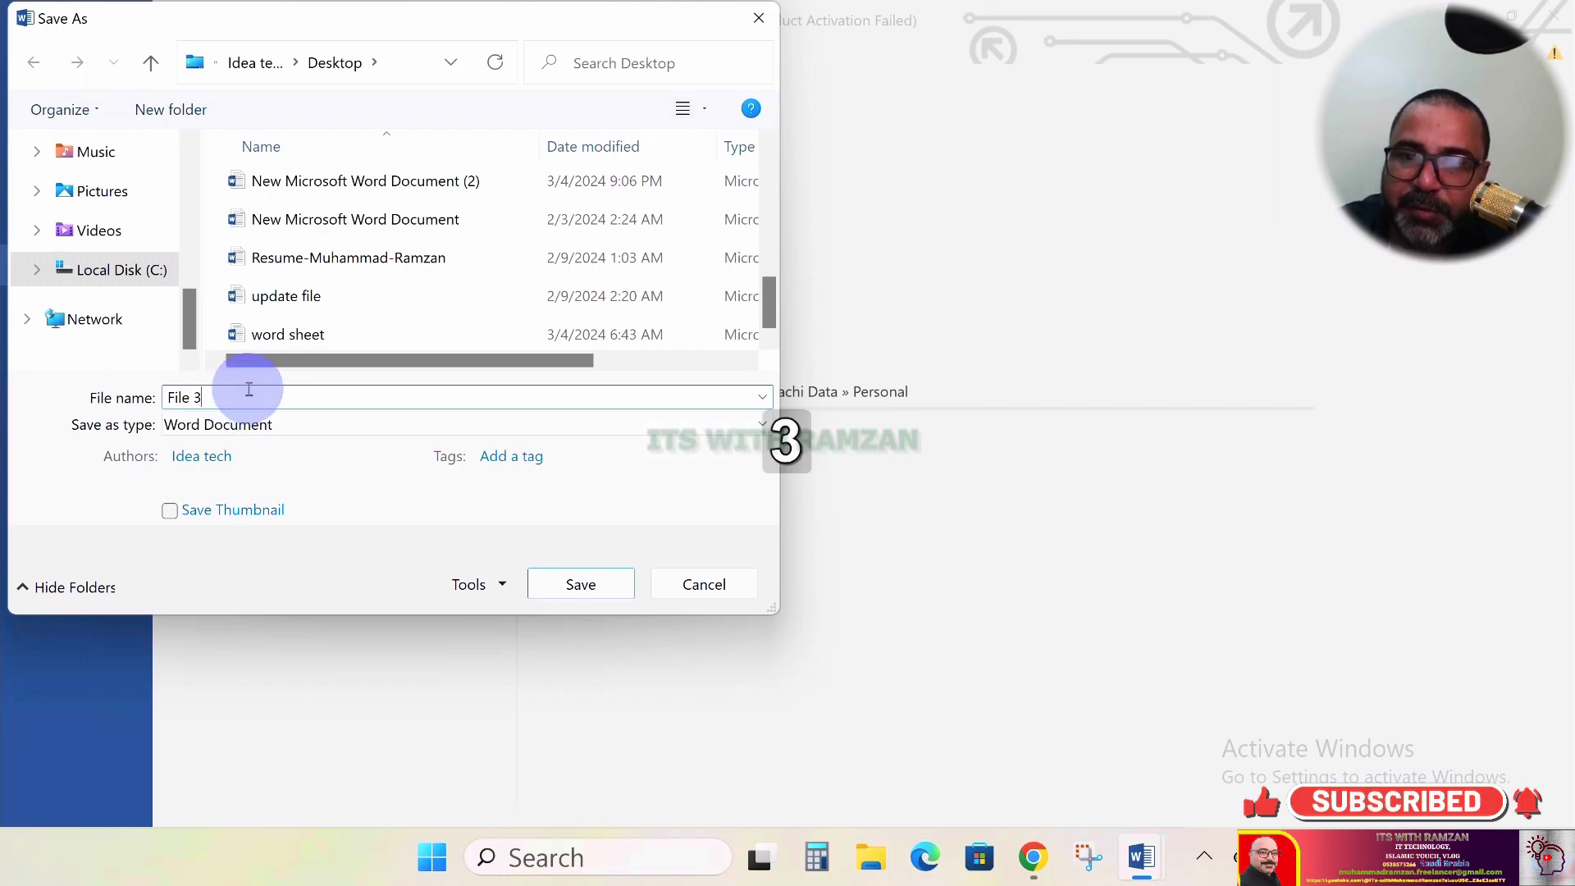
pyautogui.click(548, 578)
# Create a new blank document and close it again
pyautogui.scroll(15, 586, 464)
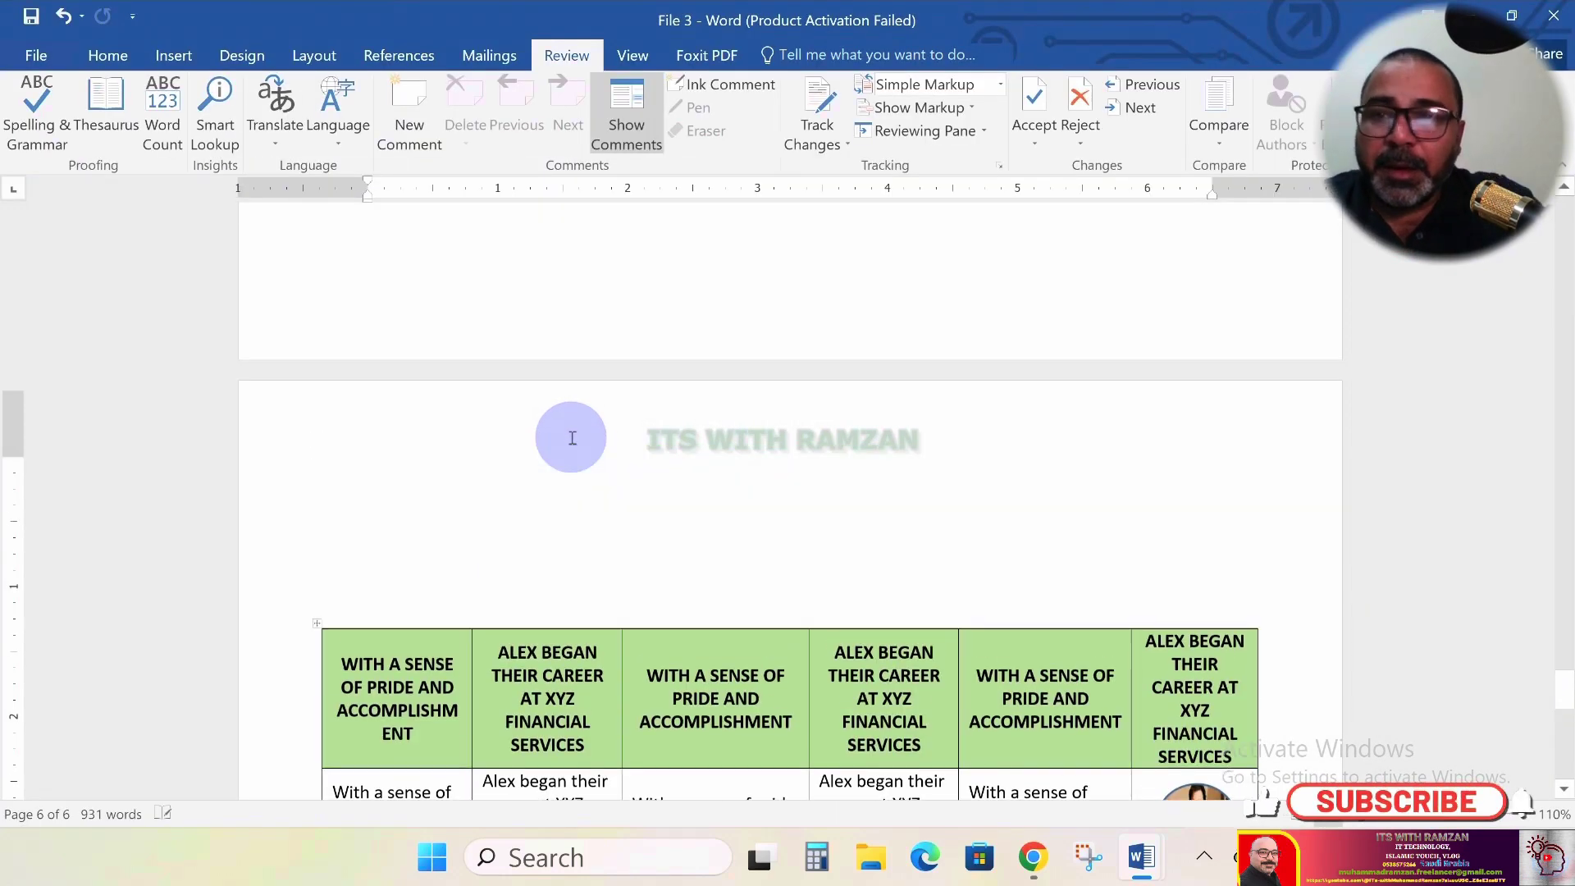
pyautogui.scroll(15, 571, 437)
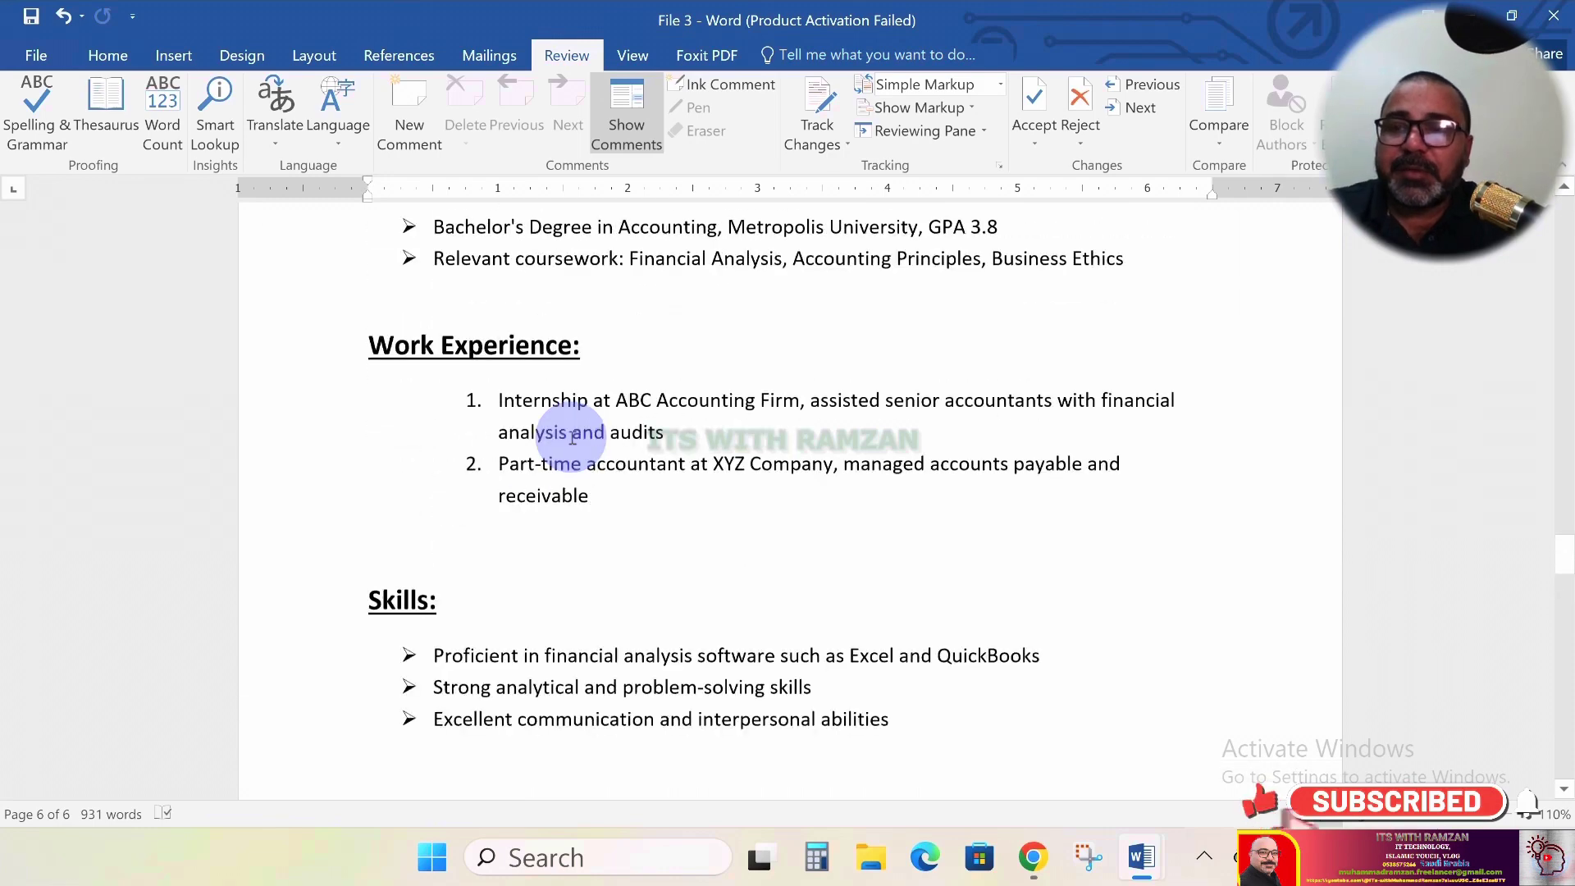
pyautogui.click(25, 61)
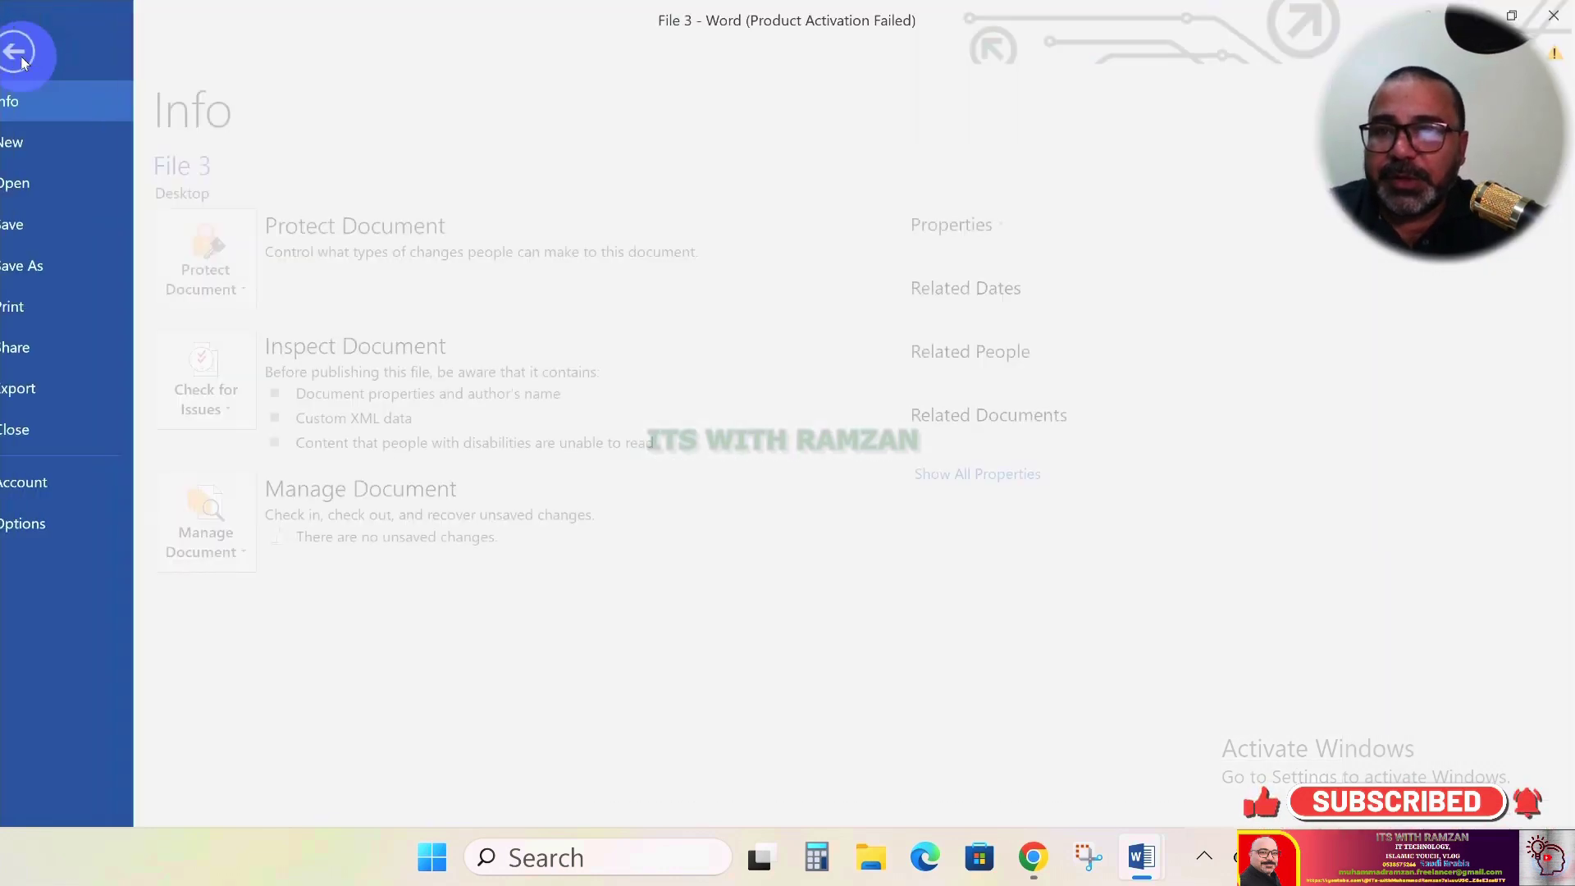
pyautogui.click(36, 143)
pyautogui.click(246, 336)
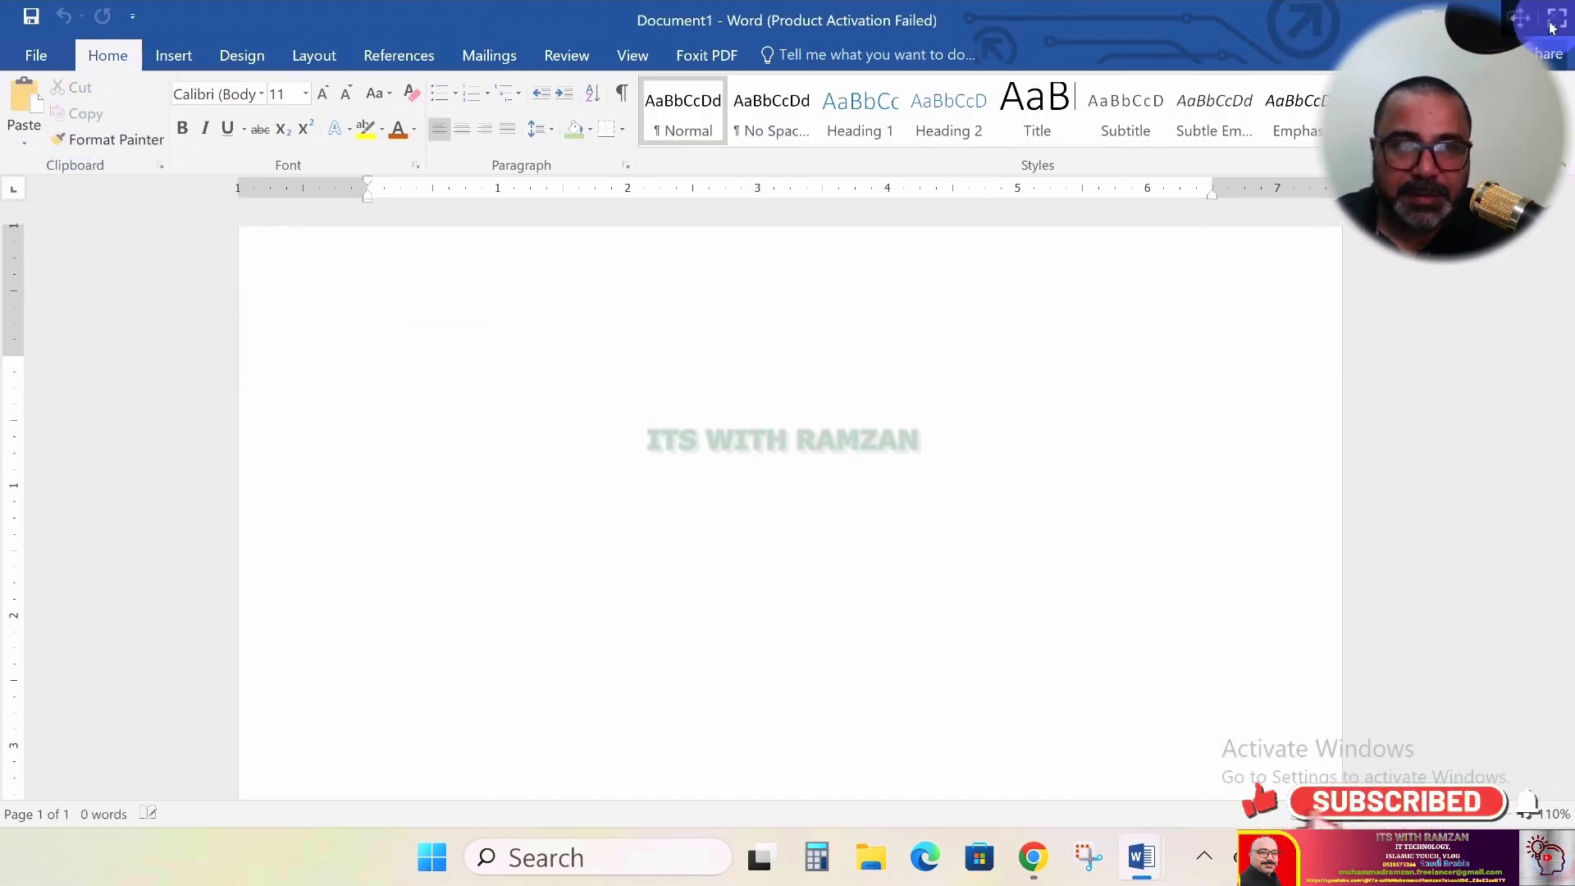
pyautogui.moveTo(1519, 17); pyautogui.dragTo(1470, 66)
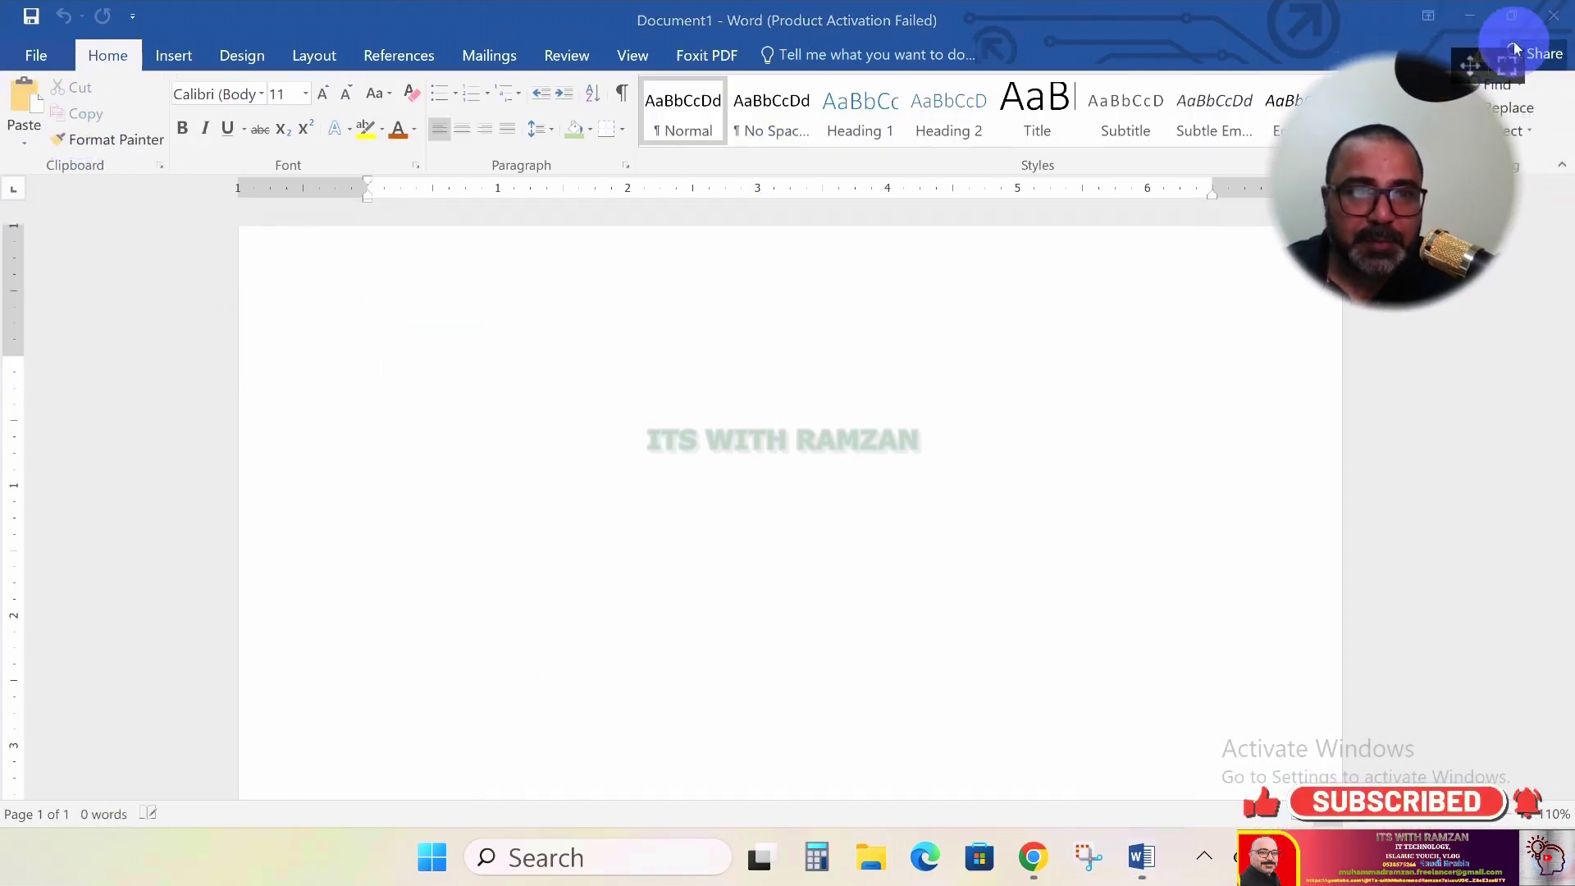
pyautogui.click(1553, 15)
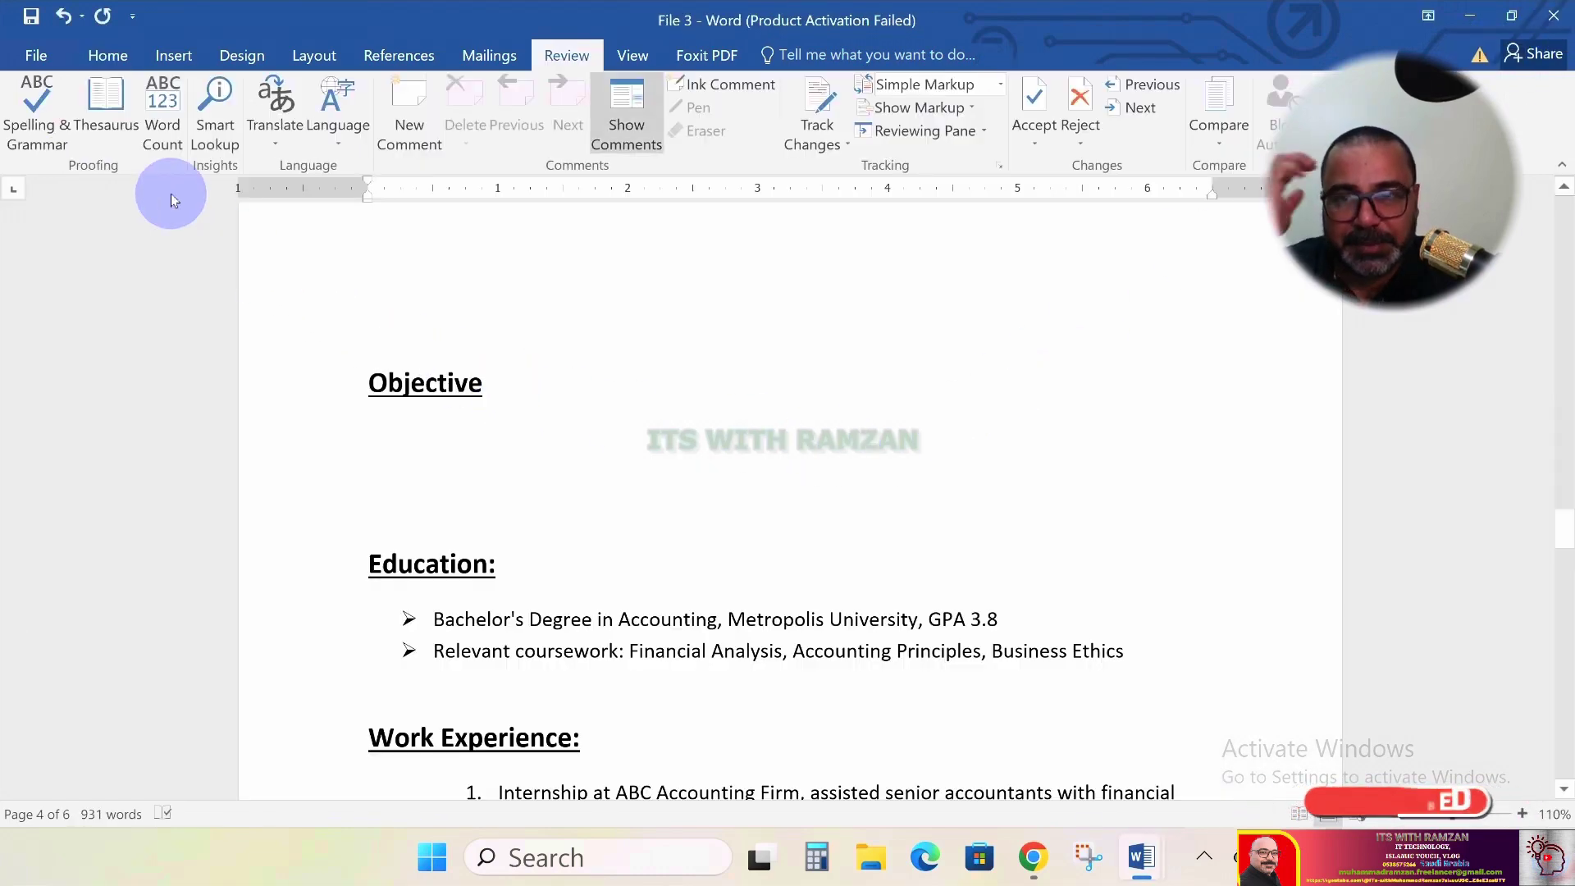
# Open File-1 from the recent documents, look through its unformatted text, and return to File 3
pyautogui.click(48, 55)
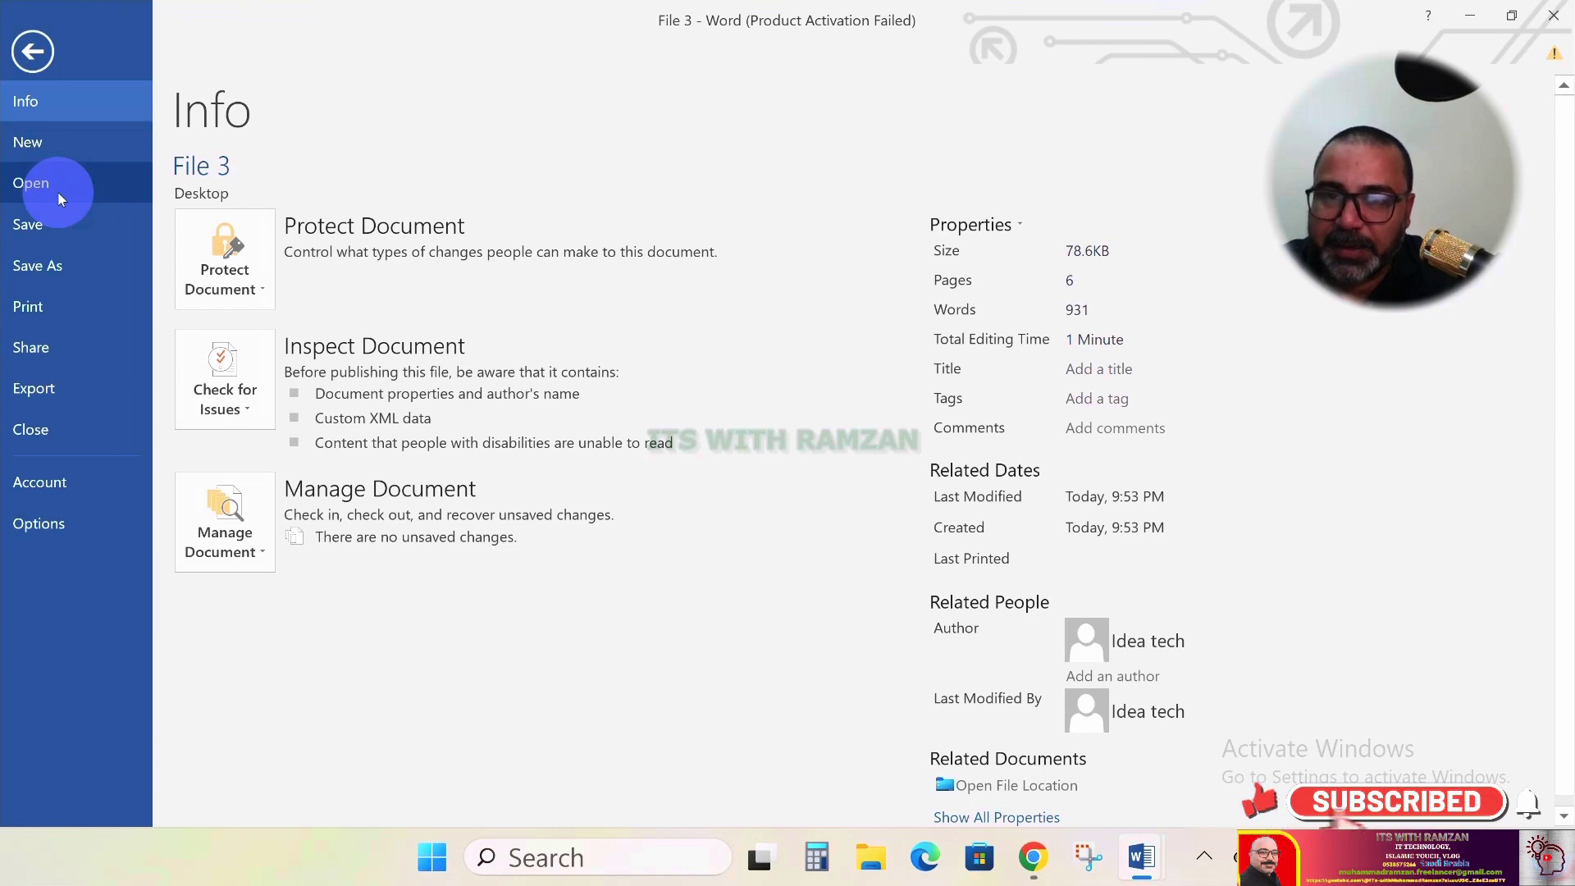
pyautogui.click(32, 183)
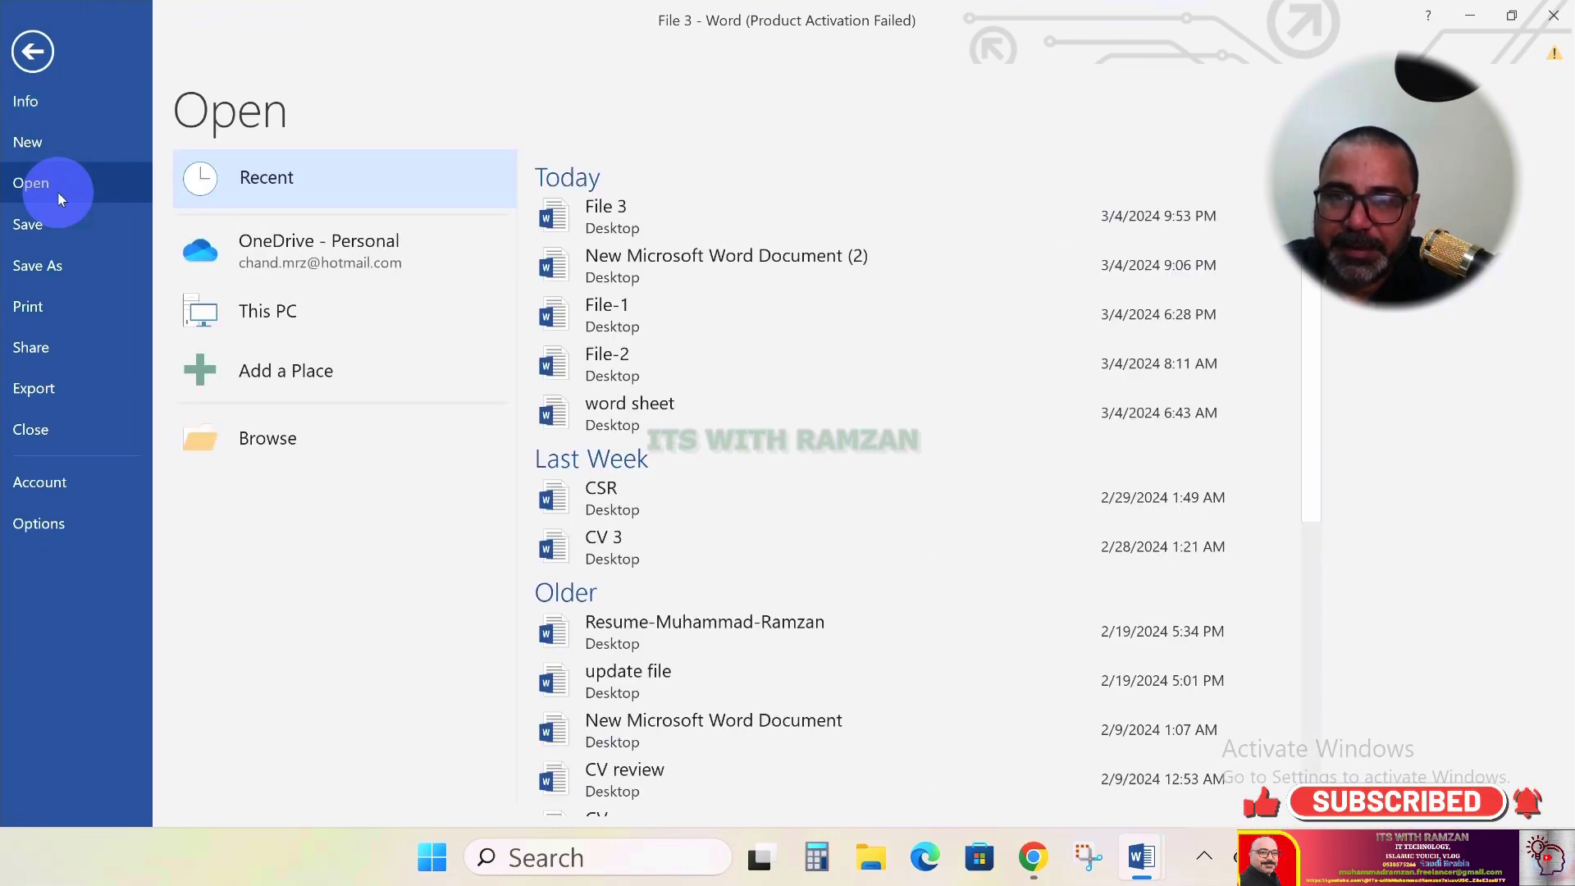
pyautogui.click(658, 327)
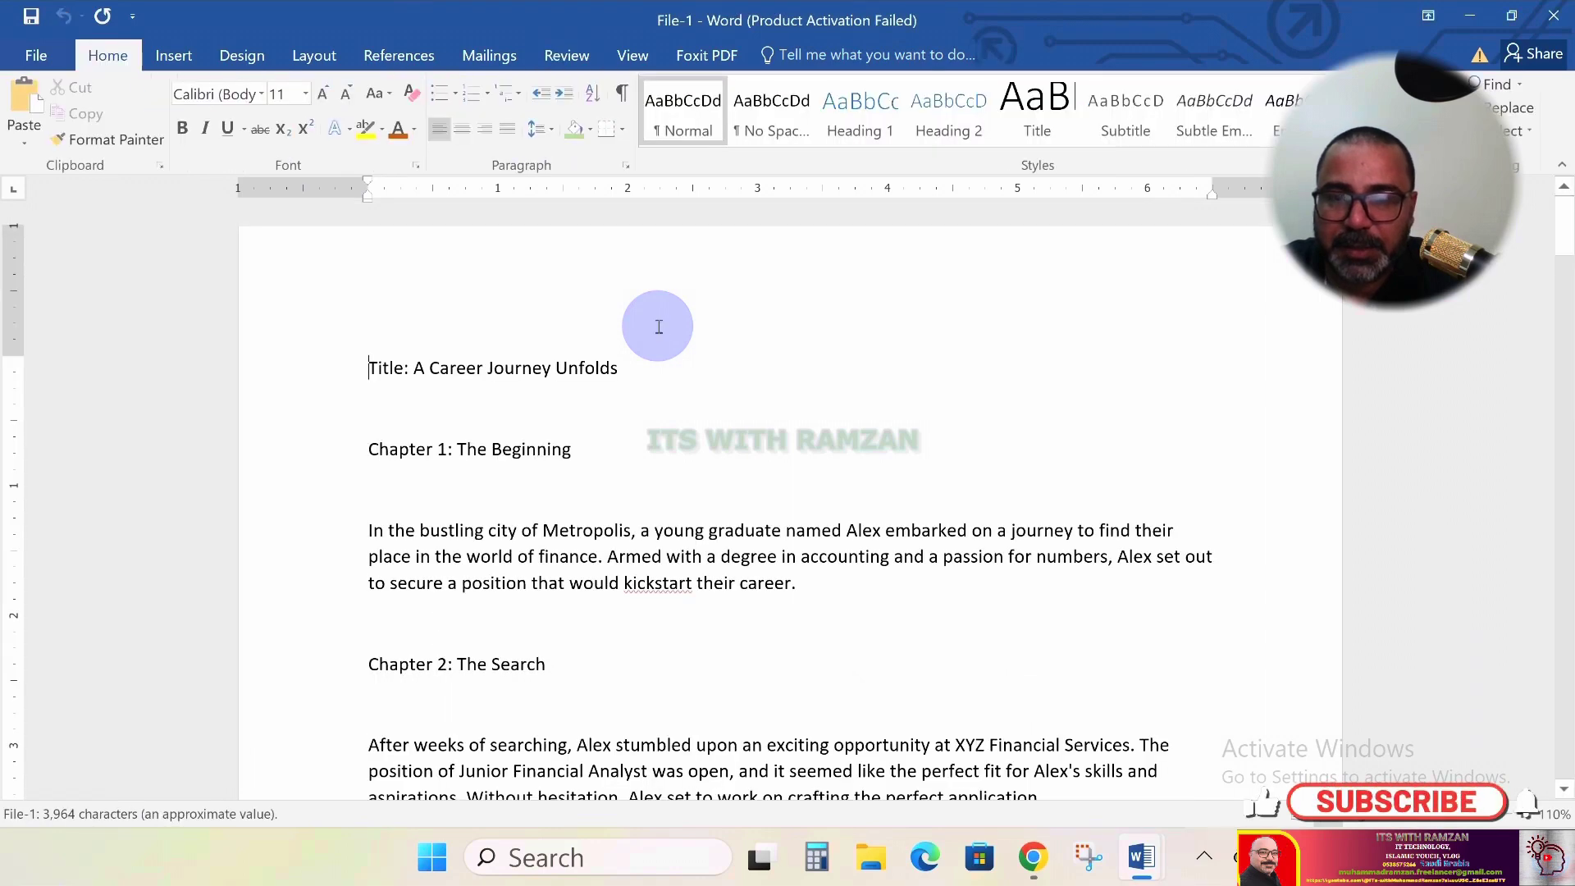
pyautogui.scroll(-6, 658, 327)
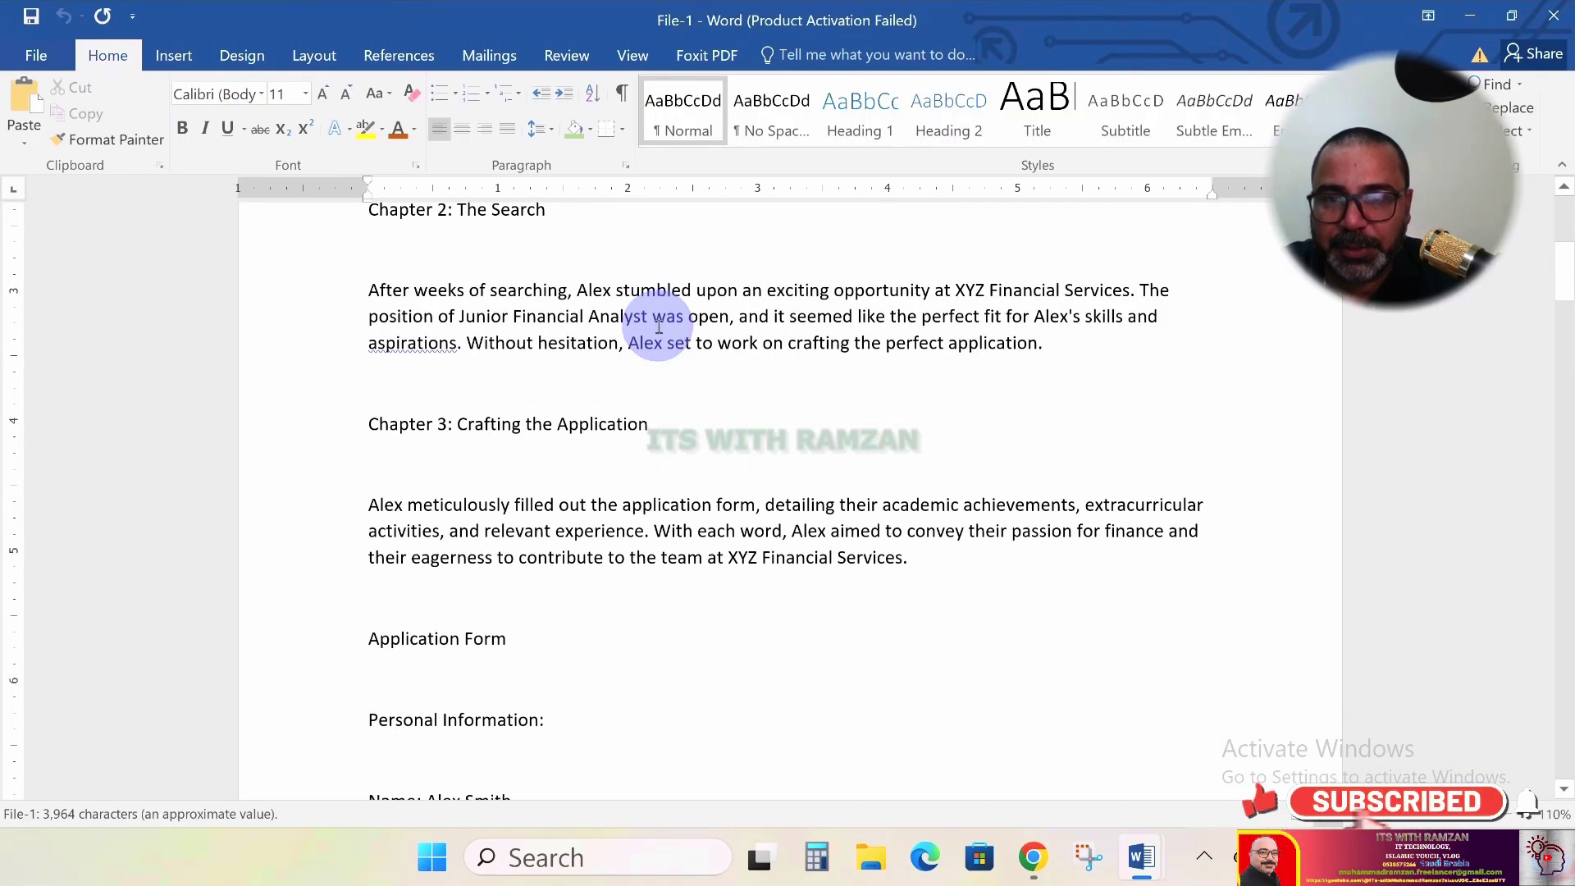
pyautogui.scroll(-6, 658, 326)
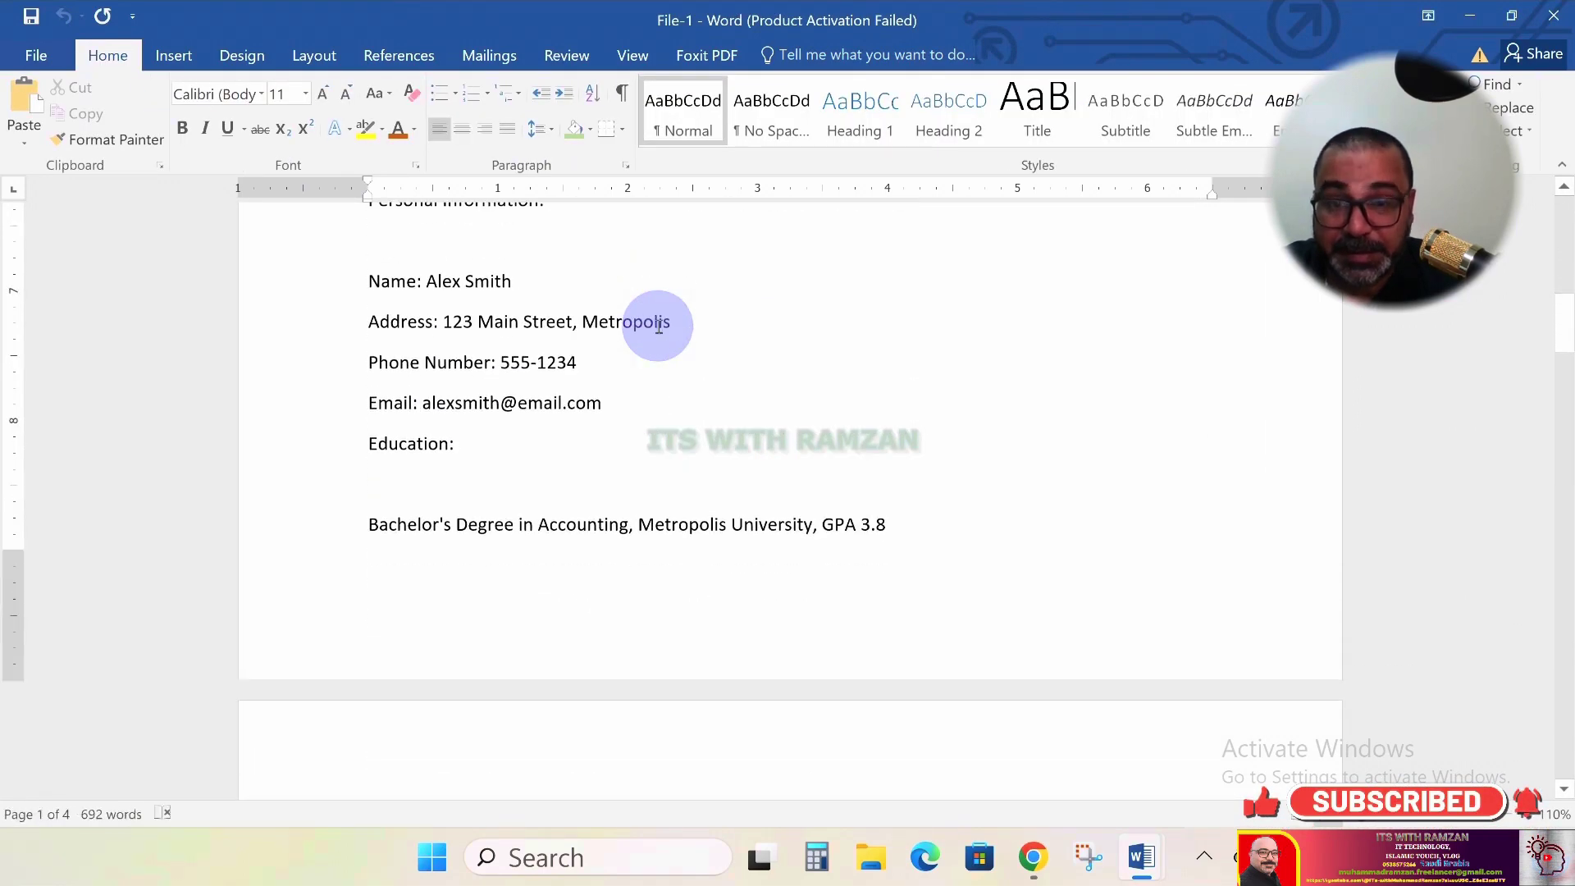
pyautogui.scroll(-6, 658, 327)
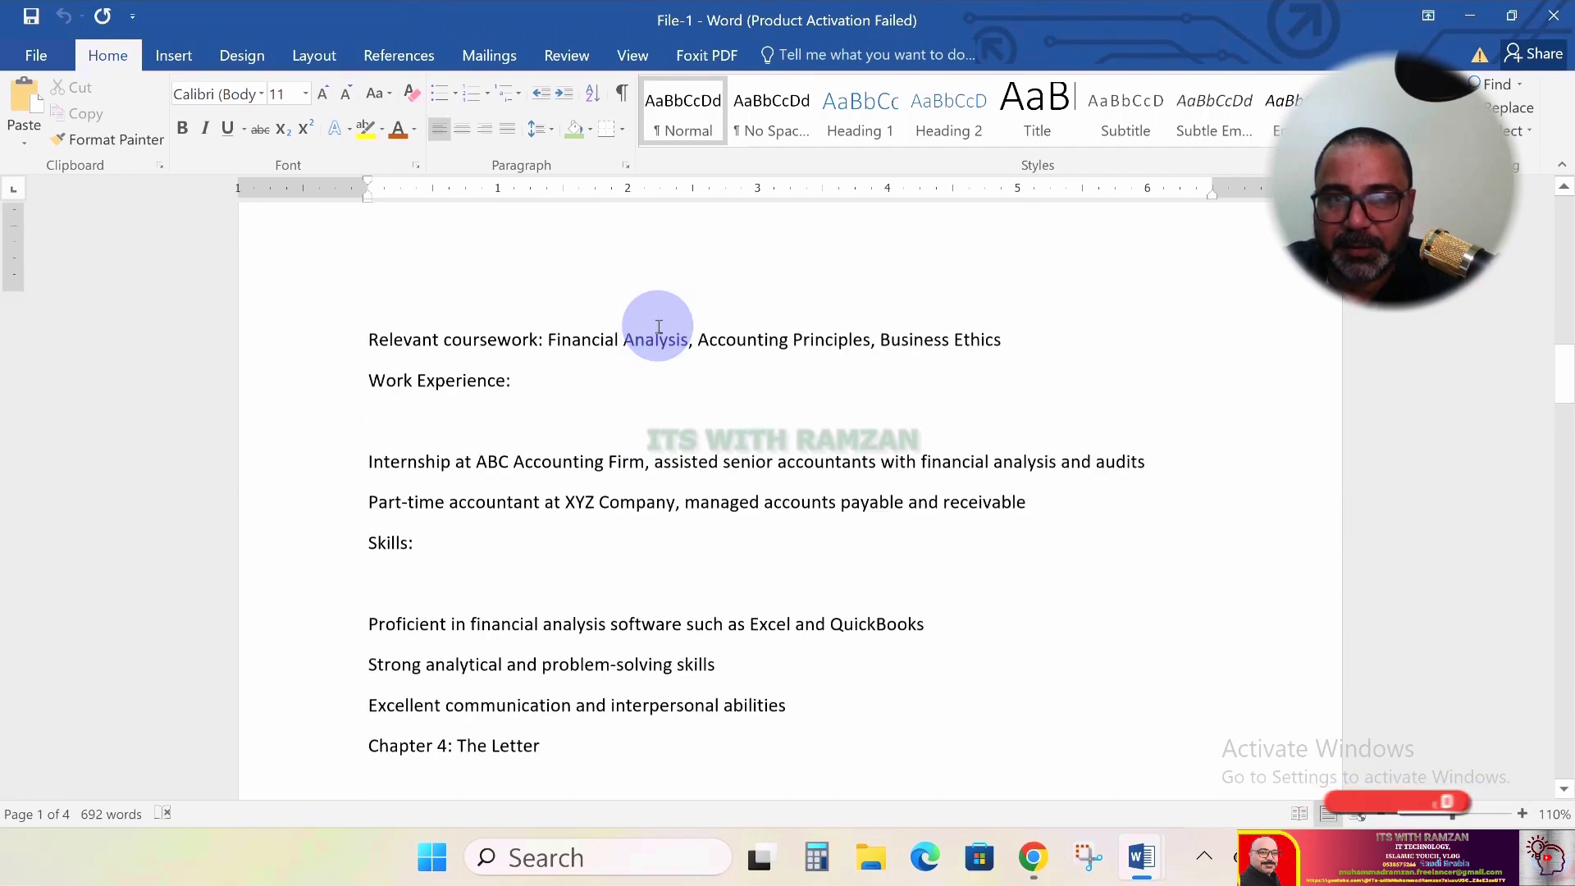
pyautogui.scroll(4, 808, 232)
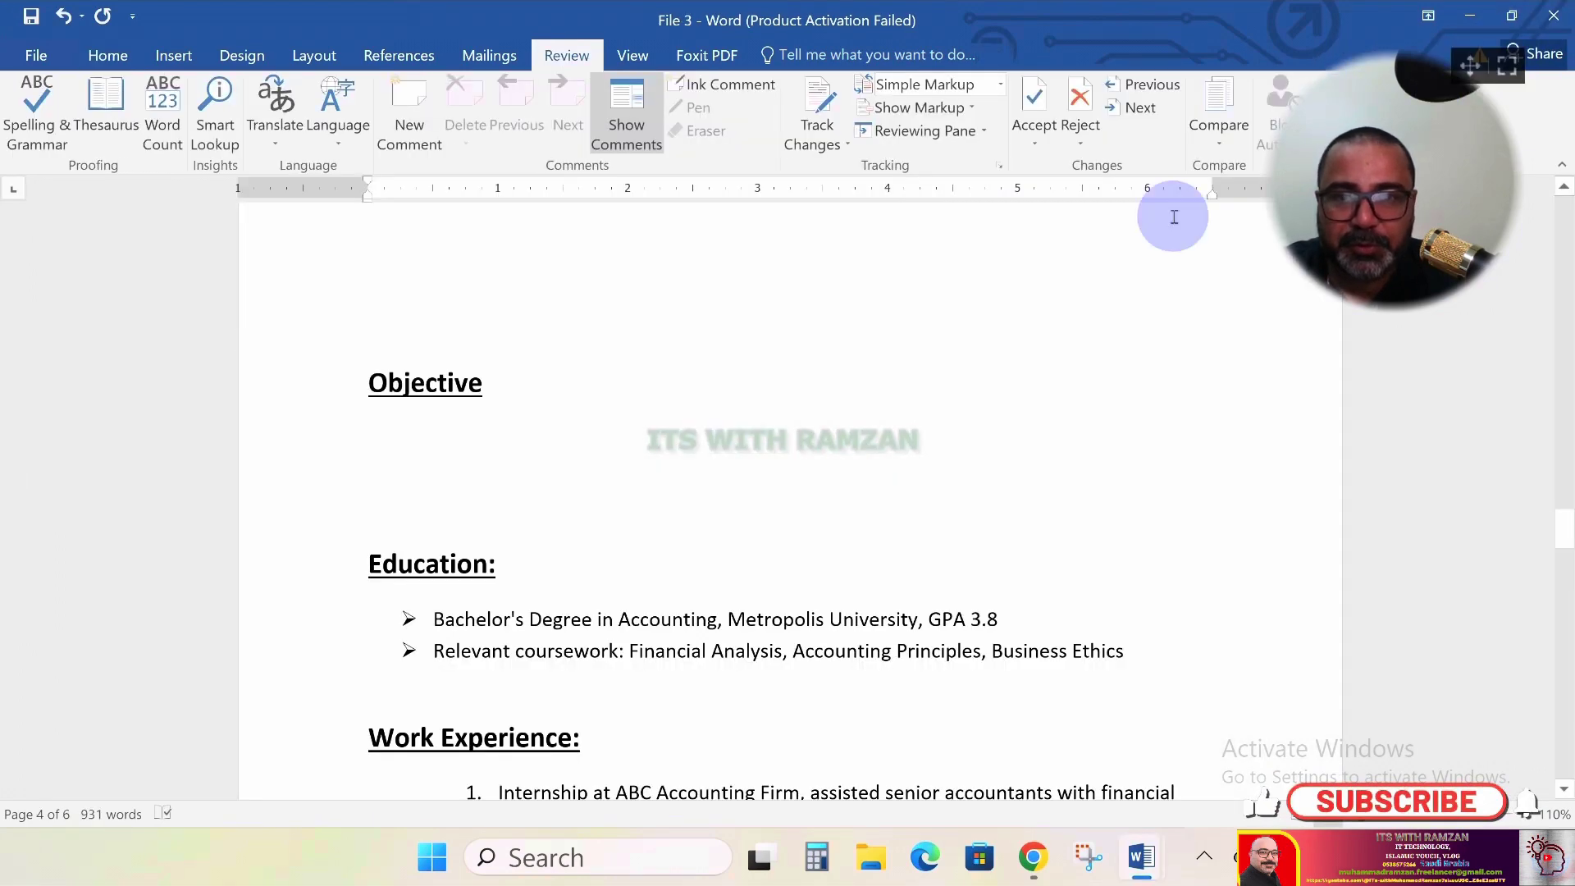
# Try indenting the Objective heading in the CV and remove the indent
pyautogui.click(32, 56)
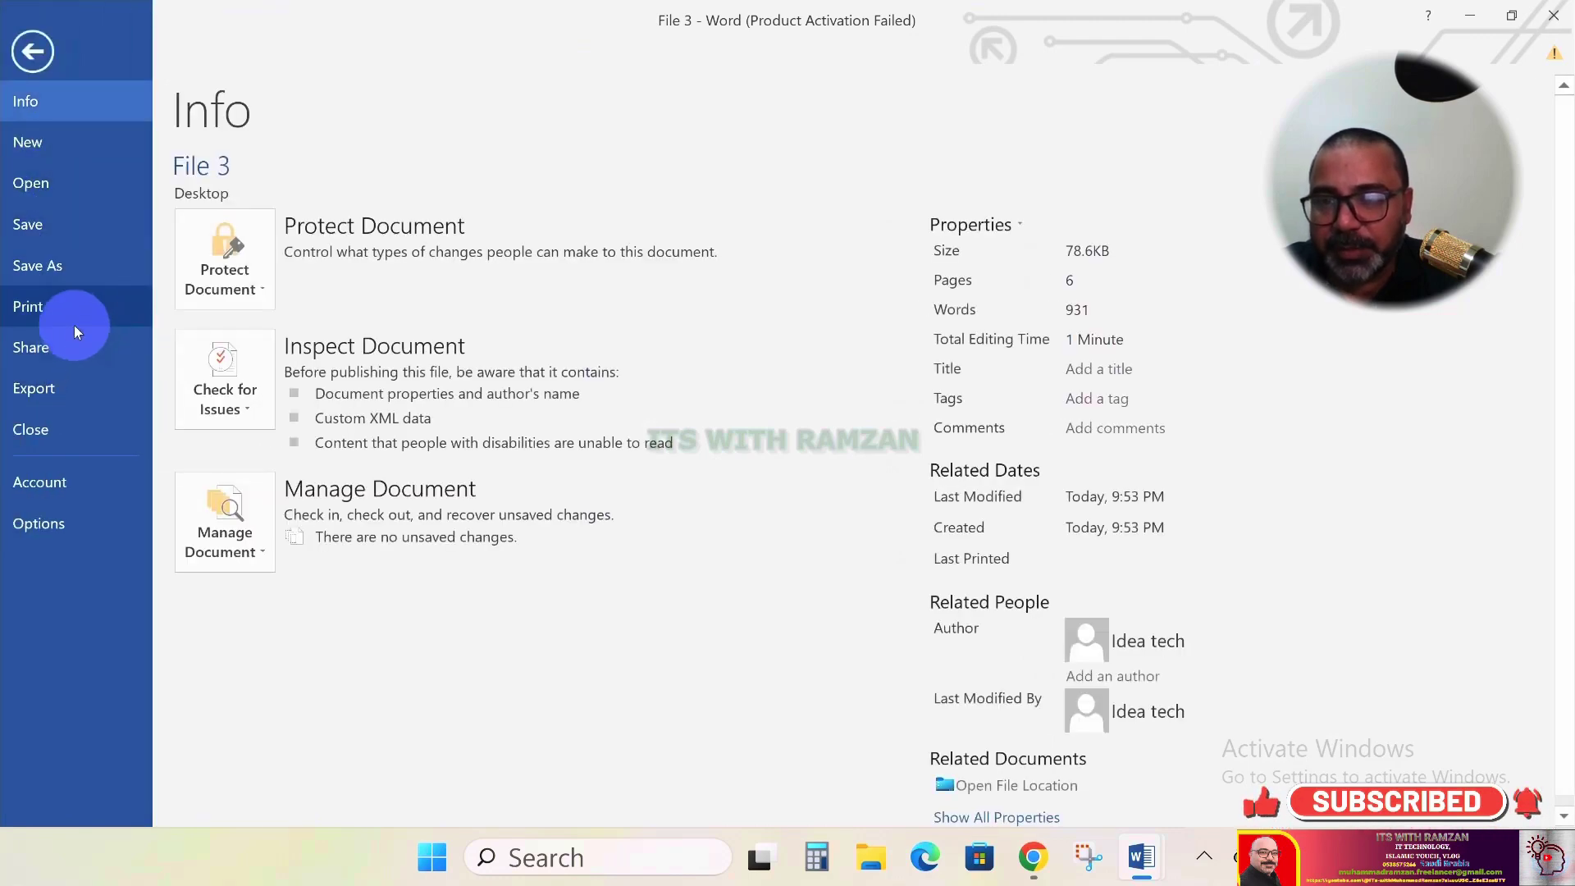
pyautogui.click(41, 51)
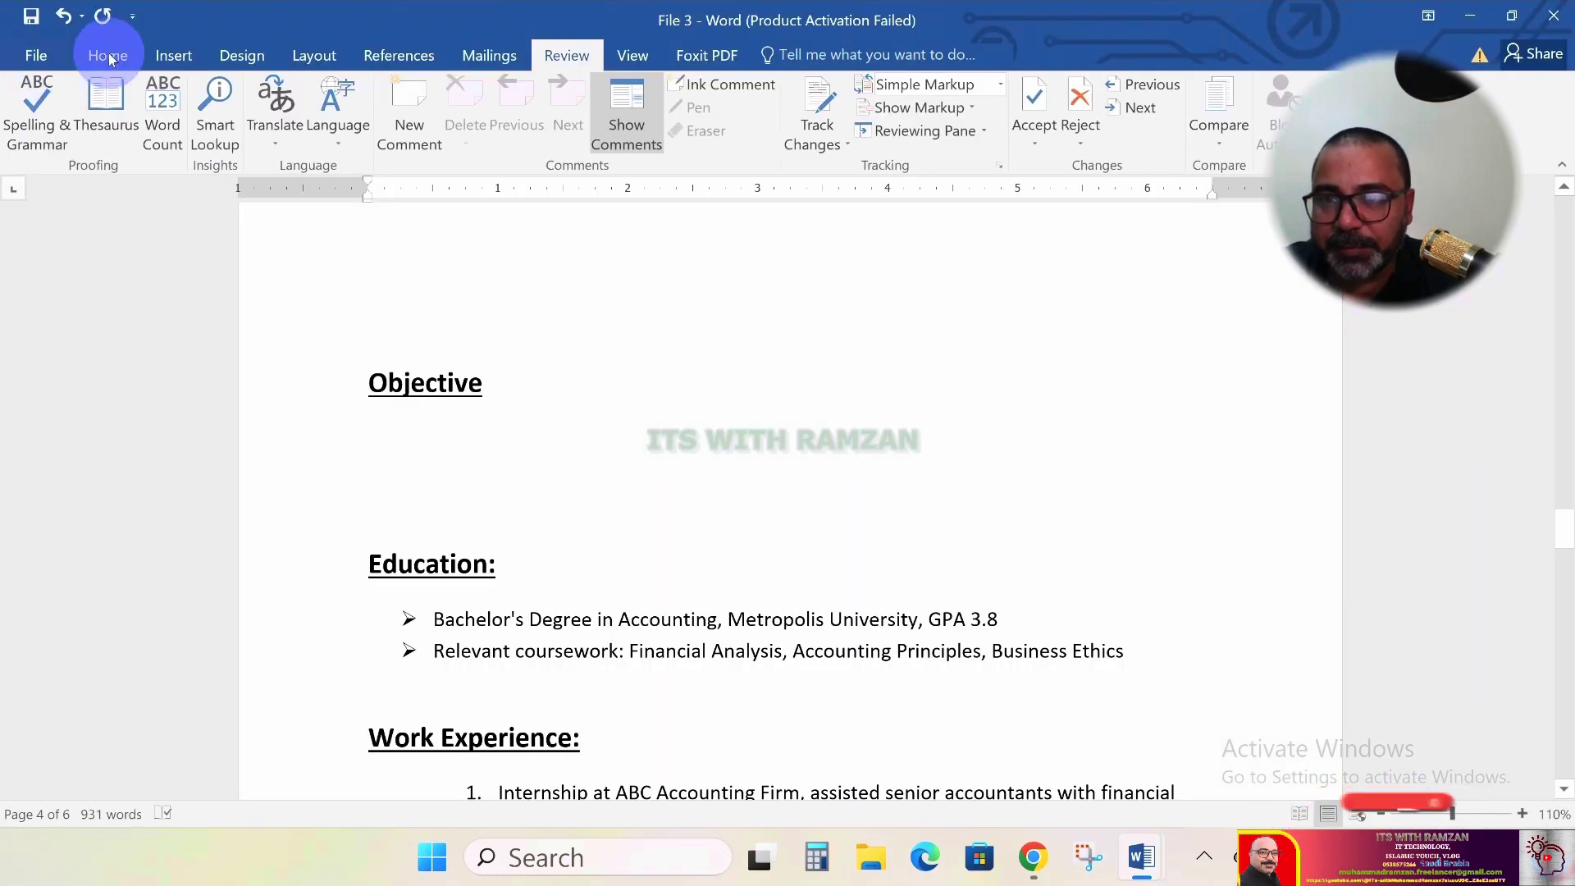
pyautogui.click(108, 55)
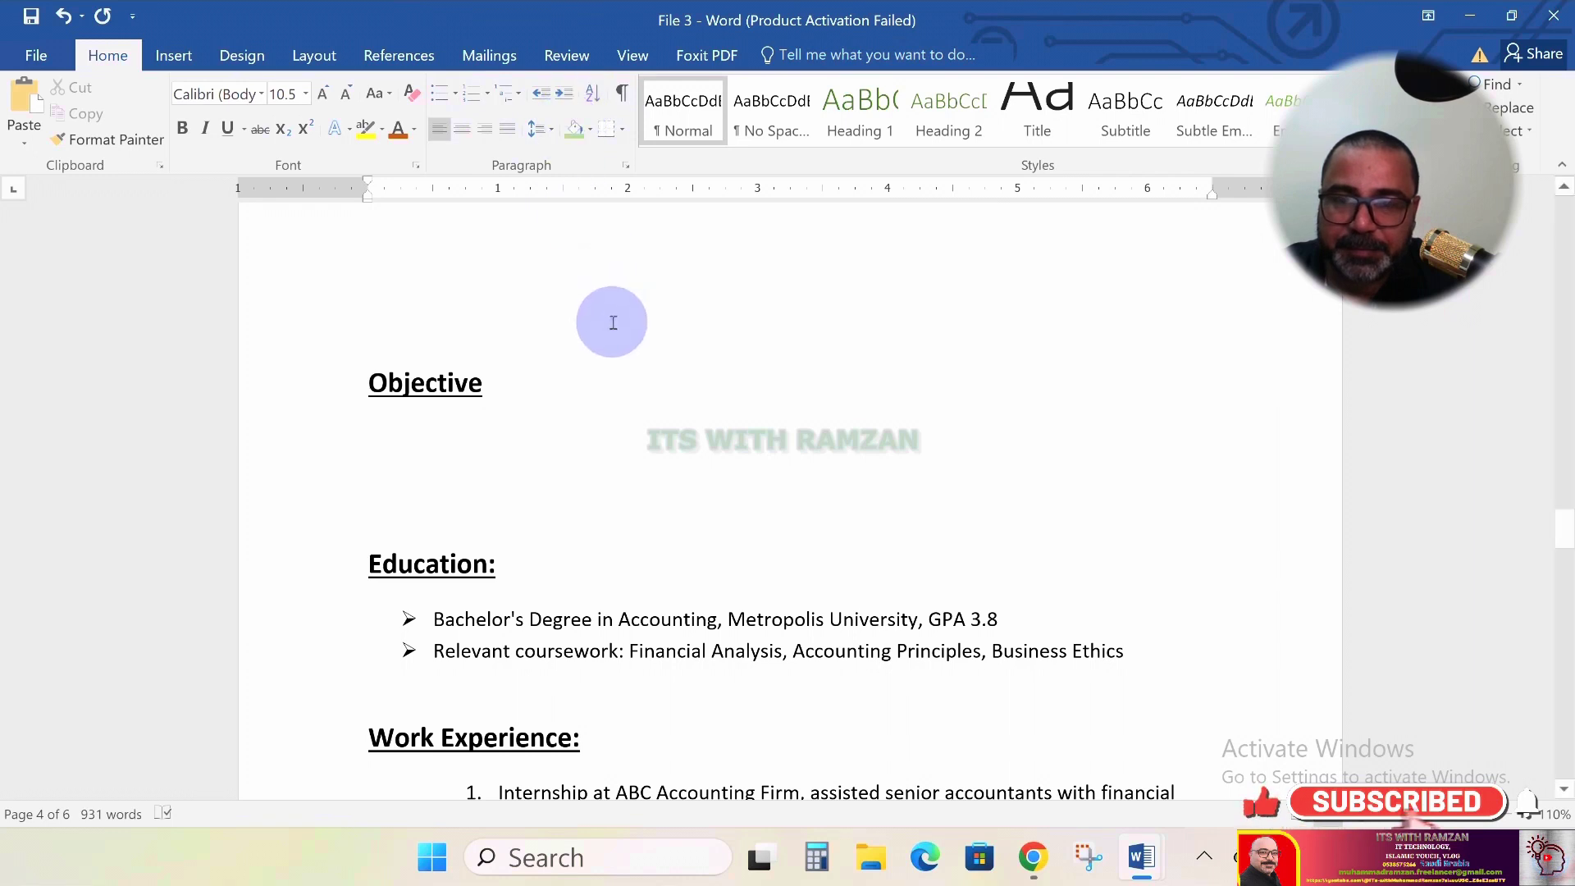
pyautogui.click(367, 384)
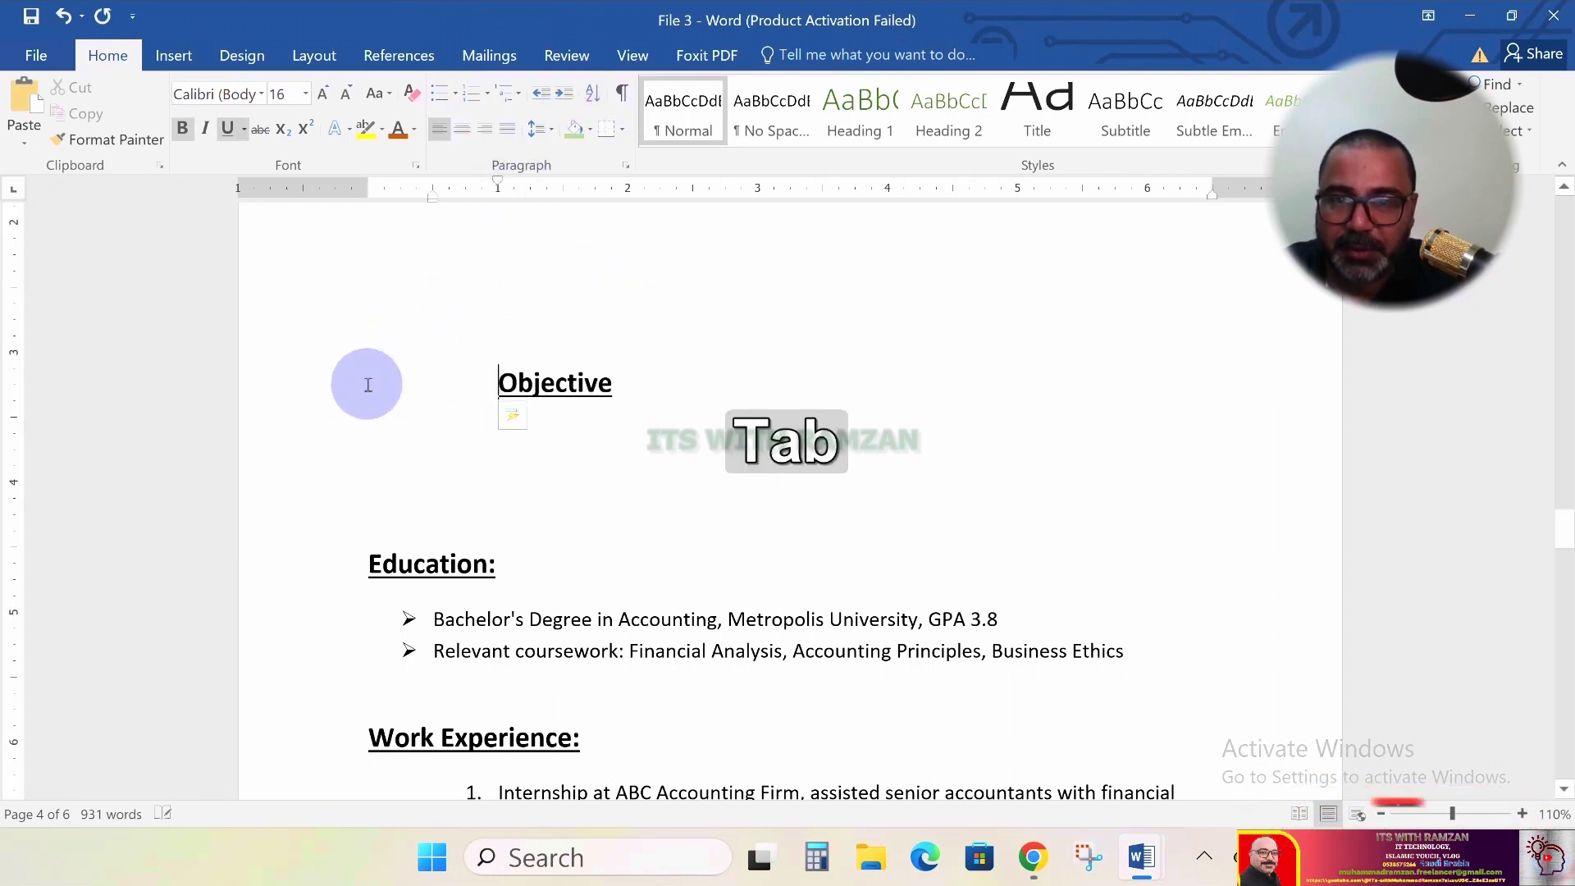
pyautogui.press('BackSpace')
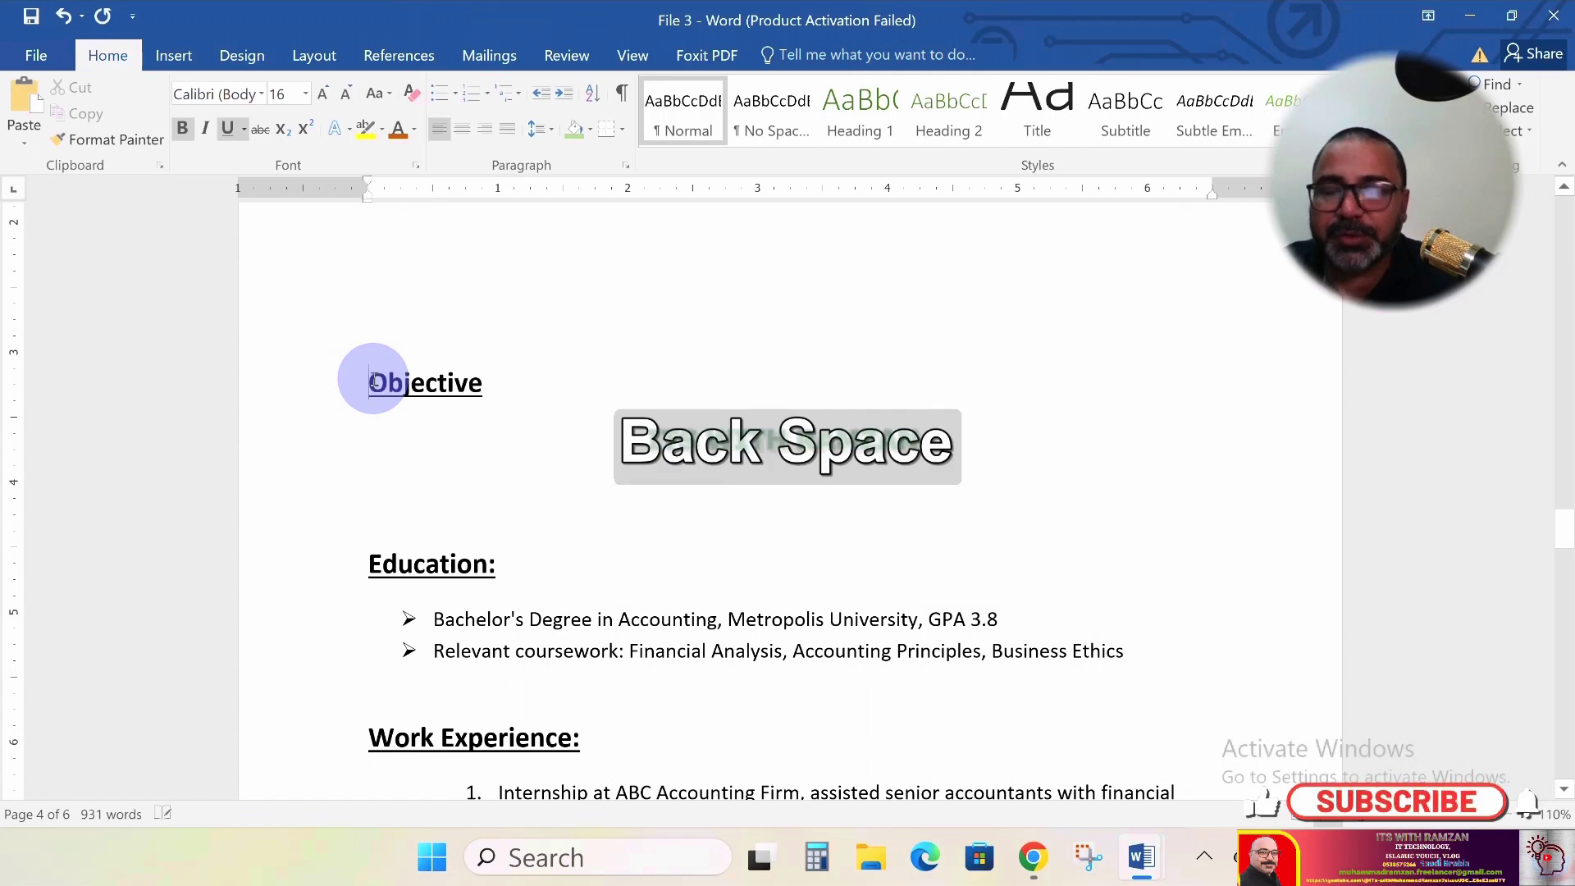
# Review File 3 from the CV header back through the cover letter to the Application Form section
pyautogui.scroll(4, 521, 230)
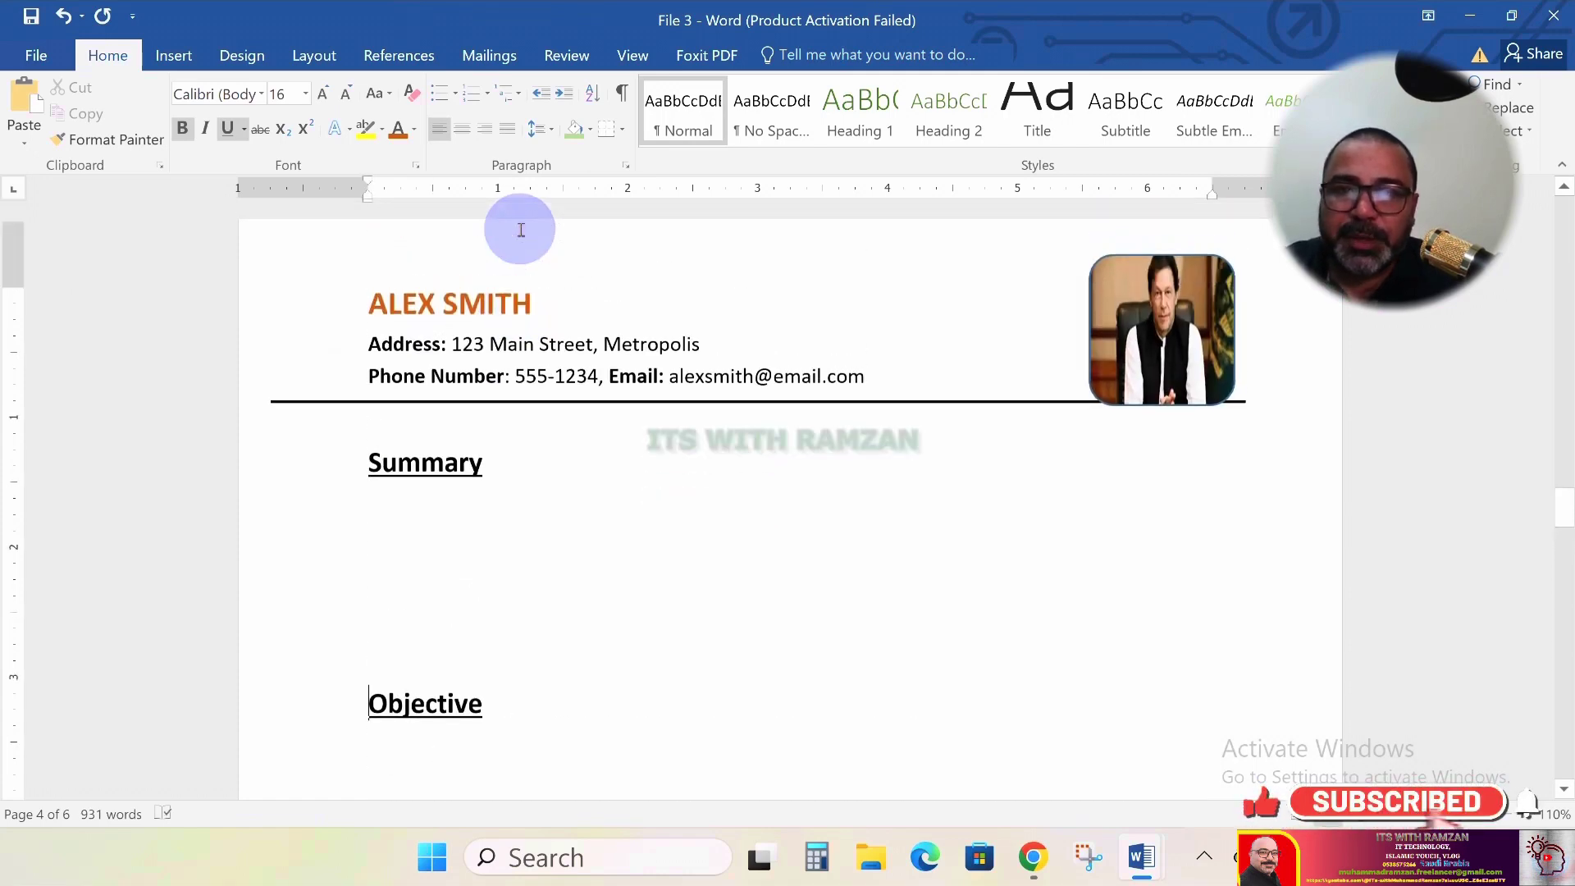
pyautogui.scroll(10, 521, 230)
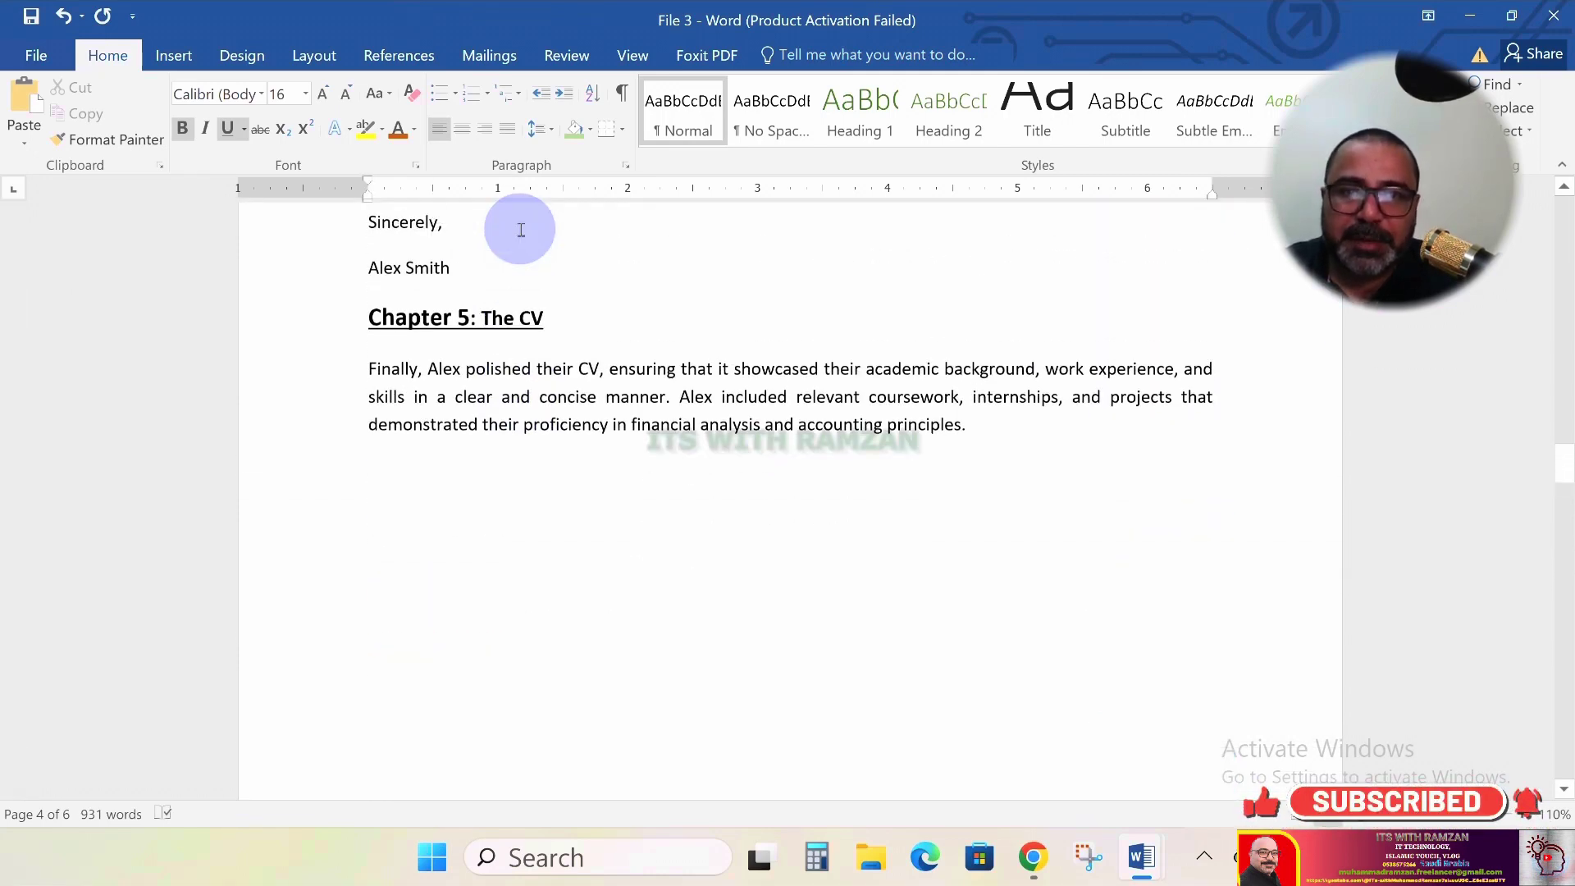
pyautogui.scroll(5, 520, 229)
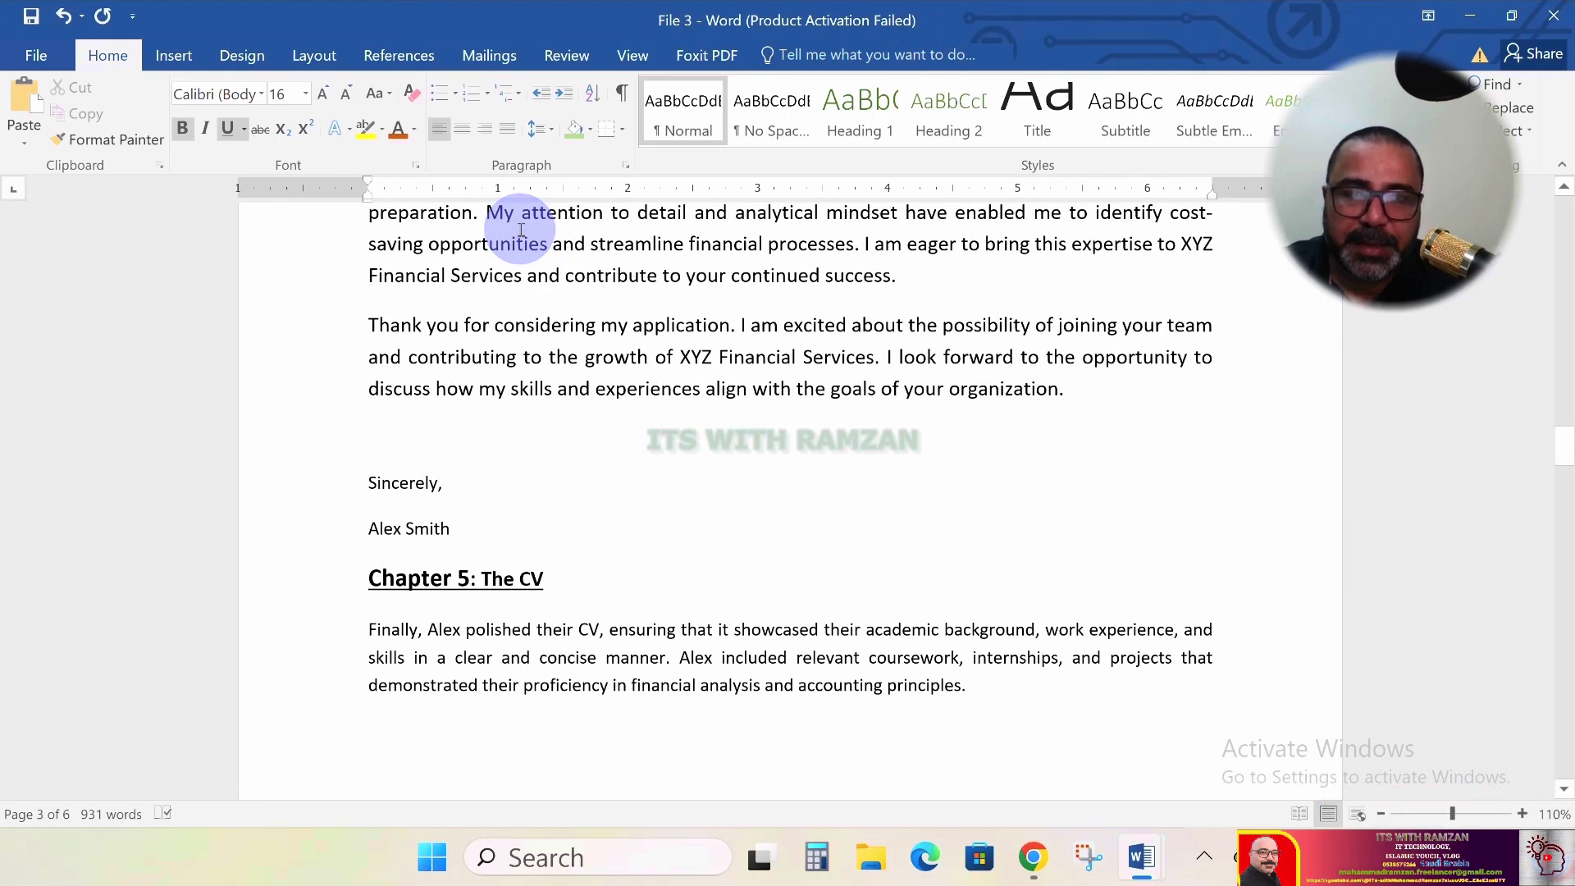
pyautogui.scroll(6, 521, 230)
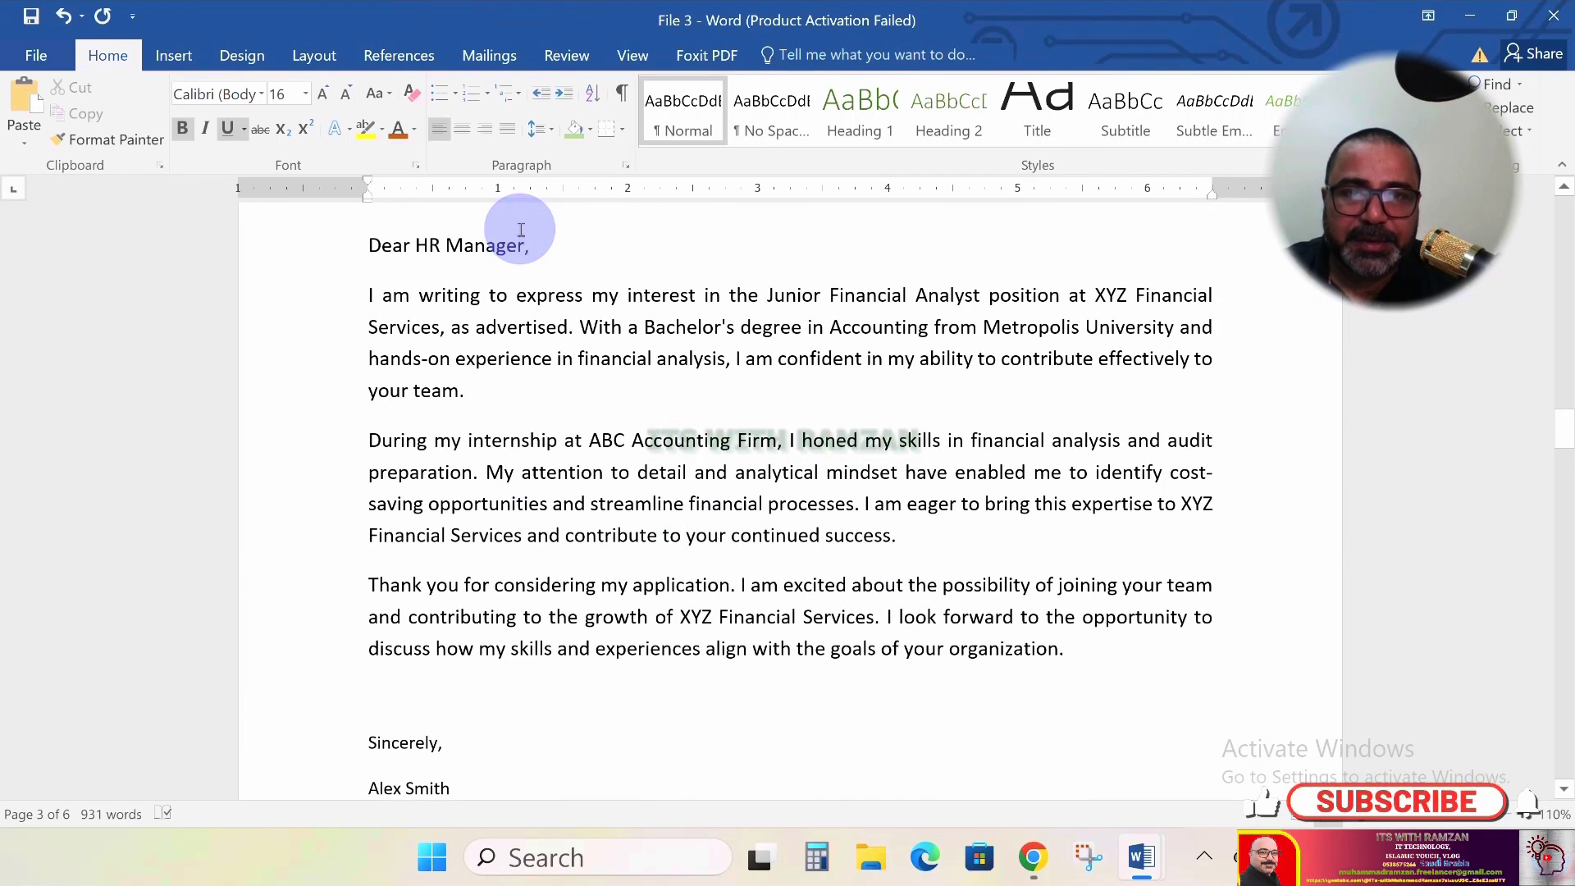
pyautogui.scroll(8, 521, 230)
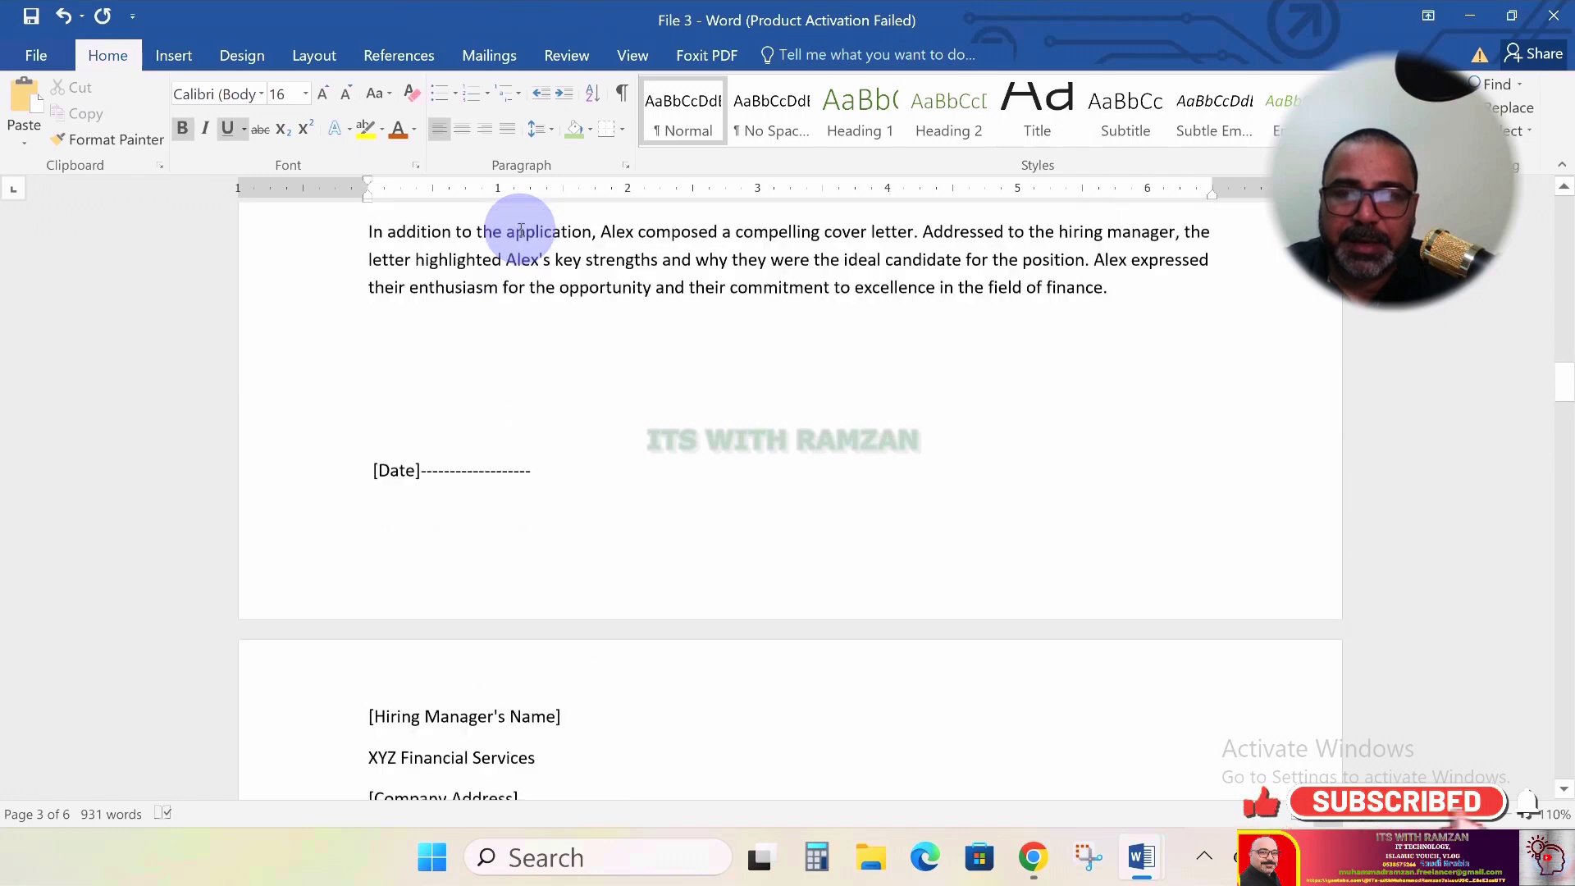
pyautogui.scroll(7, 521, 230)
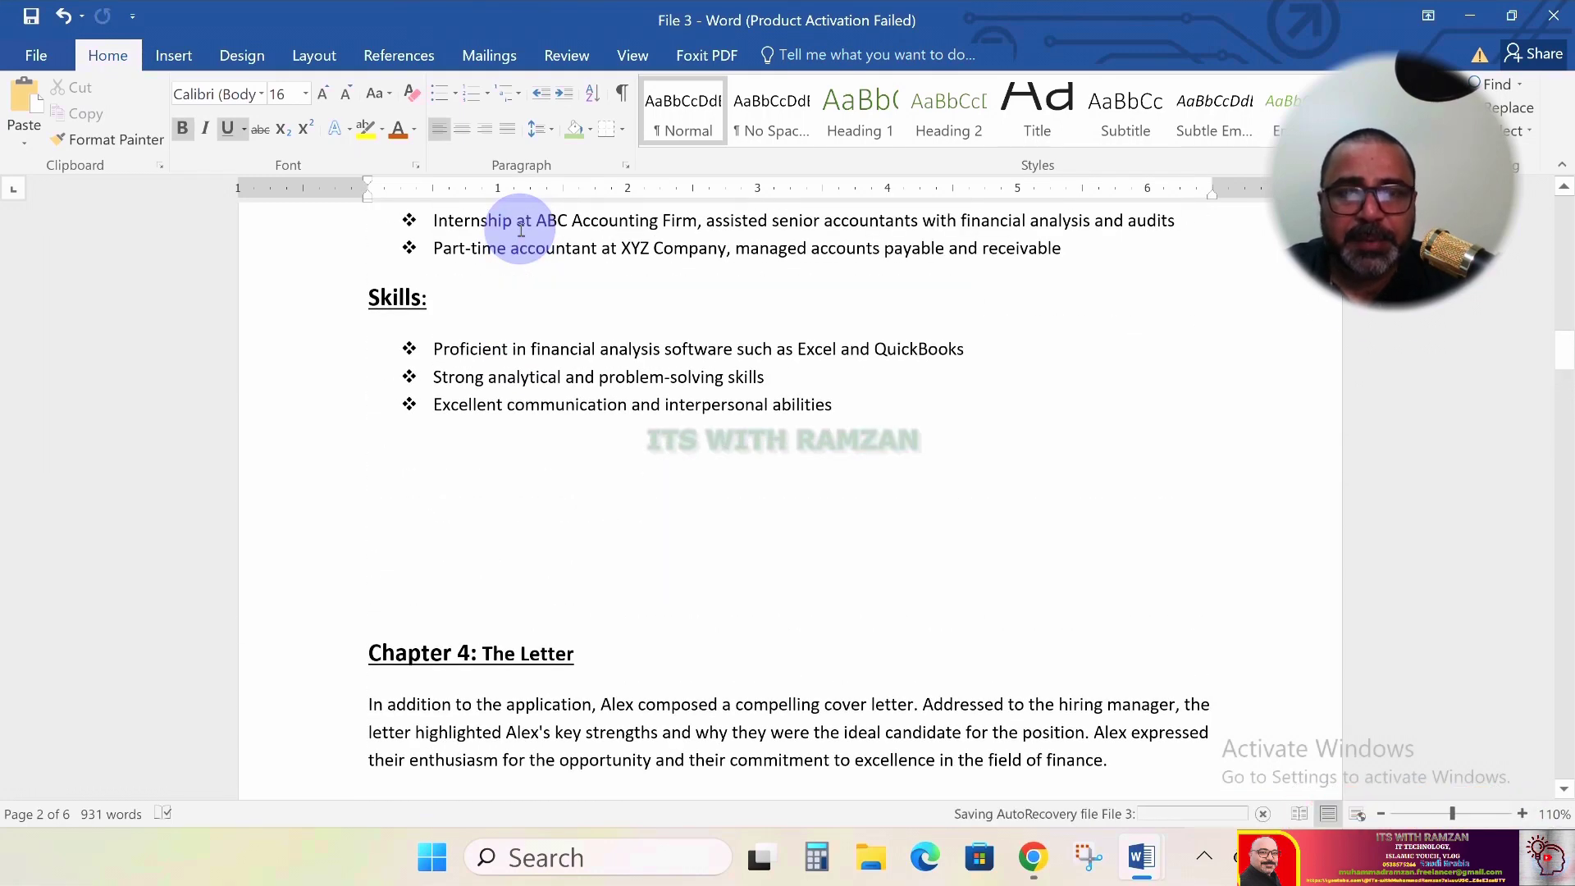
pyautogui.scroll(7, 706, 294)
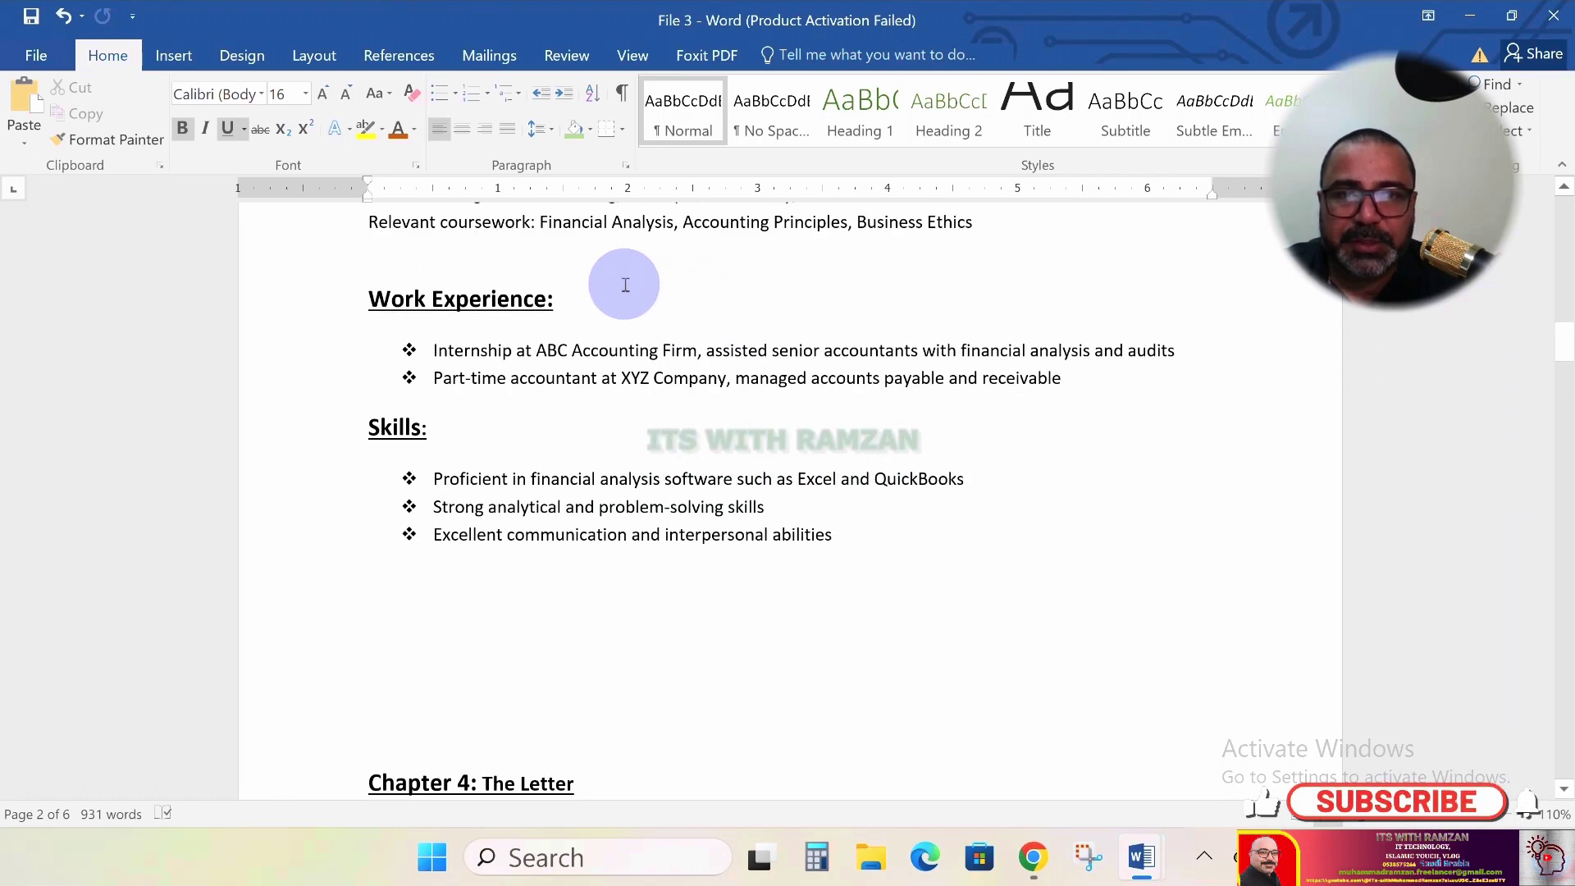
pyautogui.scroll(2, 572, 246)
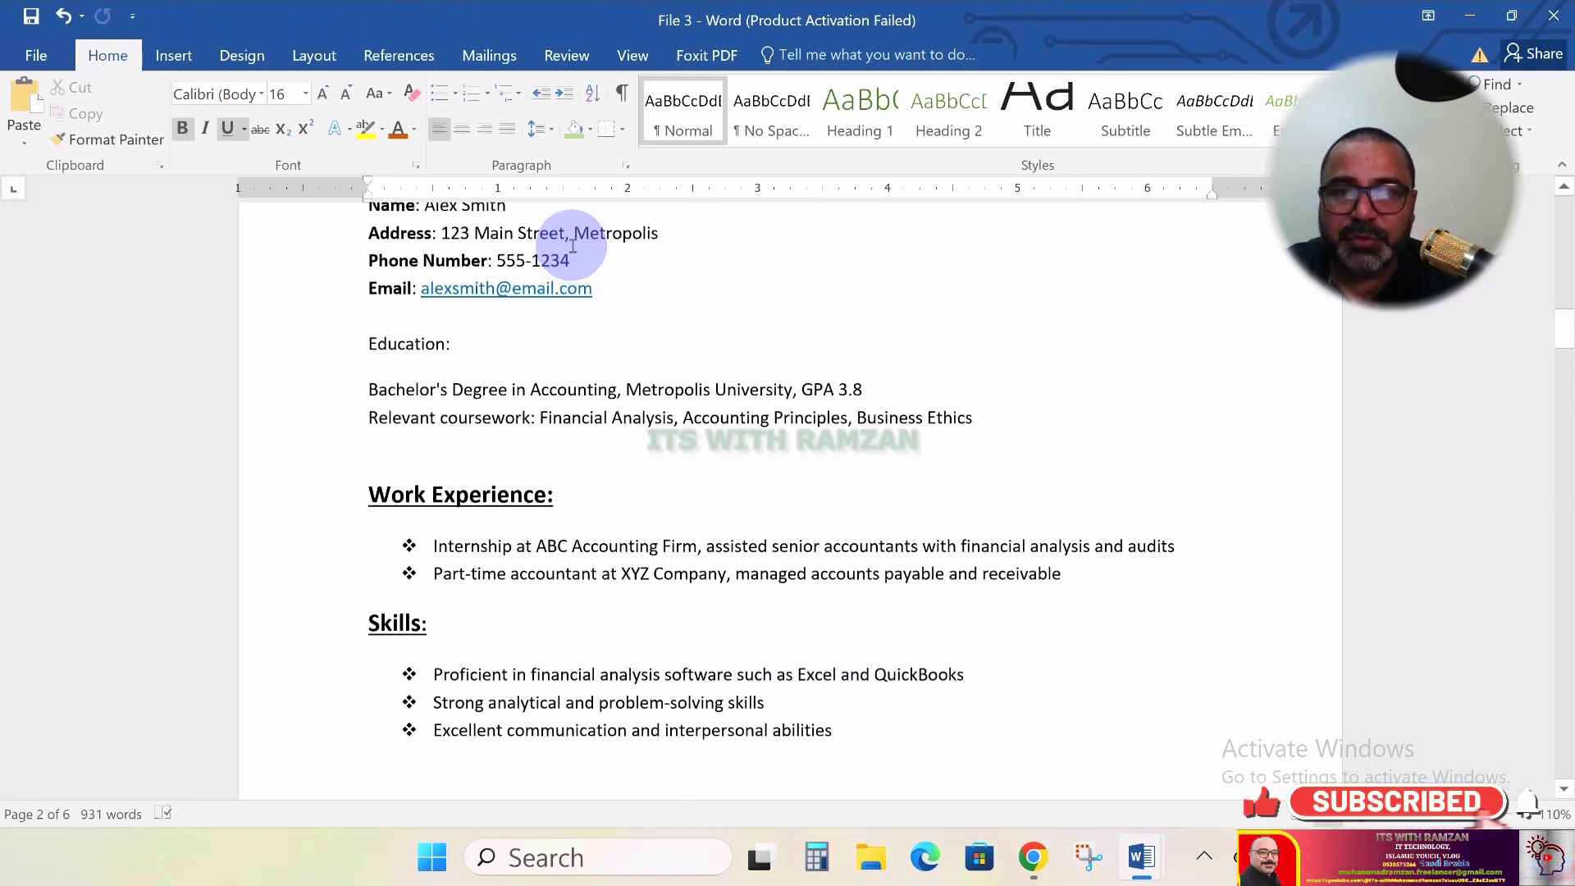
pyautogui.scroll(3, 536, 268)
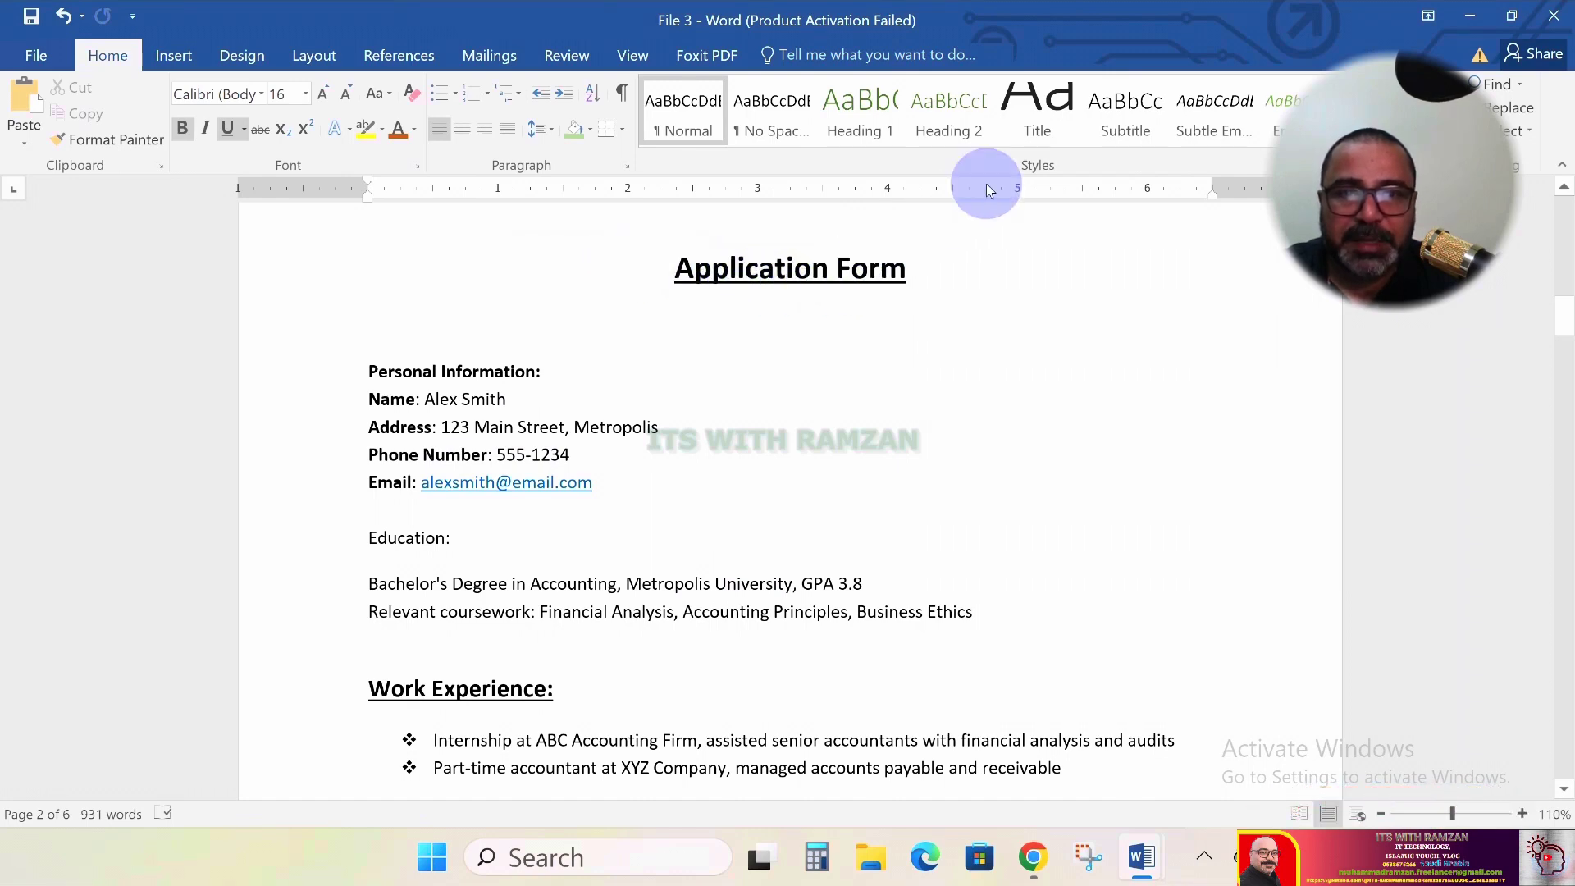
pyautogui.click(1488, 25)
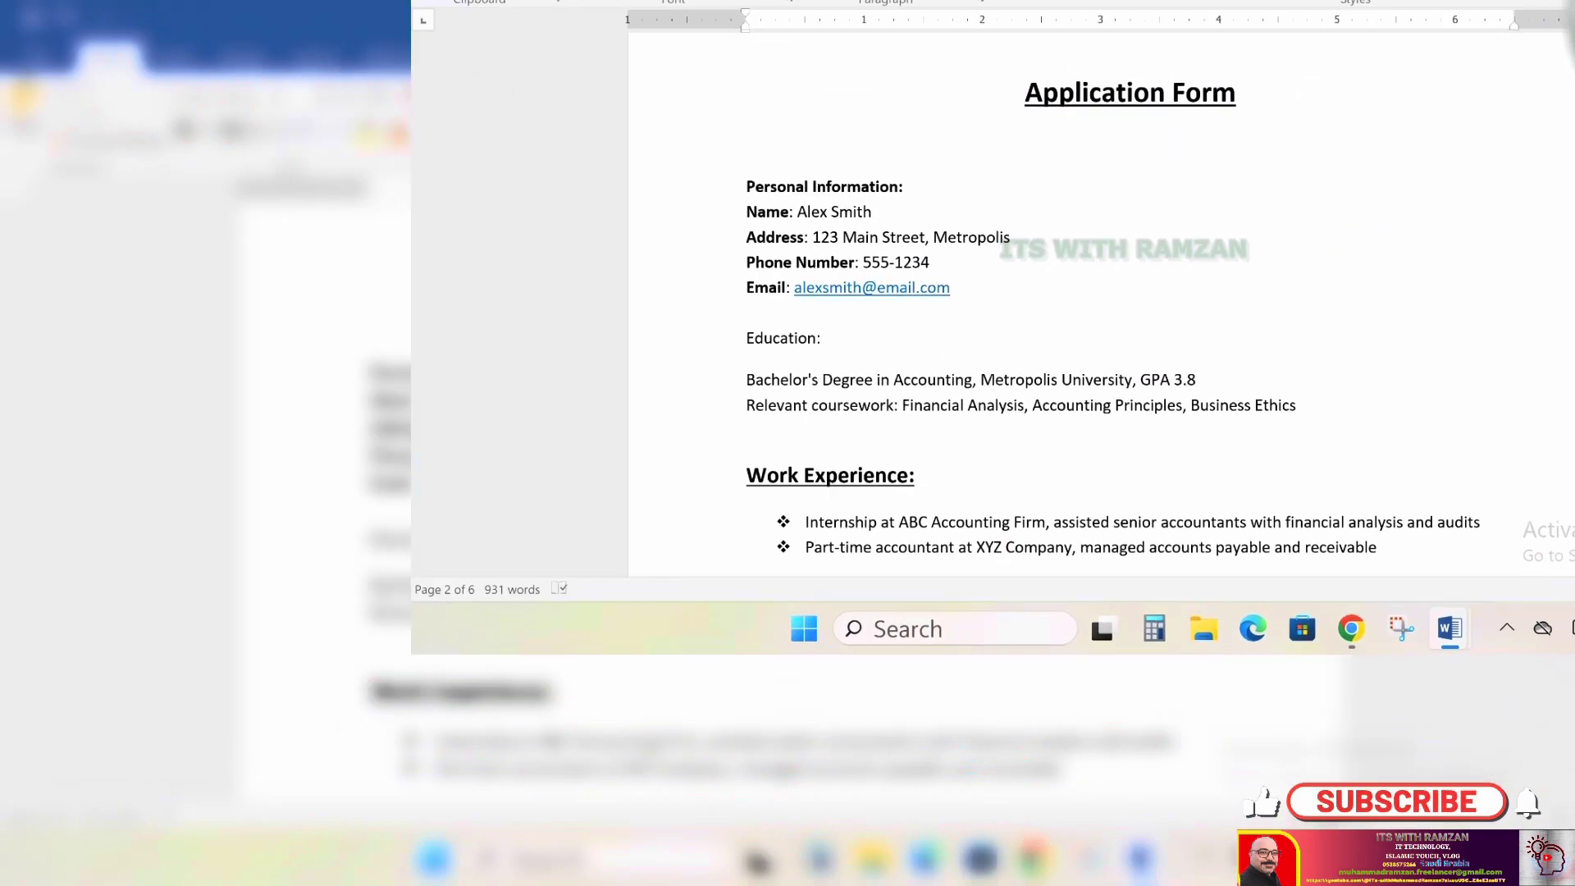